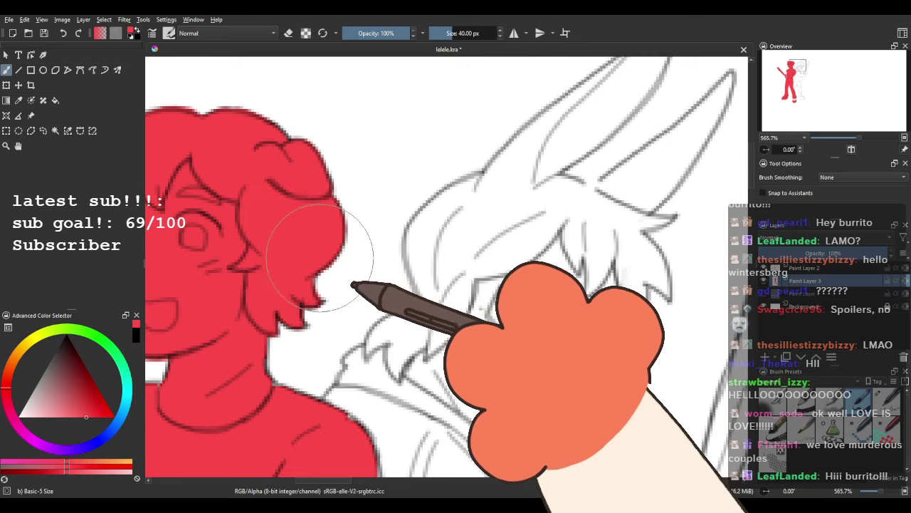
Touch up the red base colour along the outer edge of the sword fighter's shoulder, sleeve and trousers.
{"action": "left_click_drag", "start_coordinate": [244, 359], "coordinate": [282, 250]}
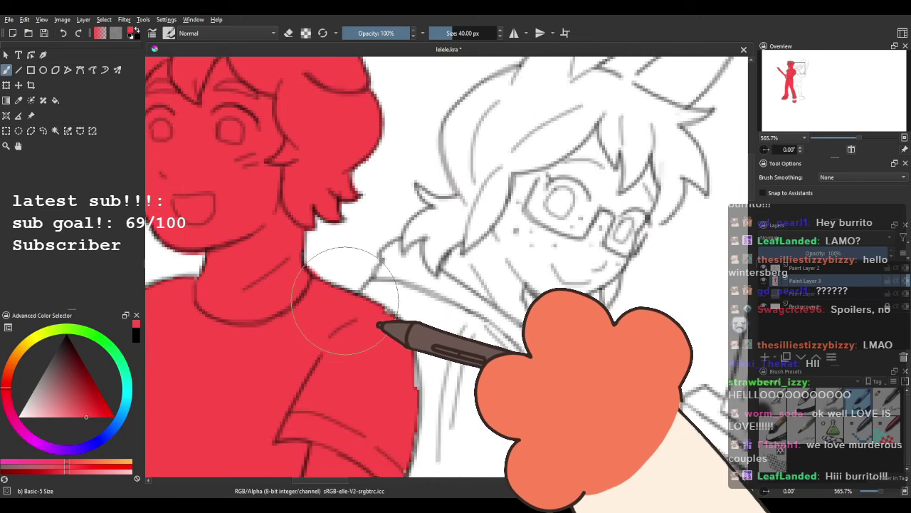
{"action": "left_click_drag", "start_coordinate": [320, 285], "coordinate": [355, 251]}
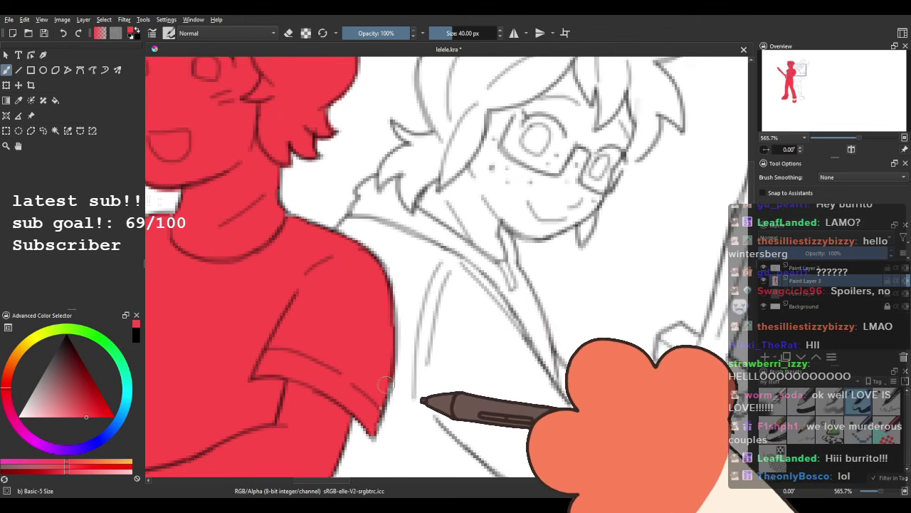
{"action": "left_click_drag", "start_coordinate": [337, 367], "coordinate": [389, 255]}
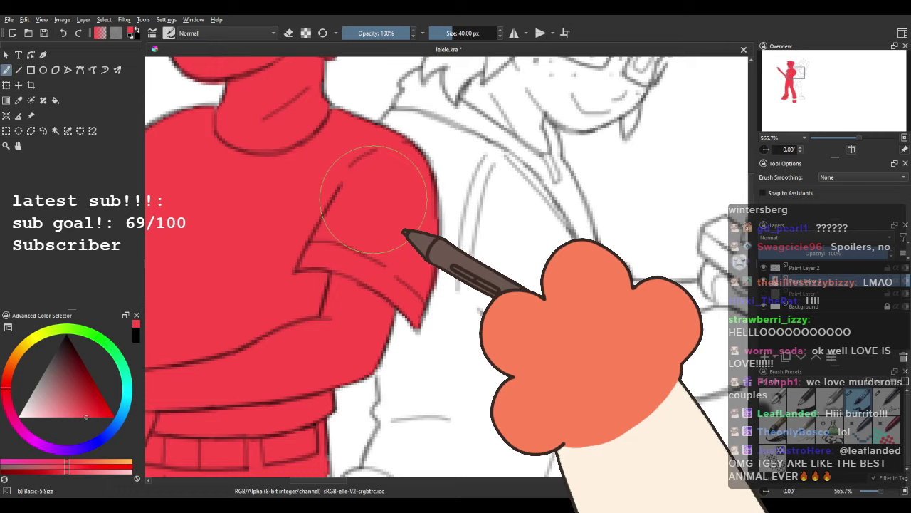
{"action": "scroll", "coordinate": [372, 197], "scroll_direction": "down", "scroll_amount": 5}
{"action": "scroll", "coordinate": [357, 281], "scroll_direction": "up", "scroll_amount": 2}
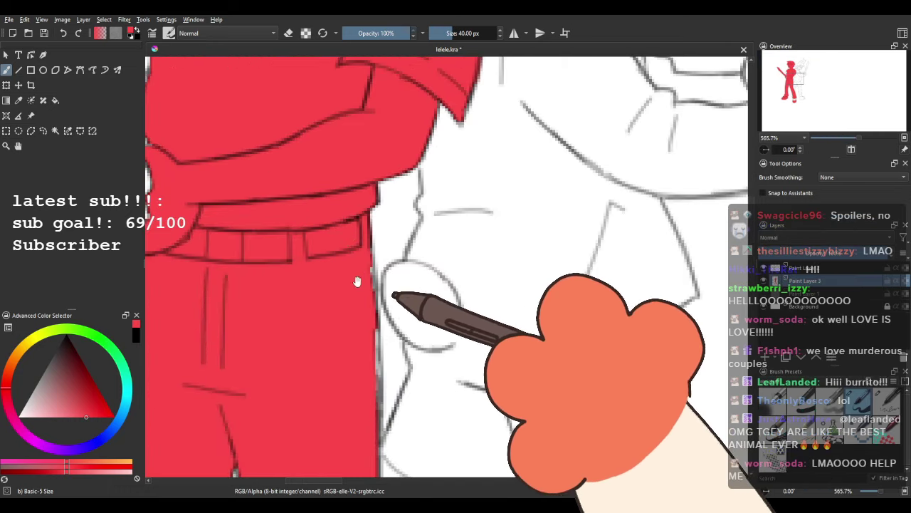
{"action": "left_click_drag", "start_coordinate": [357, 281], "coordinate": [326, 240]}
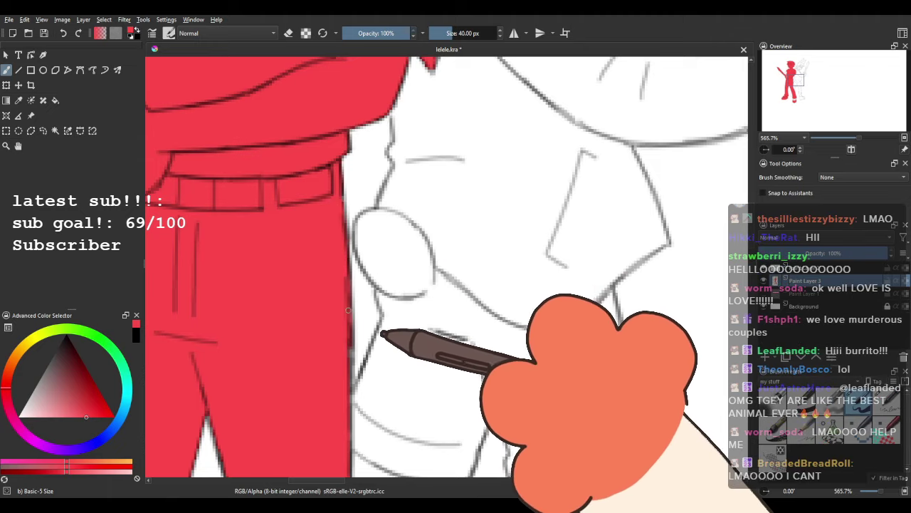
Paint the remaining white area of the sword arm, between sleeve and sword grip, solid red.
{"action": "mouse_move", "coordinate": [303, 248]}
{"action": "left_mouse_down"}
{"action": "mouse_move", "coordinate": [427, 406]}
{"action": "mouse_move", "coordinate": [521, 501]}
{"action": "left_mouse_up"}
{"action": "mouse_move", "coordinate": [298, 342]}
{"action": "left_mouse_down"}
{"action": "mouse_move", "coordinate": [295, 321]}
{"action": "mouse_move", "coordinate": [294, 342]}
{"action": "mouse_move", "coordinate": [318, 320]}
{"action": "mouse_move", "coordinate": [312, 254]}
{"action": "mouse_move", "coordinate": [320, 334]}
{"action": "left_mouse_up"}
{"action": "mouse_move", "coordinate": [290, 299]}
{"action": "left_mouse_down"}
{"action": "mouse_move", "coordinate": [296, 284]}
{"action": "mouse_move", "coordinate": [280, 294]}
{"action": "left_mouse_up"}
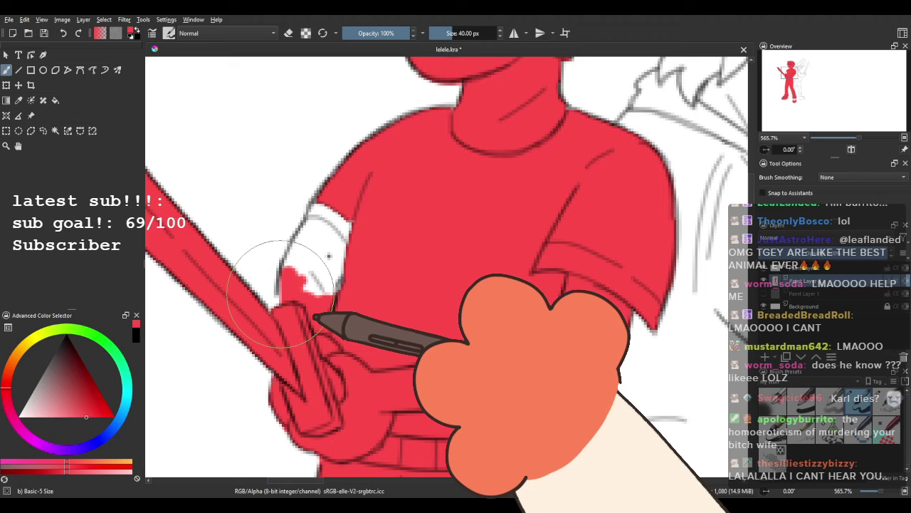
{"action": "mouse_move", "coordinate": [333, 239]}
{"action": "left_mouse_down"}
{"action": "mouse_move", "coordinate": [320, 288]}
{"action": "mouse_move", "coordinate": [341, 221]}
{"action": "left_mouse_up"}
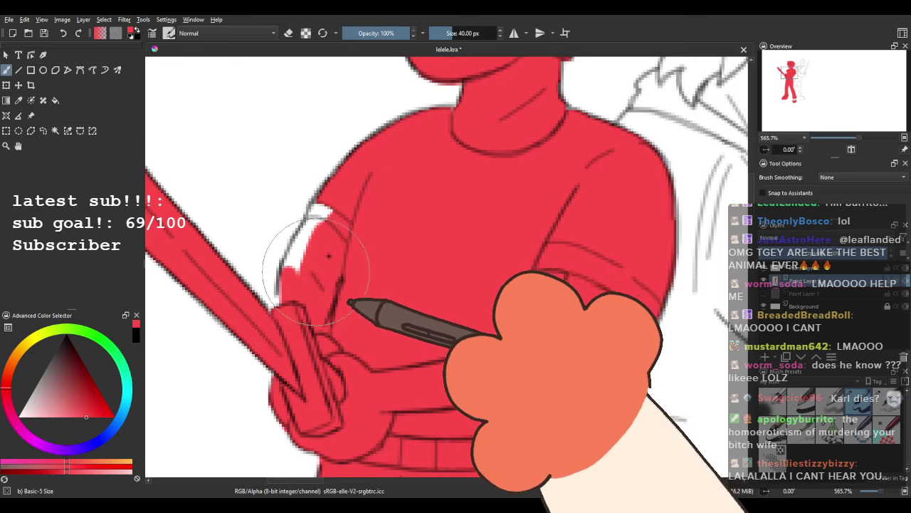
{"action": "left_click_drag", "start_coordinate": [309, 276], "coordinate": [340, 190]}
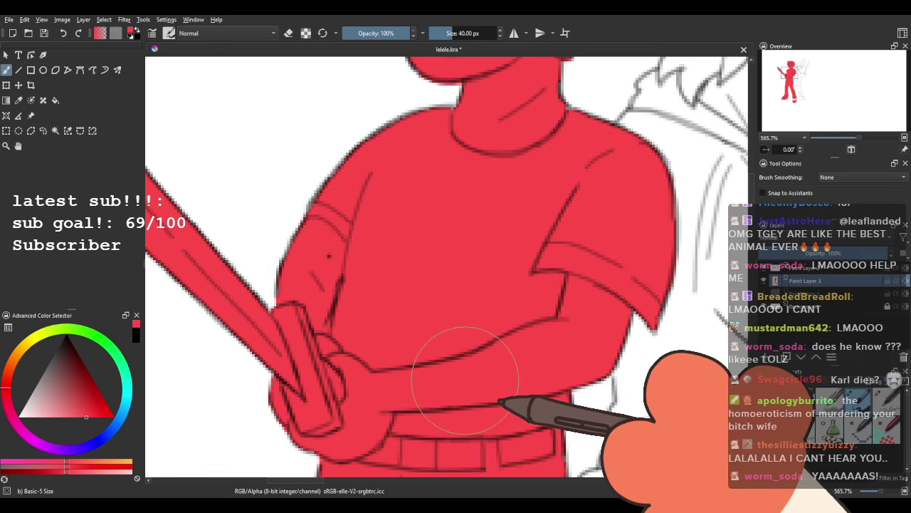
Paint the unfilled laces, tongue and ankle area of the red figure's front shoe solid red.
{"action": "scroll", "coordinate": [464, 381], "scroll_direction": "down", "scroll_amount": 4}
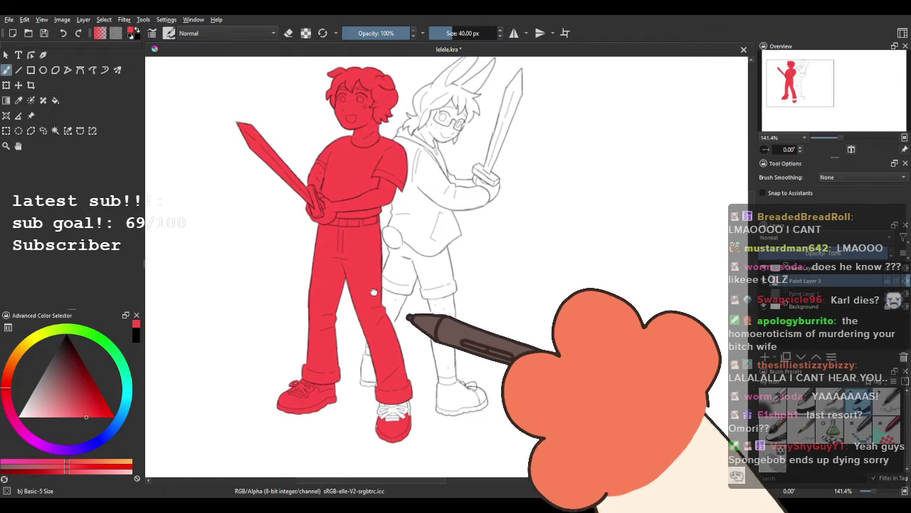
{"action": "scroll", "coordinate": [418, 410], "scroll_direction": "up", "scroll_amount": 5}
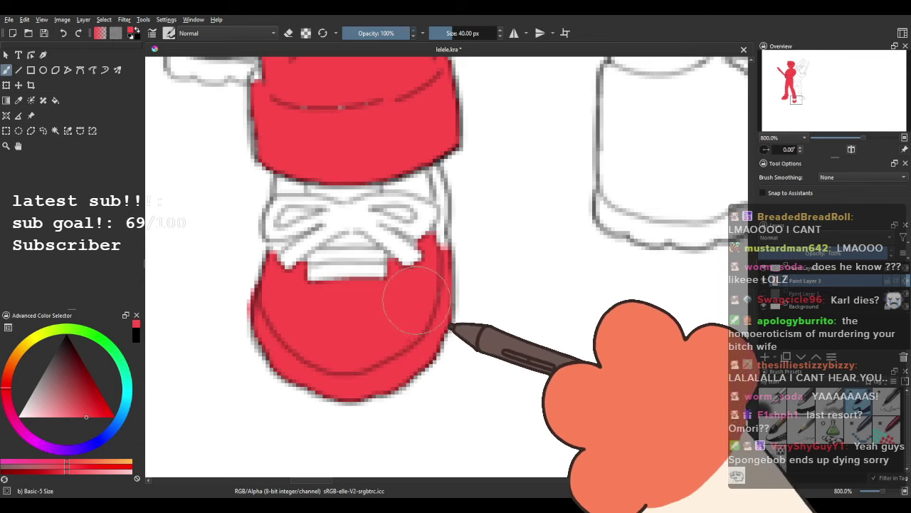
{"action": "key", "text": "e"}
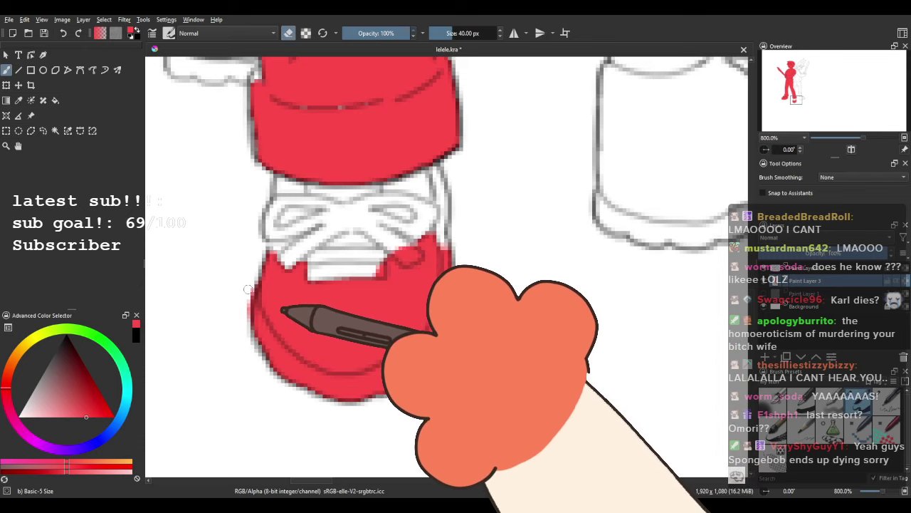
{"action": "key", "text": "e"}
{"action": "left_click_drag", "start_coordinate": [313, 270], "coordinate": [346, 192]}
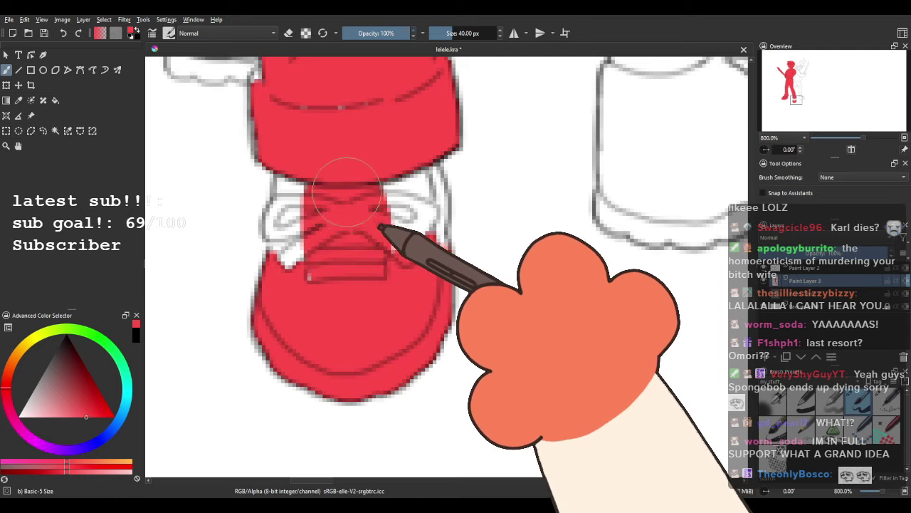
{"action": "left_click_drag", "start_coordinate": [356, 279], "coordinate": [317, 203]}
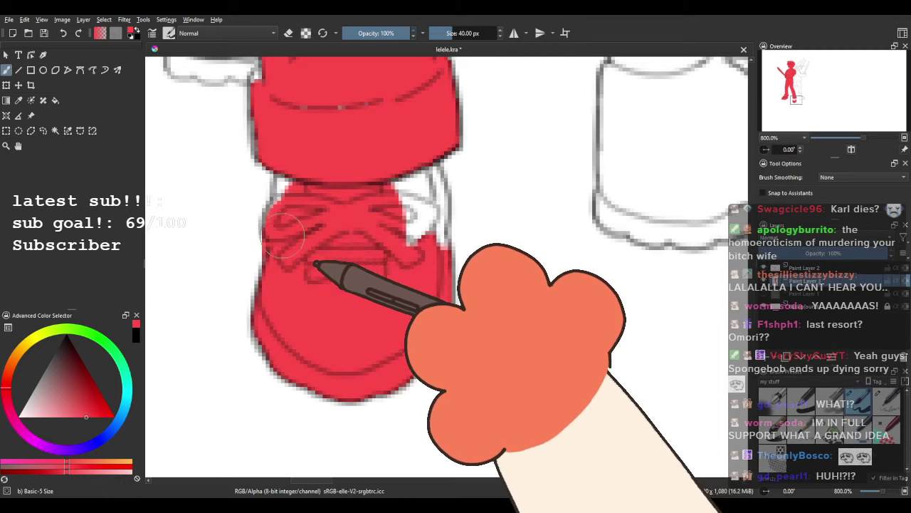
{"action": "mouse_move", "coordinate": [282, 236]}
{"action": "left_mouse_down"}
{"action": "mouse_move", "coordinate": [293, 177]}
{"action": "mouse_move", "coordinate": [324, 246]}
{"action": "mouse_move", "coordinate": [409, 213]}
{"action": "mouse_move", "coordinate": [409, 189]}
{"action": "mouse_move", "coordinate": [415, 219]}
{"action": "mouse_move", "coordinate": [421, 178]}
{"action": "mouse_move", "coordinate": [436, 247]}
{"action": "left_mouse_up"}
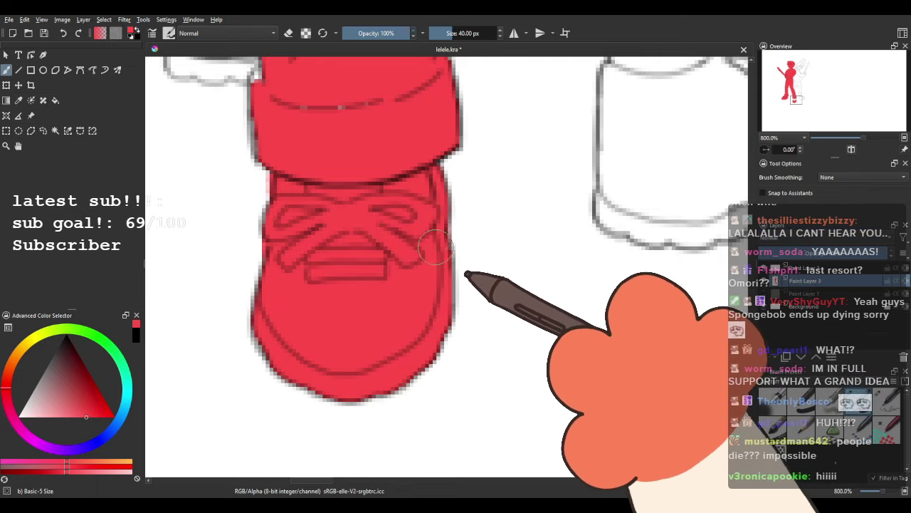
Examine the red figure from shoes to head for unfilled gaps in the base colour.
{"action": "scroll", "coordinate": [362, 301], "scroll_direction": "up", "scroll_amount": 5}
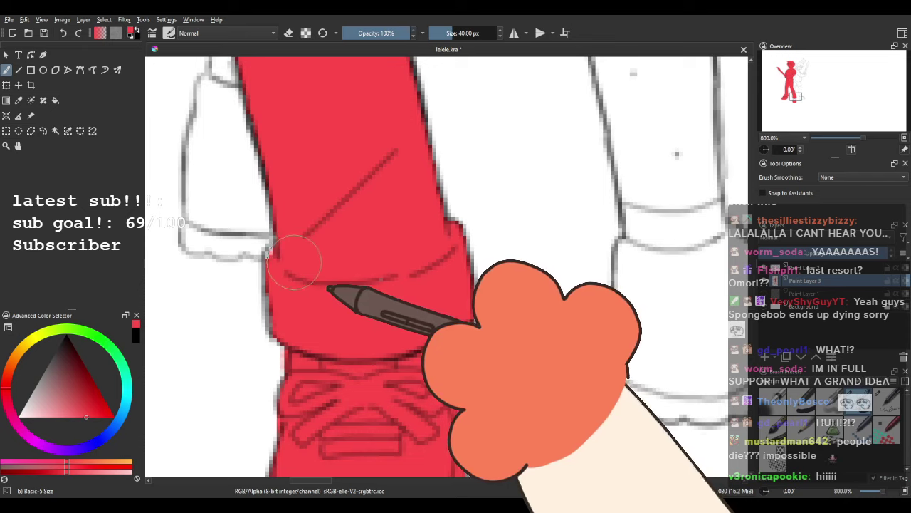
{"action": "left_click_drag", "start_coordinate": [354, 195], "coordinate": [419, 459]}
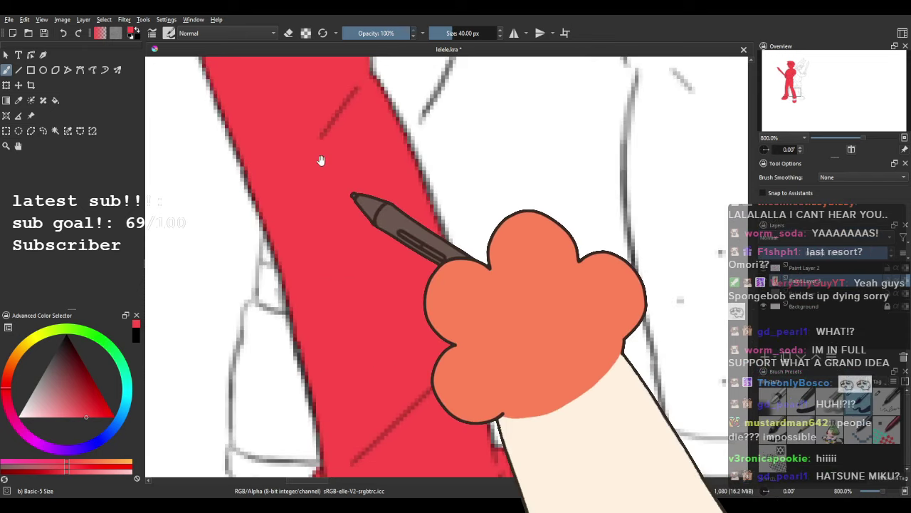
{"action": "left_click_drag", "start_coordinate": [314, 129], "coordinate": [423, 456]}
{"action": "left_click_drag", "start_coordinate": [390, 358], "coordinate": [416, 424]}
{"action": "scroll", "coordinate": [296, 326], "scroll_direction": "down", "scroll_amount": 4}
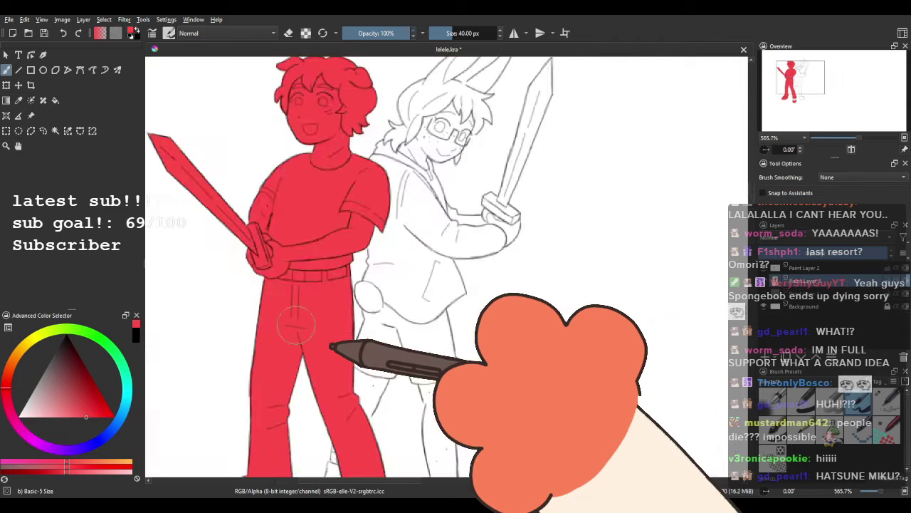
{"action": "left_click_drag", "start_coordinate": [299, 306], "coordinate": [300, 346]}
{"action": "scroll", "coordinate": [304, 262], "scroll_direction": "down", "scroll_amount": 1}
{"action": "left_click_drag", "start_coordinate": [302, 264], "coordinate": [270, 224]}
{"action": "scroll", "coordinate": [243, 229], "scroll_direction": "up", "scroll_amount": 3}
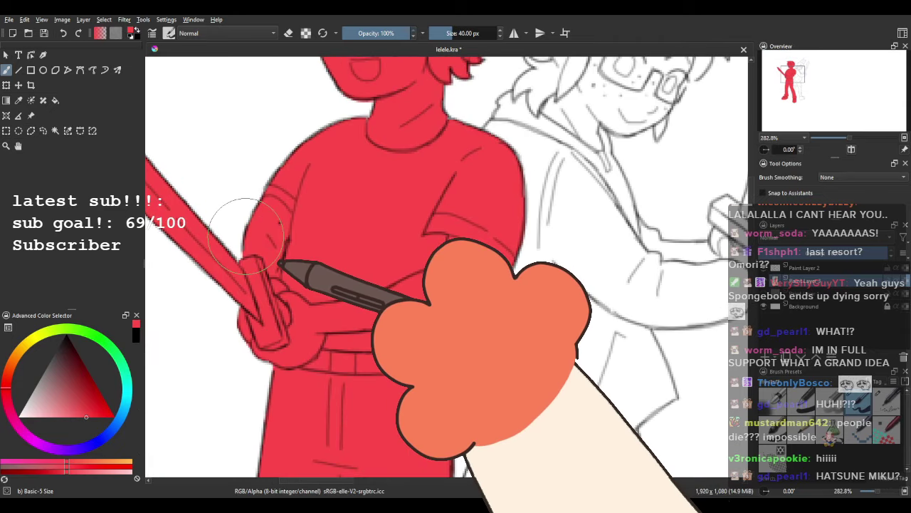
{"action": "scroll", "coordinate": [239, 250], "scroll_direction": "down", "scroll_amount": 3}
{"action": "mouse_move", "coordinate": [236, 257]}
{"action": "left_mouse_down"}
{"action": "mouse_move", "coordinate": [244, 180]}
{"action": "mouse_move", "coordinate": [250, 257]}
{"action": "left_mouse_up"}
{"action": "scroll", "coordinate": [259, 251], "scroll_direction": "up", "scroll_amount": 1}
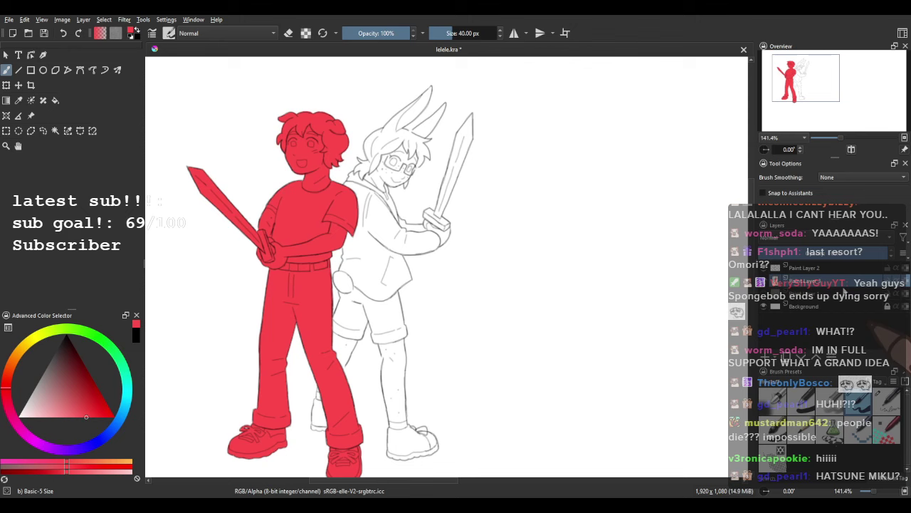
Add a new paint layer directly above Paint Layer 1 and choose blue as the paint colour.
{"action": "left_click", "coordinate": [808, 293]}
{"action": "left_click", "coordinate": [766, 356]}
{"action": "left_click", "coordinate": [105, 436]}
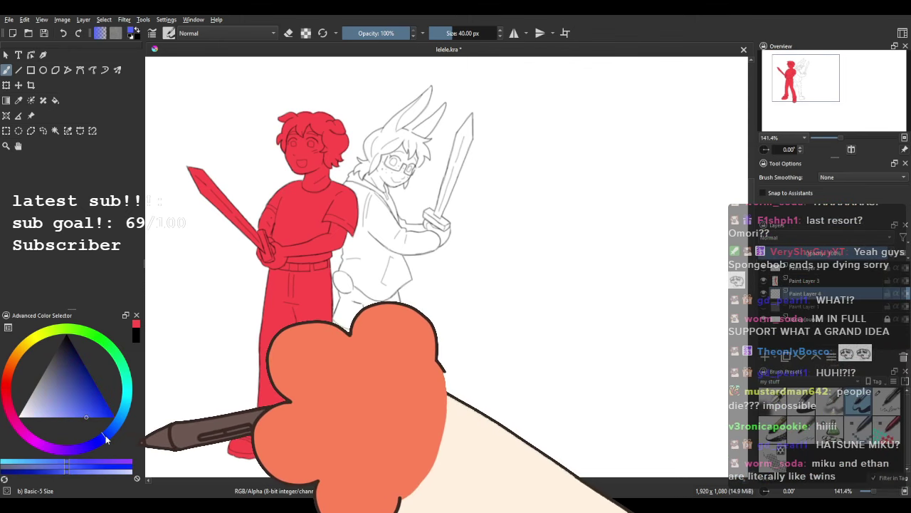
Fill the hoodie and shorts of the rabbit-eared figure with blue using the Fill tool.
{"action": "left_click_drag", "start_coordinate": [356, 275], "coordinate": [286, 345]}
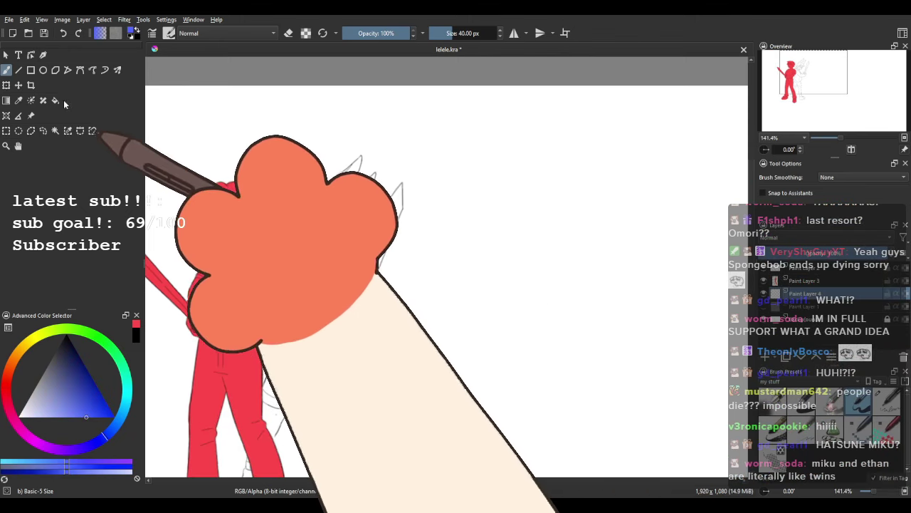
{"action": "left_click", "coordinate": [59, 101]}
{"action": "left_click", "coordinate": [312, 343]}
{"action": "left_click_drag", "start_coordinate": [322, 404], "coordinate": [313, 309]}
{"action": "scroll", "coordinate": [310, 294], "scroll_direction": "up", "scroll_amount": 1}
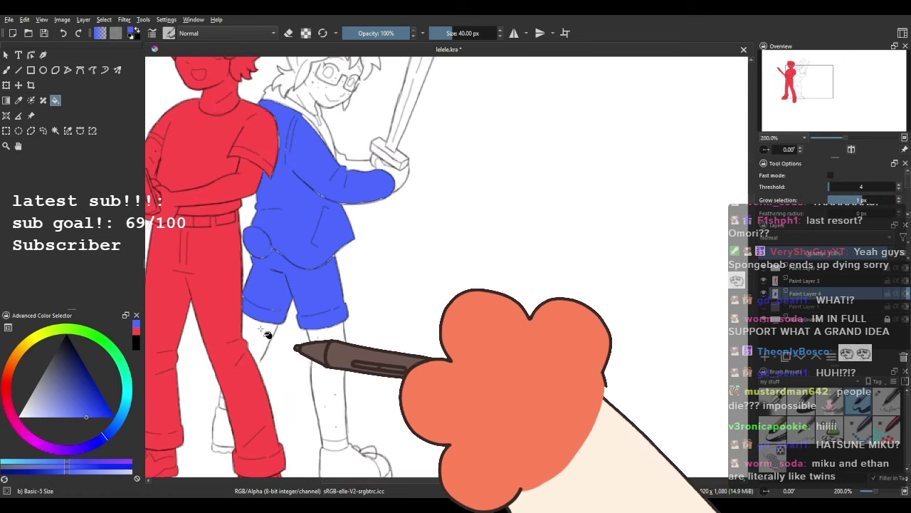
Undo the stray leg fill and fill the rabbit-eared figure's front shoe and rear foot with blue.
{"action": "left_click", "coordinate": [333, 362]}
{"action": "key", "text": "ctrl+z"}
{"action": "left_click_drag", "start_coordinate": [334, 427], "coordinate": [342, 313]}
{"action": "left_click", "coordinate": [348, 344]}
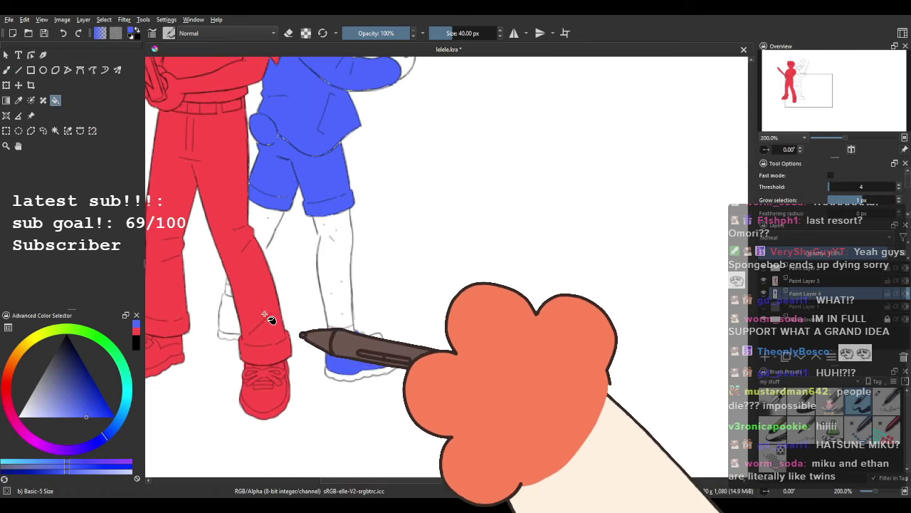
{"action": "left_click", "coordinate": [230, 323]}
Fill the rabbit-eared figure's face with blue and undo the stray fill made after it.
{"action": "left_click_drag", "start_coordinate": [300, 218], "coordinate": [268, 398]}
{"action": "left_click", "coordinate": [290, 167]}
{"action": "left_click_drag", "start_coordinate": [317, 168], "coordinate": [316, 238]}
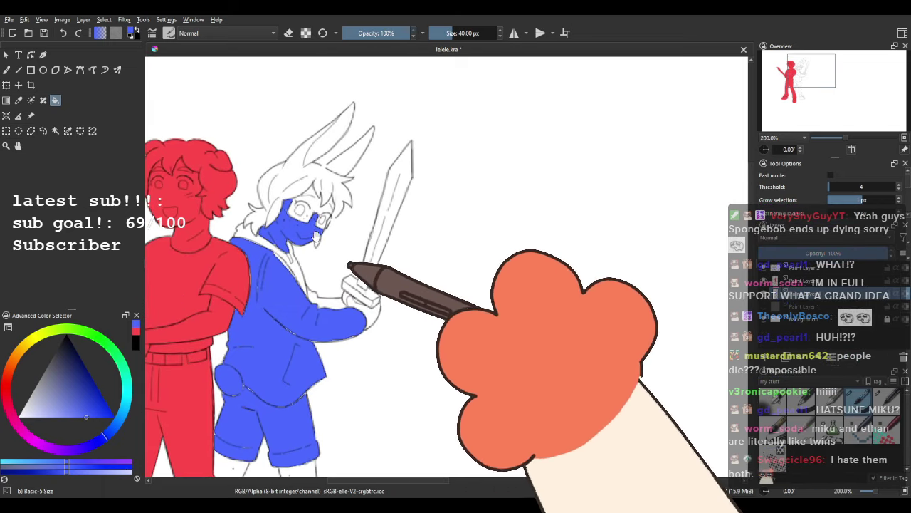
{"action": "left_click", "coordinate": [586, 301]}
{"action": "scroll", "coordinate": [309, 193], "scroll_direction": "up", "scroll_amount": 1}
{"action": "key", "text": "ctrl+z"}
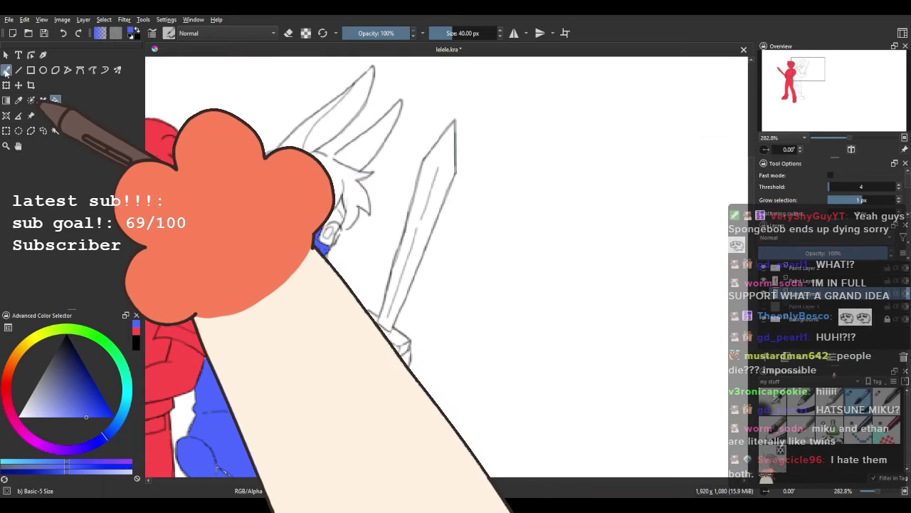
Brush blue over the rabbit-eared figure's side hair, near glasses lens, neck and hood.
{"action": "left_click", "coordinate": [7, 72]}
{"action": "scroll", "coordinate": [203, 240], "scroll_direction": "up", "scroll_amount": 1}
{"action": "left_click_drag", "start_coordinate": [302, 302], "coordinate": [316, 266]}
{"action": "left_click_drag", "start_coordinate": [288, 229], "coordinate": [341, 175]}
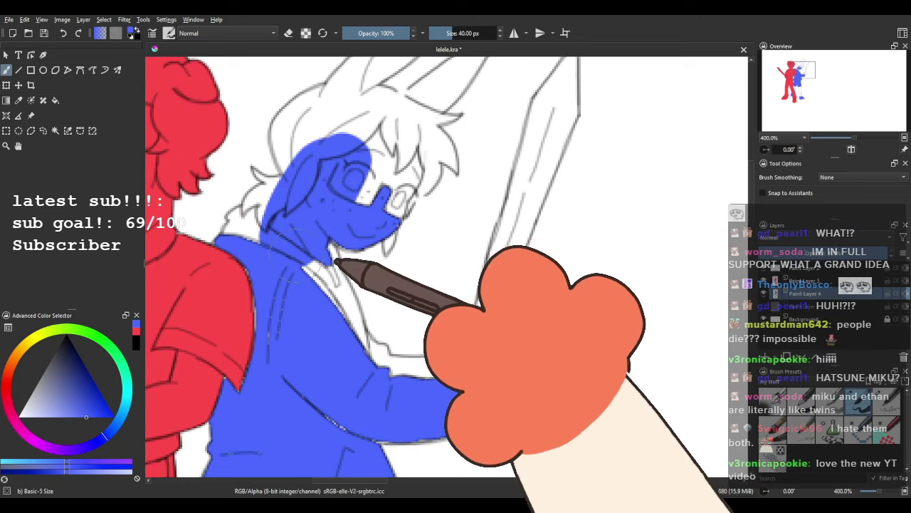
{"action": "left_click_drag", "start_coordinate": [252, 240], "coordinate": [294, 322]}
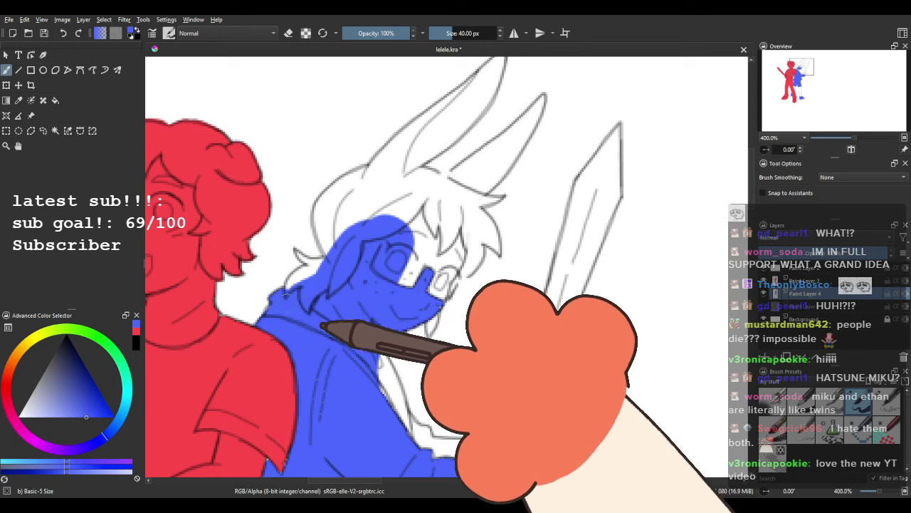
Clean up the blue edge of the hair above the shoulder with the eraser and colour the pointed hair tuft blue.
{"action": "mouse_move", "coordinate": [359, 246]}
{"action": "left_mouse_down"}
{"action": "mouse_move", "coordinate": [366, 283]}
{"action": "mouse_move", "coordinate": [442, 232]}
{"action": "left_mouse_up"}
{"action": "scroll", "coordinate": [367, 284], "scroll_direction": "up", "scroll_amount": 3}
{"action": "key", "text": "e"}
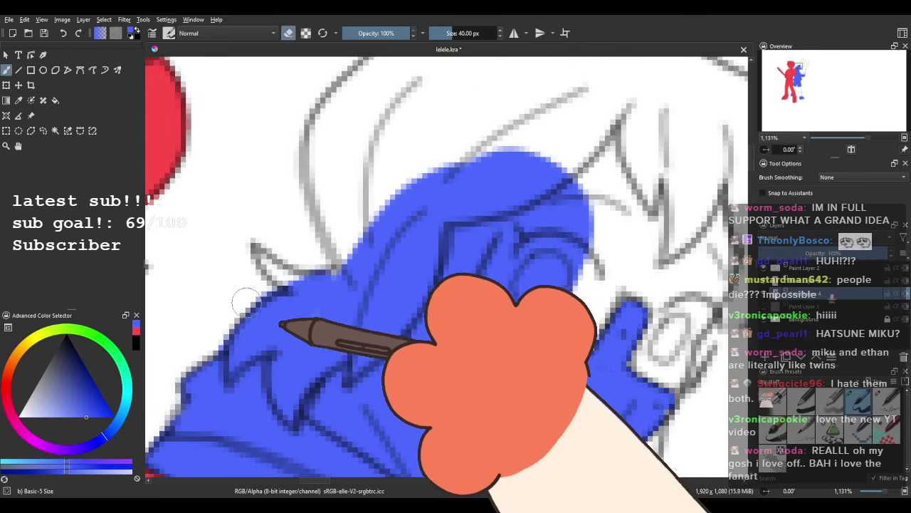
{"action": "key", "text": "e"}
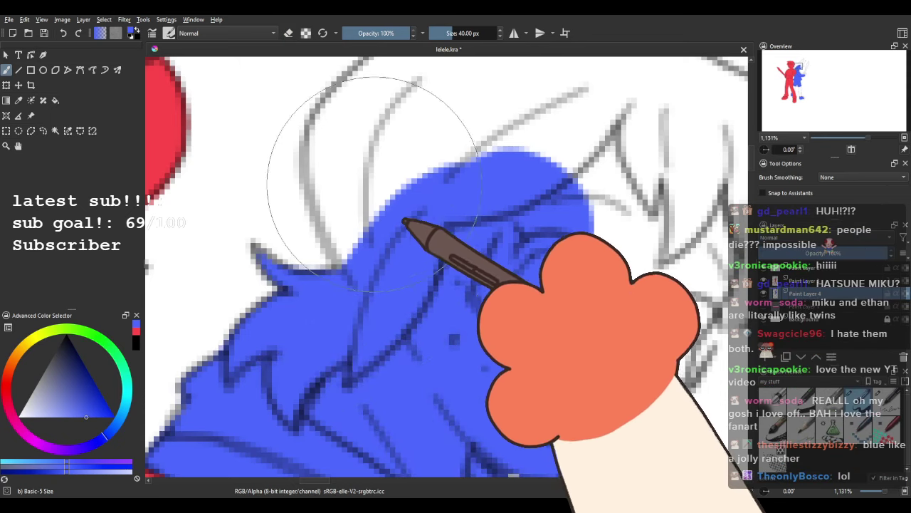
Brush blue over the back and crown of the rabbit-eared figure's hair up to the base of the ears.
{"action": "left_click_drag", "start_coordinate": [330, 181], "coordinate": [317, 275]}
{"action": "left_click_drag", "start_coordinate": [356, 251], "coordinate": [294, 344]}
{"action": "key", "text": "ctrl+z"}
{"action": "mouse_move", "coordinate": [264, 262]}
{"action": "left_mouse_down"}
{"action": "mouse_move", "coordinate": [287, 352]}
{"action": "mouse_move", "coordinate": [266, 256]}
{"action": "mouse_move", "coordinate": [303, 190]}
{"action": "mouse_move", "coordinate": [402, 122]}
{"action": "mouse_move", "coordinate": [318, 279]}
{"action": "mouse_move", "coordinate": [384, 199]}
{"action": "mouse_move", "coordinate": [473, 255]}
{"action": "mouse_move", "coordinate": [340, 360]}
{"action": "left_mouse_up"}
{"action": "mouse_move", "coordinate": [382, 270]}
{"action": "left_mouse_down"}
{"action": "mouse_move", "coordinate": [366, 281]}
{"action": "mouse_move", "coordinate": [394, 274]}
{"action": "mouse_move", "coordinate": [415, 229]}
{"action": "left_mouse_up"}
{"action": "left_click_drag", "start_coordinate": [518, 235], "coordinate": [372, 253]}
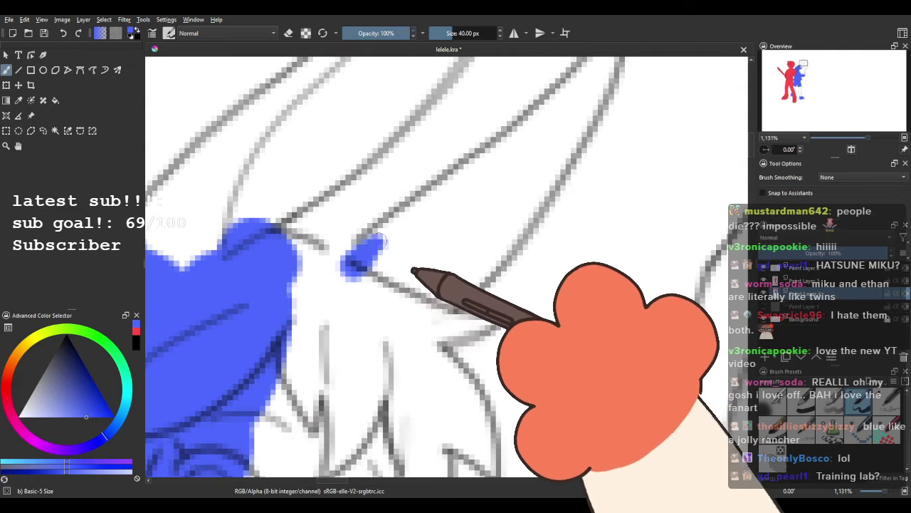
{"action": "scroll", "coordinate": [311, 252], "scroll_direction": "down", "scroll_amount": 3}
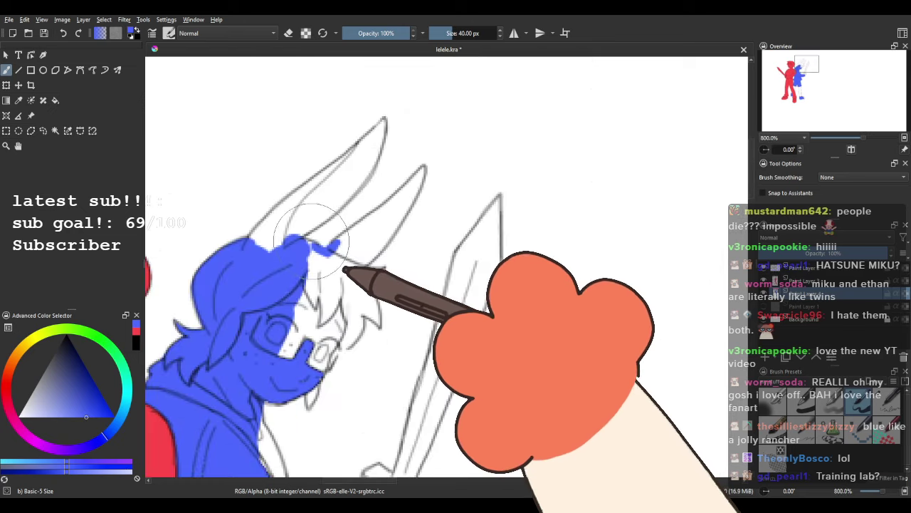
{"action": "scroll", "coordinate": [313, 245], "scroll_direction": "up", "scroll_amount": 2}
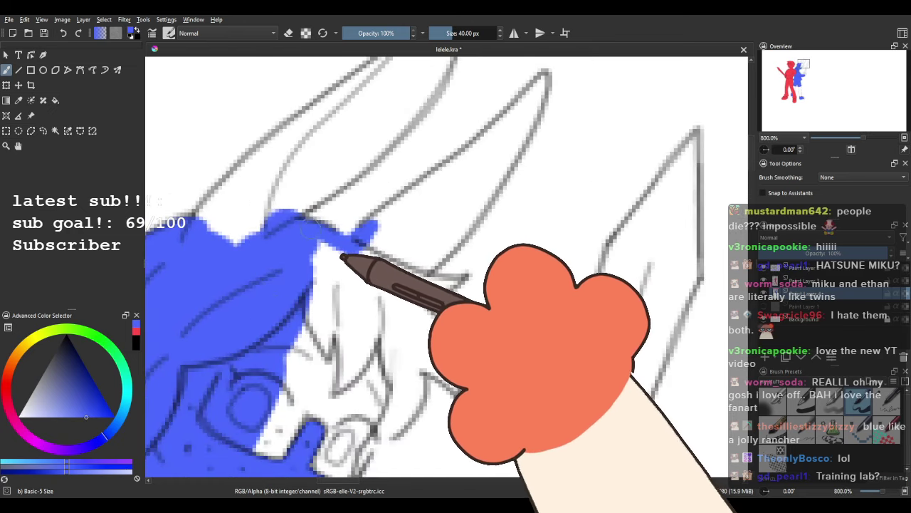
Fill both rabbit ears with blue using the Fill tool and undo the stray fill beside the fringe.
{"action": "left_click_drag", "start_coordinate": [310, 228], "coordinate": [232, 283]}
{"action": "left_click", "coordinate": [55, 100]}
{"action": "left_click", "coordinate": [225, 226]}
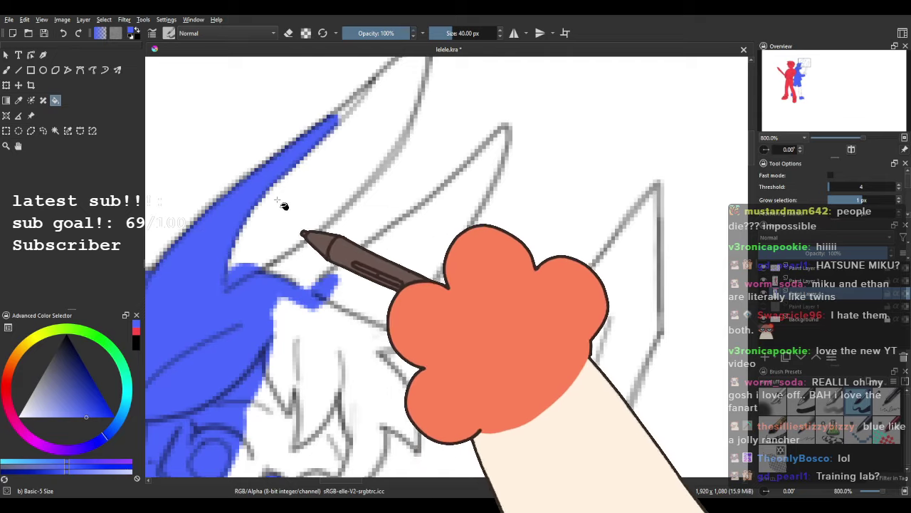
{"action": "left_click", "coordinate": [278, 200]}
{"action": "left_click", "coordinate": [373, 291]}
{"action": "left_click_drag", "start_coordinate": [365, 349], "coordinate": [416, 193]}
{"action": "left_click", "coordinate": [418, 330]}
{"action": "key", "text": "ctrl+z"}
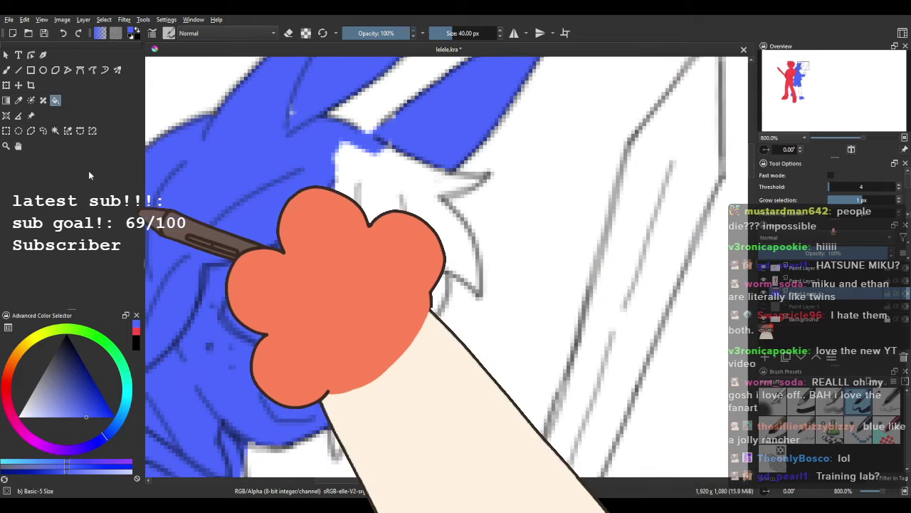
Brush blue over the rabbit-eared figure's fringe and forehead and cover the gaps around the ears.
{"action": "left_click", "coordinate": [7, 71]}
{"action": "mouse_move", "coordinate": [327, 279]}
{"action": "left_mouse_down"}
{"action": "mouse_move", "coordinate": [306, 202]}
{"action": "mouse_move", "coordinate": [286, 173]}
{"action": "left_mouse_up"}
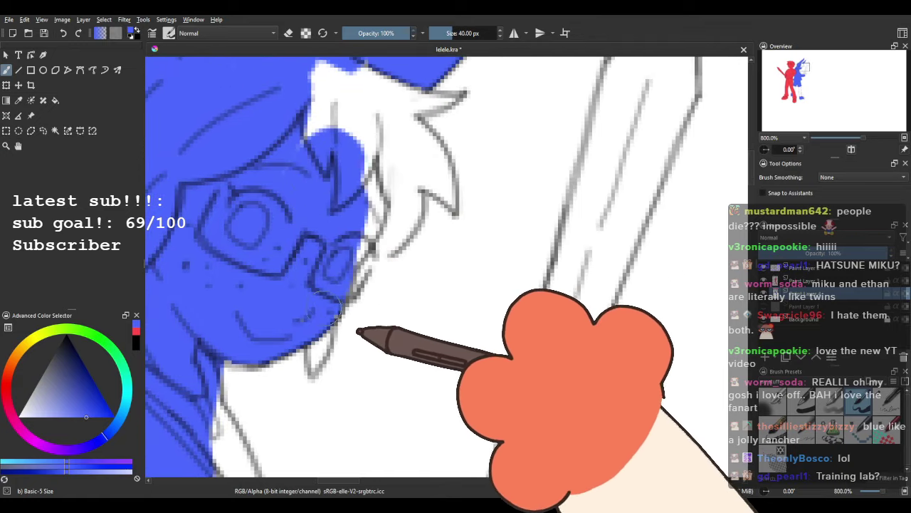
{"action": "left_click_drag", "start_coordinate": [365, 198], "coordinate": [360, 158]}
{"action": "left_click_drag", "start_coordinate": [345, 178], "coordinate": [339, 275]}
{"action": "mouse_move", "coordinate": [343, 220]}
{"action": "left_mouse_down"}
{"action": "mouse_move", "coordinate": [324, 171]}
{"action": "mouse_move", "coordinate": [344, 268]}
{"action": "left_mouse_up"}
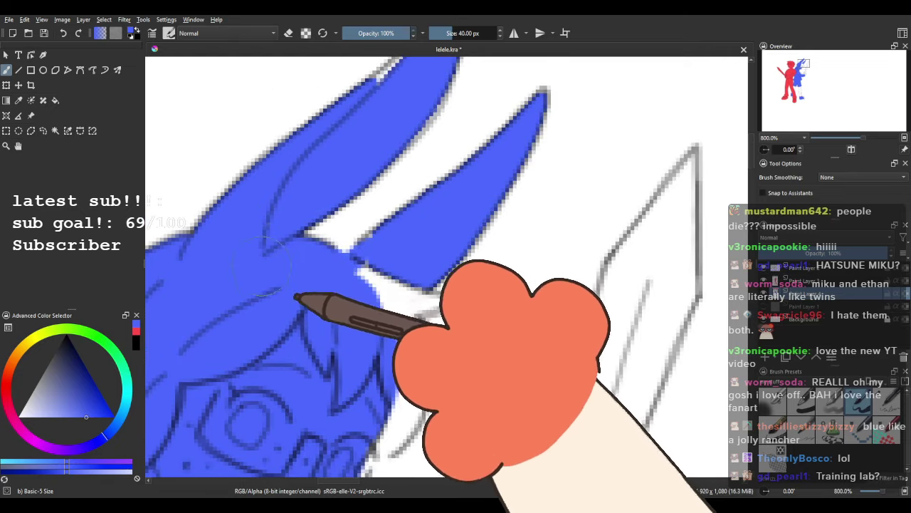
{"action": "left_click_drag", "start_coordinate": [344, 184], "coordinate": [313, 297]}
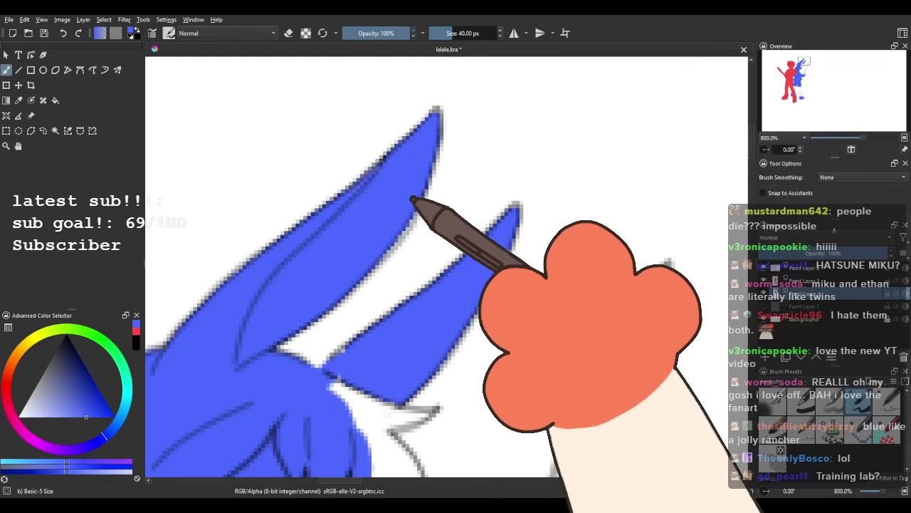
Brush blue over the pointed hair tufts below the smaller rabbit ear, following the line art.
{"action": "scroll", "coordinate": [387, 295], "scroll_direction": "down", "scroll_amount": 5}
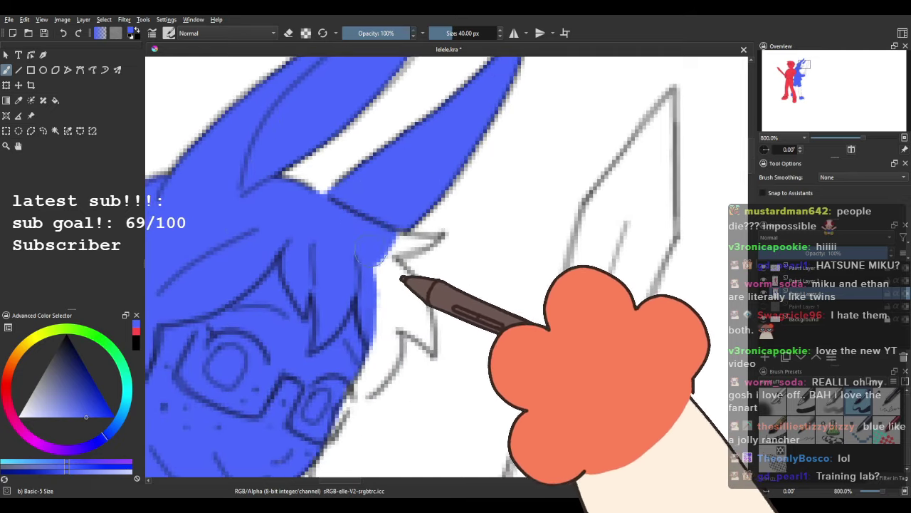
{"action": "left_click_drag", "start_coordinate": [401, 278], "coordinate": [362, 230]}
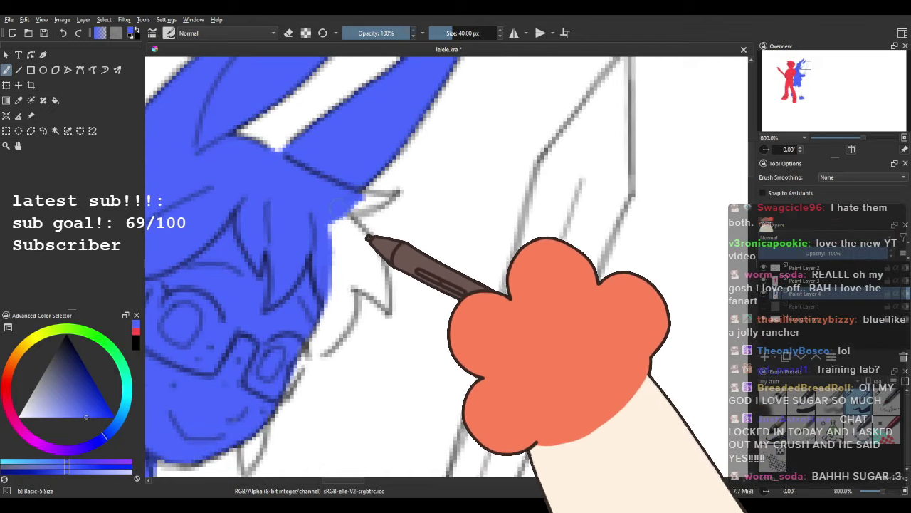
{"action": "left_click_drag", "start_coordinate": [369, 199], "coordinate": [390, 198]}
{"action": "left_click_drag", "start_coordinate": [347, 222], "coordinate": [331, 242]}
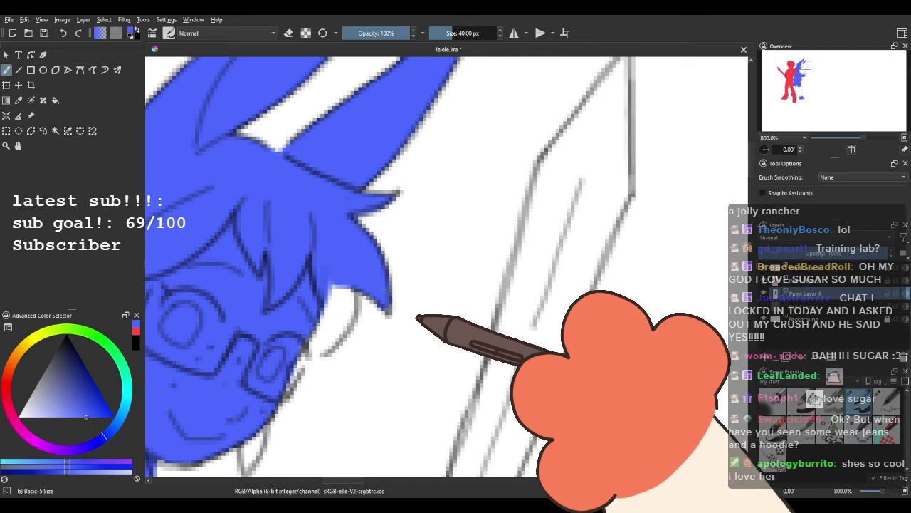
Colour the hair beside the glasses and the pointed lock under the jaw blue, trimming the edge with the eraser.
{"action": "left_click_drag", "start_coordinate": [380, 352], "coordinate": [395, 253]}
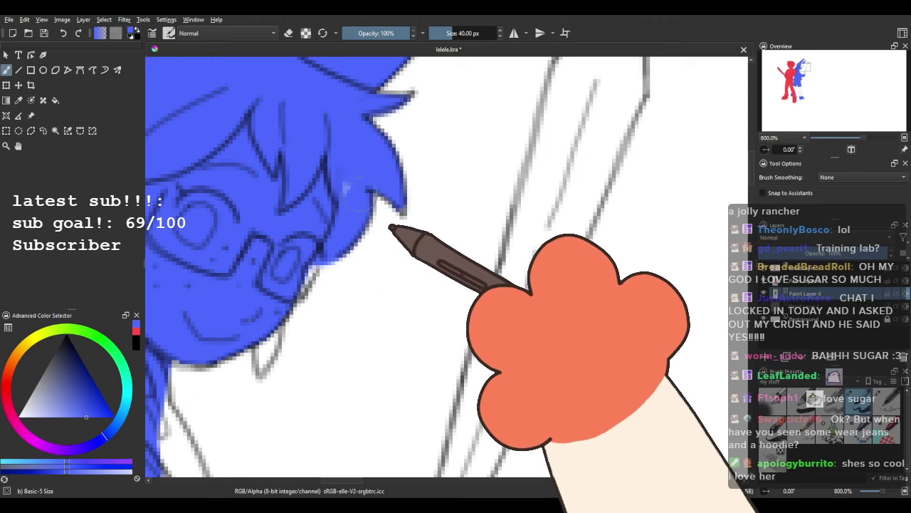
{"action": "left_click_drag", "start_coordinate": [264, 342], "coordinate": [337, 288]}
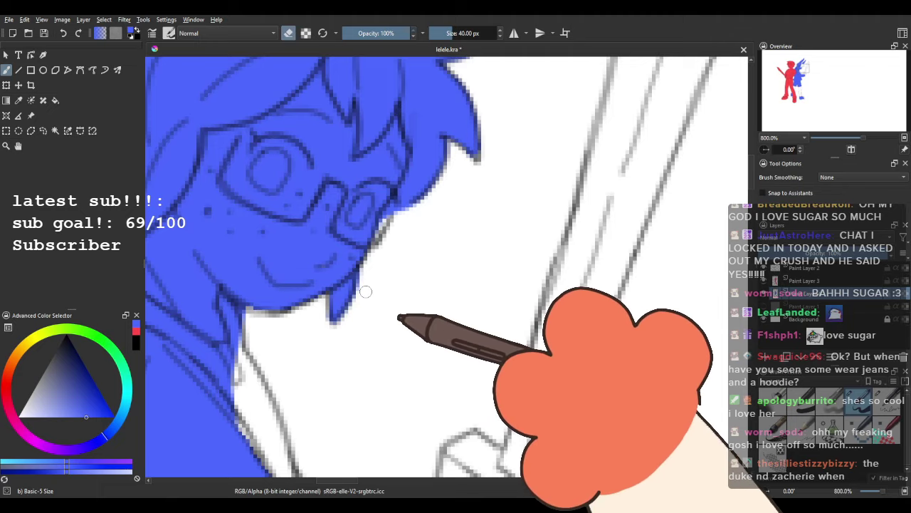
{"action": "left_click_drag", "start_coordinate": [349, 240], "coordinate": [451, 77]}
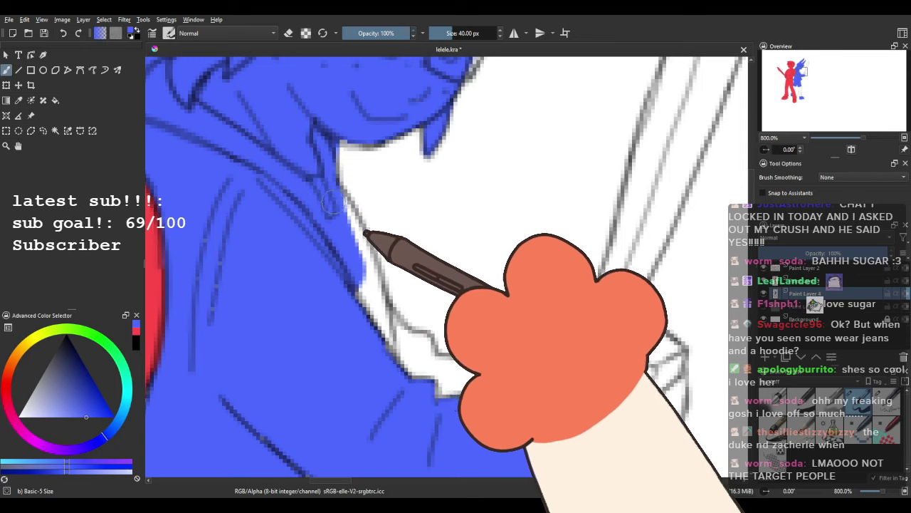
Brush blue over the hoodie's front edge, the far sleeve and the hand gripping the sword.
{"action": "mouse_move", "coordinate": [383, 349]}
{"action": "left_mouse_down"}
{"action": "mouse_move", "coordinate": [331, 274]}
{"action": "mouse_move", "coordinate": [318, 208]}
{"action": "left_mouse_up"}
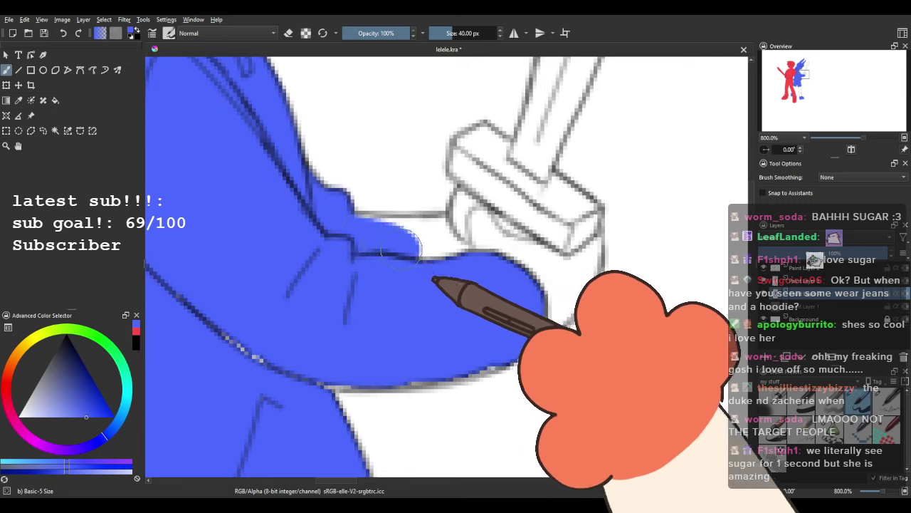
{"action": "left_click_drag", "start_coordinate": [402, 246], "coordinate": [481, 222]}
{"action": "left_click_drag", "start_coordinate": [500, 190], "coordinate": [412, 222]}
{"action": "mouse_move", "coordinate": [397, 228]}
{"action": "left_mouse_down"}
{"action": "mouse_move", "coordinate": [390, 243]}
{"action": "mouse_move", "coordinate": [447, 299]}
{"action": "mouse_move", "coordinate": [481, 293]}
{"action": "mouse_move", "coordinate": [492, 267]}
{"action": "left_mouse_up"}
{"action": "left_click_drag", "start_coordinate": [416, 349], "coordinate": [555, 221]}
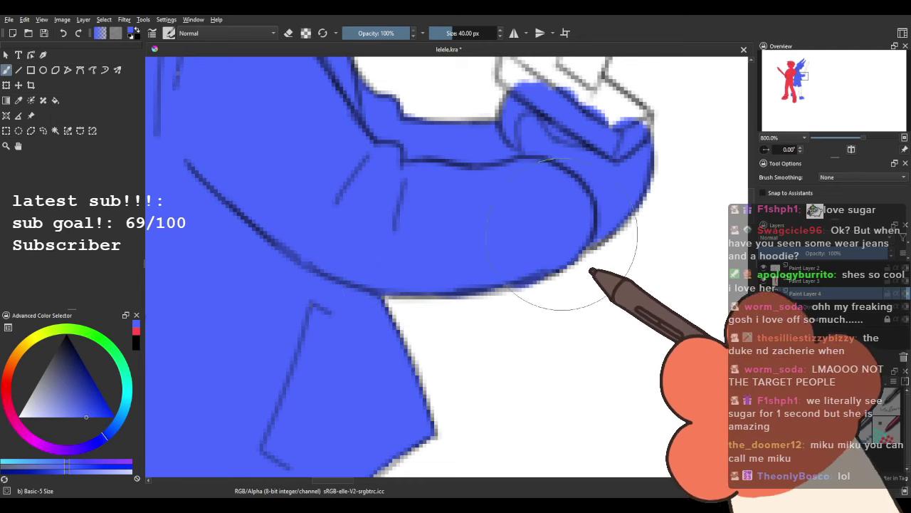
Fill the rabbit-eared figure's sword guard and blade with blue using the Fill tool.
{"action": "left_click_drag", "start_coordinate": [549, 82], "coordinate": [301, 263]}
{"action": "left_click", "coordinate": [56, 101]}
{"action": "left_click", "coordinate": [281, 315]}
{"action": "left_click", "coordinate": [327, 313]}
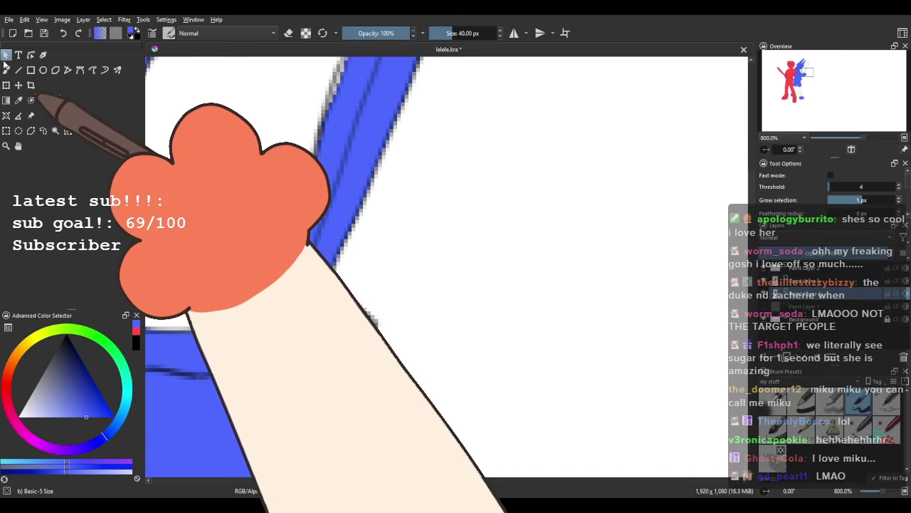
Brush blue over the remaining gaps along the sword's guard and blade edges up to the tip.
{"action": "left_click", "coordinate": [6, 69]}
{"action": "mouse_move", "coordinate": [264, 286]}
{"action": "left_mouse_down"}
{"action": "mouse_move", "coordinate": [283, 297]}
{"action": "mouse_move", "coordinate": [234, 281]}
{"action": "mouse_move", "coordinate": [268, 272]}
{"action": "mouse_move", "coordinate": [345, 338]}
{"action": "left_mouse_up"}
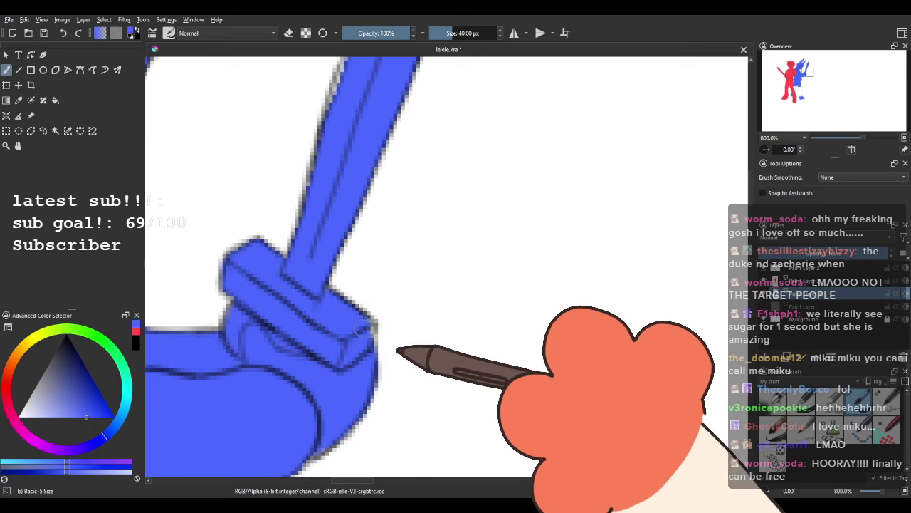
{"action": "left_click_drag", "start_coordinate": [344, 303], "coordinate": [316, 422]}
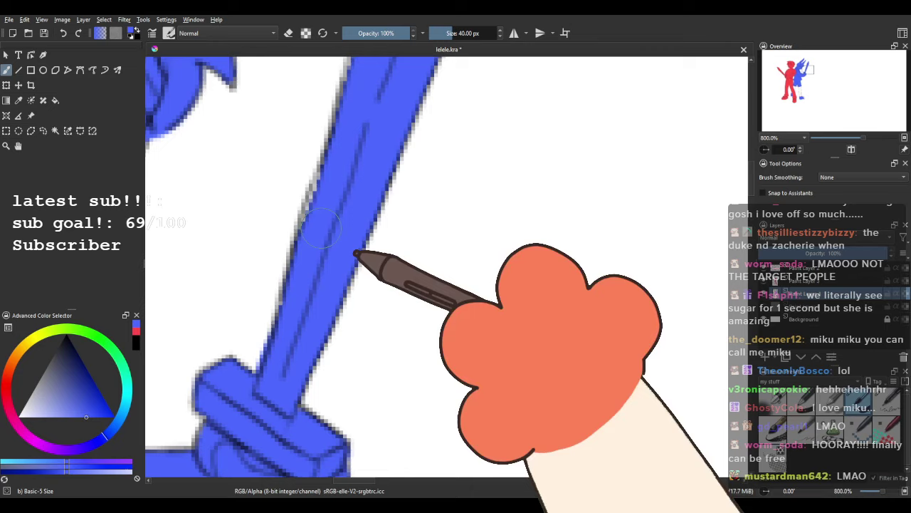
{"action": "left_click_drag", "start_coordinate": [322, 229], "coordinate": [294, 306]}
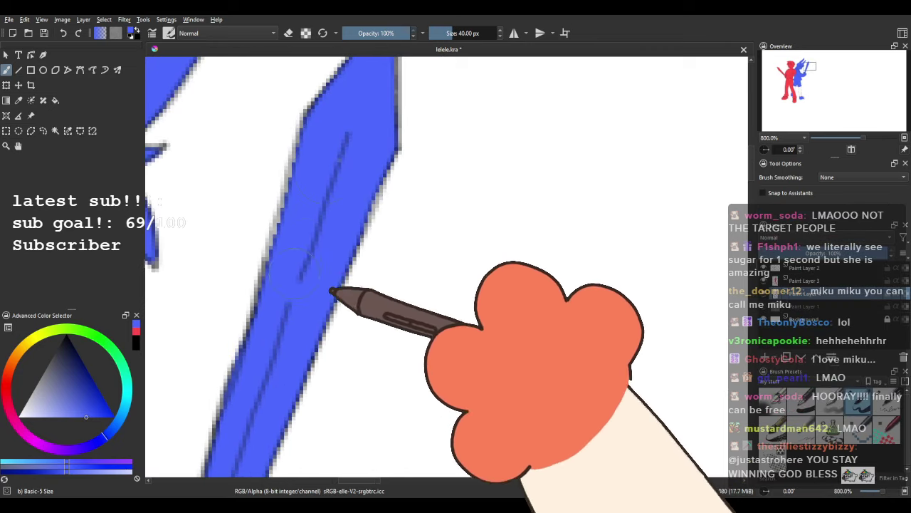
{"action": "left_click_drag", "start_coordinate": [295, 246], "coordinate": [306, 267]}
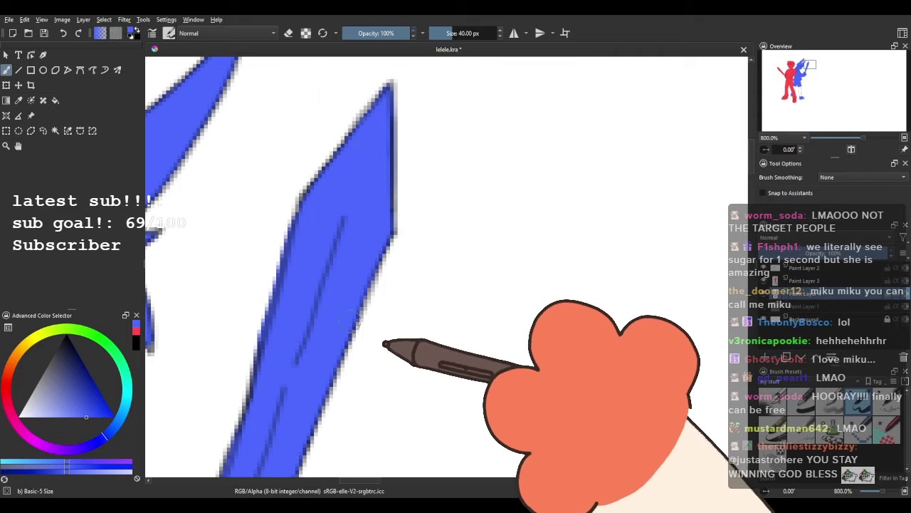
Brush blue over the uncoloured gaps along the round tail, the hoodie hem and the shorts' cuff line.
{"action": "scroll", "coordinate": [338, 329], "scroll_direction": "down", "scroll_amount": 6}
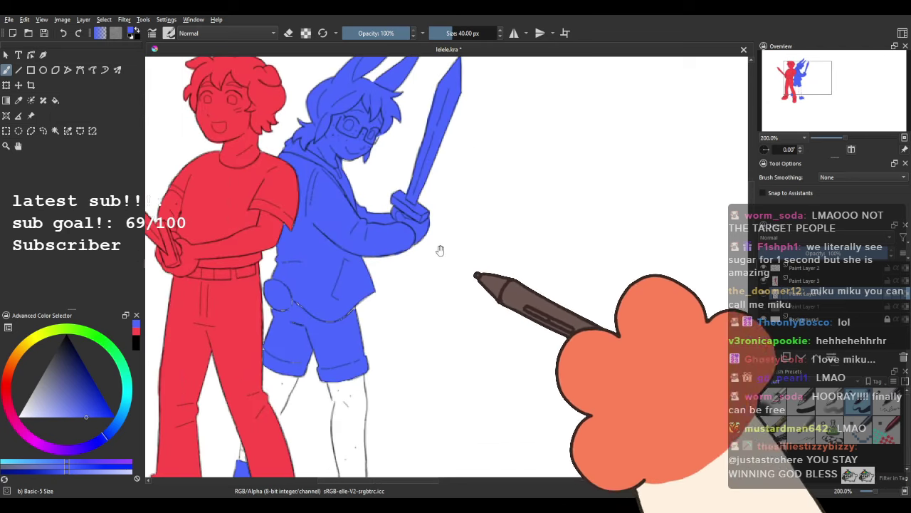
{"action": "scroll", "coordinate": [299, 295], "scroll_direction": "up", "scroll_amount": 6}
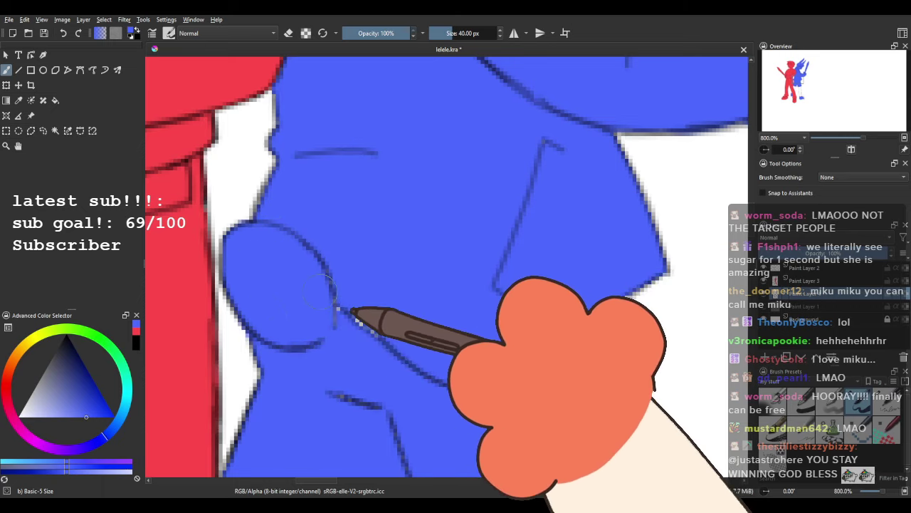
{"action": "left_click_drag", "start_coordinate": [319, 292], "coordinate": [363, 326]}
{"action": "left_click_drag", "start_coordinate": [368, 330], "coordinate": [285, 221]}
{"action": "left_click_drag", "start_coordinate": [447, 233], "coordinate": [493, 229]}
{"action": "left_click_drag", "start_coordinate": [296, 314], "coordinate": [329, 156]}
{"action": "left_click_drag", "start_coordinate": [327, 205], "coordinate": [337, 215]}
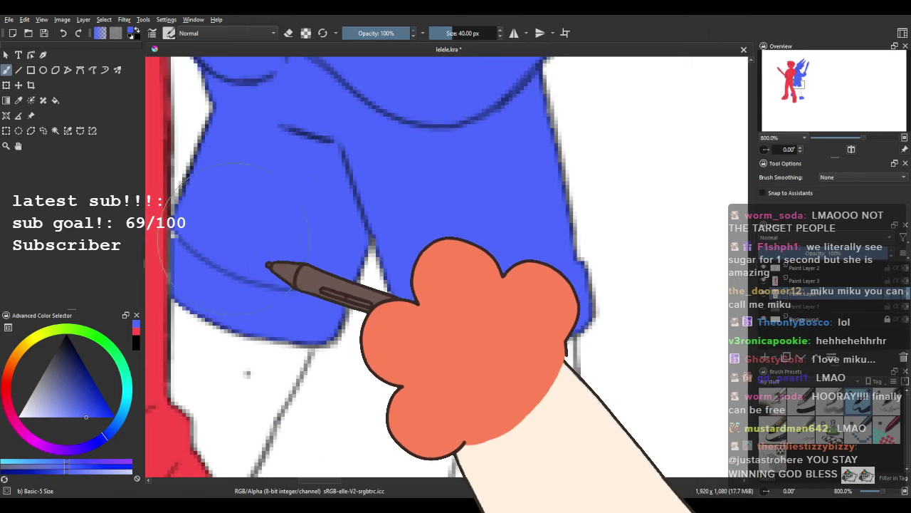
{"action": "left_click_drag", "start_coordinate": [234, 241], "coordinate": [266, 278]}
Block in the bare rear leg below the shorts with blue, painting its lower corner and filling the rest.
{"action": "scroll", "coordinate": [242, 285], "scroll_direction": "down", "scroll_amount": 4}
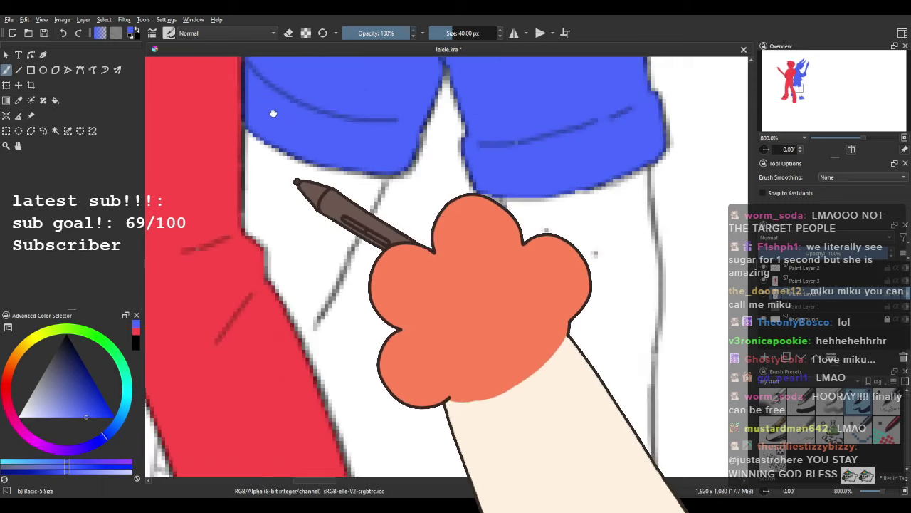
{"action": "left_click_drag", "start_coordinate": [302, 229], "coordinate": [295, 313]}
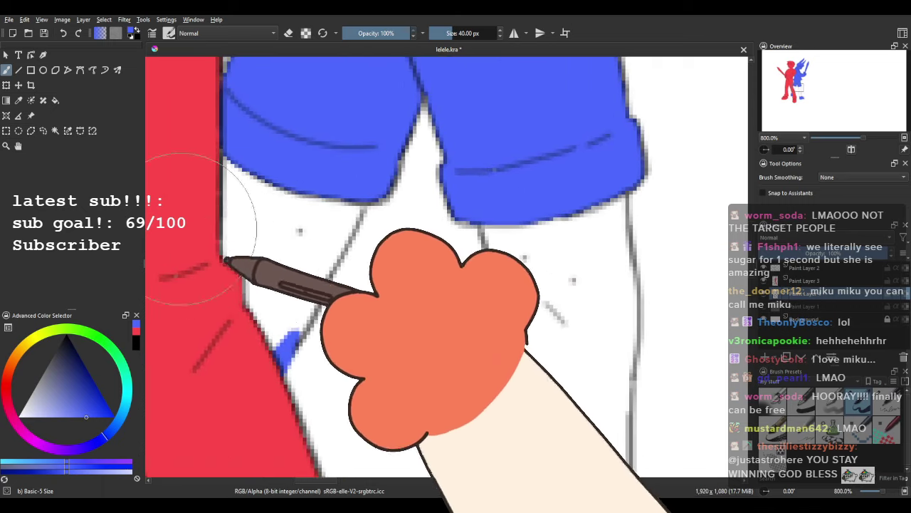
{"action": "left_click", "coordinate": [55, 101]}
{"action": "left_click", "coordinate": [233, 215]}
Brush blue over the remaining gaps in the lower leg and rear boot behind the red trouser leg.
{"action": "left_click", "coordinate": [6, 70]}
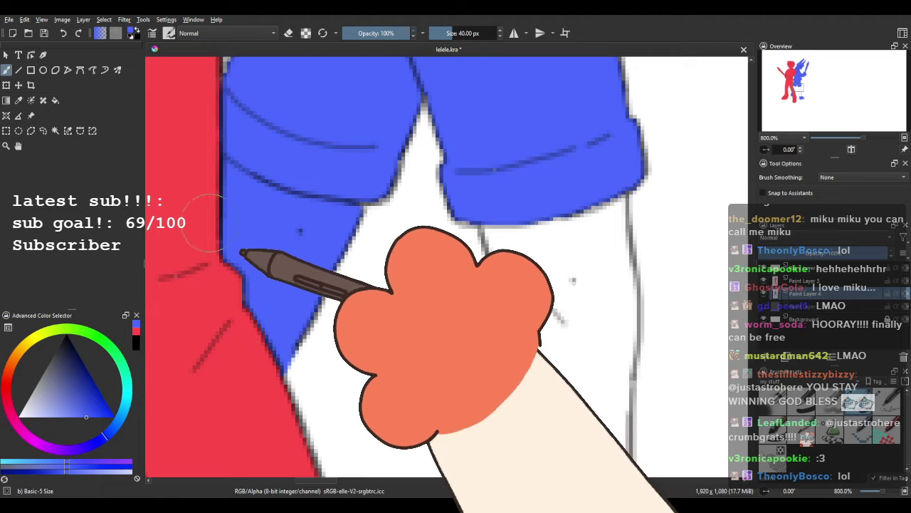
{"action": "left_click_drag", "start_coordinate": [365, 87], "coordinate": [355, 255]}
{"action": "mouse_move", "coordinate": [230, 391]}
{"action": "left_mouse_down"}
{"action": "mouse_move", "coordinate": [346, 131]}
{"action": "mouse_move", "coordinate": [342, 85]}
{"action": "left_mouse_up"}
{"action": "left_click_drag", "start_coordinate": [309, 190], "coordinate": [312, 177]}
{"action": "left_click_drag", "start_coordinate": [313, 300], "coordinate": [309, 193]}
{"action": "mouse_move", "coordinate": [263, 249]}
{"action": "left_mouse_down"}
{"action": "mouse_move", "coordinate": [273, 290]}
{"action": "mouse_move", "coordinate": [287, 294]}
{"action": "left_mouse_up"}
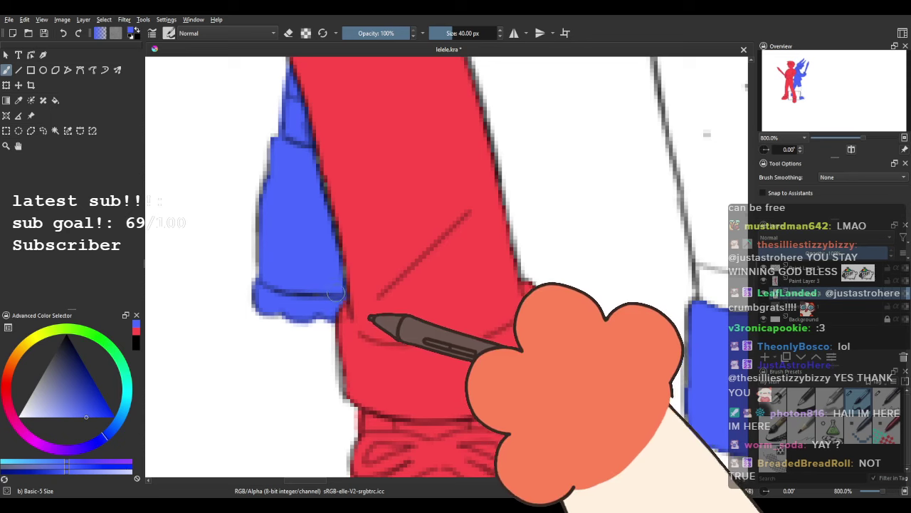
Reinforce the rear boot's outline on Paint Layer 2 with the Ink-1 Precision brush in black at 3 px and 13% opacity.
{"action": "left_click", "coordinate": [886, 388]}
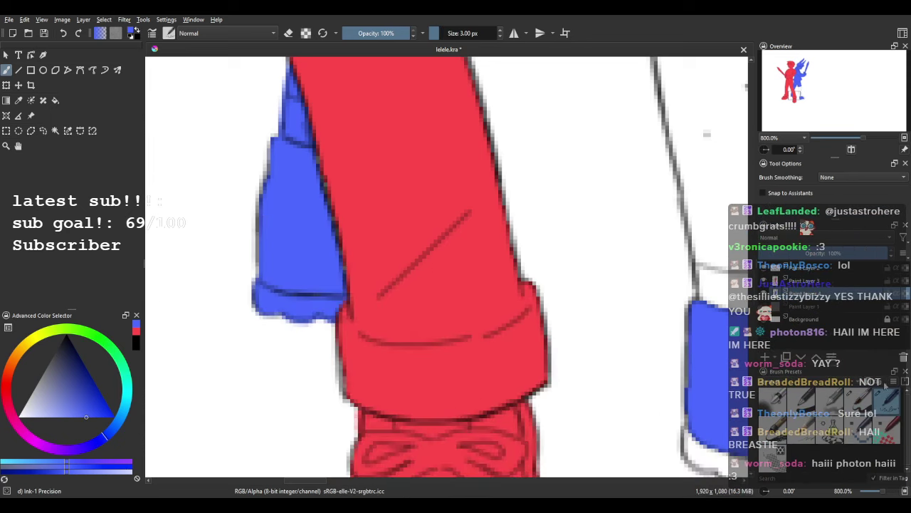
{"action": "left_click", "coordinate": [136, 344]}
{"action": "left_click_drag", "start_coordinate": [272, 231], "coordinate": [302, 309]}
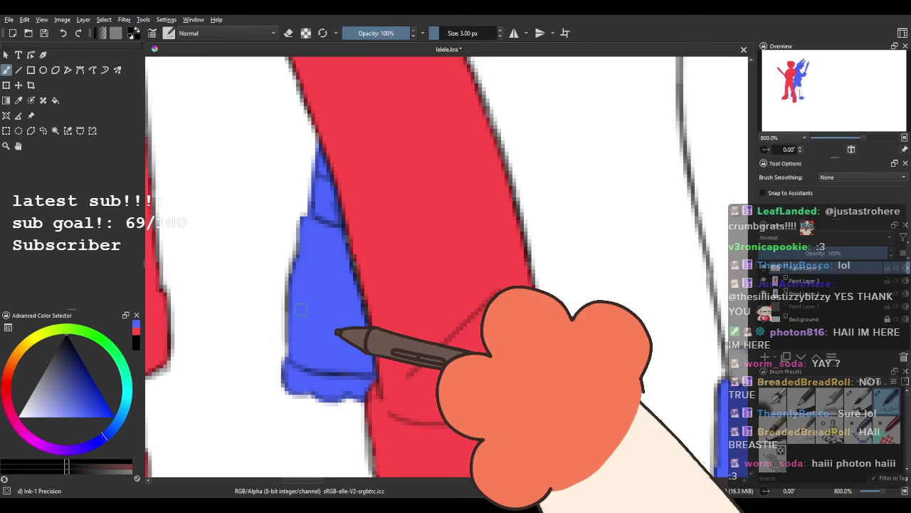
{"action": "left_click_drag", "start_coordinate": [403, 33], "coordinate": [366, 44]}
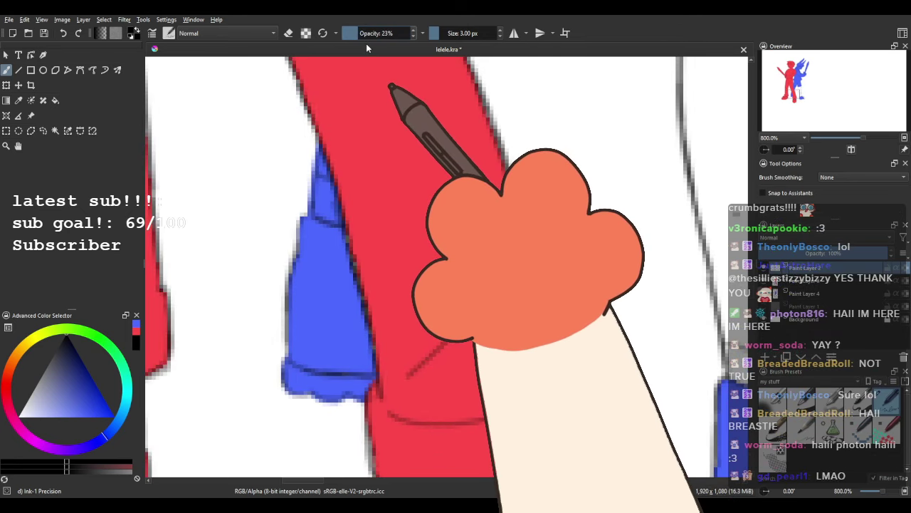
{"action": "left_click", "coordinate": [352, 35]}
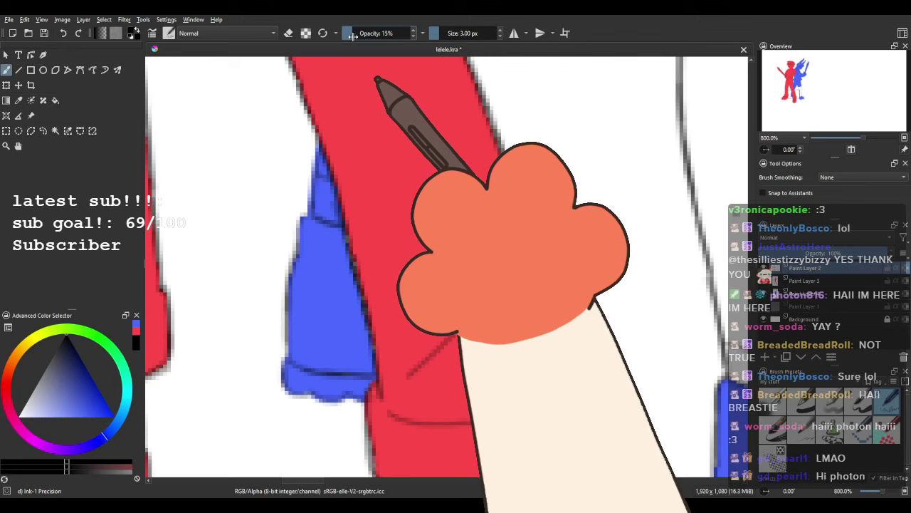
{"action": "left_click_drag", "start_coordinate": [350, 34], "coordinate": [346, 35]}
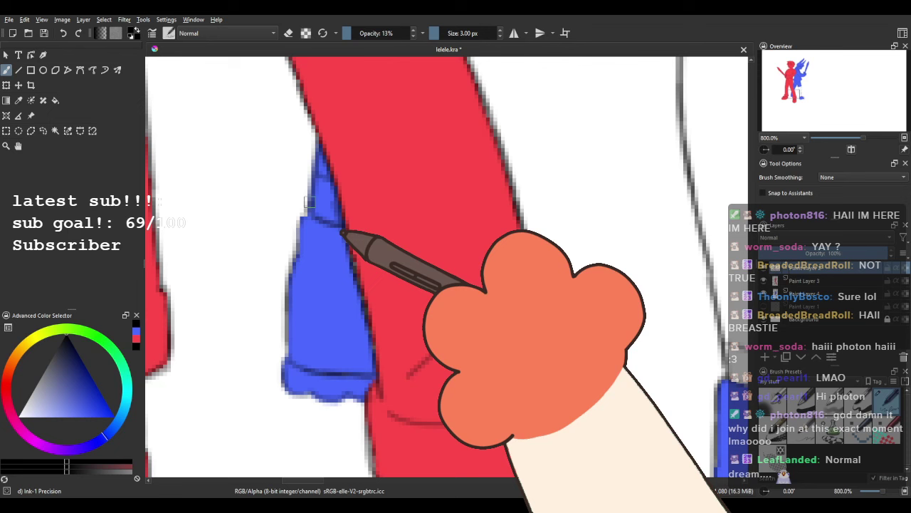
{"action": "left_click_drag", "start_coordinate": [292, 257], "coordinate": [308, 185]}
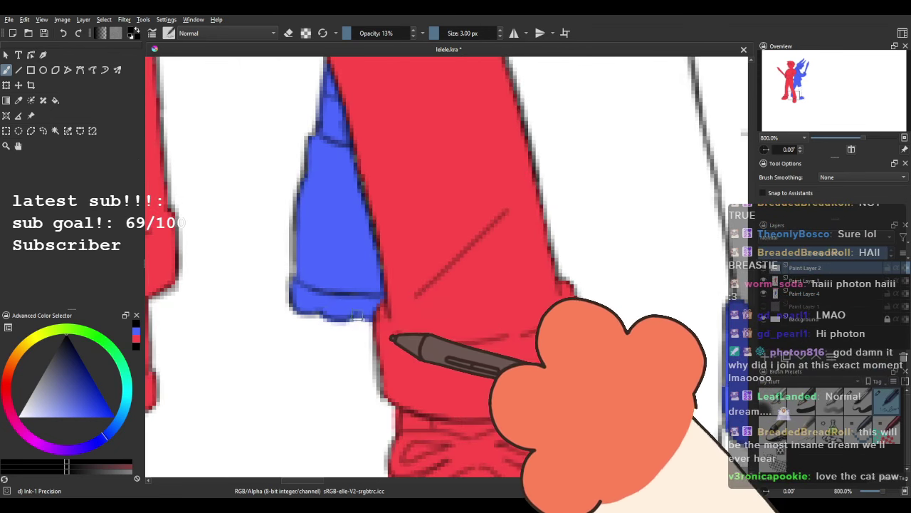
{"action": "scroll", "coordinate": [354, 280], "scroll_direction": "down", "scroll_amount": 1}
{"action": "scroll", "coordinate": [354, 279], "scroll_direction": "up", "scroll_amount": 1}
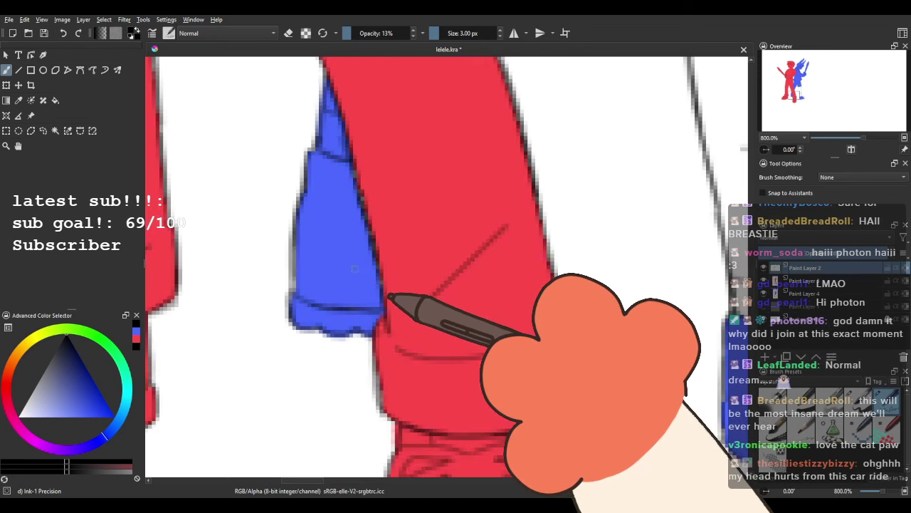
{"action": "left_click_drag", "start_coordinate": [271, 236], "coordinate": [257, 236]}
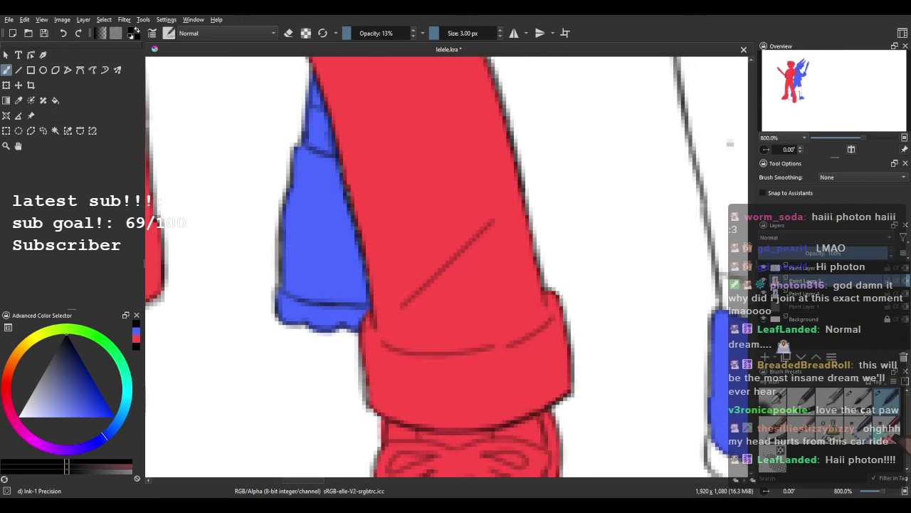
Paint the front boot out to its toe in the sampled blue on Paint Layer 3 with the 40 px Basic-5 Size brush.
{"action": "left_click", "coordinate": [858, 401]}
{"action": "left_click_drag", "start_coordinate": [247, 277], "coordinate": [207, 328]}
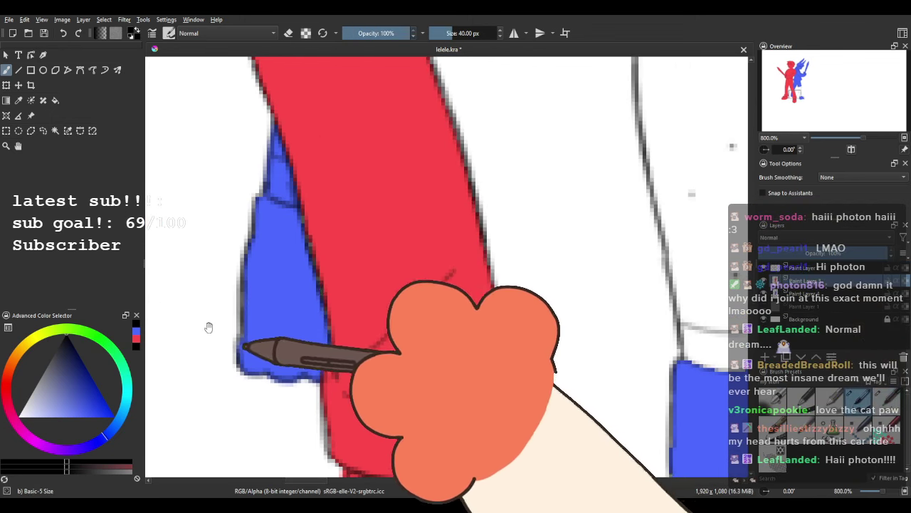
{"action": "left_click", "coordinate": [269, 297], "text": "ctrl"}
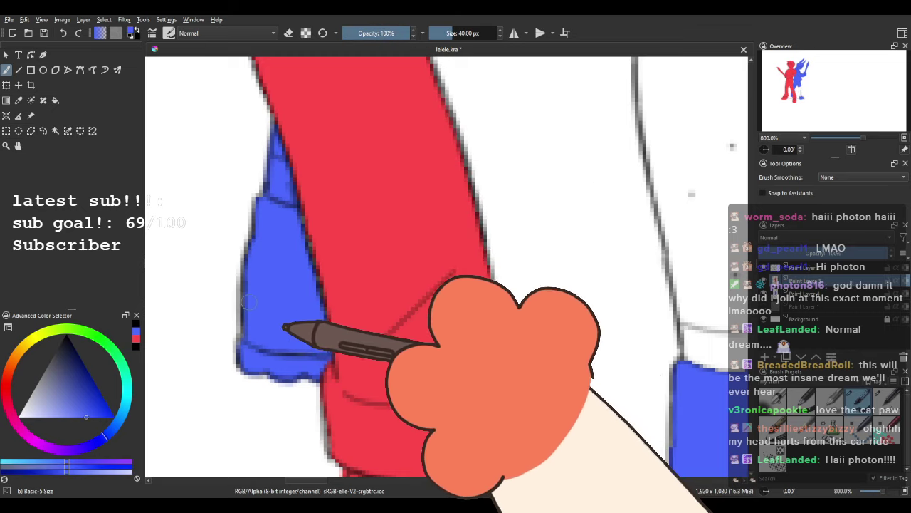
{"action": "mouse_move", "coordinate": [632, 320]}
{"action": "left_mouse_down"}
{"action": "mouse_move", "coordinate": [485, 235]}
{"action": "mouse_move", "coordinate": [320, 278]}
{"action": "left_mouse_up"}
{"action": "left_click_drag", "start_coordinate": [383, 375], "coordinate": [351, 301]}
{"action": "mouse_move", "coordinate": [250, 362]}
{"action": "left_mouse_down"}
{"action": "mouse_move", "coordinate": [230, 367]}
{"action": "mouse_move", "coordinate": [305, 386]}
{"action": "mouse_move", "coordinate": [359, 375]}
{"action": "mouse_move", "coordinate": [376, 362]}
{"action": "mouse_move", "coordinate": [396, 368]}
{"action": "mouse_move", "coordinate": [390, 378]}
{"action": "mouse_move", "coordinate": [385, 364]}
{"action": "mouse_move", "coordinate": [413, 354]}
{"action": "mouse_move", "coordinate": [446, 361]}
{"action": "mouse_move", "coordinate": [434, 363]}
{"action": "mouse_move", "coordinate": [487, 325]}
{"action": "mouse_move", "coordinate": [488, 302]}
{"action": "mouse_move", "coordinate": [491, 312]}
{"action": "mouse_move", "coordinate": [466, 331]}
{"action": "mouse_move", "coordinate": [462, 272]}
{"action": "mouse_move", "coordinate": [470, 299]}
{"action": "left_mouse_up"}
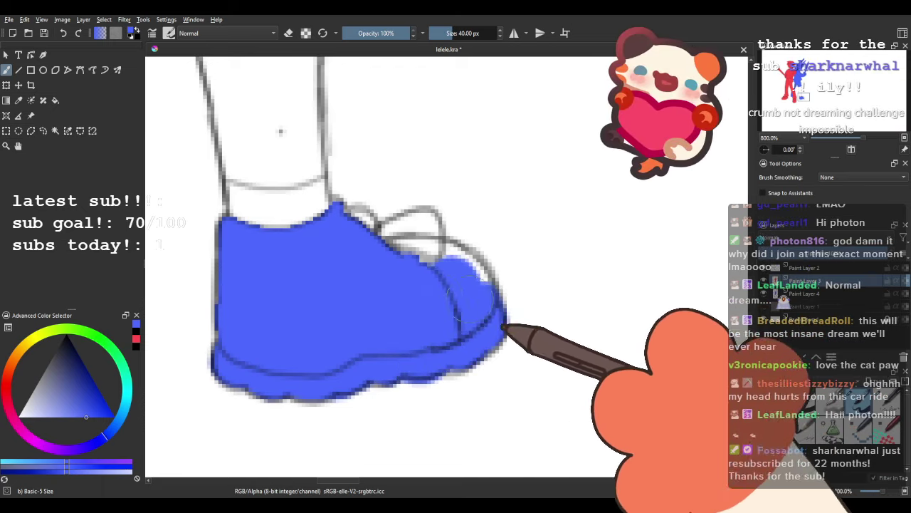
{"action": "mouse_move", "coordinate": [503, 328]}
{"action": "left_mouse_down"}
{"action": "mouse_move", "coordinate": [455, 264]}
{"action": "mouse_move", "coordinate": [403, 242]}
{"action": "mouse_move", "coordinate": [469, 260]}
{"action": "mouse_move", "coordinate": [507, 304]}
{"action": "left_mouse_up"}
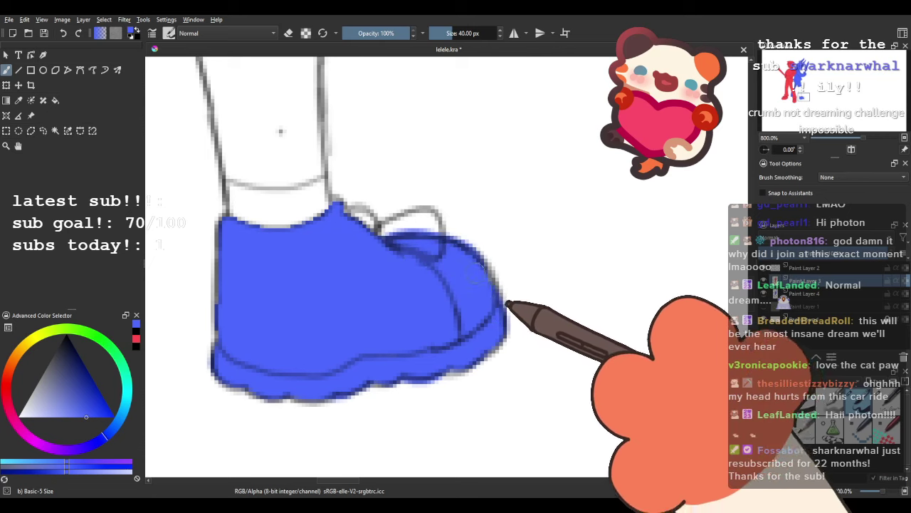
Toggle the visibility of the paint layers to check which parts of the two figures each one holds.
{"action": "key", "text": "minus"}
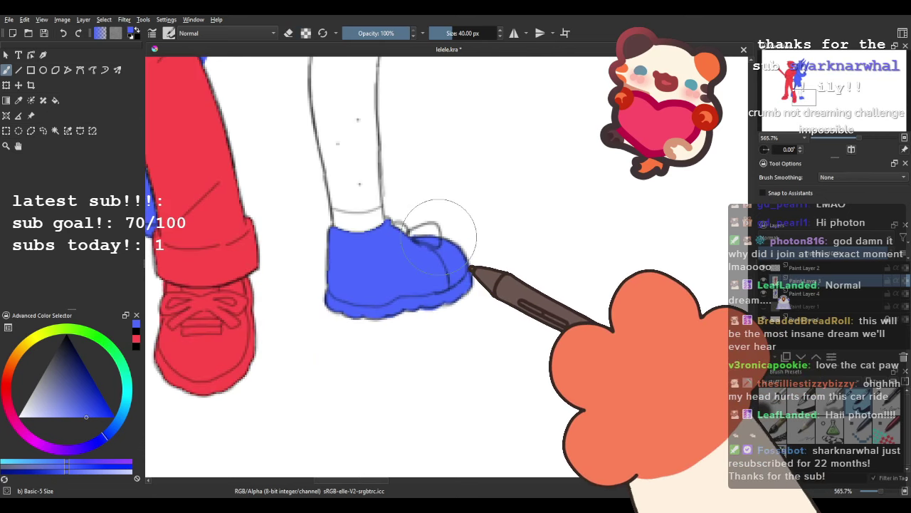
{"action": "key", "text": "minus"}
{"action": "key", "text": "minus"}
{"action": "key", "text": "minus"}
{"action": "key", "text": "minus"}
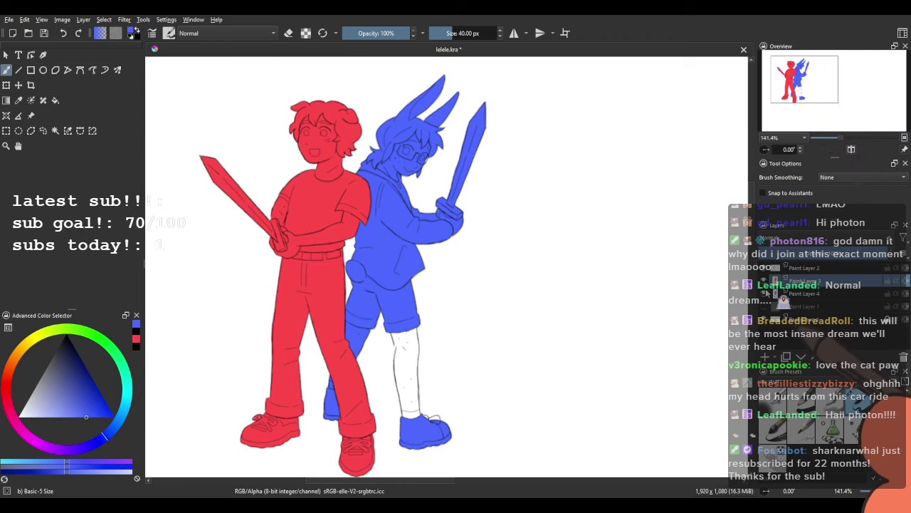
{"action": "left_click_drag", "start_coordinate": [766, 294], "coordinate": [765, 268]}
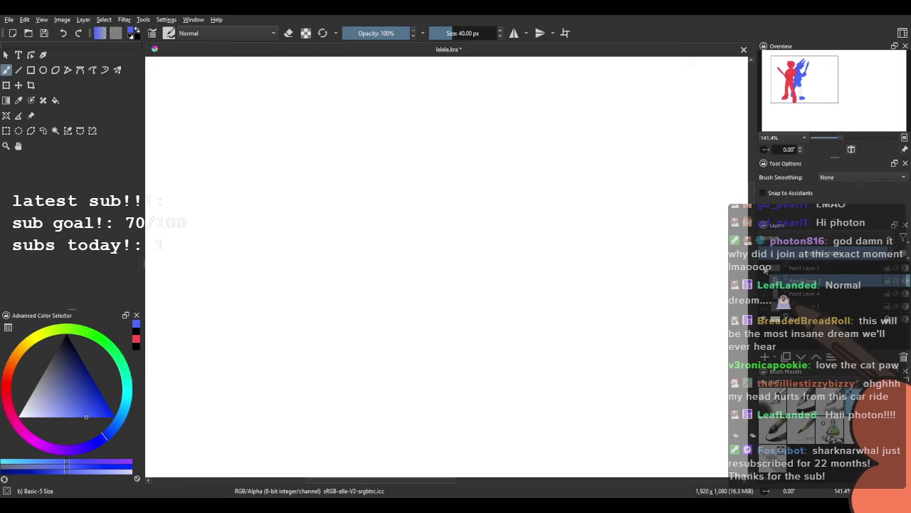
{"action": "left_click", "coordinate": [766, 307]}
{"action": "left_click", "coordinate": [763, 269]}
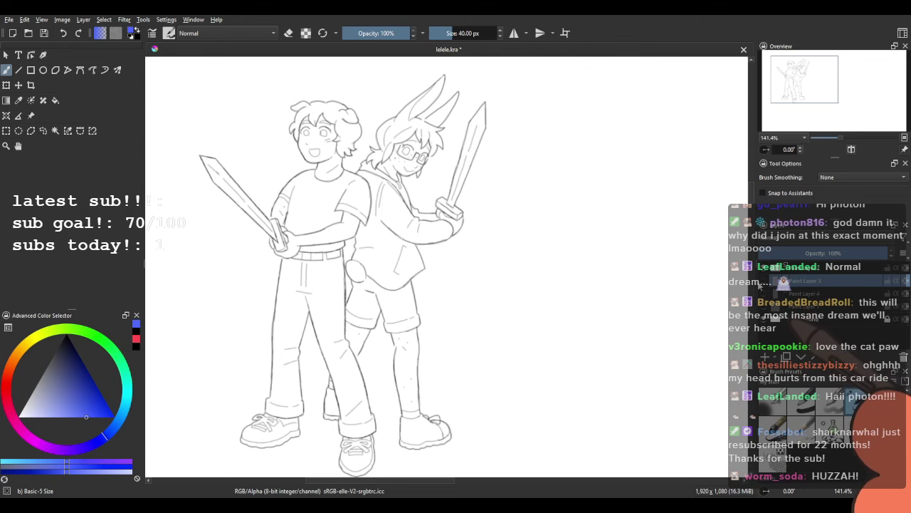
{"action": "left_click", "coordinate": [764, 281]}
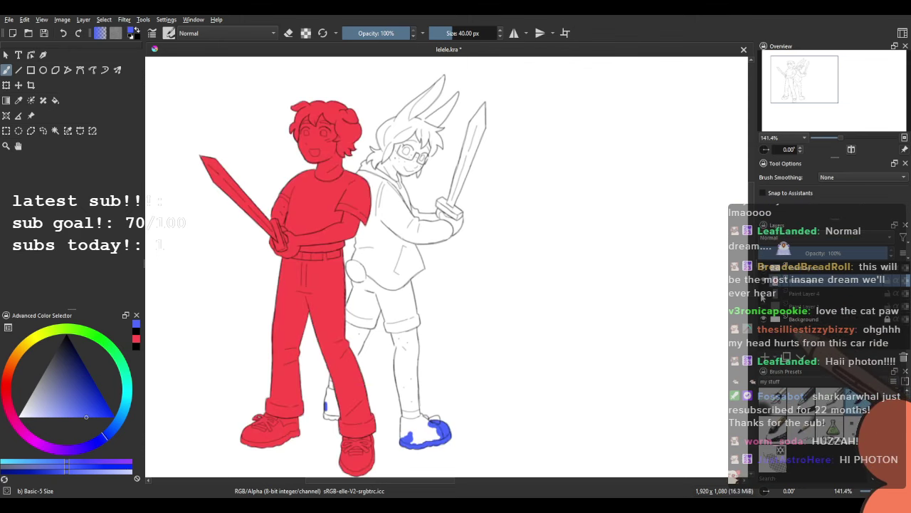
{"action": "left_click", "coordinate": [763, 295]}
On Paint Layer 4, colour the front leg between shorts and boot blue, brushing below the cuff and filling the enclosed area.
{"action": "left_click", "coordinate": [804, 293]}
{"action": "left_click_drag", "start_coordinate": [420, 363], "coordinate": [425, 274]}
{"action": "scroll", "coordinate": [469, 284], "scroll_direction": "up", "scroll_amount": 3}
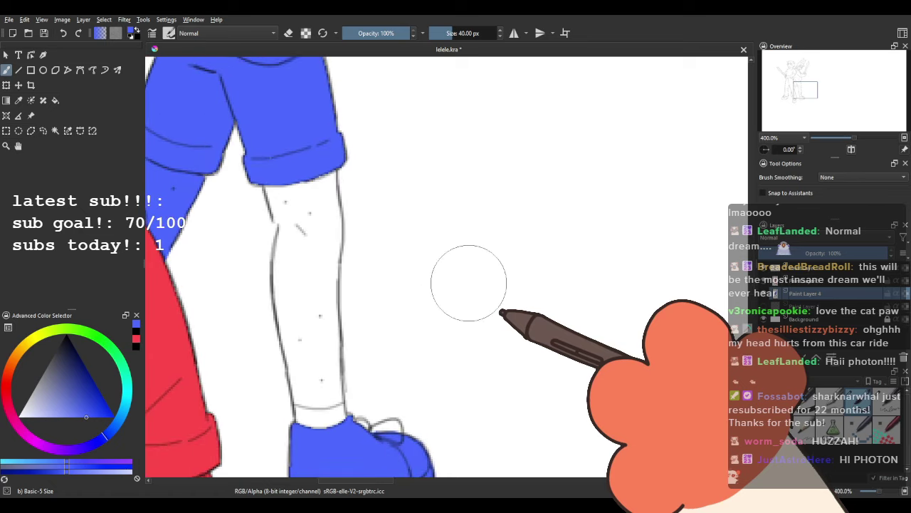
{"action": "mouse_move", "coordinate": [270, 209]}
{"action": "left_mouse_down"}
{"action": "mouse_move", "coordinate": [292, 235]}
{"action": "mouse_move", "coordinate": [314, 243]}
{"action": "mouse_move", "coordinate": [293, 190]}
{"action": "mouse_move", "coordinate": [321, 251]}
{"action": "mouse_move", "coordinate": [342, 255]}
{"action": "mouse_move", "coordinate": [350, 193]}
{"action": "mouse_move", "coordinate": [353, 231]}
{"action": "left_mouse_up"}
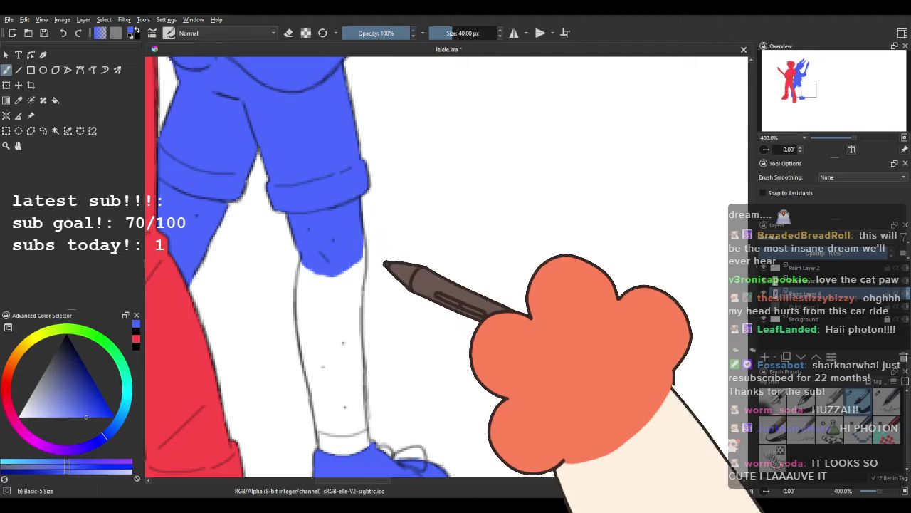
{"action": "left_click_drag", "start_coordinate": [334, 264], "coordinate": [311, 161]}
{"action": "left_click", "coordinate": [56, 101]}
{"action": "left_click", "coordinate": [284, 221]}
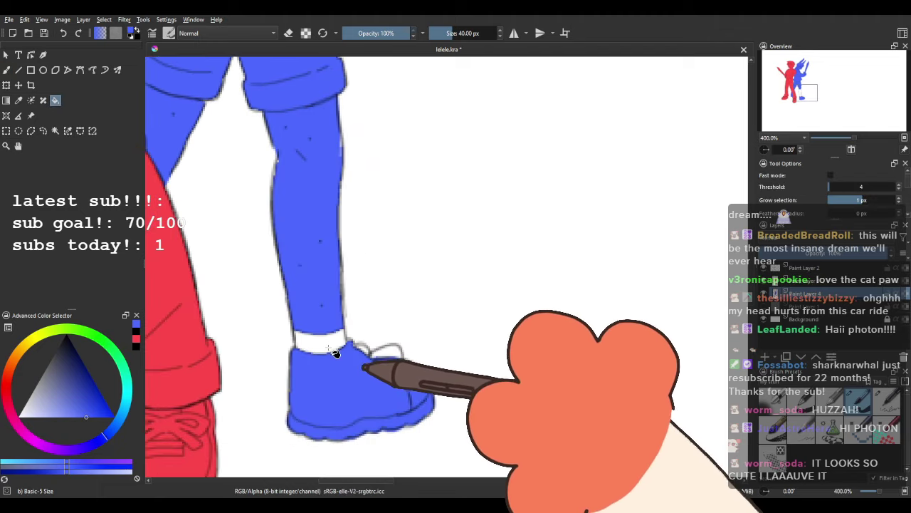
Brush blue over the ankle band and the remaining gaps along the front leg's outline.
{"action": "left_click", "coordinate": [6, 70]}
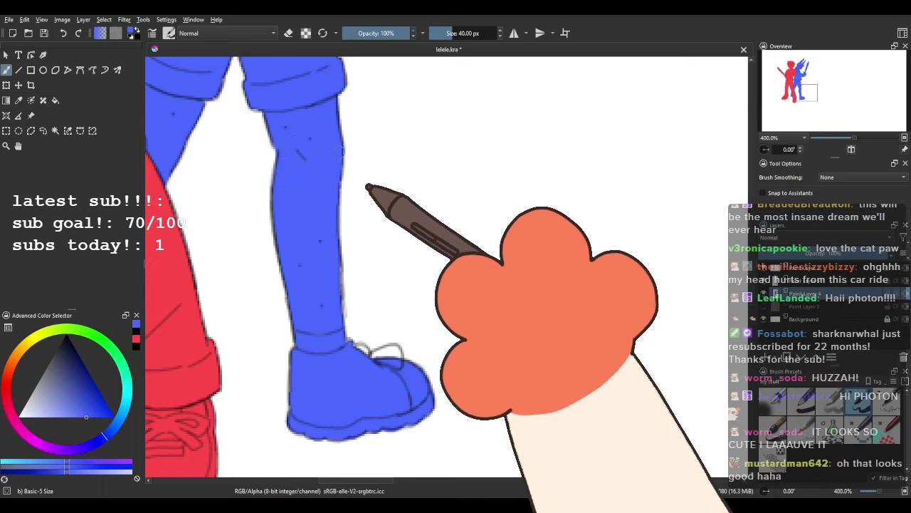
{"action": "scroll", "coordinate": [360, 191], "scroll_direction": "down", "scroll_amount": 2}
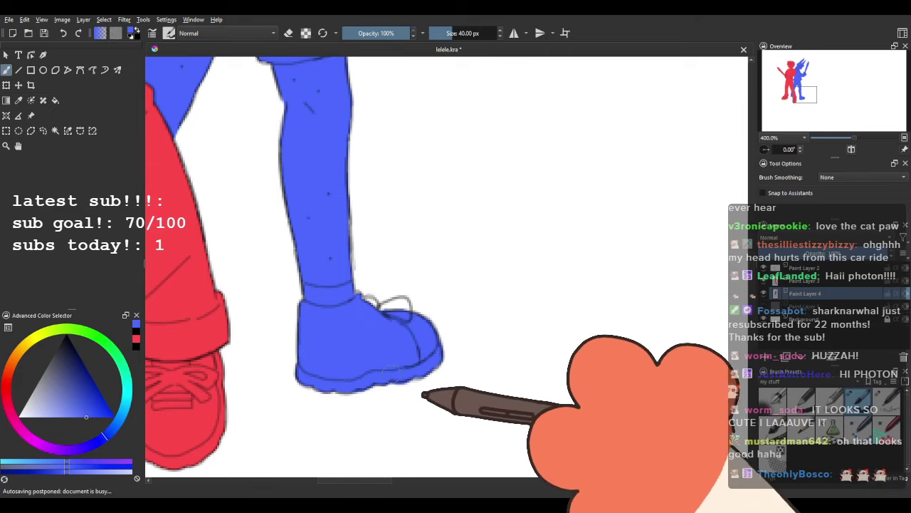
{"action": "left_click_drag", "start_coordinate": [371, 341], "coordinate": [413, 387]}
{"action": "scroll", "coordinate": [413, 388], "scroll_direction": "down", "scroll_amount": 4}
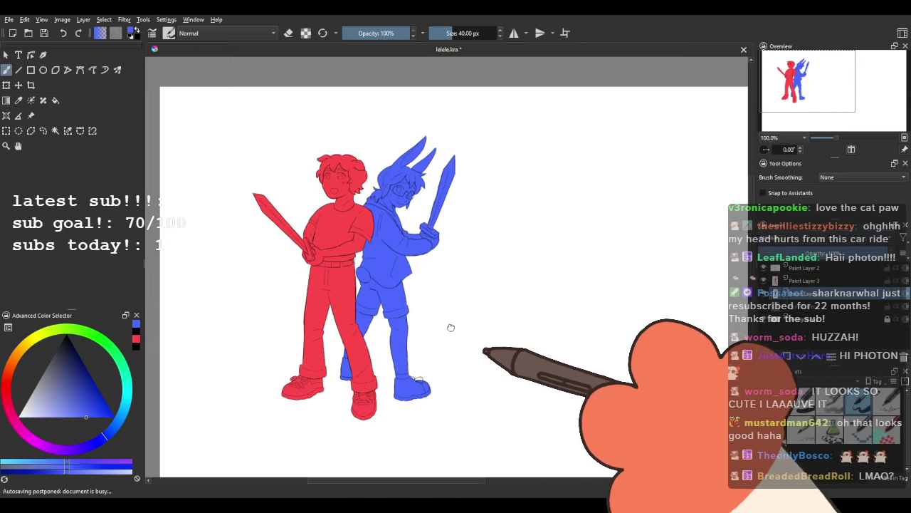
Lock the transparency of Paint Layers 3 and 4, and repaint the red fighter on Paint Layer 3 pale cream with a 117.11 px brush.
{"action": "left_click_drag", "start_coordinate": [451, 325], "coordinate": [456, 341]}
{"action": "scroll", "coordinate": [395, 321], "scroll_direction": "up", "scroll_amount": 1}
{"action": "left_click_drag", "start_coordinate": [391, 282], "coordinate": [391, 260]}
{"action": "left_click", "coordinate": [848, 282]}
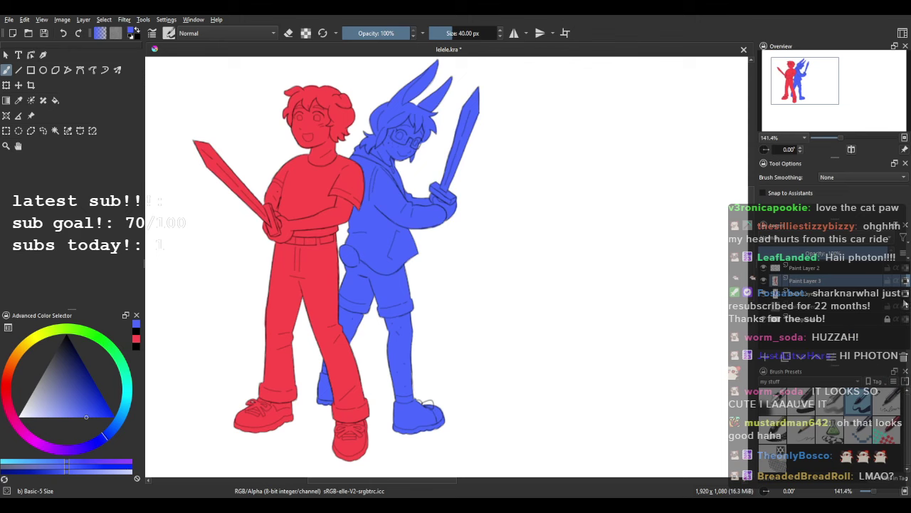
{"action": "left_click_drag", "start_coordinate": [53, 411], "coordinate": [34, 417]}
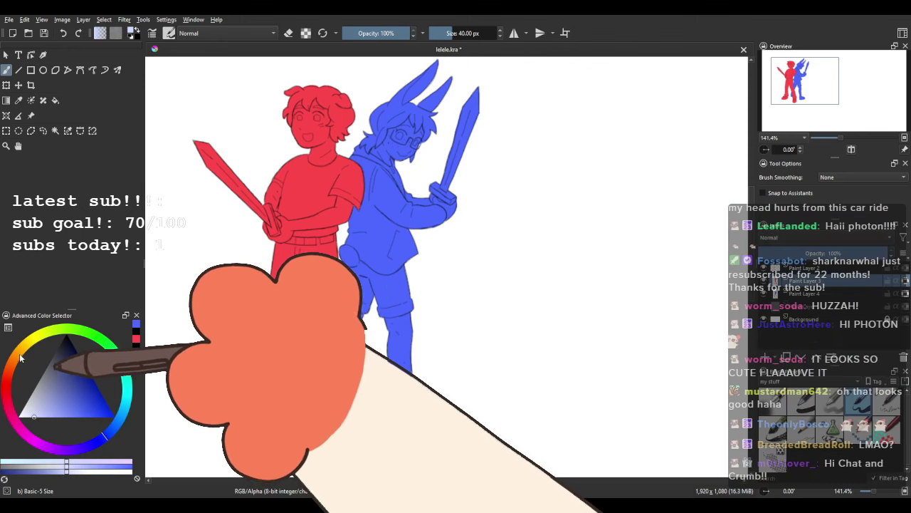
{"action": "left_click", "coordinate": [20, 355]}
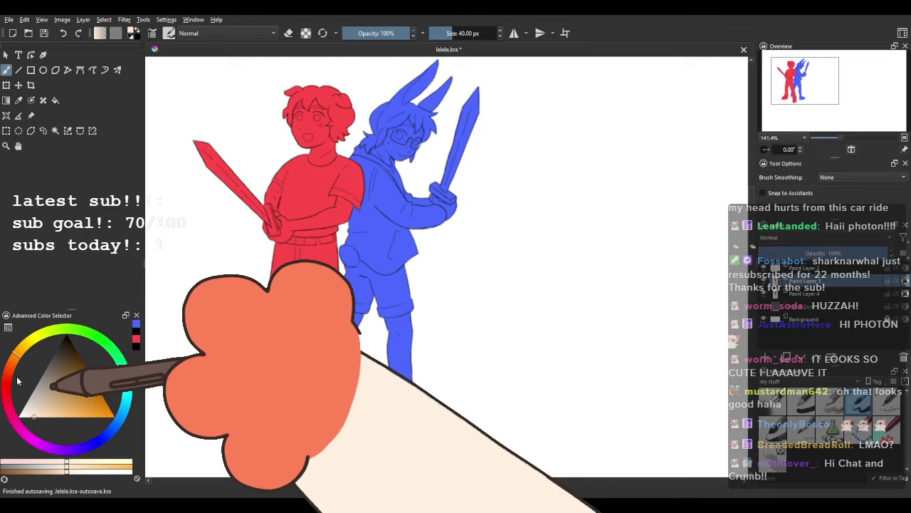
{"action": "left_click_drag", "start_coordinate": [324, 281], "coordinate": [381, 281]}
{"action": "mouse_move", "coordinate": [306, 314]}
{"action": "left_mouse_down"}
{"action": "mouse_move", "coordinate": [204, 266]}
{"action": "mouse_move", "coordinate": [330, 412]}
{"action": "mouse_move", "coordinate": [184, 319]}
{"action": "left_mouse_up"}
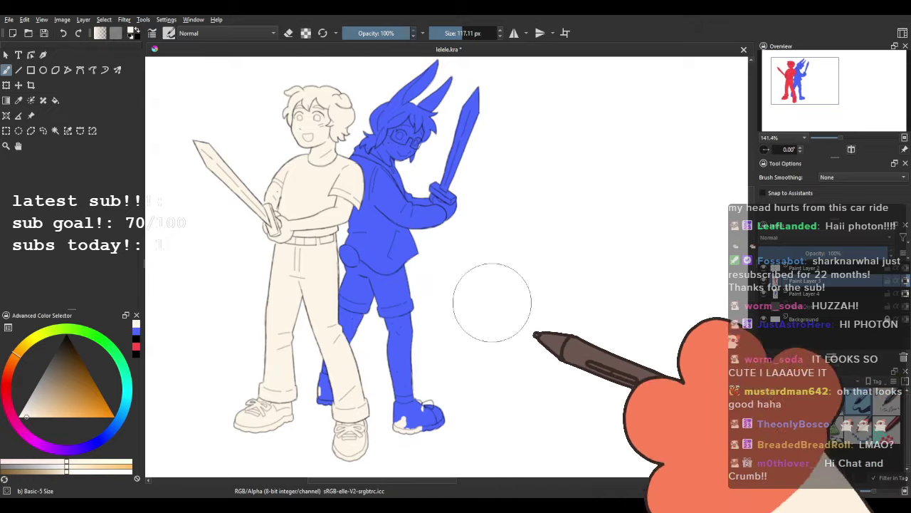
Lasso the stray boot patches of the rabbit-eared fighter on Paint Layer 3 and move them to Paint Layer 4 by cutting and pasting.
{"action": "left_click_drag", "start_coordinate": [444, 426], "coordinate": [402, 276]}
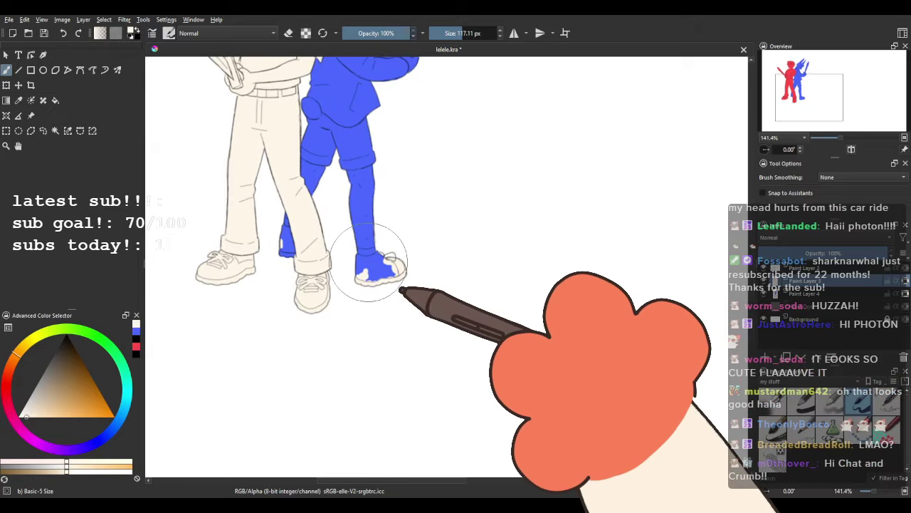
{"action": "scroll", "coordinate": [367, 255], "scroll_direction": "up", "scroll_amount": 2}
{"action": "left_click", "coordinate": [44, 133]}
{"action": "mouse_move", "coordinate": [260, 280]}
{"action": "left_mouse_down"}
{"action": "mouse_move", "coordinate": [278, 214]}
{"action": "mouse_move", "coordinate": [290, 212]}
{"action": "mouse_move", "coordinate": [288, 317]}
{"action": "mouse_move", "coordinate": [341, 436]}
{"action": "mouse_move", "coordinate": [462, 360]}
{"action": "mouse_move", "coordinate": [433, 333]}
{"action": "mouse_move", "coordinate": [416, 260]}
{"action": "mouse_move", "coordinate": [536, 220]}
{"action": "mouse_move", "coordinate": [581, 423]}
{"action": "mouse_move", "coordinate": [387, 488]}
{"action": "mouse_move", "coordinate": [261, 333]}
{"action": "mouse_move", "coordinate": [253, 269]}
{"action": "mouse_move", "coordinate": [267, 251]}
{"action": "left_mouse_up"}
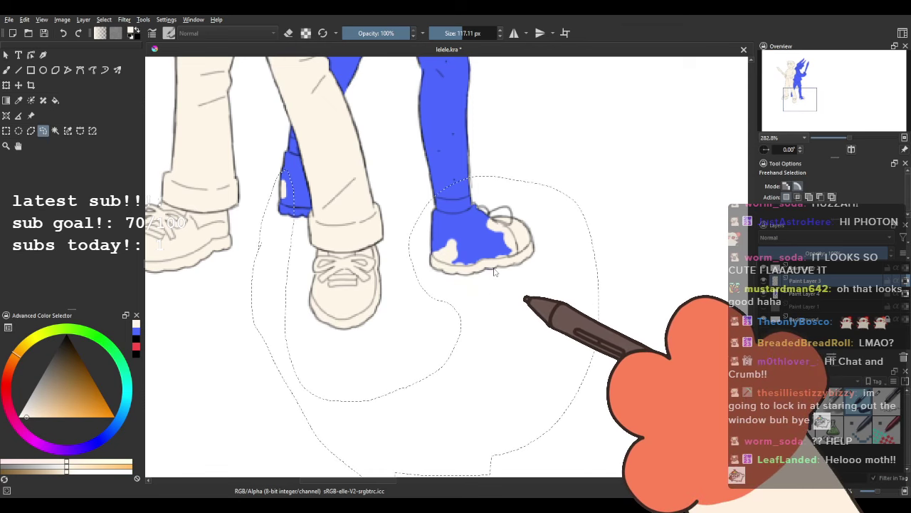
{"action": "key", "text": "ctrl+x"}
{"action": "key", "text": "ctrl+v"}
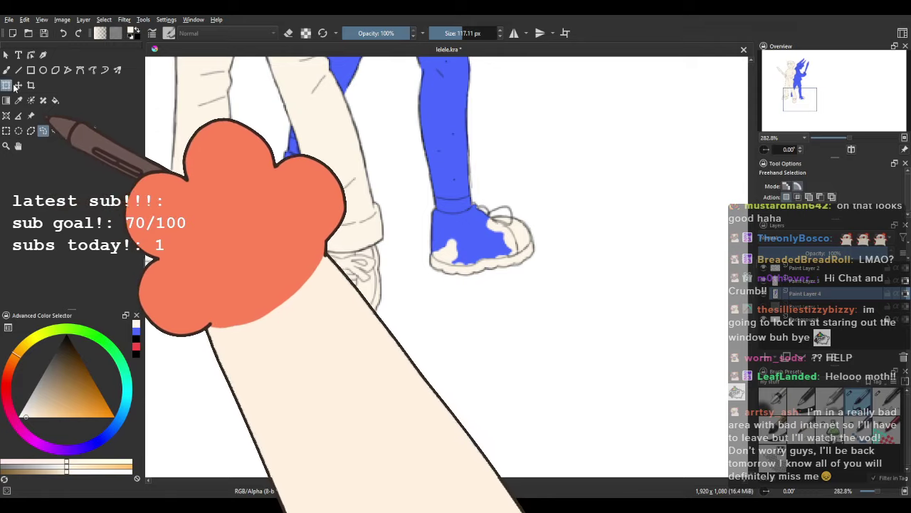
Repaint the blue rabbit-eared fighter on Paint Layer 4 with the same pale cream.
{"action": "key", "text": "b"}
{"action": "key", "text": "minus"}
{"action": "key", "text": "minus"}
{"action": "left_click_drag", "start_coordinate": [368, 277], "coordinate": [333, 378]}
{"action": "mouse_move", "coordinate": [294, 304]}
{"action": "left_mouse_down"}
{"action": "mouse_move", "coordinate": [419, 257]}
{"action": "mouse_move", "coordinate": [413, 226]}
{"action": "mouse_move", "coordinate": [373, 380]}
{"action": "left_mouse_up"}
{"action": "left_click_drag", "start_coordinate": [348, 338], "coordinate": [390, 313]}
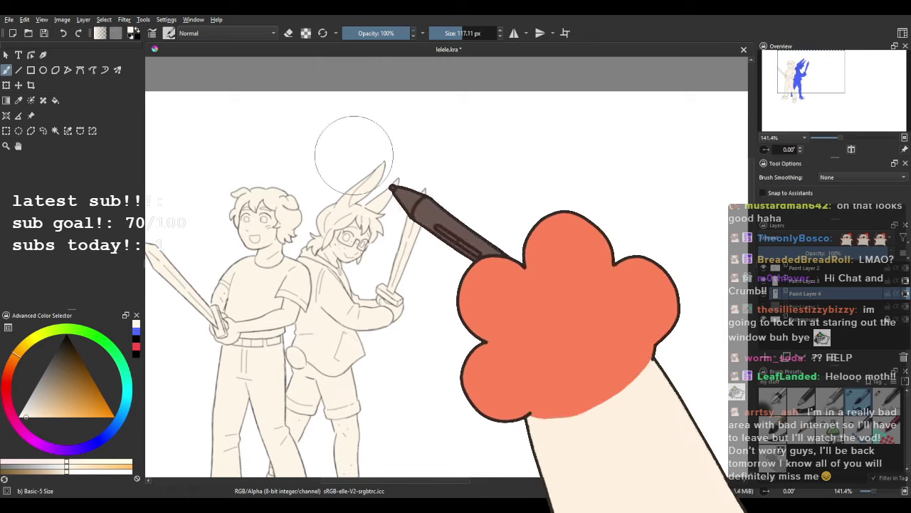
Inspect the cream base of both figures, toggling Paint Layer 4's visibility to check its coverage.
{"action": "scroll", "coordinate": [278, 272], "scroll_direction": "down", "scroll_amount": 2}
{"action": "left_click_drag", "start_coordinate": [318, 284], "coordinate": [349, 246]}
{"action": "key", "text": "plus"}
{"action": "key", "text": "plus"}
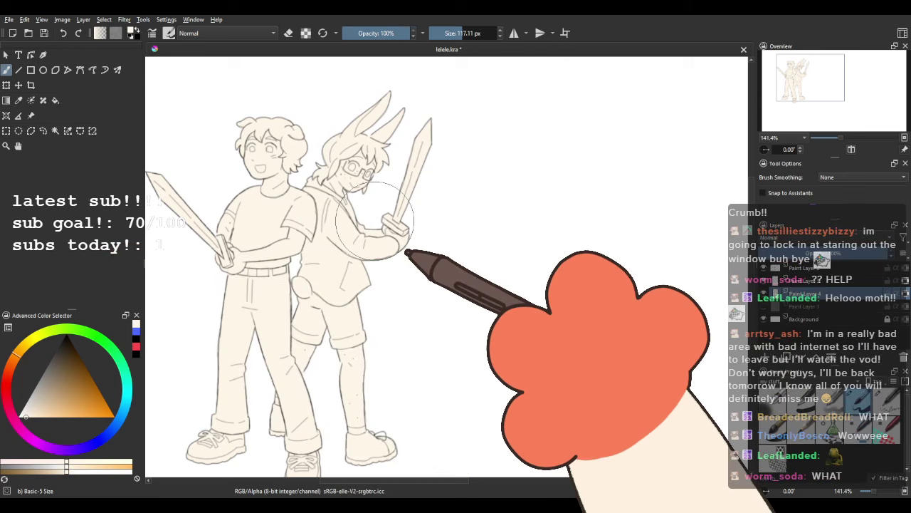
{"action": "scroll", "coordinate": [435, 224], "scroll_direction": "down", "scroll_amount": 2}
{"action": "scroll", "coordinate": [437, 221], "scroll_direction": "up", "scroll_amount": 5}
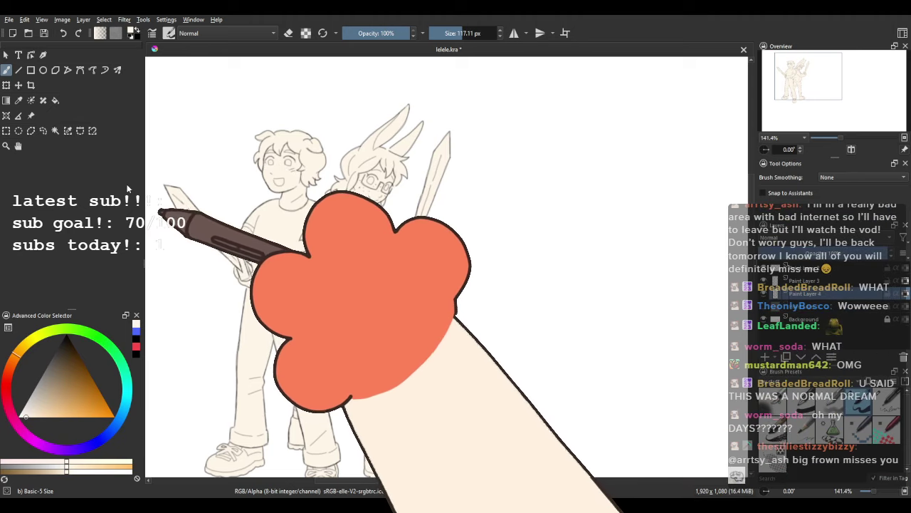
{"action": "scroll", "coordinate": [347, 211], "scroll_direction": "up", "scroll_amount": 1}
{"action": "scroll", "coordinate": [347, 211], "scroll_direction": "up", "scroll_amount": 1}
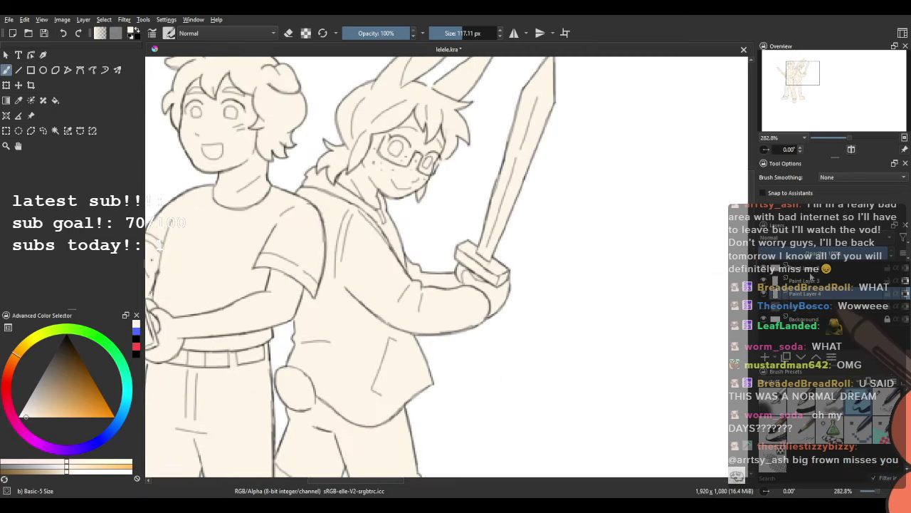
{"action": "left_click", "coordinate": [763, 294]}
{"action": "left_click", "coordinate": [763, 294]}
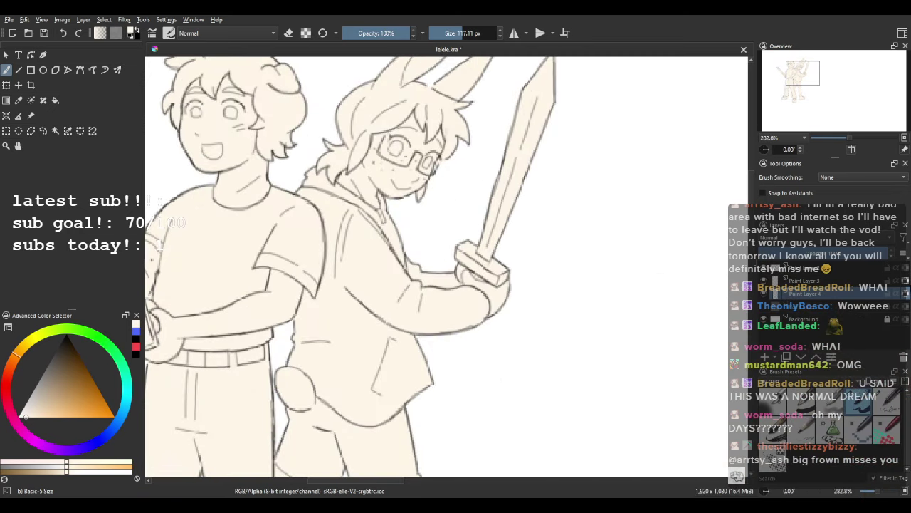
Choose a light peach skin tone and fill the short-haired fighter's face and neck on Paint Layer 3.
{"action": "scroll", "coordinate": [455, 309], "scroll_direction": "down", "scroll_amount": 1}
{"action": "scroll", "coordinate": [326, 168], "scroll_direction": "up", "scroll_amount": 3}
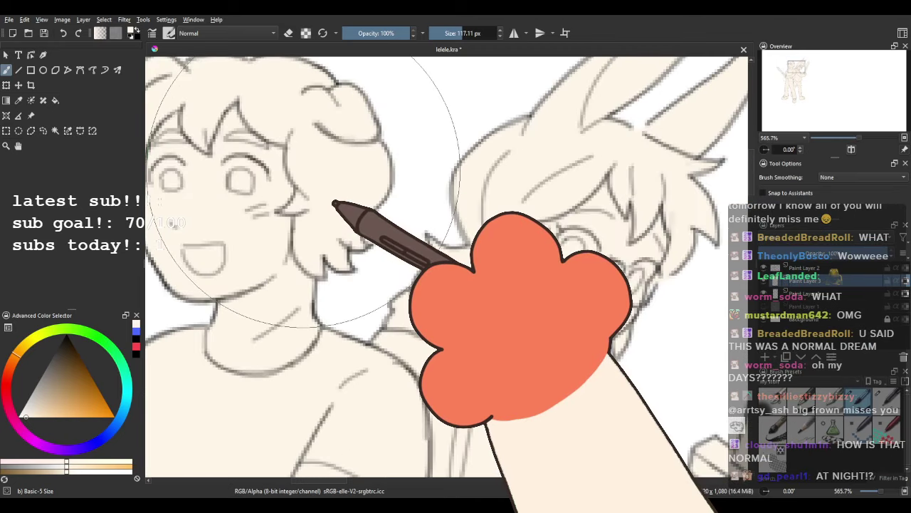
{"action": "left_click", "coordinate": [50, 415]}
{"action": "left_click", "coordinate": [12, 361]}
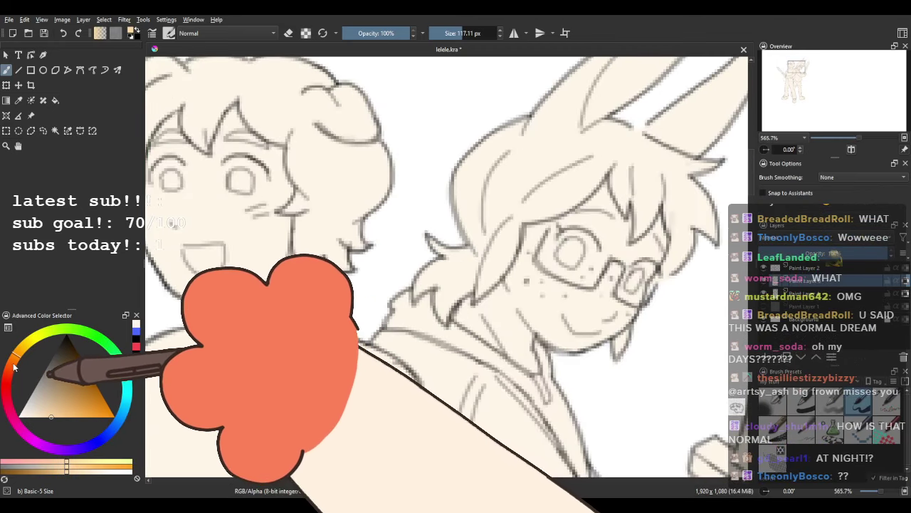
{"action": "left_click", "coordinate": [44, 415]}
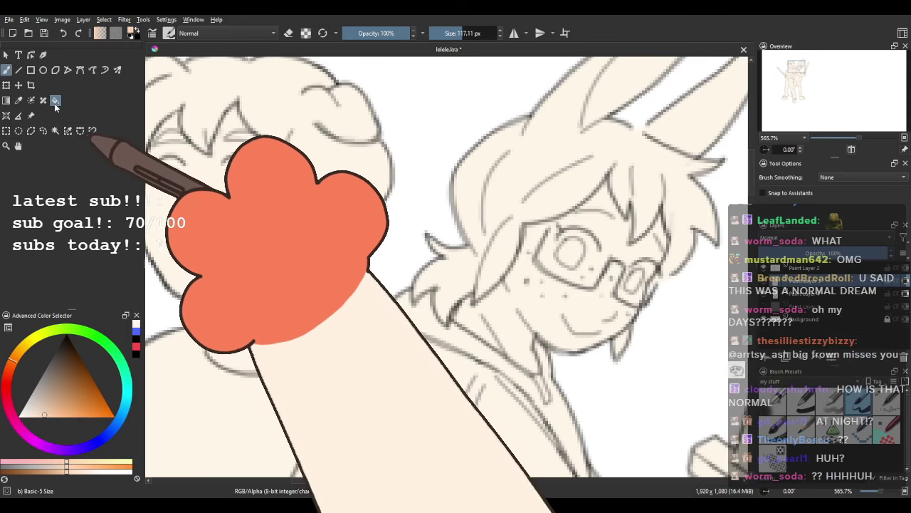
{"action": "left_click", "coordinate": [56, 101]}
{"action": "left_click", "coordinate": [229, 215]}
{"action": "left_click_drag", "start_coordinate": [246, 257], "coordinate": [308, 312]}
Brush the skin tone over the unfilled eyes, mouth and eyebrows of the short-haired fighter at 33.12 px.
{"action": "scroll", "coordinate": [313, 317], "scroll_direction": "down", "scroll_amount": 4}
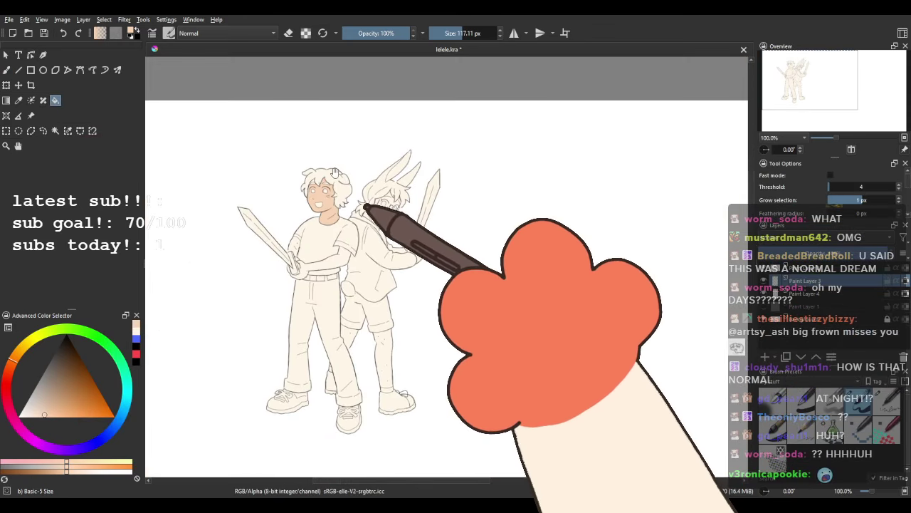
{"action": "scroll", "coordinate": [250, 178], "scroll_direction": "up", "scroll_amount": 3}
{"action": "left_click", "coordinate": [6, 70]}
{"action": "scroll", "coordinate": [341, 229], "scroll_direction": "up", "scroll_amount": 1}
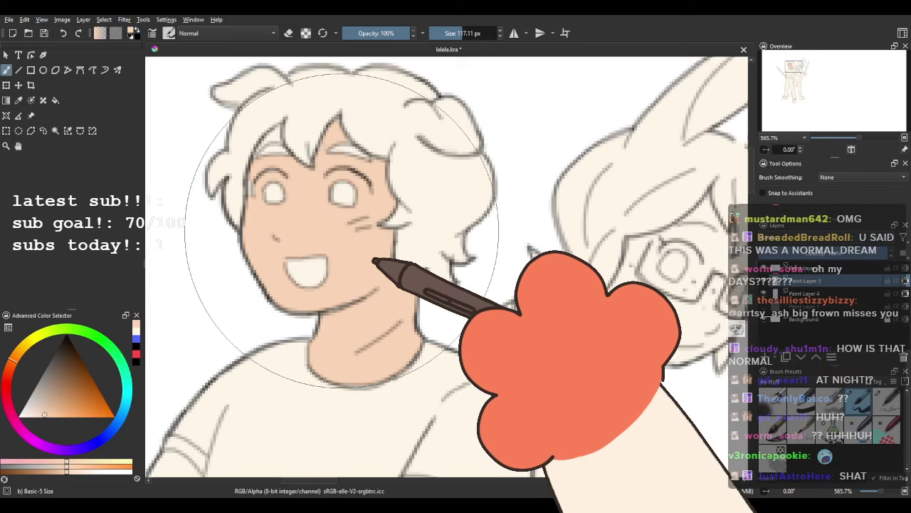
{"action": "mouse_move", "coordinate": [349, 286]}
{"action": "left_mouse_down"}
{"action": "mouse_move", "coordinate": [184, 286]}
{"action": "mouse_move", "coordinate": [287, 287]}
{"action": "left_mouse_up"}
{"action": "left_click_drag", "start_coordinate": [307, 274], "coordinate": [314, 246]}
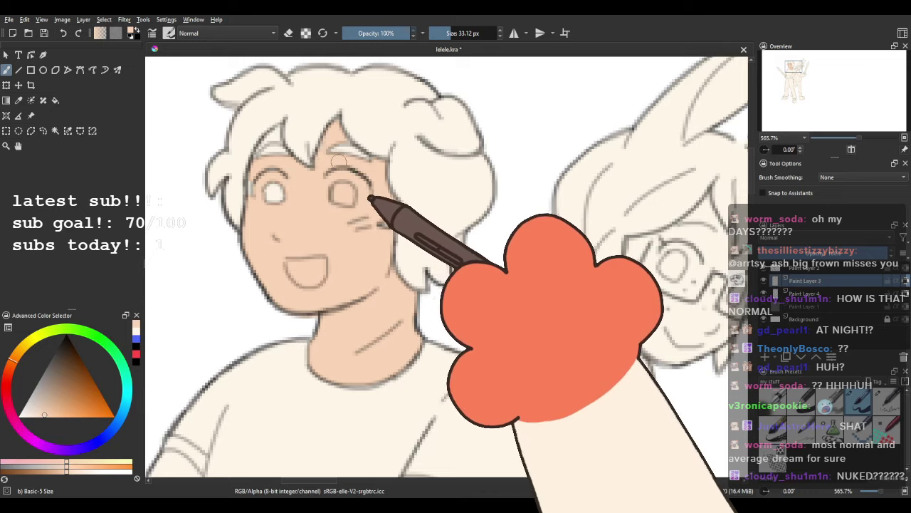
{"action": "scroll", "coordinate": [369, 166], "scroll_direction": "down", "scroll_amount": 3}
{"action": "scroll", "coordinate": [293, 223], "scroll_direction": "up", "scroll_amount": 3}
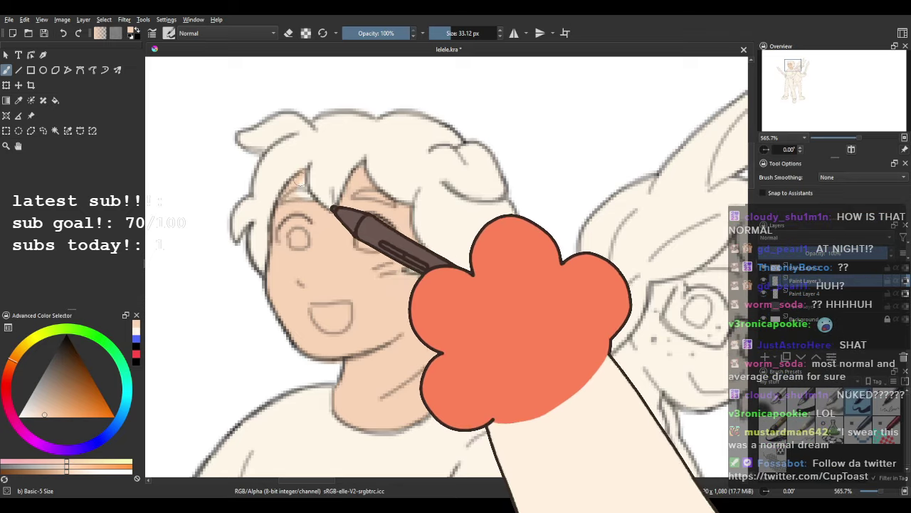
Touch up the skin tone along the short-haired fighter's jaw and neck lines.
{"action": "left_click_drag", "start_coordinate": [336, 300], "coordinate": [274, 179]}
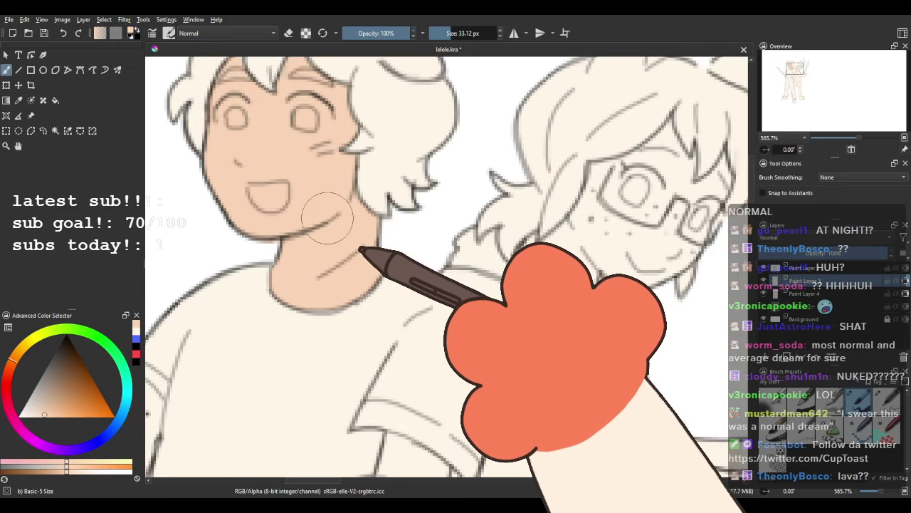
{"action": "left_click_drag", "start_coordinate": [374, 263], "coordinate": [382, 233]}
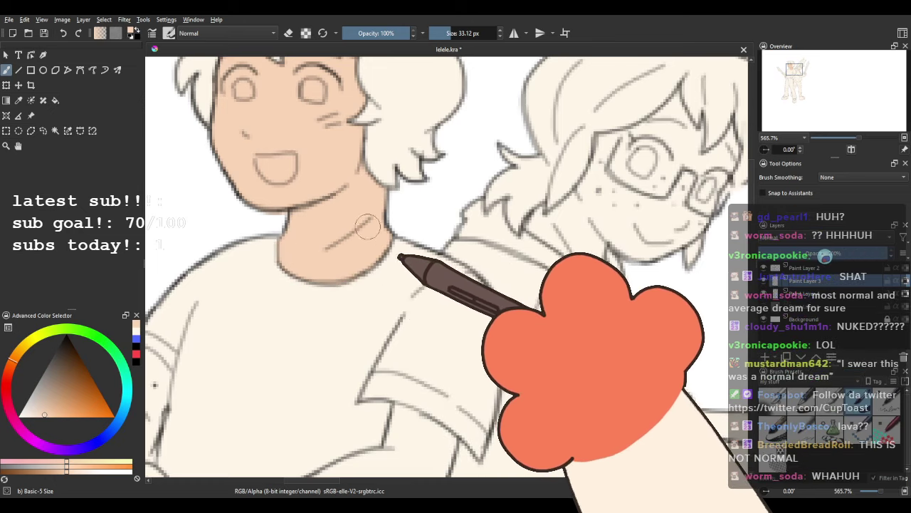
{"action": "left_click_drag", "start_coordinate": [381, 220], "coordinate": [341, 356]}
Fill the short-haired fighter's arms and hands with the skin tone and brush over the gaps around the sword hilt.
{"action": "scroll", "coordinate": [306, 281], "scroll_direction": "down", "scroll_amount": 4}
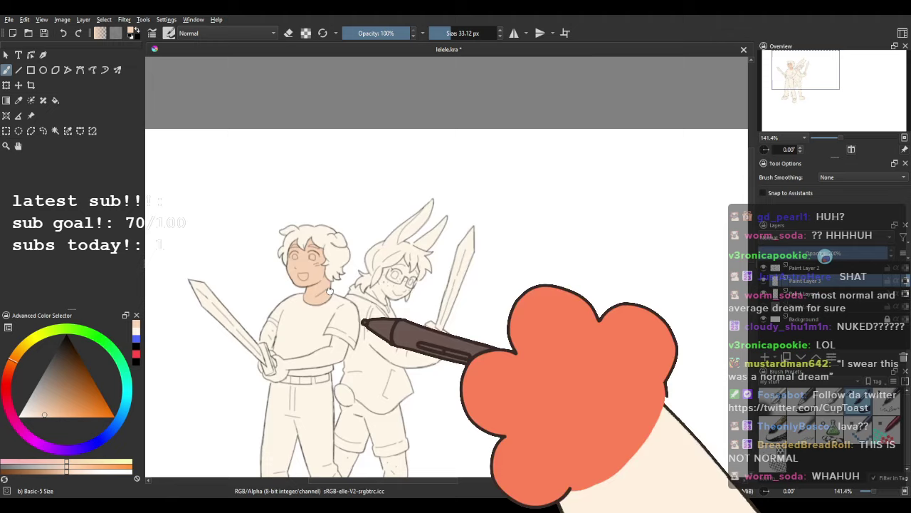
{"action": "scroll", "coordinate": [319, 333], "scroll_direction": "up", "scroll_amount": 3}
{"action": "left_click", "coordinate": [55, 101]}
{"action": "left_click_drag", "start_coordinate": [181, 305], "coordinate": [326, 194]}
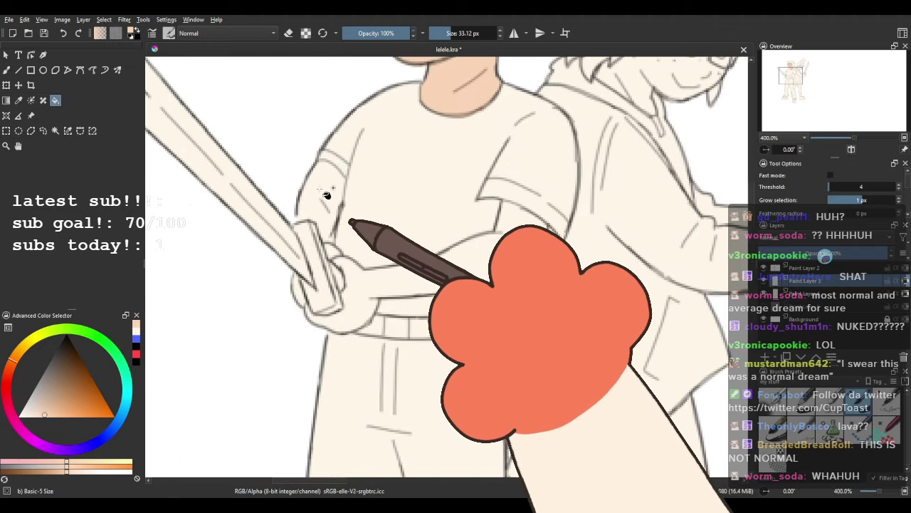
{"action": "scroll", "coordinate": [397, 295], "scroll_direction": "up", "scroll_amount": 1}
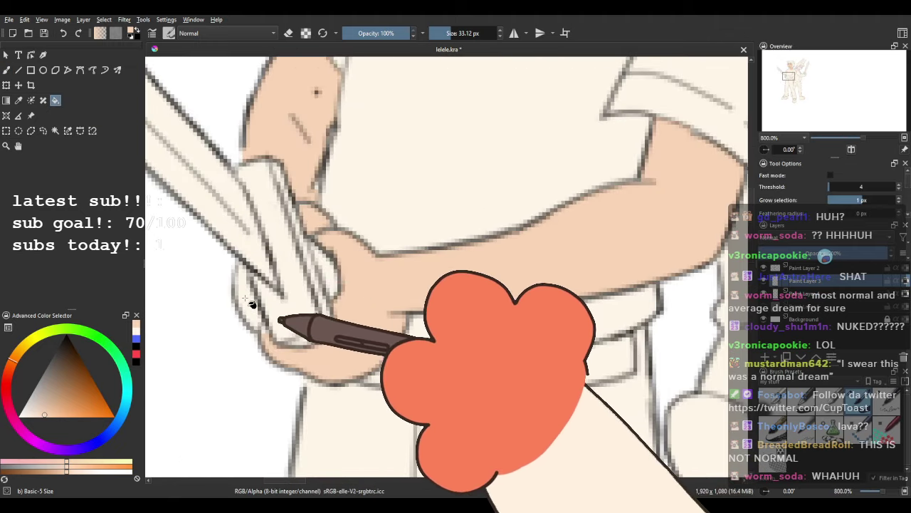
{"action": "left_click", "coordinate": [6, 69]}
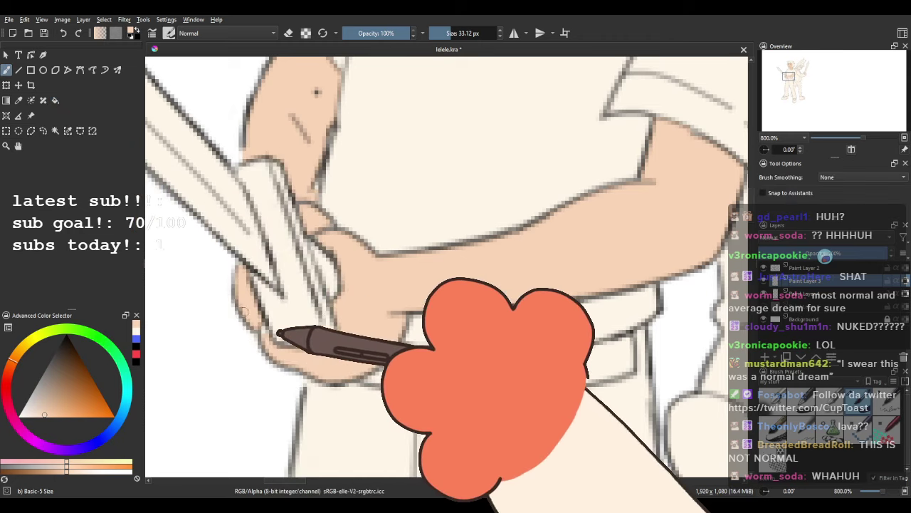
{"action": "left_click_drag", "start_coordinate": [315, 254], "coordinate": [329, 315]}
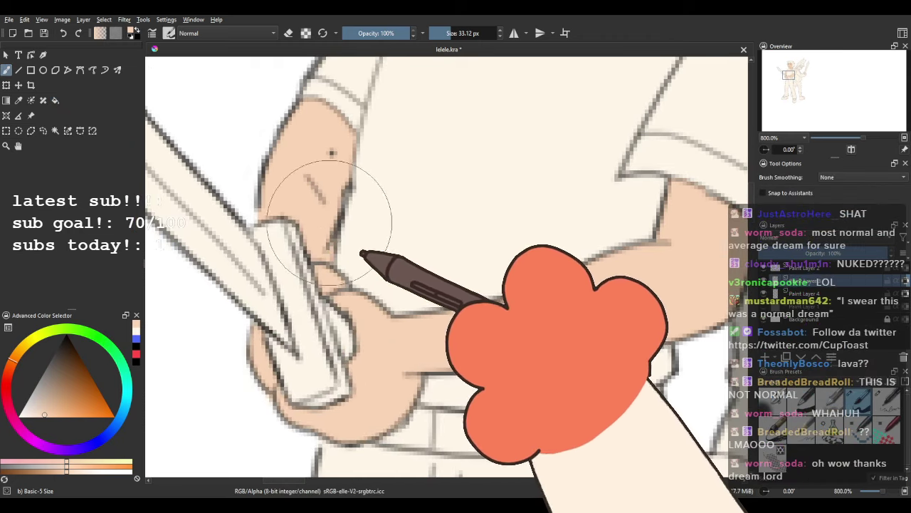
{"action": "scroll", "coordinate": [329, 220], "scroll_direction": "down", "scroll_amount": 6}
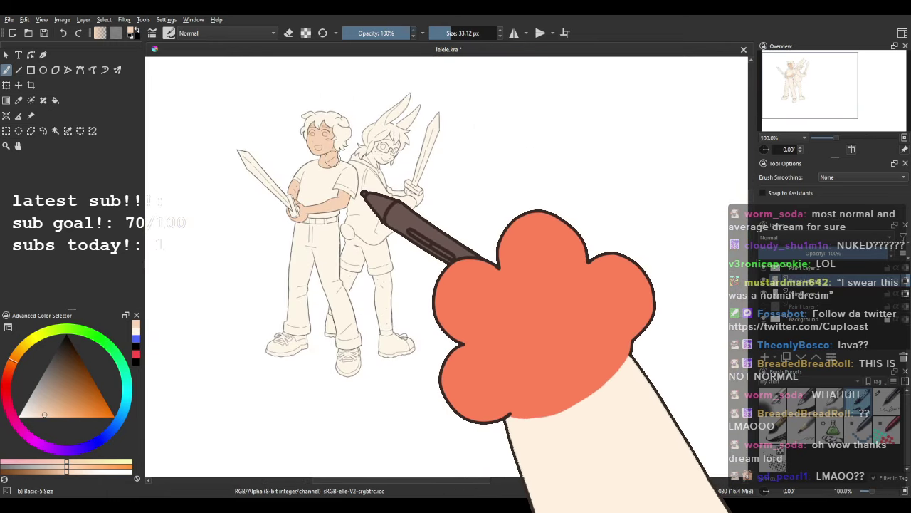
{"action": "scroll", "coordinate": [336, 151], "scroll_direction": "up", "scroll_amount": 3}
{"action": "left_click", "coordinate": [55, 101]}
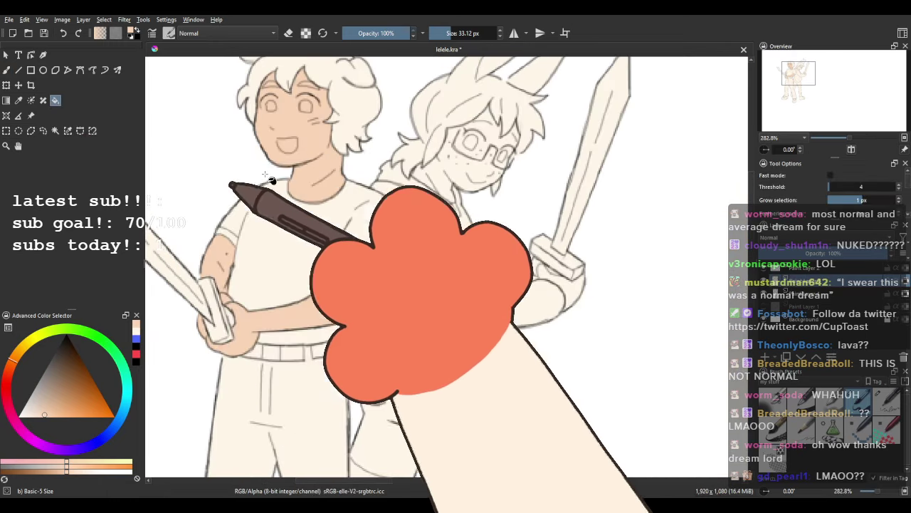
{"action": "scroll", "coordinate": [428, 210], "scroll_direction": "down", "scroll_amount": 2}
{"action": "left_click", "coordinate": [7, 70]}
{"action": "scroll", "coordinate": [342, 213], "scroll_direction": "down", "scroll_amount": 2}
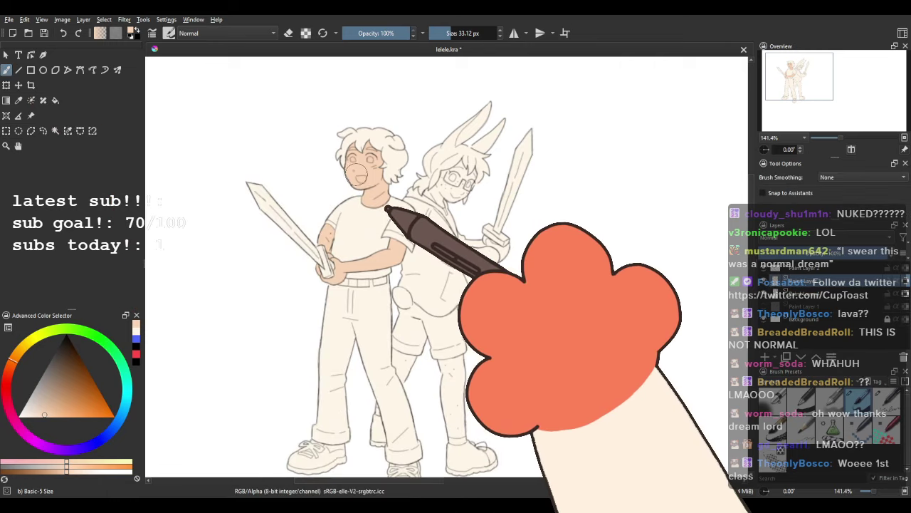
Airbrush a redder peach blush across the short-haired fighter's nose and cheeks with Airbrush Soft at 32.39 px.
{"action": "scroll", "coordinate": [371, 209], "scroll_direction": "up", "scroll_amount": 2}
{"action": "scroll", "coordinate": [415, 211], "scroll_direction": "up", "scroll_amount": 4}
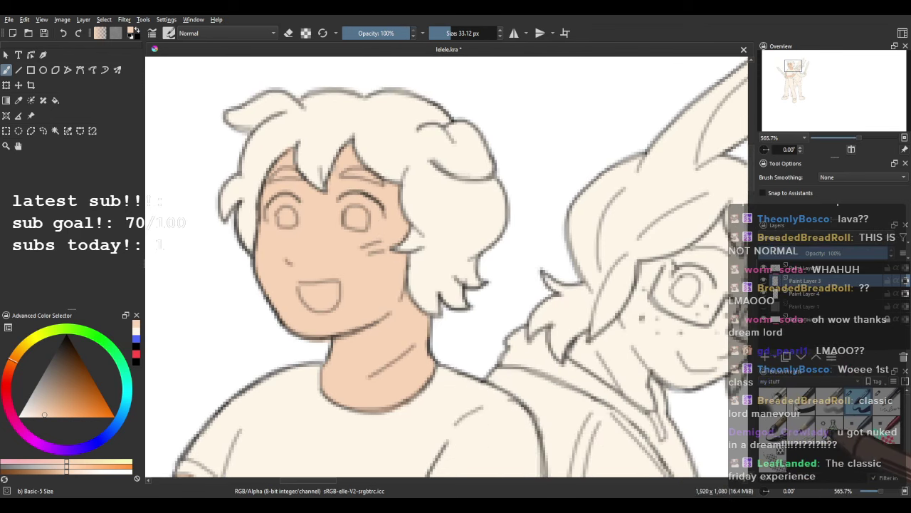
{"action": "left_click", "coordinate": [773, 401]}
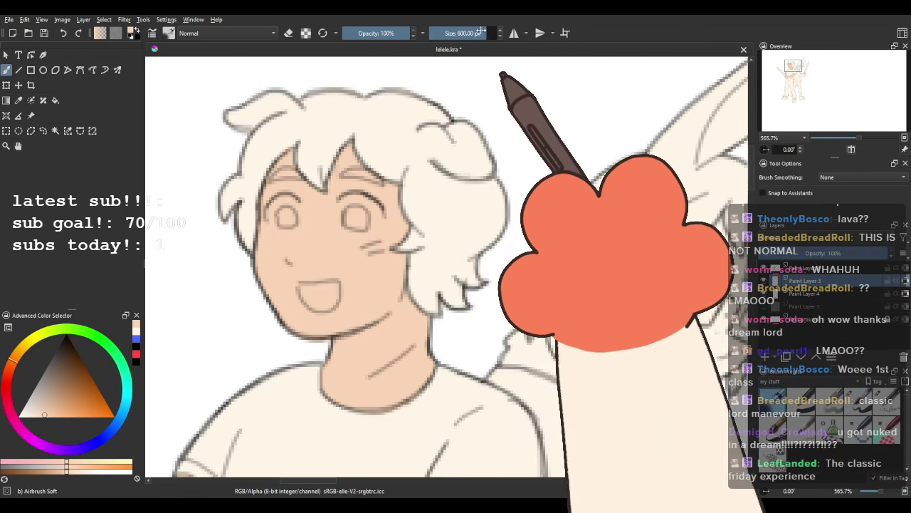
{"action": "left_click_drag", "start_coordinate": [482, 32], "coordinate": [455, 33]}
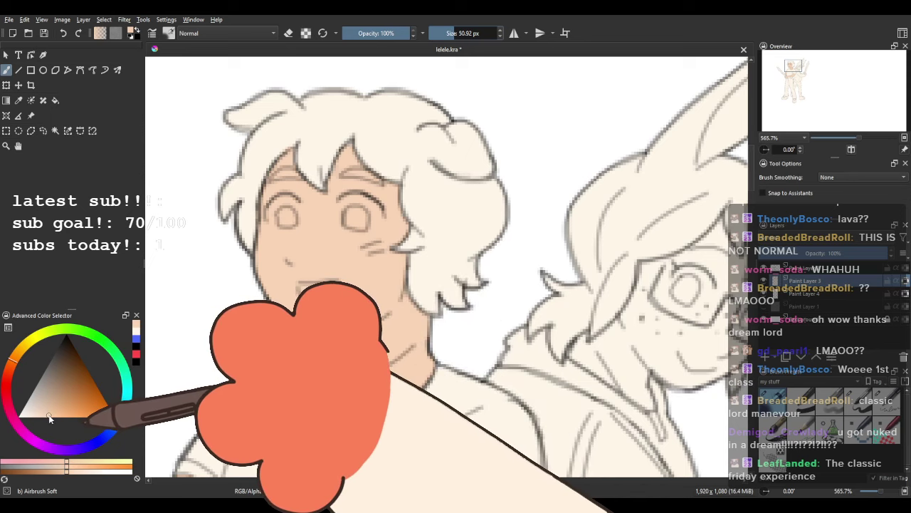
{"action": "left_click", "coordinate": [10, 364]}
{"action": "mouse_move", "coordinate": [293, 262]}
{"action": "left_mouse_down"}
{"action": "mouse_move", "coordinate": [361, 239]}
{"action": "mouse_move", "coordinate": [376, 275]}
{"action": "mouse_move", "coordinate": [360, 278]}
{"action": "mouse_move", "coordinate": [360, 264]}
{"action": "mouse_move", "coordinate": [291, 253]}
{"action": "mouse_move", "coordinate": [317, 263]}
{"action": "left_mouse_up"}
{"action": "key", "text": "ctrl+z"}
{"action": "mouse_move", "coordinate": [295, 249]}
{"action": "left_mouse_down"}
{"action": "mouse_move", "coordinate": [369, 254]}
{"action": "mouse_move", "coordinate": [317, 243]}
{"action": "left_mouse_up"}
{"action": "scroll", "coordinate": [317, 242], "scroll_direction": "down", "scroll_amount": 4}
{"action": "left_click_drag", "start_coordinate": [468, 315], "coordinate": [457, 261]}
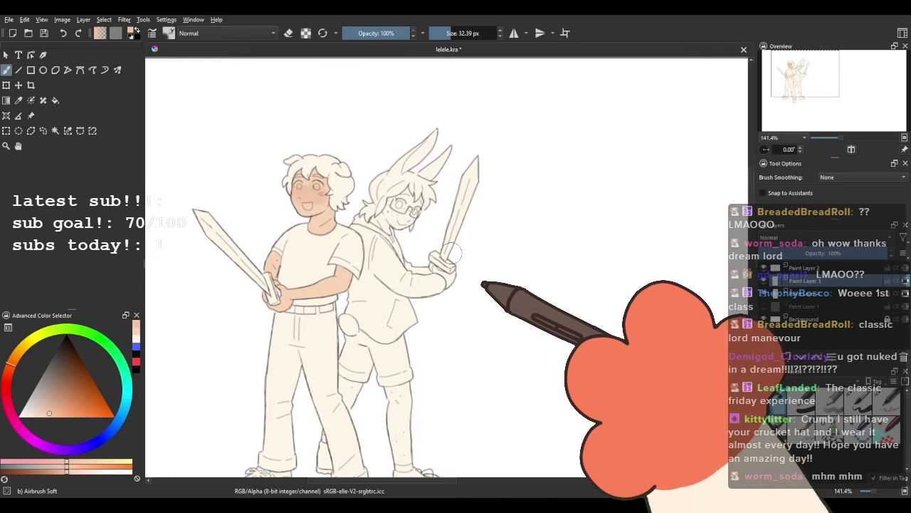
{"action": "left_click_drag", "start_coordinate": [305, 258], "coordinate": [336, 255]}
{"action": "scroll", "coordinate": [333, 195], "scroll_direction": "up", "scroll_amount": 3}
{"action": "scroll", "coordinate": [333, 196], "scroll_direction": "up", "scroll_amount": 2}
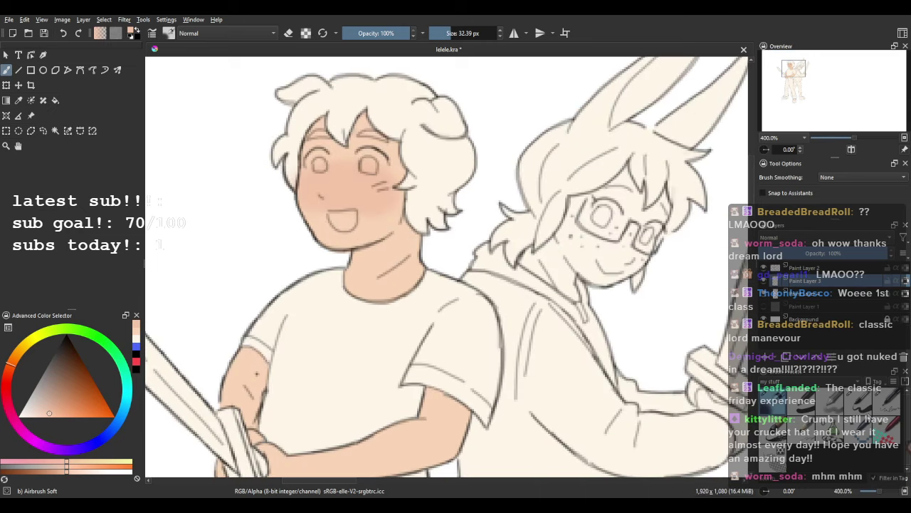
{"action": "scroll", "coordinate": [392, 153], "scroll_direction": "down", "scroll_amount": 3}
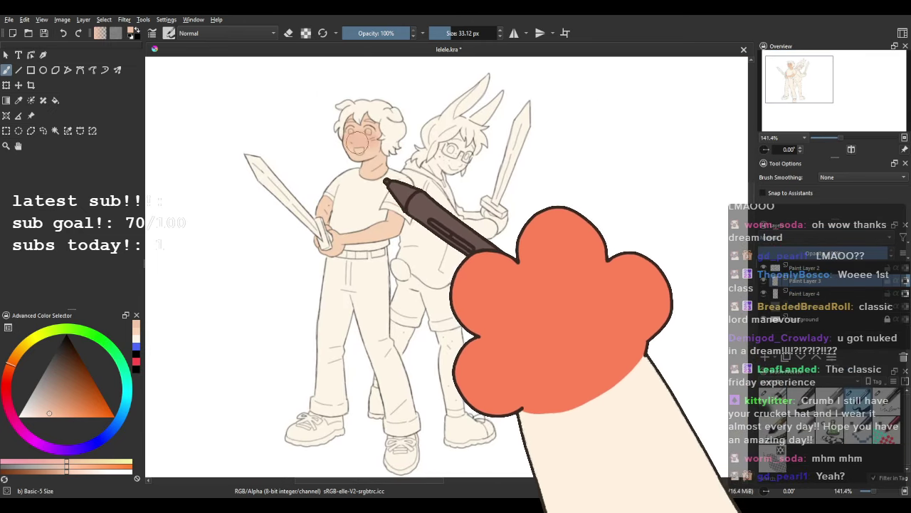
Paint the whites of the short-haired fighter's eyes with the cream sampled from the hair at 33.12 px, and resample the facial skin tone.
{"action": "scroll", "coordinate": [362, 128], "scroll_direction": "up", "scroll_amount": 3}
{"action": "scroll", "coordinate": [361, 128], "scroll_direction": "up", "scroll_amount": 4}
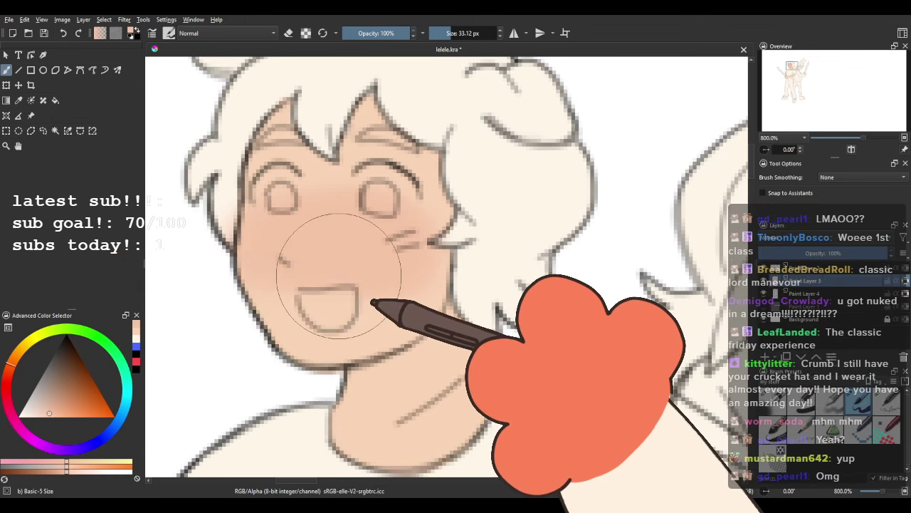
{"action": "scroll", "coordinate": [192, 357], "scroll_direction": "down", "scroll_amount": 3}
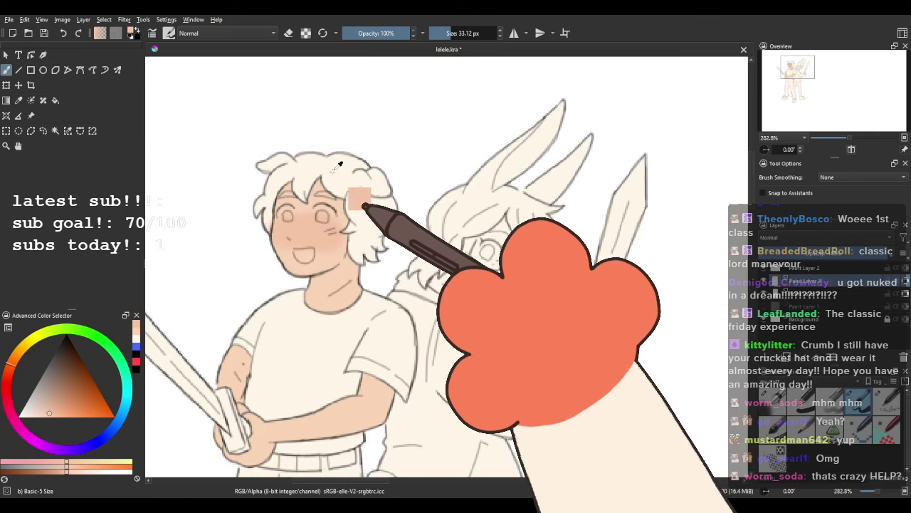
{"action": "scroll", "coordinate": [316, 210], "scroll_direction": "up", "scroll_amount": 3}
{"action": "left_click_drag", "start_coordinate": [245, 190], "coordinate": [259, 232]}
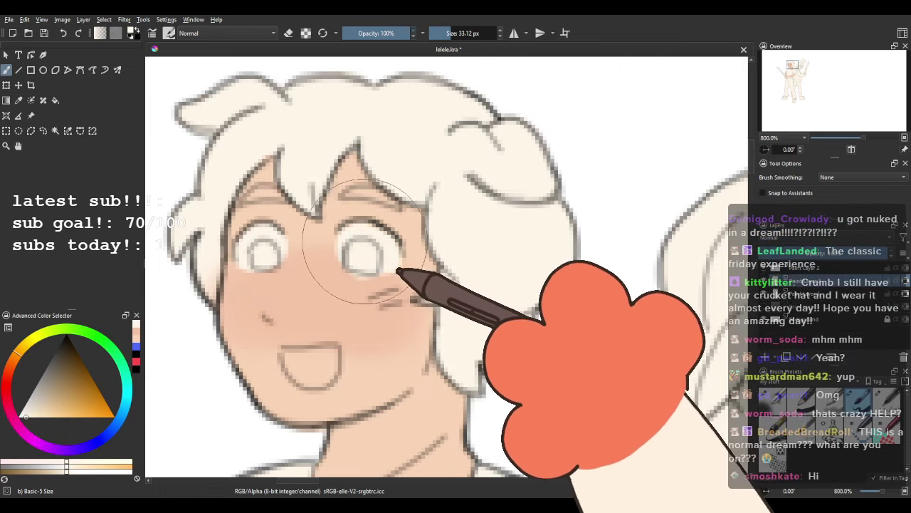
{"action": "left_click", "coordinate": [326, 284], "text": "ctrl"}
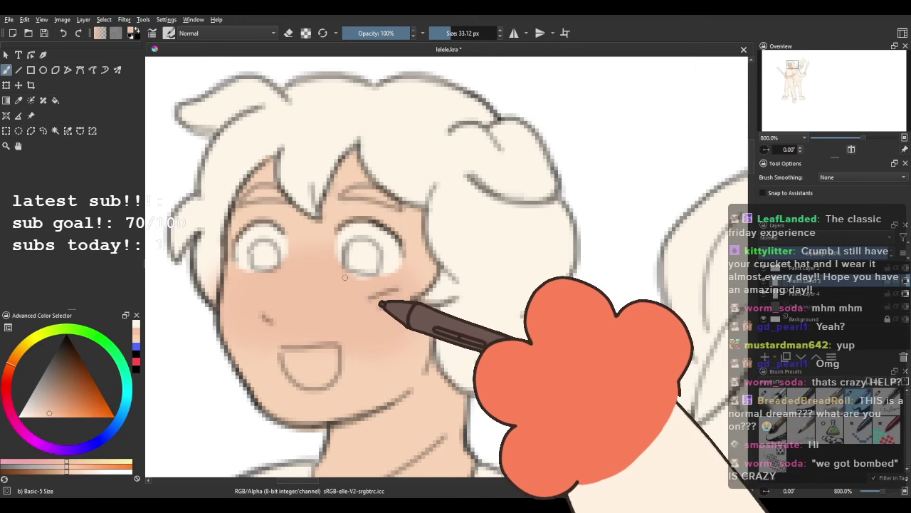
Mirror the canvas view to check the short-haired fighter's face, restore it, and examine both figures.
{"action": "left_click", "coordinate": [853, 149]}
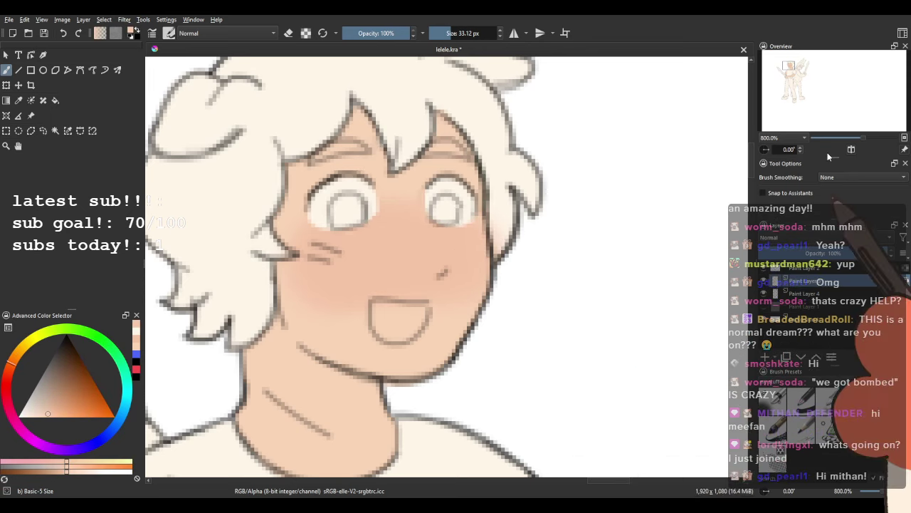
{"action": "left_click", "coordinate": [853, 150]}
{"action": "scroll", "coordinate": [574, 248], "scroll_direction": "down", "scroll_amount": 3}
{"action": "scroll", "coordinate": [573, 248], "scroll_direction": "down", "scroll_amount": 4}
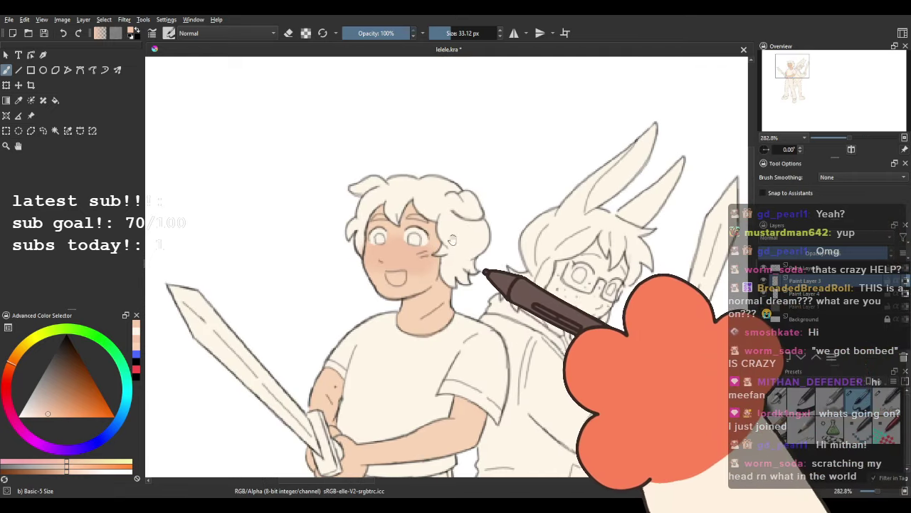
{"action": "scroll", "coordinate": [388, 228], "scroll_direction": "up", "scroll_amount": 6}
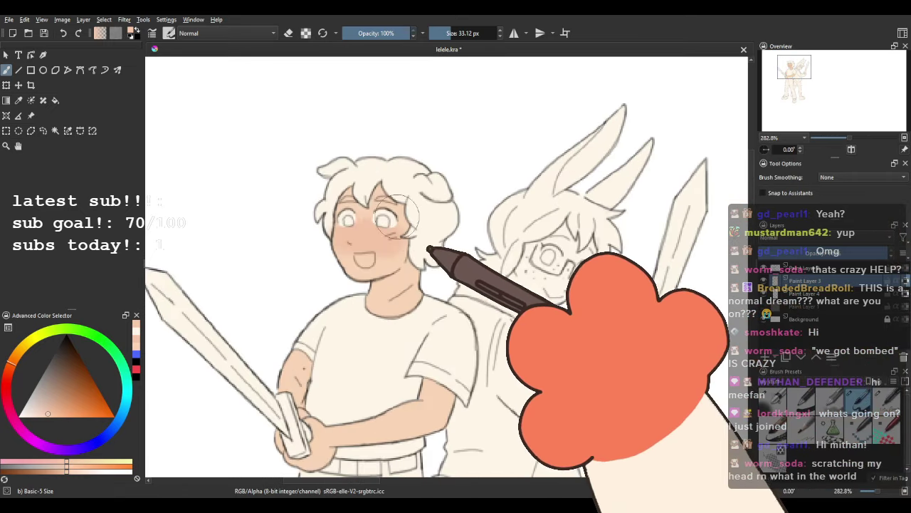
{"action": "scroll", "coordinate": [376, 245], "scroll_direction": "down", "scroll_amount": 4}
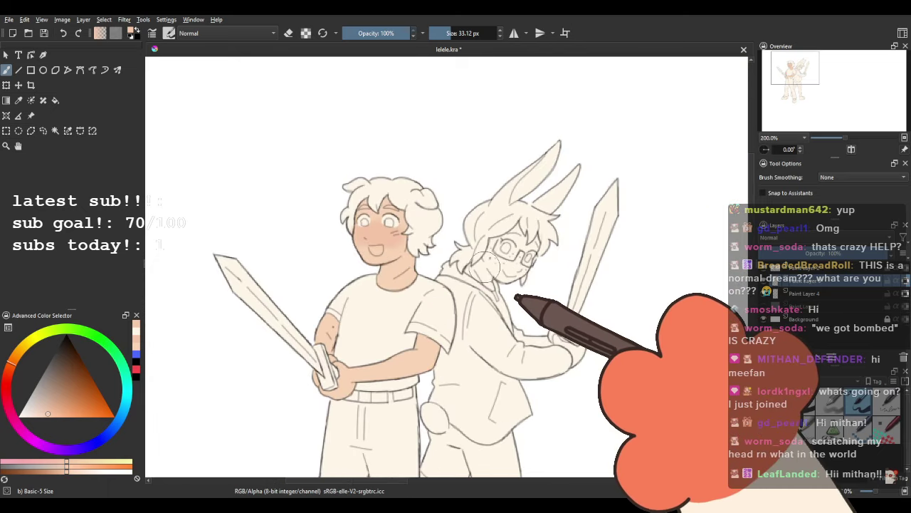
Choose a salmon pink and paint the inside of the short-haired fighter's open mouth at 33.12 px.
{"action": "scroll", "coordinate": [385, 228], "scroll_direction": "up", "scroll_amount": 4}
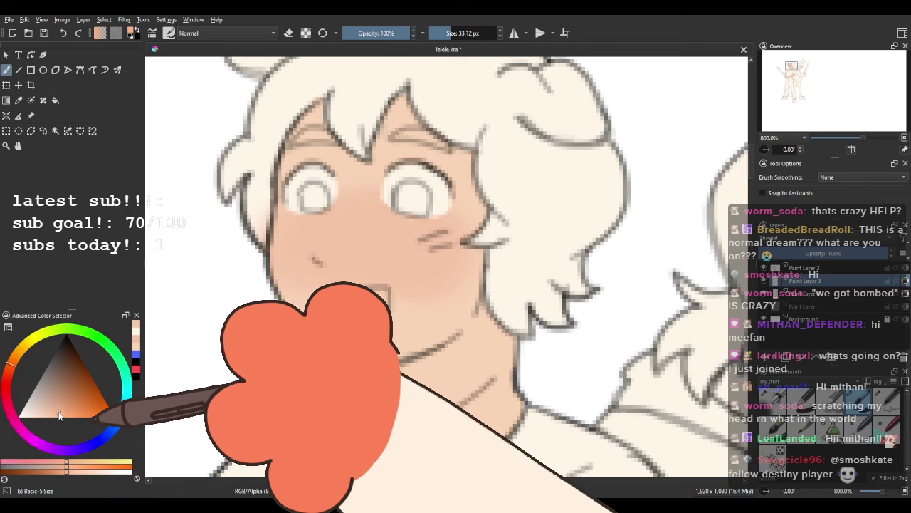
{"action": "left_click", "coordinate": [54, 100]}
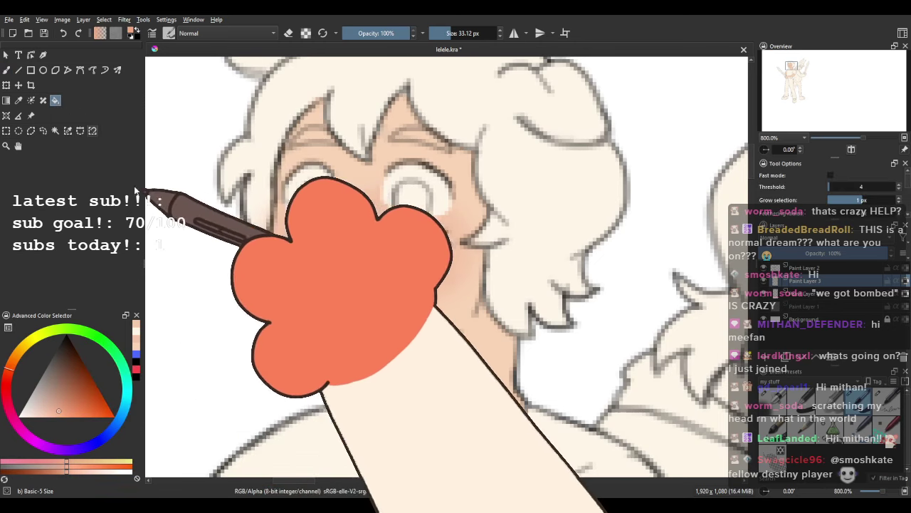
{"action": "scroll", "coordinate": [358, 249], "scroll_direction": "down", "scroll_amount": 3}
{"action": "scroll", "coordinate": [437, 242], "scroll_direction": "up", "scroll_amount": 1}
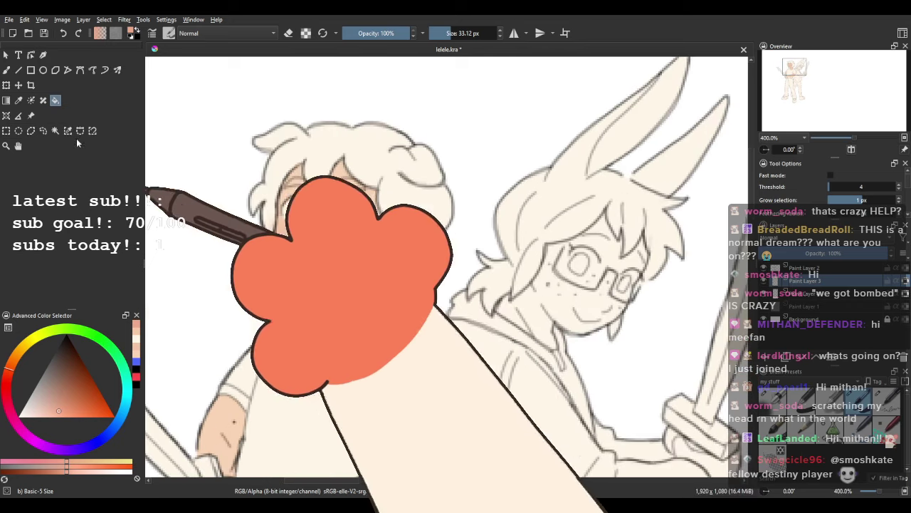
{"action": "left_click", "coordinate": [7, 69]}
{"action": "scroll", "coordinate": [291, 236], "scroll_direction": "up", "scroll_amount": 2}
{"action": "left_click_drag", "start_coordinate": [292, 237], "coordinate": [261, 157]}
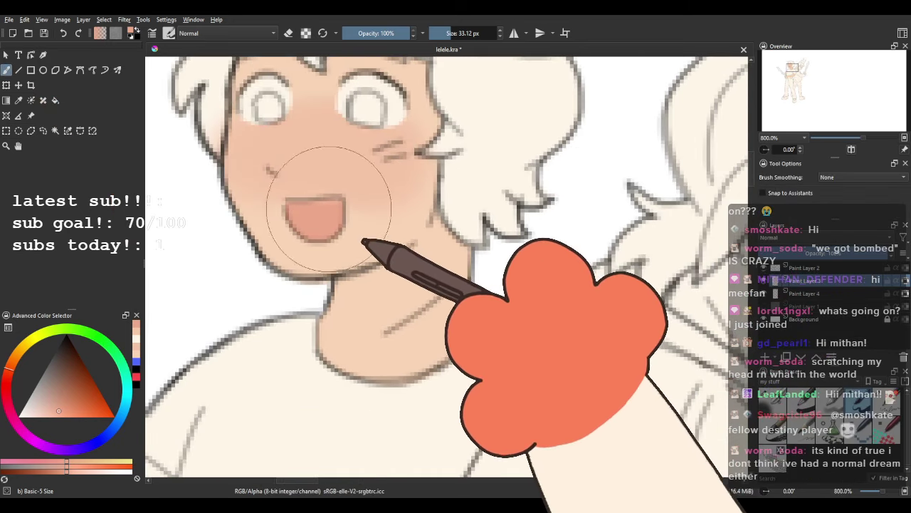
{"action": "left_click_drag", "start_coordinate": [294, 205], "coordinate": [334, 204]}
{"action": "scroll", "coordinate": [333, 205], "scroll_direction": "down", "scroll_amount": 4}
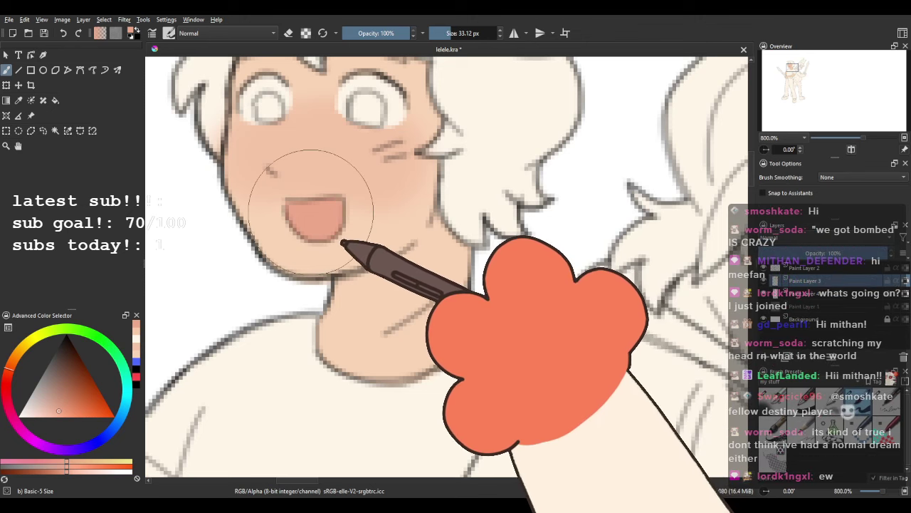
{"action": "scroll", "coordinate": [366, 216], "scroll_direction": "down", "scroll_amount": 1}
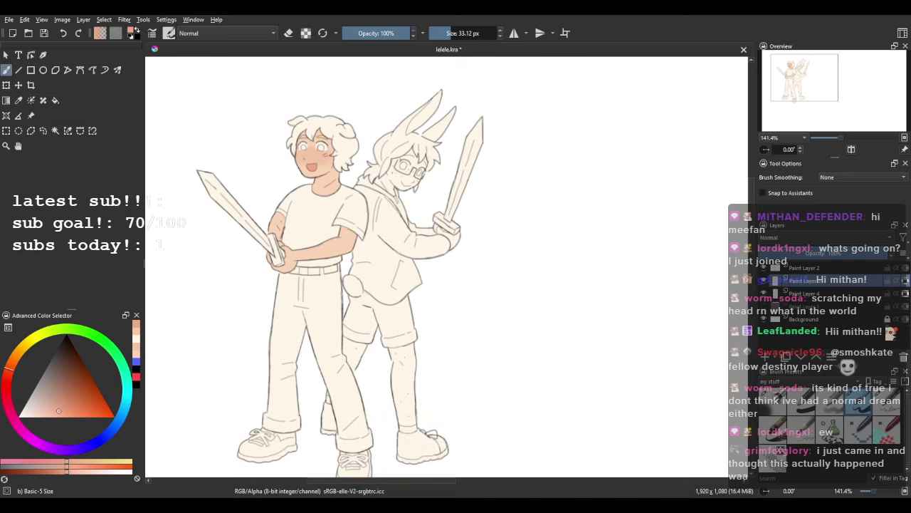
Choose a muted yellow-green and fill both of the short-haired fighter's irises on Paint Layer 3.
{"action": "scroll", "coordinate": [344, 204], "scroll_direction": "up", "scroll_amount": 2}
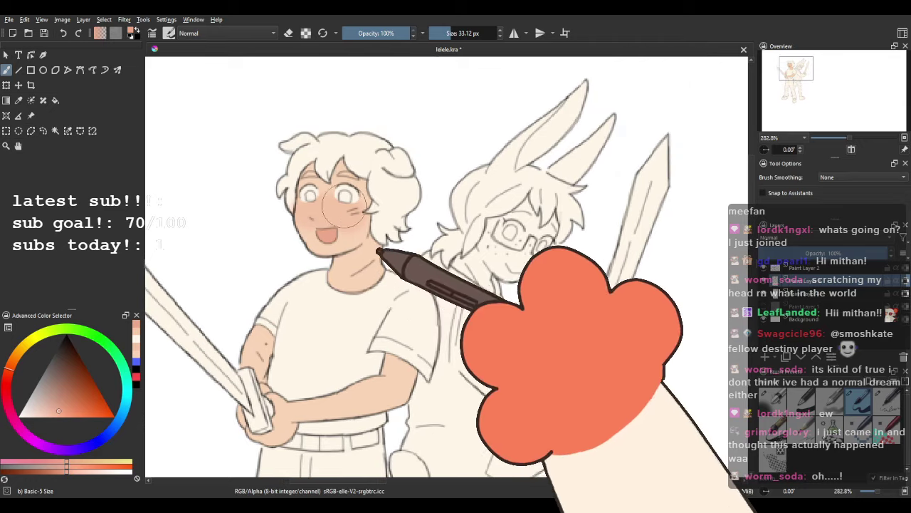
{"action": "scroll", "coordinate": [345, 171], "scroll_direction": "up", "scroll_amount": 1}
{"action": "left_click", "coordinate": [51, 334]}
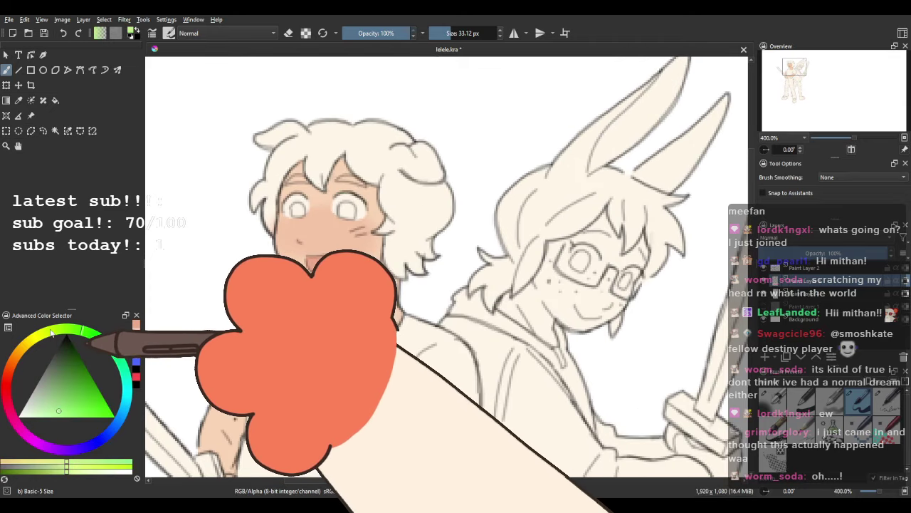
{"action": "left_click_drag", "start_coordinate": [61, 403], "coordinate": [50, 392]}
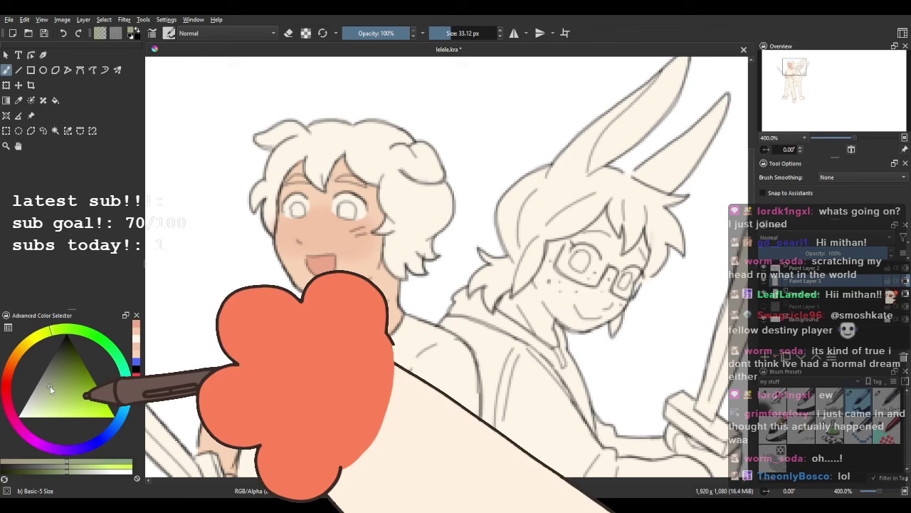
{"action": "left_click", "coordinate": [56, 100]}
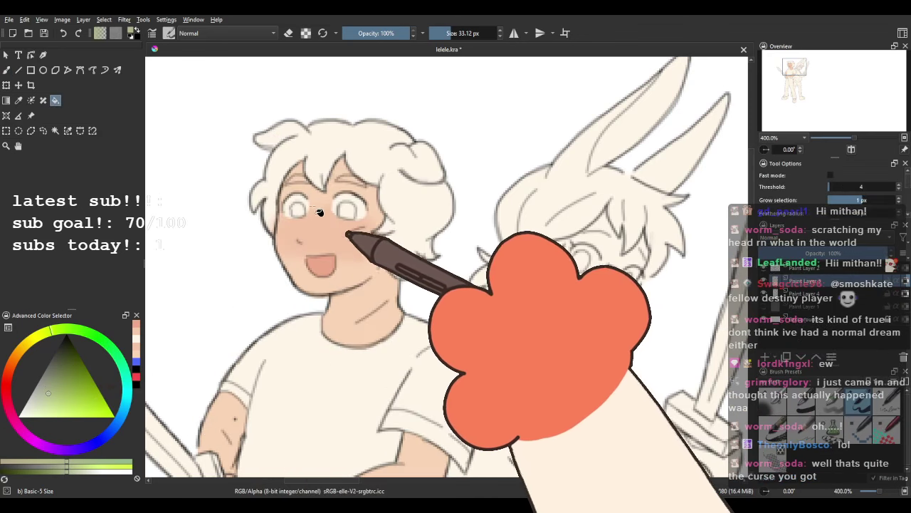
{"action": "left_click", "coordinate": [298, 211]}
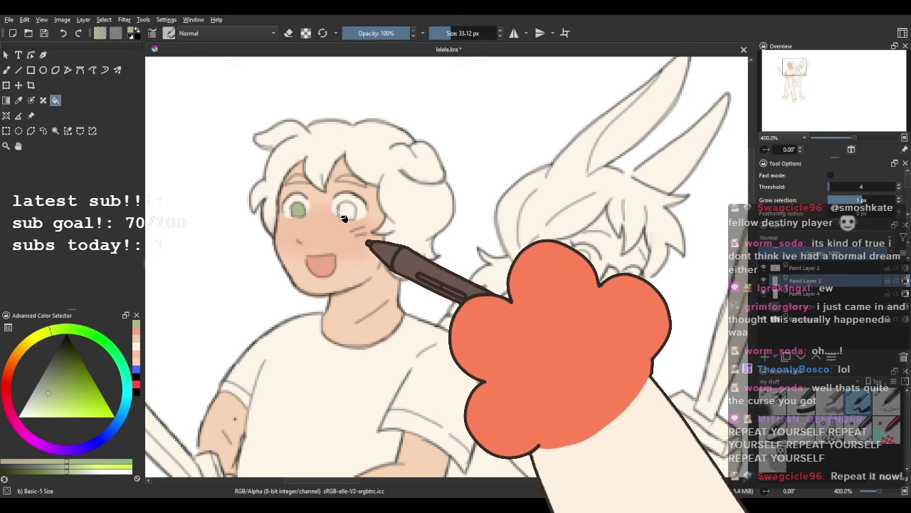
{"action": "scroll", "coordinate": [334, 225], "scroll_direction": "down", "scroll_amount": 3}
{"action": "scroll", "coordinate": [342, 234], "scroll_direction": "up", "scroll_amount": 4}
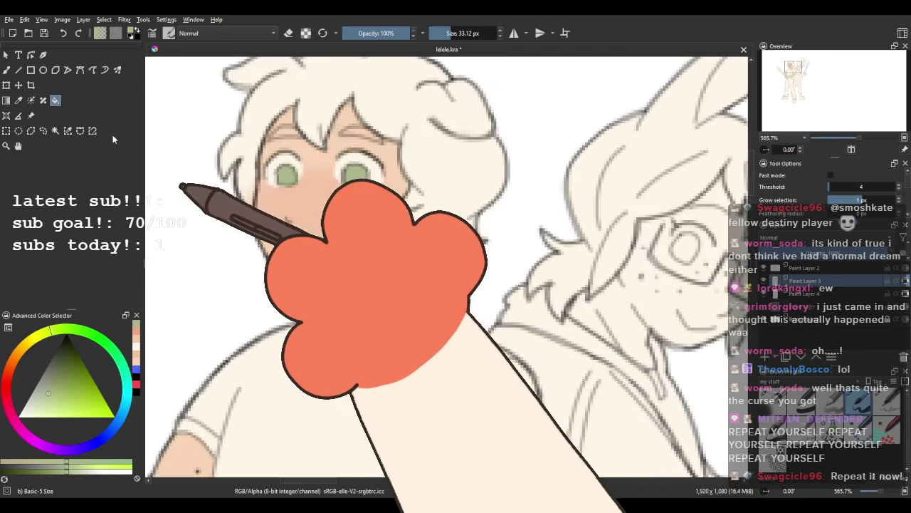
{"action": "left_click", "coordinate": [7, 70]}
{"action": "scroll", "coordinate": [324, 135], "scroll_direction": "up", "scroll_amount": 1}
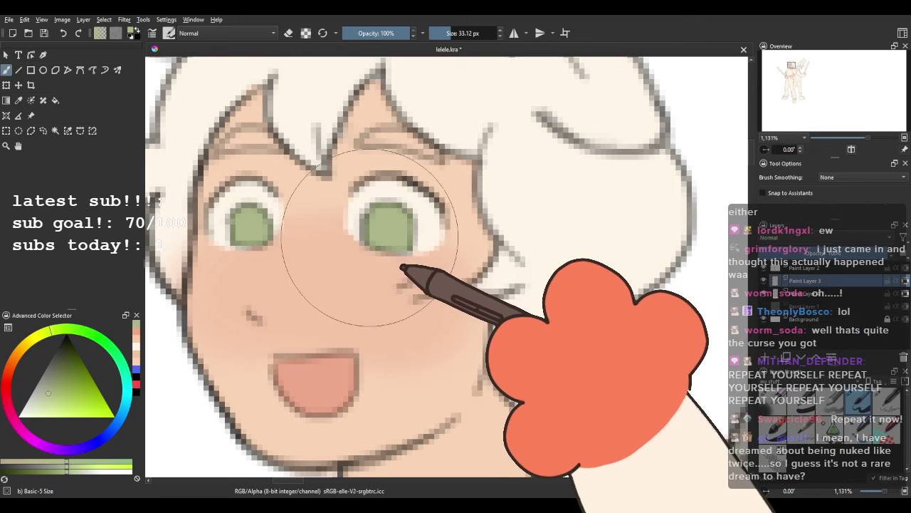
Paint the lower parts of both of the short-haired fighter's irises with a muted yellow at 33.12 px.
{"action": "left_click_drag", "start_coordinate": [368, 234], "coordinate": [377, 261]}
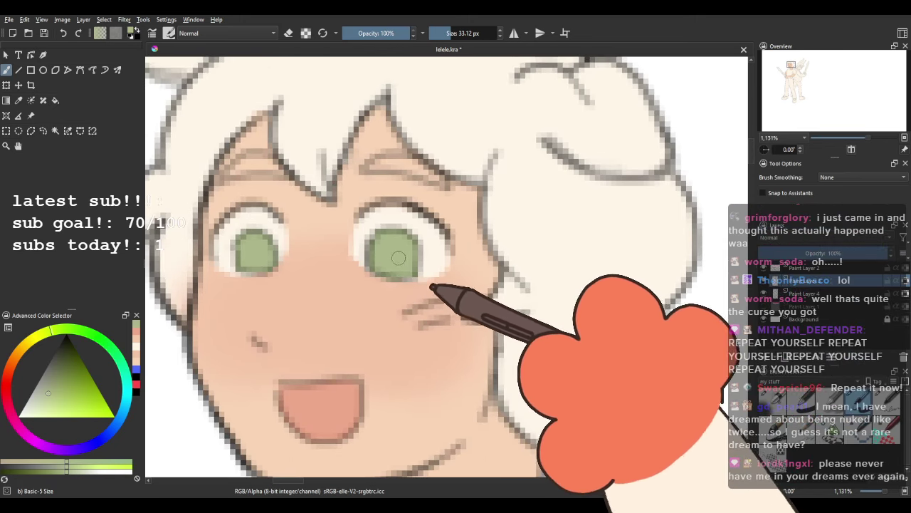
{"action": "left_click_drag", "start_coordinate": [195, 331], "coordinate": [186, 314]}
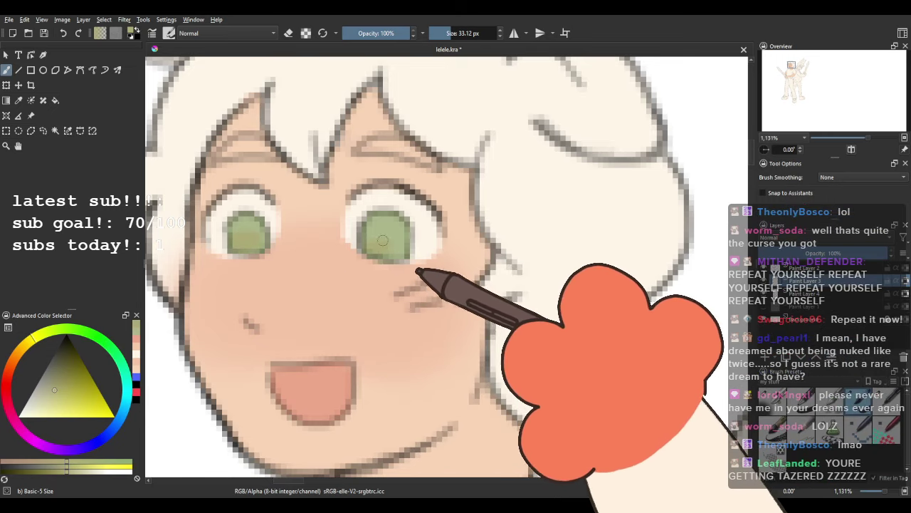
{"action": "scroll", "coordinate": [382, 232], "scroll_direction": "down", "scroll_amount": 8}
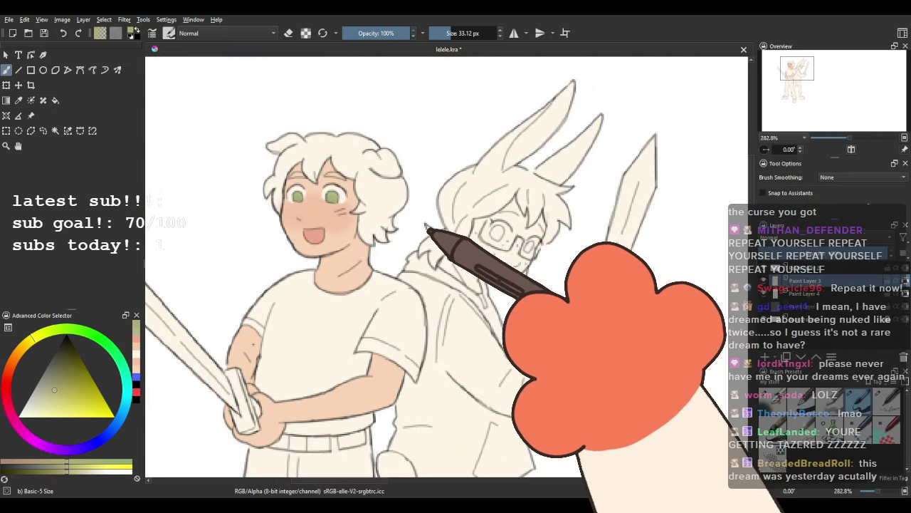
{"action": "scroll", "coordinate": [385, 201], "scroll_direction": "up", "scroll_amount": 7}
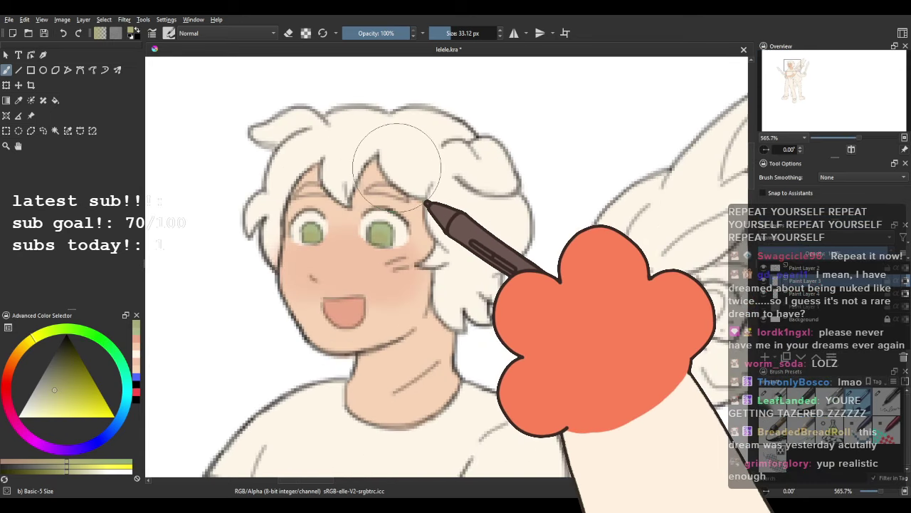
{"action": "left_click_drag", "start_coordinate": [299, 246], "coordinate": [321, 270]}
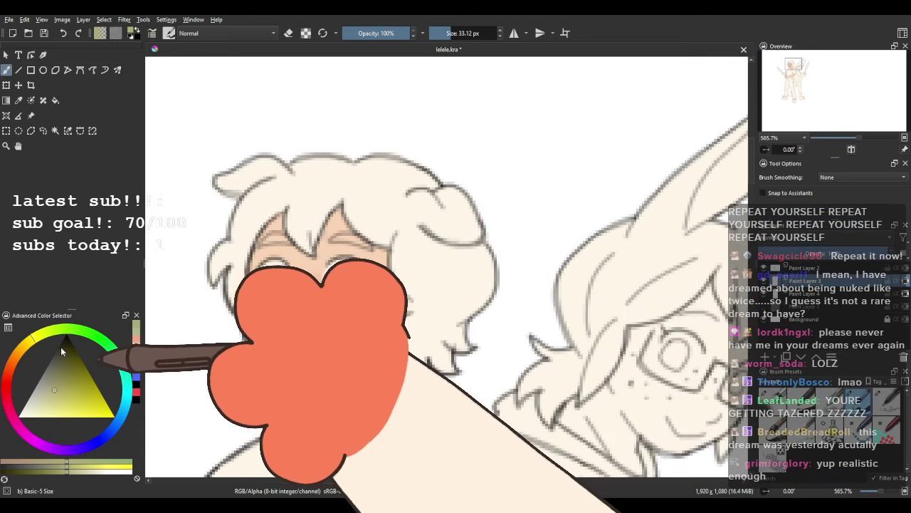
Choose a muted light brown and fill the short-haired fighter's hair with it on Paint Layer 3.
{"action": "left_click", "coordinate": [15, 357]}
{"action": "left_click", "coordinate": [59, 409]}
{"action": "left_click", "coordinate": [55, 100]}
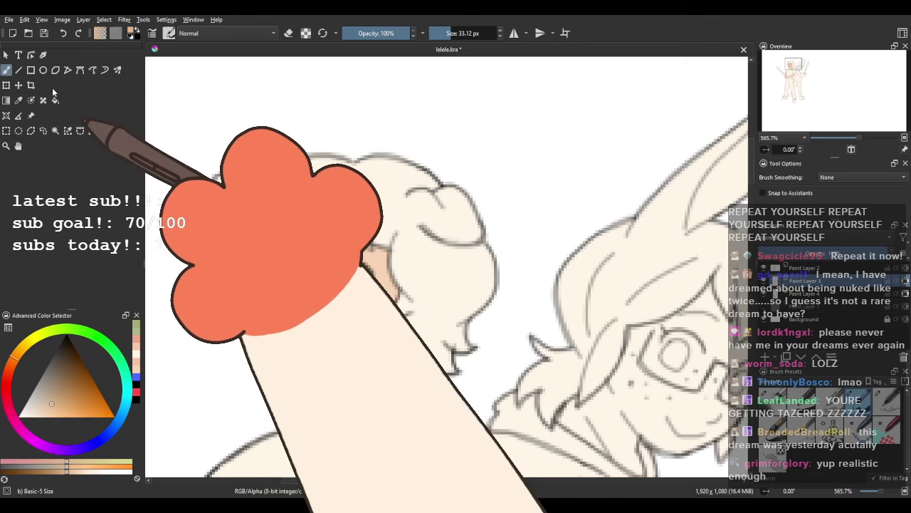
{"action": "left_click", "coordinate": [303, 209]}
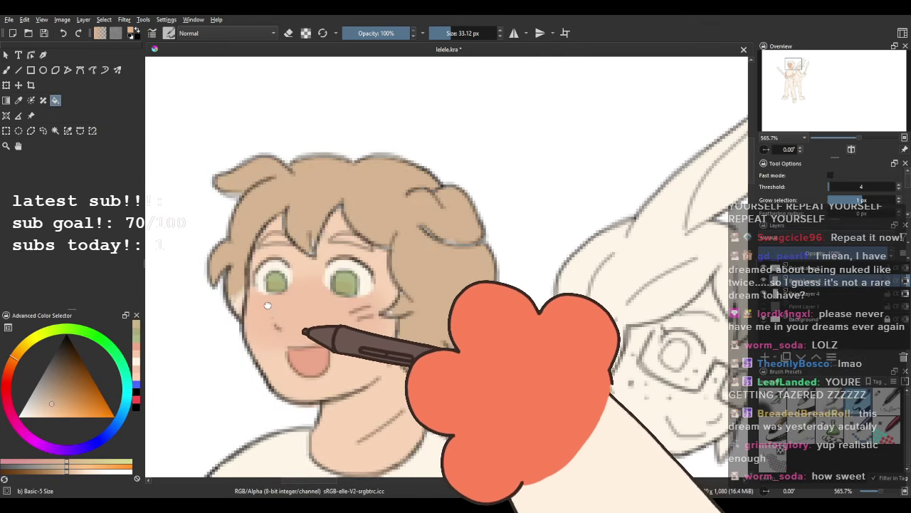
{"action": "left_click_drag", "start_coordinate": [300, 299], "coordinate": [281, 319]}
{"action": "left_click", "coordinate": [6, 70]}
{"action": "left_click_drag", "start_coordinate": [166, 104], "coordinate": [196, 80]}
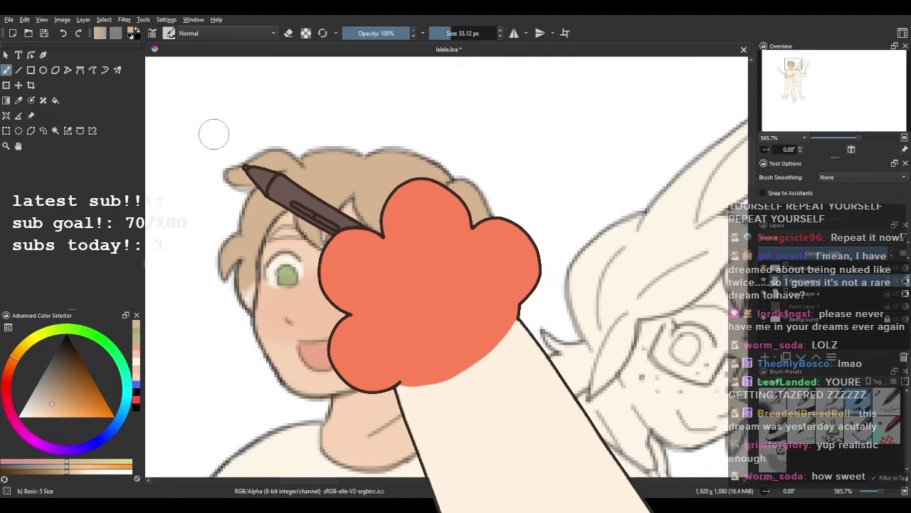
{"action": "mouse_move", "coordinate": [214, 134]}
{"action": "left_mouse_down"}
{"action": "mouse_move", "coordinate": [261, 127]}
{"action": "mouse_move", "coordinate": [242, 146]}
{"action": "left_mouse_up"}
Draw a curved, ragged-tipped tail behind the short-haired fighter's waist in black on a new top layer, using Ink-1 Precision at 3.00 px and 13% opacity.
{"action": "left_click_drag", "start_coordinate": [392, 209], "coordinate": [338, 60]}
{"action": "left_click_drag", "start_coordinate": [456, 349], "coordinate": [403, 199]}
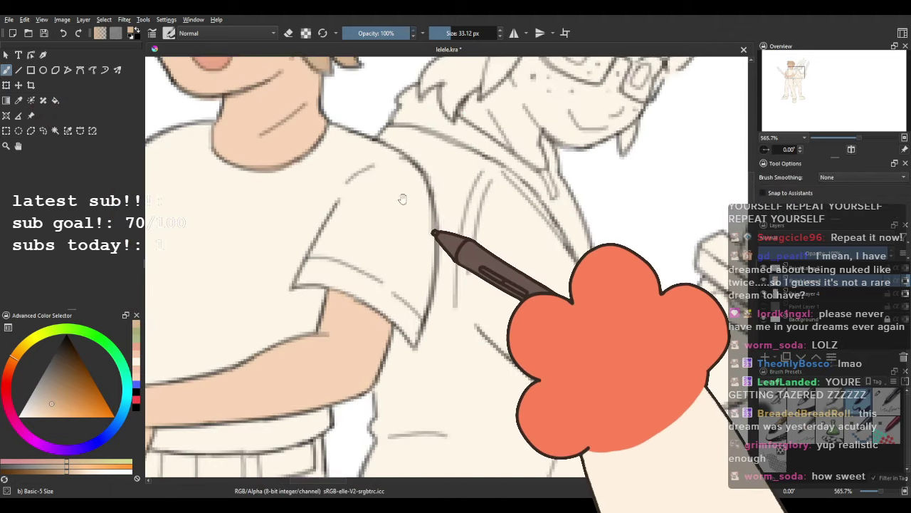
{"action": "scroll", "coordinate": [403, 200], "scroll_direction": "down", "scroll_amount": 3}
{"action": "left_click_drag", "start_coordinate": [401, 280], "coordinate": [382, 245]}
{"action": "scroll", "coordinate": [382, 245], "scroll_direction": "up", "scroll_amount": 1}
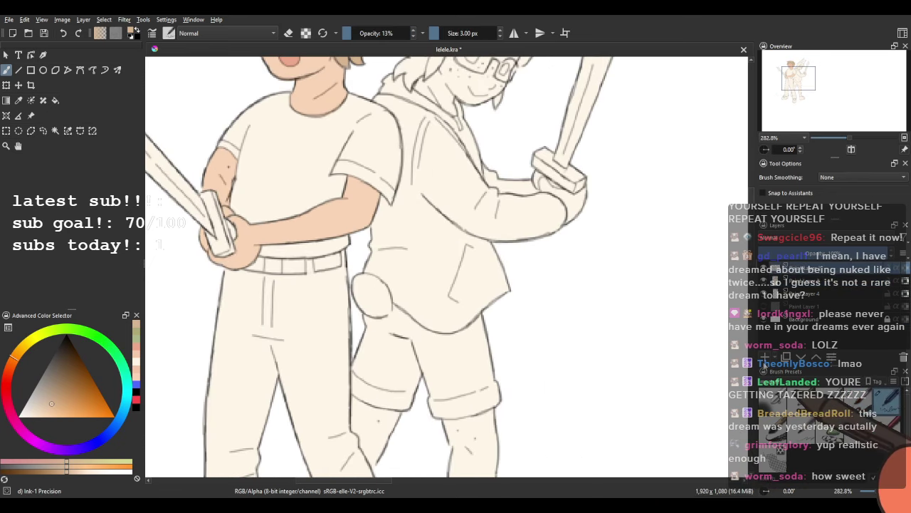
{"action": "scroll", "coordinate": [416, 246], "scroll_direction": "up", "scroll_amount": 1}
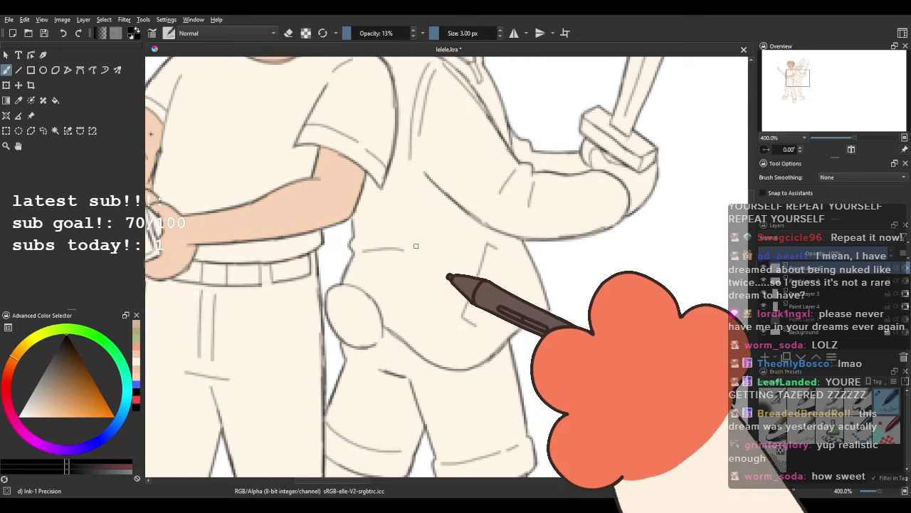
{"action": "left_click_drag", "start_coordinate": [346, 146], "coordinate": [361, 192]}
{"action": "mouse_move", "coordinate": [340, 280]}
{"action": "left_mouse_down"}
{"action": "mouse_move", "coordinate": [395, 255]}
{"action": "mouse_move", "coordinate": [418, 226]}
{"action": "mouse_move", "coordinate": [402, 229]}
{"action": "mouse_move", "coordinate": [377, 211]}
{"action": "left_mouse_up"}
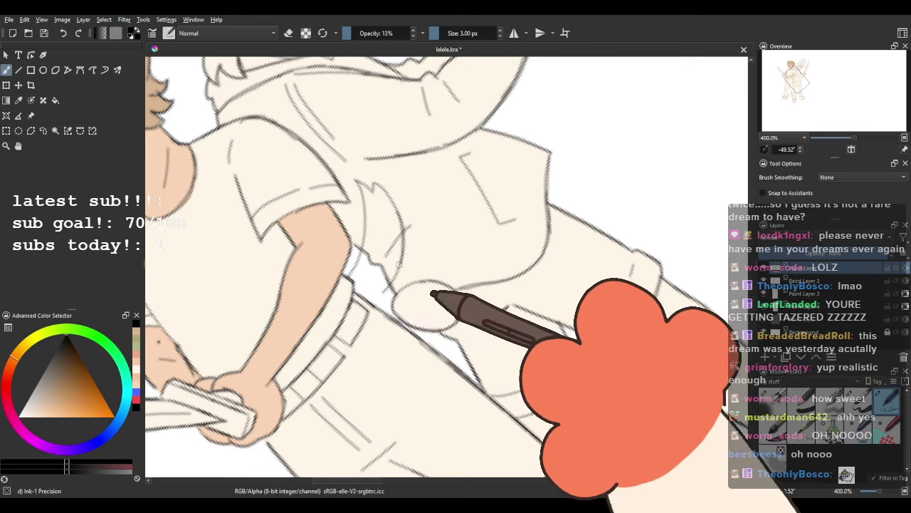
{"action": "scroll", "coordinate": [349, 213], "scroll_direction": "down", "scroll_amount": 2}
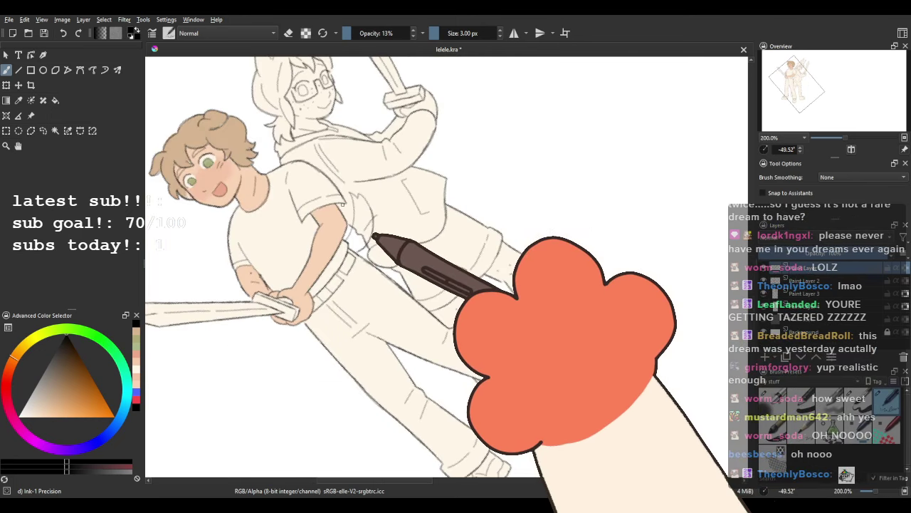
{"action": "scroll", "coordinate": [353, 208], "scroll_direction": "up", "scroll_amount": 4}
{"action": "left_click_drag", "start_coordinate": [345, 227], "coordinate": [249, 210]}
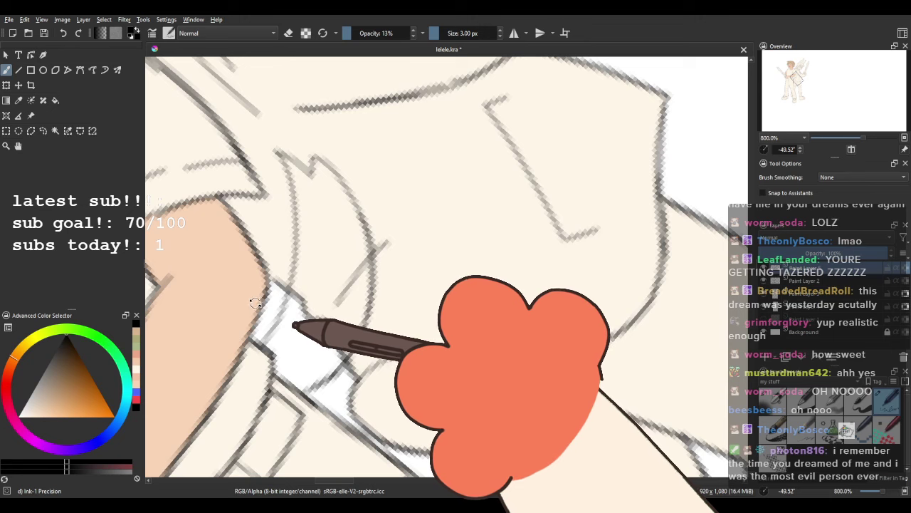
{"action": "left_click_drag", "start_coordinate": [257, 302], "coordinate": [275, 300]}
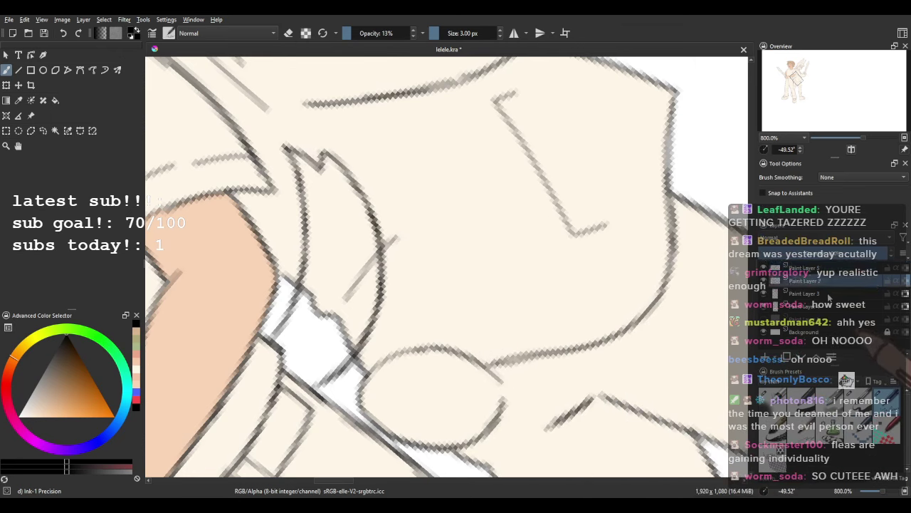
Erase the coat lines crossing the tail on Paint Layer 2 at 33.12 px and reset the canvas rotation to 0°.
{"action": "key", "text": "e"}
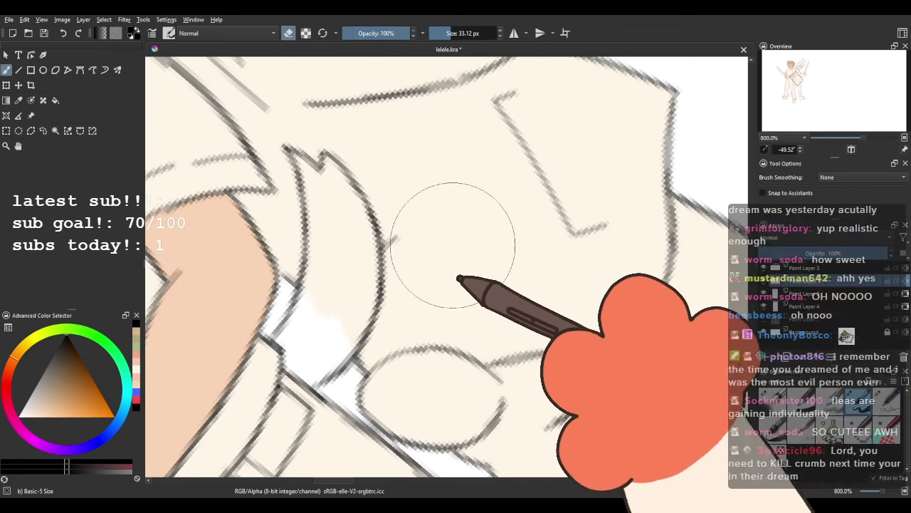
{"action": "left_click", "coordinate": [765, 150]}
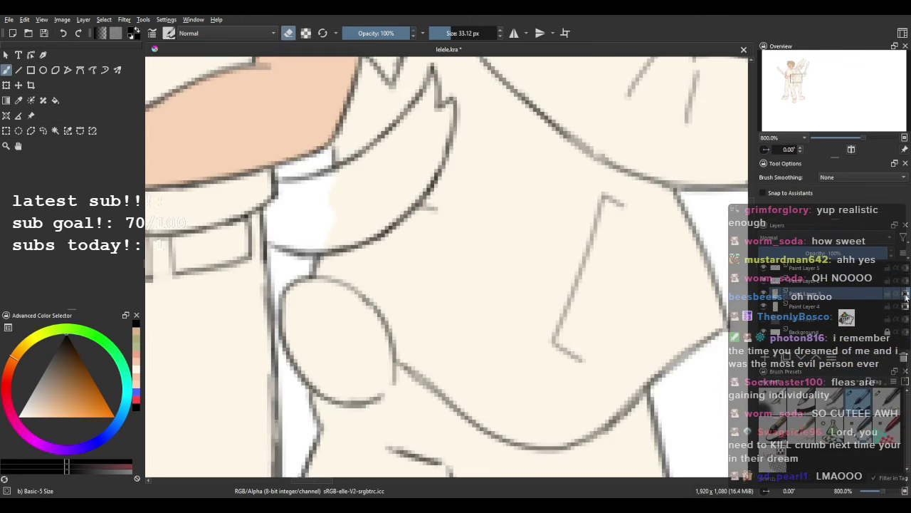
Sample the light brown from the short-haired fighter's hair and fill the whole tail with it on Paint Layer 3.
{"action": "left_click_drag", "start_coordinate": [297, 166], "coordinate": [378, 456]}
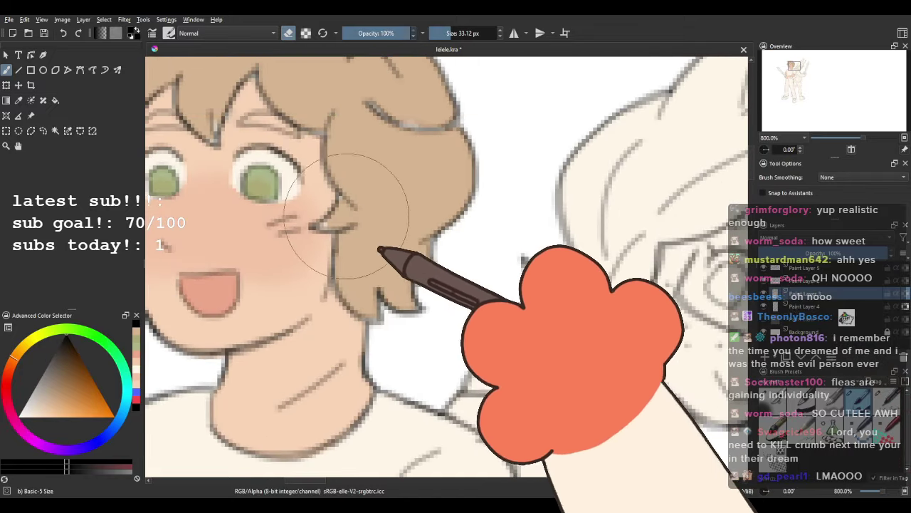
{"action": "left_click", "coordinate": [405, 170], "text": "ctrl"}
{"action": "key", "text": "e"}
{"action": "left_click_drag", "start_coordinate": [457, 390], "coordinate": [309, 145]}
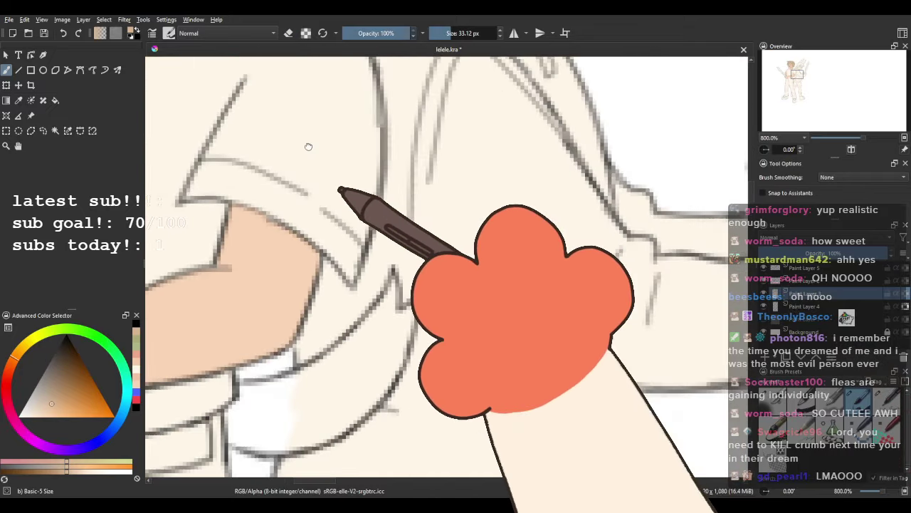
{"action": "left_click_drag", "start_coordinate": [288, 356], "coordinate": [258, 278]}
{"action": "key", "text": "f"}
{"action": "left_click", "coordinate": [269, 308]}
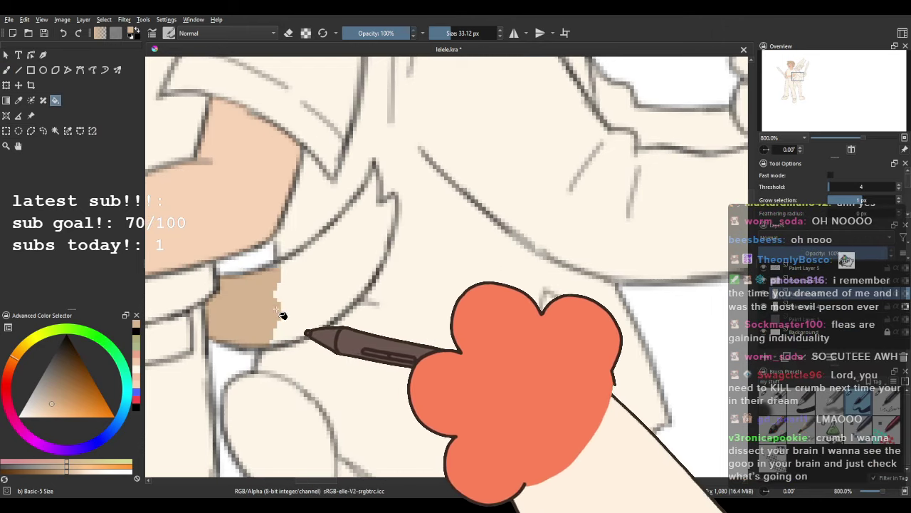
{"action": "left_click", "coordinate": [6, 70]}
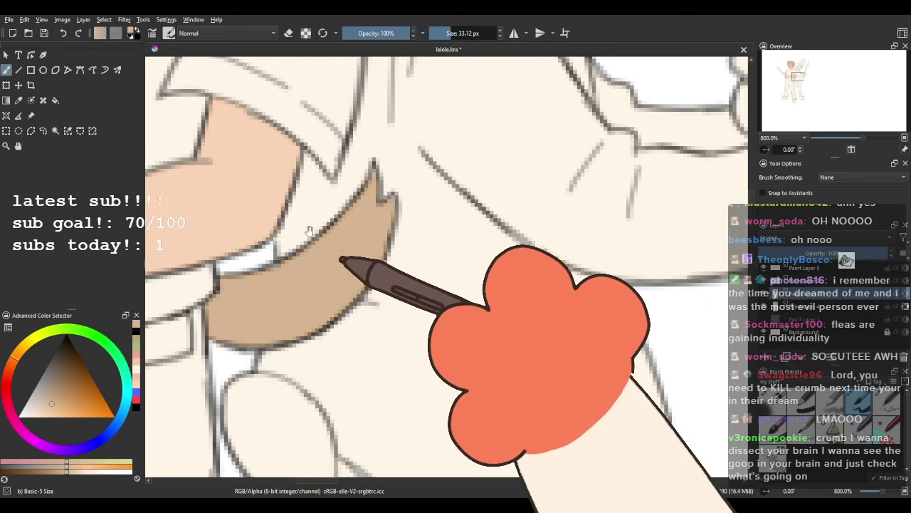
{"action": "left_click_drag", "start_coordinate": [309, 230], "coordinate": [348, 229]}
{"action": "mouse_move", "coordinate": [286, 271]}
{"action": "left_mouse_down"}
{"action": "mouse_move", "coordinate": [294, 285]}
{"action": "mouse_move", "coordinate": [291, 276]}
{"action": "mouse_move", "coordinate": [263, 320]}
{"action": "mouse_move", "coordinate": [305, 342]}
{"action": "left_mouse_up"}
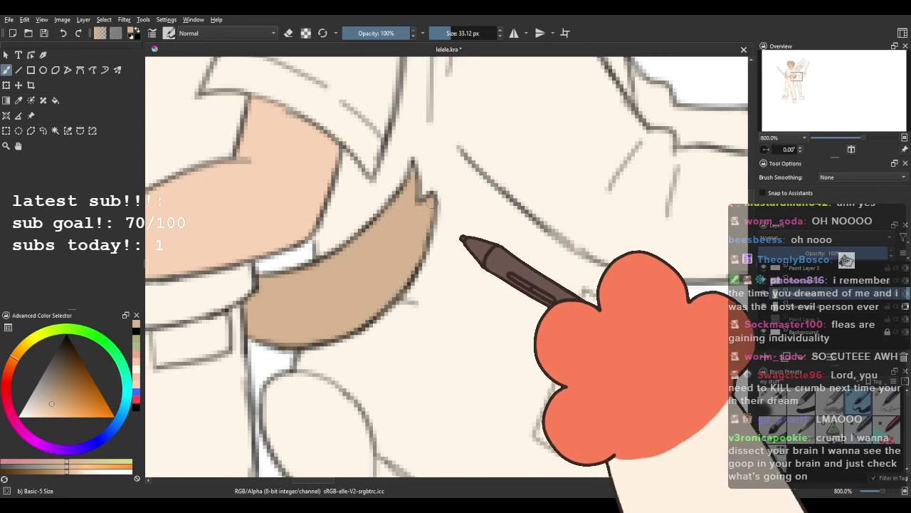
Brush light brown over the unfilled gaps and edges of the short-haired fighter's hair, including the side locks and lower tips.
{"action": "key", "text": "minus"}
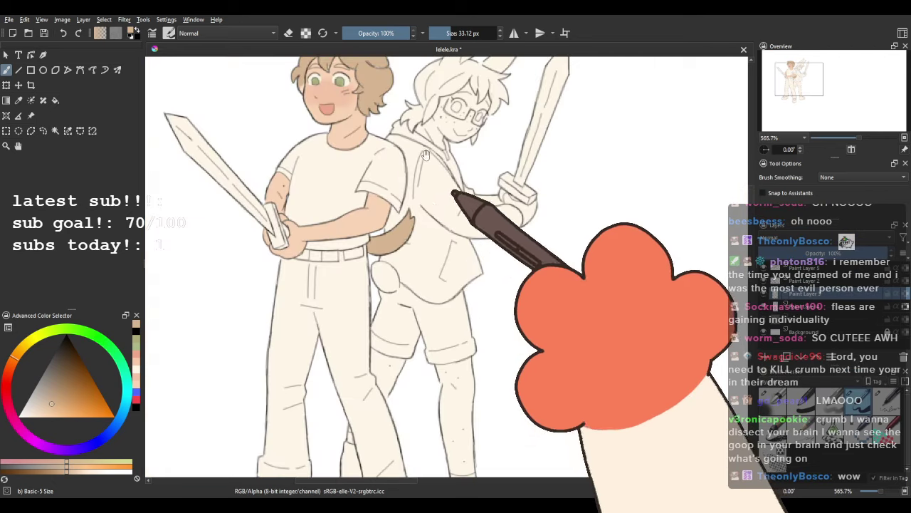
{"action": "left_click_drag", "start_coordinate": [426, 154], "coordinate": [403, 233]}
{"action": "scroll", "coordinate": [301, 152], "scroll_direction": "up", "scroll_amount": 3}
{"action": "left_click_drag", "start_coordinate": [245, 163], "coordinate": [300, 198]}
{"action": "scroll", "coordinate": [287, 168], "scroll_direction": "up", "scroll_amount": 1}
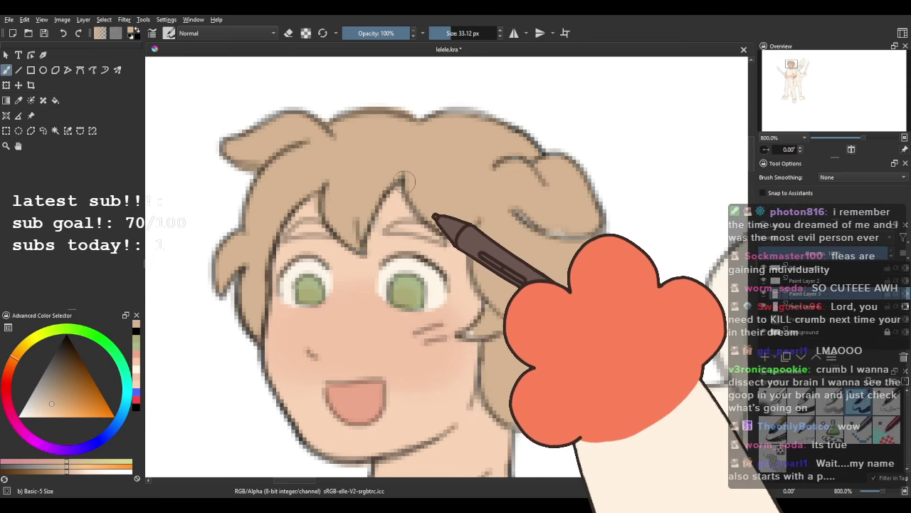
{"action": "left_click_drag", "start_coordinate": [474, 266], "coordinate": [354, 230]}
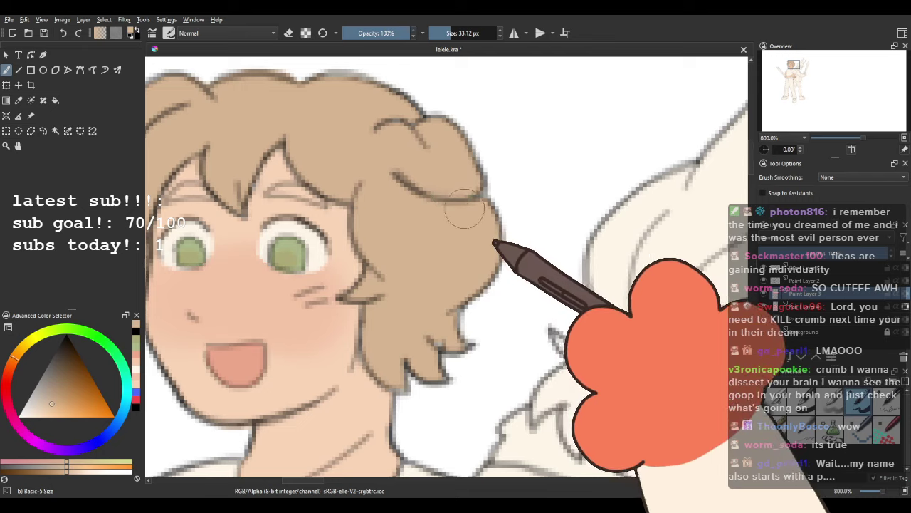
{"action": "left_click_drag", "start_coordinate": [465, 209], "coordinate": [411, 135]}
{"action": "left_click_drag", "start_coordinate": [344, 131], "coordinate": [396, 200]}
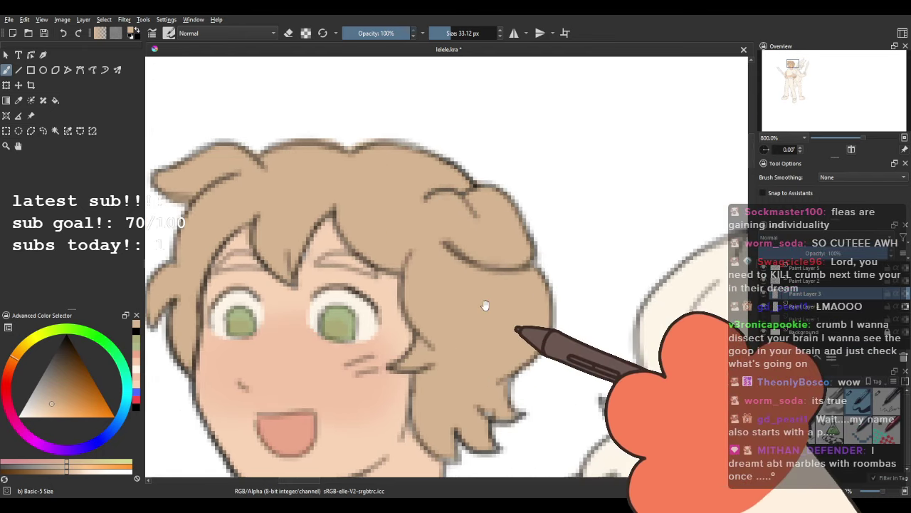
{"action": "left_click_drag", "start_coordinate": [484, 306], "coordinate": [423, 128]}
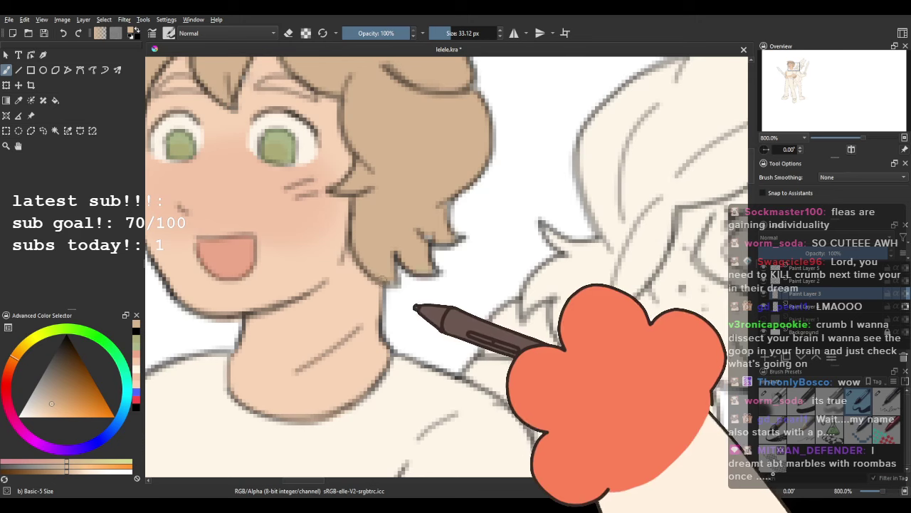
{"action": "left_click_drag", "start_coordinate": [382, 280], "coordinate": [394, 276]}
{"action": "left_click_drag", "start_coordinate": [421, 232], "coordinate": [438, 230]}
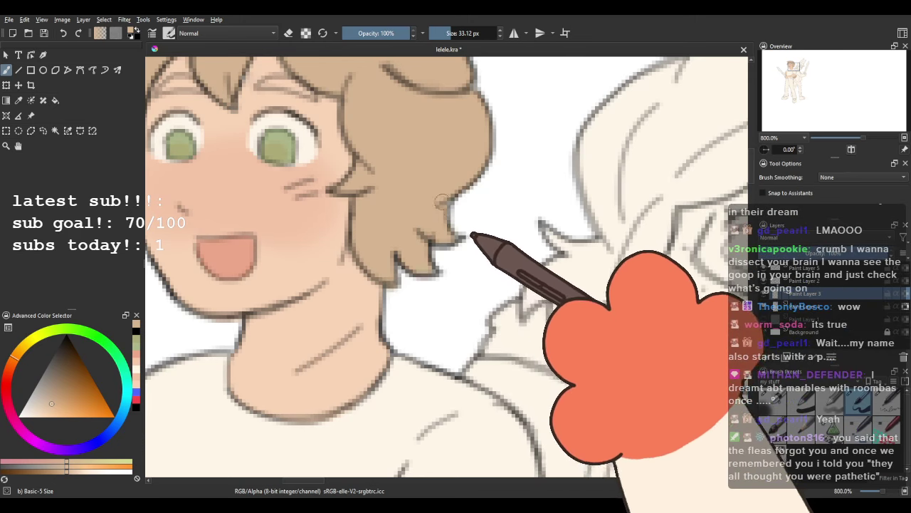
Paint both of the short-haired fighter's eyebrows with the light brown hair colour at 33.12 px.
{"action": "left_click_drag", "start_coordinate": [329, 140], "coordinate": [393, 275]}
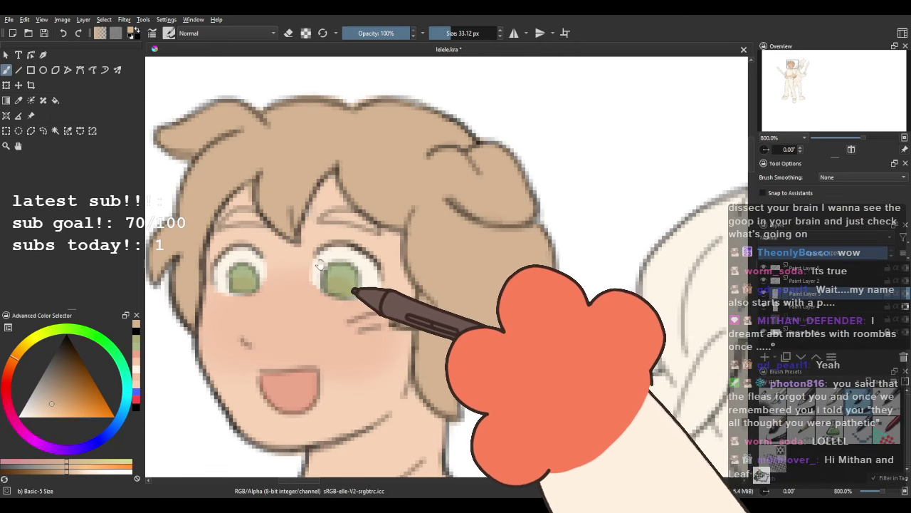
{"action": "left_click_drag", "start_coordinate": [350, 278], "coordinate": [346, 248]}
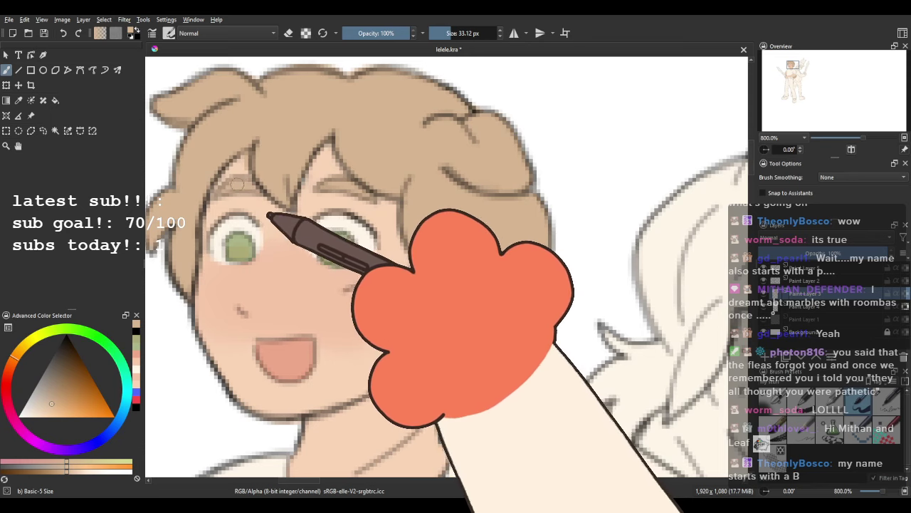
{"action": "scroll", "coordinate": [279, 172], "scroll_direction": "down", "scroll_amount": 6}
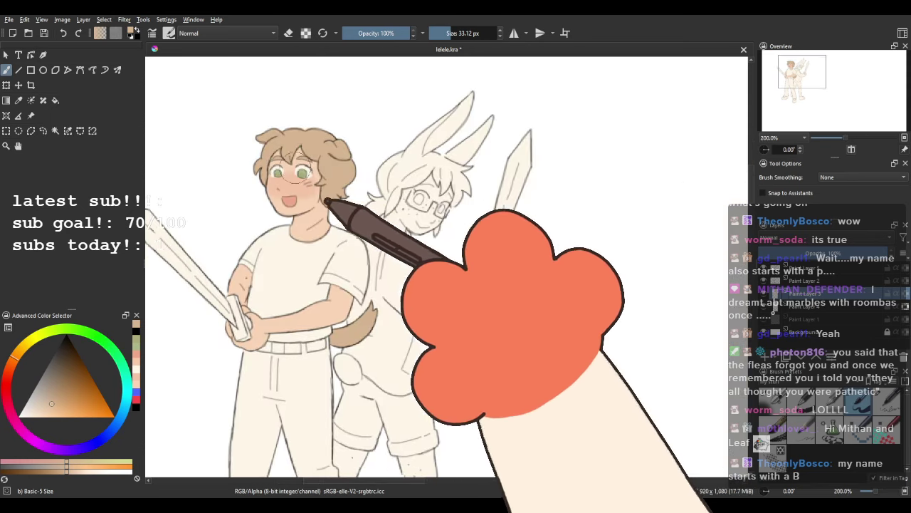
Mirror the canvas view to check the short-haired fighter's coloured hair and tail, and restore the view.
{"action": "left_click_drag", "start_coordinate": [299, 171], "coordinate": [328, 179]}
{"action": "scroll", "coordinate": [290, 175], "scroll_direction": "up", "scroll_amount": 3}
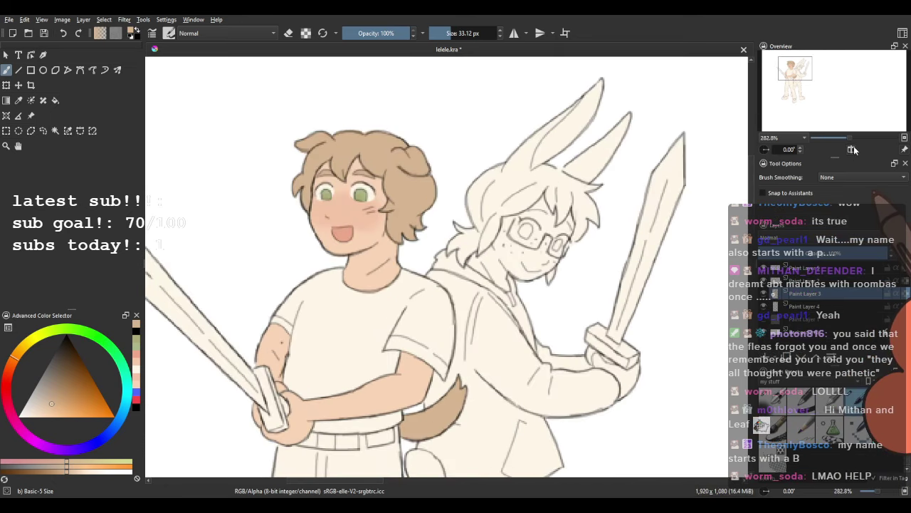
{"action": "left_click", "coordinate": [853, 150]}
{"action": "left_click", "coordinate": [852, 149]}
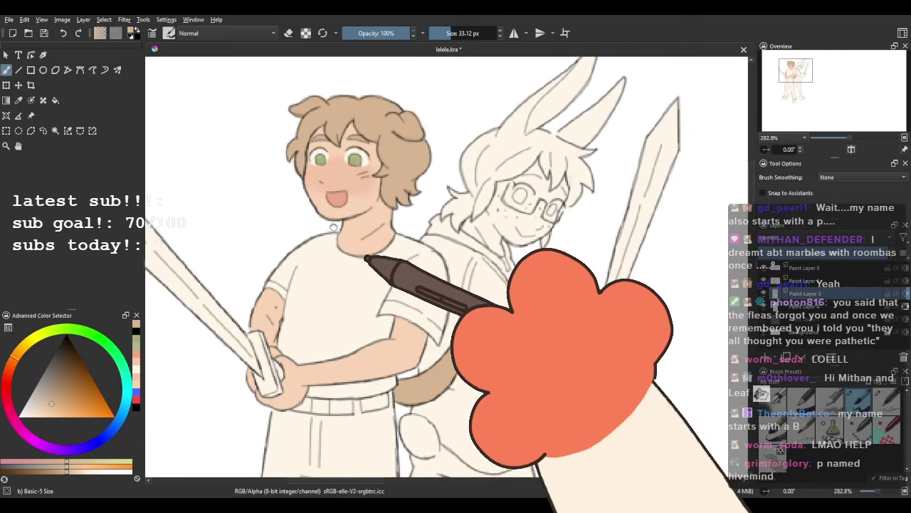
Choose a muted green and fill the short-haired fighter's T-shirt with it, including the hem below the arm.
{"action": "scroll", "coordinate": [339, 239], "scroll_direction": "up", "scroll_amount": 1}
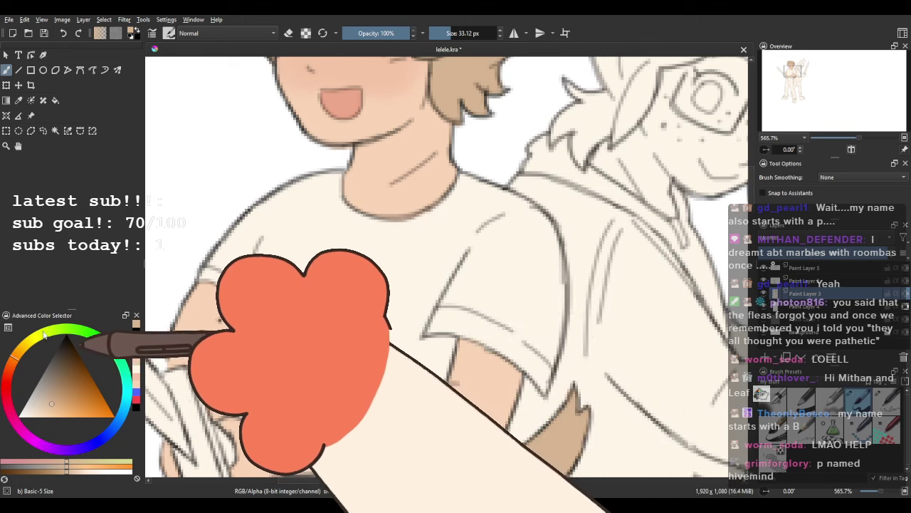
{"action": "left_click", "coordinate": [42, 333]}
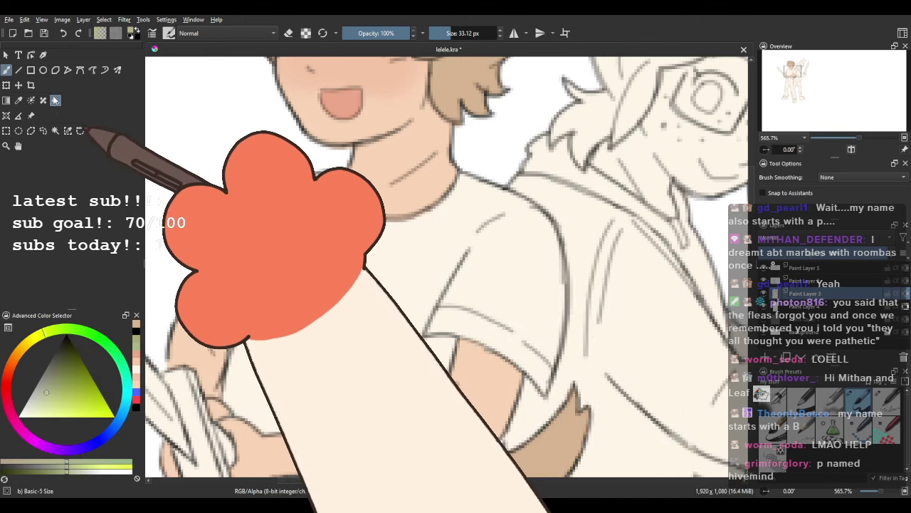
{"action": "left_click", "coordinate": [55, 100]}
{"action": "left_click", "coordinate": [363, 295]}
{"action": "scroll", "coordinate": [362, 294], "scroll_direction": "down", "scroll_amount": 4}
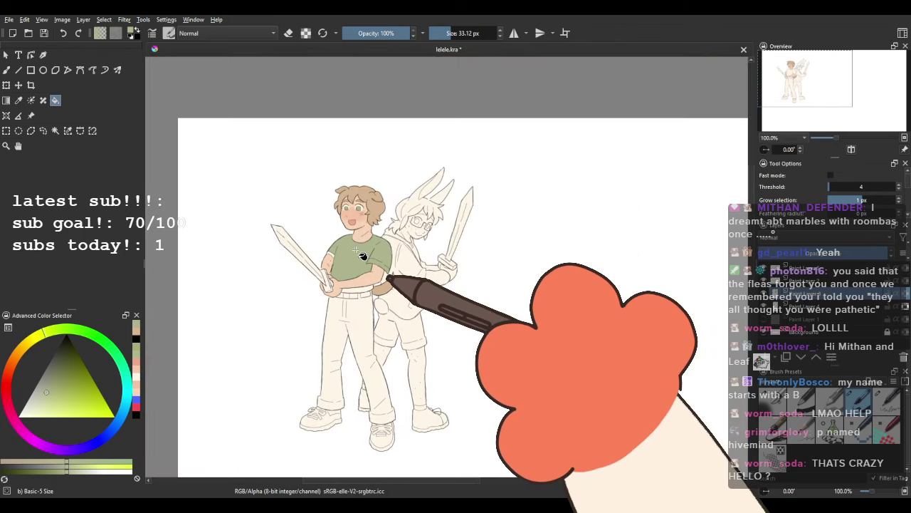
{"action": "scroll", "coordinate": [361, 293], "scroll_direction": "up", "scroll_amount": 3}
{"action": "left_click_drag", "start_coordinate": [362, 293], "coordinate": [350, 208]}
{"action": "left_click", "coordinate": [372, 329]}
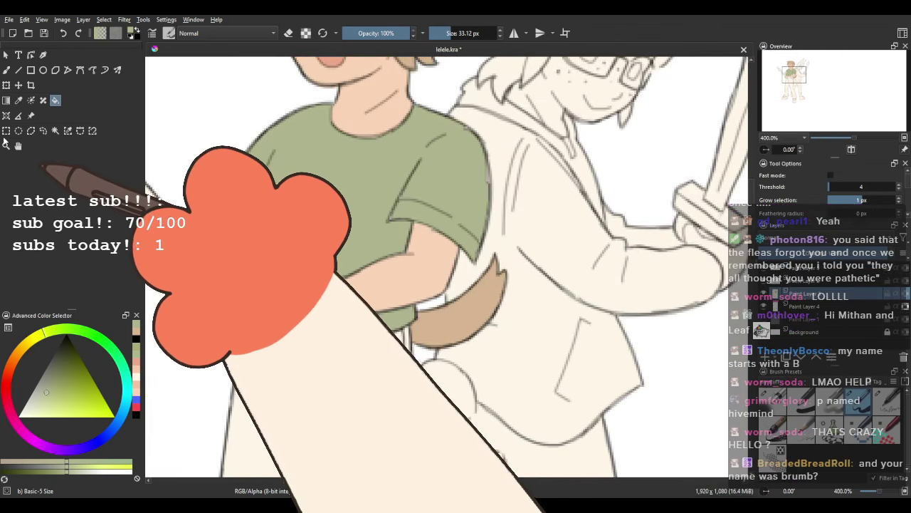
Brush the muted green over the T-shirt's unfilled edges and the sleeve cuff on the sword side at 33.12 px.
{"action": "left_click", "coordinate": [7, 71]}
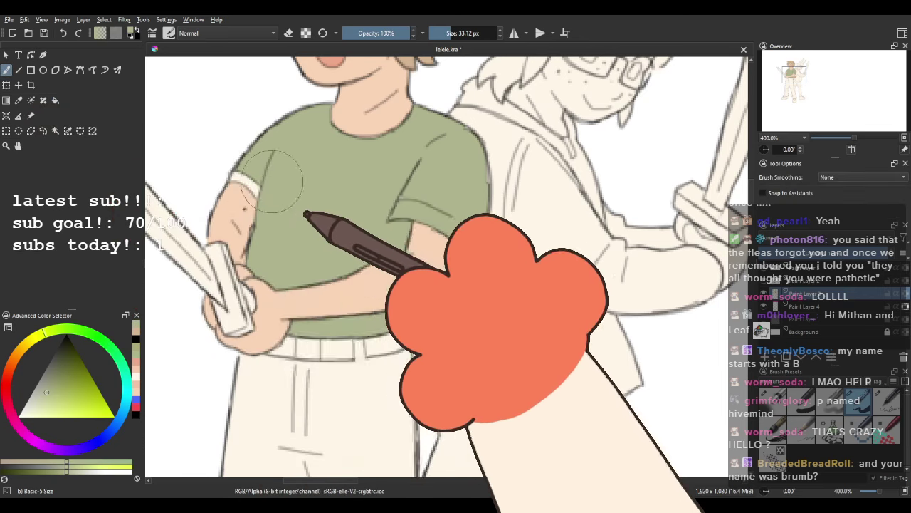
{"action": "scroll", "coordinate": [278, 182], "scroll_direction": "up", "scroll_amount": 1}
{"action": "left_click_drag", "start_coordinate": [309, 195], "coordinate": [278, 218]}
{"action": "mouse_move", "coordinate": [454, 163]}
{"action": "left_mouse_down"}
{"action": "mouse_move", "coordinate": [403, 258]}
{"action": "mouse_move", "coordinate": [504, 147]}
{"action": "left_mouse_up"}
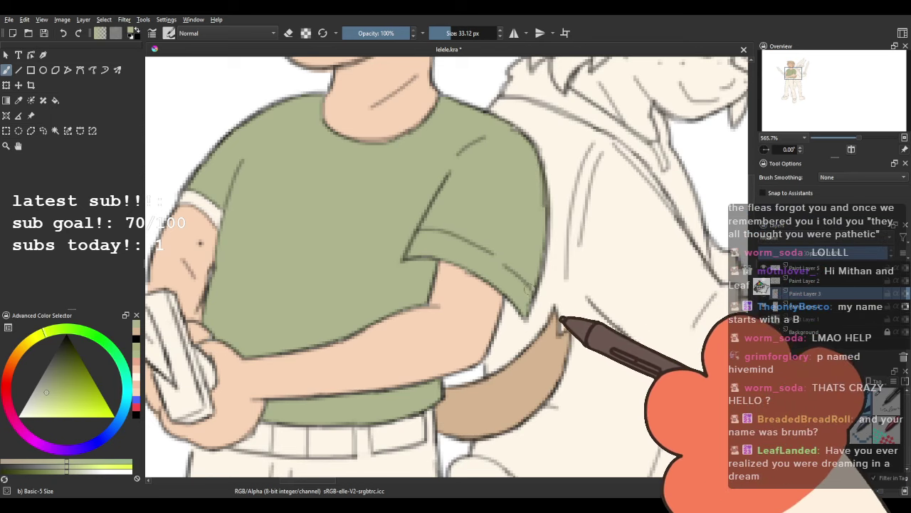
{"action": "mouse_move", "coordinate": [529, 190]}
{"action": "left_mouse_down"}
{"action": "mouse_move", "coordinate": [521, 145]}
{"action": "mouse_move", "coordinate": [504, 134]}
{"action": "left_mouse_up"}
{"action": "left_click_drag", "start_coordinate": [187, 188], "coordinate": [274, 282]}
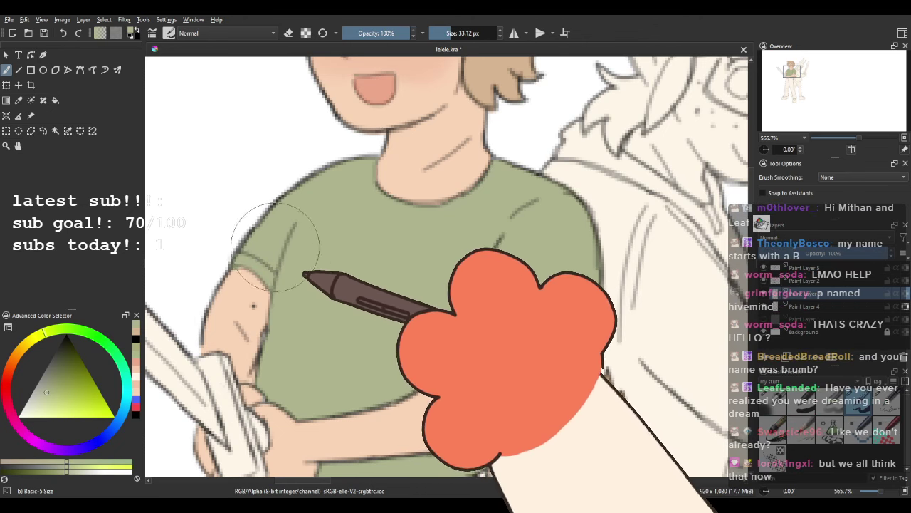
Colour both T-shirt sleeve cuffs a lighter green, brushing the sword-side cuff and filling the other.
{"action": "mouse_move", "coordinate": [340, 285]}
{"action": "left_mouse_down"}
{"action": "mouse_move", "coordinate": [309, 197]}
{"action": "mouse_move", "coordinate": [284, 214]}
{"action": "left_mouse_up"}
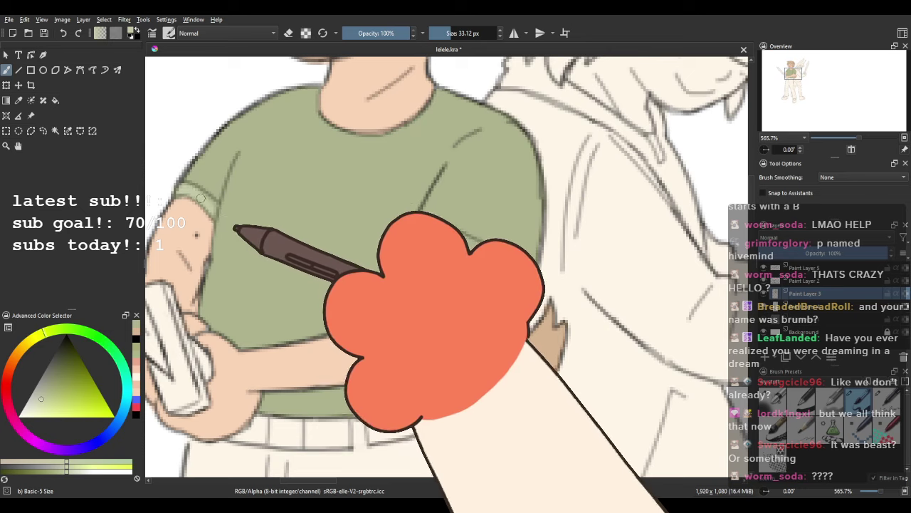
{"action": "left_click_drag", "start_coordinate": [212, 207], "coordinate": [186, 190]}
{"action": "left_click_drag", "start_coordinate": [354, 205], "coordinate": [216, 203]}
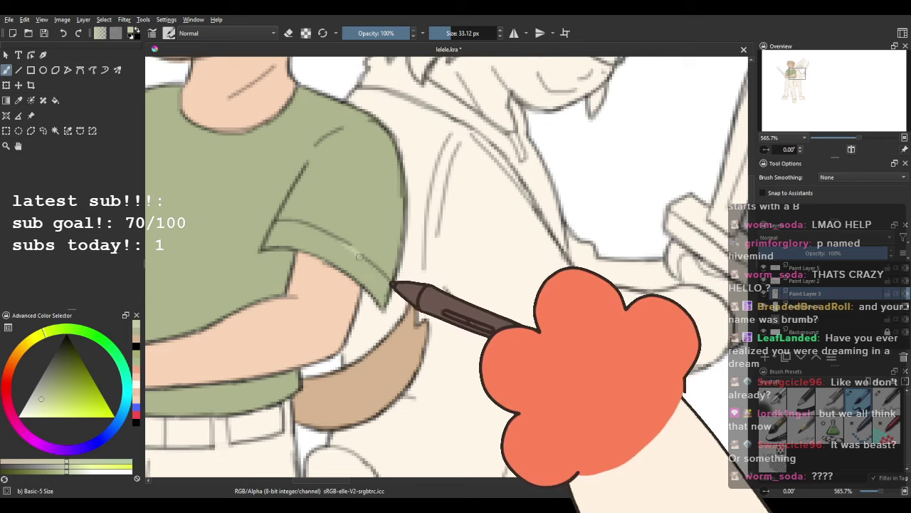
{"action": "left_click", "coordinate": [55, 100]}
{"action": "left_click", "coordinate": [312, 245]}
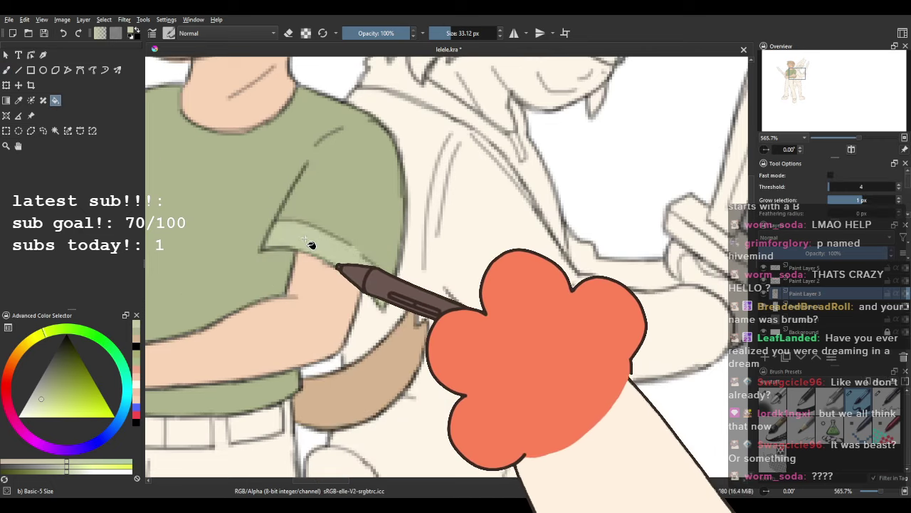
{"action": "left_click_drag", "start_coordinate": [172, 170], "coordinate": [333, 304]}
{"action": "scroll", "coordinate": [303, 310], "scroll_direction": "down", "scroll_amount": 4}
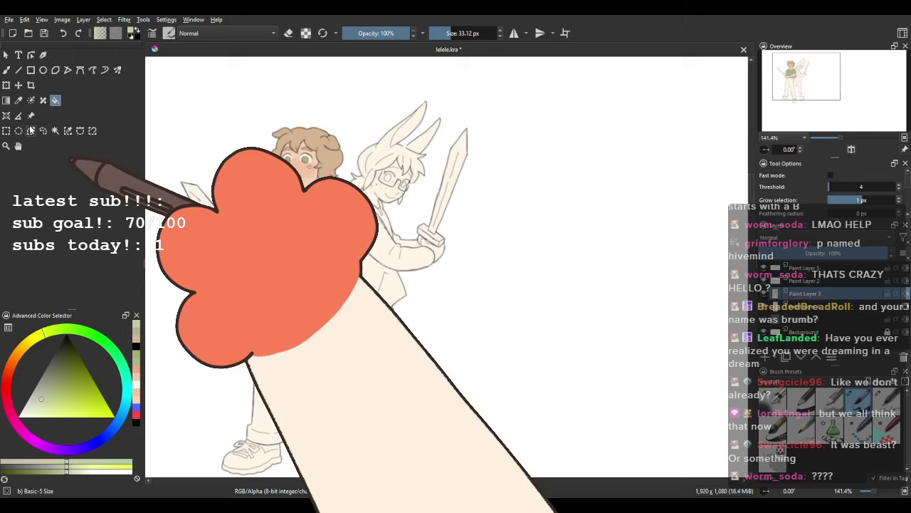
Sample the cream base colour and paint a small cloud emblem on the chest of the green T-shirt.
{"action": "left_click", "coordinate": [6, 69]}
{"action": "left_click_drag", "start_coordinate": [213, 270], "coordinate": [211, 179]}
{"action": "left_click", "coordinate": [323, 294], "text": "ctrl"}
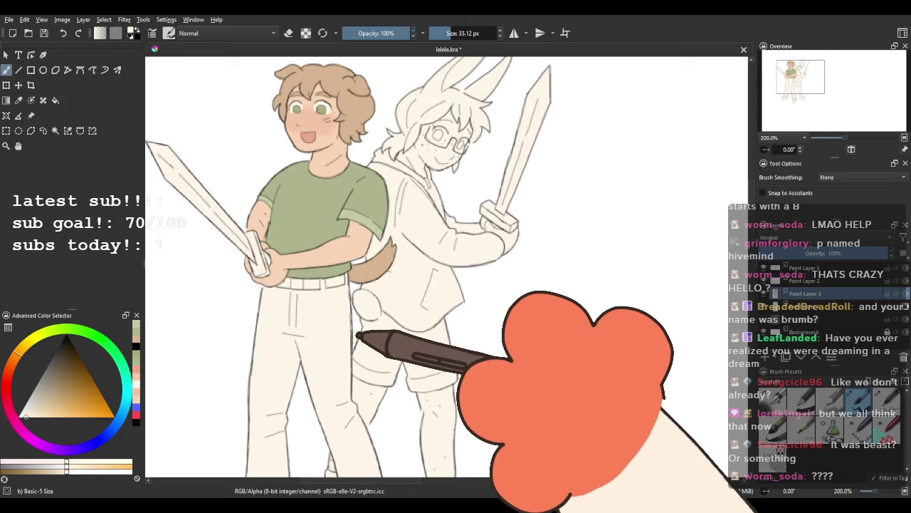
{"action": "scroll", "coordinate": [303, 121], "scroll_direction": "up", "scroll_amount": 5}
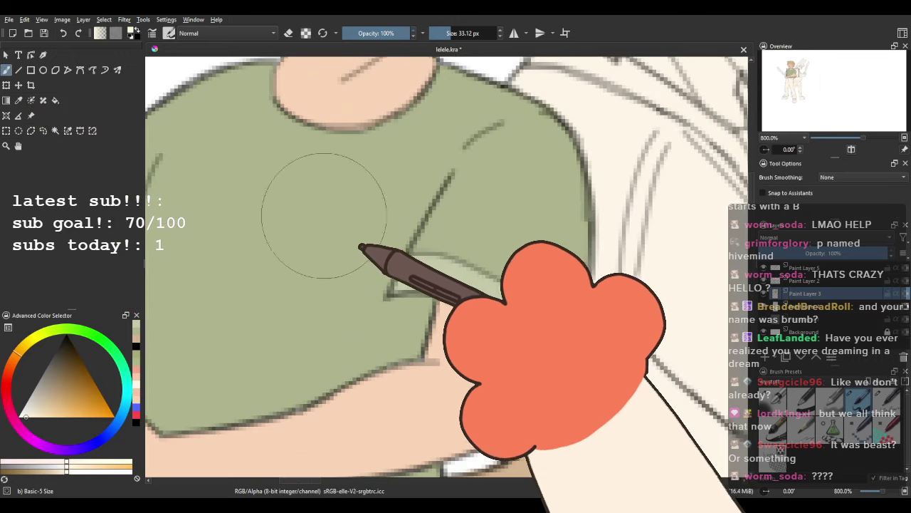
{"action": "left_click_drag", "start_coordinate": [311, 229], "coordinate": [335, 235]}
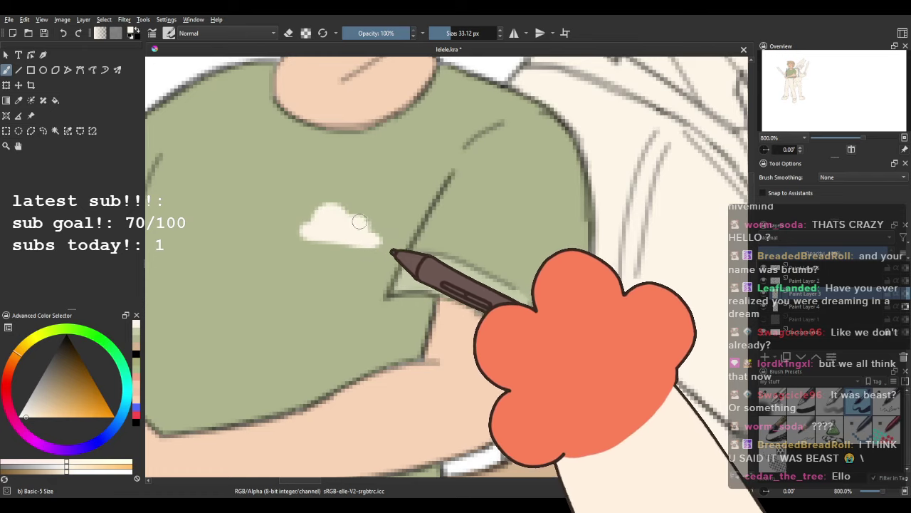
{"action": "scroll", "coordinate": [354, 207], "scroll_direction": "down", "scroll_amount": 6}
{"action": "scroll", "coordinate": [314, 267], "scroll_direction": "up", "scroll_amount": 3}
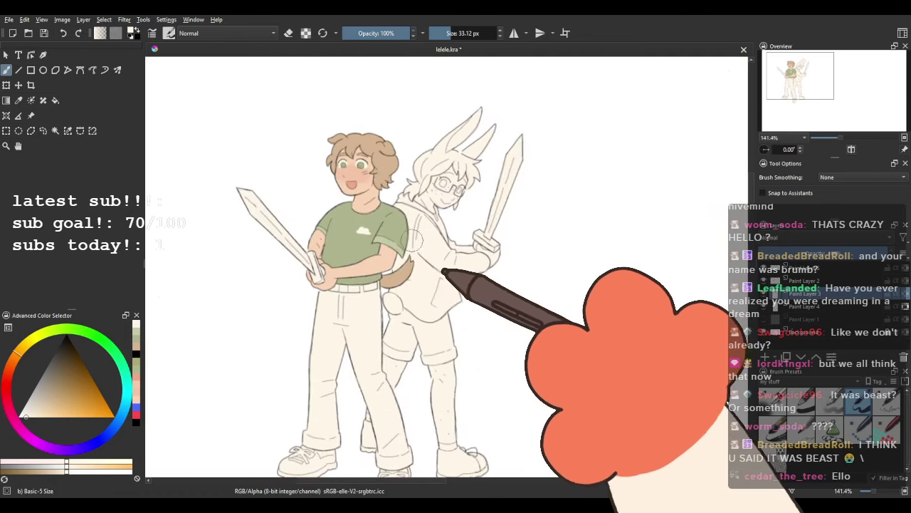
Fill the short-haired fighter's belt segments with a muted brown and touch up their edges with the brush.
{"action": "scroll", "coordinate": [313, 271], "scroll_direction": "up", "scroll_amount": 1}
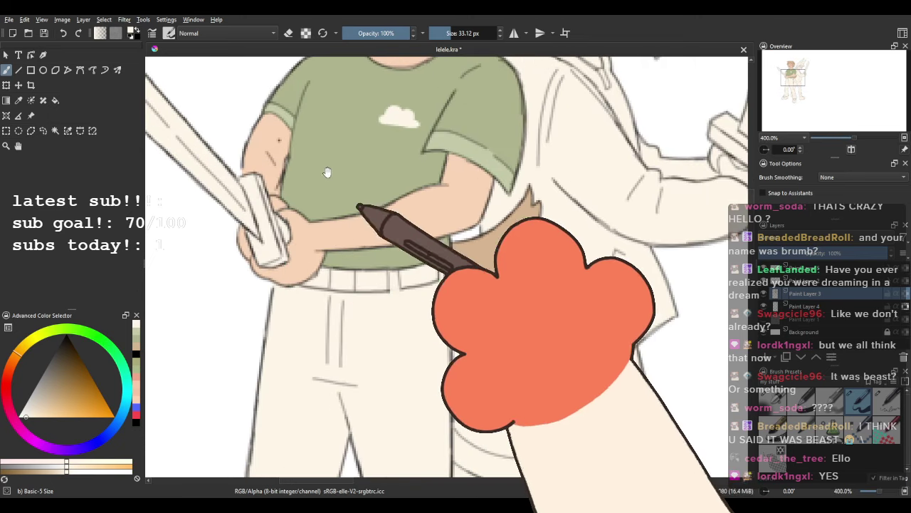
{"action": "left_click_drag", "start_coordinate": [327, 172], "coordinate": [338, 187]}
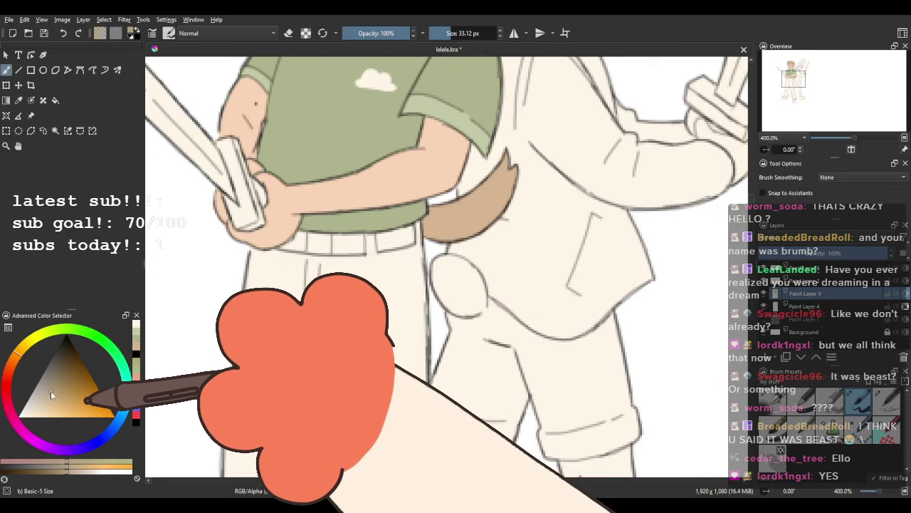
{"action": "left_click", "coordinate": [56, 101]}
{"action": "left_click", "coordinate": [300, 242]}
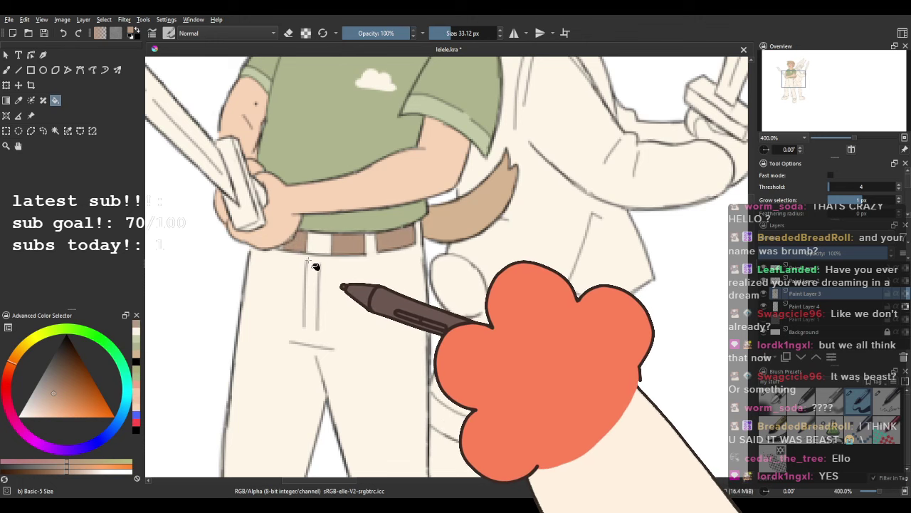
{"action": "scroll", "coordinate": [317, 257], "scroll_direction": "up", "scroll_amount": 3}
{"action": "left_click", "coordinate": [7, 70]}
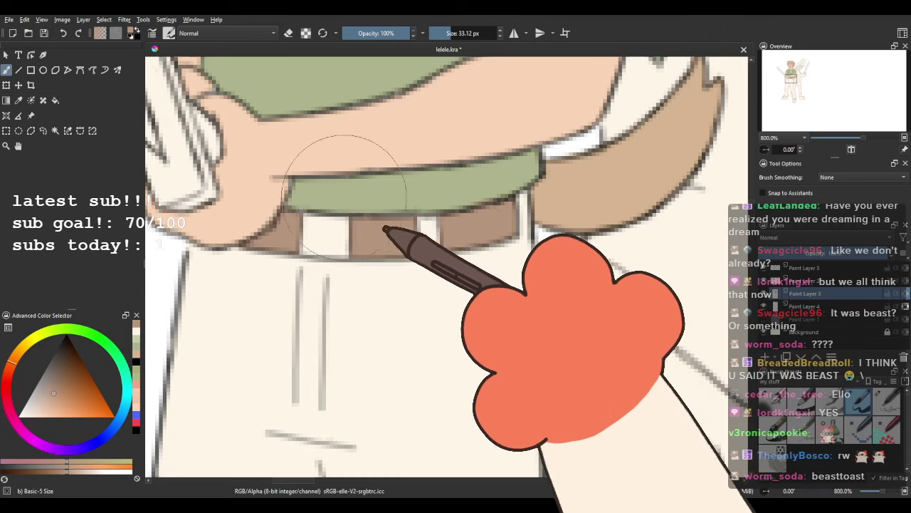
{"action": "left_click_drag", "start_coordinate": [323, 222], "coordinate": [275, 254]}
Choose a pale golden yellow and fill the belt buckle with it.
{"action": "left_click", "coordinate": [52, 409]}
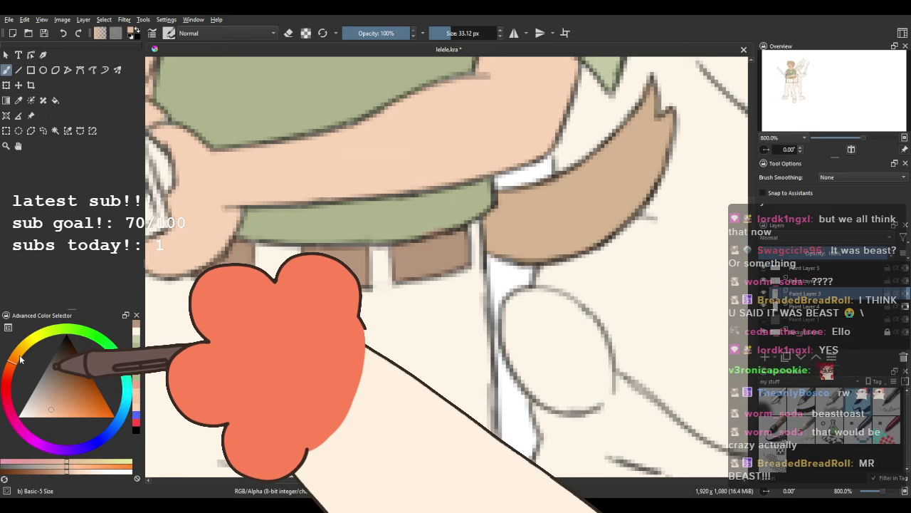
{"action": "left_click_drag", "start_coordinate": [20, 360], "coordinate": [29, 359]}
{"action": "left_click", "coordinate": [55, 100]}
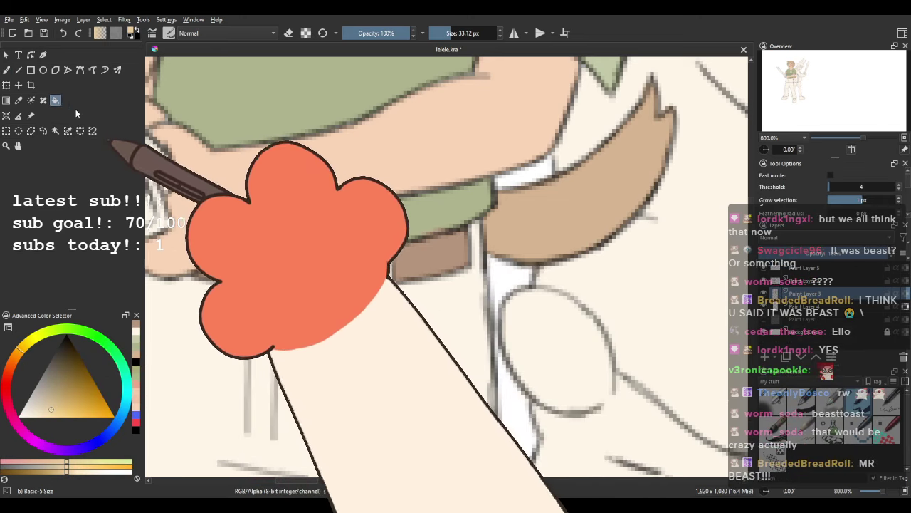
{"action": "left_click", "coordinate": [278, 271]}
{"action": "scroll", "coordinate": [337, 338], "scroll_direction": "down", "scroll_amount": 5}
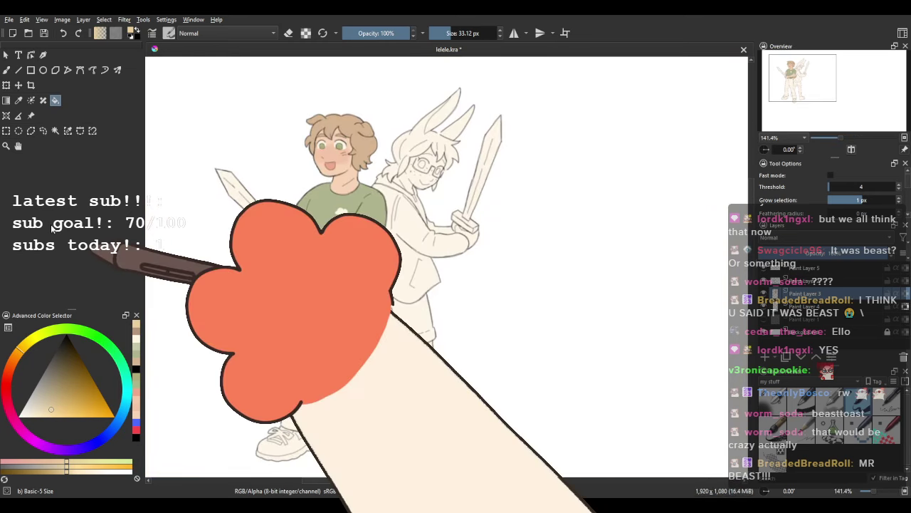
{"action": "scroll", "coordinate": [346, 297], "scroll_direction": "up", "scroll_amount": 1}
{"action": "left_click_drag", "start_coordinate": [292, 309], "coordinate": [283, 252]}
{"action": "scroll", "coordinate": [283, 252], "scroll_direction": "up", "scroll_amount": 1}
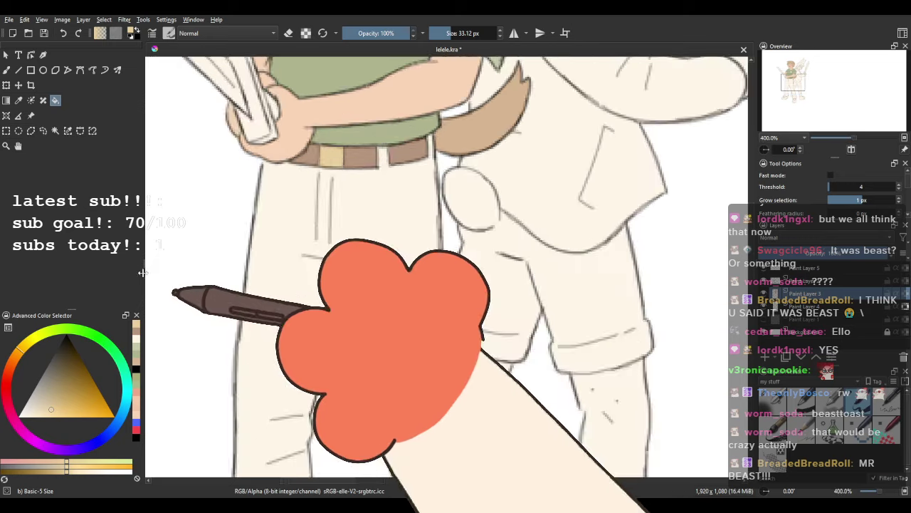
Choose a light warm grey, turn on alpha preservation and paint the sole of the short-haired fighter's side-facing shoe.
{"action": "scroll", "coordinate": [363, 239], "scroll_direction": "down", "scroll_amount": 2}
{"action": "scroll", "coordinate": [364, 246], "scroll_direction": "up", "scroll_amount": 2}
{"action": "scroll", "coordinate": [208, 252], "scroll_direction": "up", "scroll_amount": 2}
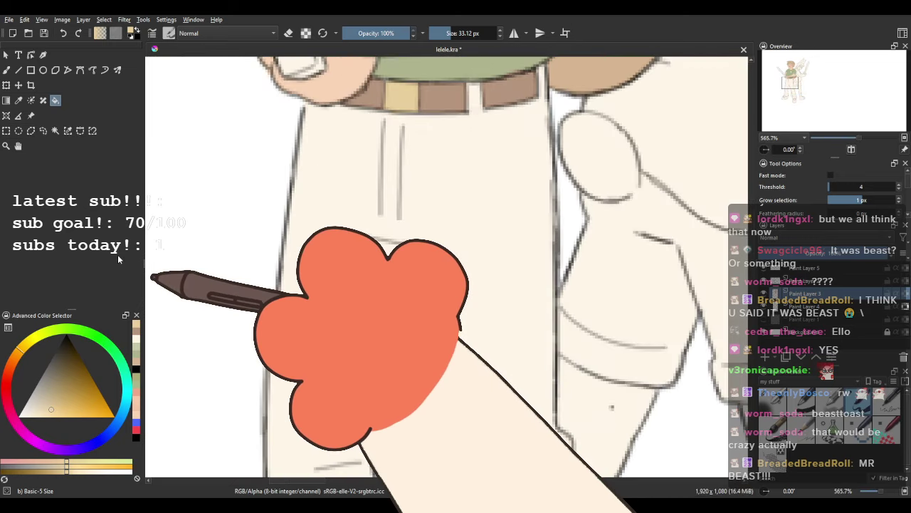
{"action": "left_click", "coordinate": [40, 400]}
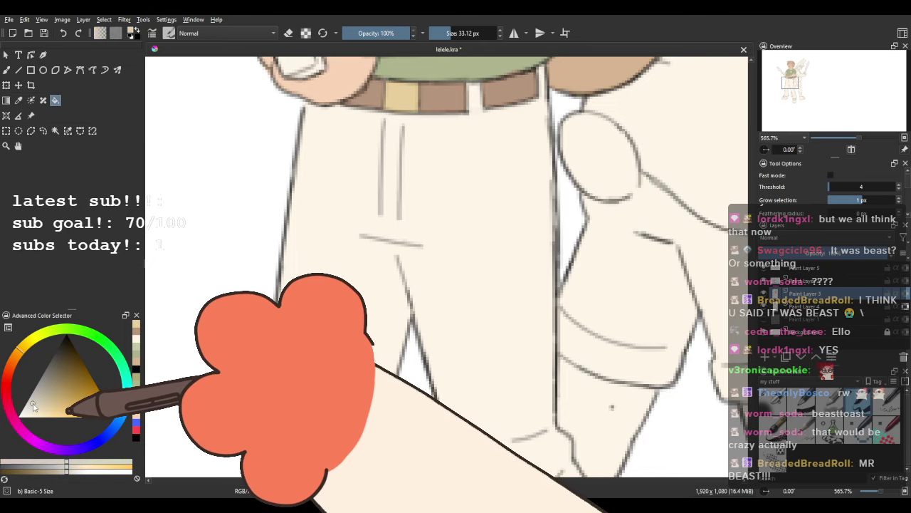
{"action": "key", "text": "b"}
{"action": "scroll", "coordinate": [375, 180], "scroll_direction": "down", "scroll_amount": 3}
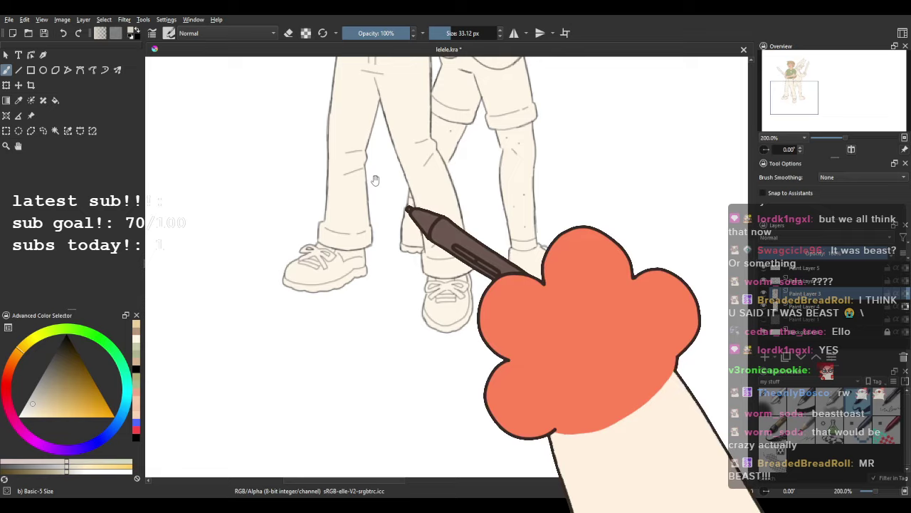
{"action": "scroll", "coordinate": [305, 285], "scroll_direction": "up", "scroll_amount": 3}
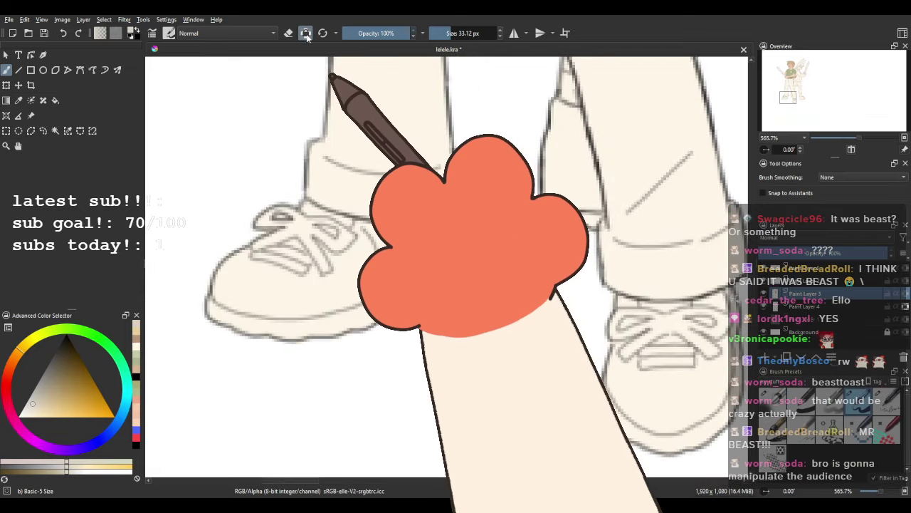
{"action": "mouse_move", "coordinate": [240, 292]}
{"action": "left_mouse_down"}
{"action": "mouse_move", "coordinate": [216, 286]}
{"action": "mouse_move", "coordinate": [279, 301]}
{"action": "mouse_move", "coordinate": [267, 301]}
{"action": "mouse_move", "coordinate": [343, 299]}
{"action": "mouse_move", "coordinate": [293, 307]}
{"action": "mouse_move", "coordinate": [356, 291]}
{"action": "mouse_move", "coordinate": [316, 299]}
{"action": "mouse_move", "coordinate": [443, 249]}
{"action": "mouse_move", "coordinate": [415, 268]}
{"action": "left_mouse_up"}
Paint the front-facing shoe's sole light grey and tidy the shoes above the soles with the cream colour.
{"action": "mouse_move", "coordinate": [491, 316]}
{"action": "left_mouse_down"}
{"action": "mouse_move", "coordinate": [242, 257]}
{"action": "mouse_move", "coordinate": [213, 240]}
{"action": "left_mouse_up"}
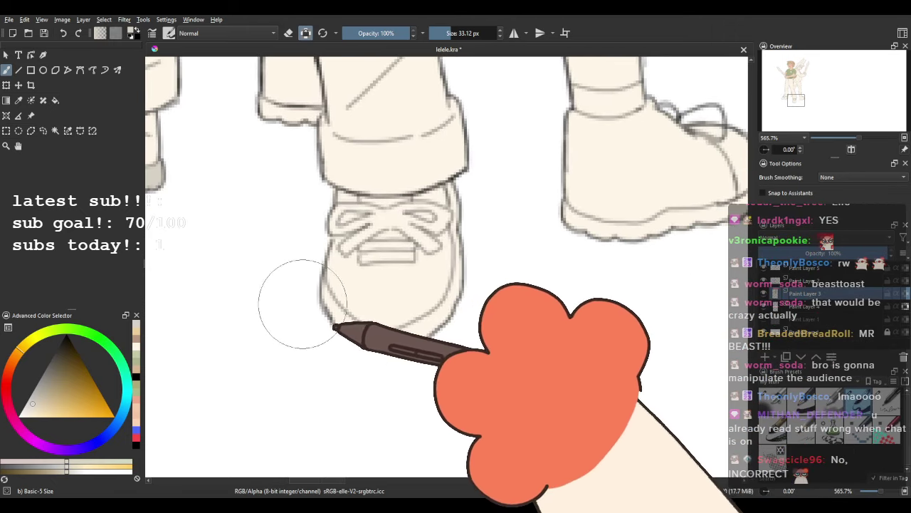
{"action": "mouse_move", "coordinate": [335, 314]}
{"action": "left_mouse_down"}
{"action": "mouse_move", "coordinate": [325, 279]}
{"action": "mouse_move", "coordinate": [322, 297]}
{"action": "mouse_move", "coordinate": [356, 331]}
{"action": "mouse_move", "coordinate": [407, 337]}
{"action": "mouse_move", "coordinate": [378, 339]}
{"action": "mouse_move", "coordinate": [430, 329]}
{"action": "mouse_move", "coordinate": [459, 305]}
{"action": "mouse_move", "coordinate": [458, 196]}
{"action": "left_mouse_up"}
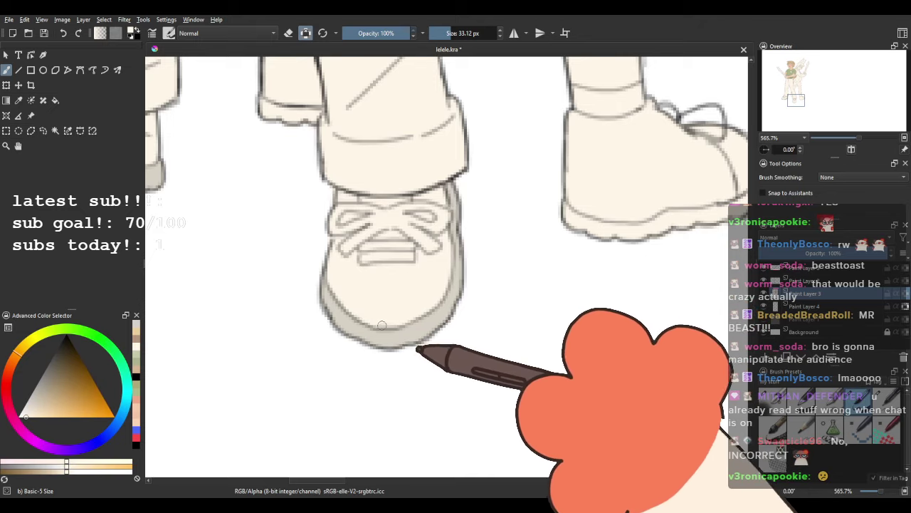
{"action": "left_click_drag", "start_coordinate": [241, 330], "coordinate": [410, 347]}
{"action": "left_click_drag", "start_coordinate": [272, 292], "coordinate": [354, 366]}
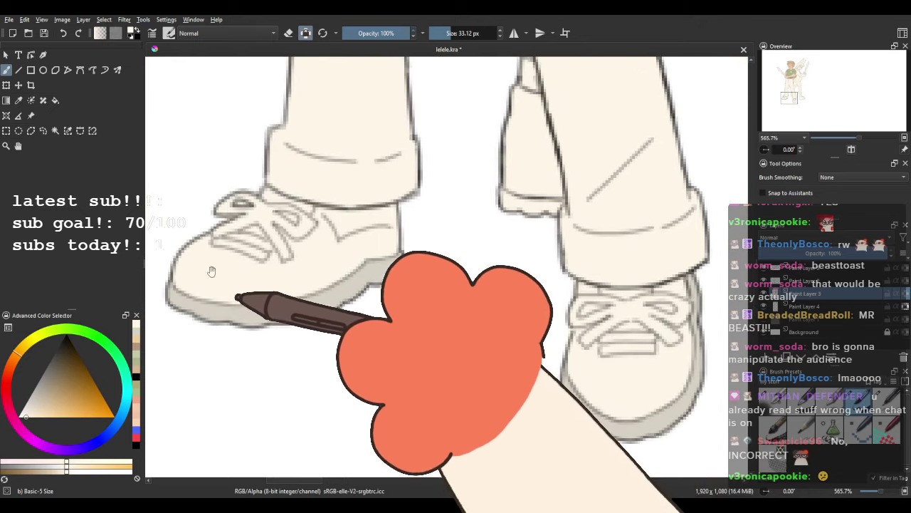
{"action": "left_click_drag", "start_coordinate": [211, 270], "coordinate": [223, 287]}
Choose a muted blue-grey and brush it over the short-haired fighter's trouser legs down to the turned-up cuffs.
{"action": "scroll", "coordinate": [347, 282], "scroll_direction": "down", "scroll_amount": 5}
{"action": "left_click_drag", "start_coordinate": [404, 253], "coordinate": [361, 302]}
{"action": "scroll", "coordinate": [317, 263], "scroll_direction": "up", "scroll_amount": 6}
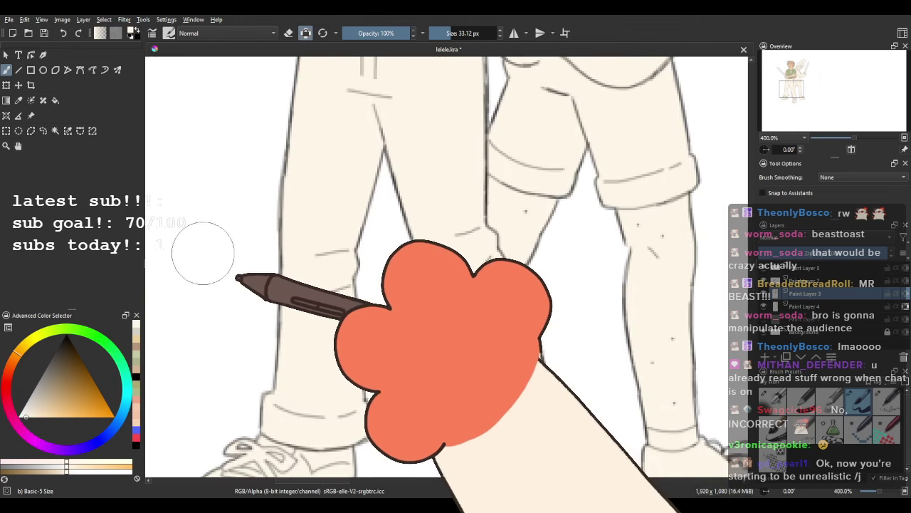
{"action": "left_click_drag", "start_coordinate": [120, 417], "coordinate": [126, 391]}
{"action": "left_click_drag", "start_coordinate": [49, 388], "coordinate": [44, 385]}
{"action": "mouse_move", "coordinate": [317, 171]}
{"action": "left_mouse_down"}
{"action": "mouse_move", "coordinate": [312, 297]}
{"action": "mouse_move", "coordinate": [354, 332]}
{"action": "left_mouse_up"}
{"action": "mouse_move", "coordinate": [323, 213]}
{"action": "left_mouse_down"}
{"action": "mouse_move", "coordinate": [251, 327]}
{"action": "mouse_move", "coordinate": [286, 377]}
{"action": "mouse_move", "coordinate": [276, 347]}
{"action": "left_mouse_up"}
{"action": "mouse_move", "coordinate": [363, 374]}
{"action": "left_mouse_down"}
{"action": "mouse_move", "coordinate": [291, 218]}
{"action": "mouse_move", "coordinate": [265, 374]}
{"action": "mouse_move", "coordinate": [280, 236]}
{"action": "mouse_move", "coordinate": [220, 133]}
{"action": "left_mouse_up"}
{"action": "mouse_move", "coordinate": [258, 166]}
{"action": "left_mouse_down"}
{"action": "mouse_move", "coordinate": [305, 175]}
{"action": "mouse_move", "coordinate": [323, 199]}
{"action": "mouse_move", "coordinate": [349, 259]}
{"action": "mouse_move", "coordinate": [337, 337]}
{"action": "left_mouse_up"}
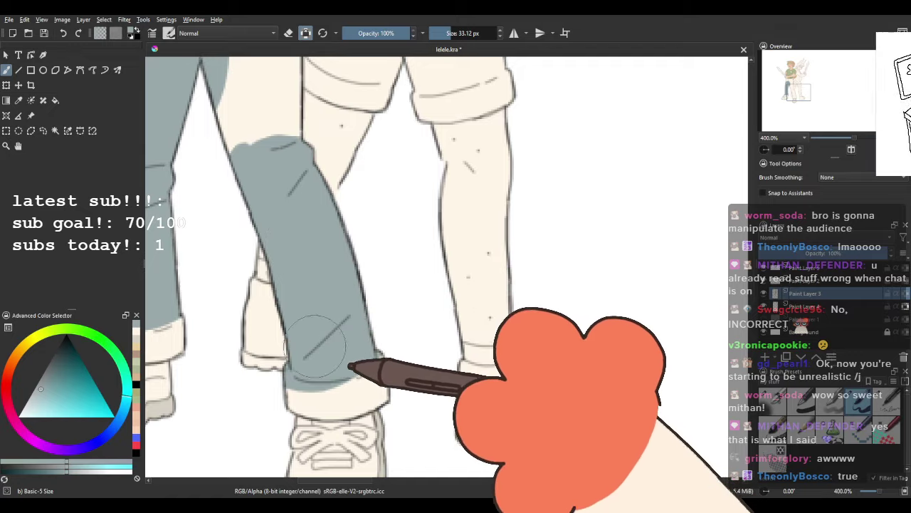
Brush blue-grey over the upper trousers and fill the remaining waist area and belt loops with it.
{"action": "left_click_drag", "start_coordinate": [226, 214], "coordinate": [282, 378]}
{"action": "mouse_move", "coordinate": [326, 228]}
{"action": "left_mouse_down"}
{"action": "mouse_move", "coordinate": [349, 321]}
{"action": "mouse_move", "coordinate": [288, 267]}
{"action": "left_mouse_up"}
{"action": "left_click_drag", "start_coordinate": [235, 197], "coordinate": [268, 354]}
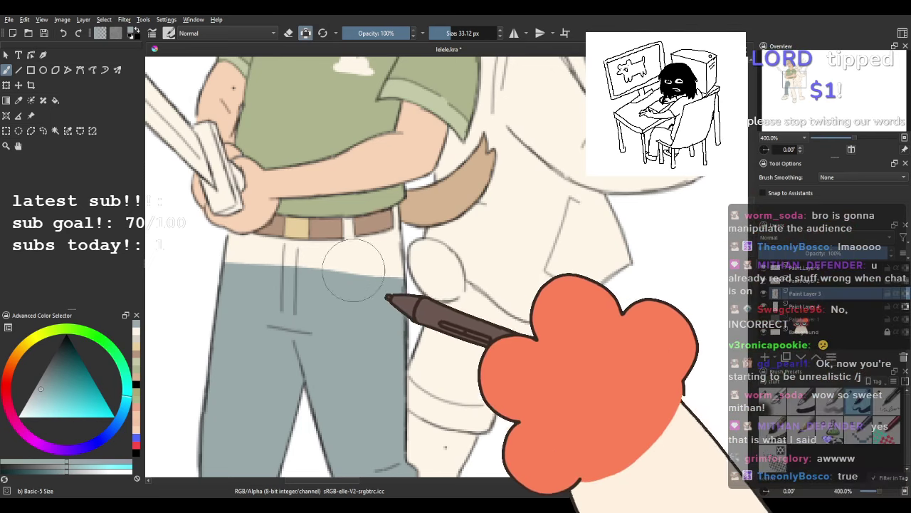
{"action": "left_click", "coordinate": [56, 100]}
{"action": "left_click", "coordinate": [374, 284]}
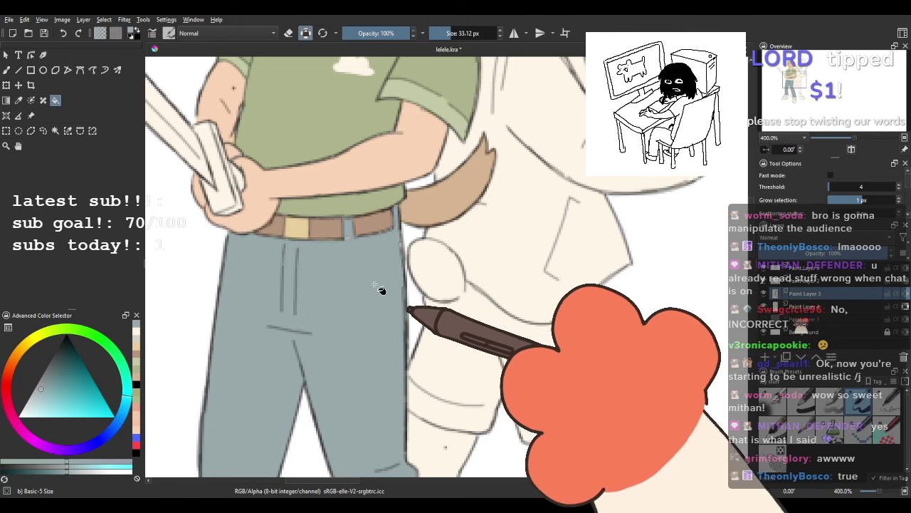
{"action": "left_click", "coordinate": [6, 70]}
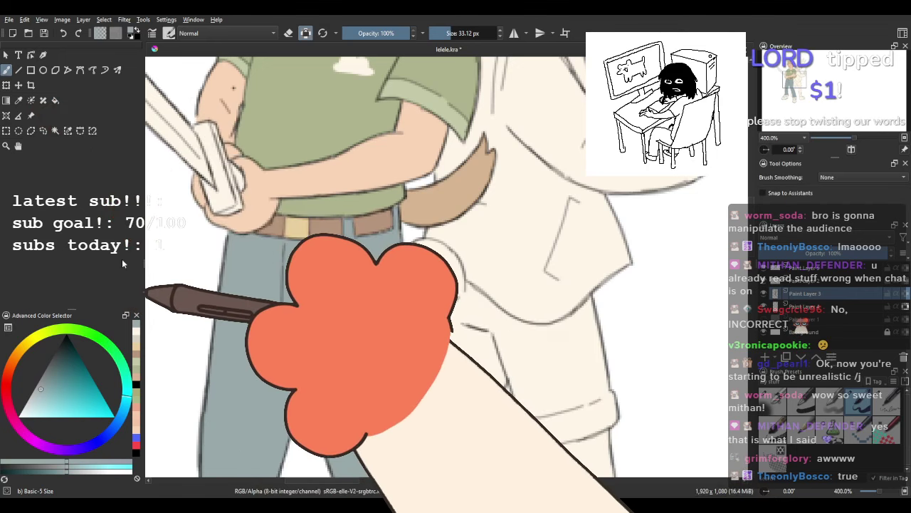
Touch up the short-haired fighter's belt and shirt hem with the brown and green sampled from them.
{"action": "scroll", "coordinate": [299, 260], "scroll_direction": "up", "scroll_amount": 1}
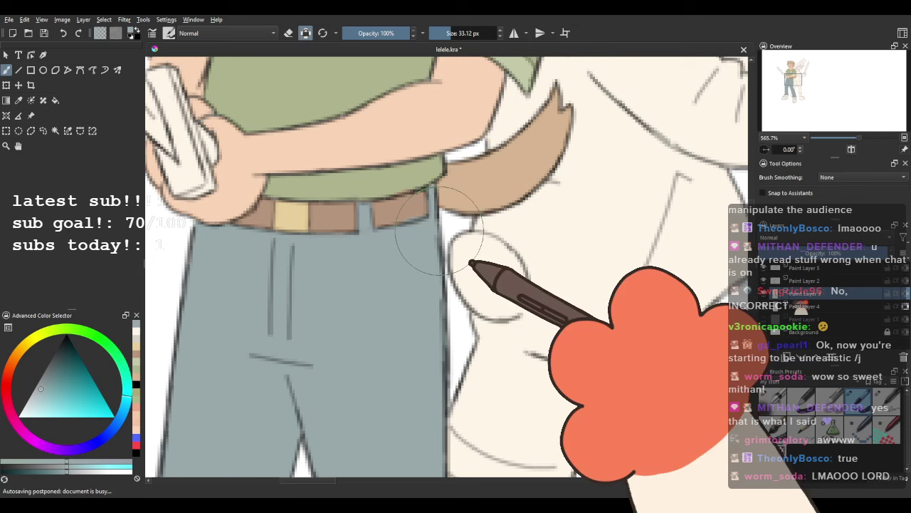
{"action": "left_click", "coordinate": [322, 225], "text": "ctrl"}
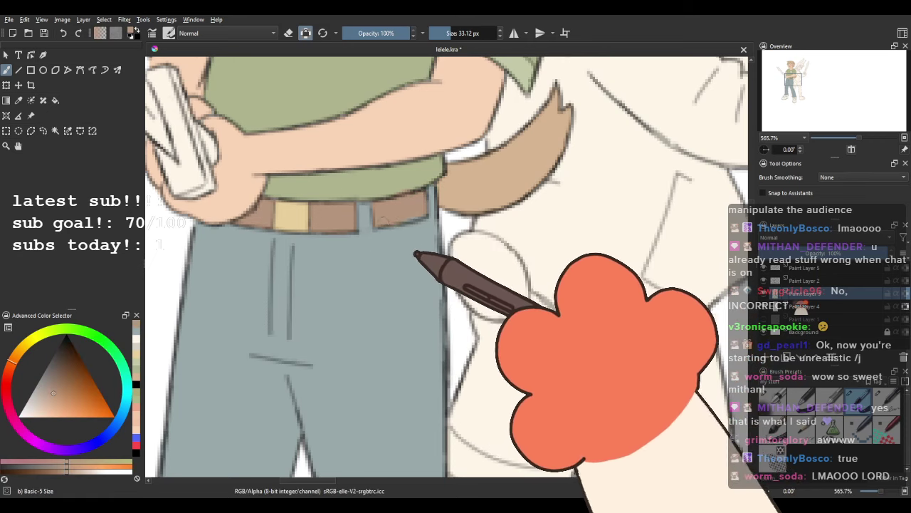
{"action": "left_click", "coordinate": [416, 184], "text": "ctrl"}
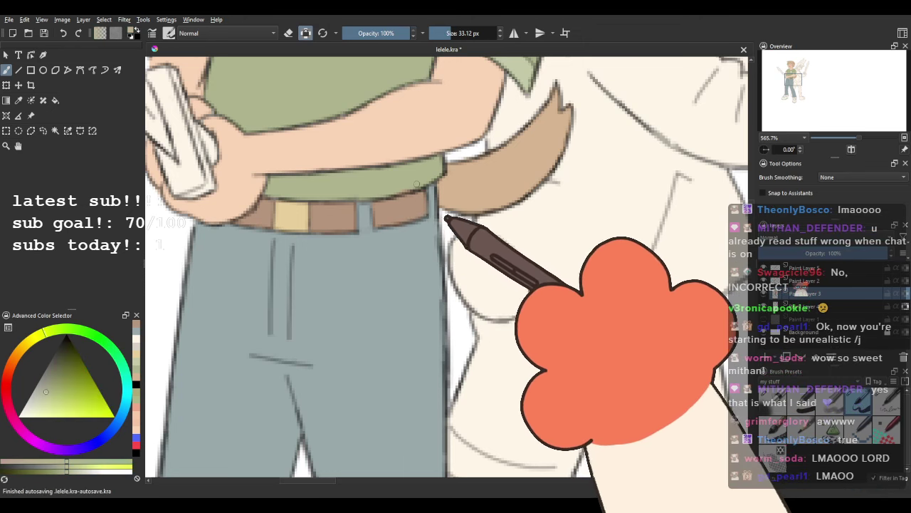
{"action": "scroll", "coordinate": [297, 243], "scroll_direction": "down", "scroll_amount": 4}
{"action": "left_click_drag", "start_coordinate": [328, 278], "coordinate": [324, 250]}
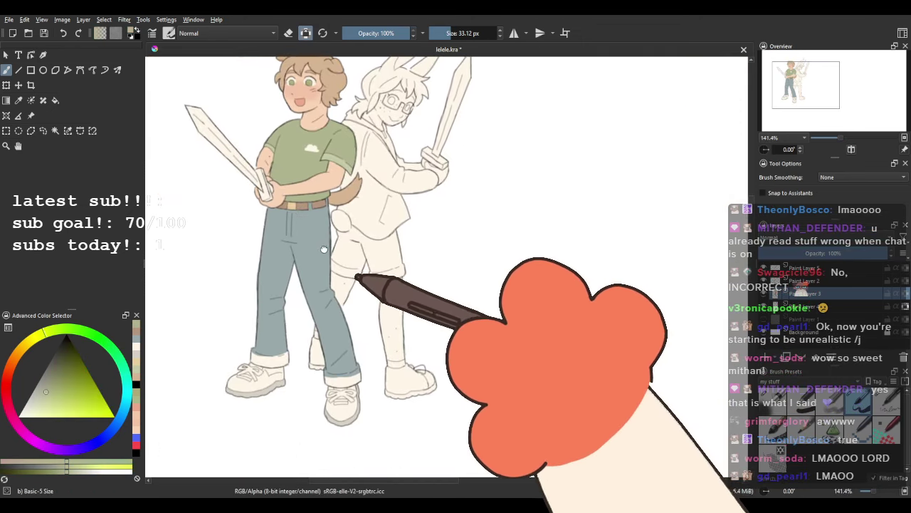
Sample the trouser blue-grey, lighten it and paint both turned-up cuffs of the short-haired fighter's trousers with the lighter shade.
{"action": "key", "text": "plus"}
{"action": "key", "text": "plus"}
{"action": "key", "text": "plus"}
{"action": "key", "text": "plus"}
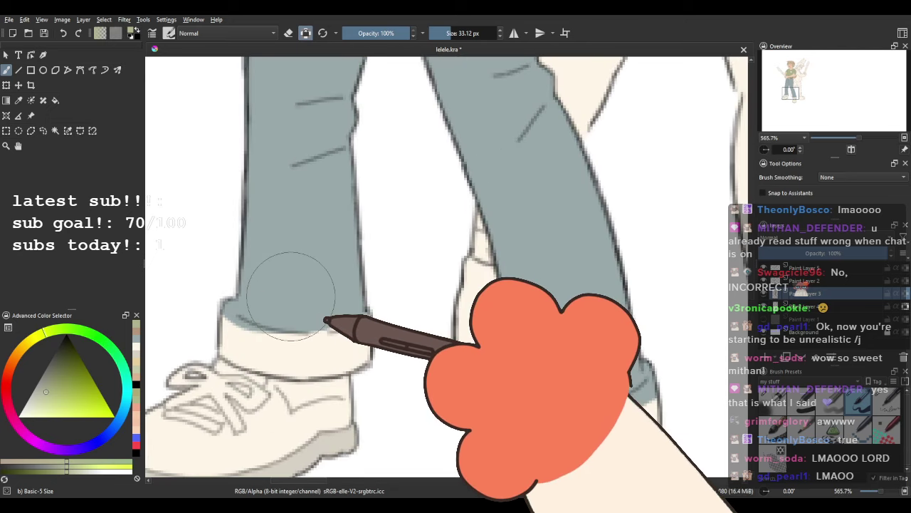
{"action": "left_click", "coordinate": [288, 290], "text": "ctrl"}
{"action": "left_click_drag", "start_coordinate": [380, 317], "coordinate": [346, 265]}
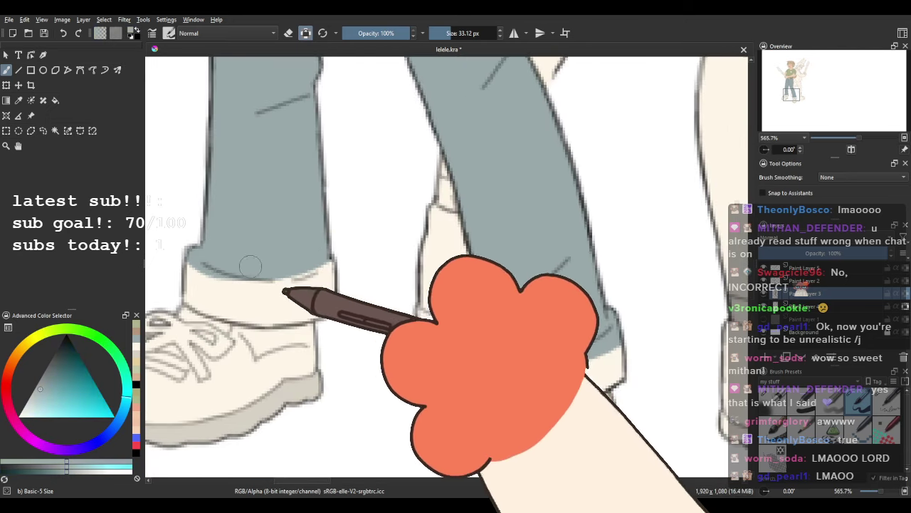
{"action": "left_click_drag", "start_coordinate": [469, 357], "coordinate": [425, 302]}
{"action": "left_click_drag", "start_coordinate": [257, 249], "coordinate": [397, 305]}
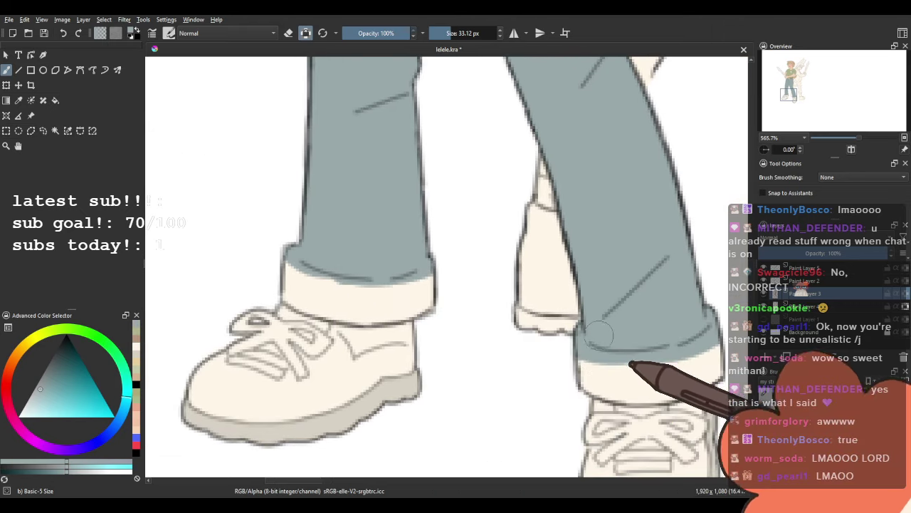
{"action": "left_click_drag", "start_coordinate": [467, 275], "coordinate": [417, 274]}
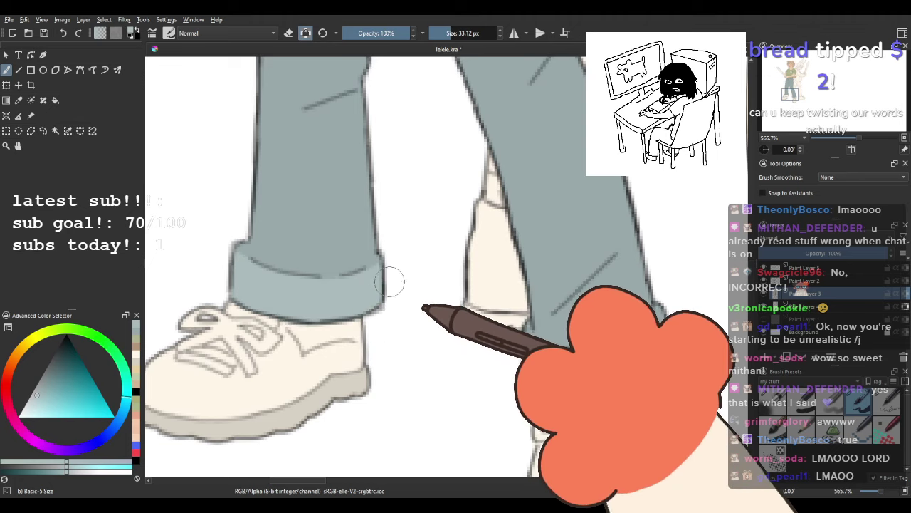
{"action": "left_click_drag", "start_coordinate": [543, 346], "coordinate": [288, 252]}
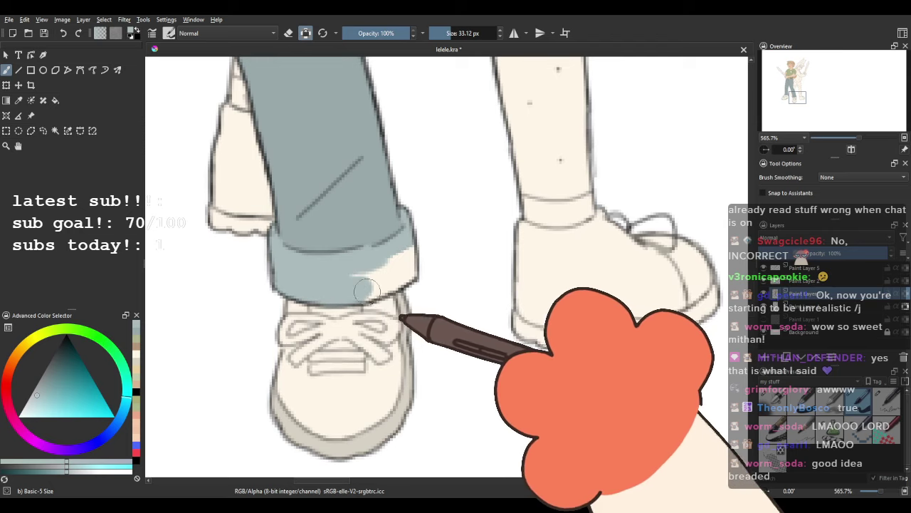
{"action": "mouse_move", "coordinate": [365, 290]}
{"action": "left_mouse_down"}
{"action": "mouse_move", "coordinate": [421, 258]}
{"action": "mouse_move", "coordinate": [365, 291]}
{"action": "left_mouse_up"}
Sample the belt's brown and fill the front face of the short-haired fighter's sword guard with it.
{"action": "scroll", "coordinate": [418, 257], "scroll_direction": "down", "scroll_amount": 5}
{"action": "left_click_drag", "start_coordinate": [362, 194], "coordinate": [342, 244]}
{"action": "scroll", "coordinate": [267, 215], "scroll_direction": "up", "scroll_amount": 1}
{"action": "key", "text": "plus"}
{"action": "key", "text": "plus"}
{"action": "key", "text": "plus"}
{"action": "key", "text": "plus"}
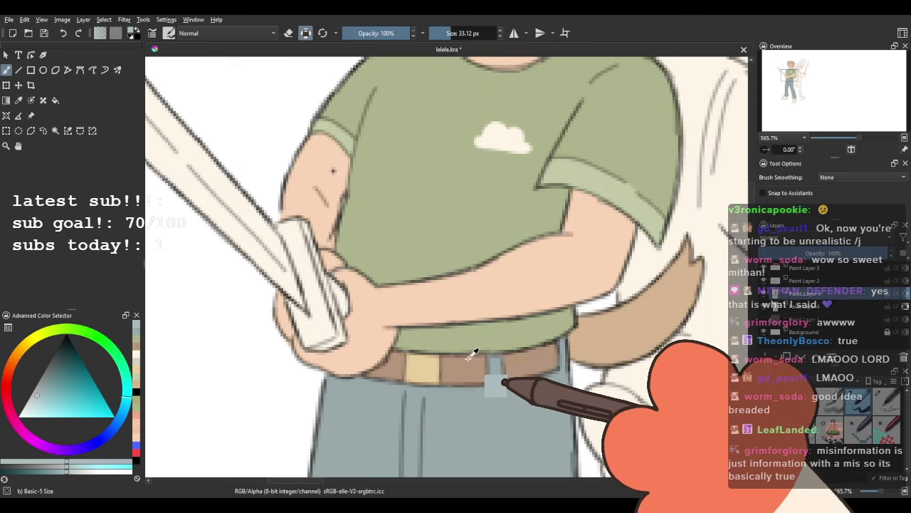
{"action": "left_click", "coordinate": [481, 345], "text": "ctrl"}
{"action": "key", "text": "f"}
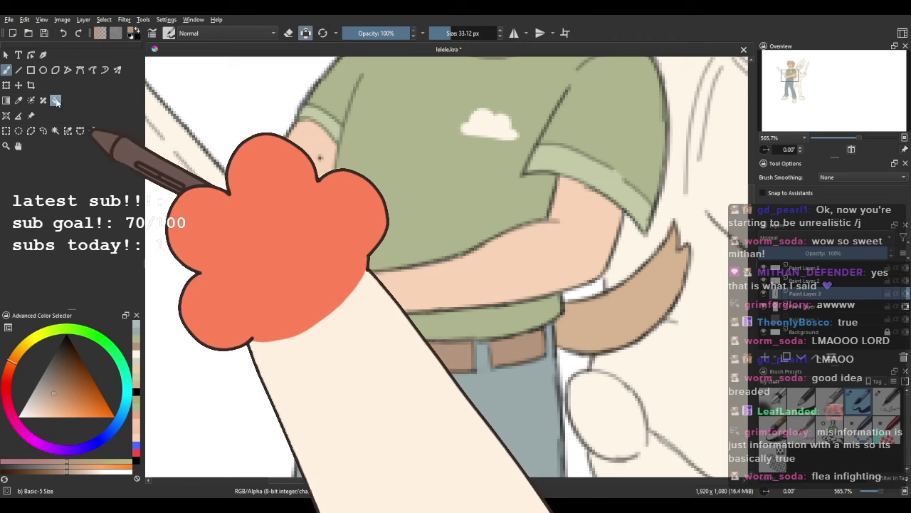
{"action": "scroll", "coordinate": [327, 301], "scroll_direction": "down", "scroll_amount": 2}
{"action": "scroll", "coordinate": [324, 299], "scroll_direction": "up", "scroll_amount": 3}
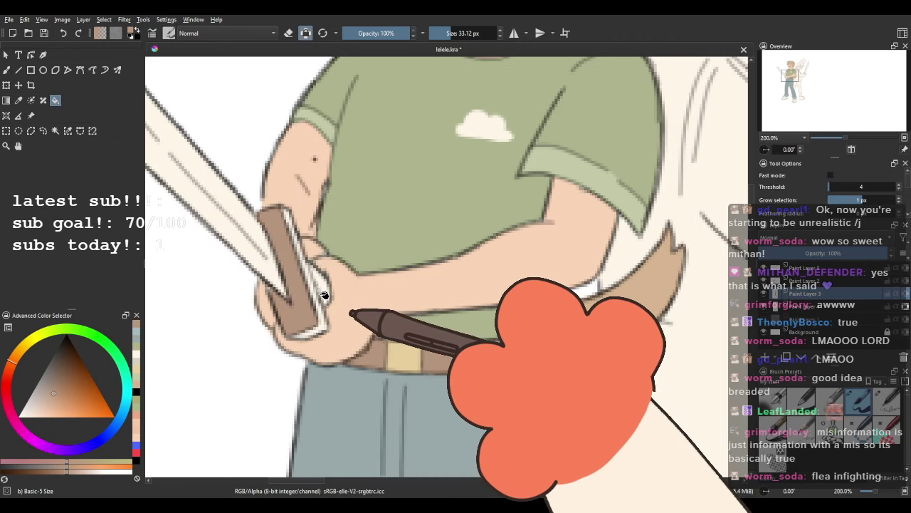
Brush a slightly darker reddish brown over the side faces of the sword guard and the handle end.
{"action": "key", "text": "b"}
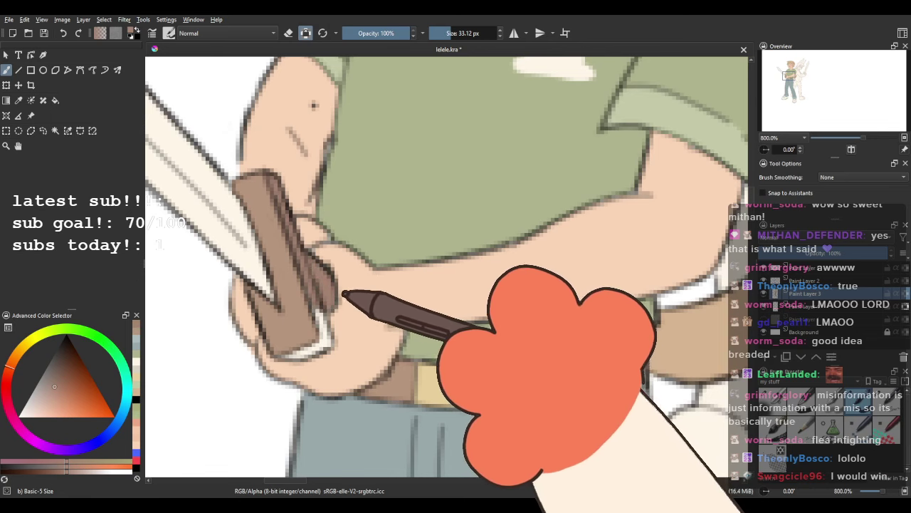
{"action": "left_click_drag", "start_coordinate": [309, 350], "coordinate": [302, 309]}
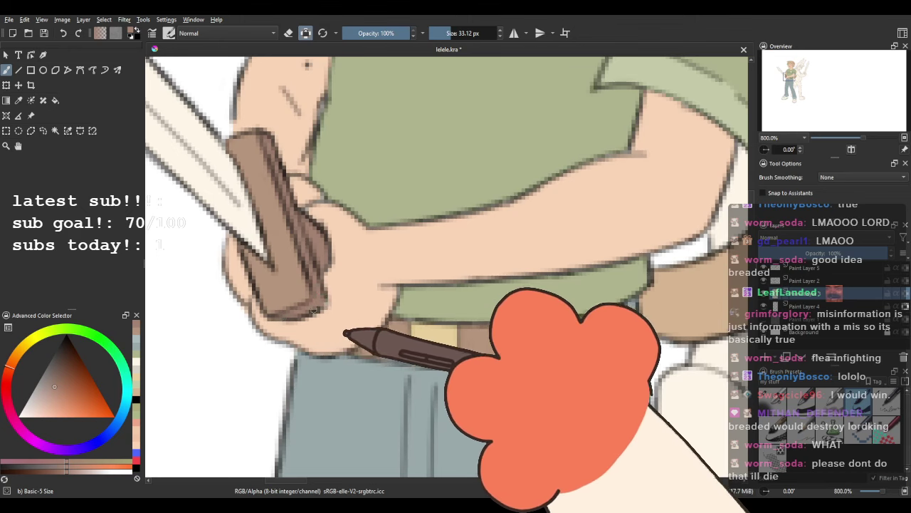
{"action": "scroll", "coordinate": [300, 290], "scroll_direction": "down", "scroll_amount": 4}
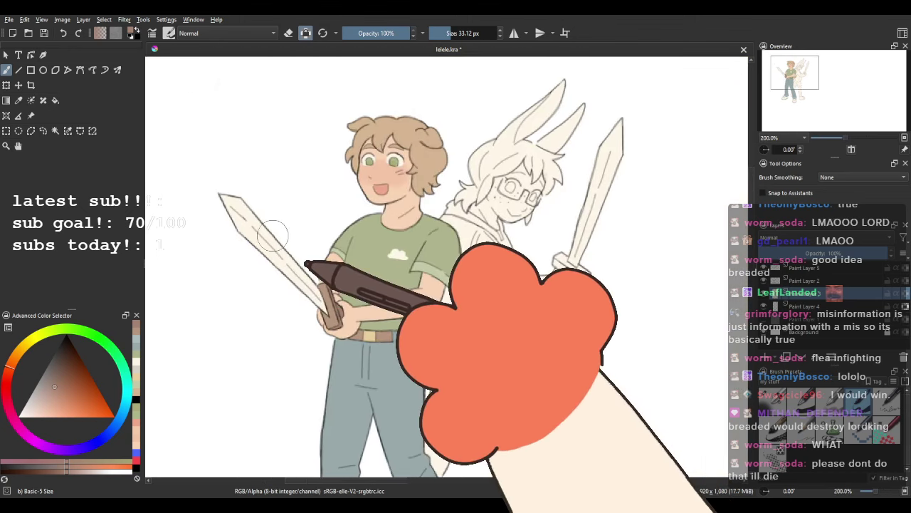
Choose a light warm grey and brush it over the short-haired fighter's sword blade down to the guard.
{"action": "scroll", "coordinate": [271, 232], "scroll_direction": "up", "scroll_amount": 2}
{"action": "left_click", "coordinate": [250, 255], "text": "ctrl"}
{"action": "left_click", "coordinate": [32, 407]}
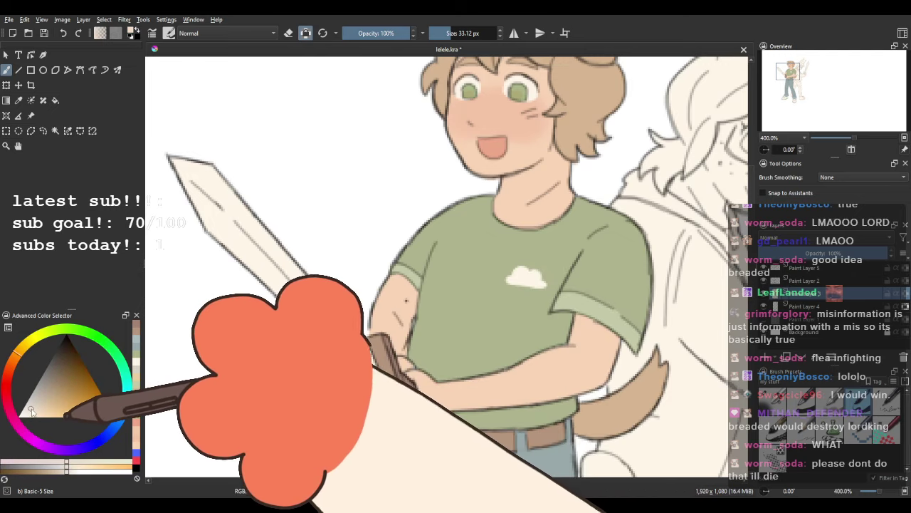
{"action": "mouse_move", "coordinate": [184, 167]}
{"action": "left_mouse_down"}
{"action": "mouse_move", "coordinate": [220, 255]}
{"action": "mouse_move", "coordinate": [305, 318]}
{"action": "left_mouse_up"}
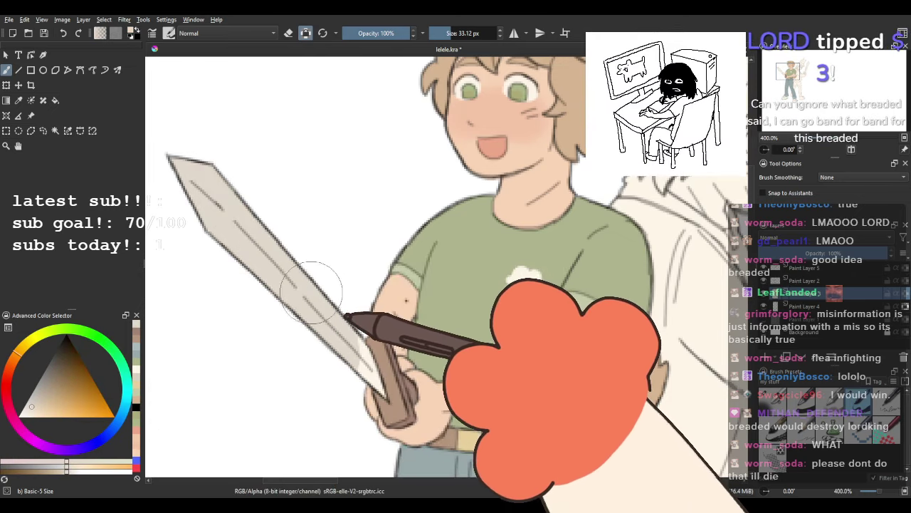
{"action": "scroll", "coordinate": [310, 281], "scroll_direction": "up", "scroll_amount": 3}
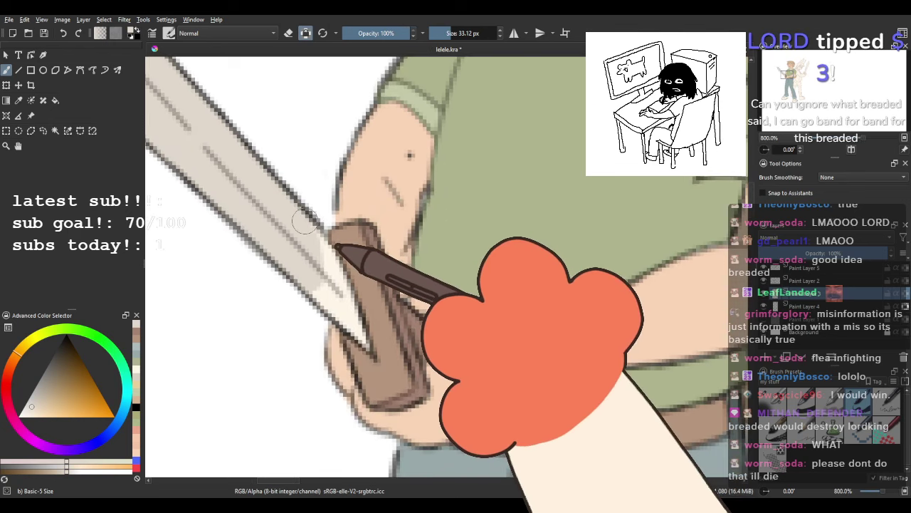
Paint diagonal off-white highlight bands across the grey sword blade.
{"action": "scroll", "coordinate": [306, 278], "scroll_direction": "down", "scroll_amount": 5}
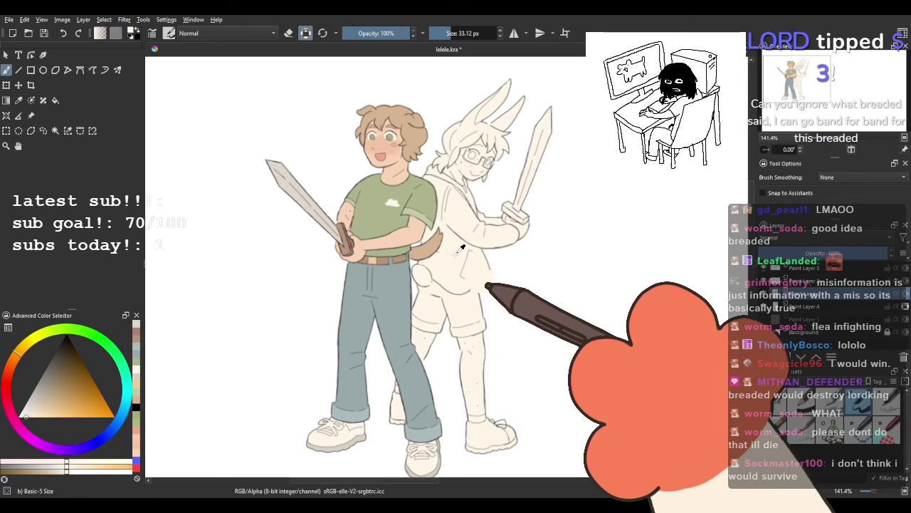
{"action": "scroll", "coordinate": [299, 149], "scroll_direction": "up", "scroll_amount": 2}
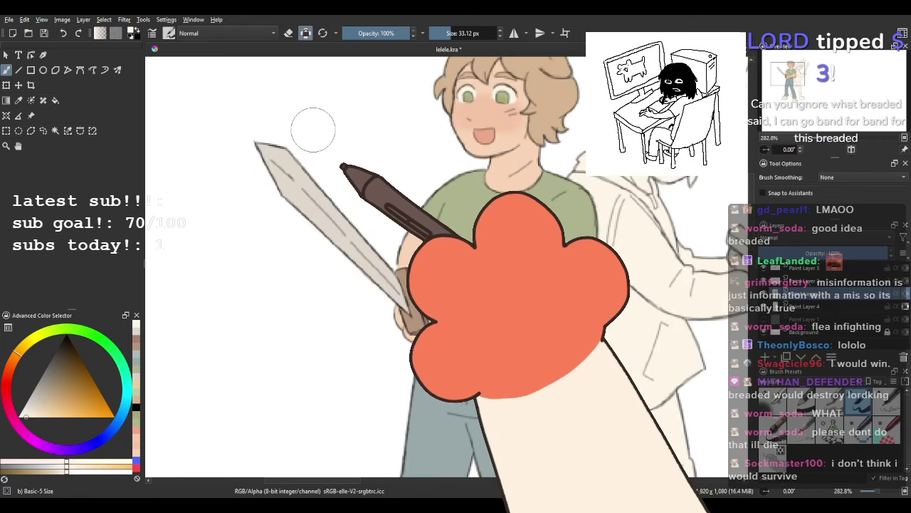
{"action": "scroll", "coordinate": [338, 193], "scroll_direction": "down", "scroll_amount": 3}
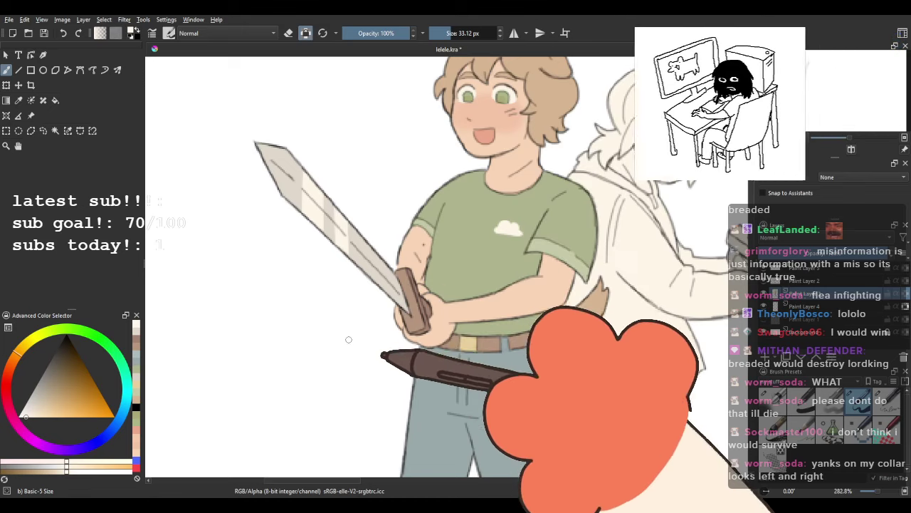
{"action": "scroll", "coordinate": [427, 252], "scroll_direction": "down", "scroll_amount": 1}
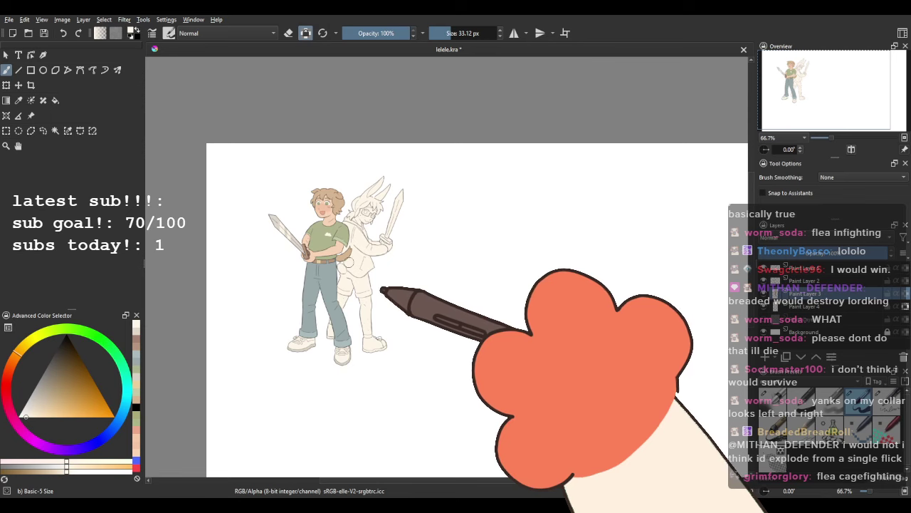
Sample the skin colour, lighten it to a paler peach and fill the rabbit-eared fighter's face on Paint Layer 4.
{"action": "scroll", "coordinate": [345, 260], "scroll_direction": "up", "scroll_amount": 1}
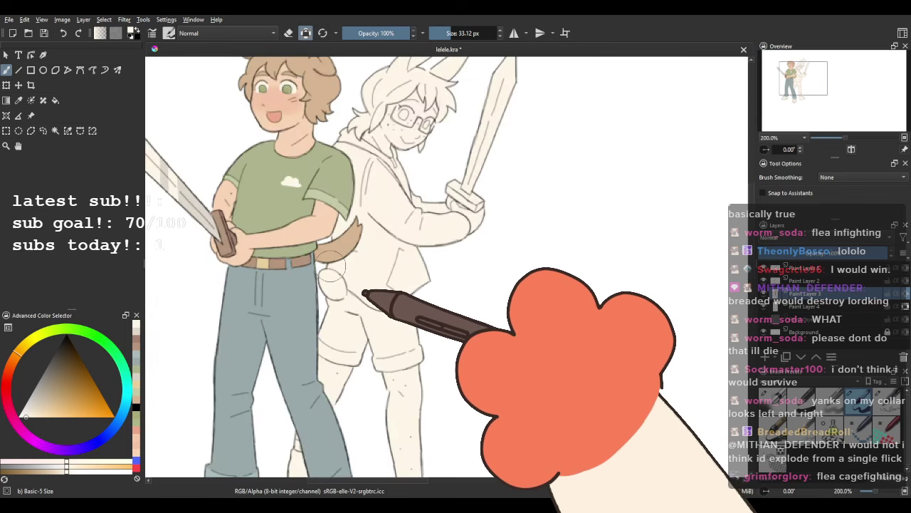
{"action": "scroll", "coordinate": [328, 228], "scroll_direction": "down", "scroll_amount": 1}
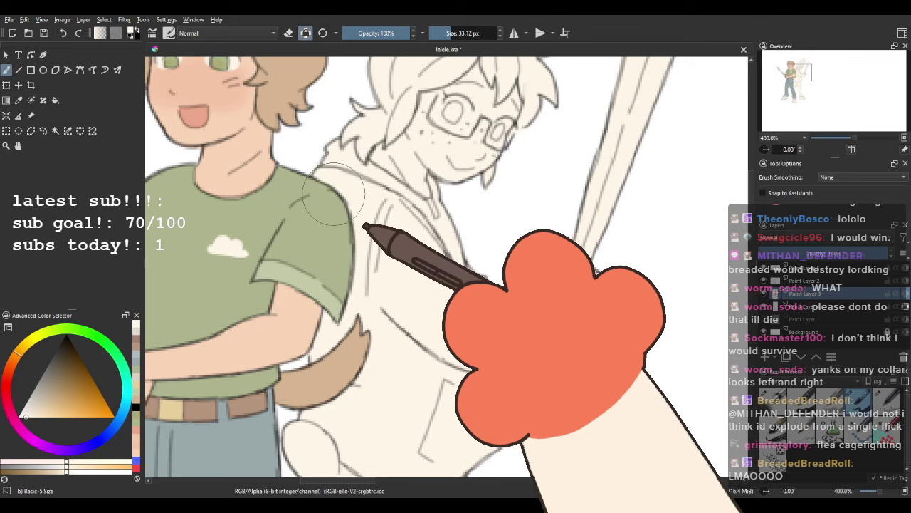
{"action": "left_click", "coordinate": [274, 346], "text": "ctrl"}
{"action": "left_click_drag", "start_coordinate": [272, 349], "coordinate": [186, 404]}
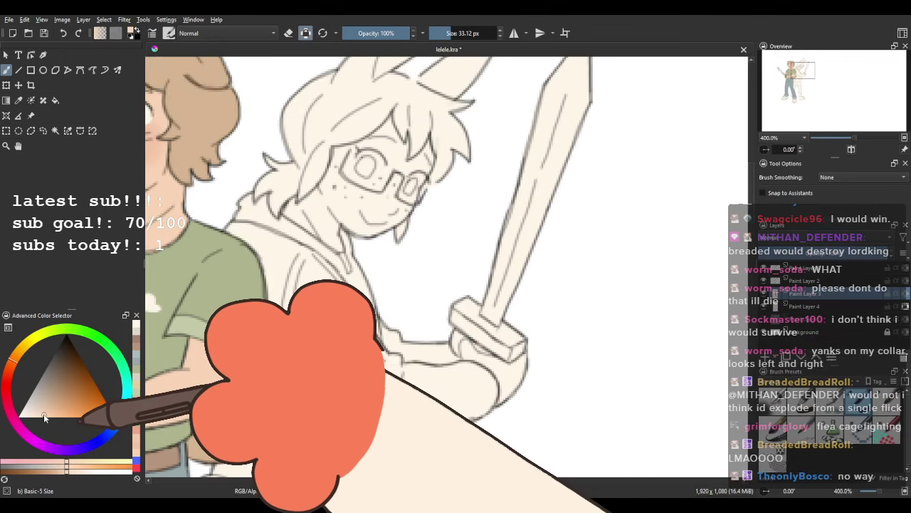
{"action": "left_click", "coordinate": [55, 101]}
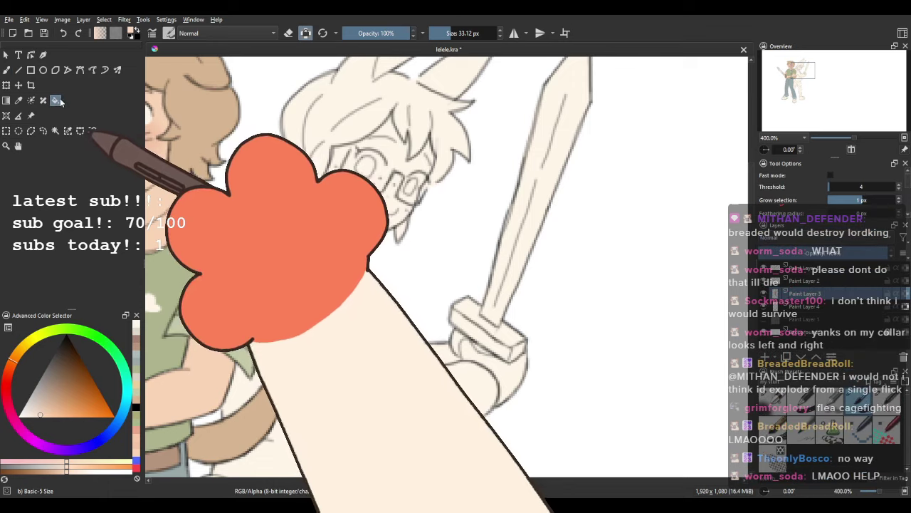
{"action": "mouse_move", "coordinate": [319, 264]}
{"action": "left_mouse_down"}
{"action": "mouse_move", "coordinate": [384, 324]}
{"action": "mouse_move", "coordinate": [363, 291]}
{"action": "mouse_move", "coordinate": [438, 288]}
{"action": "mouse_move", "coordinate": [460, 277]}
{"action": "mouse_move", "coordinate": [397, 294]}
{"action": "left_mouse_up"}
{"action": "left_click", "coordinate": [840, 305]}
{"action": "left_click", "coordinate": [392, 242]}
{"action": "key", "text": "ctrl+z"}
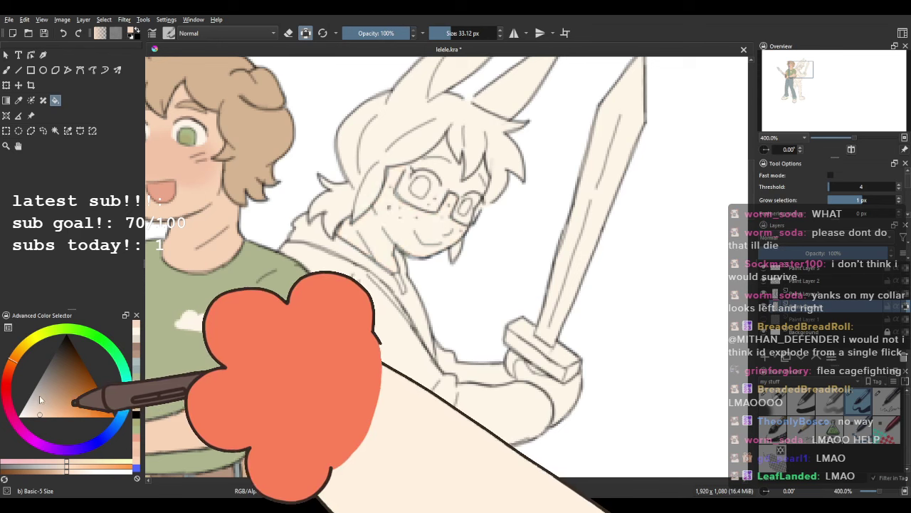
{"action": "left_click", "coordinate": [456, 214]}
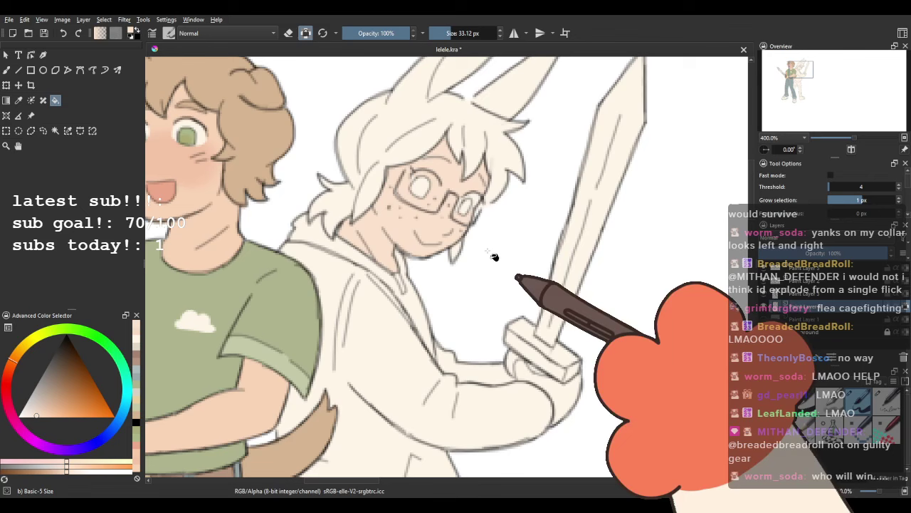
Fill the rabbit-eared fighter's sword hand and bare legs with the pale peach skin colour.
{"action": "left_click_drag", "start_coordinate": [496, 285], "coordinate": [448, 220]}
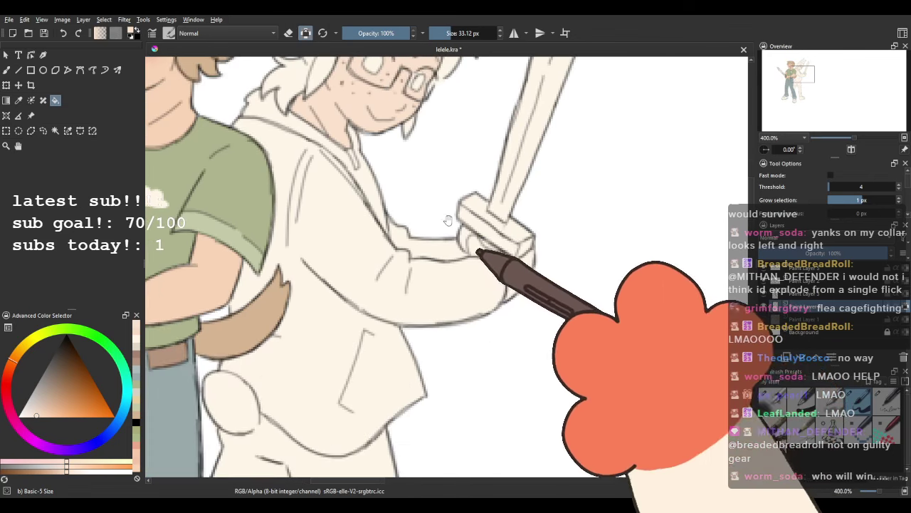
{"action": "left_click", "coordinate": [482, 254]}
{"action": "left_click_drag", "start_coordinate": [433, 293], "coordinate": [454, 270]}
{"action": "scroll", "coordinate": [445, 260], "scroll_direction": "down", "scroll_amount": 4}
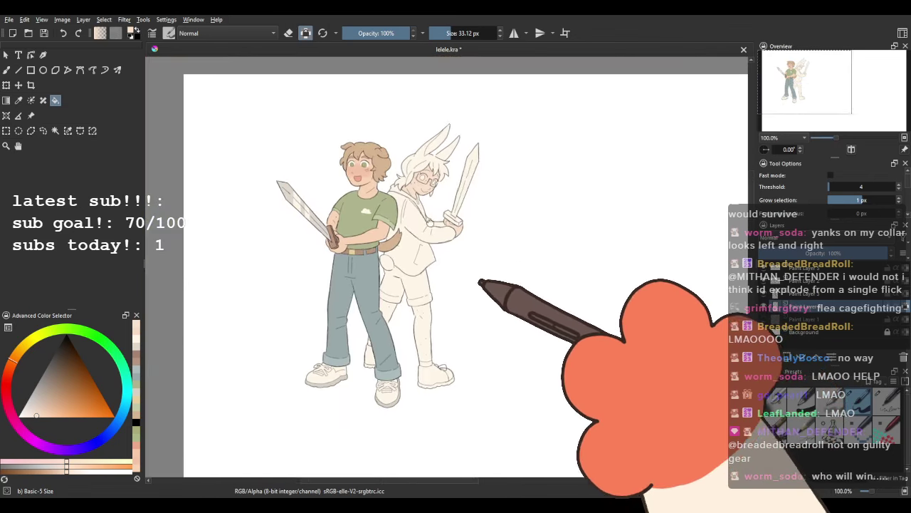
{"action": "scroll", "coordinate": [390, 356], "scroll_direction": "up", "scroll_amount": 4}
{"action": "left_click", "coordinate": [382, 286]}
{"action": "scroll", "coordinate": [268, 237], "scroll_direction": "up", "scroll_amount": 5}
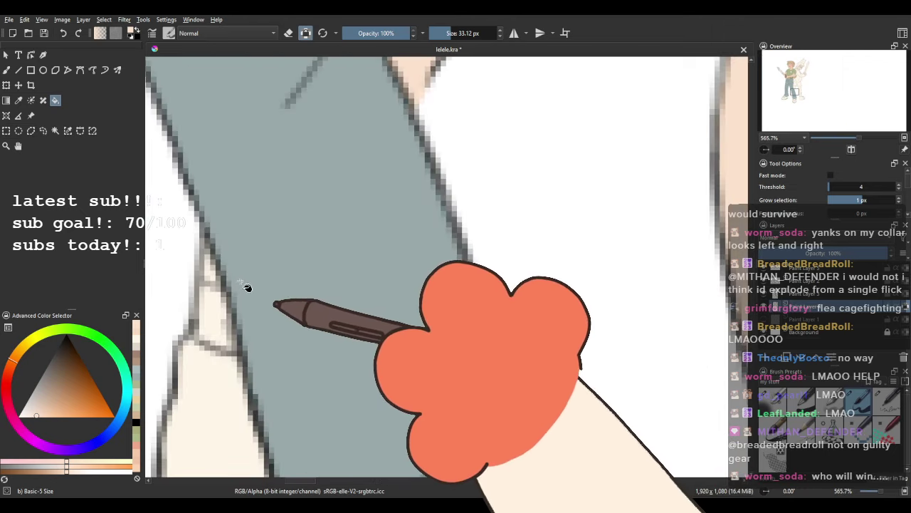
Brush pale peach into the remaining unfilled spots along the outlines of the rabbit-eared fighter's bare legs.
{"action": "key", "text": "b"}
{"action": "scroll", "coordinate": [349, 258], "scroll_direction": "down", "scroll_amount": 1}
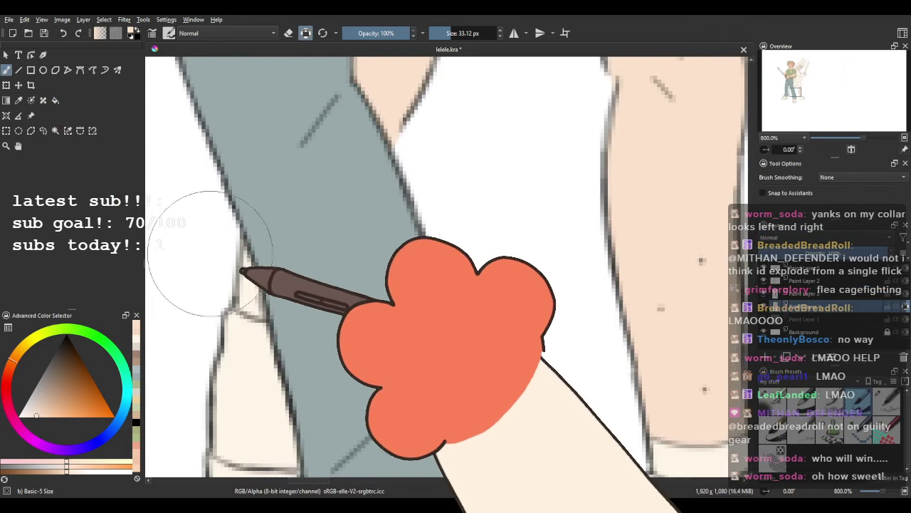
{"action": "left_click_drag", "start_coordinate": [367, 179], "coordinate": [293, 367]}
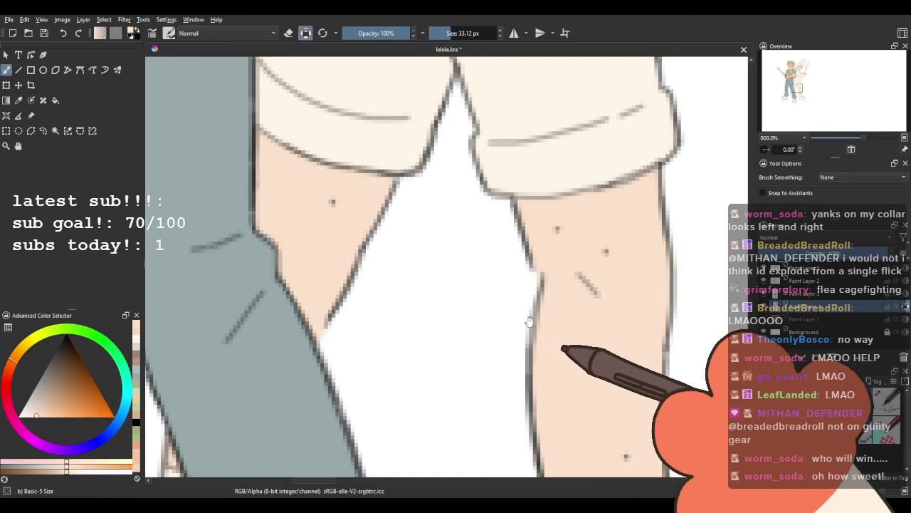
{"action": "left_click_drag", "start_coordinate": [529, 319], "coordinate": [311, 175]}
{"action": "left_click_drag", "start_coordinate": [350, 238], "coordinate": [557, 389]}
{"action": "left_click_drag", "start_coordinate": [498, 311], "coordinate": [305, 79]}
{"action": "left_click_drag", "start_coordinate": [422, 107], "coordinate": [394, 315]}
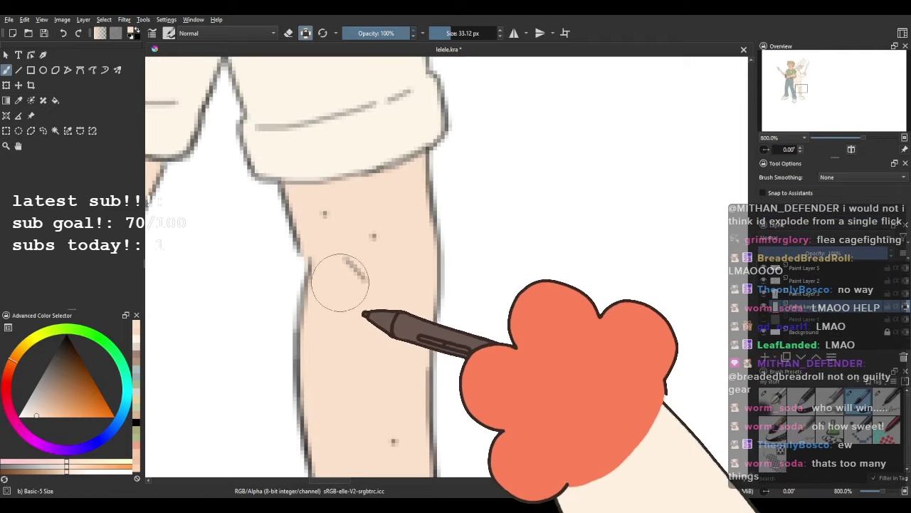
{"action": "left_click_drag", "start_coordinate": [366, 156], "coordinate": [411, 400]}
{"action": "left_click_drag", "start_coordinate": [388, 203], "coordinate": [377, 421]}
Touch up the peach skin on the rabbit-eared fighter's sword hand and clean up its edge beside the glasses on the face.
{"action": "mouse_move", "coordinate": [492, 86]}
{"action": "left_mouse_down"}
{"action": "mouse_move", "coordinate": [450, 303]}
{"action": "mouse_move", "coordinate": [334, 378]}
{"action": "left_mouse_up"}
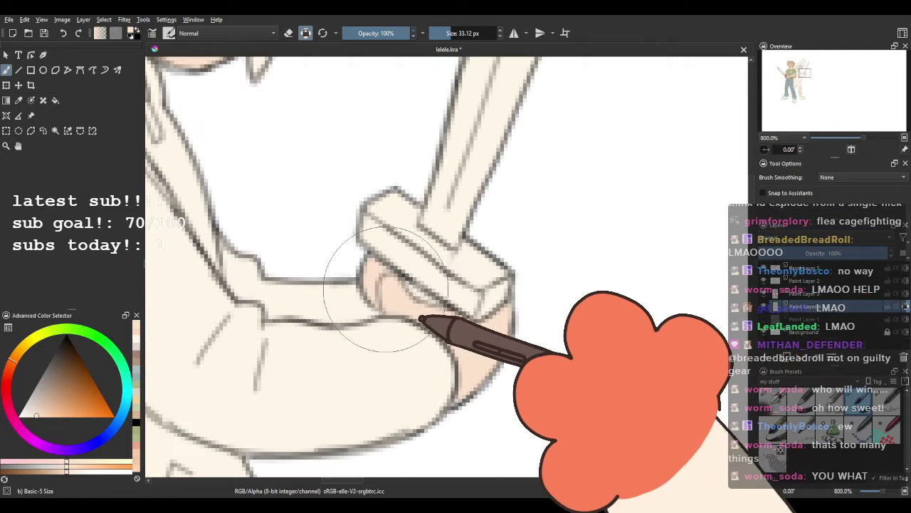
{"action": "left_click_drag", "start_coordinate": [389, 305], "coordinate": [384, 290]}
{"action": "left_click_drag", "start_coordinate": [318, 220], "coordinate": [454, 389]}
{"action": "left_click_drag", "start_coordinate": [296, 127], "coordinate": [337, 259]}
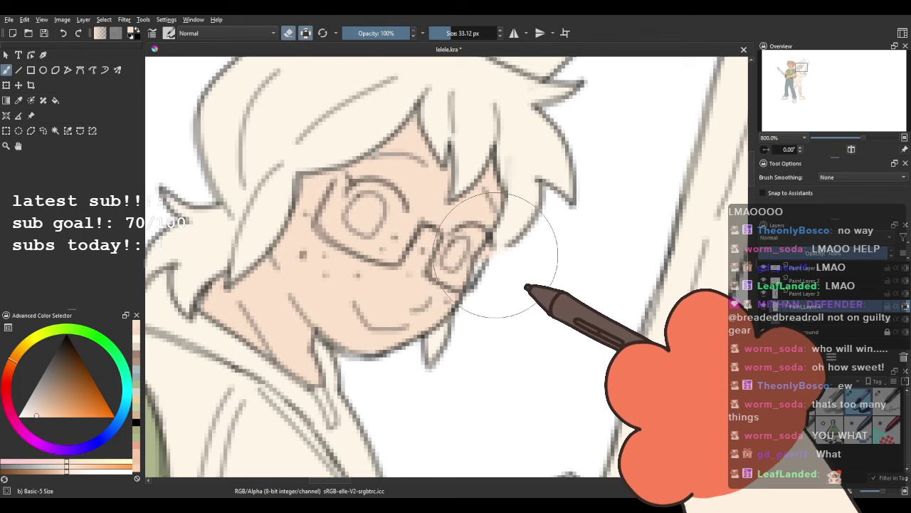
{"action": "key", "text": "e"}
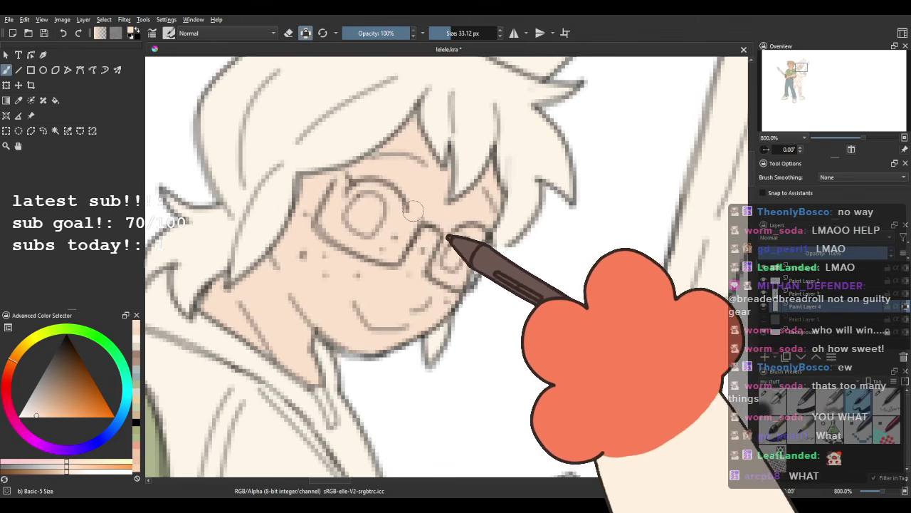
{"action": "left_click_drag", "start_coordinate": [318, 255], "coordinate": [318, 290]}
{"action": "scroll", "coordinate": [317, 278], "scroll_direction": "down", "scroll_amount": 3}
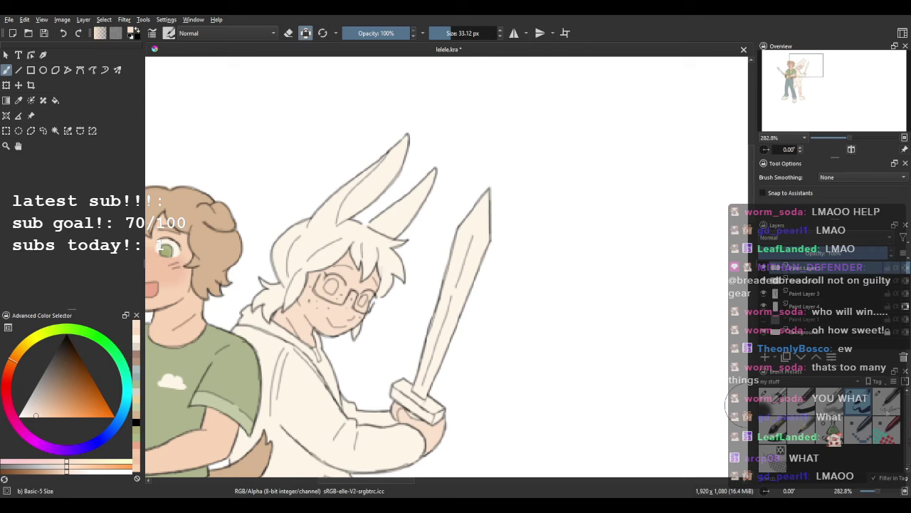
Draw a small rounded tuft between the rabbit ears on Paint Layer 5 with the 3 px Ink-1 Precision brush, erasing overlapping lines.
{"action": "left_click", "coordinate": [887, 399]}
{"action": "scroll", "coordinate": [320, 235], "scroll_direction": "up", "scroll_amount": 4}
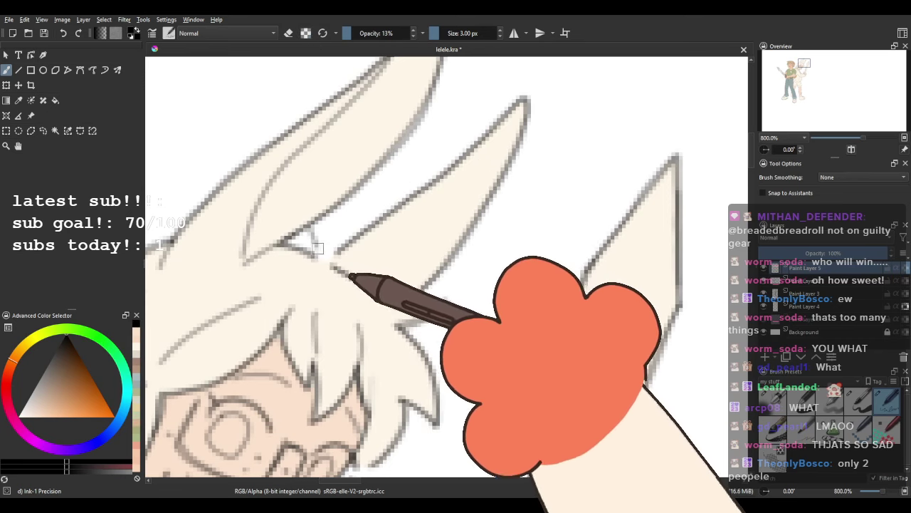
{"action": "scroll", "coordinate": [326, 244], "scroll_direction": "down", "scroll_amount": 6}
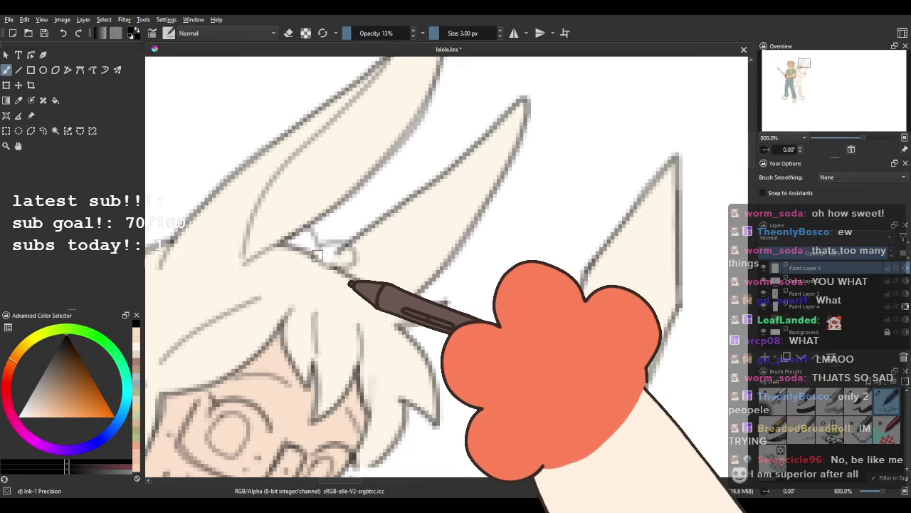
{"action": "scroll", "coordinate": [390, 169], "scroll_direction": "up", "scroll_amount": 8}
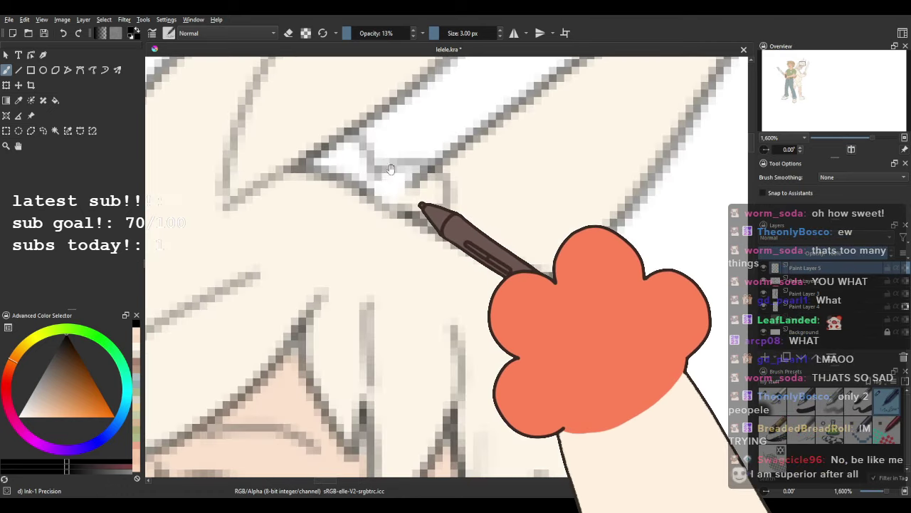
{"action": "left_click_drag", "start_coordinate": [391, 170], "coordinate": [354, 227]}
{"action": "key", "text": "e"}
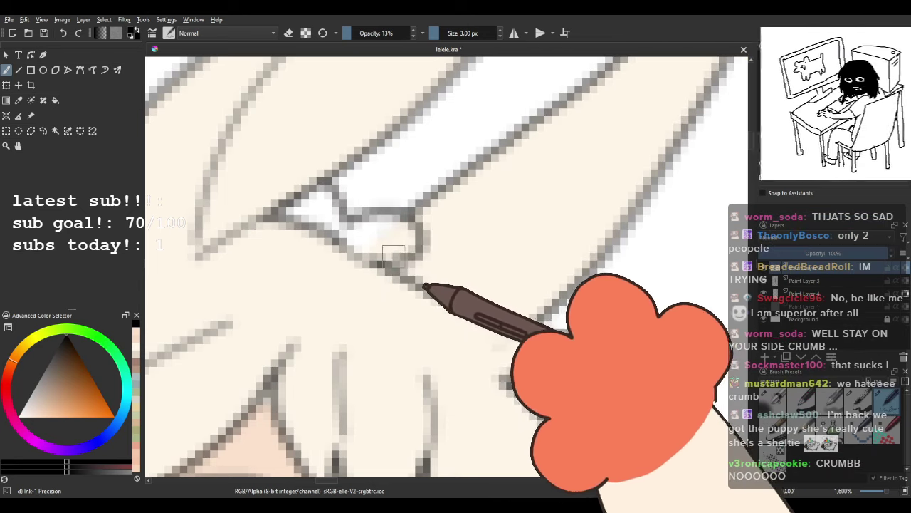
{"action": "scroll", "coordinate": [398, 231], "scroll_direction": "down", "scroll_amount": 8}
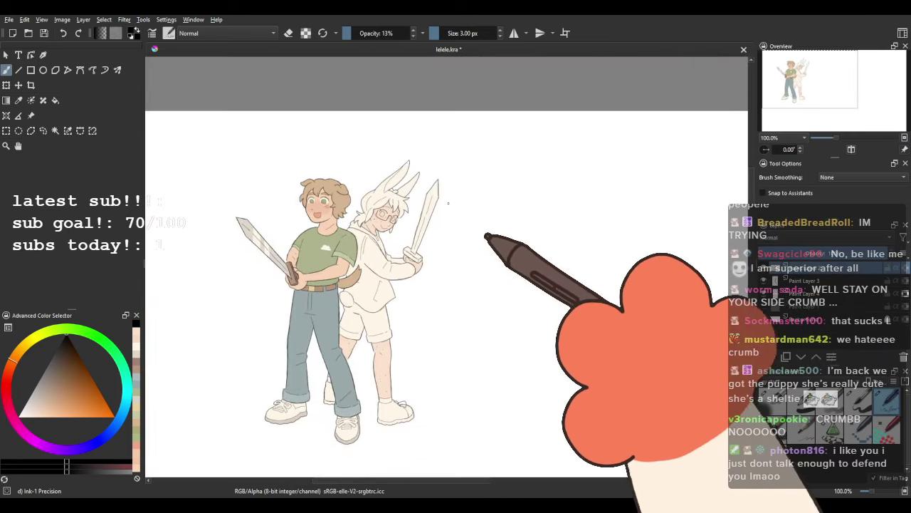
On Paint Layer 4, sample the face's skin colour, warm it slightly and airbrush a soft blush across the rabbit-eared fighter's cheeks and nose.
{"action": "scroll", "coordinate": [434, 231], "scroll_direction": "up", "scroll_amount": 2}
{"action": "left_click", "coordinate": [859, 409]}
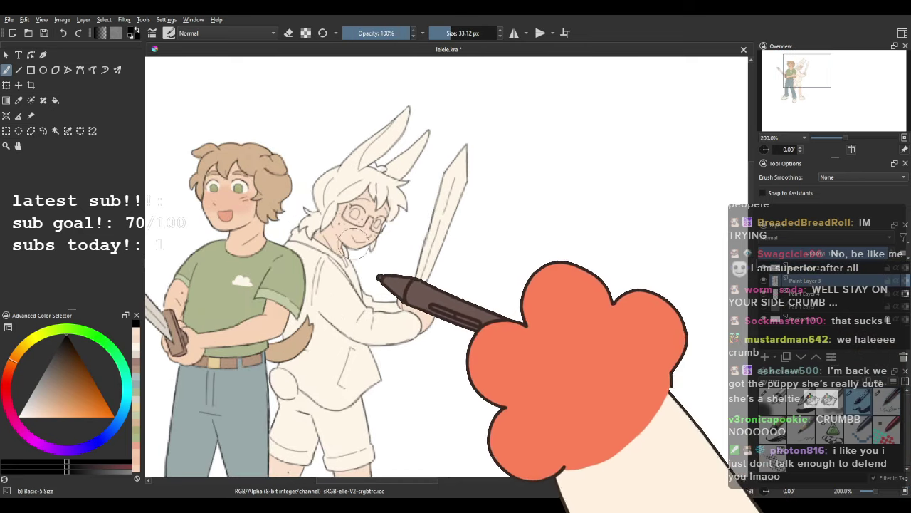
{"action": "left_click", "coordinate": [833, 293]}
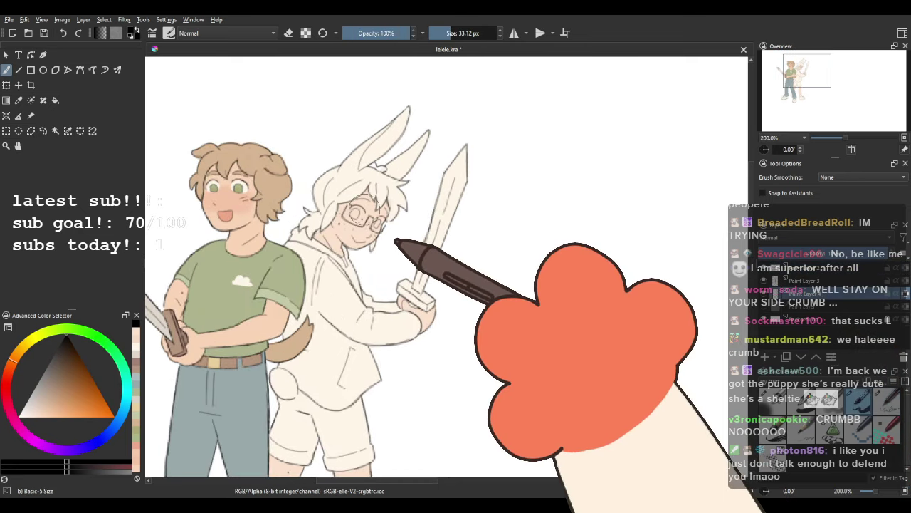
{"action": "scroll", "coordinate": [365, 208], "scroll_direction": "up", "scroll_amount": 1}
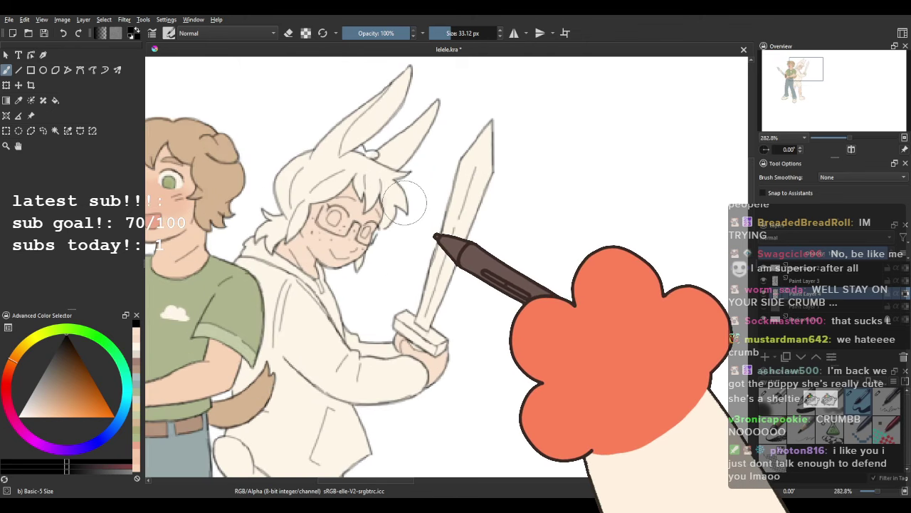
{"action": "scroll", "coordinate": [399, 205], "scroll_direction": "down", "scroll_amount": 3}
{"action": "scroll", "coordinate": [385, 206], "scroll_direction": "up", "scroll_amount": 4}
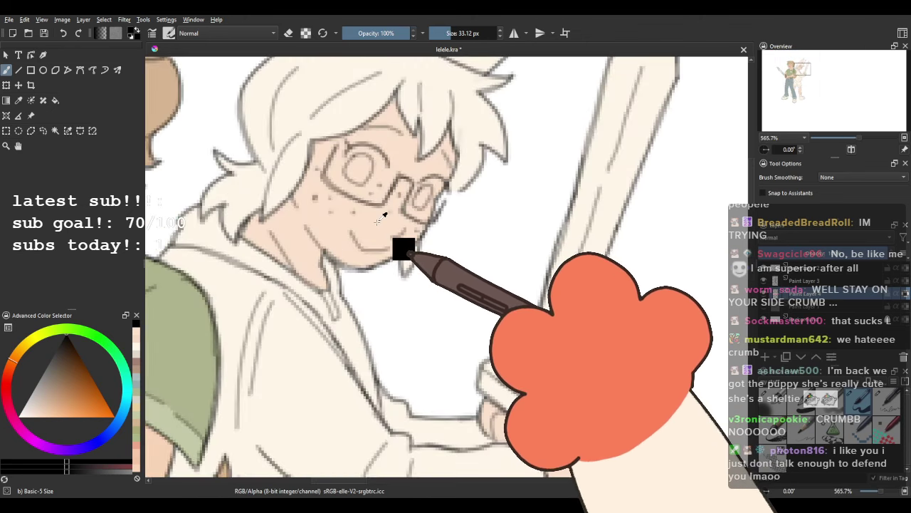
{"action": "left_click", "coordinate": [401, 250], "text": "ctrl"}
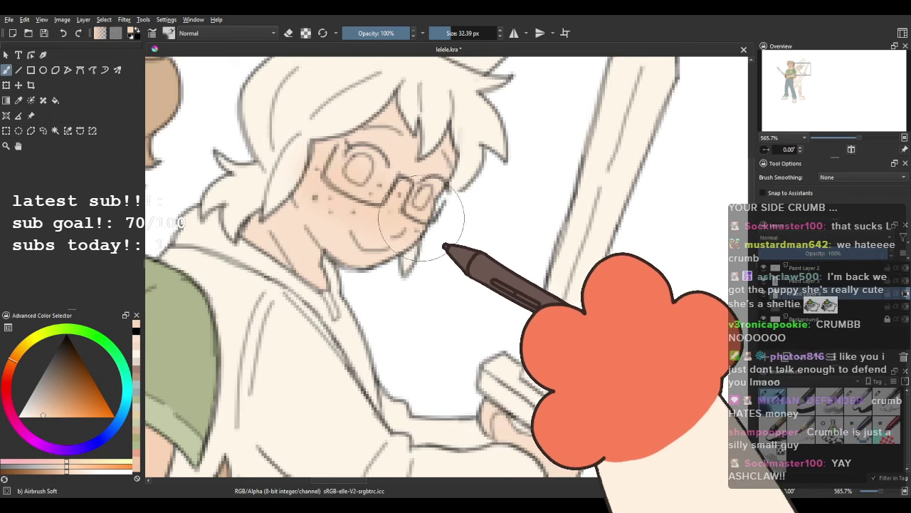
{"action": "key", "text": "minus"}
{"action": "key", "text": "minus"}
{"action": "key", "text": "minus"}
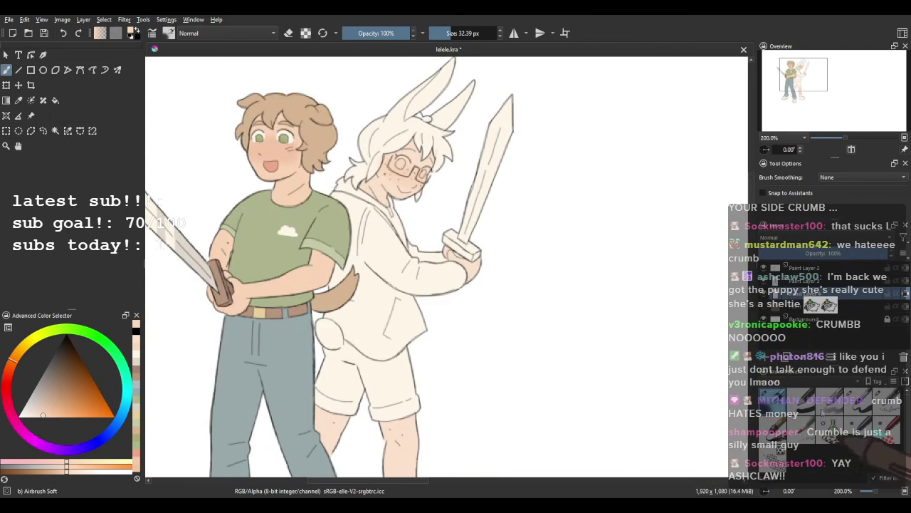
Choose an off-white and paint the whites of both eyes behind the rabbit-eared fighter's glasses with the Basic-5 Size brush.
{"action": "left_click", "coordinate": [400, 245], "text": "ctrl"}
{"action": "scroll", "coordinate": [431, 144], "scroll_direction": "up", "scroll_amount": 4}
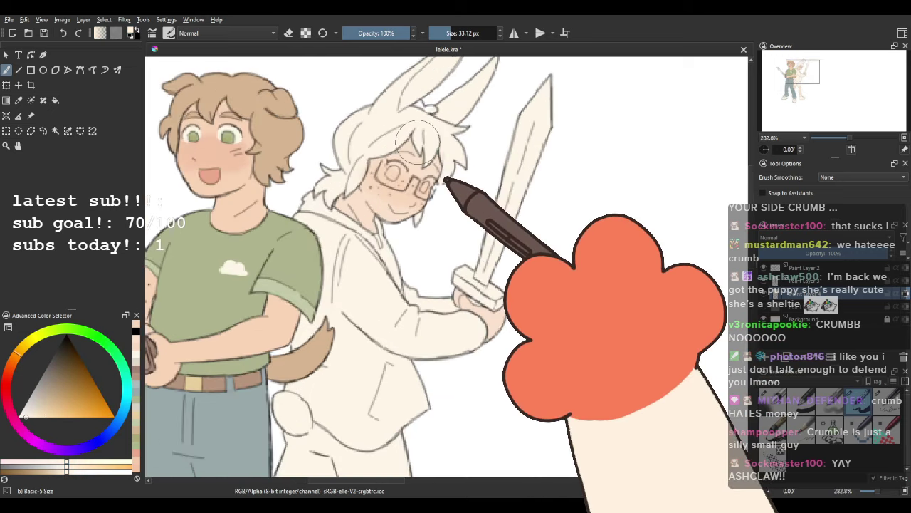
{"action": "left_click_drag", "start_coordinate": [397, 296], "coordinate": [375, 288]}
{"action": "left_click_drag", "start_coordinate": [346, 243], "coordinate": [365, 240]}
{"action": "mouse_move", "coordinate": [297, 178]}
{"action": "left_mouse_down"}
{"action": "mouse_move", "coordinate": [308, 208]}
{"action": "mouse_move", "coordinate": [296, 171]}
{"action": "mouse_move", "coordinate": [339, 192]}
{"action": "mouse_move", "coordinate": [304, 186]}
{"action": "mouse_move", "coordinate": [336, 198]}
{"action": "left_mouse_up"}
{"action": "left_click_drag", "start_coordinate": [427, 255], "coordinate": [448, 228]}
{"action": "scroll", "coordinate": [453, 221], "scroll_direction": "down", "scroll_amount": 5}
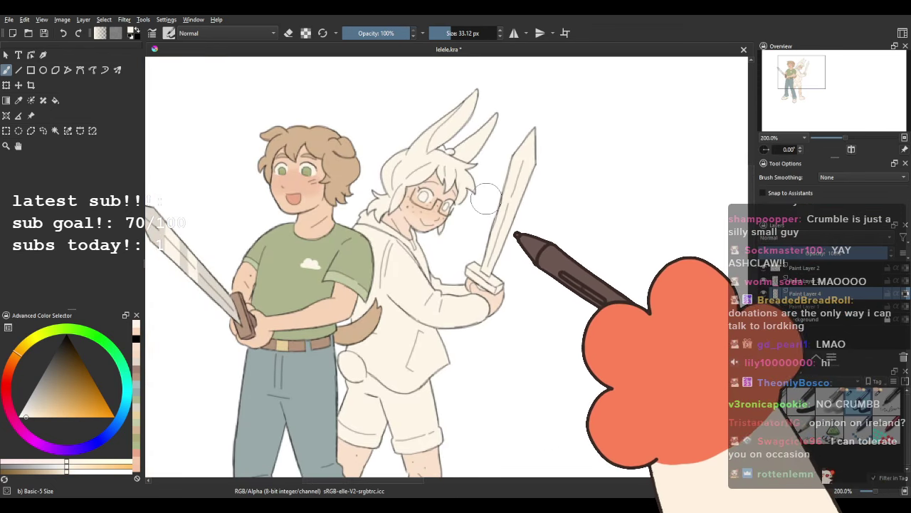
Sample the brown of the short-haired fighter's sword guard and paint the top face of the rabbit-eared fighter's guard.
{"action": "scroll", "coordinate": [242, 303], "scroll_direction": "up", "scroll_amount": 3}
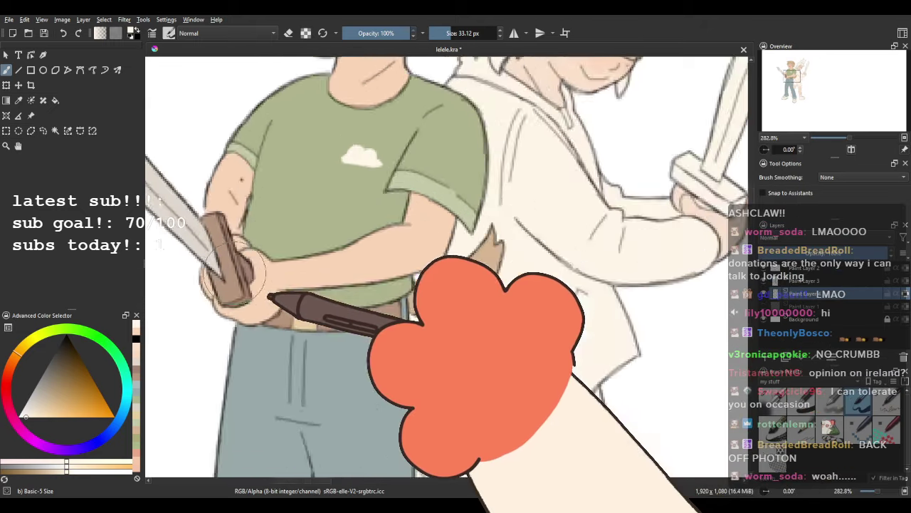
{"action": "left_click", "coordinate": [235, 292], "text": "ctrl"}
{"action": "scroll", "coordinate": [245, 289], "scroll_direction": "down", "scroll_amount": 2}
{"action": "scroll", "coordinate": [537, 250], "scroll_direction": "up", "scroll_amount": 2}
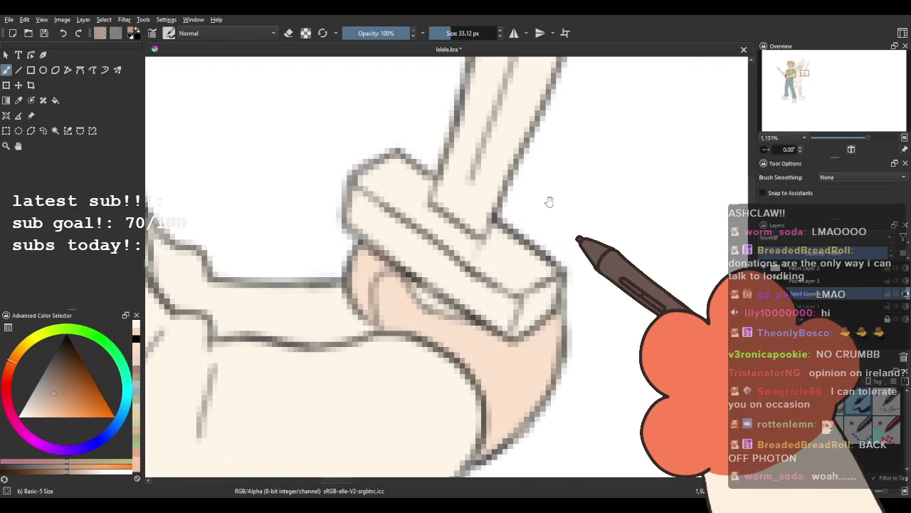
{"action": "left_click_drag", "start_coordinate": [550, 202], "coordinate": [524, 207]}
{"action": "mouse_move", "coordinate": [356, 166]}
{"action": "left_mouse_down"}
{"action": "mouse_move", "coordinate": [393, 186]}
{"action": "mouse_move", "coordinate": [395, 206]}
{"action": "mouse_move", "coordinate": [383, 208]}
{"action": "mouse_move", "coordinate": [491, 292]}
{"action": "left_mouse_up"}
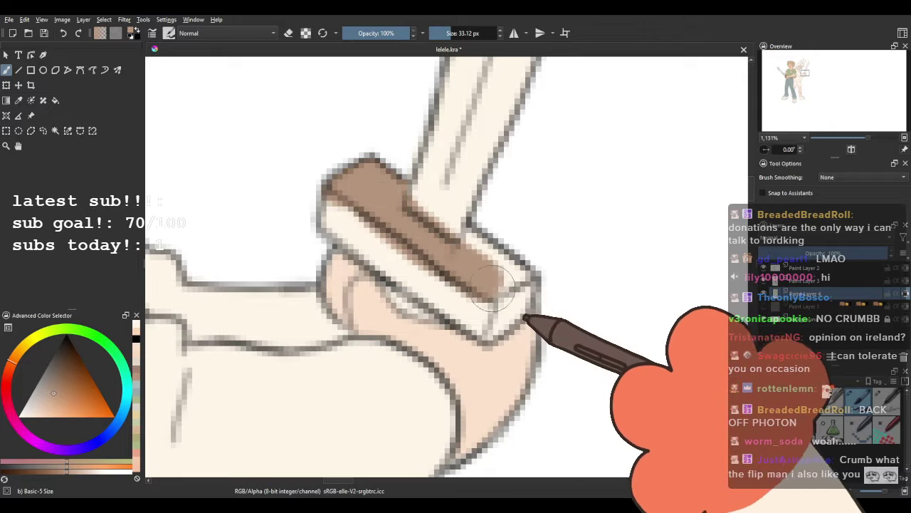
Sample the darker reddish brown from the finished guard and paint the front and end faces of the rabbit-eared fighter's guard and the grip below.
{"action": "left_click_drag", "start_coordinate": [271, 221], "coordinate": [483, 222]}
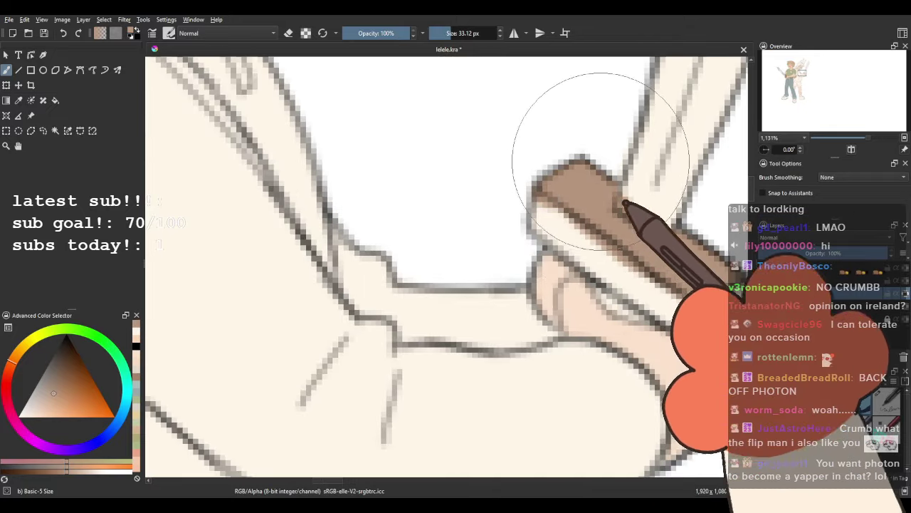
{"action": "left_click_drag", "start_coordinate": [335, 201], "coordinate": [515, 246]}
{"action": "left_click_drag", "start_coordinate": [342, 285], "coordinate": [584, 258]}
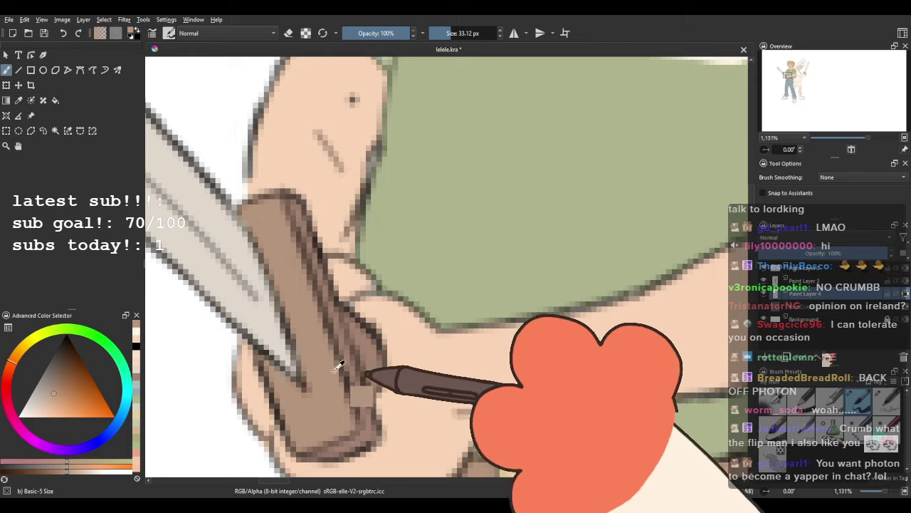
{"action": "left_click_drag", "start_coordinate": [725, 272], "coordinate": [220, 242]}
{"action": "left_click_drag", "start_coordinate": [626, 250], "coordinate": [162, 278]}
{"action": "mouse_move", "coordinate": [634, 158]}
{"action": "left_mouse_down"}
{"action": "mouse_move", "coordinate": [354, 228]}
{"action": "mouse_move", "coordinate": [356, 259]}
{"action": "left_mouse_up"}
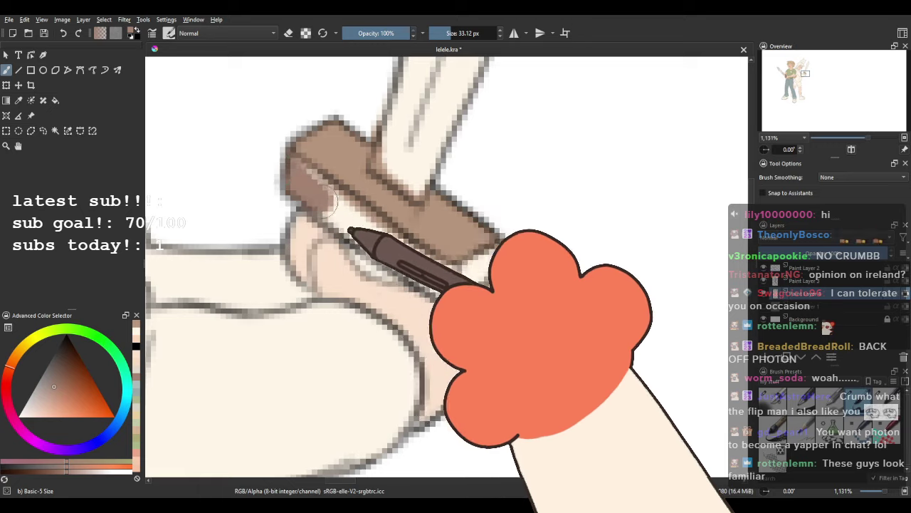
{"action": "left_click_drag", "start_coordinate": [358, 226], "coordinate": [383, 239]}
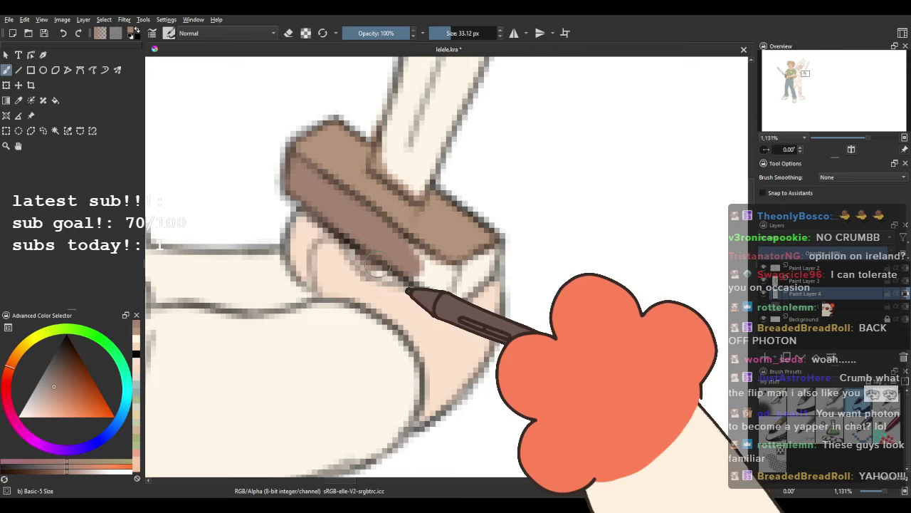
{"action": "left_click_drag", "start_coordinate": [447, 280], "coordinate": [393, 284]}
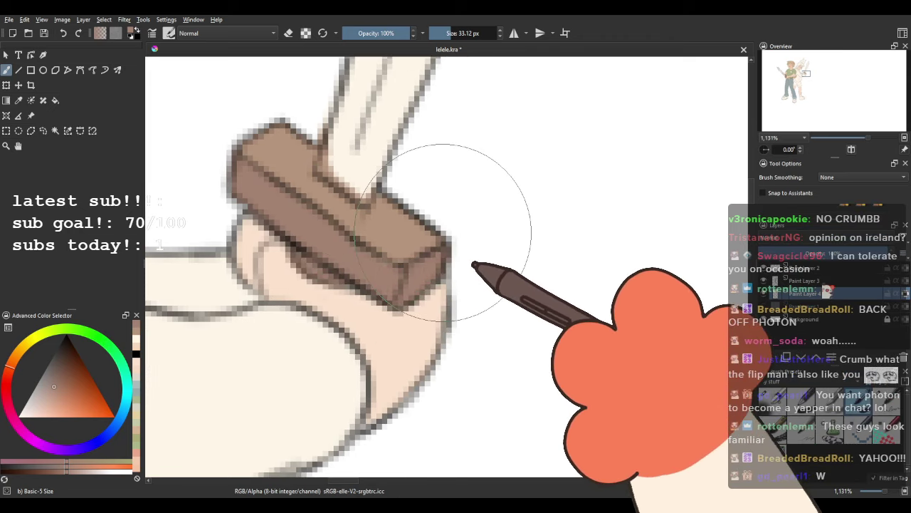
Sample the warm grey of the finished sword, fill the rabbit-eared fighter's blade and touch up its edges down to the guard.
{"action": "scroll", "coordinate": [443, 233], "scroll_direction": "down", "scroll_amount": 7}
{"action": "scroll", "coordinate": [165, 191], "scroll_direction": "up", "scroll_amount": 3}
{"action": "scroll", "coordinate": [311, 233], "scroll_direction": "down", "scroll_amount": 3}
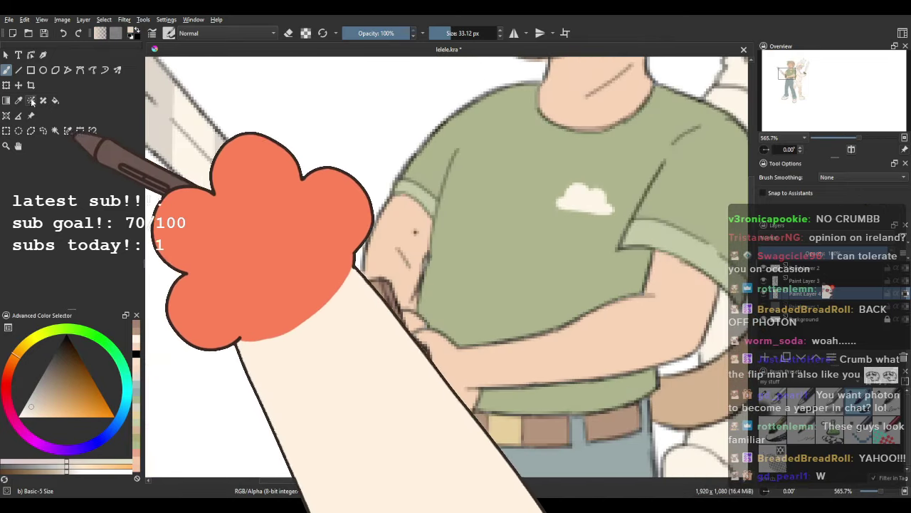
{"action": "key", "text": "f"}
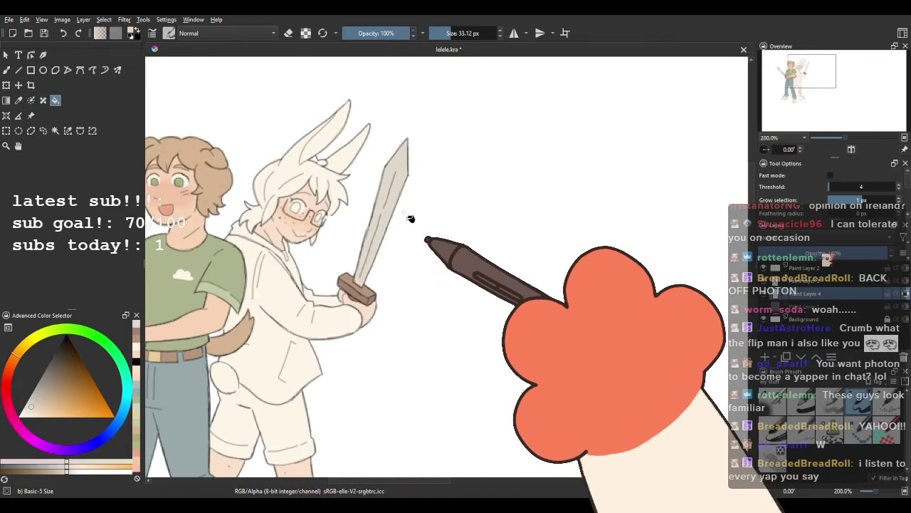
{"action": "scroll", "coordinate": [412, 218], "scroll_direction": "up", "scroll_amount": 3}
{"action": "key", "text": "b"}
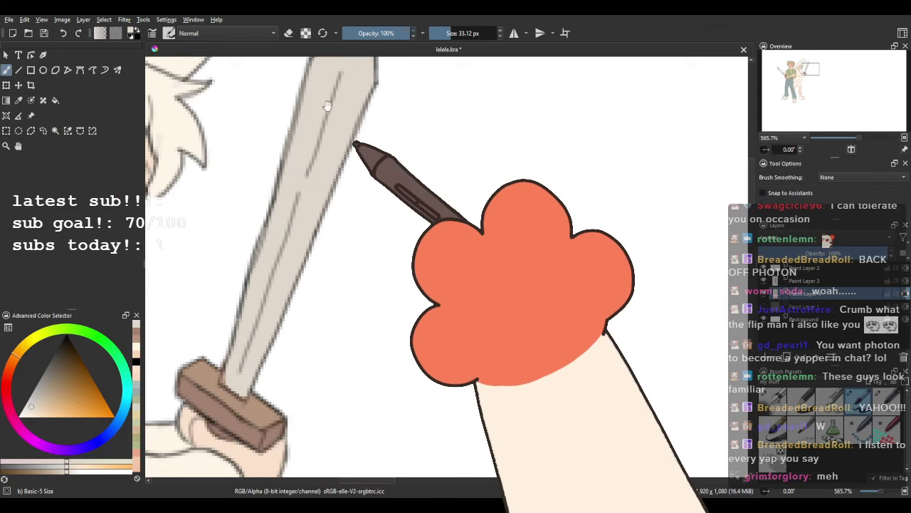
{"action": "left_click_drag", "start_coordinate": [328, 106], "coordinate": [311, 257]}
{"action": "left_click_drag", "start_coordinate": [334, 298], "coordinate": [416, 70]}
{"action": "scroll", "coordinate": [351, 232], "scroll_direction": "up", "scroll_amount": 2}
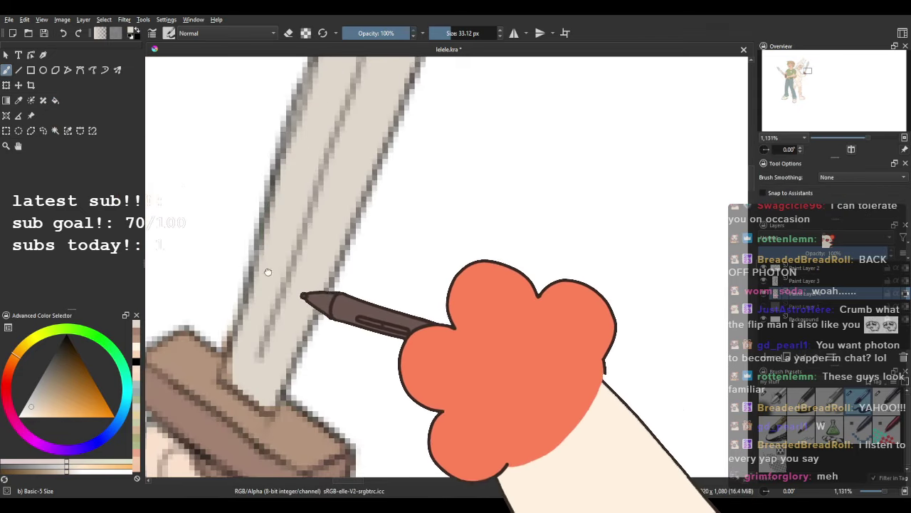
{"action": "left_click_drag", "start_coordinate": [268, 272], "coordinate": [286, 240]}
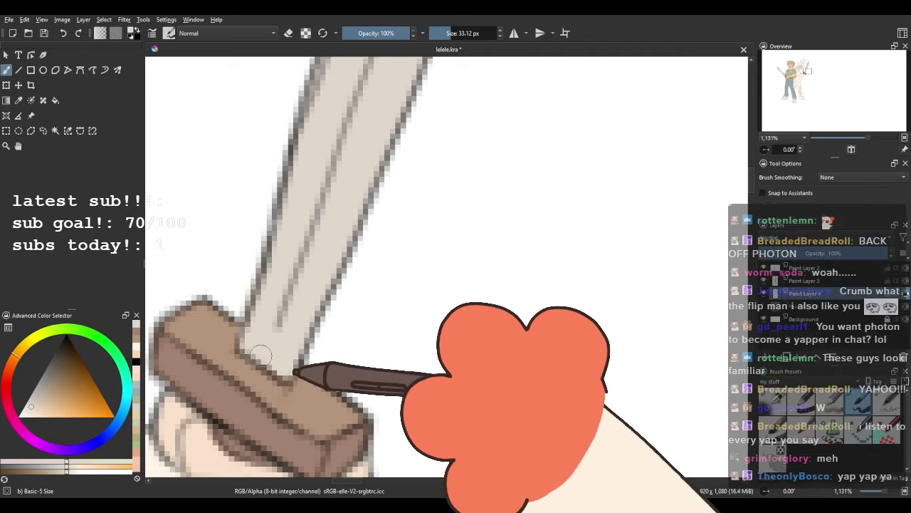
{"action": "scroll", "coordinate": [331, 251], "scroll_direction": "down", "scroll_amount": 6}
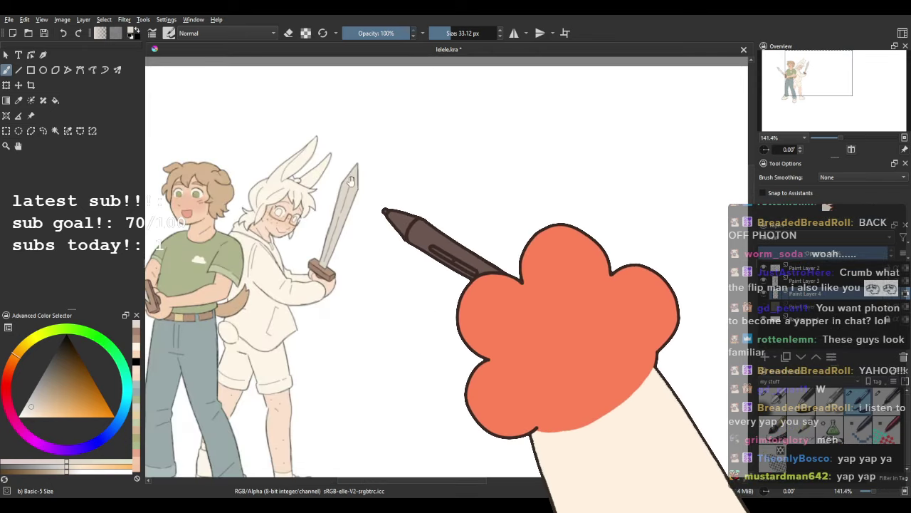
Paint diagonal cream highlight bands across the rabbit-eared fighter's grey blade.
{"action": "scroll", "coordinate": [350, 180], "scroll_direction": "up", "scroll_amount": 3}
{"action": "left_click_drag", "start_coordinate": [737, 198], "coordinate": [147, 193]}
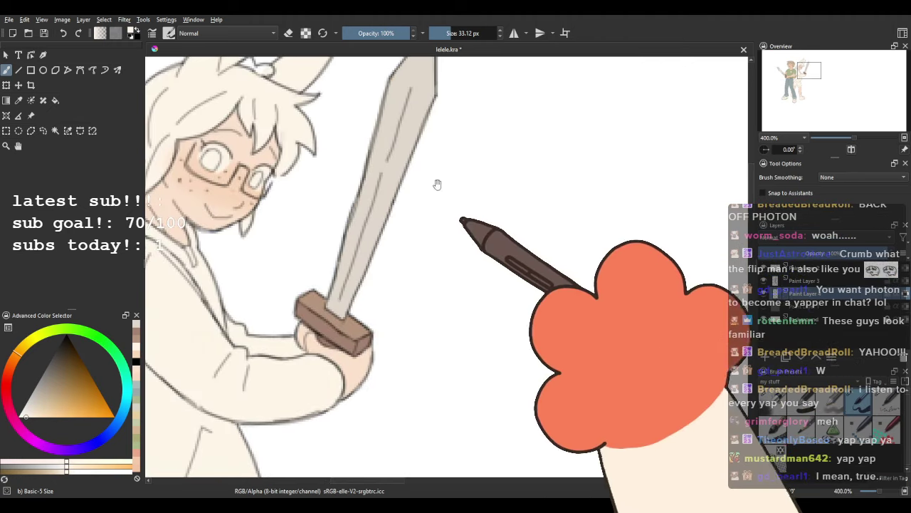
{"action": "left_click_drag", "start_coordinate": [436, 188], "coordinate": [265, 294]}
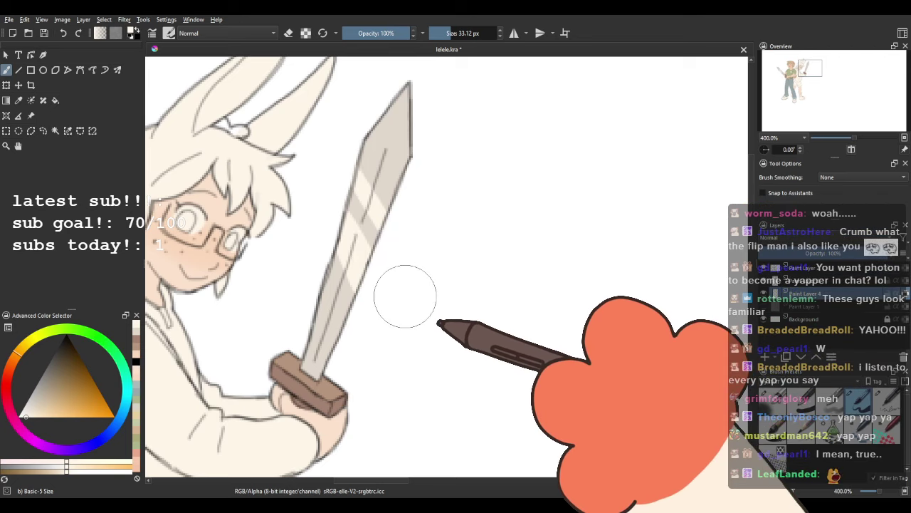
Examine the highlighted sword, both fighters together and the rabbit-eared fighter's face at several magnifications.
{"action": "scroll", "coordinate": [405, 297], "scroll_direction": "down", "scroll_amount": 3}
{"action": "left_click_drag", "start_coordinate": [378, 309], "coordinate": [444, 190]}
{"action": "scroll", "coordinate": [438, 188], "scroll_direction": "down", "scroll_amount": 2}
{"action": "scroll", "coordinate": [437, 175], "scroll_direction": "up", "scroll_amount": 3}
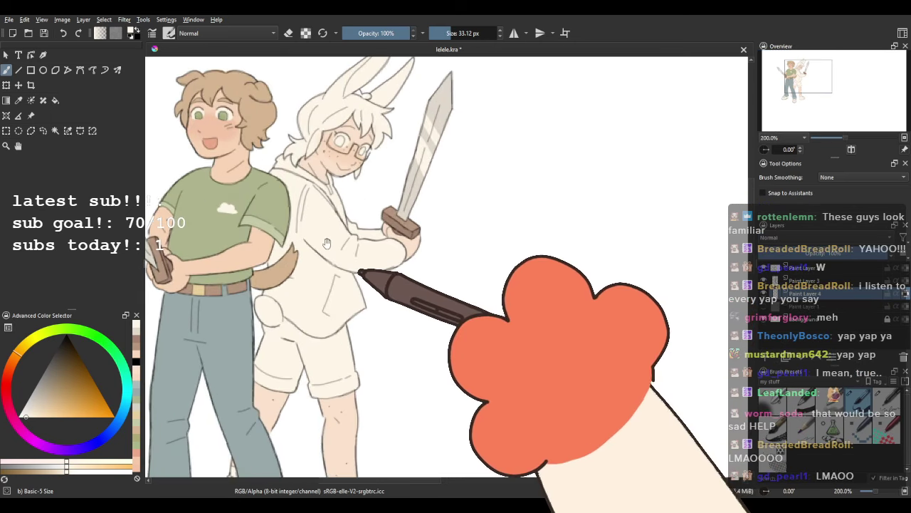
{"action": "left_click_drag", "start_coordinate": [331, 241], "coordinate": [363, 288]}
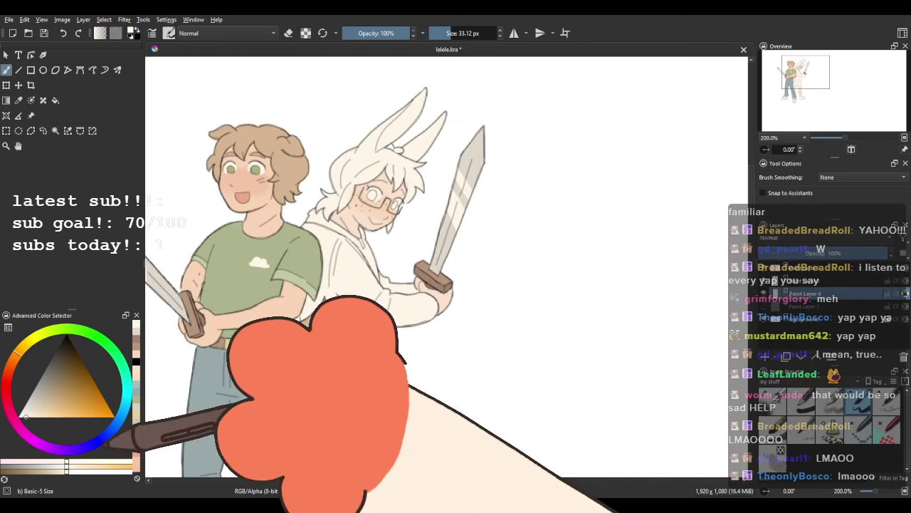
{"action": "scroll", "coordinate": [466, 203], "scroll_direction": "up", "scroll_amount": 2}
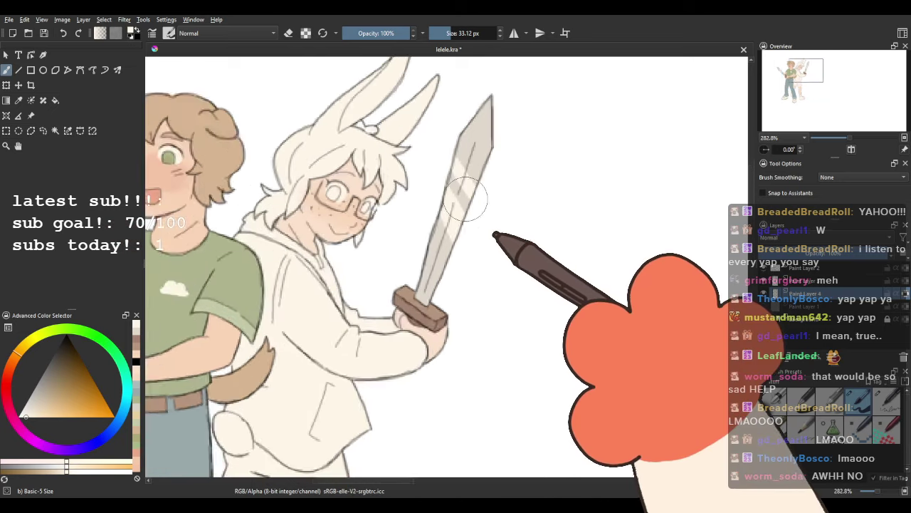
{"action": "left_click_drag", "start_coordinate": [441, 192], "coordinate": [397, 259]}
{"action": "left_click_drag", "start_coordinate": [352, 240], "coordinate": [392, 279]}
{"action": "scroll", "coordinate": [346, 243], "scroll_direction": "up", "scroll_amount": 1}
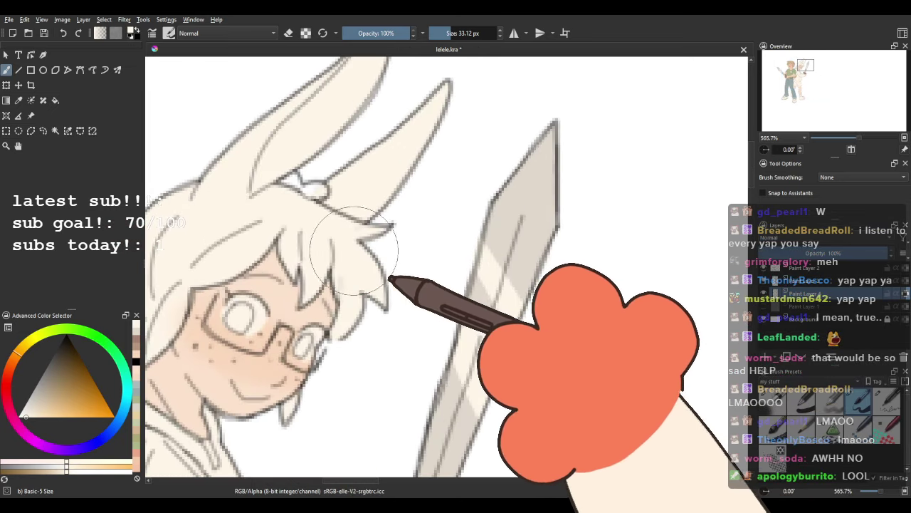
{"action": "left_click_drag", "start_coordinate": [343, 242], "coordinate": [466, 193]}
{"action": "scroll", "coordinate": [439, 200], "scroll_direction": "down", "scroll_amount": 2}
{"action": "scroll", "coordinate": [389, 220], "scroll_direction": "up", "scroll_amount": 3}
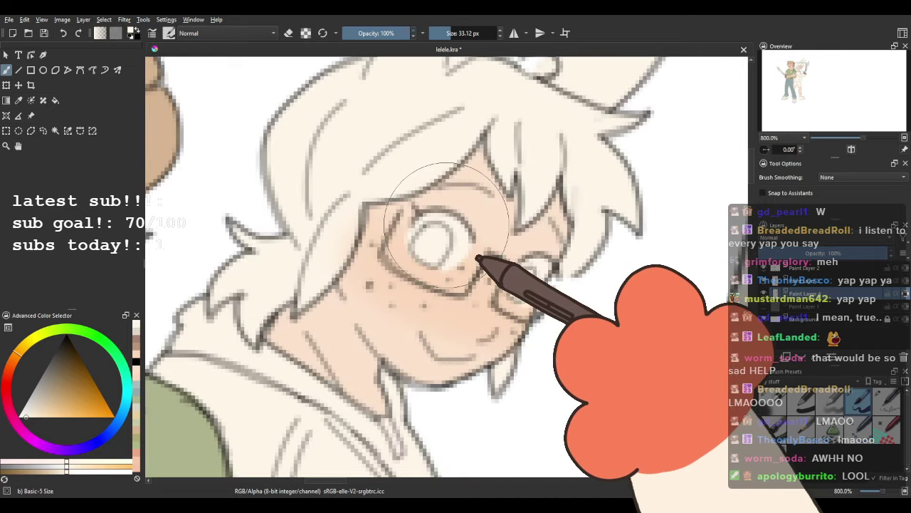
Choose a muted olive grey and fill both irises behind the rabbit-eared fighter's glasses.
{"action": "left_click_drag", "start_coordinate": [244, 314], "coordinate": [166, 344]}
{"action": "left_click", "coordinate": [23, 363]}
{"action": "left_click", "coordinate": [56, 383]}
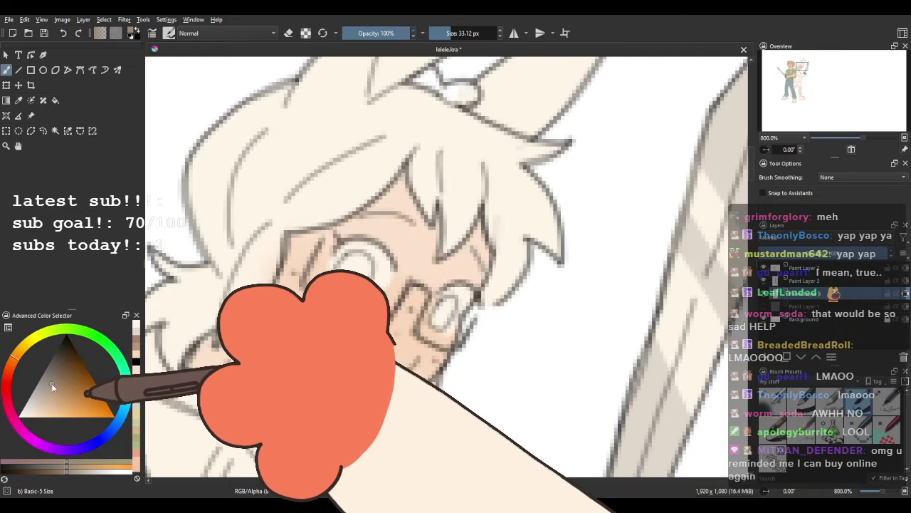
{"action": "left_click", "coordinate": [25, 341]}
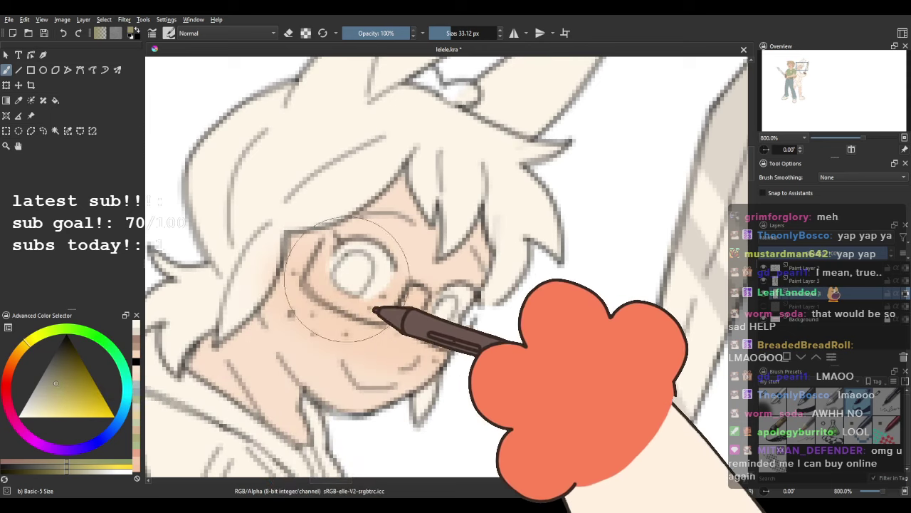
{"action": "left_click", "coordinate": [50, 377]}
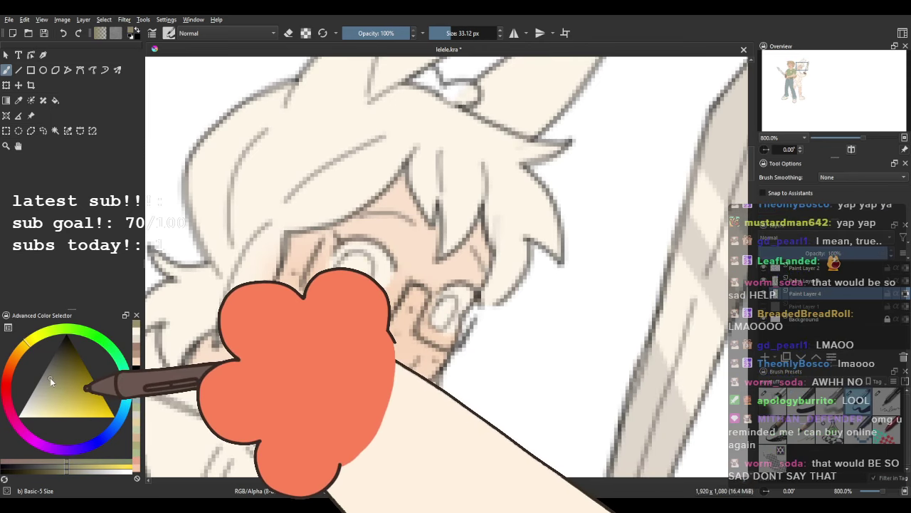
{"action": "left_click_drag", "start_coordinate": [492, 293], "coordinate": [437, 288]}
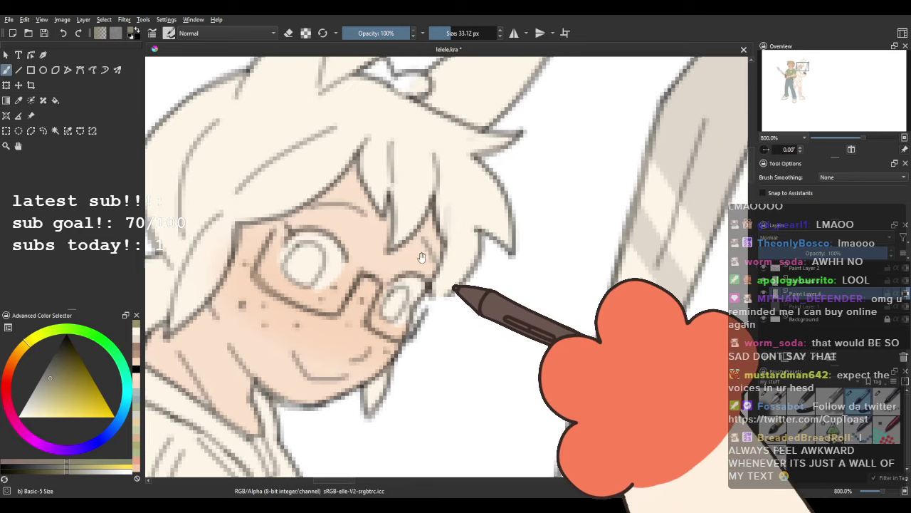
{"action": "scroll", "coordinate": [342, 292], "scroll_direction": "up", "scroll_amount": 1}
{"action": "left_click", "coordinate": [55, 100]}
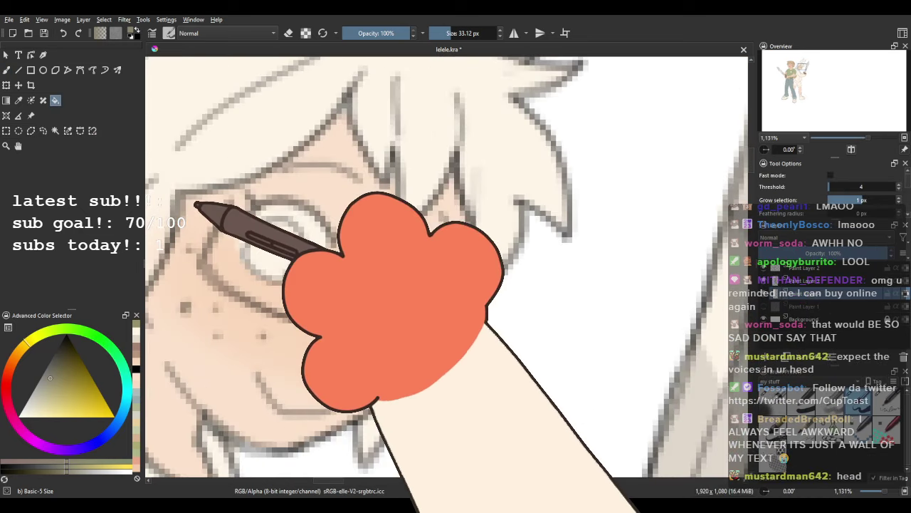
{"action": "left_click", "coordinate": [281, 249]}
{"action": "scroll", "coordinate": [285, 255], "scroll_direction": "down", "scroll_amount": 6}
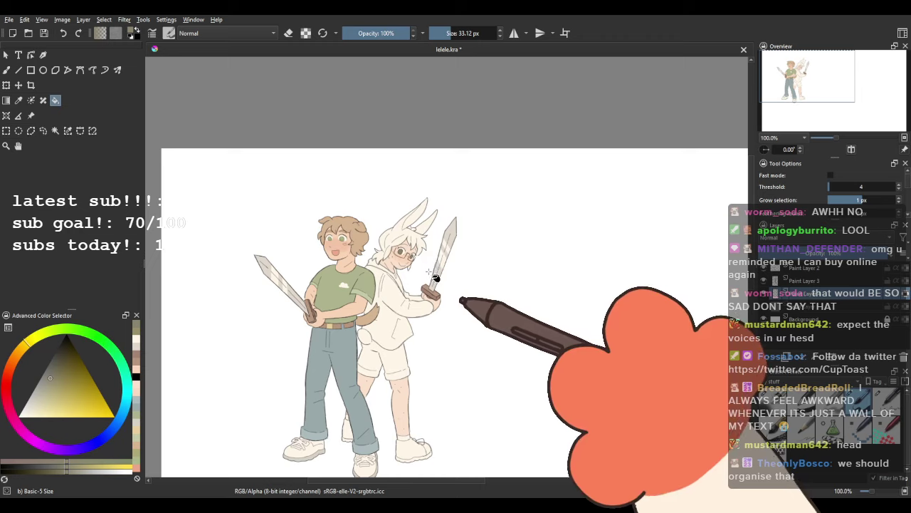
{"action": "scroll", "coordinate": [292, 230], "scroll_direction": "up", "scroll_amount": 2}
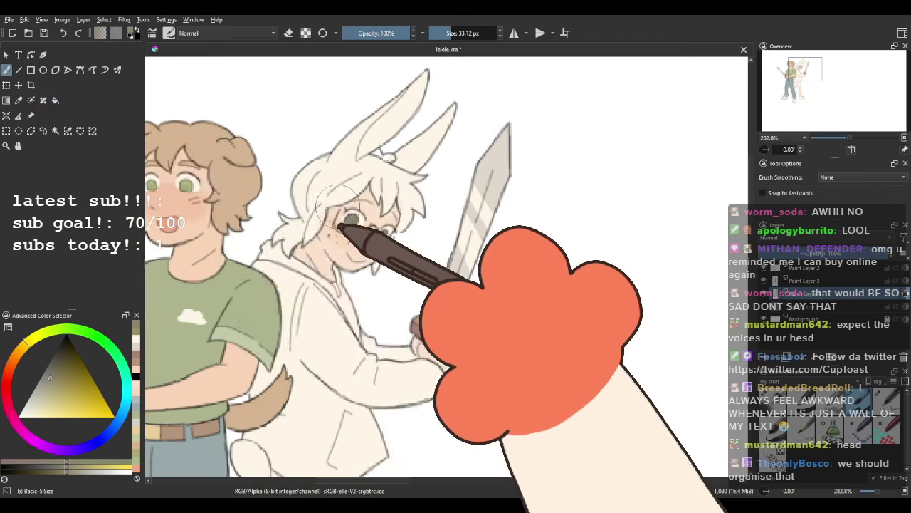
Shift the olive grey's hue towards orange and brush the warmer tone into the rabbit-eared fighter's irises.
{"action": "key", "text": "b"}
{"action": "scroll", "coordinate": [370, 220], "scroll_direction": "up", "scroll_amount": 3}
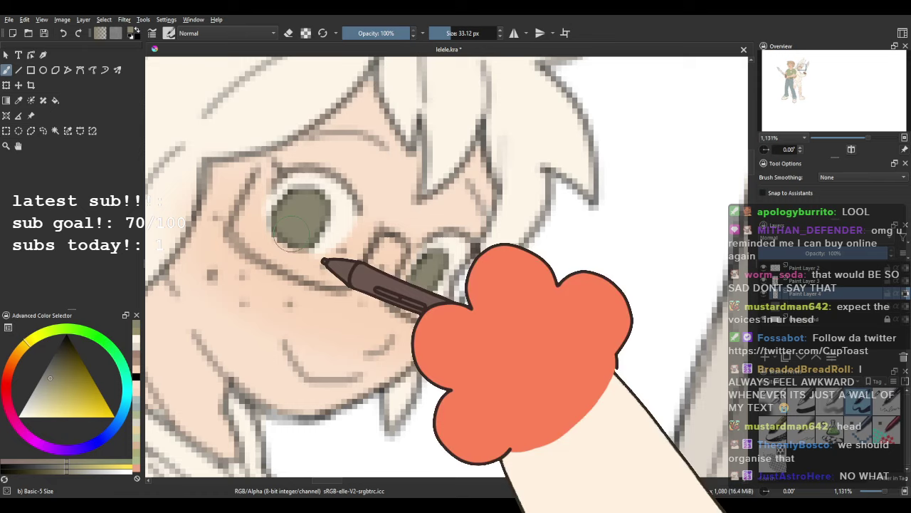
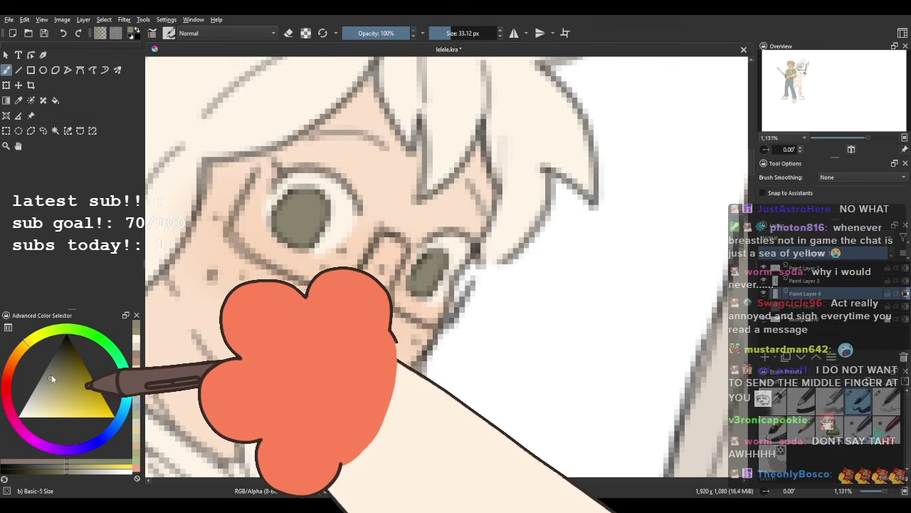
{"action": "left_click", "coordinate": [19, 349]}
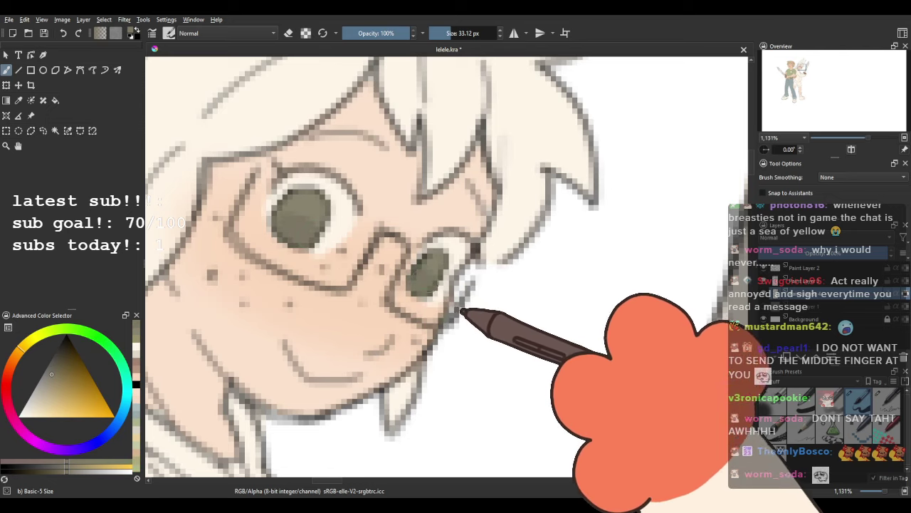
{"action": "scroll", "coordinate": [421, 172], "scroll_direction": "down", "scroll_amount": 5}
{"action": "mouse_move", "coordinate": [421, 132]}
{"action": "left_mouse_down"}
{"action": "mouse_move", "coordinate": [396, 180]}
{"action": "mouse_move", "coordinate": [353, 209]}
{"action": "left_mouse_up"}
{"action": "scroll", "coordinate": [396, 181], "scroll_direction": "down", "scroll_amount": 1}
{"action": "scroll", "coordinate": [382, 226], "scroll_direction": "up", "scroll_amount": 1}
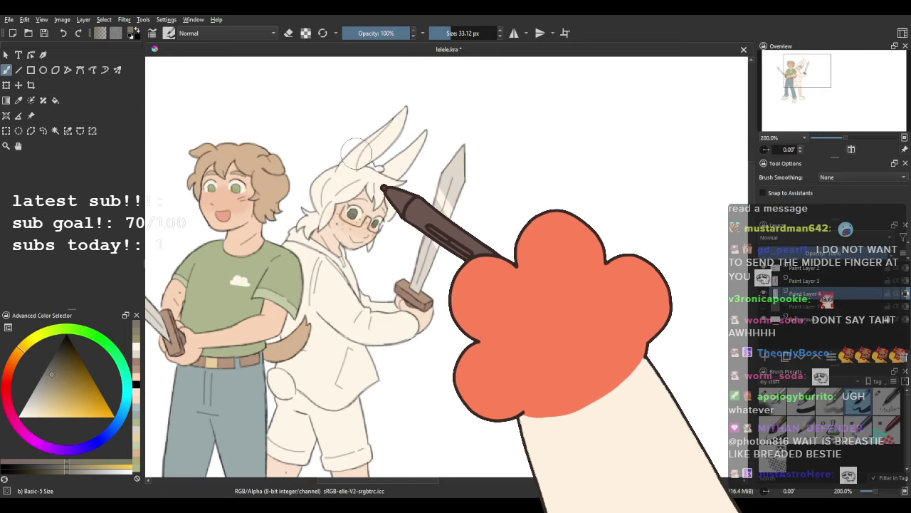
Sample the green of the short-haired fighter's shirt and paint the small hair tie between the rabbit ears.
{"action": "key", "text": "plus"}
{"action": "key", "text": "plus"}
{"action": "key", "text": "plus"}
{"action": "key", "text": "plus"}
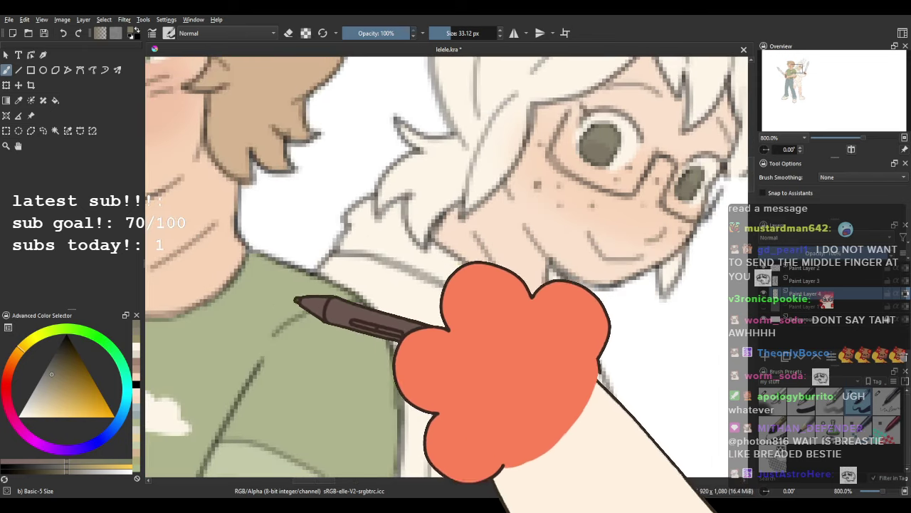
{"action": "left_click", "coordinate": [246, 311], "text": "ctrl"}
{"action": "left_click_drag", "start_coordinate": [541, 164], "coordinate": [183, 463]}
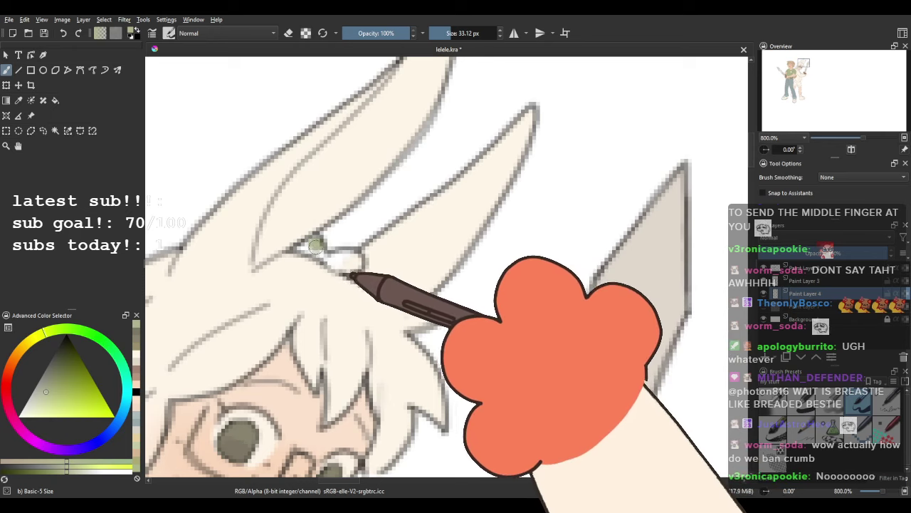
{"action": "mouse_move", "coordinate": [316, 246]}
{"action": "left_mouse_down"}
{"action": "mouse_move", "coordinate": [303, 247]}
{"action": "mouse_move", "coordinate": [347, 262]}
{"action": "mouse_move", "coordinate": [346, 252]}
{"action": "mouse_move", "coordinate": [358, 263]}
{"action": "left_mouse_up"}
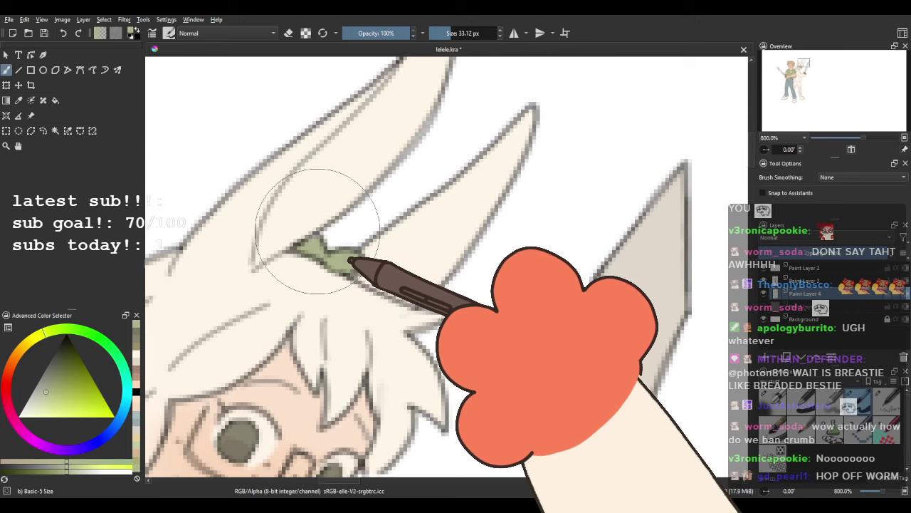
{"action": "scroll", "coordinate": [317, 231], "scroll_direction": "down", "scroll_amount": 4}
{"action": "left_click_drag", "start_coordinate": [299, 313], "coordinate": [375, 184]}
{"action": "scroll", "coordinate": [432, 228], "scroll_direction": "down", "scroll_amount": 3}
{"action": "scroll", "coordinate": [431, 225], "scroll_direction": "up", "scroll_amount": 1}
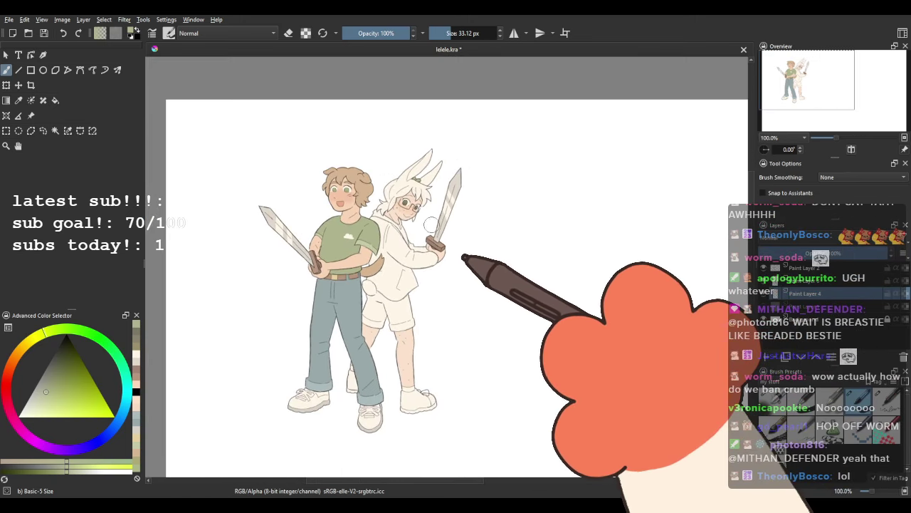
Choose a dark muted reddish brown and fill the rabbit-eared fighter's hair and both ears.
{"action": "left_click_drag", "start_coordinate": [412, 294], "coordinate": [408, 293]}
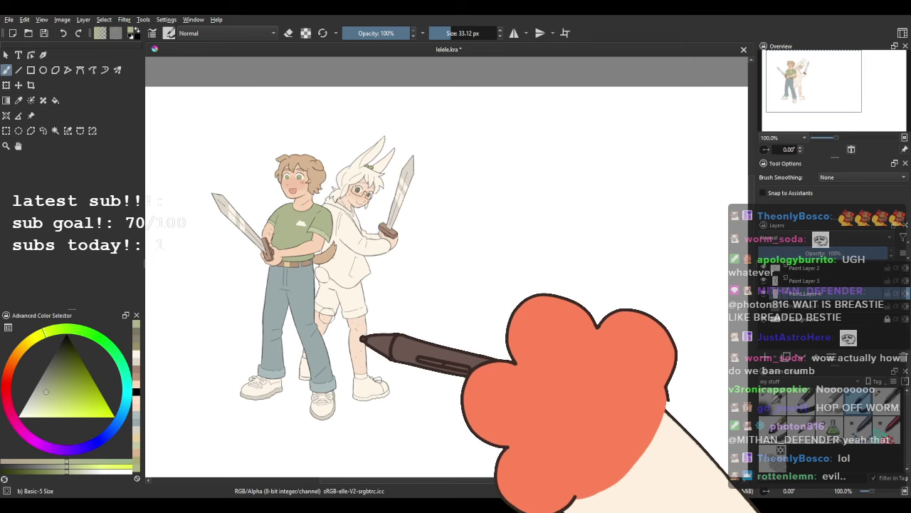
{"action": "scroll", "coordinate": [335, 178], "scroll_direction": "up", "scroll_amount": 3}
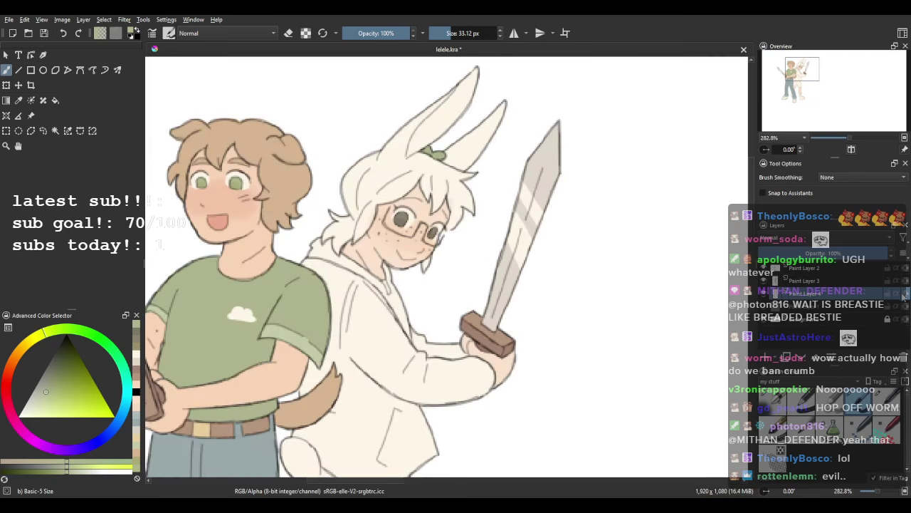
{"action": "scroll", "coordinate": [434, 143], "scroll_direction": "up", "scroll_amount": 1}
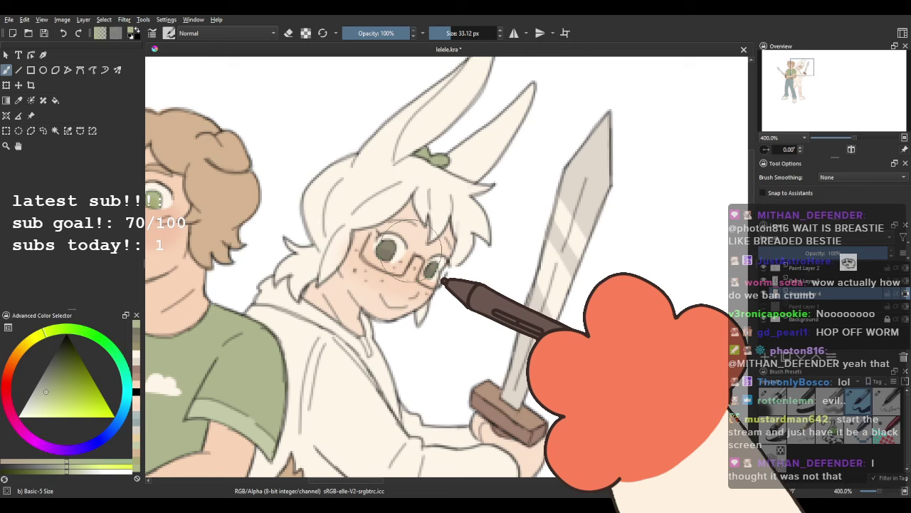
{"action": "left_click", "coordinate": [7, 380]}
{"action": "left_click", "coordinate": [59, 391]}
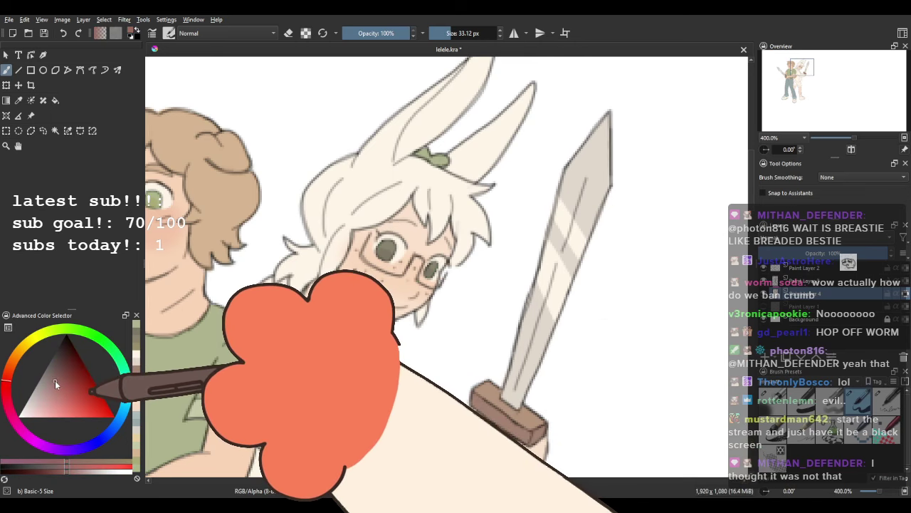
{"action": "left_click", "coordinate": [56, 101]}
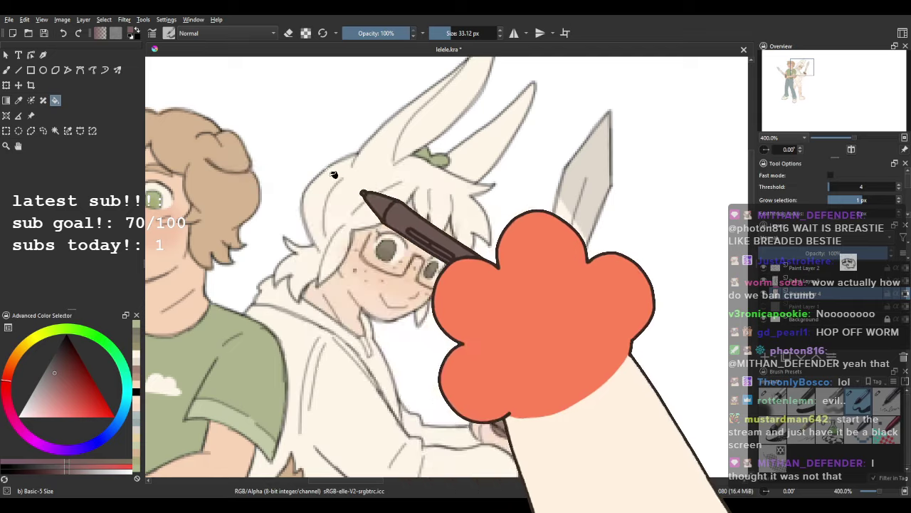
{"action": "left_click", "coordinate": [363, 198]}
{"action": "left_click", "coordinate": [477, 155]}
{"action": "left_click_drag", "start_coordinate": [461, 124], "coordinate": [377, 228]}
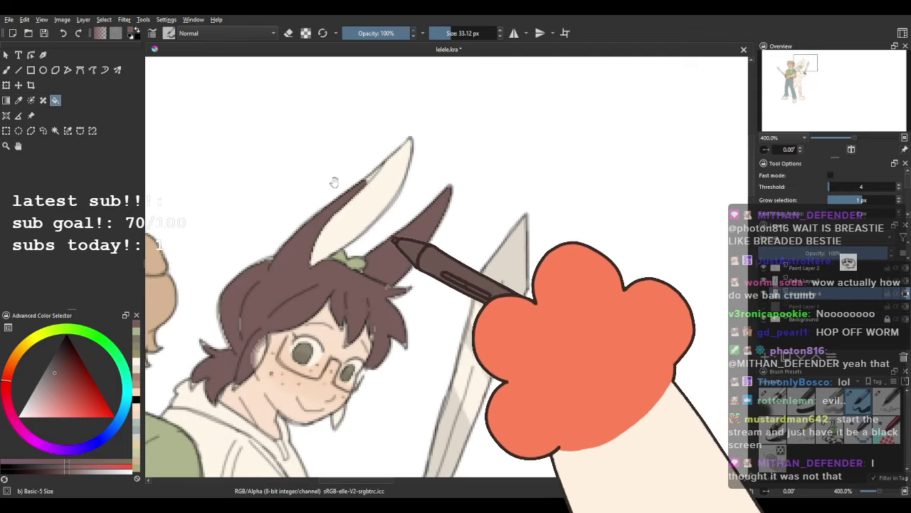
Brush the same reddish brown over the taller ear's remaining cream area and the gaps along the fringe and side locks.
{"action": "left_click", "coordinate": [7, 70]}
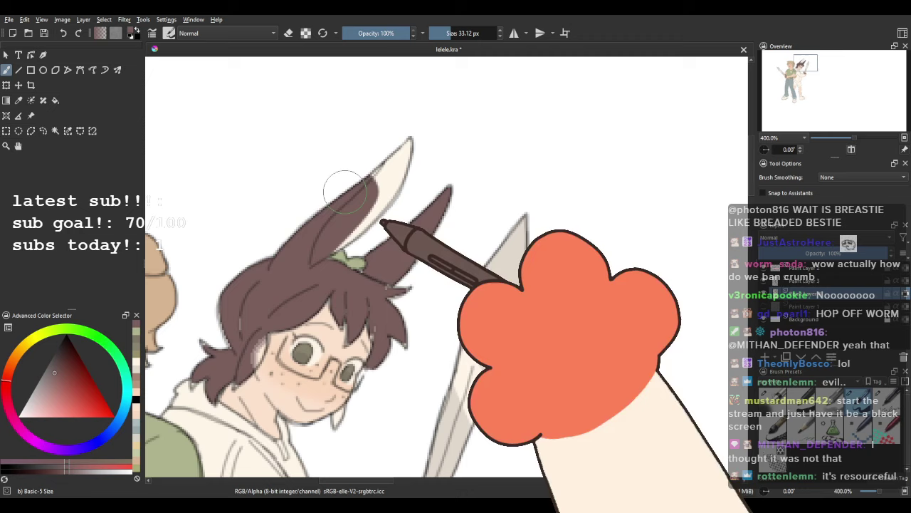
{"action": "mouse_move", "coordinate": [315, 244]}
{"action": "left_mouse_down"}
{"action": "mouse_move", "coordinate": [353, 227]}
{"action": "mouse_move", "coordinate": [373, 175]}
{"action": "left_mouse_up"}
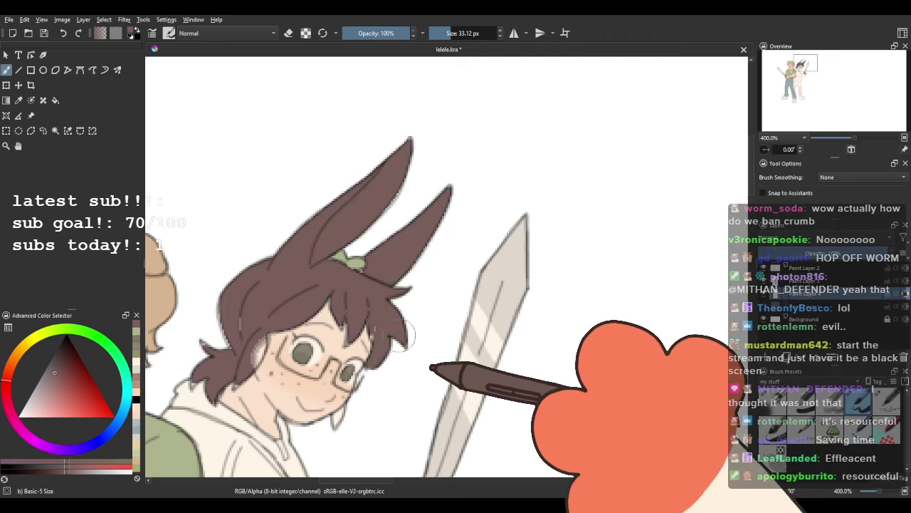
{"action": "left_click_drag", "start_coordinate": [391, 378], "coordinate": [386, 326]}
{"action": "scroll", "coordinate": [384, 318], "scroll_direction": "up", "scroll_amount": 3}
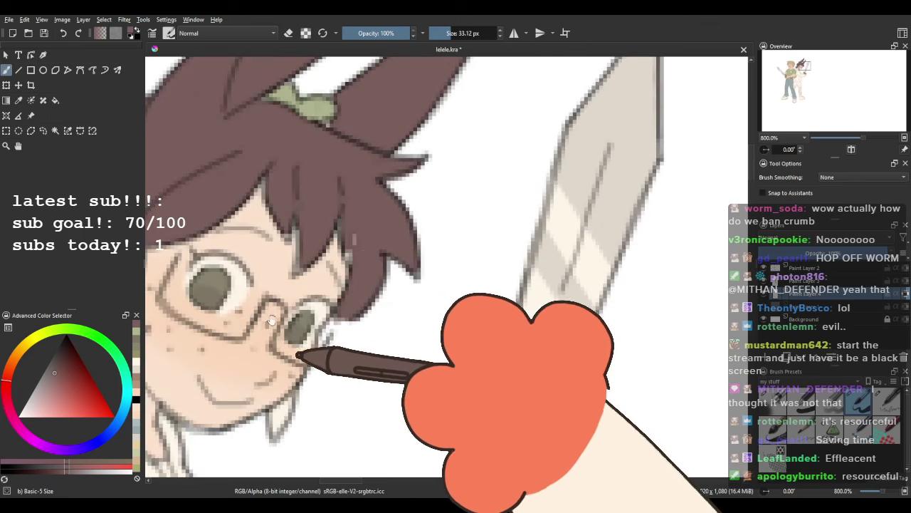
{"action": "left_click_drag", "start_coordinate": [330, 277], "coordinate": [342, 299]}
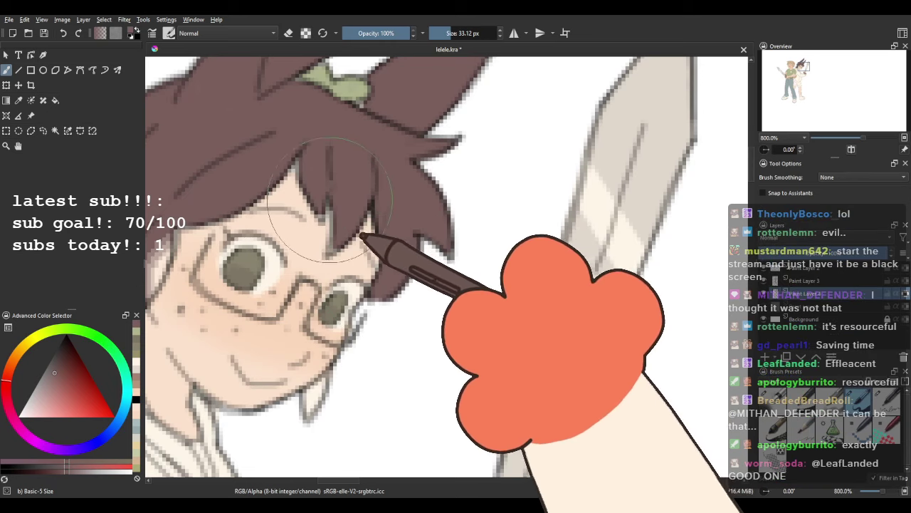
{"action": "left_click_drag", "start_coordinate": [333, 200], "coordinate": [376, 277]}
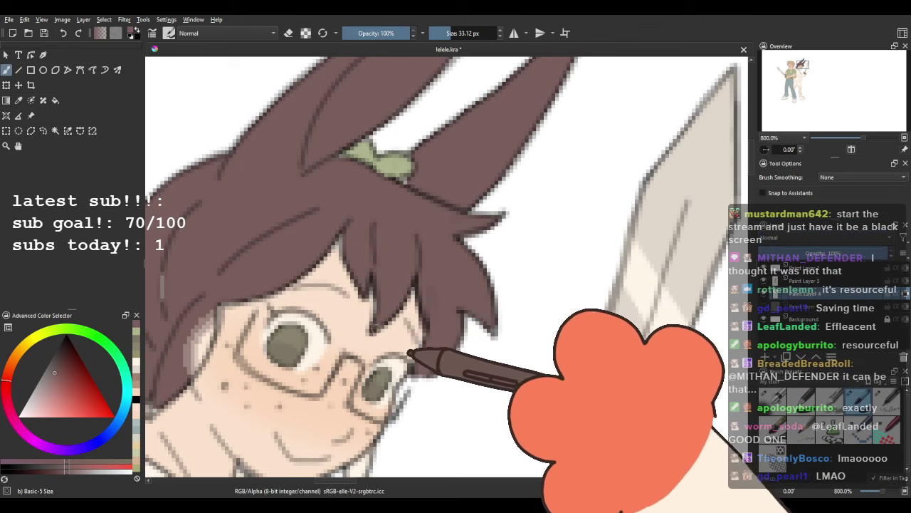
{"action": "left_click_drag", "start_coordinate": [331, 241], "coordinate": [403, 226]}
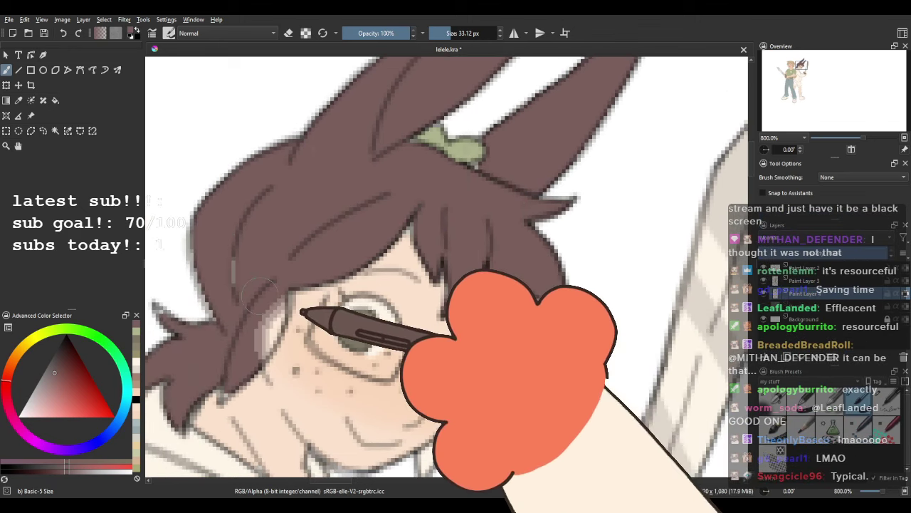
{"action": "left_click_drag", "start_coordinate": [263, 295], "coordinate": [359, 241]}
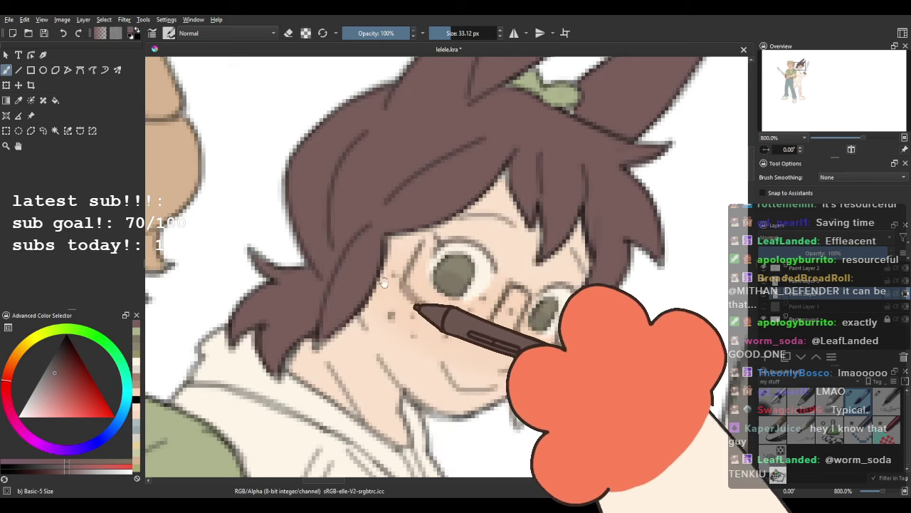
Brush the dark reddish brown over the cream hair lock hanging below the rabbit-eared fighter's chin.
{"action": "left_click_drag", "start_coordinate": [389, 291], "coordinate": [353, 239]}
{"action": "left_click_drag", "start_coordinate": [359, 168], "coordinate": [332, 203]}
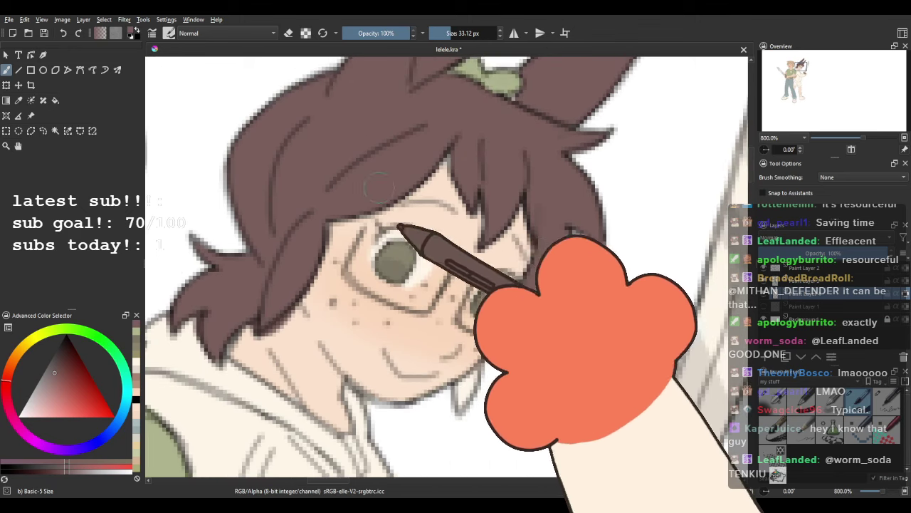
{"action": "left_click_drag", "start_coordinate": [437, 187], "coordinate": [378, 212]}
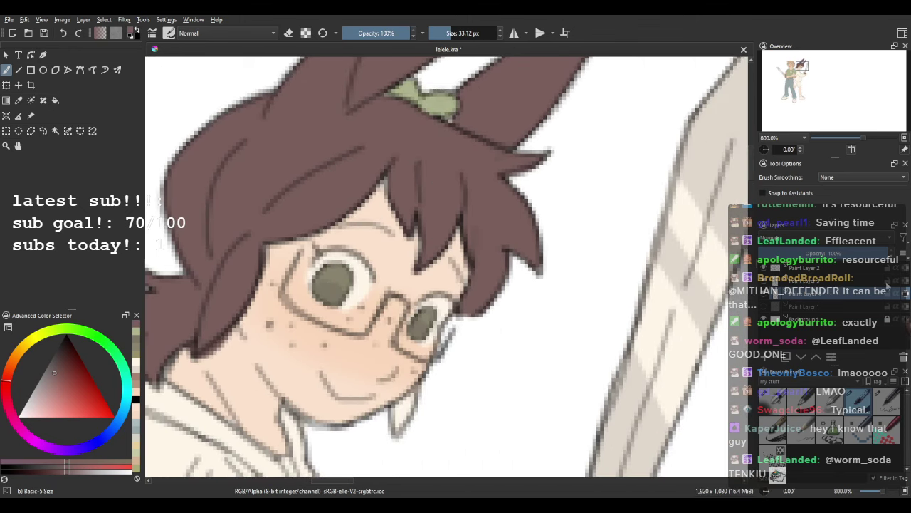
{"action": "left_click_drag", "start_coordinate": [337, 398], "coordinate": [302, 308]}
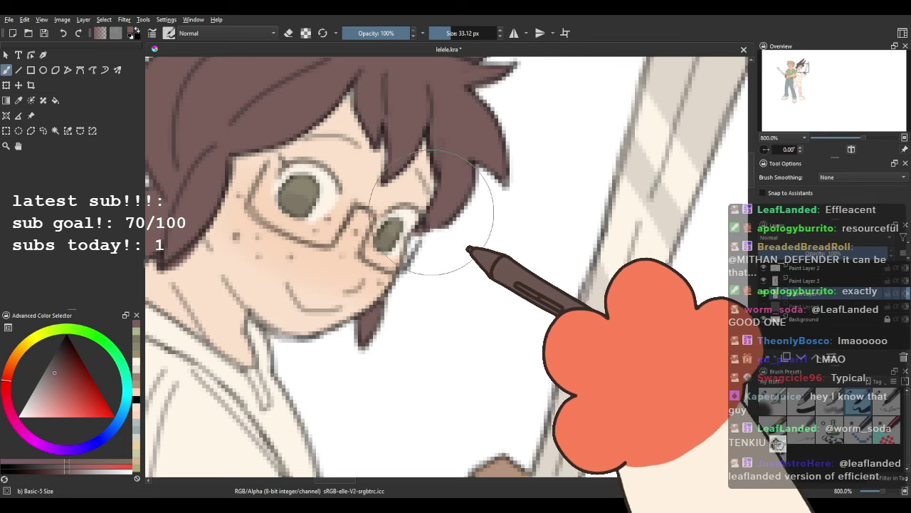
{"action": "scroll", "coordinate": [397, 170], "scroll_direction": "down", "scroll_amount": 5}
{"action": "scroll", "coordinate": [397, 170], "scroll_direction": "up", "scroll_amount": 4}
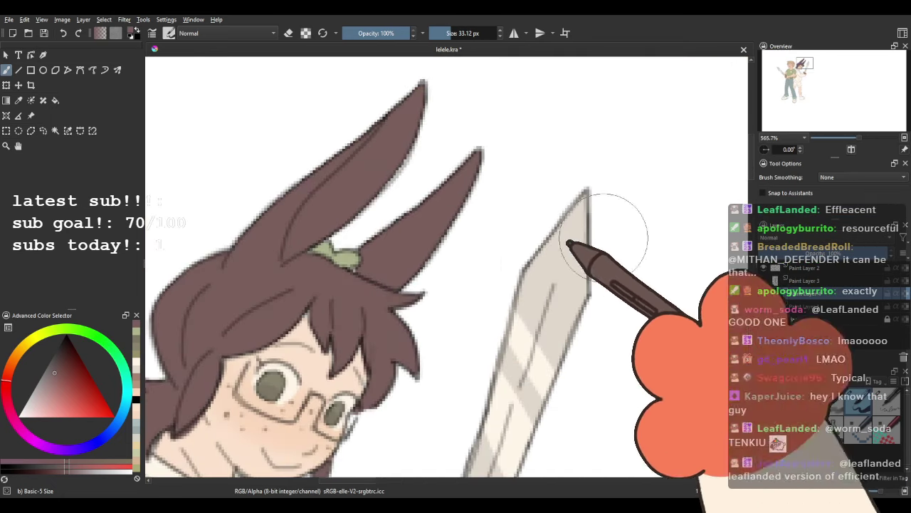
{"action": "left_click_drag", "start_coordinate": [291, 290], "coordinate": [291, 296]}
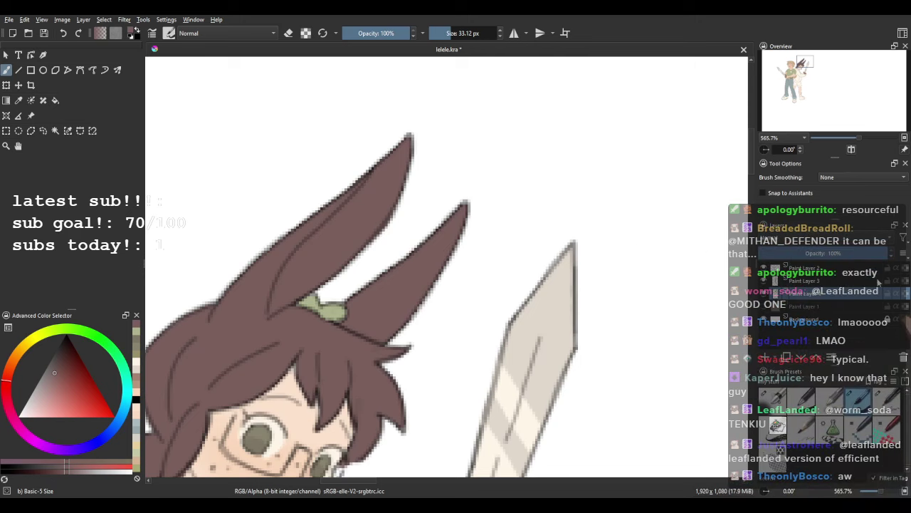
Choose a slightly lighter reddish brown and paint the inner side of the rabbit-eared fighter's taller ear.
{"action": "left_click", "coordinate": [904, 296]}
{"action": "left_click_drag", "start_coordinate": [451, 247], "coordinate": [401, 222]}
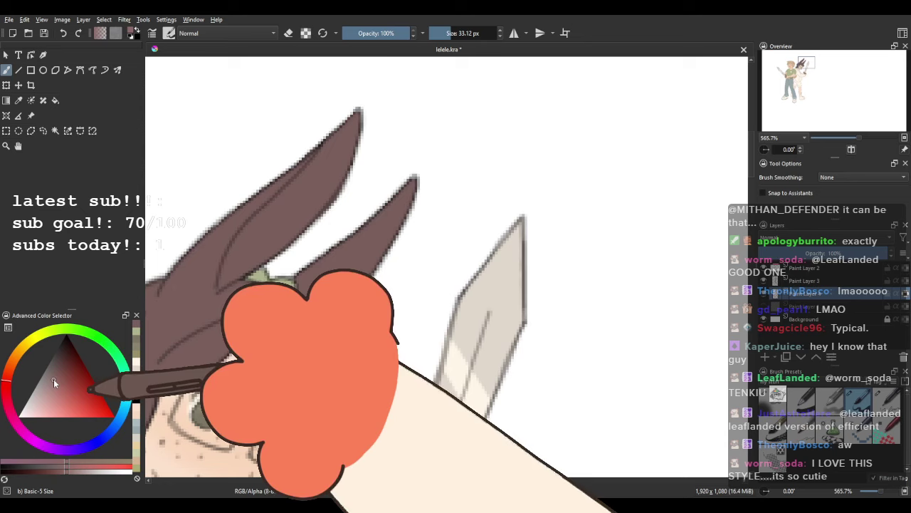
{"action": "mouse_move", "coordinate": [268, 279]}
{"action": "left_mouse_down"}
{"action": "mouse_move", "coordinate": [308, 267]}
{"action": "mouse_move", "coordinate": [265, 300]}
{"action": "mouse_move", "coordinate": [288, 281]}
{"action": "left_mouse_up"}
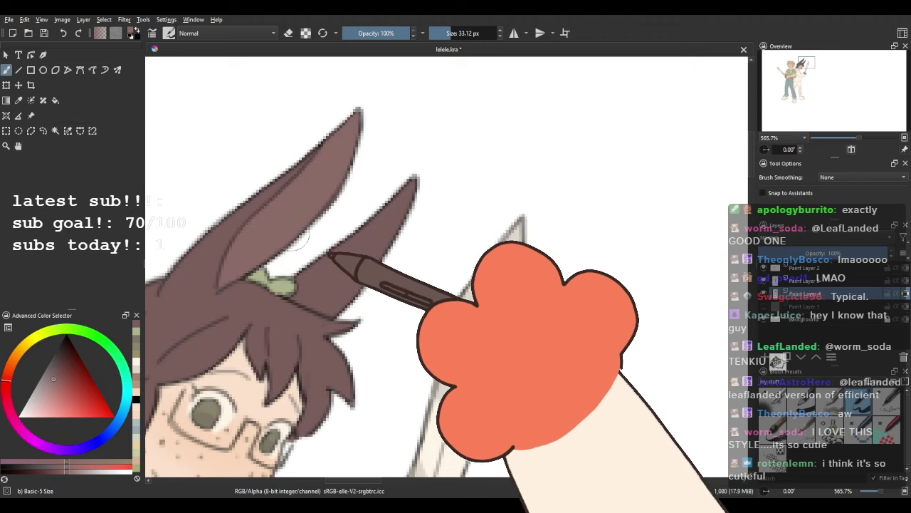
{"action": "key", "text": "minus"}
{"action": "key", "text": "minus"}
{"action": "key", "text": "minus"}
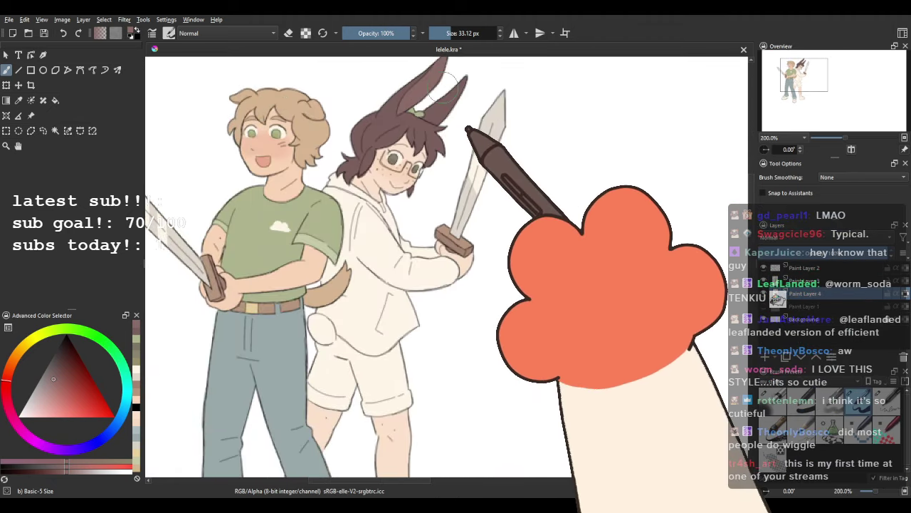
{"action": "key", "text": "minus"}
{"action": "key", "text": "minus"}
Fill the rabbit-eared fighter's round tail with the dark reddish brown of the hair.
{"action": "key", "text": "plus"}
{"action": "key", "text": "plus"}
{"action": "key", "text": "plus"}
{"action": "left_click_drag", "start_coordinate": [583, 243], "coordinate": [558, 295]}
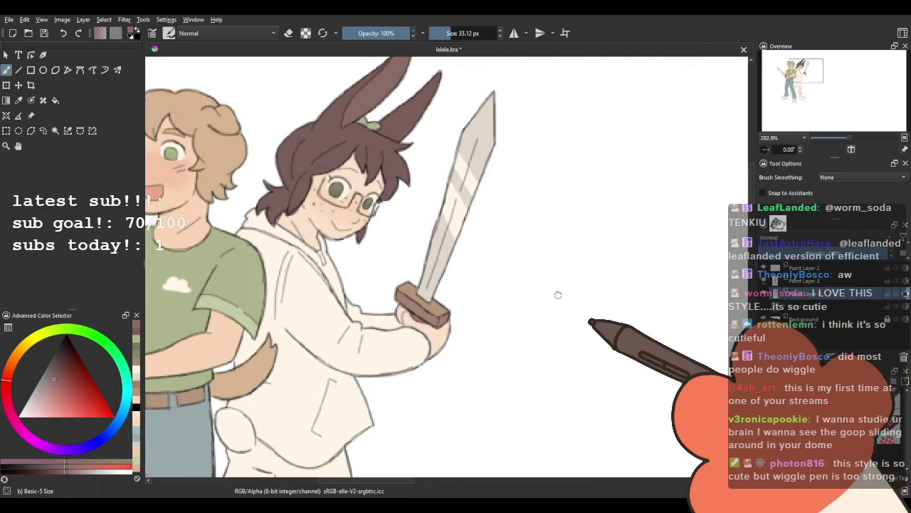
{"action": "key", "text": "plus"}
{"action": "key", "text": "plus"}
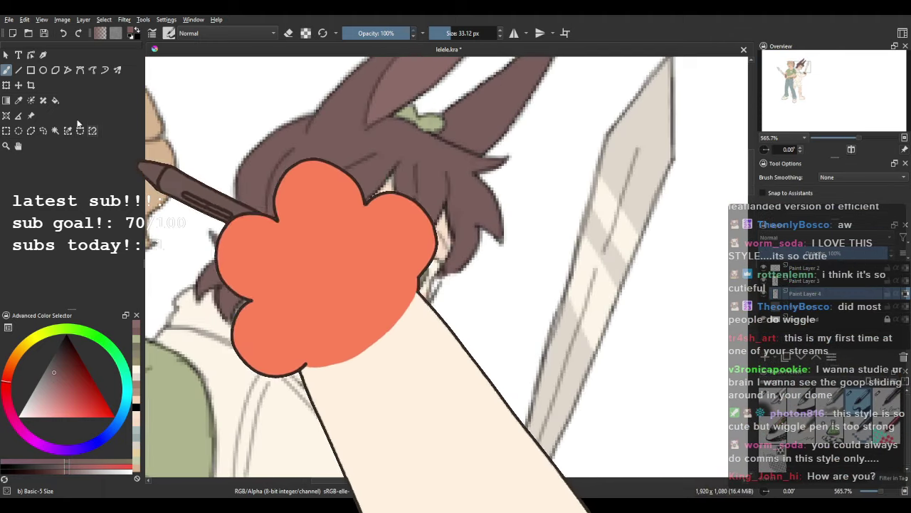
{"action": "left_click", "coordinate": [55, 101]}
{"action": "scroll", "coordinate": [306, 217], "scroll_direction": "down", "scroll_amount": 2}
{"action": "left_click_drag", "start_coordinate": [299, 428], "coordinate": [369, 263]}
{"action": "scroll", "coordinate": [342, 361], "scroll_direction": "up", "scroll_amount": 1}
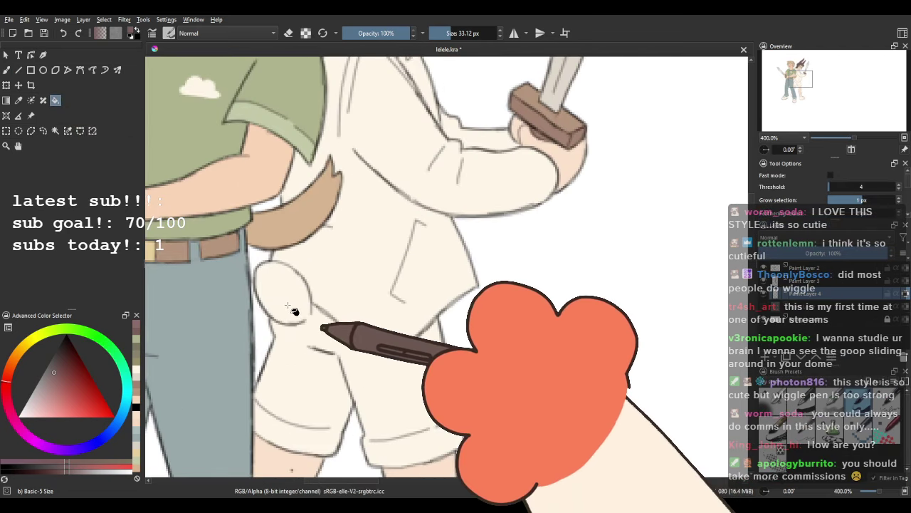
{"action": "left_click", "coordinate": [294, 311]}
{"action": "key", "text": "plus"}
{"action": "key", "text": "ctrl+z"}
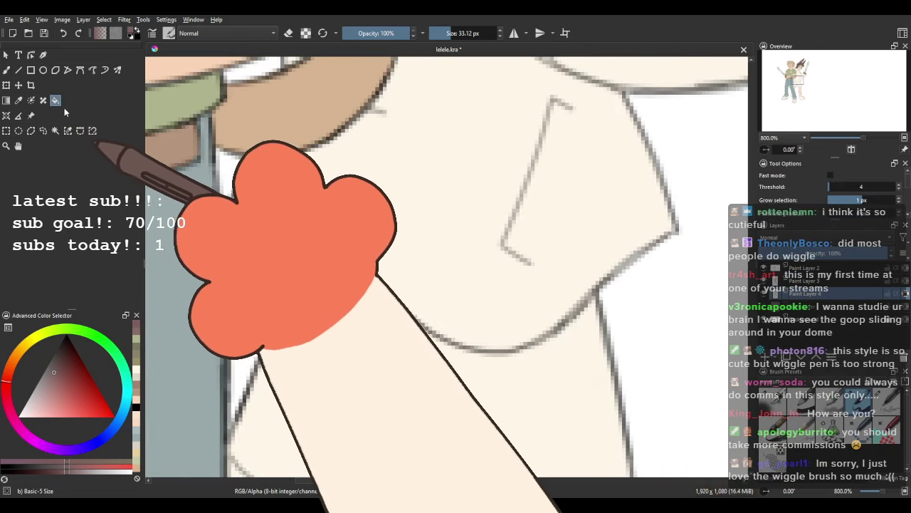
{"action": "left_click", "coordinate": [7, 70]}
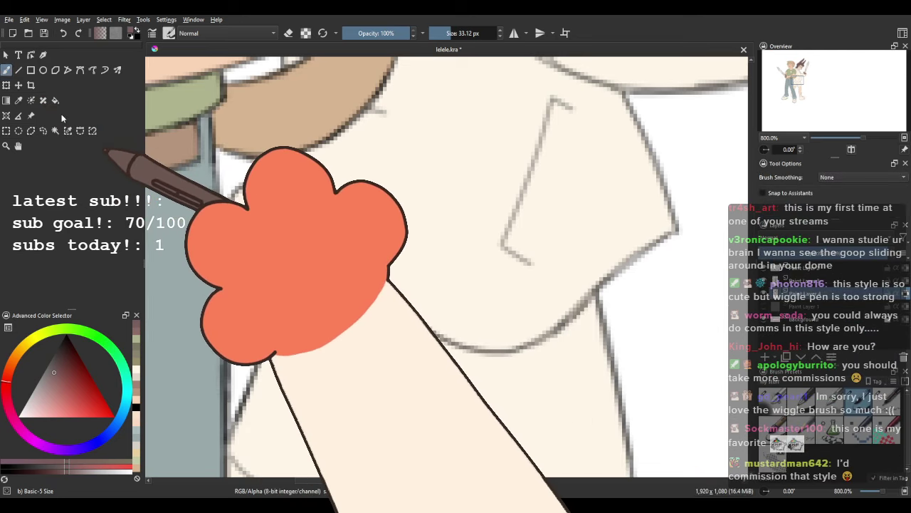
{"action": "left_click", "coordinate": [55, 100]}
{"action": "left_click", "coordinate": [7, 70]}
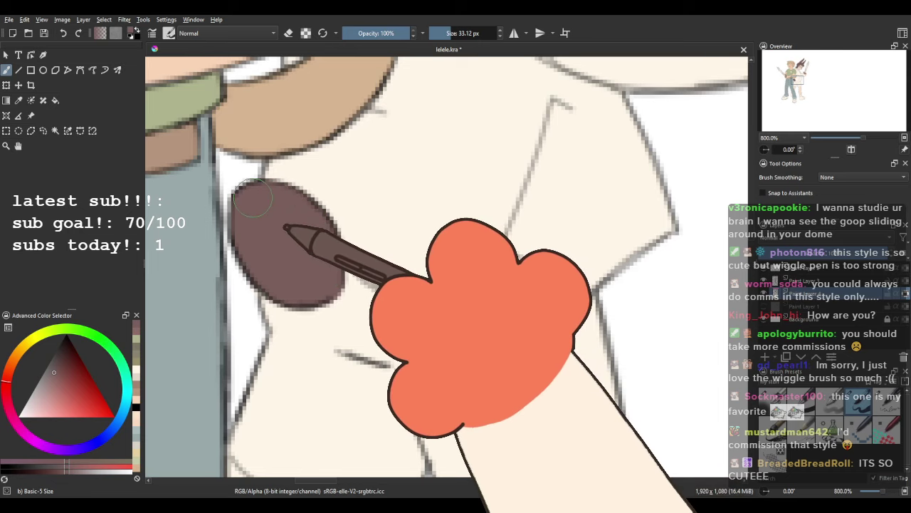
Choose a lighter muted reddish brown and paint a rounded patch over the lower outer part of the round tail.
{"action": "scroll", "coordinate": [246, 208], "scroll_direction": "down", "scroll_amount": 7}
{"action": "left_click_drag", "start_coordinate": [241, 171], "coordinate": [310, 200]}
{"action": "scroll", "coordinate": [307, 267], "scroll_direction": "up", "scroll_amount": 3}
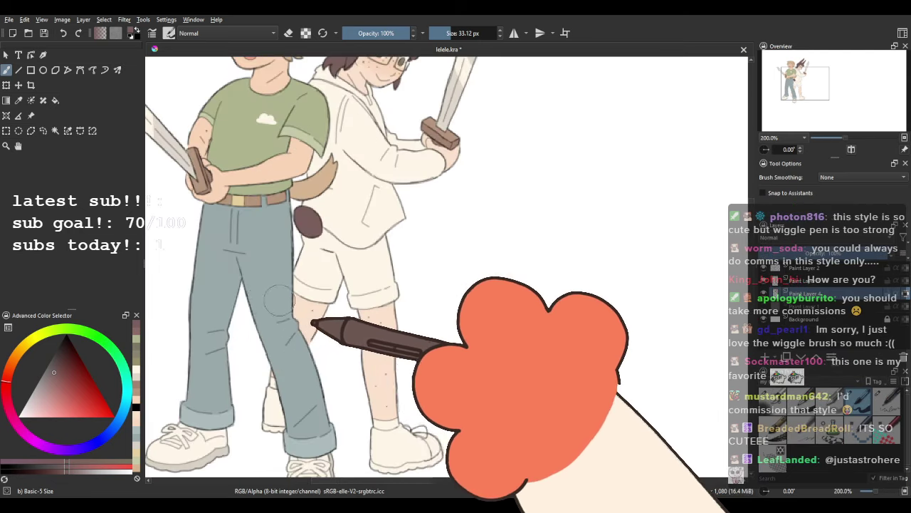
{"action": "scroll", "coordinate": [277, 299], "scroll_direction": "up", "scroll_amount": 2}
{"action": "left_click_drag", "start_coordinate": [396, 157], "coordinate": [389, 215]}
{"action": "scroll", "coordinate": [389, 200], "scroll_direction": "up", "scroll_amount": 1}
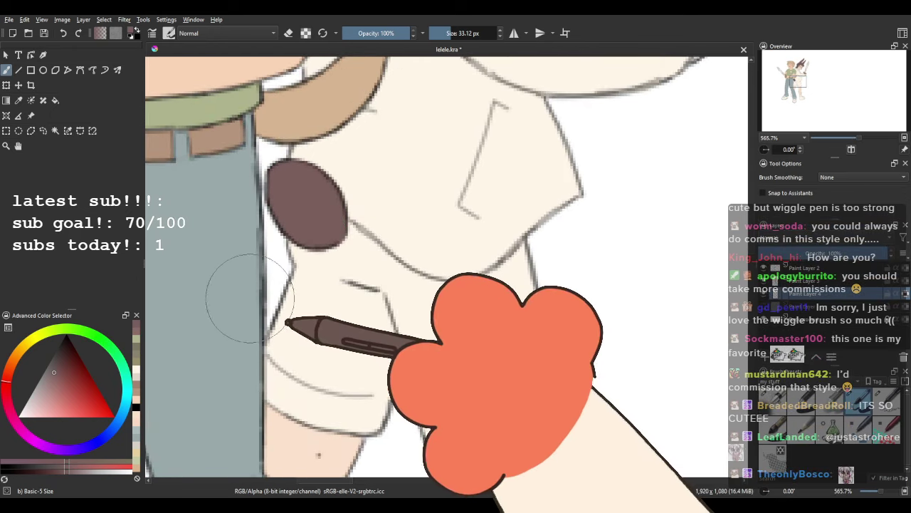
{"action": "left_click", "coordinate": [49, 382]}
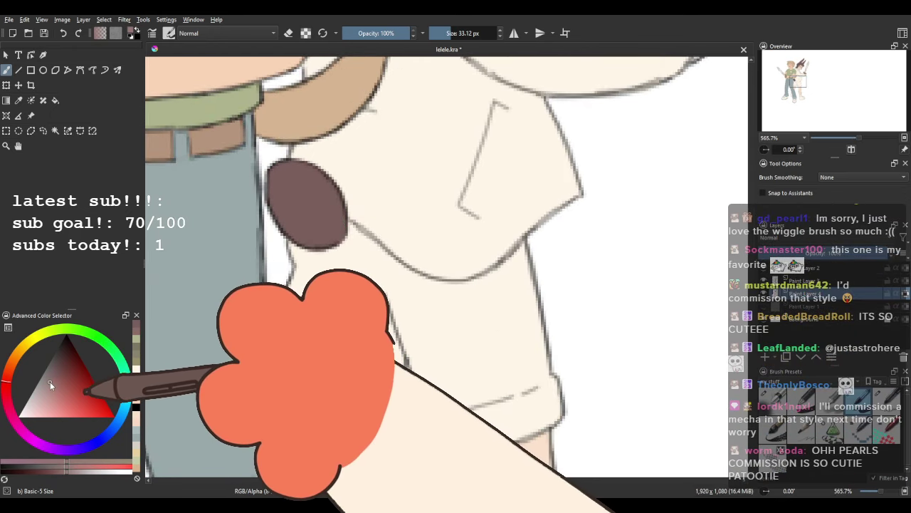
{"action": "mouse_move", "coordinate": [292, 196]}
{"action": "left_mouse_down"}
{"action": "mouse_move", "coordinate": [294, 224]}
{"action": "mouse_move", "coordinate": [315, 217]}
{"action": "mouse_move", "coordinate": [320, 239]}
{"action": "left_mouse_up"}
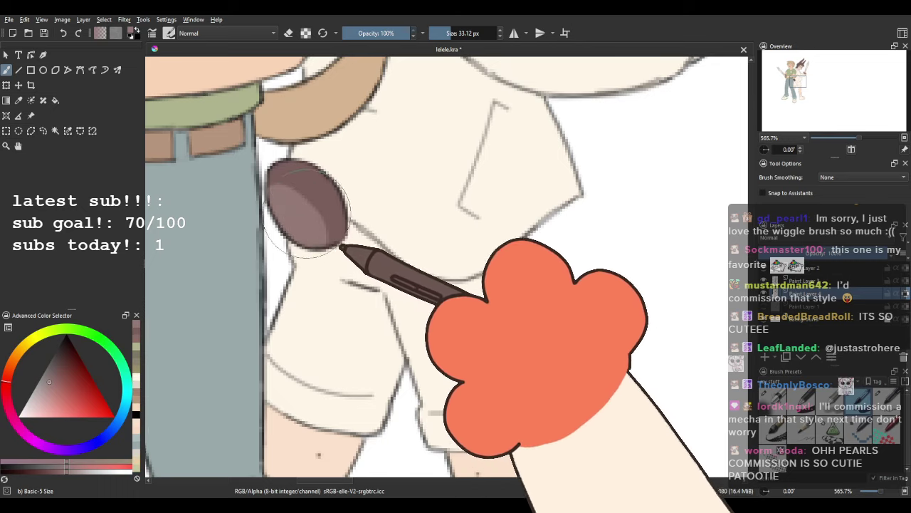
{"action": "scroll", "coordinate": [313, 210], "scroll_direction": "down", "scroll_amount": 4}
{"action": "left_click_drag", "start_coordinate": [340, 231], "coordinate": [336, 274]}
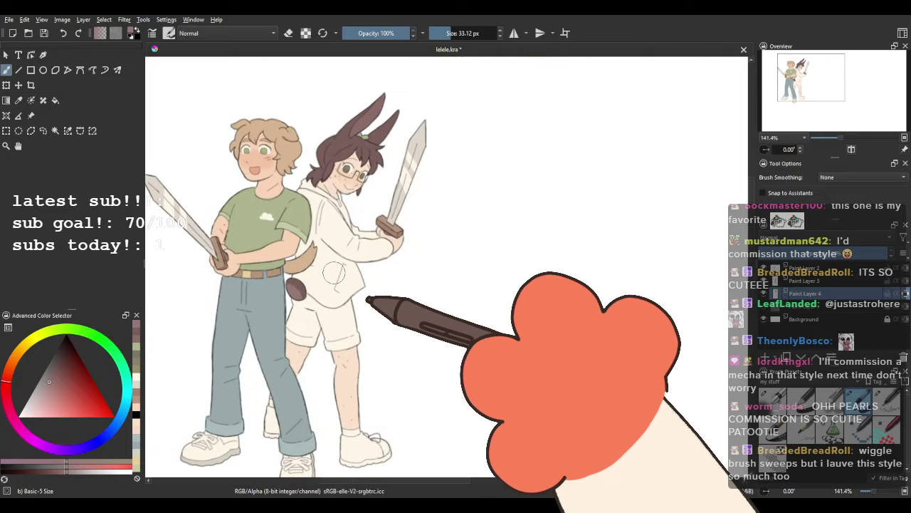
Choose a muted warm grey-brown and fill the main body and near sleeve of the rabbit-eared fighter's jacket.
{"action": "scroll", "coordinate": [346, 246], "scroll_direction": "up", "scroll_amount": 1}
{"action": "scroll", "coordinate": [280, 220], "scroll_direction": "up", "scroll_amount": 1}
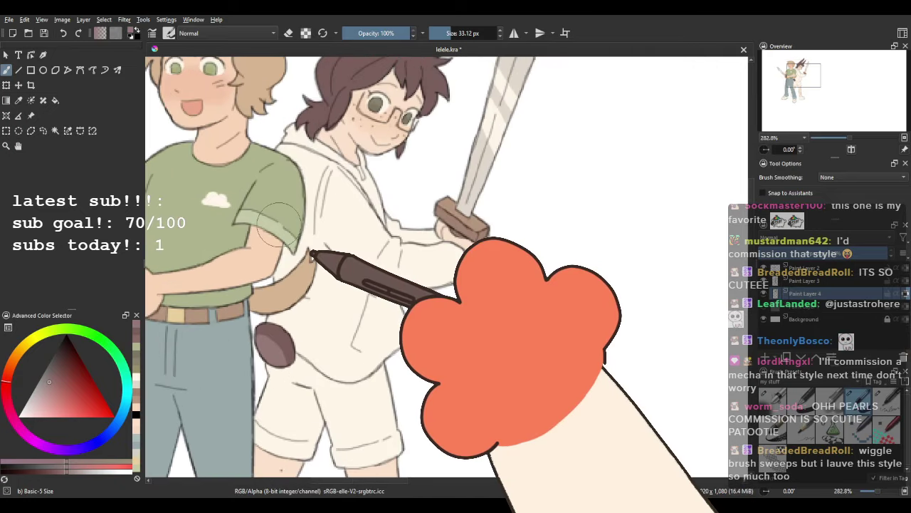
{"action": "left_click_drag", "start_coordinate": [278, 226], "coordinate": [203, 266]}
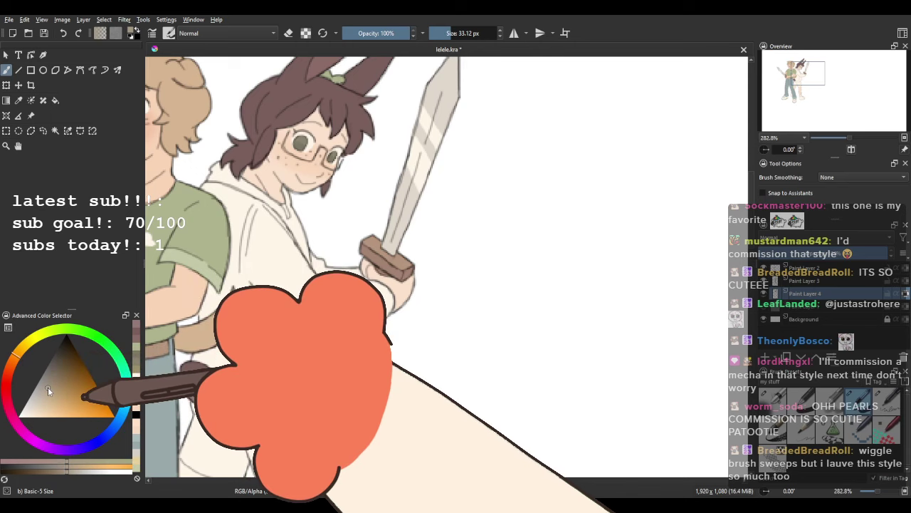
{"action": "left_click", "coordinate": [55, 100]}
{"action": "left_click", "coordinate": [302, 259]}
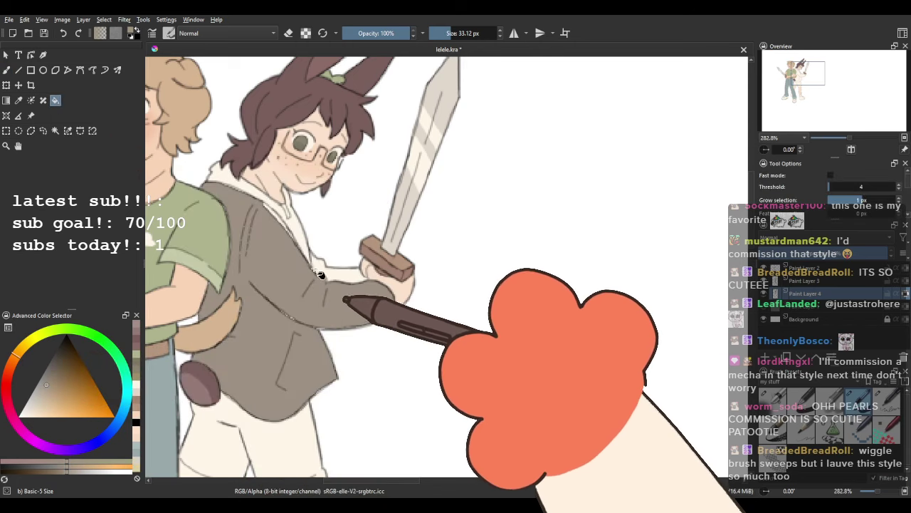
{"action": "scroll", "coordinate": [311, 342], "scroll_direction": "up", "scroll_amount": 1}
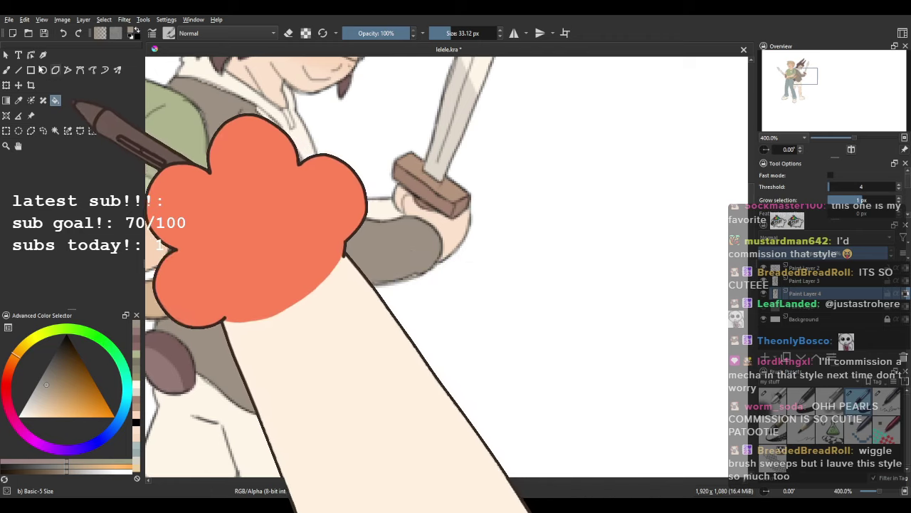
Brush the same grey-brown over the jacket's far sleeve and the cream gaps along its fold lines.
{"action": "left_click", "coordinate": [7, 69]}
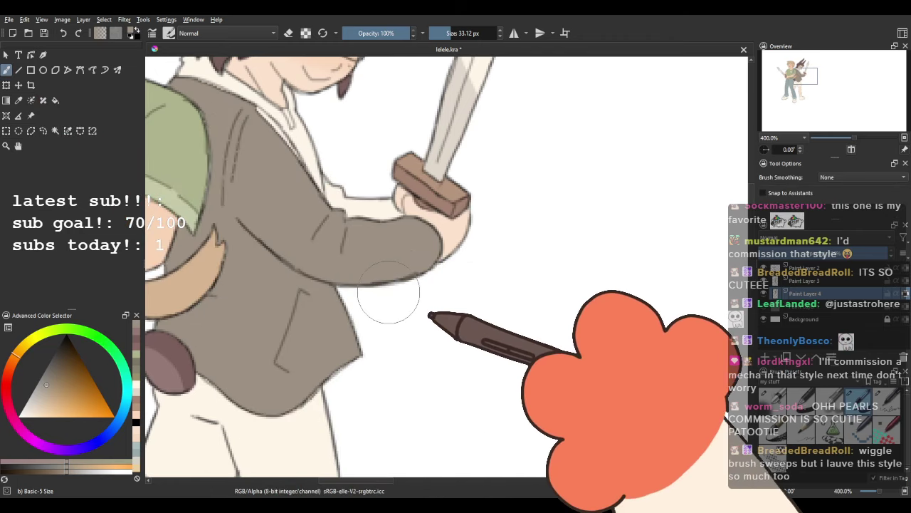
{"action": "left_click_drag", "start_coordinate": [252, 206], "coordinate": [304, 293]}
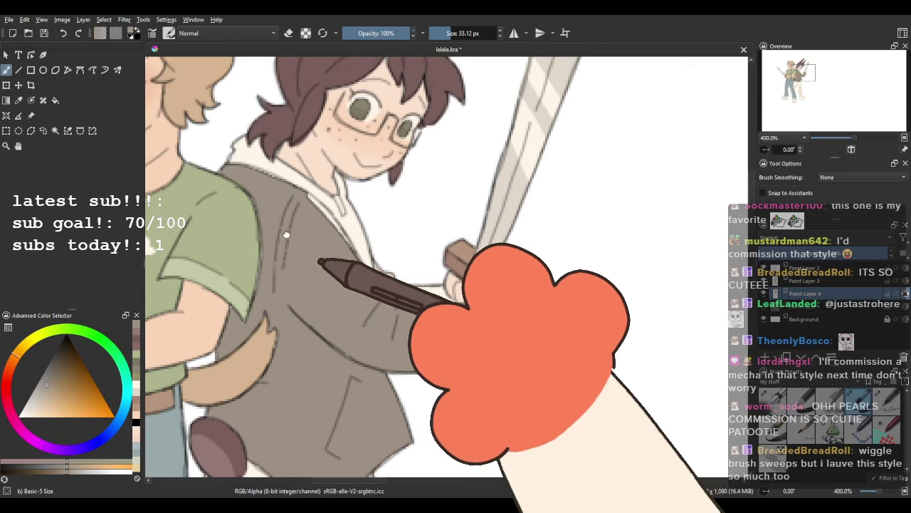
{"action": "scroll", "coordinate": [285, 234], "scroll_direction": "down", "scroll_amount": 2}
{"action": "scroll", "coordinate": [271, 324], "scroll_direction": "up", "scroll_amount": 2}
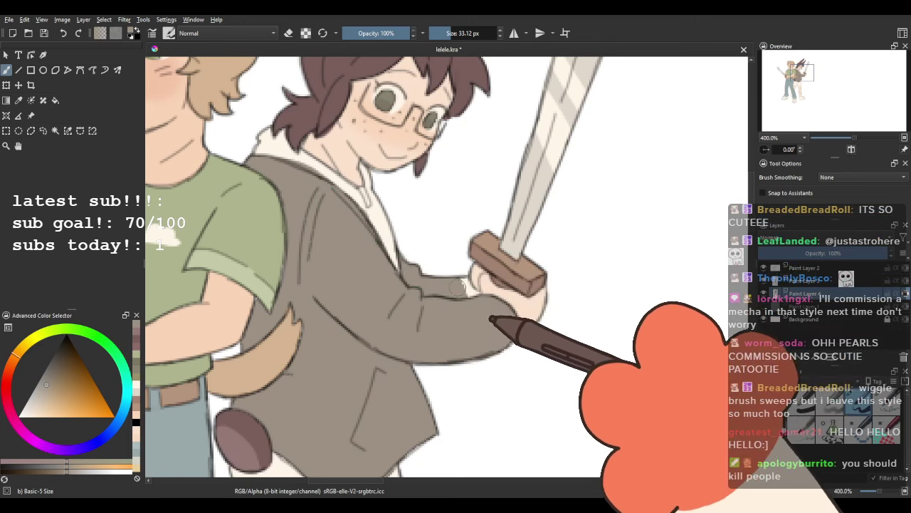
{"action": "left_click_drag", "start_coordinate": [377, 309], "coordinate": [361, 195]}
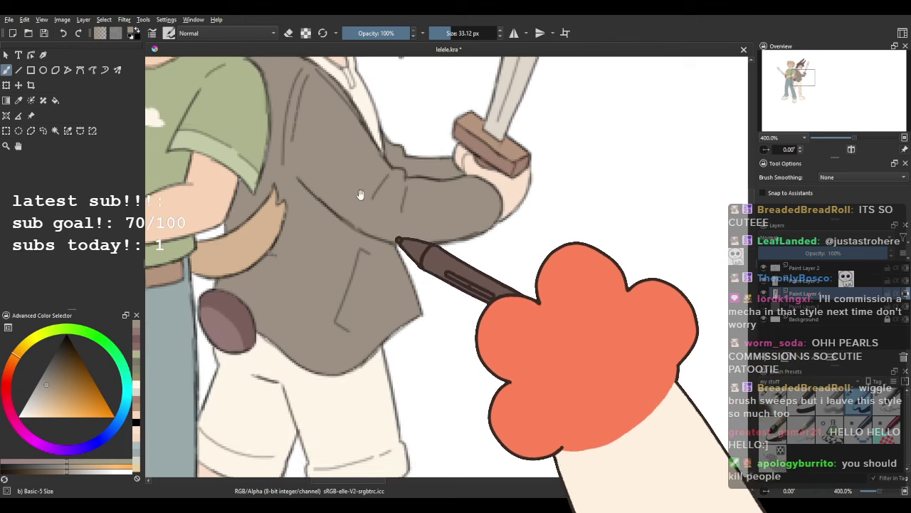
{"action": "left_click_drag", "start_coordinate": [317, 176], "coordinate": [350, 183]}
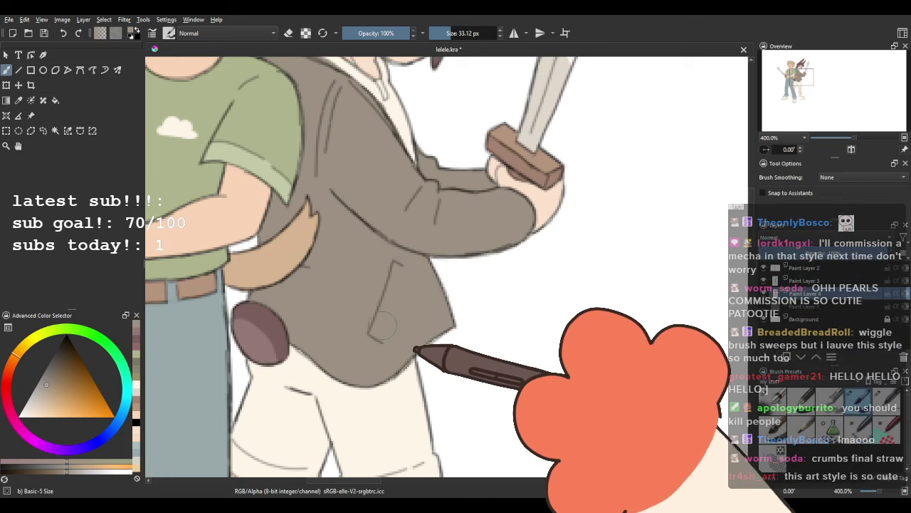
Sample the other fighter's trouser colour, shift it to a darker, bluer grey and fill the rabbit-eared fighter's shorts.
{"action": "left_click_drag", "start_coordinate": [405, 408], "coordinate": [405, 336]}
{"action": "scroll", "coordinate": [392, 402], "scroll_direction": "down", "scroll_amount": 2}
{"action": "left_click_drag", "start_coordinate": [405, 384], "coordinate": [405, 288]}
{"action": "scroll", "coordinate": [277, 274], "scroll_direction": "up", "scroll_amount": 2}
{"action": "left_click", "coordinate": [304, 282], "text": "ctrl"}
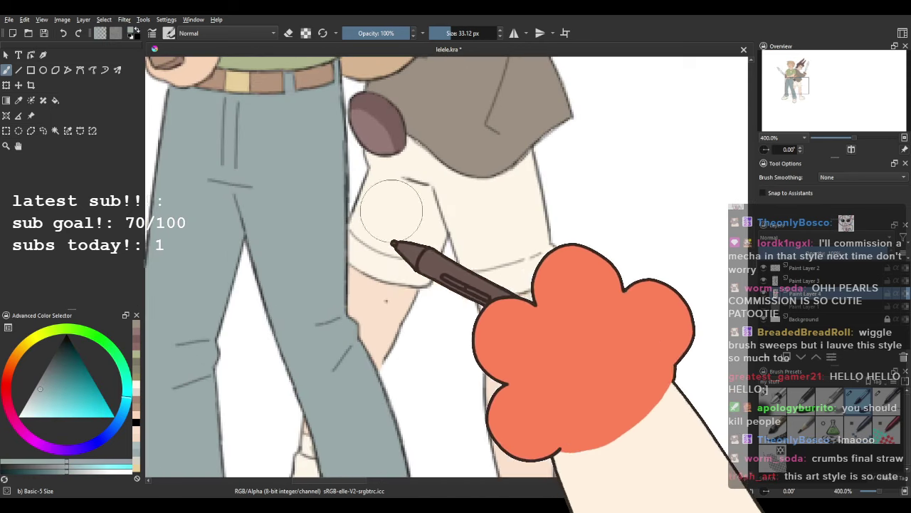
{"action": "left_click_drag", "start_coordinate": [391, 211], "coordinate": [270, 285]}
{"action": "left_click", "coordinate": [127, 412]}
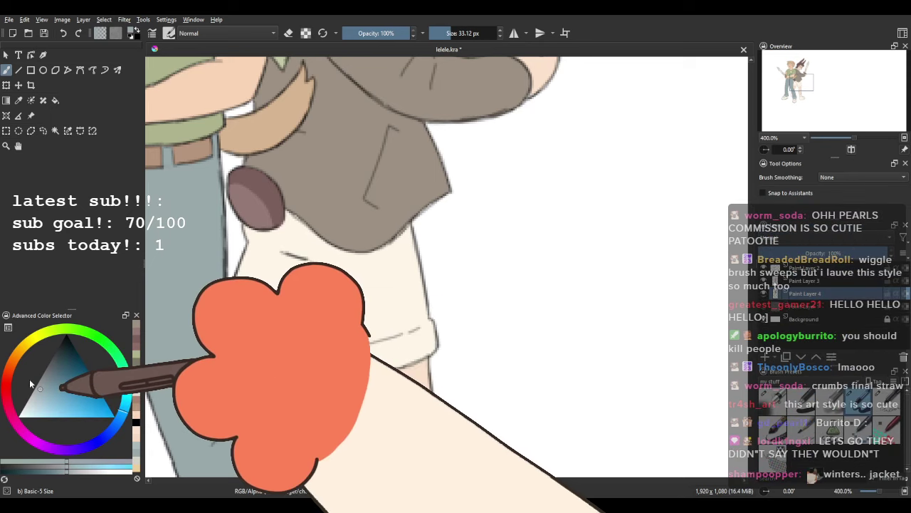
{"action": "scroll", "coordinate": [302, 305], "scroll_direction": "down", "scroll_amount": 3}
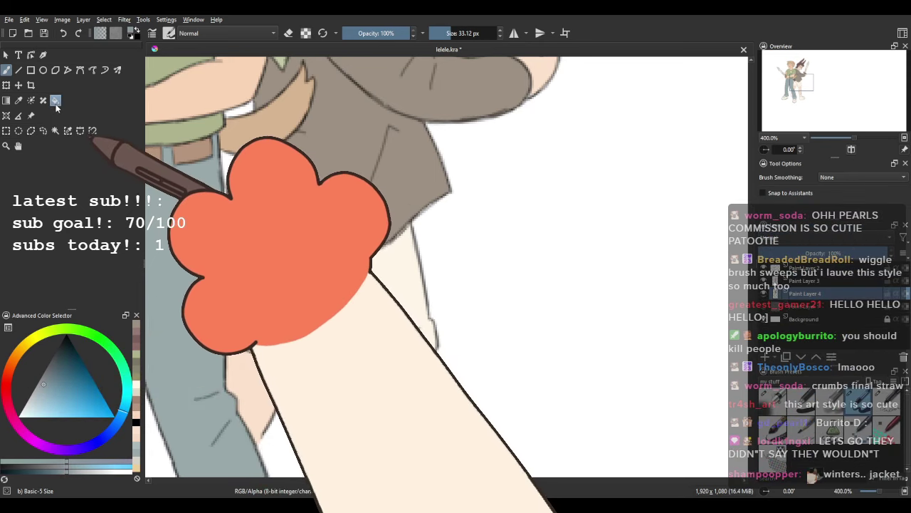
{"action": "key", "text": "f"}
{"action": "scroll", "coordinate": [351, 285], "scroll_direction": "up", "scroll_amount": 4}
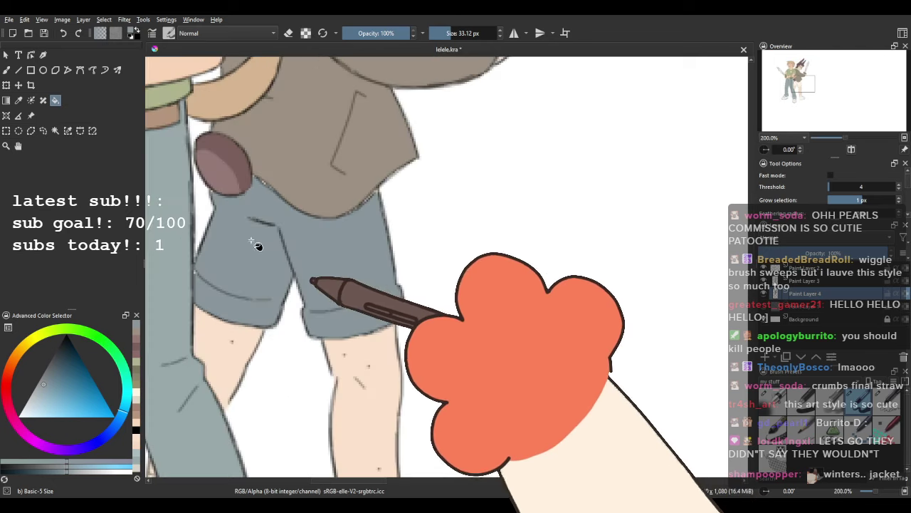
Brush the blue-grey into the remaining gaps along the shorts' outlines and rolled hems.
{"action": "left_click", "coordinate": [7, 70]}
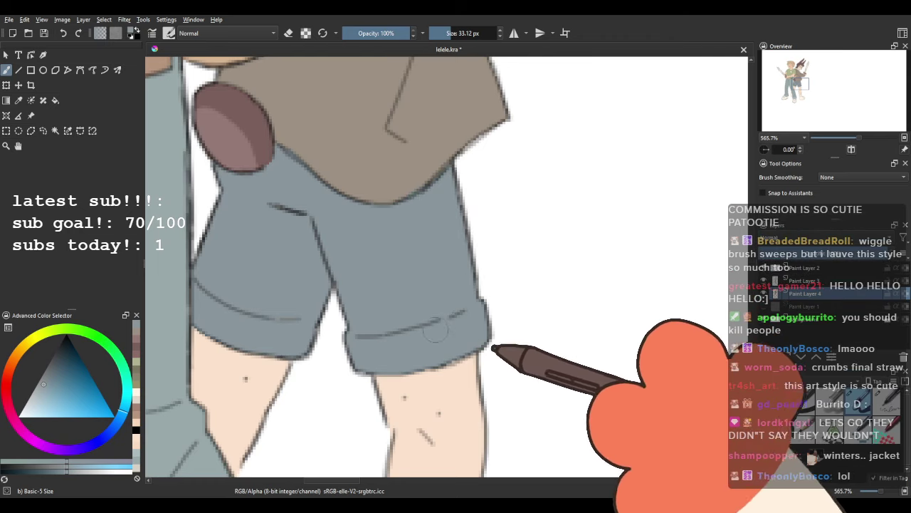
{"action": "left_click_drag", "start_coordinate": [276, 298], "coordinate": [315, 321]}
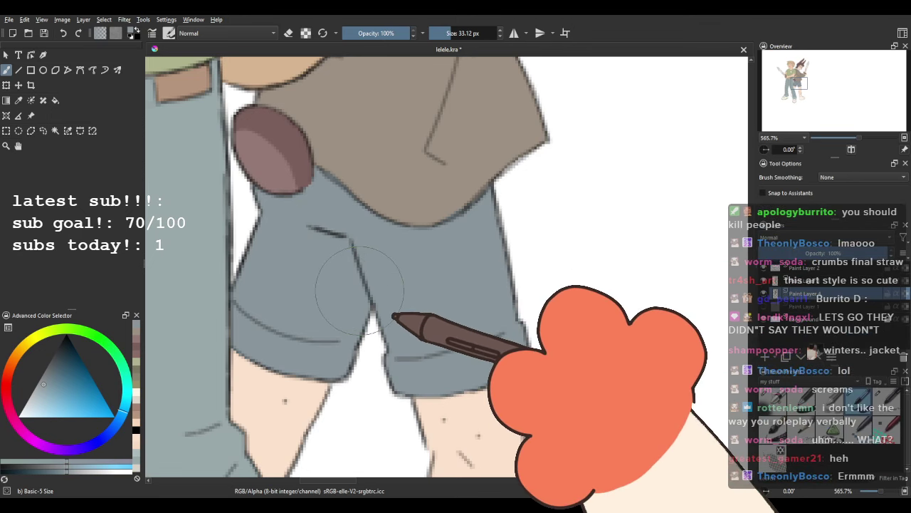
{"action": "scroll", "coordinate": [360, 288], "scroll_direction": "down", "scroll_amount": 10}
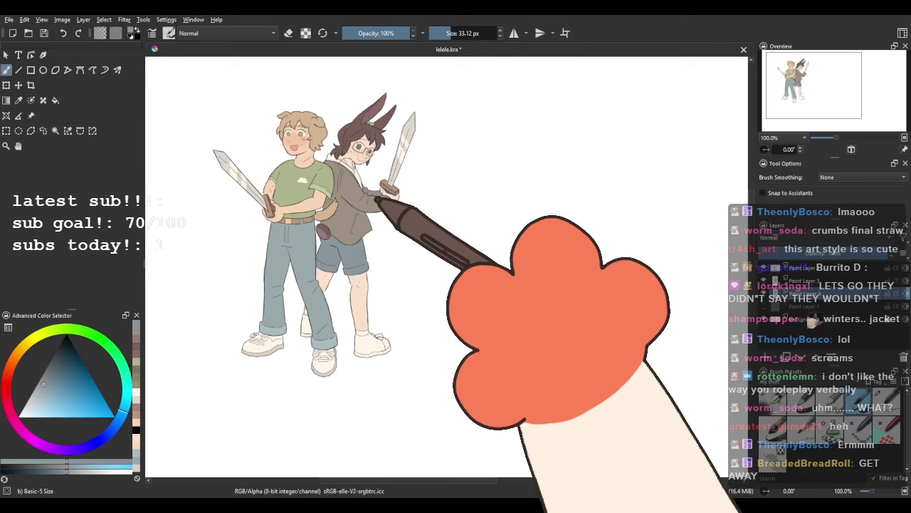
Shift the blue-grey slightly towards teal and fill the rabbit-eared fighter's hood and front collar edge.
{"action": "scroll", "coordinate": [367, 162], "scroll_direction": "up", "scroll_amount": 5}
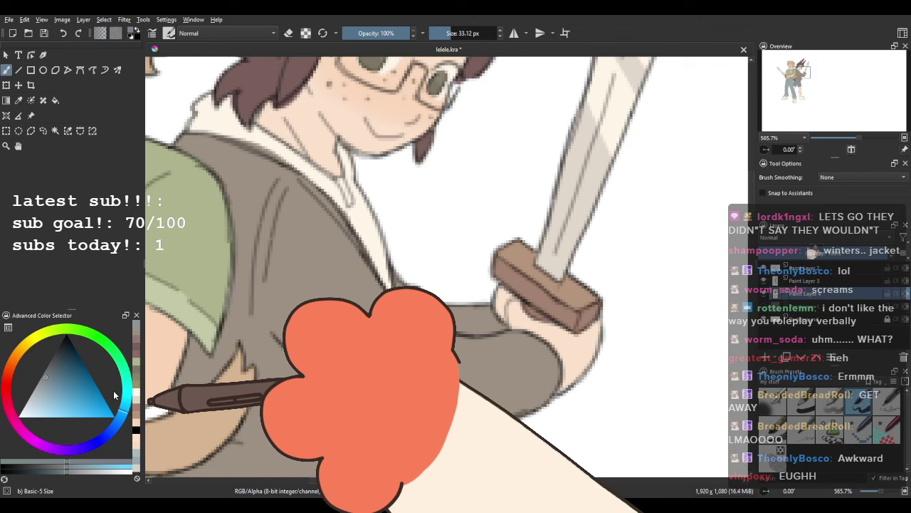
{"action": "left_click", "coordinate": [54, 100]}
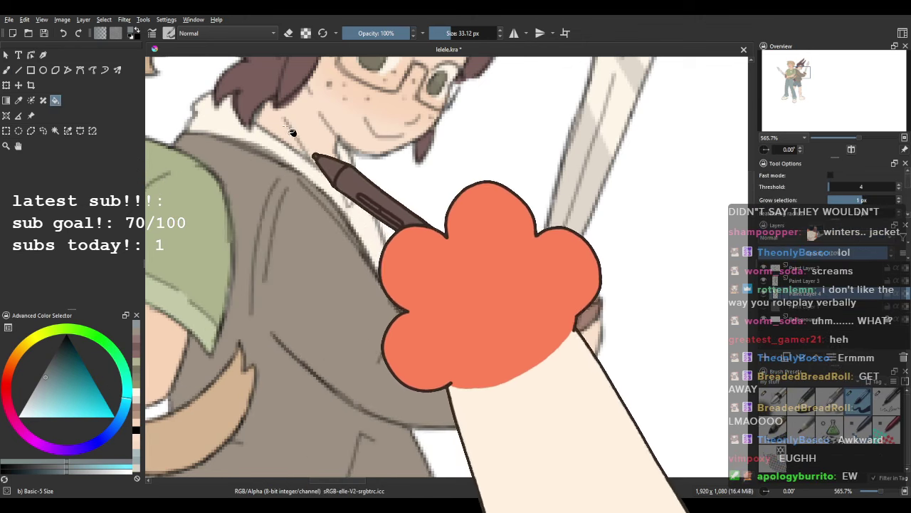
{"action": "scroll", "coordinate": [369, 246], "scroll_direction": "down", "scroll_amount": 5}
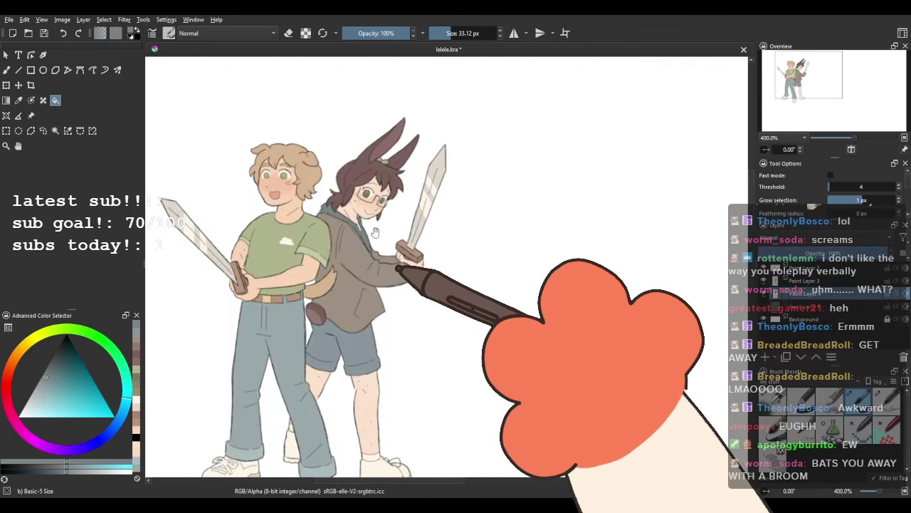
{"action": "scroll", "coordinate": [359, 210], "scroll_direction": "up", "scroll_amount": 5}
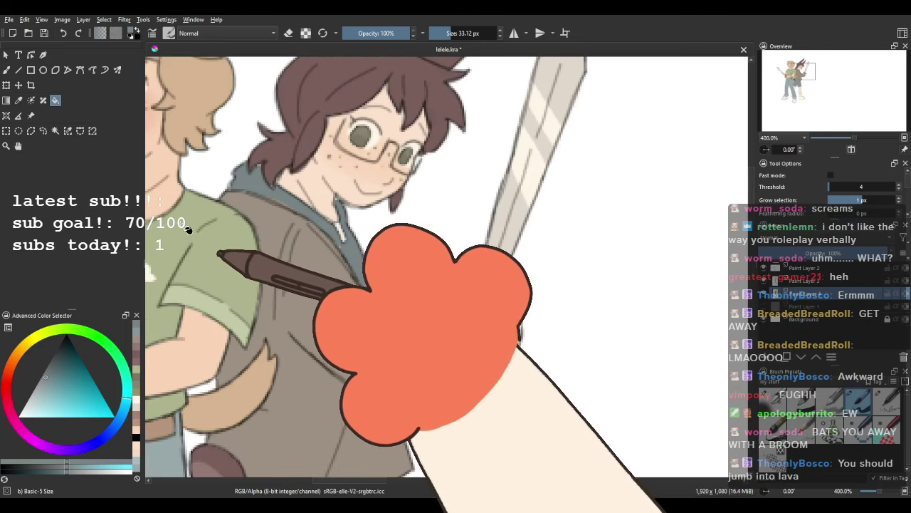
Brush the teal-grey into the remaining cream gaps around the back of the hood and along the collar.
{"action": "left_click", "coordinate": [6, 70]}
{"action": "left_click_drag", "start_coordinate": [263, 156], "coordinate": [281, 219]}
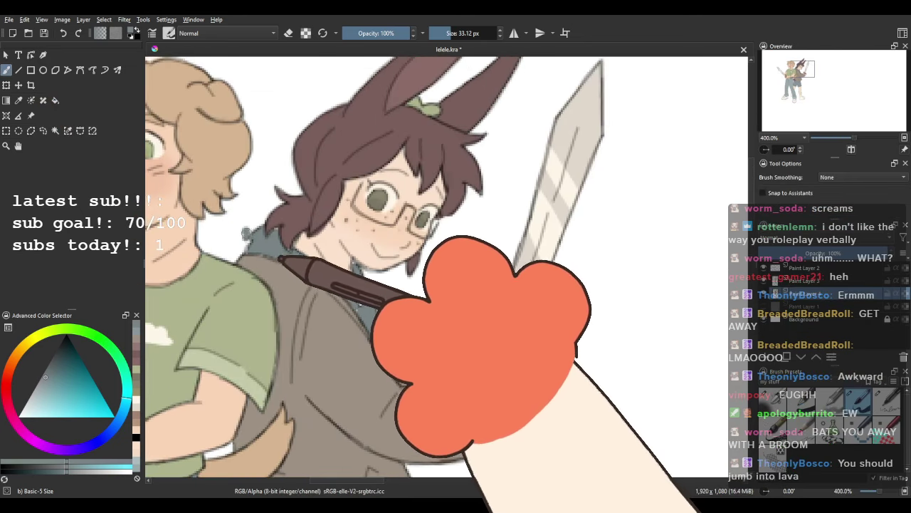
{"action": "scroll", "coordinate": [332, 278], "scroll_direction": "up", "scroll_amount": 1}
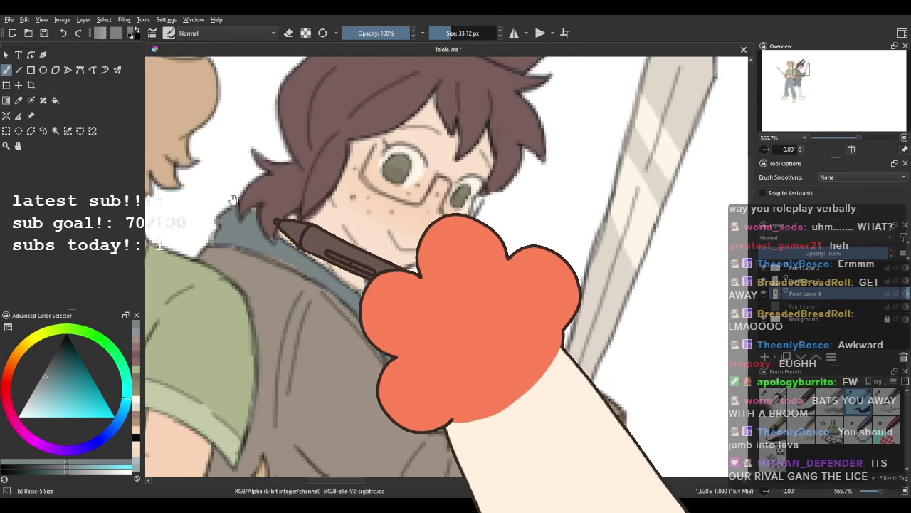
{"action": "left_click_drag", "start_coordinate": [232, 199], "coordinate": [288, 214]}
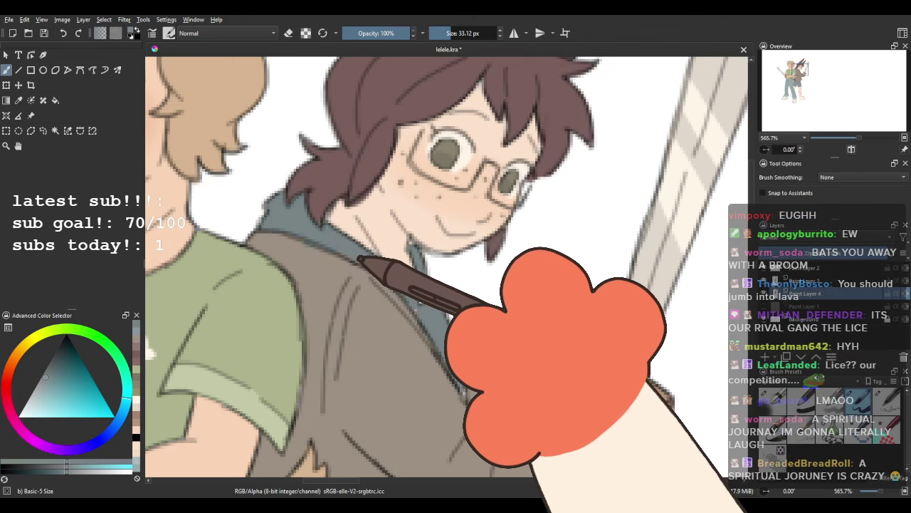
{"action": "left_click_drag", "start_coordinate": [368, 273], "coordinate": [328, 243]}
Resample the jacket and hood colours to tidy the collar edge, and touch up the drawstring with a paler teal-grey.
{"action": "left_click", "coordinate": [295, 269], "text": "ctrl"}
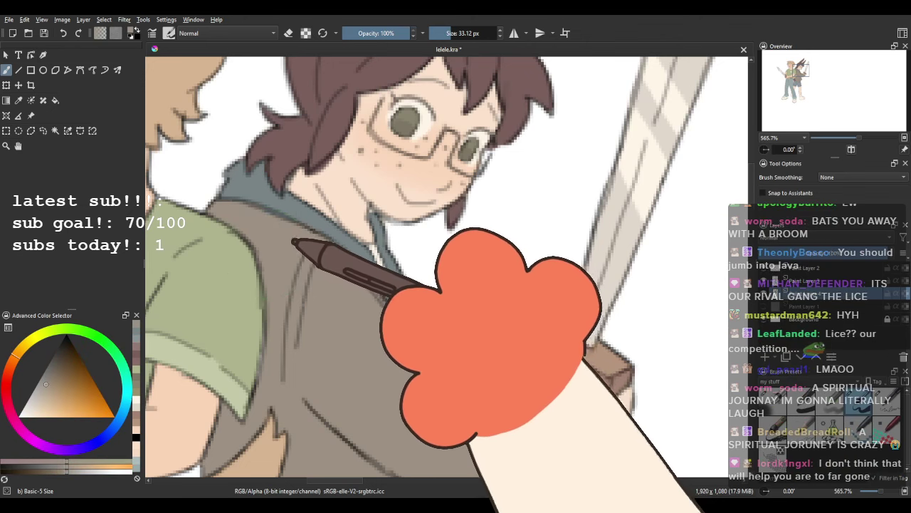
{"action": "left_click", "coordinate": [257, 187], "text": "ctrl"}
{"action": "left_click_drag", "start_coordinate": [380, 261], "coordinate": [349, 239]}
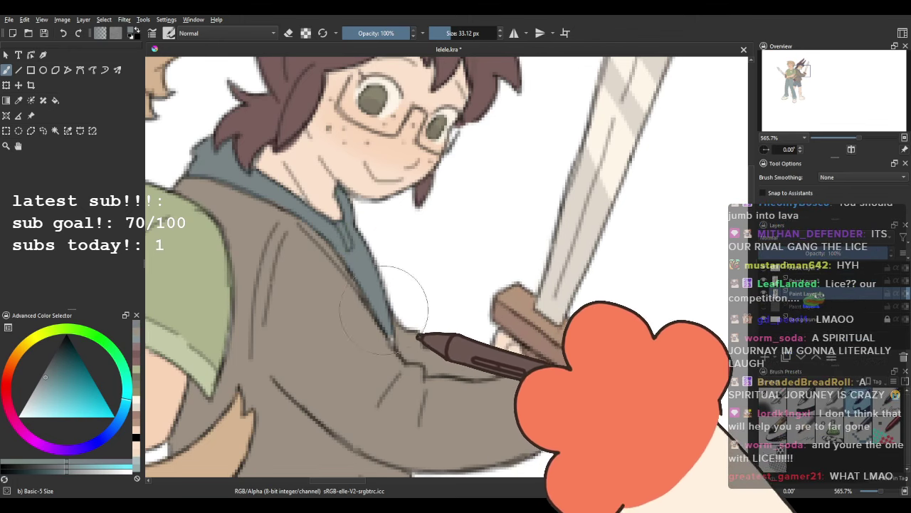
{"action": "left_click_drag", "start_coordinate": [390, 337], "coordinate": [337, 349]}
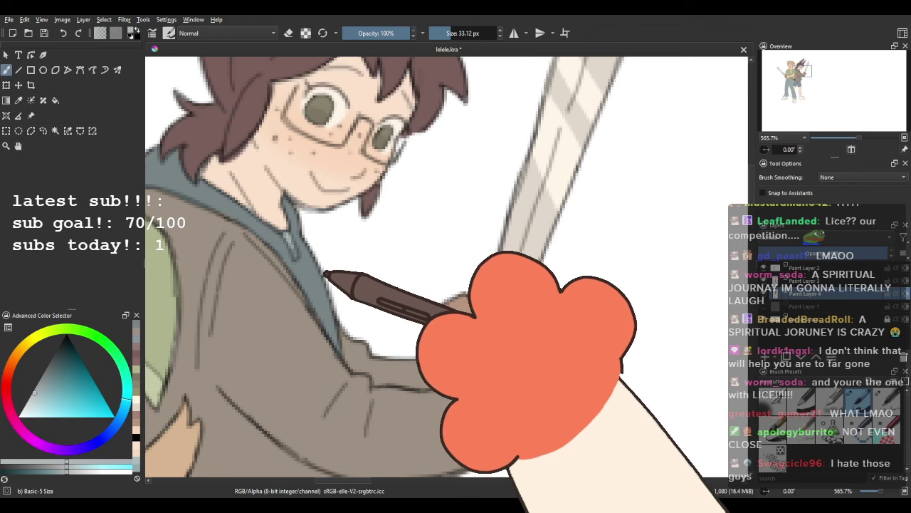
{"action": "scroll", "coordinate": [278, 229], "scroll_direction": "down", "scroll_amount": 3}
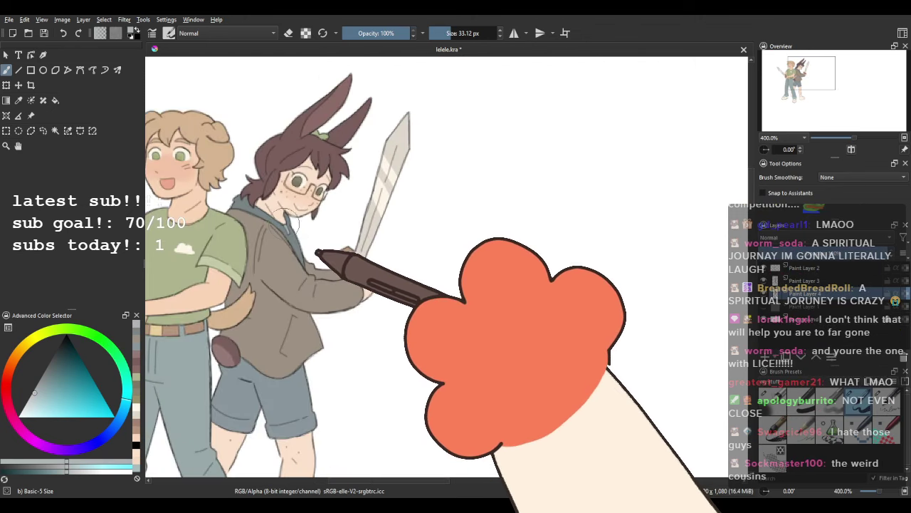
{"action": "left_click_drag", "start_coordinate": [356, 333], "coordinate": [394, 242]}
{"action": "scroll", "coordinate": [394, 242], "scroll_direction": "down", "scroll_amount": 1}
{"action": "left_click_drag", "start_coordinate": [401, 291], "coordinate": [391, 277]}
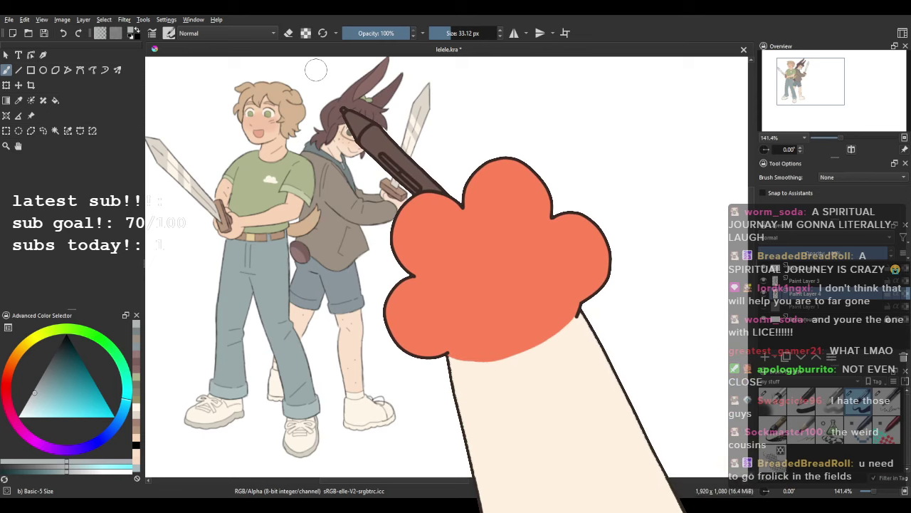
Sample the rabbit-eared fighter's hair brown, test it as a fill on the near shoe, and adjust it to a warmer, lighter brown.
{"action": "scroll", "coordinate": [316, 70], "scroll_direction": "up", "scroll_amount": 1}
{"action": "left_click", "coordinate": [346, 124], "text": "ctrl"}
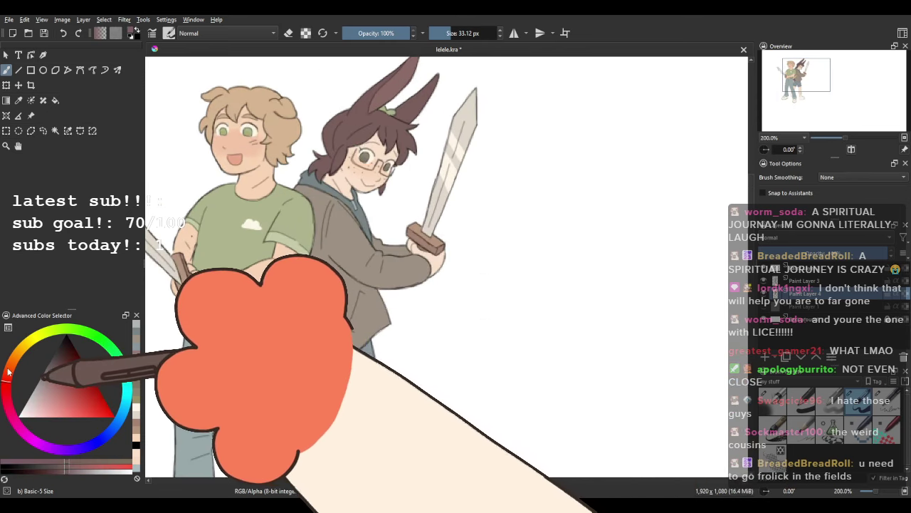
{"action": "left_click_drag", "start_coordinate": [352, 219], "coordinate": [351, 203]}
{"action": "left_click", "coordinate": [344, 356]}
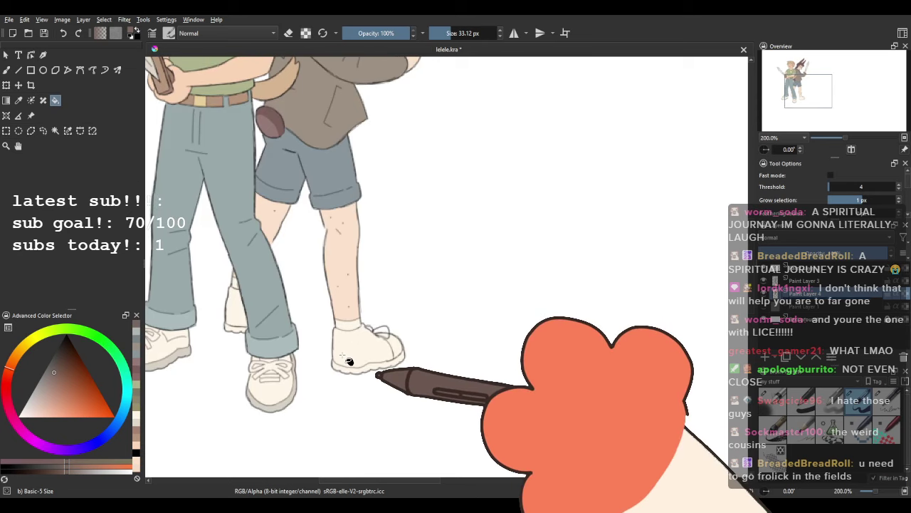
{"action": "scroll", "coordinate": [349, 359], "scroll_direction": "down", "scroll_amount": 2}
{"action": "left_click_drag", "start_coordinate": [389, 369], "coordinate": [386, 353]}
{"action": "scroll", "coordinate": [348, 349], "scroll_direction": "up", "scroll_amount": 4}
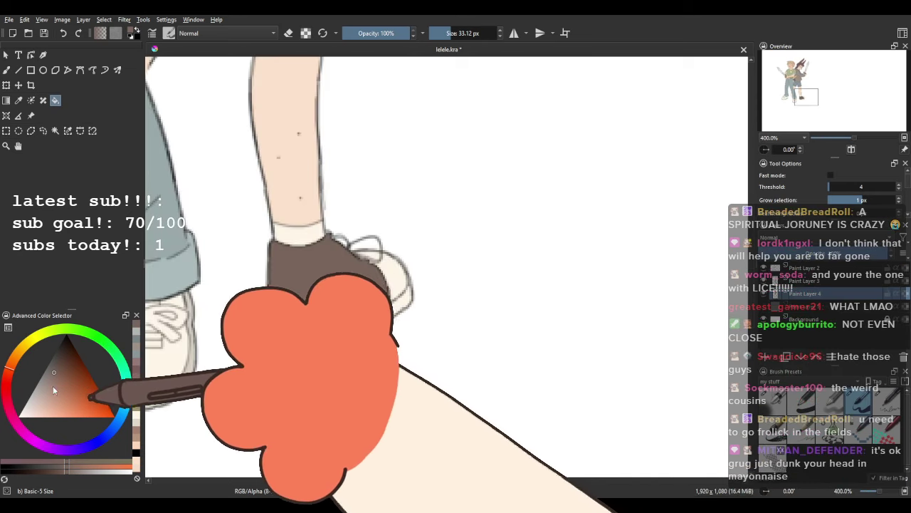
{"action": "key", "text": "ctrl+z"}
{"action": "left_click", "coordinate": [54, 378]}
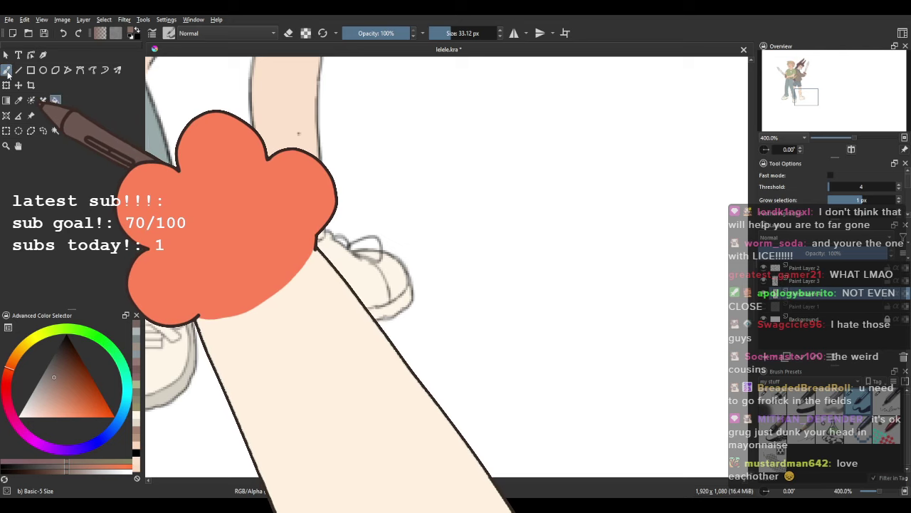
Brush the warm brown over the rabbit-eared fighter's whole near shoe, including the sole, leaving the sock cream.
{"action": "key", "text": "b"}
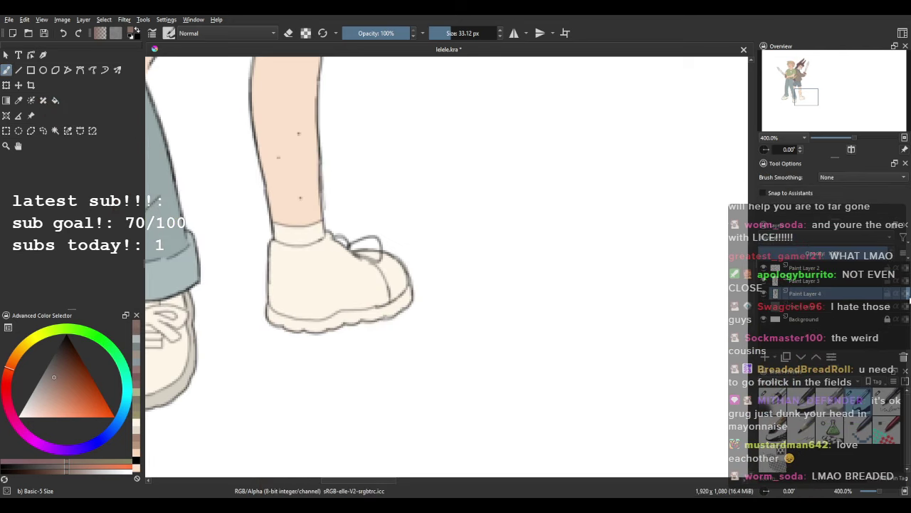
{"action": "key", "text": "ctrl+shift+z"}
{"action": "scroll", "coordinate": [357, 260], "scroll_direction": "up", "scroll_amount": 1}
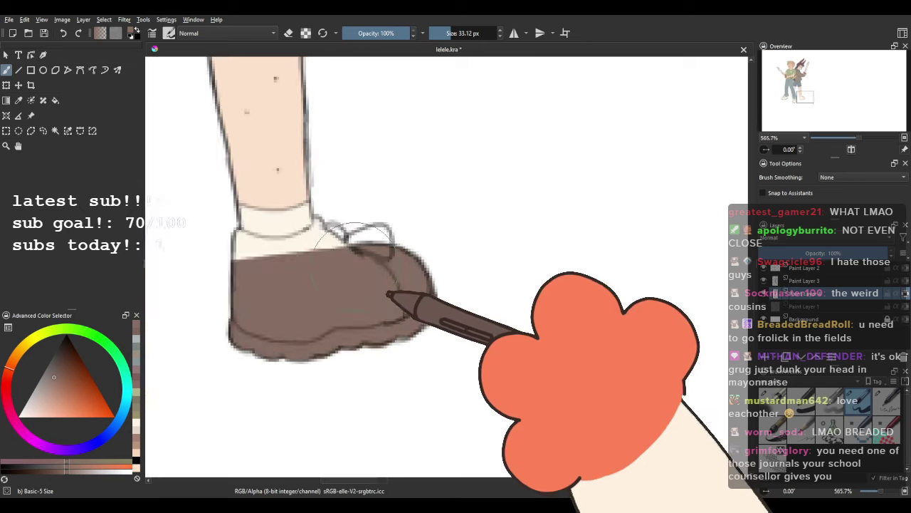
{"action": "mouse_move", "coordinate": [246, 261]}
{"action": "left_mouse_down"}
{"action": "mouse_move", "coordinate": [265, 269]}
{"action": "mouse_move", "coordinate": [242, 243]}
{"action": "mouse_move", "coordinate": [328, 216]}
{"action": "mouse_move", "coordinate": [342, 270]}
{"action": "left_mouse_up"}
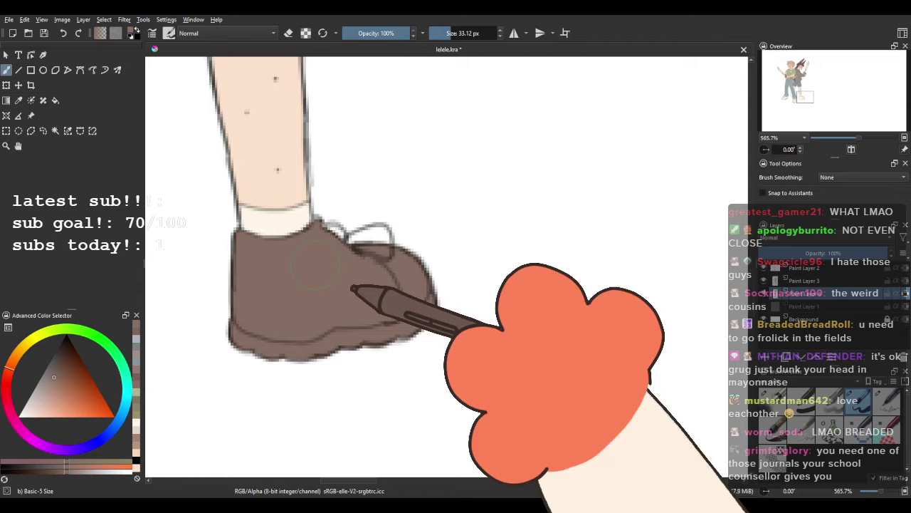
Brush the same warm brown over the rabbit-eared fighter's far shoe, up to the sock and the other fighter's trouser leg.
{"action": "mouse_move", "coordinate": [235, 349]}
{"action": "left_mouse_down"}
{"action": "mouse_move", "coordinate": [428, 349]}
{"action": "mouse_move", "coordinate": [471, 377]}
{"action": "left_mouse_up"}
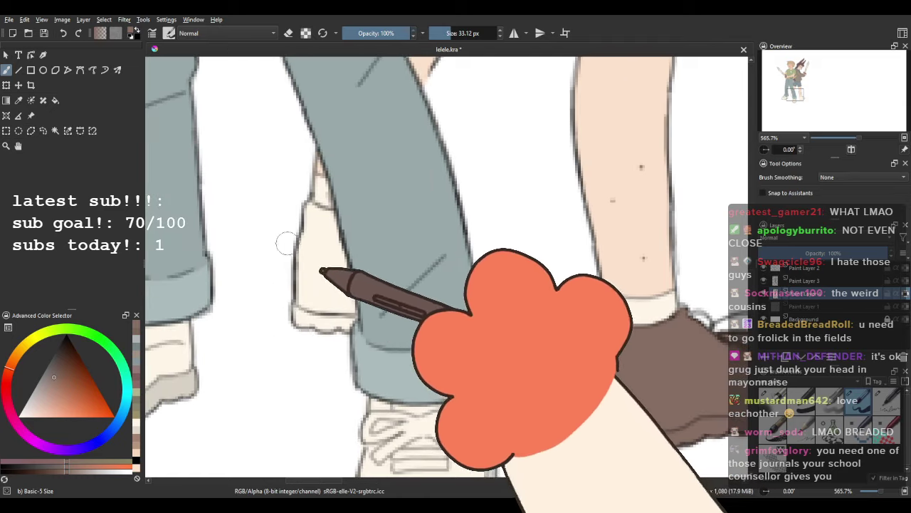
{"action": "left_click_drag", "start_coordinate": [305, 258], "coordinate": [340, 313]}
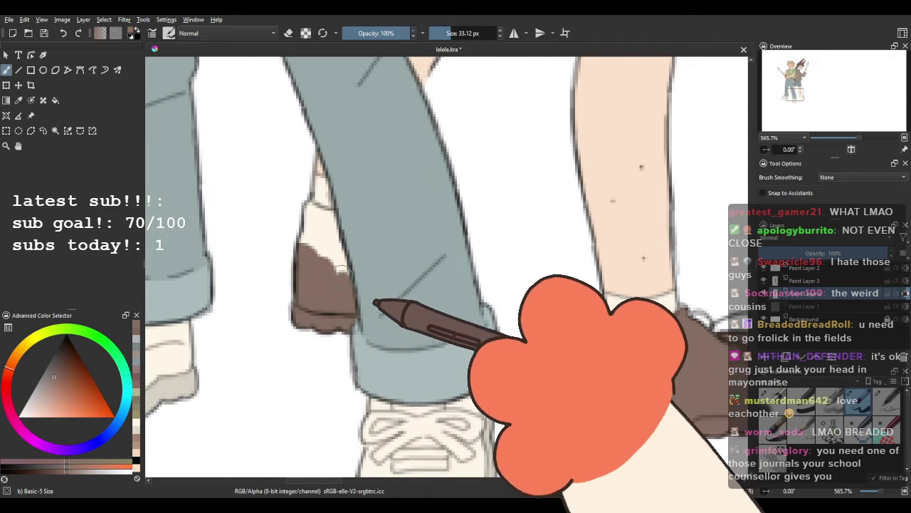
{"action": "left_click_drag", "start_coordinate": [317, 249], "coordinate": [302, 229]}
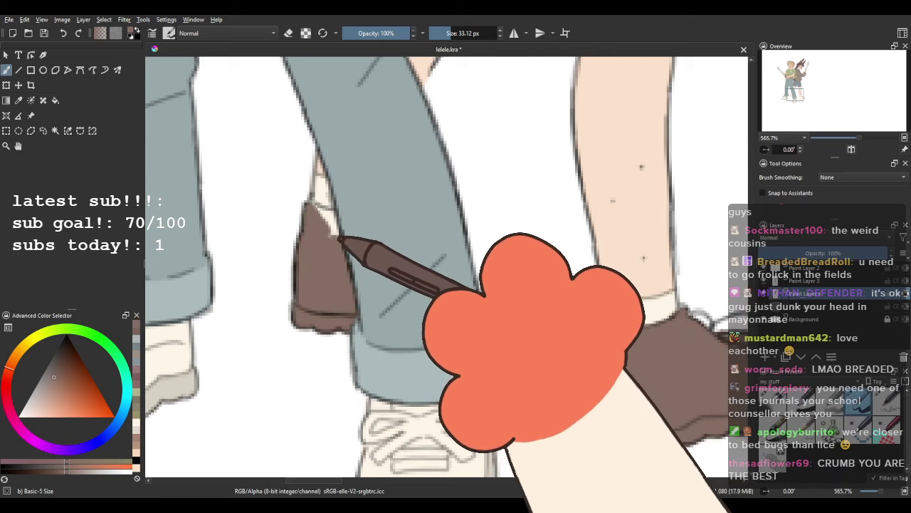
{"action": "mouse_move", "coordinate": [310, 208]}
{"action": "left_mouse_down"}
{"action": "mouse_move", "coordinate": [333, 218]}
{"action": "mouse_move", "coordinate": [337, 241]}
{"action": "left_mouse_up"}
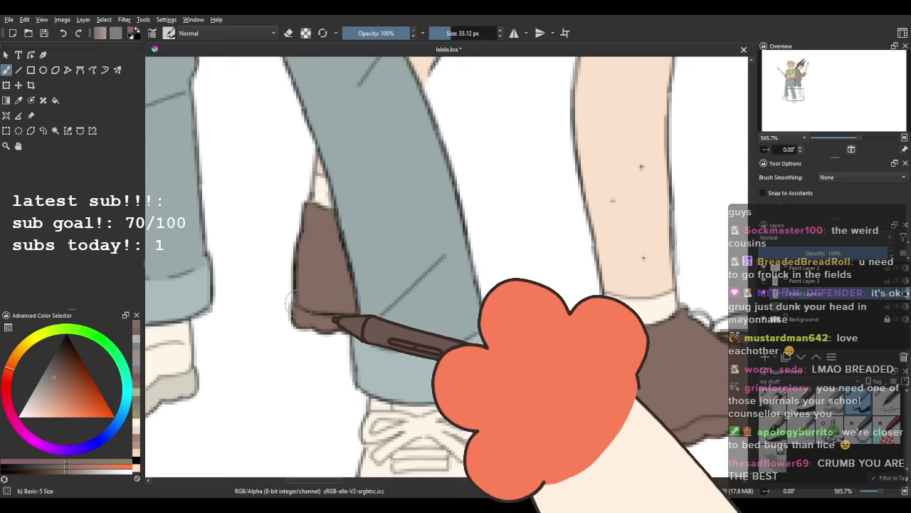
Examine the flat colours of both fighters across the whole drawing.
{"action": "scroll", "coordinate": [302, 313], "scroll_direction": "down", "scroll_amount": 4}
{"action": "left_click_drag", "start_coordinate": [447, 234], "coordinate": [457, 341]}
{"action": "scroll", "coordinate": [383, 342], "scroll_direction": "down", "scroll_amount": 1}
{"action": "scroll", "coordinate": [336, 313], "scroll_direction": "up", "scroll_amount": 1}
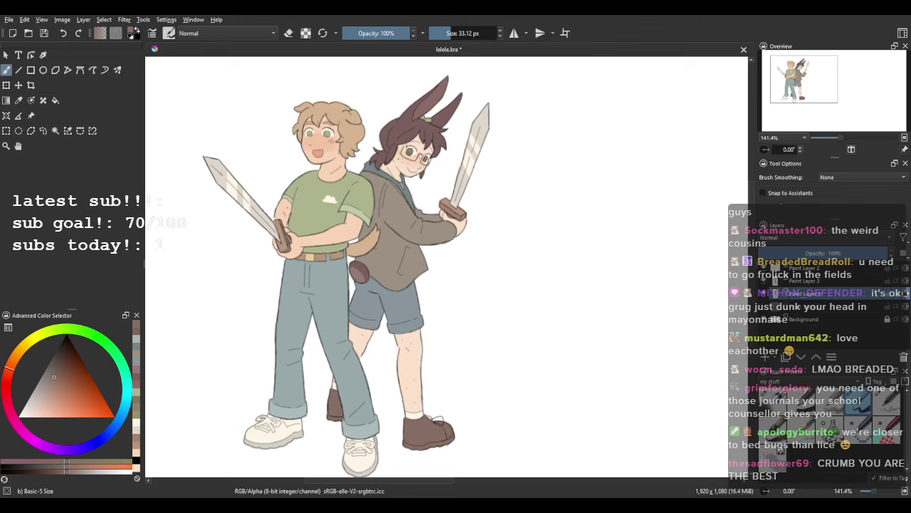
{"action": "scroll", "coordinate": [494, 231], "scroll_direction": "down", "scroll_amount": 1}
{"action": "left_click_drag", "start_coordinate": [491, 231], "coordinate": [455, 246]}
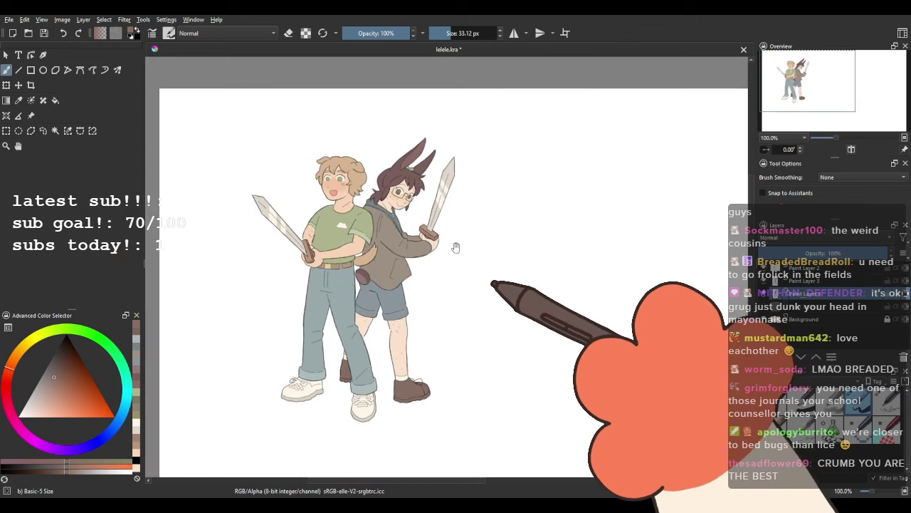
{"action": "scroll", "coordinate": [383, 297], "scroll_direction": "up", "scroll_amount": 1}
{"action": "left_click_drag", "start_coordinate": [433, 295], "coordinate": [455, 291]}
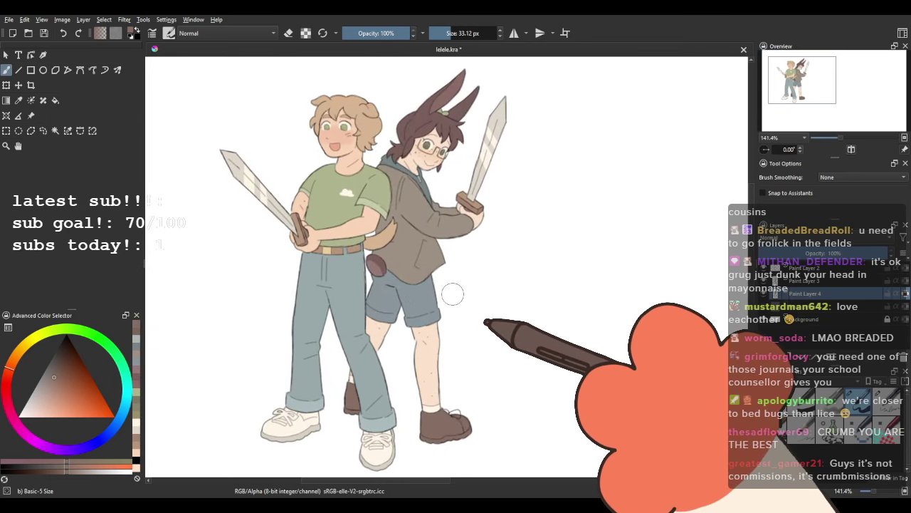
Sample the blond fighter's skin tone, shift it to a redder, deeper peach and brush a shadow under the chin on Paint Layer 3.
{"action": "scroll", "coordinate": [342, 139], "scroll_direction": "up", "scroll_amount": 5}
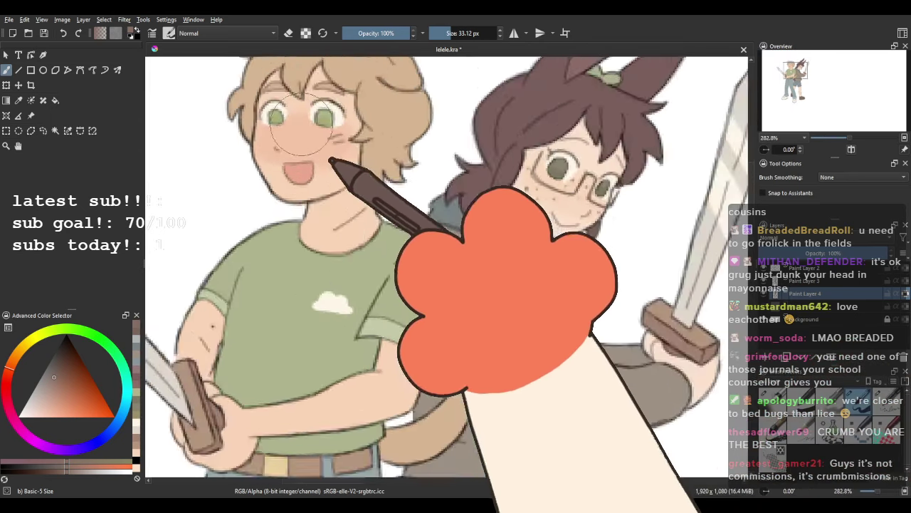
{"action": "left_click", "coordinate": [315, 231], "text": "ctrl"}
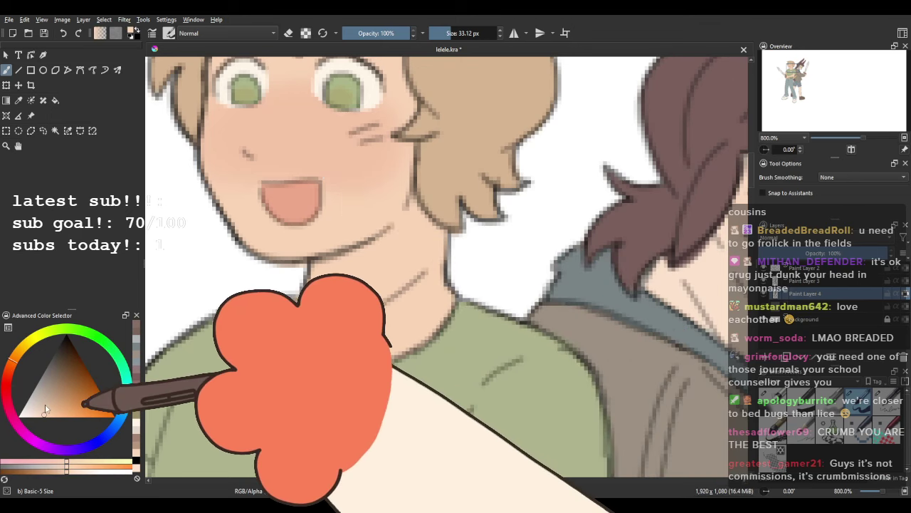
{"action": "left_click", "coordinate": [50, 411]}
{"action": "left_click", "coordinate": [10, 365]}
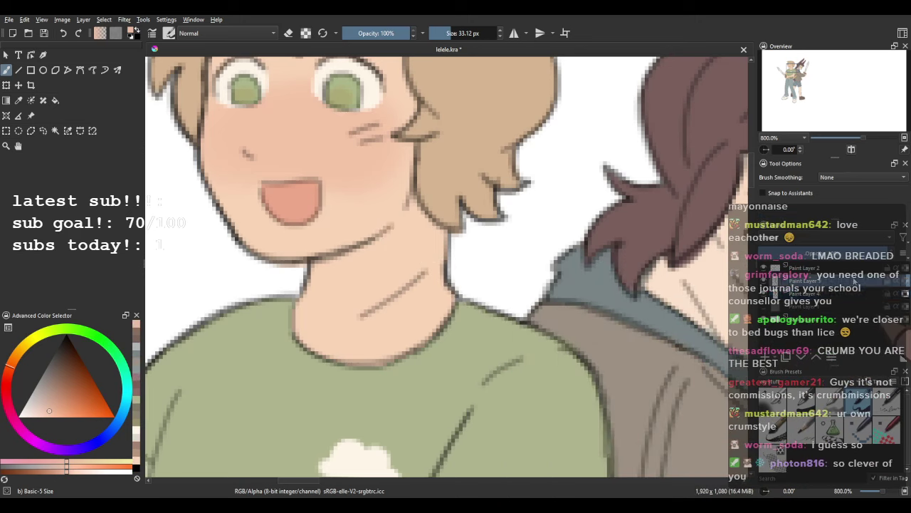
{"action": "mouse_move", "coordinate": [389, 238]}
{"action": "left_mouse_down"}
{"action": "mouse_move", "coordinate": [353, 275]}
{"action": "mouse_move", "coordinate": [313, 292]}
{"action": "mouse_move", "coordinate": [337, 286]}
{"action": "left_mouse_up"}
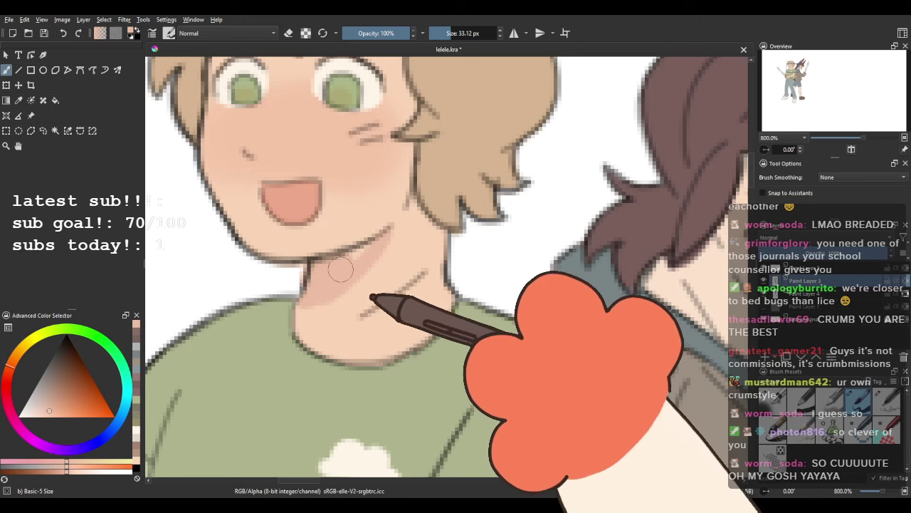
Refine the soft pinkish shadow under the blond character's jaw, undoing a stray stroke and sampling a tone from the neck.
{"action": "left_click_drag", "start_coordinate": [313, 317], "coordinate": [394, 242]}
{"action": "key", "text": "ctrl+z"}
{"action": "mouse_move", "coordinate": [428, 268]}
{"action": "left_mouse_down"}
{"action": "mouse_move", "coordinate": [427, 416]}
{"action": "mouse_move", "coordinate": [402, 286]}
{"action": "left_mouse_up"}
{"action": "left_click", "coordinate": [376, 266], "text": "ctrl"}
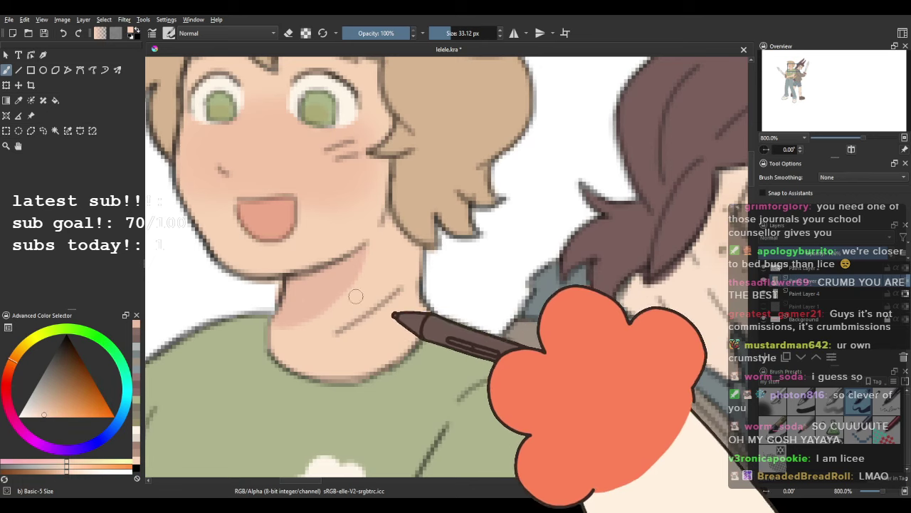
Paint a soft pink shadow on the neck of the glasses-wearing character, using a tone adjusted from the sampled skin colour.
{"action": "left_click_drag", "start_coordinate": [581, 288], "coordinate": [203, 217]}
{"action": "left_click", "coordinate": [313, 251], "text": "ctrl"}
{"action": "left_click_drag", "start_coordinate": [302, 288], "coordinate": [250, 335]}
{"action": "left_click", "coordinate": [39, 409]}
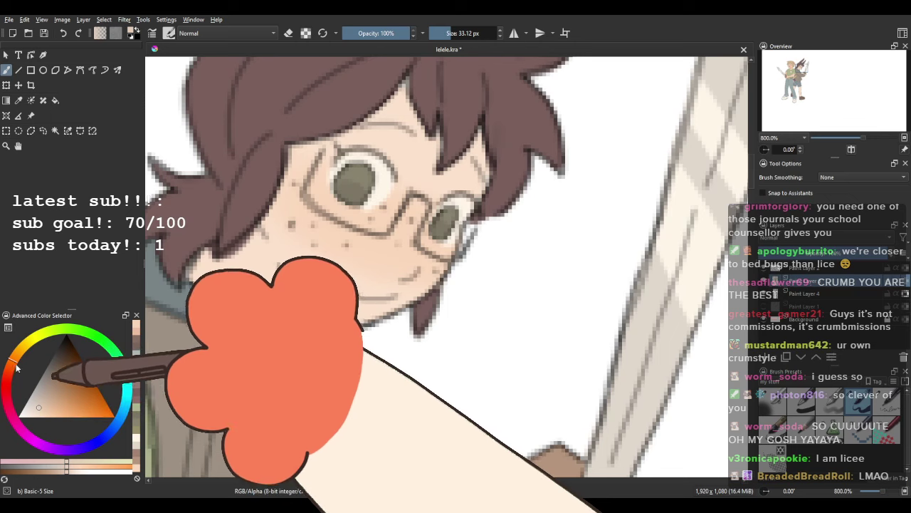
{"action": "mouse_move", "coordinate": [267, 280]}
{"action": "left_mouse_down"}
{"action": "mouse_move", "coordinate": [298, 303]}
{"action": "mouse_move", "coordinate": [280, 274]}
{"action": "left_mouse_up"}
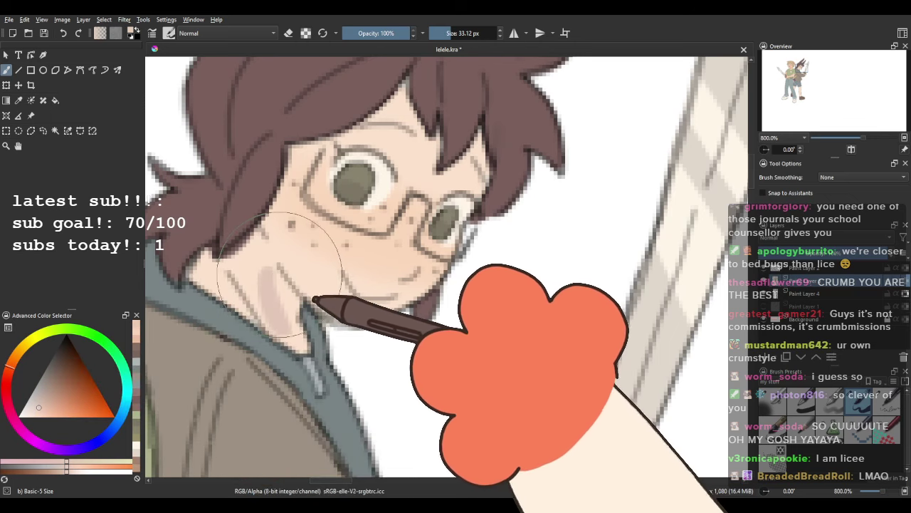
{"action": "left_click", "coordinate": [288, 304], "text": "ctrl"}
{"action": "left_click", "coordinate": [42, 413]}
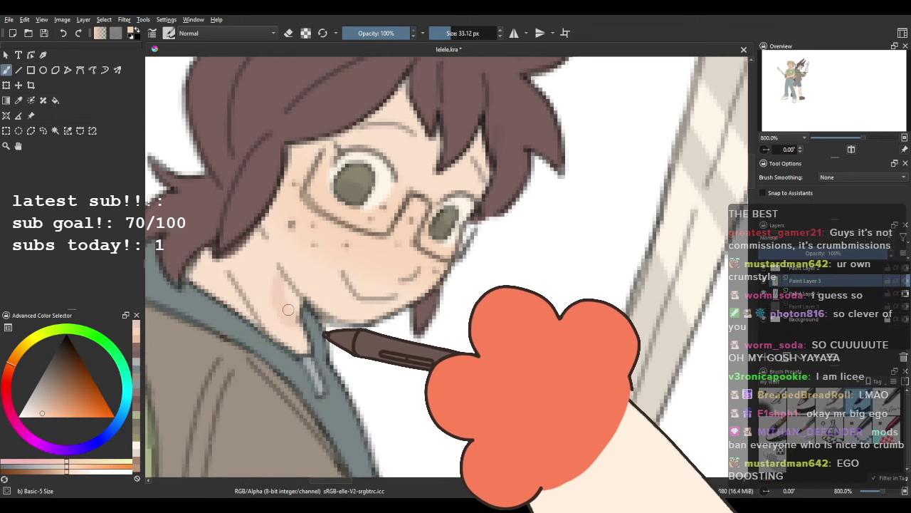
Choose a pale yellow tone and paint a small highlight on the upper part of the blond character's hair.
{"action": "left_click_drag", "start_coordinate": [203, 260], "coordinate": [341, 316]}
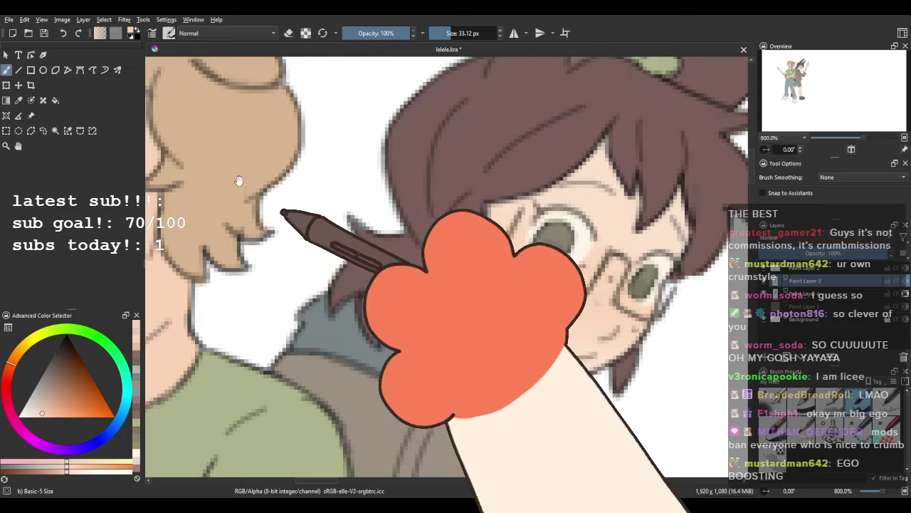
{"action": "left_click_drag", "start_coordinate": [156, 126], "coordinate": [425, 388]}
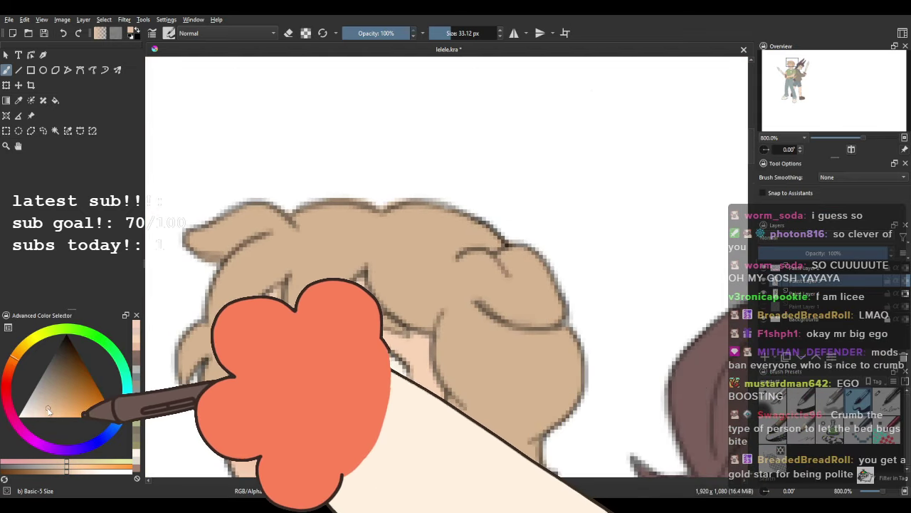
{"action": "left_click", "coordinate": [17, 352]}
{"action": "left_click_drag", "start_coordinate": [403, 272], "coordinate": [339, 249]}
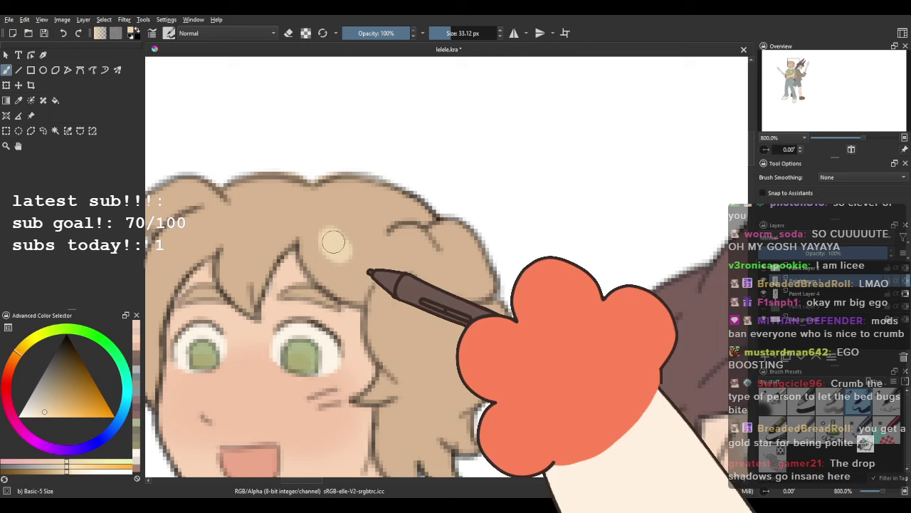
Add soft highlights across the dark-haired character's hair in a lighter brown at 40 px, undoing the stroke that spills outside the outline.
{"action": "left_click_drag", "start_coordinate": [499, 244], "coordinate": [349, 250]}
{"action": "left_click", "coordinate": [346, 254], "text": "ctrl"}
{"action": "left_click_drag", "start_coordinate": [46, 380], "coordinate": [52, 378]}
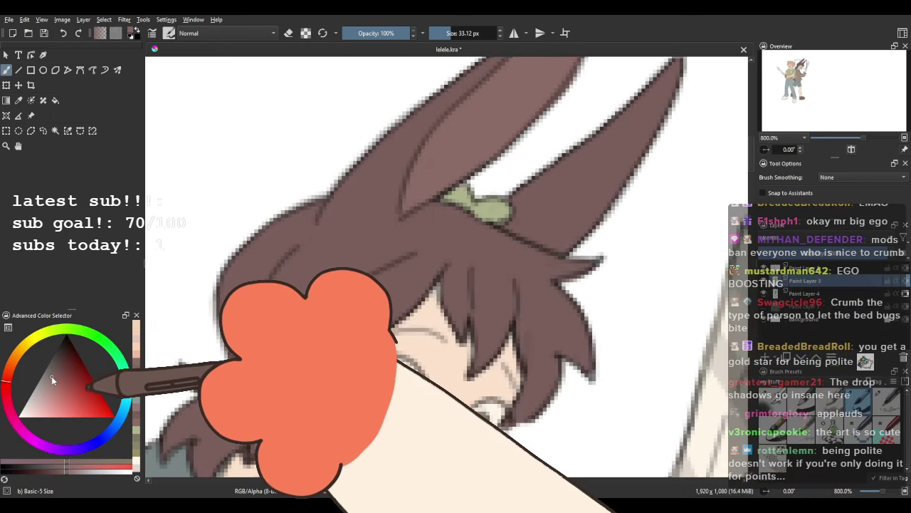
{"action": "left_click", "coordinate": [324, 33]}
{"action": "left_click_drag", "start_coordinate": [231, 242], "coordinate": [265, 240]}
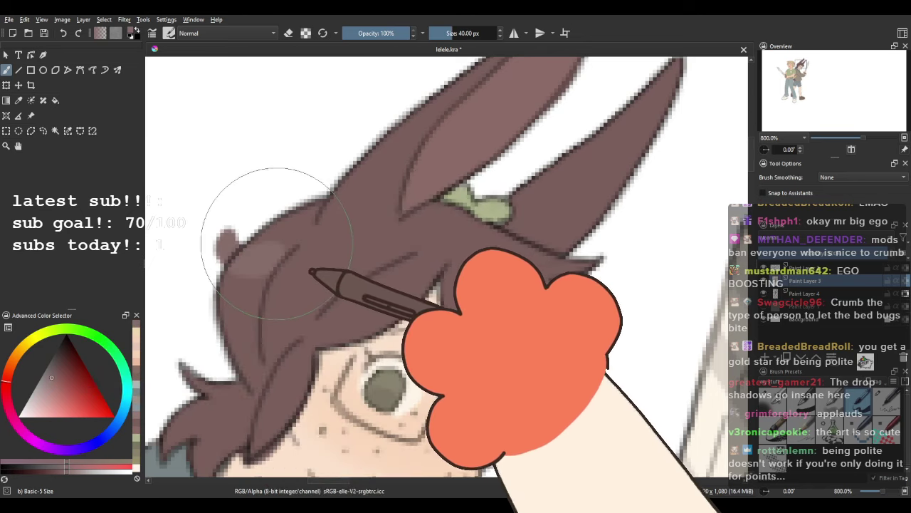
{"action": "key", "text": "ctrl+z"}
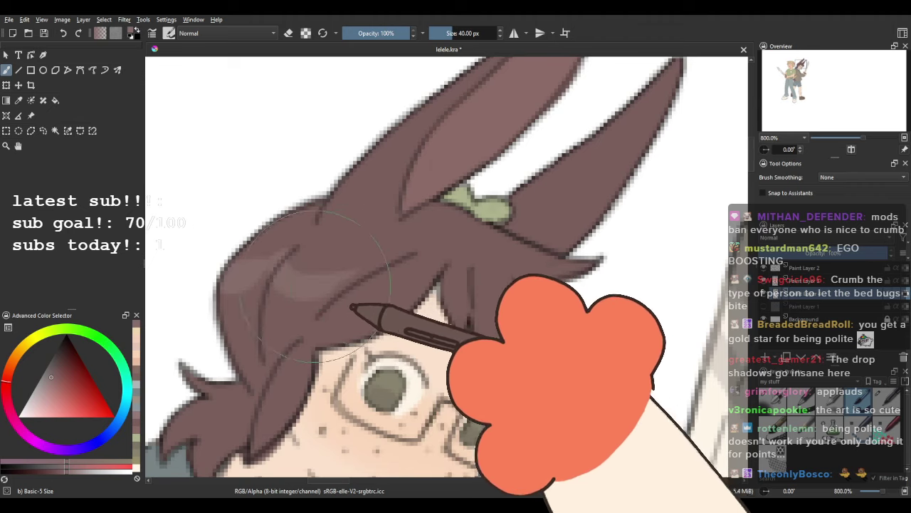
{"action": "left_click_drag", "start_coordinate": [356, 282], "coordinate": [415, 287]}
Save the drawing lelele.kra.
{"action": "mouse_move", "coordinate": [554, 318]}
{"action": "left_mouse_down"}
{"action": "mouse_move", "coordinate": [554, 218]}
{"action": "mouse_move", "coordinate": [529, 238]}
{"action": "mouse_move", "coordinate": [498, 193]}
{"action": "mouse_move", "coordinate": [462, 185]}
{"action": "left_mouse_up"}
{"action": "scroll", "coordinate": [471, 271], "scroll_direction": "down", "scroll_amount": 3}
{"action": "scroll", "coordinate": [502, 185], "scroll_direction": "down", "scroll_amount": 3}
{"action": "scroll", "coordinate": [443, 196], "scroll_direction": "up", "scroll_amount": 1}
{"action": "key", "text": "ctrl+s"}
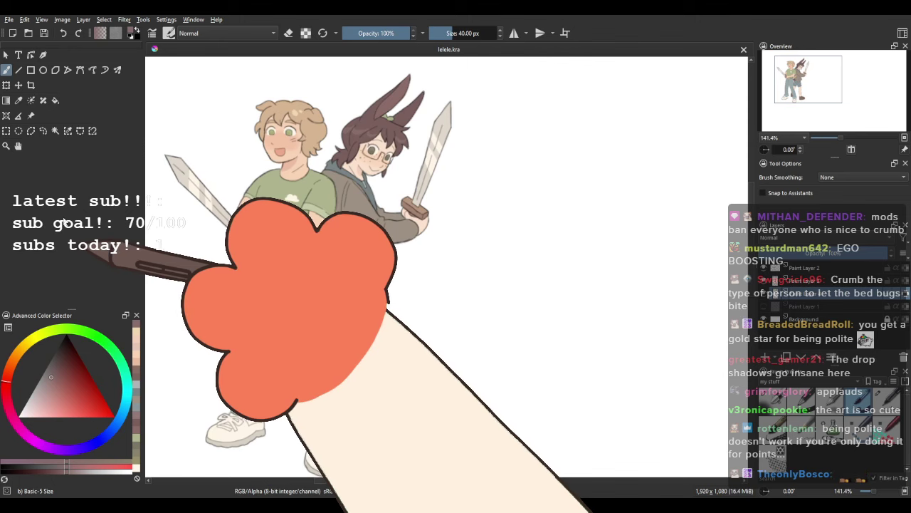
Inspect the full drawing of both characters and the blond character's face and neck shading up close.
{"action": "scroll", "coordinate": [487, 225], "scroll_direction": "down", "scroll_amount": 1}
{"action": "scroll", "coordinate": [374, 288], "scroll_direction": "up", "scroll_amount": 1}
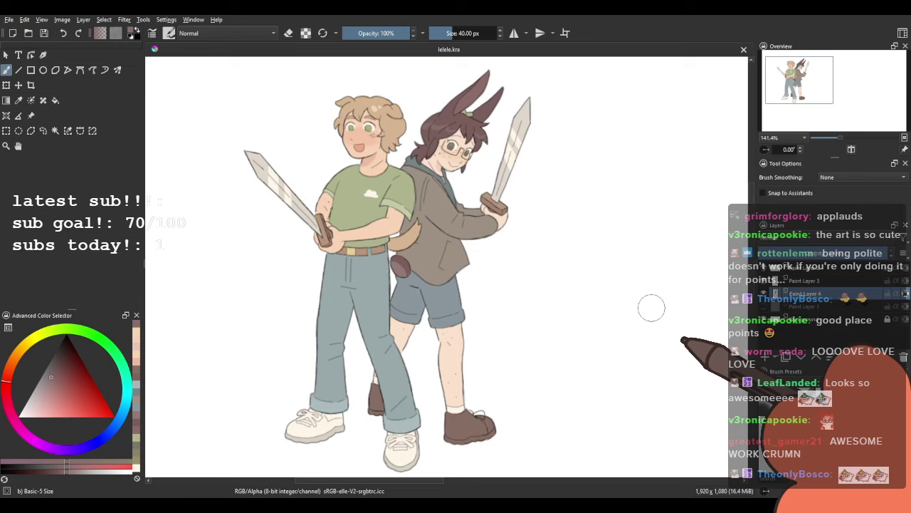
{"action": "scroll", "coordinate": [359, 156], "scroll_direction": "up", "scroll_amount": 5}
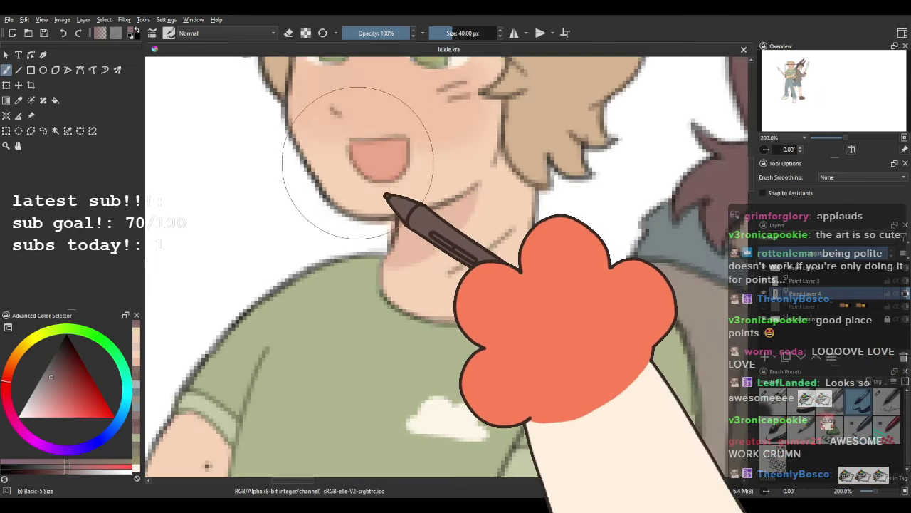
{"action": "scroll", "coordinate": [312, 239], "scroll_direction": "down", "scroll_amount": 5}
{"action": "scroll", "coordinate": [390, 235], "scroll_direction": "down", "scroll_amount": 2}
{"action": "scroll", "coordinate": [345, 315], "scroll_direction": "up", "scroll_amount": 1}
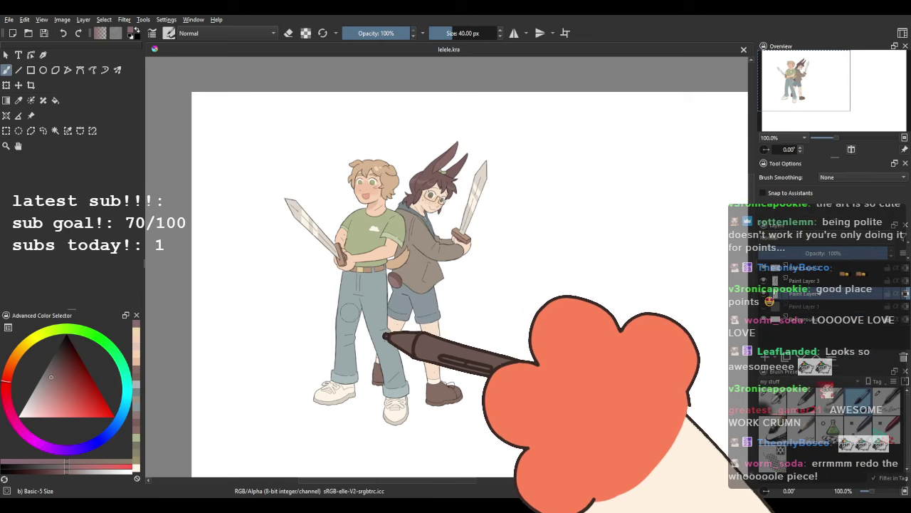
{"action": "scroll", "coordinate": [349, 314], "scroll_direction": "up", "scroll_amount": 1}
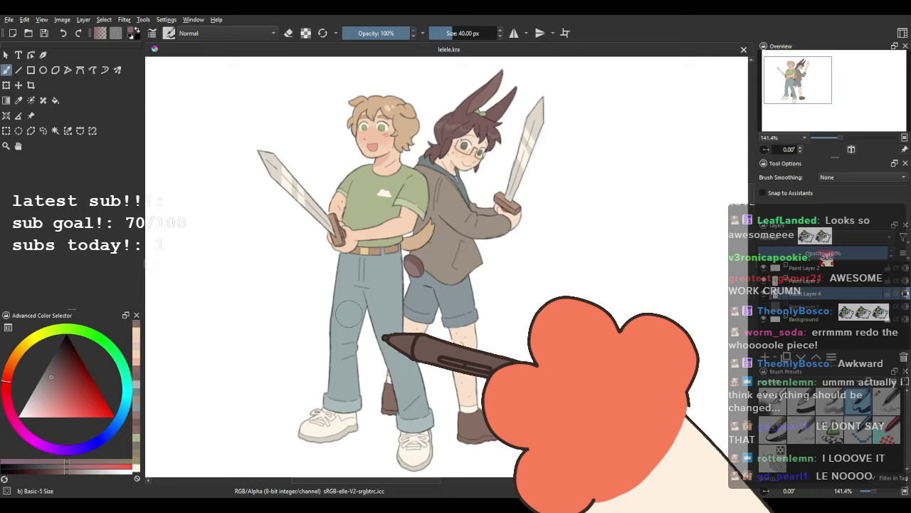
Crop the canvas to a nearly square area of about 658 × 657 px around the two characters.
{"action": "left_click", "coordinate": [31, 84]}
{"action": "left_click_drag", "start_coordinate": [348, 238], "coordinate": [343, 258]}
{"action": "scroll", "coordinate": [344, 258], "scroll_direction": "down", "scroll_amount": 2}
{"action": "scroll", "coordinate": [321, 217], "scroll_direction": "up", "scroll_amount": 1}
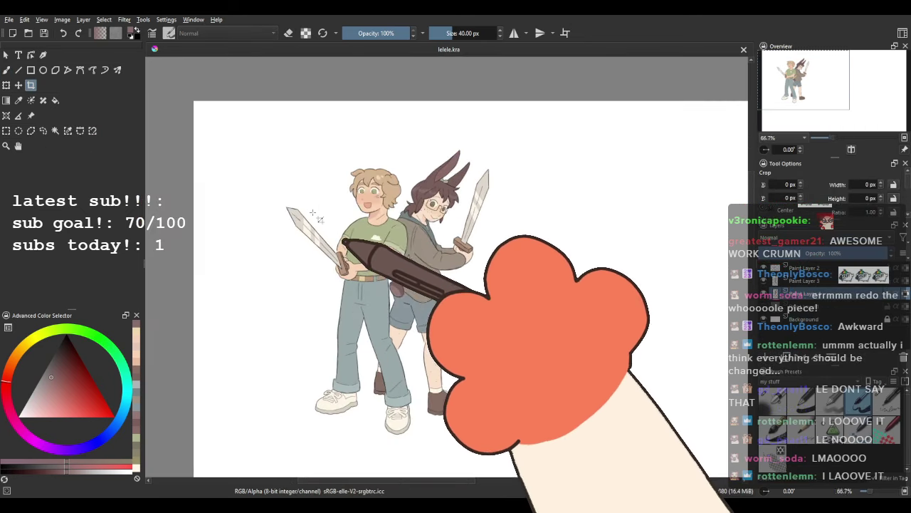
{"action": "left_click_drag", "start_coordinate": [314, 208], "coordinate": [310, 192]}
{"action": "left_click_drag", "start_coordinate": [248, 116], "coordinate": [559, 429]}
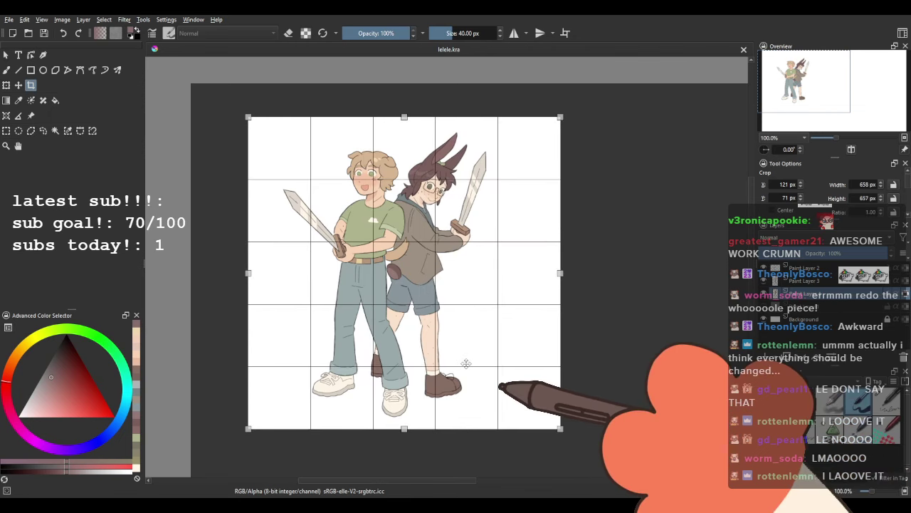
{"action": "left_click_drag", "start_coordinate": [465, 364], "coordinate": [475, 364]}
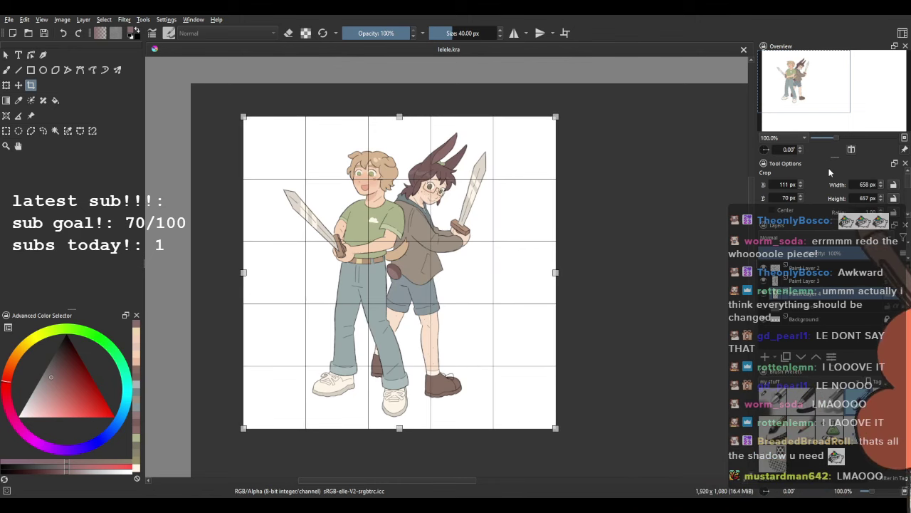
{"action": "scroll", "coordinate": [830, 173], "scroll_direction": "down", "scroll_amount": 5}
{"action": "left_click", "coordinate": [853, 191]}
{"action": "scroll", "coordinate": [436, 304], "scroll_direction": "up", "scroll_amount": 2}
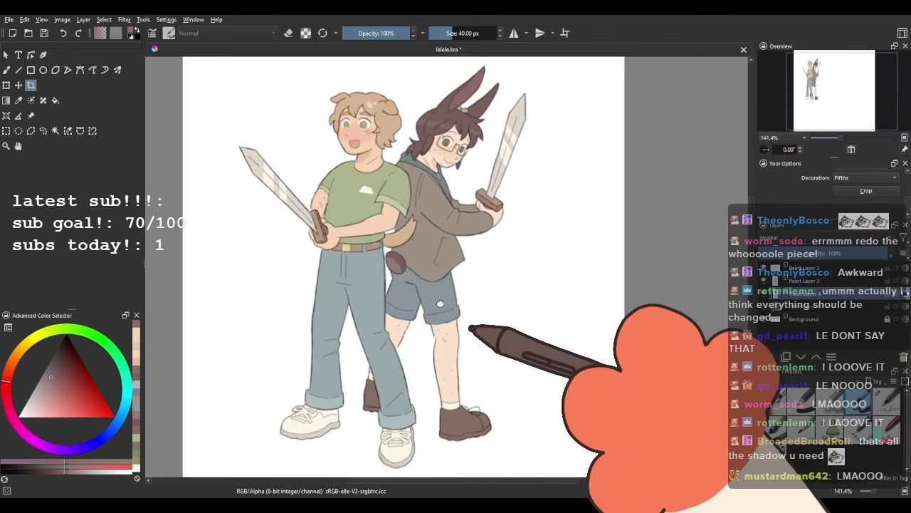
{"action": "scroll", "coordinate": [443, 312], "scroll_direction": "down", "scroll_amount": 3}
{"action": "scroll", "coordinate": [451, 322], "scroll_direction": "up", "scroll_amount": 1}
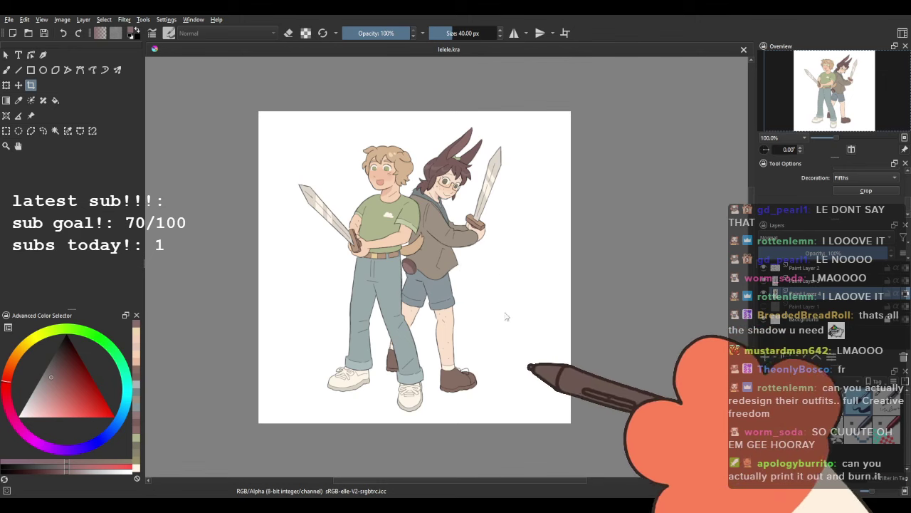
Undo the crop of the two-character drawing.
{"action": "key", "text": "ctrl+z"}
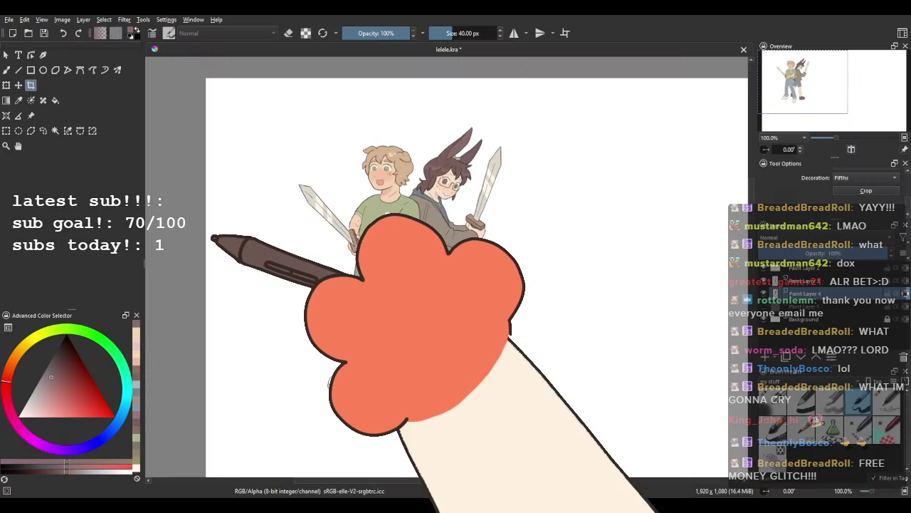
{"action": "scroll", "coordinate": [404, 179], "scroll_direction": "up", "scroll_amount": 1}
{"action": "scroll", "coordinate": [403, 180], "scroll_direction": "down", "scroll_amount": 3}
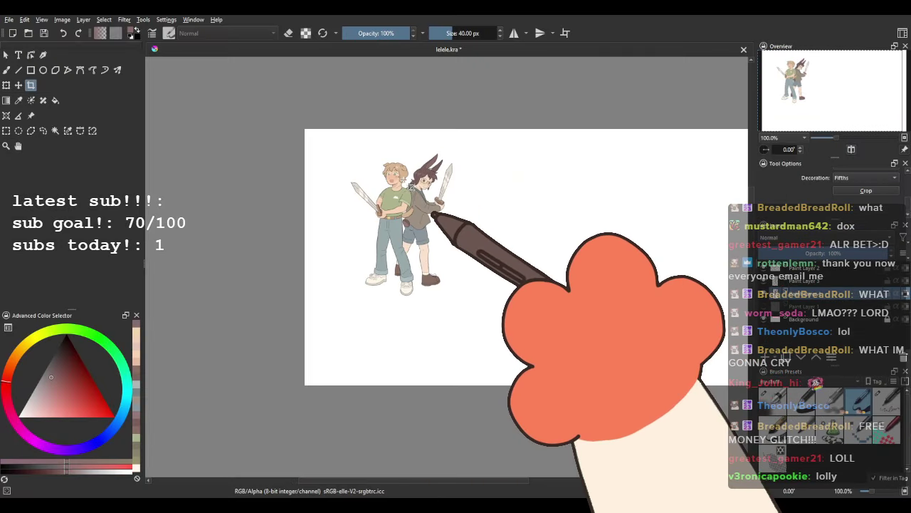
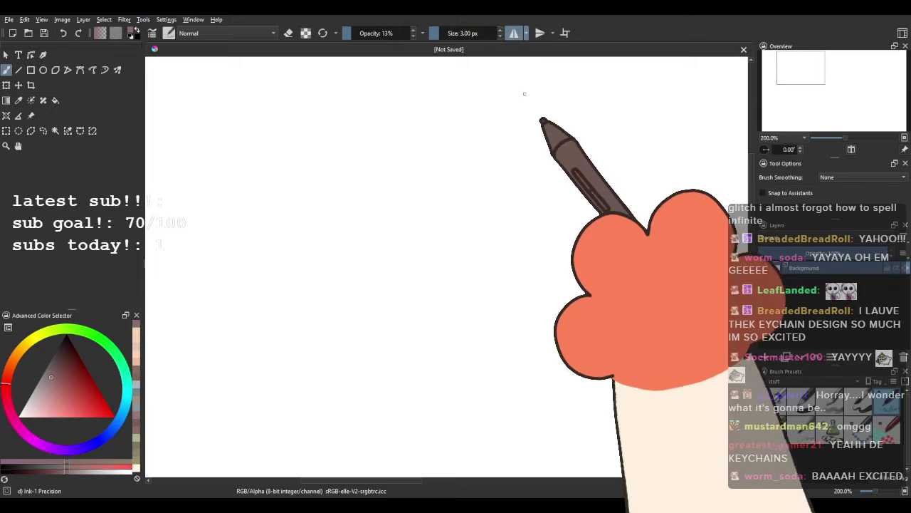
Sketch a mirrored figure with rounded head, raised fists and pointed legs at 13% opacity and 3 px, and start an offset outline around it.
{"action": "left_click_drag", "start_coordinate": [671, 204], "coordinate": [436, 198]}
{"action": "key", "text": "ctrl+z"}
{"action": "left_click_drag", "start_coordinate": [404, 167], "coordinate": [389, 169]}
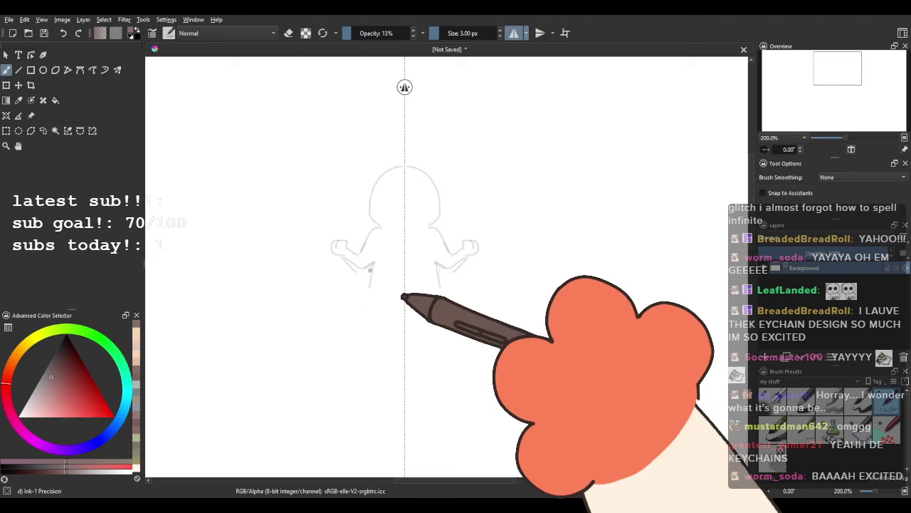
{"action": "left_click_drag", "start_coordinate": [371, 270], "coordinate": [364, 334]}
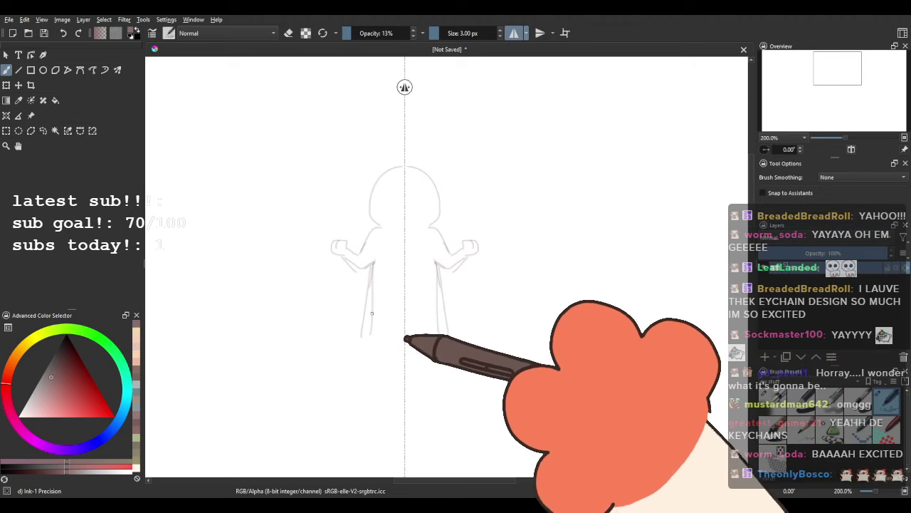
{"action": "left_click_drag", "start_coordinate": [409, 313], "coordinate": [416, 313]}
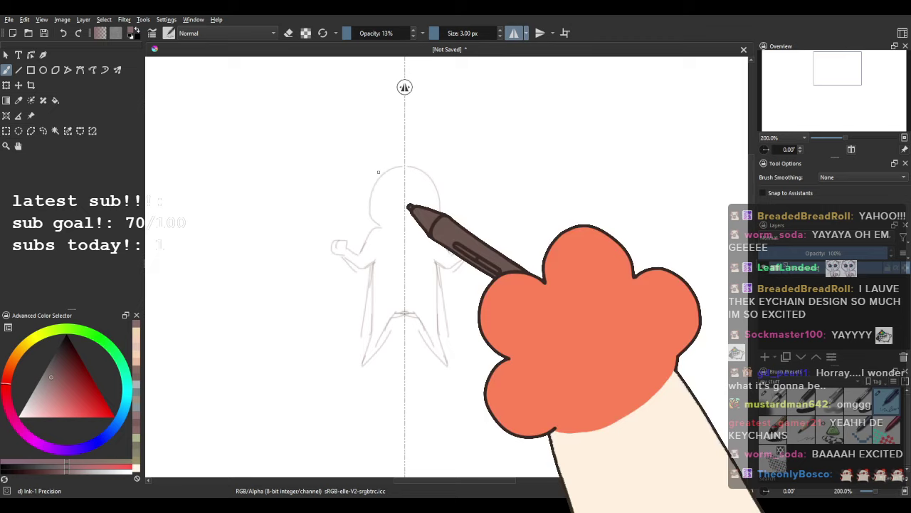
{"action": "mouse_move", "coordinate": [366, 168]}
{"action": "left_mouse_down"}
{"action": "mouse_move", "coordinate": [356, 189]}
{"action": "mouse_move", "coordinate": [362, 227]}
{"action": "left_mouse_up"}
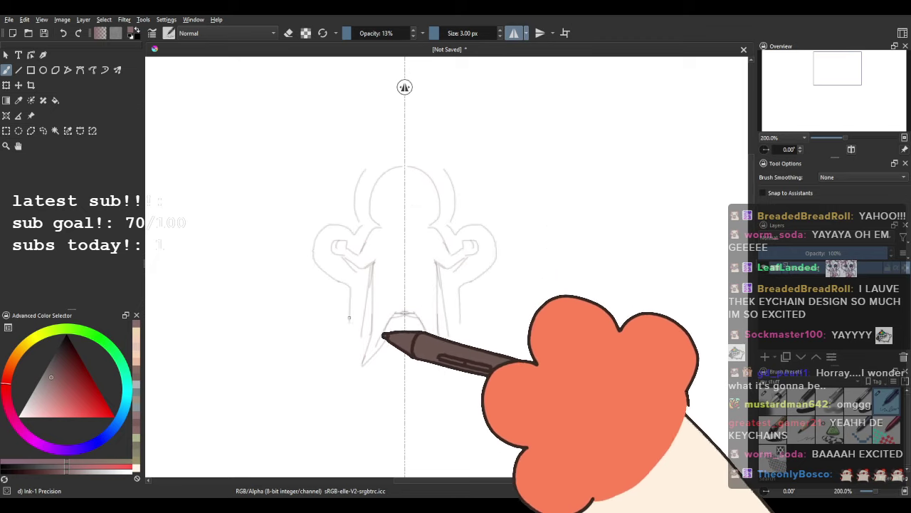
Sketch a second mirrored outline below the first figure, with a rounded head, bulging arm shapes and flared legs.
{"action": "scroll", "coordinate": [372, 221], "scroll_direction": "down", "scroll_amount": 3}
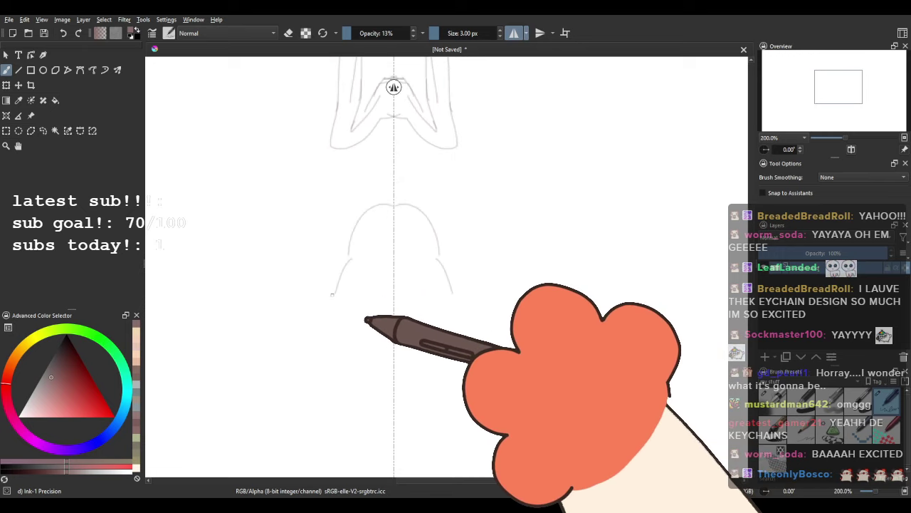
{"action": "mouse_move", "coordinate": [332, 294]}
{"action": "left_mouse_down"}
{"action": "mouse_move", "coordinate": [305, 277]}
{"action": "mouse_move", "coordinate": [307, 316]}
{"action": "left_mouse_up"}
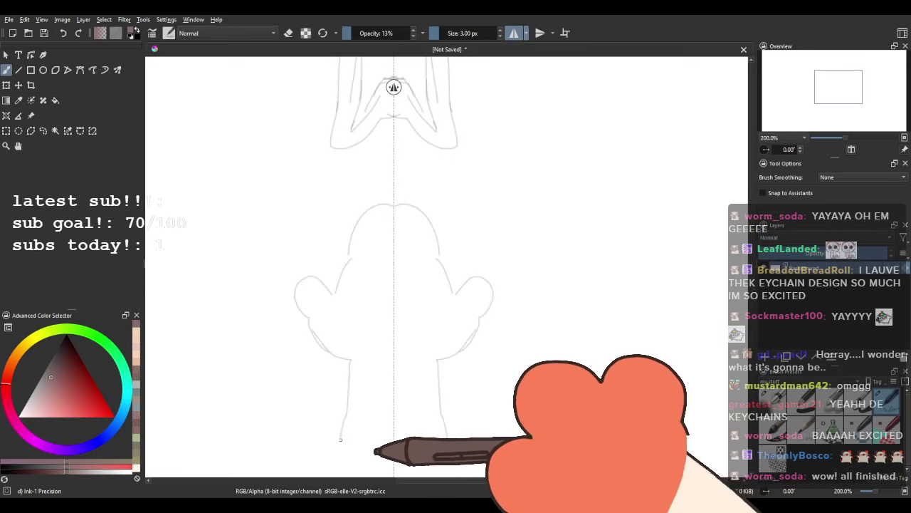
{"action": "left_click_drag", "start_coordinate": [351, 363], "coordinate": [334, 424]}
{"action": "left_click_drag", "start_coordinate": [383, 400], "coordinate": [380, 391]}
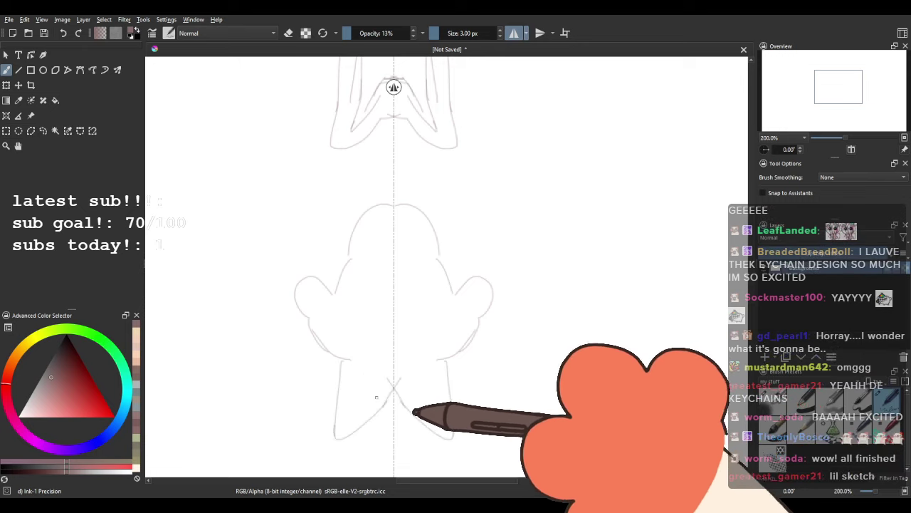
Sketch the inner figure within the lower outline, with a circular head, sloping shoulders, lowered arms and spread legs.
{"action": "mouse_move", "coordinate": [394, 222]}
{"action": "left_mouse_down"}
{"action": "mouse_move", "coordinate": [366, 264]}
{"action": "mouse_move", "coordinate": [388, 282]}
{"action": "left_mouse_up"}
{"action": "mouse_move", "coordinate": [345, 325]}
{"action": "left_mouse_down"}
{"action": "mouse_move", "coordinate": [364, 288]}
{"action": "mouse_move", "coordinate": [345, 329]}
{"action": "mouse_move", "coordinate": [360, 335]}
{"action": "mouse_move", "coordinate": [352, 397]}
{"action": "left_mouse_up"}
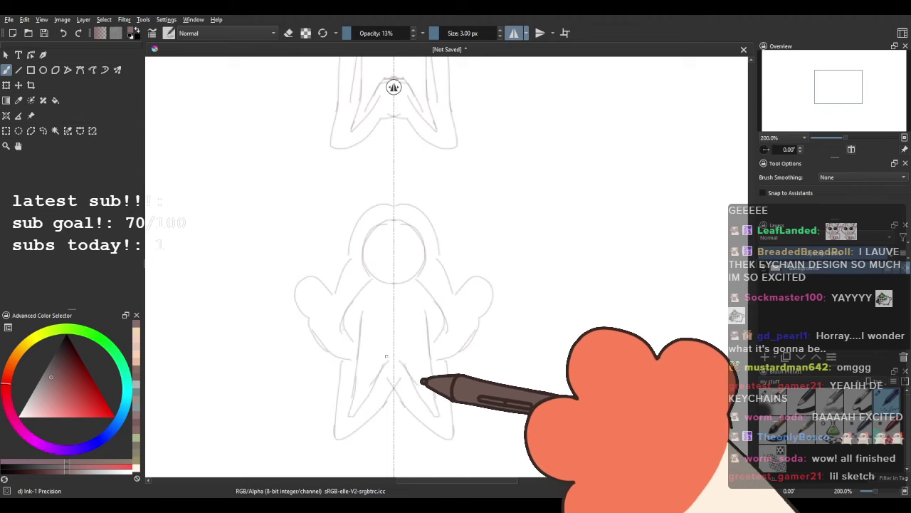
{"action": "mouse_move", "coordinate": [364, 324]}
{"action": "left_mouse_down"}
{"action": "mouse_move", "coordinate": [345, 335]}
{"action": "mouse_move", "coordinate": [369, 336]}
{"action": "left_mouse_up"}
{"action": "mouse_move", "coordinate": [481, 301]}
{"action": "left_mouse_down"}
{"action": "mouse_move", "coordinate": [473, 265]}
{"action": "mouse_move", "coordinate": [456, 320]}
{"action": "left_mouse_up"}
Compare the two mirrored figure sketches at full view and up close.
{"action": "left_click_drag", "start_coordinate": [490, 361], "coordinate": [468, 211]}
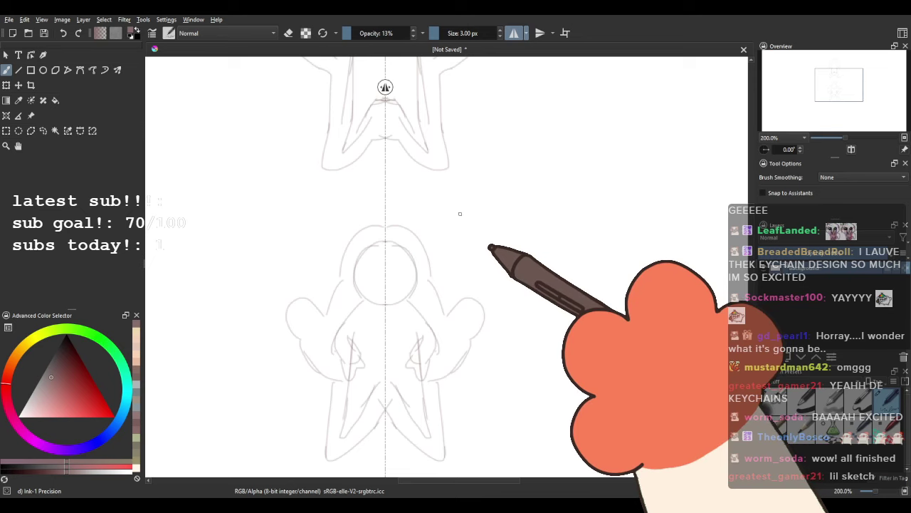
{"action": "scroll", "coordinate": [363, 343], "scroll_direction": "up", "scroll_amount": 1}
{"action": "scroll", "coordinate": [387, 299], "scroll_direction": "down", "scroll_amount": 4}
{"action": "scroll", "coordinate": [391, 299], "scroll_direction": "up", "scroll_amount": 1}
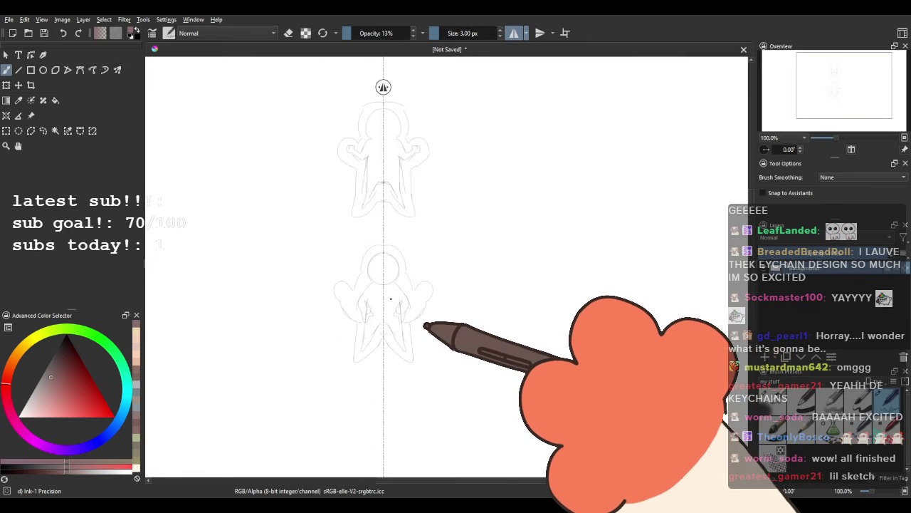
{"action": "scroll", "coordinate": [390, 299], "scroll_direction": "up", "scroll_amount": 2}
{"action": "scroll", "coordinate": [363, 224], "scroll_direction": "down", "scroll_amount": 2}
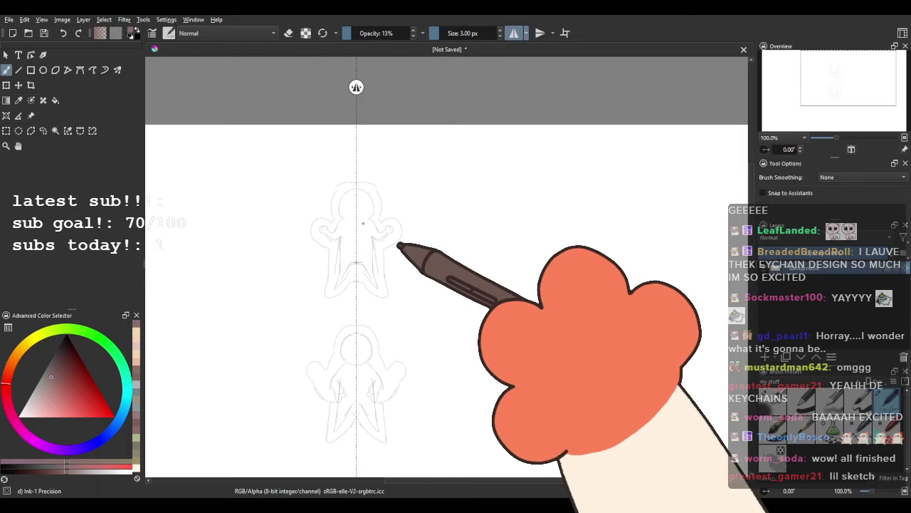
{"action": "scroll", "coordinate": [363, 224], "scroll_direction": "down", "scroll_amount": 1}
{"action": "scroll", "coordinate": [334, 271], "scroll_direction": "up", "scroll_amount": 3}
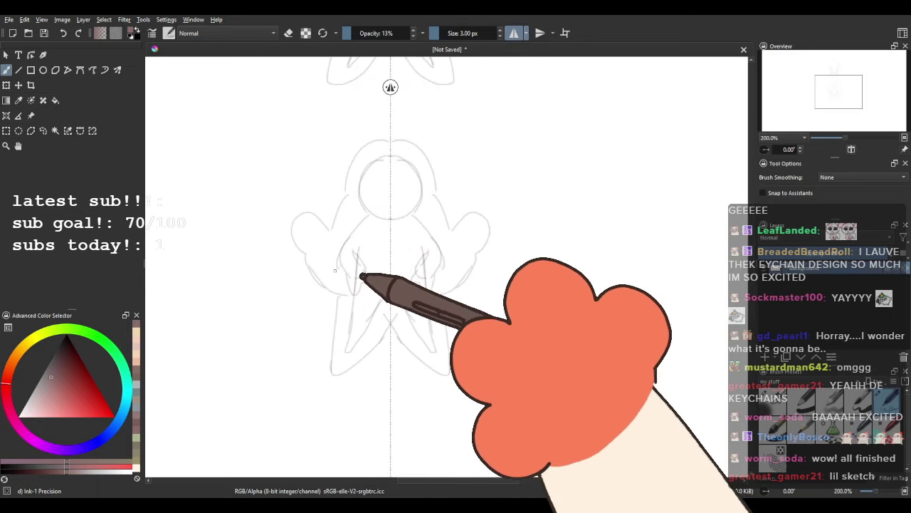
Undo all strokes of both mirrored figure sketches until the canvas is blank.
{"action": "scroll", "coordinate": [397, 262], "scroll_direction": "down", "scroll_amount": 1}
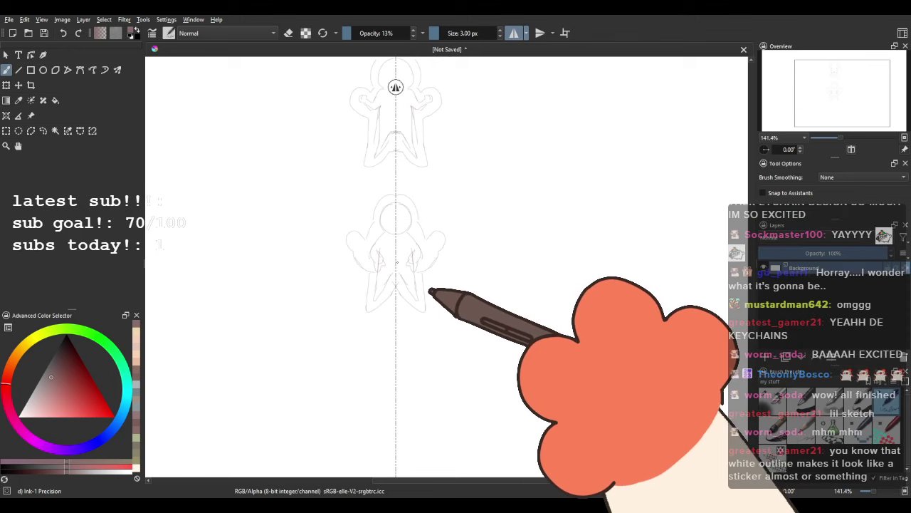
{"action": "scroll", "coordinate": [393, 210], "scroll_direction": "up", "scroll_amount": 1}
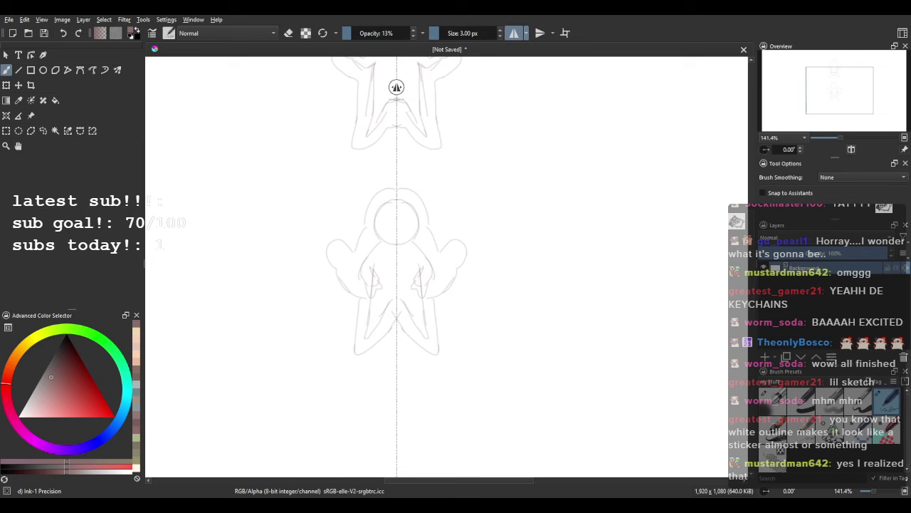
{"action": "scroll", "coordinate": [438, 251], "scroll_direction": "down", "scroll_amount": 2}
{"action": "left_click_drag", "start_coordinate": [439, 249], "coordinate": [429, 260]}
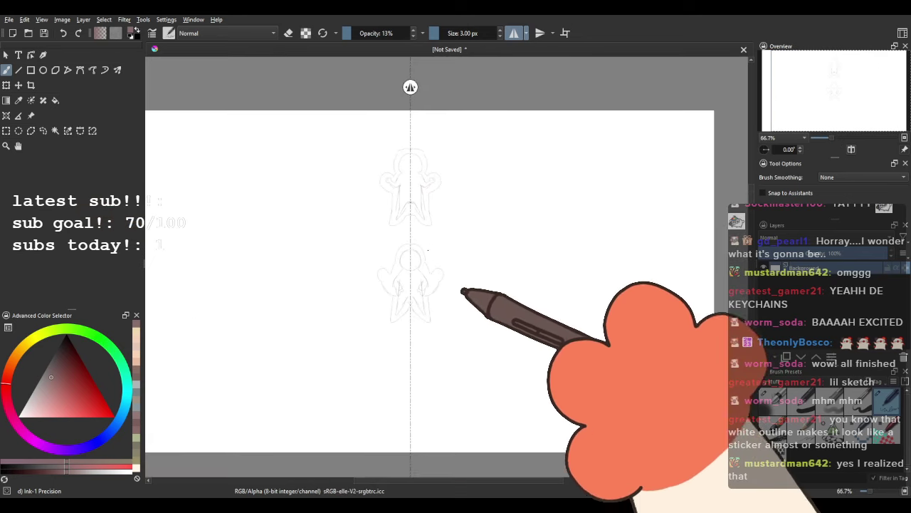
{"action": "scroll", "coordinate": [427, 242], "scroll_direction": "up", "scroll_amount": 1}
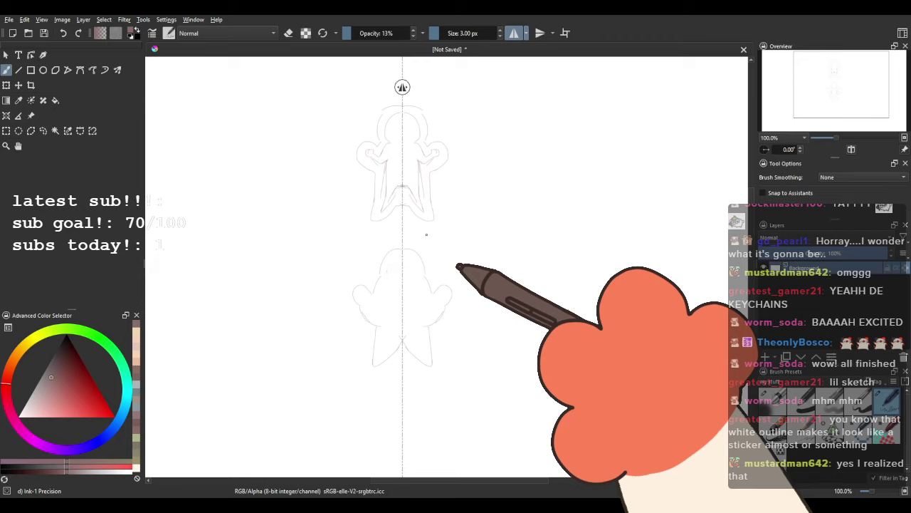
{"action": "key", "text": "ctrl+z"}
{"action": "key", "text": "ctrl+z"}
{"action": "key", "text": "ctrl+z"}
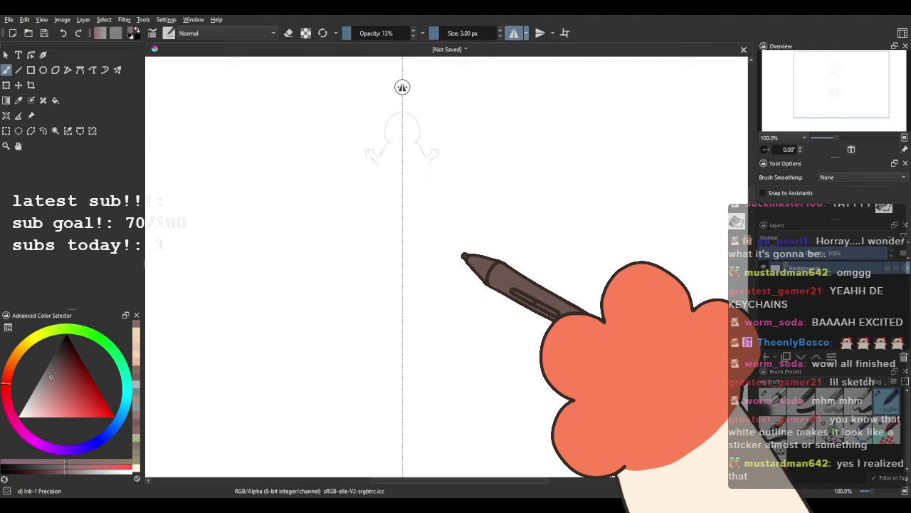
{"action": "key", "text": "ctrl+z"}
{"action": "key", "text": "ctrl+z"}
{"action": "key", "text": "ctrl+z"}
{"action": "scroll", "coordinate": [393, 109], "scroll_direction": "up", "scroll_amount": 2}
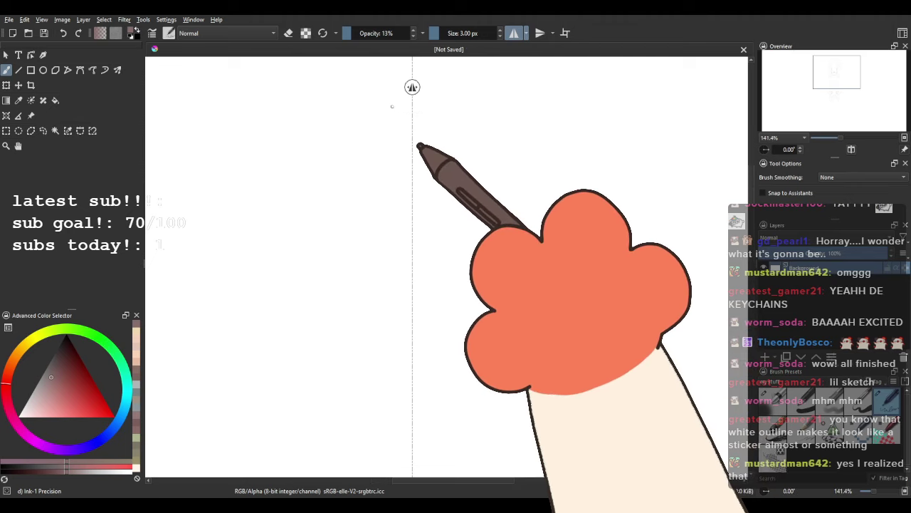
{"action": "left_click_drag", "start_coordinate": [371, 179], "coordinate": [377, 270]}
{"action": "scroll", "coordinate": [443, 179], "scroll_direction": "up", "scroll_amount": 2}
{"action": "key", "text": "ctrl+z"}
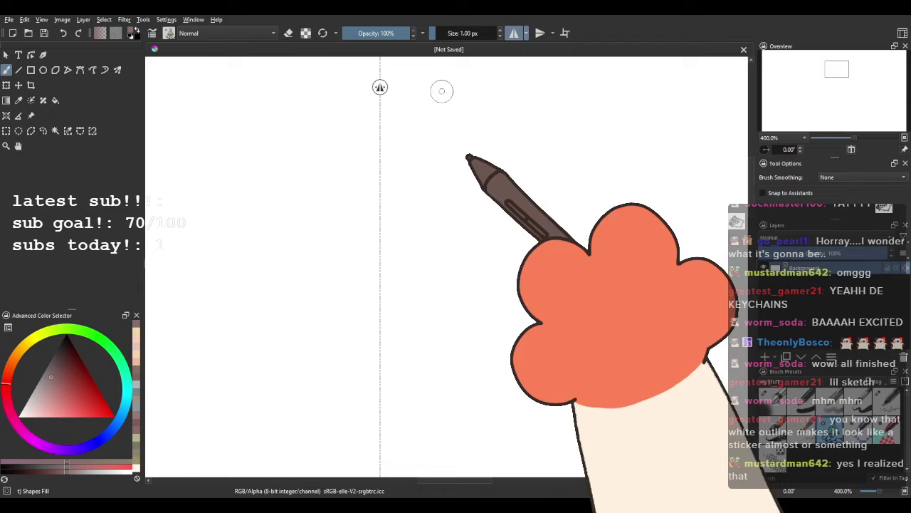
Fill a mirrored rounded head tapering to the chin, using the Shapes Fill brush in black at 17% opacity.
{"action": "left_click", "coordinate": [354, 33]}
{"action": "left_click", "coordinate": [67, 335]}
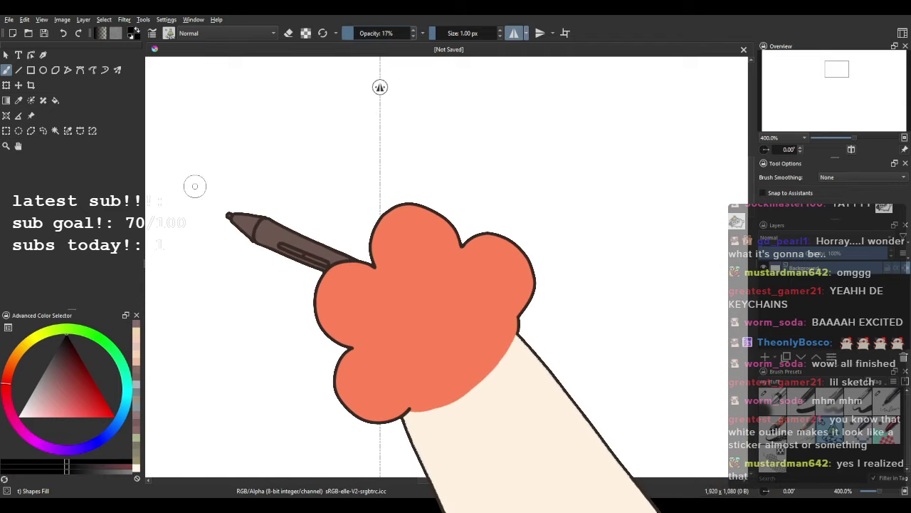
{"action": "left_click_drag", "start_coordinate": [388, 212], "coordinate": [398, 258]}
{"action": "mouse_move", "coordinate": [374, 141]}
{"action": "left_mouse_down"}
{"action": "mouse_move", "coordinate": [316, 165]}
{"action": "mouse_move", "coordinate": [314, 263]}
{"action": "mouse_move", "coordinate": [352, 332]}
{"action": "left_mouse_up"}
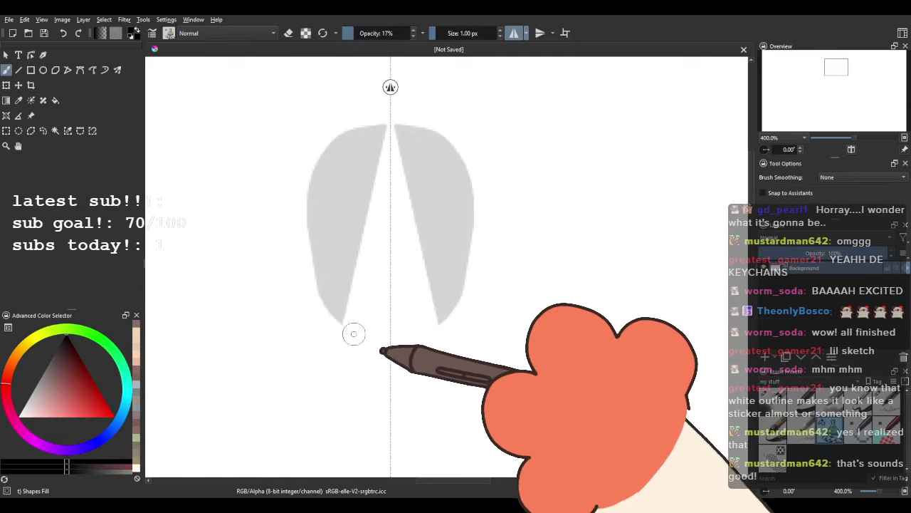
{"action": "key", "text": "ctrl+z"}
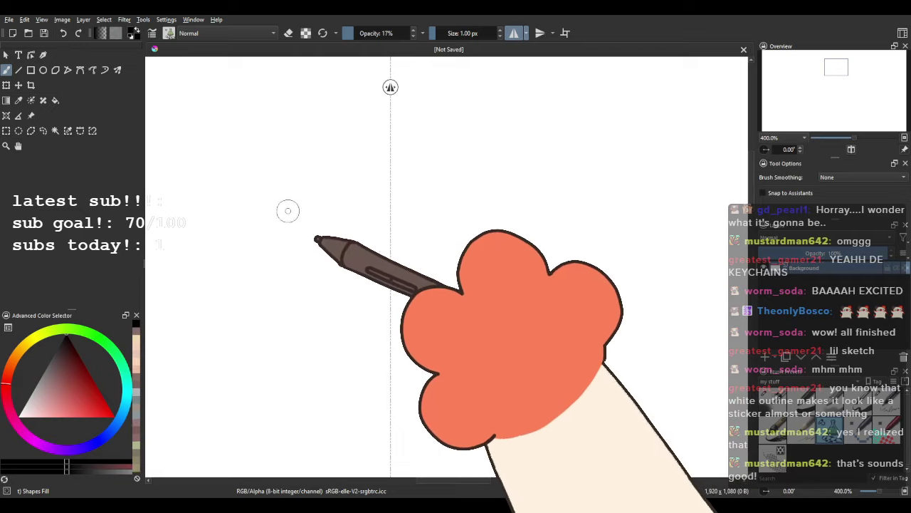
{"action": "mouse_move", "coordinate": [393, 128]}
{"action": "left_mouse_down"}
{"action": "mouse_move", "coordinate": [334, 148]}
{"action": "mouse_move", "coordinate": [313, 220]}
{"action": "mouse_move", "coordinate": [324, 272]}
{"action": "mouse_move", "coordinate": [394, 311]}
{"action": "left_mouse_up"}
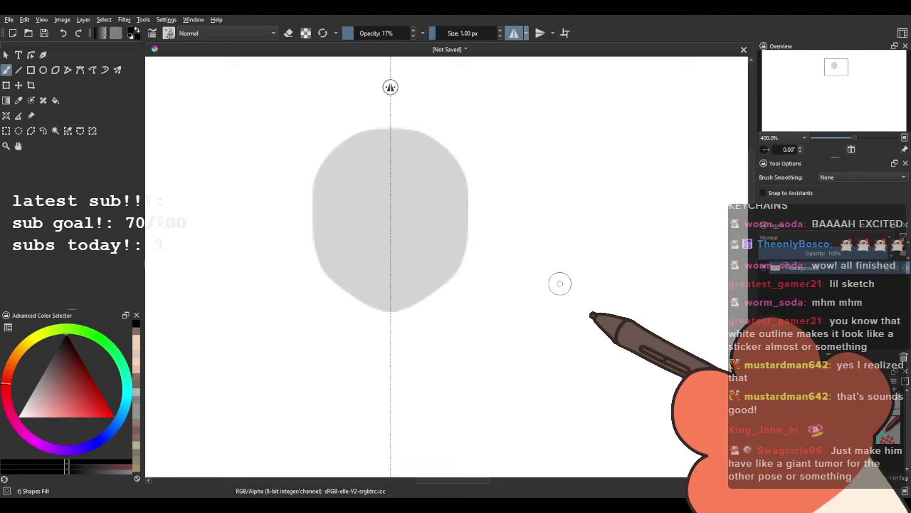
Add small rounded mirrored ears overlapping the lower sides of the head, redrawing them until they sit slightly below mid-height.
{"action": "left_click_drag", "start_coordinate": [315, 212], "coordinate": [321, 246]}
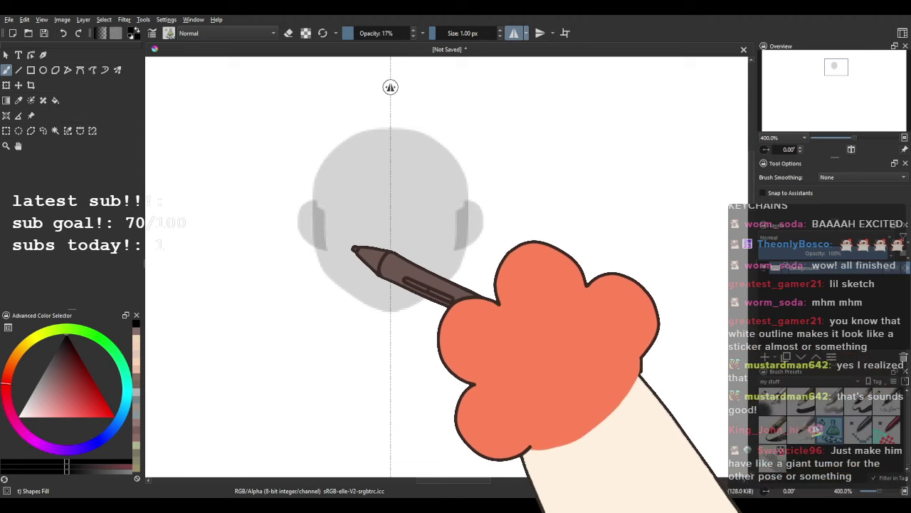
{"action": "key", "text": "ctrl+z"}
{"action": "mouse_move", "coordinate": [315, 213]}
{"action": "left_mouse_down"}
{"action": "mouse_move", "coordinate": [285, 241]}
{"action": "mouse_move", "coordinate": [317, 264]}
{"action": "left_mouse_up"}
{"action": "key", "text": "ctrl+z"}
{"action": "left_click_drag", "start_coordinate": [315, 216], "coordinate": [319, 263]}
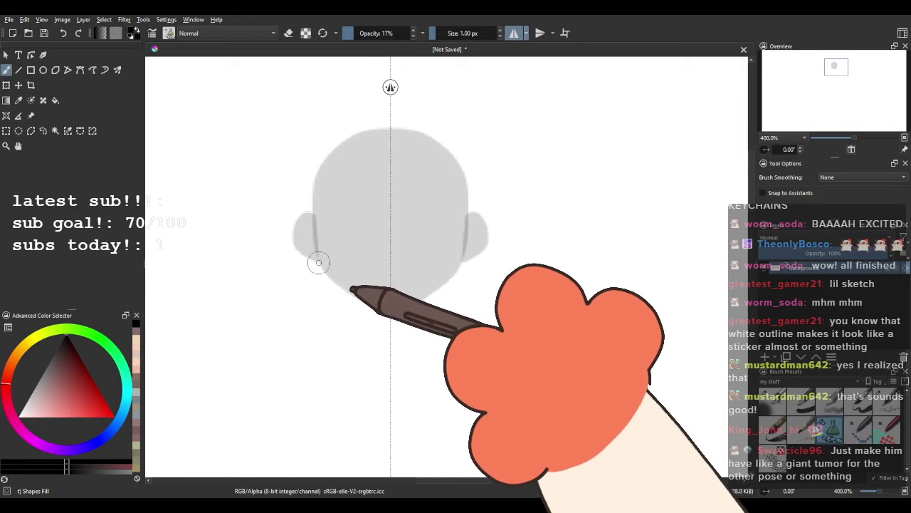
{"action": "left_click_drag", "start_coordinate": [376, 285], "coordinate": [360, 250]}
{"action": "left_click_drag", "start_coordinate": [514, 350], "coordinate": [498, 407]}
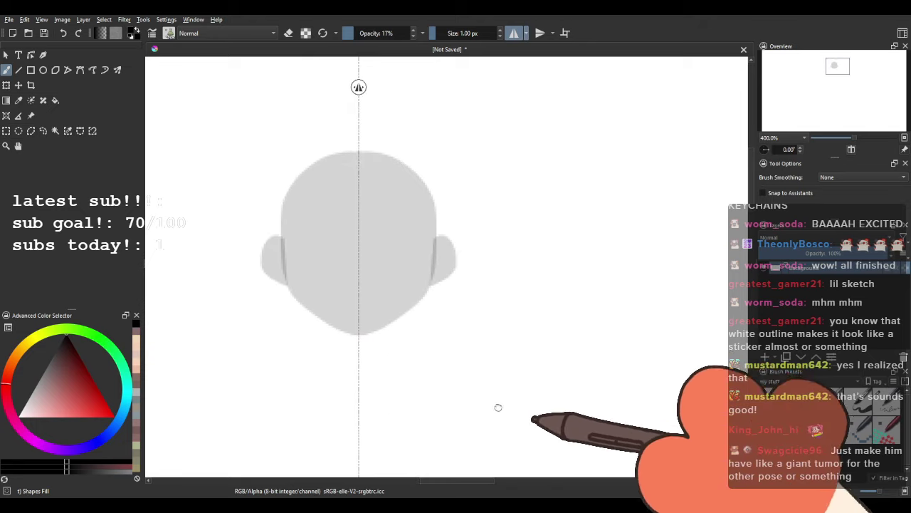
{"action": "mouse_move", "coordinate": [316, 100]}
{"action": "left_mouse_down"}
{"action": "mouse_move", "coordinate": [321, 122]}
{"action": "mouse_move", "coordinate": [355, 145]}
{"action": "left_mouse_up"}
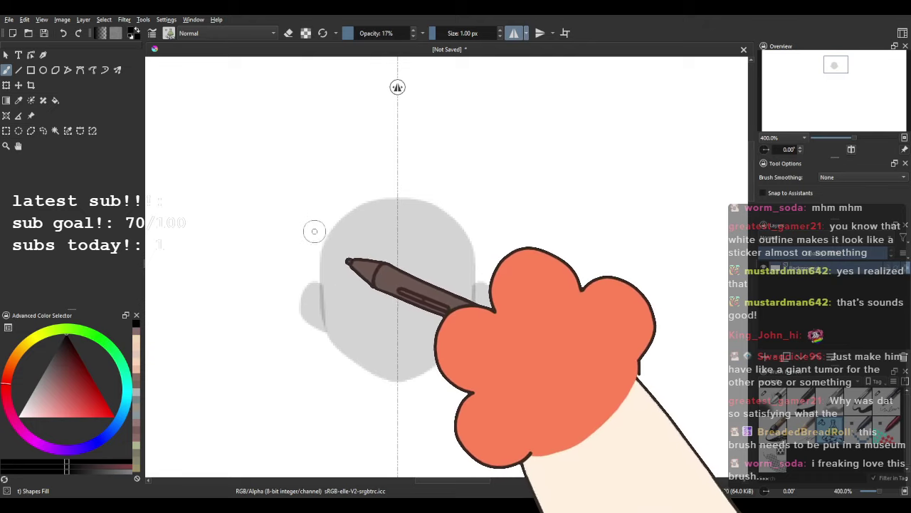
Turn off mirroring and sketch a spiky hair outline over the head with the Ink-1 Precision brush at 13% opacity and 3 px.
{"action": "left_click", "coordinate": [830, 430]}
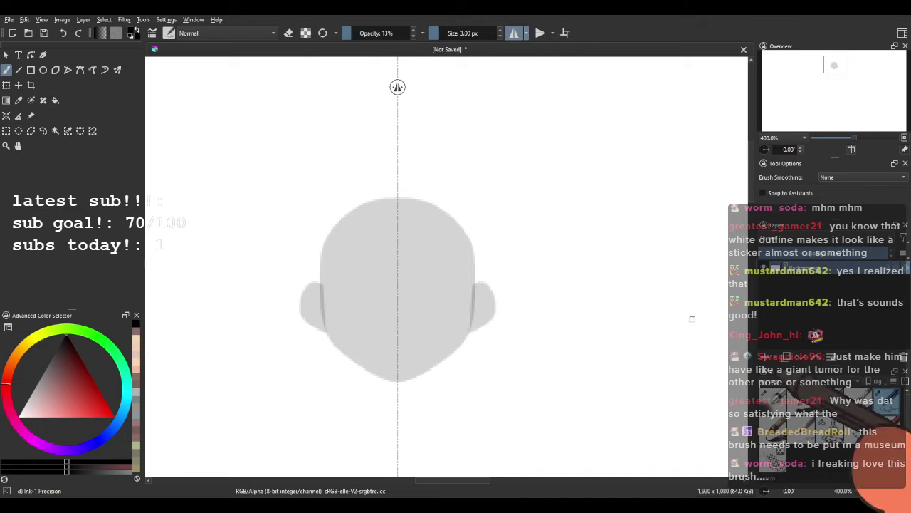
{"action": "left_click", "coordinate": [513, 33]}
{"action": "left_click", "coordinate": [513, 33]}
{"action": "mouse_move", "coordinate": [377, 116]}
{"action": "left_mouse_down"}
{"action": "mouse_move", "coordinate": [344, 131]}
{"action": "mouse_move", "coordinate": [315, 165]}
{"action": "left_mouse_up"}
{"action": "key", "text": "ctrl+z"}
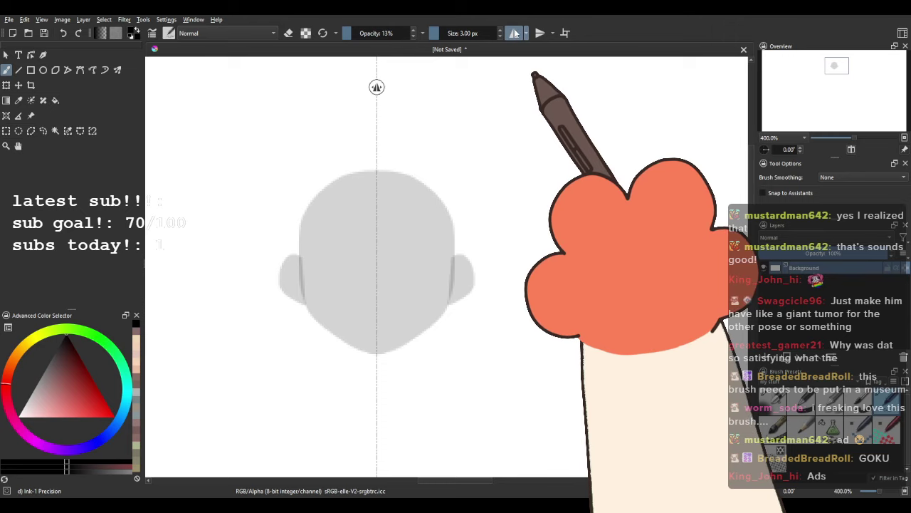
{"action": "left_click", "coordinate": [514, 33]}
{"action": "mouse_move", "coordinate": [309, 171]}
{"action": "left_mouse_down"}
{"action": "mouse_move", "coordinate": [359, 131]}
{"action": "mouse_move", "coordinate": [361, 146]}
{"action": "mouse_move", "coordinate": [379, 131]}
{"action": "mouse_move", "coordinate": [409, 150]}
{"action": "mouse_move", "coordinate": [402, 133]}
{"action": "mouse_move", "coordinate": [423, 156]}
{"action": "mouse_move", "coordinate": [419, 141]}
{"action": "mouse_move", "coordinate": [468, 209]}
{"action": "mouse_move", "coordinate": [423, 142]}
{"action": "mouse_move", "coordinate": [464, 175]}
{"action": "mouse_move", "coordinate": [475, 224]}
{"action": "left_mouse_up"}
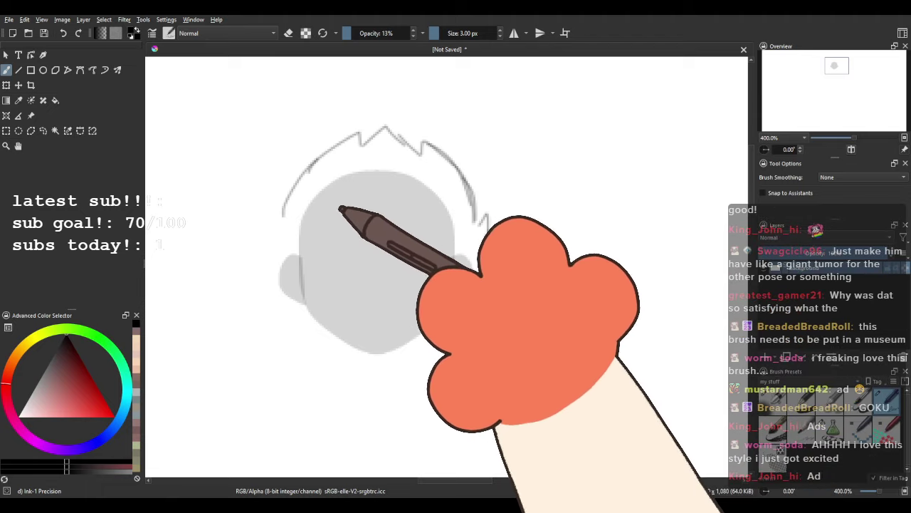
Flip the canvas view, extend the spiky hair outline down the other side to ear level, and flip the view back.
{"action": "key", "text": "m"}
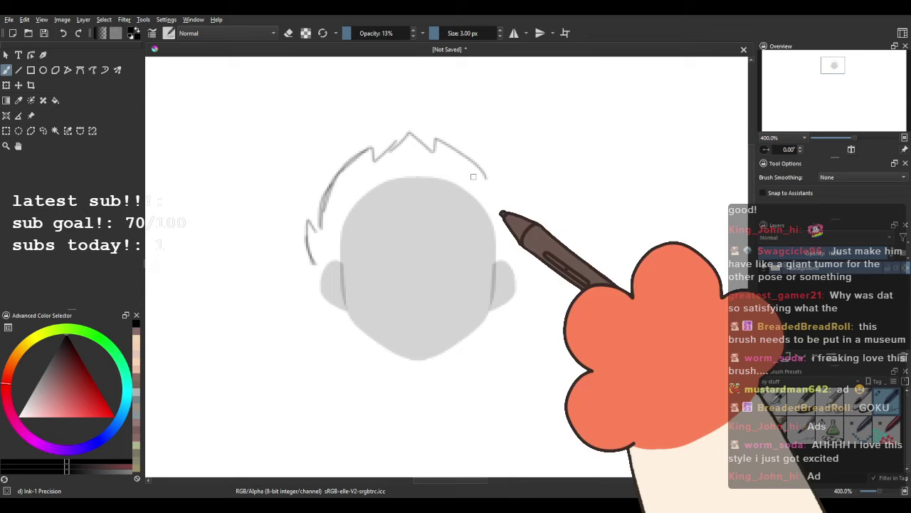
{"action": "mouse_move", "coordinate": [487, 162]}
{"action": "left_mouse_down"}
{"action": "mouse_move", "coordinate": [518, 210]}
{"action": "mouse_move", "coordinate": [494, 162]}
{"action": "mouse_move", "coordinate": [519, 217]}
{"action": "mouse_move", "coordinate": [517, 239]}
{"action": "mouse_move", "coordinate": [529, 237]}
{"action": "mouse_move", "coordinate": [516, 269]}
{"action": "left_mouse_up"}
{"action": "key", "text": "ctrl+z"}
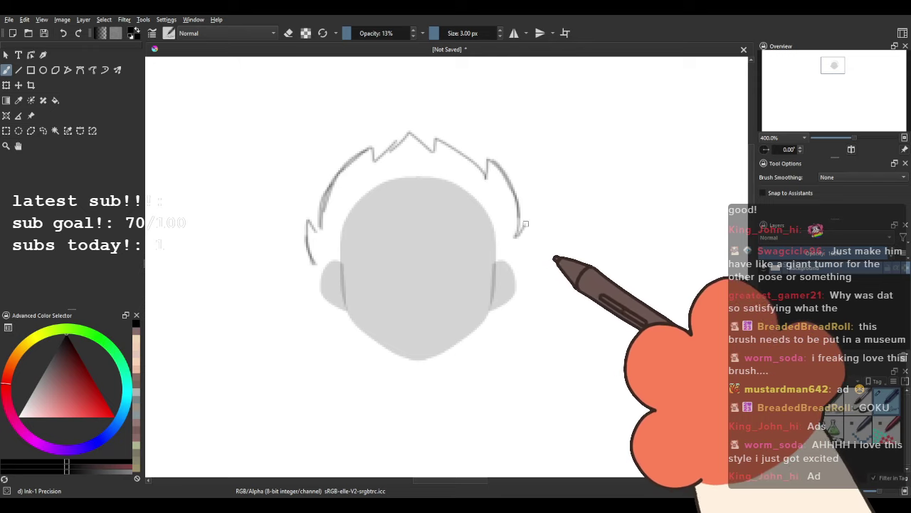
{"action": "left_click_drag", "start_coordinate": [526, 223], "coordinate": [526, 264]}
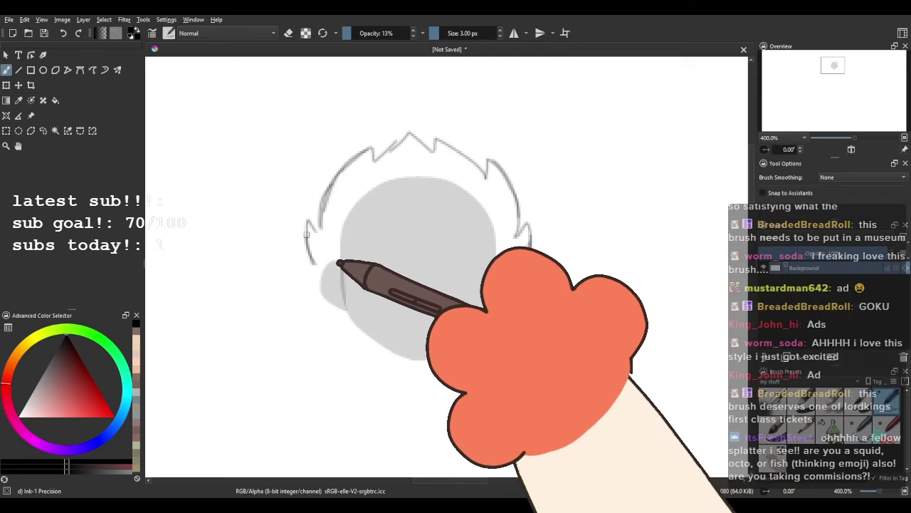
{"action": "left_click_drag", "start_coordinate": [306, 235], "coordinate": [318, 264]}
{"action": "left_click", "coordinate": [851, 150]}
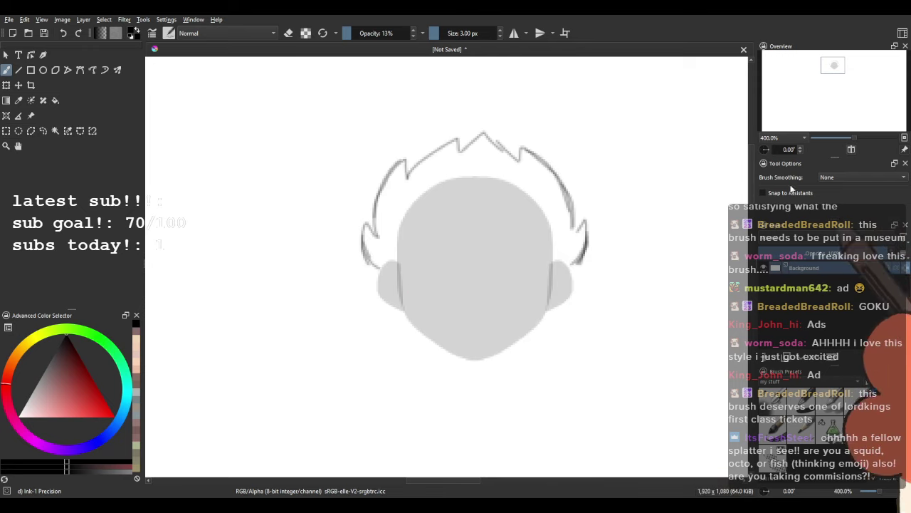
Sketch curved hair tufts above the left ear and the first curved lock of the fringe.
{"action": "left_click_drag", "start_coordinate": [529, 199], "coordinate": [466, 197]}
{"action": "left_click_drag", "start_coordinate": [296, 206], "coordinate": [263, 212]}
{"action": "mouse_move", "coordinate": [307, 242]}
{"action": "left_mouse_down"}
{"action": "mouse_move", "coordinate": [320, 229]}
{"action": "mouse_move", "coordinate": [296, 225]}
{"action": "mouse_move", "coordinate": [363, 206]}
{"action": "left_mouse_up"}
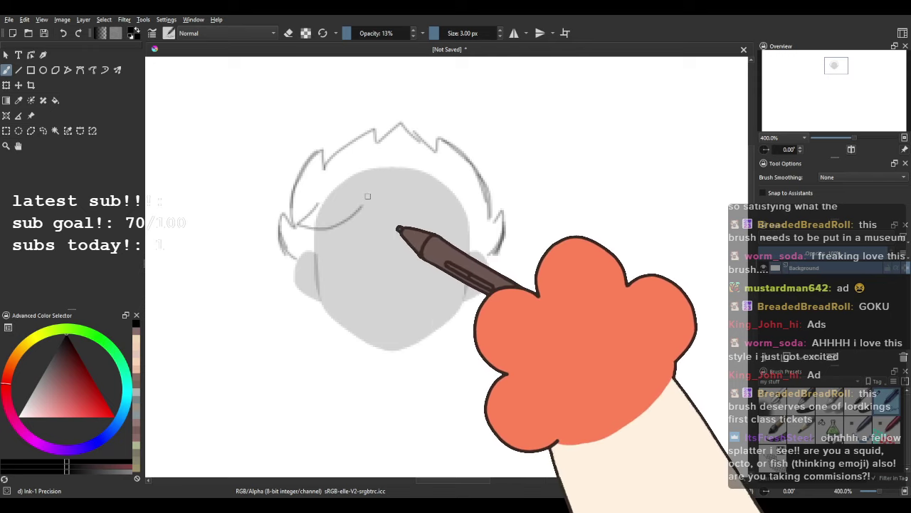
{"action": "key", "text": "ctrl+z"}
{"action": "left_click_drag", "start_coordinate": [300, 206], "coordinate": [343, 225]}
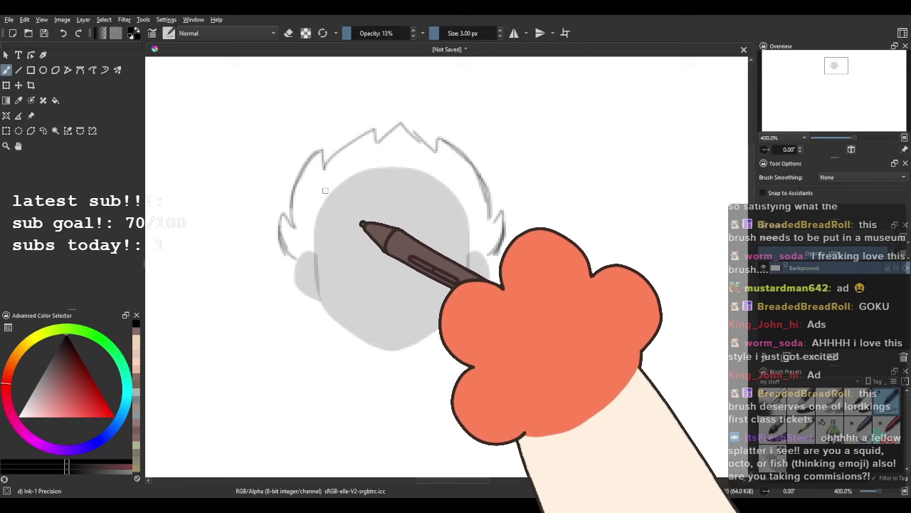
{"action": "mouse_move", "coordinate": [324, 190]}
{"action": "left_mouse_down"}
{"action": "mouse_move", "coordinate": [296, 218]}
{"action": "mouse_move", "coordinate": [319, 211]}
{"action": "mouse_move", "coordinate": [314, 238]}
{"action": "left_mouse_up"}
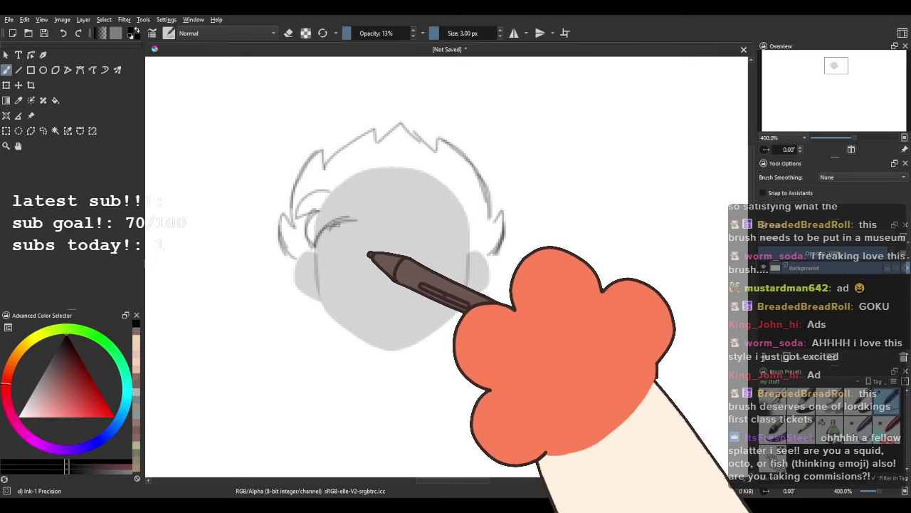
Sketch and rework the pointed fringe locks across the forehead to the right side of the hair.
{"action": "mouse_move", "coordinate": [387, 237]}
{"action": "left_mouse_down"}
{"action": "mouse_move", "coordinate": [394, 277]}
{"action": "mouse_move", "coordinate": [369, 225]}
{"action": "left_mouse_up"}
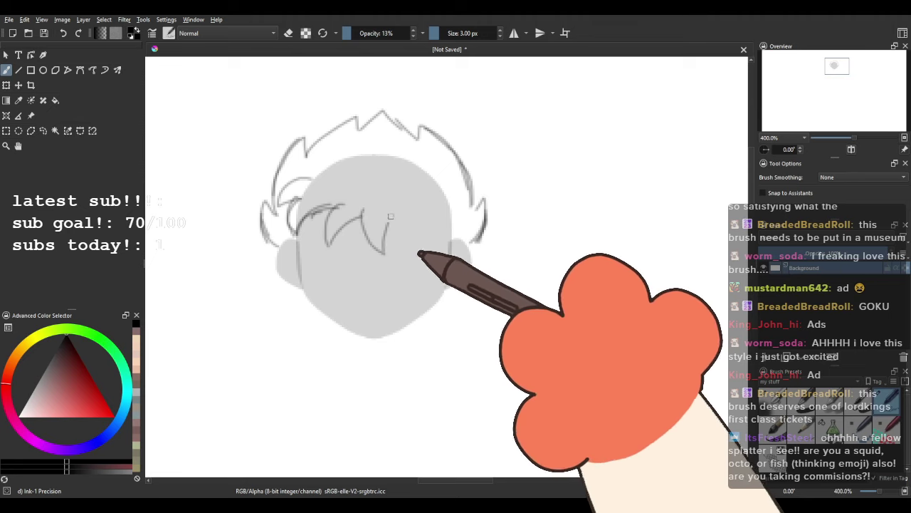
{"action": "key", "text": "ctrl+z"}
{"action": "key", "text": "ctrl+z"}
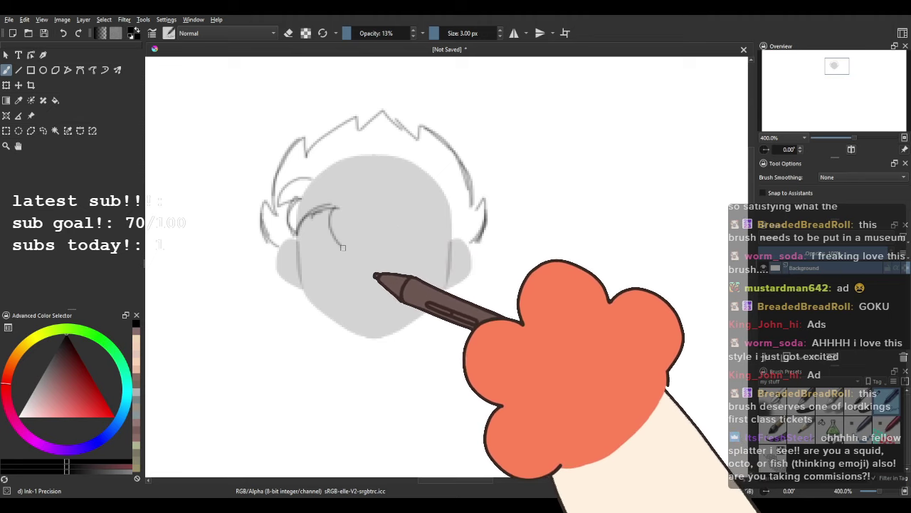
{"action": "key", "text": "ctrl+z"}
{"action": "key", "text": "ctrl+z"}
{"action": "mouse_move", "coordinate": [375, 229]}
{"action": "left_mouse_down"}
{"action": "mouse_move", "coordinate": [350, 290]}
{"action": "mouse_move", "coordinate": [366, 263]}
{"action": "mouse_move", "coordinate": [365, 228]}
{"action": "mouse_move", "coordinate": [405, 242]}
{"action": "mouse_move", "coordinate": [391, 212]}
{"action": "left_mouse_up"}
{"action": "mouse_move", "coordinate": [391, 213]}
{"action": "left_mouse_down"}
{"action": "mouse_move", "coordinate": [411, 230]}
{"action": "mouse_move", "coordinate": [457, 228]}
{"action": "left_mouse_up"}
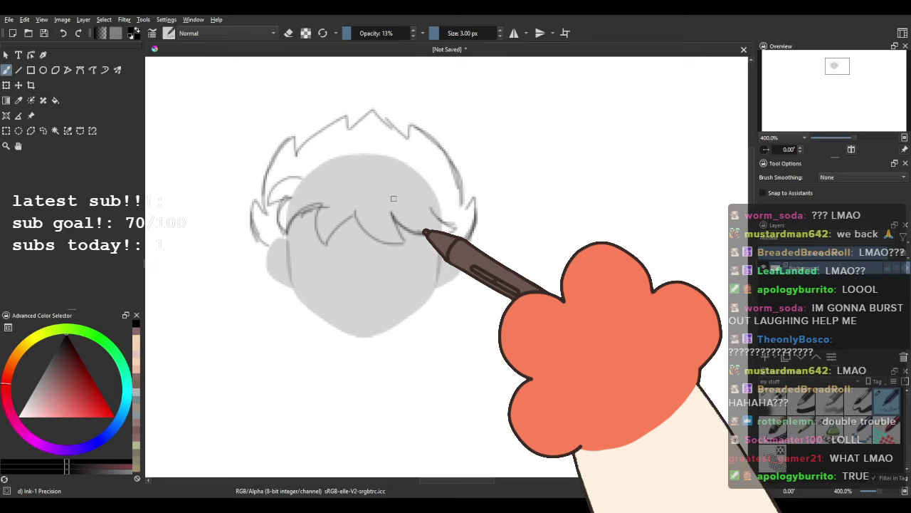
Turn on mirroring and sketch pointed hair tufts below both ears and thin locks in front of them.
{"action": "scroll", "coordinate": [299, 215], "scroll_direction": "down", "scroll_amount": 1}
{"action": "left_click_drag", "start_coordinate": [334, 212], "coordinate": [339, 202]}
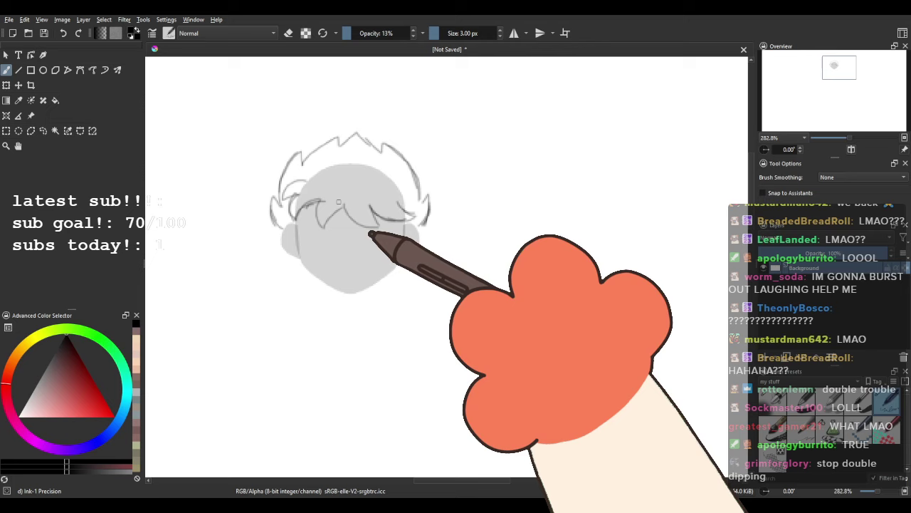
{"action": "scroll", "coordinate": [339, 202], "scroll_direction": "up", "scroll_amount": 2}
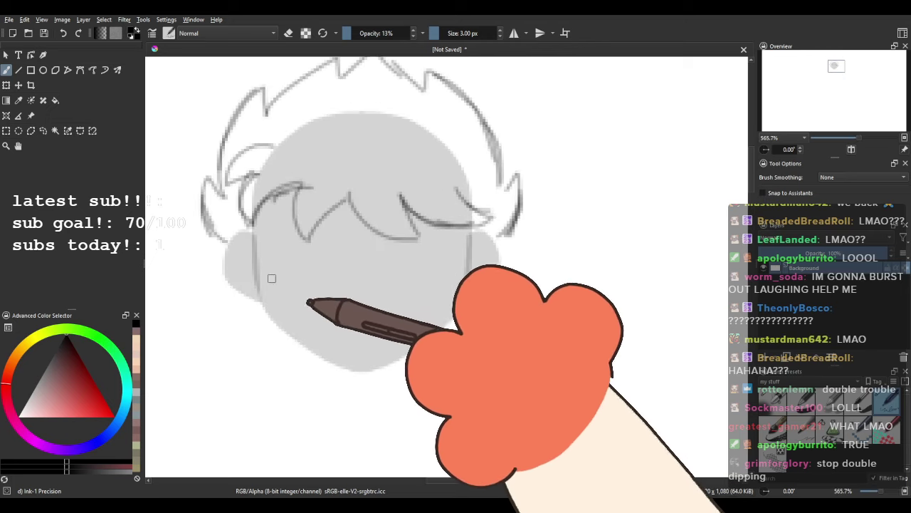
{"action": "left_click", "coordinate": [513, 33]}
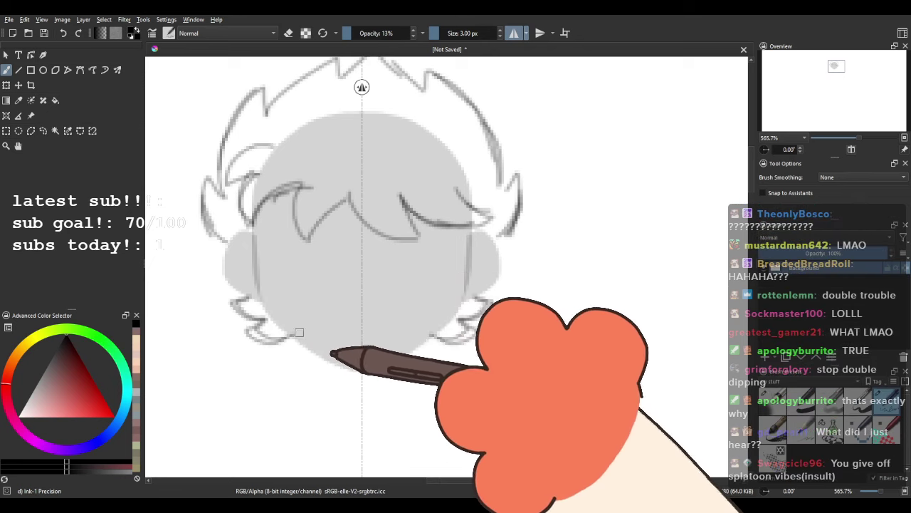
{"action": "scroll", "coordinate": [301, 288], "scroll_direction": "down", "scroll_amount": 3, "text": "ctrl"}
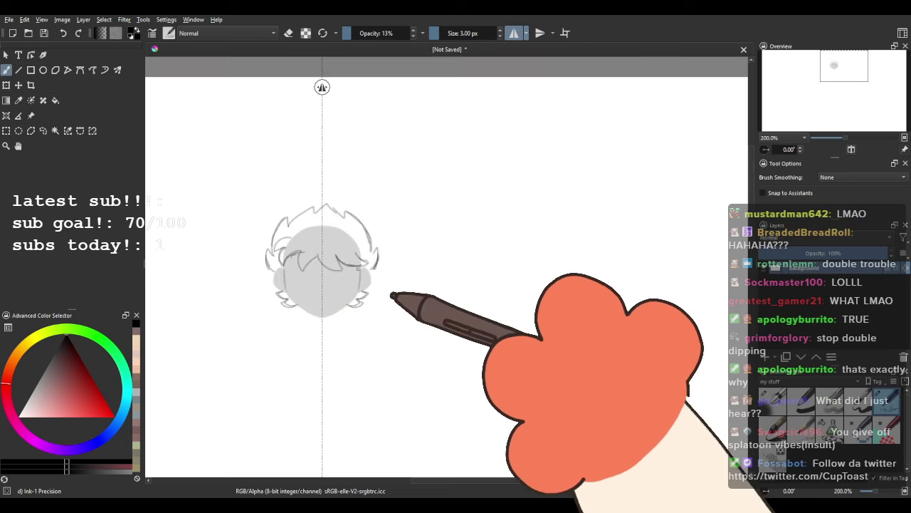
{"action": "scroll", "coordinate": [246, 298], "scroll_direction": "up", "scroll_amount": 1, "text": "ctrl"}
{"action": "scroll", "coordinate": [297, 278], "scroll_direction": "up", "scroll_amount": 2, "text": "ctrl"}
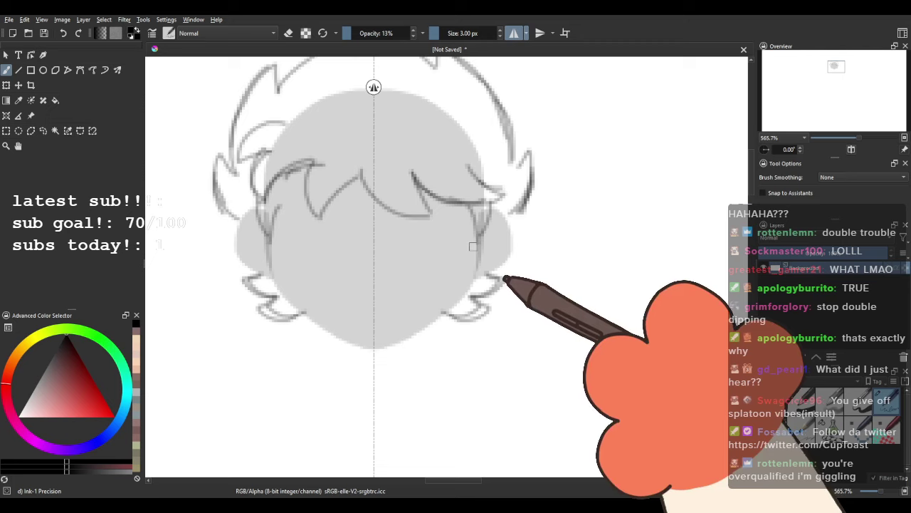
Turn off mirroring and refine the thin lock hanging from the fringe beside the left ear.
{"action": "left_click", "coordinate": [514, 33]}
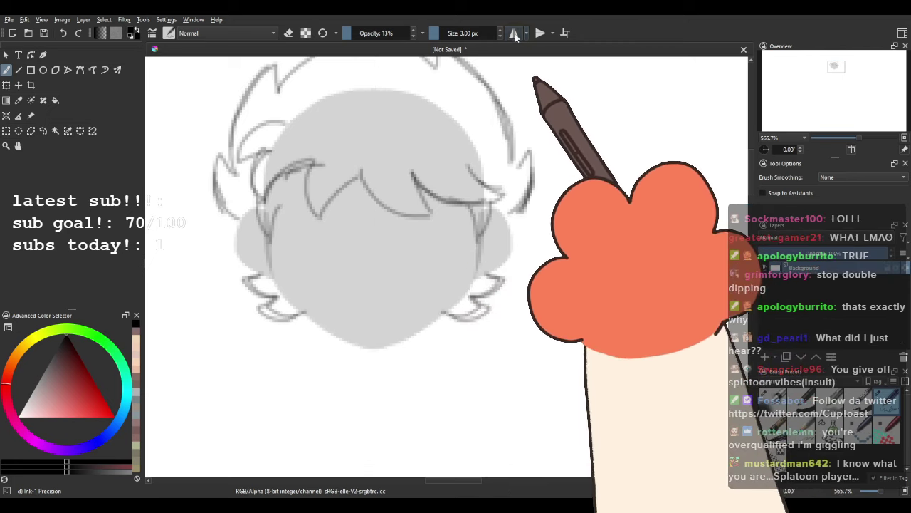
{"action": "scroll", "coordinate": [249, 203], "scroll_direction": "down", "scroll_amount": 1}
{"action": "mouse_move", "coordinate": [289, 183]}
{"action": "left_mouse_down"}
{"action": "mouse_move", "coordinate": [274, 217]}
{"action": "mouse_move", "coordinate": [293, 268]}
{"action": "left_mouse_up"}
{"action": "scroll", "coordinate": [315, 242], "scroll_direction": "up", "scroll_amount": 1}
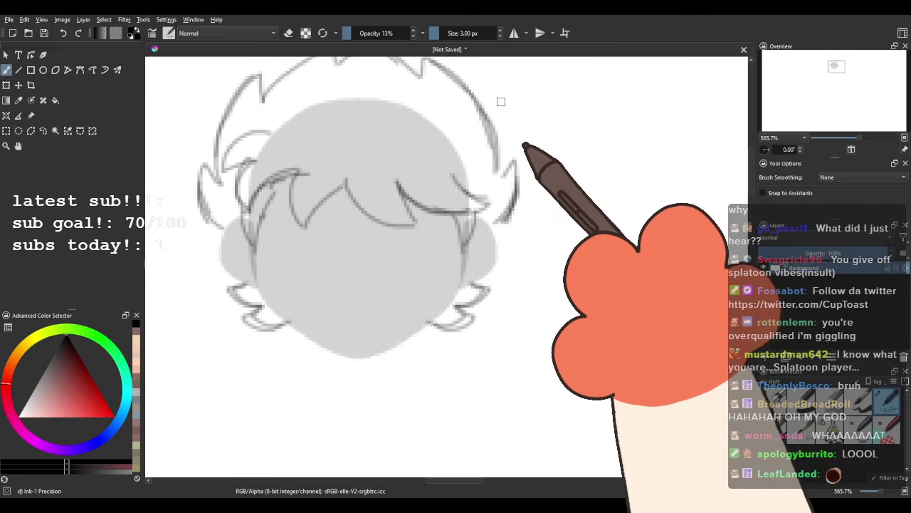
Turn on mirroring and switch to the Shapes Fill brush.
{"action": "left_click", "coordinate": [514, 32]}
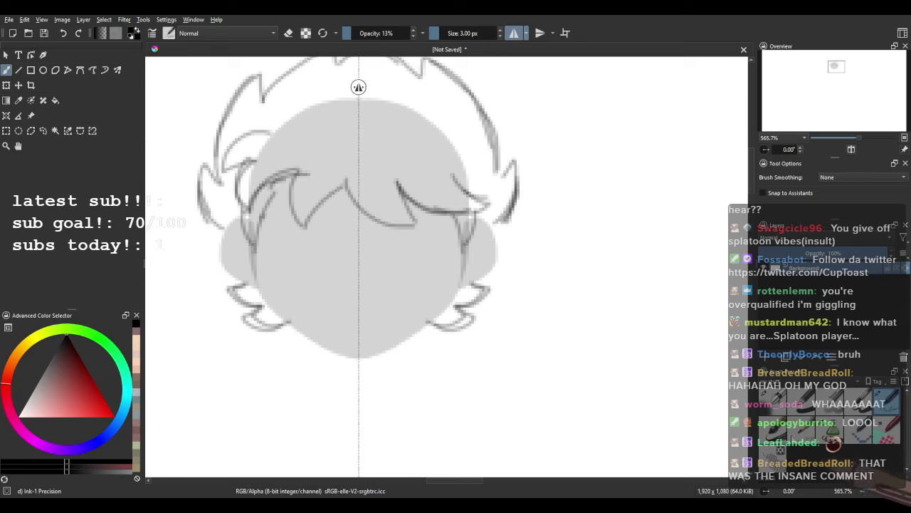
{"action": "left_click", "coordinate": [830, 430]}
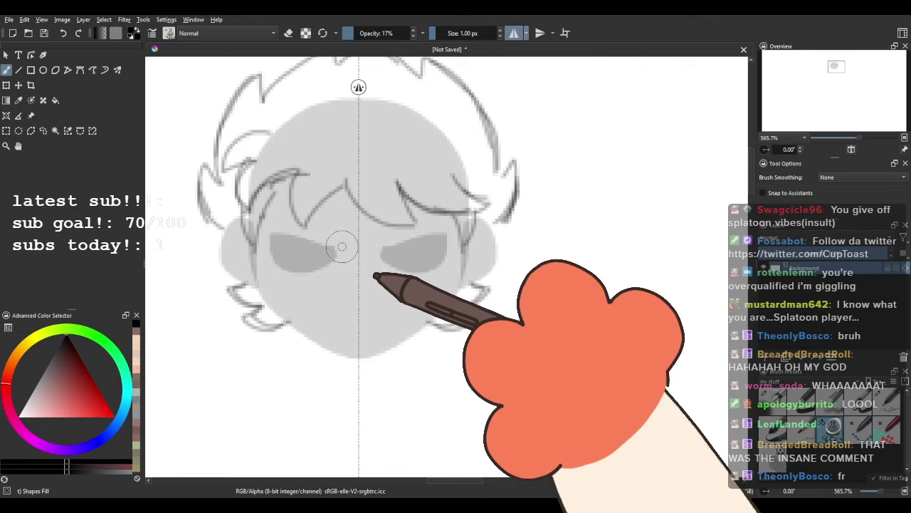
{"action": "mouse_move", "coordinate": [329, 243]}
{"action": "left_mouse_down"}
{"action": "mouse_move", "coordinate": [301, 267]}
{"action": "mouse_move", "coordinate": [342, 250]}
{"action": "mouse_move", "coordinate": [303, 234]}
{"action": "mouse_move", "coordinate": [265, 238]}
{"action": "mouse_move", "coordinate": [343, 253]}
{"action": "left_mouse_up"}
{"action": "key", "text": "ctrl+z"}
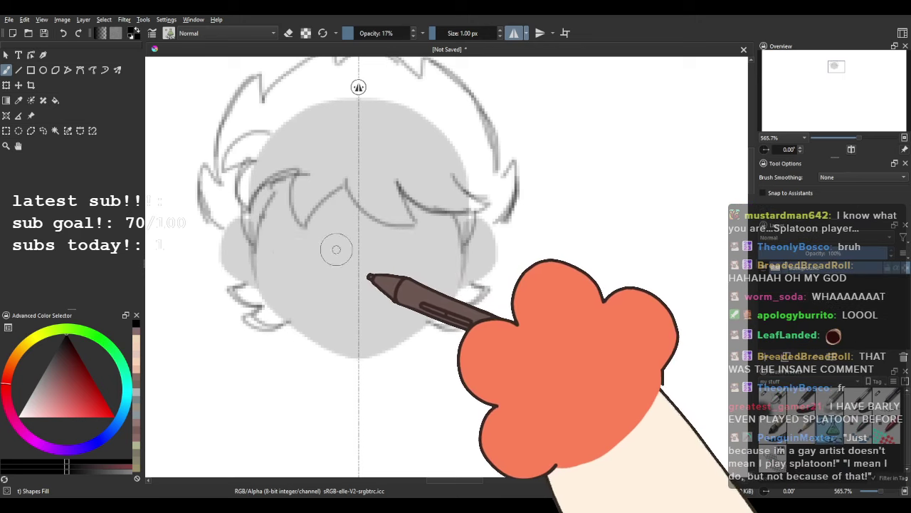
{"action": "mouse_move", "coordinate": [274, 239]}
{"action": "left_mouse_down"}
{"action": "mouse_move", "coordinate": [295, 268]}
{"action": "mouse_move", "coordinate": [346, 254]}
{"action": "mouse_move", "coordinate": [318, 274]}
{"action": "left_mouse_up"}
{"action": "key", "text": "ctrl+z"}
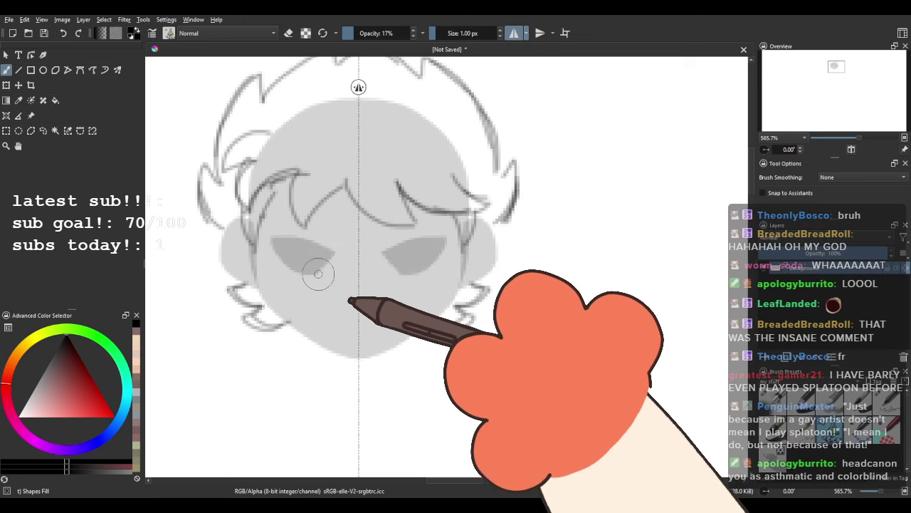
{"action": "key", "text": "ctrl+z"}
Fill mirrored slanted eye shapes below the fringe and a half-round grinning mouth above the chin.
{"action": "mouse_move", "coordinate": [273, 236]}
{"action": "left_mouse_down"}
{"action": "mouse_move", "coordinate": [343, 256]}
{"action": "mouse_move", "coordinate": [289, 270]}
{"action": "mouse_move", "coordinate": [272, 241]}
{"action": "left_mouse_up"}
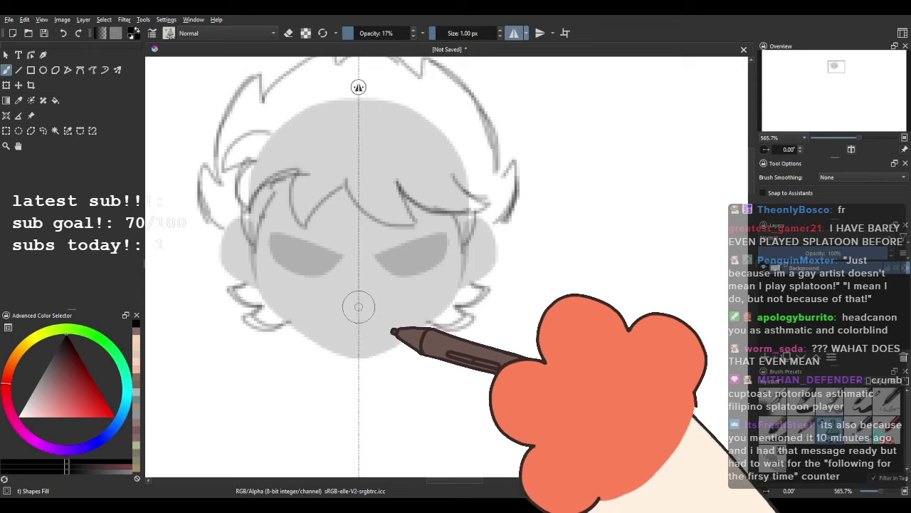
{"action": "mouse_move", "coordinate": [322, 304]}
{"action": "left_mouse_down"}
{"action": "mouse_move", "coordinate": [346, 336]}
{"action": "mouse_move", "coordinate": [360, 339]}
{"action": "mouse_move", "coordinate": [326, 307]}
{"action": "mouse_move", "coordinate": [339, 329]}
{"action": "mouse_move", "coordinate": [363, 337]}
{"action": "mouse_move", "coordinate": [367, 325]}
{"action": "mouse_move", "coordinate": [328, 324]}
{"action": "mouse_move", "coordinate": [362, 339]}
{"action": "left_mouse_up"}
{"action": "key", "text": "ctrl+z"}
{"action": "key", "text": "ctrl+z"}
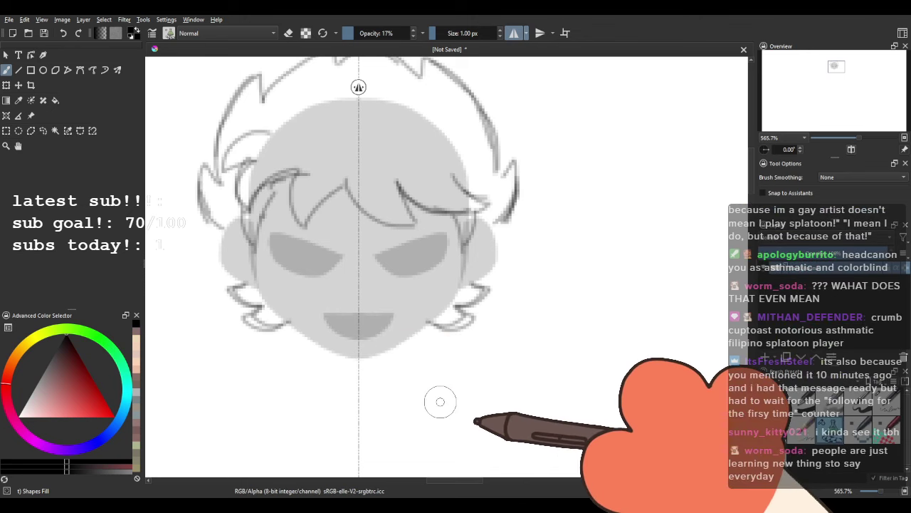
{"action": "scroll", "coordinate": [458, 313], "scroll_direction": "down", "scroll_amount": 4}
{"action": "scroll", "coordinate": [454, 325], "scroll_direction": "up", "scroll_amount": 2}
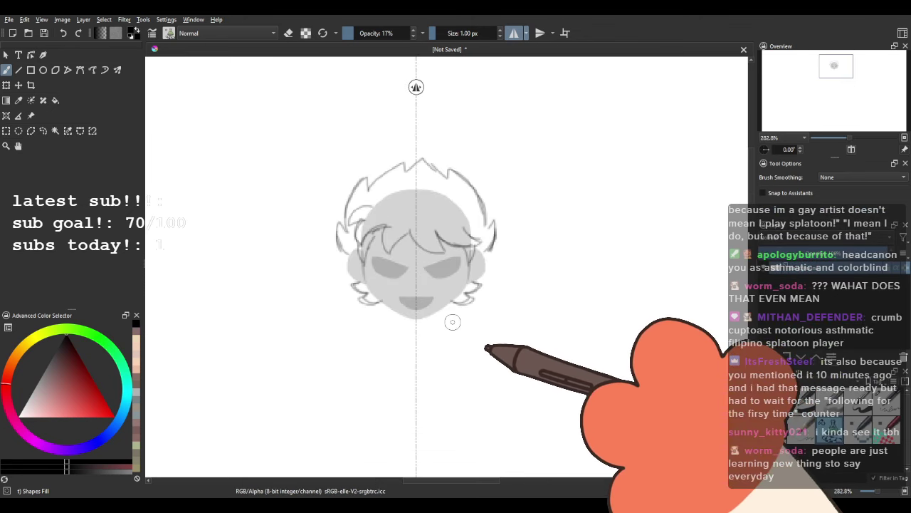
Sketch mirrored angular brows above the inner ends of the eyes and curved collar lines below the chin with the Ink-1 Precision brush.
{"action": "scroll", "coordinate": [453, 321], "scroll_direction": "up", "scroll_amount": 2}
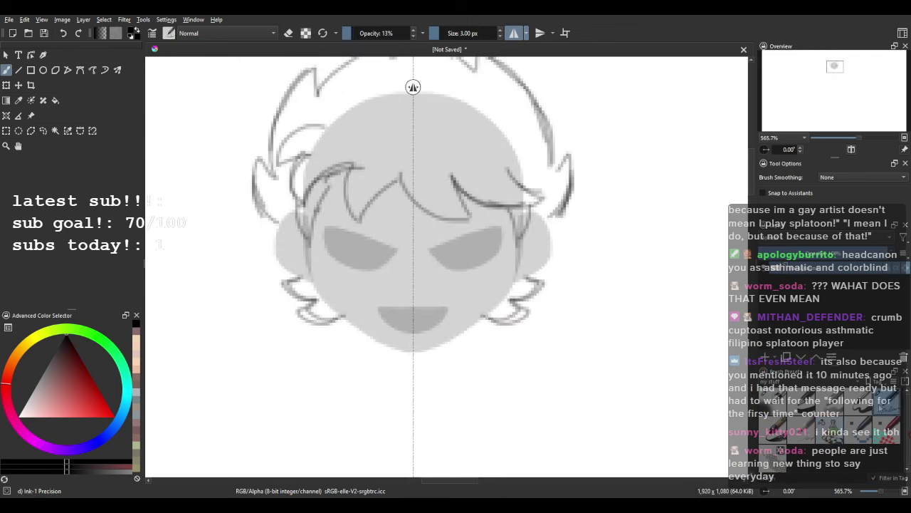
{"action": "mouse_move", "coordinate": [363, 212]}
{"action": "left_mouse_down"}
{"action": "mouse_move", "coordinate": [394, 225]}
{"action": "mouse_move", "coordinate": [376, 199]}
{"action": "left_mouse_up"}
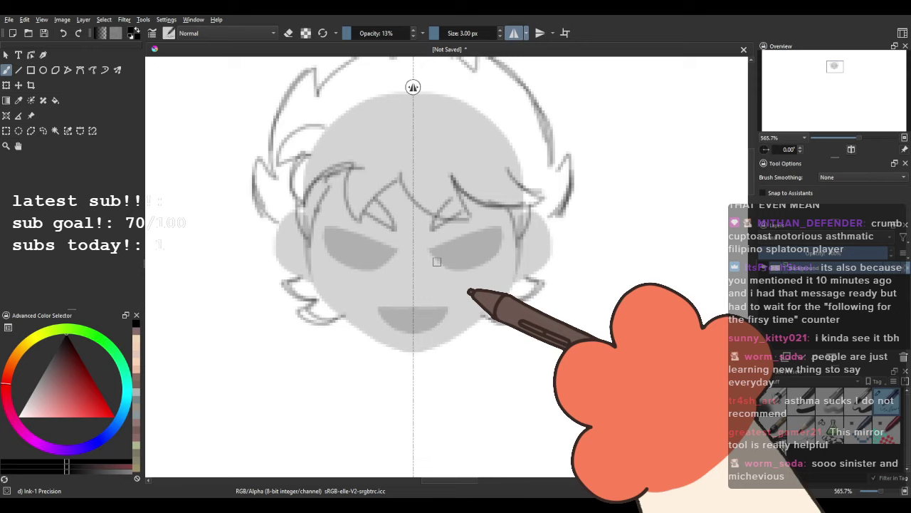
{"action": "scroll", "coordinate": [336, 193], "scroll_direction": "down", "scroll_amount": 2}
{"action": "scroll", "coordinate": [416, 264], "scroll_direction": "up", "scroll_amount": 1}
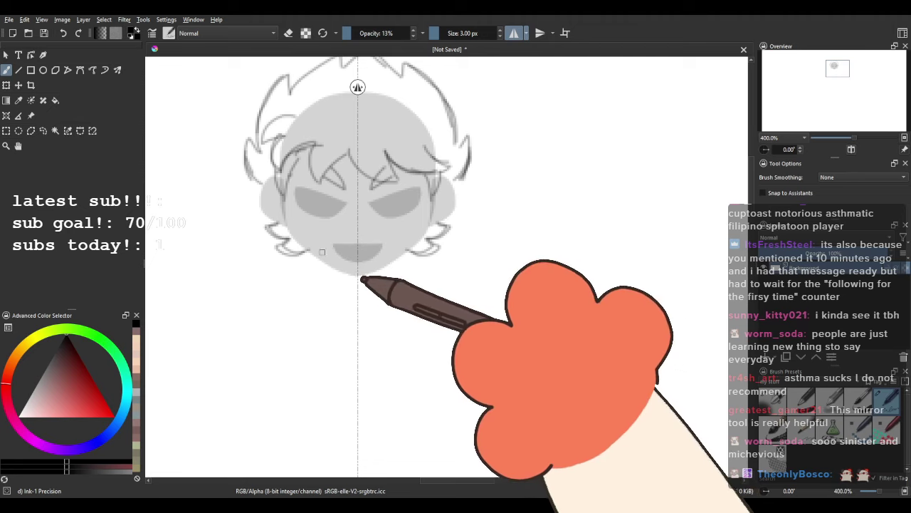
{"action": "mouse_move", "coordinate": [335, 288]}
{"action": "left_mouse_down"}
{"action": "mouse_move", "coordinate": [340, 271]}
{"action": "mouse_move", "coordinate": [359, 292]}
{"action": "mouse_move", "coordinate": [352, 301]}
{"action": "left_mouse_up"}
{"action": "mouse_move", "coordinate": [323, 272]}
{"action": "left_mouse_down"}
{"action": "mouse_move", "coordinate": [327, 292]}
{"action": "mouse_move", "coordinate": [347, 302]}
{"action": "left_mouse_up"}
Sketch the mirrored sides of the torso down to the waist, with a curved shirt hem and a waistband below it.
{"action": "left_click_drag", "start_coordinate": [307, 223], "coordinate": [352, 207]}
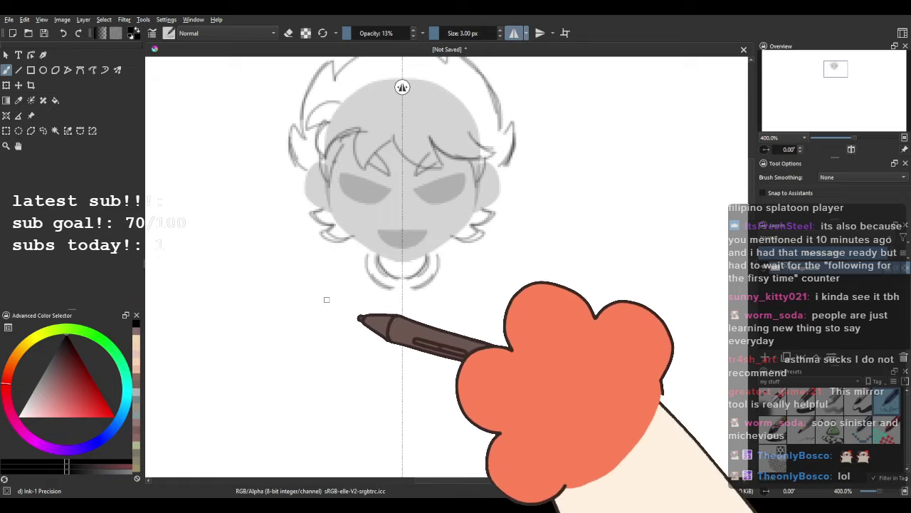
{"action": "left_click_drag", "start_coordinate": [341, 369], "coordinate": [321, 310]}
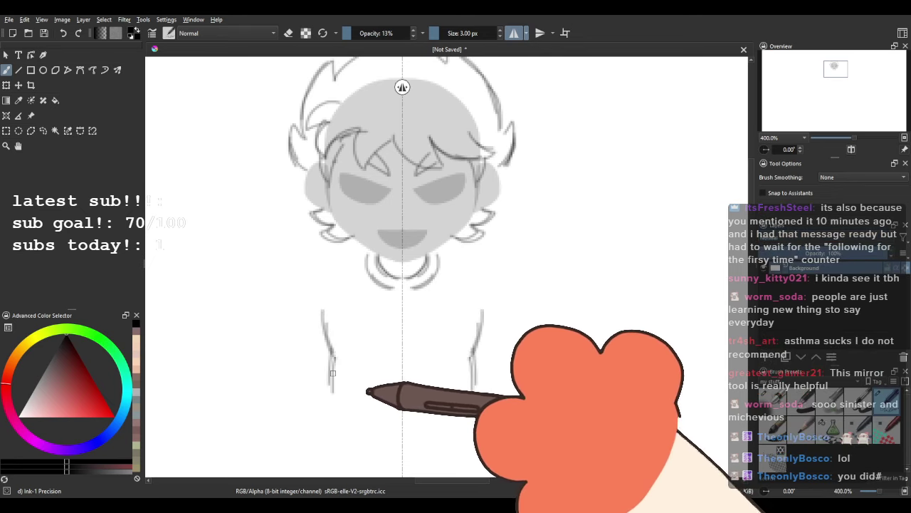
{"action": "left_click_drag", "start_coordinate": [333, 388], "coordinate": [395, 404]}
{"action": "key", "text": "ctrl+z"}
{"action": "left_click_drag", "start_coordinate": [333, 388], "coordinate": [399, 399]}
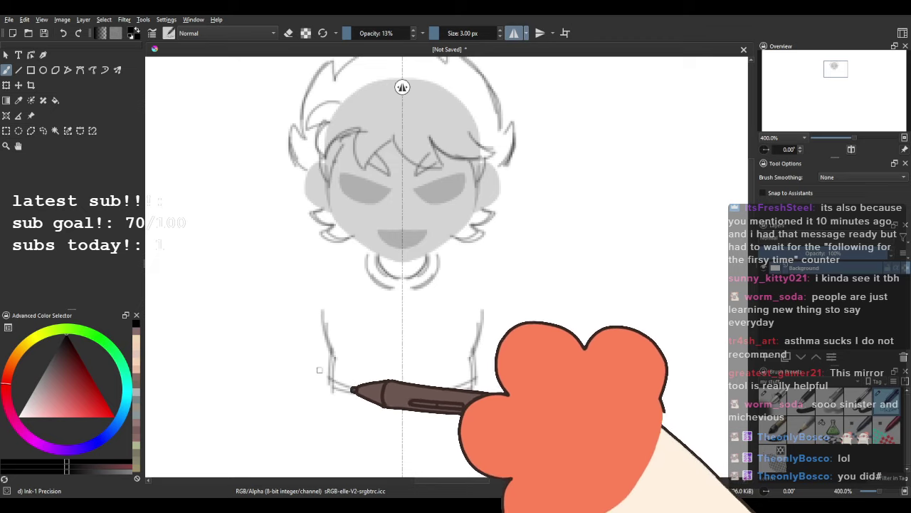
{"action": "left_click_drag", "start_coordinate": [319, 418], "coordinate": [390, 412]}
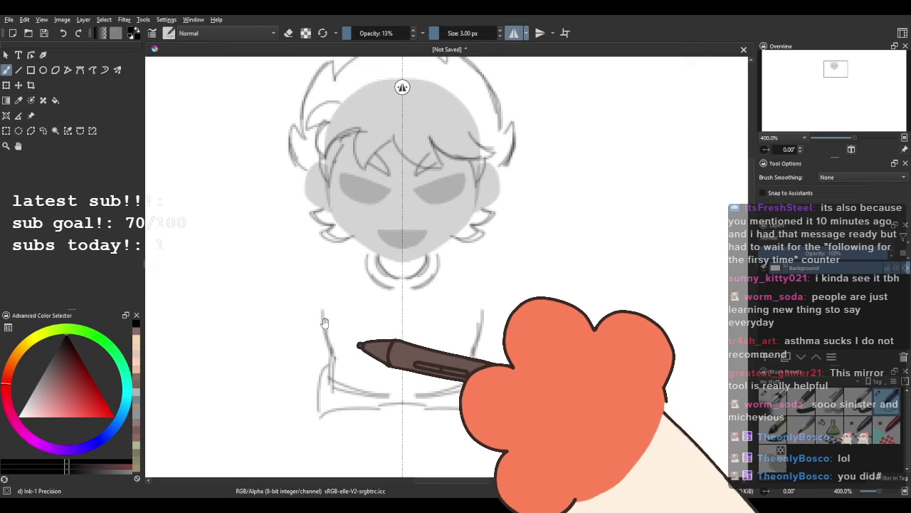
Sketch mirrored baggy trouser legs below the waistband, with cuffs, inner leg lines and a centre fly.
{"action": "left_click_drag", "start_coordinate": [334, 324], "coordinate": [315, 220]}
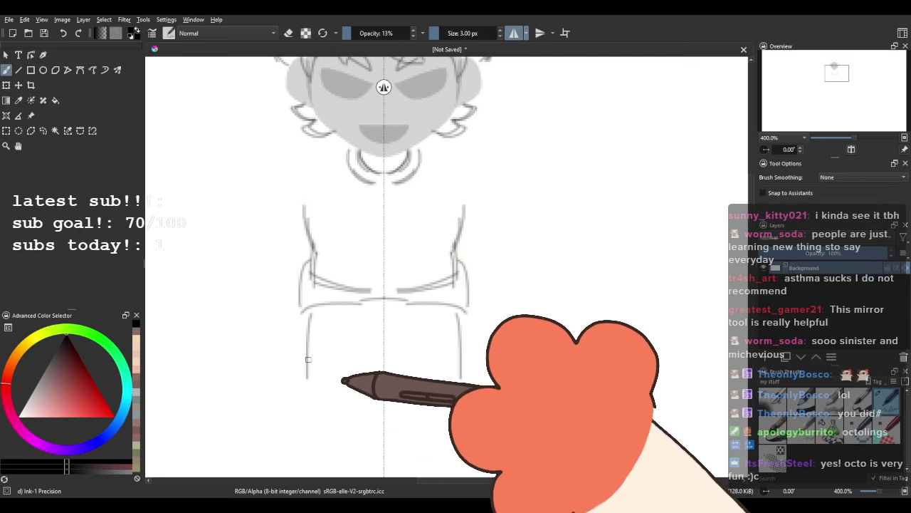
{"action": "left_click_drag", "start_coordinate": [293, 369], "coordinate": [291, 406]}
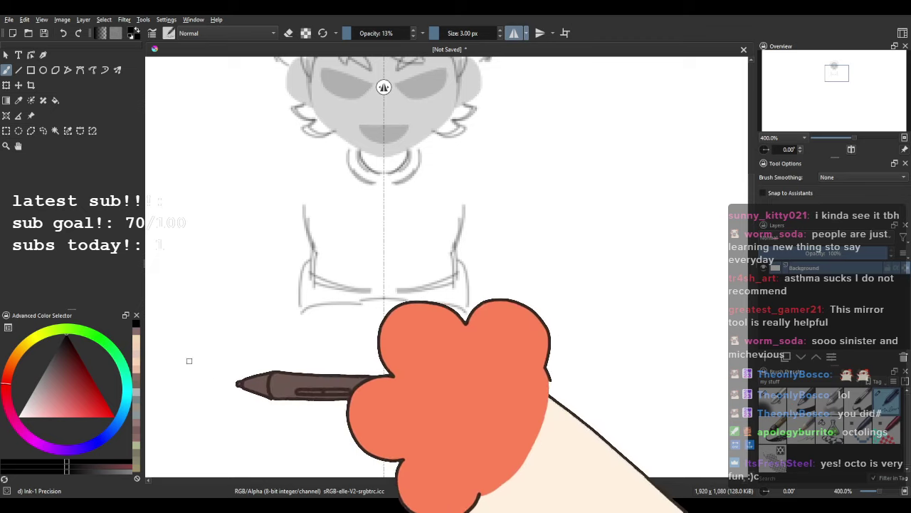
{"action": "left_click_drag", "start_coordinate": [349, 343], "coordinate": [321, 261]}
{"action": "mouse_move", "coordinate": [277, 236]}
{"action": "left_mouse_down"}
{"action": "mouse_move", "coordinate": [260, 359]}
{"action": "mouse_move", "coordinate": [307, 372]}
{"action": "mouse_move", "coordinate": [268, 351]}
{"action": "mouse_move", "coordinate": [263, 358]}
{"action": "mouse_move", "coordinate": [311, 371]}
{"action": "mouse_move", "coordinate": [324, 317]}
{"action": "left_mouse_up"}
{"action": "key", "text": "ctrl+z"}
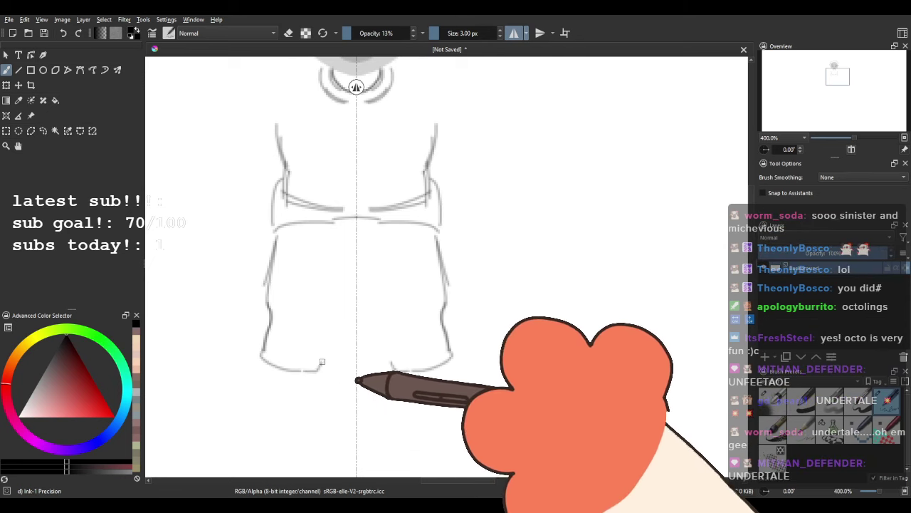
{"action": "left_click_drag", "start_coordinate": [343, 305], "coordinate": [349, 277]}
{"action": "scroll", "coordinate": [353, 273], "scroll_direction": "down", "scroll_amount": 1}
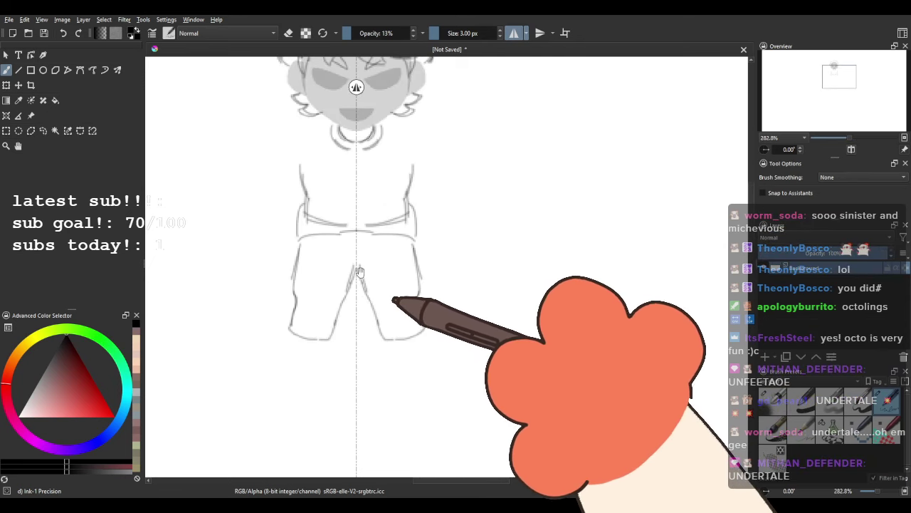
{"action": "left_click_drag", "start_coordinate": [360, 314], "coordinate": [361, 395]}
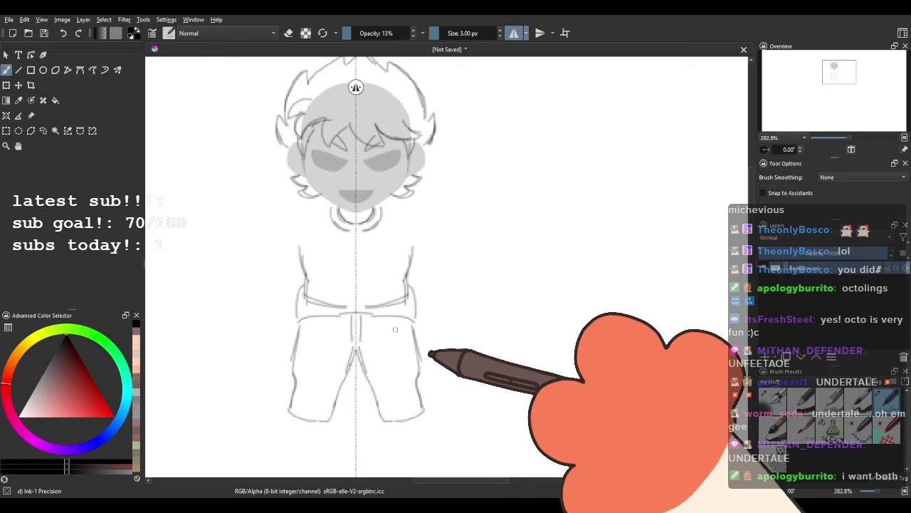
Sketch small pointed shoes angled outward below both trouser cuffs.
{"action": "left_click_drag", "start_coordinate": [247, 417], "coordinate": [264, 346]}
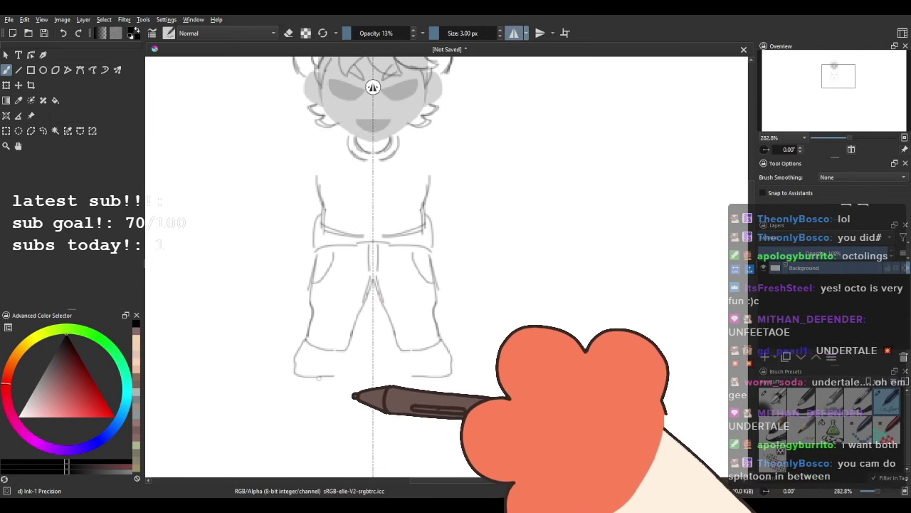
{"action": "mouse_move", "coordinate": [298, 362]}
{"action": "left_mouse_down"}
{"action": "mouse_move", "coordinate": [330, 366]}
{"action": "mouse_move", "coordinate": [335, 350]}
{"action": "left_mouse_up"}
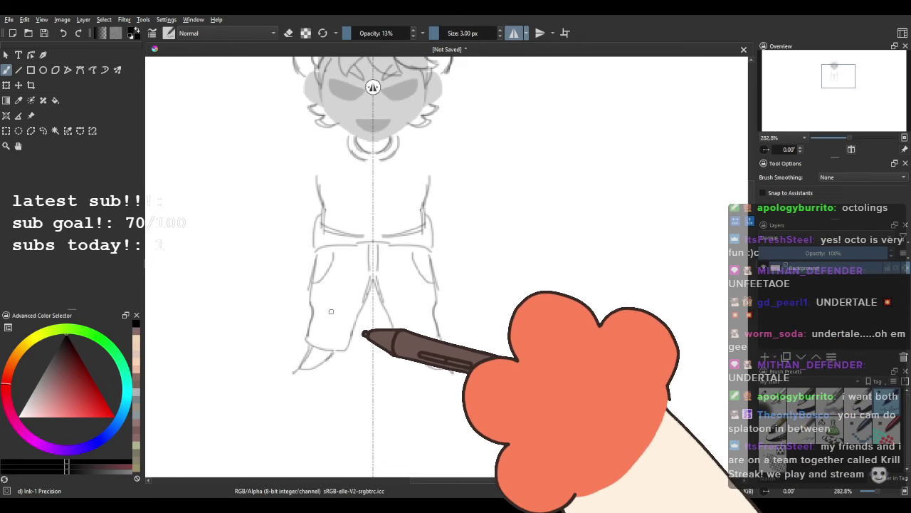
{"action": "scroll", "coordinate": [333, 313], "scroll_direction": "down", "scroll_amount": 2}
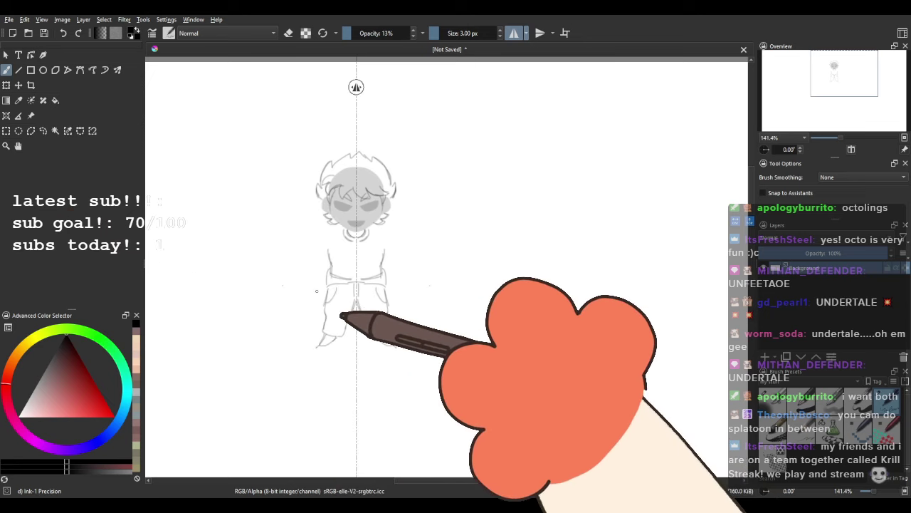
{"action": "key", "text": "plus"}
{"action": "key", "text": "plus"}
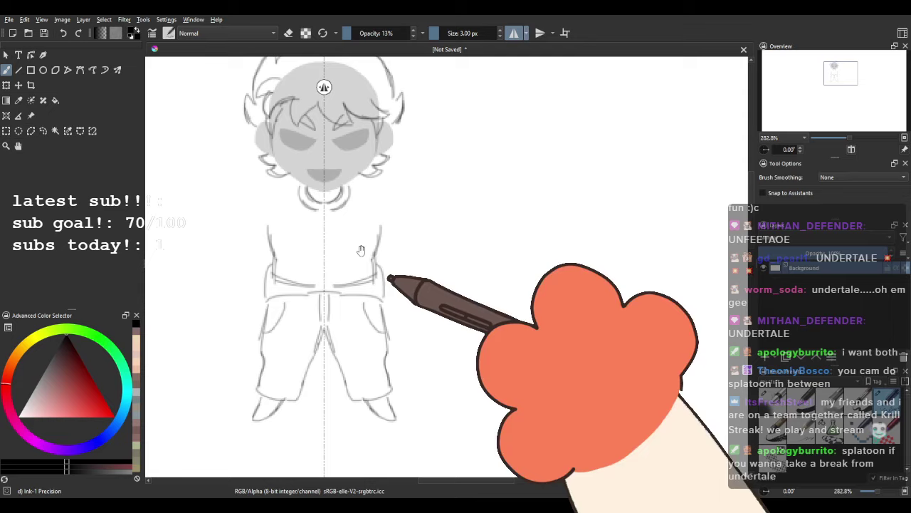
{"action": "left_click_drag", "start_coordinate": [361, 250], "coordinate": [383, 263]}
{"action": "mouse_move", "coordinate": [286, 284]}
{"action": "left_mouse_down"}
{"action": "mouse_move", "coordinate": [239, 309]}
{"action": "mouse_move", "coordinate": [275, 321]}
{"action": "left_mouse_up"}
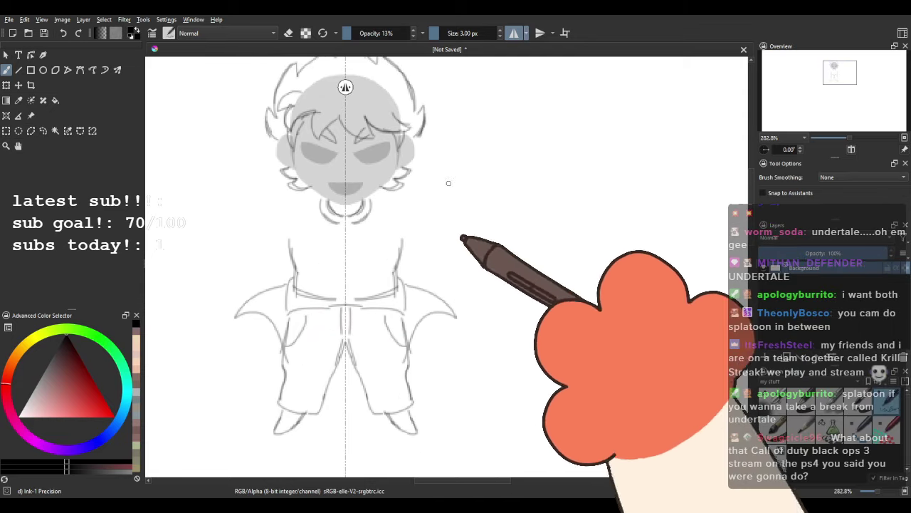
{"action": "key", "text": "ctrl+z"}
{"action": "left_click", "coordinate": [514, 33]}
{"action": "left_click", "coordinate": [514, 33]}
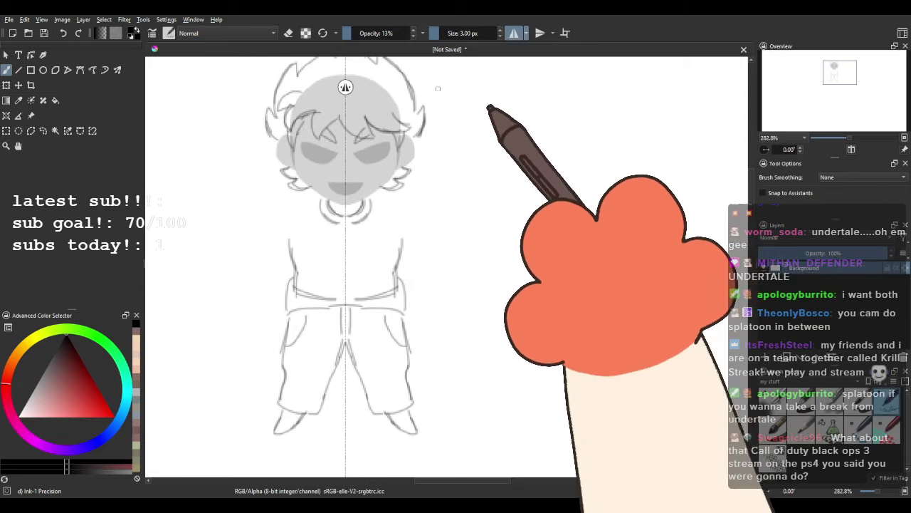
{"action": "mouse_move", "coordinate": [286, 286]}
{"action": "left_mouse_down"}
{"action": "mouse_move", "coordinate": [240, 317]}
{"action": "mouse_move", "coordinate": [276, 351]}
{"action": "left_mouse_up"}
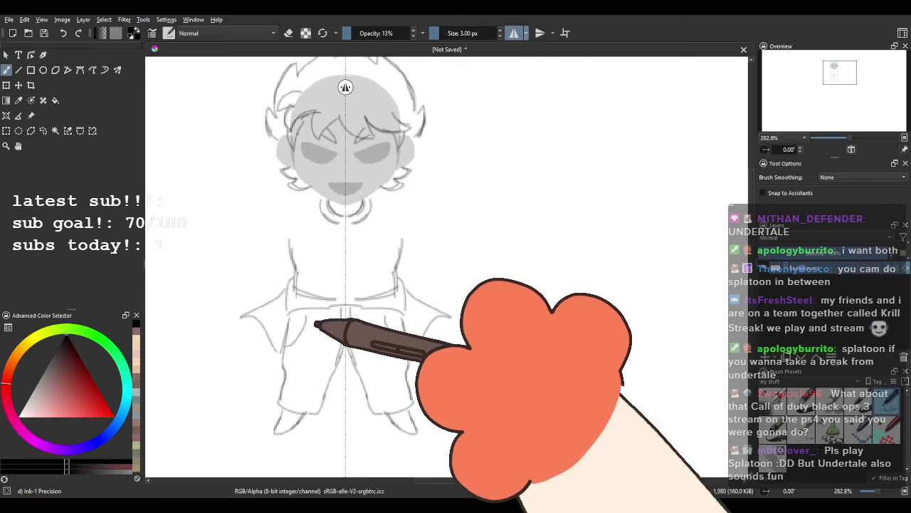
{"action": "key", "text": "ctrl+z"}
{"action": "left_click_drag", "start_coordinate": [285, 308], "coordinate": [243, 335]}
{"action": "key", "text": "ctrl+z"}
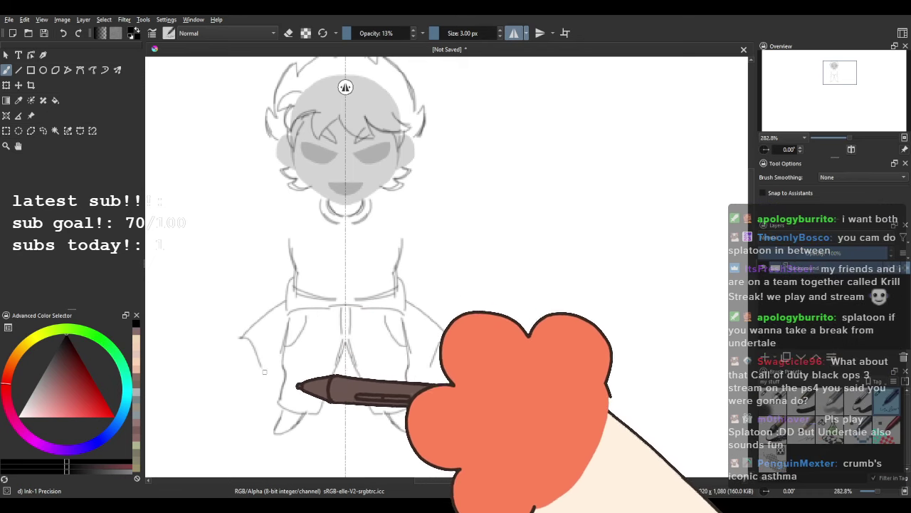
Sketch mirrored flared jacket tails outside both legs and a short hem line between the shins.
{"action": "mouse_move", "coordinate": [286, 307]}
{"action": "left_mouse_down"}
{"action": "mouse_move", "coordinate": [237, 357]}
{"action": "mouse_move", "coordinate": [275, 381]}
{"action": "left_mouse_up"}
{"action": "left_click_drag", "start_coordinate": [349, 393], "coordinate": [333, 390]}
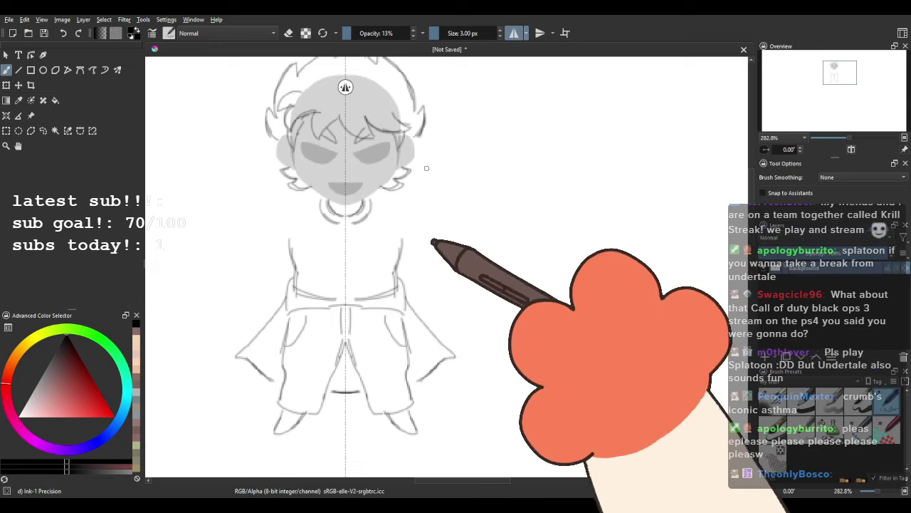
Turn off mirroring and sketch jacket sleeves knotted at the front of the waist, with loose ends flaring to both sides.
{"action": "mouse_move", "coordinate": [350, 283]}
{"action": "left_mouse_down"}
{"action": "mouse_move", "coordinate": [381, 301]}
{"action": "mouse_move", "coordinate": [374, 276]}
{"action": "mouse_move", "coordinate": [433, 263]}
{"action": "left_mouse_up"}
{"action": "key", "text": "ctrl+z"}
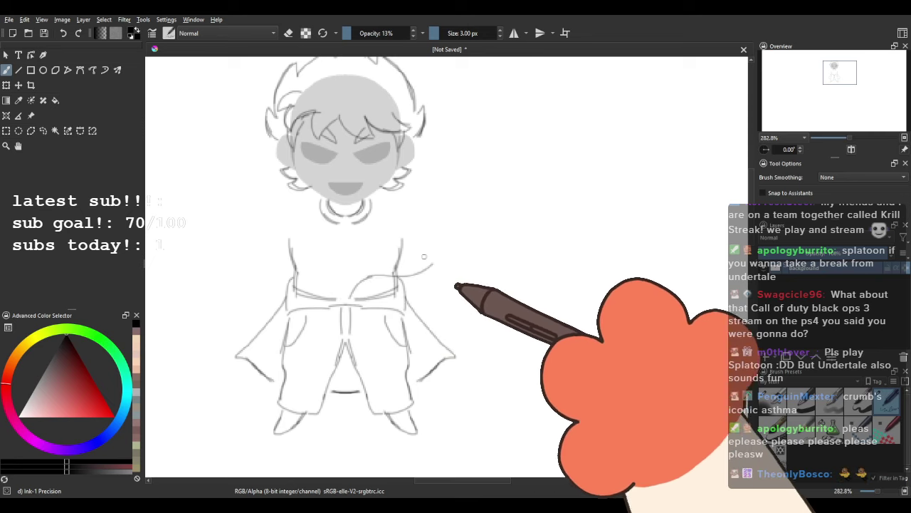
{"action": "mouse_move", "coordinate": [356, 304]}
{"action": "left_mouse_down"}
{"action": "mouse_move", "coordinate": [436, 286]}
{"action": "mouse_move", "coordinate": [411, 302]}
{"action": "mouse_move", "coordinate": [431, 265]}
{"action": "mouse_move", "coordinate": [418, 276]}
{"action": "mouse_move", "coordinate": [265, 288]}
{"action": "mouse_move", "coordinate": [277, 294]}
{"action": "mouse_move", "coordinate": [260, 294]}
{"action": "mouse_move", "coordinate": [267, 324]}
{"action": "mouse_move", "coordinate": [335, 300]}
{"action": "mouse_move", "coordinate": [328, 279]}
{"action": "mouse_move", "coordinate": [351, 299]}
{"action": "mouse_move", "coordinate": [360, 287]}
{"action": "mouse_move", "coordinate": [330, 305]}
{"action": "mouse_move", "coordinate": [372, 304]}
{"action": "mouse_move", "coordinate": [354, 291]}
{"action": "left_mouse_up"}
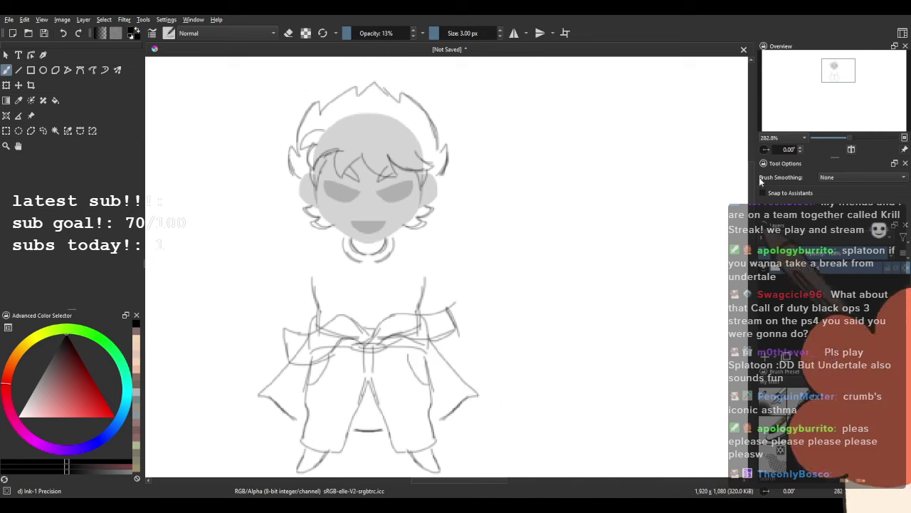
Flip the canvas view horizontally and add an offset outer edge to the jacket tail on the figure's right-hand side.
{"action": "left_click", "coordinate": [851, 150]}
{"action": "left_click", "coordinate": [851, 151]}
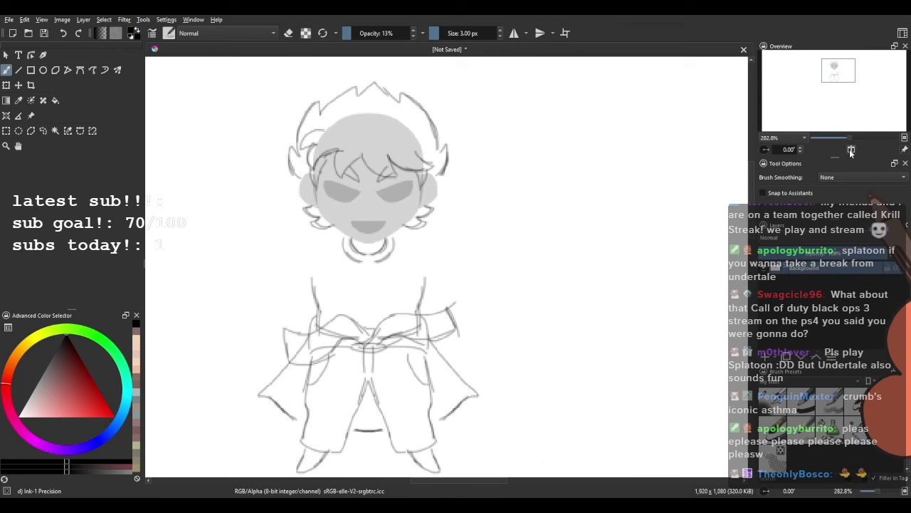
{"action": "left_click", "coordinate": [851, 150]}
{"action": "left_click_drag", "start_coordinate": [543, 313], "coordinate": [362, 237]}
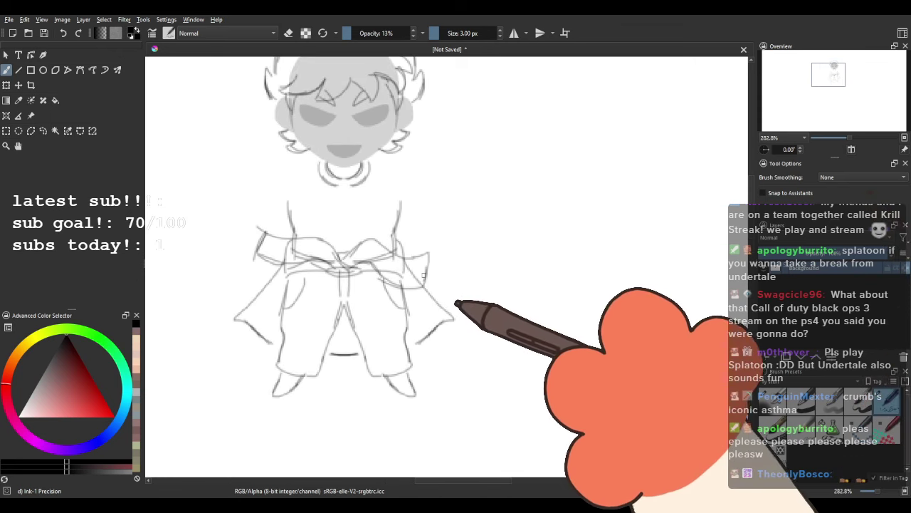
{"action": "left_click_drag", "start_coordinate": [428, 275], "coordinate": [461, 302]}
{"action": "left_click_drag", "start_coordinate": [461, 301], "coordinate": [425, 333]}
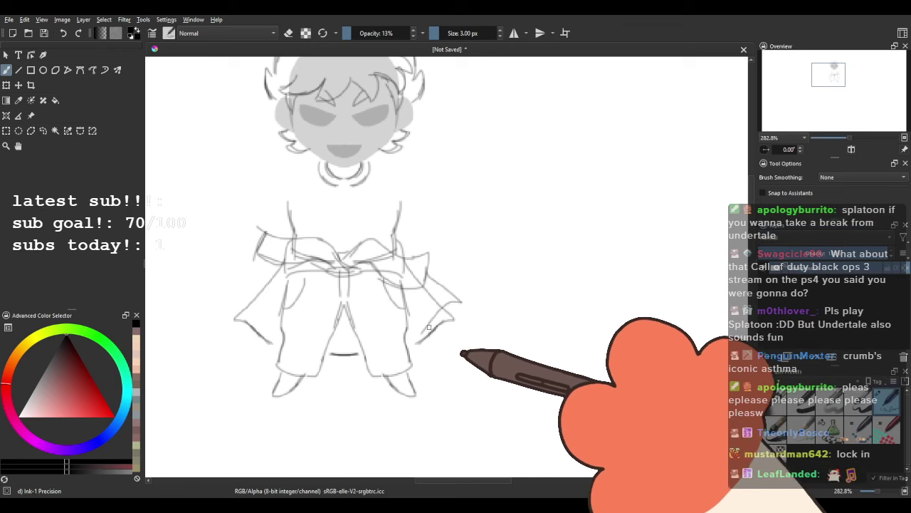
{"action": "key", "text": "slash"}
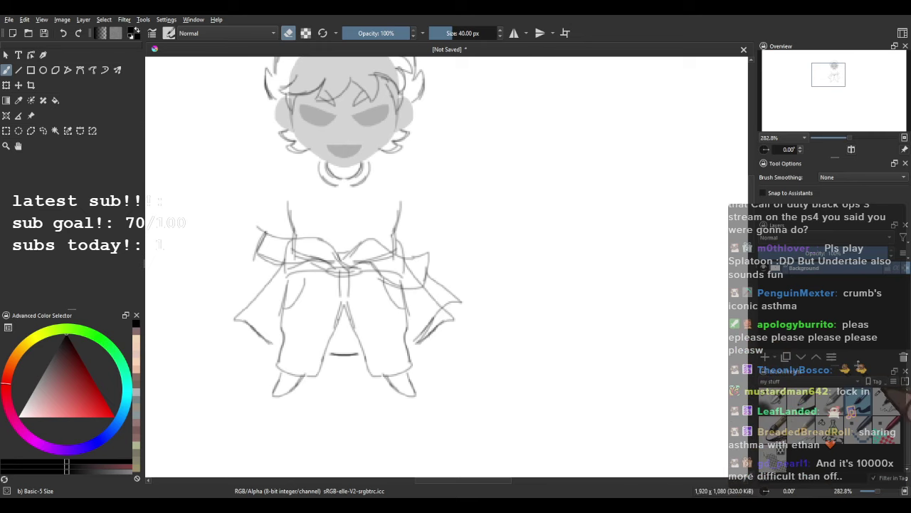
{"action": "key", "text": "slash"}
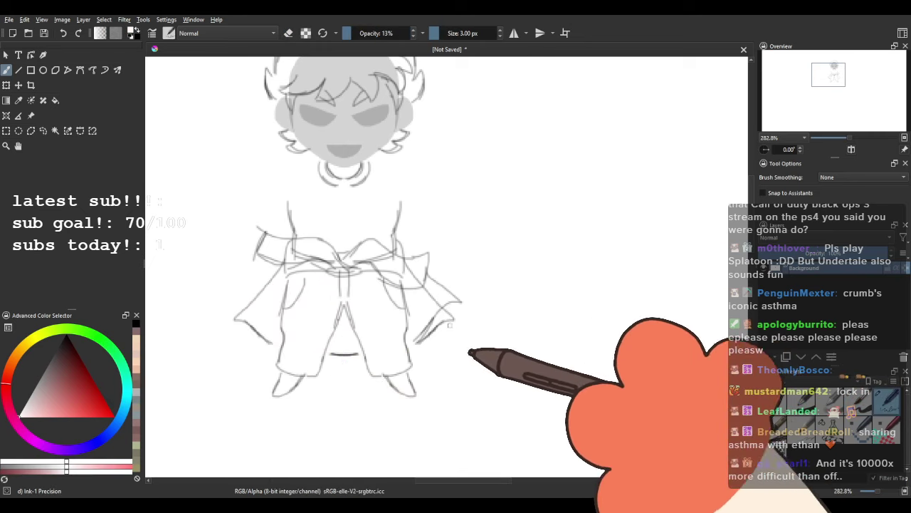
Clean up the offset edge of the jacket tail by painting over stray marks in white with a 40 px brush.
{"action": "key", "text": "slash"}
{"action": "key", "text": "e"}
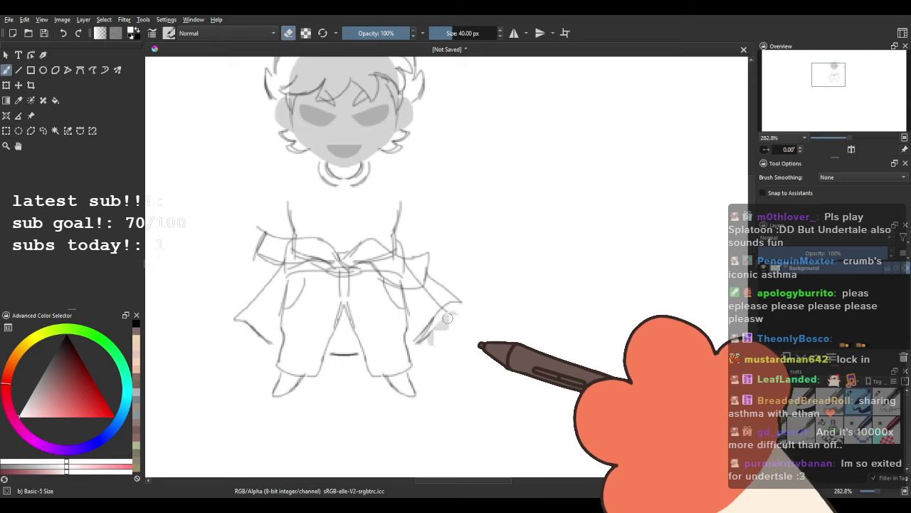
{"action": "key", "text": "e"}
{"action": "left_click", "coordinate": [765, 267]}
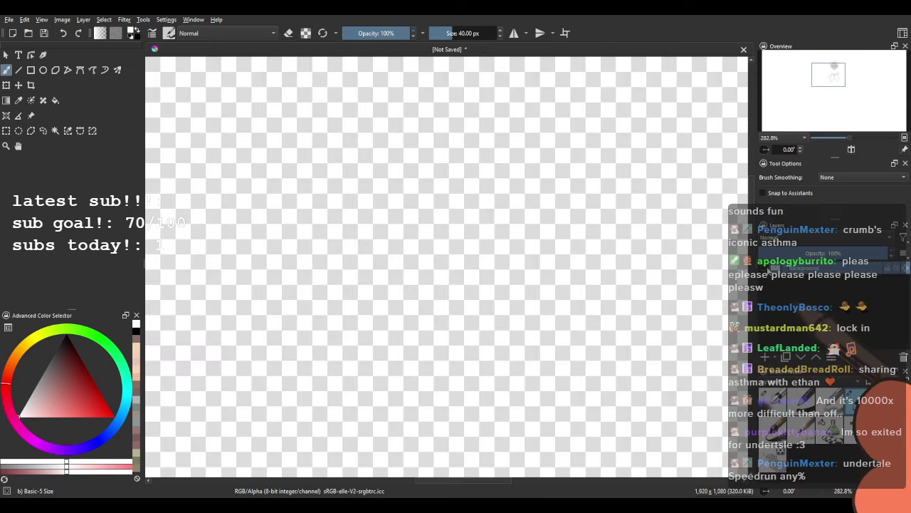
{"action": "left_click", "coordinate": [765, 267]}
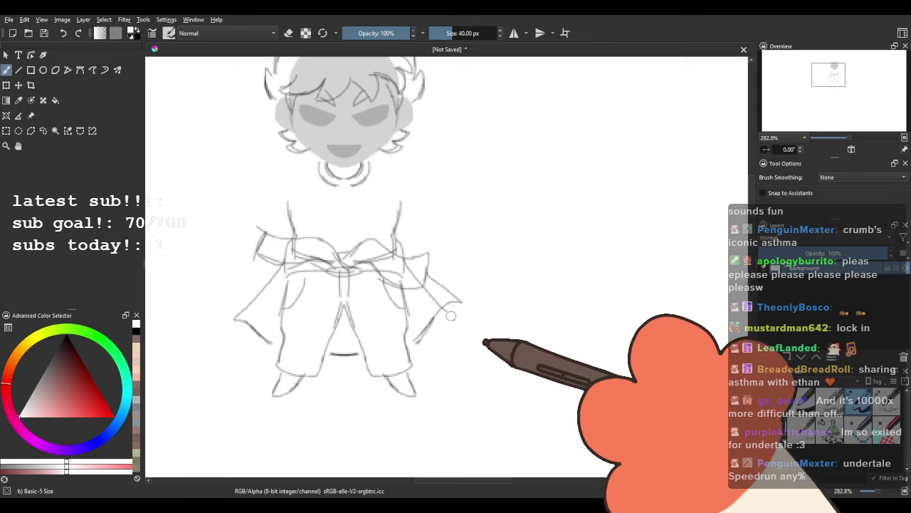
Flip the view back, paint out the other jacket tail in white, and redraw it narrower and hanging lower with the ink brush.
{"action": "left_click", "coordinate": [851, 151]}
{"action": "mouse_move", "coordinate": [685, 229]}
{"action": "left_mouse_down"}
{"action": "mouse_move", "coordinate": [579, 262]}
{"action": "mouse_move", "coordinate": [531, 226]}
{"action": "left_mouse_up"}
{"action": "left_click_drag", "start_coordinate": [483, 292], "coordinate": [503, 318]}
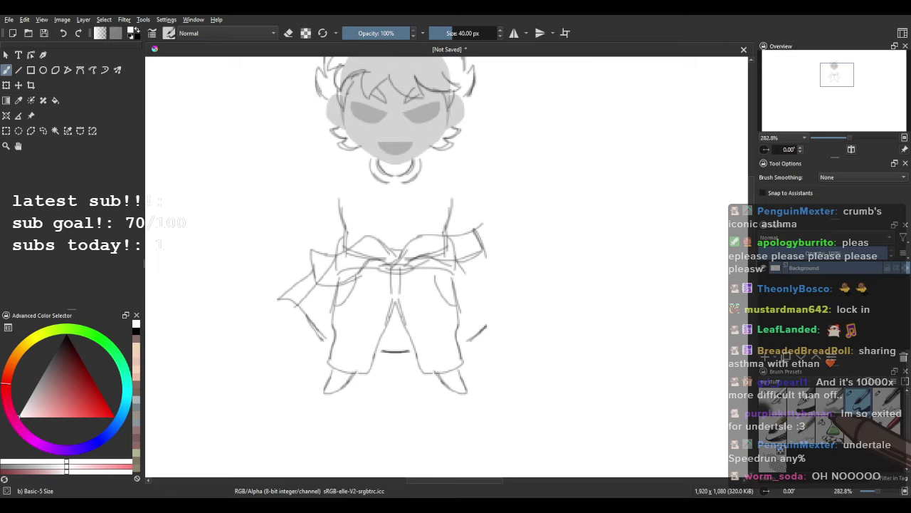
{"action": "left_click_drag", "start_coordinate": [468, 344], "coordinate": [472, 337]}
{"action": "left_click", "coordinate": [886, 398]}
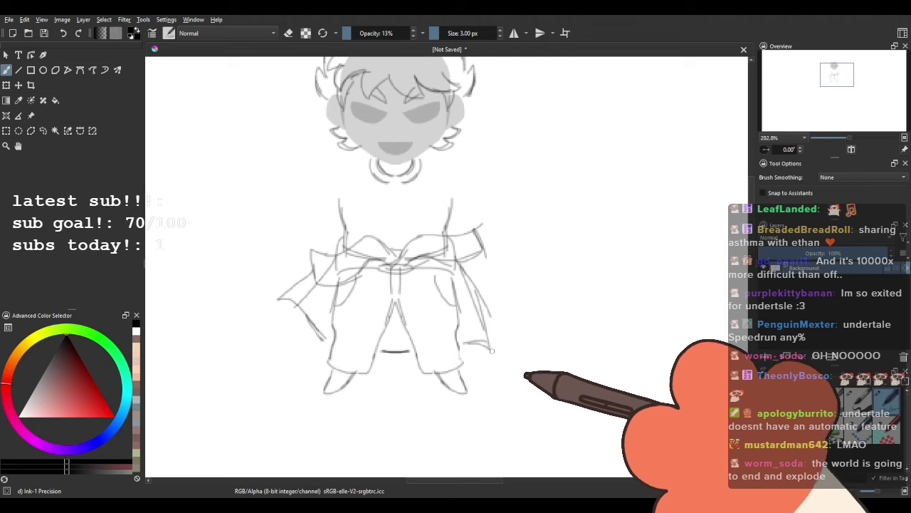
Turn on mirrored drawing and sketch rounded shoulders, bent arms and round raised fists, checking the pose in flipped view.
{"action": "mouse_move", "coordinate": [346, 173]}
{"action": "left_mouse_down"}
{"action": "mouse_move", "coordinate": [368, 220]}
{"action": "mouse_move", "coordinate": [365, 205]}
{"action": "left_mouse_up"}
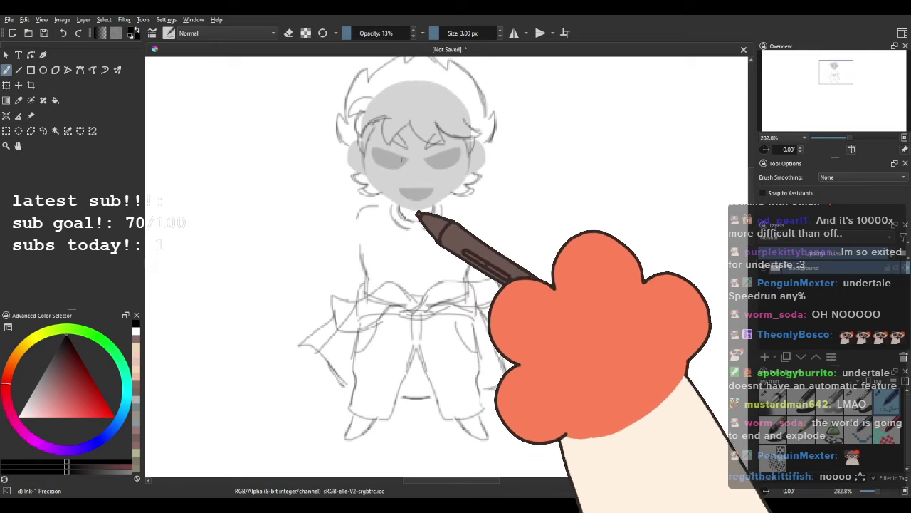
{"action": "left_click", "coordinate": [514, 33]}
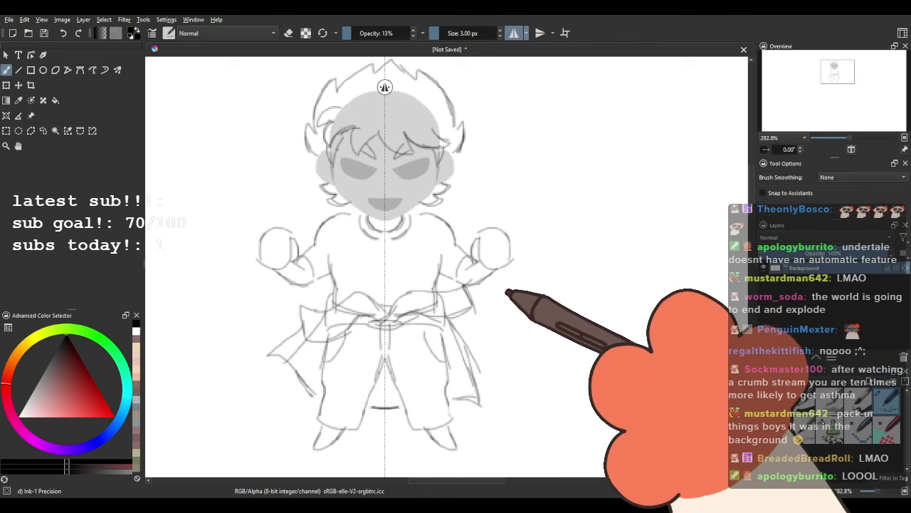
{"action": "left_click", "coordinate": [851, 150]}
{"action": "left_click", "coordinate": [854, 151]}
{"action": "left_click", "coordinate": [853, 151]}
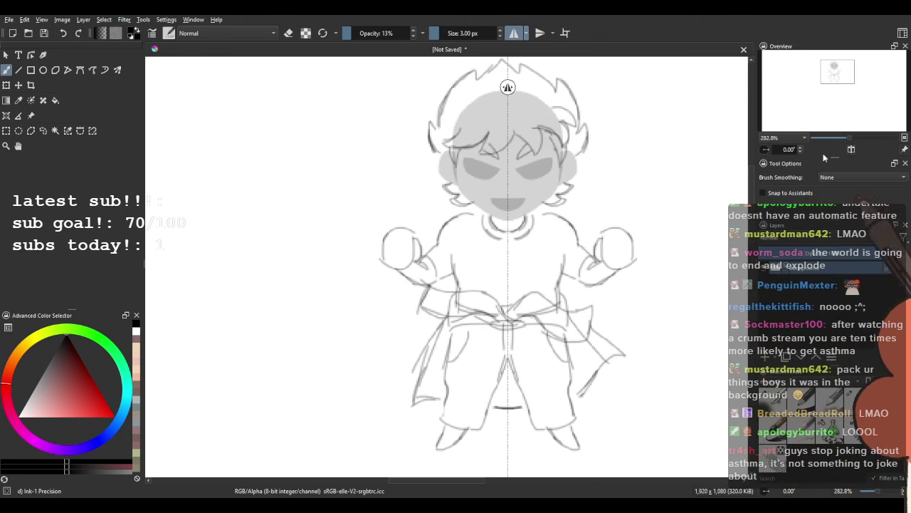
{"action": "left_click", "coordinate": [854, 150]}
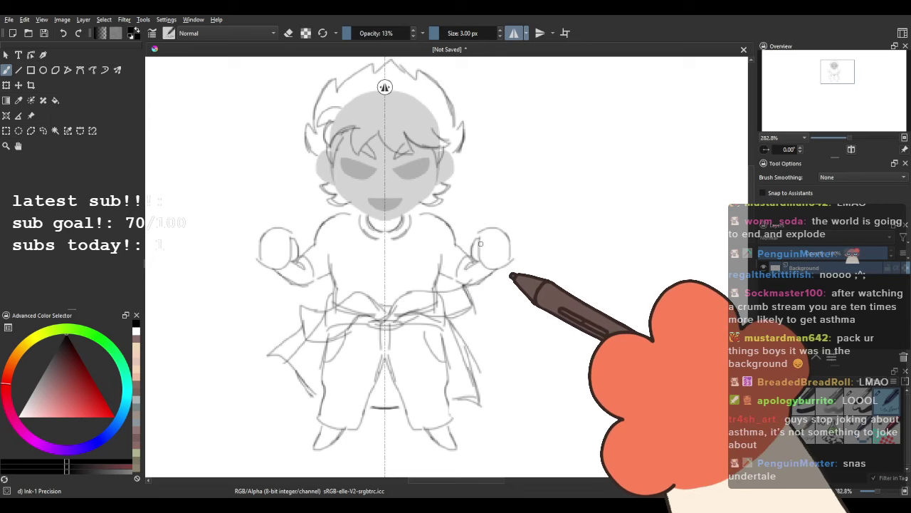
Sketch curled finger lines inside both raised fists.
{"action": "scroll", "coordinate": [437, 303], "scroll_direction": "down", "scroll_amount": 2}
{"action": "left_click_drag", "start_coordinate": [437, 304], "coordinate": [400, 275]}
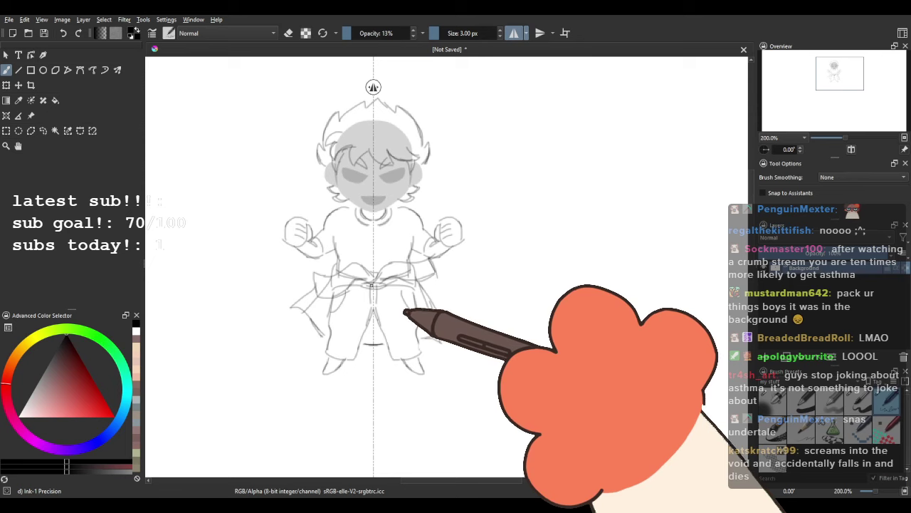
{"action": "scroll", "coordinate": [388, 285], "scroll_direction": "up", "scroll_amount": 1}
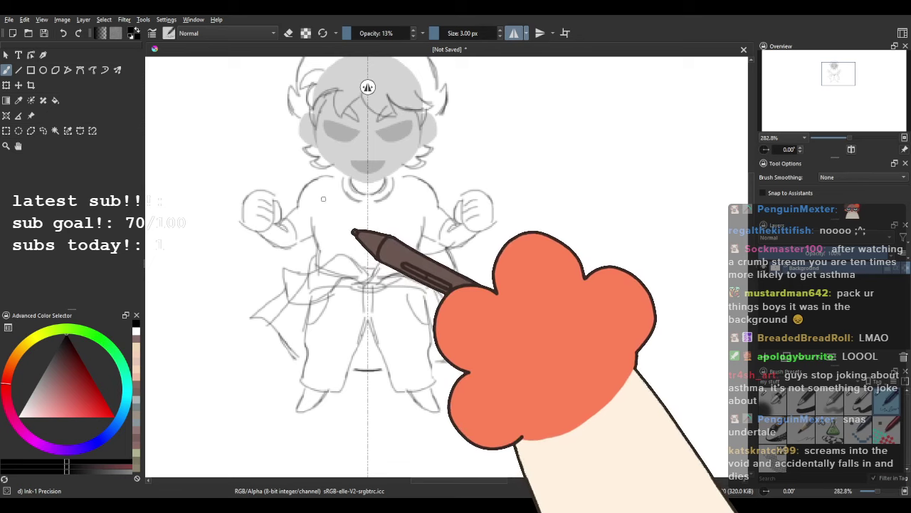
{"action": "left_click_drag", "start_coordinate": [342, 193], "coordinate": [341, 216]}
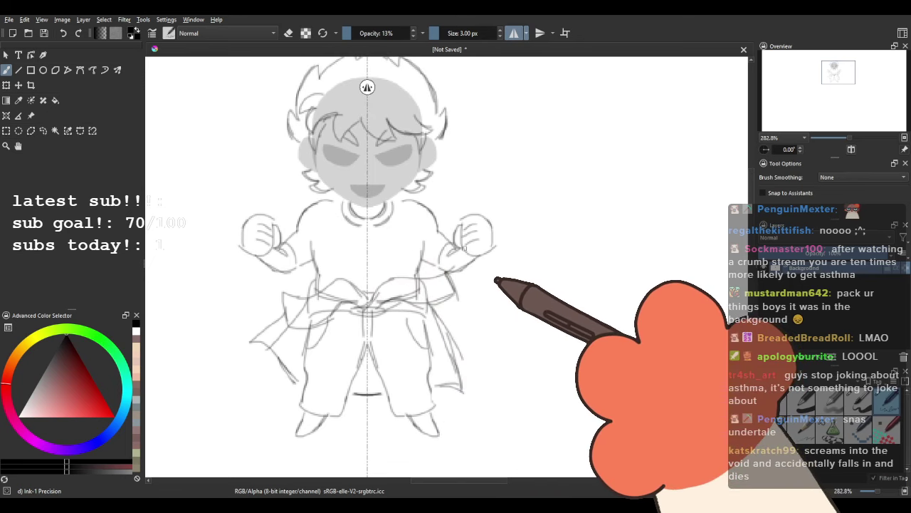
{"action": "scroll", "coordinate": [464, 248], "scroll_direction": "down", "scroll_amount": 1}
{"action": "left_click_drag", "start_coordinate": [440, 246], "coordinate": [432, 250]}
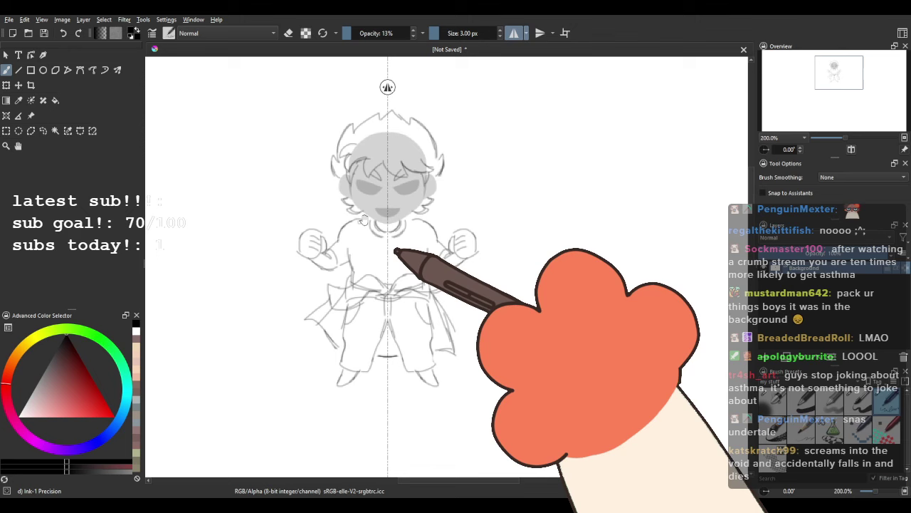
Select the whole figure with a freehand outline and cut and paste it onto its own layer.
{"action": "left_click_drag", "start_coordinate": [364, 220], "coordinate": [400, 211]}
{"action": "scroll", "coordinate": [379, 234], "scroll_direction": "up", "scroll_amount": 1}
{"action": "scroll", "coordinate": [387, 237], "scroll_direction": "down", "scroll_amount": 4}
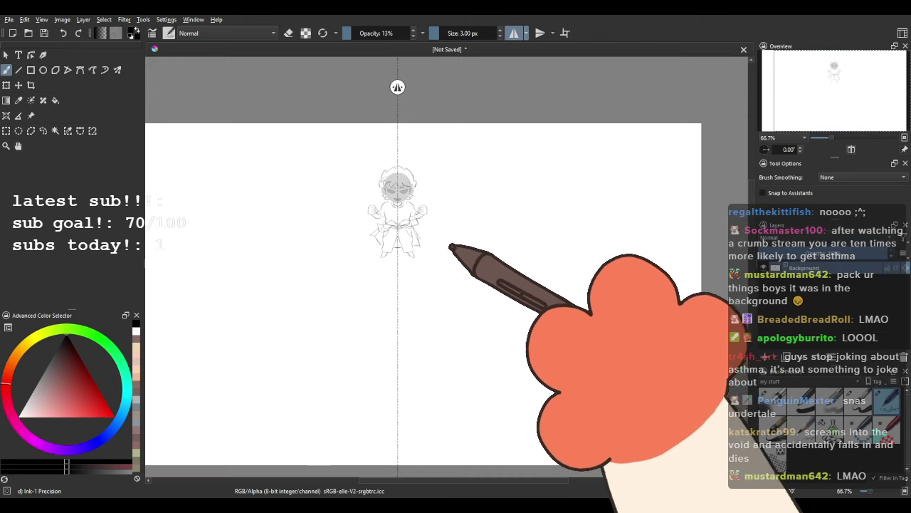
{"action": "scroll", "coordinate": [403, 213], "scroll_direction": "up", "scroll_amount": 4}
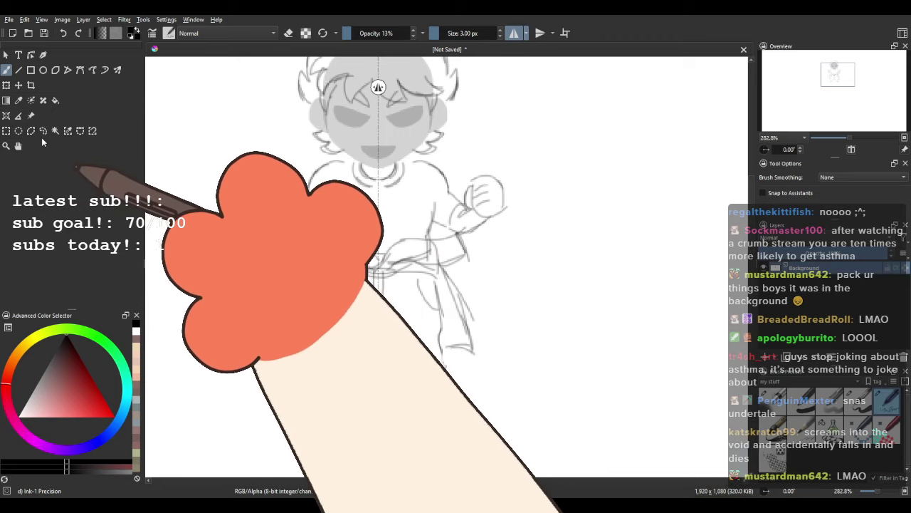
{"action": "left_click", "coordinate": [43, 131]}
{"action": "mouse_move", "coordinate": [436, 236]}
{"action": "left_mouse_down"}
{"action": "mouse_move", "coordinate": [374, 236]}
{"action": "mouse_move", "coordinate": [440, 245]}
{"action": "left_mouse_up"}
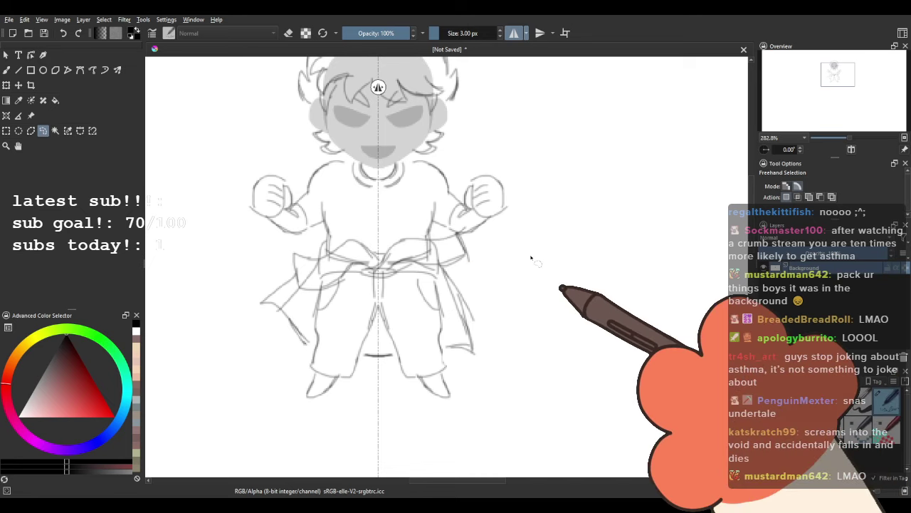
{"action": "key", "text": "minus"}
{"action": "mouse_move", "coordinate": [411, 97]}
{"action": "left_mouse_down"}
{"action": "mouse_move", "coordinate": [271, 339]}
{"action": "mouse_move", "coordinate": [457, 90]}
{"action": "mouse_move", "coordinate": [422, 94]}
{"action": "left_mouse_up"}
{"action": "key", "text": "ctrl+x"}
{"action": "key", "text": "ctrl+v"}
Fill the hole left in the Background layer with white while the pasted figure is hidden, and show the figure again.
{"action": "left_click", "coordinate": [765, 268]}
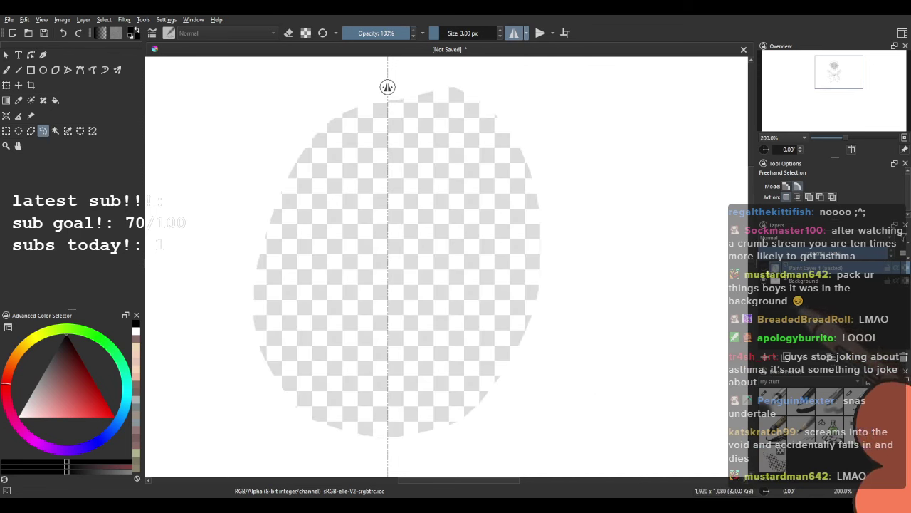
{"action": "left_click", "coordinate": [802, 280]}
{"action": "left_click", "coordinate": [56, 101]}
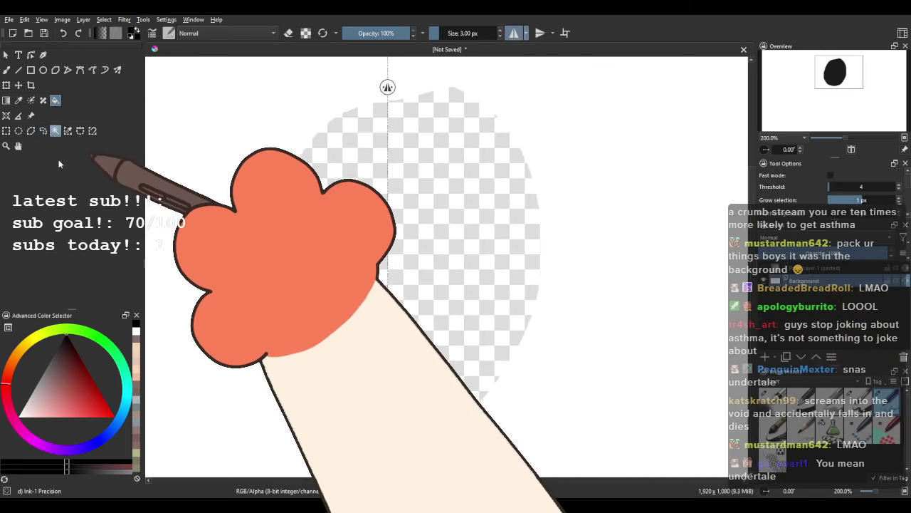
{"action": "left_click", "coordinate": [349, 291]}
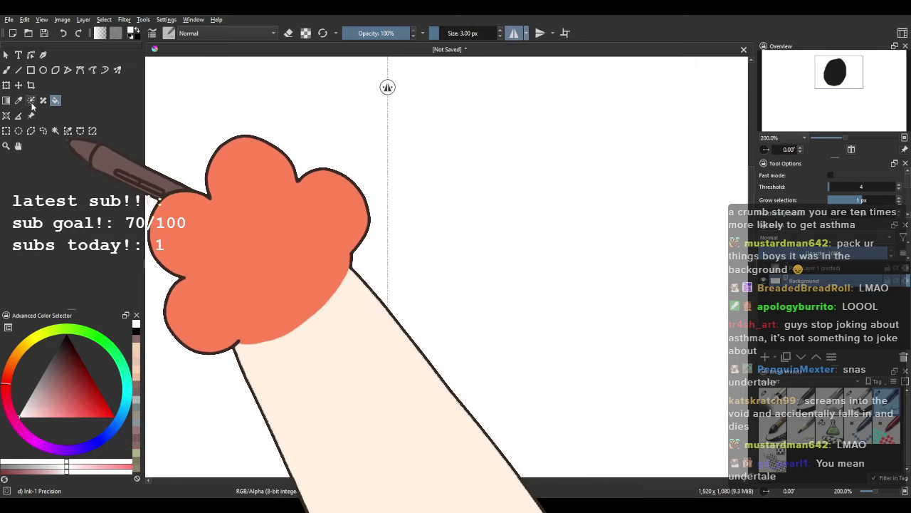
{"action": "left_click", "coordinate": [6, 70]}
{"action": "left_click", "coordinate": [764, 268]}
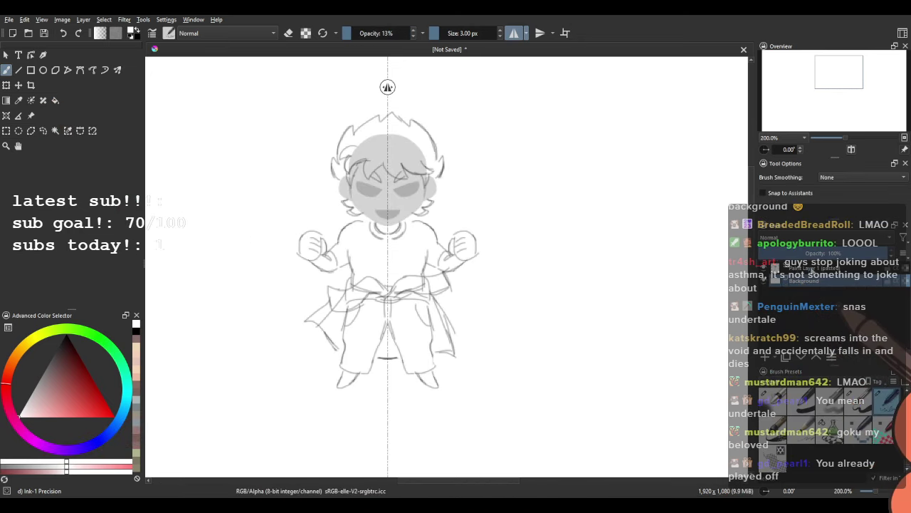
Select the figure from the jacket knot down with a freehand outline and move it slightly lower to lengthen the torso.
{"action": "left_click", "coordinate": [44, 131]}
{"action": "scroll", "coordinate": [415, 204], "scroll_direction": "up", "scroll_amount": 1}
{"action": "mouse_move", "coordinate": [410, 270]}
{"action": "left_mouse_down"}
{"action": "mouse_move", "coordinate": [411, 208]}
{"action": "mouse_move", "coordinate": [265, 232]}
{"action": "mouse_move", "coordinate": [241, 359]}
{"action": "mouse_move", "coordinate": [527, 378]}
{"action": "mouse_move", "coordinate": [523, 268]}
{"action": "mouse_move", "coordinate": [441, 205]}
{"action": "left_mouse_up"}
{"action": "scroll", "coordinate": [397, 193], "scroll_direction": "up", "scroll_amount": 1}
{"action": "left_click", "coordinate": [18, 86]}
{"action": "scroll", "coordinate": [411, 295], "scroll_direction": "up", "scroll_amount": 1}
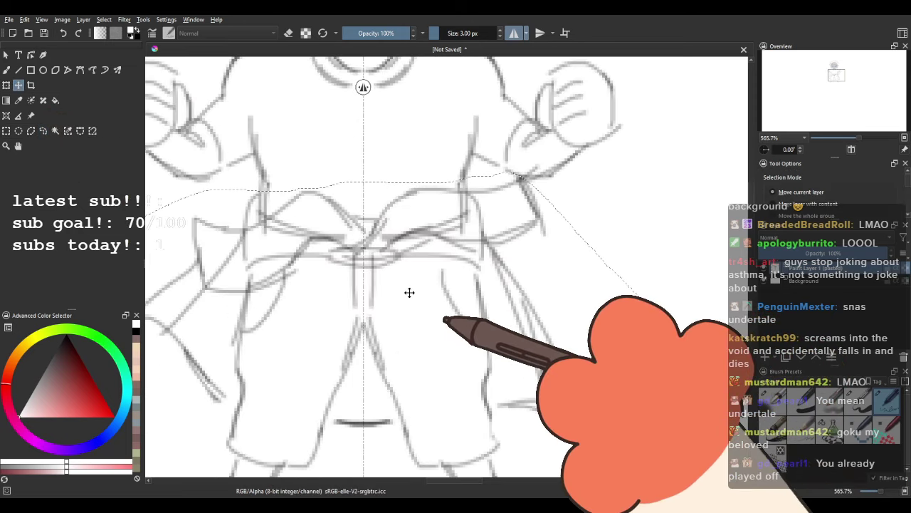
{"action": "left_click_drag", "start_coordinate": [379, 310], "coordinate": [379, 335]}
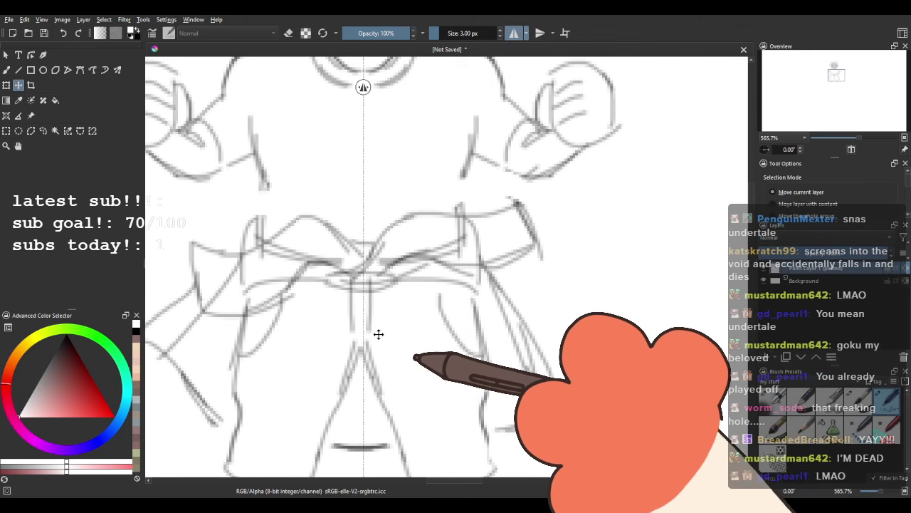
{"action": "scroll", "coordinate": [378, 334], "scroll_direction": "down", "scroll_amount": 3}
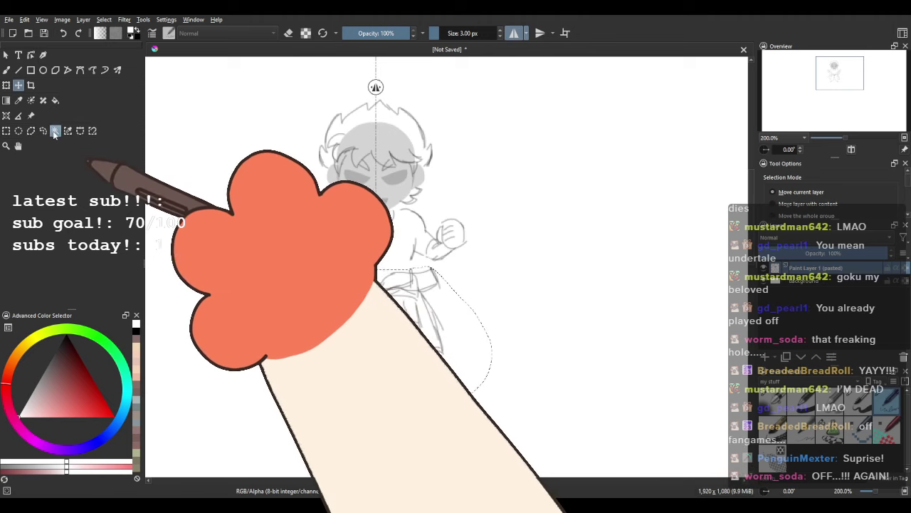
Extend both torso side lines down to the lowered waist and define the fingers on both fists with the ink brush.
{"action": "left_click", "coordinate": [7, 70]}
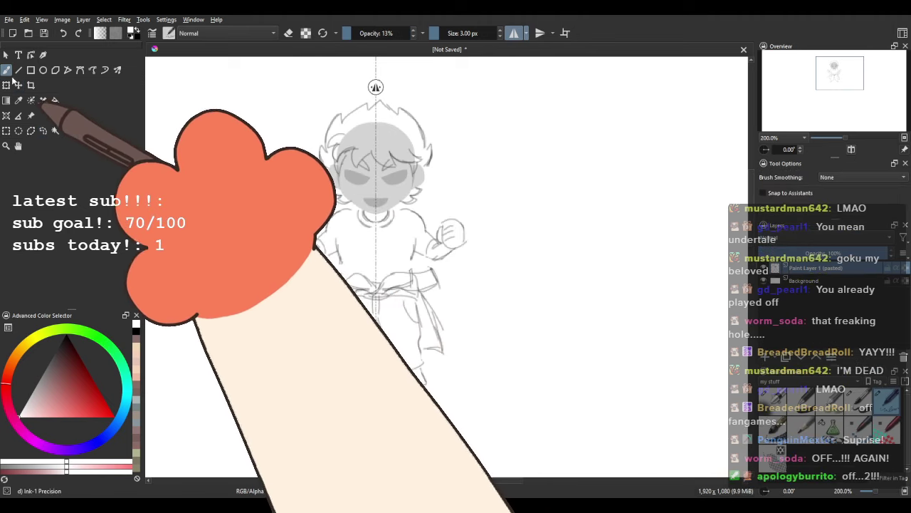
{"action": "scroll", "coordinate": [409, 271], "scroll_direction": "up", "scroll_amount": 1}
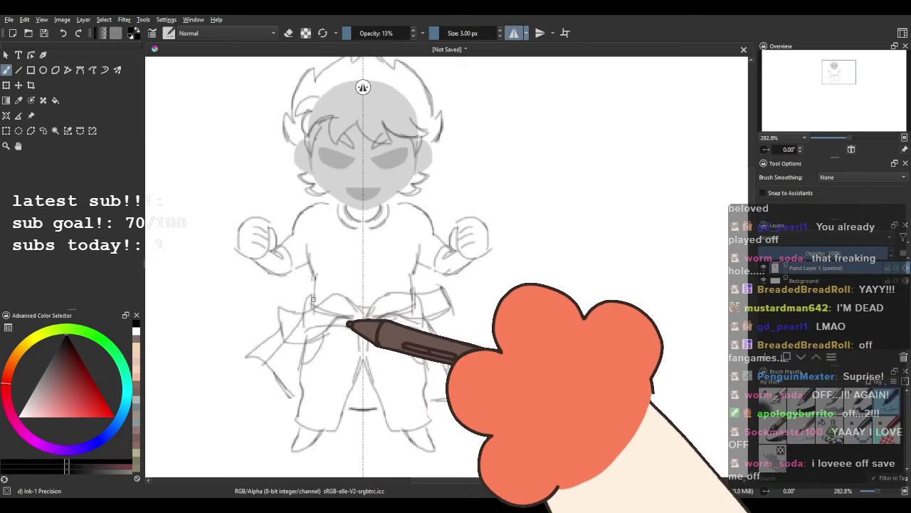
{"action": "left_click_drag", "start_coordinate": [346, 300], "coordinate": [445, 292]}
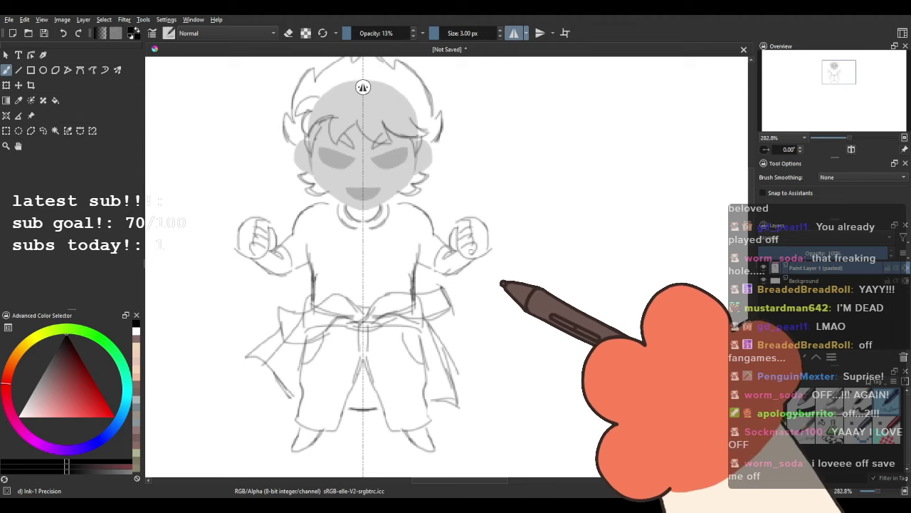
Try a mirrored rounded outline arching from above the hair down both sides of the head.
{"action": "key", "text": "minus"}
{"action": "key", "text": "minus"}
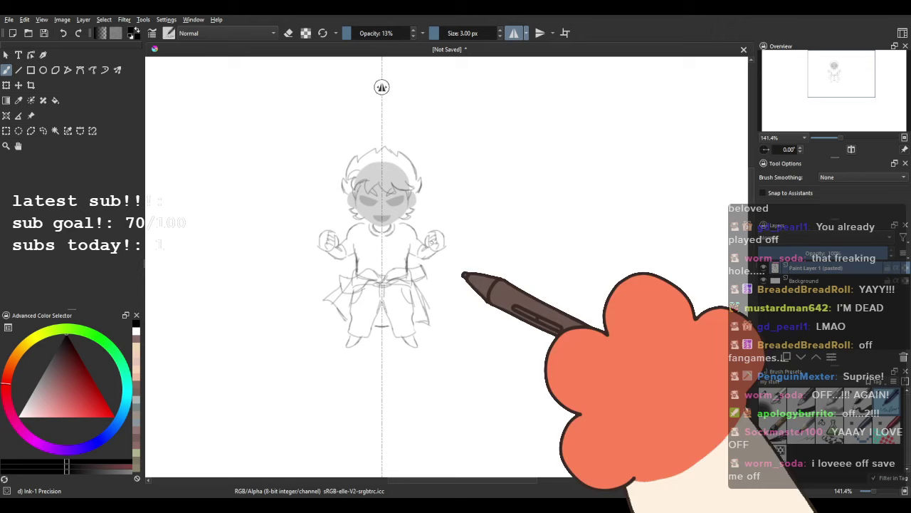
{"action": "key", "text": "plus"}
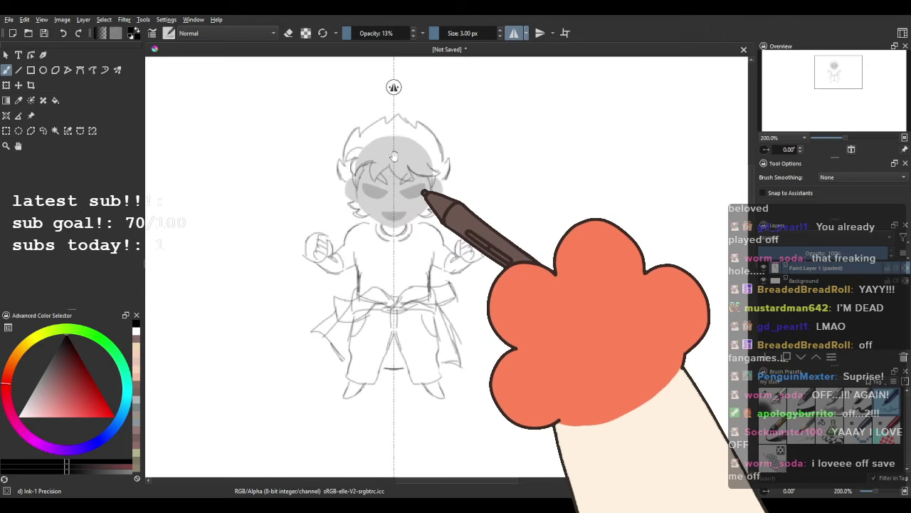
{"action": "left_click_drag", "start_coordinate": [394, 157], "coordinate": [387, 182]}
{"action": "mouse_move", "coordinate": [383, 129]}
{"action": "left_mouse_down"}
{"action": "mouse_move", "coordinate": [394, 130]}
{"action": "mouse_move", "coordinate": [334, 153]}
{"action": "mouse_move", "coordinate": [326, 175]}
{"action": "mouse_move", "coordinate": [339, 226]}
{"action": "left_mouse_up"}
{"action": "left_click_drag", "start_coordinate": [325, 186], "coordinate": [328, 204]}
{"action": "key", "text": "ctrl+z"}
{"action": "key", "text": "ctrl+z"}
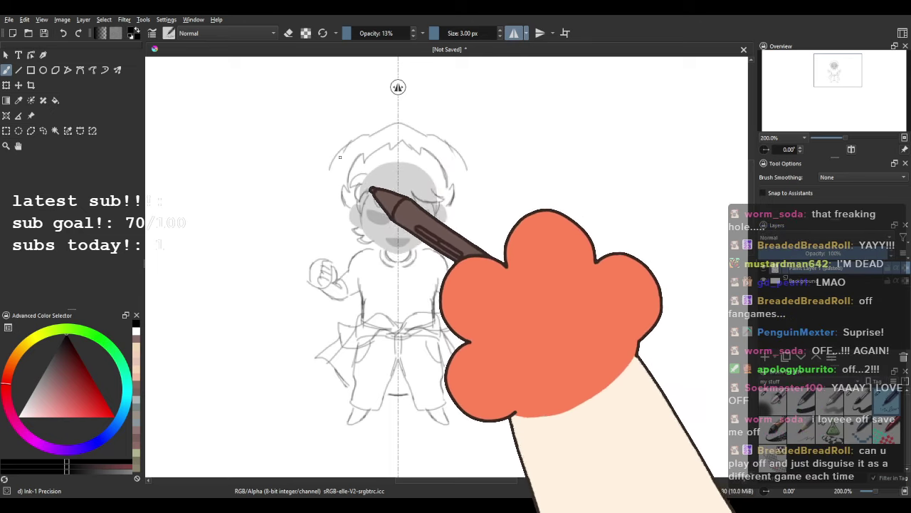
{"action": "mouse_move", "coordinate": [339, 154]}
{"action": "left_mouse_down"}
{"action": "mouse_move", "coordinate": [327, 185]}
{"action": "mouse_move", "coordinate": [339, 236]}
{"action": "left_mouse_up"}
{"action": "key", "text": "ctrl+z"}
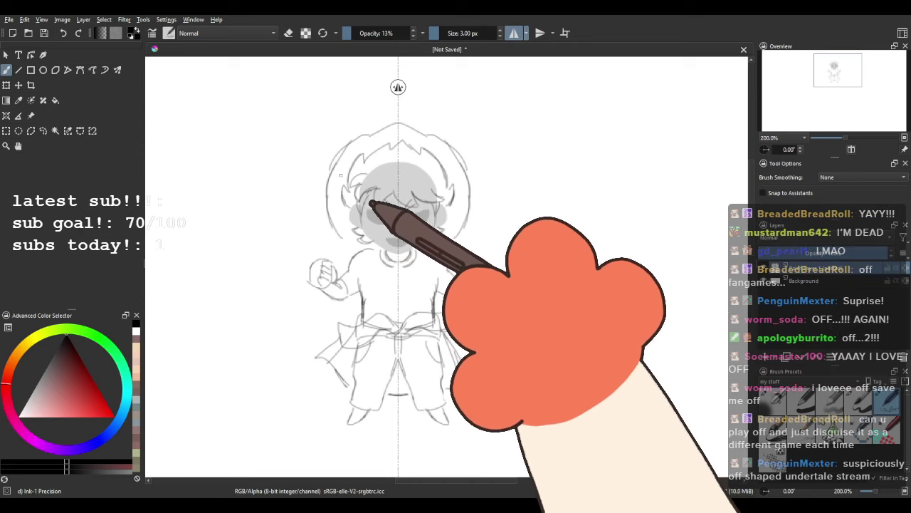
{"action": "left_click_drag", "start_coordinate": [335, 153], "coordinate": [328, 219]}
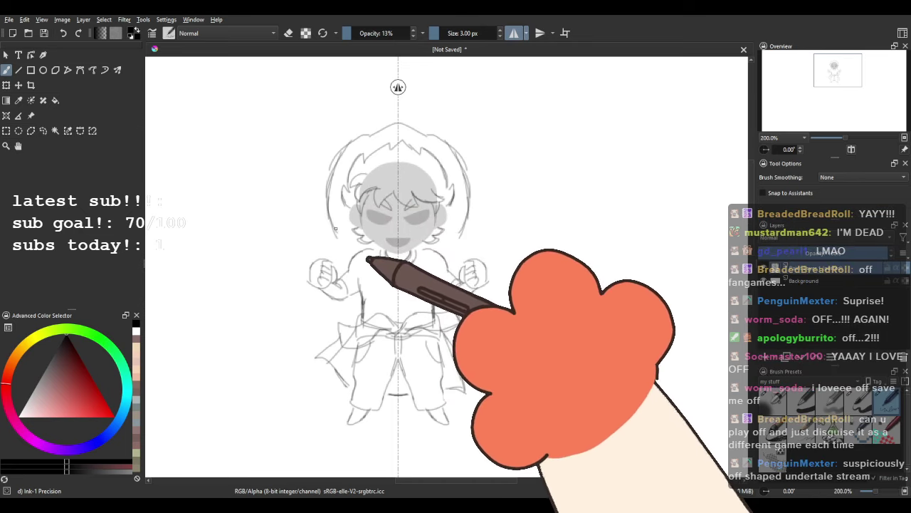
{"action": "key", "text": "ctrl+z"}
{"action": "key", "text": "ctrl+z"}
{"action": "key", "text": "ctrl+z"}
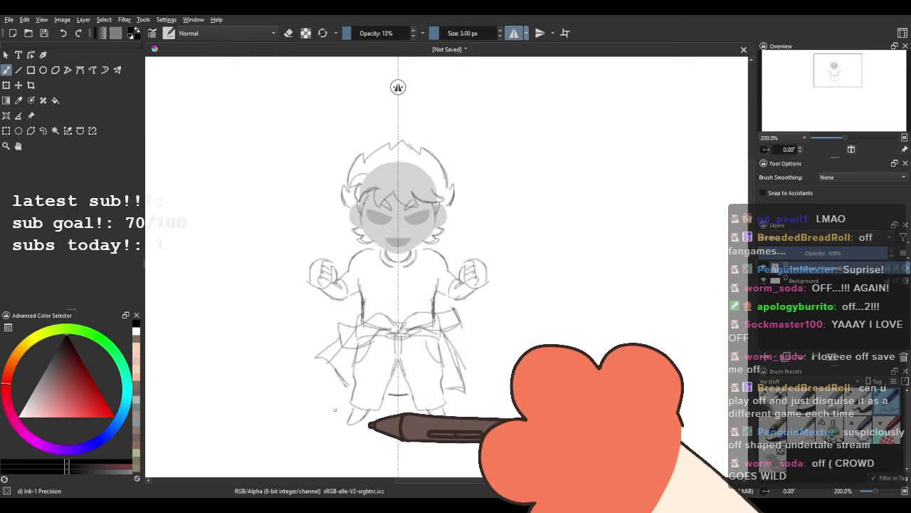
{"action": "key", "text": "ctrl+z"}
Sketch a mirrored spiky, flame-like aura around the whole figure, rising from beside the feet to twin peaks above the hair.
{"action": "mouse_move", "coordinate": [331, 408]}
{"action": "left_mouse_down"}
{"action": "mouse_move", "coordinate": [308, 395]}
{"action": "mouse_move", "coordinate": [274, 346]}
{"action": "mouse_move", "coordinate": [298, 352]}
{"action": "left_mouse_up"}
{"action": "mouse_move", "coordinate": [298, 351]}
{"action": "left_mouse_down"}
{"action": "mouse_move", "coordinate": [281, 328]}
{"action": "mouse_move", "coordinate": [273, 281]}
{"action": "mouse_move", "coordinate": [293, 288]}
{"action": "left_mouse_up"}
{"action": "key", "text": "ctrl+z"}
{"action": "left_click_drag", "start_coordinate": [294, 288], "coordinate": [279, 234]}
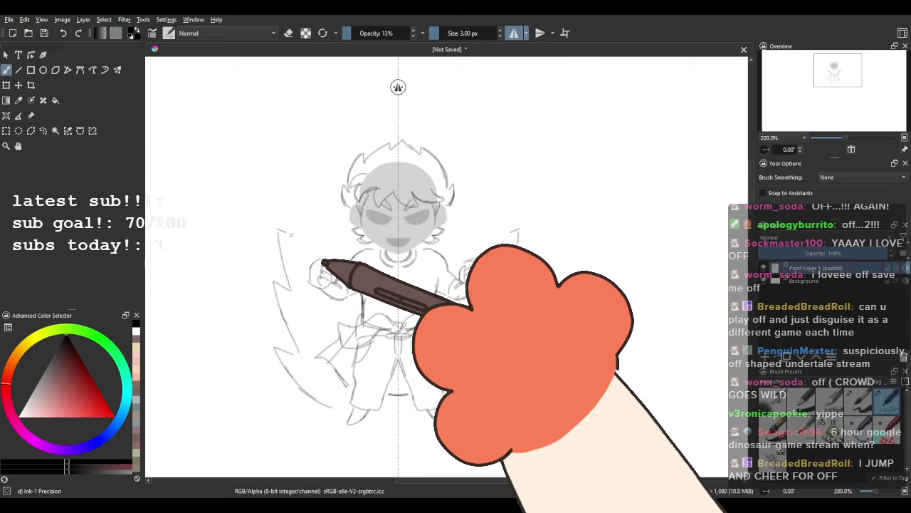
{"action": "key", "text": "ctrl+z"}
{"action": "mouse_move", "coordinate": [293, 289]}
{"action": "left_mouse_down"}
{"action": "mouse_move", "coordinate": [287, 222]}
{"action": "mouse_move", "coordinate": [306, 230]}
{"action": "mouse_move", "coordinate": [337, 144]}
{"action": "mouse_move", "coordinate": [377, 105]}
{"action": "mouse_move", "coordinate": [398, 131]}
{"action": "left_mouse_up"}
{"action": "left_click_drag", "start_coordinate": [399, 202], "coordinate": [372, 224]}
{"action": "scroll", "coordinate": [290, 317], "scroll_direction": "down", "scroll_amount": 2}
{"action": "left_click_drag", "start_coordinate": [304, 290], "coordinate": [332, 221]}
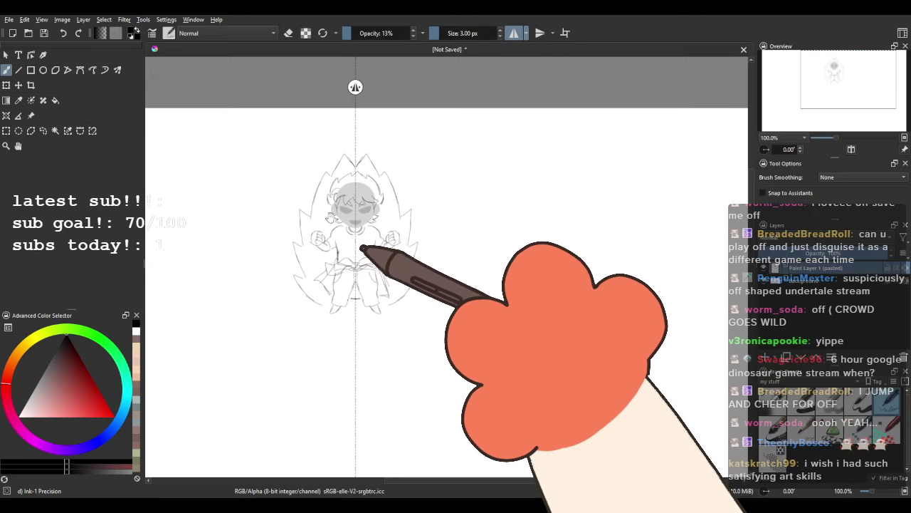
{"action": "scroll", "coordinate": [356, 143], "scroll_direction": "up", "scroll_amount": 3}
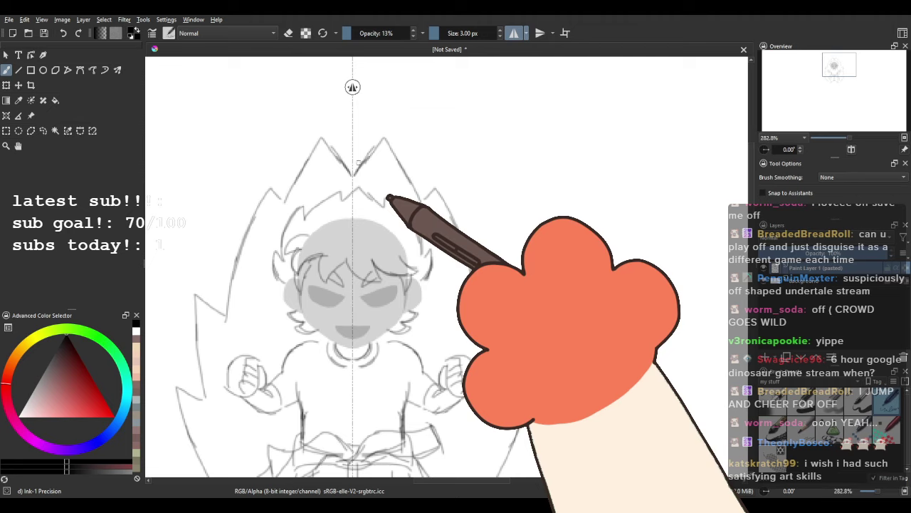
Undo the aura's twin peaks, sketch a single central point above the hair instead, and switch mirrored drawing off.
{"action": "key", "text": "ctrl+z"}
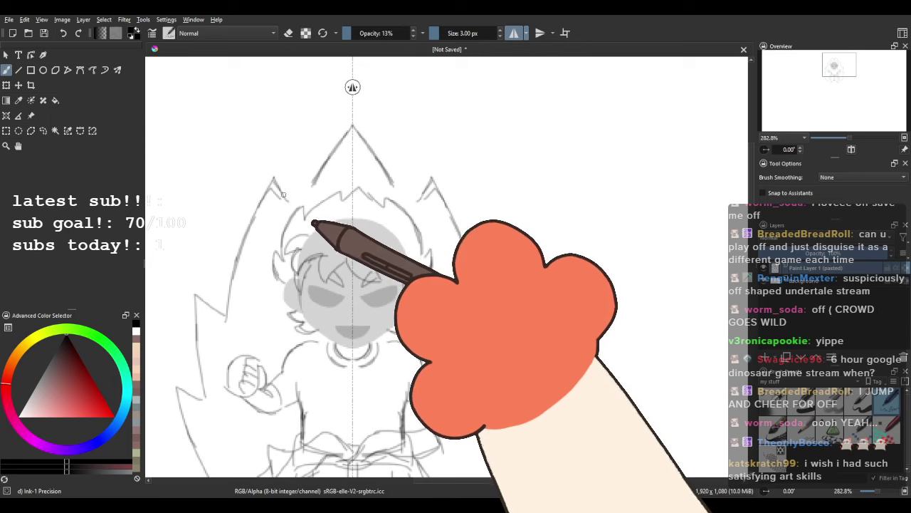
{"action": "scroll", "coordinate": [297, 203], "scroll_direction": "down", "scroll_amount": 3}
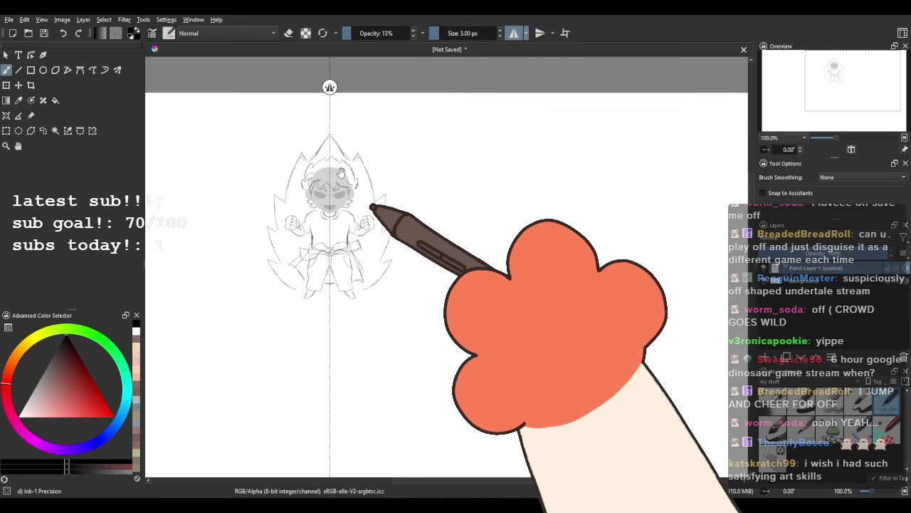
{"action": "left_click", "coordinate": [851, 150]}
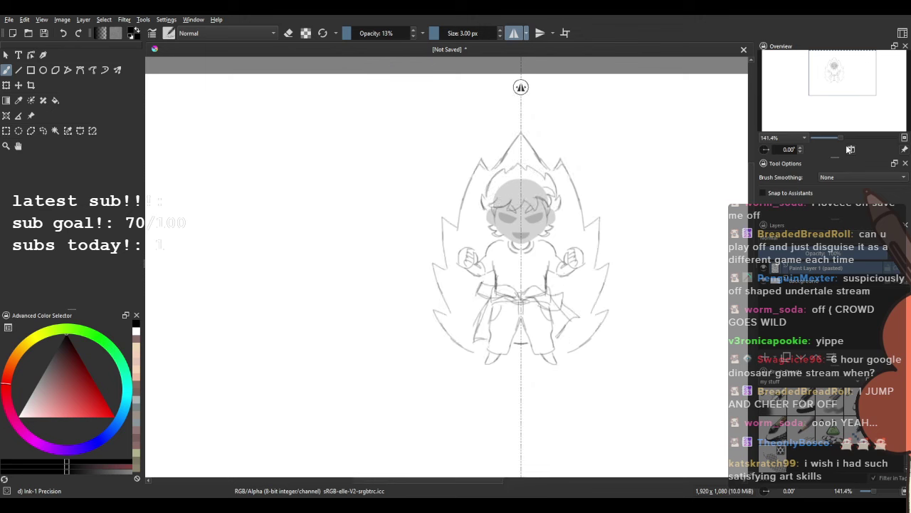
{"action": "left_click", "coordinate": [851, 150]}
{"action": "scroll", "coordinate": [400, 206], "scroll_direction": "down", "scroll_amount": 2}
{"action": "scroll", "coordinate": [394, 205], "scroll_direction": "up", "scroll_amount": 2}
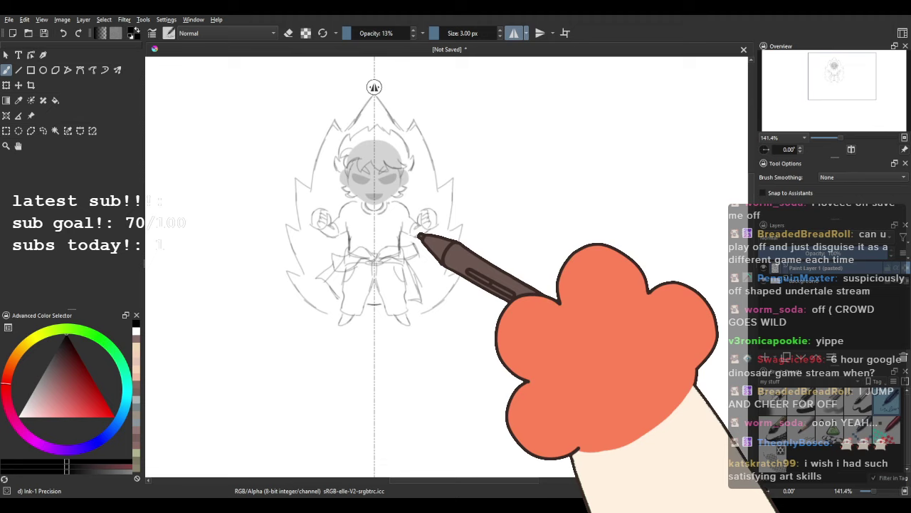
{"action": "scroll", "coordinate": [410, 271], "scroll_direction": "down", "scroll_amount": 2}
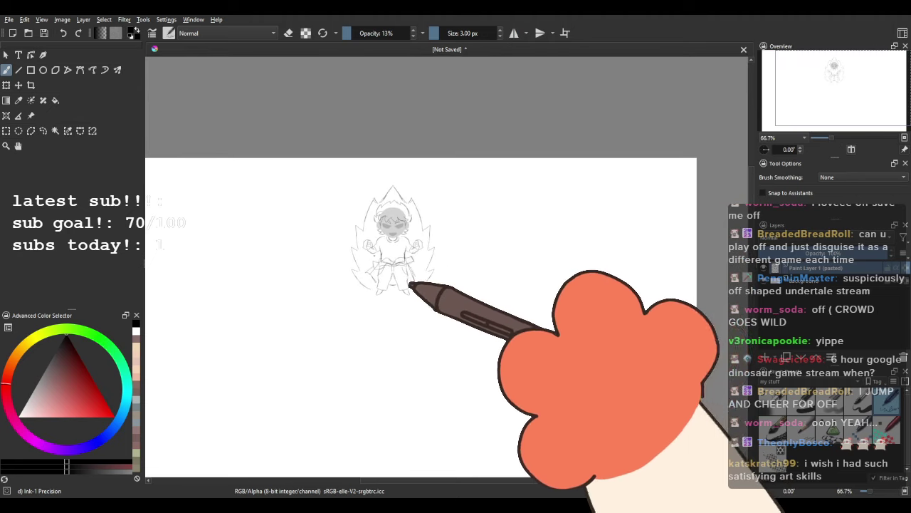
{"action": "scroll", "coordinate": [410, 285], "scroll_direction": "up", "scroll_amount": 1}
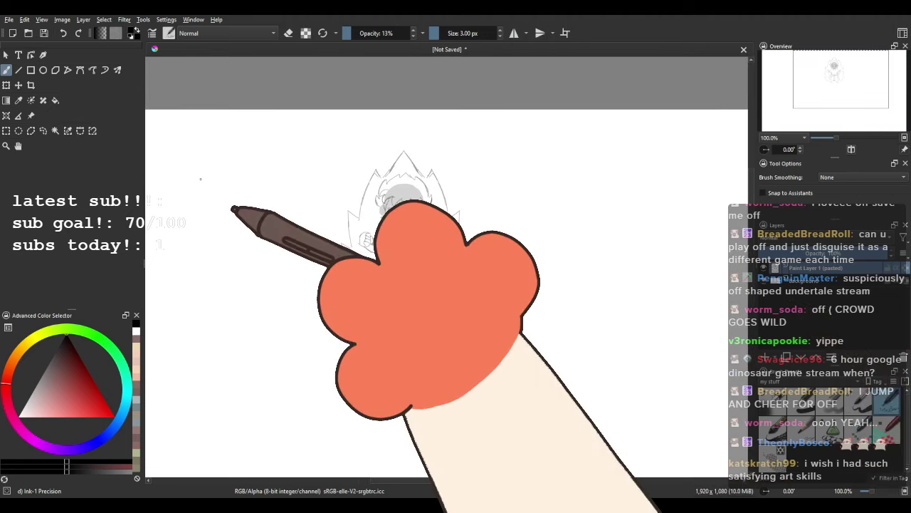
{"action": "scroll", "coordinate": [412, 206], "scroll_direction": "up", "scroll_amount": 1}
Select the whole figure and its aura with a freehand outline and paste a copy onto a new layer.
{"action": "left_click", "coordinate": [43, 131]}
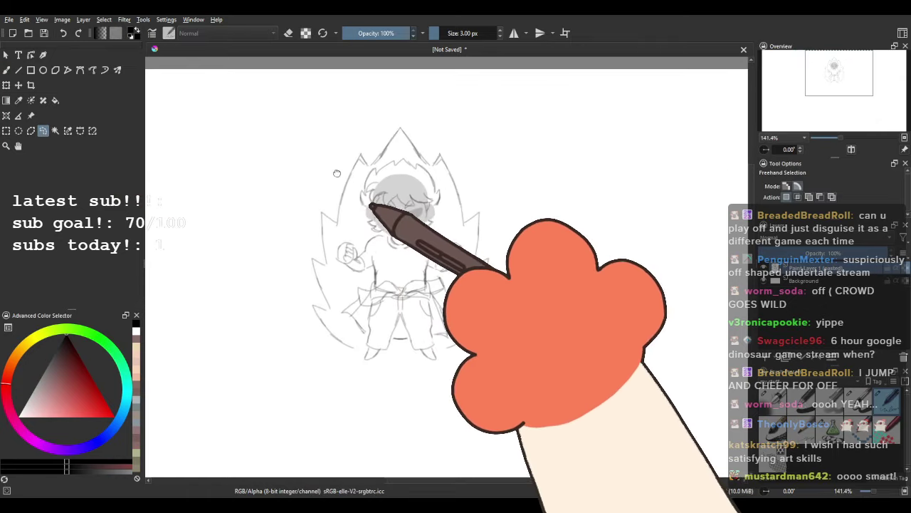
{"action": "mouse_move", "coordinate": [287, 121]}
{"action": "left_mouse_down"}
{"action": "mouse_move", "coordinate": [232, 210]}
{"action": "mouse_move", "coordinate": [292, 380]}
{"action": "mouse_move", "coordinate": [476, 372]}
{"action": "mouse_move", "coordinate": [429, 102]}
{"action": "mouse_move", "coordinate": [304, 81]}
{"action": "left_mouse_up"}
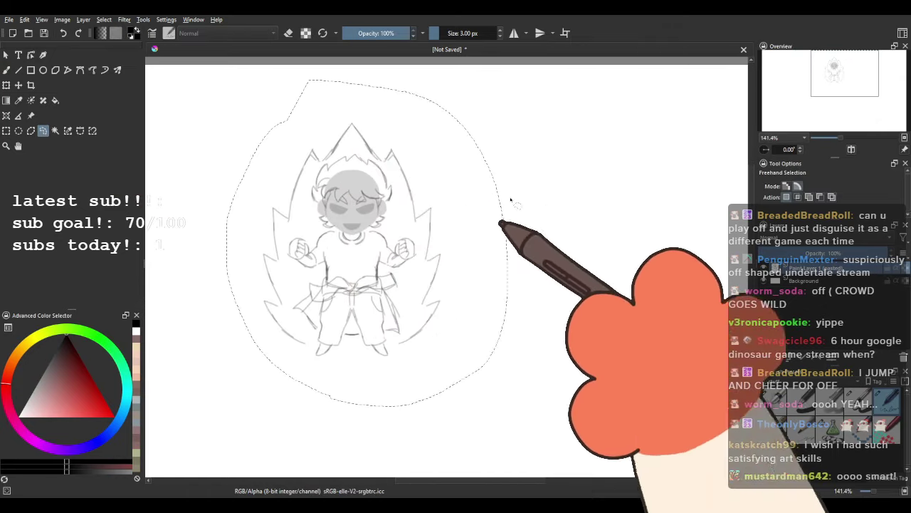
{"action": "left_click", "coordinate": [571, 209]}
{"action": "mouse_move", "coordinate": [269, 119]}
{"action": "left_mouse_down"}
{"action": "mouse_move", "coordinate": [232, 139]}
{"action": "mouse_move", "coordinate": [533, 363]}
{"action": "mouse_move", "coordinate": [409, 167]}
{"action": "mouse_move", "coordinate": [335, 116]}
{"action": "left_mouse_up"}
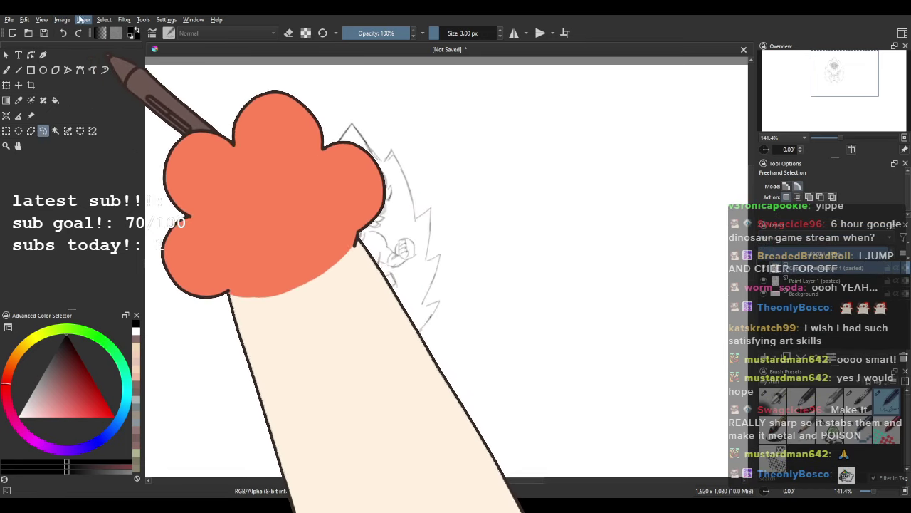
Move the copied figure to the right of the original and lower its layer opacity to make a faint guide.
{"action": "scroll", "coordinate": [252, 126], "scroll_direction": "down", "scroll_amount": 2}
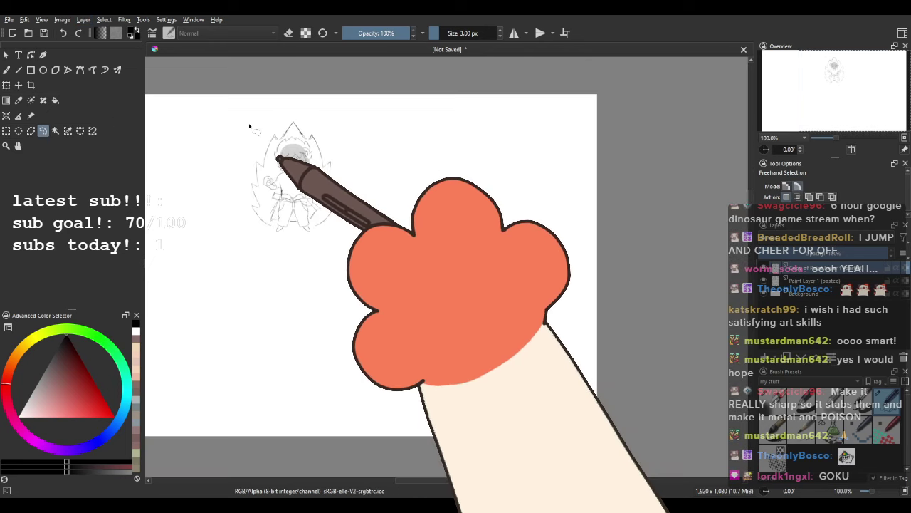
{"action": "left_click", "coordinate": [19, 86]}
{"action": "mouse_move", "coordinate": [358, 252]}
{"action": "left_mouse_down"}
{"action": "mouse_move", "coordinate": [452, 258]}
{"action": "mouse_move", "coordinate": [442, 244]}
{"action": "left_mouse_up"}
{"action": "scroll", "coordinate": [291, 166], "scroll_direction": "up", "scroll_amount": 2}
{"action": "left_click_drag", "start_coordinate": [319, 174], "coordinate": [313, 169]}
{"action": "left_click", "coordinate": [7, 71]}
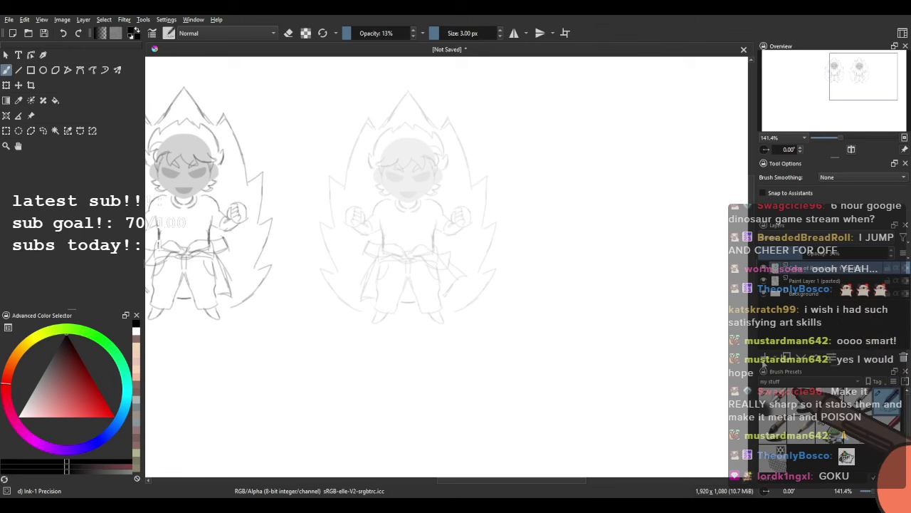
Add a new paint layer and set the vertical mirror axis on the centre line of the faded copy.
{"action": "scroll", "coordinate": [383, 244], "scroll_direction": "up", "scroll_amount": 3}
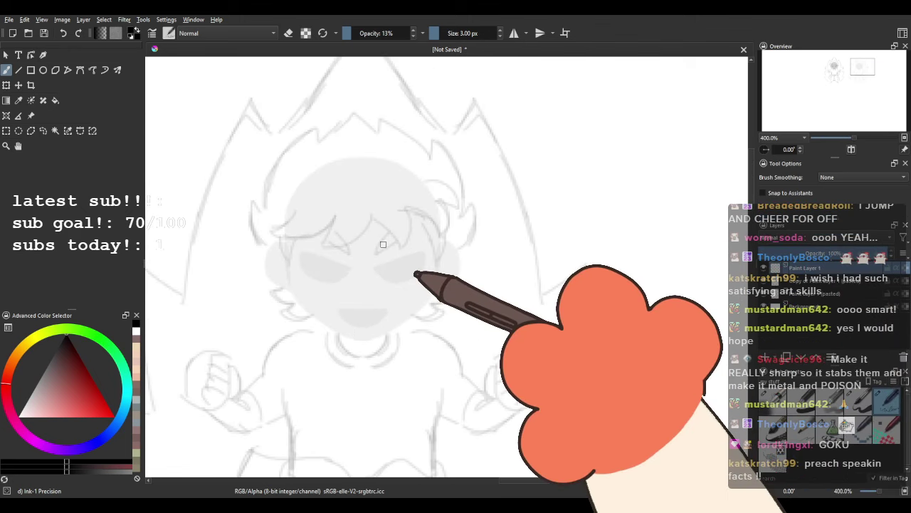
{"action": "left_click", "coordinate": [327, 277]}
{"action": "left_click_drag", "start_coordinate": [375, 204], "coordinate": [393, 227]}
{"action": "left_click", "coordinate": [513, 32]}
{"action": "scroll", "coordinate": [393, 294], "scroll_direction": "down", "scroll_amount": 3}
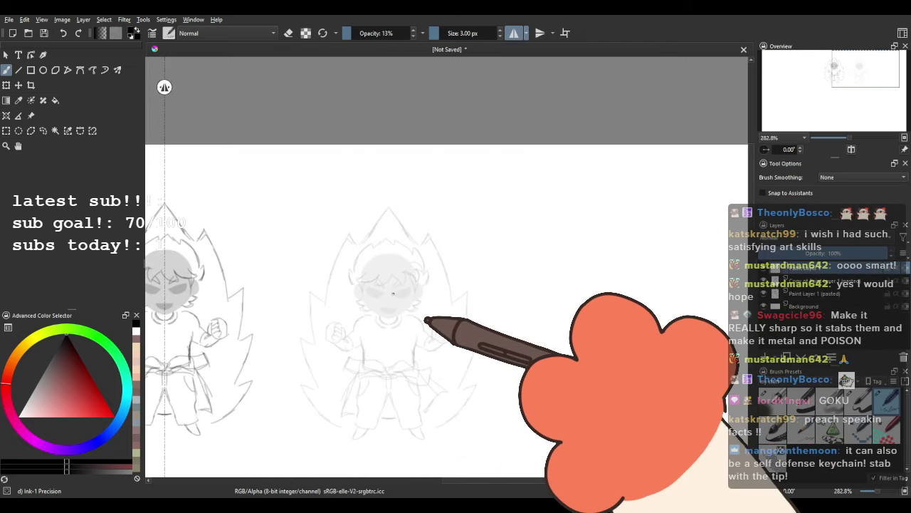
{"action": "left_click_drag", "start_coordinate": [393, 294], "coordinate": [486, 256]}
{"action": "mouse_move", "coordinate": [259, 87]}
{"action": "left_mouse_down"}
{"action": "mouse_move", "coordinate": [295, 134]}
{"action": "mouse_move", "coordinate": [451, 226]}
{"action": "mouse_move", "coordinate": [482, 223]}
{"action": "left_mouse_up"}
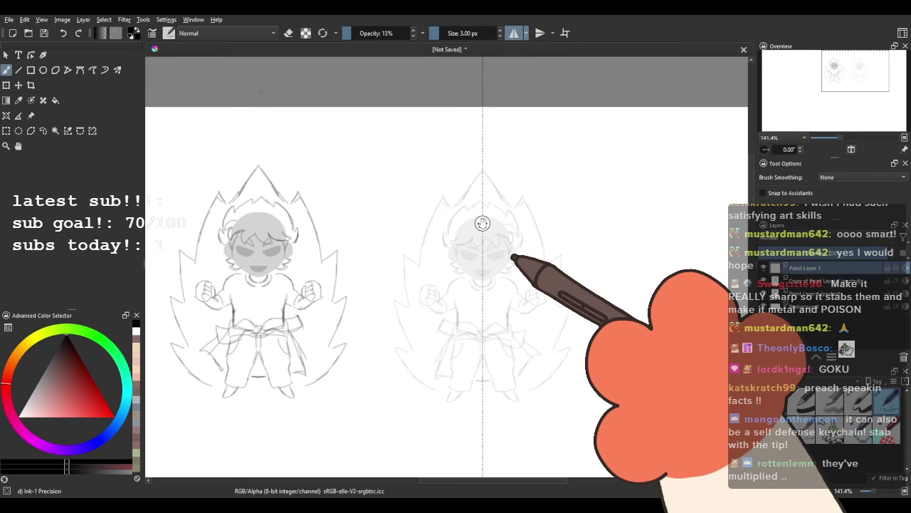
{"action": "scroll", "coordinate": [483, 224], "scroll_direction": "up", "scroll_amount": 4}
{"action": "scroll", "coordinate": [432, 223], "scroll_direction": "down", "scroll_amount": 4}
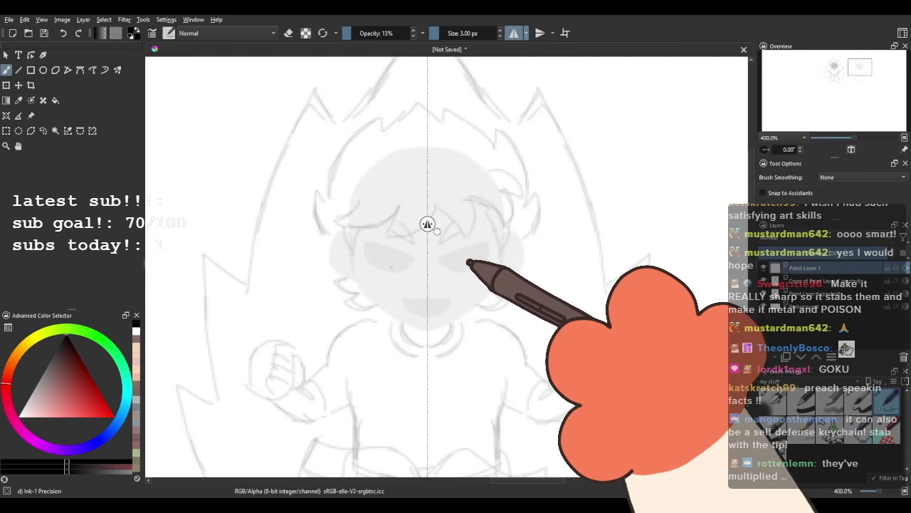
{"action": "scroll", "coordinate": [437, 285], "scroll_direction": "up", "scroll_amount": 5}
{"action": "left_click_drag", "start_coordinate": [453, 371], "coordinate": [444, 261]}
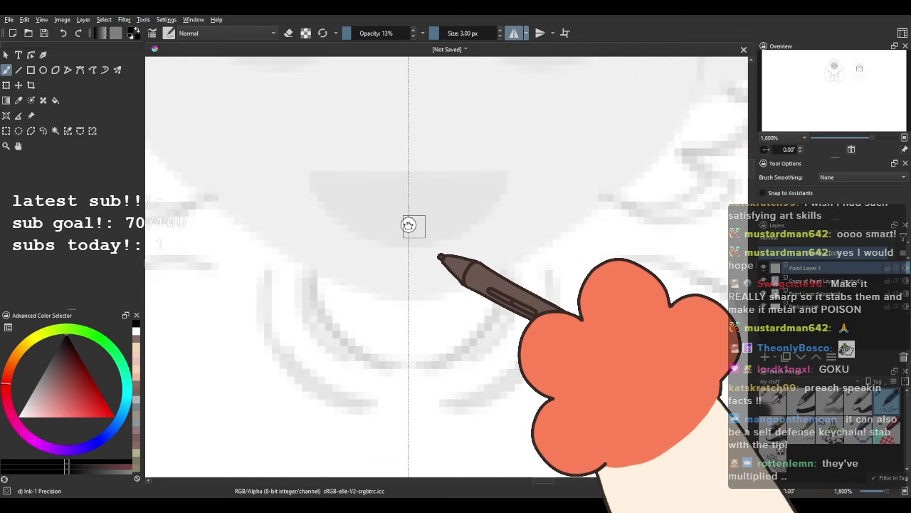
{"action": "scroll", "coordinate": [408, 225], "scroll_direction": "down", "scroll_amount": 8}
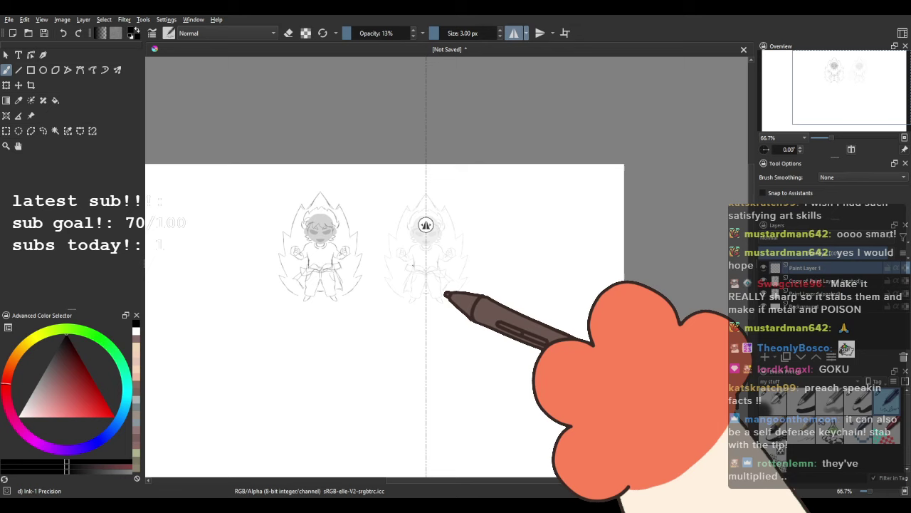
{"action": "scroll", "coordinate": [426, 225], "scroll_direction": "up", "scroll_amount": 1}
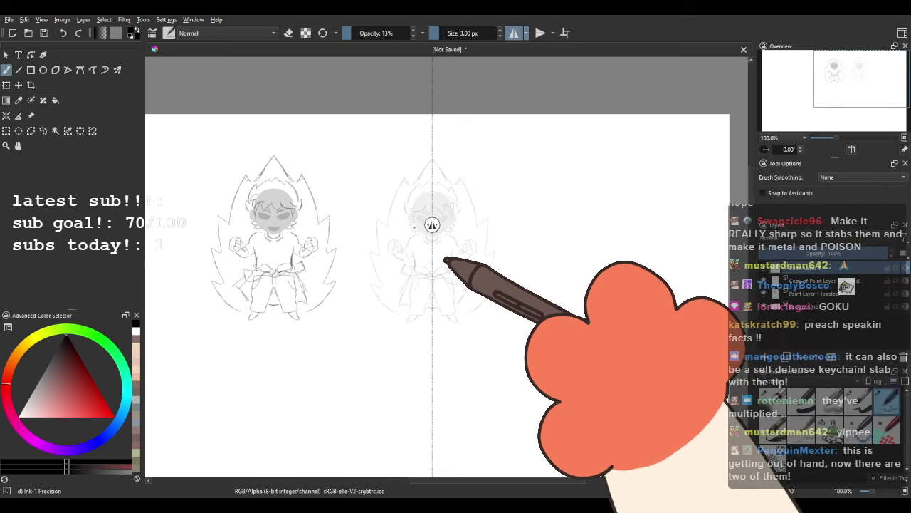
{"action": "scroll", "coordinate": [433, 225], "scroll_direction": "up", "scroll_amount": 1}
{"action": "scroll", "coordinate": [437, 222], "scroll_direction": "up", "scroll_amount": 1}
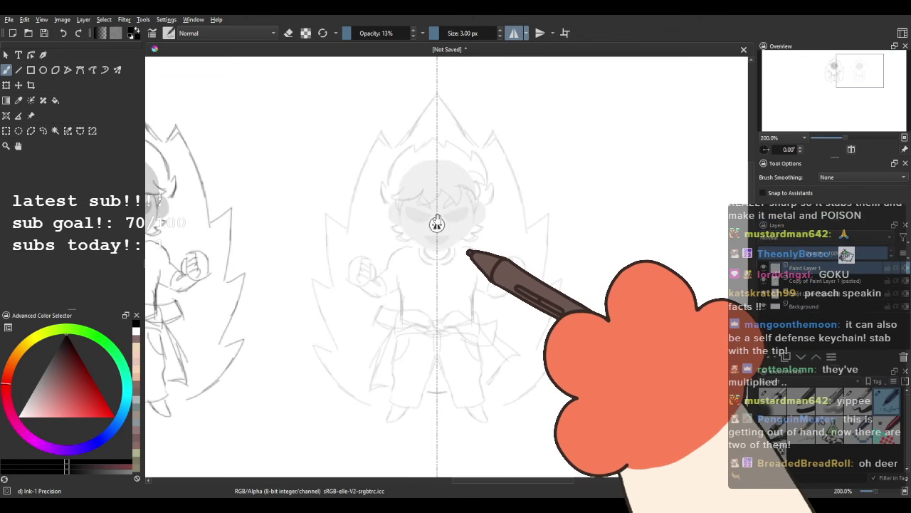
{"action": "left_click_drag", "start_coordinate": [330, 277], "coordinate": [548, 281]}
{"action": "mouse_move", "coordinate": [613, 260]}
{"action": "left_mouse_down"}
{"action": "mouse_move", "coordinate": [417, 250]}
{"action": "mouse_move", "coordinate": [364, 235]}
{"action": "left_mouse_up"}
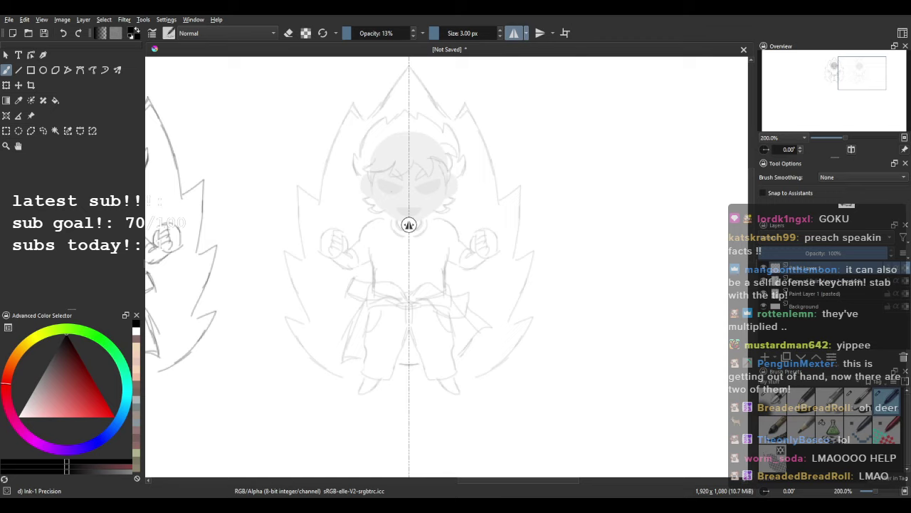
{"action": "key", "text": "ctrl+j"}
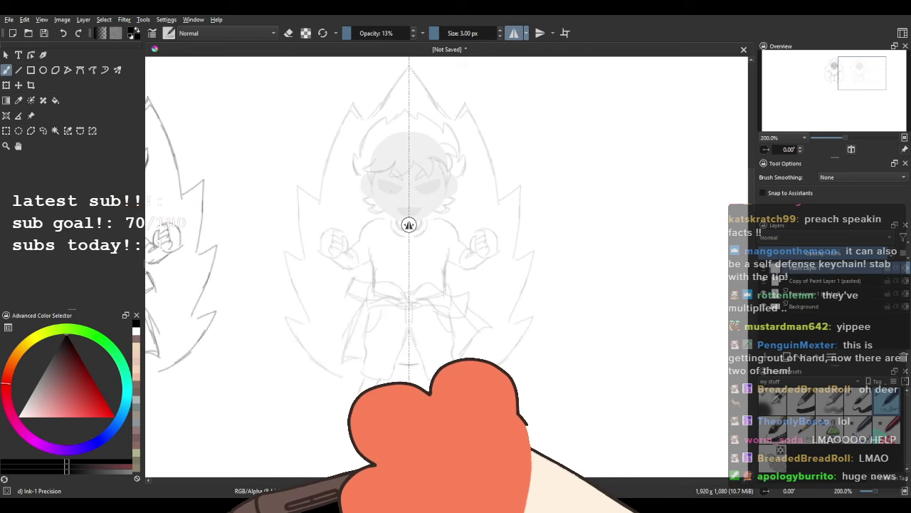
Sketch a mirrored cap over the faded head, with a narrow curved band across the forehead and a rounded crown.
{"action": "scroll", "coordinate": [510, 307], "scroll_direction": "down", "scroll_amount": 1}
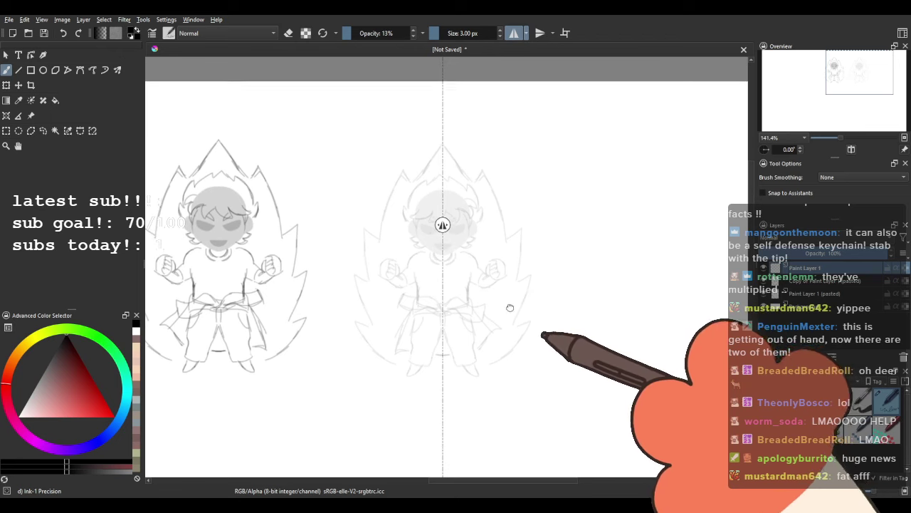
{"action": "scroll", "coordinate": [411, 218], "scroll_direction": "up", "scroll_amount": 2}
{"action": "left_click_drag", "start_coordinate": [477, 249], "coordinate": [384, 267]}
{"action": "scroll", "coordinate": [382, 225], "scroll_direction": "up", "scroll_amount": 3}
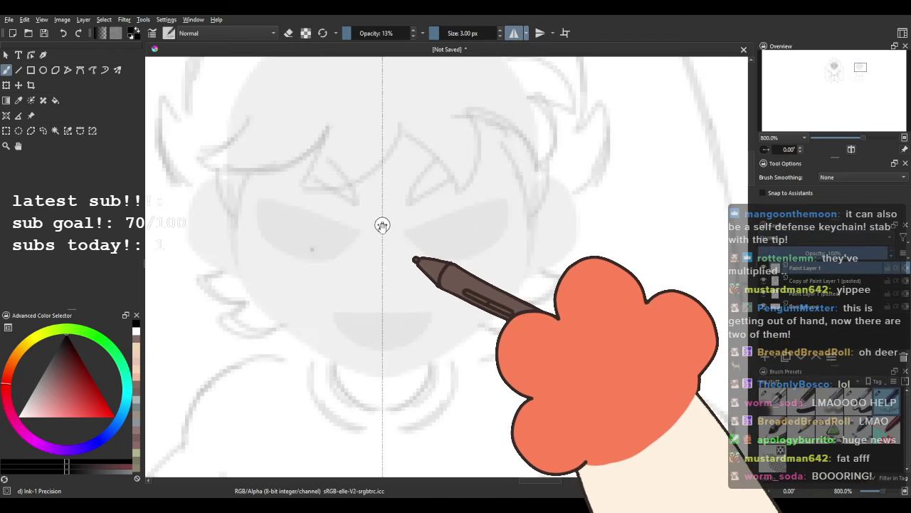
{"action": "left_click_drag", "start_coordinate": [382, 225], "coordinate": [368, 337]}
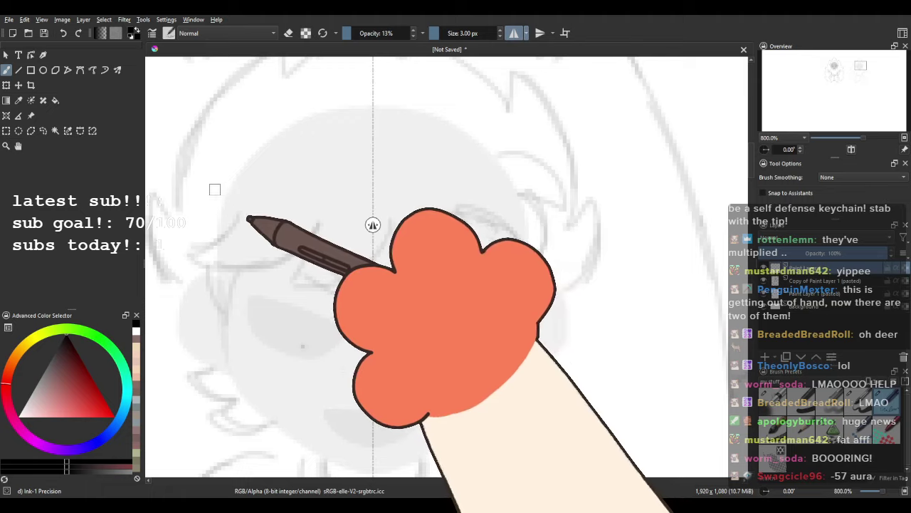
{"action": "mouse_move", "coordinate": [216, 229]}
{"action": "left_mouse_down"}
{"action": "mouse_move", "coordinate": [308, 215]}
{"action": "mouse_move", "coordinate": [383, 218]}
{"action": "left_mouse_up"}
{"action": "left_click_drag", "start_coordinate": [208, 224], "coordinate": [283, 192]}
{"action": "mouse_move", "coordinate": [232, 202]}
{"action": "left_mouse_down"}
{"action": "mouse_move", "coordinate": [386, 195]}
{"action": "mouse_move", "coordinate": [342, 191]}
{"action": "left_mouse_up"}
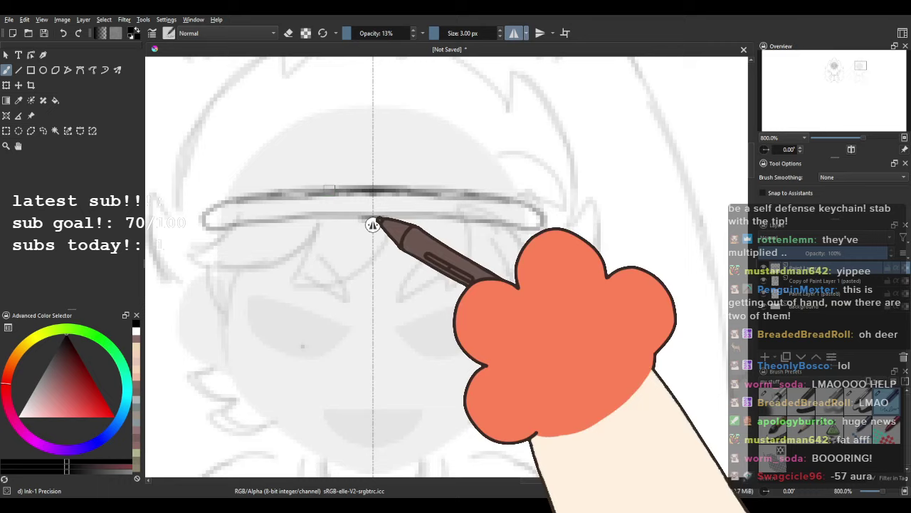
{"action": "left_click_drag", "start_coordinate": [297, 215], "coordinate": [343, 213]}
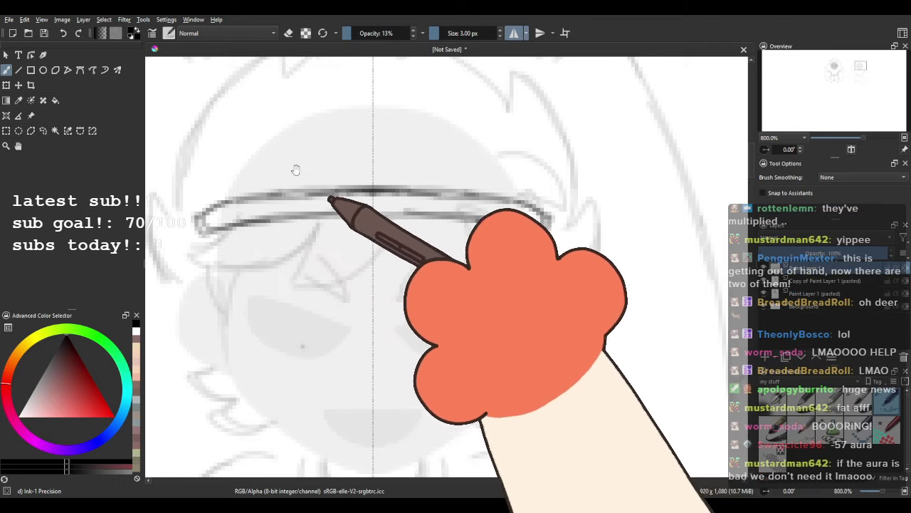
{"action": "left_click_drag", "start_coordinate": [297, 171], "coordinate": [329, 256]}
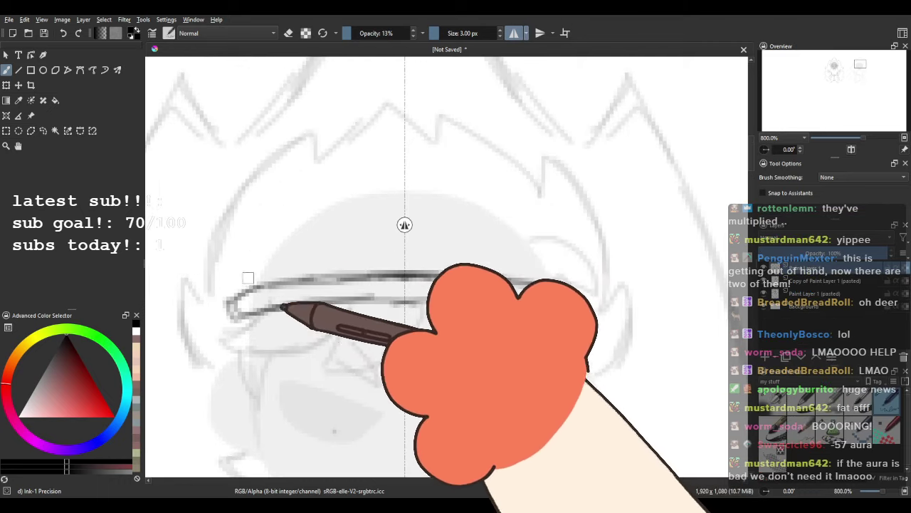
{"action": "mouse_move", "coordinate": [246, 278]}
{"action": "left_mouse_down"}
{"action": "mouse_move", "coordinate": [261, 230]}
{"action": "mouse_move", "coordinate": [344, 170]}
{"action": "mouse_move", "coordinate": [401, 163]}
{"action": "left_mouse_up"}
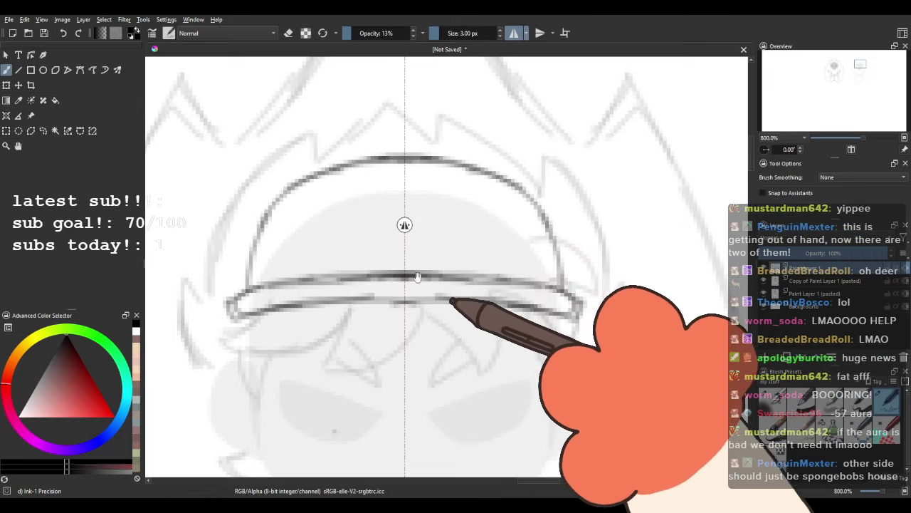
Without mirroring, sketch pointed, overlapping bangs sweeping across the forehead beneath the cap's band.
{"action": "left_click_drag", "start_coordinate": [270, 374], "coordinate": [257, 229]}
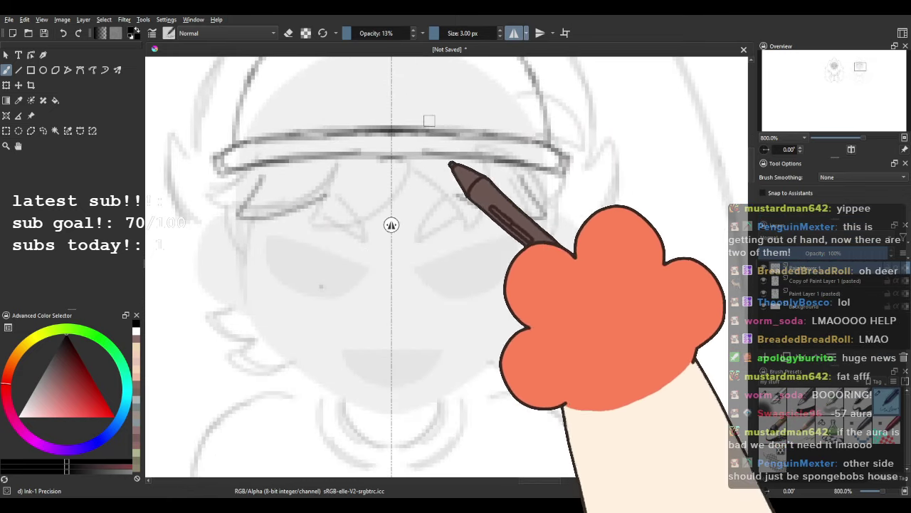
{"action": "left_click", "coordinate": [513, 33]}
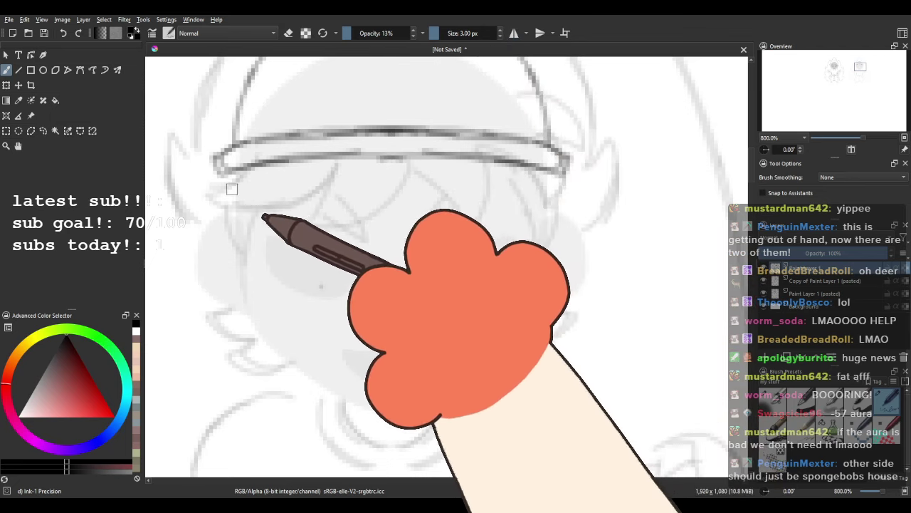
{"action": "left_click_drag", "start_coordinate": [308, 229], "coordinate": [348, 226]}
{"action": "left_click_drag", "start_coordinate": [319, 185], "coordinate": [349, 226]}
{"action": "mouse_move", "coordinate": [321, 189]}
{"action": "left_mouse_down"}
{"action": "mouse_move", "coordinate": [397, 202]}
{"action": "mouse_move", "coordinate": [391, 226]}
{"action": "mouse_move", "coordinate": [430, 227]}
{"action": "left_mouse_up"}
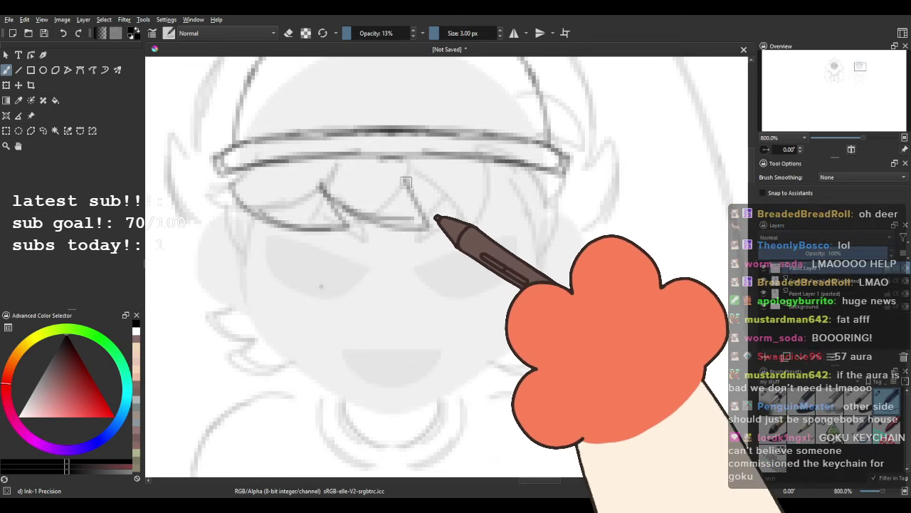
{"action": "mouse_move", "coordinate": [405, 180]}
{"action": "left_mouse_down"}
{"action": "mouse_move", "coordinate": [448, 189]}
{"action": "mouse_move", "coordinate": [442, 186]}
{"action": "mouse_move", "coordinate": [407, 188]}
{"action": "mouse_move", "coordinate": [511, 223]}
{"action": "left_mouse_up"}
{"action": "key", "text": "ctrl+z"}
{"action": "mouse_move", "coordinate": [409, 183]}
{"action": "left_mouse_down"}
{"action": "mouse_move", "coordinate": [498, 212]}
{"action": "mouse_move", "coordinate": [494, 221]}
{"action": "mouse_move", "coordinate": [517, 186]}
{"action": "mouse_move", "coordinate": [530, 216]}
{"action": "left_mouse_up"}
{"action": "mouse_move", "coordinate": [505, 181]}
{"action": "left_mouse_down"}
{"action": "mouse_move", "coordinate": [522, 205]}
{"action": "mouse_move", "coordinate": [508, 184]}
{"action": "mouse_move", "coordinate": [558, 209]}
{"action": "left_mouse_up"}
{"action": "key", "text": "space"}
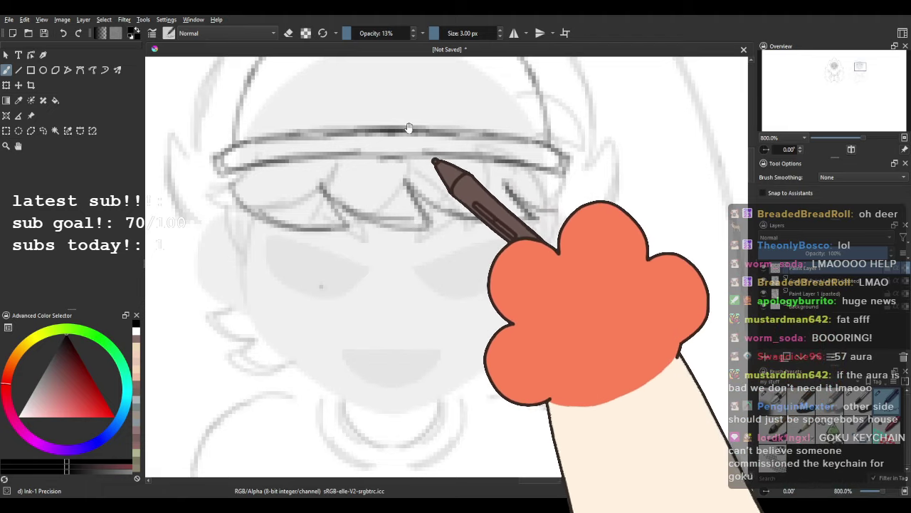
Restore mirroring and sketch spiky hair tufts sticking out below the cap's band and beside both cheeks.
{"action": "left_click_drag", "start_coordinate": [409, 128], "coordinate": [420, 184]}
{"action": "left_click", "coordinate": [514, 33]}
{"action": "key", "text": "space"}
{"action": "left_click_drag", "start_coordinate": [314, 222], "coordinate": [375, 205]}
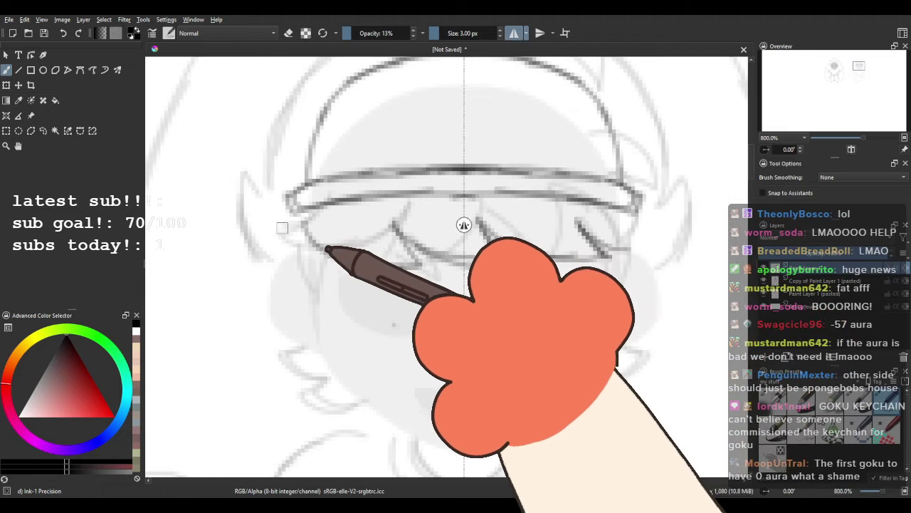
{"action": "mouse_move", "coordinate": [292, 210]}
{"action": "left_mouse_down"}
{"action": "mouse_move", "coordinate": [258, 231]}
{"action": "mouse_move", "coordinate": [246, 267]}
{"action": "left_mouse_up"}
{"action": "left_click_drag", "start_coordinate": [246, 266], "coordinate": [273, 290]}
{"action": "key", "text": "space"}
{"action": "left_click_drag", "start_coordinate": [348, 323], "coordinate": [317, 233]}
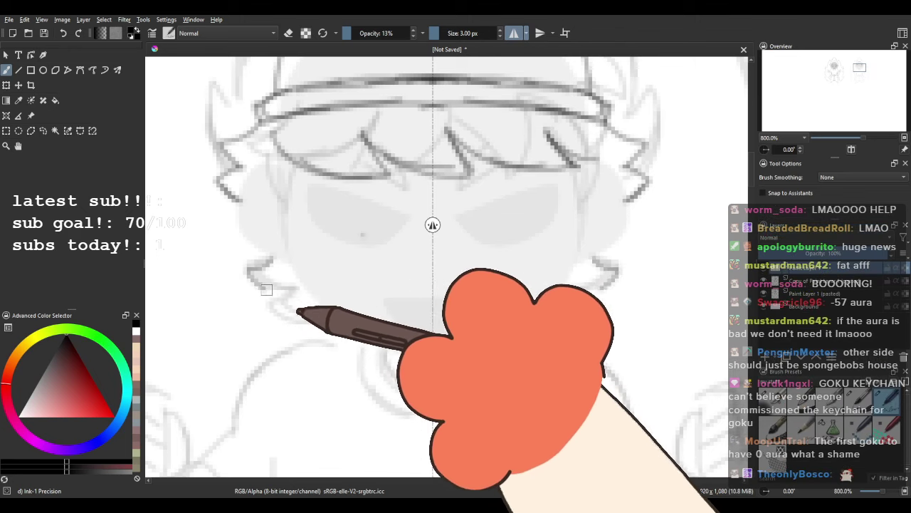
{"action": "scroll", "coordinate": [339, 297], "scroll_direction": "down", "scroll_amount": 3}
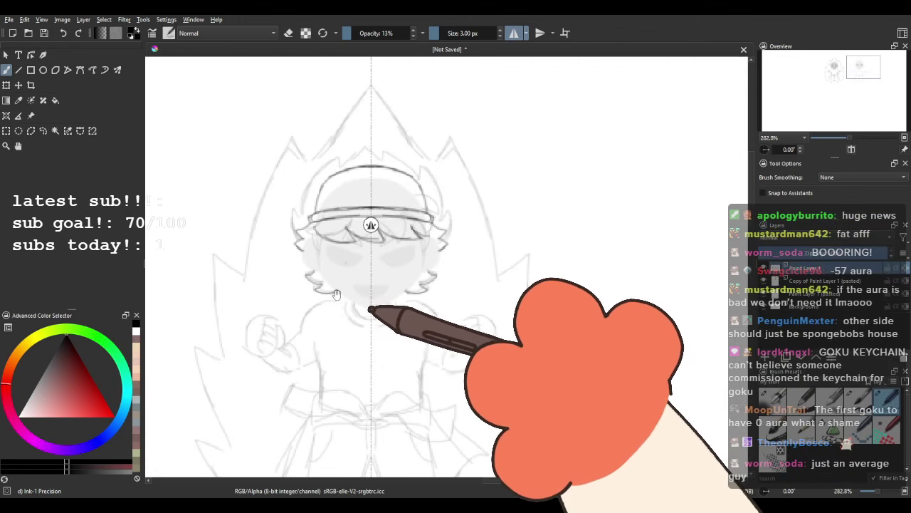
Sketch a mirrored pair of long, round-topped panels hanging from the waist over the faded belt and trousers.
{"action": "scroll", "coordinate": [381, 275], "scroll_direction": "down", "scroll_amount": 2}
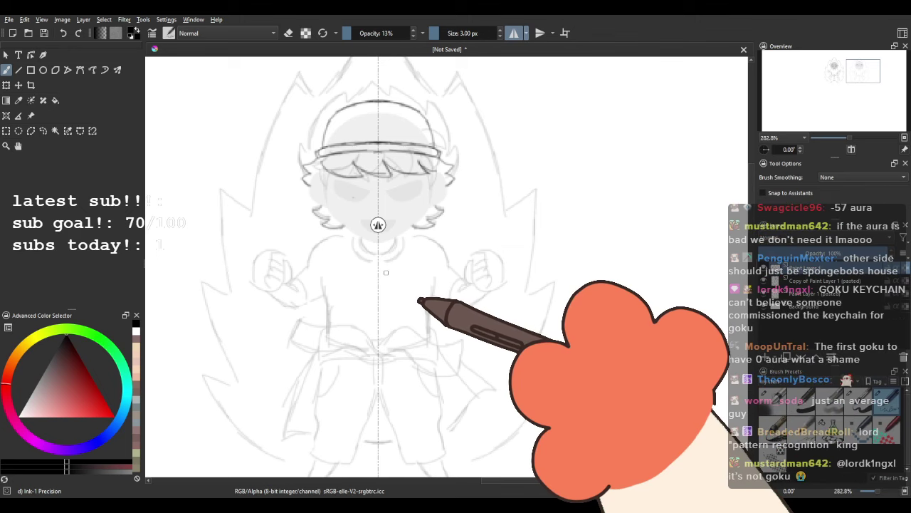
{"action": "key", "text": "minus"}
{"action": "mouse_move", "coordinate": [336, 292]}
{"action": "left_mouse_down"}
{"action": "mouse_move", "coordinate": [529, 295]}
{"action": "mouse_move", "coordinate": [347, 291]}
{"action": "left_mouse_up"}
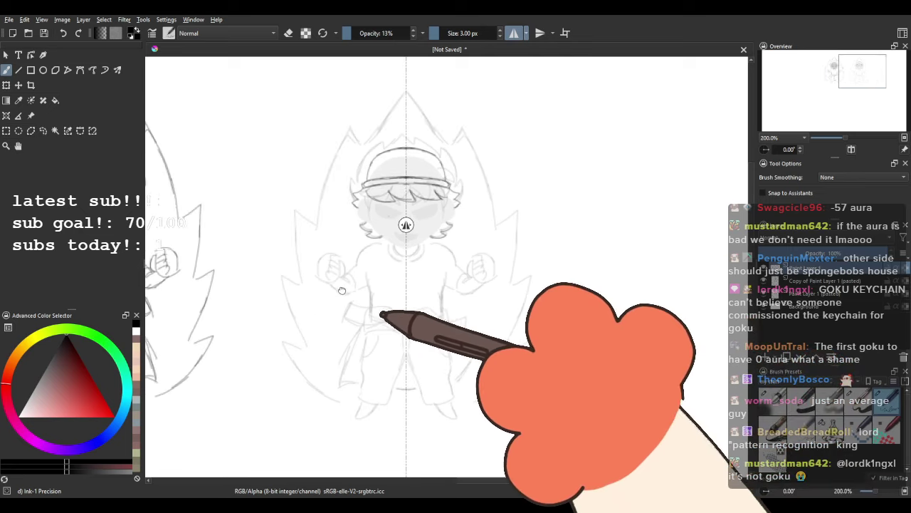
{"action": "scroll", "coordinate": [347, 289], "scroll_direction": "up", "scroll_amount": 2}
{"action": "scroll", "coordinate": [325, 251], "scroll_direction": "up", "scroll_amount": 1}
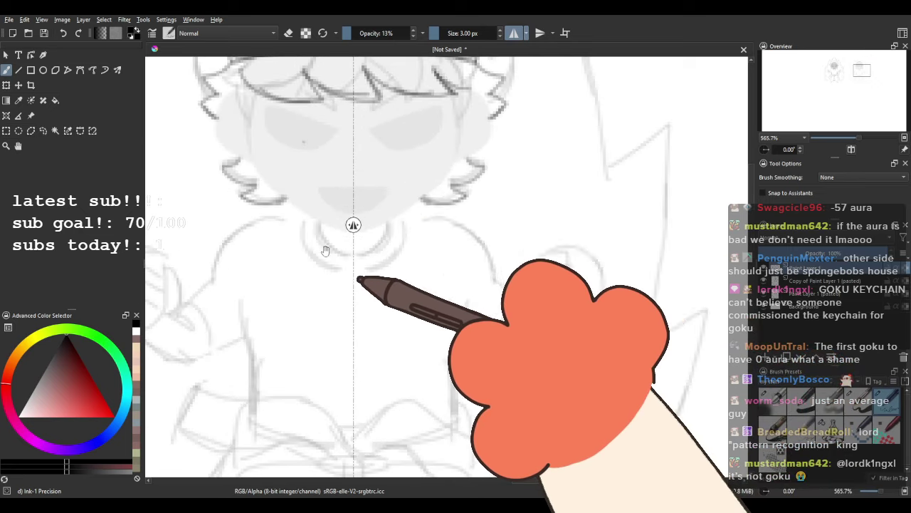
{"action": "left_click_drag", "start_coordinate": [312, 236], "coordinate": [381, 257]}
{"action": "left_click_drag", "start_coordinate": [383, 411], "coordinate": [325, 153]}
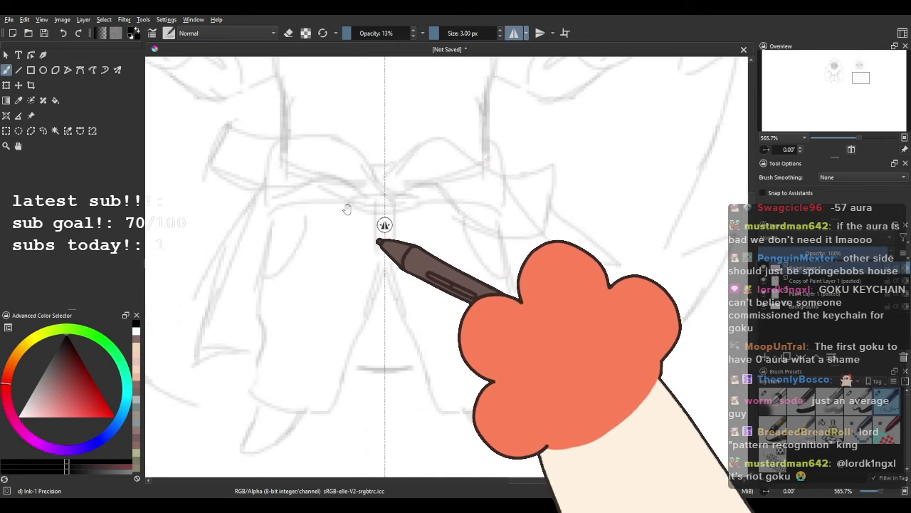
{"action": "left_click_drag", "start_coordinate": [346, 207], "coordinate": [348, 289]}
{"action": "key", "text": "ctrl+z"}
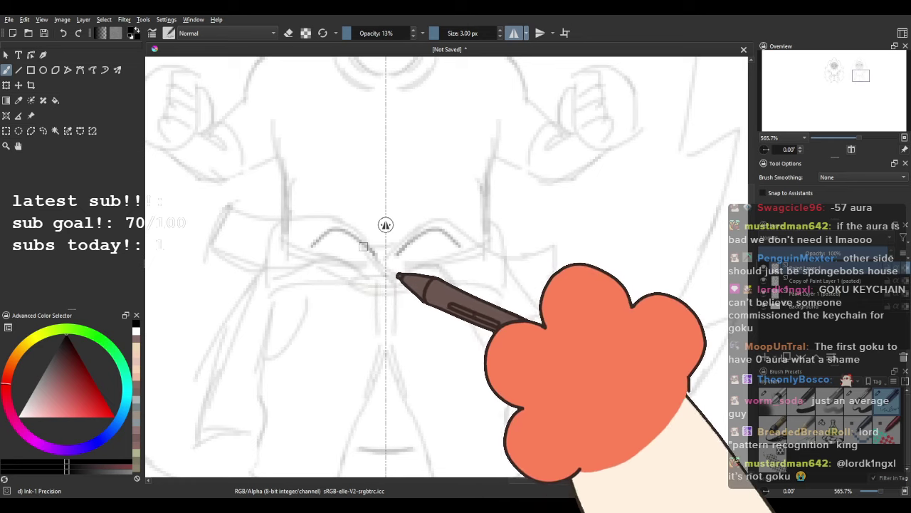
{"action": "mouse_move", "coordinate": [312, 311]}
{"action": "left_mouse_down"}
{"action": "mouse_move", "coordinate": [296, 395]}
{"action": "mouse_move", "coordinate": [358, 400]}
{"action": "mouse_move", "coordinate": [366, 363]}
{"action": "left_mouse_up"}
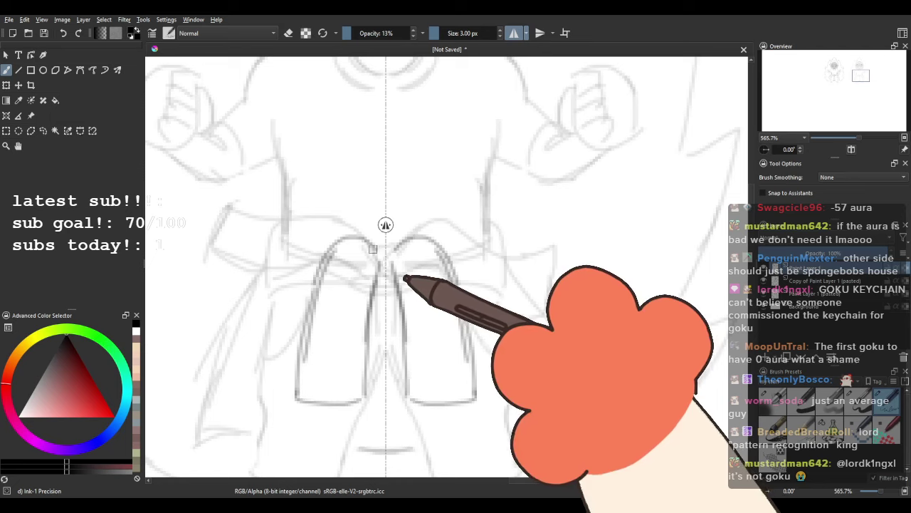
{"action": "left_click_drag", "start_coordinate": [373, 249], "coordinate": [379, 266]}
Sketch slanted mirrored coat-tail edges outside the hanging panels and darken the short horizontal line between the legs.
{"action": "left_click_drag", "start_coordinate": [289, 305], "coordinate": [325, 244]}
{"action": "mouse_move", "coordinate": [301, 185]}
{"action": "left_mouse_down"}
{"action": "mouse_move", "coordinate": [267, 303]}
{"action": "mouse_move", "coordinate": [290, 235]}
{"action": "mouse_move", "coordinate": [264, 357]}
{"action": "mouse_move", "coordinate": [293, 377]}
{"action": "left_mouse_up"}
{"action": "left_click_drag", "start_coordinate": [391, 391], "coordinate": [444, 391]}
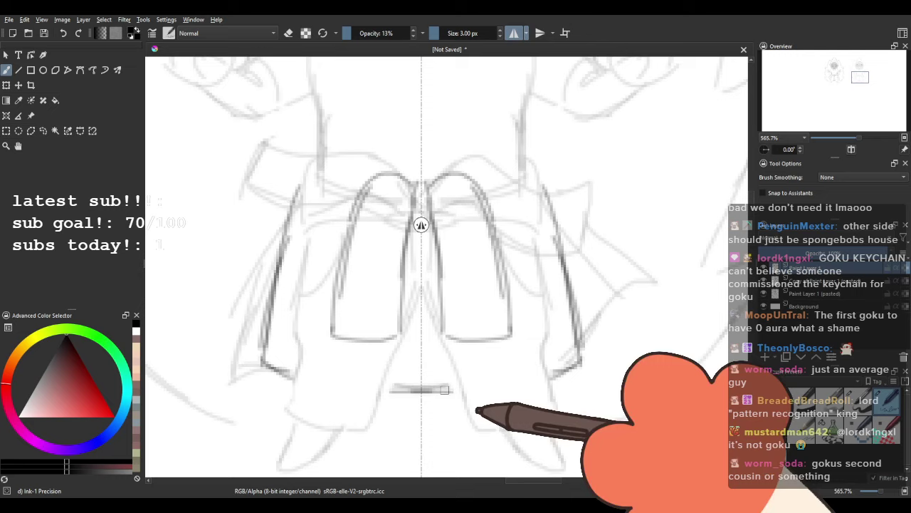
{"action": "left_click_drag", "start_coordinate": [426, 288], "coordinate": [396, 391]}
Sketch mirrored curled fingers over the raised fists, each gripping a tall, slanted rectangular slab with an inner border.
{"action": "left_click_drag", "start_coordinate": [481, 284], "coordinate": [475, 351]}
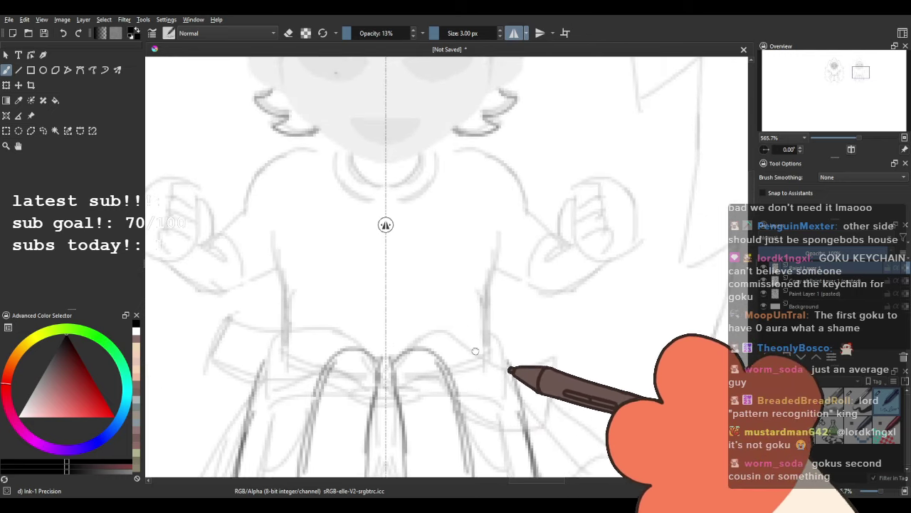
{"action": "left_click_drag", "start_coordinate": [344, 239], "coordinate": [363, 344]}
{"action": "mouse_move", "coordinate": [317, 294]}
{"action": "left_mouse_down"}
{"action": "mouse_move", "coordinate": [328, 328]}
{"action": "mouse_move", "coordinate": [348, 216]}
{"action": "mouse_move", "coordinate": [345, 252]}
{"action": "mouse_move", "coordinate": [348, 237]}
{"action": "left_mouse_up"}
{"action": "left_click_drag", "start_coordinate": [560, 291], "coordinate": [373, 271]}
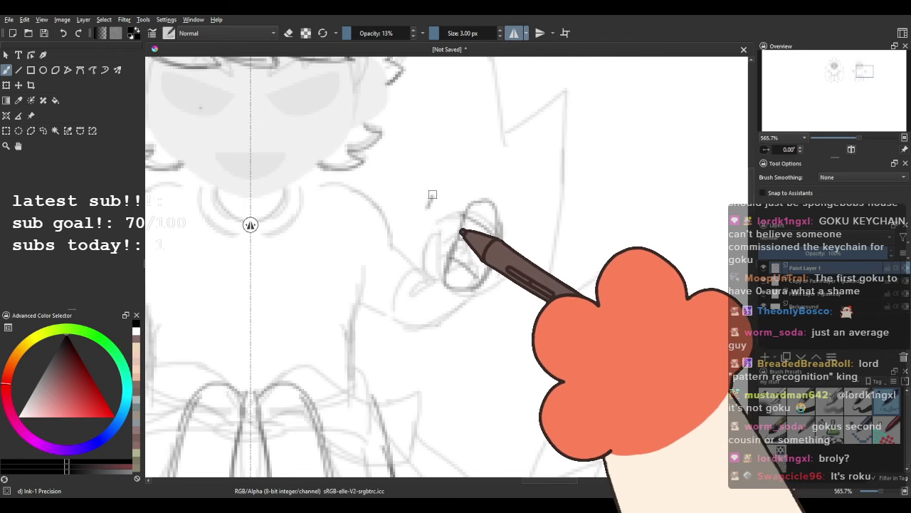
{"action": "mouse_move", "coordinate": [433, 195]}
{"action": "left_mouse_down"}
{"action": "mouse_move", "coordinate": [502, 171]}
{"action": "mouse_move", "coordinate": [501, 244]}
{"action": "left_mouse_up"}
{"action": "left_click_drag", "start_coordinate": [500, 176], "coordinate": [495, 188]}
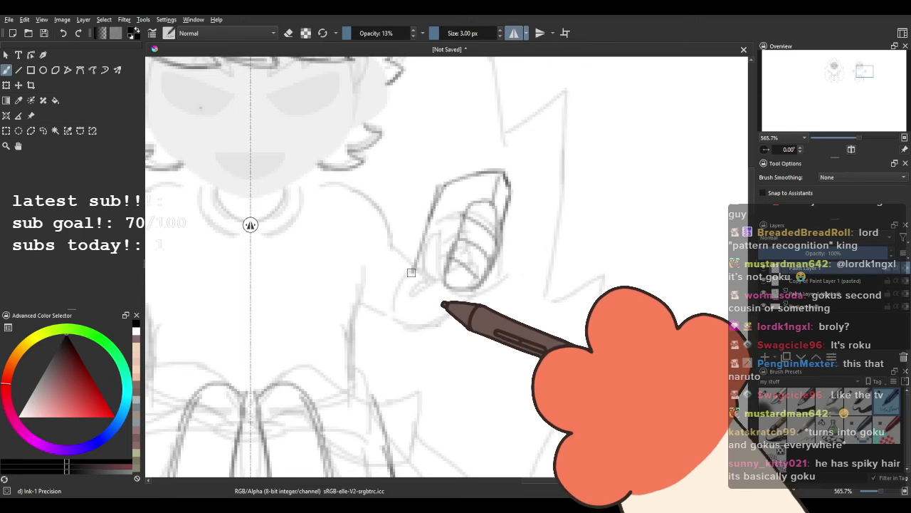
{"action": "left_click_drag", "start_coordinate": [434, 204], "coordinate": [411, 270]}
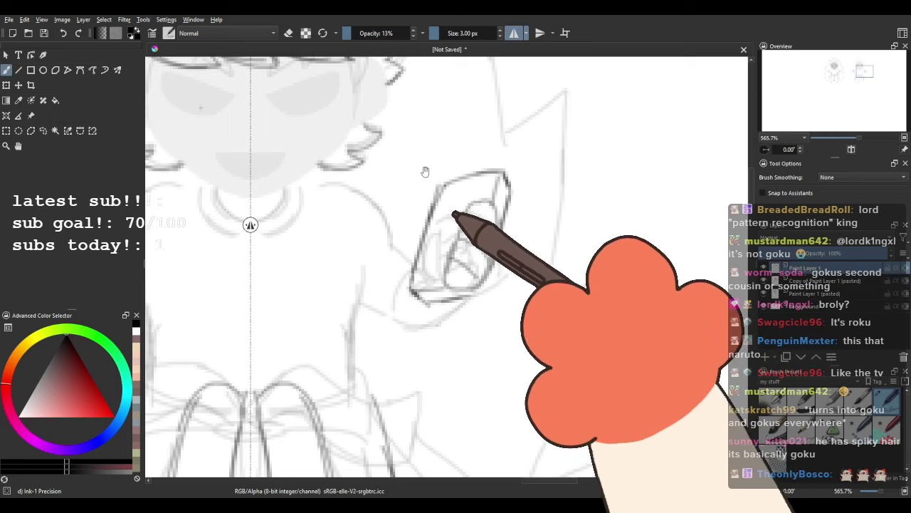
{"action": "mouse_move", "coordinate": [425, 172]}
{"action": "left_mouse_down"}
{"action": "mouse_move", "coordinate": [346, 171]}
{"action": "mouse_move", "coordinate": [347, 212]}
{"action": "mouse_move", "coordinate": [402, 218]}
{"action": "left_mouse_up"}
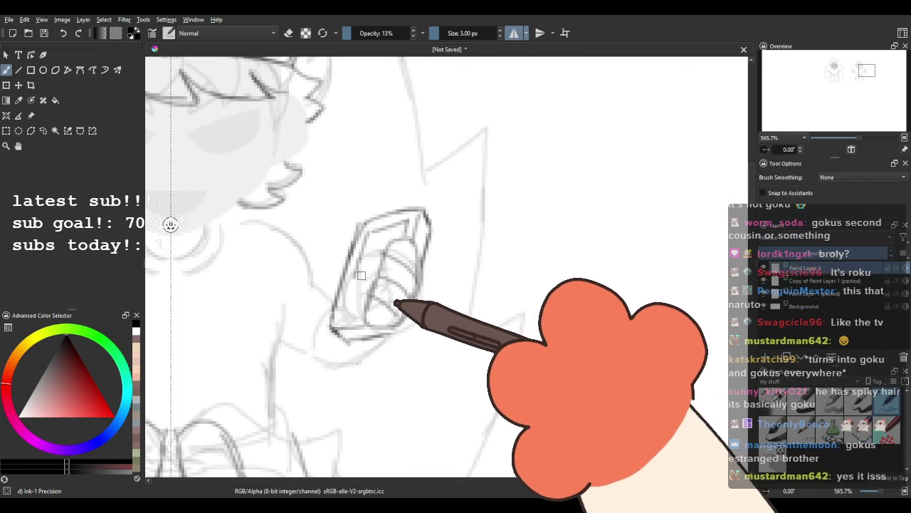
{"action": "left_click_drag", "start_coordinate": [358, 266], "coordinate": [375, 281]}
Select the slab's outline with a freehand selection, shift it slightly towards the body, and clear the selection.
{"action": "left_click_drag", "start_coordinate": [372, 190], "coordinate": [449, 273]}
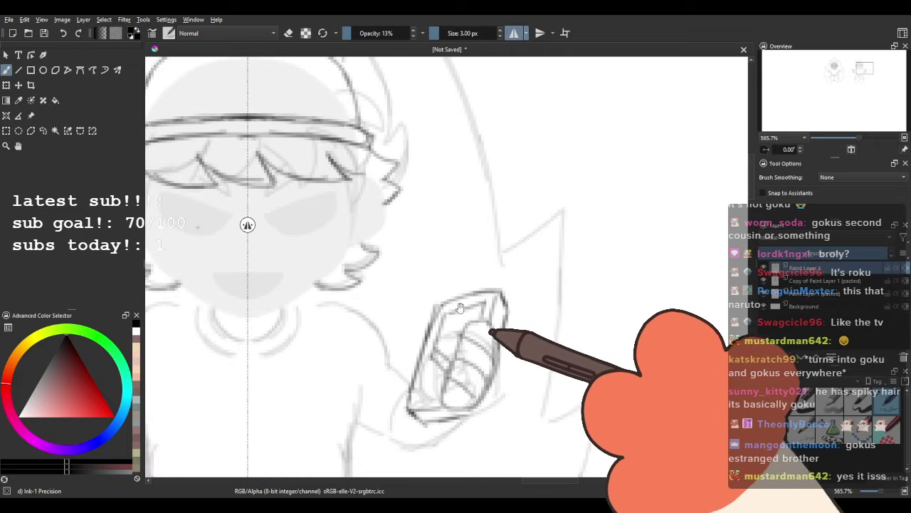
{"action": "left_click_drag", "start_coordinate": [457, 304], "coordinate": [446, 236]}
{"action": "mouse_move", "coordinate": [411, 263]}
{"action": "left_mouse_down"}
{"action": "mouse_move", "coordinate": [417, 273]}
{"action": "mouse_move", "coordinate": [371, 217]}
{"action": "left_mouse_up"}
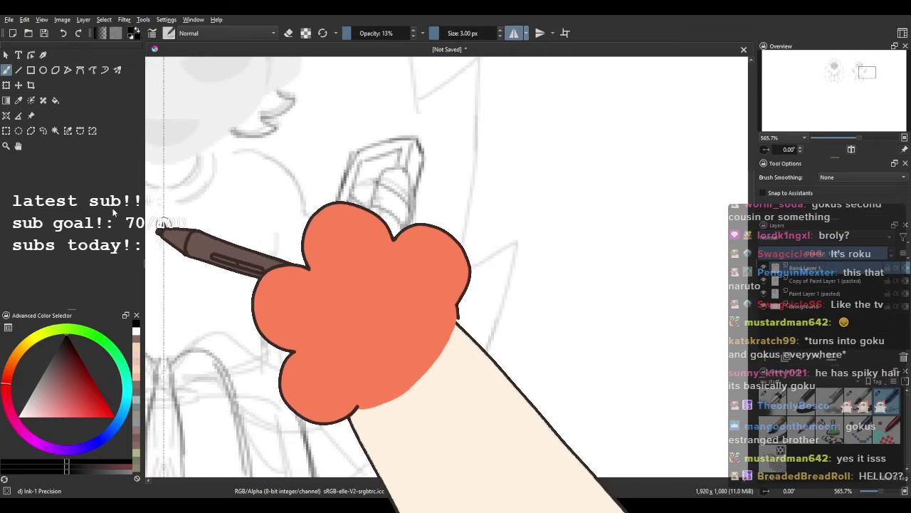
{"action": "left_click", "coordinate": [44, 131]}
{"action": "mouse_move", "coordinate": [330, 160]}
{"action": "left_mouse_down"}
{"action": "mouse_move", "coordinate": [314, 266]}
{"action": "mouse_move", "coordinate": [400, 271]}
{"action": "mouse_move", "coordinate": [372, 263]}
{"action": "mouse_move", "coordinate": [356, 241]}
{"action": "left_mouse_up"}
{"action": "mouse_move", "coordinate": [371, 193]}
{"action": "left_mouse_down"}
{"action": "mouse_move", "coordinate": [392, 163]}
{"action": "mouse_move", "coordinate": [415, 184]}
{"action": "mouse_move", "coordinate": [368, 133]}
{"action": "mouse_move", "coordinate": [337, 154]}
{"action": "left_mouse_up"}
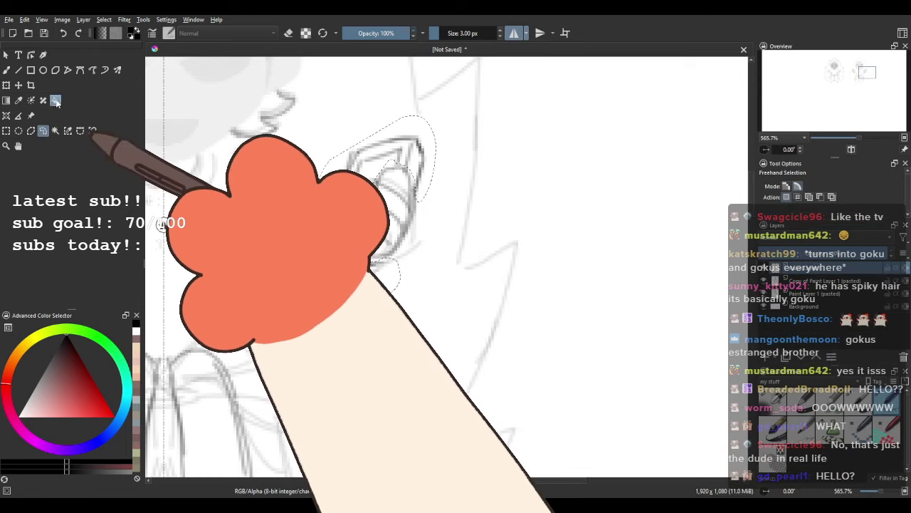
{"action": "left_click", "coordinate": [18, 86]}
{"action": "left_click_drag", "start_coordinate": [247, 304], "coordinate": [234, 301]}
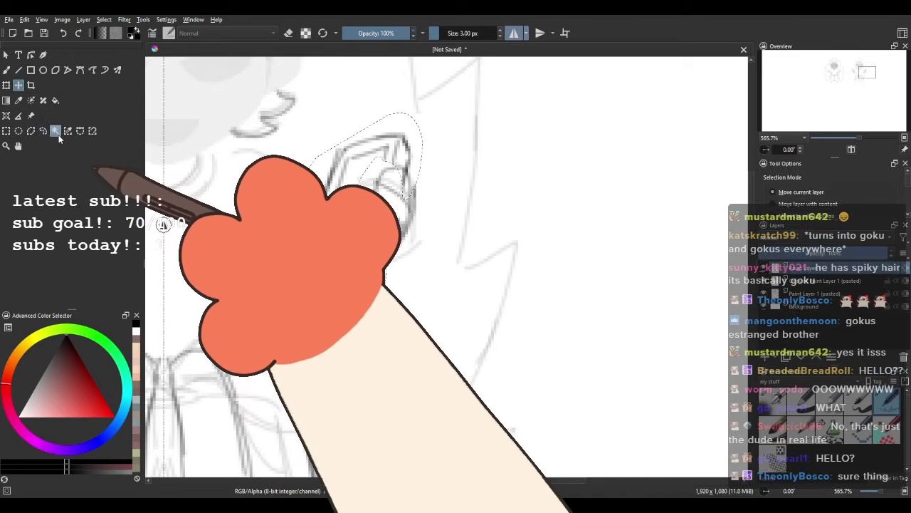
{"action": "left_click", "coordinate": [44, 132]}
{"action": "left_click", "coordinate": [260, 200]}
{"action": "left_click_drag", "start_coordinate": [260, 199], "coordinate": [283, 254]}
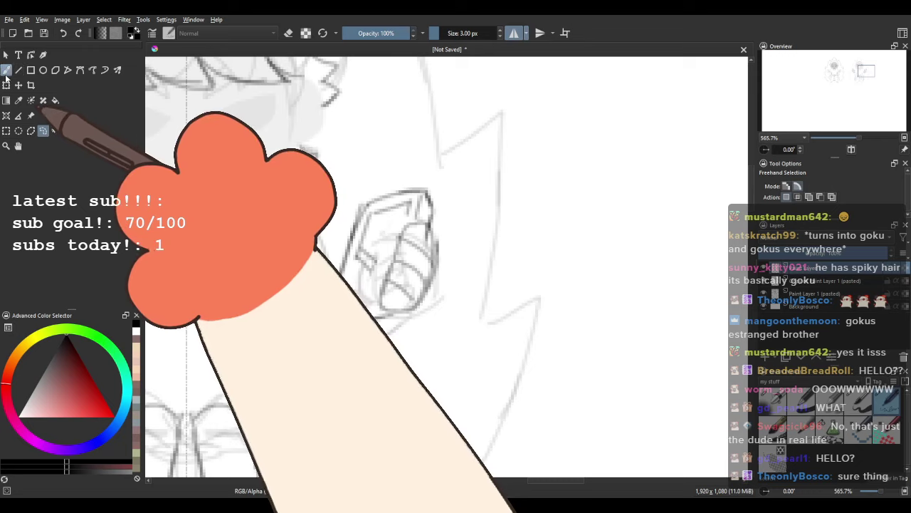
{"action": "key", "text": "b"}
{"action": "left_click_drag", "start_coordinate": [186, 224], "coordinate": [441, 225]}
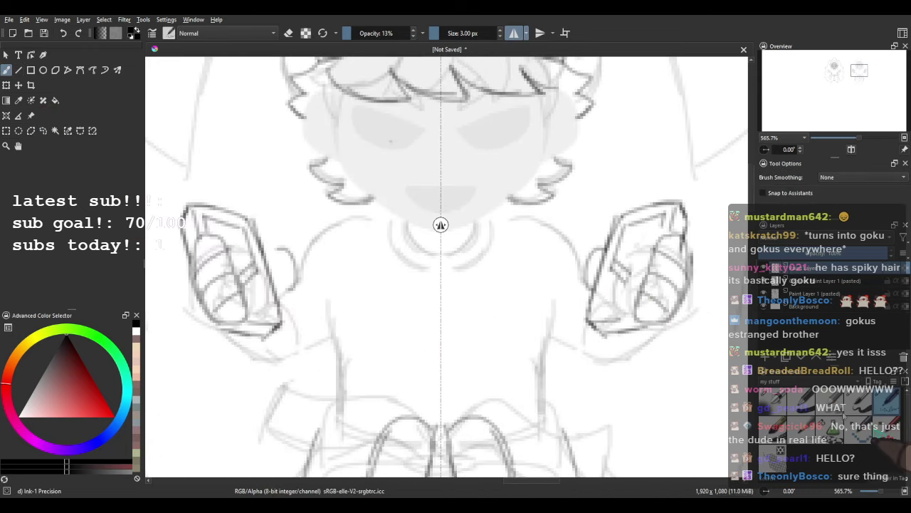
With mirroring off, use the Basic-5 Size brush at 40 px to erase the slab and fingers over the character's empty fist.
{"action": "left_click", "coordinate": [859, 399]}
{"action": "left_click", "coordinate": [514, 33]}
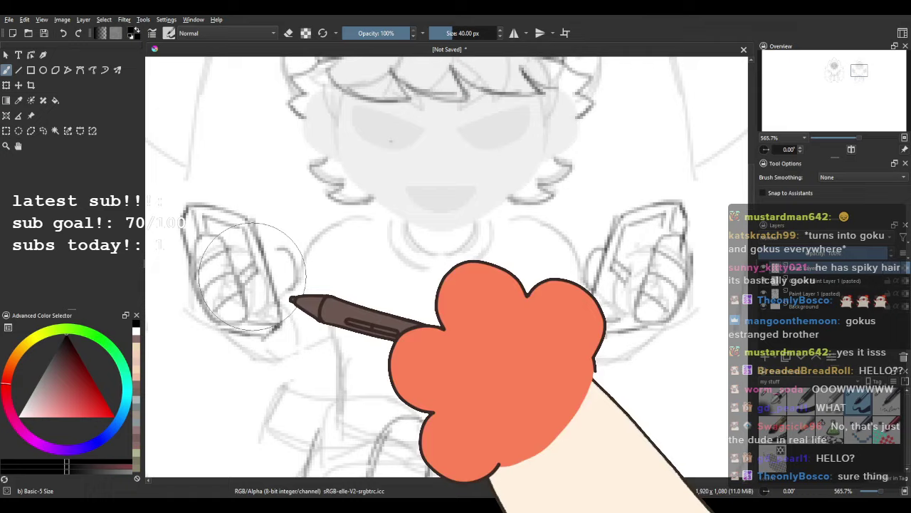
{"action": "left_click_drag", "start_coordinate": [192, 192], "coordinate": [267, 264]}
{"action": "key", "text": "ctrl+z"}
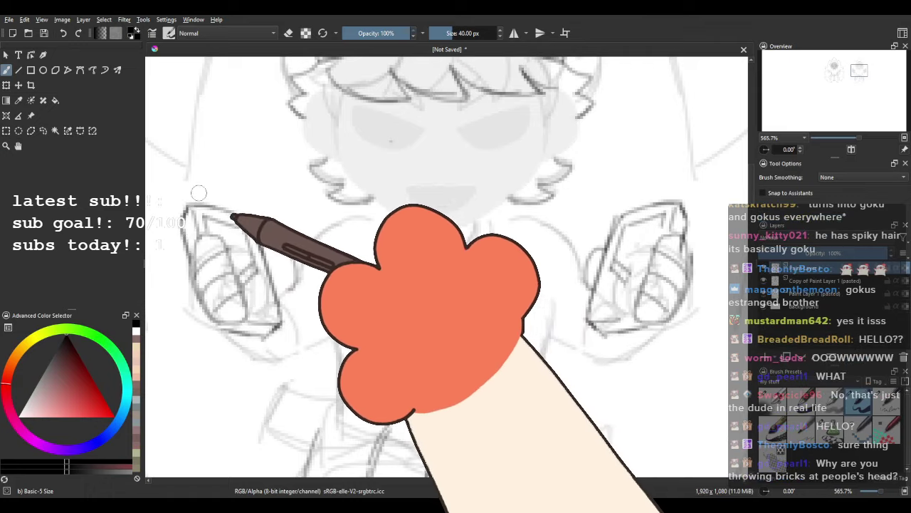
{"action": "left_click_drag", "start_coordinate": [199, 192], "coordinate": [239, 260]}
{"action": "key", "text": "ctrl+z"}
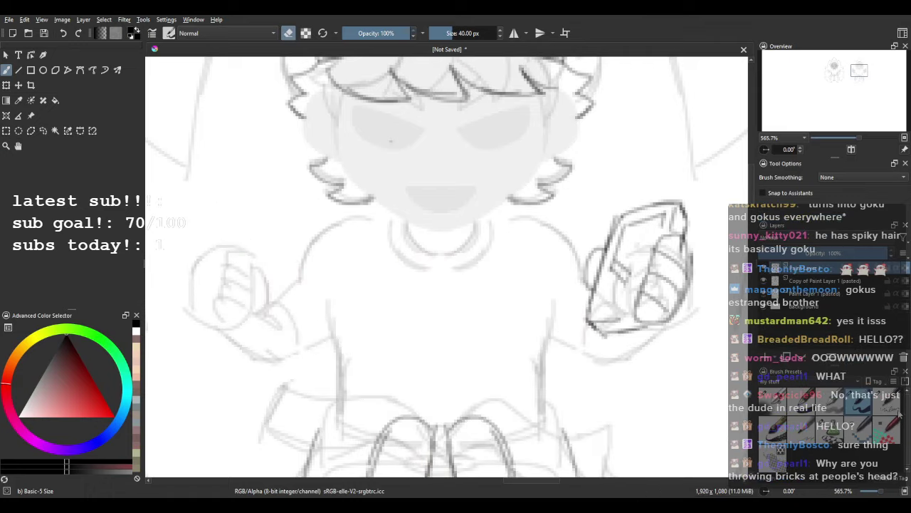
{"action": "key", "text": "slash"}
{"action": "left_click_drag", "start_coordinate": [530, 304], "coordinate": [487, 359]}
Erase the rounded panels and coat-tail lines below the waist, leaving only the faded trousers there.
{"action": "left_click", "coordinate": [514, 33]}
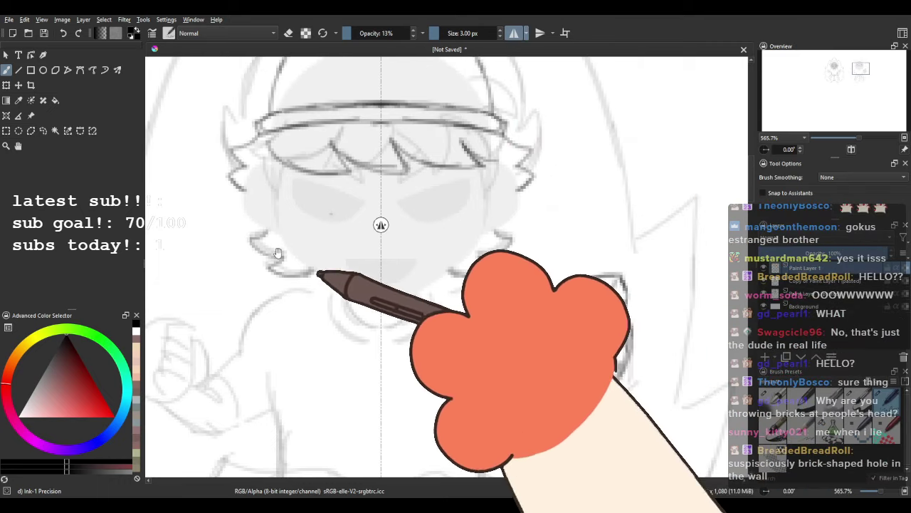
{"action": "left_click_drag", "start_coordinate": [260, 301], "coordinate": [288, 227]}
{"action": "left_click_drag", "start_coordinate": [500, 269], "coordinate": [433, 285]}
{"action": "left_click_drag", "start_coordinate": [425, 201], "coordinate": [515, 151]}
{"action": "left_click", "coordinate": [514, 33]}
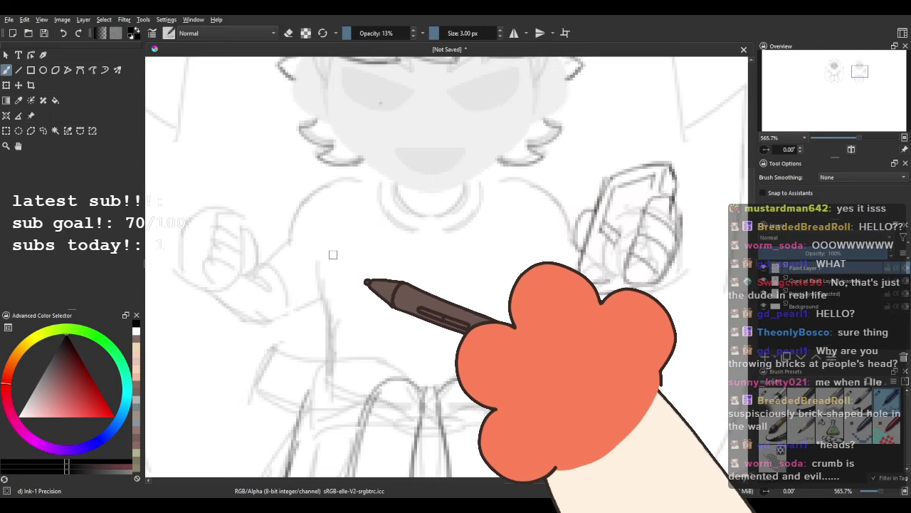
{"action": "scroll", "coordinate": [332, 254], "scroll_direction": "down", "scroll_amount": 3}
{"action": "left_click", "coordinate": [859, 401]}
{"action": "mouse_move", "coordinate": [393, 290]}
{"action": "left_mouse_down"}
{"action": "mouse_move", "coordinate": [312, 317]}
{"action": "mouse_move", "coordinate": [440, 308]}
{"action": "left_mouse_up"}
{"action": "key", "text": "e"}
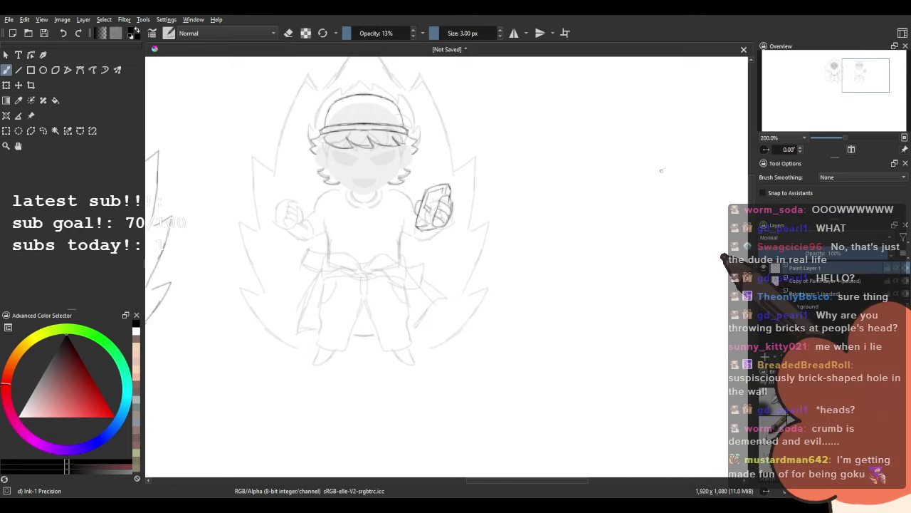
Restore mirroring and sketch an open vest over the torso with curved front edges, outer sides and a waist-level hem.
{"action": "left_click", "coordinate": [514, 33]}
{"action": "scroll", "coordinate": [377, 206], "scroll_direction": "up", "scroll_amount": 2}
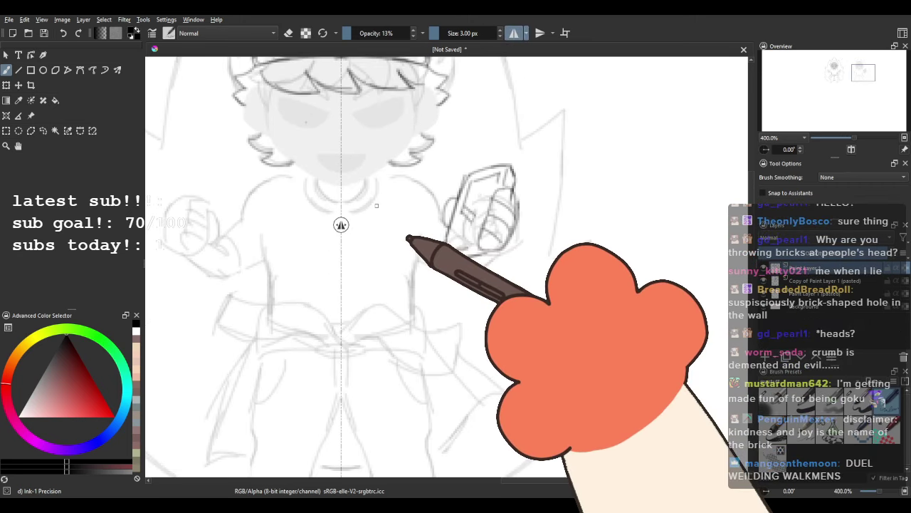
{"action": "left_click_drag", "start_coordinate": [377, 206], "coordinate": [394, 215]}
{"action": "left_click_drag", "start_coordinate": [404, 181], "coordinate": [397, 243]}
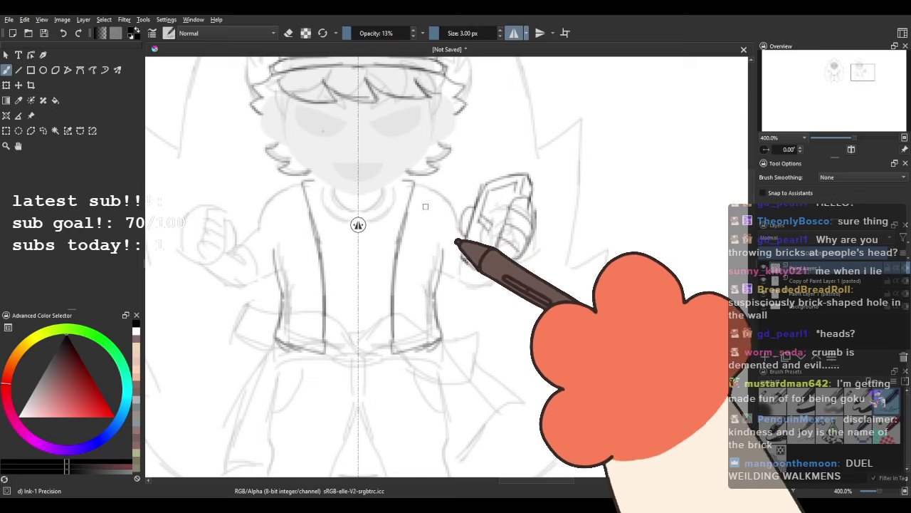
{"action": "left_click_drag", "start_coordinate": [422, 187], "coordinate": [441, 246]}
{"action": "left_click_drag", "start_coordinate": [334, 165], "coordinate": [383, 194]}
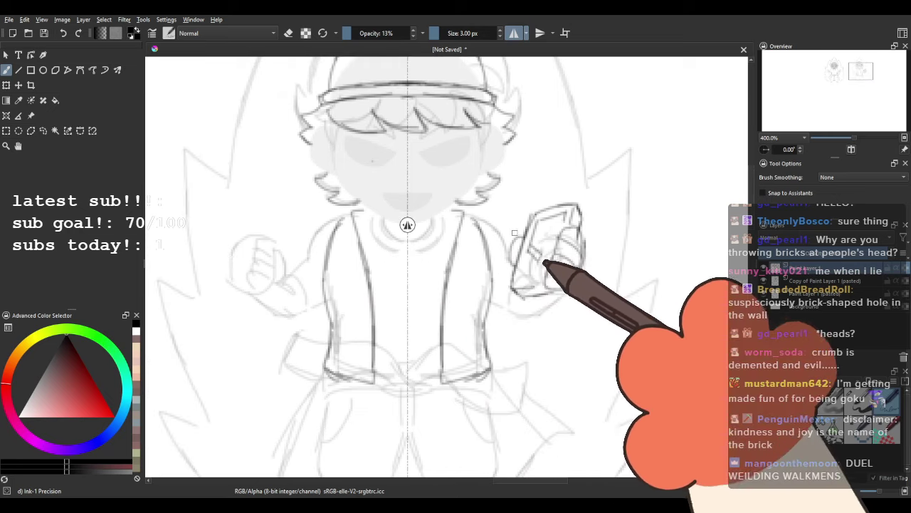
Sketch mirrored narrow lapels slanting from the vest's shoulders down to its front edges.
{"action": "mouse_move", "coordinate": [401, 349]}
{"action": "left_mouse_down"}
{"action": "mouse_move", "coordinate": [399, 281]}
{"action": "mouse_move", "coordinate": [348, 301]}
{"action": "mouse_move", "coordinate": [342, 319]}
{"action": "left_mouse_up"}
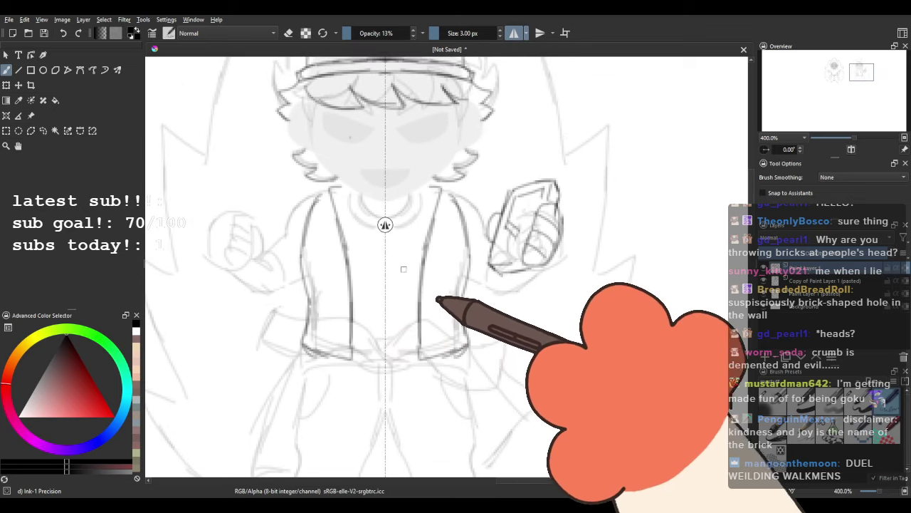
{"action": "left_click_drag", "start_coordinate": [315, 188], "coordinate": [344, 245]}
{"action": "left_click_drag", "start_coordinate": [318, 210], "coordinate": [348, 247]}
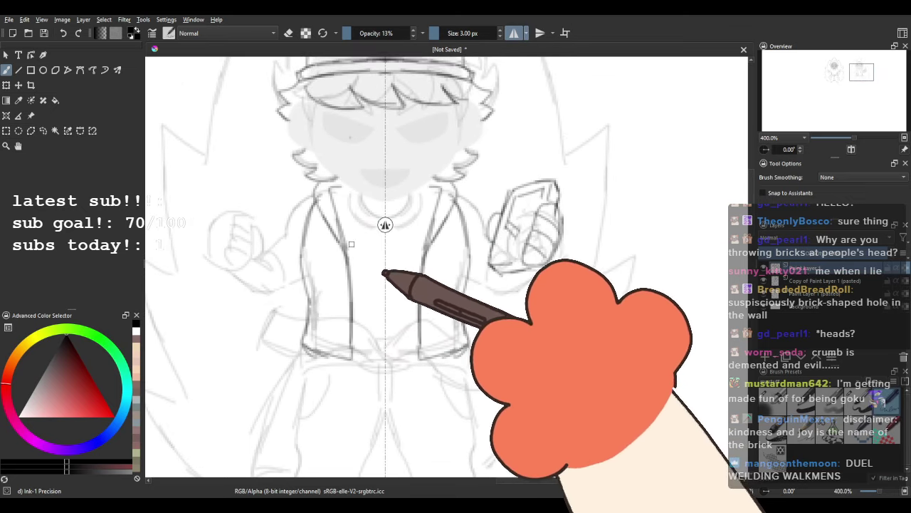
Sketch a mirrored hem band beneath both vest fronts and a shallow curved shirt edge between them.
{"action": "left_click", "coordinate": [514, 33]}
{"action": "left_click_drag", "start_coordinate": [357, 380], "coordinate": [351, 292]}
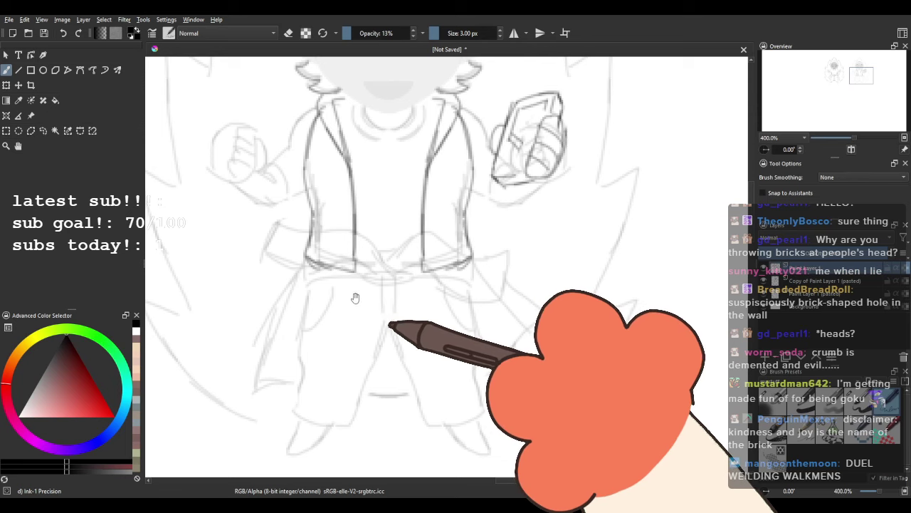
{"action": "left_click", "coordinate": [514, 32]}
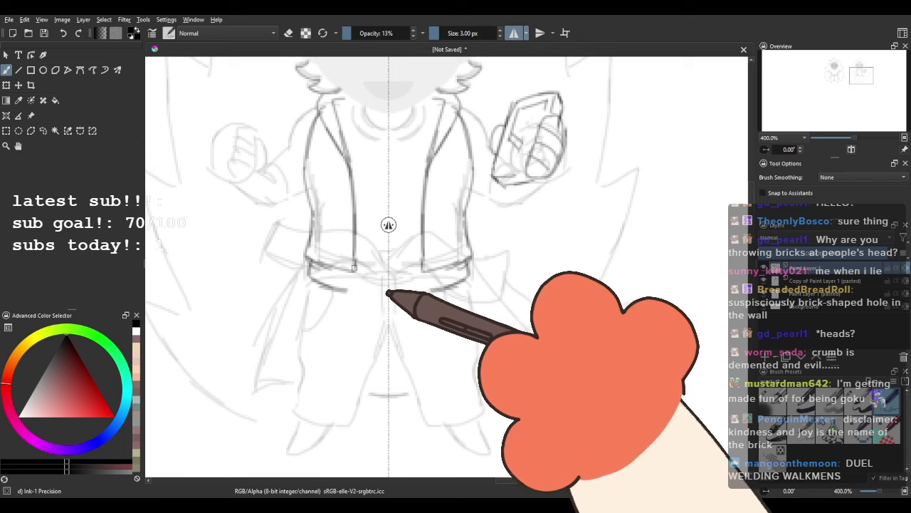
{"action": "left_click_drag", "start_coordinate": [482, 258], "coordinate": [453, 341]}
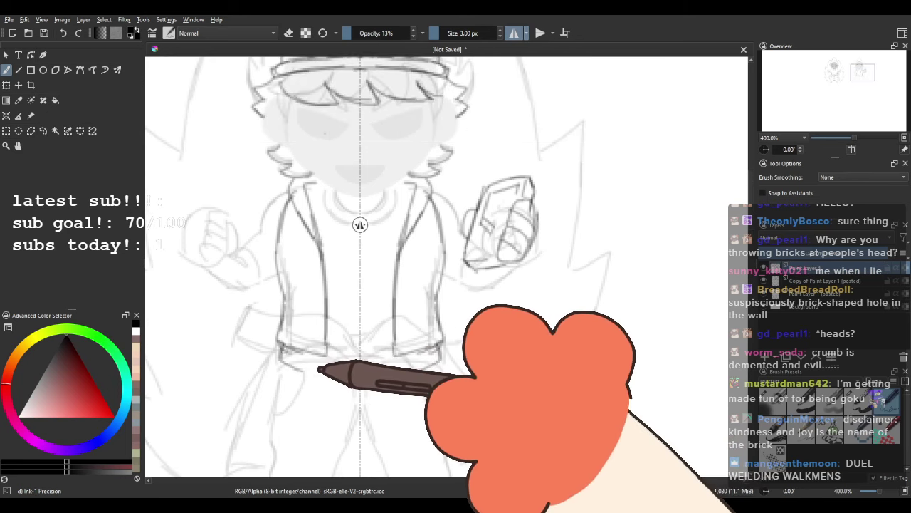
{"action": "left_click_drag", "start_coordinate": [283, 355], "coordinate": [311, 366]}
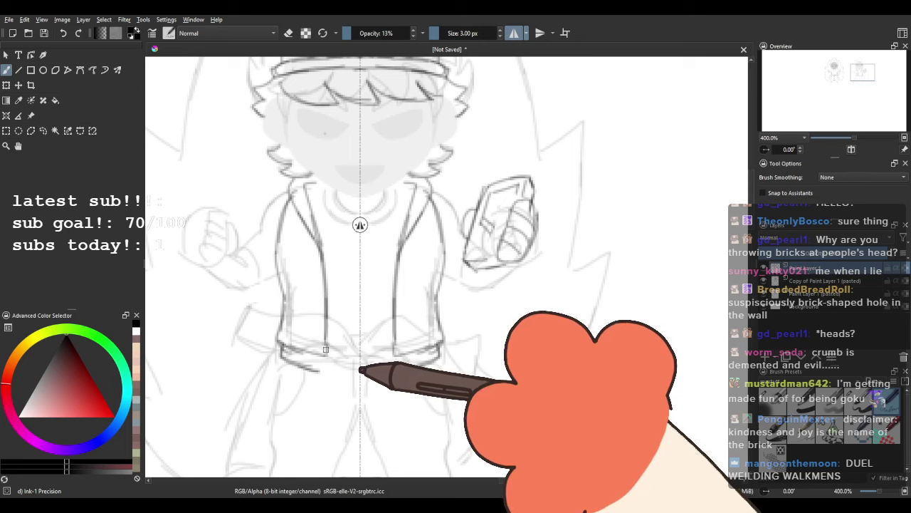
{"action": "left_click_drag", "start_coordinate": [433, 352], "coordinate": [435, 274]}
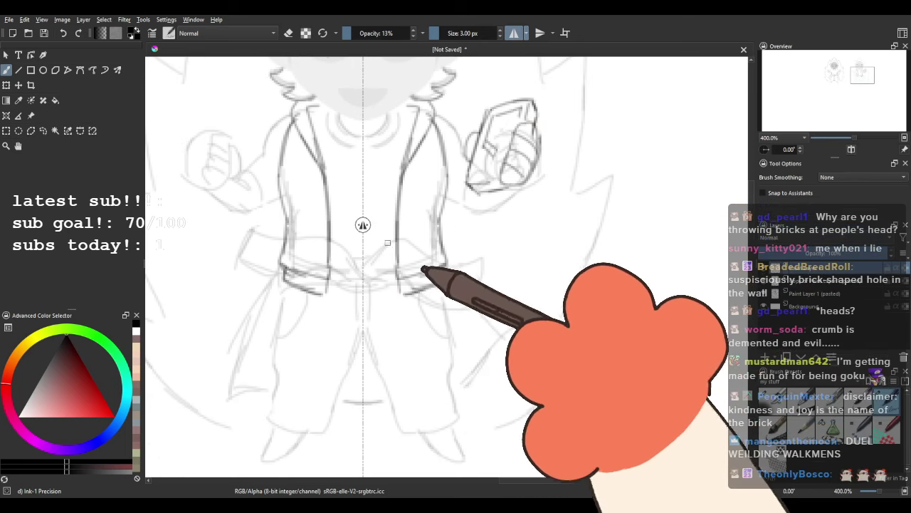
{"action": "left_click_drag", "start_coordinate": [332, 277], "coordinate": [339, 278]}
{"action": "left_click_drag", "start_coordinate": [376, 144], "coordinate": [403, 247]}
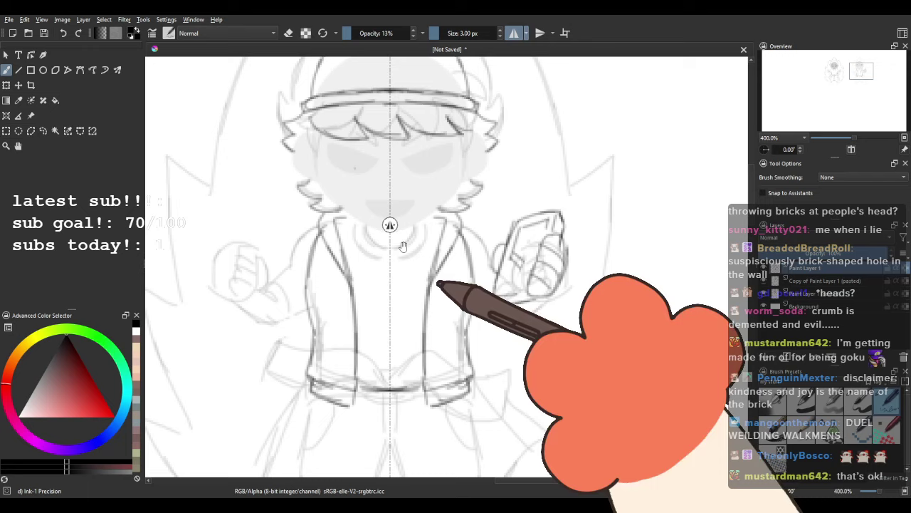
Turn off mirroring and sketch the arm opposite the slab hanging beside the vest, ending in a lowered hand.
{"action": "left_click_drag", "start_coordinate": [307, 307], "coordinate": [357, 239]}
{"action": "left_click", "coordinate": [513, 35]}
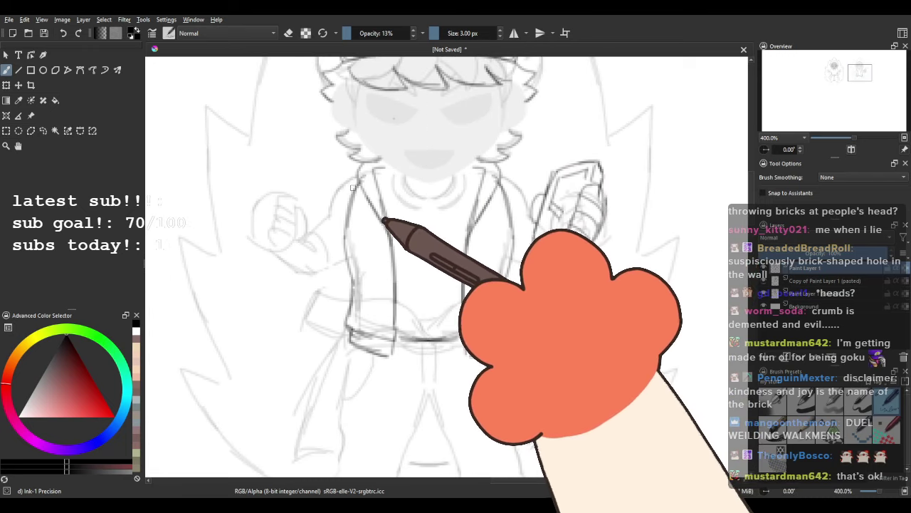
{"action": "left_click_drag", "start_coordinate": [356, 178], "coordinate": [304, 276]}
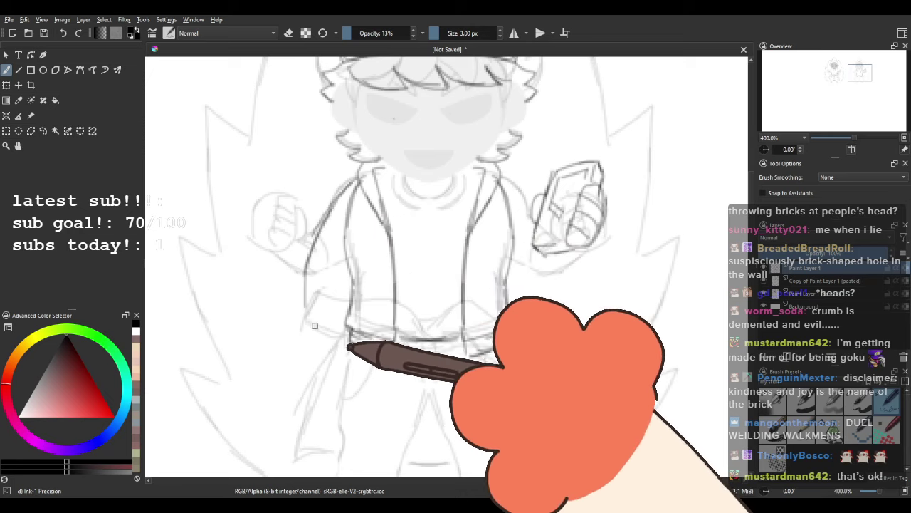
{"action": "key", "text": "ctrl+z"}
{"action": "left_click_drag", "start_coordinate": [354, 184], "coordinate": [315, 273]}
{"action": "left_click_drag", "start_coordinate": [336, 201], "coordinate": [316, 293]}
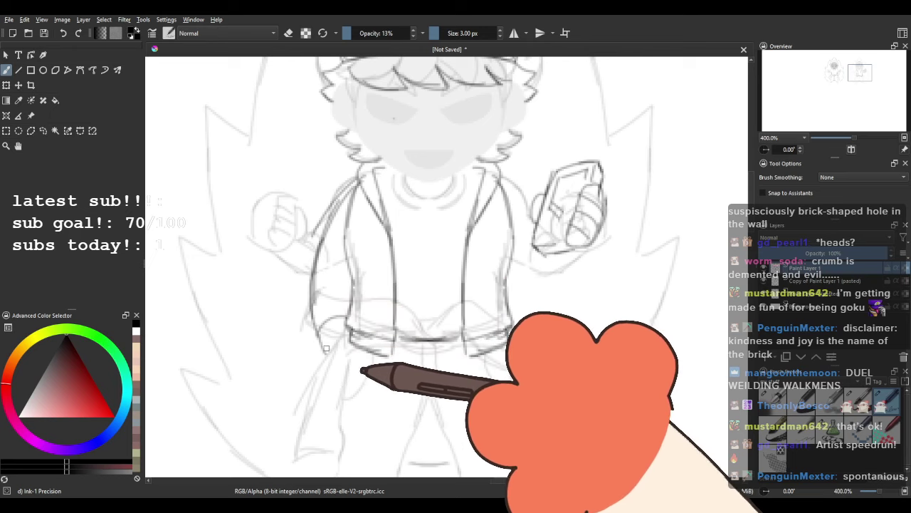
{"action": "mouse_move", "coordinate": [352, 330]}
{"action": "left_mouse_down"}
{"action": "mouse_move", "coordinate": [327, 340]}
{"action": "mouse_move", "coordinate": [346, 379]}
{"action": "left_mouse_up"}
Sketch the bent arm on the slab side, with a shoulder line and a curved forearm underside reaching the gripping hand.
{"action": "mouse_move", "coordinate": [476, 320]}
{"action": "left_mouse_down"}
{"action": "mouse_move", "coordinate": [513, 289]}
{"action": "mouse_move", "coordinate": [474, 344]}
{"action": "mouse_move", "coordinate": [473, 293]}
{"action": "mouse_move", "coordinate": [441, 310]}
{"action": "left_mouse_up"}
{"action": "scroll", "coordinate": [473, 344], "scroll_direction": "down", "scroll_amount": 4}
{"action": "scroll", "coordinate": [473, 293], "scroll_direction": "up", "scroll_amount": 4}
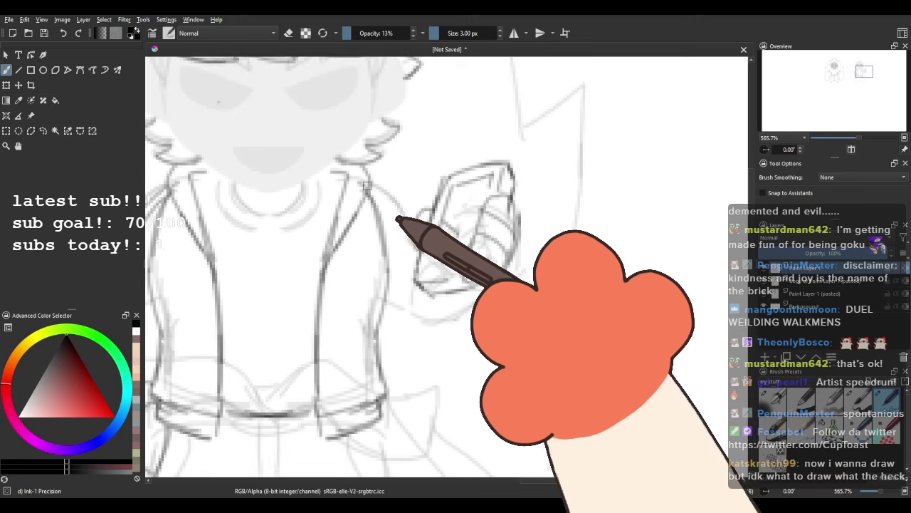
{"action": "left_click_drag", "start_coordinate": [368, 185], "coordinate": [404, 213]}
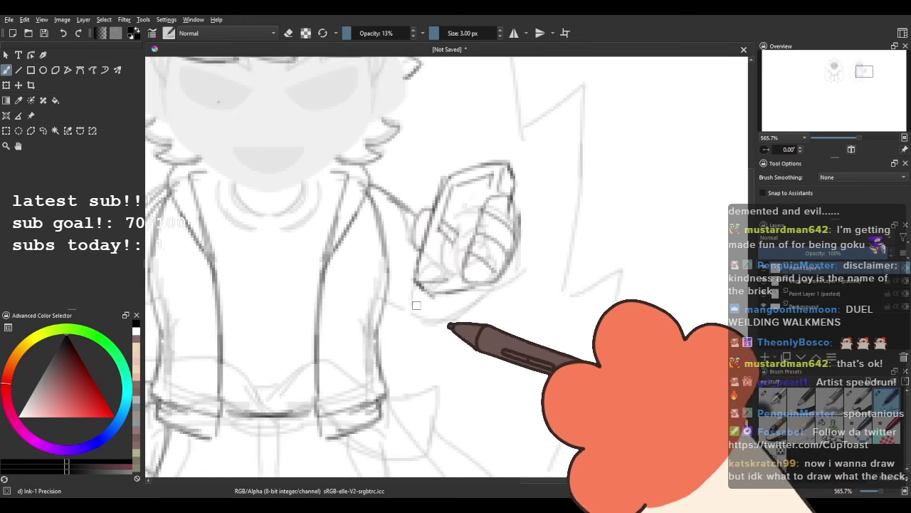
{"action": "left_click_drag", "start_coordinate": [378, 335], "coordinate": [472, 314]}
{"action": "key", "text": "ctrl+z"}
{"action": "mouse_move", "coordinate": [385, 309]}
{"action": "left_mouse_down"}
{"action": "mouse_move", "coordinate": [439, 331]}
{"action": "mouse_move", "coordinate": [501, 285]}
{"action": "left_mouse_up"}
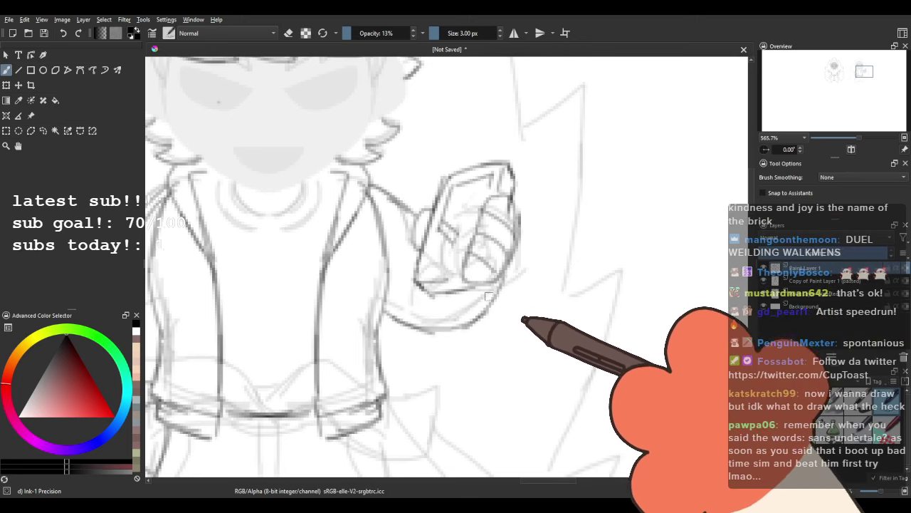
{"action": "scroll", "coordinate": [502, 256], "scroll_direction": "down", "scroll_amount": 3}
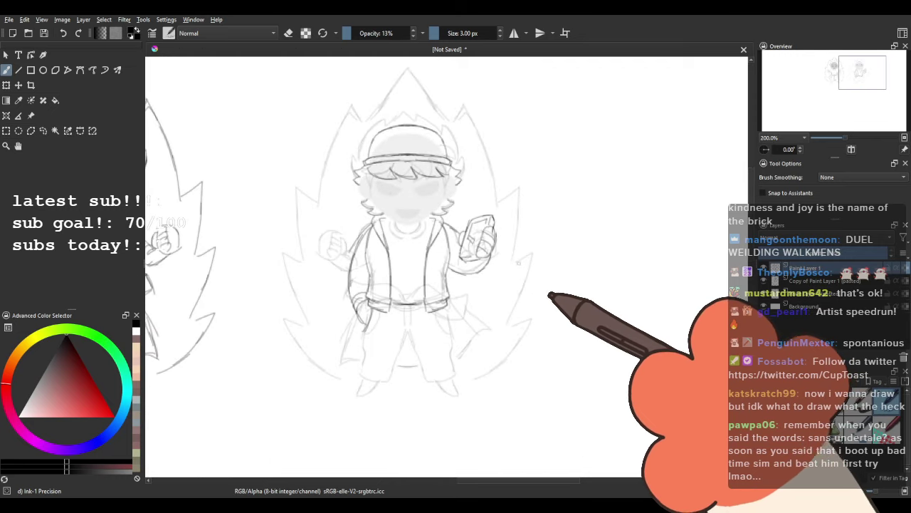
{"action": "scroll", "coordinate": [511, 278], "scroll_direction": "down", "scroll_amount": 2}
{"action": "scroll", "coordinate": [477, 311], "scroll_direction": "up", "scroll_amount": 4}
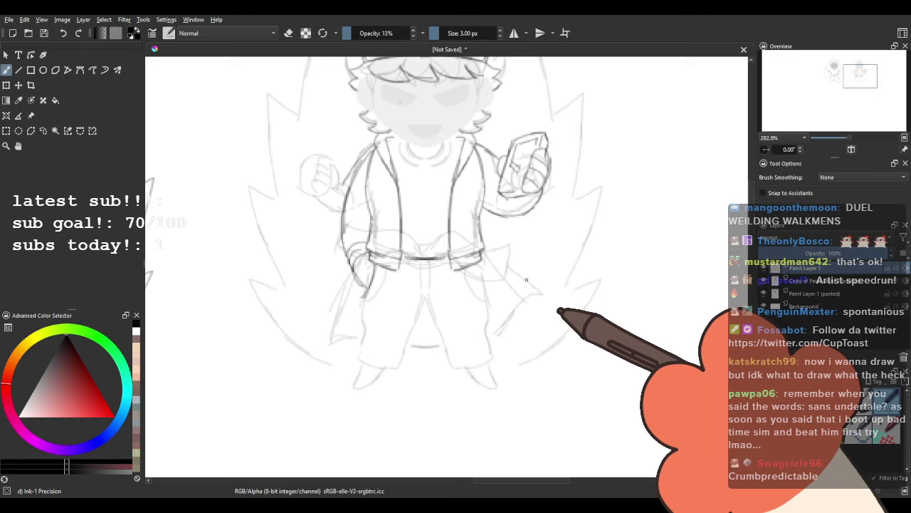
{"action": "scroll", "coordinate": [427, 235], "scroll_direction": "down", "scroll_amount": 1}
{"action": "mouse_move", "coordinate": [328, 215]}
{"action": "left_mouse_down"}
{"action": "mouse_move", "coordinate": [396, 271]}
{"action": "mouse_move", "coordinate": [421, 238]}
{"action": "left_mouse_up"}
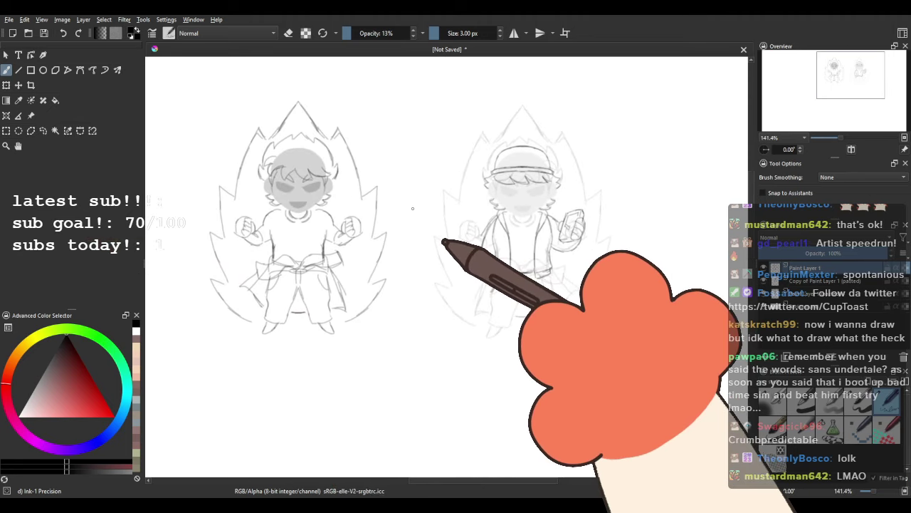
{"action": "scroll", "coordinate": [412, 208], "scroll_direction": "down", "scroll_amount": 2}
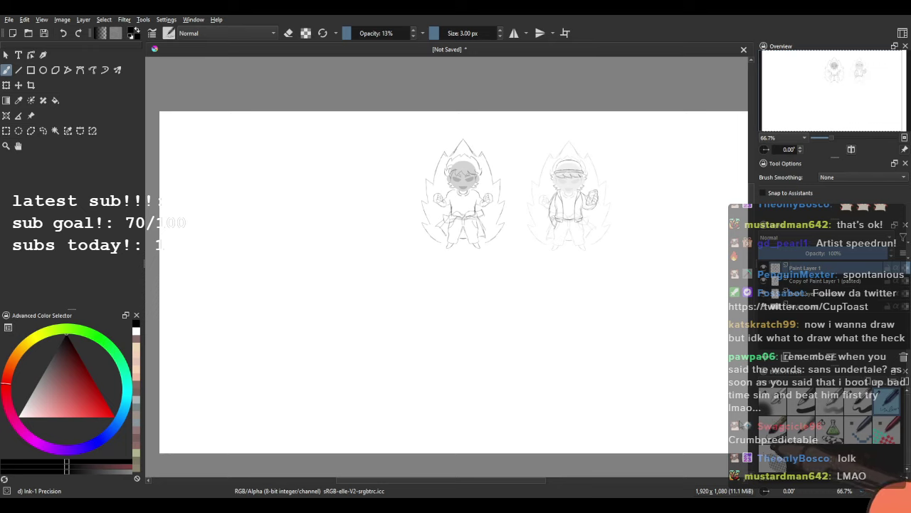
Group the sketch layers of both characters and enlarge the group.
{"action": "key", "text": "ctrl+g"}
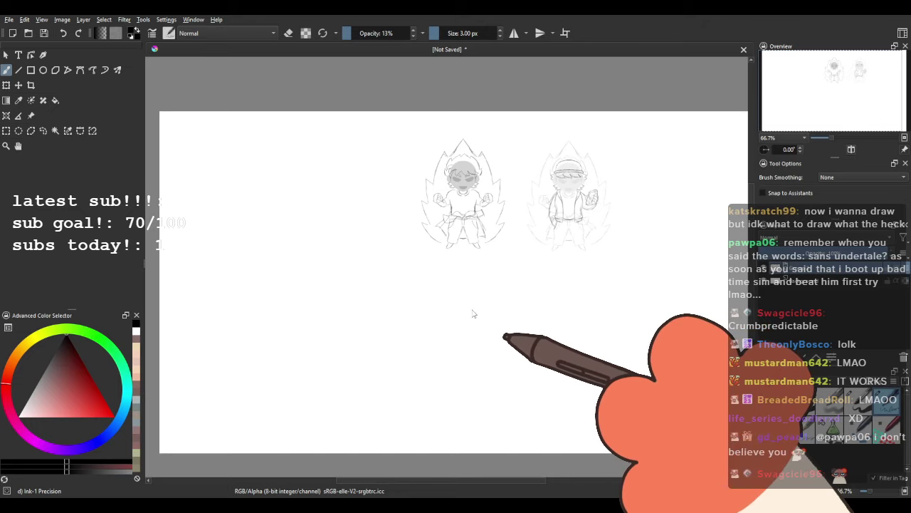
{"action": "key", "text": "ctrl+z"}
{"action": "scroll", "coordinate": [433, 285], "scroll_direction": "down", "scroll_amount": 1}
{"action": "scroll", "coordinate": [446, 264], "scroll_direction": "up", "scroll_amount": 1}
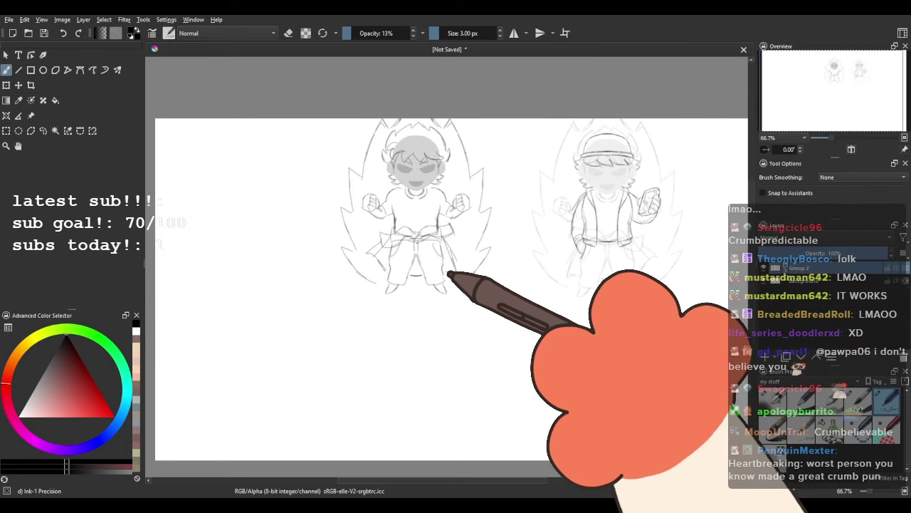
Move the enlarged sketch group to the upper-left area of the canvas.
{"action": "left_click", "coordinate": [18, 85]}
{"action": "mouse_move", "coordinate": [416, 165]}
{"action": "left_mouse_down"}
{"action": "mouse_move", "coordinate": [306, 203]}
{"action": "mouse_move", "coordinate": [250, 204]}
{"action": "left_mouse_up"}
{"action": "scroll", "coordinate": [249, 199], "scroll_direction": "down", "scroll_amount": 1}
{"action": "scroll", "coordinate": [256, 189], "scroll_direction": "up", "scroll_amount": 2}
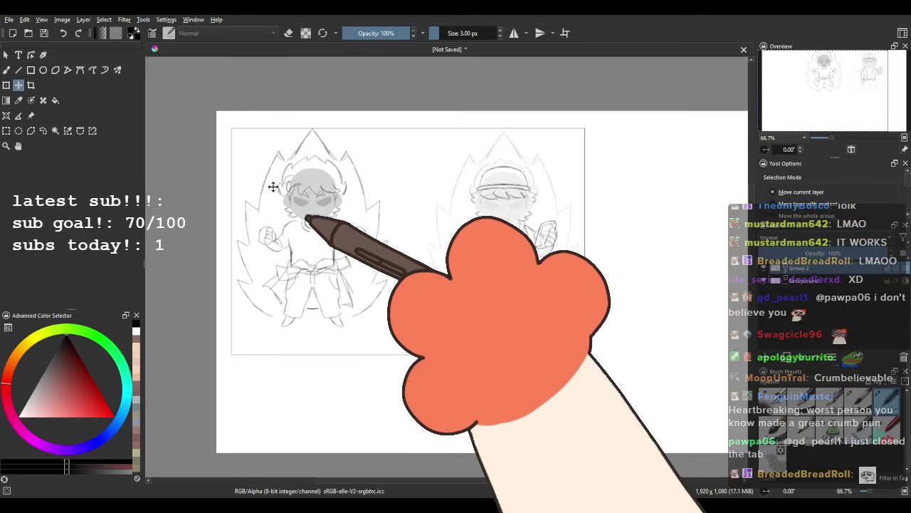
{"action": "left_click_drag", "start_coordinate": [281, 148], "coordinate": [286, 147]}
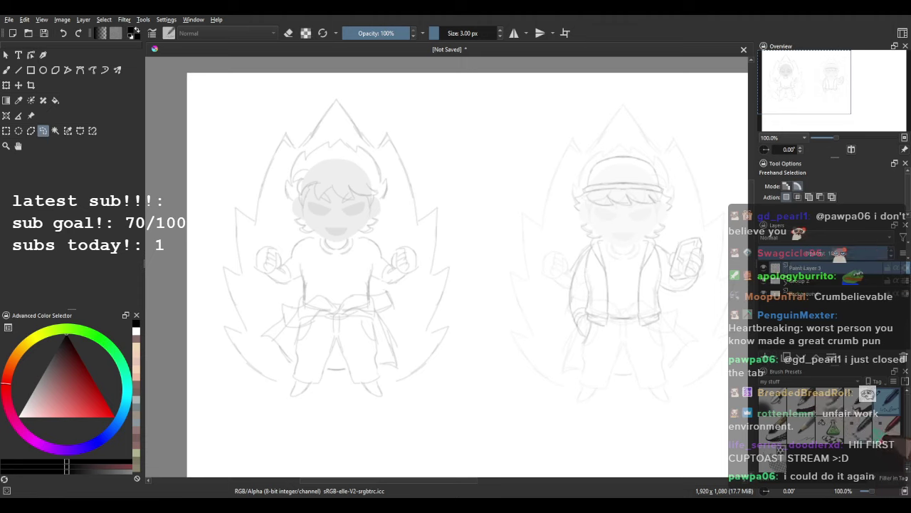
Choose the Shapes Fill brush preset, restore the sketch group to 100% opacity and toggle its visibility to check it.
{"action": "left_click", "coordinate": [831, 428]}
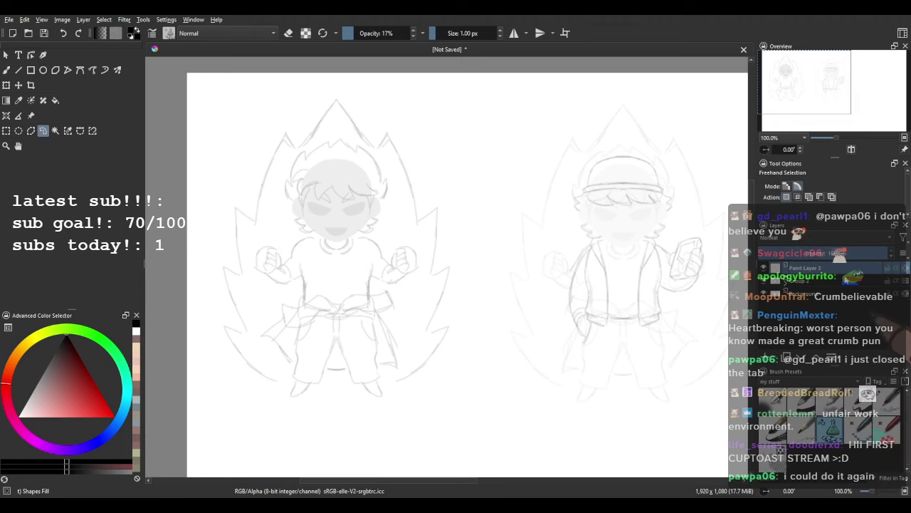
{"action": "left_click_drag", "start_coordinate": [831, 249], "coordinate": [889, 251]}
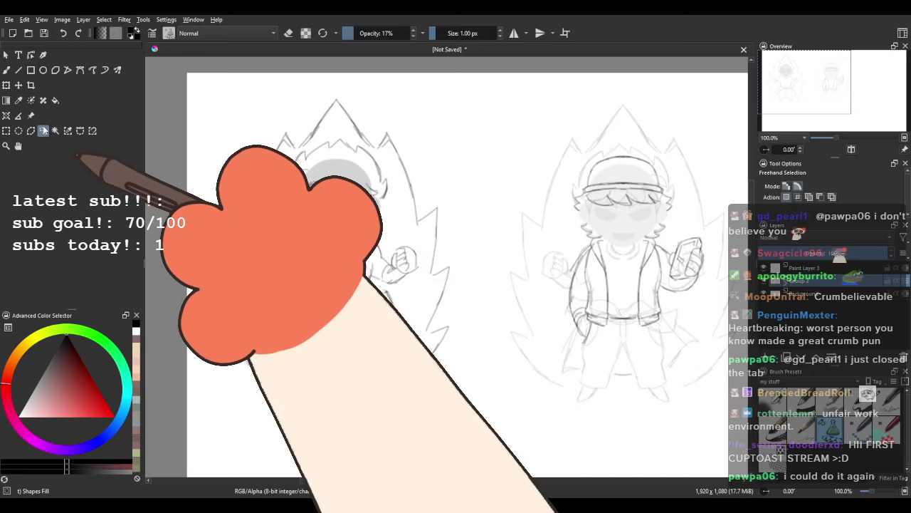
{"action": "left_click", "coordinate": [763, 281]}
{"action": "left_click", "coordinate": [764, 281]}
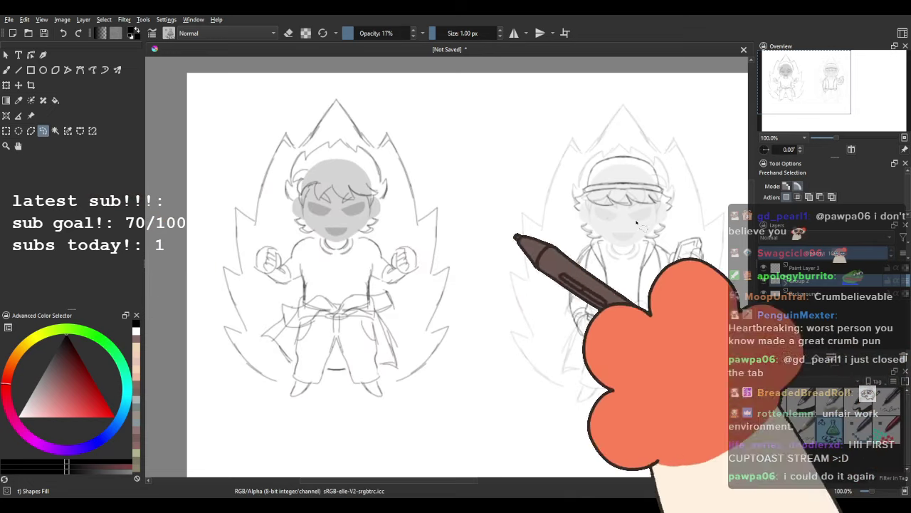
Lasso the spiky-haired figure on its layer inside the group and paste a copy as a separate layer outside the group.
{"action": "left_click", "coordinate": [785, 283]}
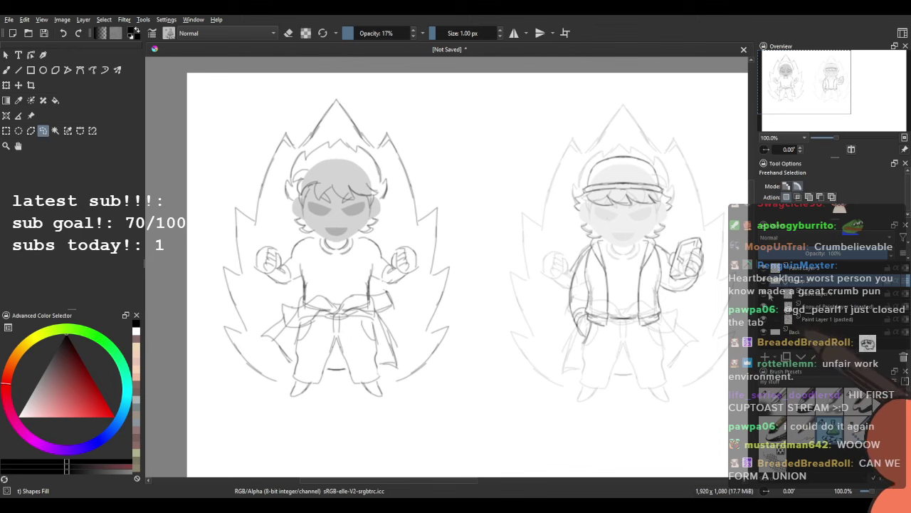
{"action": "left_click", "coordinate": [764, 319]}
{"action": "left_click", "coordinate": [764, 319]}
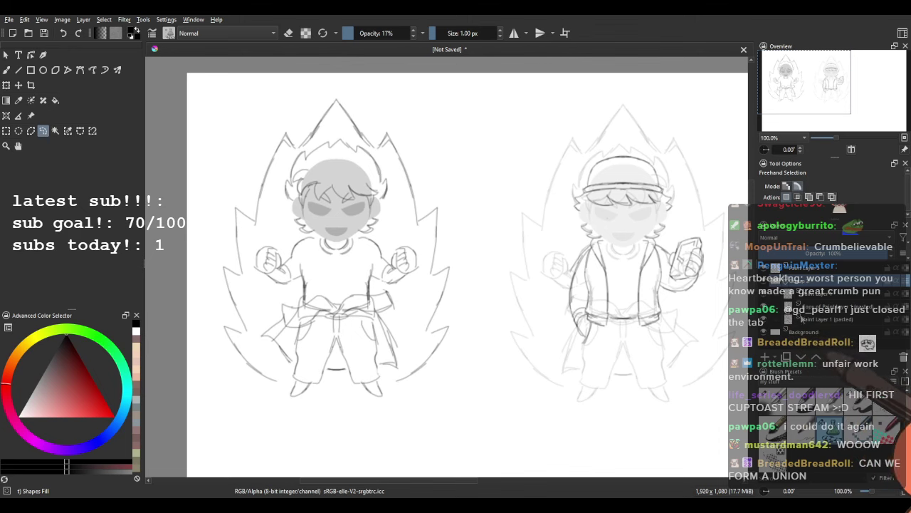
{"action": "left_click", "coordinate": [805, 319]}
{"action": "scroll", "coordinate": [266, 144], "scroll_direction": "down", "scroll_amount": 2}
{"action": "mouse_move", "coordinate": [269, 116]}
{"action": "left_mouse_down"}
{"action": "mouse_move", "coordinate": [252, 131]}
{"action": "mouse_move", "coordinate": [283, 294]}
{"action": "mouse_move", "coordinate": [363, 264]}
{"action": "mouse_move", "coordinate": [313, 87]}
{"action": "left_mouse_up"}
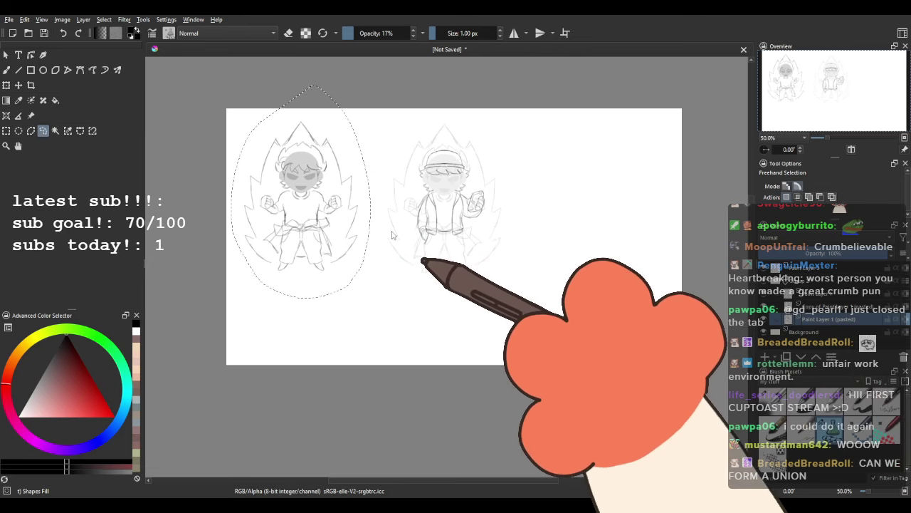
{"action": "key", "text": "ctrl+x"}
{"action": "key", "text": "ctrl+v"}
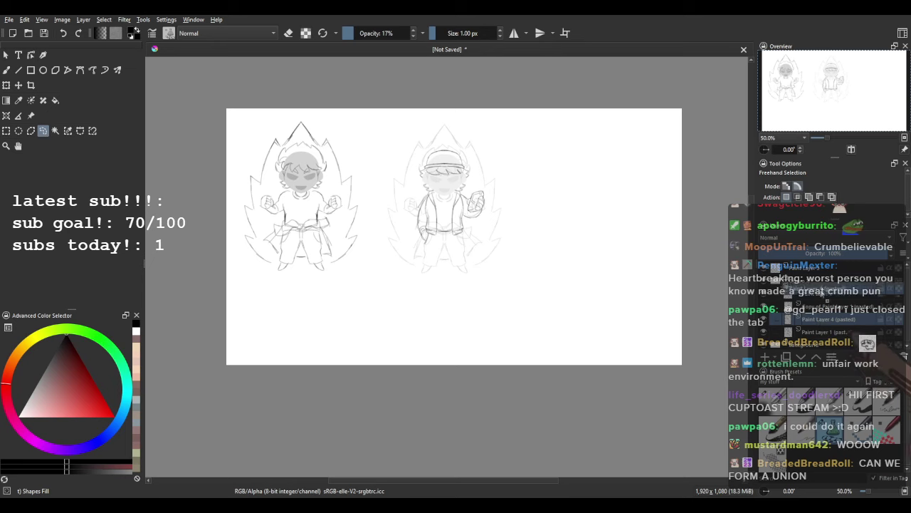
{"action": "left_click_drag", "start_coordinate": [823, 275], "coordinate": [822, 275]}
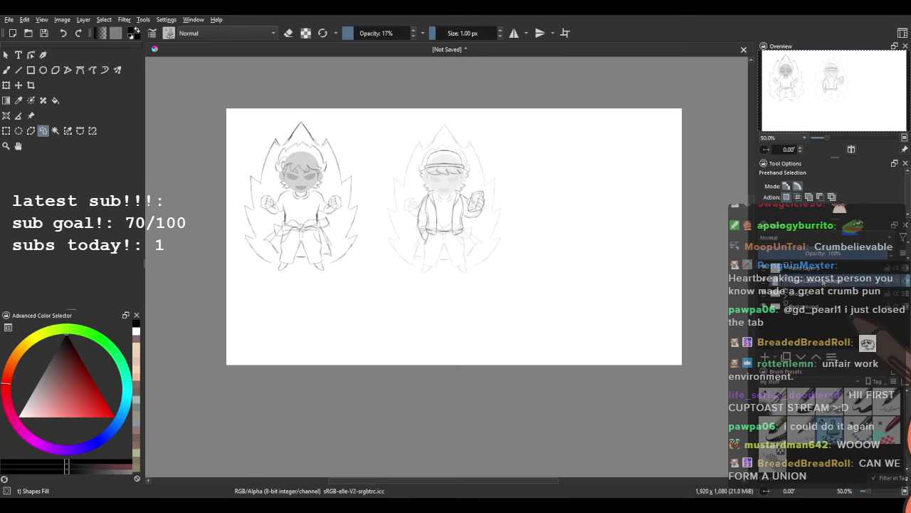
Move the copied spiky-haired figure to the empty area on the canvas's right side.
{"action": "key", "text": "t"}
{"action": "left_click_drag", "start_coordinate": [362, 281], "coordinate": [657, 326]}
{"action": "scroll", "coordinate": [657, 325], "scroll_direction": "up", "scroll_amount": 2}
{"action": "left_click_drag", "start_coordinate": [579, 275], "coordinate": [483, 339]}
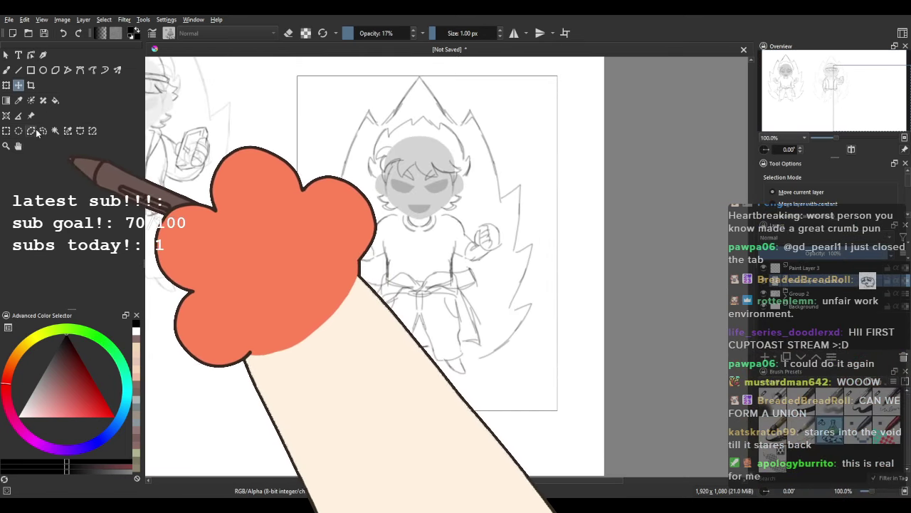
Paint the copied figure's face pale peach around the grey eyes and mouth, using the Basic-5 Size brush at 40 px.
{"action": "key", "text": "b"}
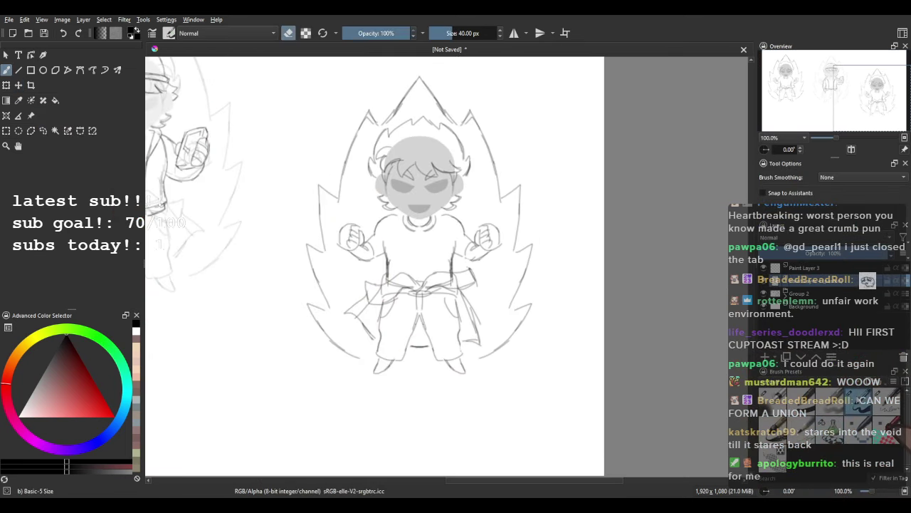
{"action": "scroll", "coordinate": [431, 202], "scroll_direction": "up", "scroll_amount": 3}
{"action": "left_click_drag", "start_coordinate": [427, 208], "coordinate": [435, 277]}
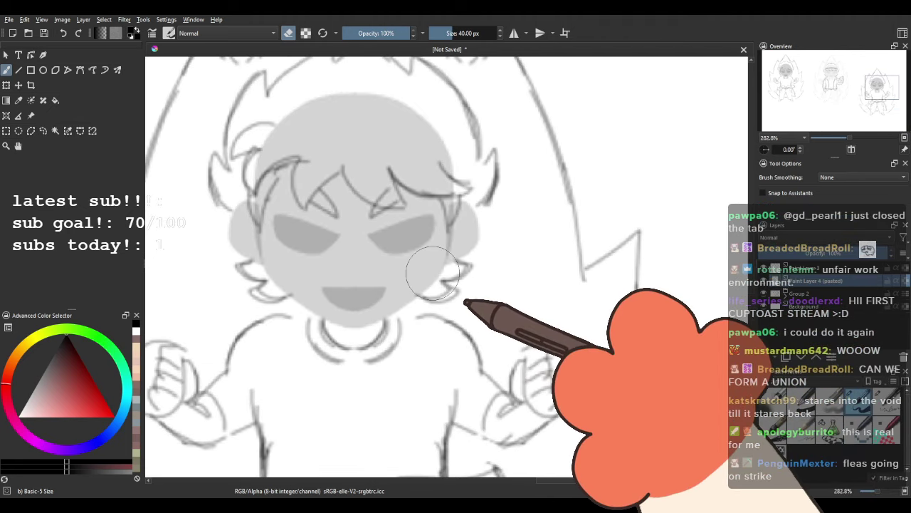
{"action": "left_click_drag", "start_coordinate": [308, 265], "coordinate": [328, 332]}
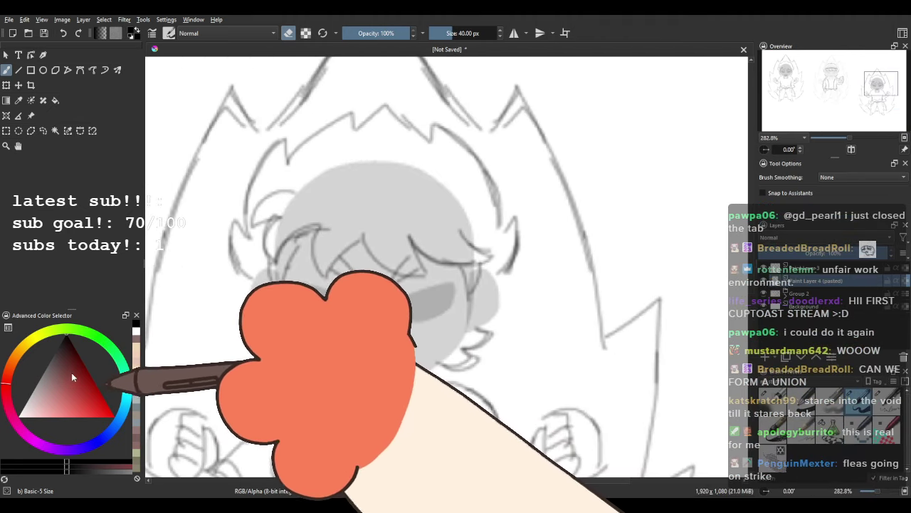
{"action": "key", "text": "e"}
{"action": "left_click", "coordinate": [36, 417]}
{"action": "left_click", "coordinate": [15, 364]}
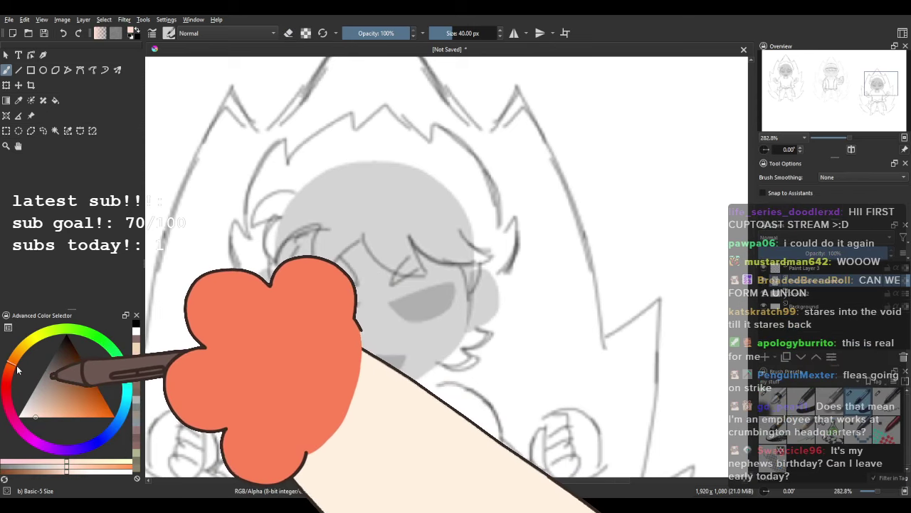
{"action": "mouse_move", "coordinate": [355, 284]}
{"action": "left_mouse_down"}
{"action": "mouse_move", "coordinate": [347, 310]}
{"action": "mouse_move", "coordinate": [336, 302]}
{"action": "mouse_move", "coordinate": [301, 323]}
{"action": "left_mouse_up"}
{"action": "key", "text": "ctrl+z"}
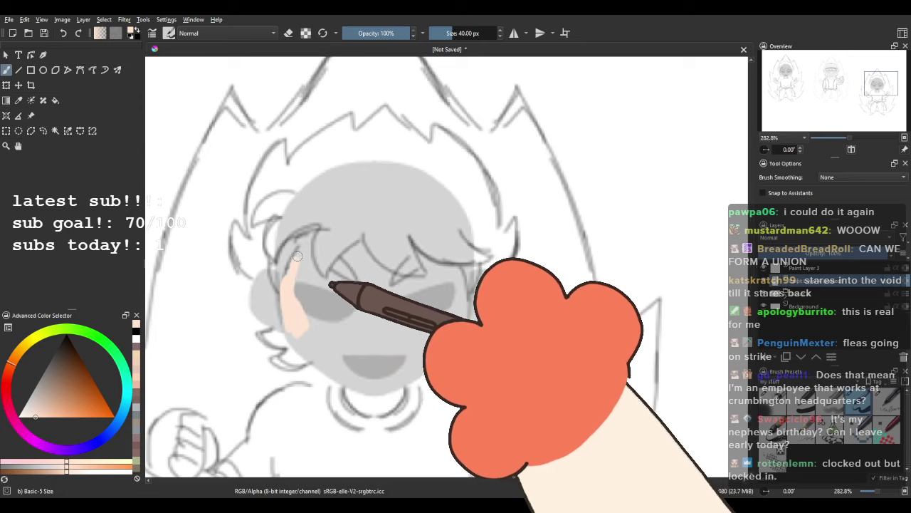
{"action": "left_click_drag", "start_coordinate": [304, 272], "coordinate": [369, 293]}
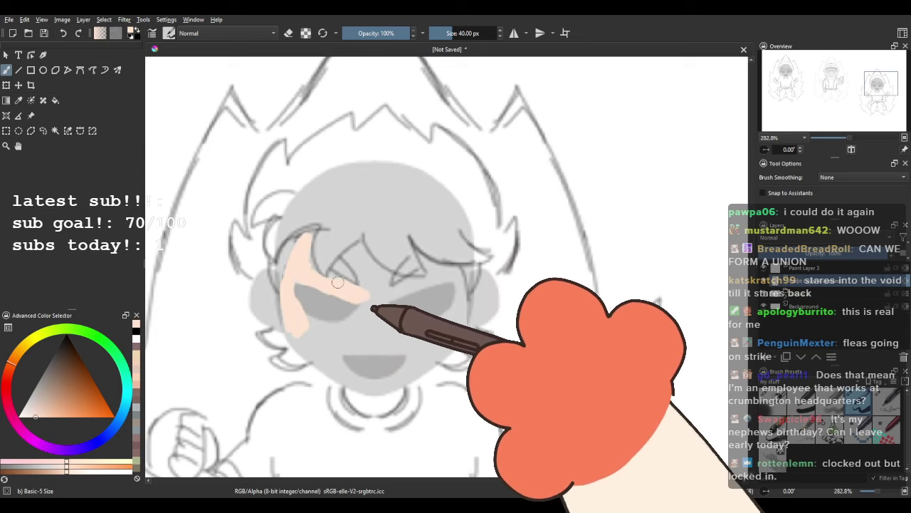
{"action": "mouse_move", "coordinate": [350, 257]}
{"action": "left_mouse_down"}
{"action": "mouse_move", "coordinate": [367, 276]}
{"action": "mouse_move", "coordinate": [413, 285]}
{"action": "mouse_move", "coordinate": [433, 268]}
{"action": "mouse_move", "coordinate": [464, 286]}
{"action": "mouse_move", "coordinate": [435, 342]}
{"action": "mouse_move", "coordinate": [370, 312]}
{"action": "left_mouse_up"}
{"action": "mouse_move", "coordinate": [310, 329]}
{"action": "left_mouse_down"}
{"action": "mouse_move", "coordinate": [351, 374]}
{"action": "mouse_move", "coordinate": [337, 372]}
{"action": "mouse_move", "coordinate": [373, 384]}
{"action": "mouse_move", "coordinate": [445, 345]}
{"action": "mouse_move", "coordinate": [410, 373]}
{"action": "mouse_move", "coordinate": [413, 355]}
{"action": "mouse_move", "coordinate": [332, 341]}
{"action": "left_mouse_up"}
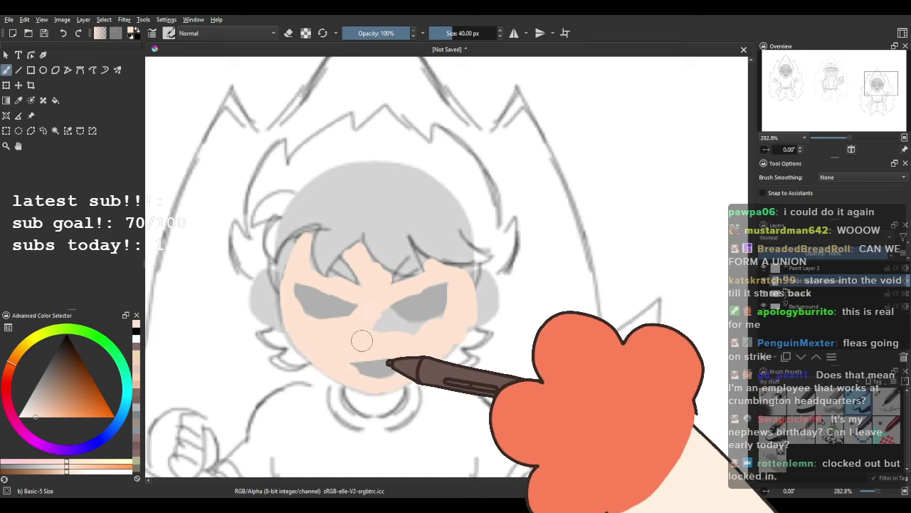
{"action": "mouse_move", "coordinate": [380, 322]}
{"action": "left_mouse_down"}
{"action": "mouse_move", "coordinate": [418, 327]}
{"action": "mouse_move", "coordinate": [456, 313]}
{"action": "left_mouse_up"}
Paint the copied figure's raised forearms and hands in the same pale peach.
{"action": "mouse_move", "coordinate": [335, 391]}
{"action": "left_mouse_down"}
{"action": "mouse_move", "coordinate": [332, 189]}
{"action": "mouse_move", "coordinate": [347, 274]}
{"action": "mouse_move", "coordinate": [371, 222]}
{"action": "left_mouse_up"}
{"action": "mouse_move", "coordinate": [258, 299]}
{"action": "left_mouse_down"}
{"action": "mouse_move", "coordinate": [252, 267]}
{"action": "mouse_move", "coordinate": [267, 284]}
{"action": "mouse_move", "coordinate": [251, 322]}
{"action": "mouse_move", "coordinate": [274, 338]}
{"action": "mouse_move", "coordinate": [293, 316]}
{"action": "left_mouse_up"}
{"action": "mouse_move", "coordinate": [570, 302]}
{"action": "left_mouse_down"}
{"action": "mouse_move", "coordinate": [488, 263]}
{"action": "mouse_move", "coordinate": [523, 284]}
{"action": "mouse_move", "coordinate": [569, 274]}
{"action": "mouse_move", "coordinate": [557, 235]}
{"action": "mouse_move", "coordinate": [577, 262]}
{"action": "left_mouse_up"}
{"action": "mouse_move", "coordinate": [349, 108]}
{"action": "left_mouse_down"}
{"action": "mouse_move", "coordinate": [397, 232]}
{"action": "mouse_move", "coordinate": [398, 332]}
{"action": "mouse_move", "coordinate": [376, 181]}
{"action": "left_mouse_up"}
{"action": "key", "text": "e"}
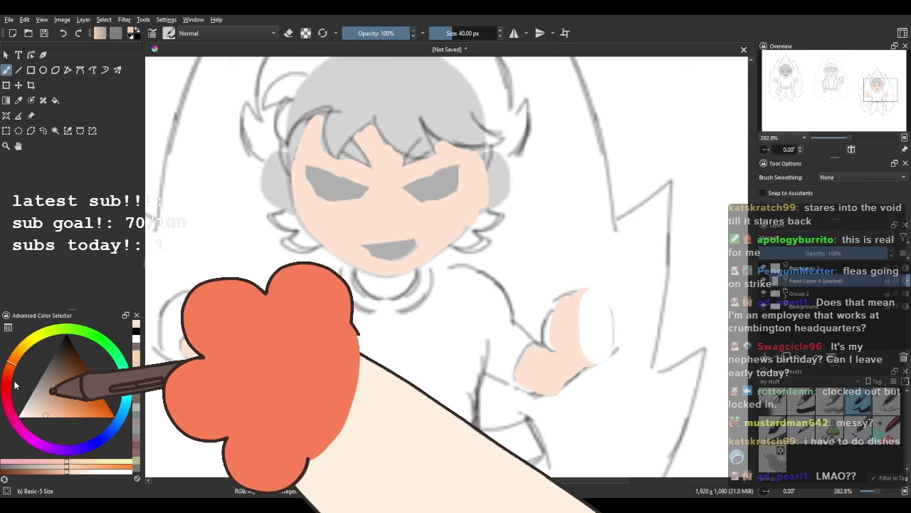
Shift the skin colour to a pinker tone and paint the copied figure's neck and both ears.
{"action": "left_click", "coordinate": [9, 371]}
{"action": "left_click_drag", "start_coordinate": [362, 274], "coordinate": [374, 286]}
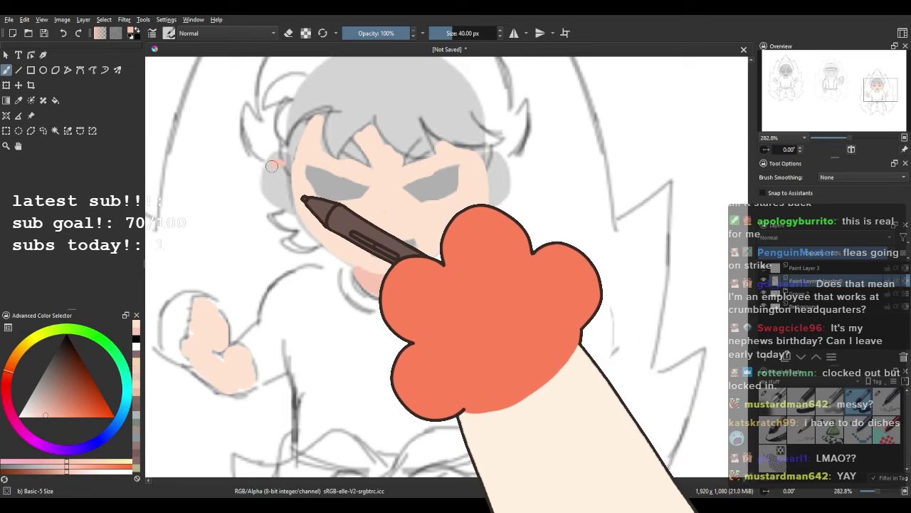
{"action": "mouse_move", "coordinate": [272, 166]}
{"action": "left_mouse_down"}
{"action": "mouse_move", "coordinate": [292, 212]}
{"action": "mouse_move", "coordinate": [287, 170]}
{"action": "left_mouse_up"}
{"action": "mouse_move", "coordinate": [493, 162]}
{"action": "left_mouse_down"}
{"action": "mouse_move", "coordinate": [477, 210]}
{"action": "mouse_move", "coordinate": [485, 162]}
{"action": "left_mouse_up"}
{"action": "left_click_drag", "start_coordinate": [448, 193], "coordinate": [433, 330]}
{"action": "left_click_drag", "start_coordinate": [357, 336], "coordinate": [360, 106]}
{"action": "mouse_move", "coordinate": [387, 314]}
{"action": "left_mouse_down"}
{"action": "mouse_move", "coordinate": [431, 142]}
{"action": "mouse_move", "coordinate": [513, 388]}
{"action": "mouse_move", "coordinate": [499, 370]}
{"action": "mouse_move", "coordinate": [510, 360]}
{"action": "mouse_move", "coordinate": [370, 376]}
{"action": "mouse_move", "coordinate": [346, 362]}
{"action": "mouse_move", "coordinate": [387, 258]}
{"action": "mouse_move", "coordinate": [484, 305]}
{"action": "left_mouse_up"}
Sample the peach skin tone, shift its hue toward yellow and paint the copied figure's shirt and sleeves pale cream.
{"action": "left_click", "coordinate": [299, 279], "text": "ctrl"}
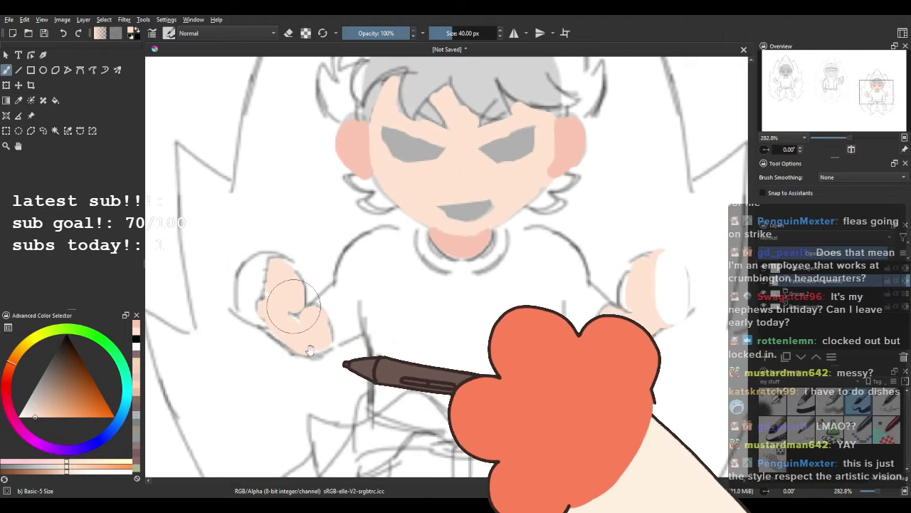
{"action": "left_click_drag", "start_coordinate": [324, 371], "coordinate": [304, 365]}
{"action": "left_click_drag", "start_coordinate": [422, 343], "coordinate": [367, 358]}
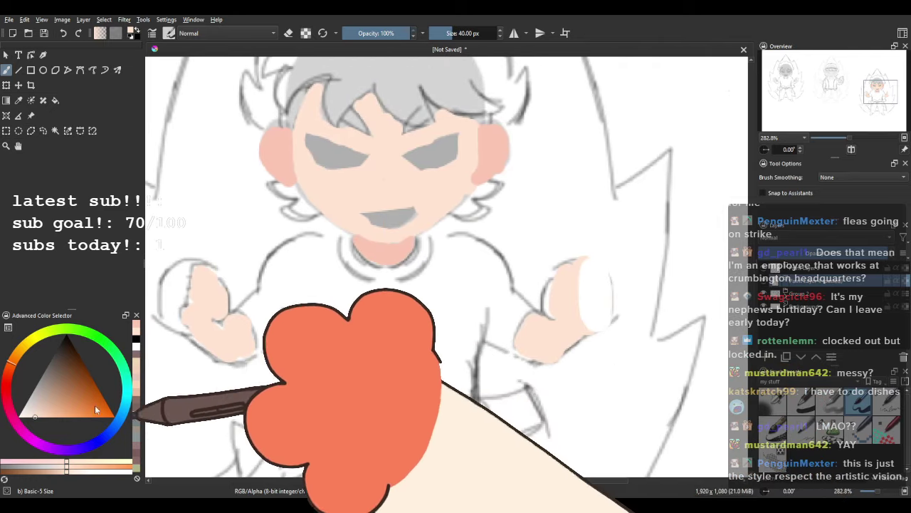
{"action": "left_click", "coordinate": [23, 348]}
{"action": "mouse_move", "coordinate": [306, 267]}
{"action": "left_mouse_down"}
{"action": "mouse_move", "coordinate": [303, 301]}
{"action": "mouse_move", "coordinate": [283, 277]}
{"action": "mouse_move", "coordinate": [301, 259]}
{"action": "mouse_move", "coordinate": [271, 291]}
{"action": "mouse_move", "coordinate": [284, 327]}
{"action": "left_mouse_up"}
{"action": "mouse_move", "coordinate": [309, 403]}
{"action": "left_mouse_down"}
{"action": "mouse_move", "coordinate": [388, 415]}
{"action": "mouse_move", "coordinate": [419, 394]}
{"action": "mouse_move", "coordinate": [466, 390]}
{"action": "mouse_move", "coordinate": [470, 312]}
{"action": "mouse_move", "coordinate": [418, 371]}
{"action": "mouse_move", "coordinate": [370, 372]}
{"action": "mouse_move", "coordinate": [346, 357]}
{"action": "mouse_move", "coordinate": [341, 329]}
{"action": "mouse_move", "coordinate": [320, 305]}
{"action": "mouse_move", "coordinate": [339, 252]}
{"action": "mouse_move", "coordinate": [388, 282]}
{"action": "mouse_move", "coordinate": [432, 245]}
{"action": "mouse_move", "coordinate": [459, 248]}
{"action": "mouse_move", "coordinate": [483, 259]}
{"action": "mouse_move", "coordinate": [475, 291]}
{"action": "mouse_move", "coordinate": [451, 315]}
{"action": "mouse_move", "coordinate": [477, 302]}
{"action": "mouse_move", "coordinate": [395, 293]}
{"action": "mouse_move", "coordinate": [501, 331]}
{"action": "mouse_move", "coordinate": [513, 303]}
{"action": "left_mouse_up"}
{"action": "left_click", "coordinate": [38, 414]}
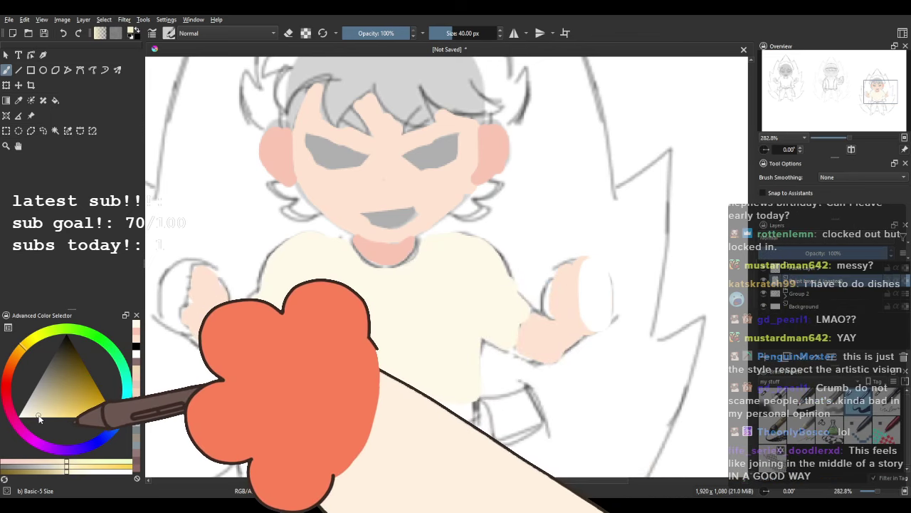
Shift the cream colour toward light orange and paint a collar around the neckline of the copied figure's shirt.
{"action": "left_click_drag", "start_coordinate": [23, 347], "coordinate": [28, 357]}
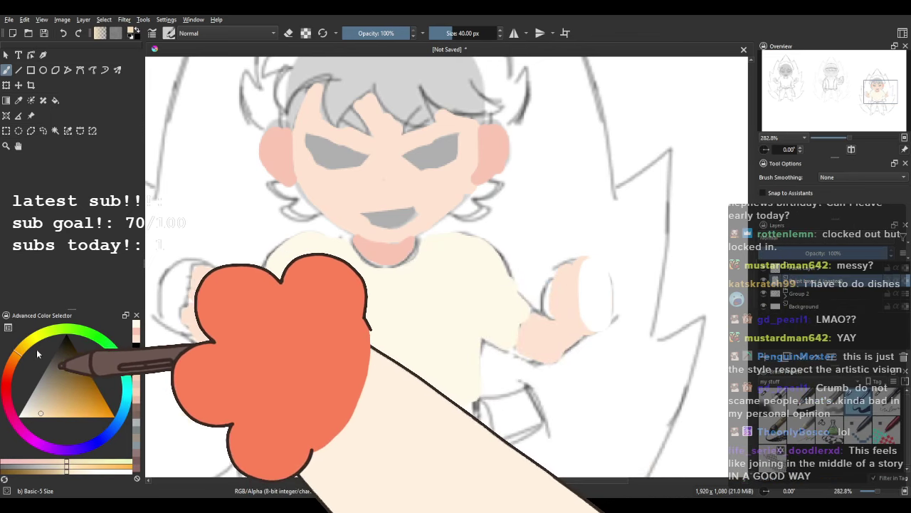
{"action": "left_click_drag", "start_coordinate": [347, 245], "coordinate": [366, 263]}
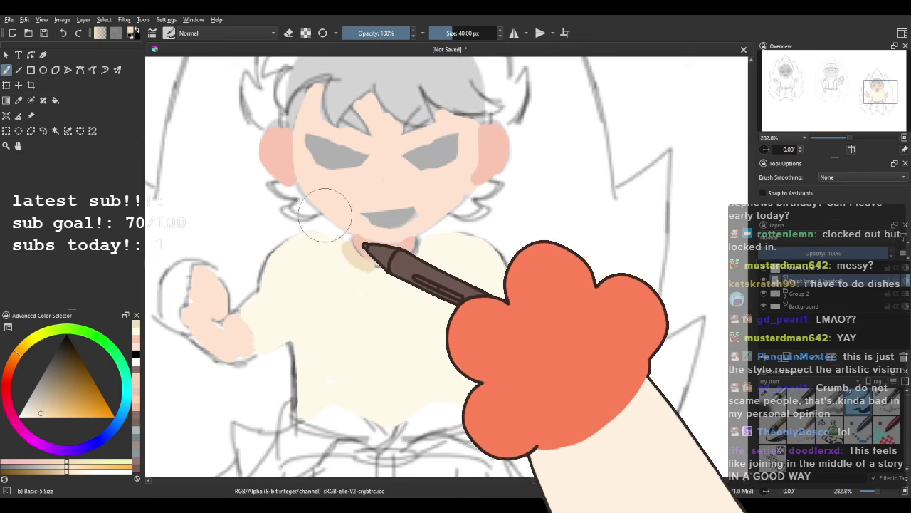
{"action": "left_click", "coordinate": [54, 418]}
{"action": "left_click", "coordinate": [14, 360]}
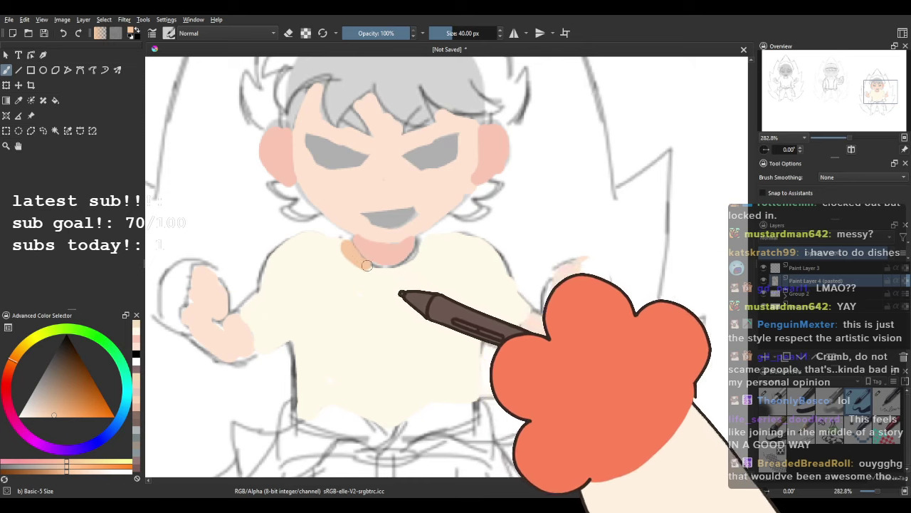
{"action": "left_click_drag", "start_coordinate": [387, 262], "coordinate": [403, 265]}
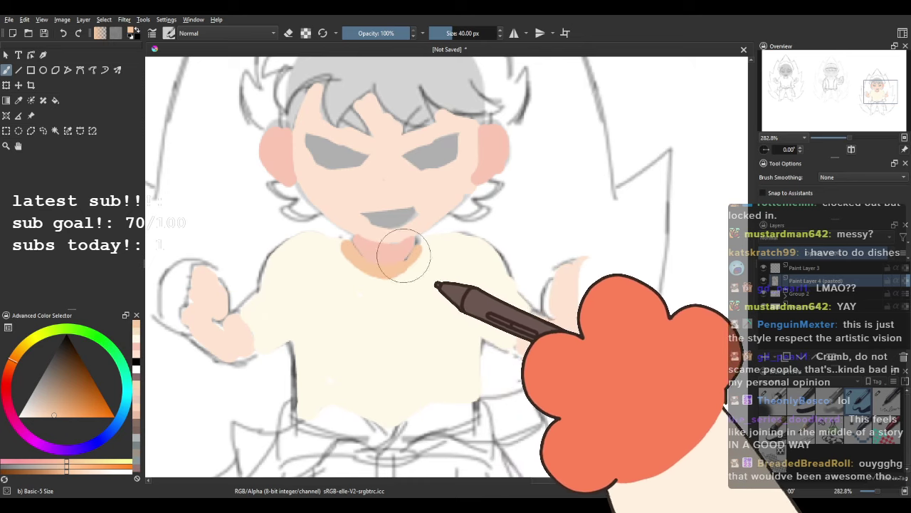
{"action": "scroll", "coordinate": [415, 230], "scroll_direction": "down", "scroll_amount": 2}
{"action": "scroll", "coordinate": [451, 230], "scroll_direction": "up", "scroll_amount": 3}
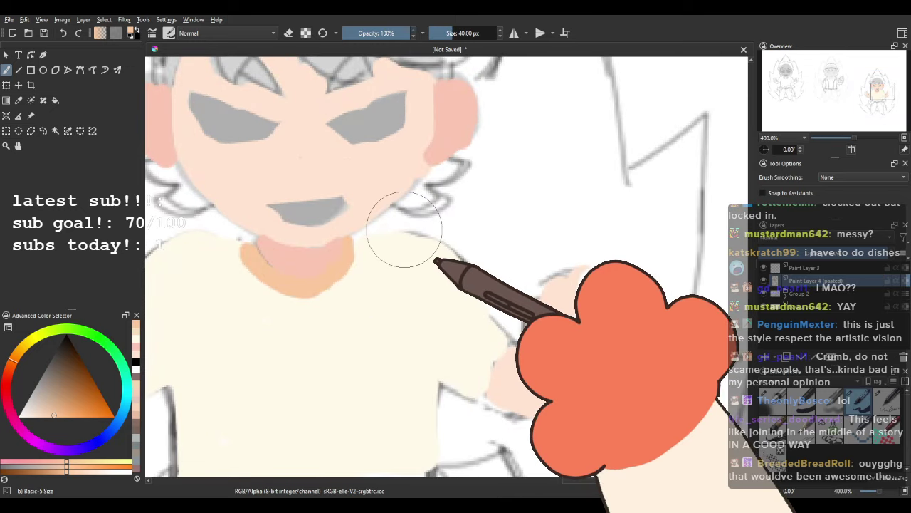
{"action": "left_click_drag", "start_coordinate": [404, 229], "coordinate": [427, 243]}
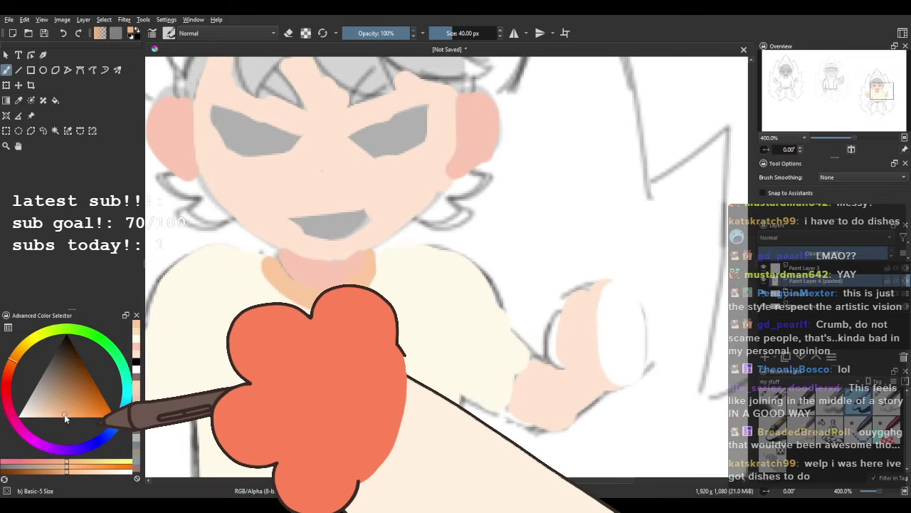
Repaint the shirt collar in a more saturated orange.
{"action": "left_click", "coordinate": [67, 415]}
{"action": "mouse_move", "coordinate": [279, 266]}
{"action": "left_mouse_down"}
{"action": "mouse_move", "coordinate": [298, 293]}
{"action": "mouse_move", "coordinate": [272, 269]}
{"action": "mouse_move", "coordinate": [347, 287]}
{"action": "left_mouse_up"}
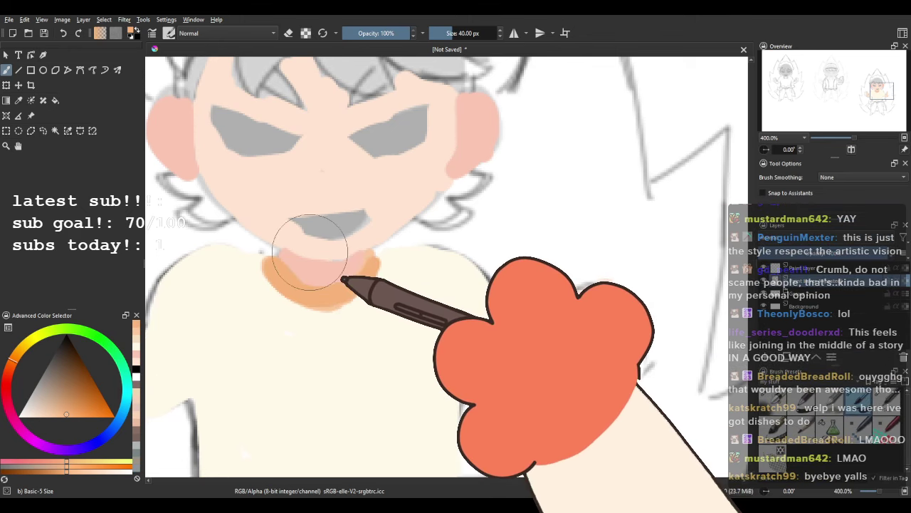
{"action": "scroll", "coordinate": [309, 252], "scroll_direction": "down", "scroll_amount": 2}
{"action": "left_click_drag", "start_coordinate": [314, 230], "coordinate": [314, 198]}
{"action": "scroll", "coordinate": [316, 200], "scroll_direction": "down", "scroll_amount": 1}
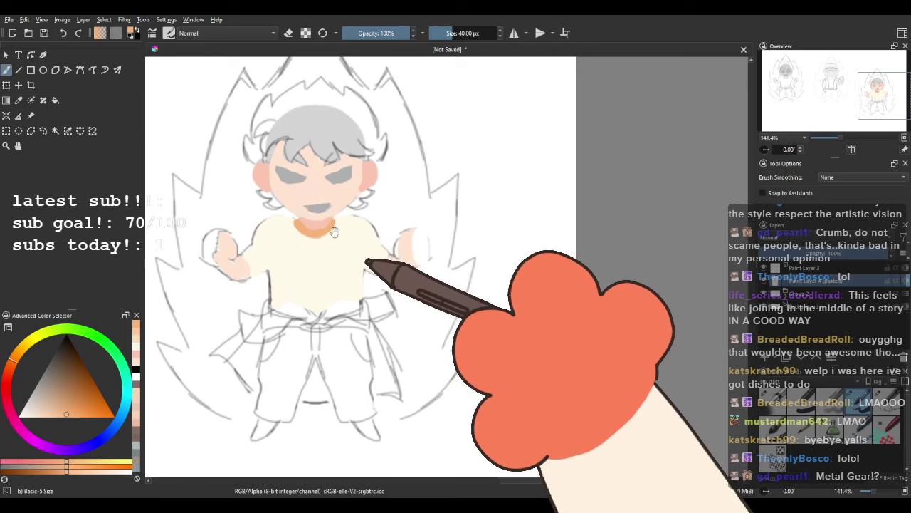
Sample the shirt's cream colour and paint over both grey eyes with it.
{"action": "left_click_drag", "start_coordinate": [335, 232], "coordinate": [344, 218]}
{"action": "key", "text": "plus"}
{"action": "key", "text": "plus"}
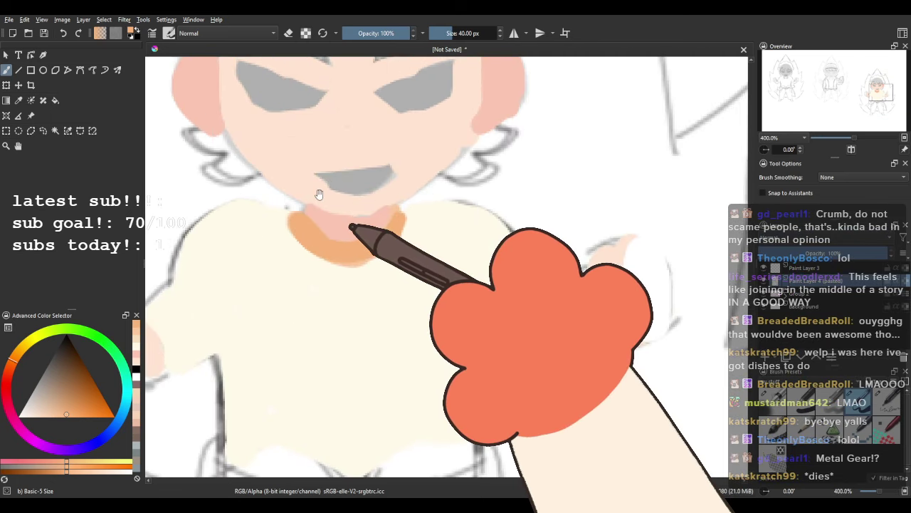
{"action": "left_click_drag", "start_coordinate": [381, 243], "coordinate": [456, 311]}
{"action": "left_click_drag", "start_coordinate": [413, 216], "coordinate": [403, 329]}
{"action": "left_click_drag", "start_coordinate": [372, 364], "coordinate": [354, 124]}
{"action": "left_click", "coordinate": [349, 272], "text": "ctrl"}
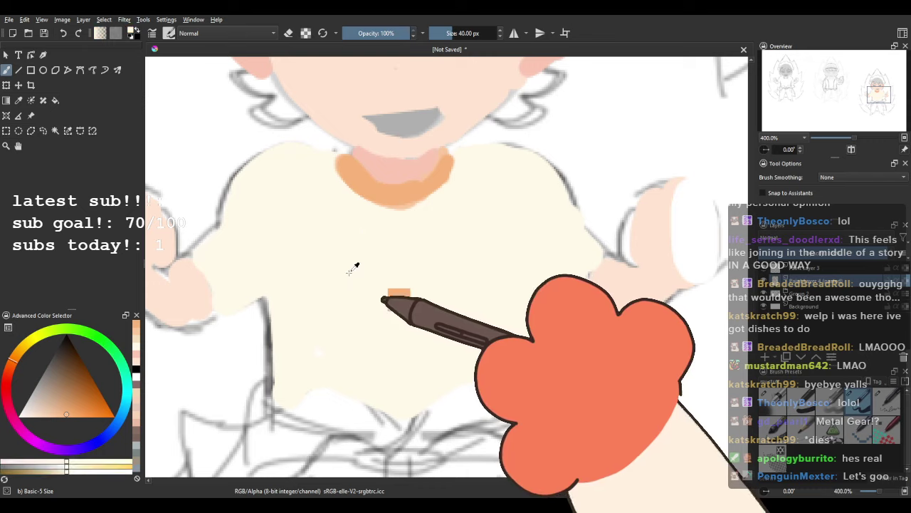
{"action": "left_click_drag", "start_coordinate": [388, 271], "coordinate": [410, 390]}
{"action": "mouse_move", "coordinate": [340, 405]}
{"action": "left_mouse_down"}
{"action": "mouse_move", "coordinate": [411, 244]}
{"action": "mouse_move", "coordinate": [338, 239]}
{"action": "mouse_move", "coordinate": [329, 316]}
{"action": "mouse_move", "coordinate": [360, 214]}
{"action": "mouse_move", "coordinate": [193, 271]}
{"action": "mouse_move", "coordinate": [450, 331]}
{"action": "mouse_move", "coordinate": [533, 312]}
{"action": "mouse_move", "coordinate": [330, 238]}
{"action": "left_mouse_up"}
{"action": "mouse_move", "coordinate": [228, 173]}
{"action": "left_mouse_down"}
{"action": "mouse_move", "coordinate": [271, 230]}
{"action": "mouse_move", "coordinate": [259, 237]}
{"action": "mouse_move", "coordinate": [326, 264]}
{"action": "left_mouse_up"}
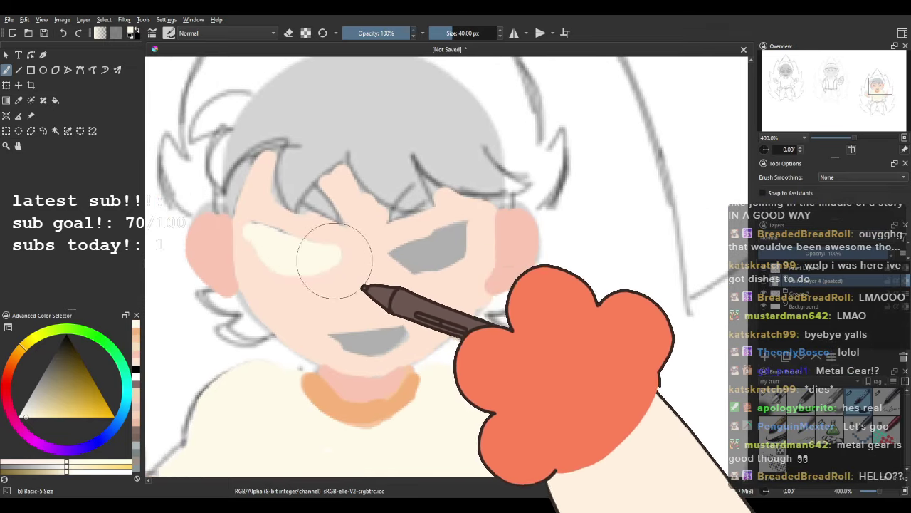
{"action": "mouse_move", "coordinate": [409, 249]}
{"action": "left_mouse_down"}
{"action": "mouse_move", "coordinate": [462, 220]}
{"action": "mouse_move", "coordinate": [405, 250]}
{"action": "mouse_move", "coordinate": [463, 228]}
{"action": "mouse_move", "coordinate": [417, 254]}
{"action": "left_mouse_up"}
{"action": "left_click", "coordinate": [377, 283], "text": "ctrl"}
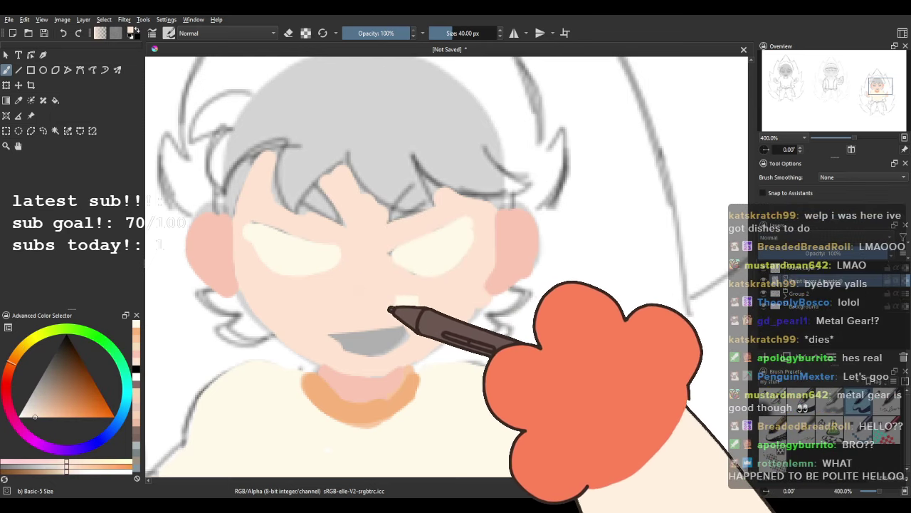
{"action": "left_click", "coordinate": [45, 415]}
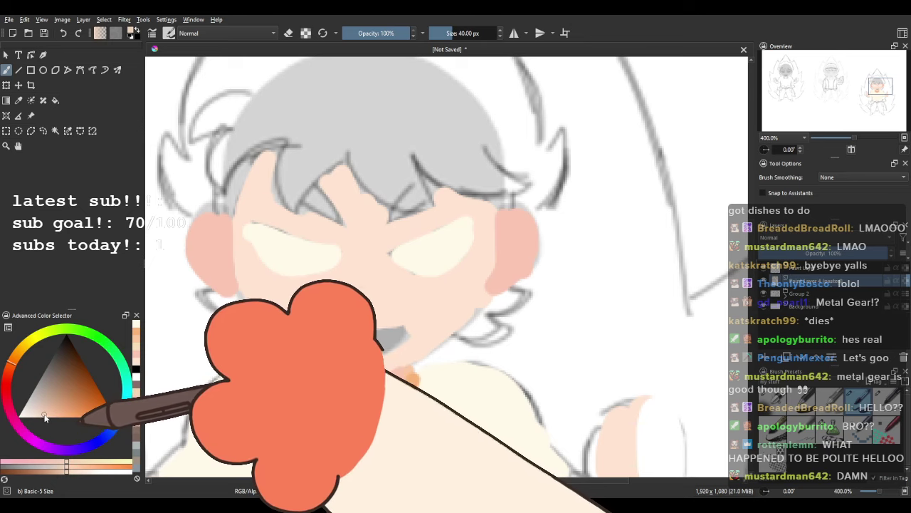
{"action": "left_click", "coordinate": [10, 367]}
{"action": "left_click_drag", "start_coordinate": [275, 289], "coordinate": [262, 274]}
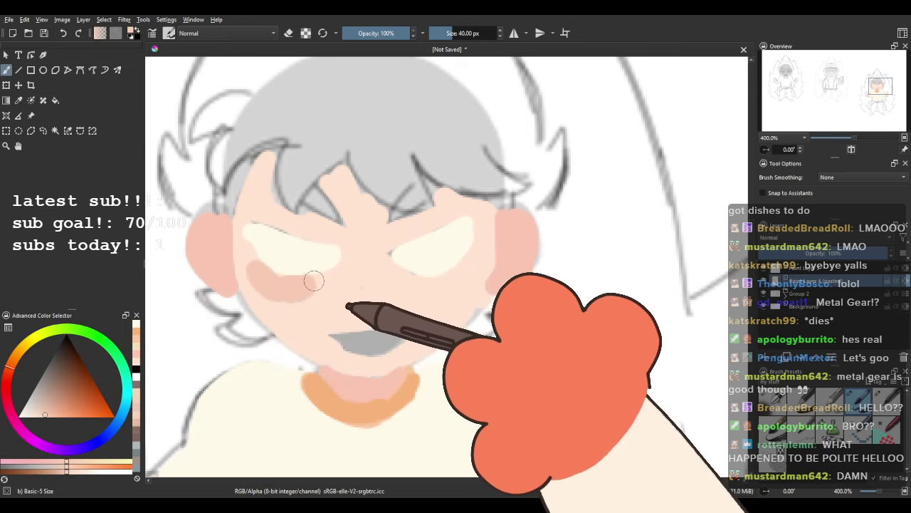
Paint a soft, slightly darker peach blush band under the eyes and a nose in the ears' pink.
{"action": "left_click", "coordinate": [352, 280], "text": "ctrl"}
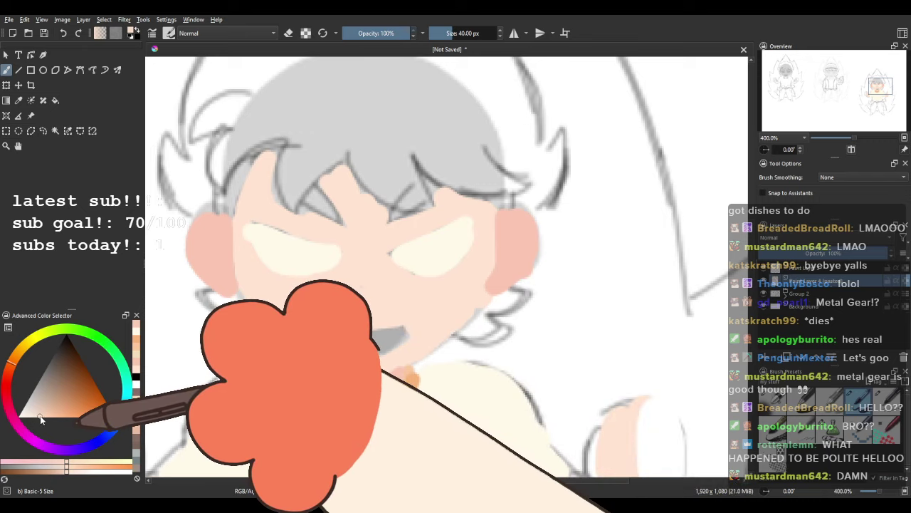
{"action": "mouse_move", "coordinate": [276, 290]}
{"action": "left_mouse_down"}
{"action": "mouse_move", "coordinate": [257, 272]}
{"action": "mouse_move", "coordinate": [290, 296]}
{"action": "mouse_move", "coordinate": [340, 278]}
{"action": "mouse_move", "coordinate": [395, 279]}
{"action": "mouse_move", "coordinate": [415, 289]}
{"action": "mouse_move", "coordinate": [470, 281]}
{"action": "mouse_move", "coordinate": [446, 284]}
{"action": "left_mouse_up"}
{"action": "left_click", "coordinate": [524, 231], "text": "ctrl"}
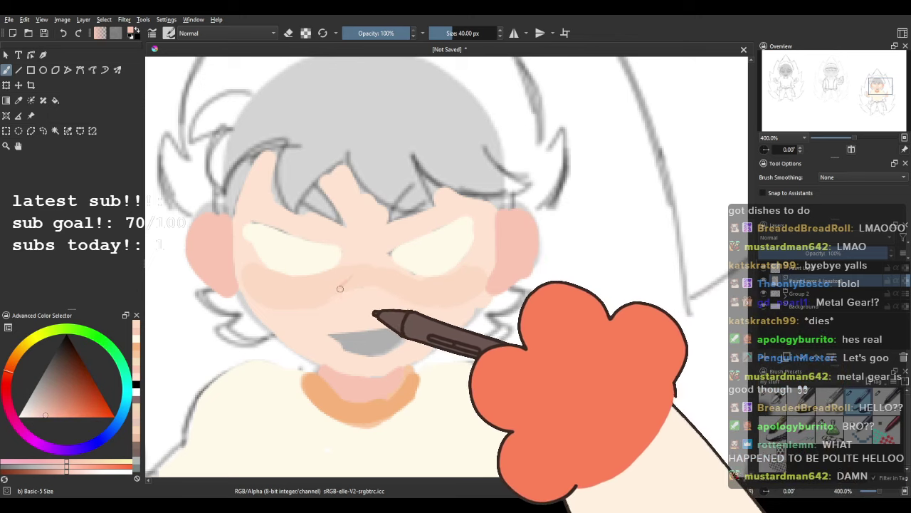
{"action": "left_click_drag", "start_coordinate": [344, 296], "coordinate": [351, 295]}
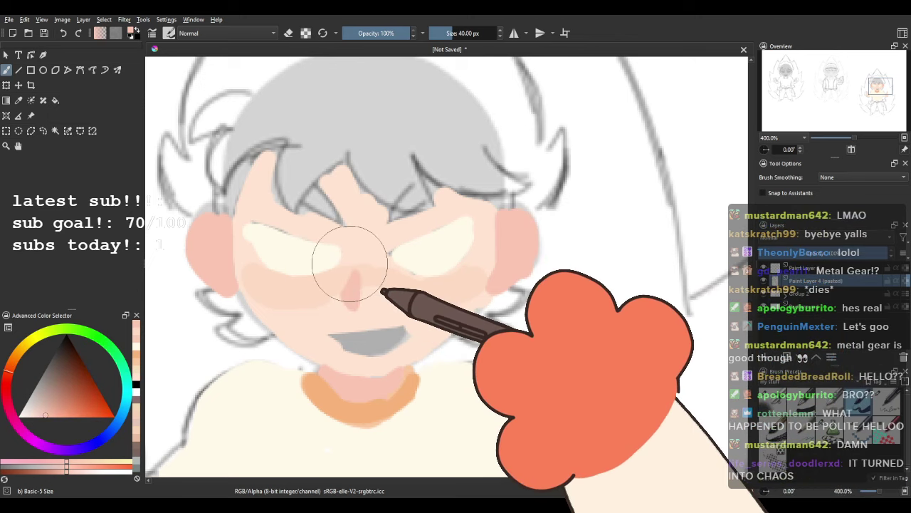
Make the pink more saturated and paint over the grey mouth with it.
{"action": "scroll", "coordinate": [349, 262], "scroll_direction": "down", "scroll_amount": 4}
{"action": "scroll", "coordinate": [353, 255], "scroll_direction": "up", "scroll_amount": 5}
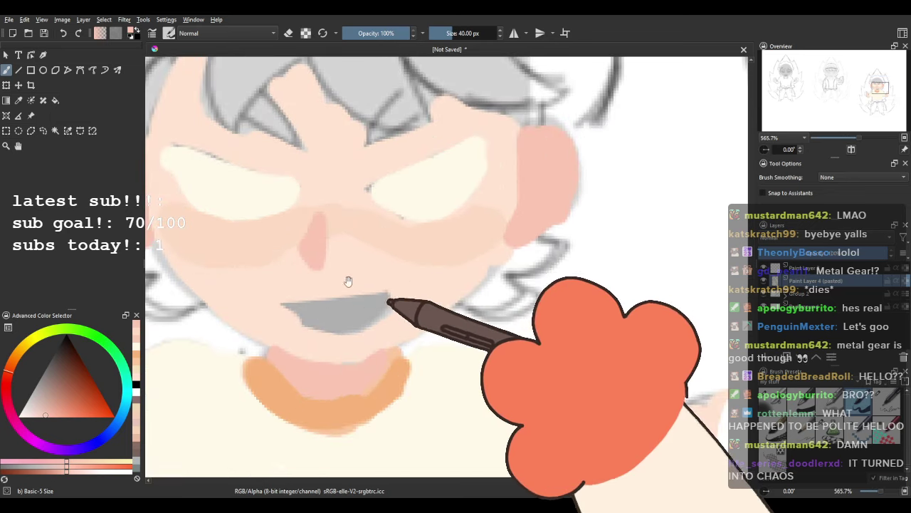
{"action": "left_click_drag", "start_coordinate": [348, 281], "coordinate": [312, 295]}
{"action": "left_click_drag", "start_coordinate": [46, 415], "coordinate": [60, 417]}
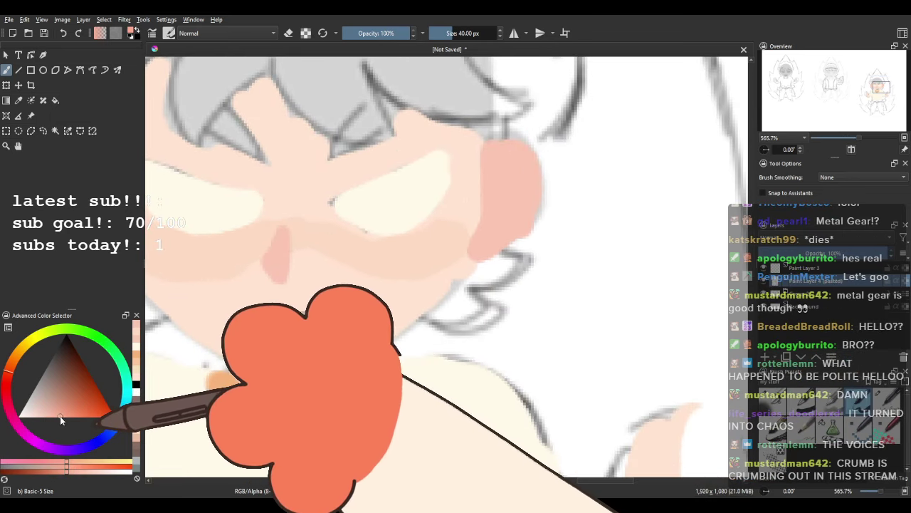
{"action": "mouse_move", "coordinate": [249, 323]}
{"action": "left_mouse_down"}
{"action": "mouse_move", "coordinate": [241, 318]}
{"action": "mouse_move", "coordinate": [350, 315]}
{"action": "mouse_move", "coordinate": [255, 328]}
{"action": "mouse_move", "coordinate": [337, 326]}
{"action": "left_mouse_up"}
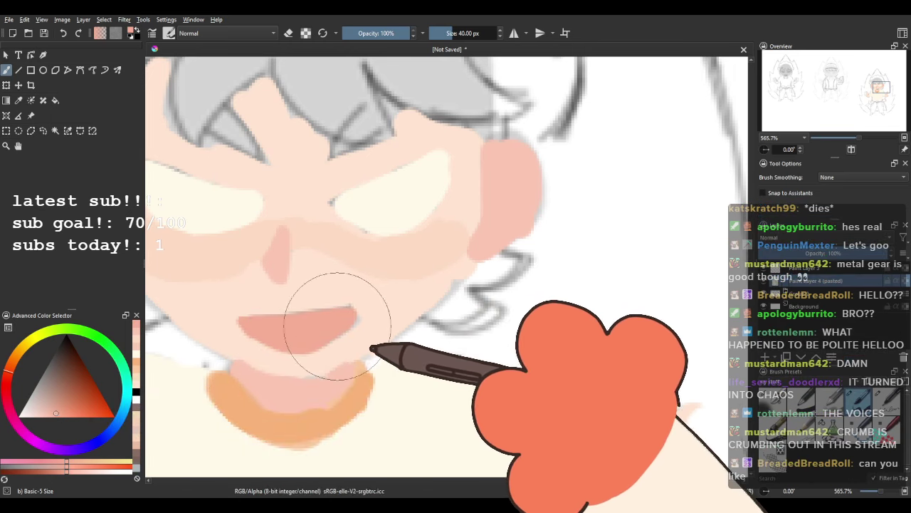
Choose a muted medium blue and paint an iris in each cream eye.
{"action": "scroll", "coordinate": [371, 260], "scroll_direction": "down", "scroll_amount": 4}
{"action": "scroll", "coordinate": [349, 195], "scroll_direction": "up", "scroll_amount": 2}
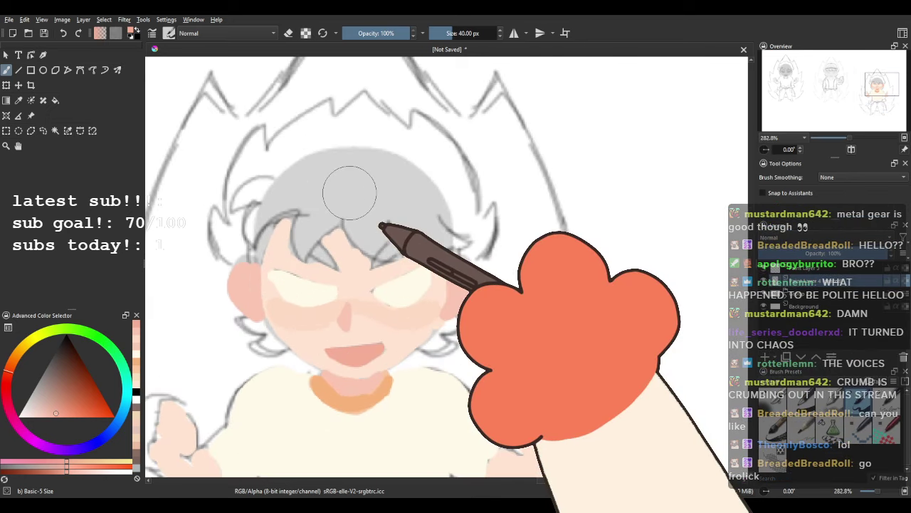
{"action": "left_click_drag", "start_coordinate": [312, 239], "coordinate": [313, 221]}
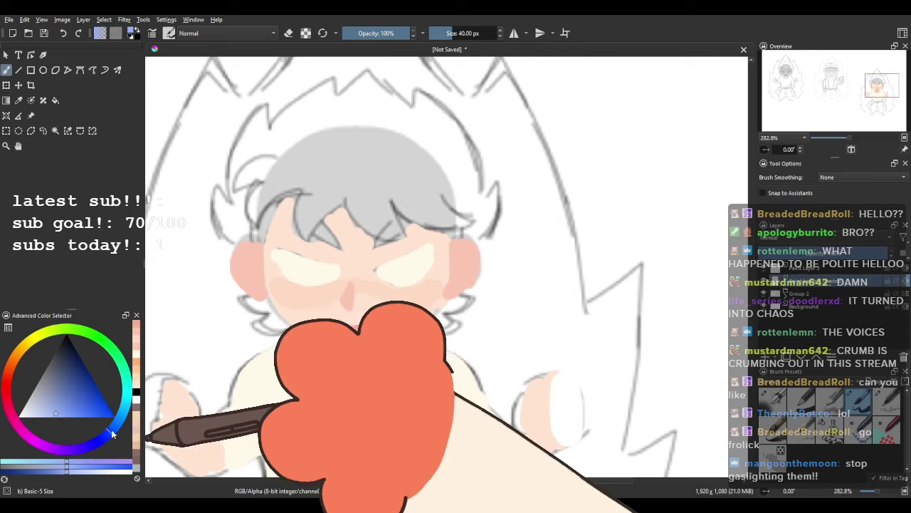
{"action": "left_click", "coordinate": [58, 392]}
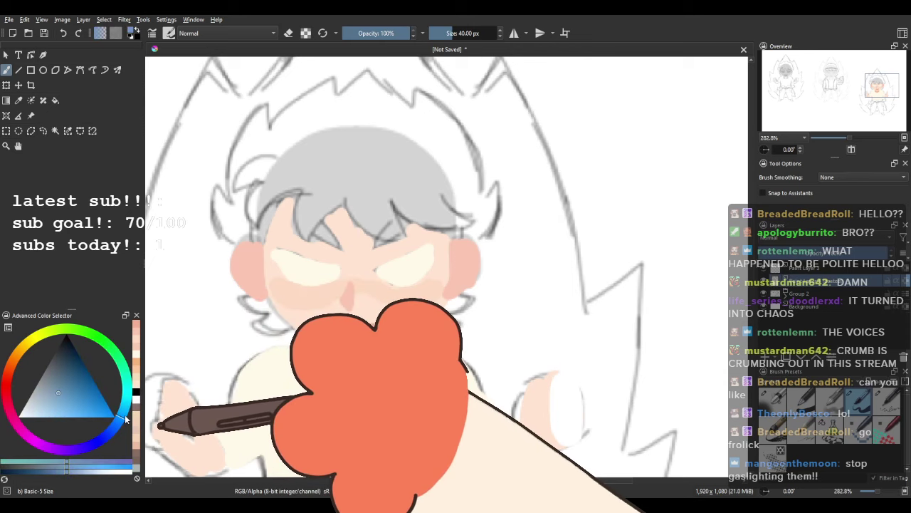
{"action": "left_click_drag", "start_coordinate": [302, 263], "coordinate": [315, 268]}
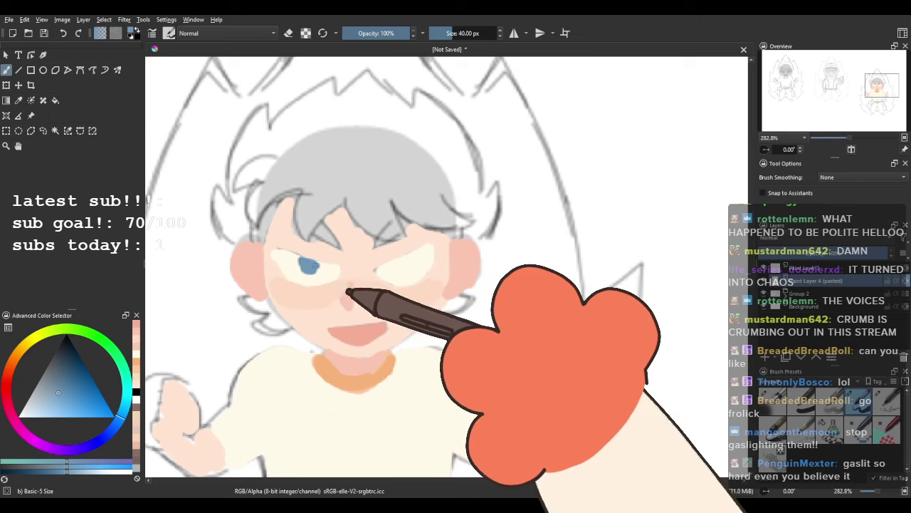
{"action": "mouse_move", "coordinate": [399, 260]}
{"action": "left_mouse_down"}
{"action": "mouse_move", "coordinate": [408, 262]}
{"action": "mouse_move", "coordinate": [384, 342]}
{"action": "left_mouse_up"}
Choose a dark reddish brown and paint the copied figure's hair over the grey hair area, undoing the lighter first stroke.
{"action": "left_click", "coordinate": [8, 375]}
{"action": "left_click_drag", "start_coordinate": [84, 403], "coordinate": [65, 388]}
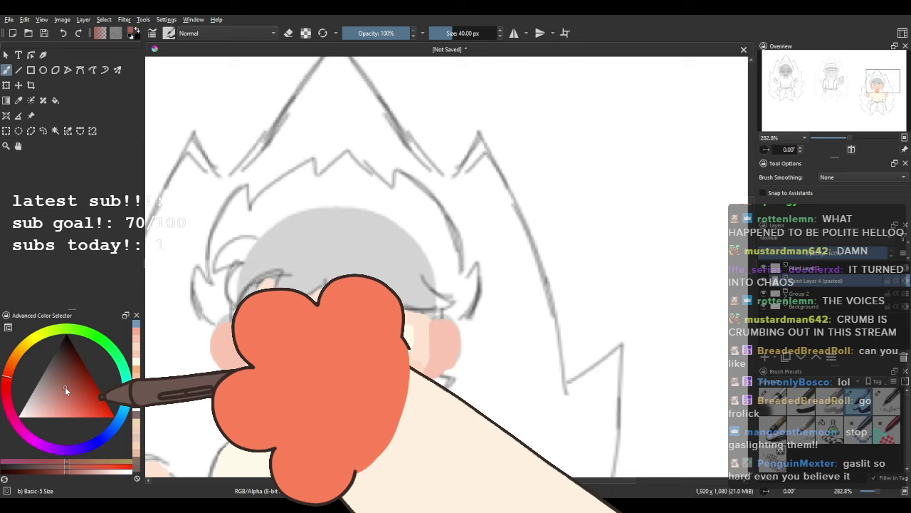
{"action": "left_click_drag", "start_coordinate": [242, 246], "coordinate": [307, 203]}
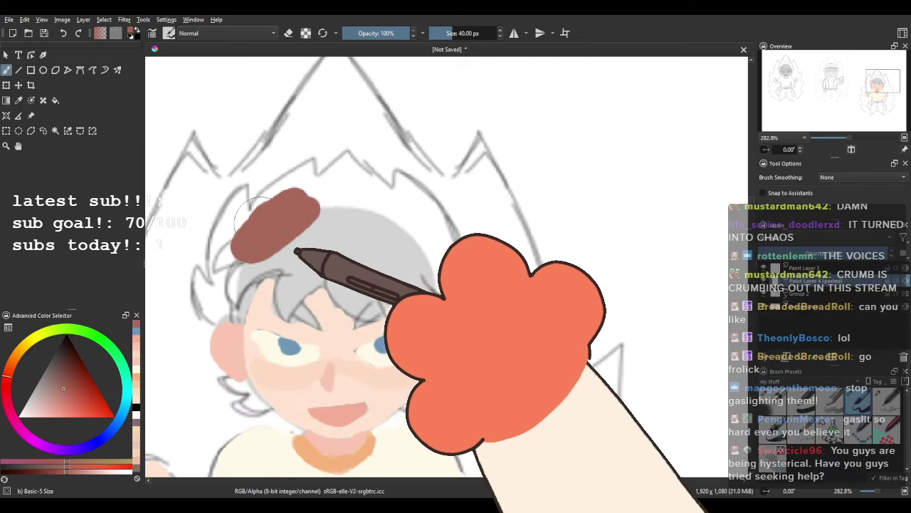
{"action": "key", "text": "ctrl+z"}
{"action": "left_click", "coordinate": [64, 379]}
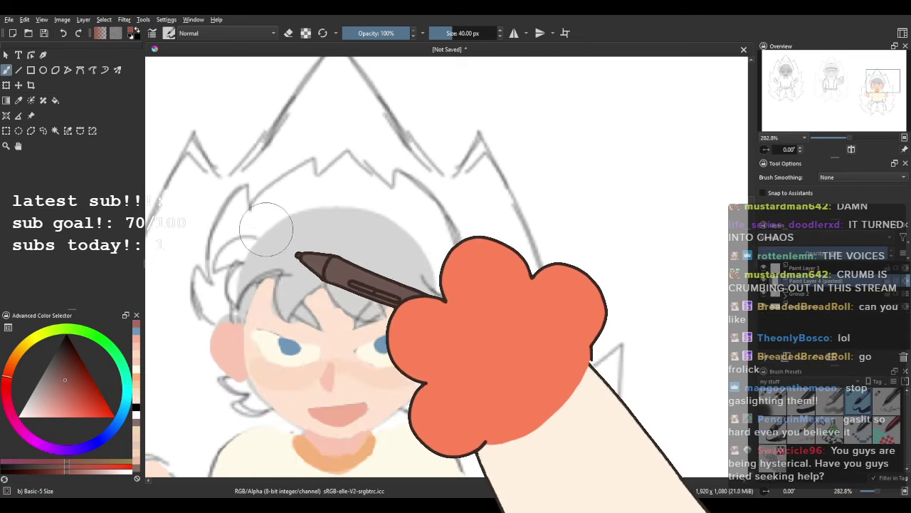
{"action": "mouse_move", "coordinate": [267, 229]}
{"action": "left_mouse_down"}
{"action": "mouse_move", "coordinate": [240, 221]}
{"action": "mouse_move", "coordinate": [221, 228]}
{"action": "mouse_move", "coordinate": [239, 200]}
{"action": "mouse_move", "coordinate": [216, 268]}
{"action": "mouse_move", "coordinate": [242, 189]}
{"action": "left_mouse_up"}
{"action": "mouse_move", "coordinate": [231, 230]}
{"action": "left_mouse_down"}
{"action": "mouse_move", "coordinate": [217, 266]}
{"action": "mouse_move", "coordinate": [203, 275]}
{"action": "mouse_move", "coordinate": [208, 316]}
{"action": "mouse_move", "coordinate": [238, 314]}
{"action": "left_mouse_up"}
{"action": "mouse_move", "coordinate": [271, 247]}
{"action": "left_mouse_down"}
{"action": "mouse_move", "coordinate": [242, 235]}
{"action": "mouse_move", "coordinate": [288, 213]}
{"action": "mouse_move", "coordinate": [356, 207]}
{"action": "mouse_move", "coordinate": [435, 270]}
{"action": "left_mouse_up"}
Shift the shirt's cream toward a warmer, slightly deeper tone and paint the wide folds tied around the waist.
{"action": "left_click_drag", "start_coordinate": [445, 428], "coordinate": [486, 99]}
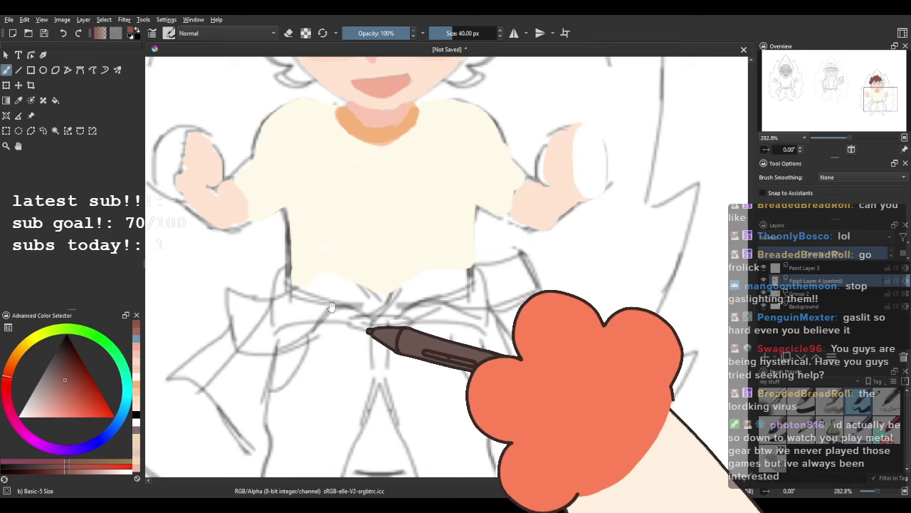
{"action": "mouse_move", "coordinate": [341, 242]}
{"action": "left_mouse_down"}
{"action": "mouse_move", "coordinate": [343, 337]}
{"action": "mouse_move", "coordinate": [275, 250]}
{"action": "left_mouse_up"}
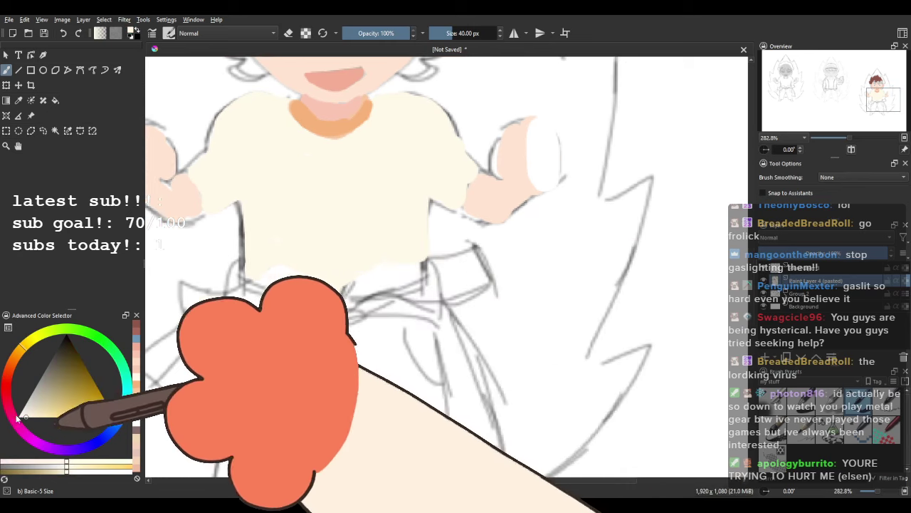
{"action": "left_click", "coordinate": [32, 415]}
{"action": "left_click", "coordinate": [19, 351]}
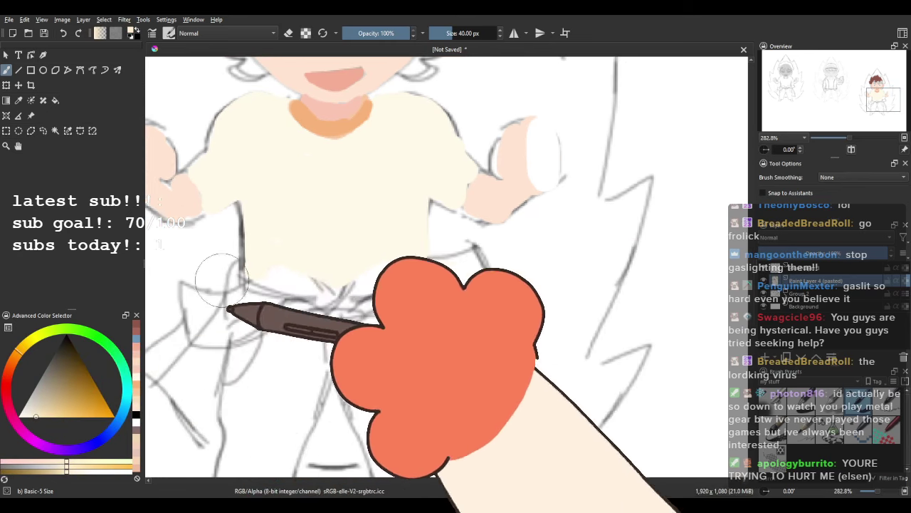
{"action": "mouse_move", "coordinate": [337, 288]}
{"action": "left_mouse_down"}
{"action": "mouse_move", "coordinate": [276, 273]}
{"action": "mouse_move", "coordinate": [351, 276]}
{"action": "left_mouse_up"}
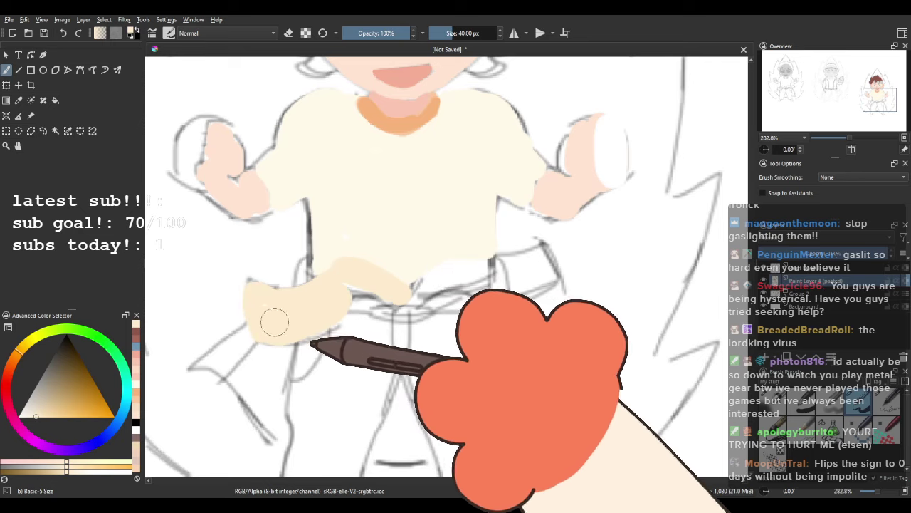
{"action": "mouse_move", "coordinate": [359, 286]}
{"action": "left_mouse_down"}
{"action": "mouse_move", "coordinate": [424, 288]}
{"action": "mouse_move", "coordinate": [447, 279]}
{"action": "mouse_move", "coordinate": [424, 287]}
{"action": "mouse_move", "coordinate": [436, 275]}
{"action": "mouse_move", "coordinate": [533, 256]}
{"action": "left_mouse_up"}
{"action": "mouse_move", "coordinate": [518, 292]}
{"action": "left_mouse_down"}
{"action": "mouse_move", "coordinate": [430, 291]}
{"action": "mouse_move", "coordinate": [391, 340]}
{"action": "left_mouse_up"}
{"action": "left_click_drag", "start_coordinate": [203, 368], "coordinate": [234, 275]}
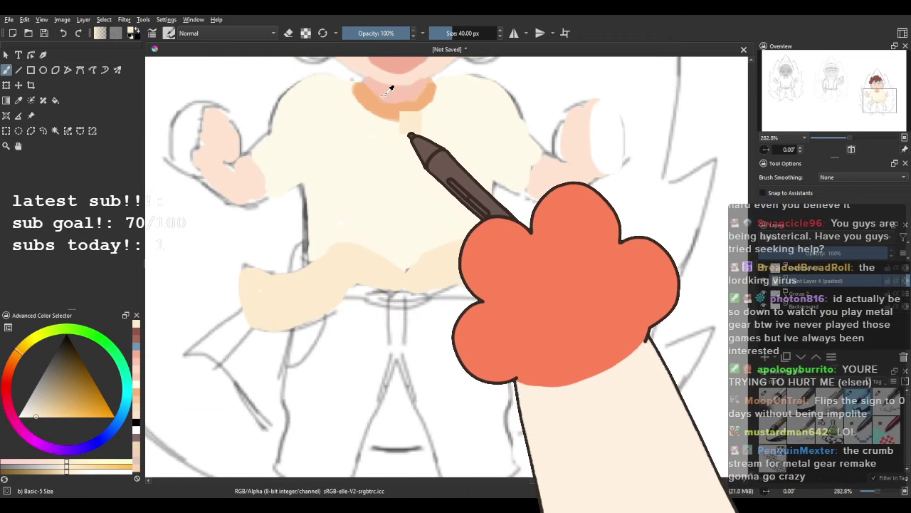
Choose a deeper golden tan and paint paired stripes at both outer ends of the waist wrap, undoing the first trial stripe.
{"action": "left_click", "coordinate": [52, 414]}
{"action": "left_click_drag", "start_coordinate": [233, 274], "coordinate": [238, 315]}
{"action": "key", "text": "ctrl+z"}
{"action": "left_click", "coordinate": [61, 418]}
{"action": "left_click", "coordinate": [60, 414]}
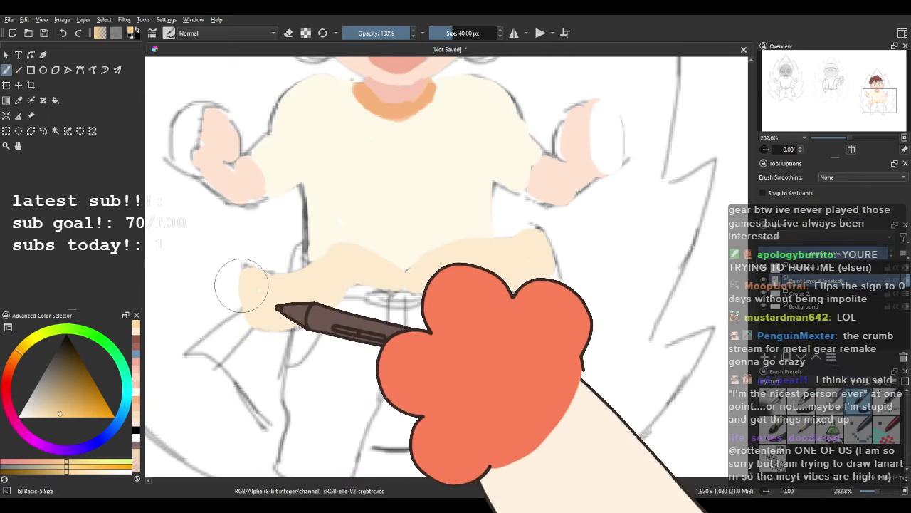
{"action": "left_click_drag", "start_coordinate": [240, 283], "coordinate": [243, 314]}
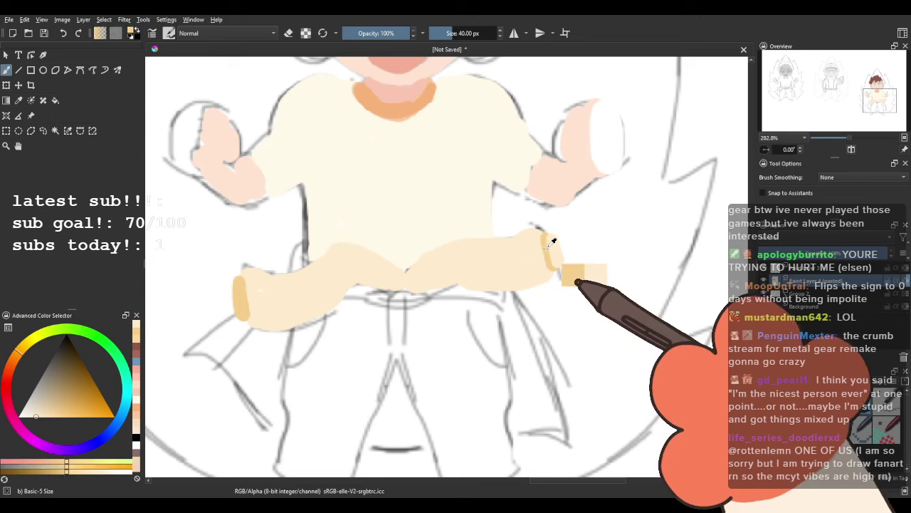
{"action": "left_click_drag", "start_coordinate": [557, 238], "coordinate": [563, 260]}
{"action": "left_click_drag", "start_coordinate": [221, 283], "coordinate": [226, 314]}
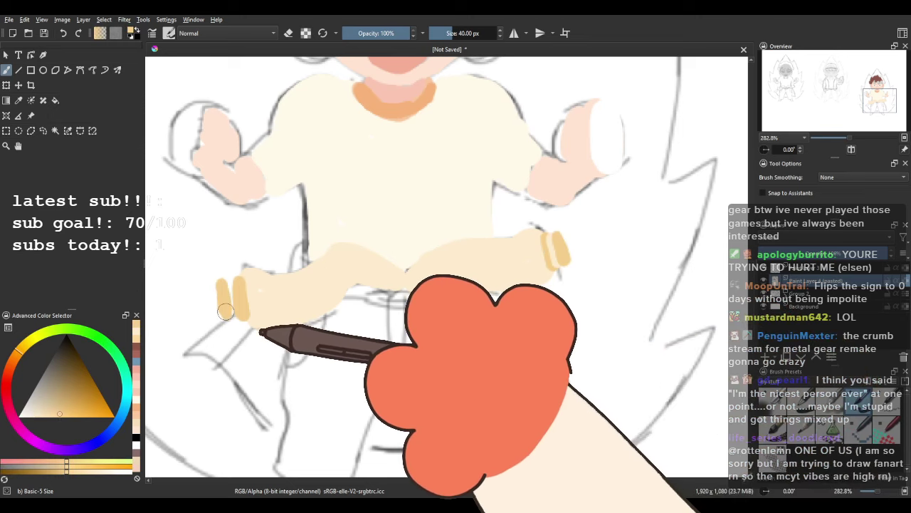
{"action": "left_click", "coordinate": [263, 297], "text": "ctrl"}
{"action": "left_click_drag", "start_coordinate": [353, 73], "coordinate": [322, 219]}
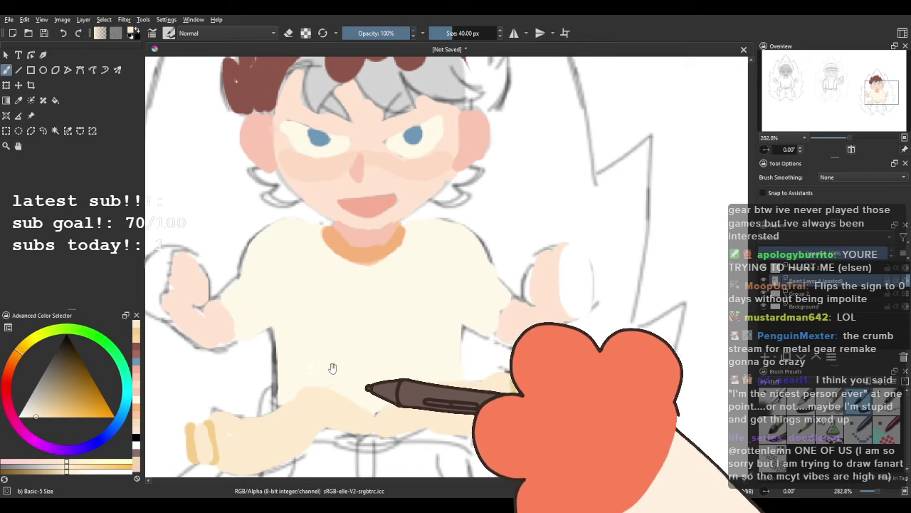
{"action": "left_click_drag", "start_coordinate": [331, 369], "coordinate": [342, 262]}
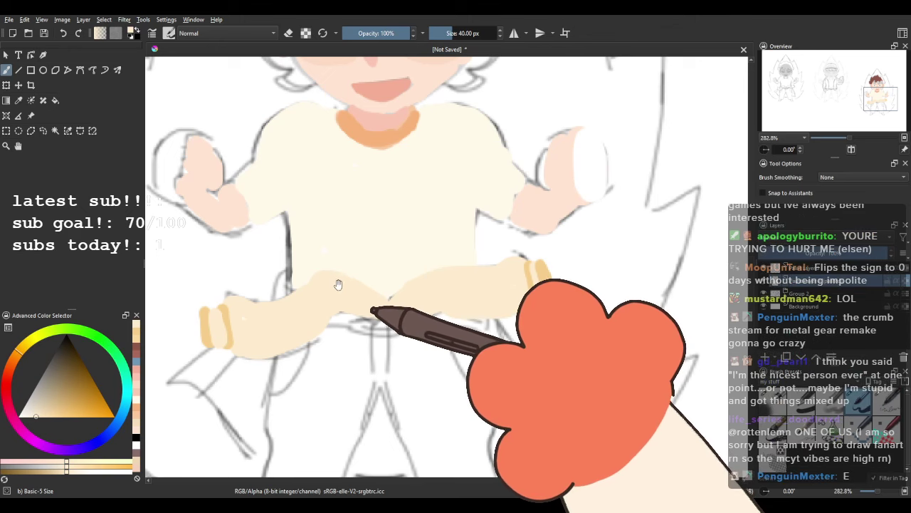
{"action": "left_click_drag", "start_coordinate": [351, 286], "coordinate": [359, 368]}
{"action": "left_click_drag", "start_coordinate": [342, 282], "coordinate": [379, 362]}
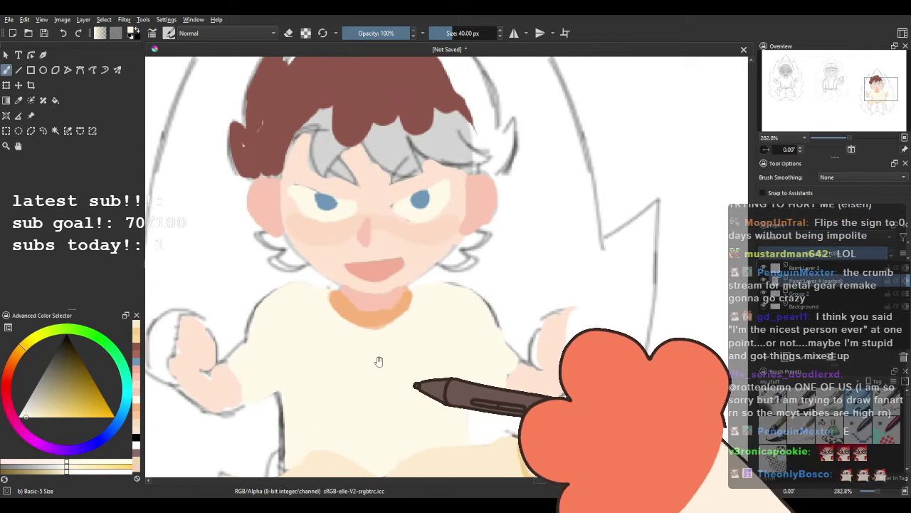
{"action": "left_click_drag", "start_coordinate": [330, 422], "coordinate": [328, 270]}
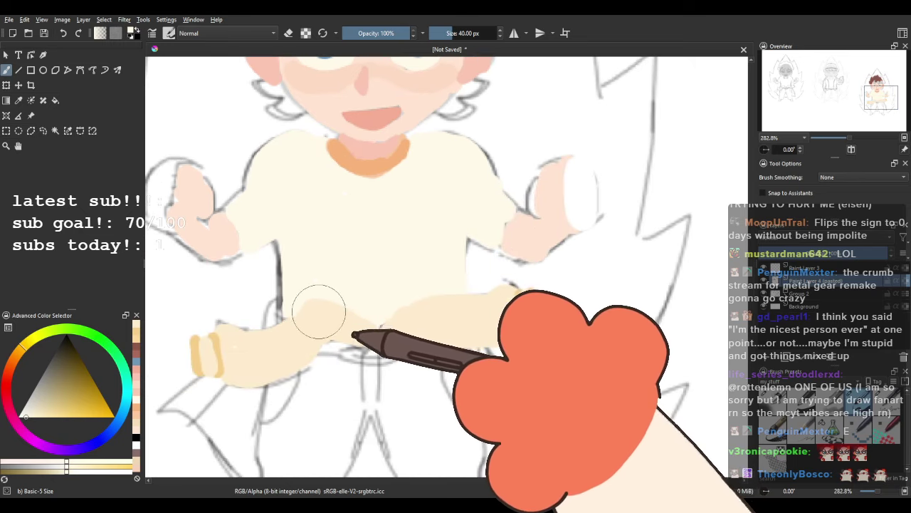
{"action": "left_click_drag", "start_coordinate": [318, 336], "coordinate": [306, 301]}
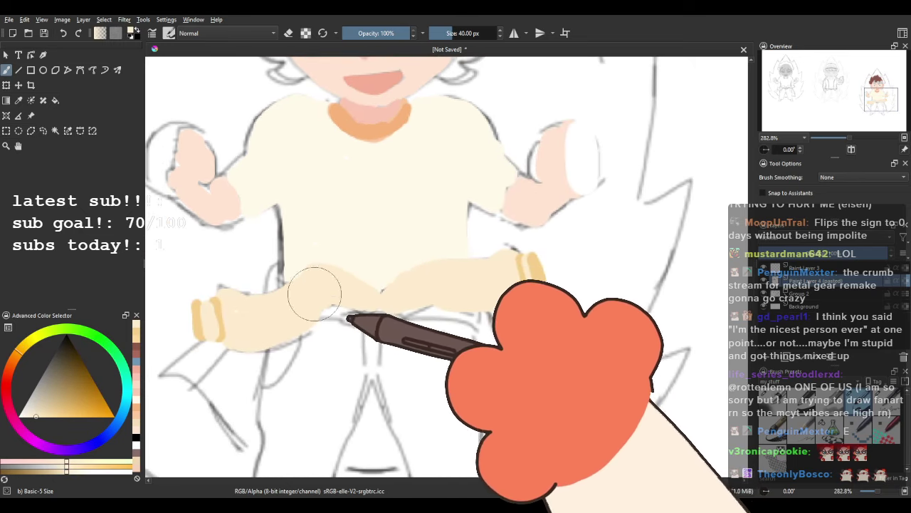
Paint the hanging cloth panel below the striped sleeve end on the figure's wider side in golden tan.
{"action": "mouse_move", "coordinate": [243, 348]}
{"action": "left_mouse_down"}
{"action": "mouse_move", "coordinate": [309, 231]}
{"action": "mouse_move", "coordinate": [278, 276]}
{"action": "mouse_move", "coordinate": [271, 272]}
{"action": "left_mouse_up"}
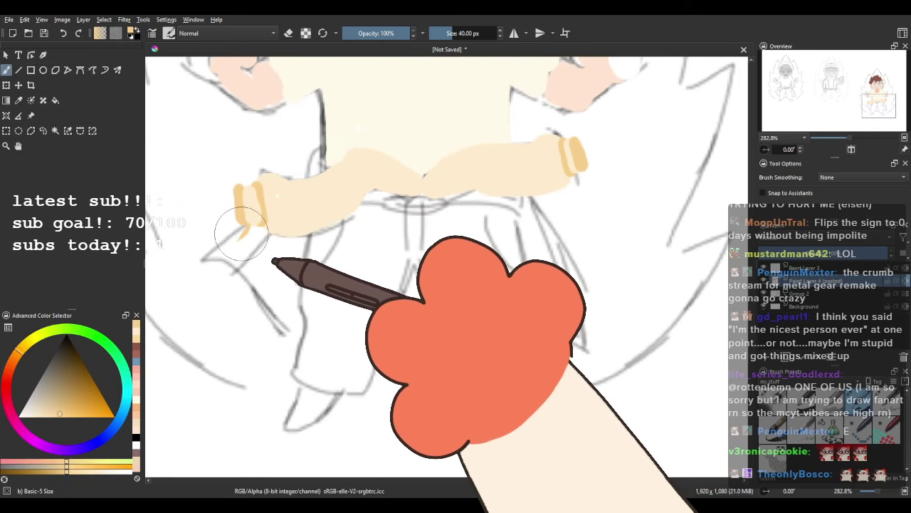
{"action": "mouse_move", "coordinate": [242, 234]}
{"action": "left_mouse_down"}
{"action": "mouse_move", "coordinate": [204, 257]}
{"action": "mouse_move", "coordinate": [294, 331]}
{"action": "left_mouse_up"}
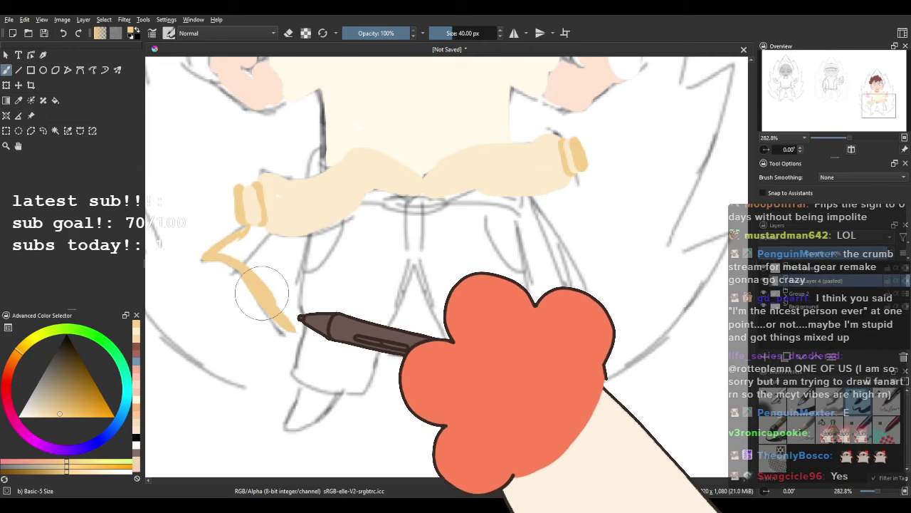
{"action": "mouse_move", "coordinate": [262, 293]}
{"action": "left_mouse_down"}
{"action": "mouse_move", "coordinate": [299, 322]}
{"action": "mouse_move", "coordinate": [289, 297]}
{"action": "mouse_move", "coordinate": [290, 318]}
{"action": "mouse_move", "coordinate": [236, 260]}
{"action": "mouse_move", "coordinate": [244, 257]}
{"action": "mouse_move", "coordinate": [218, 252]}
{"action": "mouse_move", "coordinate": [259, 234]}
{"action": "mouse_move", "coordinate": [308, 241]}
{"action": "left_mouse_up"}
{"action": "mouse_move", "coordinate": [287, 282]}
{"action": "left_mouse_down"}
{"action": "mouse_move", "coordinate": [277, 258]}
{"action": "mouse_move", "coordinate": [257, 248]}
{"action": "mouse_move", "coordinate": [293, 254]}
{"action": "left_mouse_up"}
Fill the narrower hanging cloth panel beside the opposite leg and the triangle between the legs with golden tan.
{"action": "mouse_move", "coordinate": [490, 265]}
{"action": "left_mouse_down"}
{"action": "mouse_move", "coordinate": [453, 322]}
{"action": "mouse_move", "coordinate": [459, 293]}
{"action": "left_mouse_up"}
{"action": "mouse_move", "coordinate": [498, 230]}
{"action": "left_mouse_down"}
{"action": "mouse_move", "coordinate": [552, 363]}
{"action": "mouse_move", "coordinate": [502, 360]}
{"action": "left_mouse_up"}
{"action": "mouse_move", "coordinate": [505, 321]}
{"action": "left_mouse_down"}
{"action": "mouse_move", "coordinate": [514, 260]}
{"action": "mouse_move", "coordinate": [526, 340]}
{"action": "mouse_move", "coordinate": [517, 309]}
{"action": "left_mouse_up"}
{"action": "left_click_drag", "start_coordinate": [514, 346], "coordinate": [536, 350]}
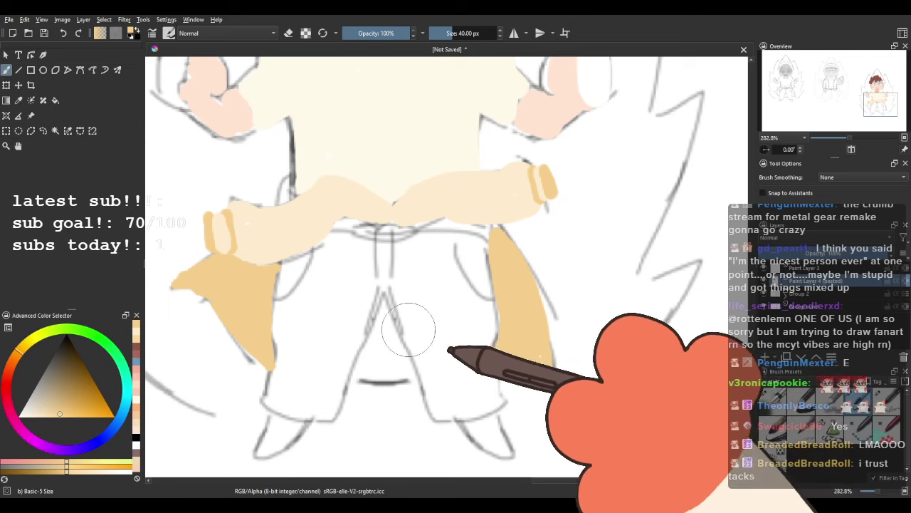
{"action": "mouse_move", "coordinate": [367, 381]}
{"action": "left_mouse_down"}
{"action": "mouse_move", "coordinate": [410, 378]}
{"action": "mouse_move", "coordinate": [366, 377]}
{"action": "mouse_move", "coordinate": [383, 314]}
{"action": "left_mouse_up"}
{"action": "left_click_drag", "start_coordinate": [365, 356], "coordinate": [381, 339]}
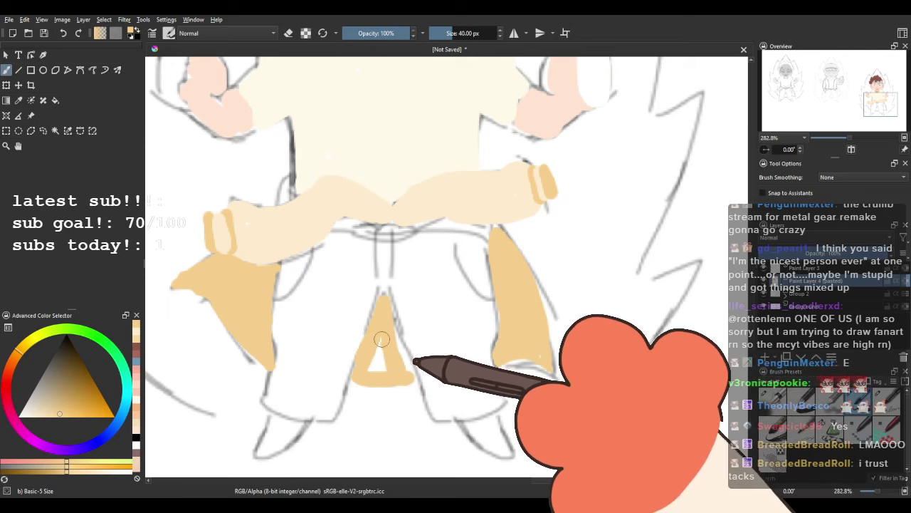
{"action": "left_click_drag", "start_coordinate": [386, 263], "coordinate": [389, 334]}
Sample the pale cream-tan of the waist wrap and paint a hem band along the lower edge of all three cloth panels.
{"action": "scroll", "coordinate": [388, 320], "scroll_direction": "down", "scroll_amount": 1}
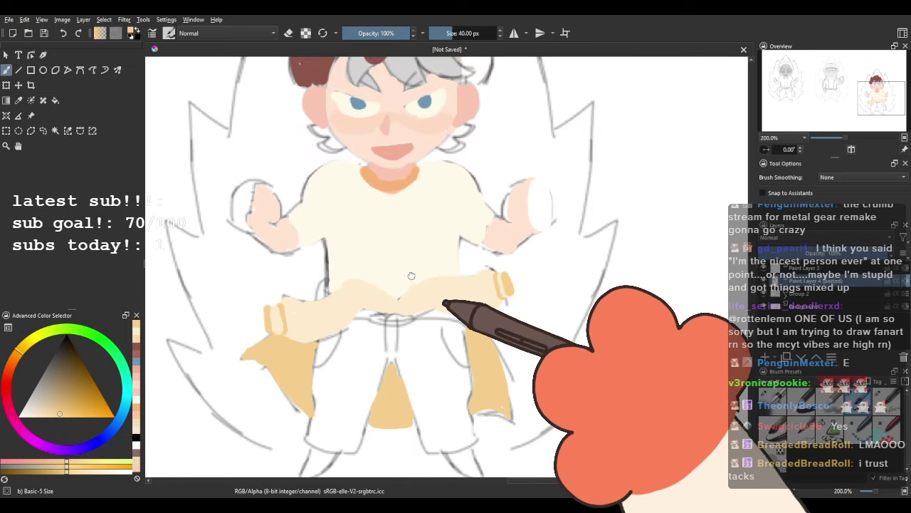
{"action": "left_click_drag", "start_coordinate": [411, 275], "coordinate": [397, 289]}
{"action": "scroll", "coordinate": [396, 290], "scroll_direction": "down", "scroll_amount": 2}
{"action": "scroll", "coordinate": [371, 285], "scroll_direction": "up", "scroll_amount": 1}
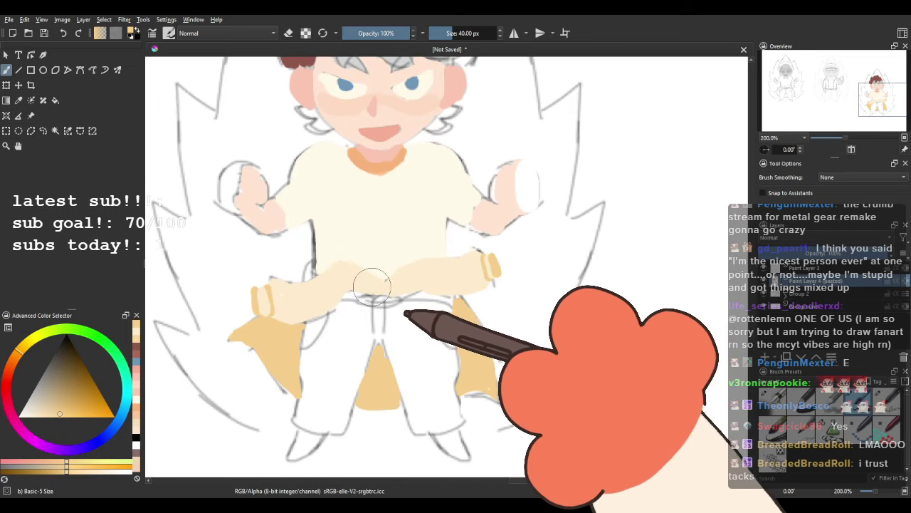
{"action": "mouse_move", "coordinate": [338, 336]}
{"action": "left_mouse_down"}
{"action": "mouse_move", "coordinate": [332, 254]}
{"action": "mouse_move", "coordinate": [379, 258]}
{"action": "left_mouse_up"}
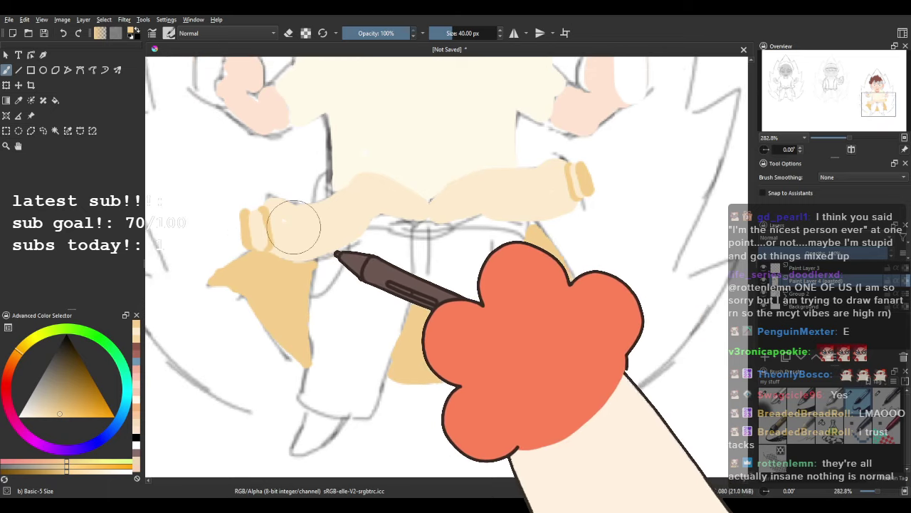
{"action": "left_click", "coordinate": [295, 223], "text": "ctrl"}
{"action": "mouse_move", "coordinate": [221, 286]}
{"action": "left_mouse_down"}
{"action": "mouse_move", "coordinate": [251, 302]}
{"action": "mouse_move", "coordinate": [294, 349]}
{"action": "left_mouse_up"}
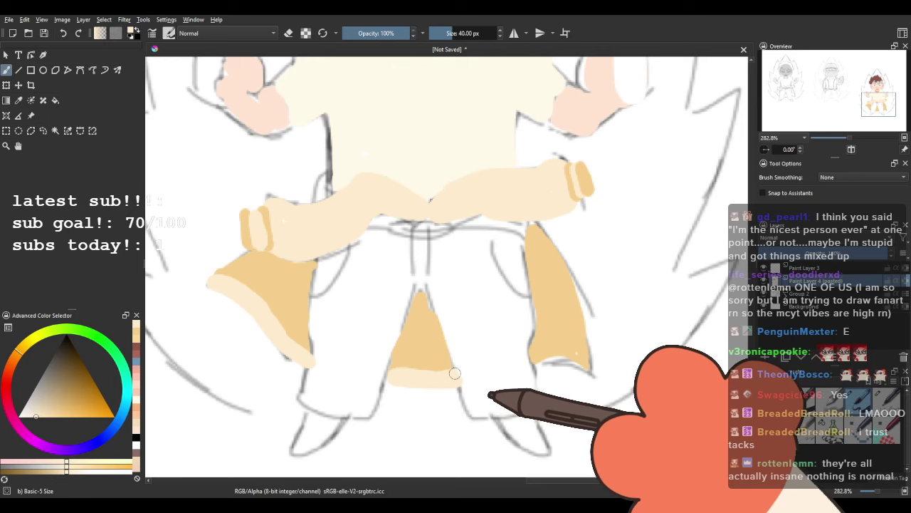
{"action": "left_click_drag", "start_coordinate": [569, 354], "coordinate": [525, 368]}
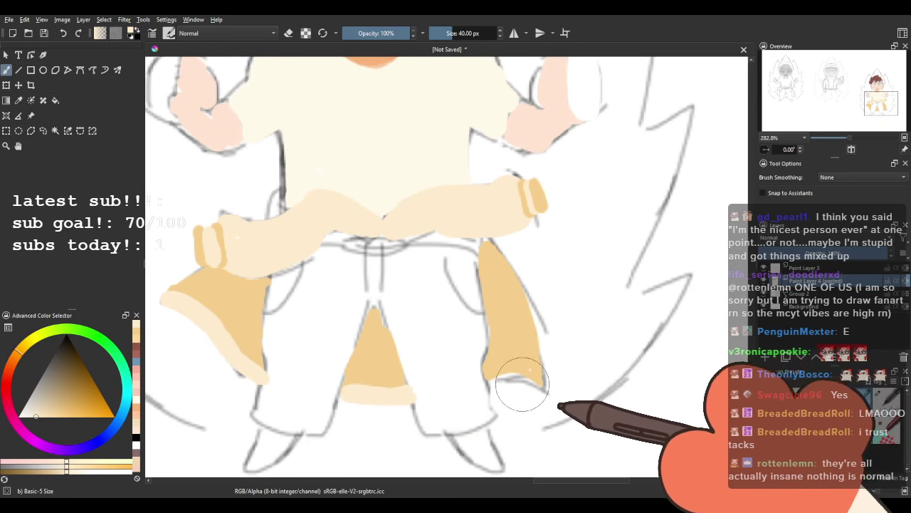
{"action": "left_click_drag", "start_coordinate": [413, 228], "coordinate": [468, 226]}
Sample the golden tan and paint a thin stripe along each pale hem band, undoing and redrawing the last one.
{"action": "left_click", "coordinate": [227, 281], "text": "ctrl"}
{"action": "left_click_drag", "start_coordinate": [218, 292], "coordinate": [314, 374]}
{"action": "mouse_move", "coordinate": [415, 387]}
{"action": "left_mouse_down"}
{"action": "mouse_move", "coordinate": [469, 387]}
{"action": "mouse_move", "coordinate": [392, 387]}
{"action": "left_mouse_up"}
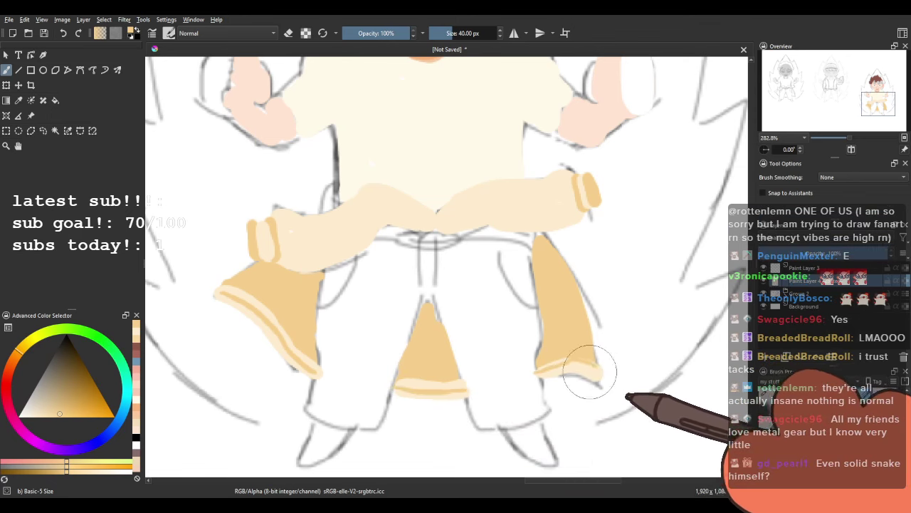
{"action": "left_click_drag", "start_coordinate": [541, 371], "coordinate": [563, 367]}
{"action": "key", "text": "ctrl+z"}
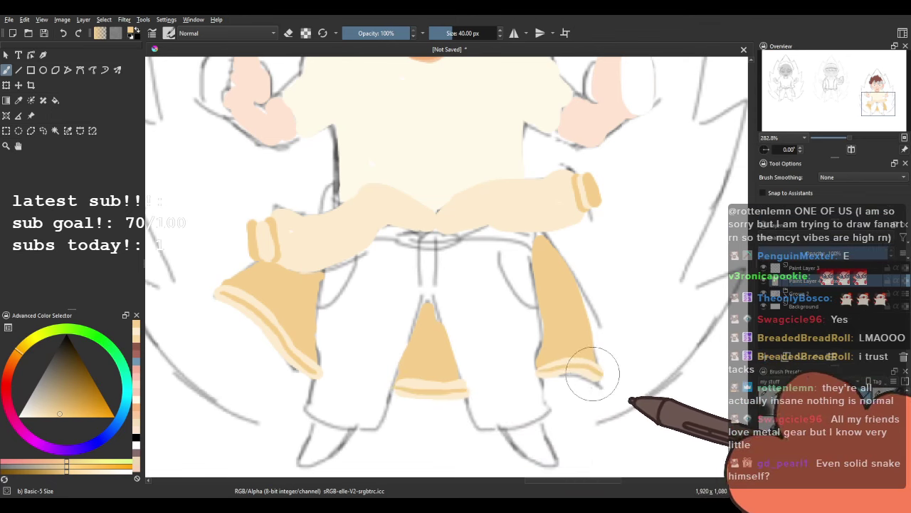
Choose a muted blue-grey and test strokes on the trouser leg, undoing each trial stroke.
{"action": "scroll", "coordinate": [491, 282], "scroll_direction": "down", "scroll_amount": 3}
{"action": "left_click_drag", "start_coordinate": [494, 281], "coordinate": [438, 282]}
{"action": "scroll", "coordinate": [437, 282], "scroll_direction": "up", "scroll_amount": 3}
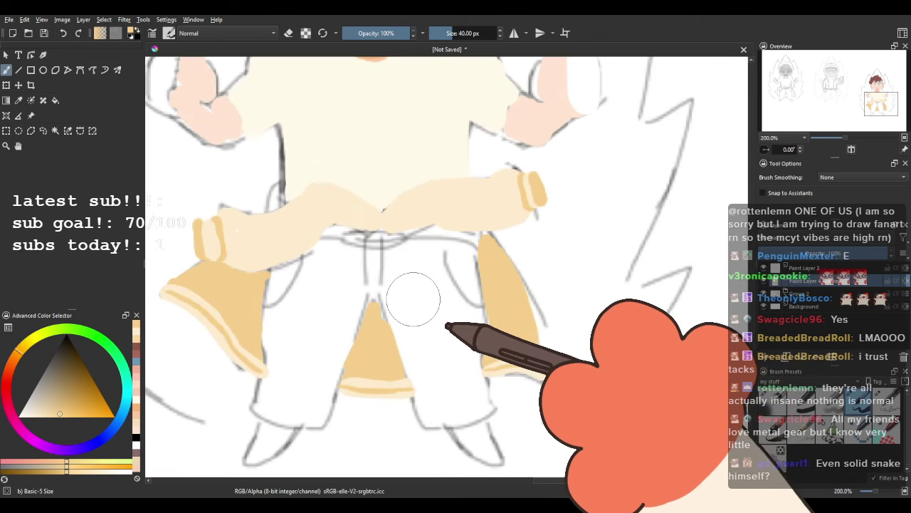
{"action": "left_click", "coordinate": [103, 437]}
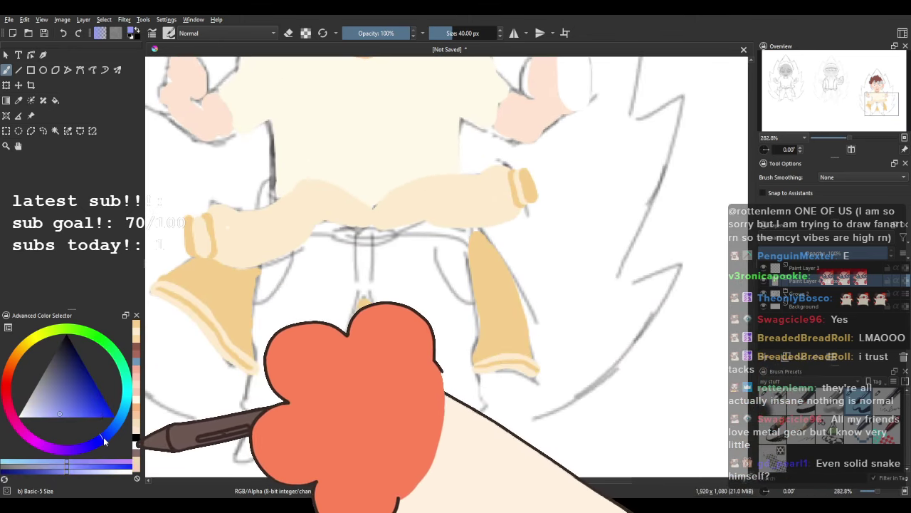
{"action": "left_click_drag", "start_coordinate": [57, 373], "coordinate": [47, 377]}
{"action": "mouse_move", "coordinate": [318, 271]}
{"action": "left_mouse_down"}
{"action": "mouse_move", "coordinate": [281, 283]}
{"action": "mouse_move", "coordinate": [265, 356]}
{"action": "left_mouse_up"}
{"action": "key", "text": "ctrl+z"}
{"action": "key", "text": "ctrl+z"}
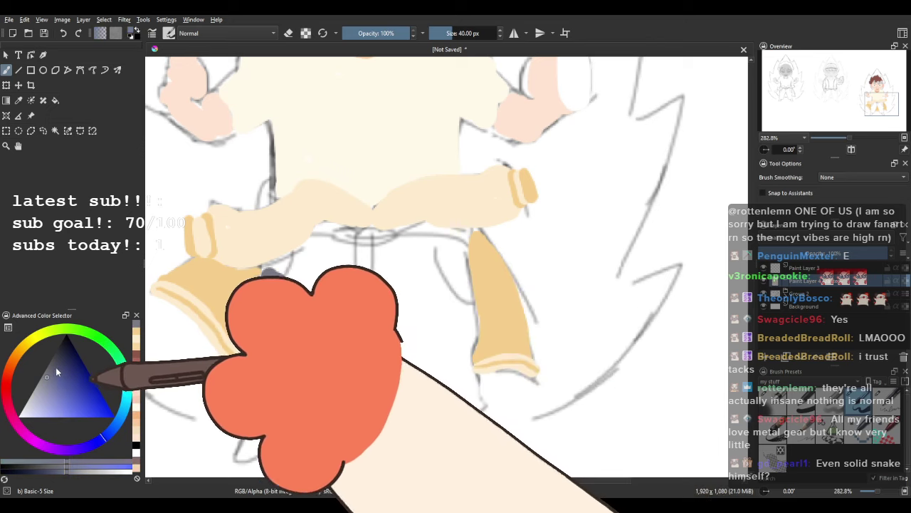
{"action": "mouse_move", "coordinate": [263, 292]}
{"action": "left_mouse_down"}
{"action": "mouse_move", "coordinate": [315, 254]}
{"action": "mouse_move", "coordinate": [307, 283]}
{"action": "left_mouse_up"}
{"action": "key", "text": "ctrl+z"}
Outline both trouser legs in muted blue-grey and undo the extra stroke beneath the waist wrap.
{"action": "mouse_move", "coordinate": [271, 248]}
{"action": "left_mouse_down"}
{"action": "mouse_move", "coordinate": [271, 349]}
{"action": "mouse_move", "coordinate": [259, 388]}
{"action": "mouse_move", "coordinate": [314, 399]}
{"action": "mouse_move", "coordinate": [356, 301]}
{"action": "left_mouse_up"}
{"action": "mouse_move", "coordinate": [342, 338]}
{"action": "left_mouse_down"}
{"action": "mouse_move", "coordinate": [378, 253]}
{"action": "mouse_move", "coordinate": [427, 399]}
{"action": "mouse_move", "coordinate": [490, 386]}
{"action": "mouse_move", "coordinate": [482, 299]}
{"action": "left_mouse_up"}
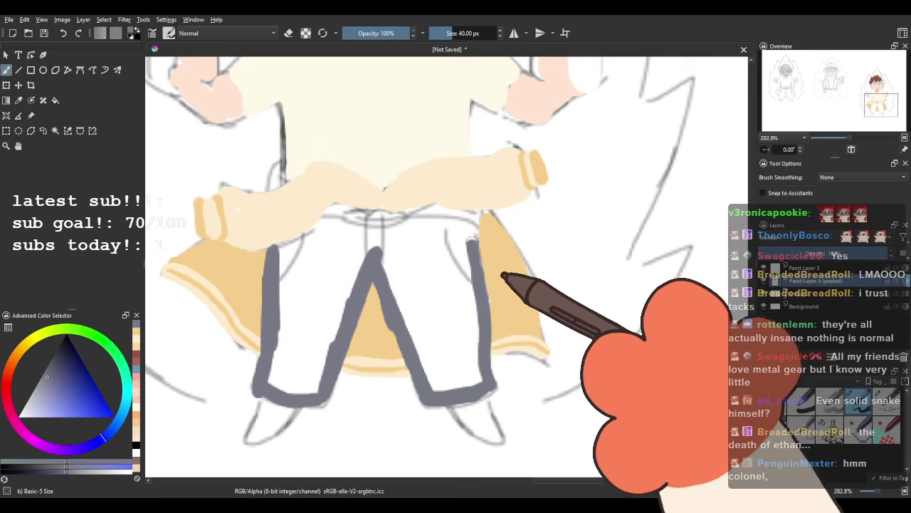
{"action": "mouse_move", "coordinate": [365, 280]}
{"action": "left_mouse_down"}
{"action": "mouse_move", "coordinate": [364, 325]}
{"action": "mouse_move", "coordinate": [287, 221]}
{"action": "mouse_move", "coordinate": [349, 303]}
{"action": "left_mouse_up"}
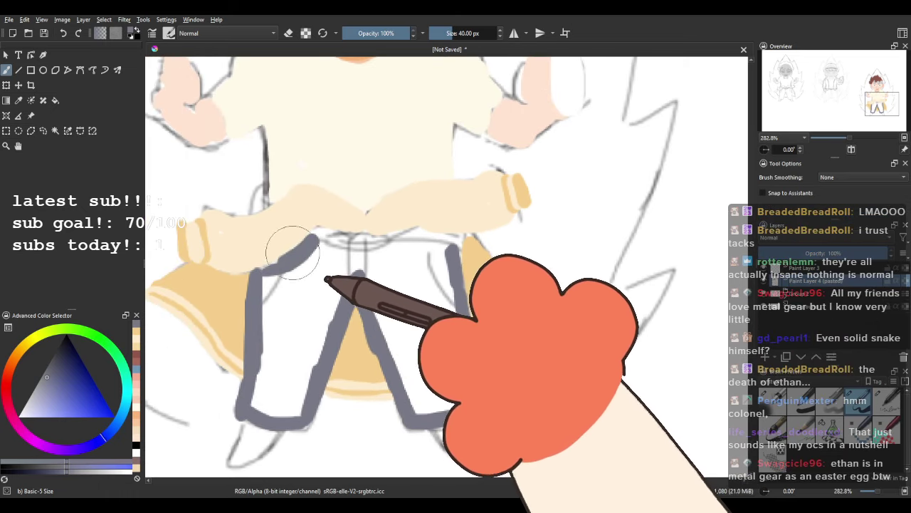
{"action": "key", "text": "ctrl+z"}
Sample the waist-wrap colour, shift it to a darker pinkish tan and paint shadows along the wrap's lower edge.
{"action": "left_click", "coordinate": [252, 223], "text": "ctrl"}
{"action": "left_click", "coordinate": [41, 414]}
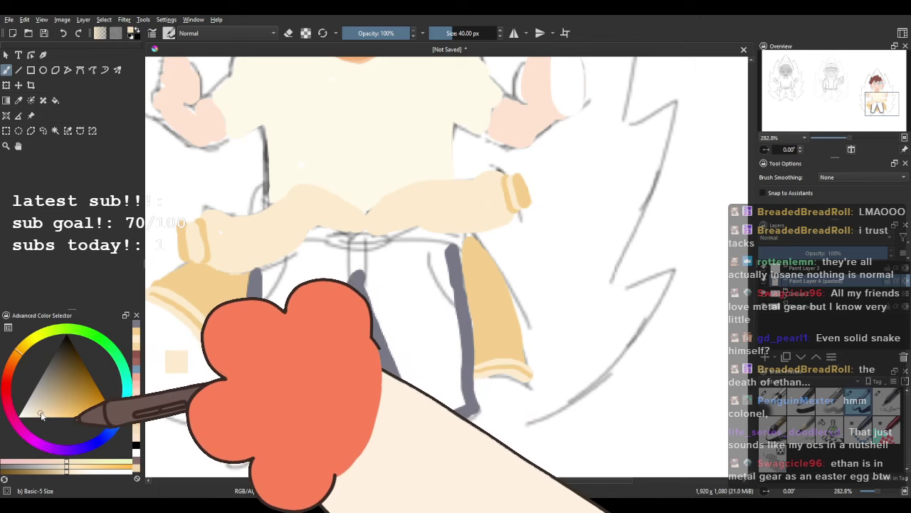
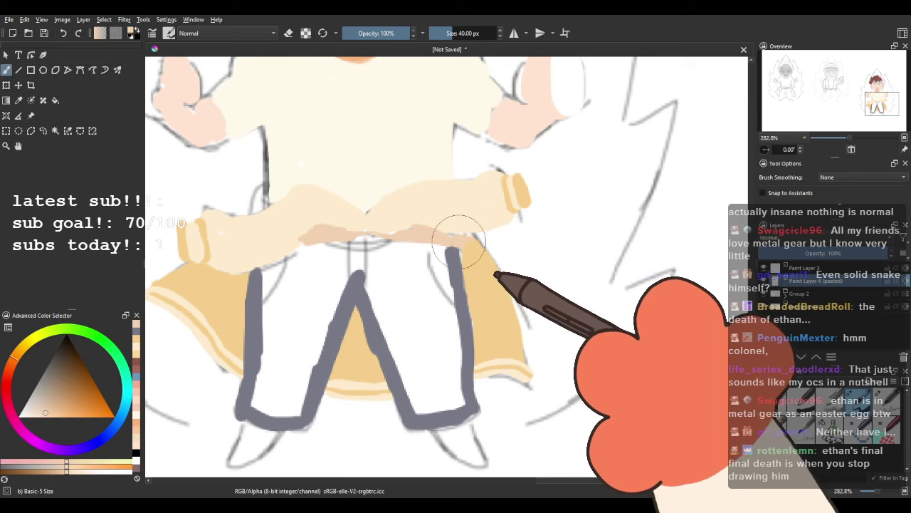
Resample the blue-grey, paint the trousers' waistline and roughly fill both legs.
{"action": "left_click", "coordinate": [358, 279], "text": "ctrl"}
{"action": "mouse_move", "coordinate": [343, 278]}
{"action": "left_mouse_down"}
{"action": "mouse_move", "coordinate": [264, 276]}
{"action": "mouse_move", "coordinate": [303, 256]}
{"action": "mouse_move", "coordinate": [448, 255]}
{"action": "left_mouse_up"}
{"action": "mouse_move", "coordinate": [273, 284]}
{"action": "left_mouse_down"}
{"action": "mouse_move", "coordinate": [293, 391]}
{"action": "mouse_move", "coordinate": [361, 295]}
{"action": "mouse_move", "coordinate": [437, 291]}
{"action": "mouse_move", "coordinate": [475, 258]}
{"action": "mouse_move", "coordinate": [470, 409]}
{"action": "left_mouse_up"}
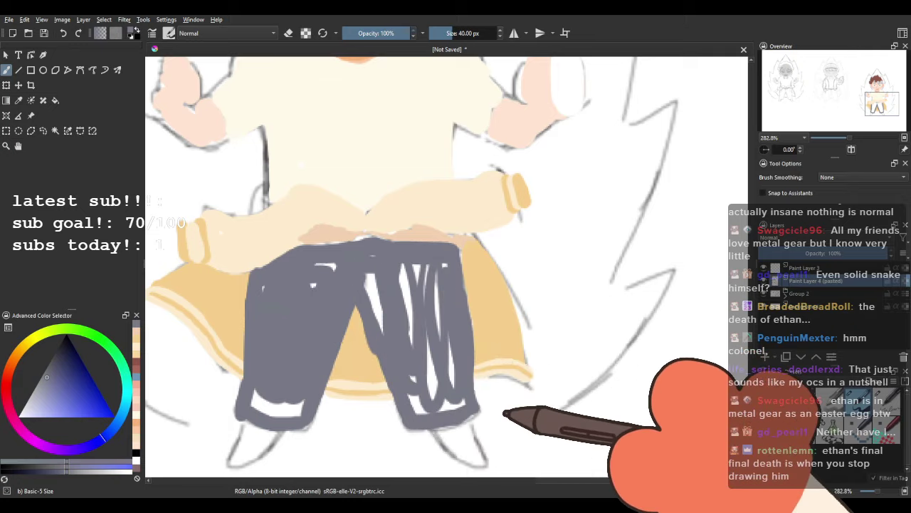
Choose a near-black blue and paint both pointed shoes, undoing the first trial stroke.
{"action": "left_click_drag", "start_coordinate": [474, 197], "coordinate": [437, 161]}
{"action": "left_click_drag", "start_coordinate": [349, 300], "coordinate": [380, 248]}
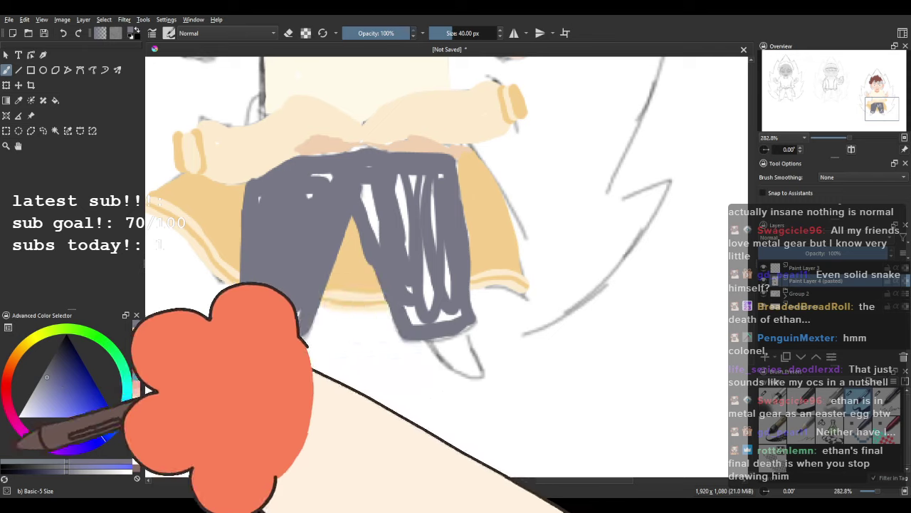
{"action": "left_click_drag", "start_coordinate": [56, 355], "coordinate": [58, 350]}
{"action": "mouse_move", "coordinate": [254, 340]}
{"action": "left_mouse_down"}
{"action": "mouse_move", "coordinate": [240, 369]}
{"action": "mouse_move", "coordinate": [275, 350]}
{"action": "mouse_move", "coordinate": [254, 349]}
{"action": "left_mouse_up"}
{"action": "key", "text": "ctrl+z"}
{"action": "mouse_move", "coordinate": [438, 336]}
{"action": "left_mouse_down"}
{"action": "mouse_move", "coordinate": [464, 367]}
{"action": "mouse_move", "coordinate": [449, 351]}
{"action": "mouse_move", "coordinate": [468, 352]}
{"action": "mouse_move", "coordinate": [461, 342]}
{"action": "left_mouse_up"}
Choose a pale warm yellow as the painting colour.
{"action": "scroll", "coordinate": [403, 311], "scroll_direction": "down", "scroll_amount": 4}
{"action": "scroll", "coordinate": [396, 275], "scroll_direction": "up", "scroll_amount": 2}
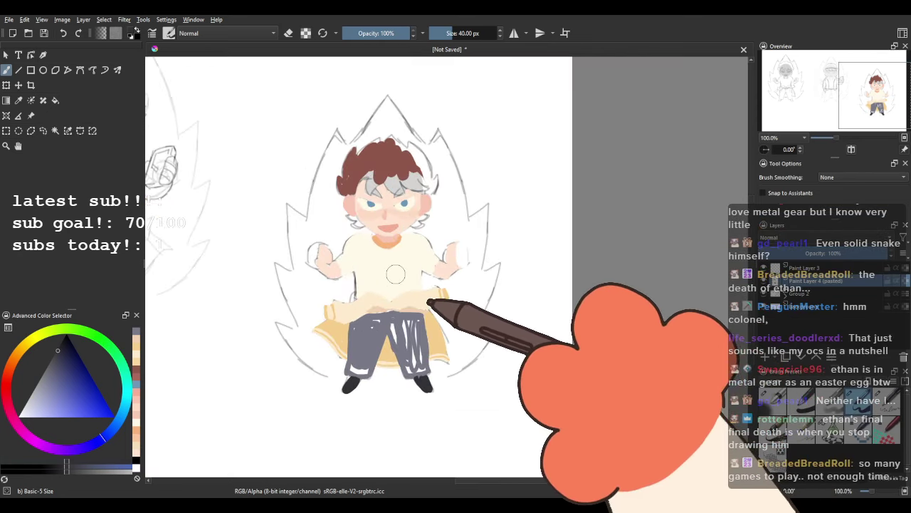
{"action": "left_click_drag", "start_coordinate": [396, 274], "coordinate": [377, 288]}
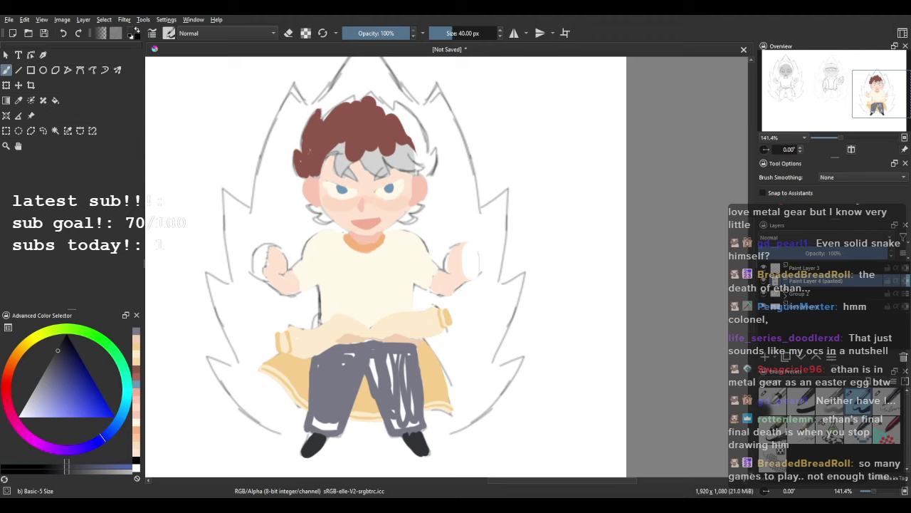
{"action": "left_click", "coordinate": [22, 347]}
{"action": "left_click_drag", "start_coordinate": [45, 384], "coordinate": [42, 436]}
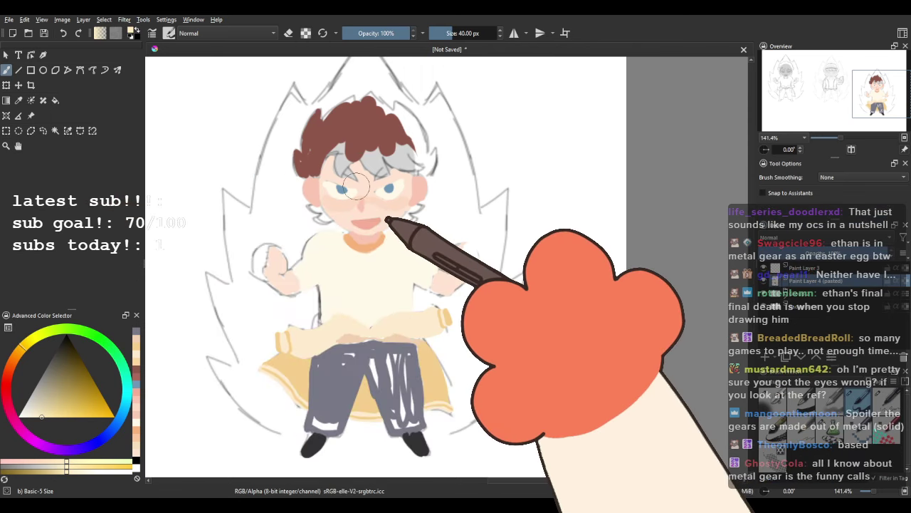
Examine the flat colours of the copied figure up close and as a whole, including face, hair and outfit.
{"action": "scroll", "coordinate": [501, 234], "scroll_direction": "down", "scroll_amount": 2}
{"action": "scroll", "coordinate": [450, 213], "scroll_direction": "up", "scroll_amount": 3}
{"action": "scroll", "coordinate": [441, 214], "scroll_direction": "down", "scroll_amount": 2}
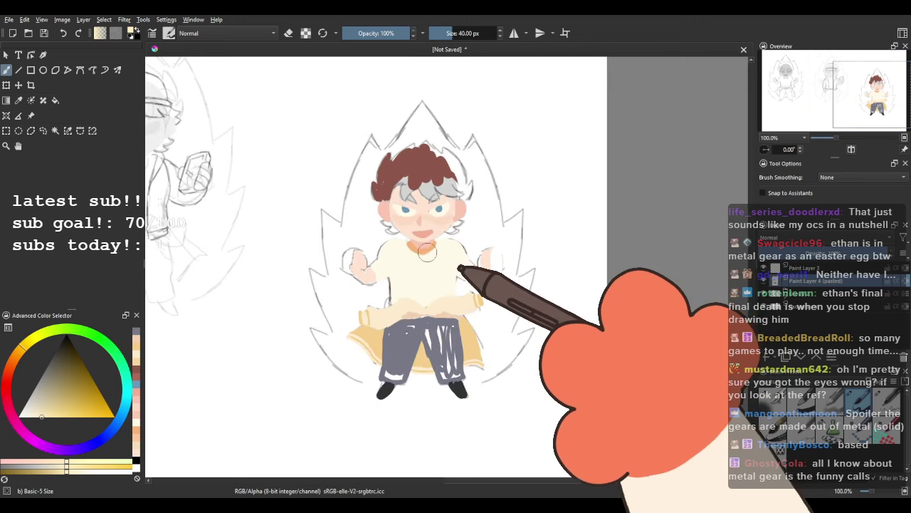
{"action": "scroll", "coordinate": [420, 285], "scroll_direction": "up", "scroll_amount": 3}
{"action": "scroll", "coordinate": [385, 320], "scroll_direction": "down", "scroll_amount": 3}
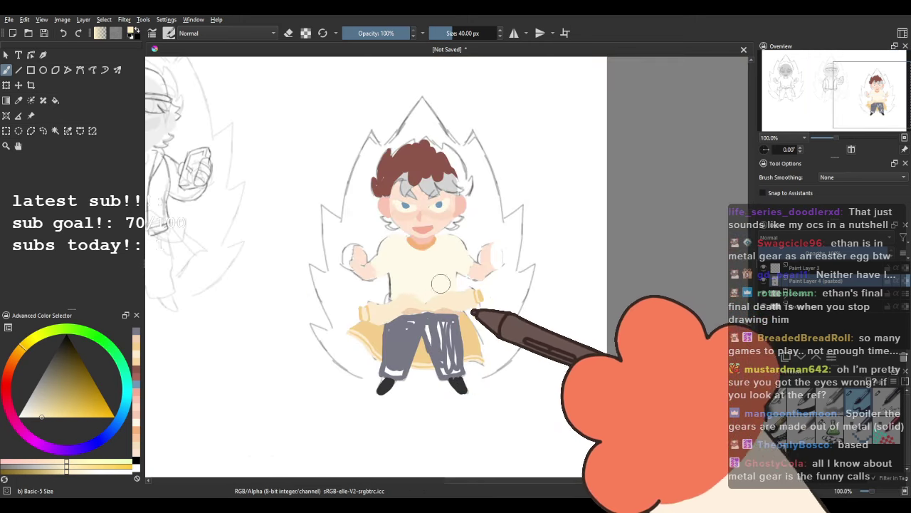
{"action": "scroll", "coordinate": [434, 278], "scroll_direction": "up", "scroll_amount": 1}
{"action": "scroll", "coordinate": [382, 166], "scroll_direction": "up", "scroll_amount": 1}
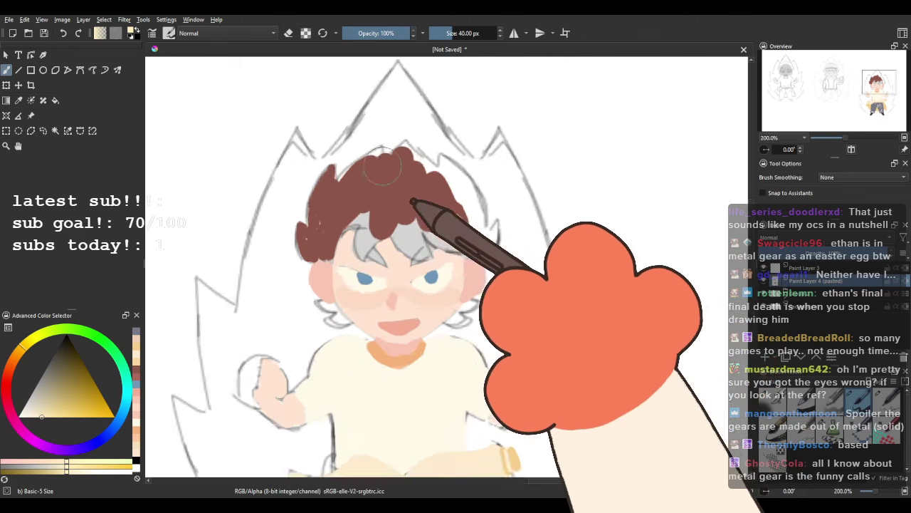
{"action": "scroll", "coordinate": [382, 165], "scroll_direction": "down", "scroll_amount": 1}
{"action": "scroll", "coordinate": [378, 185], "scroll_direction": "up", "scroll_amount": 1}
{"action": "scroll", "coordinate": [370, 214], "scroll_direction": "down", "scroll_amount": 2}
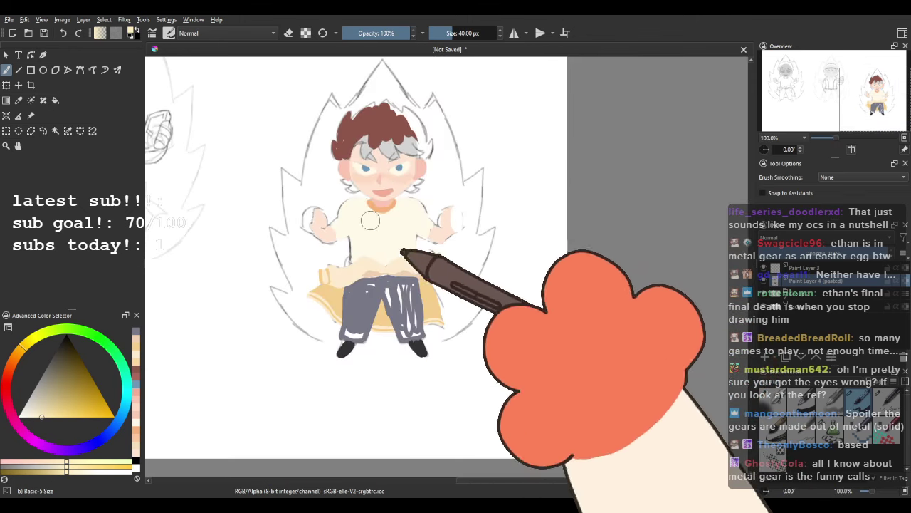
{"action": "scroll", "coordinate": [367, 235], "scroll_direction": "up", "scroll_amount": 1}
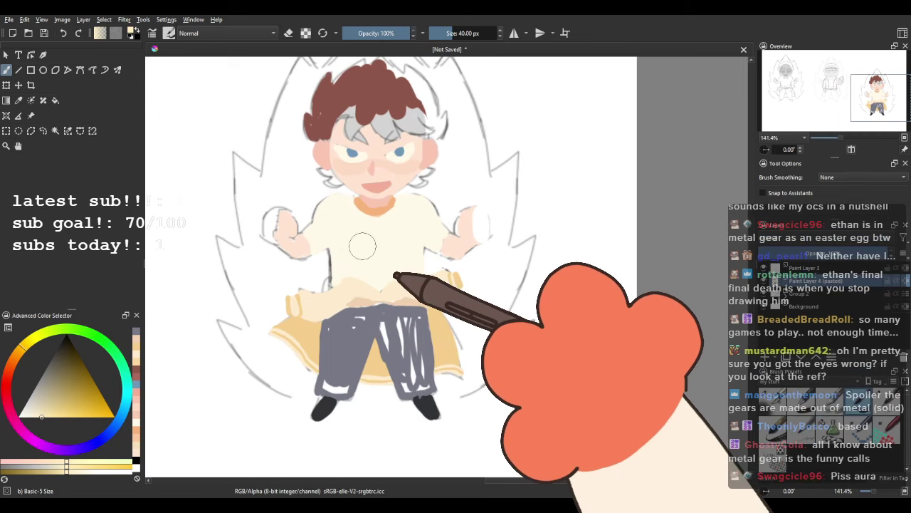
{"action": "scroll", "coordinate": [381, 157], "scroll_direction": "up", "scroll_amount": 2}
{"action": "scroll", "coordinate": [377, 235], "scroll_direction": "down", "scroll_amount": 3}
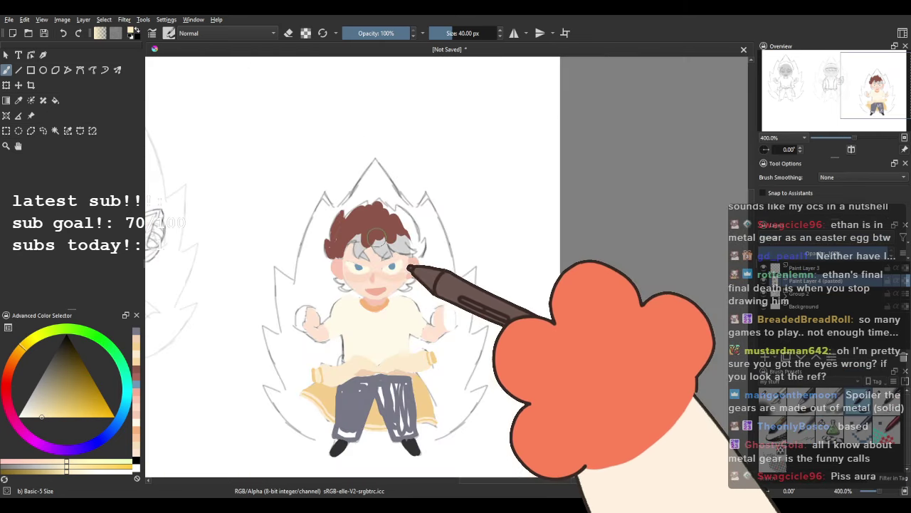
{"action": "left_click_drag", "start_coordinate": [383, 275], "coordinate": [391, 208]}
{"action": "scroll", "coordinate": [366, 222], "scroll_direction": "up", "scroll_amount": 1}
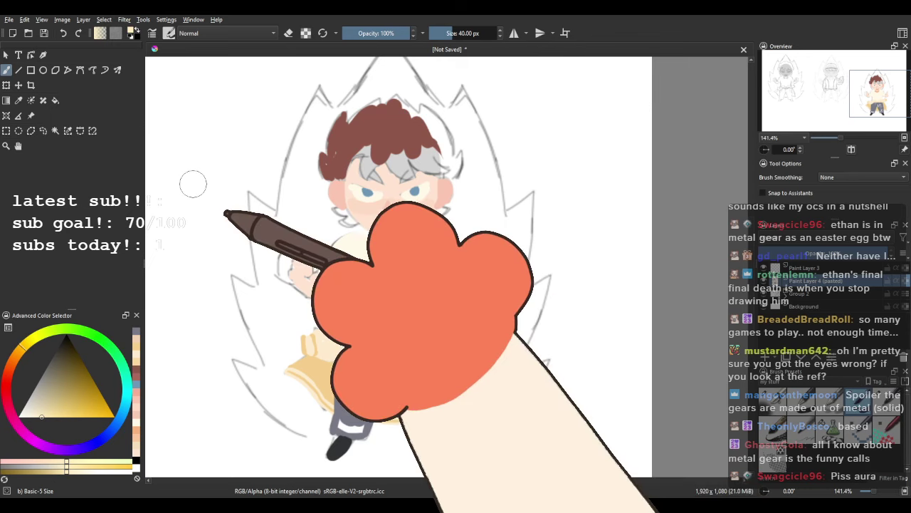
Resample the trousers' blue-grey, darken it and paint the rolled cuffs on both trouser legs.
{"action": "mouse_move", "coordinate": [409, 283]}
{"action": "left_mouse_down"}
{"action": "mouse_move", "coordinate": [478, 254]}
{"action": "mouse_move", "coordinate": [408, 262]}
{"action": "left_mouse_up"}
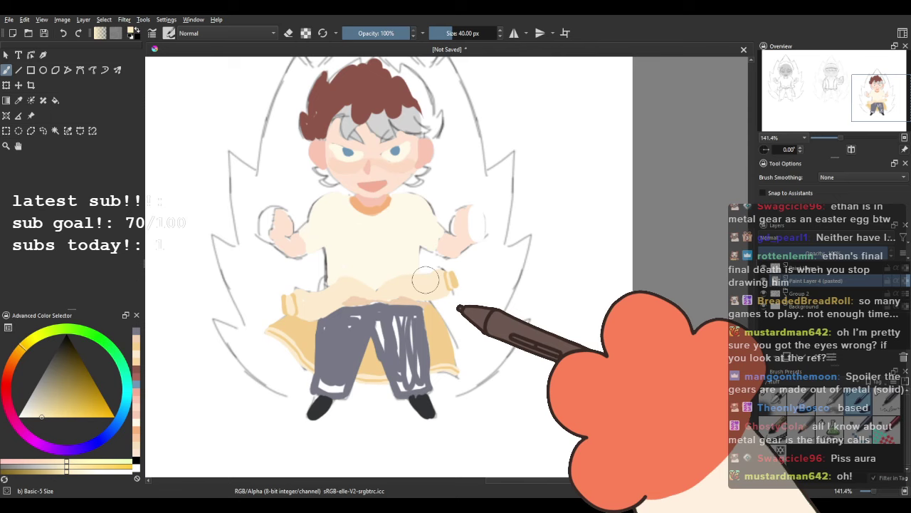
{"action": "key", "text": "ctrl"}
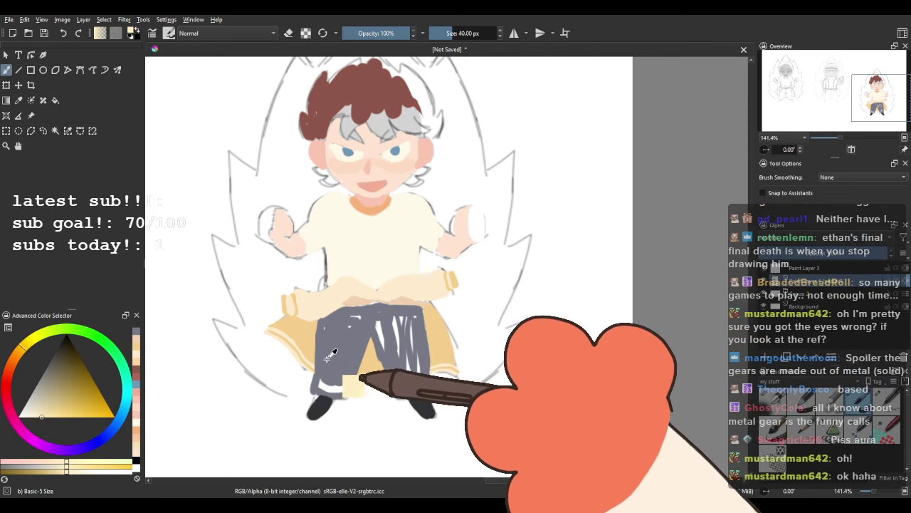
{"action": "left_click", "coordinate": [367, 366], "text": "ctrl"}
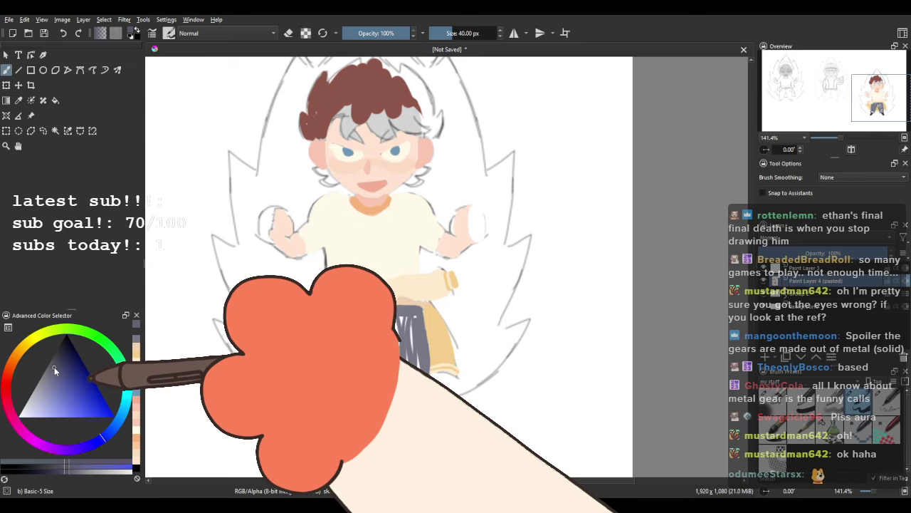
{"action": "left_click_drag", "start_coordinate": [395, 388], "coordinate": [408, 389]}
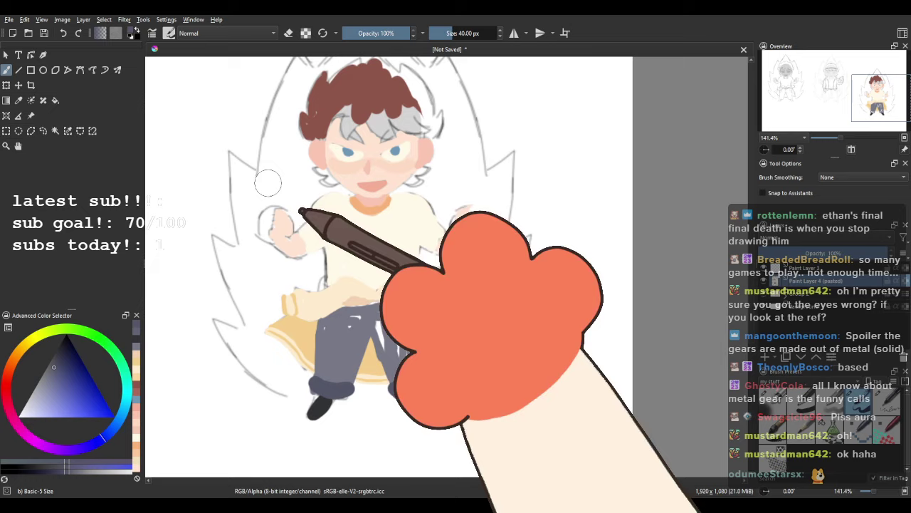
Paint dark blue-grey gloves on both fists and restore the thumb area with the resampled skin tone.
{"action": "mouse_move", "coordinate": [276, 261]}
{"action": "left_mouse_down"}
{"action": "mouse_move", "coordinate": [278, 347]}
{"action": "mouse_move", "coordinate": [309, 249]}
{"action": "left_mouse_up"}
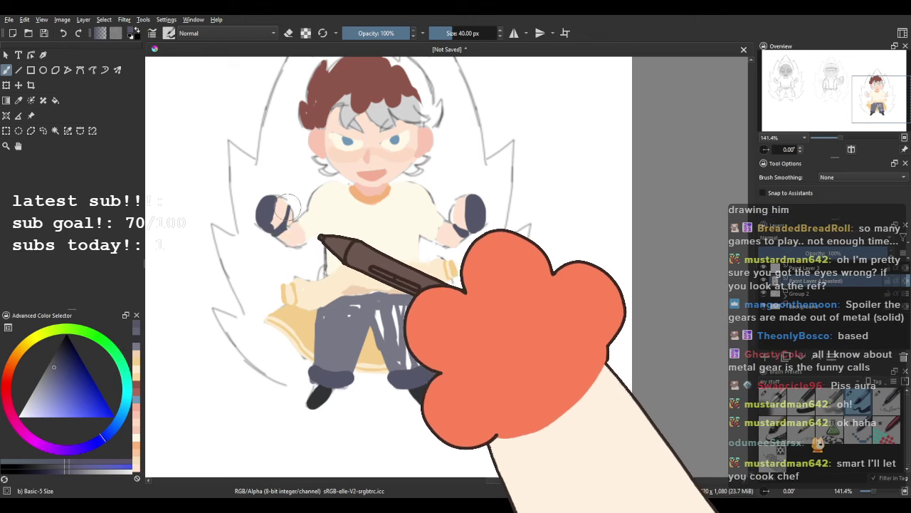
{"action": "left_click", "coordinate": [458, 207], "text": "ctrl"}
{"action": "left_click_drag", "start_coordinate": [455, 206], "coordinate": [449, 217]}
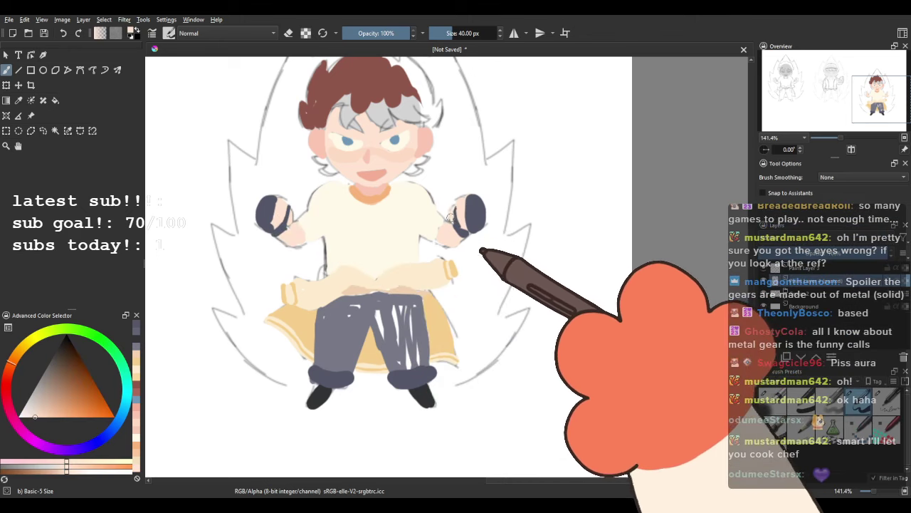
{"action": "left_click_drag", "start_coordinate": [301, 195], "coordinate": [292, 250]}
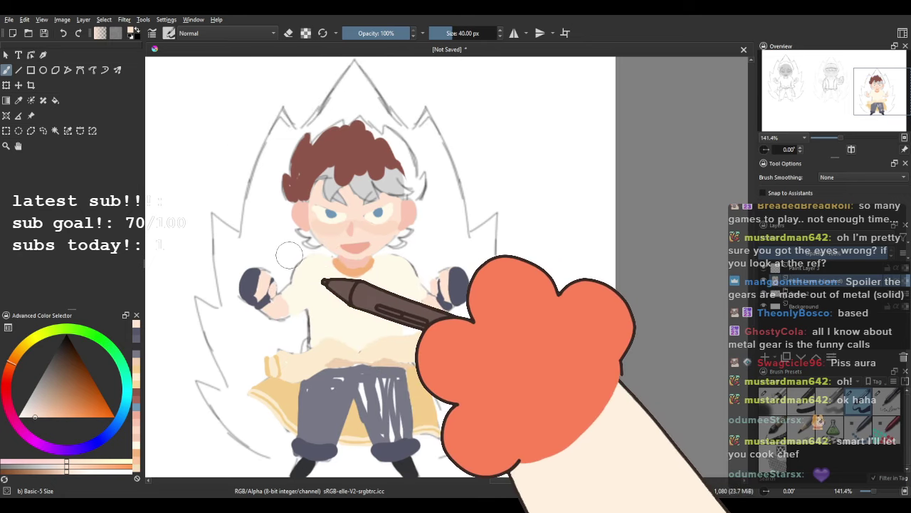
Sample the cream shirt, shift it to a slightly darker orange-tinted shade and paint fold lines across the chest, undoing the first stroke.
{"action": "scroll", "coordinate": [324, 214], "scroll_direction": "down", "scroll_amount": 2}
{"action": "left_click_drag", "start_coordinate": [334, 205], "coordinate": [408, 191]}
{"action": "scroll", "coordinate": [454, 250], "scroll_direction": "up", "scroll_amount": 2}
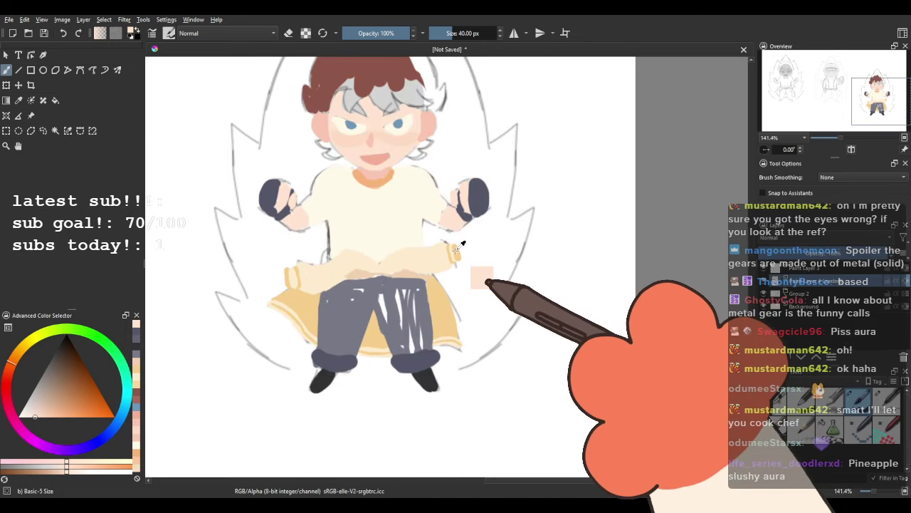
{"action": "left_click", "coordinate": [389, 217], "text": "ctrl"}
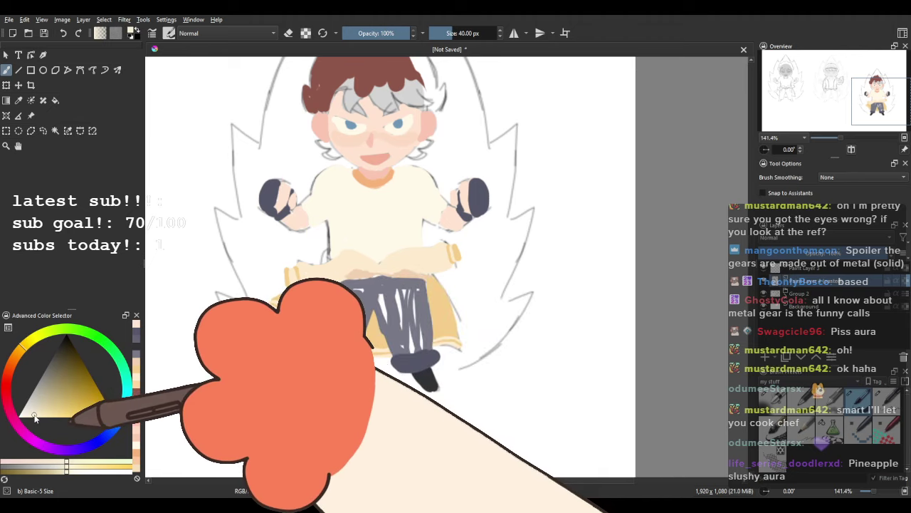
{"action": "left_click", "coordinate": [15, 355]}
{"action": "mouse_move", "coordinate": [336, 201]}
{"action": "left_mouse_down"}
{"action": "mouse_move", "coordinate": [391, 238]}
{"action": "mouse_move", "coordinate": [371, 219]}
{"action": "mouse_move", "coordinate": [342, 225]}
{"action": "mouse_move", "coordinate": [385, 252]}
{"action": "left_mouse_up"}
{"action": "key", "text": "ctrl+z"}
{"action": "left_click_drag", "start_coordinate": [361, 222], "coordinate": [404, 232]}
{"action": "left_click_drag", "start_coordinate": [401, 279], "coordinate": [401, 303]}
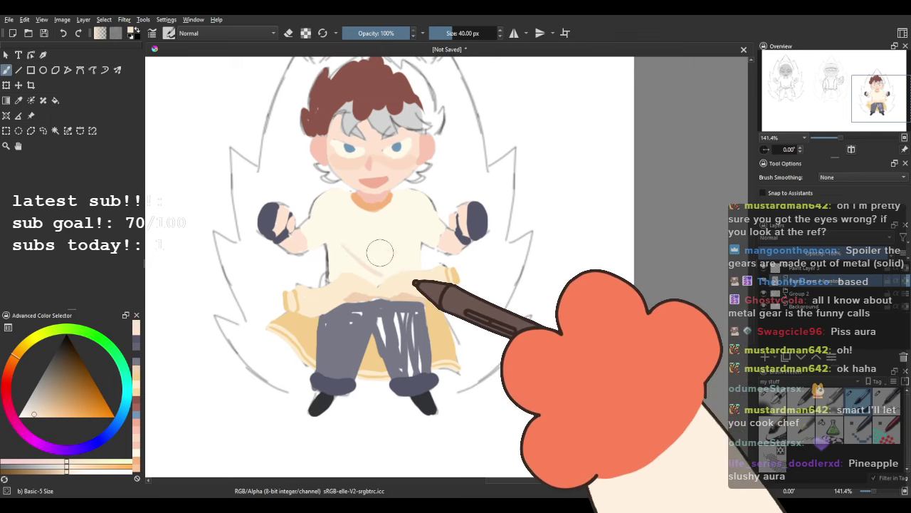
Examine the flat-coloured figure up close and at full size, including the face, gloves and shirt folds.
{"action": "scroll", "coordinate": [427, 377], "scroll_direction": "down", "scroll_amount": 3}
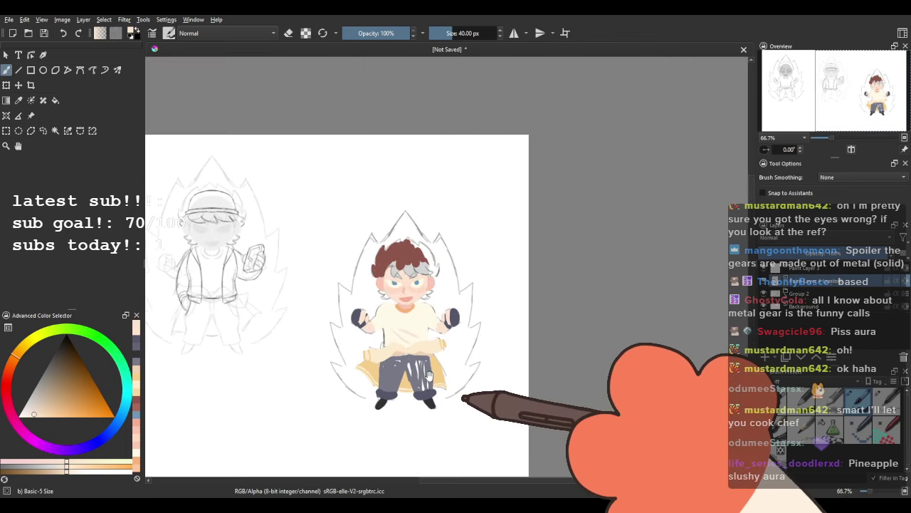
{"action": "scroll", "coordinate": [427, 378], "scroll_direction": "up", "scroll_amount": 3}
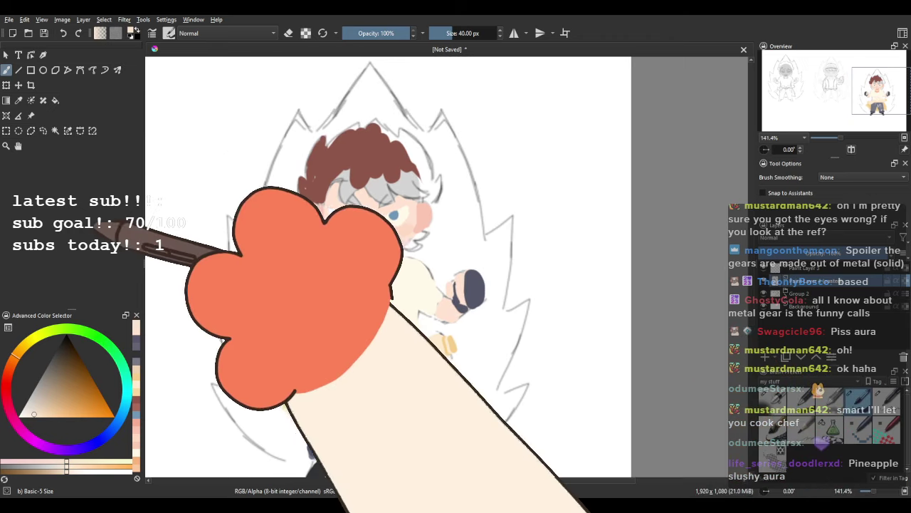
{"action": "scroll", "coordinate": [513, 250], "scroll_direction": "down", "scroll_amount": 3}
{"action": "scroll", "coordinate": [514, 250], "scroll_direction": "up", "scroll_amount": 1}
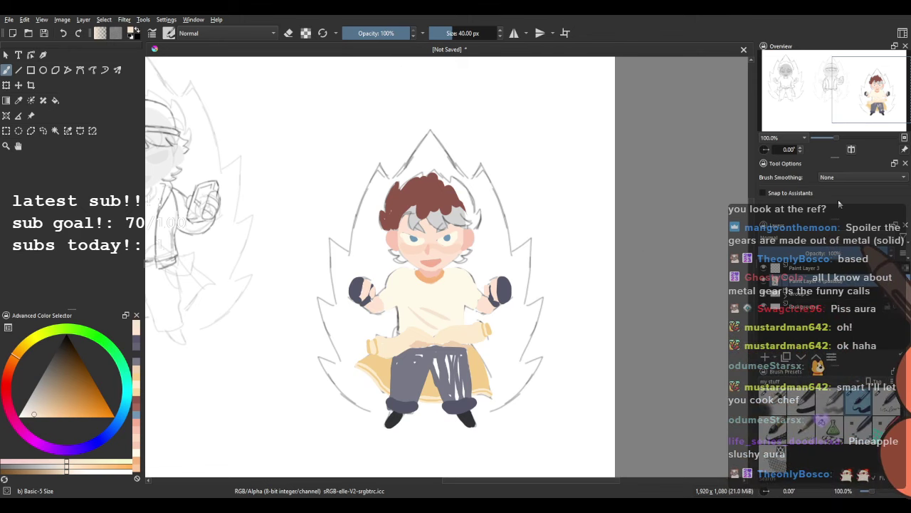
{"action": "scroll", "coordinate": [456, 249], "scroll_direction": "up", "scroll_amount": 3}
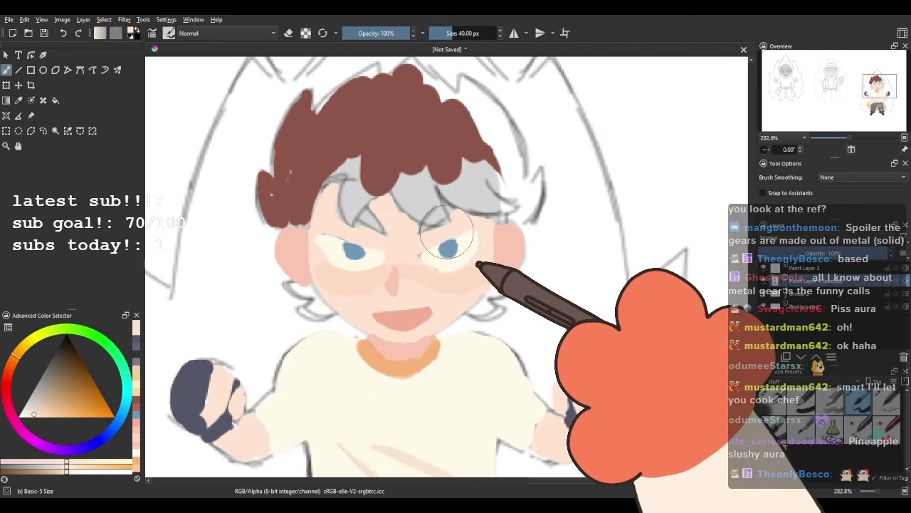
{"action": "scroll", "coordinate": [461, 256], "scroll_direction": "down", "scroll_amount": 3}
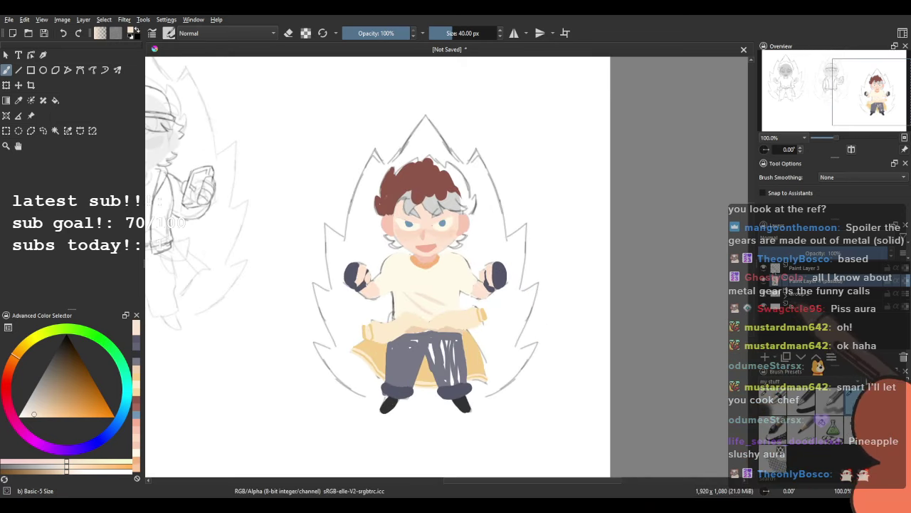
{"action": "scroll", "coordinate": [500, 277], "scroll_direction": "down", "scroll_amount": 2}
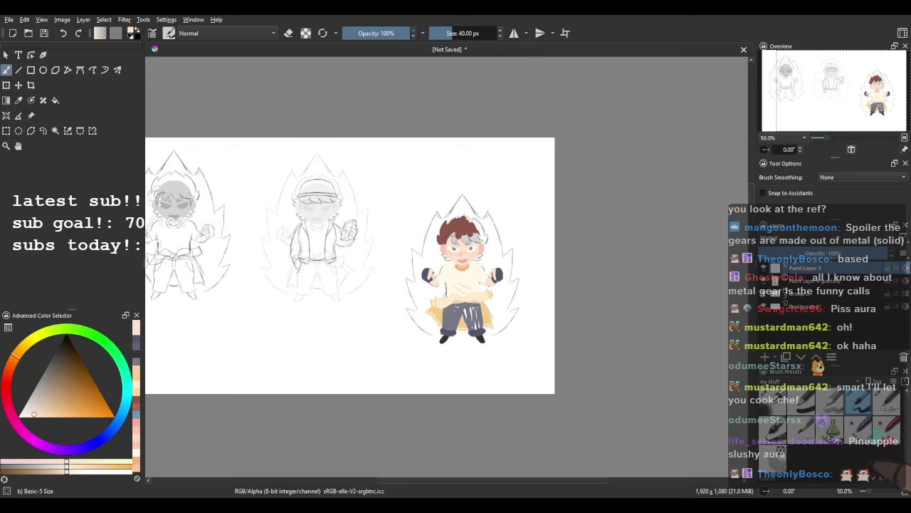
Choose the Shapes Fill brush and sample the skin tone from the coloured figure's face.
{"action": "left_click", "coordinate": [835, 433]}
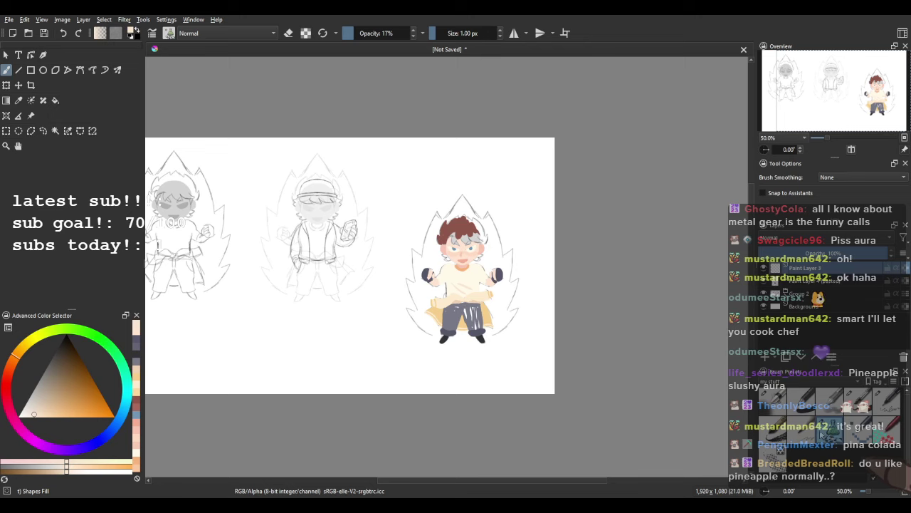
{"action": "scroll", "coordinate": [502, 287], "scroll_direction": "up", "scroll_amount": 3}
{"action": "left_click", "coordinate": [391, 180], "text": "ctrl"}
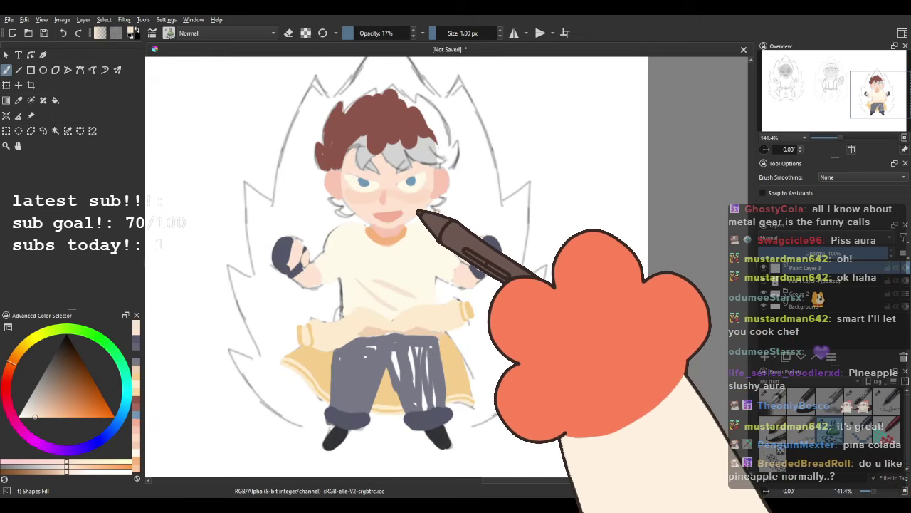
Fade the sketch group, make Paint Layer 3 active and centre a horizontal mirror axis on the first sketched figure's face.
{"action": "scroll", "coordinate": [419, 212], "scroll_direction": "down", "scroll_amount": 3}
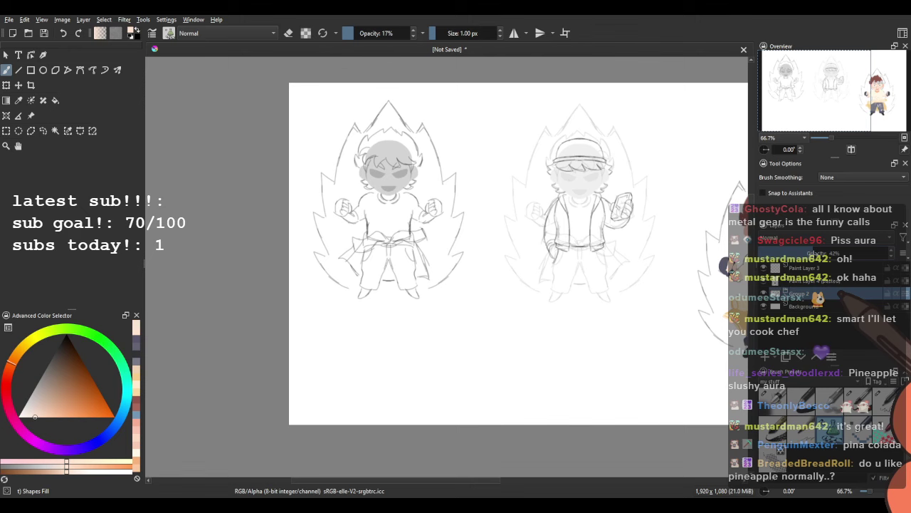
{"action": "left_click", "coordinate": [797, 268]}
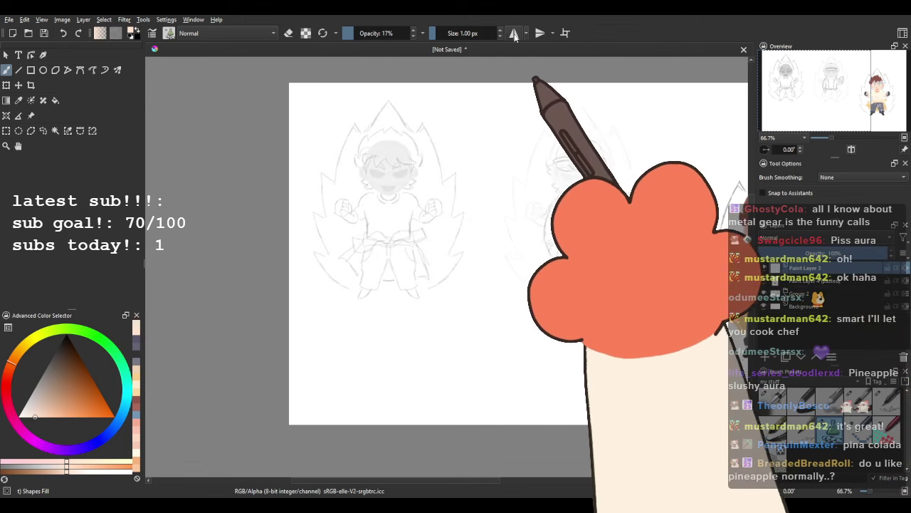
{"action": "left_click", "coordinate": [514, 33]}
{"action": "left_click_drag", "start_coordinate": [699, 225], "coordinate": [390, 155]}
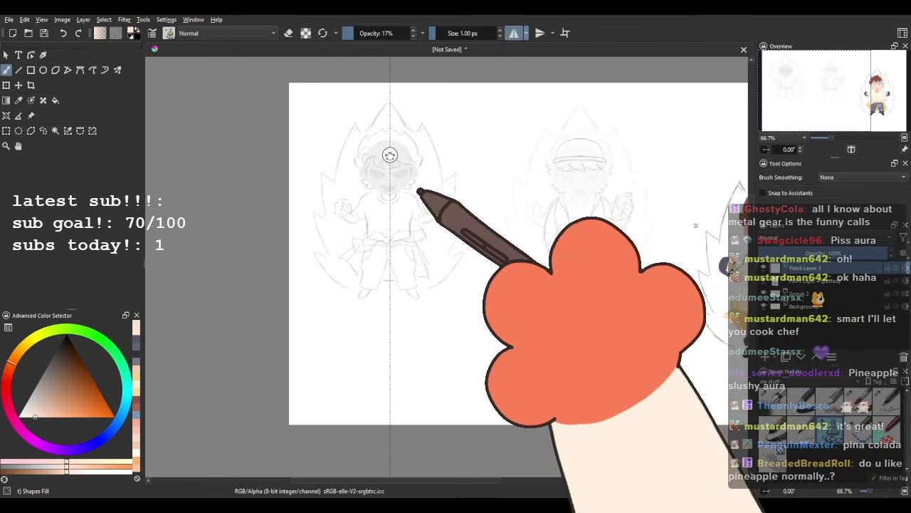
{"action": "scroll", "coordinate": [389, 155], "scroll_direction": "up", "scroll_amount": 5}
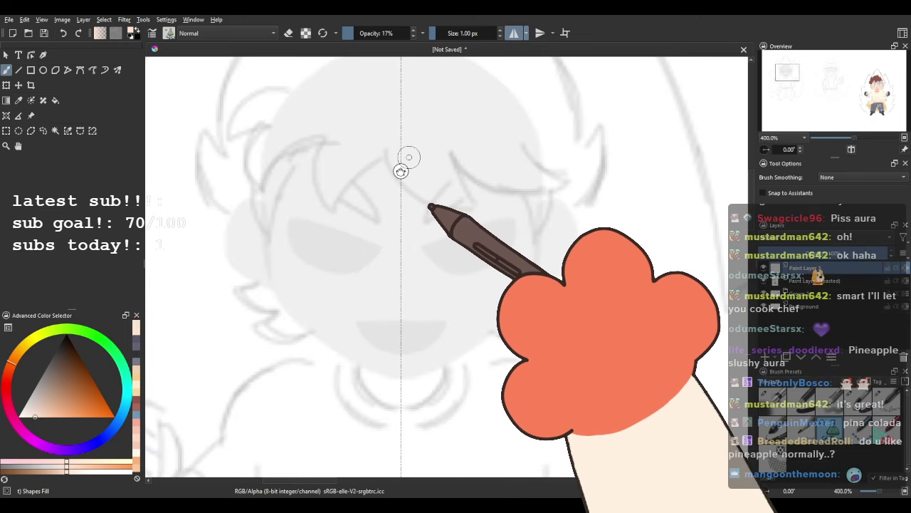
{"action": "scroll", "coordinate": [410, 157], "scroll_direction": "up", "scroll_amount": 5}
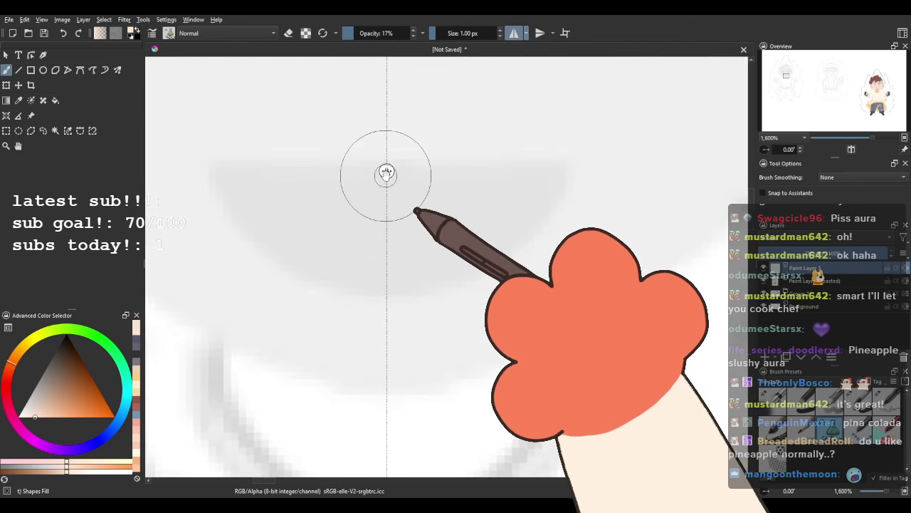
{"action": "scroll", "coordinate": [439, 365], "scroll_direction": "down", "scroll_amount": 3}
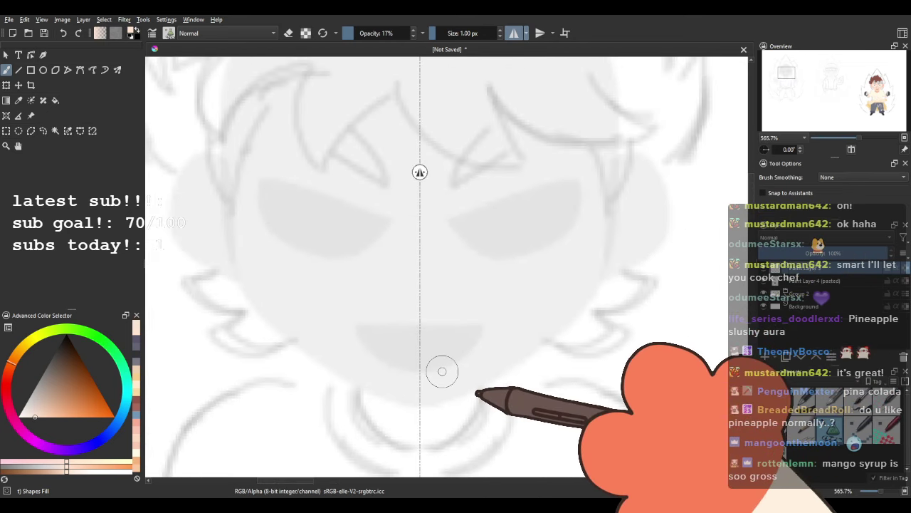
Undo the faint trial shape, set the brush opacity to 100% and fill the first figure's mirrored face from chin to forehead in skin tone.
{"action": "key", "text": "space"}
{"action": "left_click_drag", "start_coordinate": [242, 131], "coordinate": [240, 190]}
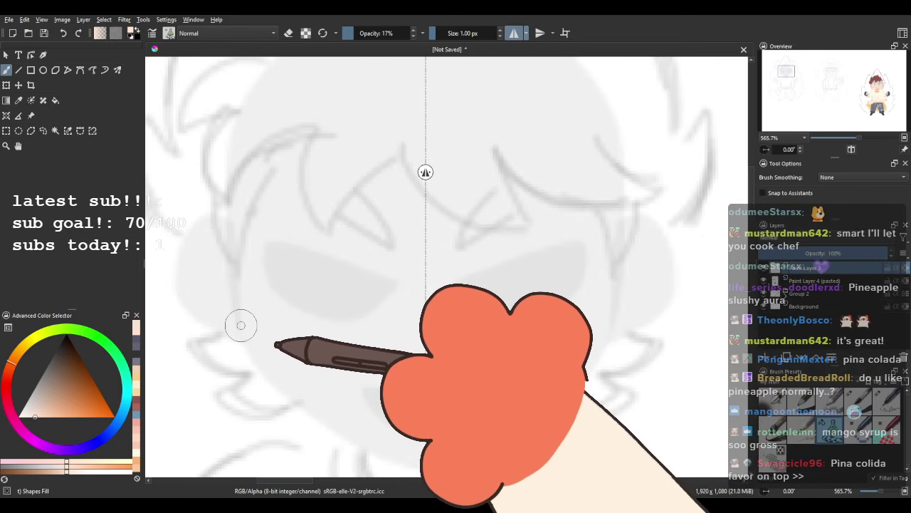
{"action": "key", "text": "ctrl+z"}
{"action": "left_click_drag", "start_coordinate": [350, 34], "coordinate": [430, 42]}
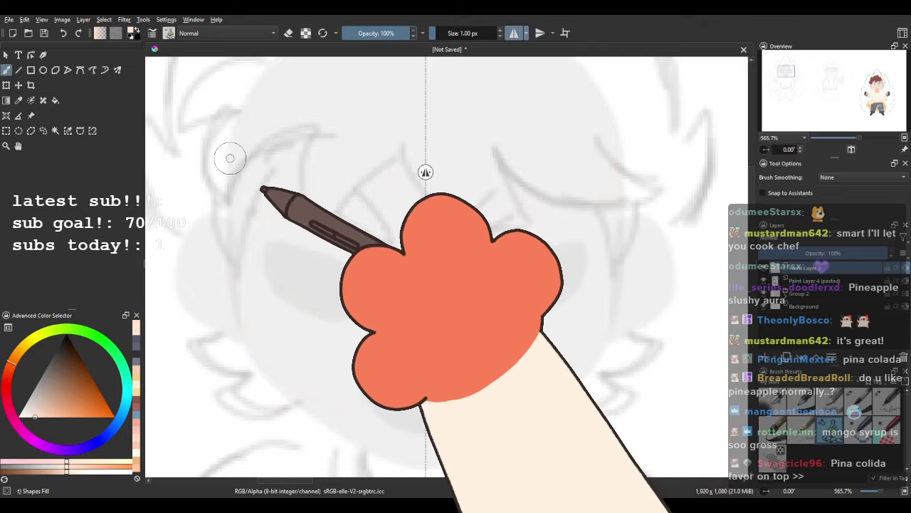
{"action": "mouse_move", "coordinate": [228, 170]}
{"action": "left_mouse_down"}
{"action": "mouse_move", "coordinate": [230, 272]}
{"action": "mouse_move", "coordinate": [249, 356]}
{"action": "mouse_move", "coordinate": [309, 417]}
{"action": "mouse_move", "coordinate": [382, 453]}
{"action": "mouse_move", "coordinate": [539, 189]}
{"action": "mouse_move", "coordinate": [258, 154]}
{"action": "left_mouse_up"}
{"action": "left_click_drag", "start_coordinate": [323, 346], "coordinate": [286, 200]}
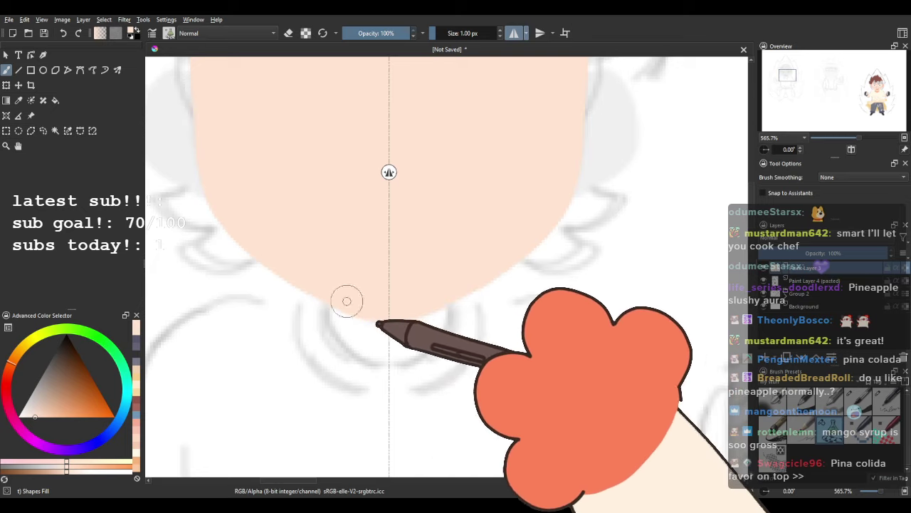
{"action": "left_click_drag", "start_coordinate": [417, 248], "coordinate": [417, 321]}
{"action": "scroll", "coordinate": [416, 321], "scroll_direction": "down", "scroll_amount": 3}
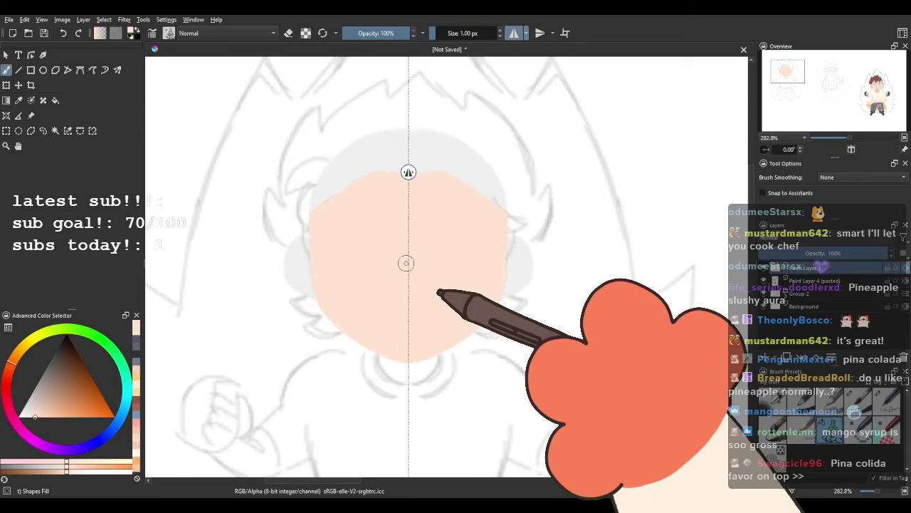
{"action": "mouse_move", "coordinate": [314, 214]}
{"action": "left_mouse_down"}
{"action": "mouse_move", "coordinate": [316, 197]}
{"action": "mouse_move", "coordinate": [432, 152]}
{"action": "mouse_move", "coordinate": [484, 193]}
{"action": "left_mouse_up"}
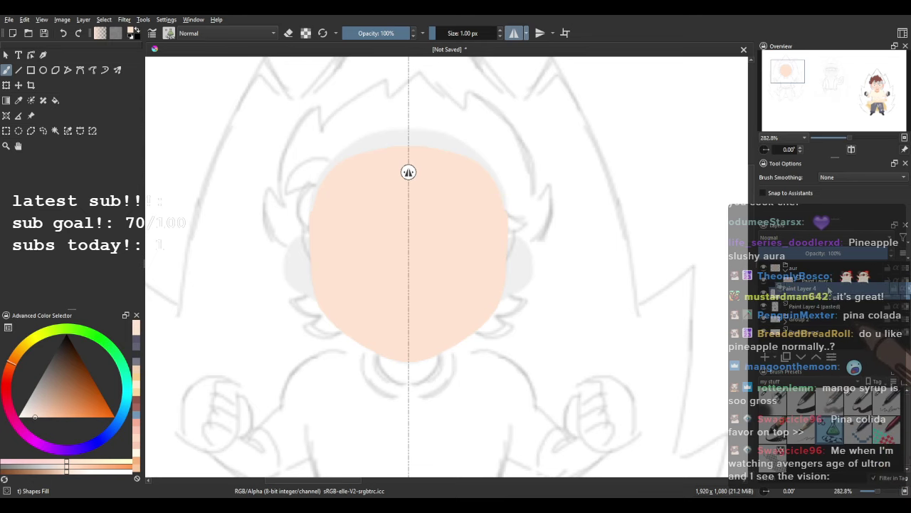
On Paint Layer 4 beneath the face, fill the first figure's mirrored ears with pink sampled from the coloured figure's ear.
{"action": "left_click_drag", "start_coordinate": [645, 324], "coordinate": [296, 186]}
{"action": "left_click_drag", "start_coordinate": [641, 274], "coordinate": [288, 257]}
{"action": "left_click_drag", "start_coordinate": [659, 287], "coordinate": [240, 226]}
{"action": "mouse_move", "coordinate": [466, 294]}
{"action": "left_mouse_down"}
{"action": "mouse_move", "coordinate": [327, 254]}
{"action": "mouse_move", "coordinate": [291, 267]}
{"action": "mouse_move", "coordinate": [482, 295]}
{"action": "left_mouse_up"}
{"action": "left_click", "coordinate": [292, 276], "text": "ctrl"}
{"action": "left_click_drag", "start_coordinate": [285, 242], "coordinate": [669, 355]}
{"action": "left_click_drag", "start_coordinate": [256, 217], "coordinate": [499, 257]}
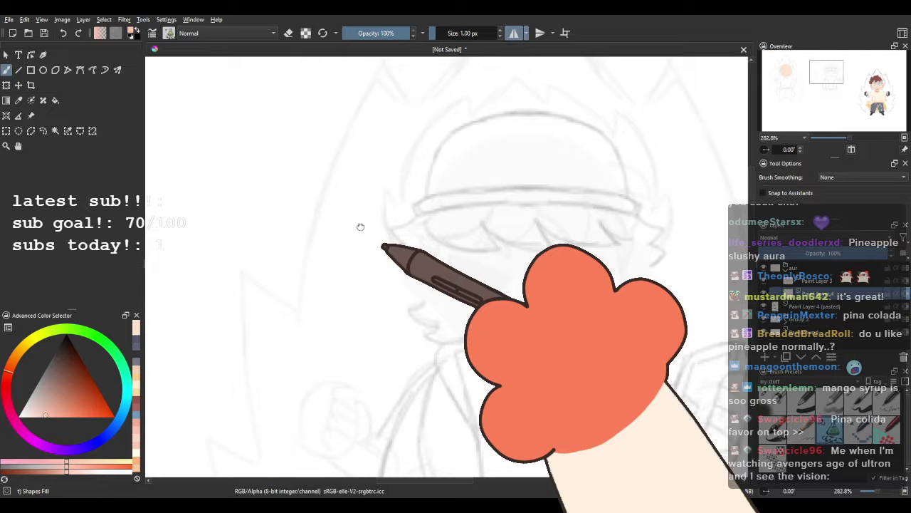
{"action": "left_click_drag", "start_coordinate": [361, 227], "coordinate": [712, 277]}
{"action": "left_click_drag", "start_coordinate": [306, 274], "coordinate": [594, 228]}
{"action": "scroll", "coordinate": [392, 242], "scroll_direction": "up", "scroll_amount": 2}
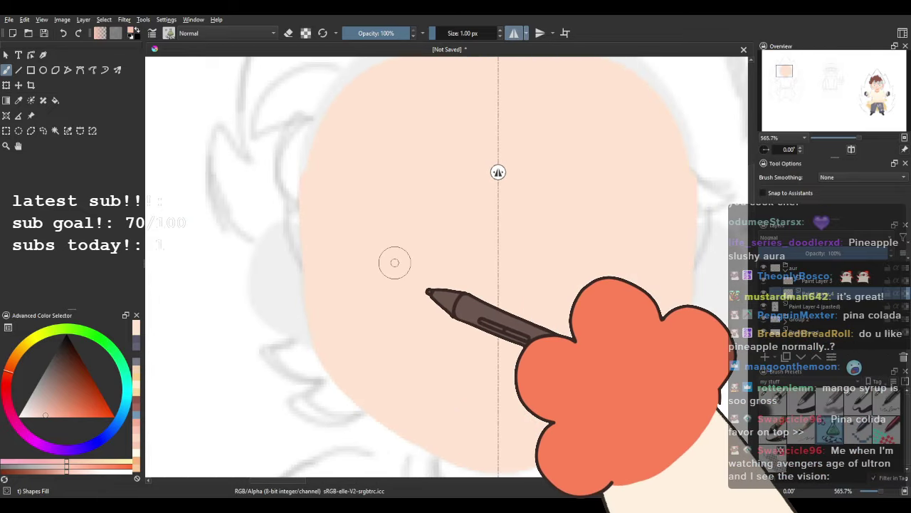
{"action": "mouse_move", "coordinate": [288, 243]}
{"action": "left_mouse_down"}
{"action": "mouse_move", "coordinate": [316, 264]}
{"action": "mouse_move", "coordinate": [358, 370]}
{"action": "left_mouse_up"}
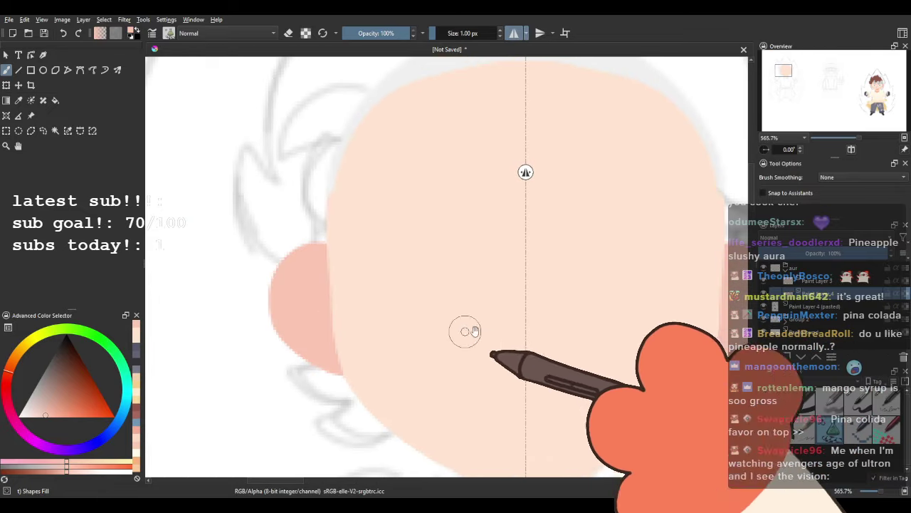
Fill the first figure's neck beneath the chin with the same pink, using mirrored shapes.
{"action": "mouse_move", "coordinate": [465, 331]}
{"action": "left_mouse_down"}
{"action": "mouse_move", "coordinate": [386, 265]}
{"action": "mouse_move", "coordinate": [419, 395]}
{"action": "mouse_move", "coordinate": [355, 274]}
{"action": "mouse_move", "coordinate": [374, 339]}
{"action": "mouse_move", "coordinate": [449, 251]}
{"action": "mouse_move", "coordinate": [413, 333]}
{"action": "mouse_move", "coordinate": [443, 285]}
{"action": "mouse_move", "coordinate": [438, 257]}
{"action": "left_mouse_up"}
{"action": "key", "text": "ctrl+z"}
{"action": "left_click_drag", "start_coordinate": [328, 272], "coordinate": [370, 328]}
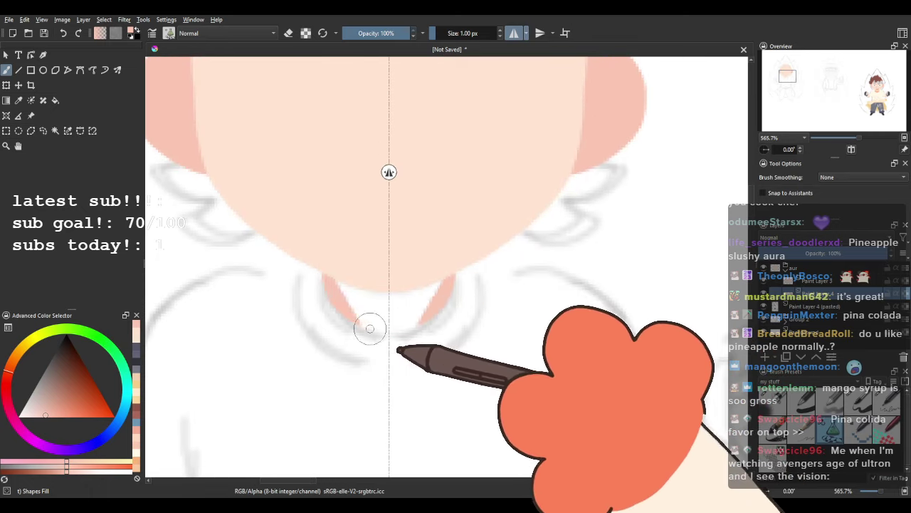
{"action": "key", "text": "1"}
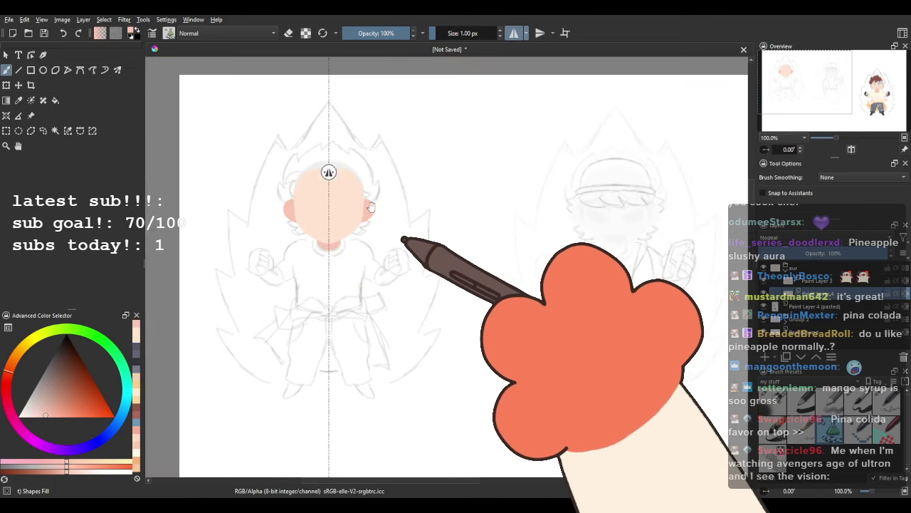
{"action": "left_click_drag", "start_coordinate": [590, 224], "coordinate": [323, 180]}
{"action": "scroll", "coordinate": [545, 271], "scroll_direction": "down", "scroll_amount": 2}
{"action": "left_click_drag", "start_coordinate": [545, 271], "coordinate": [614, 274]}
{"action": "scroll", "coordinate": [611, 290], "scroll_direction": "up", "scroll_amount": 1}
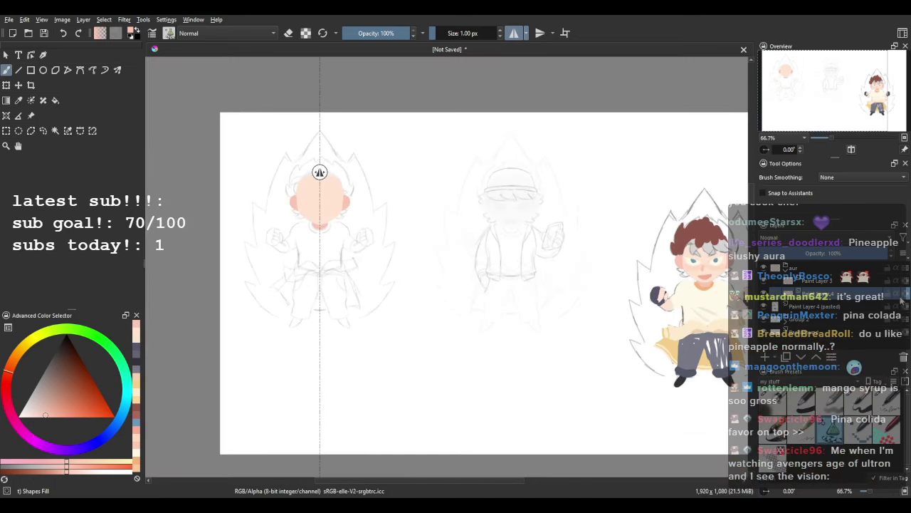
Add Paint Layer 5 above the first figure's face, sample the reddish brown from the coloured figure's hair and keep the new layer active.
{"action": "left_click", "coordinate": [764, 357]}
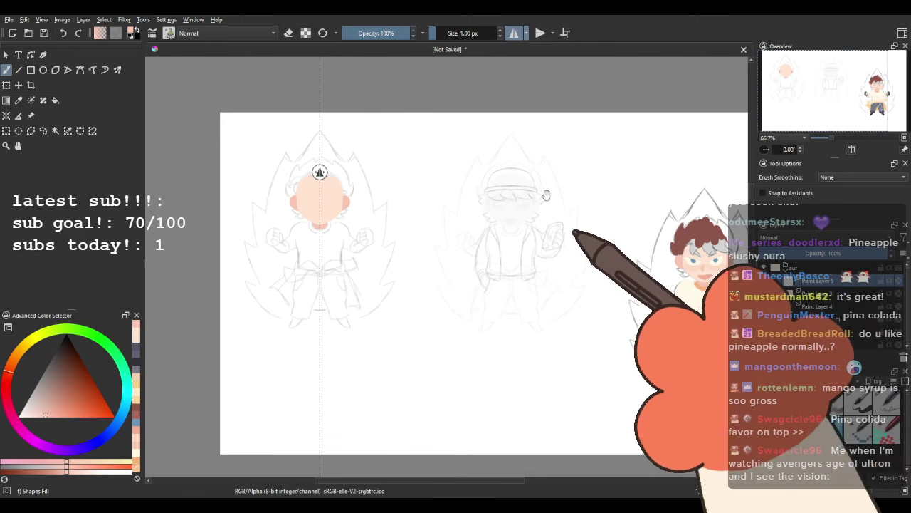
{"action": "left_click_drag", "start_coordinate": [546, 196], "coordinate": [453, 195]}
{"action": "scroll", "coordinate": [655, 258], "scroll_direction": "up", "scroll_amount": 2}
{"action": "scroll", "coordinate": [570, 191], "scroll_direction": "up", "scroll_amount": 1}
{"action": "left_click", "coordinate": [566, 189], "text": "ctrl"}
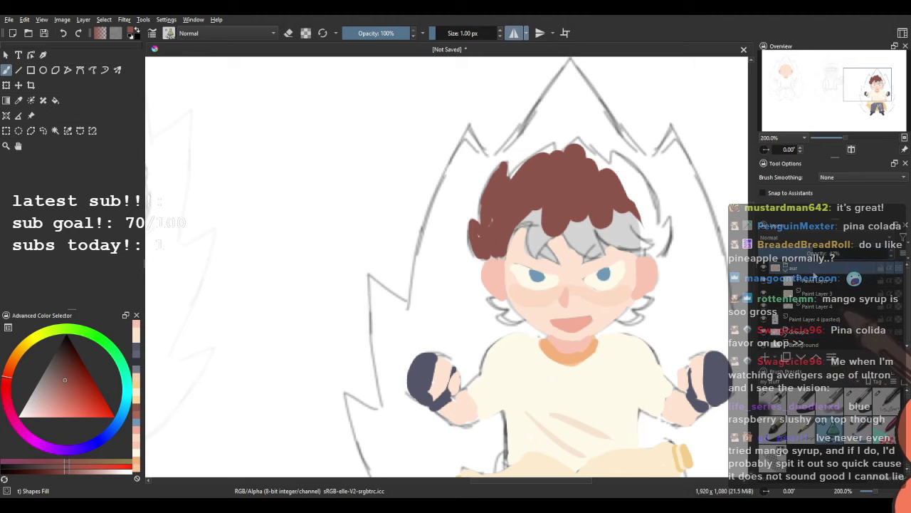
{"action": "left_click", "coordinate": [816, 281]}
Try filling mirrored reddish-brown hair tufts beside the first figure's temples.
{"action": "scroll", "coordinate": [413, 303], "scroll_direction": "down", "scroll_amount": 3}
{"action": "left_click_drag", "start_coordinate": [420, 302], "coordinate": [598, 313]}
{"action": "scroll", "coordinate": [235, 240], "scroll_direction": "up", "scroll_amount": 4}
{"action": "left_click_drag", "start_coordinate": [235, 240], "coordinate": [344, 221]}
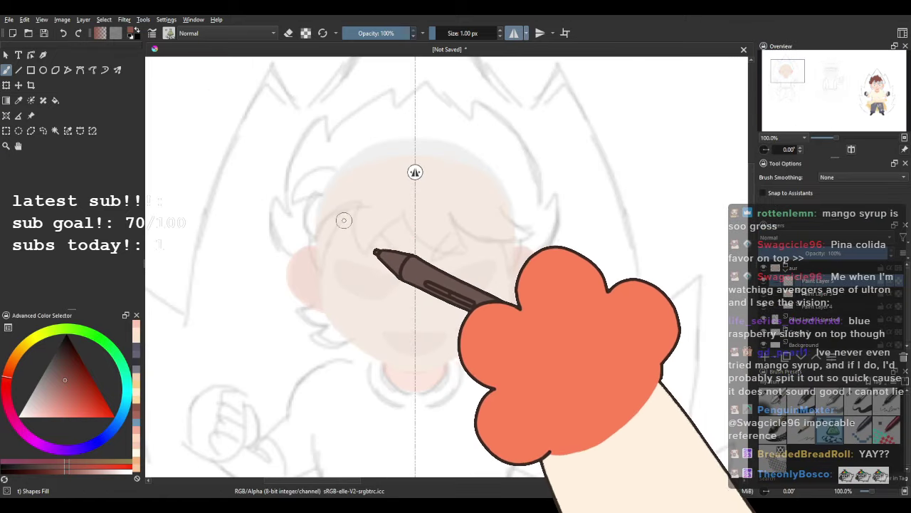
{"action": "scroll", "coordinate": [358, 213], "scroll_direction": "up", "scroll_amount": 2}
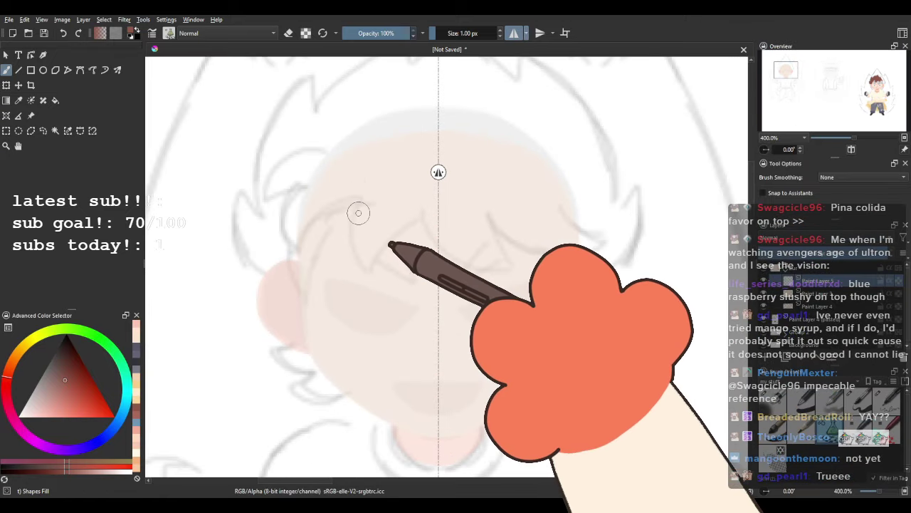
{"action": "left_click_drag", "start_coordinate": [285, 196], "coordinate": [299, 256]}
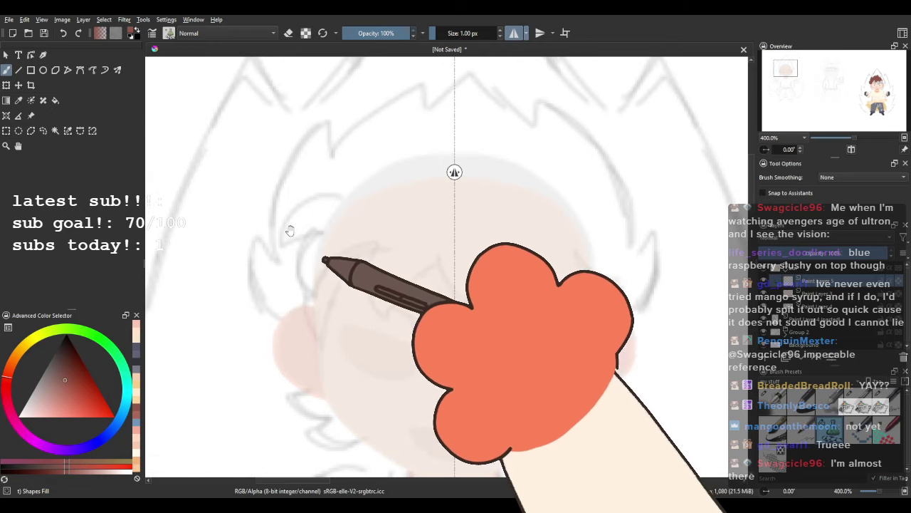
{"action": "left_click_drag", "start_coordinate": [329, 229], "coordinate": [321, 205]}
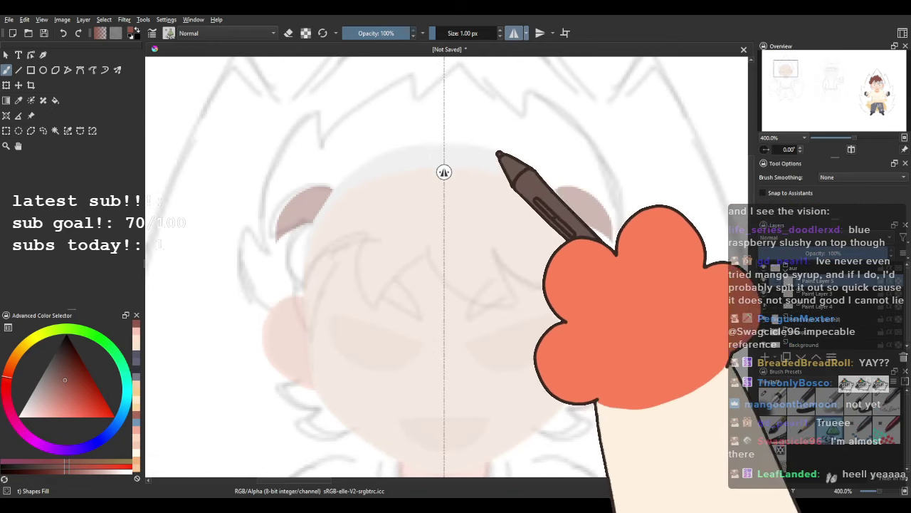
Turn off horizontal mirroring and fill the first figure's asymmetrical fringe and single side tuft in reddish brown.
{"action": "left_click", "coordinate": [514, 33]}
{"action": "mouse_move", "coordinate": [333, 187]}
{"action": "left_mouse_down"}
{"action": "mouse_move", "coordinate": [266, 243]}
{"action": "mouse_move", "coordinate": [310, 222]}
{"action": "mouse_move", "coordinate": [289, 275]}
{"action": "mouse_move", "coordinate": [301, 286]}
{"action": "mouse_move", "coordinate": [341, 244]}
{"action": "mouse_move", "coordinate": [365, 234]}
{"action": "mouse_move", "coordinate": [356, 268]}
{"action": "mouse_move", "coordinate": [381, 309]}
{"action": "mouse_move", "coordinate": [381, 292]}
{"action": "mouse_move", "coordinate": [428, 252]}
{"action": "mouse_move", "coordinate": [436, 276]}
{"action": "mouse_move", "coordinate": [481, 304]}
{"action": "mouse_move", "coordinate": [516, 305]}
{"action": "mouse_move", "coordinate": [500, 255]}
{"action": "mouse_move", "coordinate": [527, 283]}
{"action": "mouse_move", "coordinate": [566, 288]}
{"action": "mouse_move", "coordinate": [609, 273]}
{"action": "mouse_move", "coordinate": [573, 246]}
{"action": "mouse_move", "coordinate": [567, 205]}
{"action": "mouse_move", "coordinate": [529, 161]}
{"action": "mouse_move", "coordinate": [339, 161]}
{"action": "left_mouse_up"}
{"action": "scroll", "coordinate": [315, 180], "scroll_direction": "down", "scroll_amount": 2}
{"action": "scroll", "coordinate": [416, 179], "scroll_direction": "up", "scroll_amount": 2}
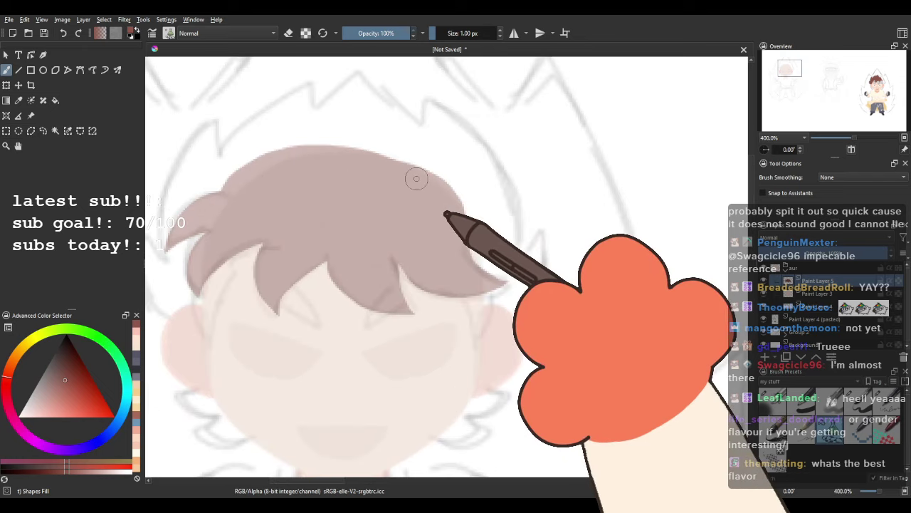
Fill out the first figure's hair above the fringe into a taller, rounded crown and close the gap at the fringe's outer end.
{"action": "left_click_drag", "start_coordinate": [417, 179], "coordinate": [430, 212]}
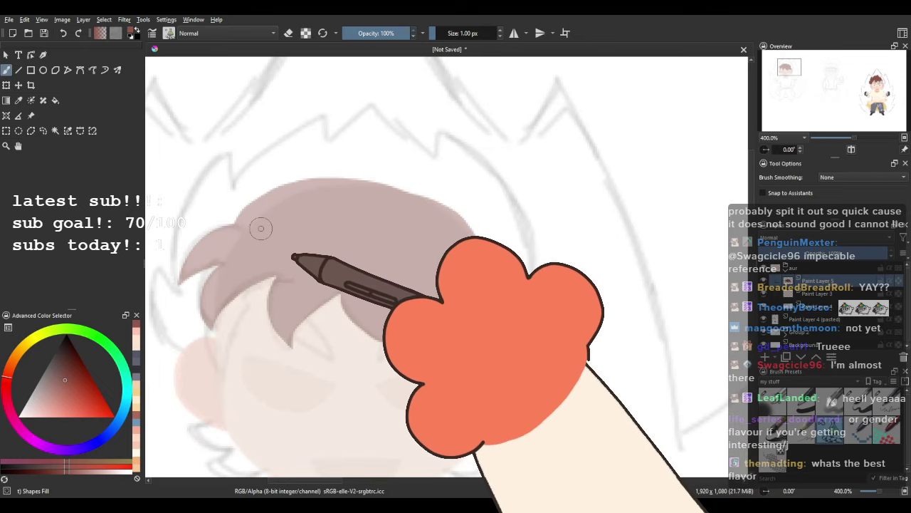
{"action": "left_click_drag", "start_coordinate": [297, 247], "coordinate": [312, 212]}
{"action": "mouse_move", "coordinate": [235, 187]}
{"action": "left_mouse_down"}
{"action": "mouse_move", "coordinate": [356, 122]}
{"action": "mouse_move", "coordinate": [461, 140]}
{"action": "mouse_move", "coordinate": [527, 210]}
{"action": "mouse_move", "coordinate": [536, 262]}
{"action": "left_mouse_up"}
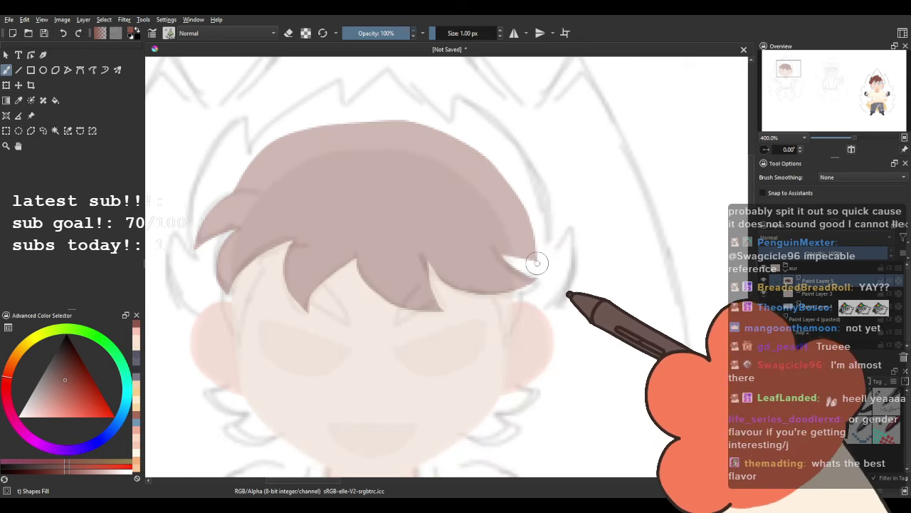
{"action": "scroll", "coordinate": [470, 221], "scroll_direction": "down", "scroll_amount": 3}
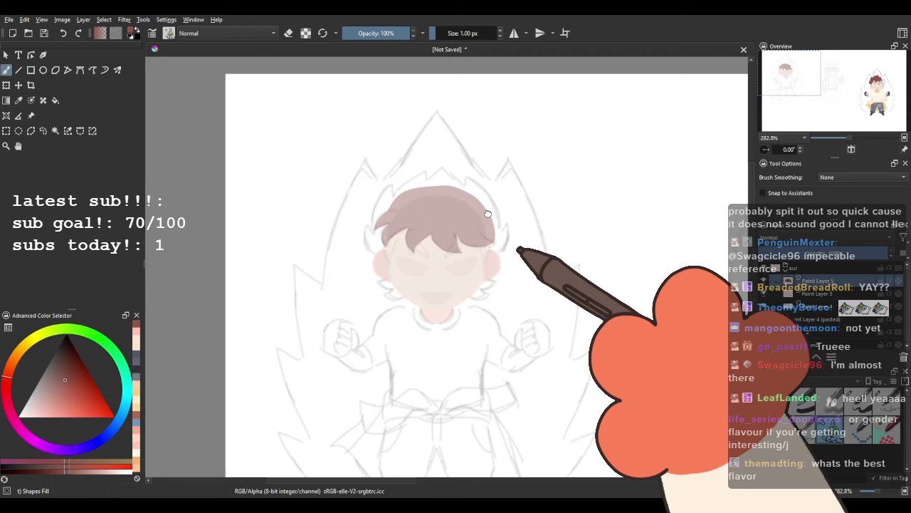
{"action": "scroll", "coordinate": [449, 208], "scroll_direction": "up", "scroll_amount": 2}
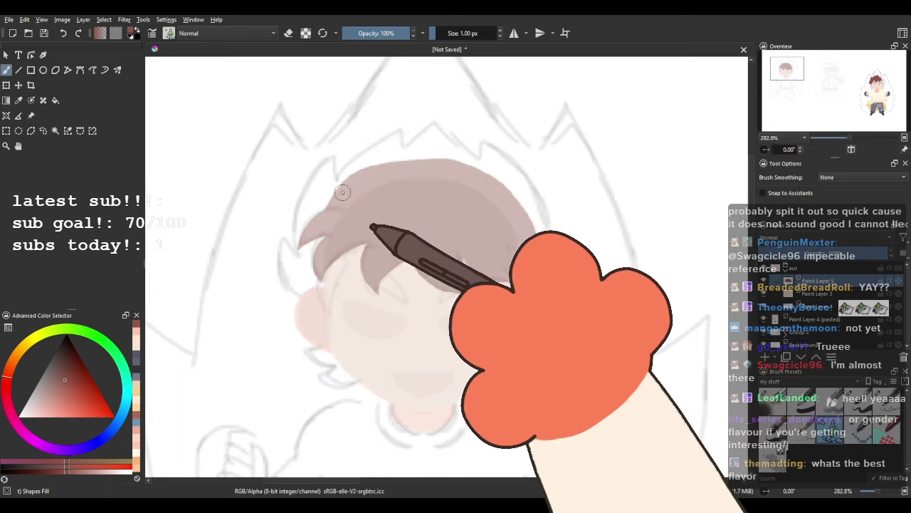
{"action": "mouse_move", "coordinate": [349, 187]}
{"action": "left_mouse_down"}
{"action": "mouse_move", "coordinate": [364, 164]}
{"action": "mouse_move", "coordinate": [434, 152]}
{"action": "mouse_move", "coordinate": [476, 184]}
{"action": "mouse_move", "coordinate": [474, 237]}
{"action": "left_mouse_up"}
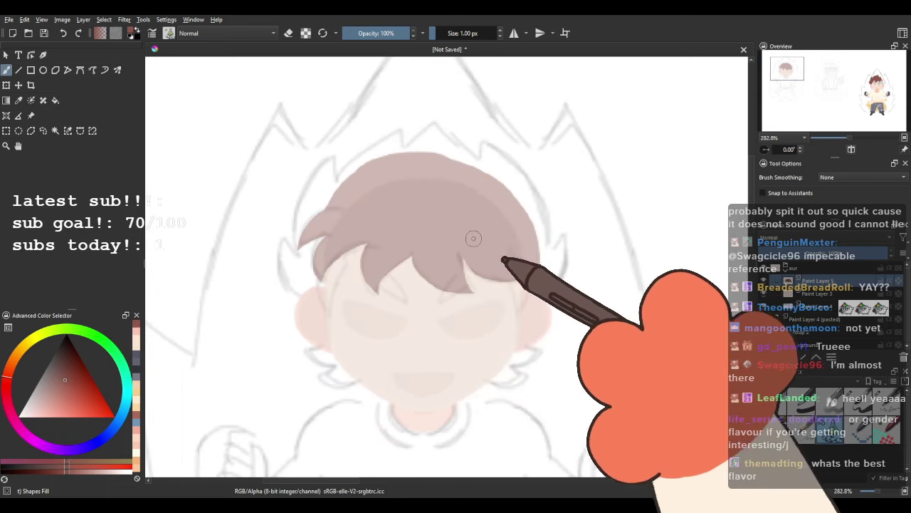
{"action": "scroll", "coordinate": [465, 300], "scroll_direction": "down", "scroll_amount": 2}
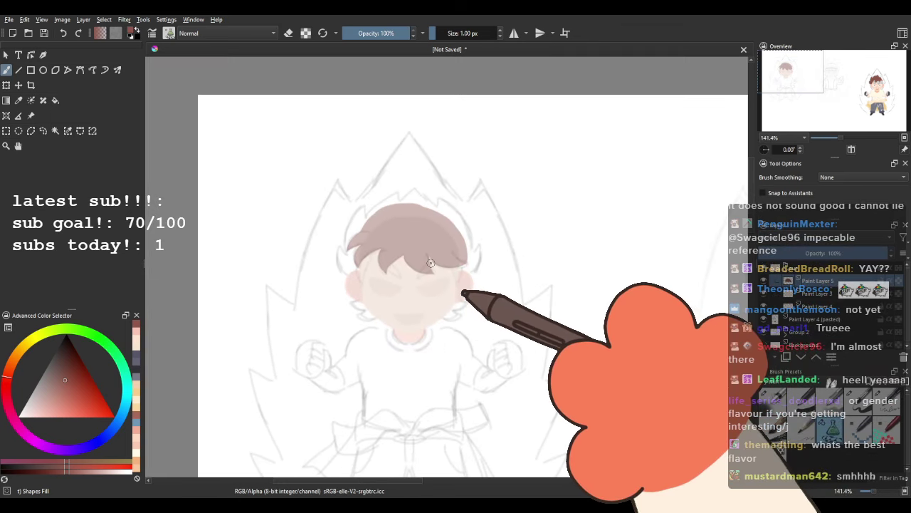
Add Paint Layer 6 between the hair and face layers and turn horizontal mirroring back on.
{"action": "scroll", "coordinate": [406, 260], "scroll_direction": "up", "scroll_amount": 2}
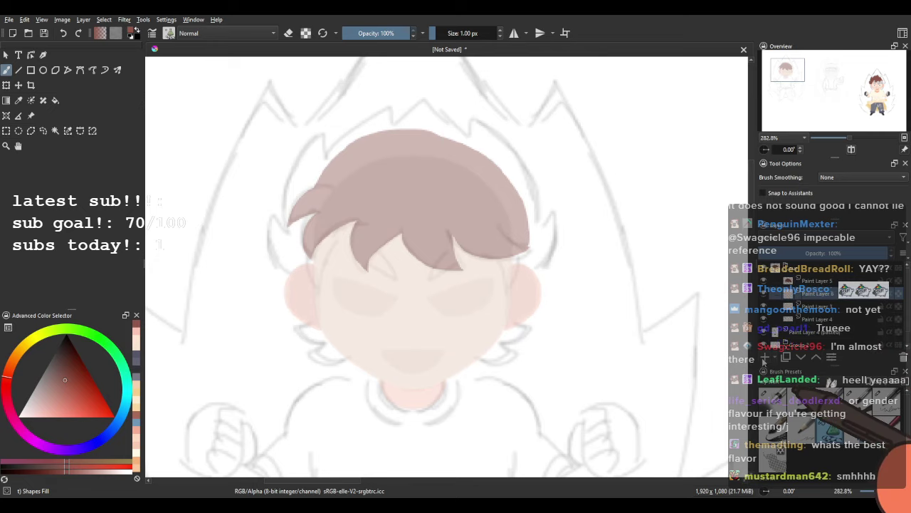
{"action": "scroll", "coordinate": [485, 282], "scroll_direction": "down", "scroll_amount": 3}
{"action": "left_click_drag", "start_coordinate": [552, 277], "coordinate": [391, 212]}
{"action": "scroll", "coordinate": [206, 206], "scroll_direction": "down", "scroll_amount": 1}
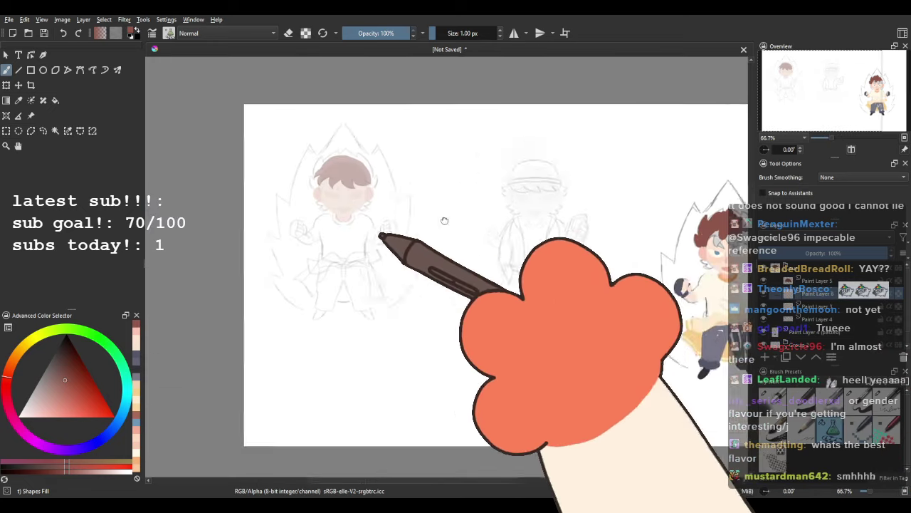
{"action": "scroll", "coordinate": [391, 212], "scroll_direction": "up", "scroll_amount": 5}
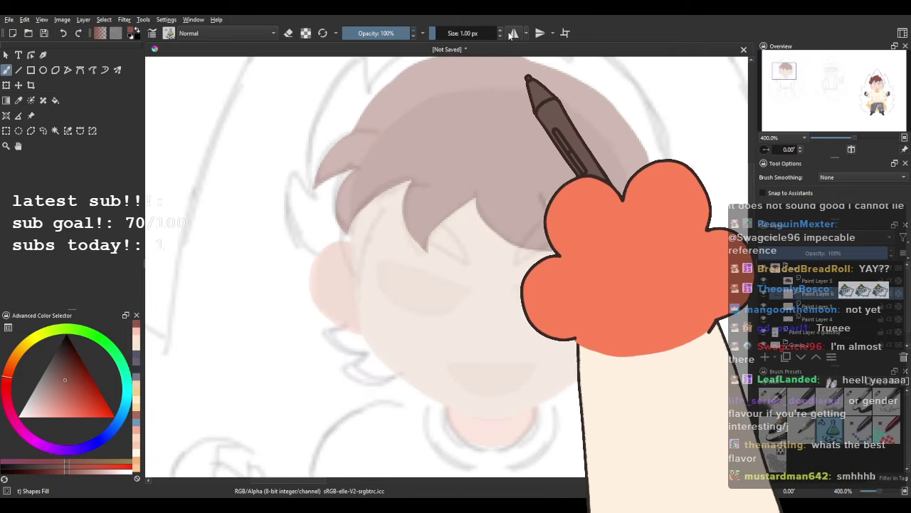
{"action": "left_click", "coordinate": [513, 33]}
Fill mirrored reddish-brown side locks between the first figure's fringe and ears, undoing the first version and redrawing them.
{"action": "left_click_drag", "start_coordinate": [246, 226], "coordinate": [252, 250]}
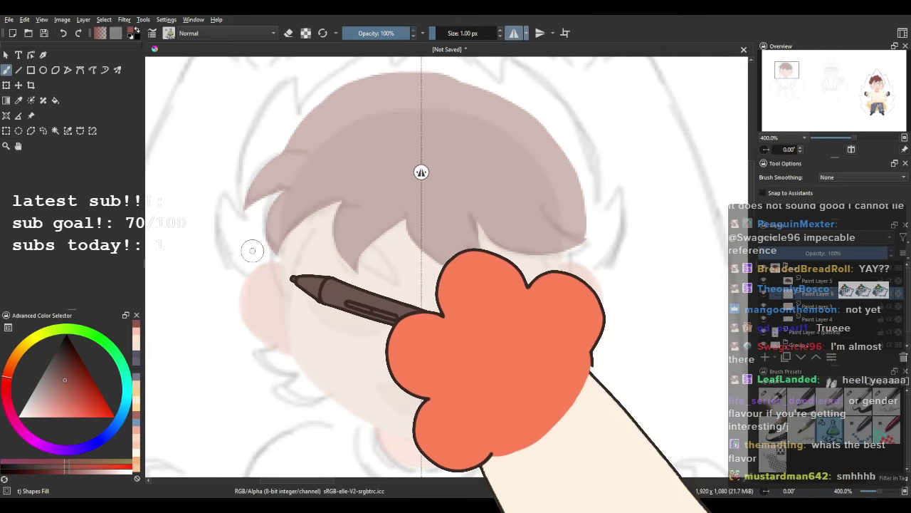
{"action": "mouse_move", "coordinate": [264, 214]}
{"action": "left_mouse_down"}
{"action": "mouse_move", "coordinate": [282, 291]}
{"action": "mouse_move", "coordinate": [327, 189]}
{"action": "mouse_move", "coordinate": [260, 198]}
{"action": "left_mouse_up"}
{"action": "left_click_drag", "start_coordinate": [316, 190], "coordinate": [338, 240]}
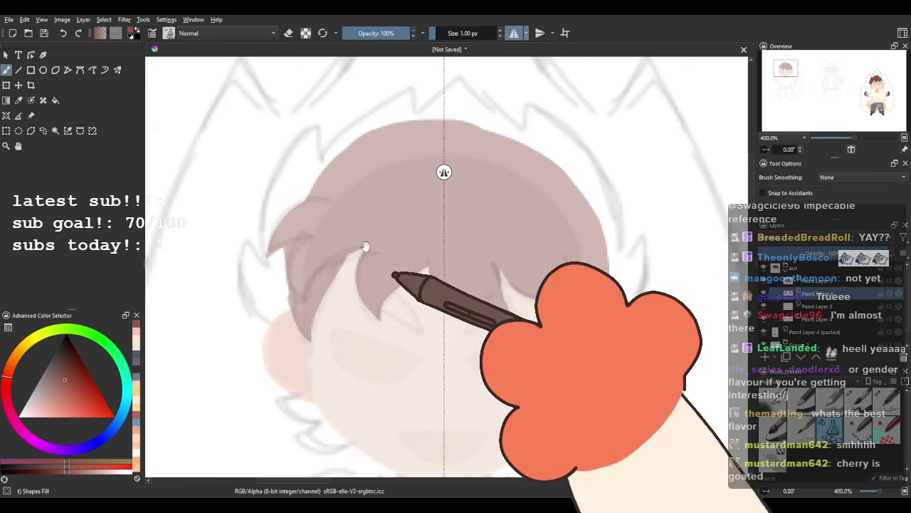
{"action": "key", "text": "ctrl+z"}
{"action": "mouse_move", "coordinate": [276, 270]}
{"action": "left_mouse_down"}
{"action": "mouse_move", "coordinate": [290, 216]}
{"action": "mouse_move", "coordinate": [332, 277]}
{"action": "mouse_move", "coordinate": [352, 153]}
{"action": "left_mouse_up"}
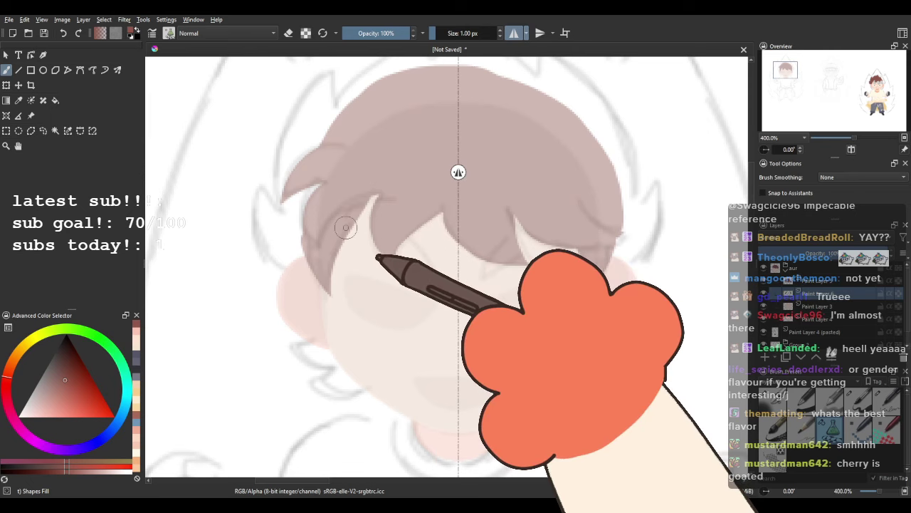
Repaint the sideburns symmetrically in front of both ears with the brown shape-fill brush and turn off horizontal mirroring.
{"action": "scroll", "coordinate": [345, 227], "scroll_direction": "down", "scroll_amount": 1}
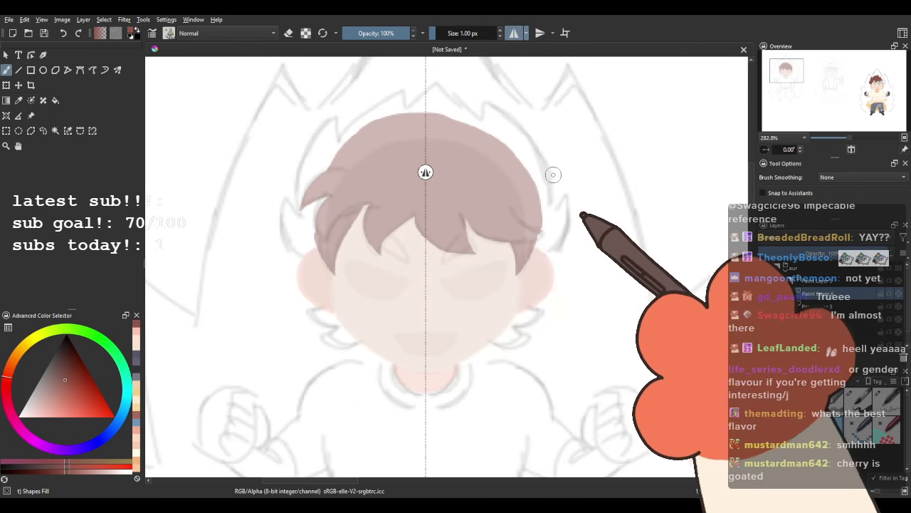
{"action": "scroll", "coordinate": [340, 235], "scroll_direction": "up", "scroll_amount": 1}
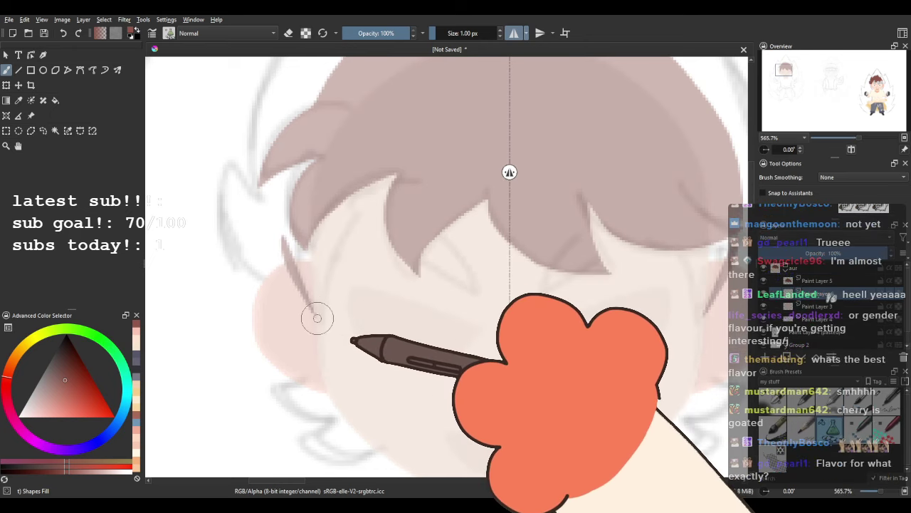
{"action": "scroll", "coordinate": [344, 157], "scroll_direction": "down", "scroll_amount": 2}
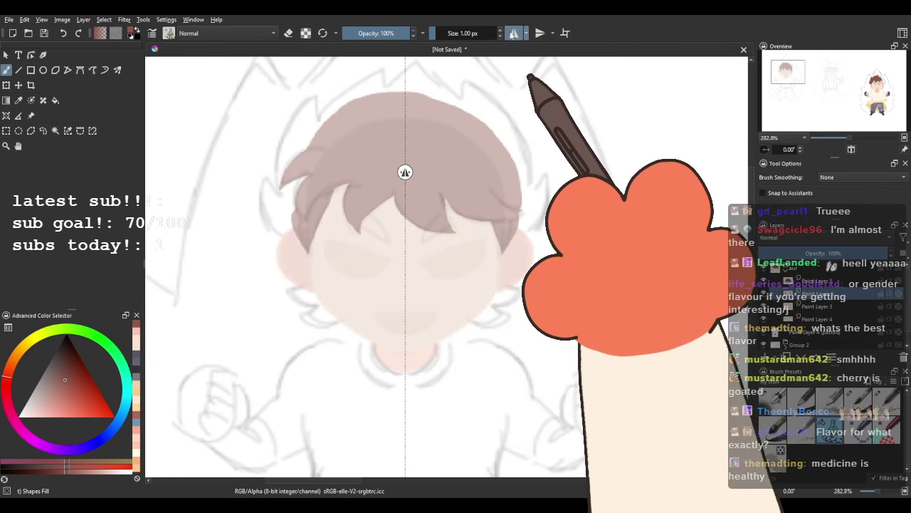
{"action": "left_click", "coordinate": [513, 32]}
On a new layer beneath Paint Layer 4, fill the spiky back hair along the head's left side up to the first crown spike.
{"action": "scroll", "coordinate": [350, 181], "scroll_direction": "up", "scroll_amount": 1}
{"action": "mouse_move", "coordinate": [268, 254]}
{"action": "left_mouse_down"}
{"action": "mouse_move", "coordinate": [270, 275]}
{"action": "mouse_move", "coordinate": [278, 263]}
{"action": "left_mouse_up"}
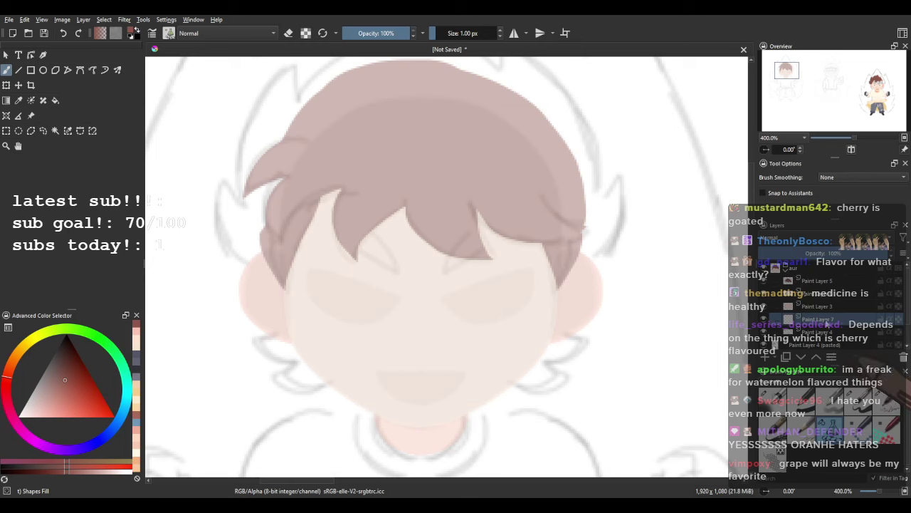
{"action": "scroll", "coordinate": [327, 212], "scroll_direction": "up", "scroll_amount": 1}
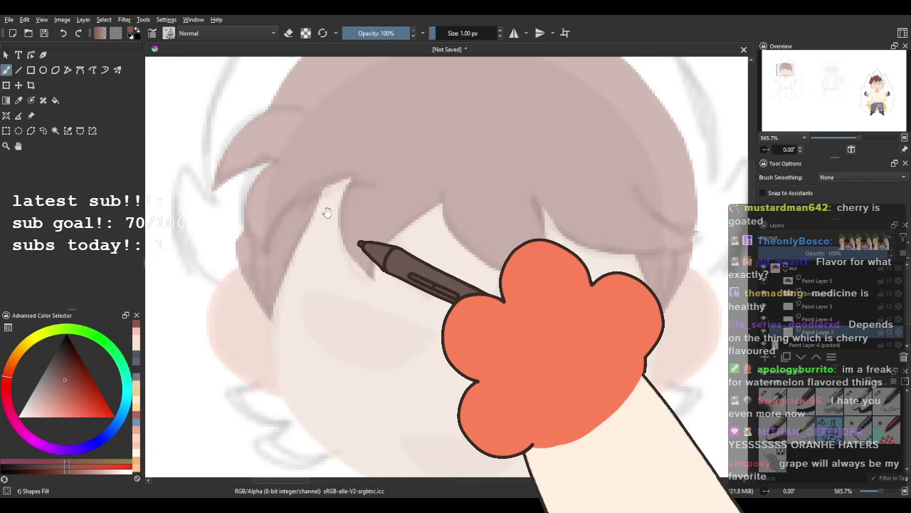
{"action": "mouse_move", "coordinate": [216, 265]}
{"action": "left_mouse_down"}
{"action": "mouse_move", "coordinate": [318, 366]}
{"action": "mouse_move", "coordinate": [275, 272]}
{"action": "mouse_move", "coordinate": [325, 303]}
{"action": "mouse_move", "coordinate": [348, 130]}
{"action": "mouse_move", "coordinate": [415, 210]}
{"action": "mouse_move", "coordinate": [364, 313]}
{"action": "left_mouse_up"}
{"action": "key", "text": "ctrl+z"}
{"action": "mouse_move", "coordinate": [311, 381]}
{"action": "left_mouse_down"}
{"action": "mouse_move", "coordinate": [282, 360]}
{"action": "mouse_move", "coordinate": [289, 277]}
{"action": "left_mouse_up"}
{"action": "mouse_move", "coordinate": [308, 205]}
{"action": "left_mouse_down"}
{"action": "mouse_move", "coordinate": [383, 90]}
{"action": "mouse_move", "coordinate": [364, 306]}
{"action": "left_mouse_up"}
{"action": "left_click_drag", "start_coordinate": [461, 204], "coordinate": [354, 314]}
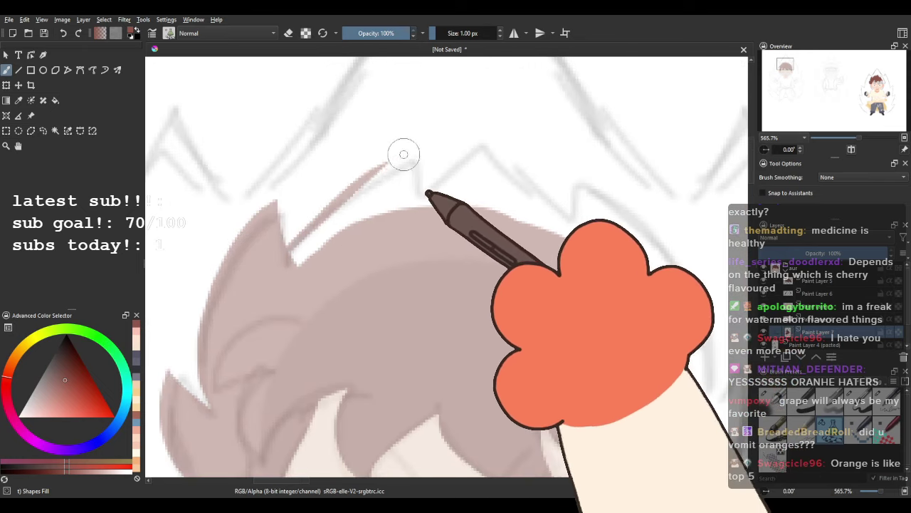
{"action": "left_click_drag", "start_coordinate": [346, 196], "coordinate": [423, 230]}
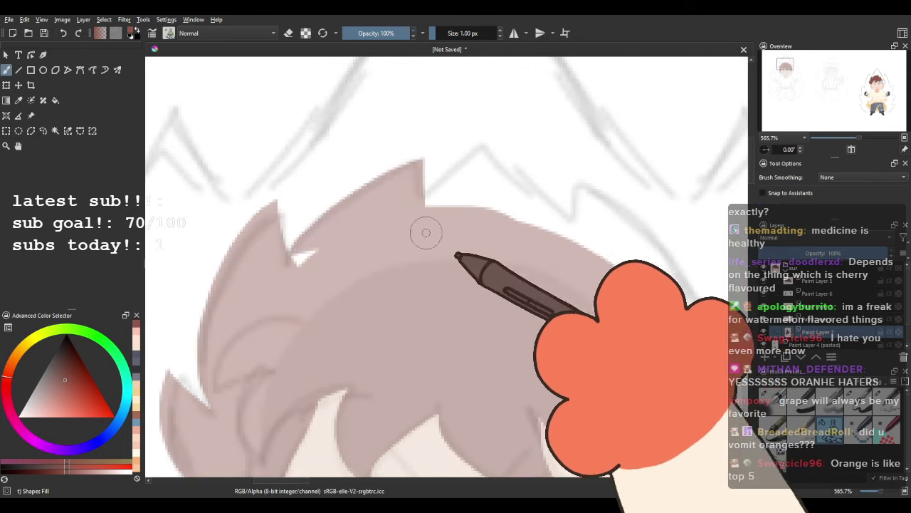
{"action": "left_click_drag", "start_coordinate": [452, 200], "coordinate": [377, 207]}
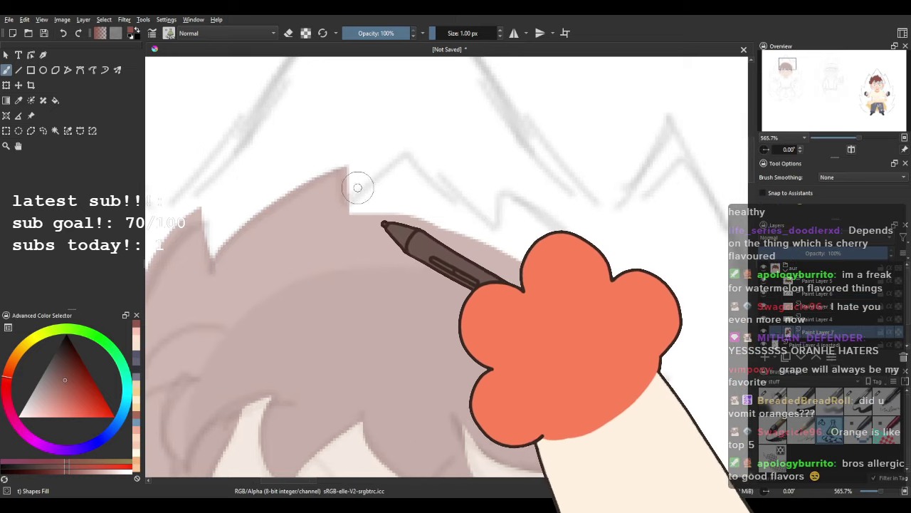
{"action": "left_click_drag", "start_coordinate": [439, 172], "coordinate": [494, 342]}
{"action": "left_click_drag", "start_coordinate": [399, 207], "coordinate": [360, 185]}
{"action": "key", "text": "ctrl+z"}
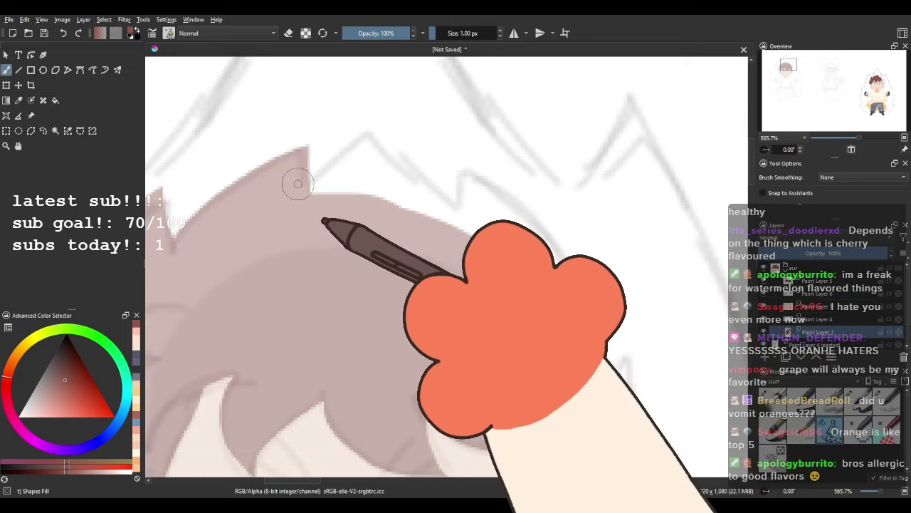
{"action": "mouse_move", "coordinate": [300, 183]}
{"action": "left_mouse_down"}
{"action": "mouse_move", "coordinate": [372, 132]}
{"action": "mouse_move", "coordinate": [500, 264]}
{"action": "left_mouse_up"}
{"action": "key", "text": "ctrl+z"}
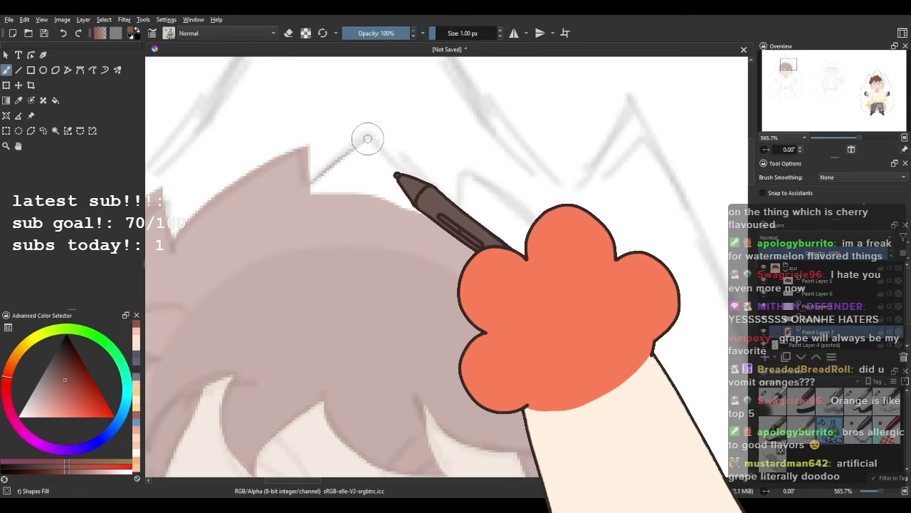
Fill the central peak of the back hair at the top of the head, following the sketch.
{"action": "mouse_move", "coordinate": [367, 138]}
{"action": "left_mouse_down"}
{"action": "mouse_move", "coordinate": [406, 161]}
{"action": "mouse_move", "coordinate": [494, 251]}
{"action": "left_mouse_up"}
{"action": "mouse_move", "coordinate": [335, 155]}
{"action": "left_mouse_down"}
{"action": "mouse_move", "coordinate": [368, 129]}
{"action": "mouse_move", "coordinate": [421, 163]}
{"action": "left_mouse_up"}
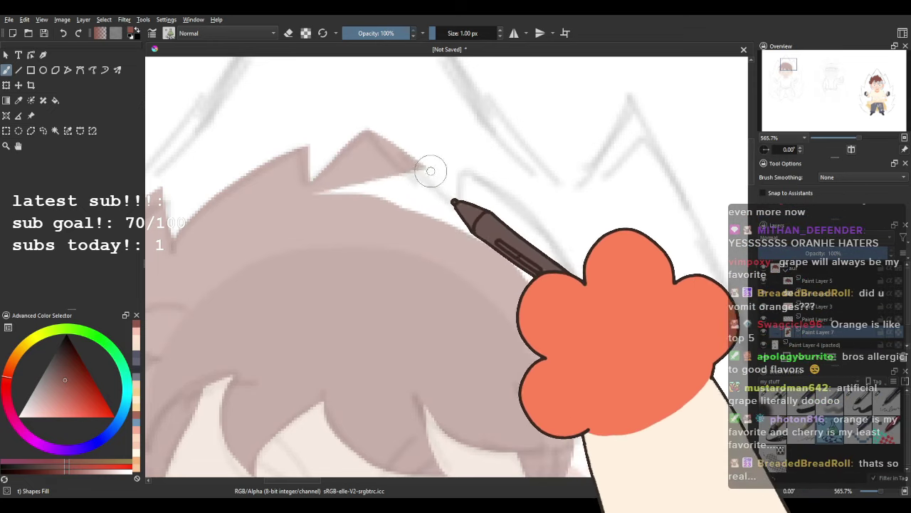
{"action": "left_click_drag", "start_coordinate": [400, 273], "coordinate": [413, 248]}
{"action": "scroll", "coordinate": [418, 178], "scroll_direction": "down", "scroll_amount": 3}
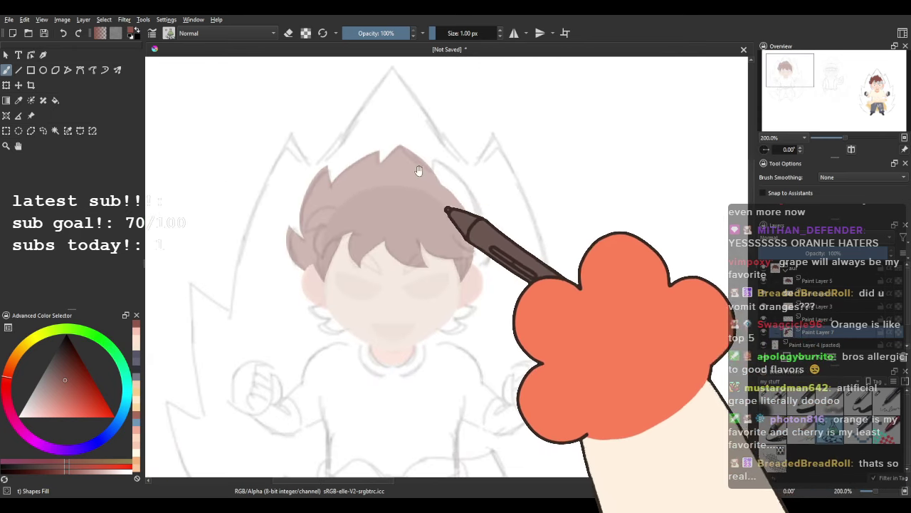
Fill the back hair's right side, with a spike beside the crown and another above the ear.
{"action": "scroll", "coordinate": [467, 171], "scroll_direction": "up", "scroll_amount": 3}
{"action": "left_click_drag", "start_coordinate": [485, 170], "coordinate": [291, 265]}
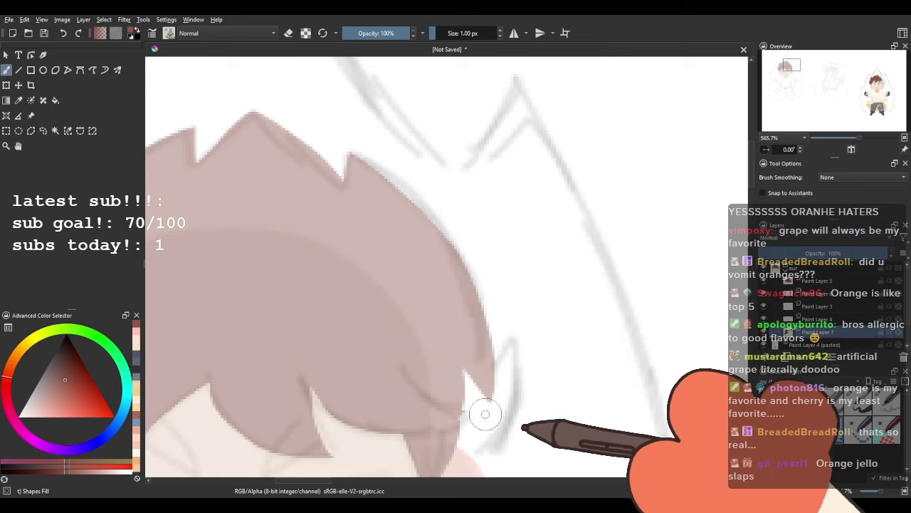
{"action": "left_click_drag", "start_coordinate": [493, 385], "coordinate": [413, 265]}
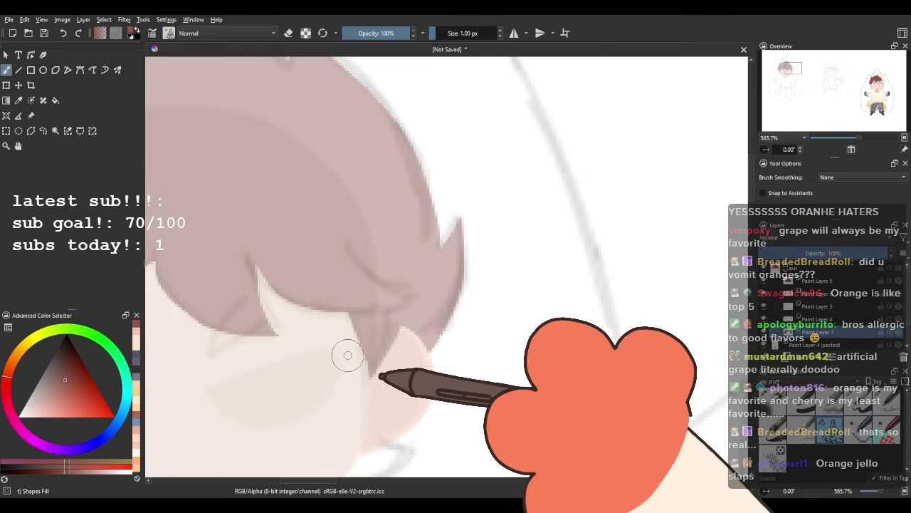
{"action": "mouse_move", "coordinate": [427, 240]}
{"action": "left_mouse_down"}
{"action": "mouse_move", "coordinate": [465, 253]}
{"action": "mouse_move", "coordinate": [377, 367]}
{"action": "left_mouse_up"}
Raise the character's layer group to full opacity so the flat colours show solid.
{"action": "scroll", "coordinate": [408, 289], "scroll_direction": "down", "scroll_amount": 4}
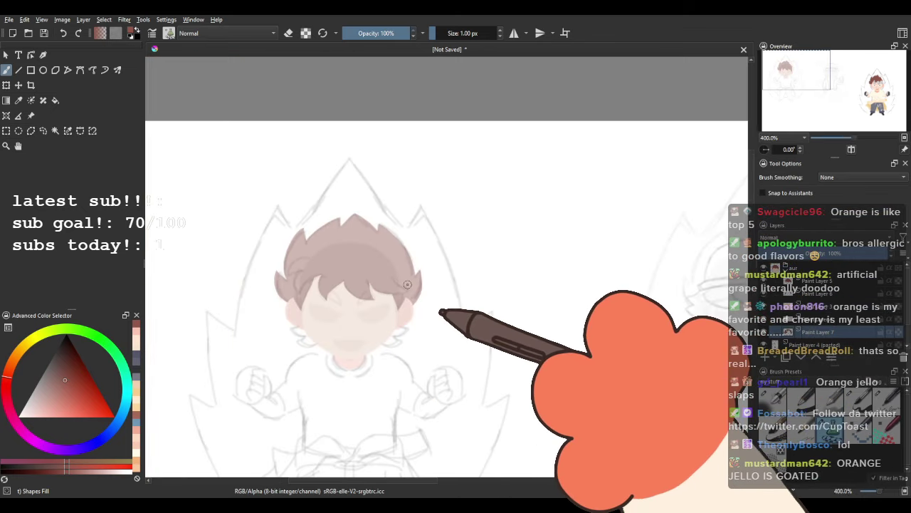
{"action": "left_click_drag", "start_coordinate": [457, 276], "coordinate": [468, 231]}
{"action": "key", "text": "minus"}
{"action": "key", "text": "minus"}
{"action": "key", "text": "minus"}
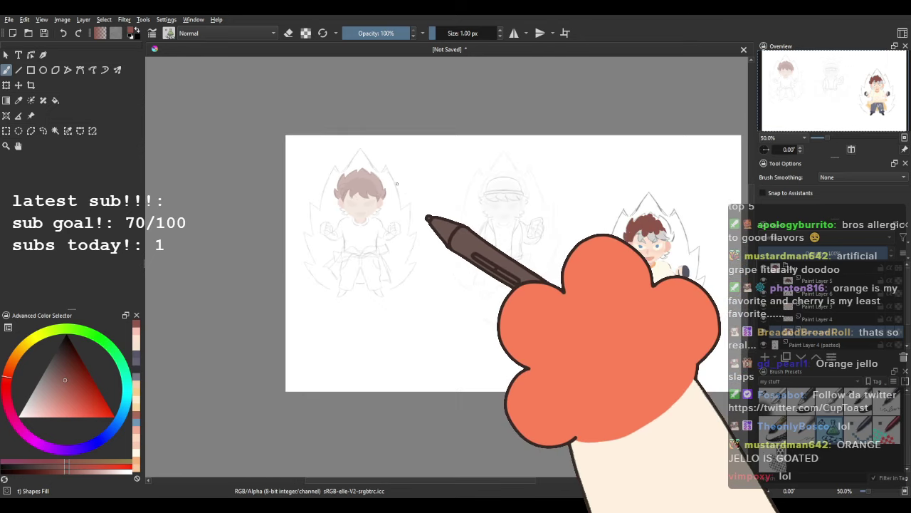
{"action": "scroll", "coordinate": [336, 180], "scroll_direction": "up", "scroll_amount": 4}
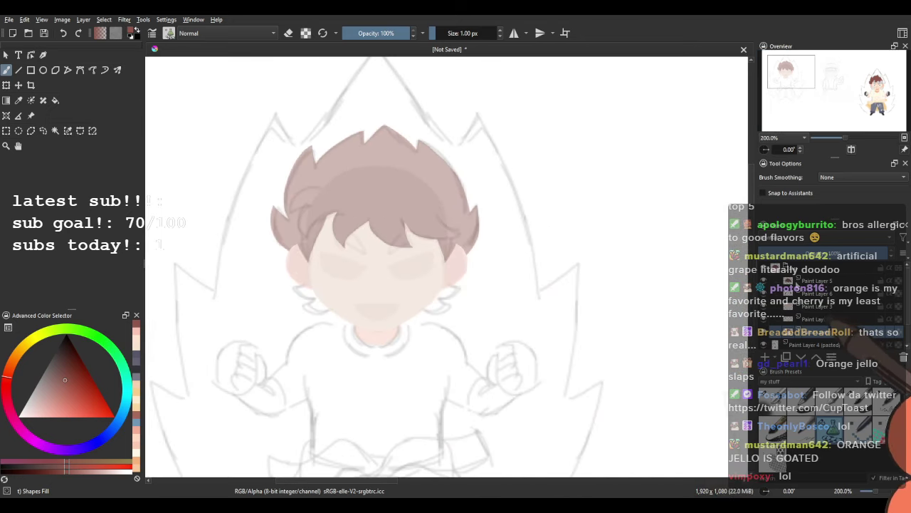
{"action": "left_click_drag", "start_coordinate": [892, 251], "coordinate": [905, 259]}
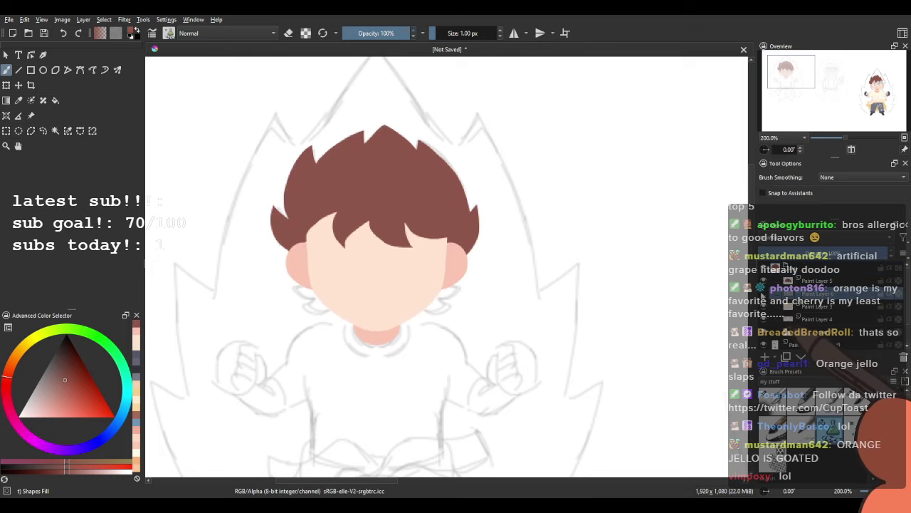
{"action": "scroll", "coordinate": [313, 235], "scroll_direction": "up", "scroll_amount": 2, "text": "ctrl"}
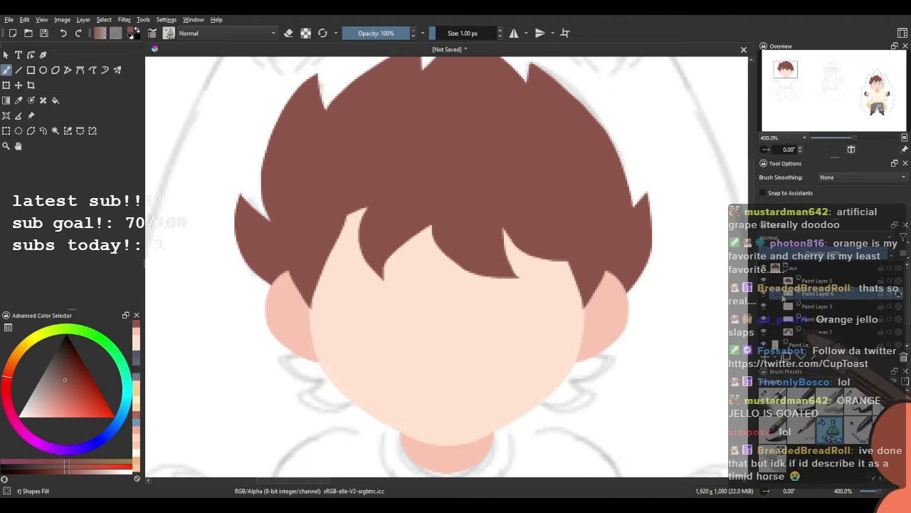
Choose the Airbrush Soft brush for Paint Layer 5 and sample the yellow from the coloured reference character's clothing.
{"action": "left_click", "coordinate": [773, 401]}
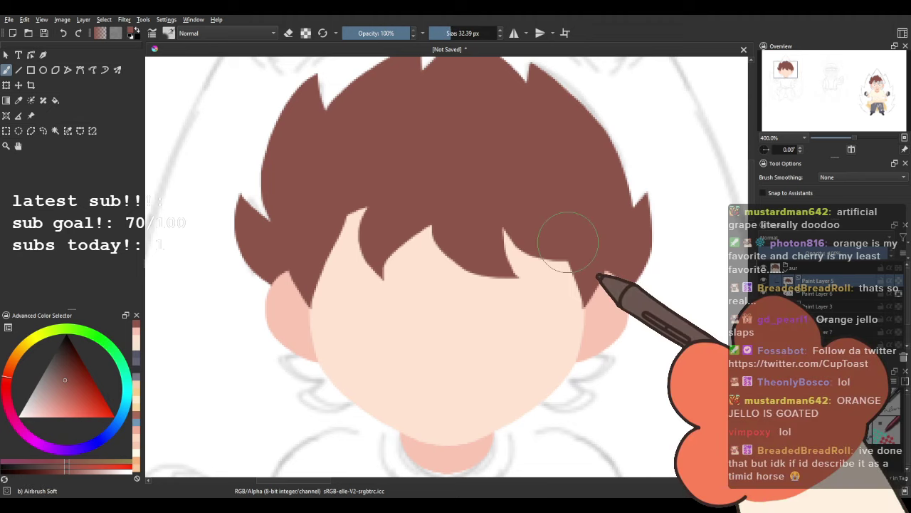
{"action": "scroll", "coordinate": [573, 245], "scroll_direction": "down", "scroll_amount": 8}
{"action": "scroll", "coordinate": [477, 260], "scroll_direction": "up", "scroll_amount": 4}
{"action": "left_click_drag", "start_coordinate": [541, 340], "coordinate": [509, 223]}
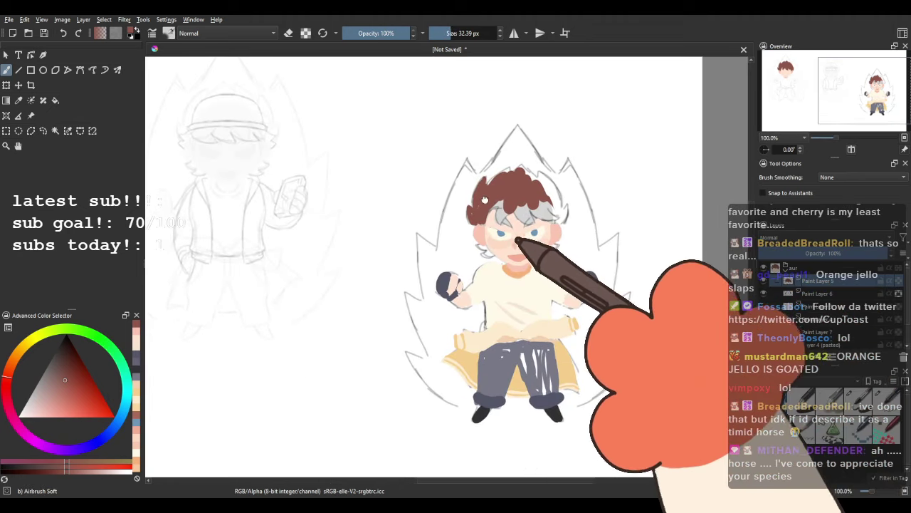
{"action": "left_click", "coordinate": [469, 349], "text": "ctrl"}
{"action": "left_click_drag", "start_coordinate": [299, 257], "coordinate": [625, 348]}
{"action": "scroll", "coordinate": [325, 226], "scroll_direction": "up", "scroll_amount": 2, "text": "ctrl"}
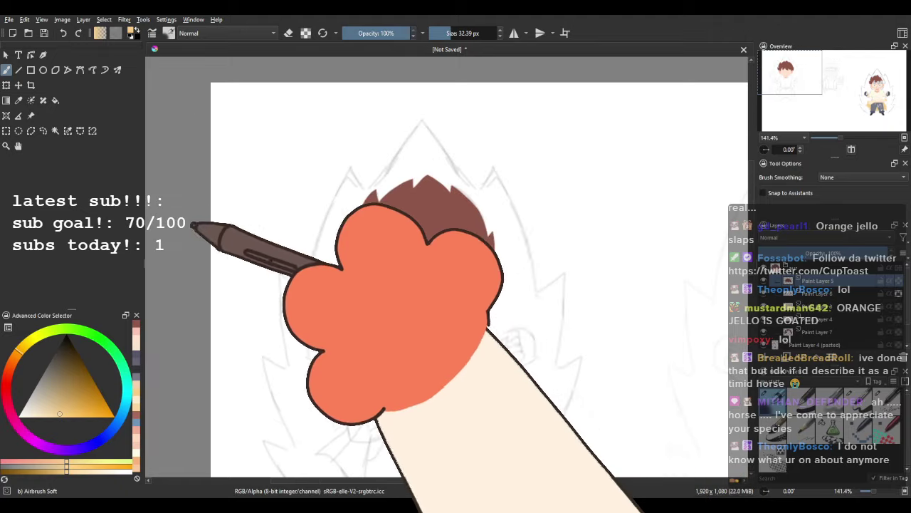
Set the brush size to 148.54 px, preserve alpha, and airbrush a yellow gradient across the lower fringe.
{"action": "left_click_drag", "start_coordinate": [358, 306], "coordinate": [467, 305], "text": "shift"}
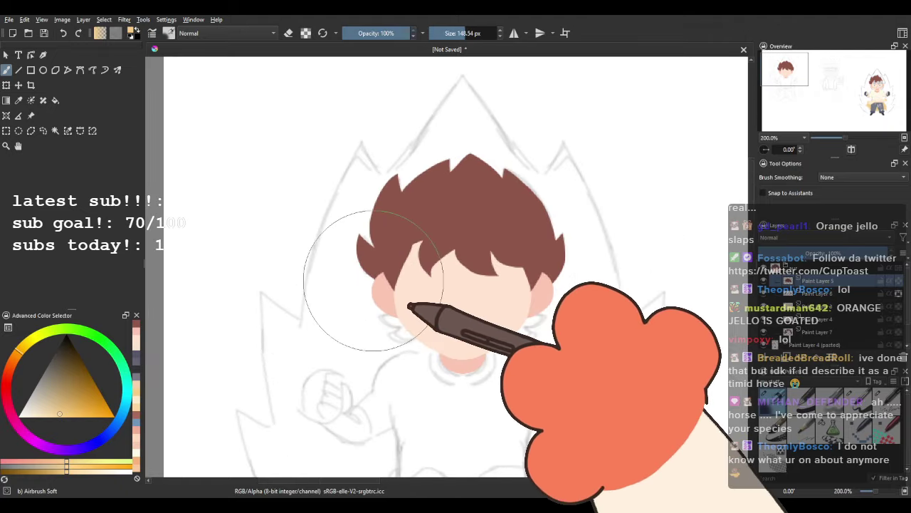
{"action": "mouse_move", "coordinate": [376, 278]}
{"action": "left_mouse_down"}
{"action": "mouse_move", "coordinate": [528, 305]}
{"action": "mouse_move", "coordinate": [425, 265]}
{"action": "left_mouse_up"}
{"action": "key", "text": "ctrl+z"}
{"action": "left_click", "coordinate": [306, 34]}
{"action": "mouse_move", "coordinate": [320, 227]}
{"action": "left_mouse_down"}
{"action": "mouse_move", "coordinate": [377, 235]}
{"action": "mouse_move", "coordinate": [337, 197]}
{"action": "mouse_move", "coordinate": [402, 233]}
{"action": "left_mouse_up"}
{"action": "key", "text": "ctrl+z"}
{"action": "left_click_drag", "start_coordinate": [299, 225], "coordinate": [410, 226]}
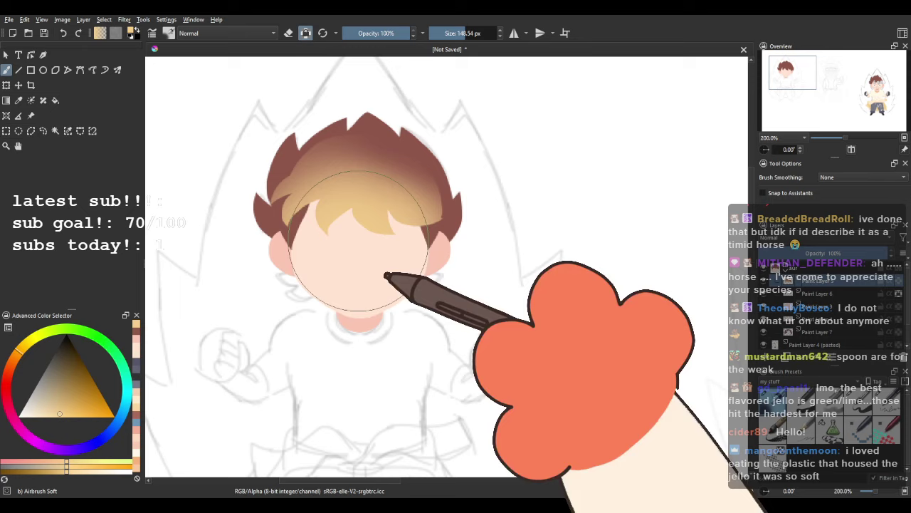
Sample the hair's brown and airbrush it over the top and sides of the gradient, reducing the brush to 68.61 px.
{"action": "scroll", "coordinate": [399, 252], "scroll_direction": "down", "scroll_amount": 3}
{"action": "scroll", "coordinate": [401, 212], "scroll_direction": "up", "scroll_amount": 3}
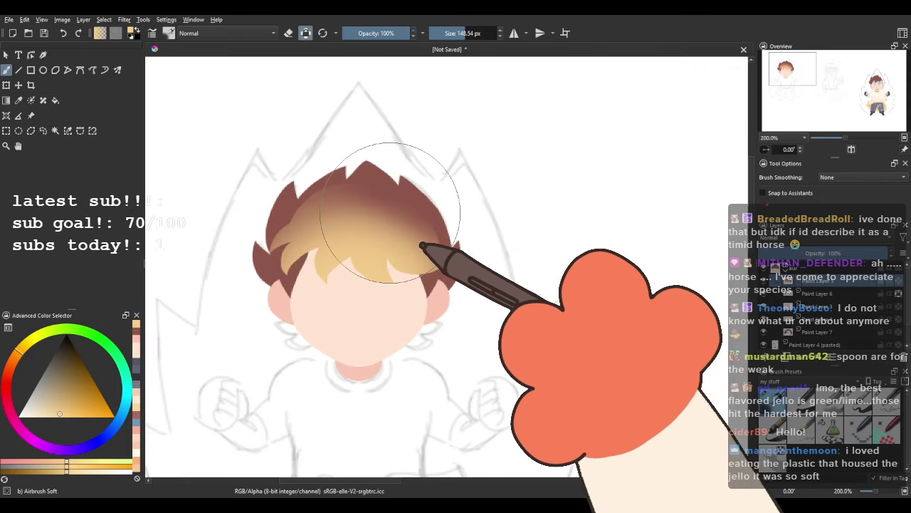
{"action": "key", "text": "ctrl"}
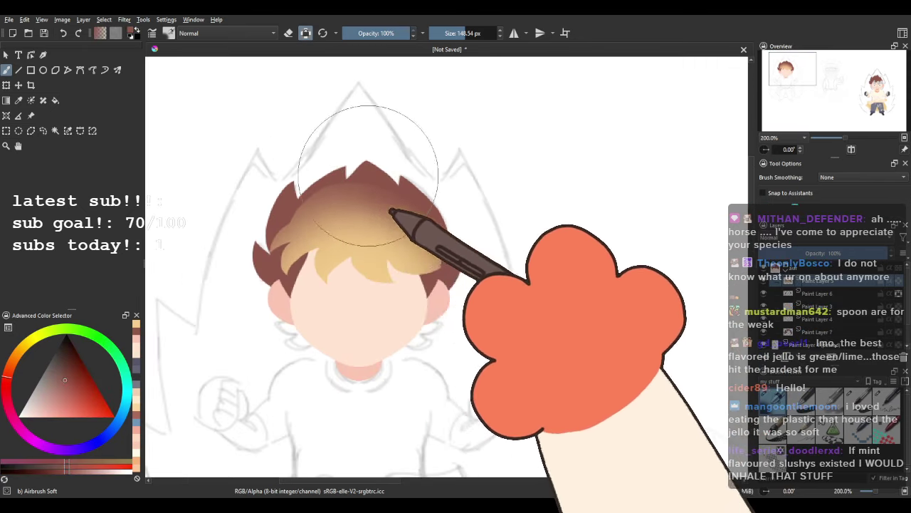
{"action": "left_click_drag", "start_coordinate": [368, 176], "coordinate": [292, 177]}
{"action": "mouse_move", "coordinate": [403, 189]}
{"action": "left_mouse_down"}
{"action": "mouse_move", "coordinate": [268, 207]}
{"action": "mouse_move", "coordinate": [434, 225]}
{"action": "mouse_move", "coordinate": [257, 231]}
{"action": "left_mouse_up"}
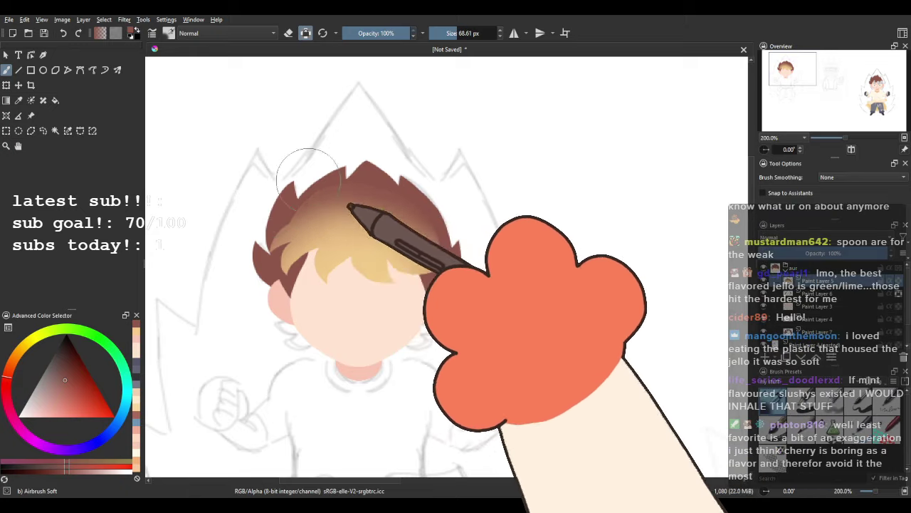
{"action": "mouse_move", "coordinate": [322, 168]}
{"action": "left_mouse_down"}
{"action": "mouse_move", "coordinate": [280, 193]}
{"action": "mouse_move", "coordinate": [246, 230]}
{"action": "left_mouse_up"}
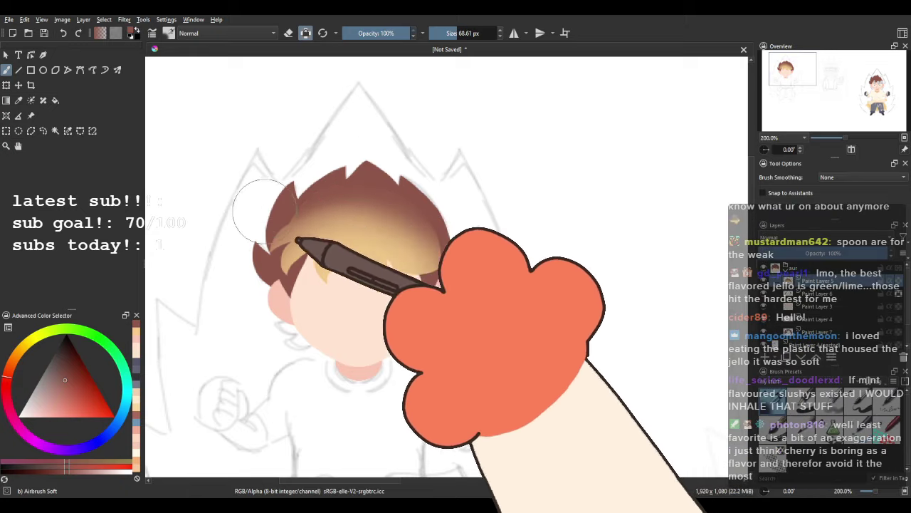
{"action": "left_click_drag", "start_coordinate": [314, 165], "coordinate": [408, 198]}
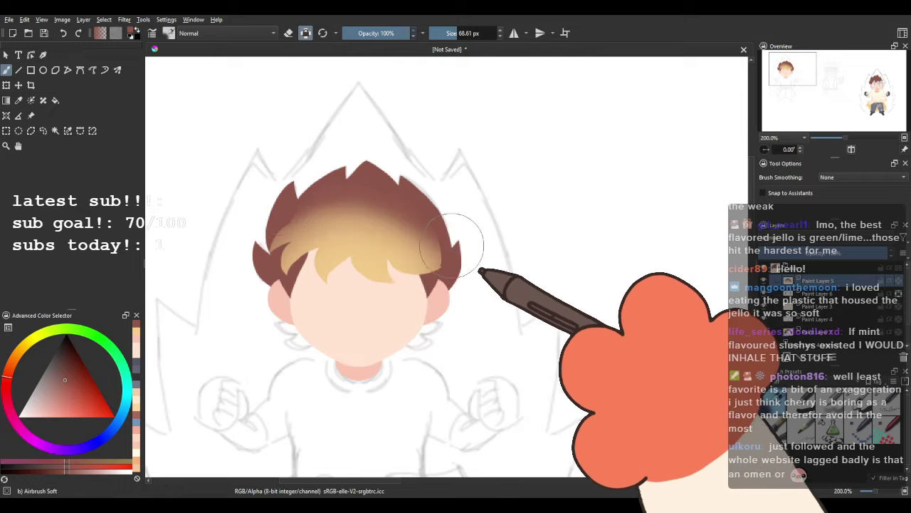
Enlarge the brush to 125.95 px and blend more brown down over the upper part of the hair gradient.
{"action": "left_click_drag", "start_coordinate": [376, 163], "coordinate": [431, 165], "text": "shift"}
{"action": "left_click_drag", "start_coordinate": [313, 183], "coordinate": [455, 227]}
{"action": "scroll", "coordinate": [490, 271], "scroll_direction": "down", "scroll_amount": 3}
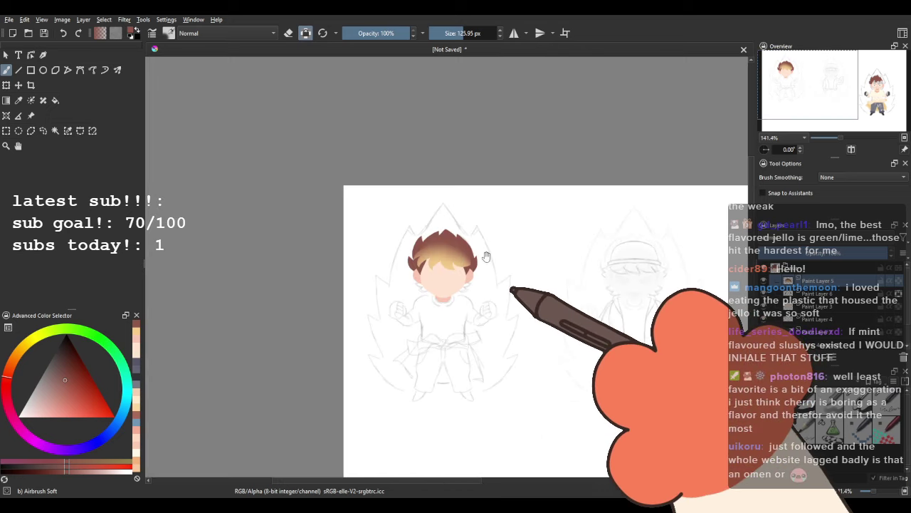
{"action": "left_click_drag", "start_coordinate": [487, 257], "coordinate": [421, 215]}
{"action": "scroll", "coordinate": [378, 193], "scroll_direction": "up", "scroll_amount": 2}
{"action": "scroll", "coordinate": [374, 189], "scroll_direction": "up", "scroll_amount": 1}
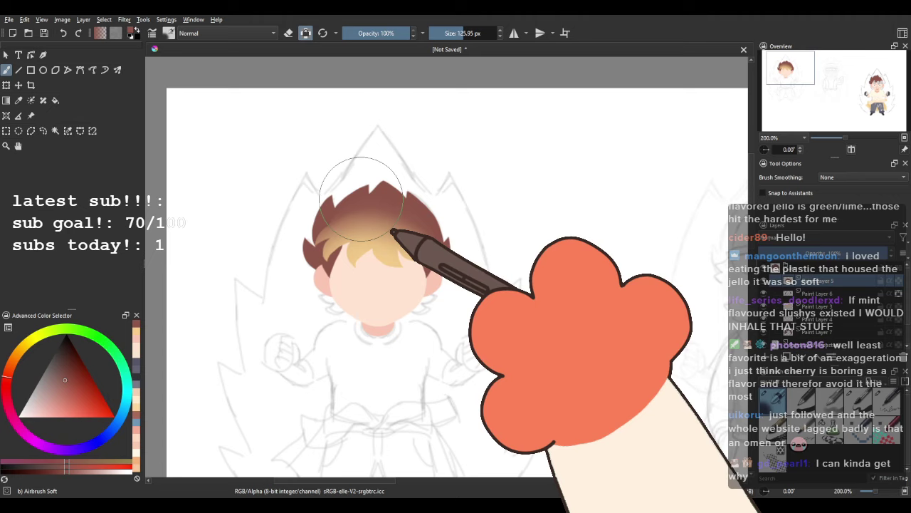
{"action": "scroll", "coordinate": [362, 198], "scroll_direction": "up", "scroll_amount": 1}
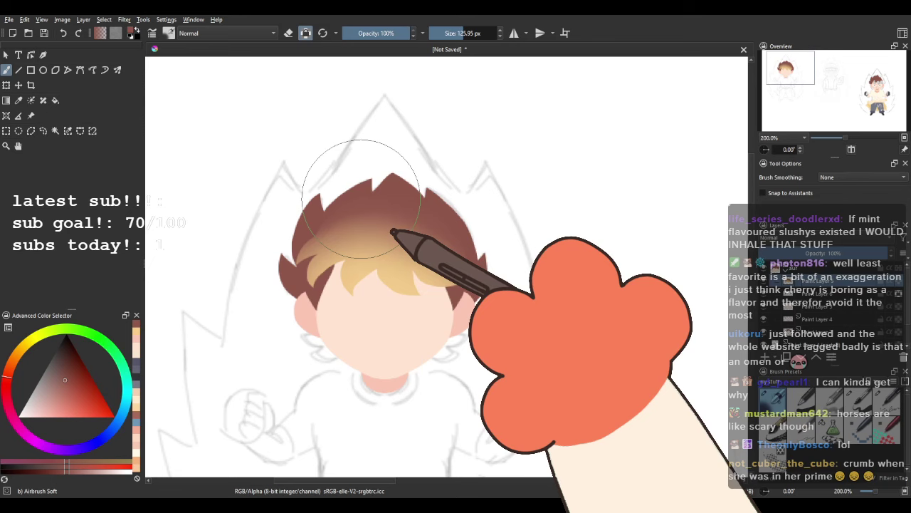
Reduce the brush to 52.48 px and blend brown into the fringe's right end above the ear.
{"action": "scroll", "coordinate": [361, 198], "scroll_direction": "down", "scroll_amount": 3}
{"action": "scroll", "coordinate": [405, 204], "scroll_direction": "up", "scroll_amount": 5}
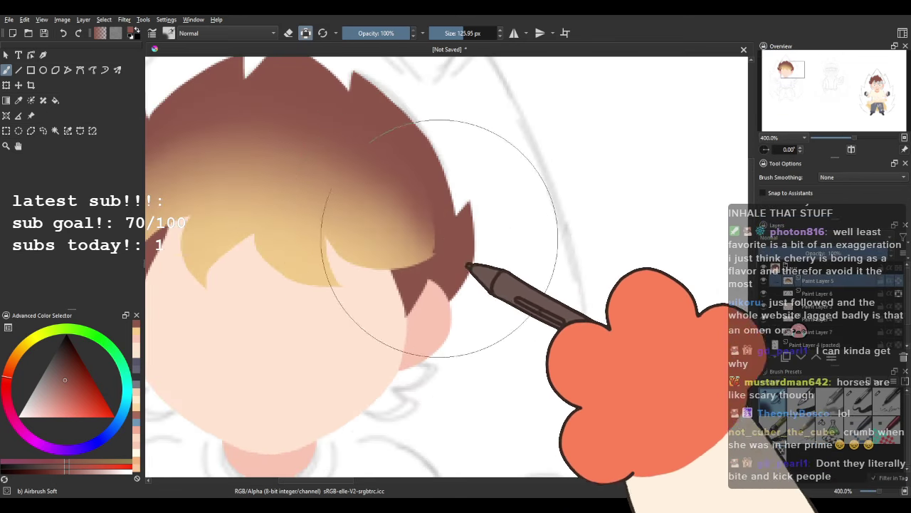
{"action": "left_click_drag", "start_coordinate": [449, 247], "coordinate": [309, 217], "text": "shift"}
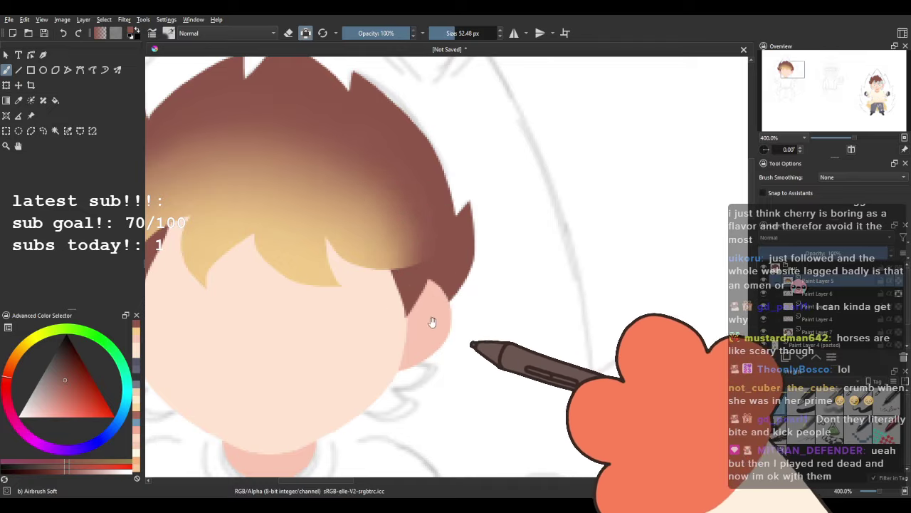
{"action": "left_click_drag", "start_coordinate": [432, 322], "coordinate": [554, 369]}
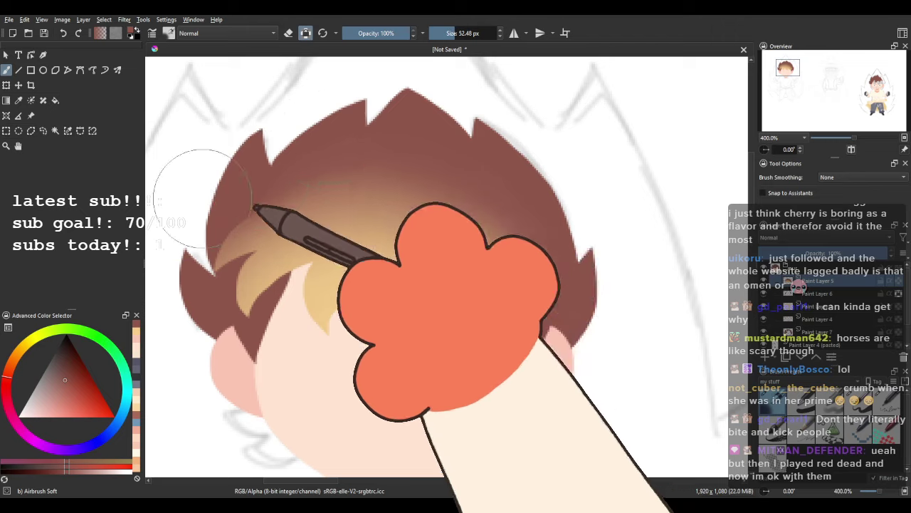
Switch to the Shapes Fill brush on the layer beneath the hair and sample the light skin colour from the coloured reference.
{"action": "scroll", "coordinate": [377, 163], "scroll_direction": "down", "scroll_amount": 6}
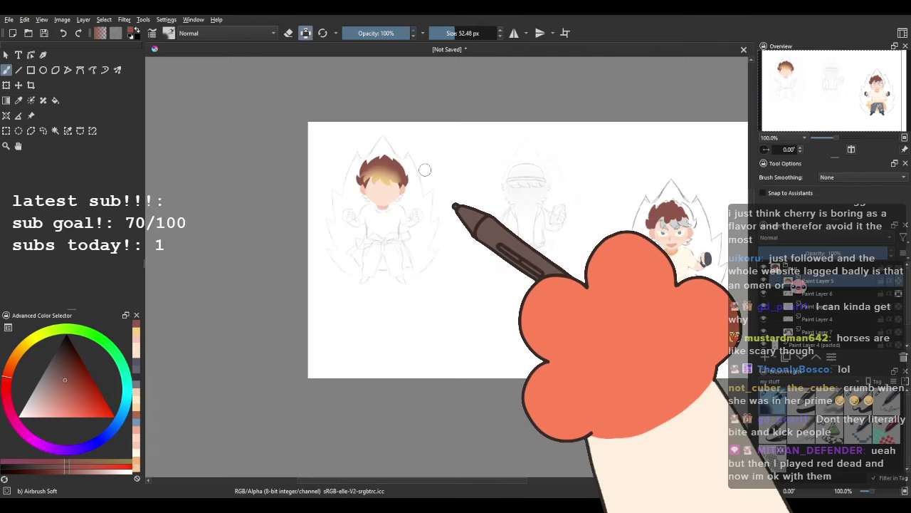
{"action": "scroll", "coordinate": [425, 169], "scroll_direction": "up", "scroll_amount": 1}
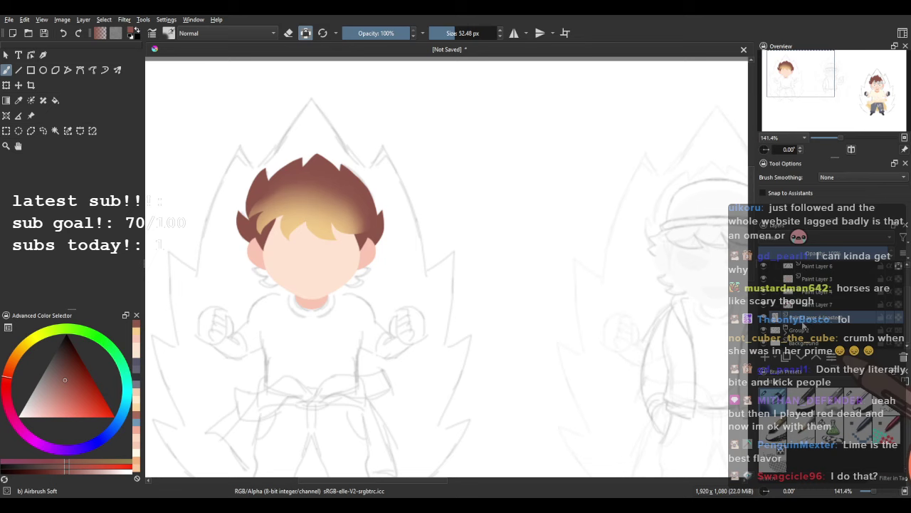
{"action": "left_click", "coordinate": [824, 281]}
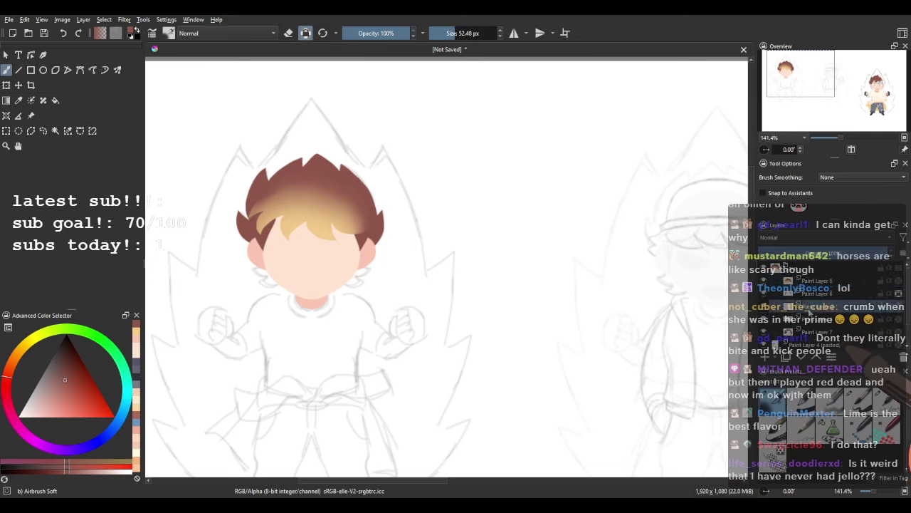
{"action": "left_click", "coordinate": [838, 317]}
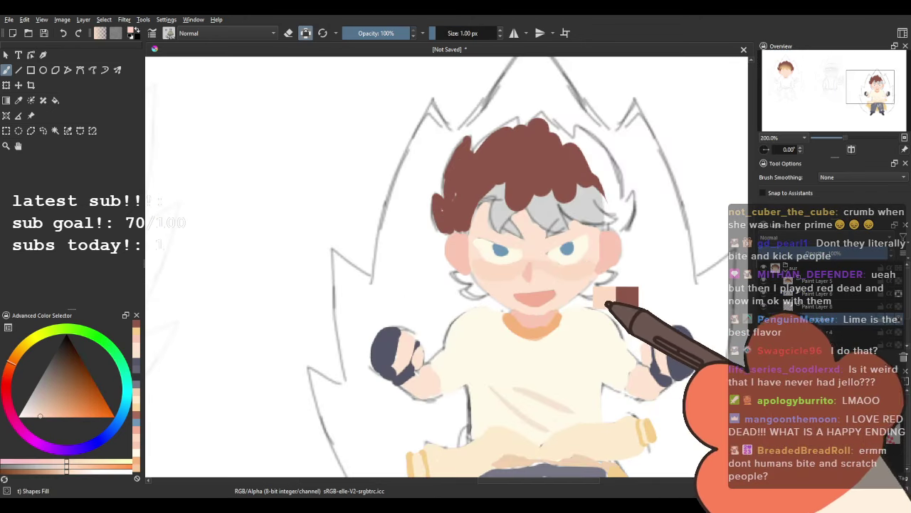
Turn on horizontal mirroring for painting the first character's face.
{"action": "scroll", "coordinate": [493, 246], "scroll_direction": "down", "scroll_amount": 3}
{"action": "scroll", "coordinate": [175, 200], "scroll_direction": "up", "scroll_amount": 2}
{"action": "left_click_drag", "start_coordinate": [175, 206], "coordinate": [250, 206]}
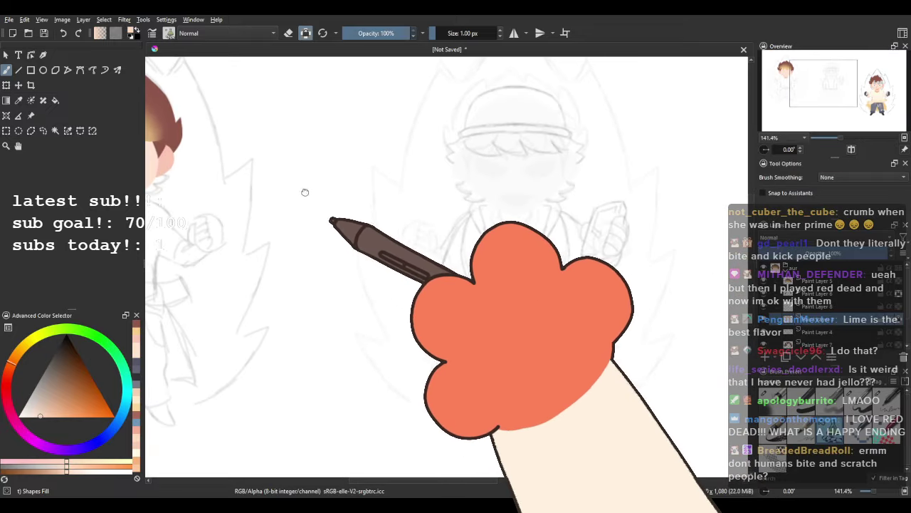
{"action": "left_click_drag", "start_coordinate": [301, 190], "coordinate": [513, 231]}
{"action": "scroll", "coordinate": [513, 230], "scroll_direction": "down", "scroll_amount": 1}
{"action": "left_click", "coordinate": [514, 33]}
{"action": "scroll", "coordinate": [354, 203], "scroll_direction": "up", "scroll_amount": 3}
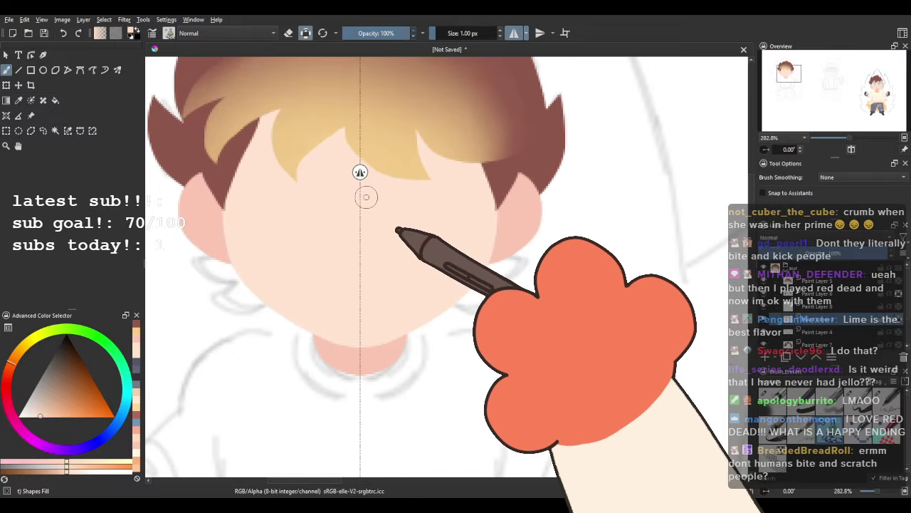
{"action": "left_click_drag", "start_coordinate": [366, 198], "coordinate": [398, 203]}
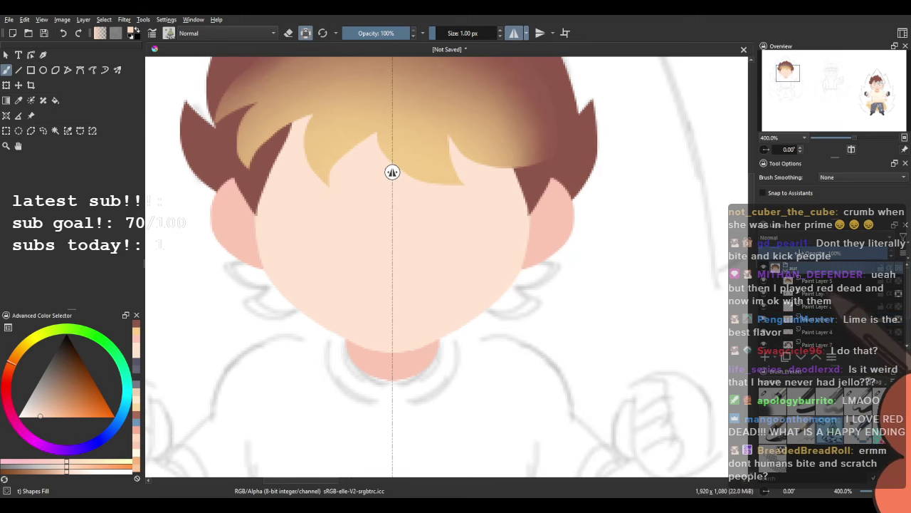
Fade the head group to check the sketched eyes and mouth underneath, and restore its opacity to 100%.
{"action": "left_click", "coordinate": [799, 253]}
{"action": "left_click", "coordinate": [817, 320]}
{"action": "left_click_drag", "start_coordinate": [414, 250], "coordinate": [444, 260]}
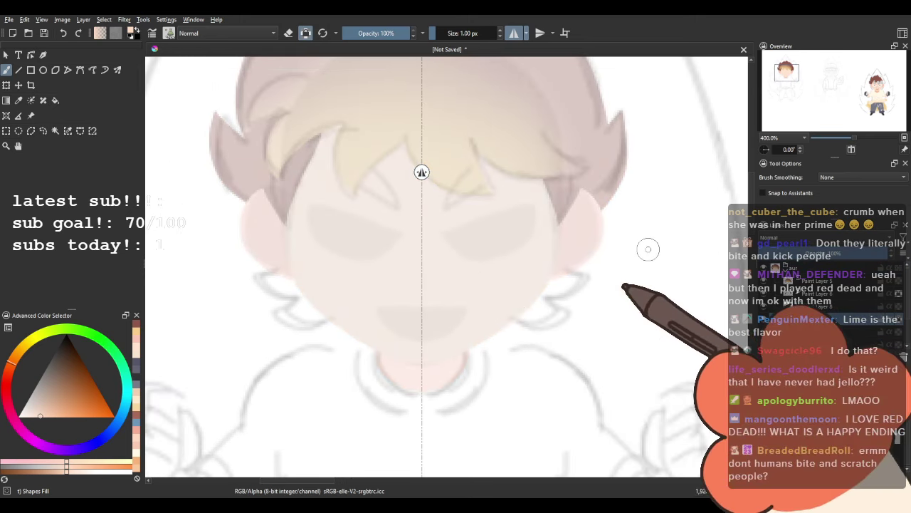
{"action": "left_click_drag", "start_coordinate": [816, 253], "coordinate": [888, 254]}
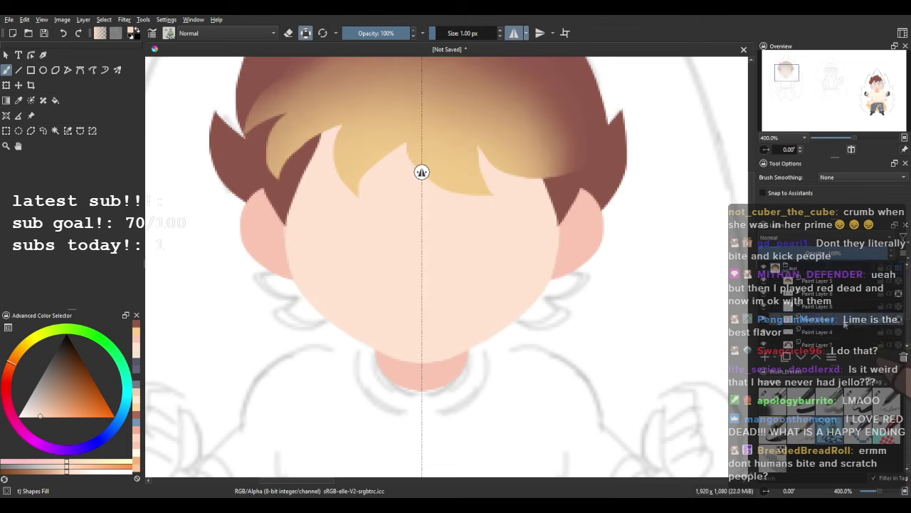
{"action": "mouse_move", "coordinate": [421, 240]}
{"action": "left_mouse_down"}
{"action": "mouse_move", "coordinate": [326, 249]}
{"action": "mouse_move", "coordinate": [367, 293]}
{"action": "left_mouse_up"}
{"action": "mouse_move", "coordinate": [424, 233]}
{"action": "left_mouse_down"}
{"action": "mouse_move", "coordinate": [299, 253]}
{"action": "mouse_move", "coordinate": [325, 283]}
{"action": "mouse_move", "coordinate": [460, 267]}
{"action": "left_mouse_up"}
{"action": "key", "text": "ctrl+z"}
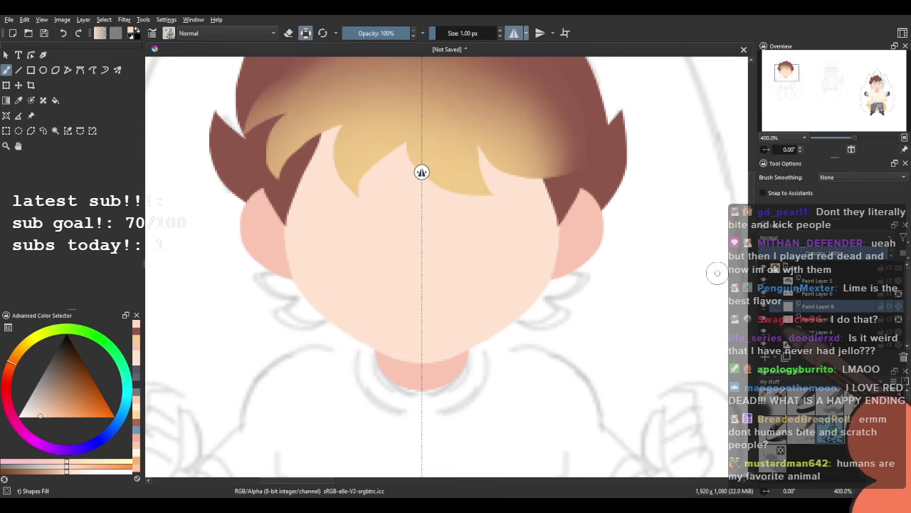
Sample the cream colour from the coloured reference's shirt and turn off preserve alpha for painting on the face.
{"action": "key", "text": "1"}
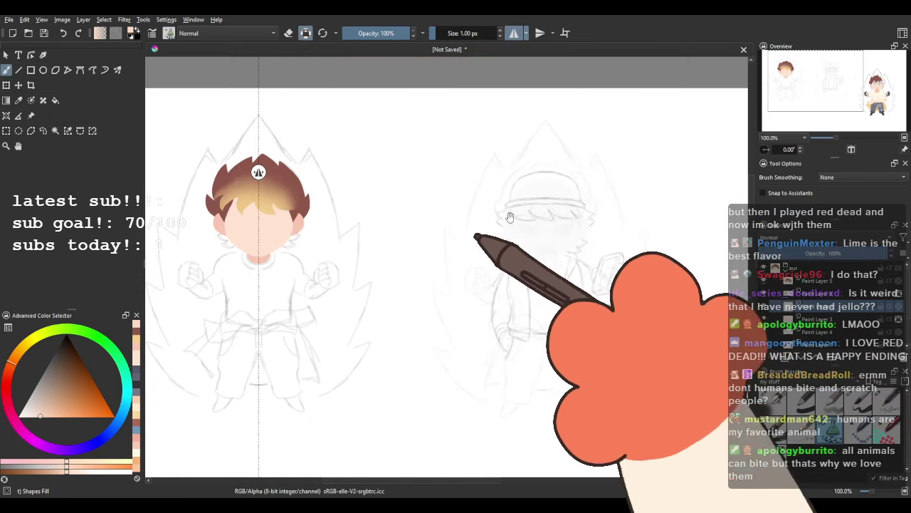
{"action": "left_click_drag", "start_coordinate": [741, 249], "coordinate": [311, 185]}
{"action": "scroll", "coordinate": [377, 280], "scroll_direction": "up", "scroll_amount": 2}
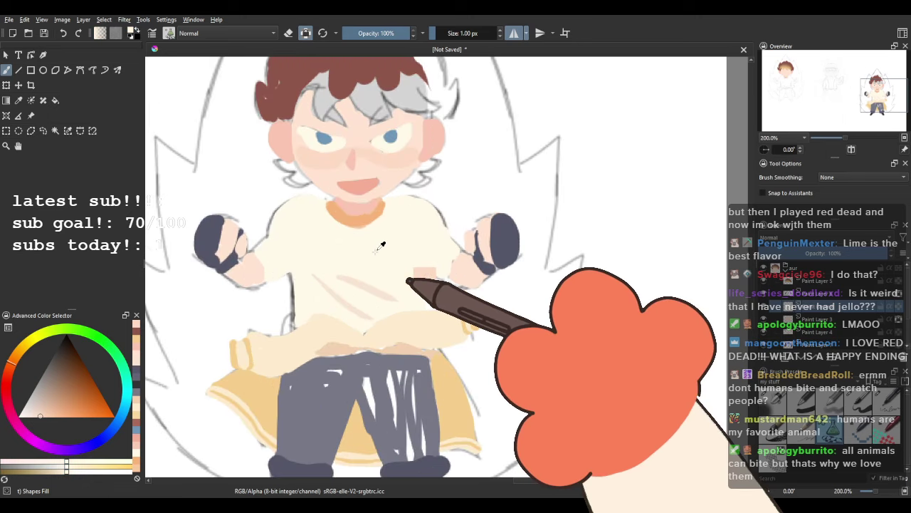
{"action": "left_click", "coordinate": [377, 249], "text": "ctrl"}
{"action": "scroll", "coordinate": [377, 248], "scroll_direction": "down", "scroll_amount": 3}
{"action": "left_click_drag", "start_coordinate": [291, 248], "coordinate": [567, 248]}
{"action": "scroll", "coordinate": [245, 169], "scroll_direction": "up", "scroll_amount": 5}
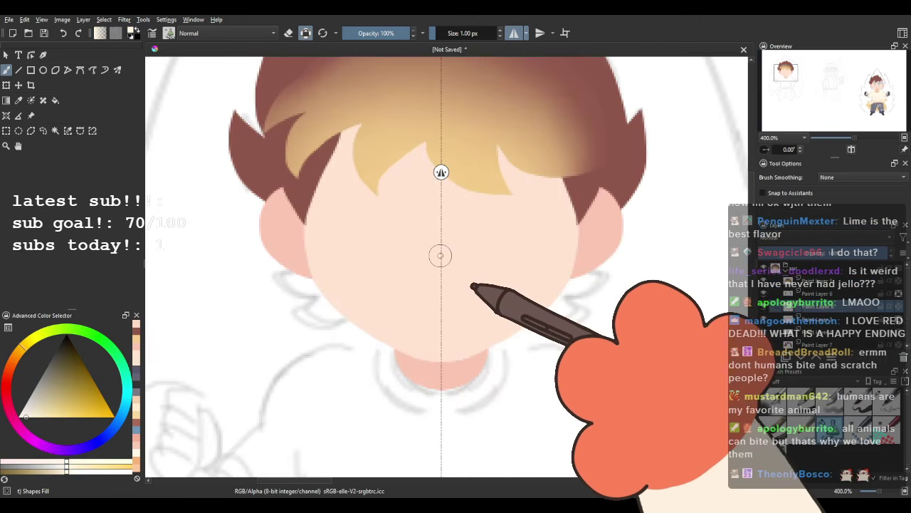
{"action": "left_click_drag", "start_coordinate": [440, 255], "coordinate": [383, 255]}
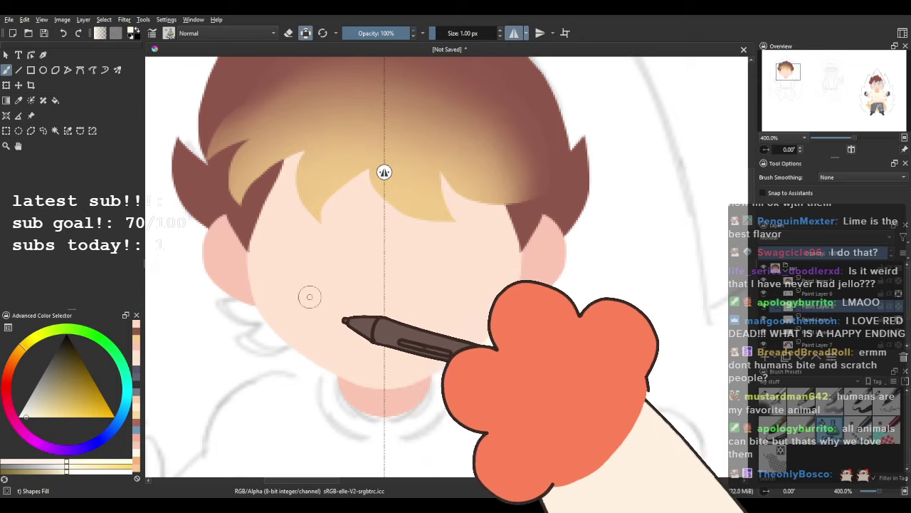
{"action": "left_click", "coordinate": [307, 33]}
{"action": "mouse_move", "coordinate": [271, 235]}
{"action": "left_mouse_down"}
{"action": "mouse_move", "coordinate": [350, 242]}
{"action": "mouse_move", "coordinate": [313, 292]}
{"action": "mouse_move", "coordinate": [271, 239]}
{"action": "mouse_move", "coordinate": [354, 248]}
{"action": "mouse_move", "coordinate": [283, 278]}
{"action": "mouse_move", "coordinate": [275, 228]}
{"action": "mouse_move", "coordinate": [325, 285]}
{"action": "mouse_move", "coordinate": [254, 242]}
{"action": "mouse_move", "coordinate": [279, 234]}
{"action": "left_mouse_up"}
{"action": "key", "text": "ctrl+z"}
{"action": "key", "text": "ctrl+z"}
{"action": "left_click_drag", "start_coordinate": [352, 269], "coordinate": [332, 260]}
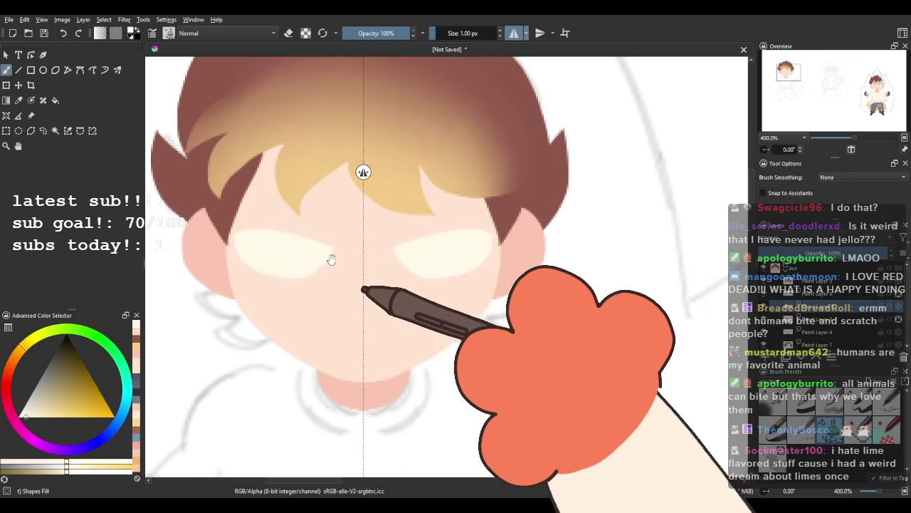
{"action": "key", "text": "ctrl+z"}
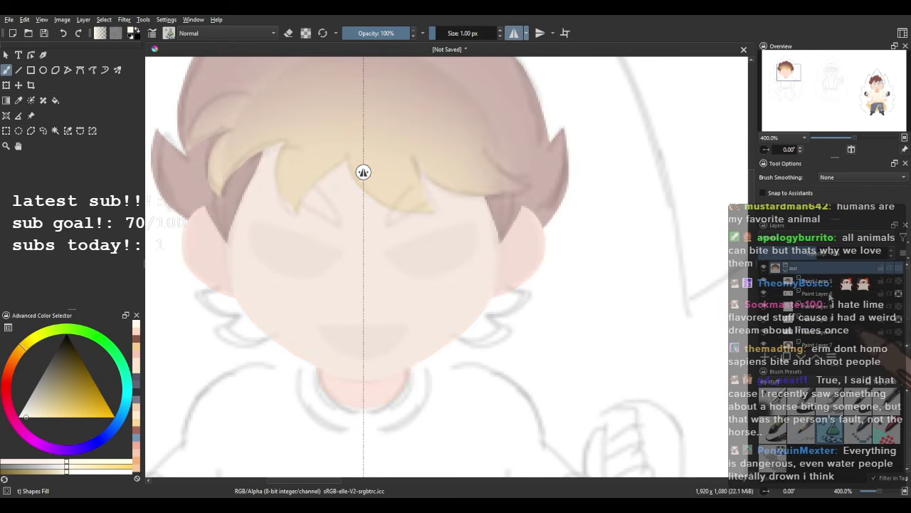
Paint mirrored cream eye whites with slanted upper edges on the face, following the sketched eyes.
{"action": "mouse_move", "coordinate": [397, 242]}
{"action": "left_mouse_down"}
{"action": "mouse_move", "coordinate": [461, 224]}
{"action": "mouse_move", "coordinate": [446, 268]}
{"action": "mouse_move", "coordinate": [390, 256]}
{"action": "left_mouse_up"}
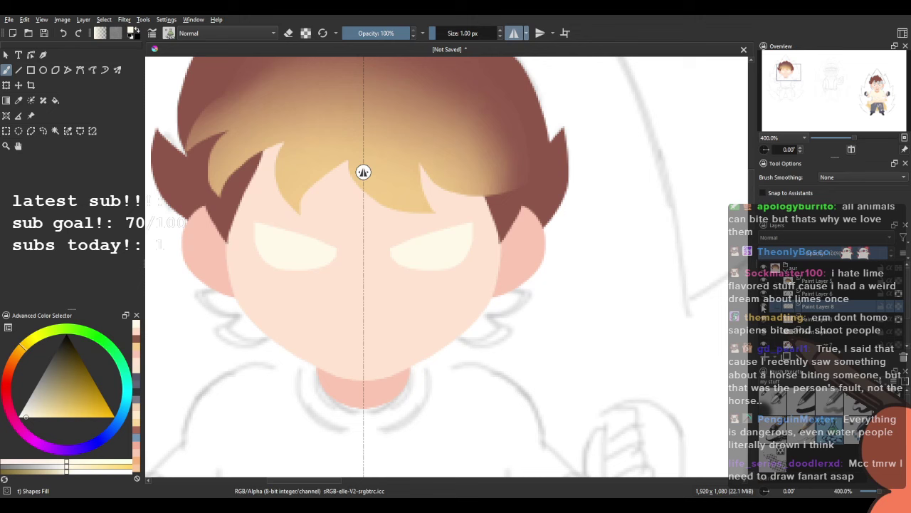
{"action": "scroll", "coordinate": [313, 244], "scroll_direction": "up", "scroll_amount": 1}
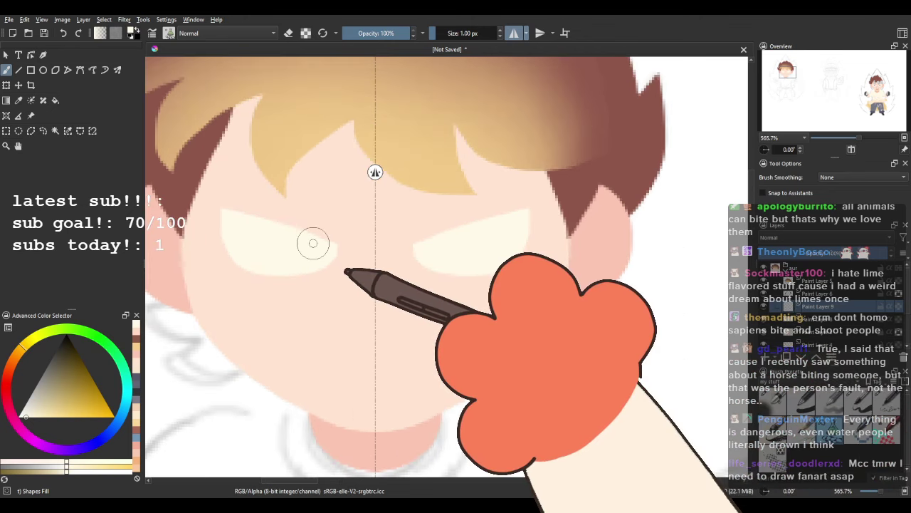
{"action": "left_click_drag", "start_coordinate": [314, 243], "coordinate": [337, 253]}
Sample the hair's dark brown and try out an unmirrored lash line around one eye.
{"action": "left_click", "coordinate": [514, 33]}
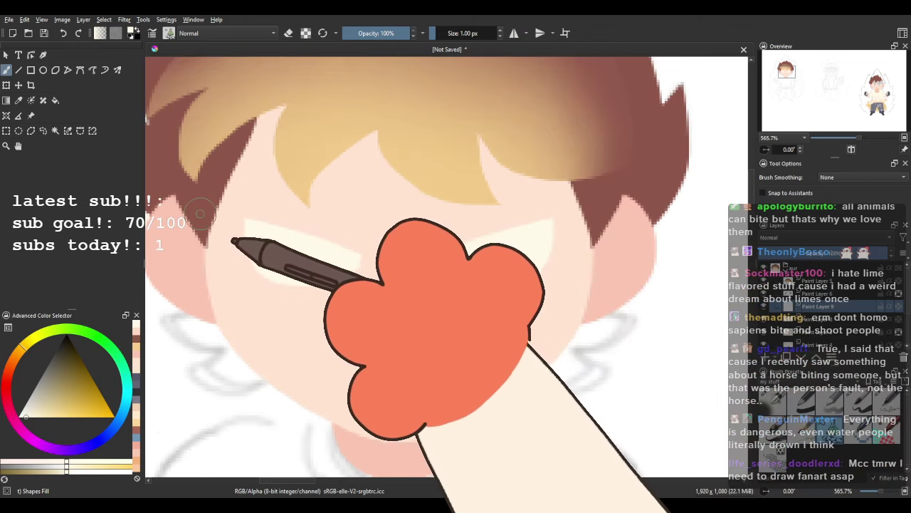
{"action": "left_click", "coordinate": [204, 199], "text": "ctrl"}
{"action": "left_click_drag", "start_coordinate": [294, 254], "coordinate": [366, 305]}
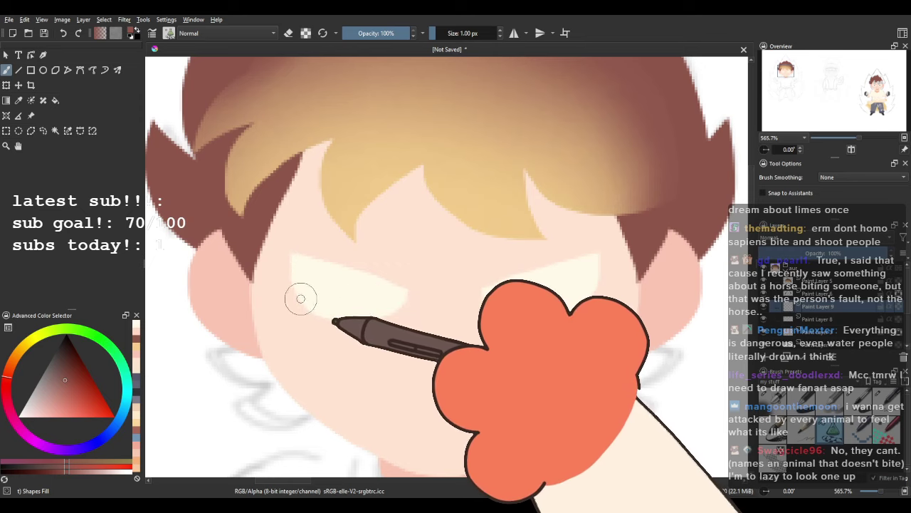
{"action": "left_click_drag", "start_coordinate": [348, 316], "coordinate": [360, 356]}
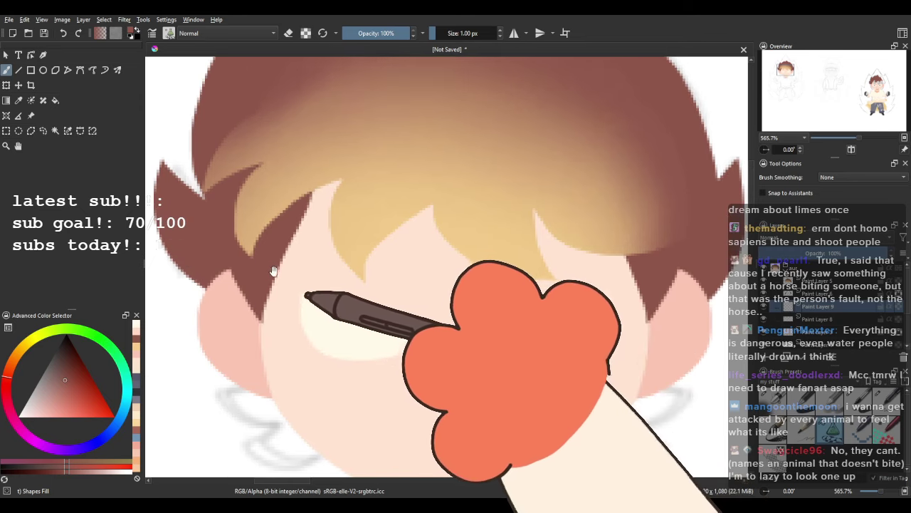
{"action": "mouse_move", "coordinate": [298, 305]}
{"action": "left_mouse_down"}
{"action": "mouse_move", "coordinate": [288, 261]}
{"action": "mouse_move", "coordinate": [303, 284]}
{"action": "mouse_move", "coordinate": [280, 262]}
{"action": "mouse_move", "coordinate": [294, 238]}
{"action": "mouse_move", "coordinate": [387, 266]}
{"action": "mouse_move", "coordinate": [350, 240]}
{"action": "mouse_move", "coordinate": [267, 224]}
{"action": "left_mouse_up"}
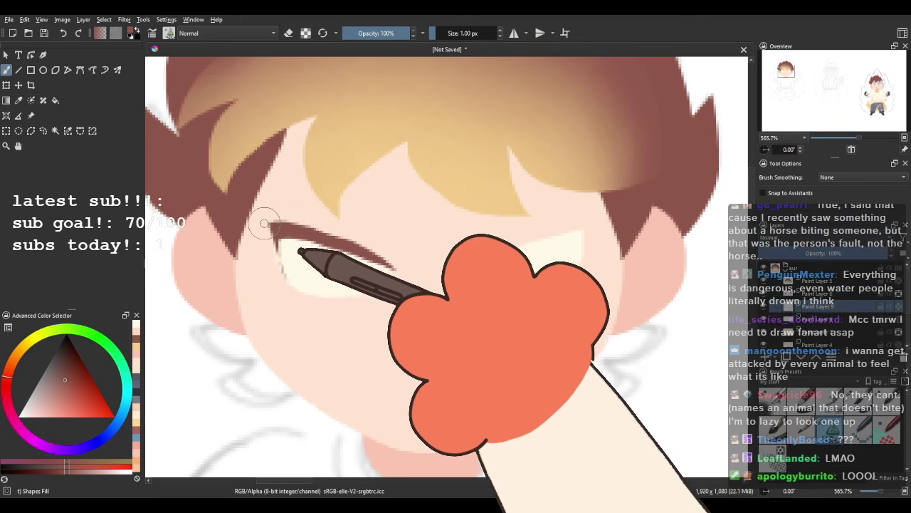
{"action": "key", "text": "ctrl+z"}
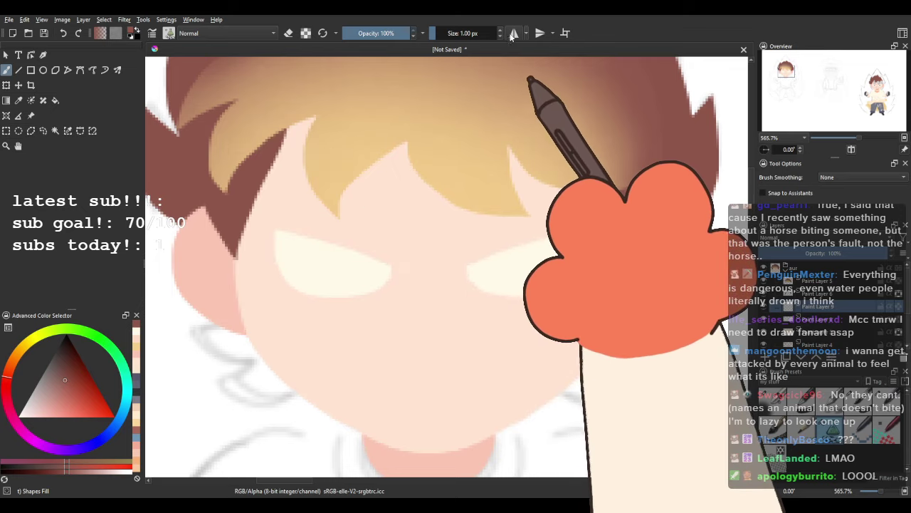
Turn mirroring back on and paint tapered dark brown lash lines along the upper and outer edges of both eyes.
{"action": "left_click", "coordinate": [513, 34]}
{"action": "left_click_drag", "start_coordinate": [502, 241], "coordinate": [396, 203]}
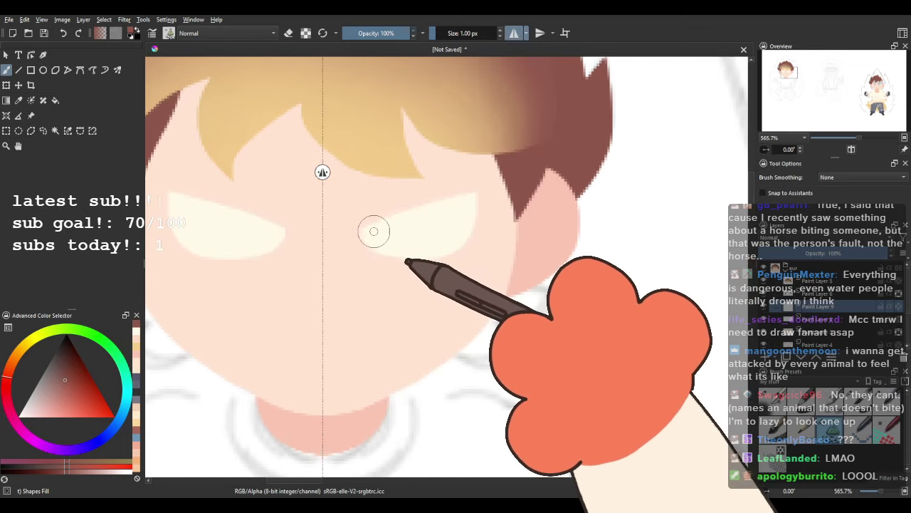
{"action": "left_click_drag", "start_coordinate": [359, 230], "coordinate": [442, 203]}
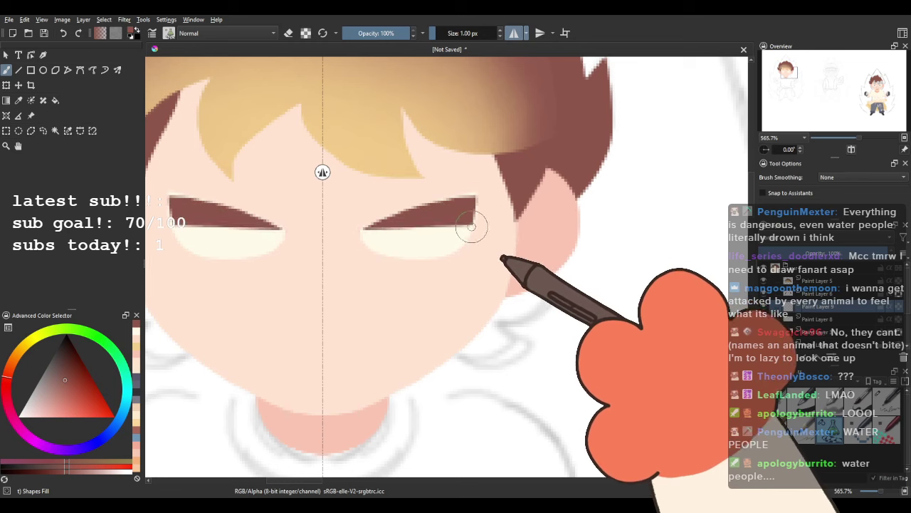
{"action": "left_click_drag", "start_coordinate": [489, 189], "coordinate": [446, 191]}
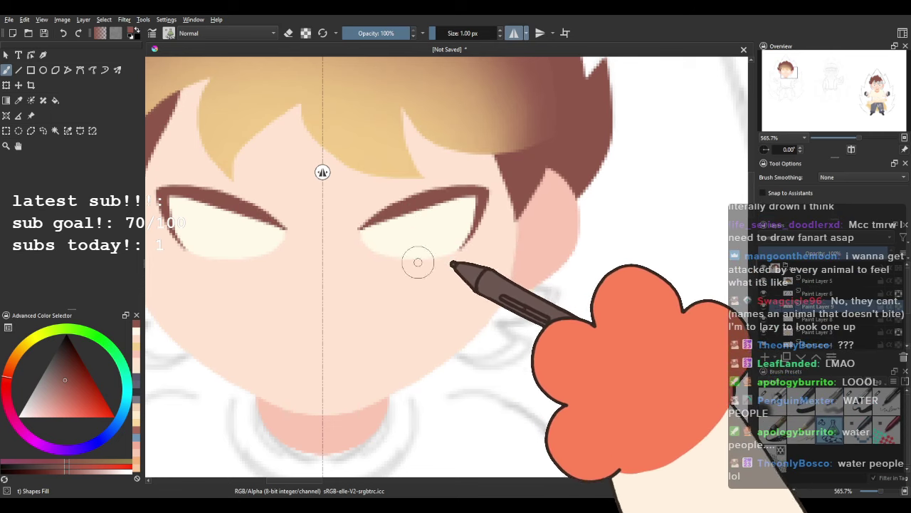
Examine the lash lines and eye whites up close and from a distance, briefly hiding the eye whites layer.
{"action": "key", "text": "minus"}
{"action": "scroll", "coordinate": [433, 325], "scroll_direction": "down", "scroll_amount": 1}
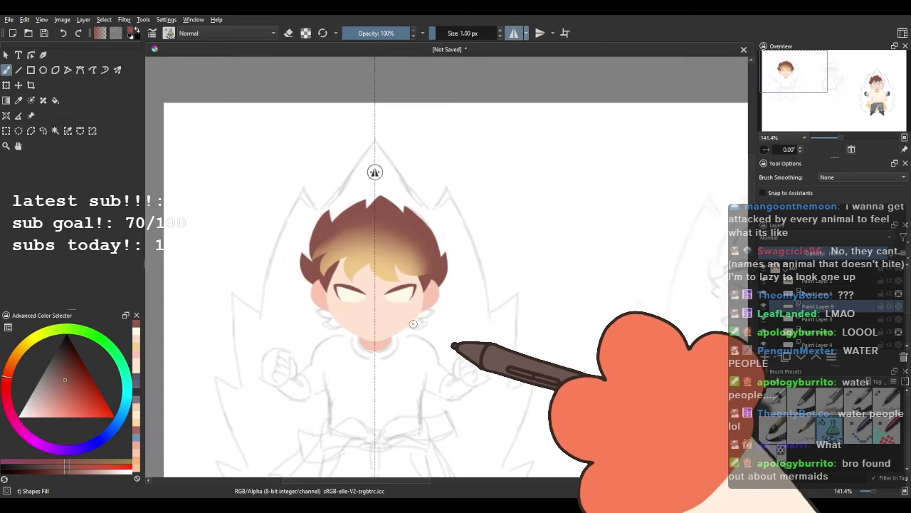
{"action": "scroll", "coordinate": [377, 313], "scroll_direction": "up", "scroll_amount": 3}
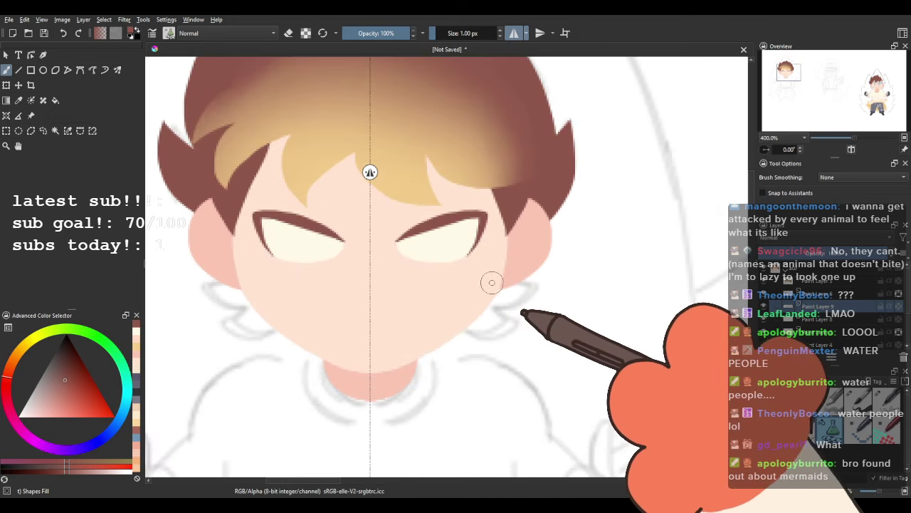
{"action": "scroll", "coordinate": [512, 297], "scroll_direction": "down", "scroll_amount": 5}
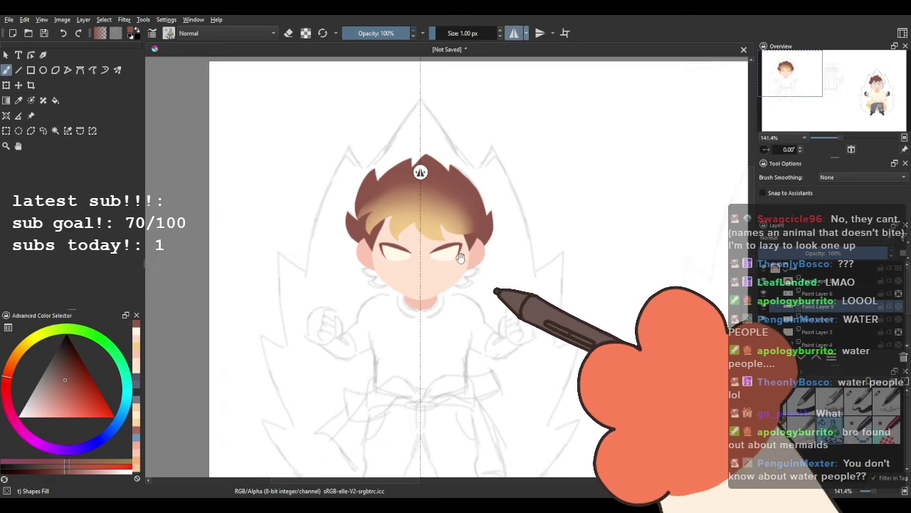
{"action": "scroll", "coordinate": [493, 243], "scroll_direction": "up", "scroll_amount": 3}
{"action": "scroll", "coordinate": [299, 200], "scroll_direction": "down", "scroll_amount": 2}
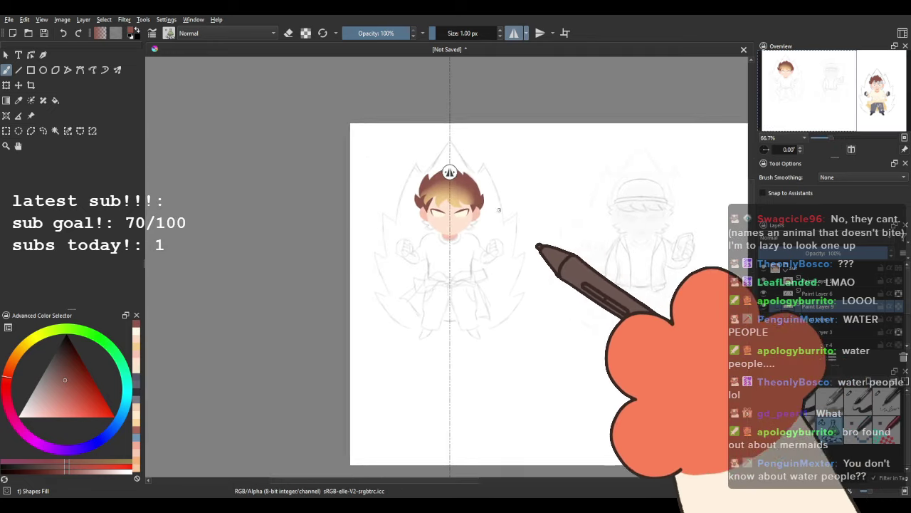
{"action": "scroll", "coordinate": [479, 227], "scroll_direction": "up", "scroll_amount": 4}
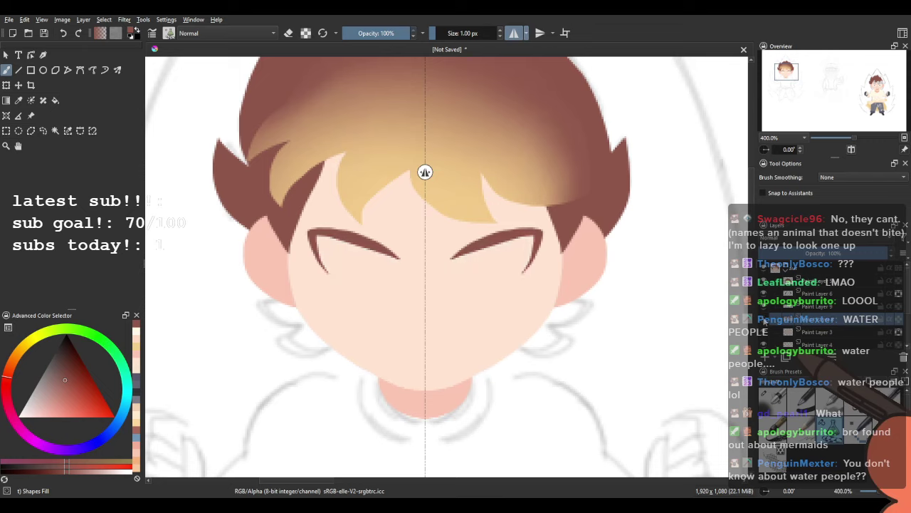
Sample the orange from the coloured reference's shirt collar.
{"action": "scroll", "coordinate": [506, 290], "scroll_direction": "down", "scroll_amount": 2}
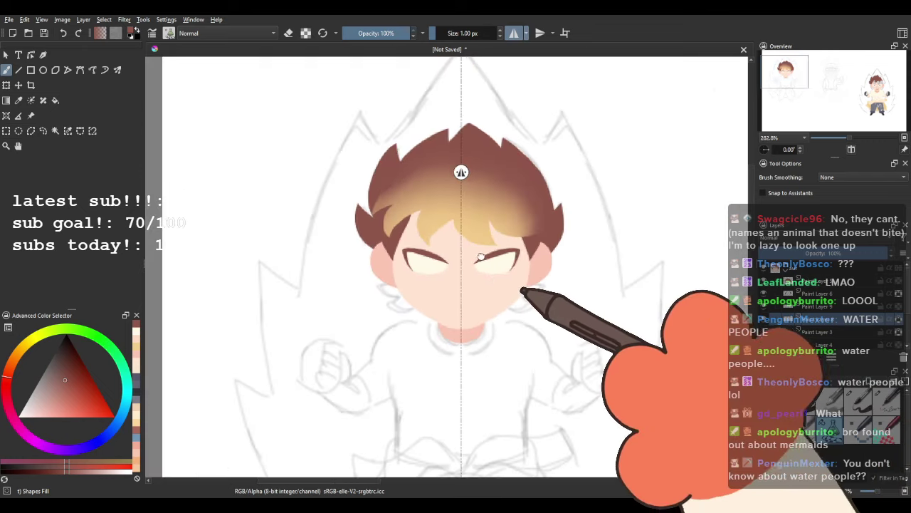
{"action": "left_click_drag", "start_coordinate": [683, 265], "coordinate": [303, 124]}
{"action": "left_click_drag", "start_coordinate": [677, 370], "coordinate": [314, 175]}
{"action": "left_click_drag", "start_coordinate": [576, 334], "coordinate": [304, 236]}
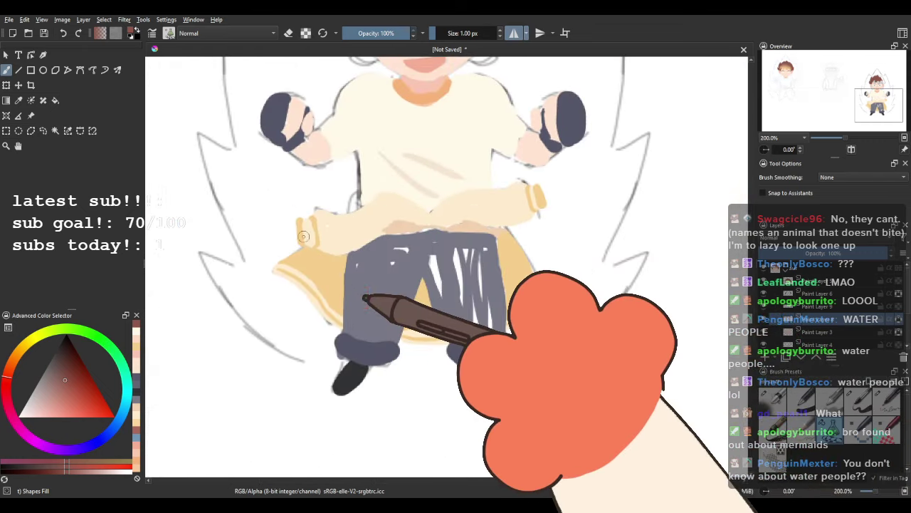
{"action": "left_click", "coordinate": [330, 276], "text": "ctrl"}
{"action": "left_click", "coordinate": [408, 93], "text": "ctrl"}
Paint mirrored orange irises inside the eye whites, beneath the brown lash lines.
{"action": "scroll", "coordinate": [410, 142], "scroll_direction": "down", "scroll_amount": 2}
{"action": "left_click_drag", "start_coordinate": [317, 207], "coordinate": [641, 264]}
{"action": "left_click_drag", "start_coordinate": [214, 231], "coordinate": [498, 274]}
{"action": "scroll", "coordinate": [447, 267], "scroll_direction": "up", "scroll_amount": 1}
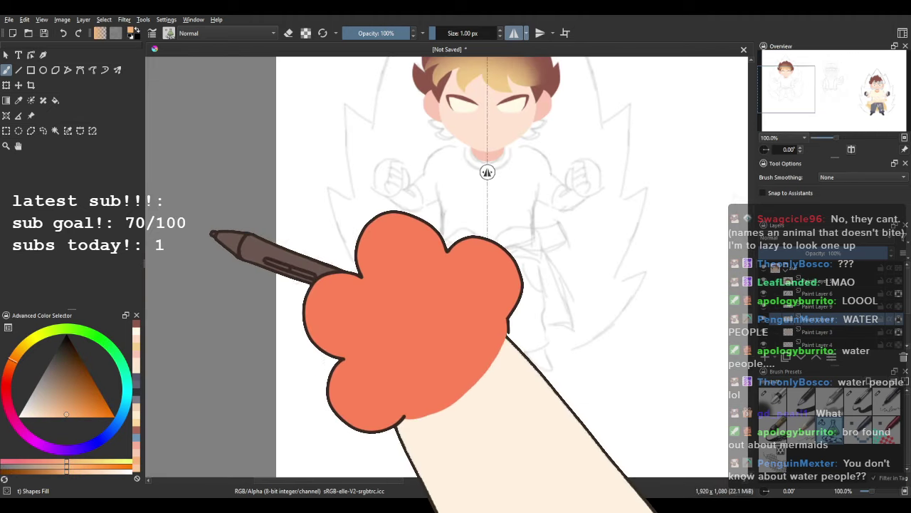
{"action": "scroll", "coordinate": [380, 202], "scroll_direction": "up", "scroll_amount": 4}
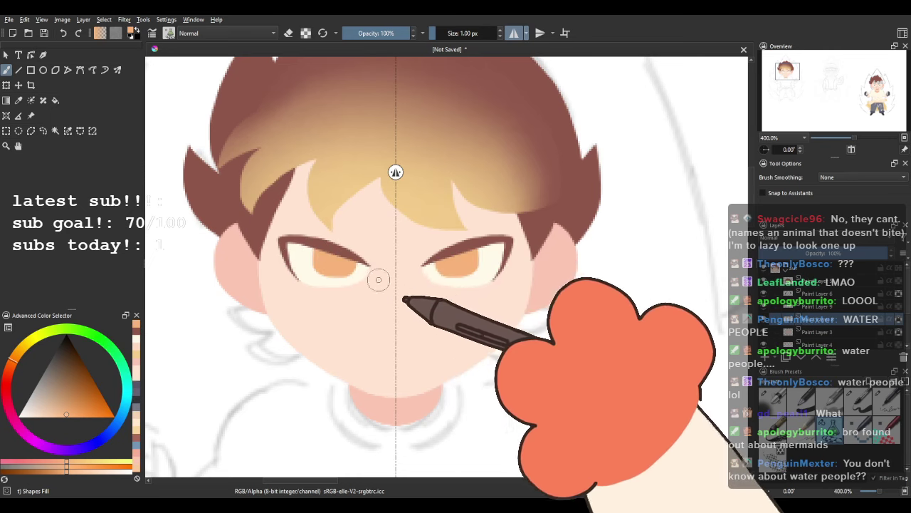
Paint mirrored, inward-slanting dark brown eyebrows above both eyes on Paint Layer 9.
{"action": "left_click_drag", "start_coordinate": [672, 353], "coordinate": [645, 292]}
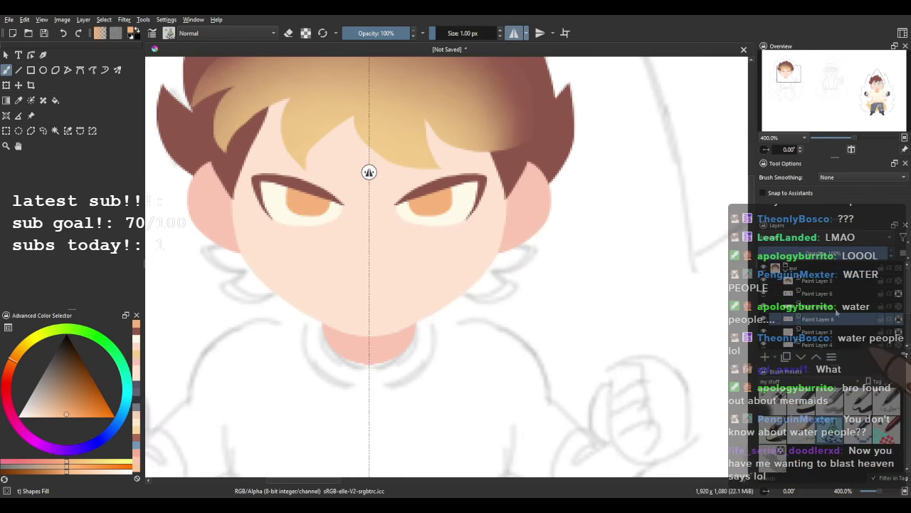
{"action": "left_click", "coordinate": [764, 306]}
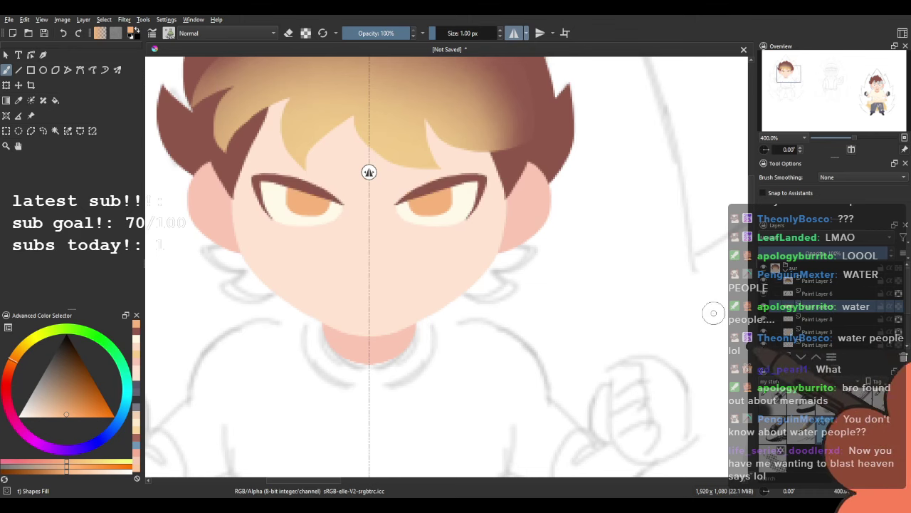
{"action": "left_click_drag", "start_coordinate": [360, 162], "coordinate": [405, 257]}
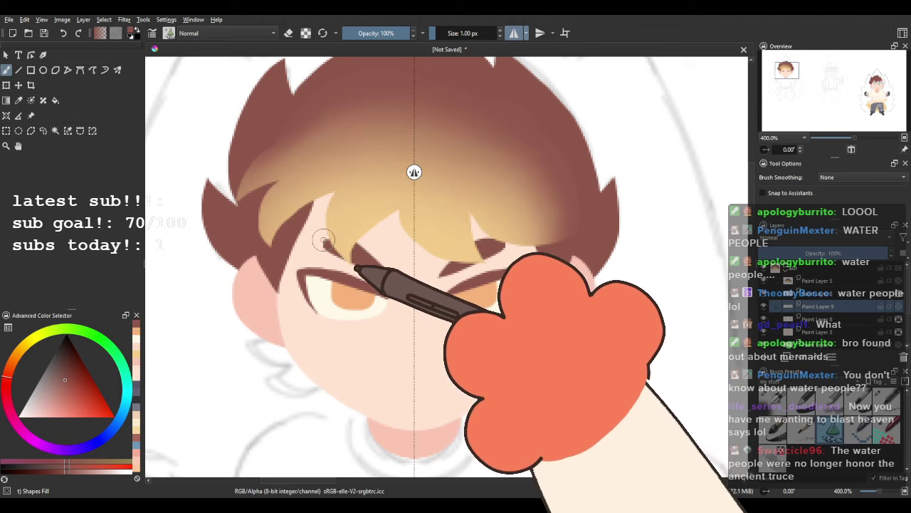
{"action": "key", "text": "ctrl+z"}
{"action": "left_click_drag", "start_coordinate": [415, 391], "coordinate": [385, 319]}
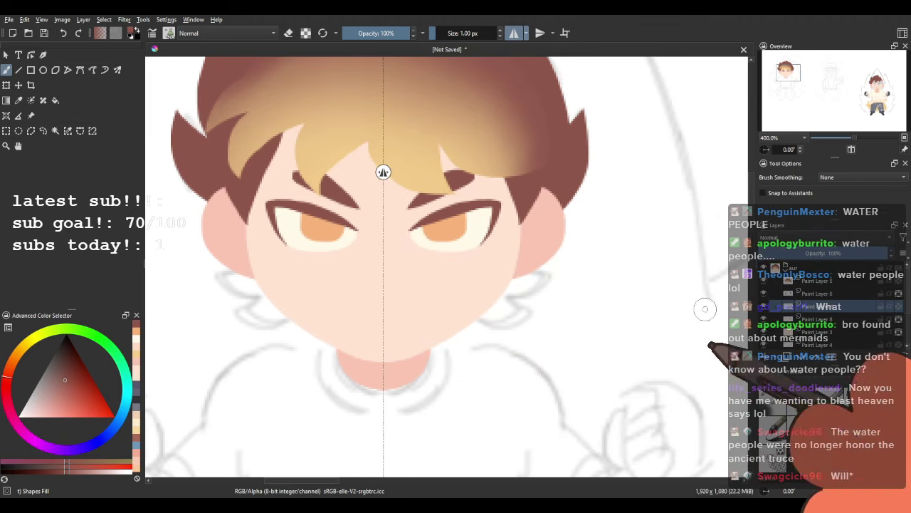
Select Paint Layer 3 and sample the darker skin tone from the coloured reference's face.
{"action": "scroll", "coordinate": [647, 309], "scroll_direction": "down", "scroll_amount": 5}
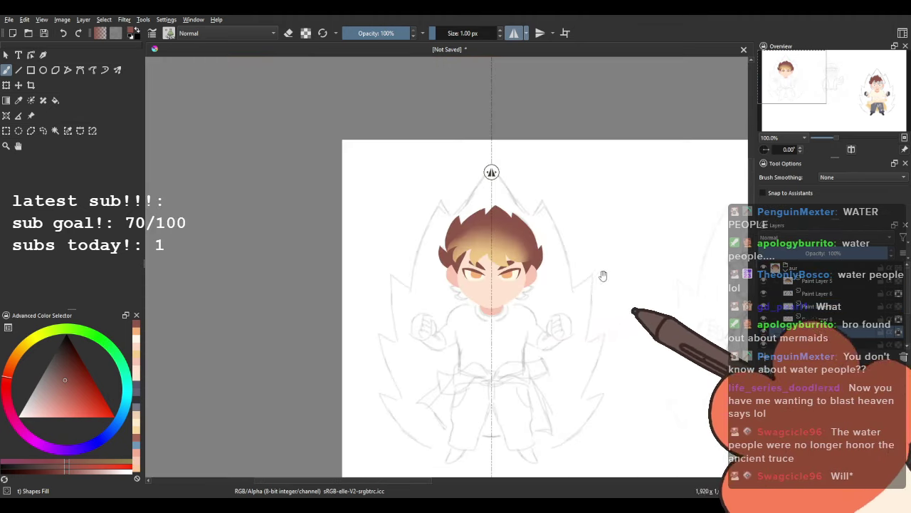
{"action": "mouse_move", "coordinate": [603, 275]}
{"action": "left_mouse_down"}
{"action": "mouse_move", "coordinate": [401, 202]}
{"action": "mouse_move", "coordinate": [256, 178]}
{"action": "left_mouse_up"}
{"action": "scroll", "coordinate": [456, 296], "scroll_direction": "up", "scroll_amount": 2}
{"action": "left_click", "coordinate": [451, 254], "text": "ctrl"}
Paint a mirrored, slightly darker skin-tone band across the cheeks and nose bridge beneath the eyes.
{"action": "left_click_drag", "start_coordinate": [217, 258], "coordinate": [605, 268]}
{"action": "mouse_move", "coordinate": [263, 255]}
{"action": "left_mouse_down"}
{"action": "mouse_move", "coordinate": [476, 264]}
{"action": "mouse_move", "coordinate": [559, 317]}
{"action": "left_mouse_up"}
{"action": "left_click_drag", "start_coordinate": [197, 226], "coordinate": [451, 242]}
{"action": "mouse_move", "coordinate": [281, 211]}
{"action": "left_mouse_down"}
{"action": "mouse_move", "coordinate": [452, 260]}
{"action": "mouse_move", "coordinate": [436, 272]}
{"action": "mouse_move", "coordinate": [433, 307]}
{"action": "left_mouse_up"}
{"action": "scroll", "coordinate": [413, 257], "scroll_direction": "up", "scroll_amount": 3}
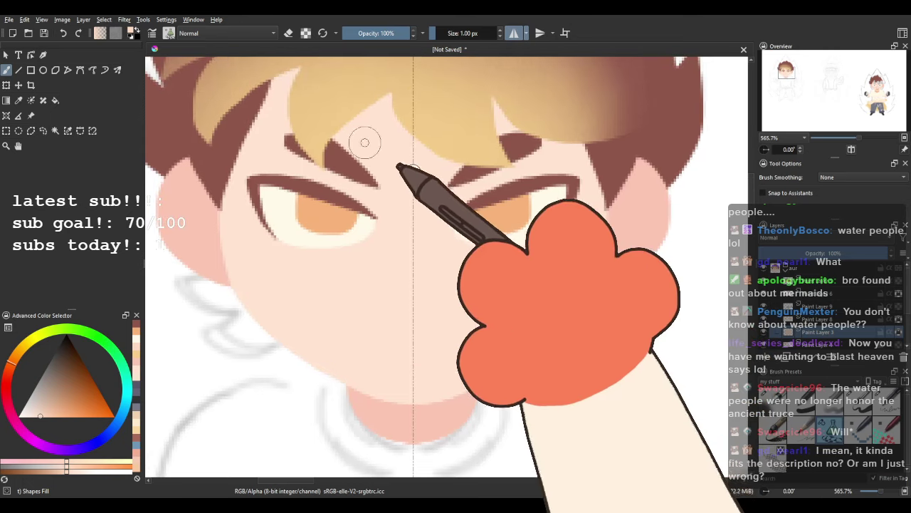
{"action": "mouse_move", "coordinate": [268, 223]}
{"action": "left_mouse_down"}
{"action": "mouse_move", "coordinate": [264, 277]}
{"action": "mouse_move", "coordinate": [321, 298]}
{"action": "mouse_move", "coordinate": [368, 288]}
{"action": "left_mouse_up"}
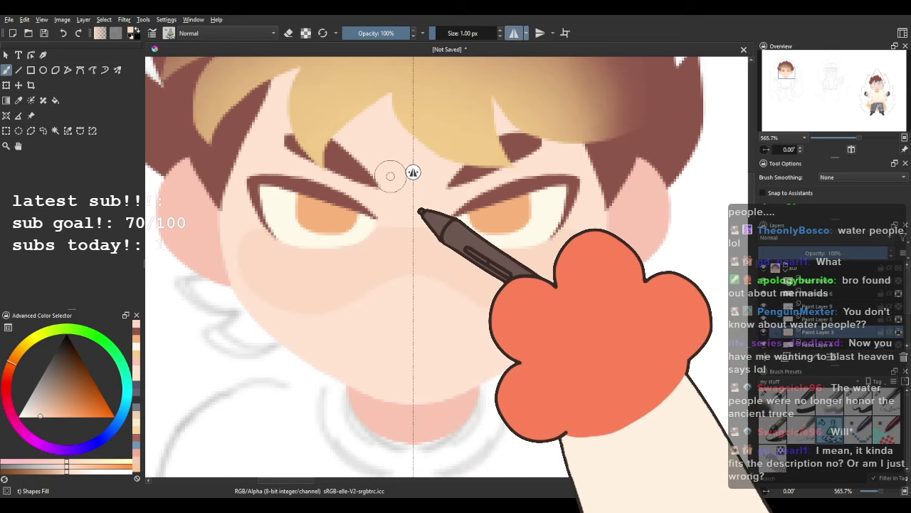
Switch back to Paint Layer 9 and sample the pink from the coloured reference's nose.
{"action": "scroll", "coordinate": [390, 176], "scroll_direction": "down", "scroll_amount": 4}
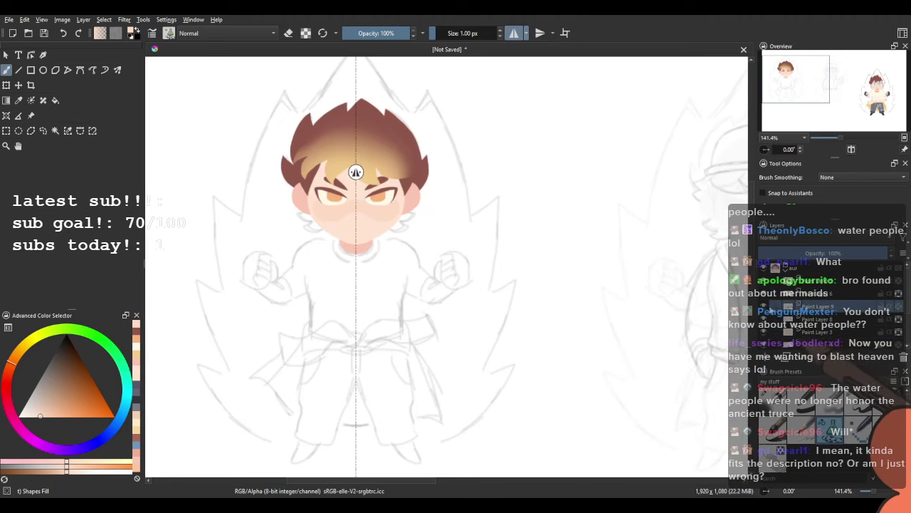
{"action": "left_click_drag", "start_coordinate": [448, 222], "coordinate": [256, 226]}
{"action": "left_click_drag", "start_coordinate": [684, 246], "coordinate": [354, 164]}
{"action": "scroll", "coordinate": [385, 261], "scroll_direction": "up", "scroll_amount": 3}
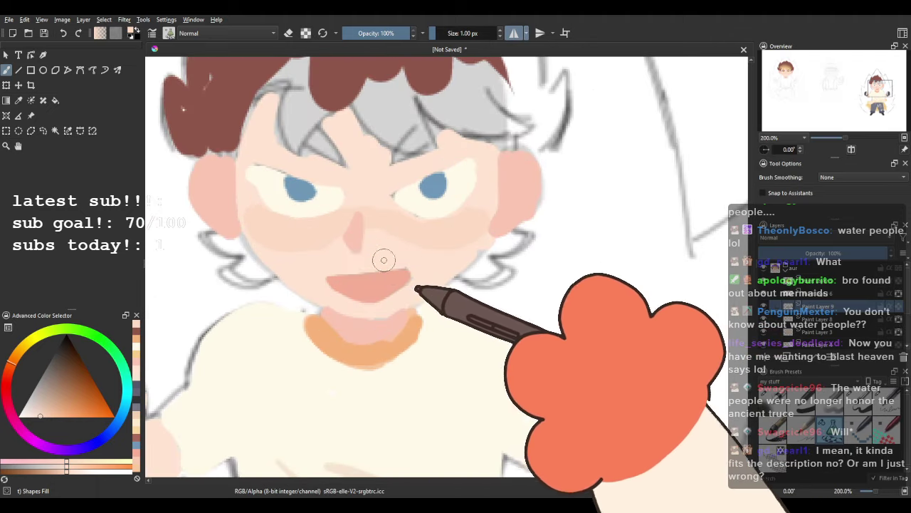
{"action": "left_click", "coordinate": [355, 230], "text": "ctrl"}
Turn mirroring off and paint a small pointed pink nose between the cheeks, just off the face's centre line.
{"action": "scroll", "coordinate": [357, 235], "scroll_direction": "down", "scroll_amount": 4}
{"action": "mouse_move", "coordinate": [359, 236]}
{"action": "left_mouse_down"}
{"action": "mouse_move", "coordinate": [722, 255]}
{"action": "mouse_move", "coordinate": [904, 276]}
{"action": "left_mouse_up"}
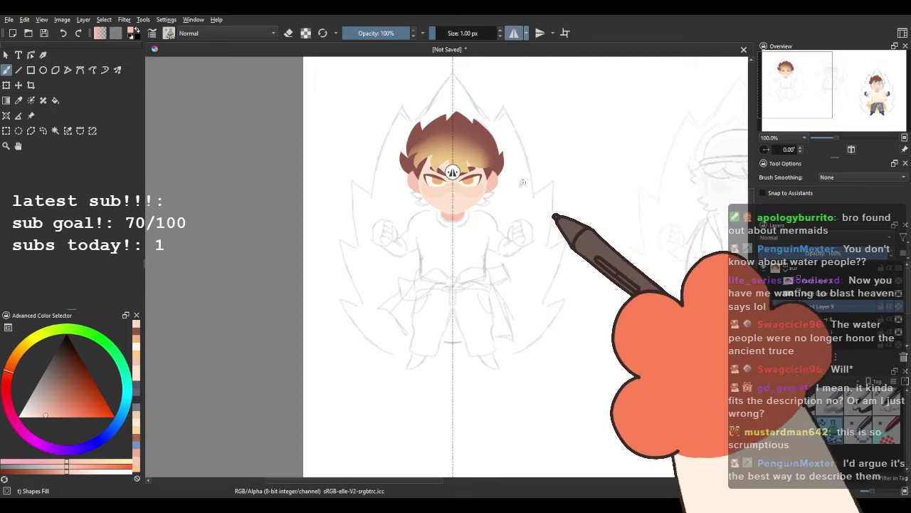
{"action": "scroll", "coordinate": [491, 196], "scroll_direction": "up", "scroll_amount": 5}
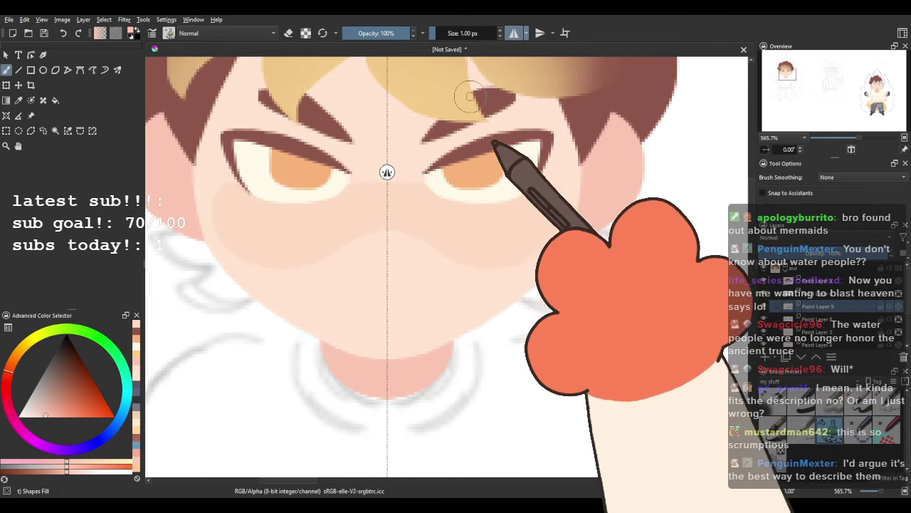
{"action": "left_click", "coordinate": [514, 33]}
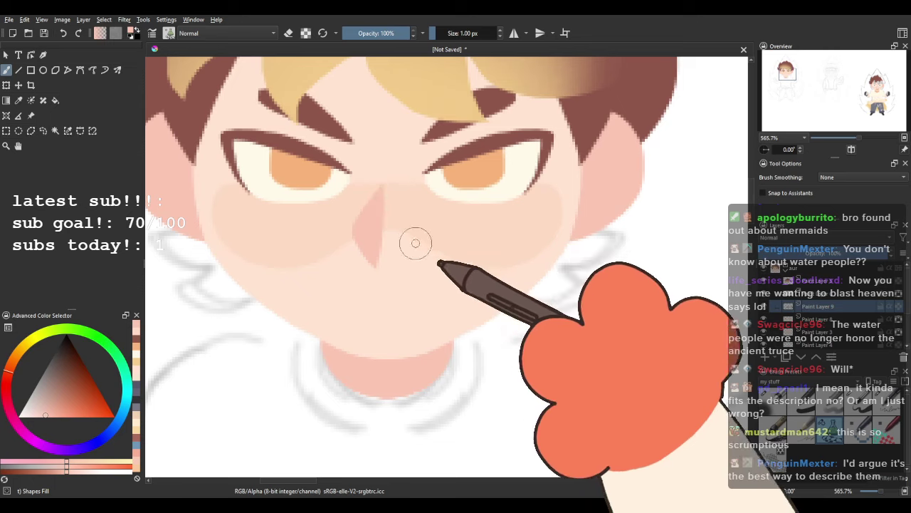
Sample the darker pink from the coloured reference's mouth.
{"action": "scroll", "coordinate": [392, 241], "scroll_direction": "down", "scroll_amount": 5}
{"action": "scroll", "coordinate": [445, 232], "scroll_direction": "down", "scroll_amount": 1}
{"action": "left_click_drag", "start_coordinate": [505, 250], "coordinate": [337, 218]}
{"action": "left_click_drag", "start_coordinate": [457, 208], "coordinate": [297, 208]}
{"action": "scroll", "coordinate": [352, 258], "scroll_direction": "up", "scroll_amount": 4}
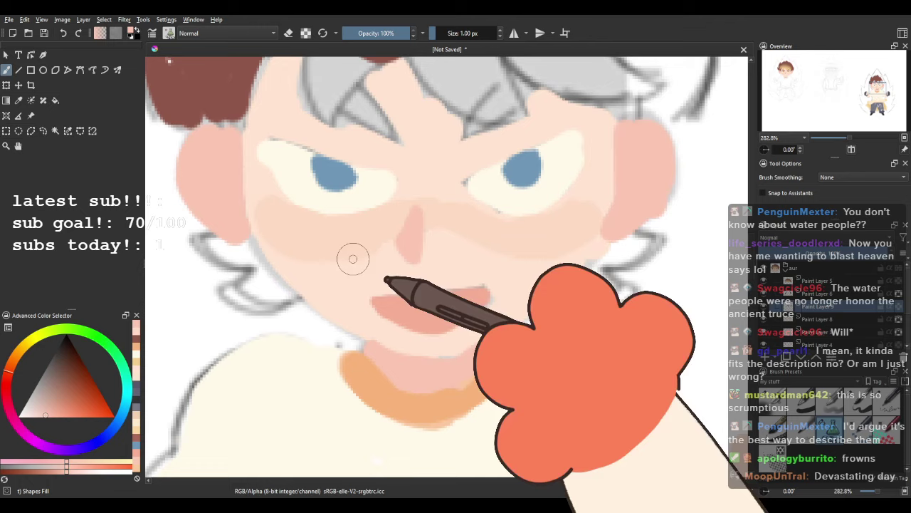
{"action": "left_click", "coordinate": [434, 315], "text": "ctrl"}
Turn mirroring back on and paint a pink, flat-topped open mouth with a rounded lower edge beneath the nose.
{"action": "scroll", "coordinate": [429, 307], "scroll_direction": "down", "scroll_amount": 6}
{"action": "left_click_drag", "start_coordinate": [314, 285], "coordinate": [634, 207]}
{"action": "left_click_drag", "start_coordinate": [336, 197], "coordinate": [634, 197]}
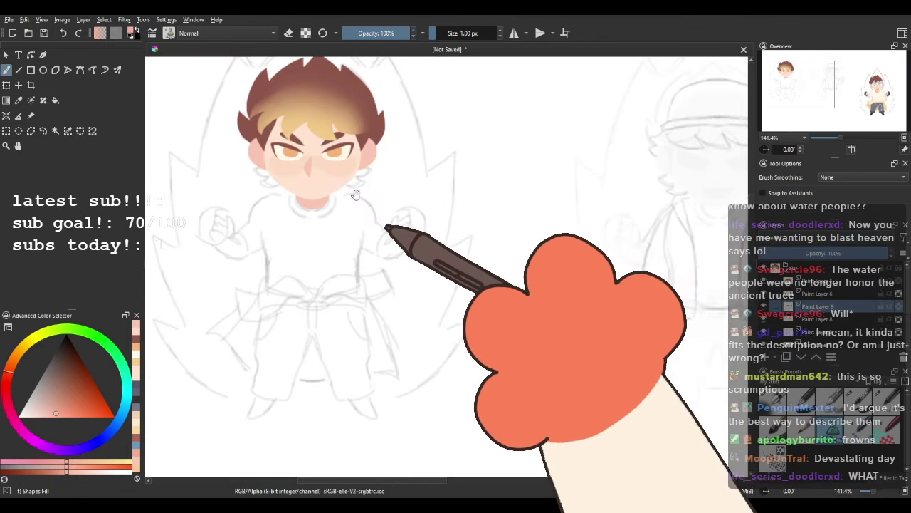
{"action": "scroll", "coordinate": [324, 171], "scroll_direction": "up", "scroll_amount": 3}
{"action": "left_click_drag", "start_coordinate": [320, 169], "coordinate": [396, 265]}
{"action": "scroll", "coordinate": [449, 210], "scroll_direction": "up", "scroll_amount": 3}
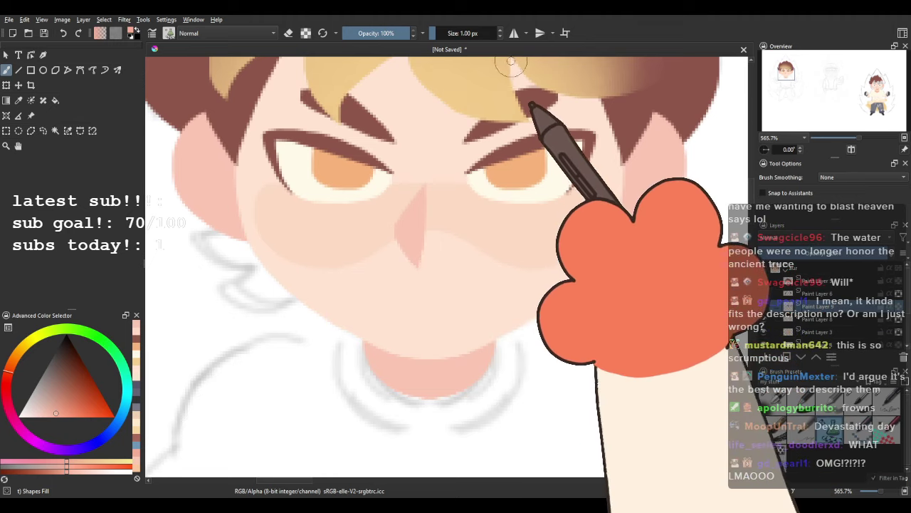
{"action": "left_click_drag", "start_coordinate": [432, 312], "coordinate": [414, 289]}
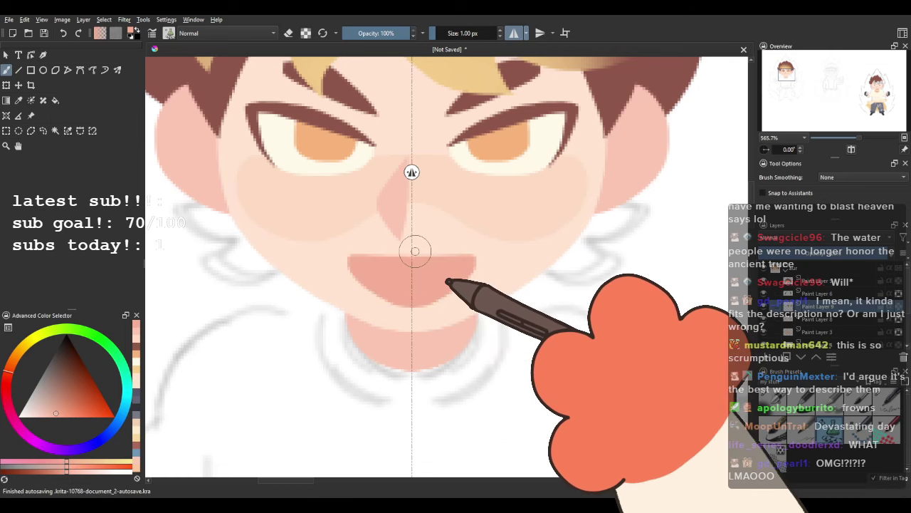
{"action": "scroll", "coordinate": [416, 251], "scroll_direction": "down", "scroll_amount": 5}
{"action": "left_click_drag", "start_coordinate": [482, 239], "coordinate": [464, 240]}
{"action": "scroll", "coordinate": [404, 240], "scroll_direction": "up", "scroll_amount": 8}
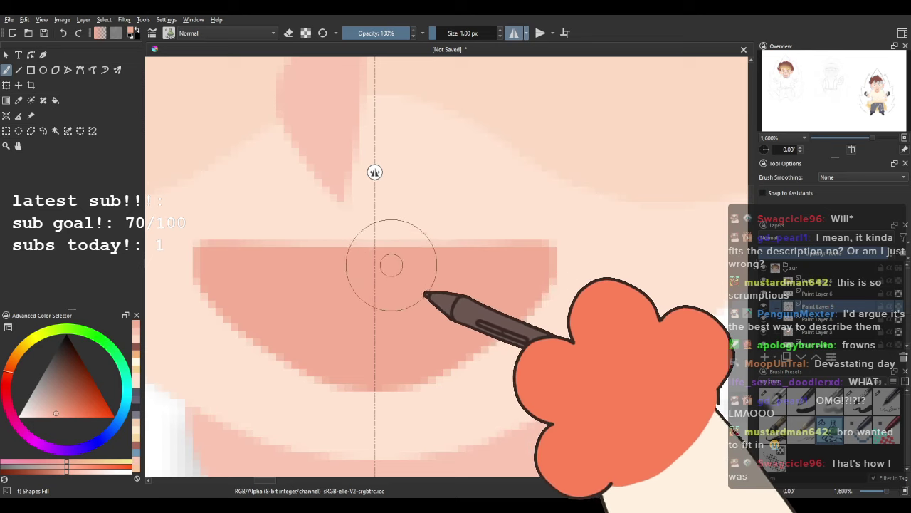
{"action": "scroll", "coordinate": [389, 294], "scroll_direction": "down", "scroll_amount": 6}
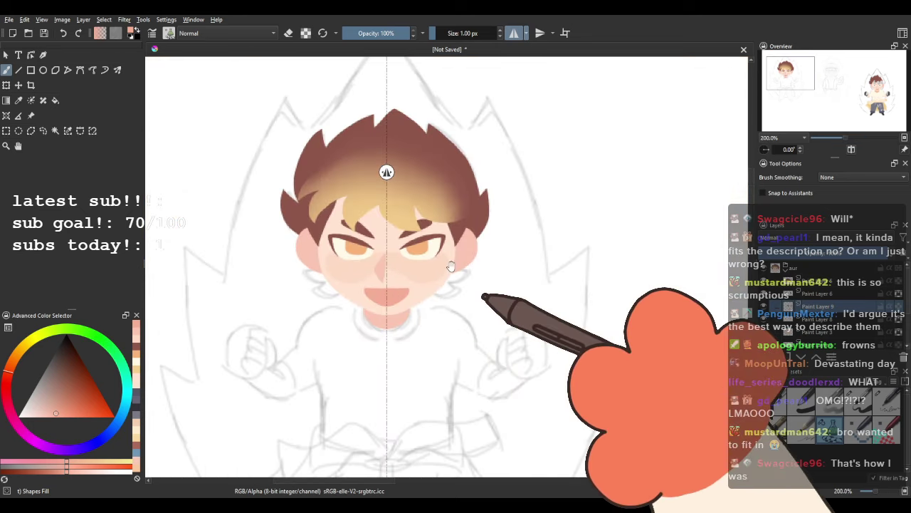
Turn mirroring off, add a new paint layer beneath Paint Layer 7, and sample the cream from the reference's shirt.
{"action": "left_click", "coordinate": [515, 33]}
{"action": "scroll", "coordinate": [452, 218], "scroll_direction": "down", "scroll_amount": 3}
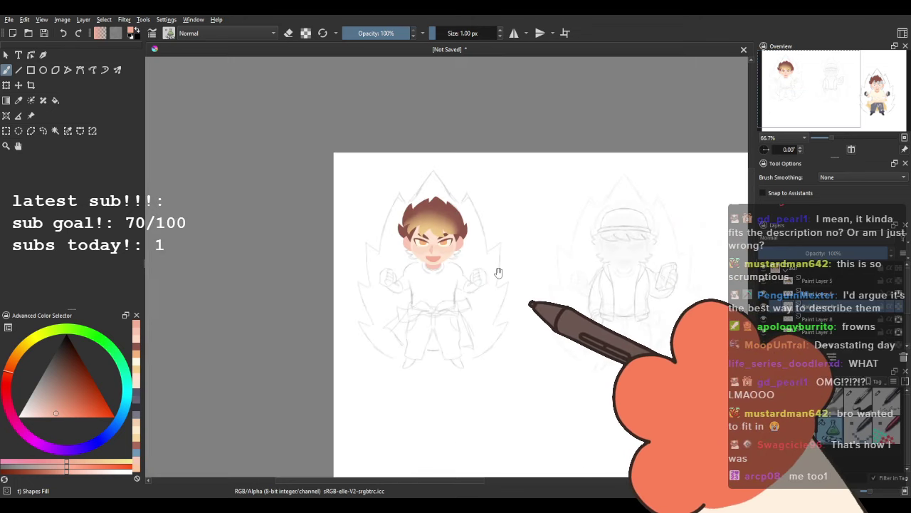
{"action": "left_click_drag", "start_coordinate": [496, 268], "coordinate": [352, 236]}
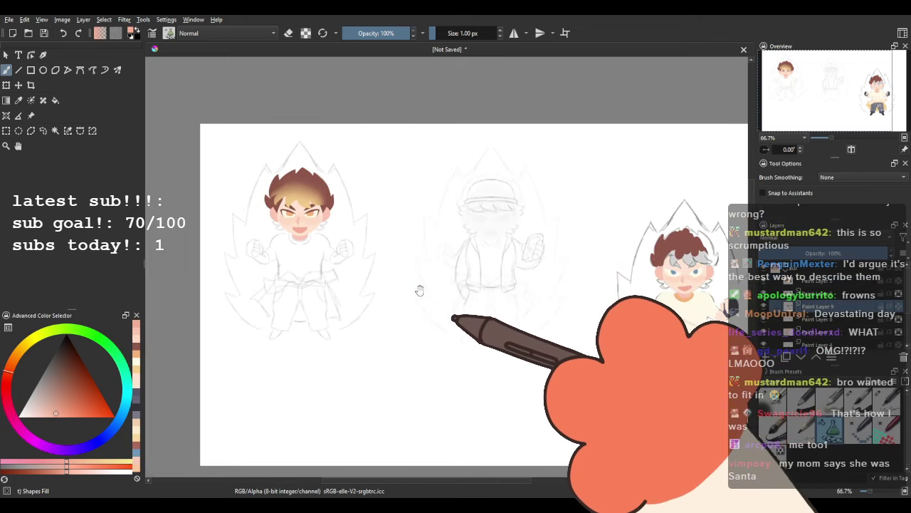
{"action": "left_click_drag", "start_coordinate": [419, 292], "coordinate": [399, 280]}
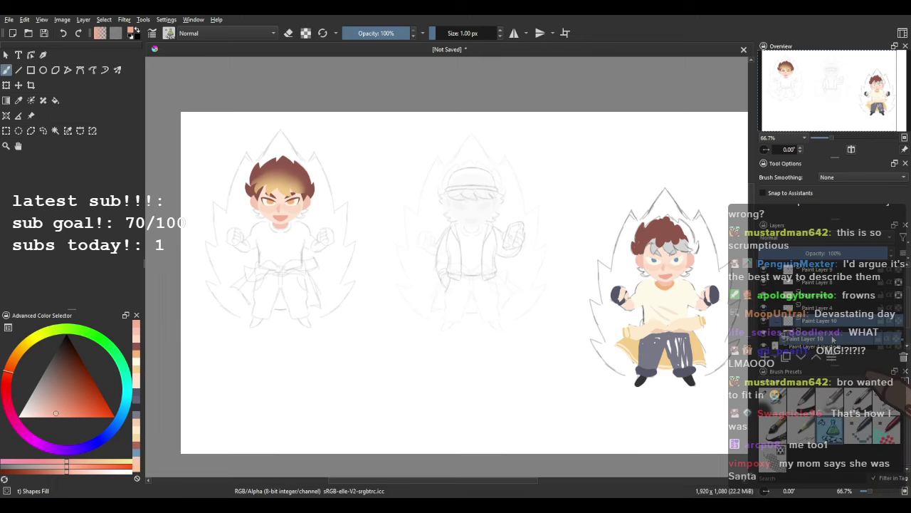
{"action": "left_click_drag", "start_coordinate": [677, 294], "coordinate": [553, 252]}
{"action": "scroll", "coordinate": [550, 255], "scroll_direction": "up", "scroll_amount": 2}
{"action": "left_click", "coordinate": [543, 257], "text": "ctrl"}
Turn mirroring on and paint the character's cream T-shirt over the sketch, from shoulders and short sleeves down to the waist.
{"action": "left_click_drag", "start_coordinate": [269, 237], "coordinate": [536, 272]}
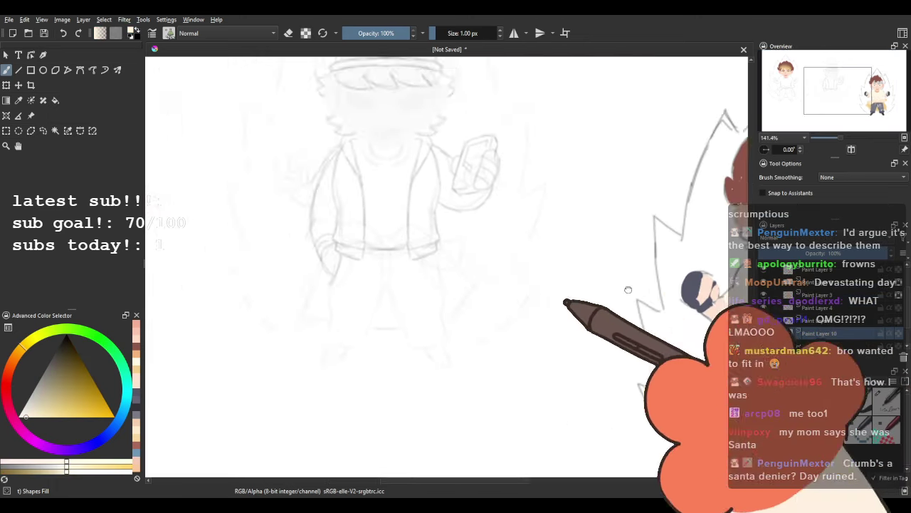
{"action": "left_click_drag", "start_coordinate": [253, 216], "coordinate": [451, 248]}
{"action": "left_click", "coordinate": [514, 33]}
{"action": "left_click_drag", "start_coordinate": [176, 200], "coordinate": [389, 235]}
{"action": "scroll", "coordinate": [389, 234], "scroll_direction": "up", "scroll_amount": 3}
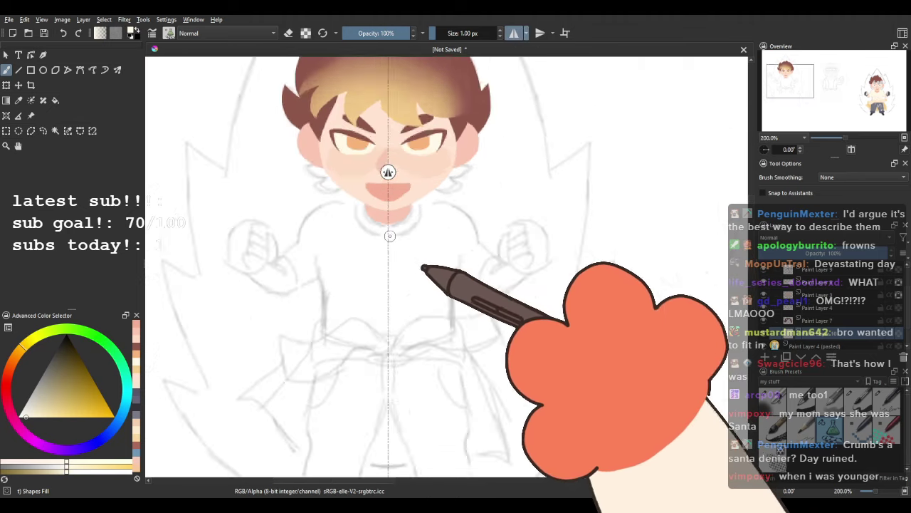
{"action": "left_click_drag", "start_coordinate": [304, 200], "coordinate": [399, 199]}
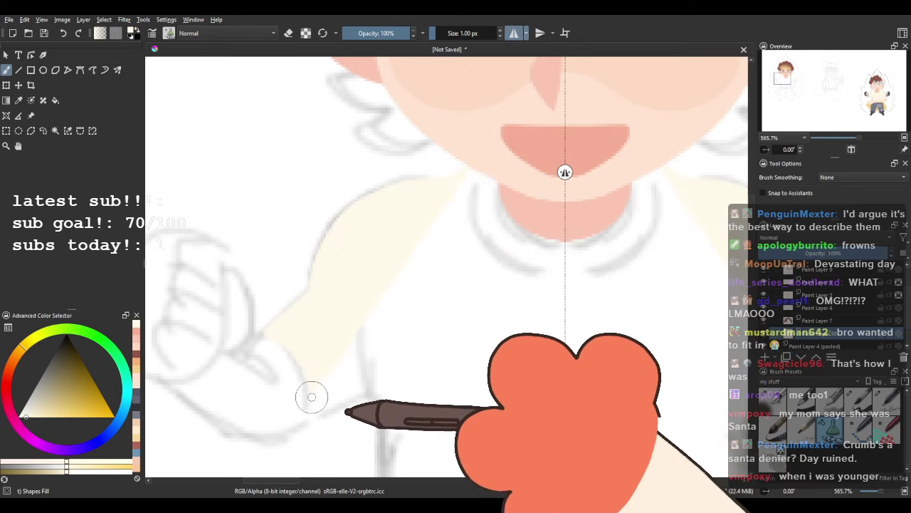
{"action": "mouse_move", "coordinate": [401, 391]}
{"action": "left_mouse_down"}
{"action": "mouse_move", "coordinate": [515, 319]}
{"action": "mouse_move", "coordinate": [560, 212]}
{"action": "left_mouse_up"}
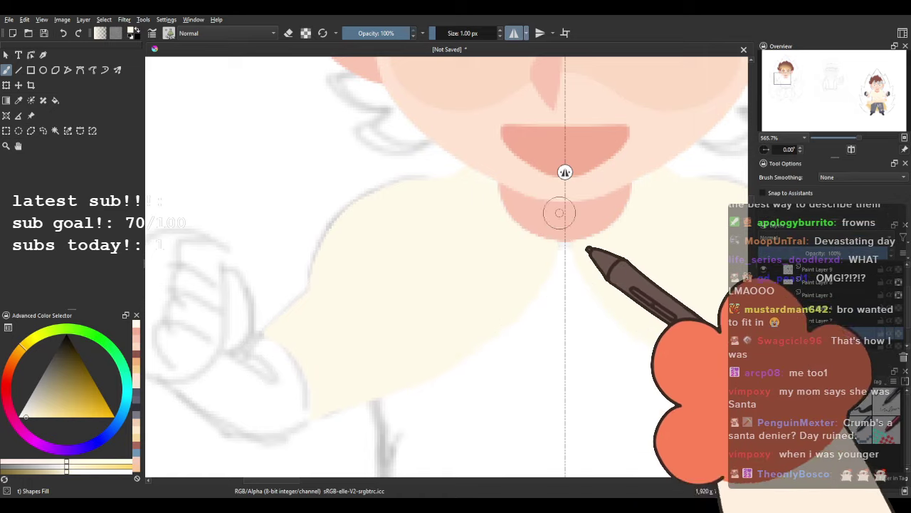
{"action": "mouse_move", "coordinate": [499, 318]}
{"action": "left_mouse_down"}
{"action": "mouse_move", "coordinate": [420, 216]}
{"action": "mouse_move", "coordinate": [421, 119]}
{"action": "left_mouse_up"}
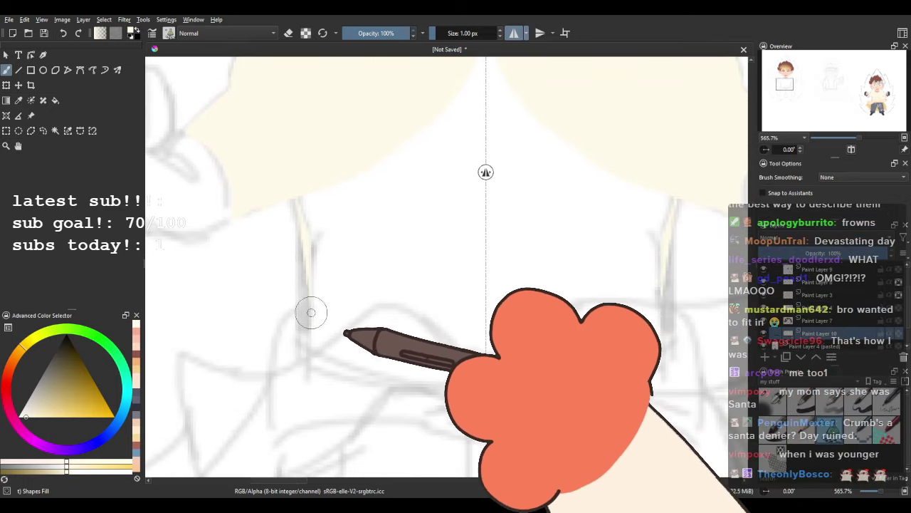
{"action": "mouse_move", "coordinate": [468, 397]}
{"action": "left_mouse_down"}
{"action": "mouse_move", "coordinate": [577, 261]}
{"action": "mouse_move", "coordinate": [456, 44]}
{"action": "left_mouse_up"}
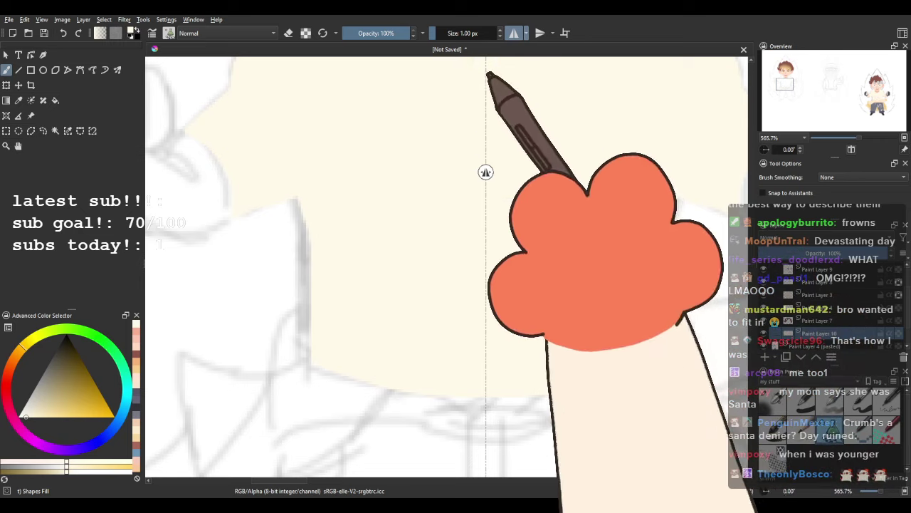
{"action": "left_click_drag", "start_coordinate": [397, 108], "coordinate": [391, 275]}
Sample the peach fold-shadow colour from the coloured reference's shirt.
{"action": "scroll", "coordinate": [390, 275], "scroll_direction": "down", "scroll_amount": 4}
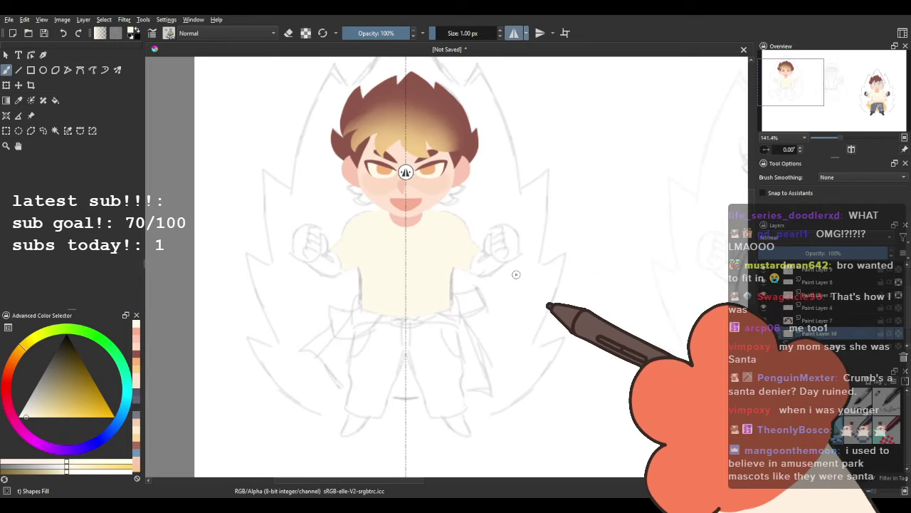
{"action": "scroll", "coordinate": [384, 271], "scroll_direction": "up", "scroll_amount": 3}
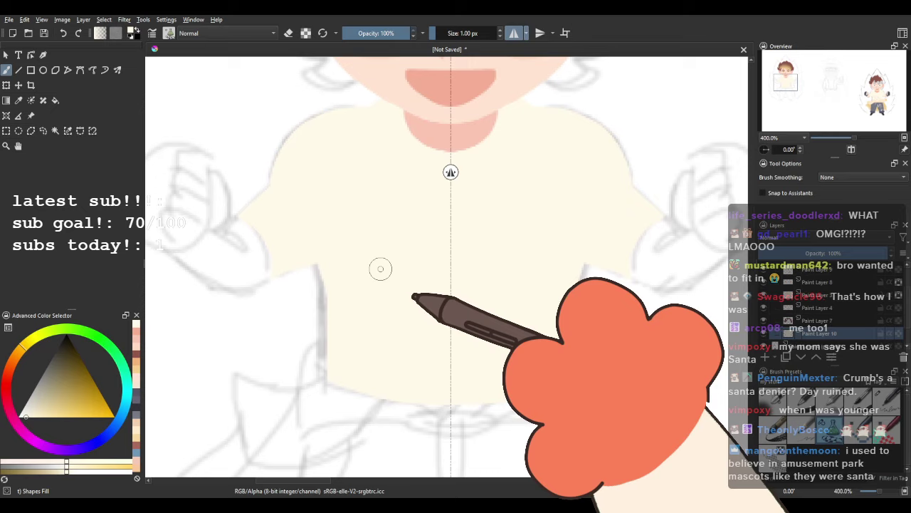
{"action": "mouse_move", "coordinate": [356, 193]}
{"action": "left_mouse_down"}
{"action": "mouse_move", "coordinate": [348, 303]}
{"action": "mouse_move", "coordinate": [330, 241]}
{"action": "left_mouse_up"}
{"action": "left_click_drag", "start_coordinate": [226, 315], "coordinate": [232, 270]}
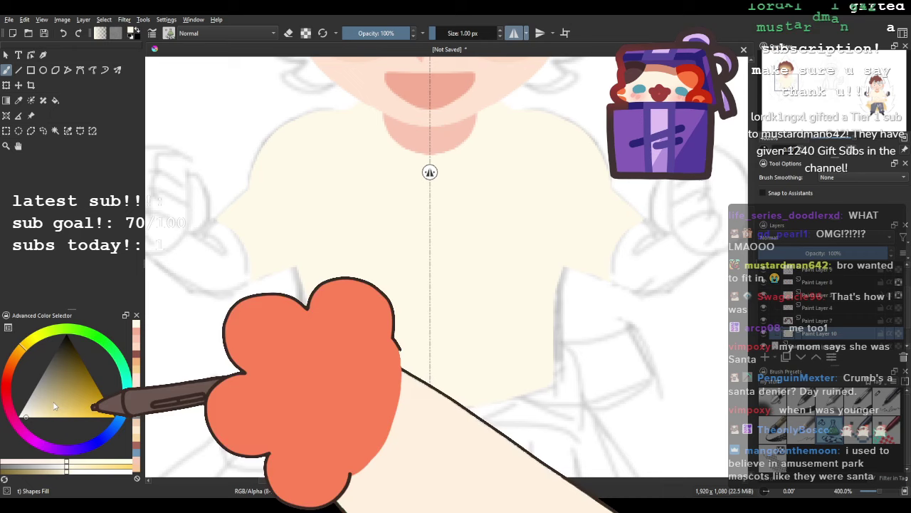
{"action": "scroll", "coordinate": [288, 335], "scroll_direction": "down", "scroll_amount": 4}
{"action": "mouse_move", "coordinate": [454, 344]}
{"action": "left_mouse_down"}
{"action": "mouse_move", "coordinate": [268, 261]}
{"action": "mouse_move", "coordinate": [136, 243]}
{"action": "mouse_move", "coordinate": [456, 276]}
{"action": "mouse_move", "coordinate": [662, 285]}
{"action": "left_mouse_up"}
{"action": "scroll", "coordinate": [414, 299], "scroll_direction": "up", "scroll_amount": 4}
{"action": "left_click", "coordinate": [281, 218], "text": "ctrl"}
Undo the last stroke, enable Preserve Alpha, and paint mirrored peach shadows under both sleeves at the armpits.
{"action": "scroll", "coordinate": [285, 232], "scroll_direction": "down", "scroll_amount": 2}
{"action": "left_click_drag", "start_coordinate": [291, 234], "coordinate": [355, 302]}
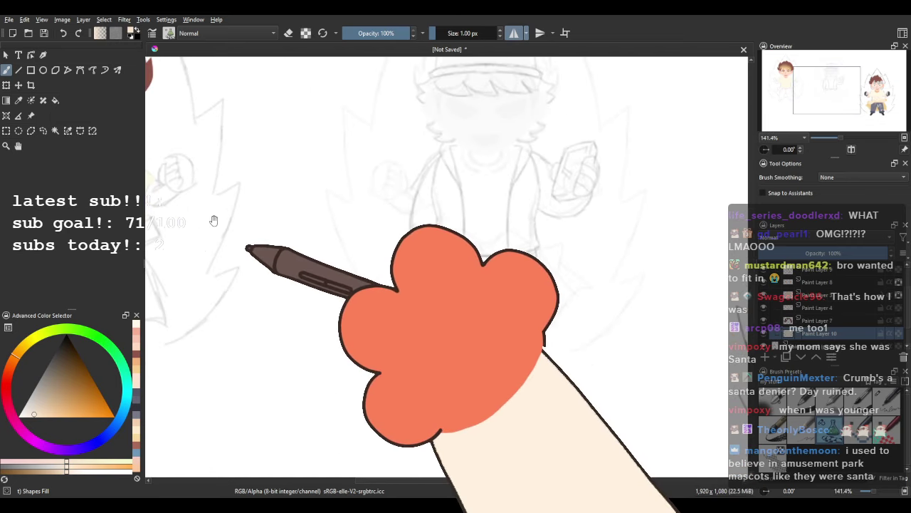
{"action": "left_click_drag", "start_coordinate": [214, 221], "coordinate": [540, 323]}
{"action": "scroll", "coordinate": [372, 287], "scroll_direction": "up", "scroll_amount": 3}
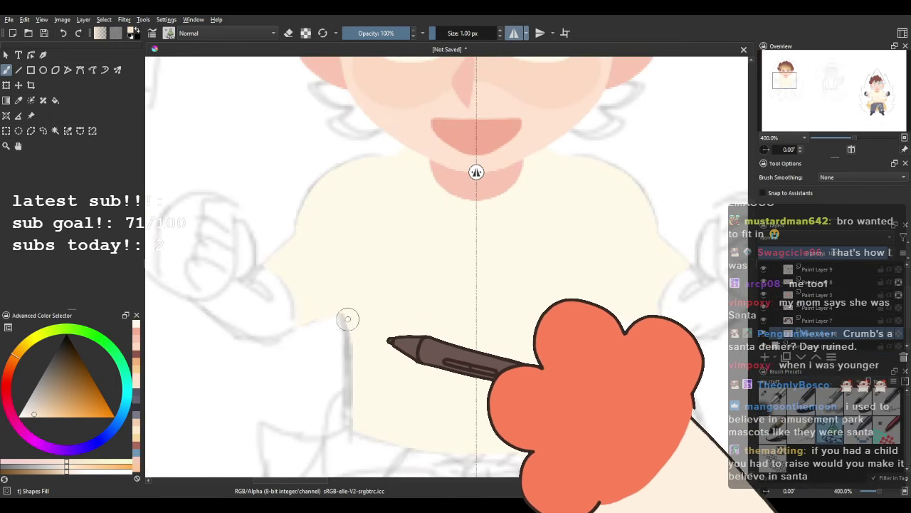
{"action": "key", "text": "ctrl+z"}
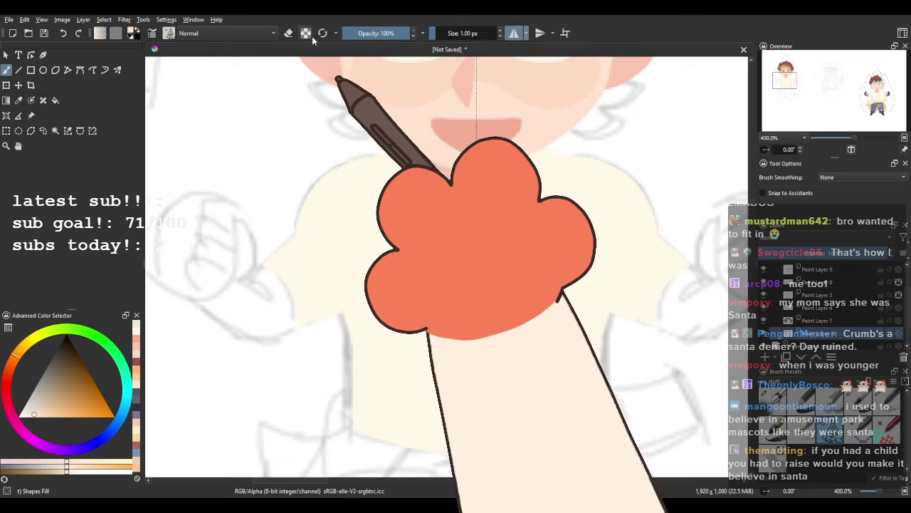
{"action": "left_click", "coordinate": [306, 33]}
{"action": "left_click_drag", "start_coordinate": [345, 327], "coordinate": [299, 360]}
{"action": "left_click_drag", "start_coordinate": [417, 338], "coordinate": [333, 252]}
Turn off Preserve Alpha and mirroring, and paint two curved, tapered peach folds across the lower shirt.
{"action": "left_click", "coordinate": [305, 34]}
{"action": "left_click", "coordinate": [515, 33]}
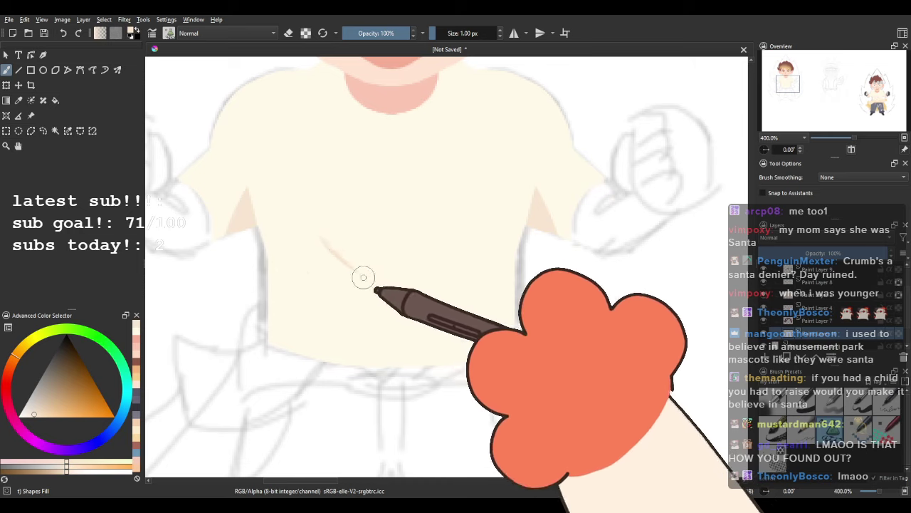
{"action": "left_click_drag", "start_coordinate": [363, 277], "coordinate": [456, 291]}
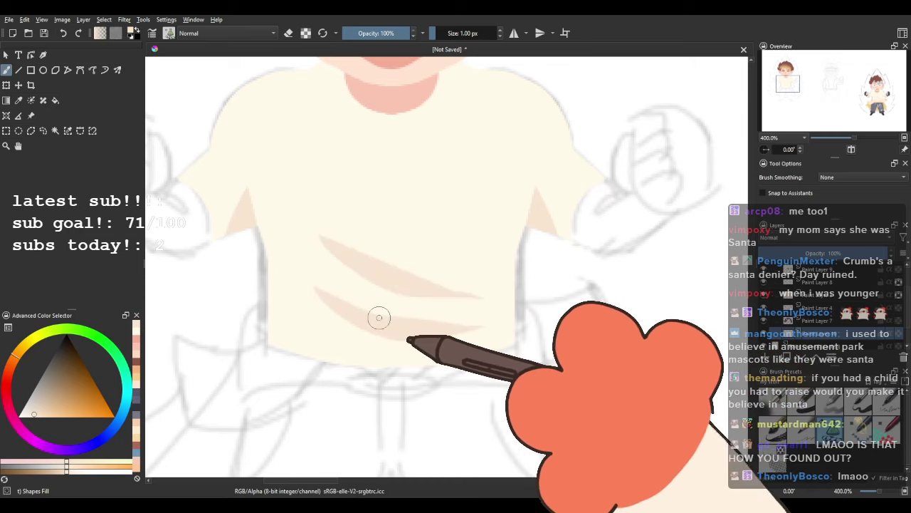
Finish the lower shirt fold and sample the orange collar colour from the coloured reference's neckline.
{"action": "mouse_move", "coordinate": [327, 309]}
{"action": "left_mouse_down"}
{"action": "mouse_move", "coordinate": [484, 319]}
{"action": "mouse_move", "coordinate": [423, 323]}
{"action": "left_mouse_up"}
{"action": "scroll", "coordinate": [423, 322], "scroll_direction": "down", "scroll_amount": 4}
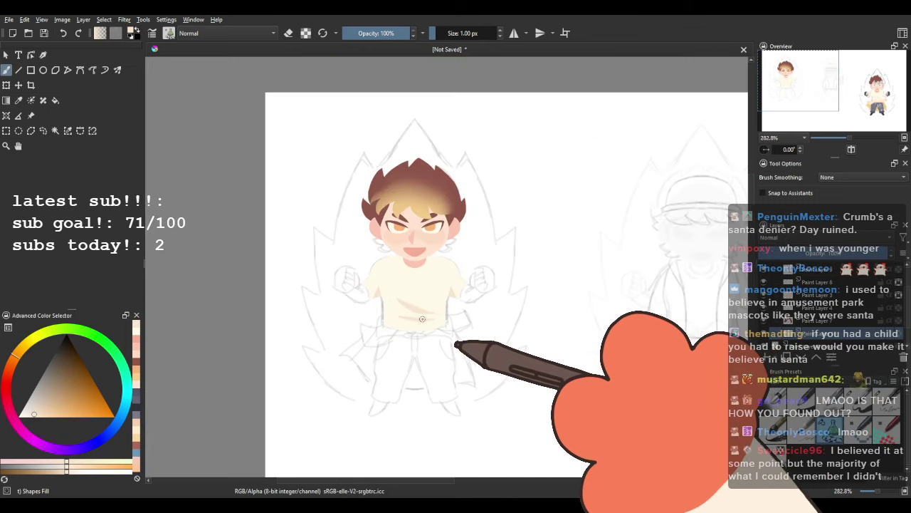
{"action": "left_click_drag", "start_coordinate": [487, 264], "coordinate": [385, 217]}
{"action": "scroll", "coordinate": [689, 255], "scroll_direction": "down", "scroll_amount": 1}
{"action": "left_click_drag", "start_coordinate": [685, 257], "coordinate": [338, 202]}
{"action": "scroll", "coordinate": [476, 239], "scroll_direction": "up", "scroll_amount": 5}
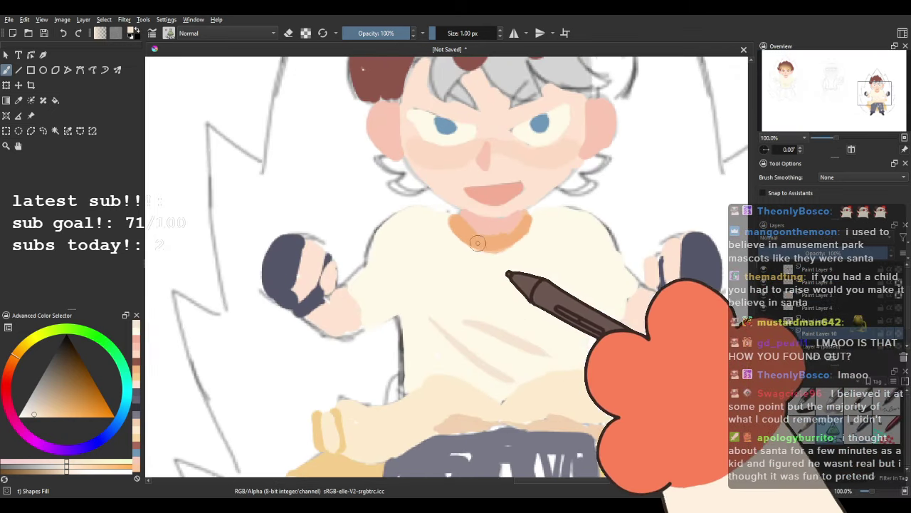
{"action": "scroll", "coordinate": [479, 236], "scroll_direction": "down", "scroll_amount": 3}
{"action": "left_click_drag", "start_coordinate": [292, 226], "coordinate": [552, 269]}
{"action": "left_click_drag", "start_coordinate": [222, 186], "coordinate": [572, 255]}
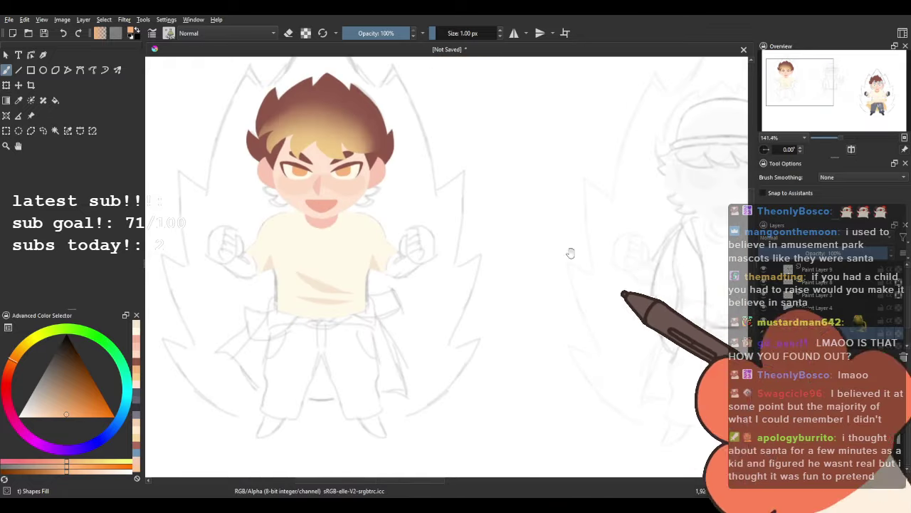
Turn on Preserve Alpha and mirroring, and paint a symmetrical orange collar band around the T-shirt's neckline.
{"action": "left_click_drag", "start_coordinate": [251, 232], "coordinate": [291, 224]}
{"action": "scroll", "coordinate": [313, 214], "scroll_direction": "up", "scroll_amount": 1}
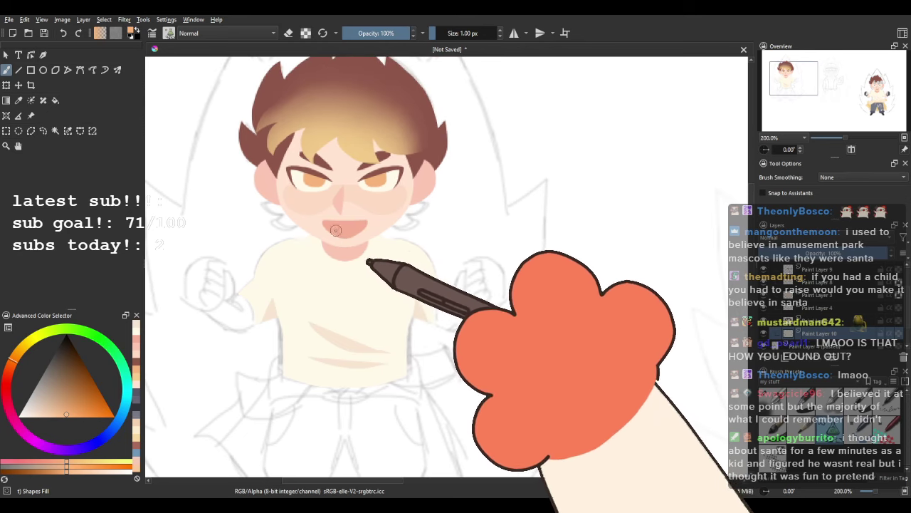
{"action": "scroll", "coordinate": [334, 258], "scroll_direction": "up", "scroll_amount": 1}
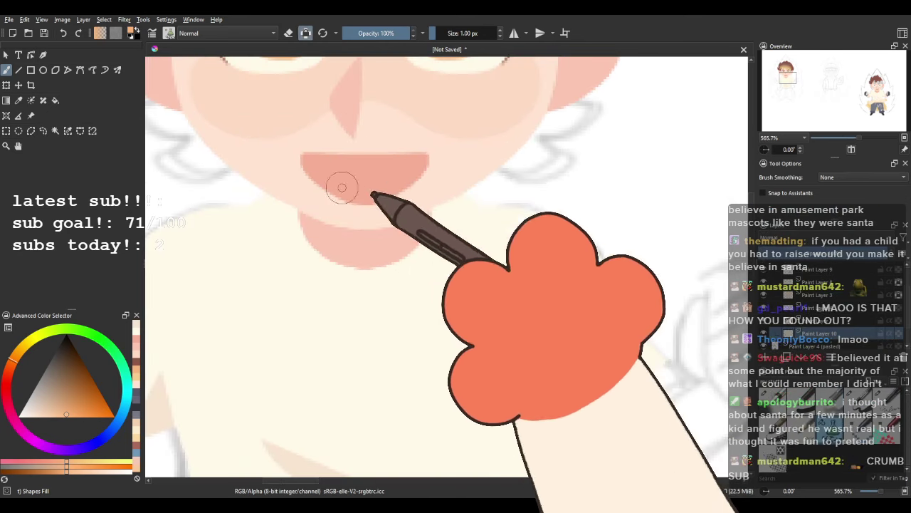
{"action": "mouse_move", "coordinate": [279, 202]}
{"action": "left_mouse_down"}
{"action": "mouse_move", "coordinate": [384, 298]}
{"action": "mouse_move", "coordinate": [446, 228]}
{"action": "mouse_move", "coordinate": [437, 208]}
{"action": "left_mouse_up"}
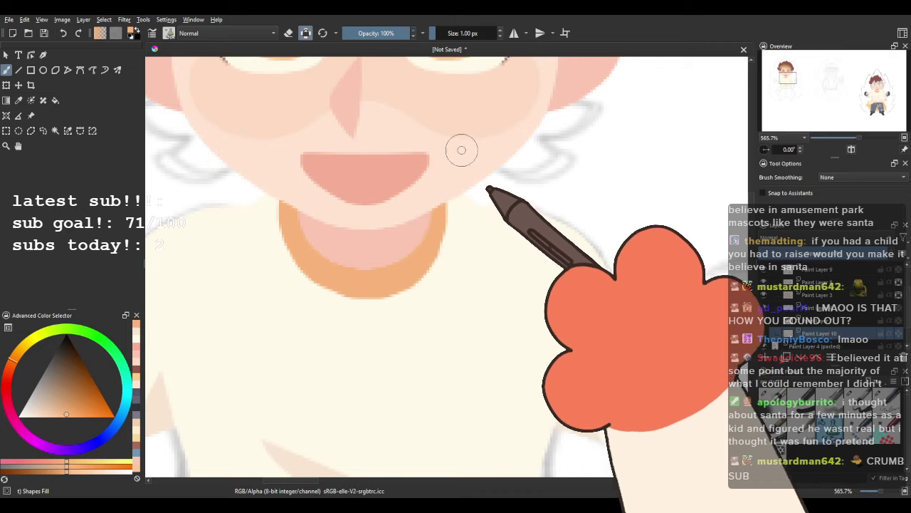
{"action": "left_click", "coordinate": [514, 33]}
{"action": "key", "text": "ctrl+z"}
{"action": "left_click_drag", "start_coordinate": [278, 199], "coordinate": [363, 287]}
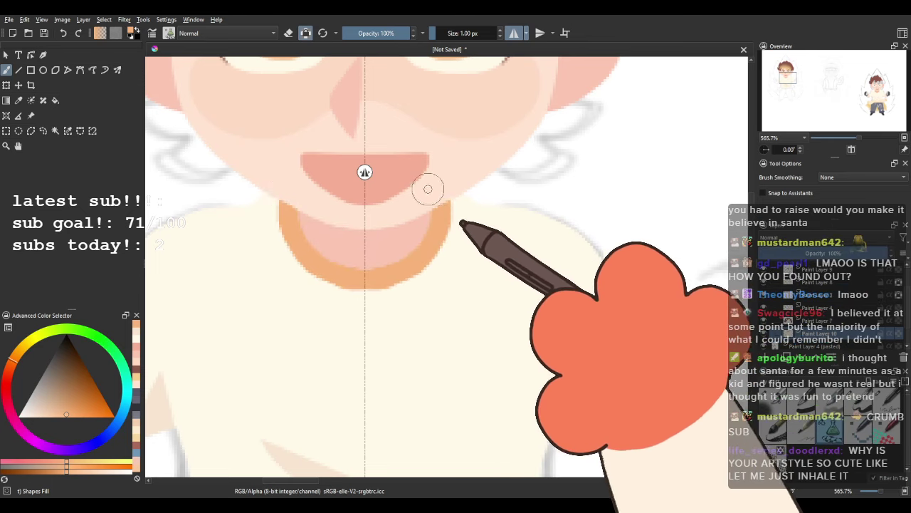
Sample the light skin colour from the reference's forearm and add a new paint layer below the shirt.
{"action": "key", "text": "minus"}
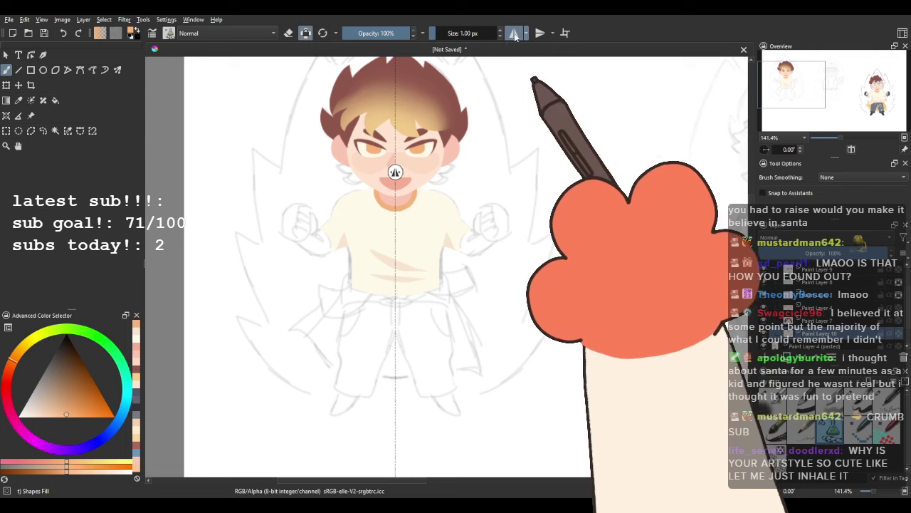
{"action": "key", "text": "1"}
{"action": "key", "text": "minus"}
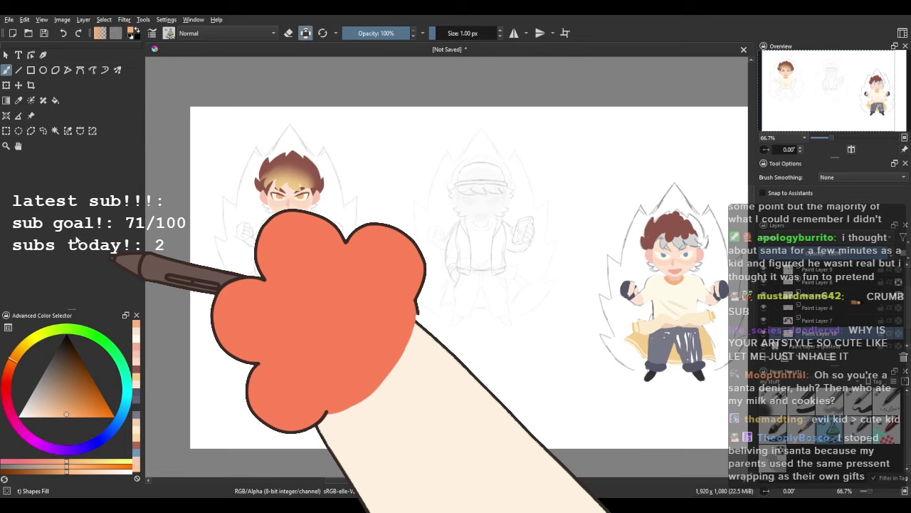
{"action": "left_click_drag", "start_coordinate": [448, 235], "coordinate": [211, 232]}
{"action": "scroll", "coordinate": [465, 313], "scroll_direction": "up", "scroll_amount": 4}
{"action": "left_click", "coordinate": [280, 275], "text": "ctrl"}
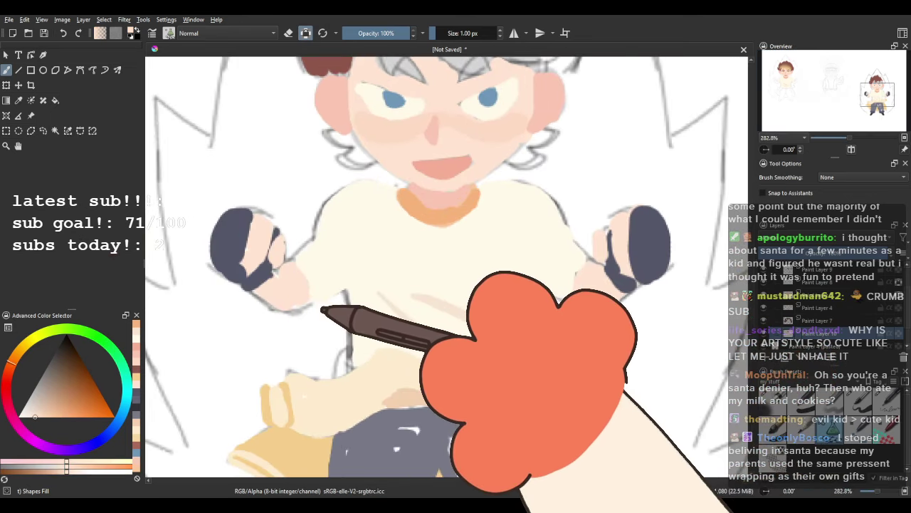
{"action": "scroll", "coordinate": [321, 308], "scroll_direction": "down", "scroll_amount": 3}
{"action": "left_click_drag", "start_coordinate": [299, 285], "coordinate": [769, 349]}
{"action": "left_click_drag", "start_coordinate": [581, 285], "coordinate": [789, 342]}
{"action": "scroll", "coordinate": [822, 315], "scroll_direction": "up", "scroll_amount": 1}
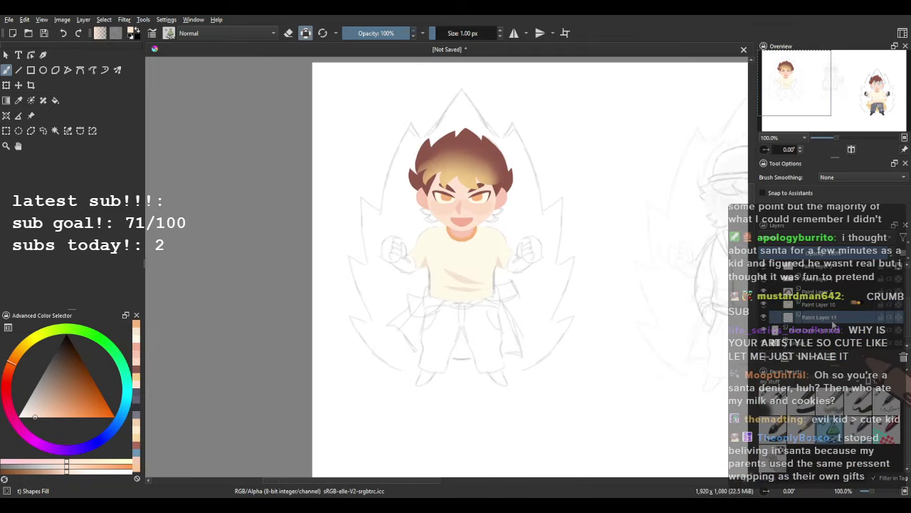
Turn off Preserve Alpha, turn on mirroring, and paint both forearms in light skin from the sleeves to the wrists.
{"action": "scroll", "coordinate": [435, 255], "scroll_direction": "up", "scroll_amount": 3}
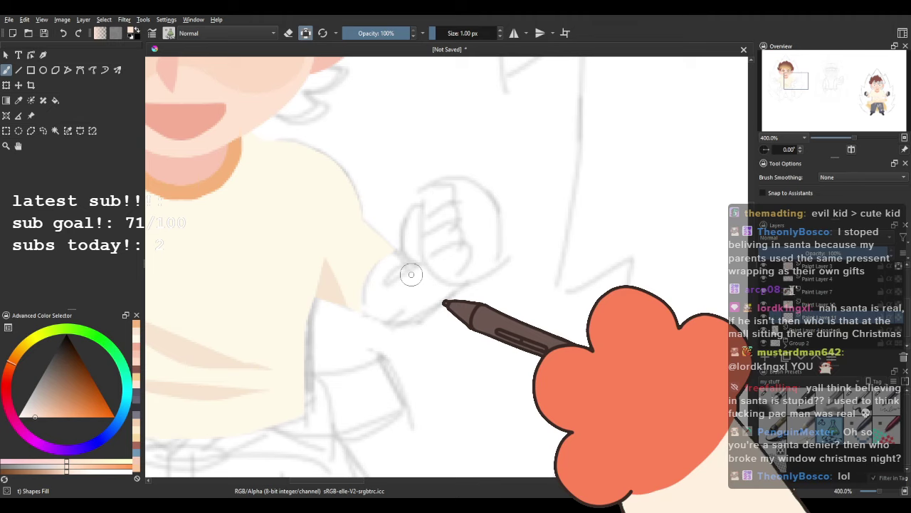
{"action": "scroll", "coordinate": [411, 274], "scroll_direction": "up", "scroll_amount": 1}
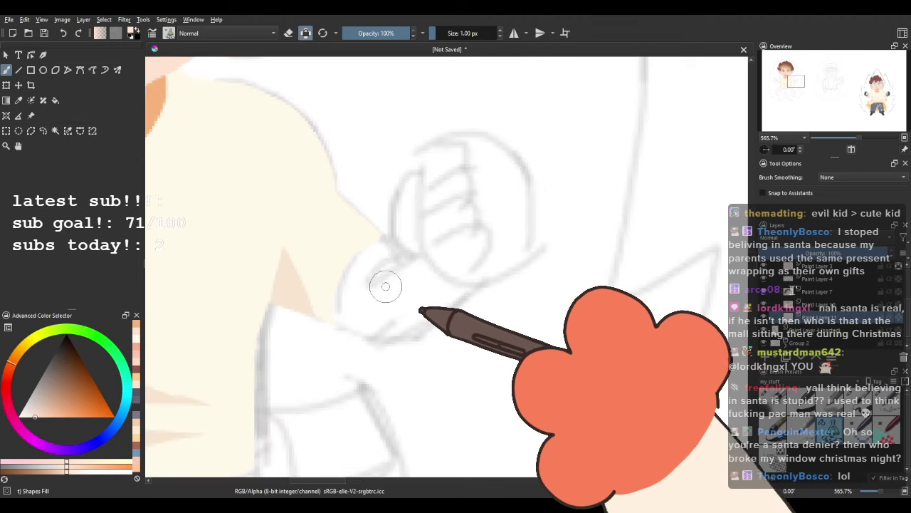
{"action": "left_click", "coordinate": [307, 33]}
{"action": "left_click_drag", "start_coordinate": [374, 283], "coordinate": [629, 267]}
{"action": "left_click", "coordinate": [514, 33]}
{"action": "left_click_drag", "start_coordinate": [523, 178], "coordinate": [236, 229]}
{"action": "mouse_move", "coordinate": [299, 348]}
{"action": "left_mouse_down"}
{"action": "mouse_move", "coordinate": [360, 367]}
{"action": "mouse_move", "coordinate": [413, 345]}
{"action": "mouse_move", "coordinate": [471, 301]}
{"action": "mouse_move", "coordinate": [488, 266]}
{"action": "mouse_move", "coordinate": [461, 243]}
{"action": "mouse_move", "coordinate": [421, 251]}
{"action": "mouse_move", "coordinate": [370, 287]}
{"action": "mouse_move", "coordinate": [324, 253]}
{"action": "mouse_move", "coordinate": [270, 286]}
{"action": "mouse_move", "coordinate": [336, 284]}
{"action": "mouse_move", "coordinate": [354, 262]}
{"action": "mouse_move", "coordinate": [356, 332]}
{"action": "left_mouse_up"}
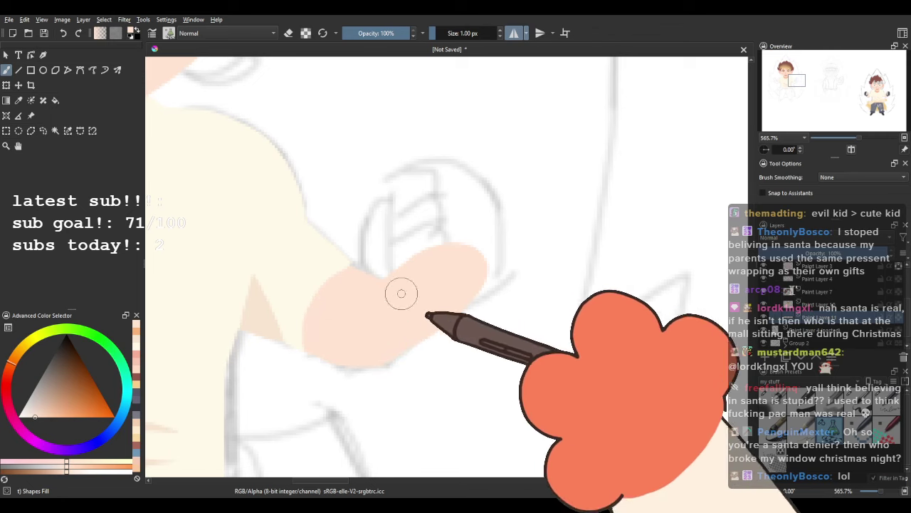
{"action": "left_click_drag", "start_coordinate": [401, 292], "coordinate": [357, 205]}
Add a new paint layer above the forearms and pick the pink skin-shadow colour.
{"action": "scroll", "coordinate": [478, 332], "scroll_direction": "down", "scroll_amount": 5}
{"action": "left_click", "coordinate": [766, 357]}
{"action": "left_click_drag", "start_coordinate": [674, 330], "coordinate": [324, 324]}
{"action": "left_click_drag", "start_coordinate": [350, 244], "coordinate": [272, 223]}
{"action": "left_click_drag", "start_coordinate": [441, 256], "coordinate": [747, 259]}
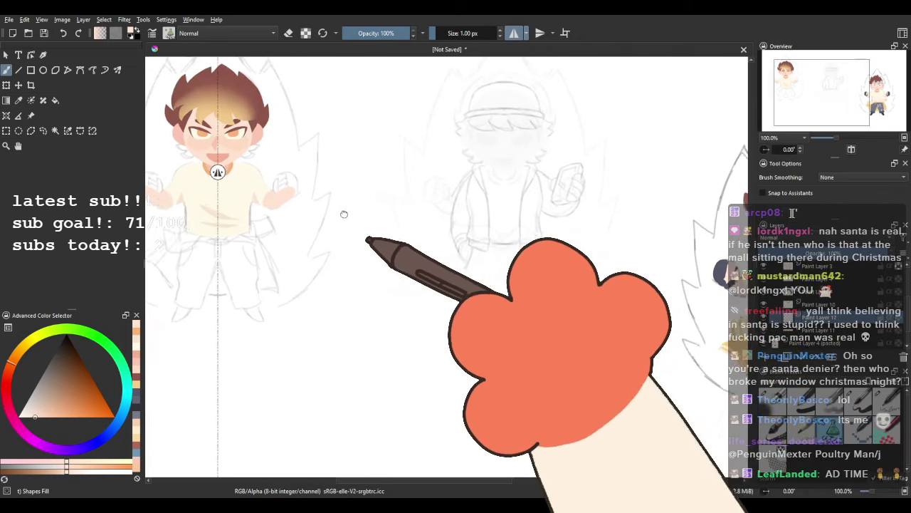
{"action": "left_click_drag", "start_coordinate": [337, 211], "coordinate": [466, 239]}
{"action": "scroll", "coordinate": [285, 204], "scroll_direction": "up", "scroll_amount": 3}
{"action": "scroll", "coordinate": [204, 234], "scroll_direction": "up", "scroll_amount": 2}
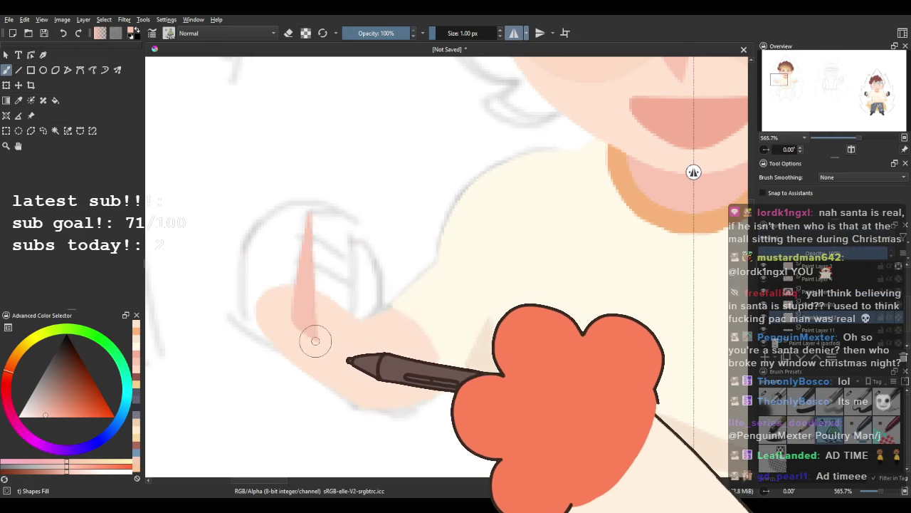
Paint mirrored pink fist shapes over both sketched hands.
{"action": "mouse_move", "coordinate": [275, 346]}
{"action": "left_mouse_down"}
{"action": "mouse_move", "coordinate": [244, 286]}
{"action": "mouse_move", "coordinate": [255, 222]}
{"action": "mouse_move", "coordinate": [303, 196]}
{"action": "left_mouse_up"}
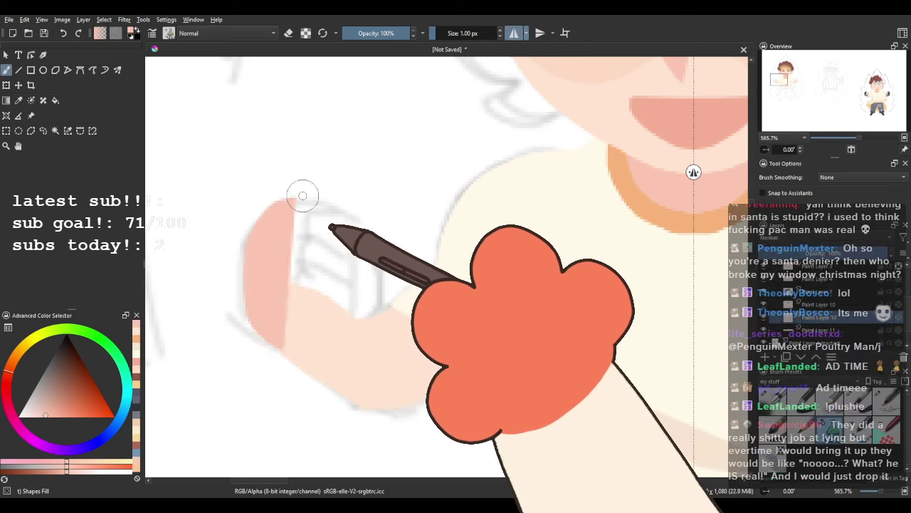
{"action": "left_click_drag", "start_coordinate": [360, 239], "coordinate": [381, 268]}
{"action": "mouse_move", "coordinate": [355, 329]}
{"action": "left_mouse_down"}
{"action": "mouse_move", "coordinate": [313, 356]}
{"action": "mouse_move", "coordinate": [285, 348]}
{"action": "left_mouse_up"}
{"action": "mouse_move", "coordinate": [526, 223]}
{"action": "left_mouse_down"}
{"action": "mouse_move", "coordinate": [483, 309]}
{"action": "mouse_move", "coordinate": [389, 303]}
{"action": "left_mouse_up"}
Sample the dark slate glove colour from the coloured reference's fist.
{"action": "scroll", "coordinate": [393, 308], "scroll_direction": "down", "scroll_amount": 4}
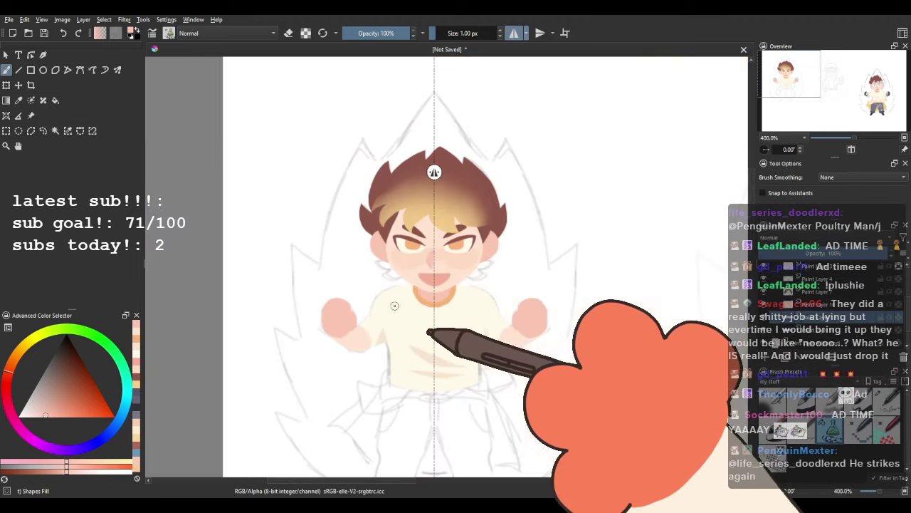
{"action": "left_click_drag", "start_coordinate": [635, 261], "coordinate": [388, 246]}
{"action": "left_click_drag", "start_coordinate": [591, 245], "coordinate": [320, 228]}
{"action": "left_click_drag", "start_coordinate": [698, 384], "coordinate": [457, 351]}
{"action": "scroll", "coordinate": [400, 314], "scroll_direction": "up", "scroll_amount": 3}
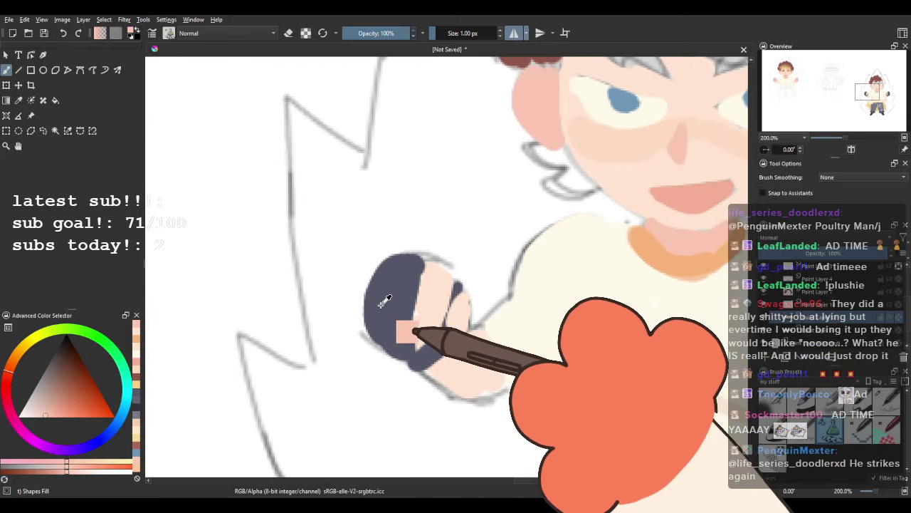
{"action": "left_click", "coordinate": [383, 302], "text": "ctrl"}
{"action": "scroll", "coordinate": [388, 300], "scroll_direction": "down", "scroll_amount": 4}
{"action": "left_click_drag", "start_coordinate": [299, 278], "coordinate": [745, 314]}
{"action": "scroll", "coordinate": [373, 243], "scroll_direction": "up", "scroll_amount": 4}
{"action": "scroll", "coordinate": [402, 236], "scroll_direction": "up", "scroll_amount": 1}
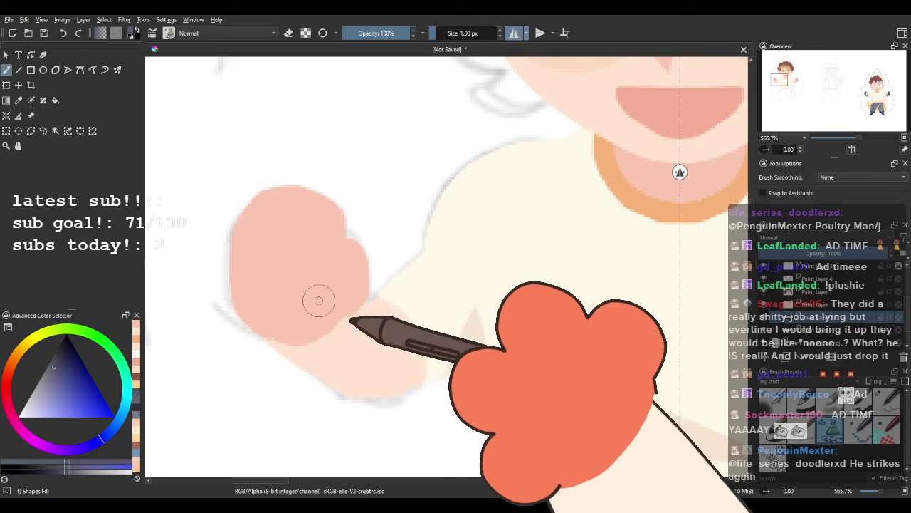
Sample the light skin colour from the forearm and paint mirrored curled fingers and thumbs on both pink fists.
{"action": "left_click", "coordinate": [371, 352], "text": "ctrl"}
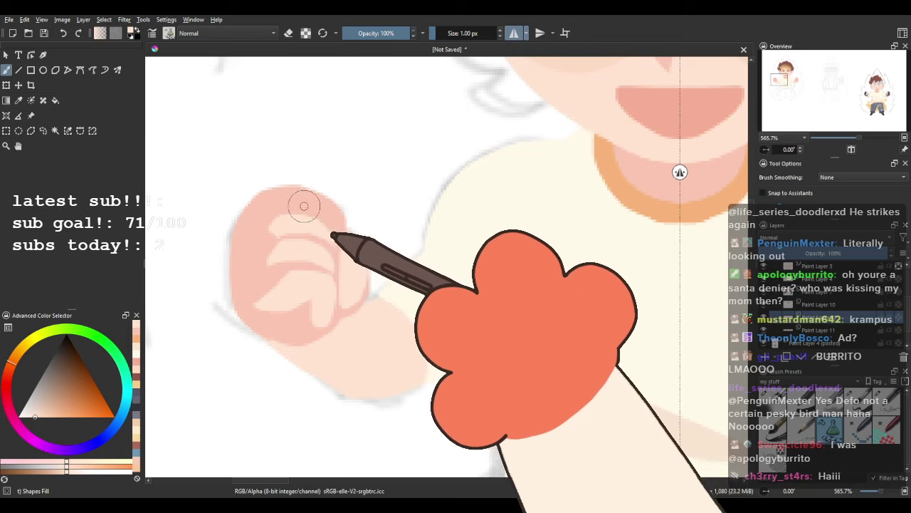
{"action": "left_click_drag", "start_coordinate": [356, 320], "coordinate": [347, 341]}
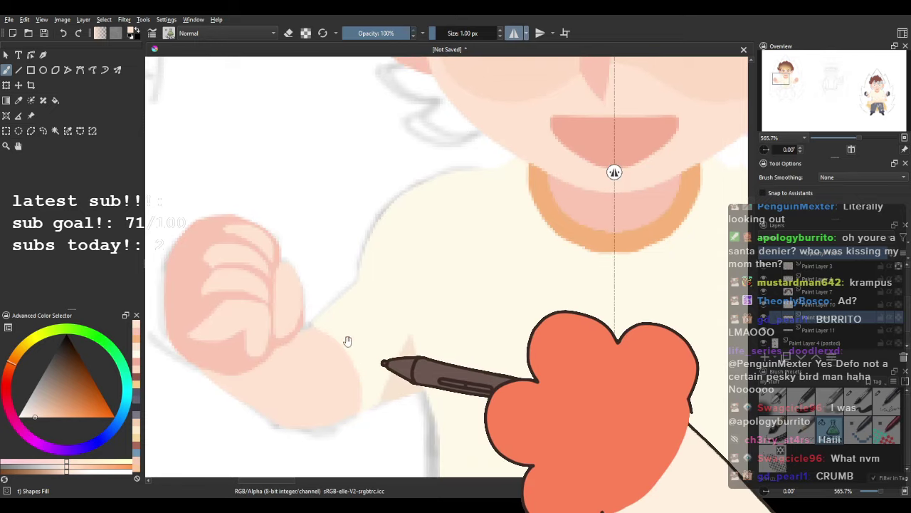
Sample the dark slate of the reference's glove for colouring the first character's gloves.
{"action": "scroll", "coordinate": [348, 342], "scroll_direction": "down", "scroll_amount": 4}
{"action": "left_click_drag", "start_coordinate": [613, 259], "coordinate": [259, 238]}
{"action": "left_click_drag", "start_coordinate": [570, 313], "coordinate": [332, 288]}
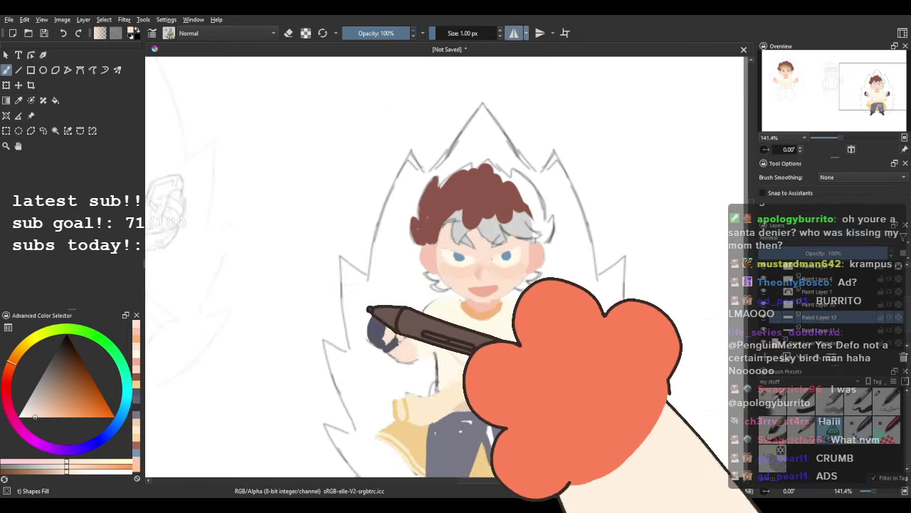
{"action": "scroll", "coordinate": [363, 327], "scroll_direction": "up", "scroll_amount": 2}
{"action": "left_click", "coordinate": [357, 325], "text": "ctrl"}
{"action": "scroll", "coordinate": [357, 326], "scroll_direction": "down", "scroll_amount": 4}
{"action": "left_click_drag", "start_coordinate": [320, 320], "coordinate": [596, 306]}
{"action": "left_click_drag", "start_coordinate": [313, 295], "coordinate": [461, 299]}
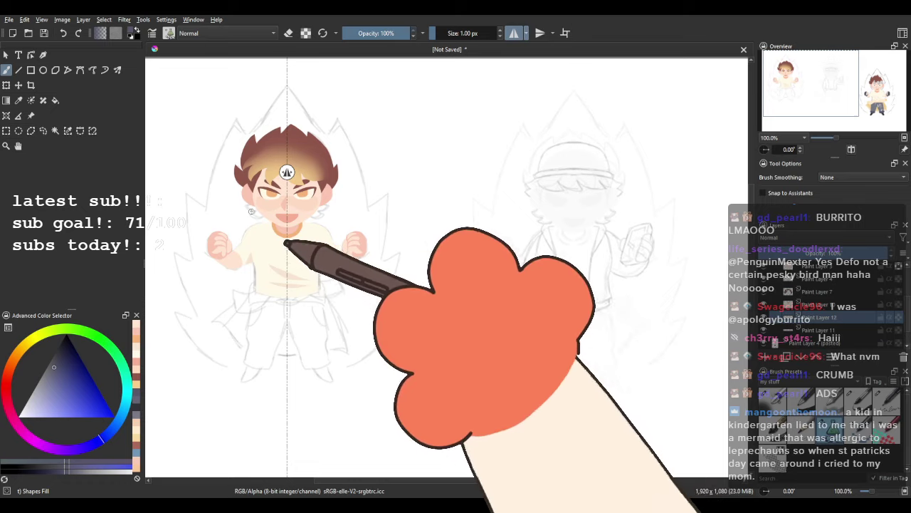
Undo the first glove stroke, turn on Preserve Alpha, and paint mirrored dark slate gloves around the fingers of both fists.
{"action": "scroll", "coordinate": [215, 221], "scroll_direction": "up", "scroll_amount": 5}
{"action": "scroll", "coordinate": [198, 268], "scroll_direction": "up", "scroll_amount": 2}
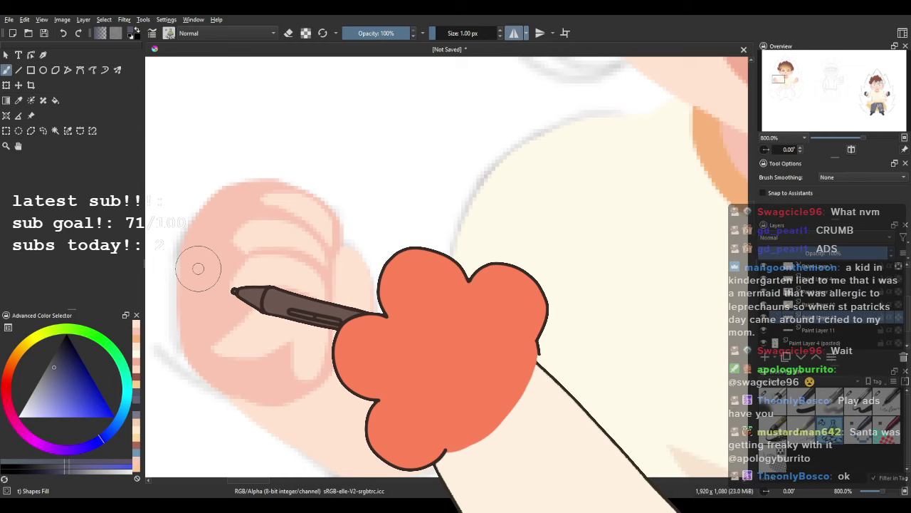
{"action": "left_click_drag", "start_coordinate": [319, 171], "coordinate": [289, 206]}
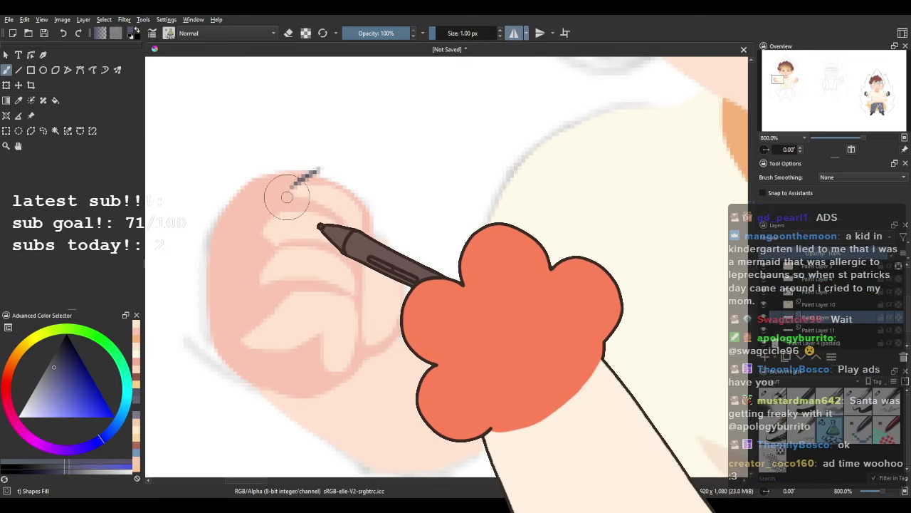
{"action": "key", "text": "ctrl+z"}
{"action": "left_click", "coordinate": [306, 34]}
{"action": "mouse_move", "coordinate": [313, 171]}
{"action": "left_mouse_down"}
{"action": "mouse_move", "coordinate": [270, 225]}
{"action": "mouse_move", "coordinate": [278, 254]}
{"action": "mouse_move", "coordinate": [270, 272]}
{"action": "mouse_move", "coordinate": [293, 296]}
{"action": "mouse_move", "coordinate": [285, 315]}
{"action": "mouse_move", "coordinate": [298, 339]}
{"action": "mouse_move", "coordinate": [322, 334]}
{"action": "mouse_move", "coordinate": [329, 371]}
{"action": "mouse_move", "coordinate": [351, 359]}
{"action": "mouse_move", "coordinate": [361, 332]}
{"action": "mouse_move", "coordinate": [363, 379]}
{"action": "mouse_move", "coordinate": [306, 438]}
{"action": "mouse_move", "coordinate": [178, 437]}
{"action": "mouse_move", "coordinate": [128, 303]}
{"action": "mouse_move", "coordinate": [179, 163]}
{"action": "mouse_move", "coordinate": [308, 141]}
{"action": "mouse_move", "coordinate": [319, 159]}
{"action": "left_mouse_up"}
{"action": "scroll", "coordinate": [319, 159], "scroll_direction": "down", "scroll_amount": 5}
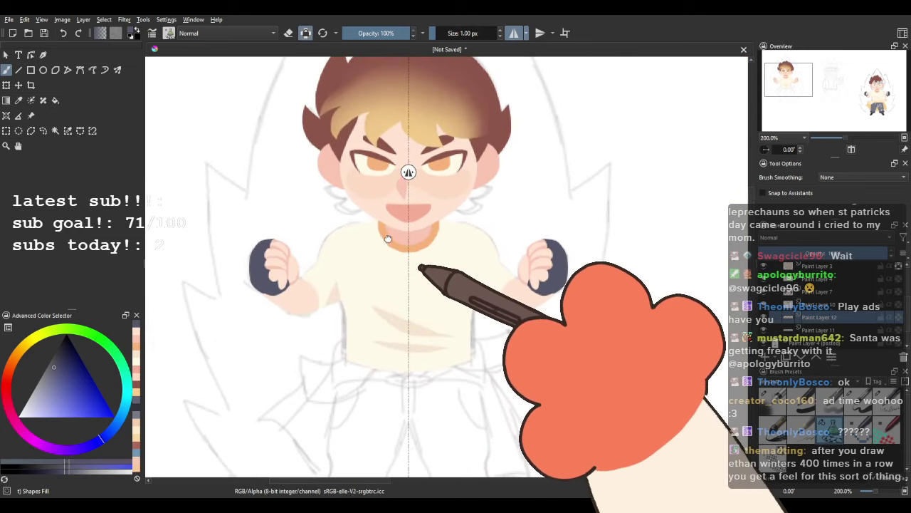
Touch up the lowest finger and its glove edge with light skin and dark slate, then turn off Preserve Alpha.
{"action": "scroll", "coordinate": [285, 278], "scroll_direction": "up", "scroll_amount": 2}
{"action": "scroll", "coordinate": [302, 271], "scroll_direction": "up", "scroll_amount": 3}
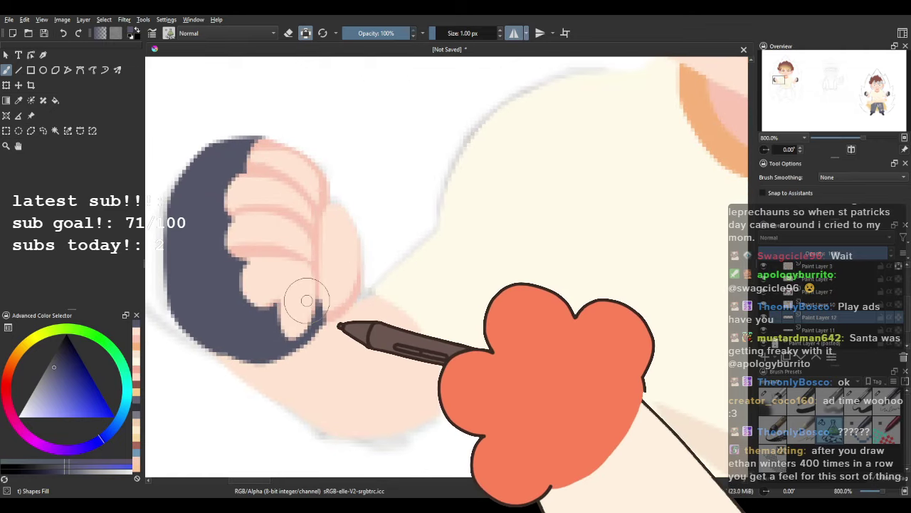
{"action": "left_click_drag", "start_coordinate": [281, 315], "coordinate": [303, 306]}
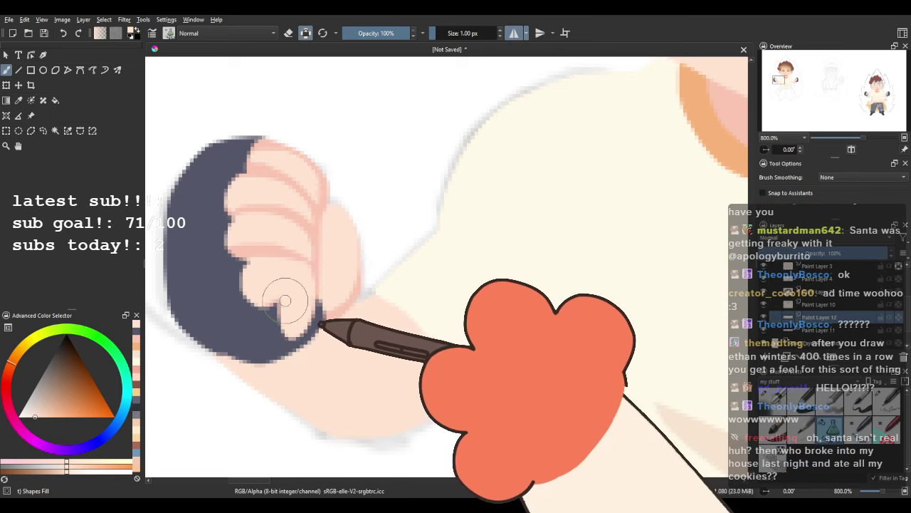
{"action": "left_click", "coordinate": [272, 324], "text": "ctrl"}
{"action": "mouse_move", "coordinate": [276, 324]}
{"action": "left_mouse_down"}
{"action": "mouse_move", "coordinate": [327, 316]}
{"action": "mouse_move", "coordinate": [279, 352]}
{"action": "left_mouse_up"}
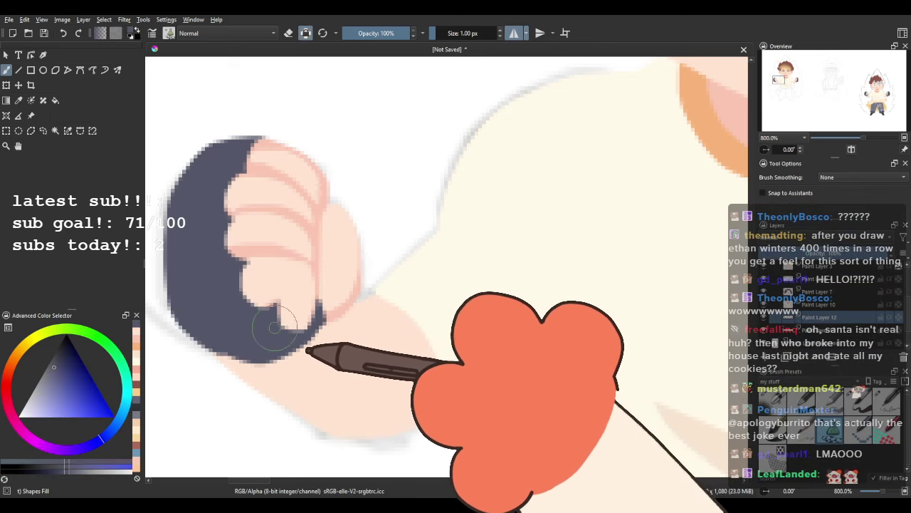
{"action": "left_click_drag", "start_coordinate": [334, 299], "coordinate": [349, 343]}
{"action": "left_click_drag", "start_coordinate": [371, 253], "coordinate": [354, 299]}
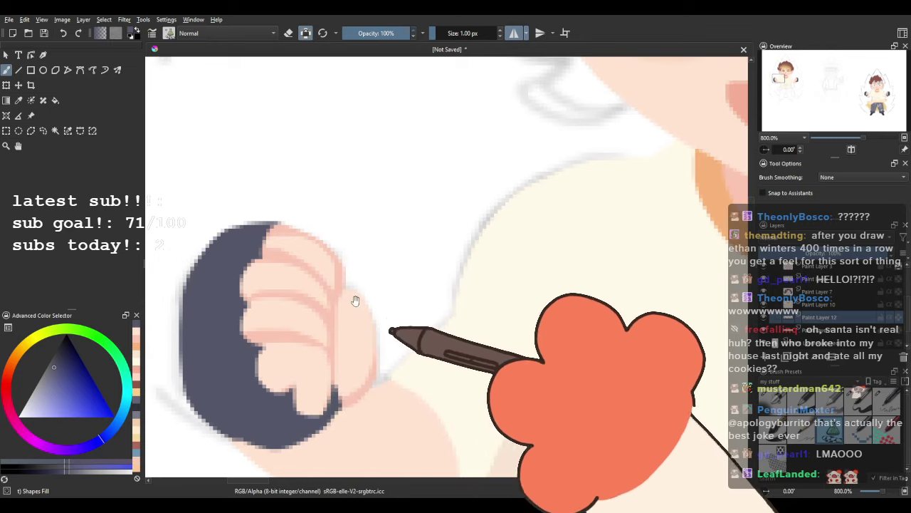
{"action": "left_click_drag", "start_coordinate": [226, 255], "coordinate": [320, 218]}
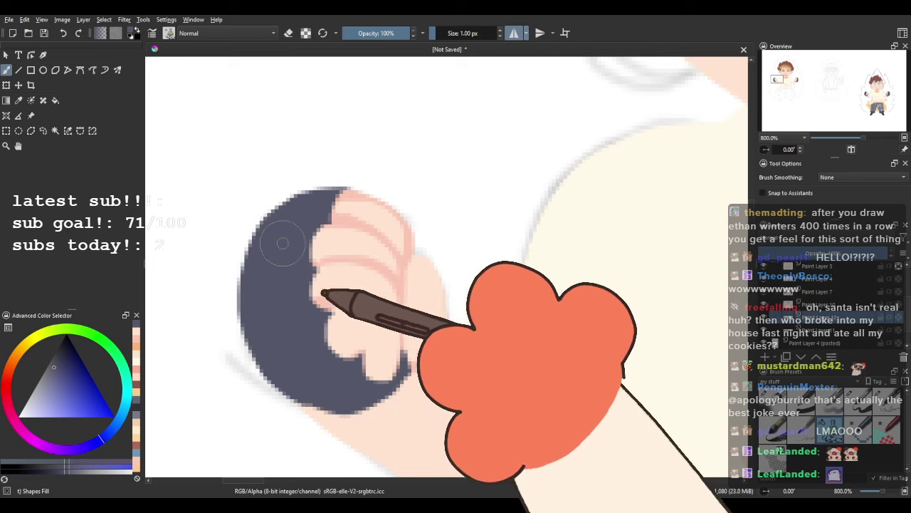
Turn on alpha lock for Paint Layer 11 and paint mirrored wrist shadows on the forearms with pink sampled from the neck.
{"action": "key", "text": "2"}
{"action": "left_click_drag", "start_coordinate": [509, 199], "coordinate": [472, 234]}
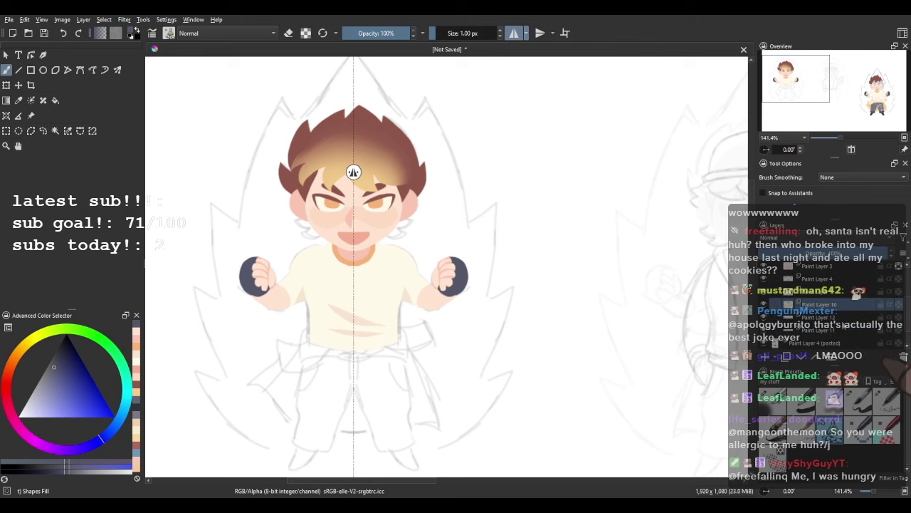
{"action": "left_click", "coordinate": [843, 321]}
{"action": "left_click", "coordinate": [897, 332]}
{"action": "scroll", "coordinate": [254, 274], "scroll_direction": "up", "scroll_amount": 4}
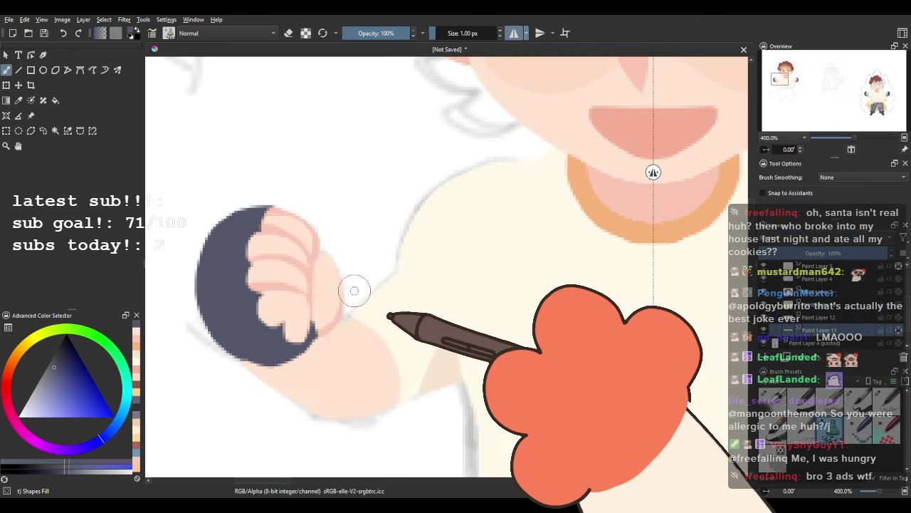
{"action": "left_click", "coordinate": [636, 192], "text": "ctrl"}
{"action": "left_click_drag", "start_coordinate": [310, 340], "coordinate": [332, 284]}
{"action": "left_click_drag", "start_coordinate": [351, 275], "coordinate": [339, 353]}
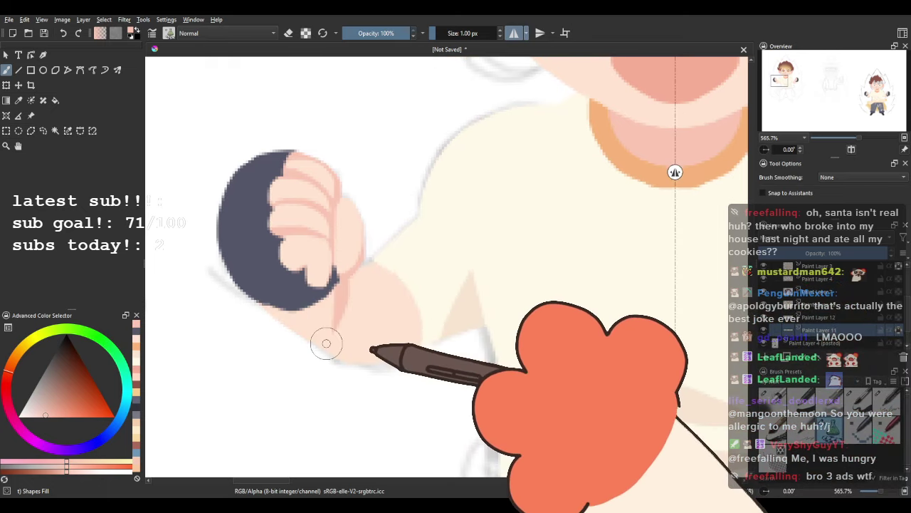
{"action": "scroll", "coordinate": [217, 203], "scroll_direction": "down", "scroll_amount": 5}
{"action": "left_click_drag", "start_coordinate": [274, 229], "coordinate": [302, 282]}
{"action": "scroll", "coordinate": [283, 275], "scroll_direction": "up", "scroll_amount": 1}
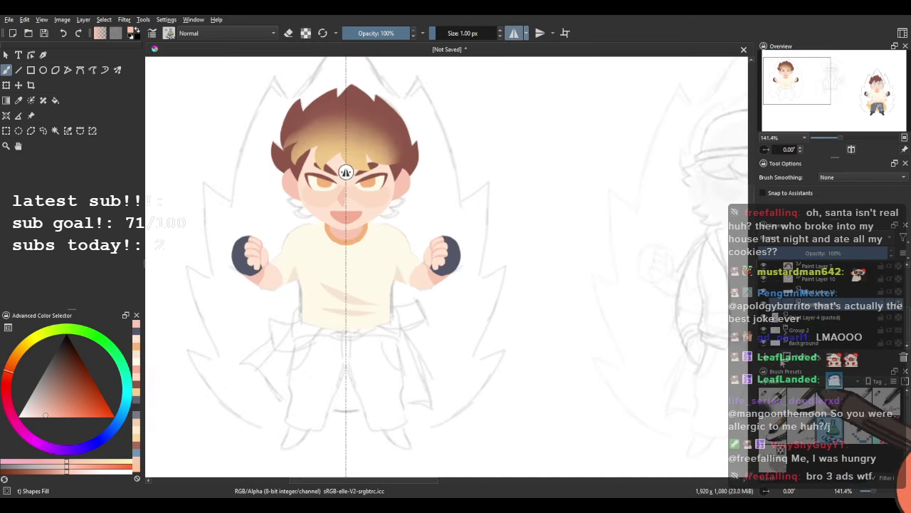
Paint the first character's mirrored trousers on a new layer, using the slate grey sampled from the reference's trousers.
{"action": "key", "text": "Insert"}
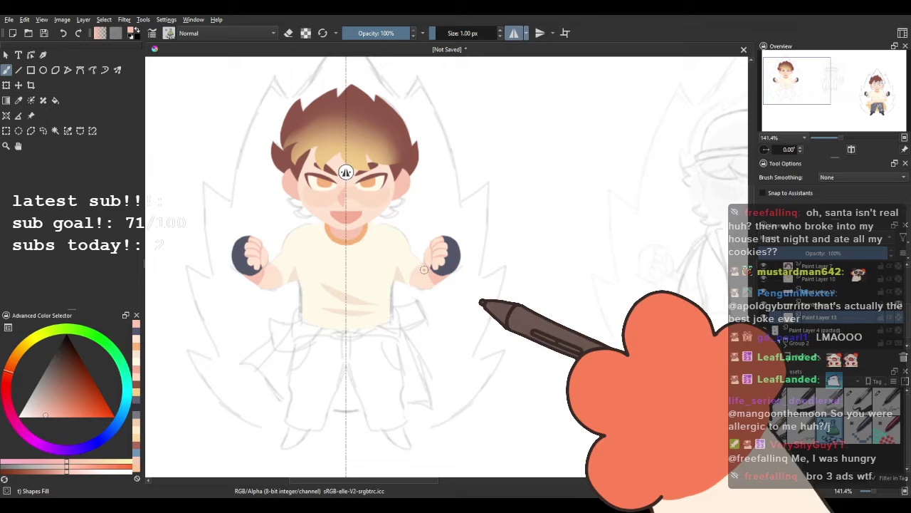
{"action": "scroll", "coordinate": [532, 282], "scroll_direction": "down", "scroll_amount": 2}
{"action": "left_click_drag", "start_coordinate": [533, 282], "coordinate": [335, 228]}
{"action": "left_click_drag", "start_coordinate": [463, 250], "coordinate": [339, 242]}
{"action": "scroll", "coordinate": [546, 318], "scroll_direction": "up", "scroll_amount": 3}
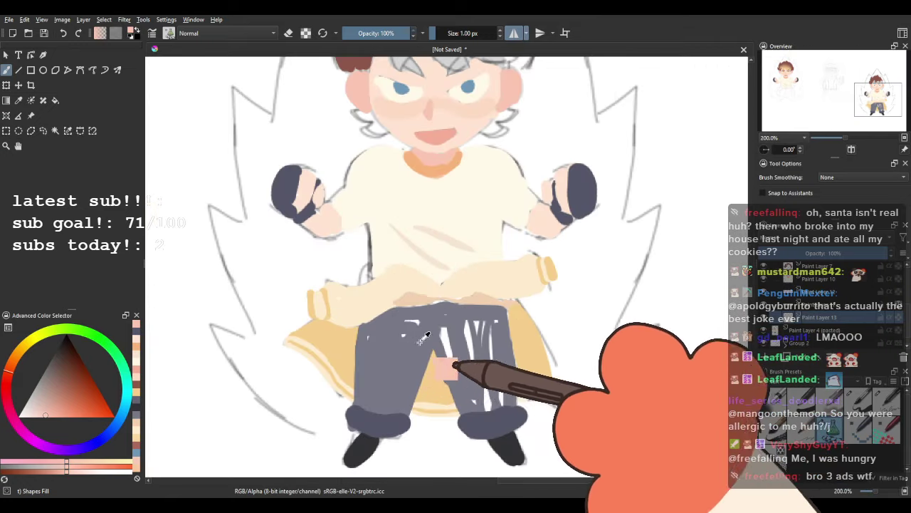
{"action": "left_click", "coordinate": [426, 343], "text": "ctrl"}
{"action": "scroll", "coordinate": [402, 358], "scroll_direction": "down", "scroll_amount": 3}
{"action": "left_click_drag", "start_coordinate": [406, 358], "coordinate": [641, 314]}
{"action": "left_click_drag", "start_coordinate": [203, 237], "coordinate": [241, 238]}
{"action": "scroll", "coordinate": [242, 238], "scroll_direction": "up", "scroll_amount": 4}
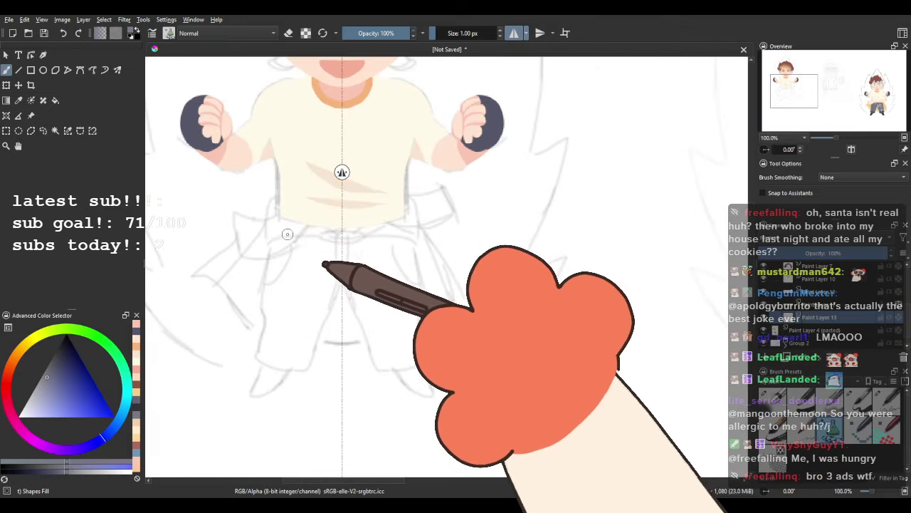
{"action": "mouse_move", "coordinate": [249, 282]}
{"action": "left_mouse_down"}
{"action": "mouse_move", "coordinate": [249, 265]}
{"action": "mouse_move", "coordinate": [270, 338]}
{"action": "mouse_move", "coordinate": [263, 380]}
{"action": "mouse_move", "coordinate": [332, 393]}
{"action": "mouse_move", "coordinate": [349, 342]}
{"action": "left_mouse_up"}
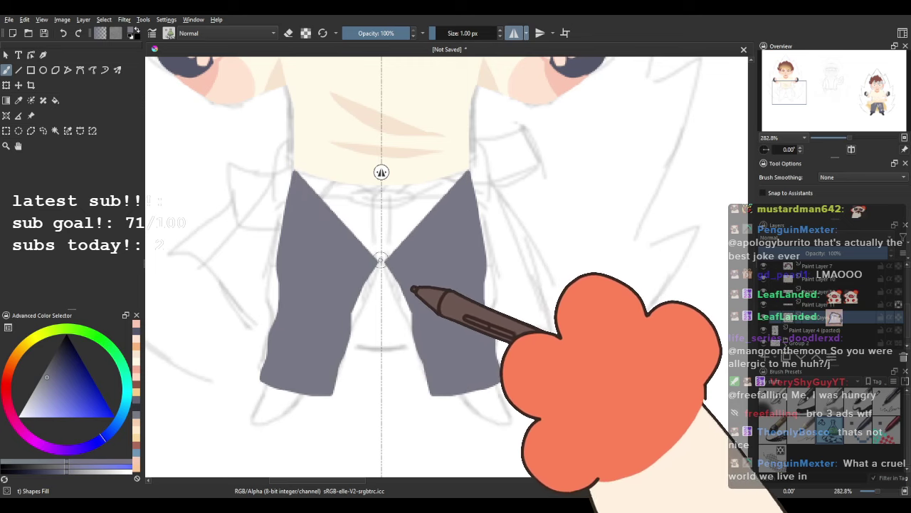
{"action": "scroll", "coordinate": [381, 213], "scroll_direction": "down", "scroll_amount": 4}
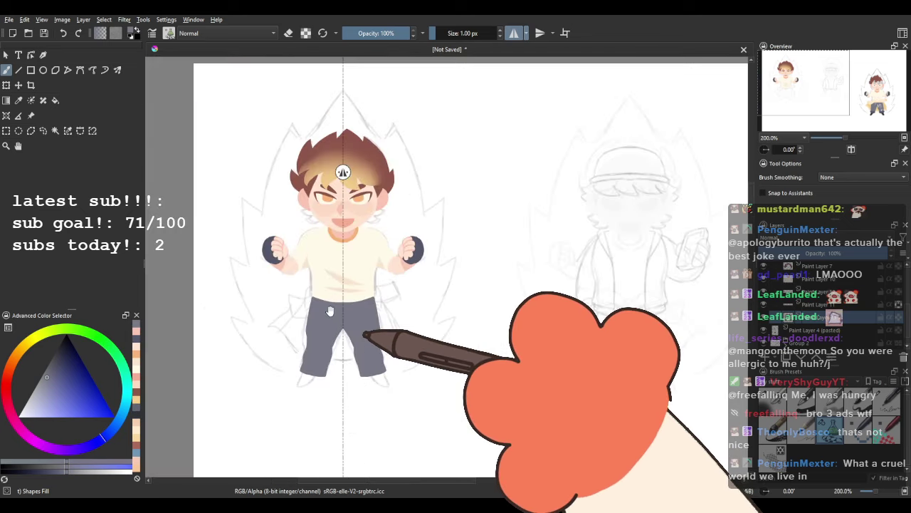
Sample the dark slate of the reference's trouser cuffs for colouring the first character's cuffs.
{"action": "left_click_drag", "start_coordinate": [456, 237], "coordinate": [135, 192]}
{"action": "left_click_drag", "start_coordinate": [556, 285], "coordinate": [392, 181]}
{"action": "scroll", "coordinate": [412, 313], "scroll_direction": "up", "scroll_amount": 2}
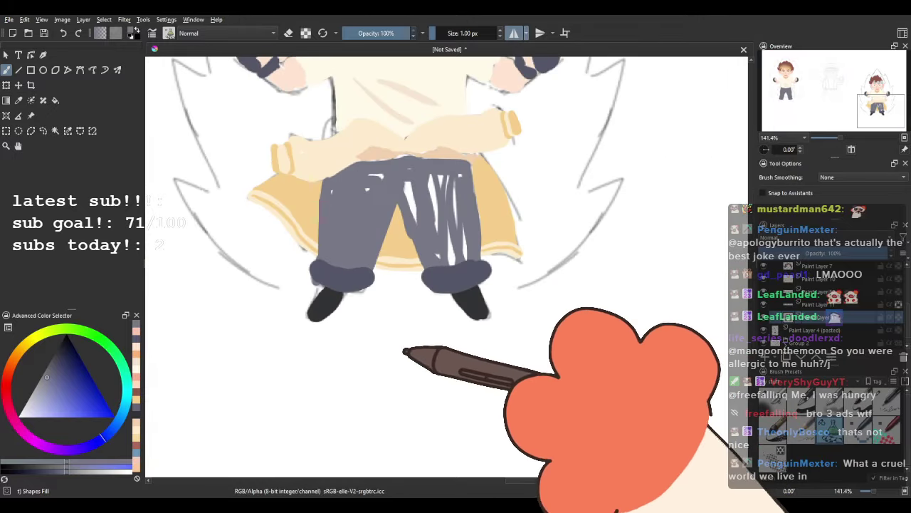
{"action": "left_click", "coordinate": [355, 278], "text": "ctrl"}
{"action": "left_click_drag", "start_coordinate": [207, 262], "coordinate": [805, 277]}
{"action": "left_click_drag", "start_coordinate": [185, 225], "coordinate": [619, 274]}
{"action": "scroll", "coordinate": [221, 207], "scroll_direction": "up", "scroll_amount": 2}
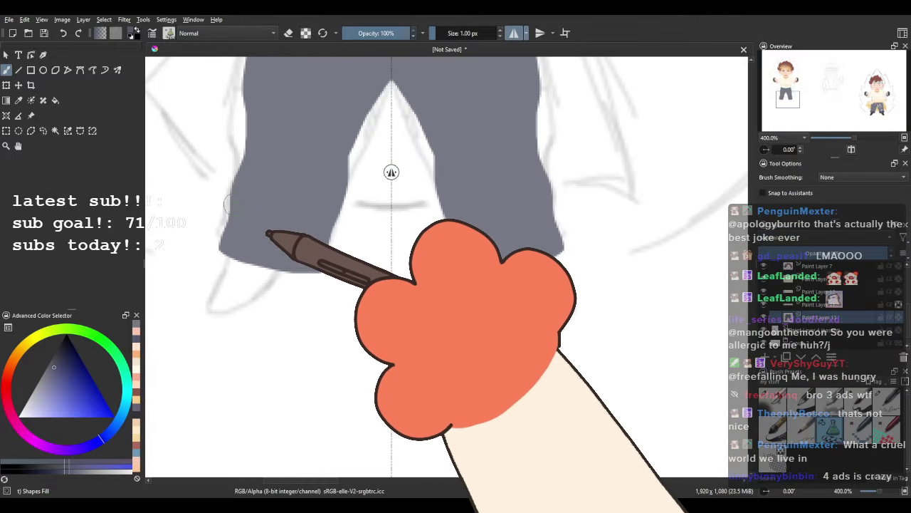
{"action": "scroll", "coordinate": [227, 204], "scroll_direction": "up", "scroll_amount": 1}
{"action": "left_click_drag", "start_coordinate": [235, 204], "coordinate": [237, 188]}
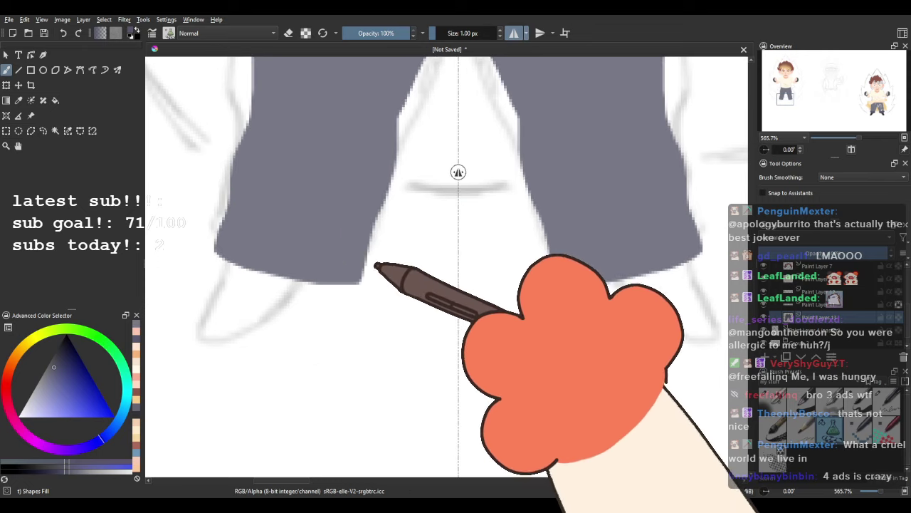
{"action": "mouse_move", "coordinate": [377, 247]}
{"action": "left_mouse_down"}
{"action": "mouse_move", "coordinate": [212, 200]}
{"action": "mouse_move", "coordinate": [198, 249]}
{"action": "mouse_move", "coordinate": [226, 276]}
{"action": "mouse_move", "coordinate": [299, 298]}
{"action": "mouse_move", "coordinate": [371, 301]}
{"action": "left_mouse_up"}
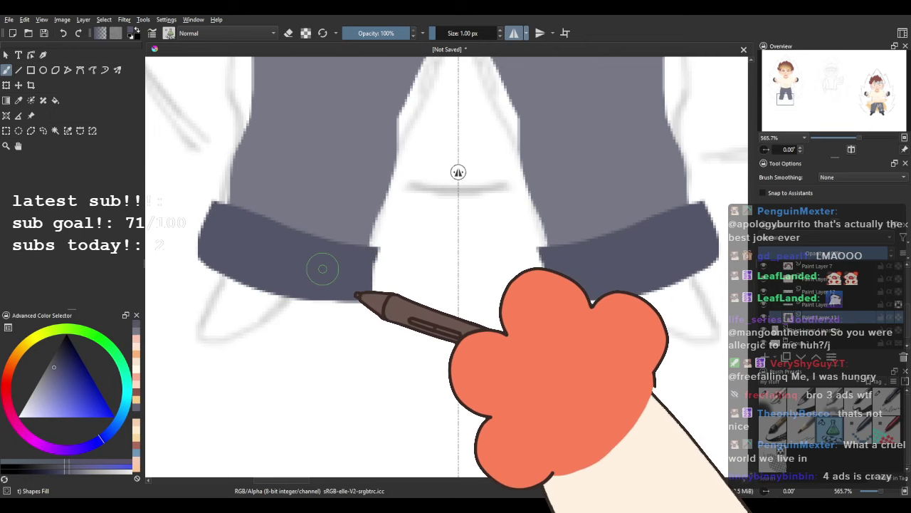
{"action": "scroll", "coordinate": [323, 269], "scroll_direction": "down", "scroll_amount": 4}
{"action": "left_click_drag", "start_coordinate": [452, 280], "coordinate": [399, 398]}
{"action": "scroll", "coordinate": [399, 399], "scroll_direction": "down", "scroll_amount": 2}
{"action": "left_click_drag", "start_coordinate": [421, 356], "coordinate": [342, 299]}
{"action": "scroll", "coordinate": [208, 313], "scroll_direction": "up", "scroll_amount": 2}
{"action": "scroll", "coordinate": [364, 266], "scroll_direction": "up", "scroll_amount": 4}
{"action": "key", "text": "ctrl+z"}
{"action": "scroll", "coordinate": [341, 299], "scroll_direction": "up", "scroll_amount": 1}
{"action": "mouse_move", "coordinate": [432, 279]}
{"action": "left_mouse_down"}
{"action": "mouse_move", "coordinate": [272, 233]}
{"action": "mouse_move", "coordinate": [257, 299]}
{"action": "mouse_move", "coordinate": [284, 326]}
{"action": "mouse_move", "coordinate": [405, 352]}
{"action": "mouse_move", "coordinate": [430, 291]}
{"action": "left_mouse_up"}
{"action": "scroll", "coordinate": [424, 289], "scroll_direction": "down", "scroll_amount": 3}
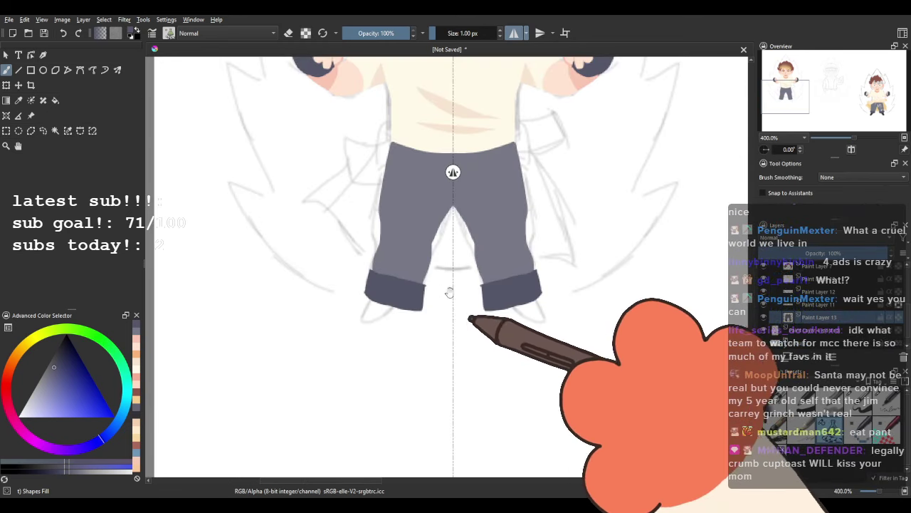
{"action": "left_click_drag", "start_coordinate": [519, 309], "coordinate": [442, 388]}
{"action": "scroll", "coordinate": [442, 388], "scroll_direction": "up", "scroll_amount": 1}
{"action": "left_click_drag", "start_coordinate": [440, 343], "coordinate": [435, 321]}
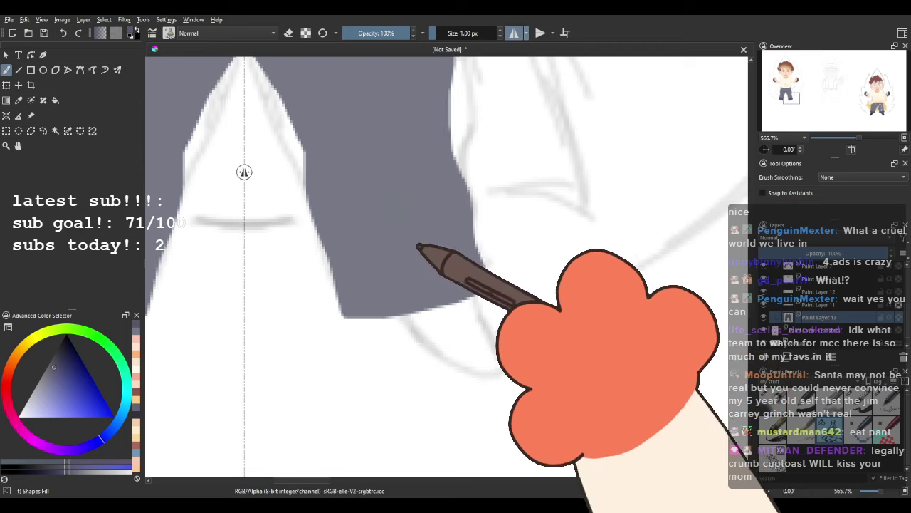
Paint mirrored dark slate cuffs, slightly wider than the trouser legs, over both hems.
{"action": "left_click_drag", "start_coordinate": [480, 225], "coordinate": [370, 250]}
{"action": "mouse_move", "coordinate": [315, 267]}
{"action": "left_mouse_down"}
{"action": "mouse_move", "coordinate": [333, 332]}
{"action": "mouse_move", "coordinate": [425, 331]}
{"action": "mouse_move", "coordinate": [501, 303]}
{"action": "left_mouse_up"}
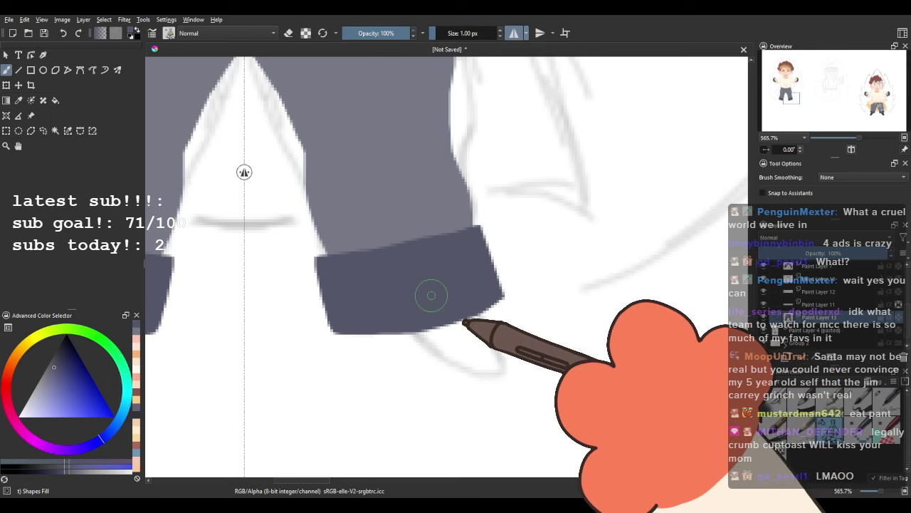
{"action": "scroll", "coordinate": [436, 269], "scroll_direction": "down", "scroll_amount": 6}
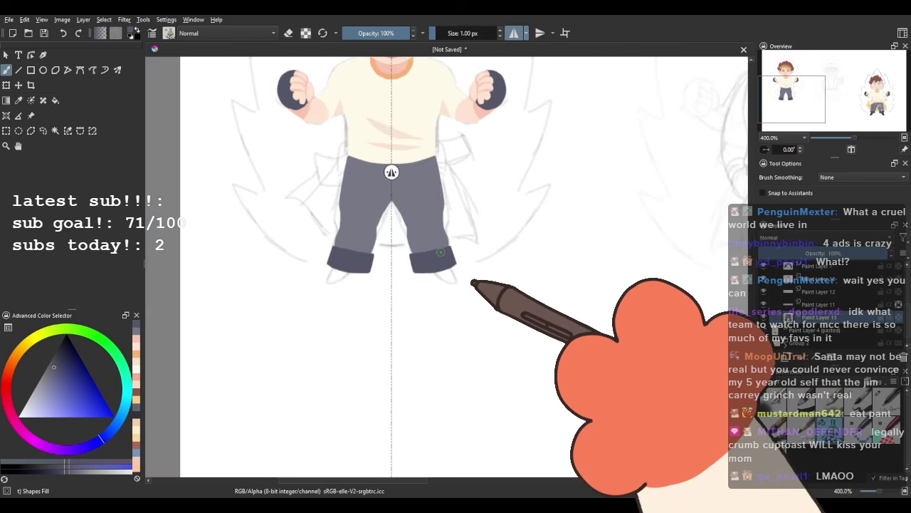
Paint a mirrored pair of short dark slate drawstrings hanging from the centre of the trousers' waist.
{"action": "left_click_drag", "start_coordinate": [498, 242], "coordinate": [353, 291]}
{"action": "left_click_drag", "start_coordinate": [621, 299], "coordinate": [460, 257]}
{"action": "scroll", "coordinate": [387, 273], "scroll_direction": "up", "scroll_amount": 8}
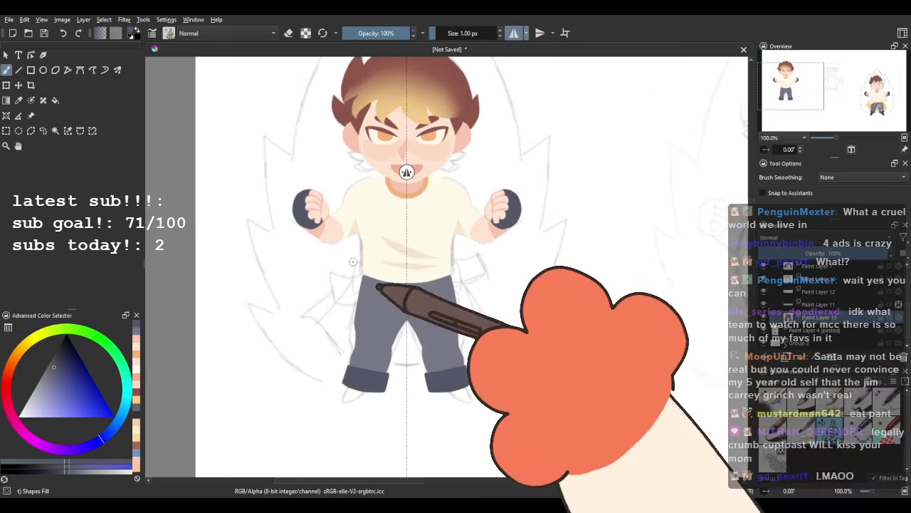
{"action": "left_click_drag", "start_coordinate": [344, 254], "coordinate": [393, 260]}
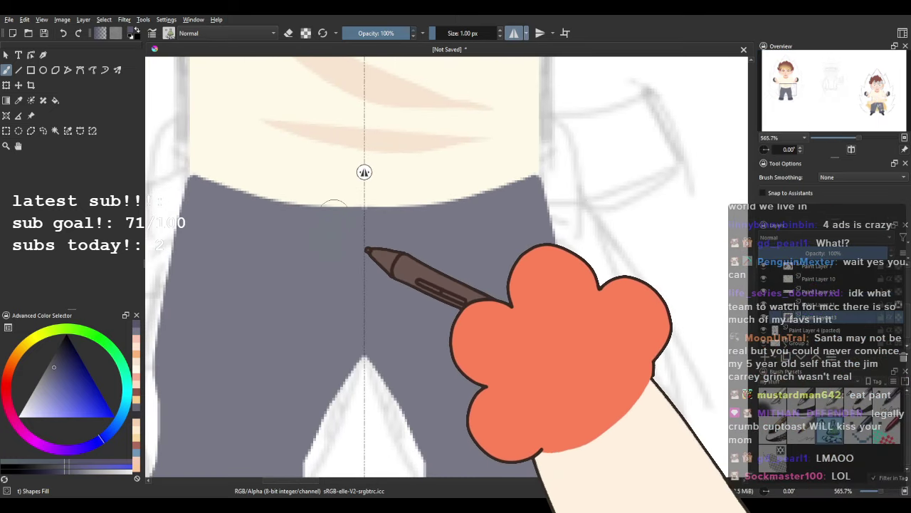
{"action": "mouse_move", "coordinate": [326, 208]}
{"action": "left_mouse_down"}
{"action": "mouse_move", "coordinate": [349, 341]}
{"action": "mouse_move", "coordinate": [350, 201]}
{"action": "mouse_move", "coordinate": [356, 313]}
{"action": "mouse_move", "coordinate": [357, 198]}
{"action": "left_mouse_up"}
{"action": "key", "text": "ctrl+z"}
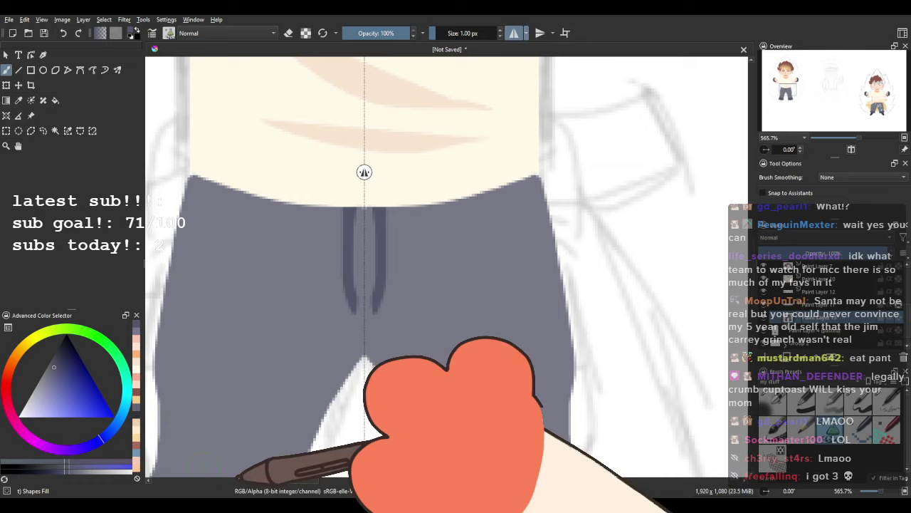
Undo the first pocket shape and paint mirrored curved pocket edges in dark slate on the trousers with Preserve Alpha on.
{"action": "left_click_drag", "start_coordinate": [250, 266], "coordinate": [334, 273]}
{"action": "left_click_drag", "start_coordinate": [242, 303], "coordinate": [332, 253]}
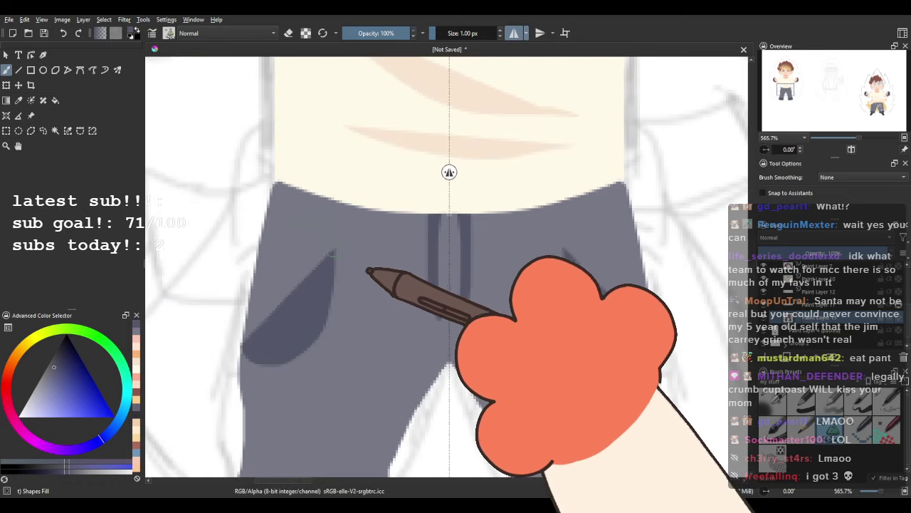
{"action": "key", "text": "ctrl+z"}
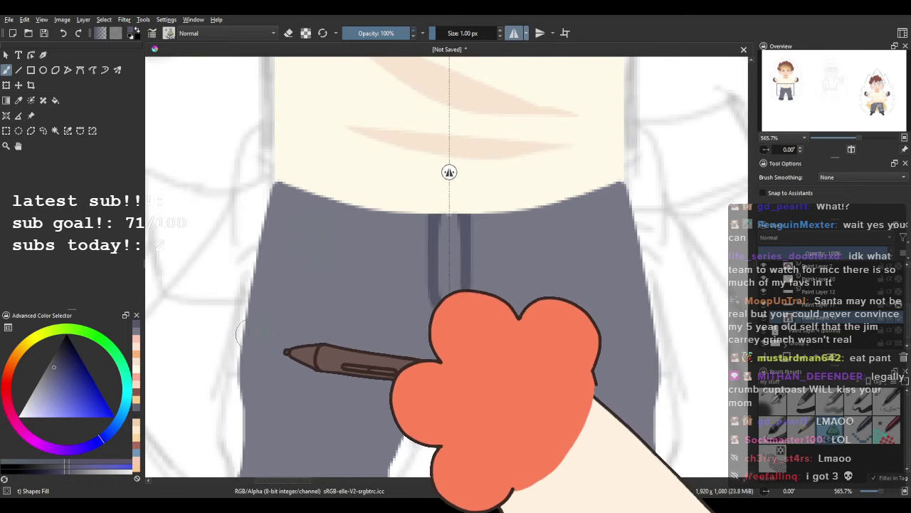
{"action": "left_click", "coordinate": [305, 33]}
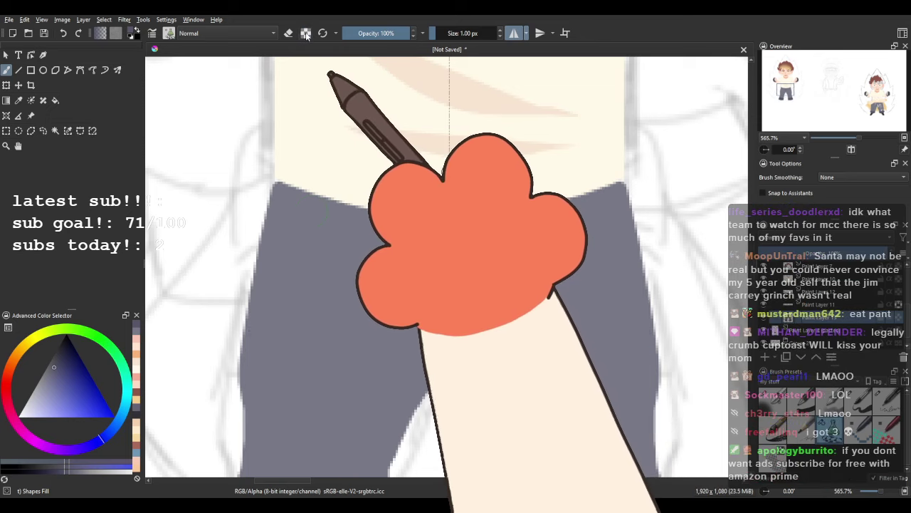
{"action": "left_click_drag", "start_coordinate": [245, 313], "coordinate": [303, 276]}
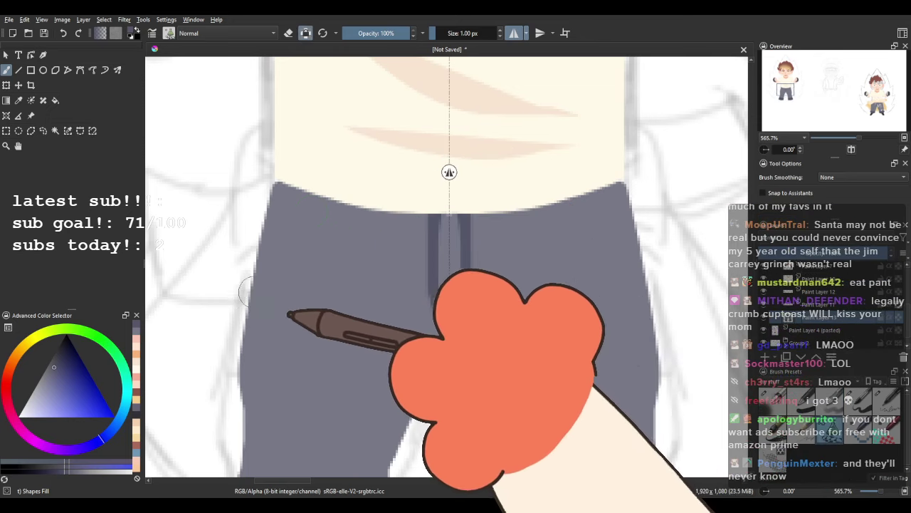
{"action": "scroll", "coordinate": [292, 281], "scroll_direction": "down", "scroll_amount": 2}
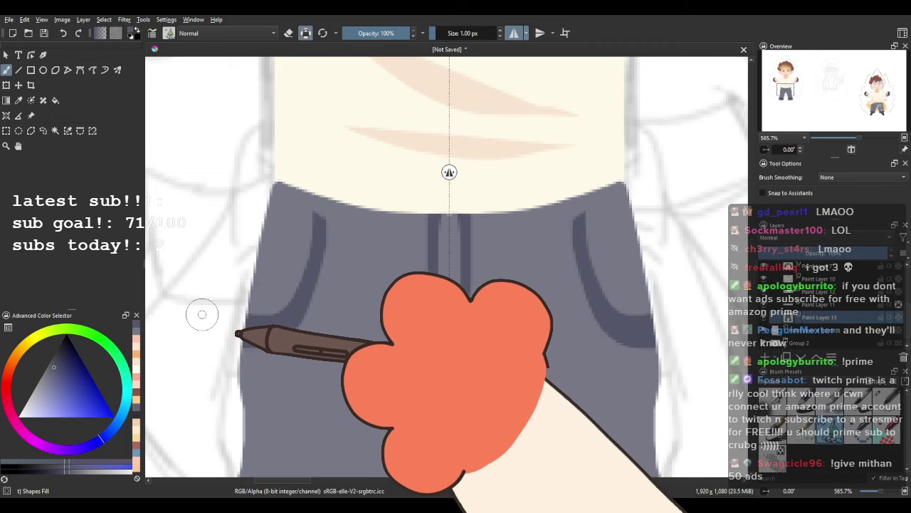
{"action": "scroll", "coordinate": [413, 333], "scroll_direction": "down", "scroll_amount": 2}
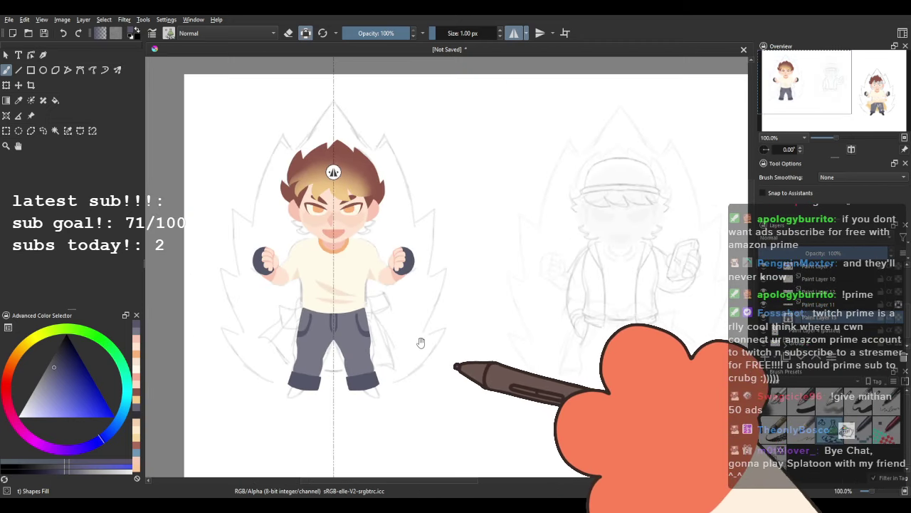
Add a new paint layer for the shoes and place it directly below the trousers layer.
{"action": "left_click_drag", "start_coordinate": [421, 342], "coordinate": [242, 251]}
{"action": "scroll", "coordinate": [416, 286], "scroll_direction": "down", "scroll_amount": 1}
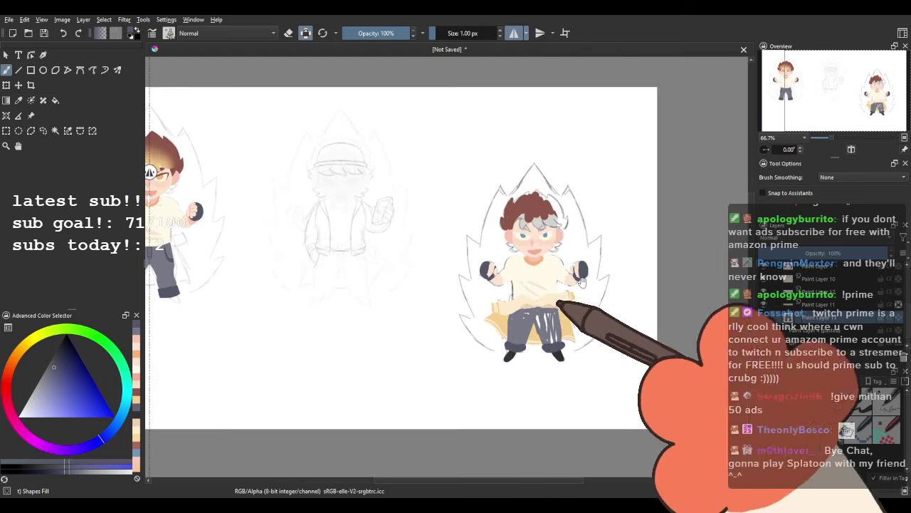
{"action": "left_click_drag", "start_coordinate": [559, 317], "coordinate": [764, 325]}
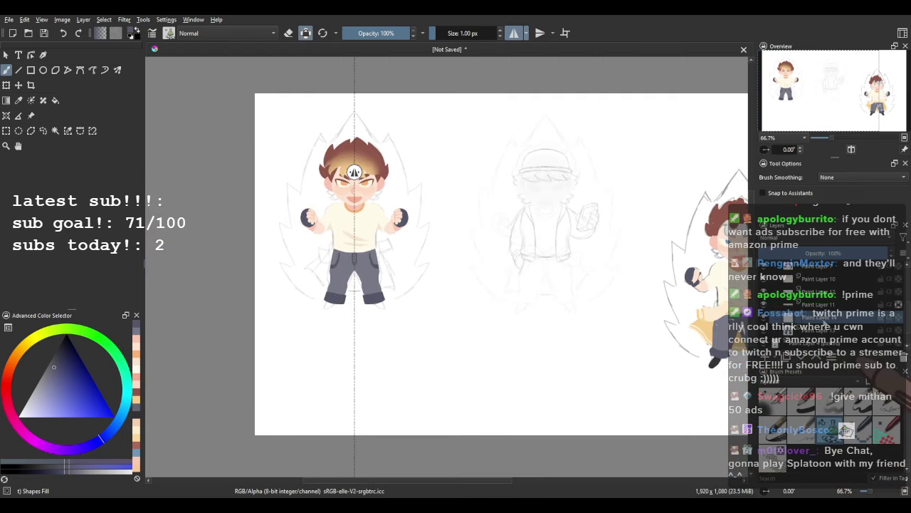
{"action": "left_click_drag", "start_coordinate": [831, 349], "coordinate": [830, 348]}
{"action": "left_click_drag", "start_coordinate": [553, 314], "coordinate": [512, 301]}
{"action": "left_click_drag", "start_coordinate": [852, 335], "coordinate": [855, 327]}
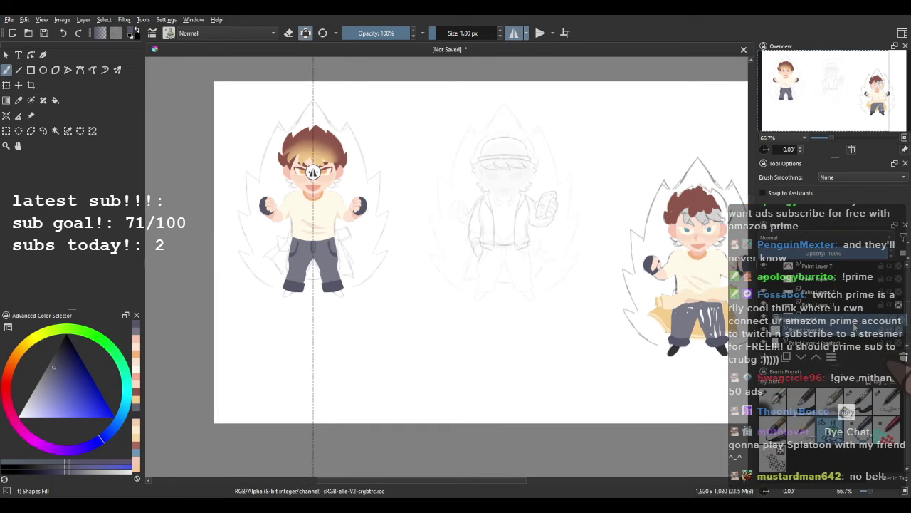
Sample the near-black of the reference's shoe for colouring the first character's shoes.
{"action": "left_click_drag", "start_coordinate": [658, 339], "coordinate": [517, 302]}
{"action": "scroll", "coordinate": [517, 302], "scroll_direction": "up", "scroll_amount": 3}
{"action": "left_click", "coordinate": [571, 335], "text": "ctrl"}
{"action": "left_click_drag", "start_coordinate": [583, 332], "coordinate": [734, 333]}
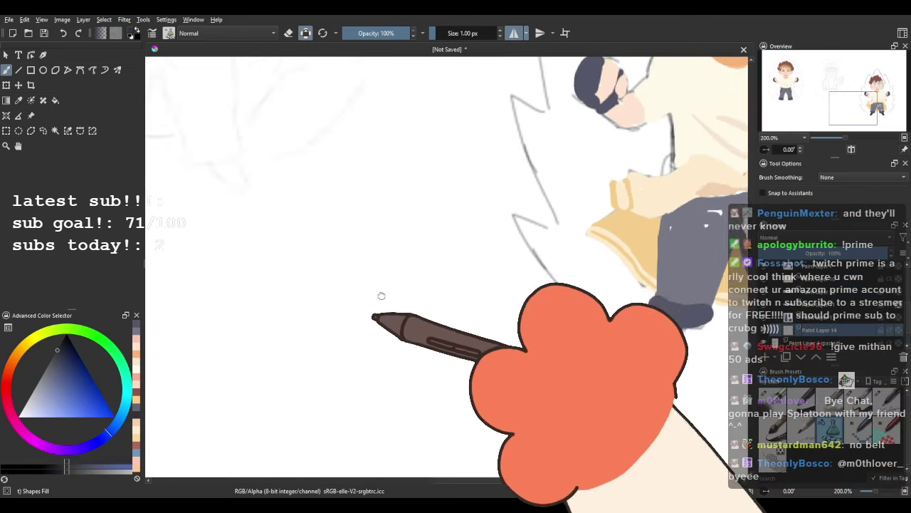
{"action": "left_click_drag", "start_coordinate": [380, 295], "coordinate": [801, 342]}
{"action": "left_click_drag", "start_coordinate": [425, 266], "coordinate": [722, 302]}
{"action": "scroll", "coordinate": [281, 225], "scroll_direction": "up", "scroll_amount": 2}
Turn off Preserve Alpha and paint mirrored near-black pointed shoes beneath the trouser cuffs, following the sketch.
{"action": "left_click_drag", "start_coordinate": [283, 252], "coordinate": [302, 264]}
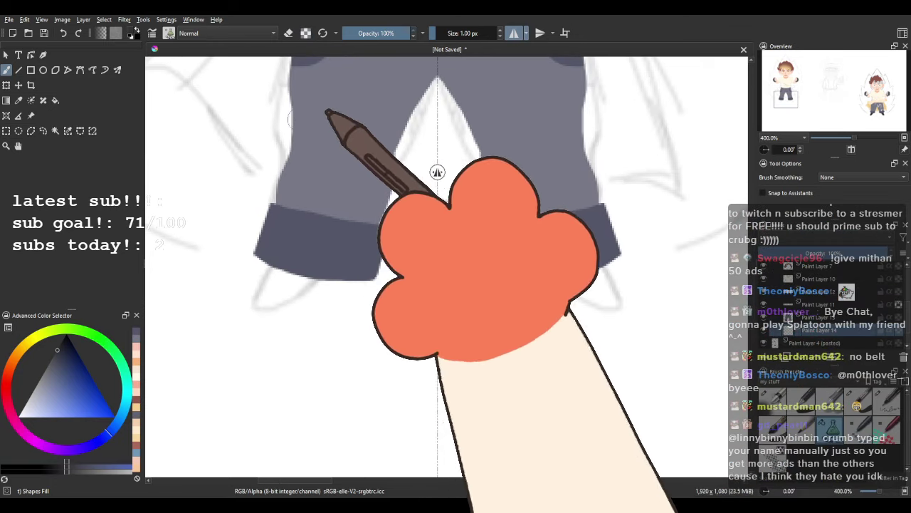
{"action": "scroll", "coordinate": [281, 257], "scroll_direction": "down", "scroll_amount": 3}
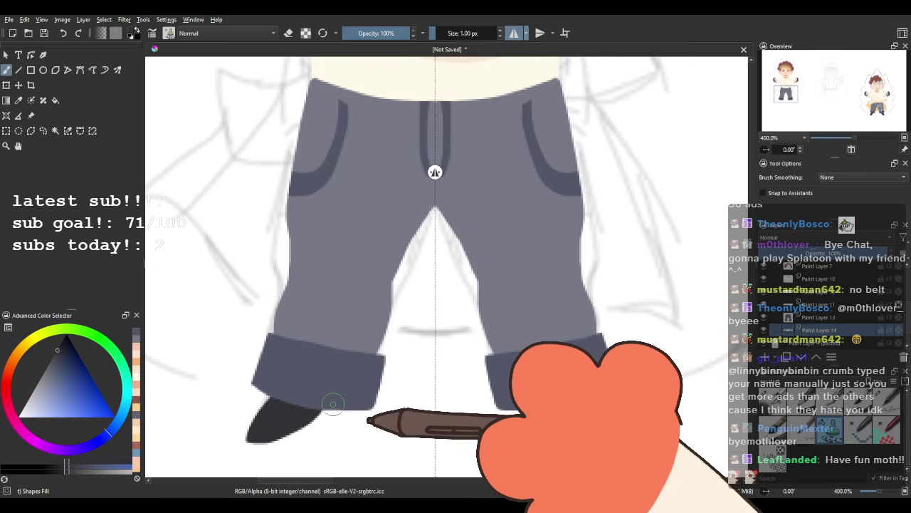
{"action": "left_click_drag", "start_coordinate": [458, 388], "coordinate": [460, 405]}
{"action": "scroll", "coordinate": [460, 406], "scroll_direction": "down", "scroll_amount": 2}
{"action": "left_click_drag", "start_coordinate": [445, 371], "coordinate": [390, 302]}
{"action": "scroll", "coordinate": [364, 275], "scroll_direction": "up", "scroll_amount": 2}
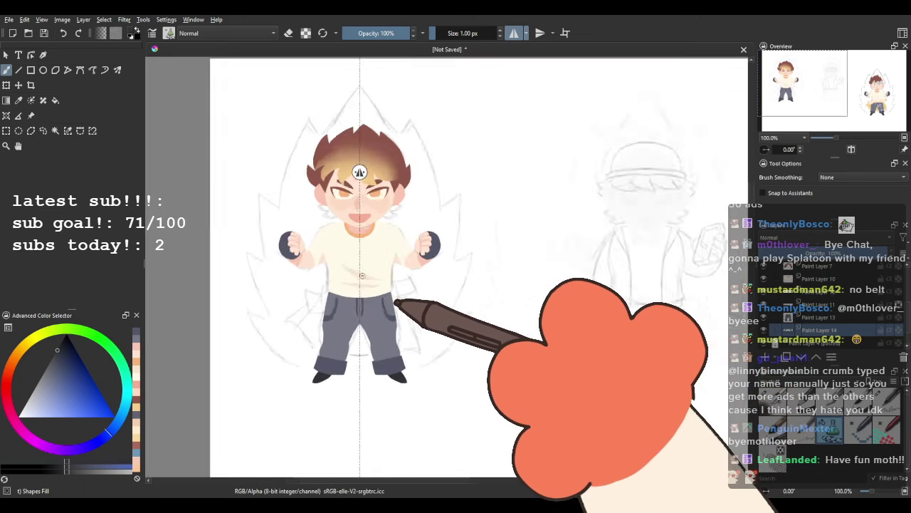
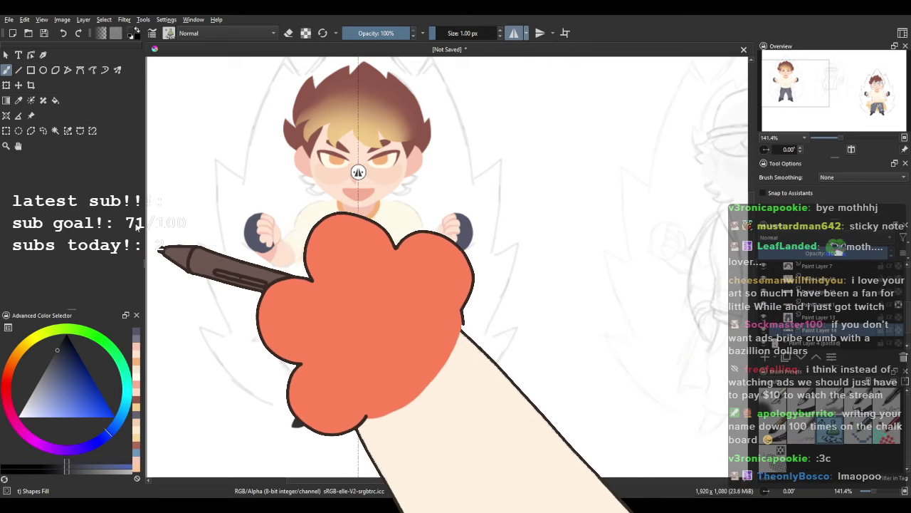
{"action": "scroll", "coordinate": [366, 268], "scroll_direction": "down", "scroll_amount": 2}
{"action": "left_click_drag", "start_coordinate": [495, 256], "coordinate": [390, 224]}
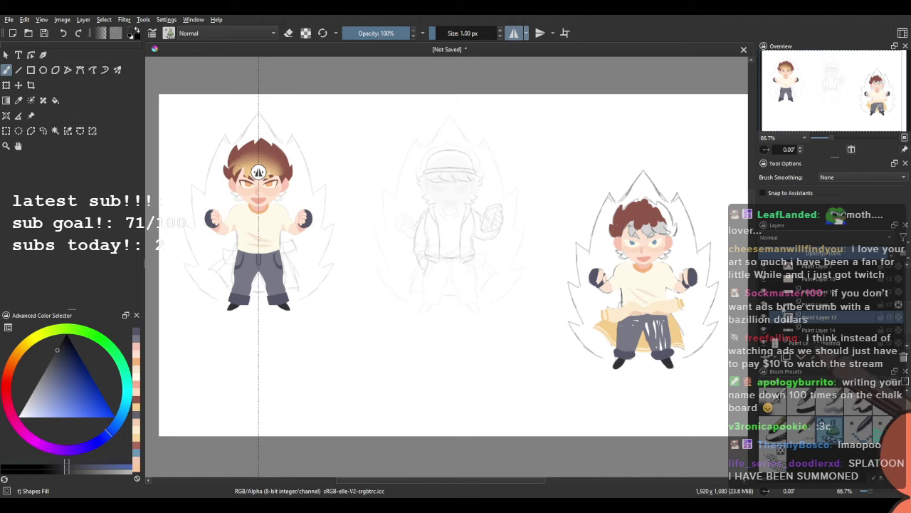
Add a paint layer above the shirt, sample the pale tan of the reference's tied jacket sleeves, and turn off horizontal mirroring.
{"action": "left_click", "coordinate": [770, 279]}
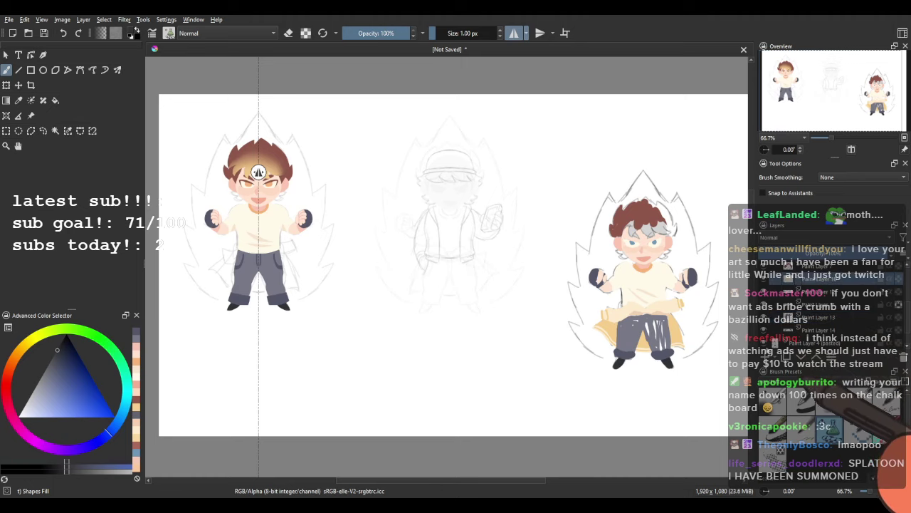
{"action": "left_click_drag", "start_coordinate": [588, 296], "coordinate": [590, 273]}
{"action": "scroll", "coordinate": [398, 273], "scroll_direction": "up", "scroll_amount": 4}
{"action": "left_click", "coordinate": [399, 272], "text": "ctrl"}
{"action": "scroll", "coordinate": [376, 275], "scroll_direction": "down", "scroll_amount": 4}
{"action": "scroll", "coordinate": [306, 228], "scroll_direction": "up", "scroll_amount": 6}
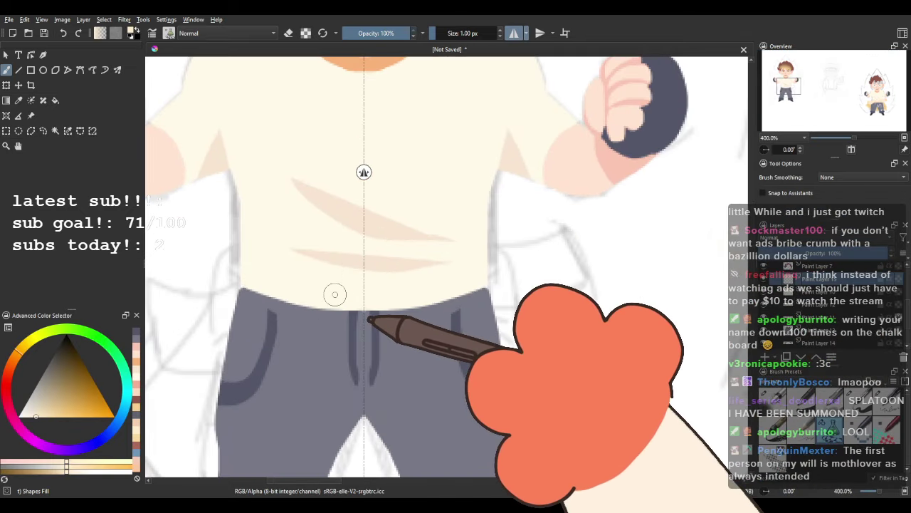
{"action": "left_click_drag", "start_coordinate": [331, 266], "coordinate": [487, 249]}
{"action": "left_click", "coordinate": [514, 33]}
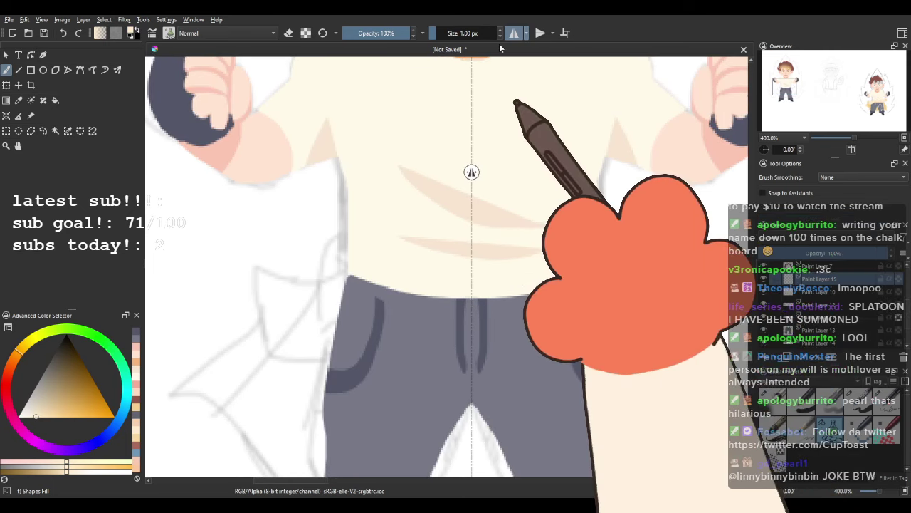
Paint the pale tan jacket sleeve from the viewer's left across the first character's waist, tapering it to a curved tip at the centre.
{"action": "mouse_move", "coordinate": [442, 257]}
{"action": "left_mouse_down"}
{"action": "mouse_move", "coordinate": [284, 278]}
{"action": "mouse_move", "coordinate": [255, 270]}
{"action": "mouse_move", "coordinate": [260, 331]}
{"action": "mouse_move", "coordinate": [277, 365]}
{"action": "mouse_move", "coordinate": [352, 352]}
{"action": "mouse_move", "coordinate": [439, 295]}
{"action": "mouse_move", "coordinate": [481, 302]}
{"action": "mouse_move", "coordinate": [449, 277]}
{"action": "mouse_move", "coordinate": [398, 293]}
{"action": "mouse_move", "coordinate": [398, 302]}
{"action": "mouse_move", "coordinate": [447, 304]}
{"action": "left_mouse_up"}
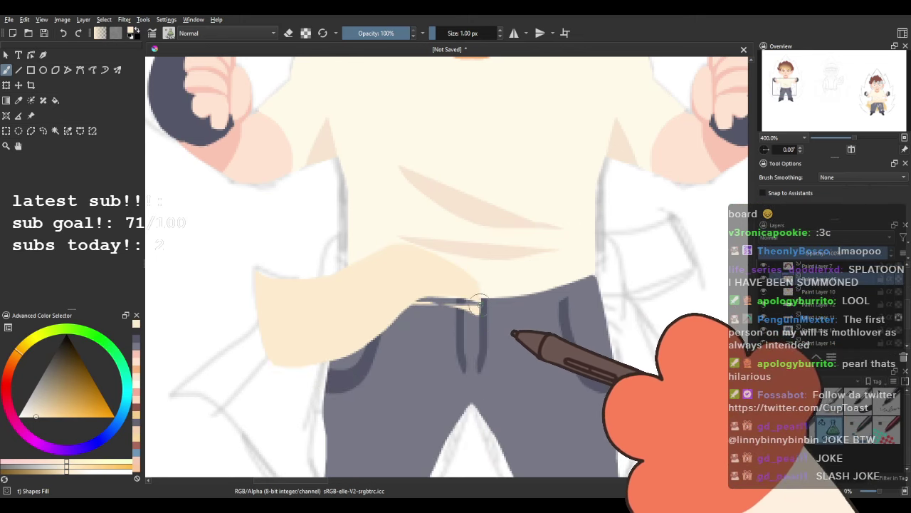
{"action": "mouse_move", "coordinate": [492, 268]}
{"action": "left_mouse_down"}
{"action": "mouse_move", "coordinate": [431, 200]}
{"action": "mouse_move", "coordinate": [421, 240]}
{"action": "left_mouse_up"}
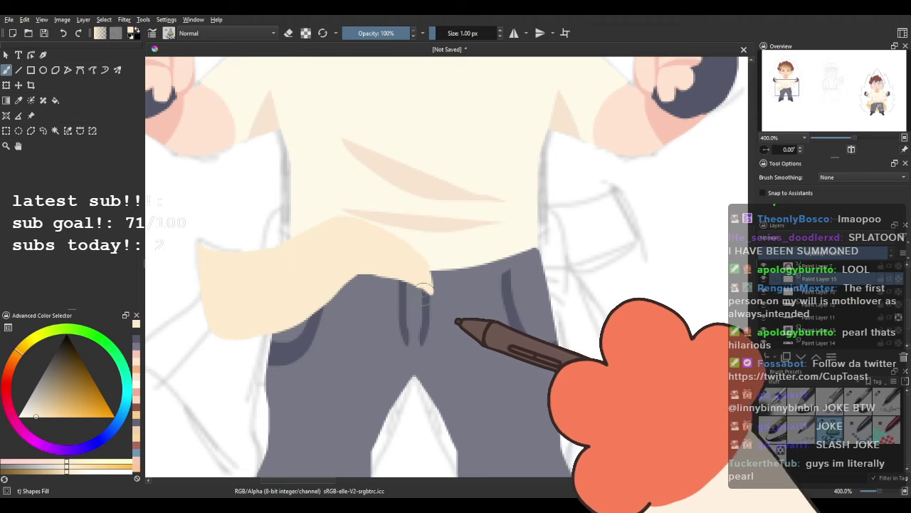
{"action": "left_click_drag", "start_coordinate": [416, 290], "coordinate": [406, 268]}
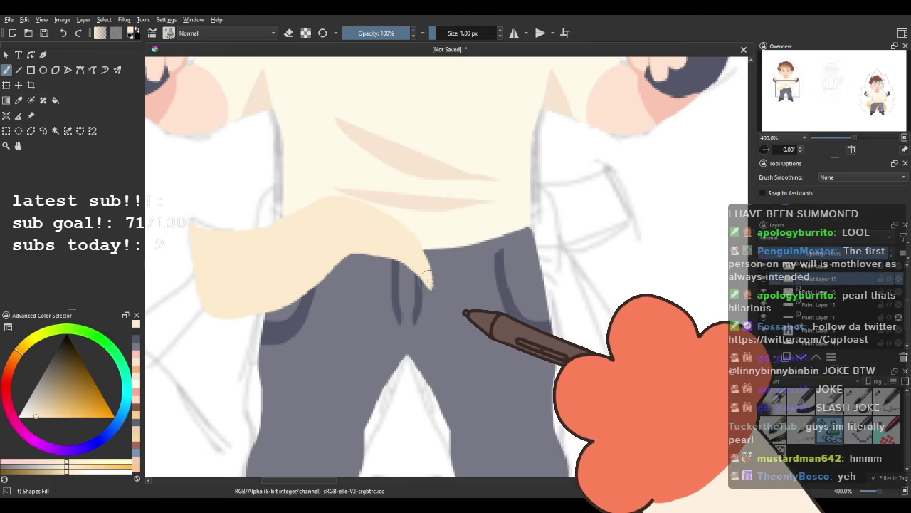
Undo the first attempt at the opposite sleeve and repaint it in pale tan so it meets the other at the waist.
{"action": "mouse_move", "coordinate": [507, 204]}
{"action": "left_mouse_down"}
{"action": "mouse_move", "coordinate": [587, 183]}
{"action": "mouse_move", "coordinate": [419, 239]}
{"action": "left_mouse_up"}
{"action": "key", "text": "ctrl+z"}
{"action": "mouse_move", "coordinate": [374, 264]}
{"action": "left_mouse_down"}
{"action": "mouse_move", "coordinate": [438, 210]}
{"action": "mouse_move", "coordinate": [577, 180]}
{"action": "mouse_move", "coordinate": [585, 189]}
{"action": "mouse_move", "coordinate": [596, 243]}
{"action": "mouse_move", "coordinate": [555, 265]}
{"action": "mouse_move", "coordinate": [440, 263]}
{"action": "left_mouse_up"}
{"action": "scroll", "coordinate": [398, 290], "scroll_direction": "down", "scroll_amount": 5}
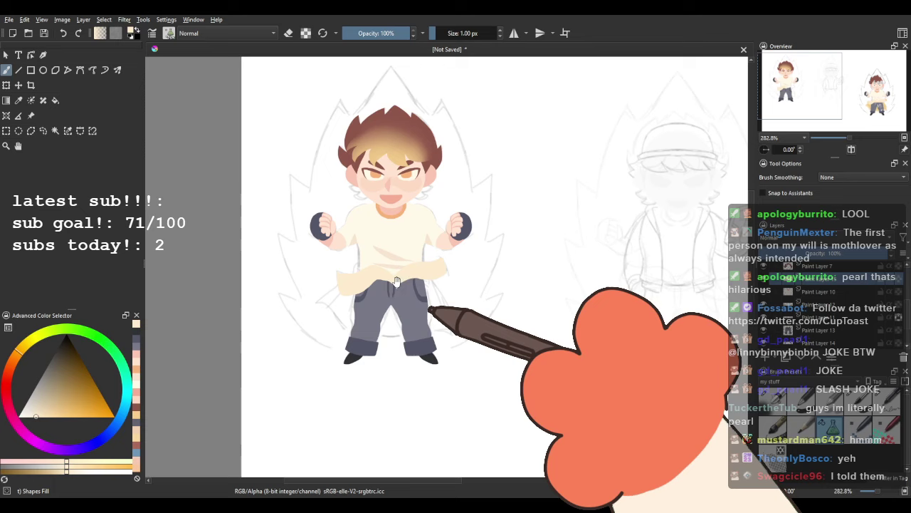
{"action": "scroll", "coordinate": [398, 290], "scroll_direction": "up", "scroll_amount": 5}
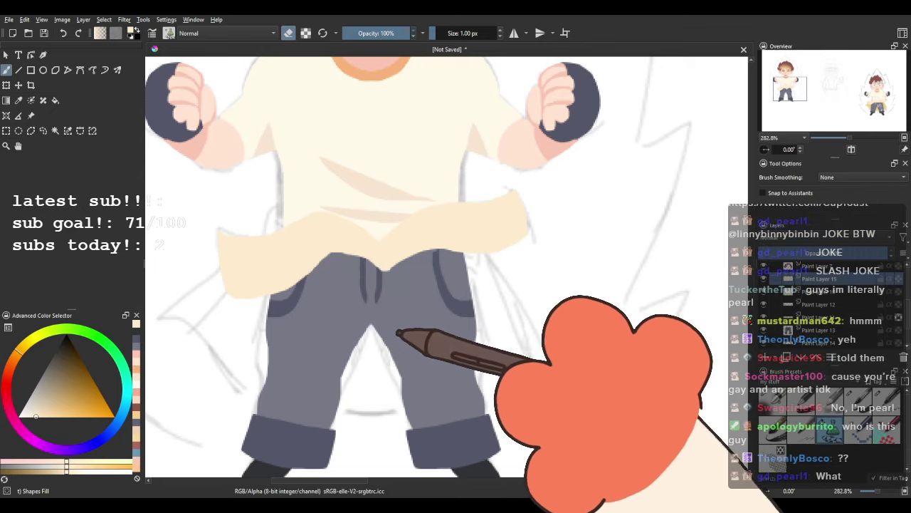
Sample the darker peach-tan shadow colour from the reference's tied sleeves for shading the first character's waist.
{"action": "left_click_drag", "start_coordinate": [698, 296], "coordinate": [411, 314]}
{"action": "left_click_drag", "start_coordinate": [734, 285], "coordinate": [356, 278]}
{"action": "left_click_drag", "start_coordinate": [620, 274], "coordinate": [261, 270]}
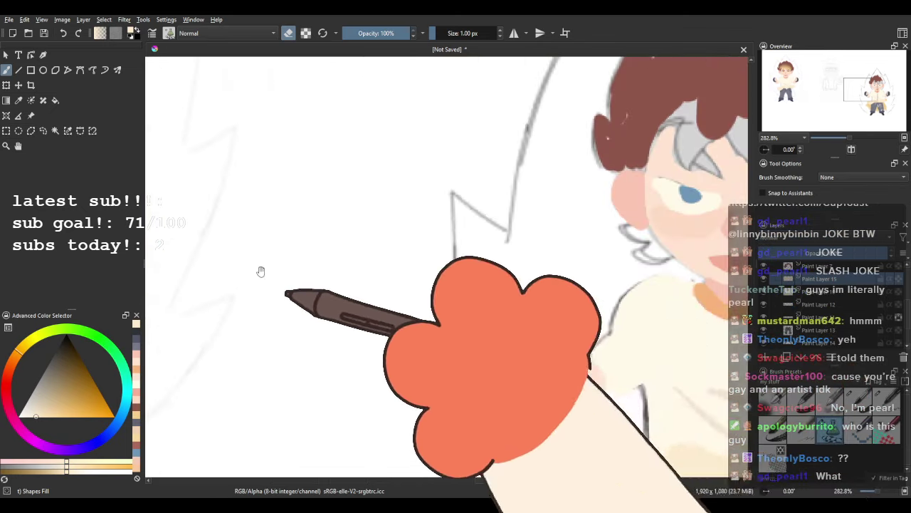
{"action": "mouse_move", "coordinate": [737, 321]}
{"action": "left_mouse_down"}
{"action": "mouse_move", "coordinate": [455, 326]}
{"action": "mouse_move", "coordinate": [343, 142]}
{"action": "left_mouse_up"}
{"action": "left_click", "coordinate": [414, 318], "text": "ctrl"}
{"action": "mouse_move", "coordinate": [309, 304]}
{"action": "left_mouse_down"}
{"action": "mouse_move", "coordinate": [544, 348]}
{"action": "mouse_move", "coordinate": [741, 352]}
{"action": "left_mouse_up"}
{"action": "left_click_drag", "start_coordinate": [356, 339], "coordinate": [719, 320]}
{"action": "mouse_move", "coordinate": [192, 249]}
{"action": "left_mouse_down"}
{"action": "mouse_move", "coordinate": [346, 266]}
{"action": "mouse_move", "coordinate": [665, 381]}
{"action": "left_mouse_up"}
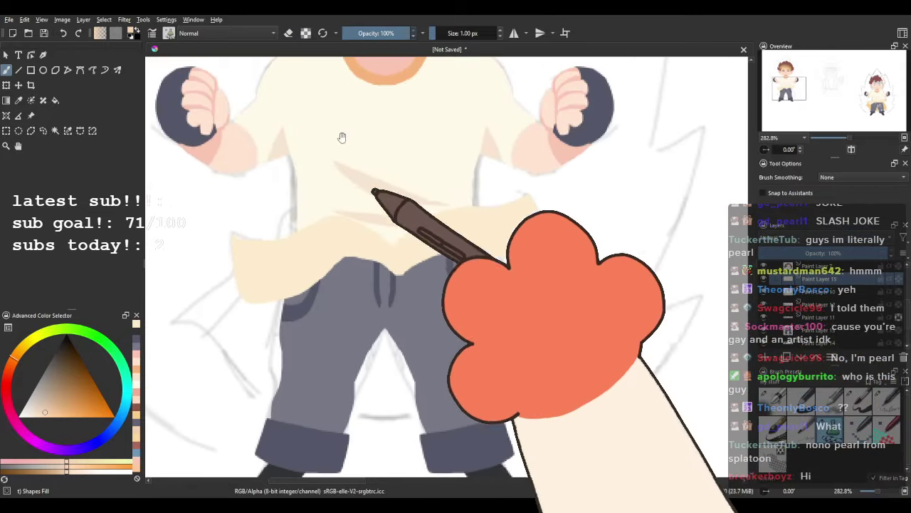
Paint the darker peach-tan knot and cloth shadow around the waist on a new layer beneath the sleeves.
{"action": "left_click", "coordinate": [306, 34]}
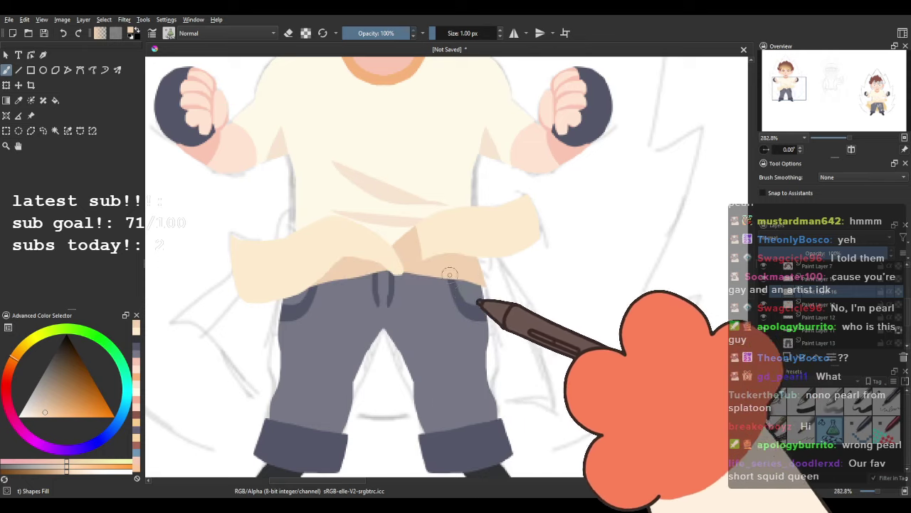
{"action": "left_click_drag", "start_coordinate": [410, 312], "coordinate": [381, 369]}
{"action": "scroll", "coordinate": [381, 369], "scroll_direction": "down", "scroll_amount": 4}
{"action": "left_click_drag", "start_coordinate": [439, 326], "coordinate": [456, 242]}
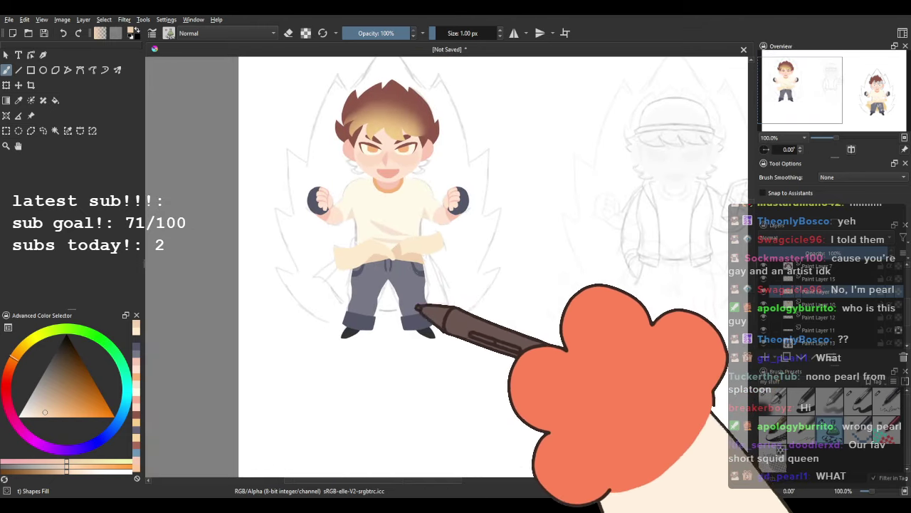
Return to the sleeve layer and paint pale tan cloth folds over the darker areas around the waist knot.
{"action": "scroll", "coordinate": [391, 213], "scroll_direction": "up", "scroll_amount": 4}
{"action": "scroll", "coordinate": [420, 259], "scroll_direction": "up", "scroll_amount": 2}
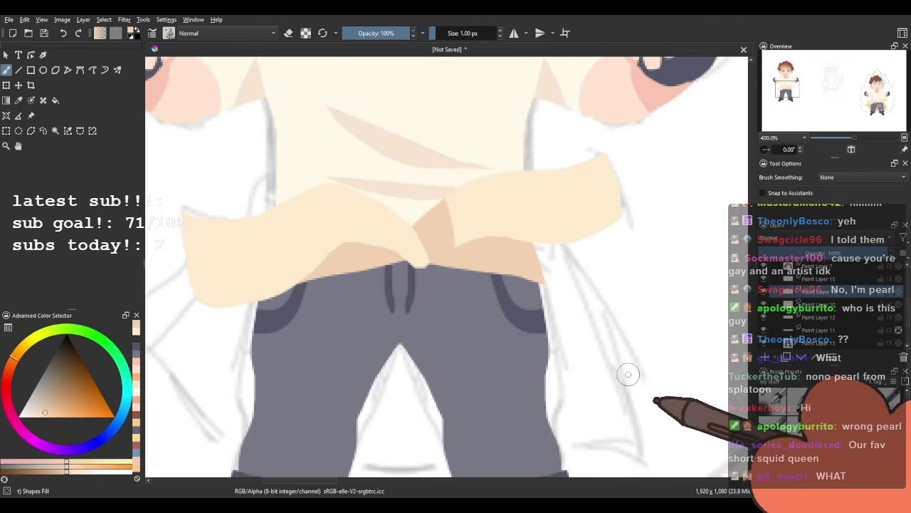
{"action": "left_click_drag", "start_coordinate": [363, 260], "coordinate": [257, 284]}
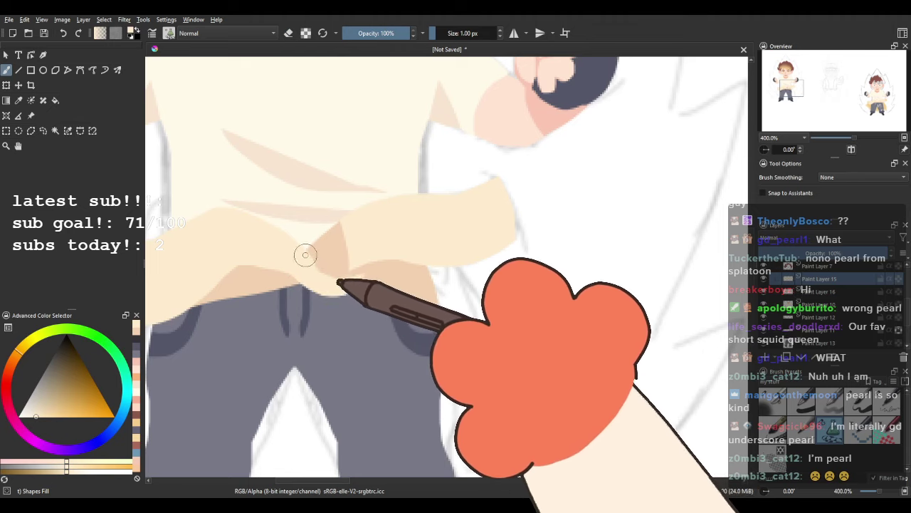
{"action": "left_click_drag", "start_coordinate": [351, 257], "coordinate": [449, 306]}
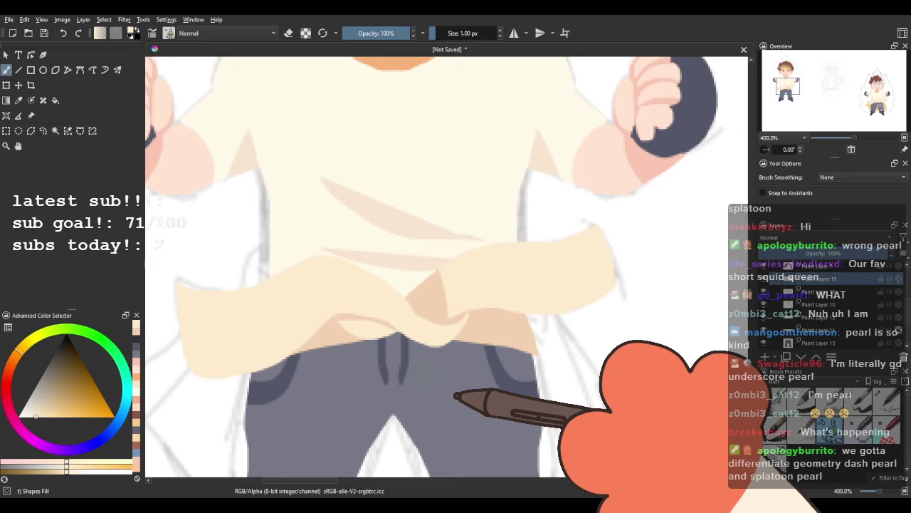
{"action": "scroll", "coordinate": [425, 368], "scroll_direction": "down", "scroll_amount": 4}
Sample the golden yellow of the reference's jacket sleeve cuff for the first character's cuffs.
{"action": "left_click_drag", "start_coordinate": [423, 343], "coordinate": [348, 222]}
{"action": "scroll", "coordinate": [403, 236], "scroll_direction": "down", "scroll_amount": 2}
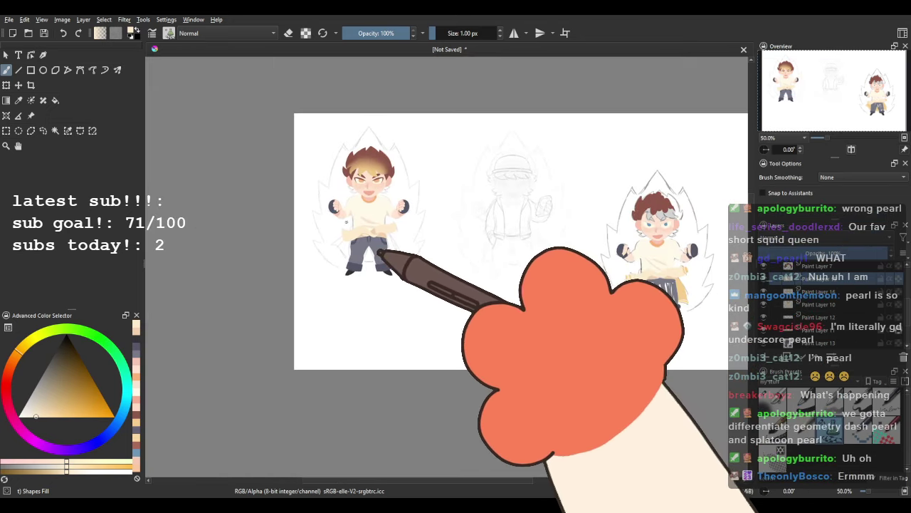
{"action": "scroll", "coordinate": [348, 222], "scroll_direction": "up", "scroll_amount": 2}
{"action": "left_click_drag", "start_coordinate": [449, 259], "coordinate": [352, 240]}
{"action": "scroll", "coordinate": [399, 249], "scroll_direction": "down", "scroll_amount": 1}
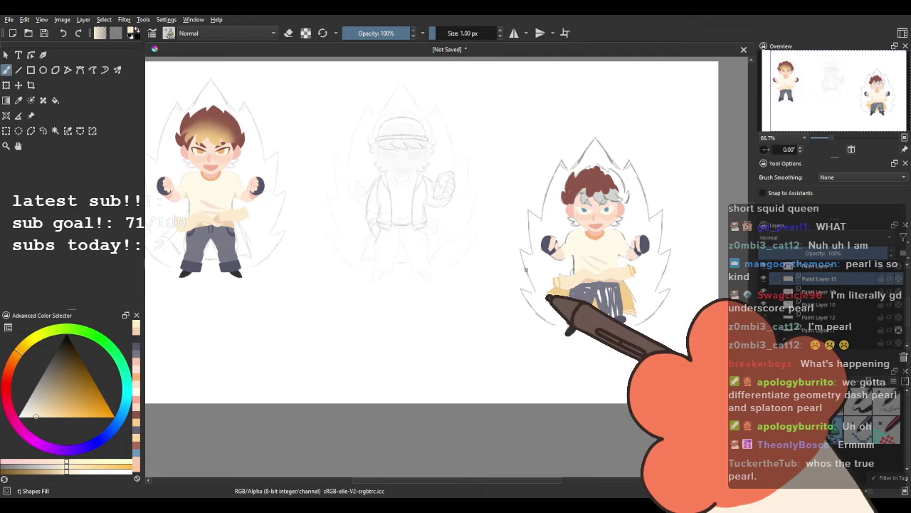
{"action": "scroll", "coordinate": [525, 269], "scroll_direction": "up", "scroll_amount": 5}
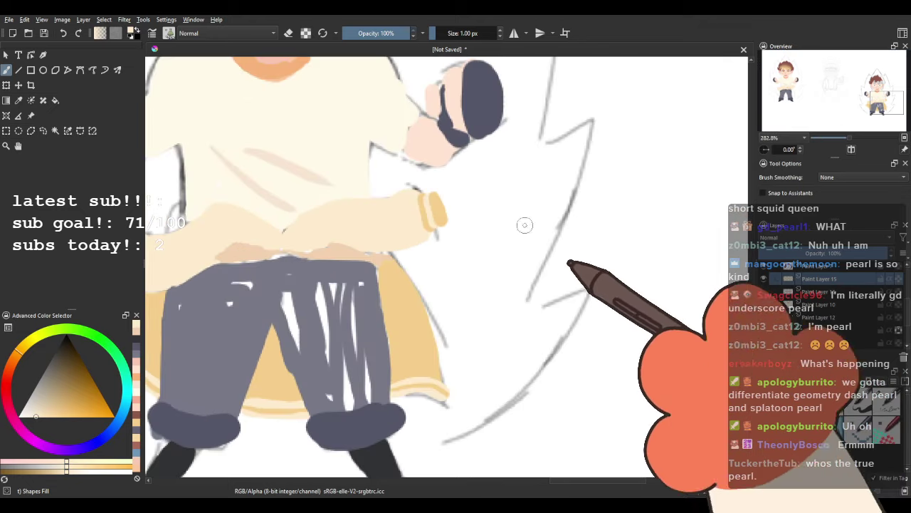
{"action": "left_click", "coordinate": [443, 206], "text": "ctrl"}
{"action": "scroll", "coordinate": [374, 235], "scroll_direction": "down", "scroll_amount": 1}
{"action": "left_click_drag", "start_coordinate": [321, 233], "coordinate": [613, 263]}
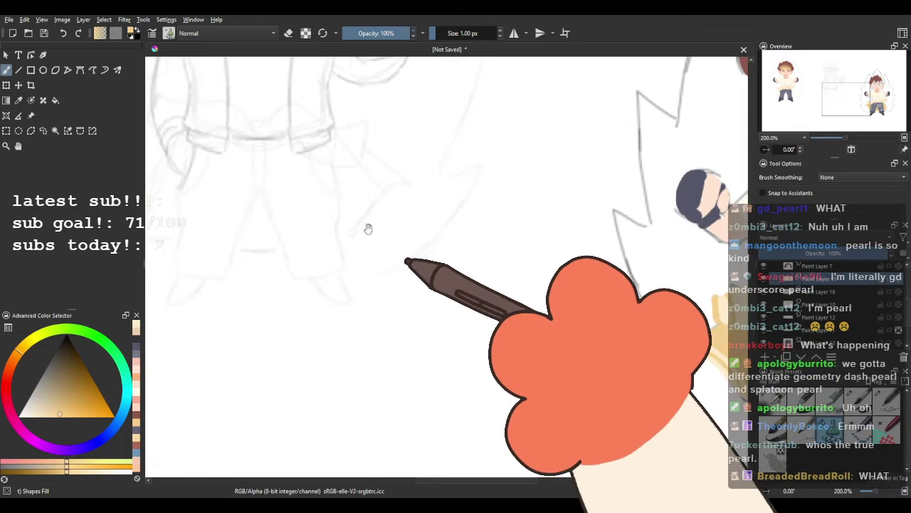
{"action": "mouse_move", "coordinate": [368, 228]}
{"action": "left_mouse_down"}
{"action": "mouse_move", "coordinate": [364, 260]}
{"action": "mouse_move", "coordinate": [463, 256]}
{"action": "mouse_move", "coordinate": [572, 193]}
{"action": "mouse_move", "coordinate": [584, 290]}
{"action": "left_mouse_up"}
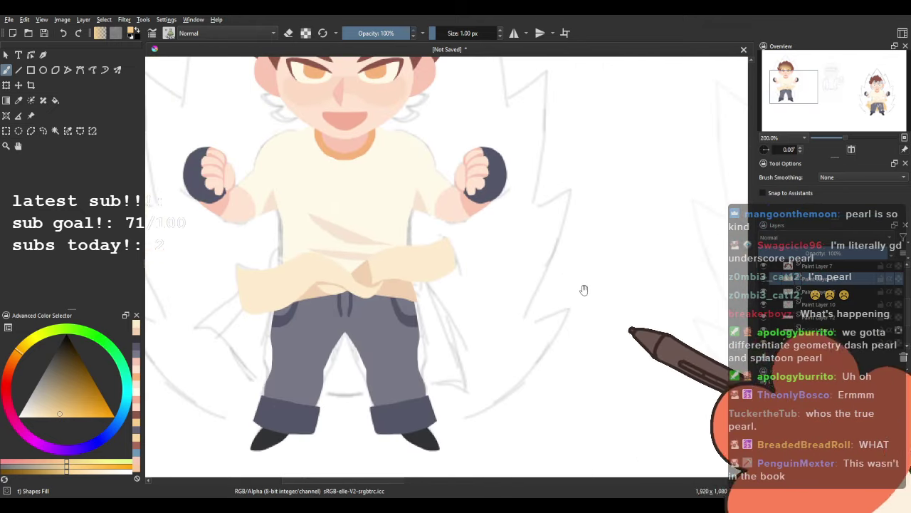
{"action": "scroll", "coordinate": [224, 282], "scroll_direction": "up", "scroll_amount": 3}
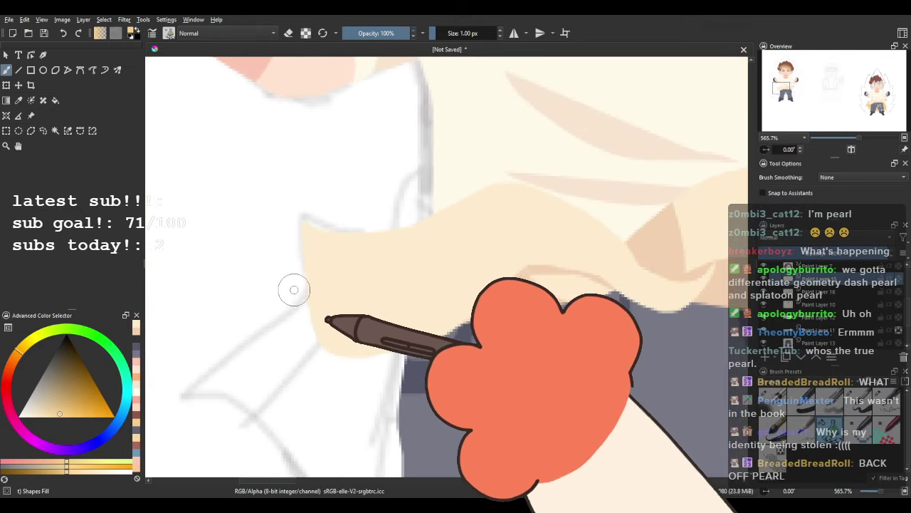
{"action": "mouse_move", "coordinate": [306, 252]}
{"action": "left_mouse_down"}
{"action": "mouse_move", "coordinate": [314, 351]}
{"action": "mouse_move", "coordinate": [272, 354]}
{"action": "mouse_move", "coordinate": [251, 275]}
{"action": "mouse_move", "coordinate": [269, 242]}
{"action": "left_mouse_up"}
{"action": "left_click_drag", "start_coordinate": [532, 275], "coordinate": [238, 307]}
{"action": "mouse_move", "coordinate": [621, 214]}
{"action": "left_mouse_down"}
{"action": "mouse_move", "coordinate": [407, 271]}
{"action": "mouse_move", "coordinate": [443, 293]}
{"action": "left_mouse_up"}
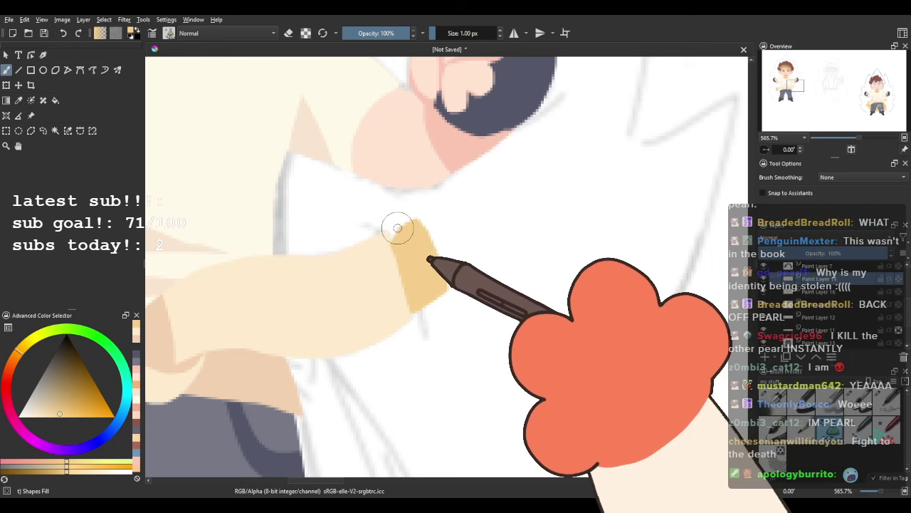
{"action": "scroll", "coordinate": [420, 226], "scroll_direction": "down", "scroll_amount": 5}
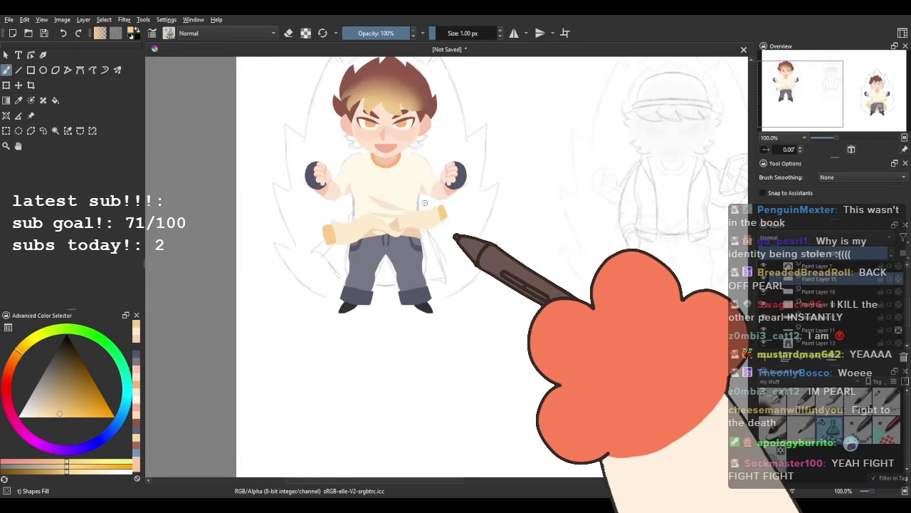
{"action": "scroll", "coordinate": [424, 203], "scroll_direction": "up", "scroll_amount": 5}
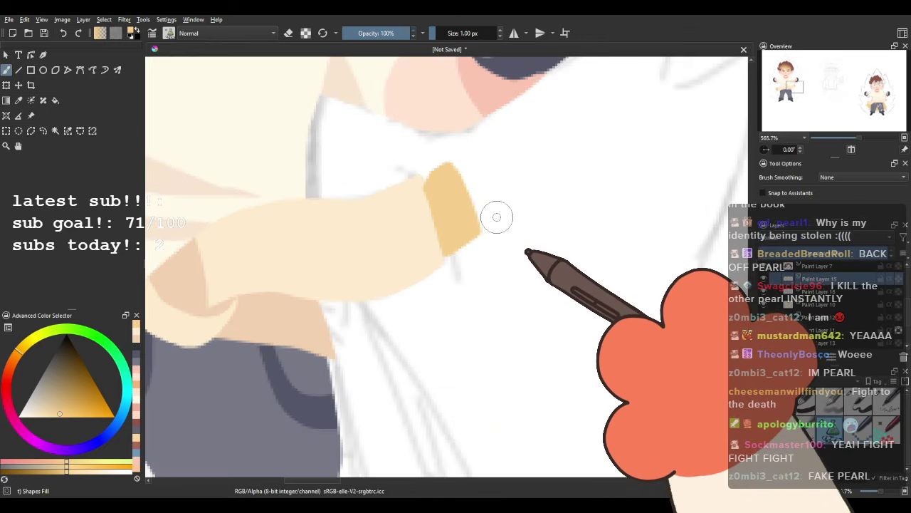
{"action": "scroll", "coordinate": [496, 216], "scroll_direction": "down", "scroll_amount": 2}
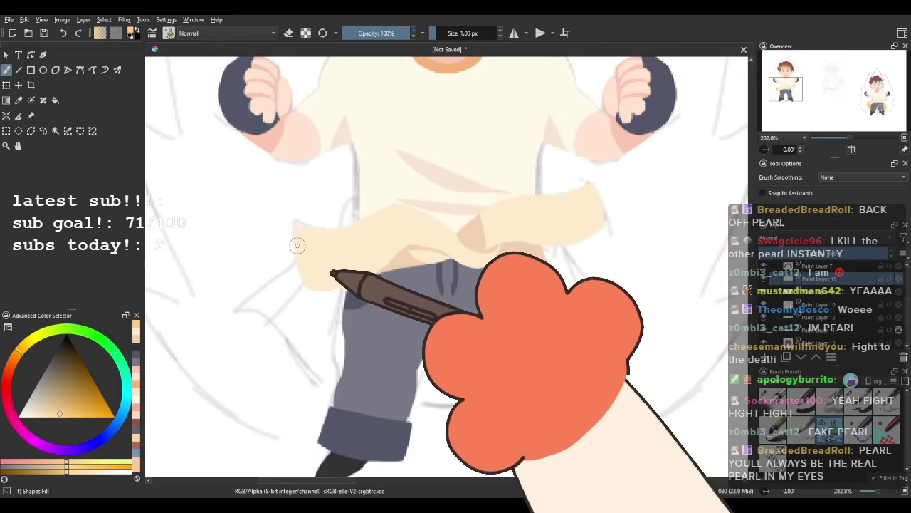
Paint golden yellow cuffs at the ends of both tied sleeves, undoing the first stroke and rounding the cuff corners.
{"action": "scroll", "coordinate": [297, 246], "scroll_direction": "up", "scroll_amount": 2}
{"action": "scroll", "coordinate": [311, 254], "scroll_direction": "up", "scroll_amount": 1}
{"action": "mouse_move", "coordinate": [305, 228]}
{"action": "left_mouse_down"}
{"action": "mouse_move", "coordinate": [305, 360]}
{"action": "mouse_move", "coordinate": [364, 359]}
{"action": "mouse_move", "coordinate": [346, 244]}
{"action": "left_mouse_up"}
{"action": "key", "text": "ctrl+z"}
{"action": "mouse_move", "coordinate": [322, 216]}
{"action": "left_mouse_down"}
{"action": "mouse_move", "coordinate": [291, 223]}
{"action": "mouse_move", "coordinate": [294, 329]}
{"action": "mouse_move", "coordinate": [306, 366]}
{"action": "mouse_move", "coordinate": [352, 362]}
{"action": "left_mouse_up"}
{"action": "left_click_drag", "start_coordinate": [604, 276], "coordinate": [221, 278]}
{"action": "left_click_drag", "start_coordinate": [620, 174], "coordinate": [239, 299]}
{"action": "mouse_move", "coordinate": [358, 206]}
{"action": "left_mouse_down"}
{"action": "mouse_move", "coordinate": [397, 304]}
{"action": "mouse_move", "coordinate": [427, 293]}
{"action": "mouse_move", "coordinate": [421, 216]}
{"action": "mouse_move", "coordinate": [410, 193]}
{"action": "mouse_move", "coordinate": [390, 185]}
{"action": "left_mouse_up"}
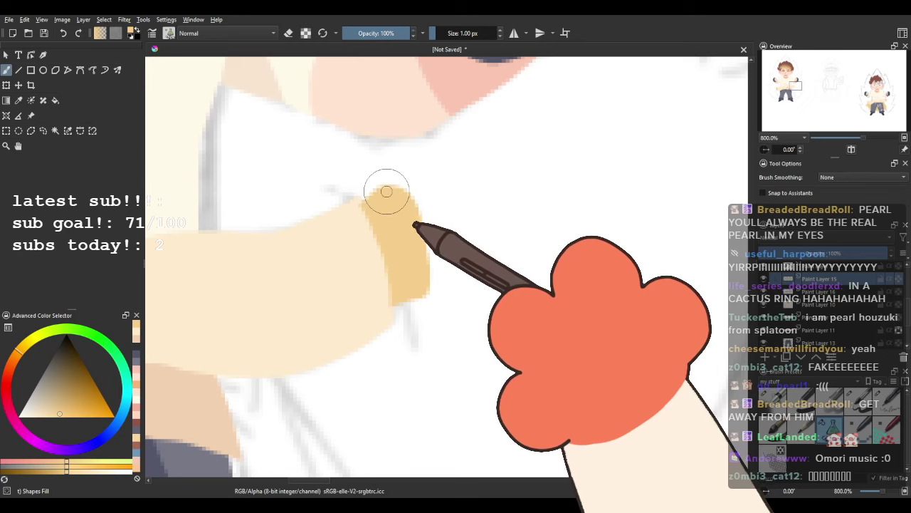
{"action": "scroll", "coordinate": [387, 191], "scroll_direction": "down", "scroll_amount": 4}
{"action": "left_click_drag", "start_coordinate": [465, 177], "coordinate": [442, 236]}
{"action": "scroll", "coordinate": [552, 193], "scroll_direction": "down", "scroll_amount": 2}
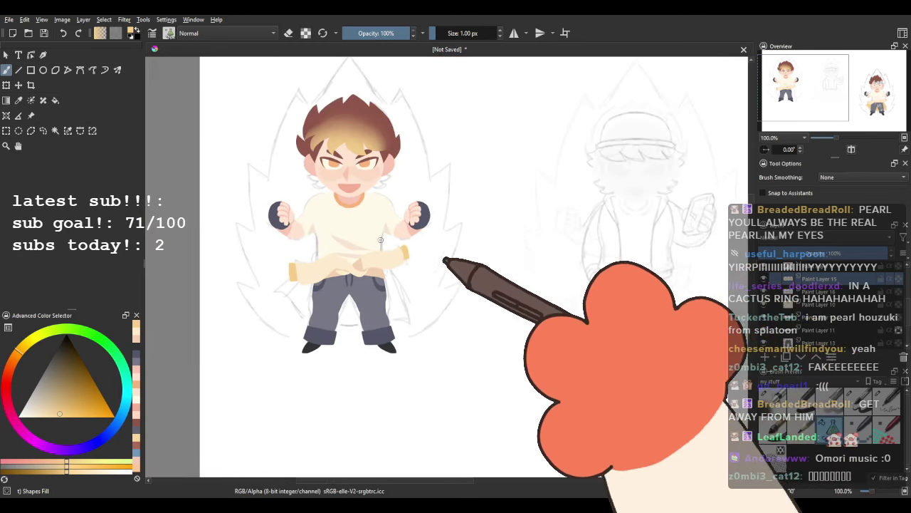
Turn on Preserve Alpha, sample the sleeve's pale tan and paint a thin stripe across each golden cuff.
{"action": "scroll", "coordinate": [331, 274], "scroll_direction": "up", "scroll_amount": 5}
{"action": "left_click", "coordinate": [303, 254], "text": "ctrl"}
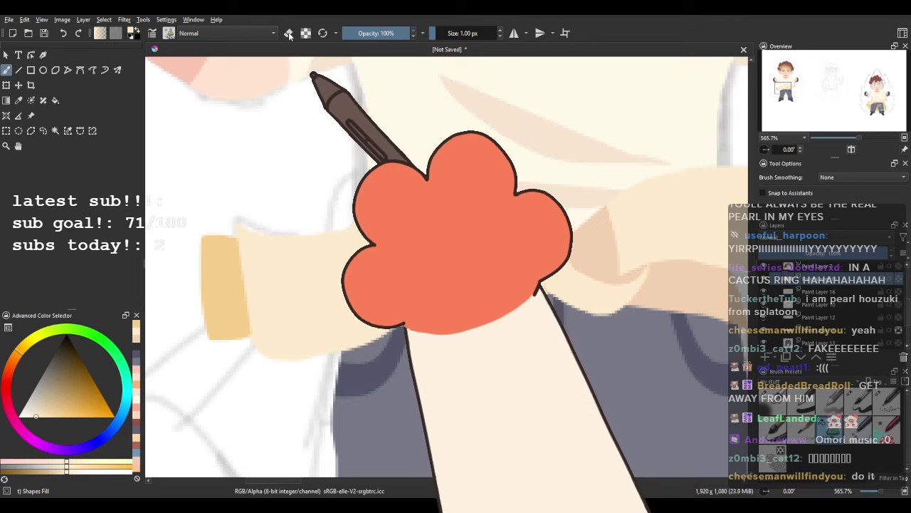
{"action": "left_click", "coordinate": [306, 33]}
{"action": "mouse_move", "coordinate": [215, 230]}
{"action": "left_mouse_down"}
{"action": "mouse_move", "coordinate": [220, 317]}
{"action": "mouse_move", "coordinate": [225, 228]}
{"action": "left_mouse_up"}
{"action": "mouse_move", "coordinate": [635, 257]}
{"action": "left_mouse_down"}
{"action": "mouse_move", "coordinate": [545, 279]}
{"action": "mouse_move", "coordinate": [342, 285]}
{"action": "left_mouse_up"}
{"action": "left_click_drag", "start_coordinate": [609, 235], "coordinate": [404, 237]}
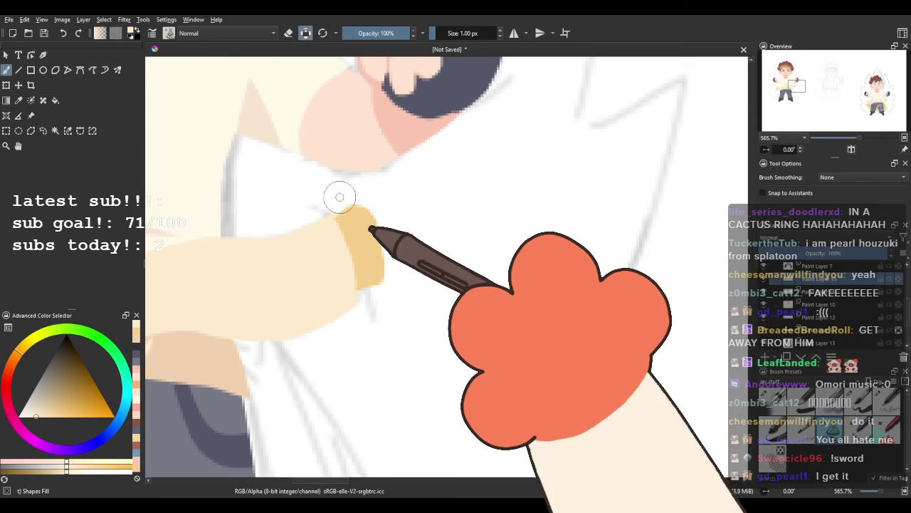
{"action": "left_click_drag", "start_coordinate": [339, 198], "coordinate": [377, 306]}
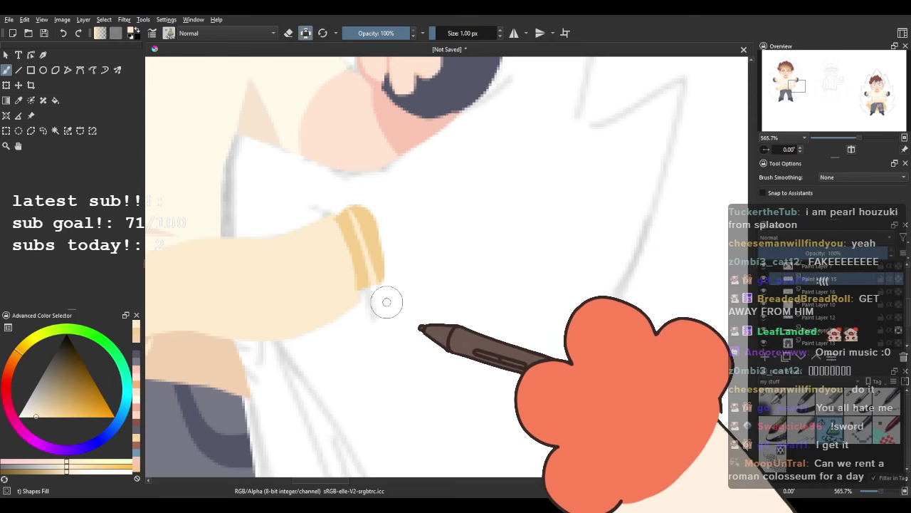
{"action": "scroll", "coordinate": [386, 301], "scroll_direction": "down", "scroll_amount": 1}
{"action": "left_click_drag", "start_coordinate": [381, 300], "coordinate": [495, 284]}
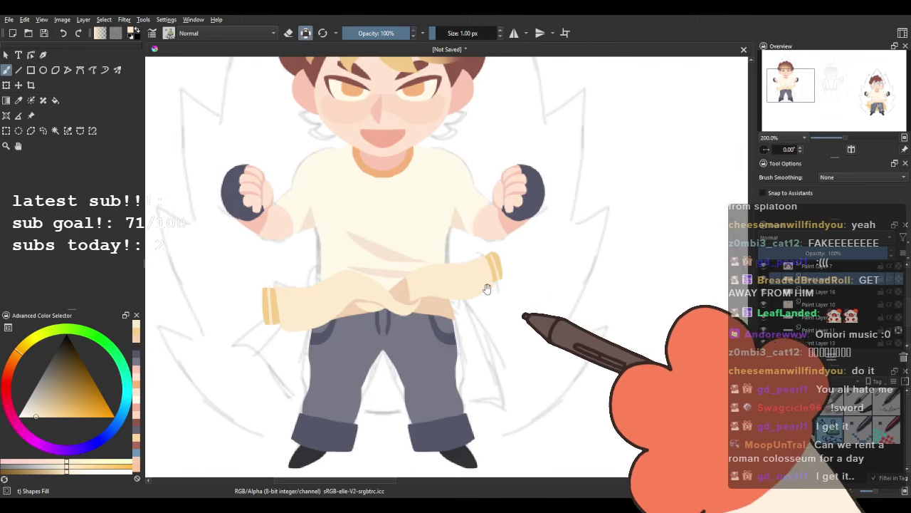
{"action": "scroll", "coordinate": [418, 284], "scroll_direction": "down", "scroll_amount": 3}
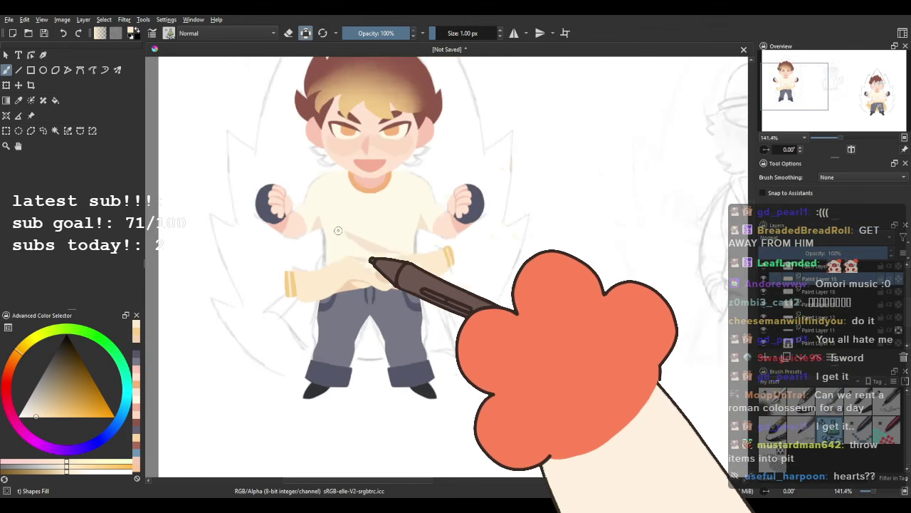
Add a paint layer for the jacket's hanging cloth, place it beneath the shoes layer, and sample the golden yellow of the reference's jacket.
{"action": "left_click_drag", "start_coordinate": [484, 246], "coordinate": [386, 213]}
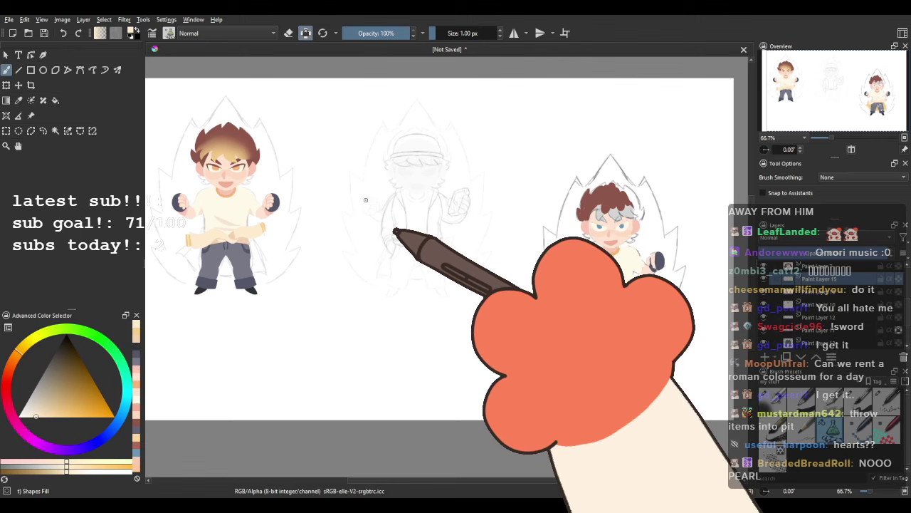
{"action": "scroll", "coordinate": [823, 322], "scroll_direction": "down", "scroll_amount": 2}
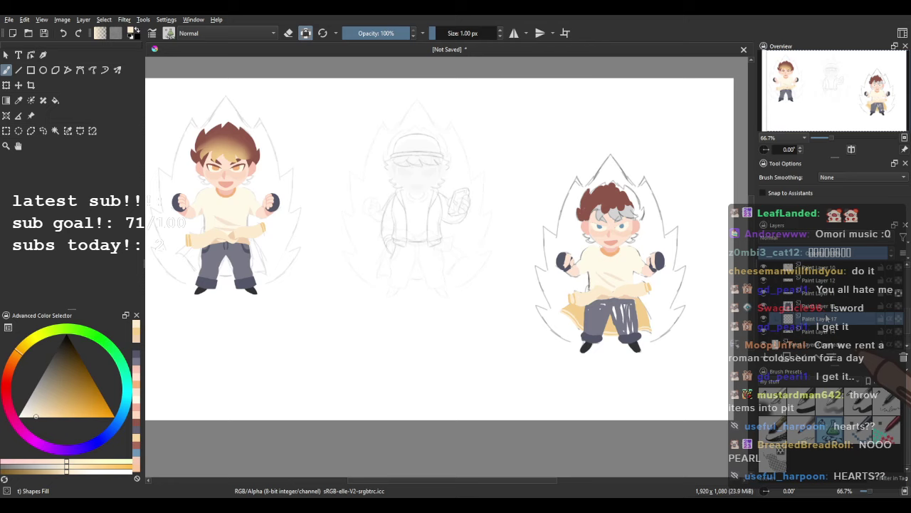
{"action": "left_click", "coordinate": [823, 332]}
{"action": "left_click", "coordinate": [767, 358]}
{"action": "scroll", "coordinate": [596, 324], "scroll_direction": "up", "scroll_amount": 4}
{"action": "left_click", "coordinate": [549, 252], "text": "ctrl"}
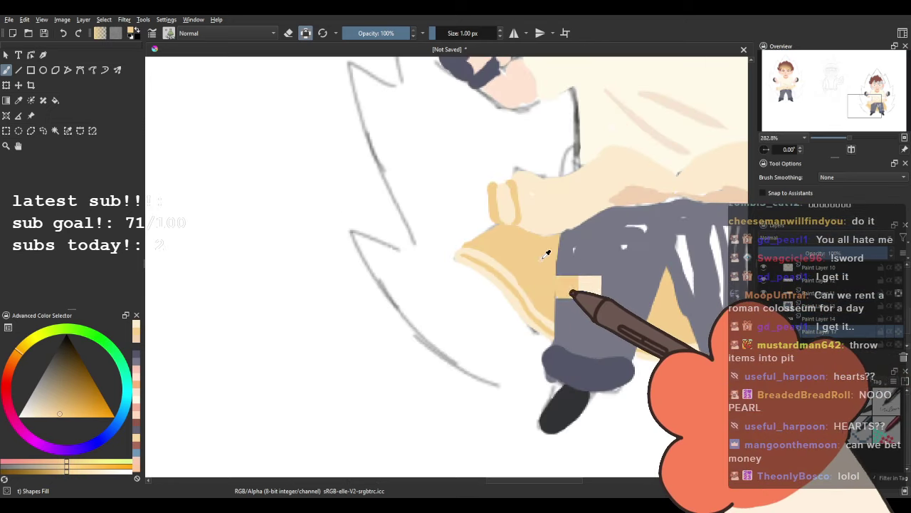
Paint the first character's hanging jacket cloth golden yellow beside and between the legs, down to a pointed hem on each side.
{"action": "scroll", "coordinate": [297, 289], "scroll_direction": "down", "scroll_amount": 3}
{"action": "left_click_drag", "start_coordinate": [297, 290], "coordinate": [639, 293]}
{"action": "left_click_drag", "start_coordinate": [223, 199], "coordinate": [471, 246]}
{"action": "scroll", "coordinate": [473, 246], "scroll_direction": "up", "scroll_amount": 3}
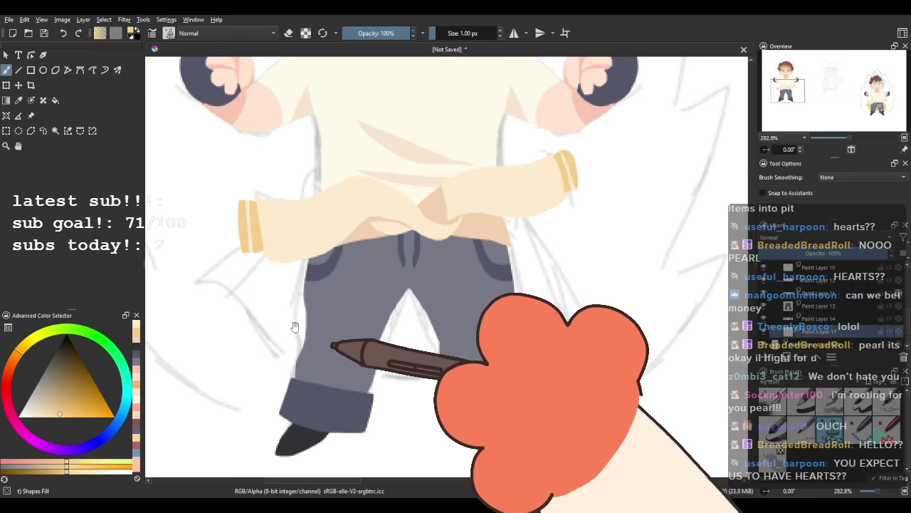
{"action": "mouse_move", "coordinate": [250, 256]}
{"action": "left_mouse_down"}
{"action": "mouse_move", "coordinate": [258, 260]}
{"action": "mouse_move", "coordinate": [248, 311]}
{"action": "mouse_move", "coordinate": [391, 399]}
{"action": "mouse_move", "coordinate": [495, 303]}
{"action": "mouse_move", "coordinate": [488, 313]}
{"action": "mouse_move", "coordinate": [426, 314]}
{"action": "left_mouse_up"}
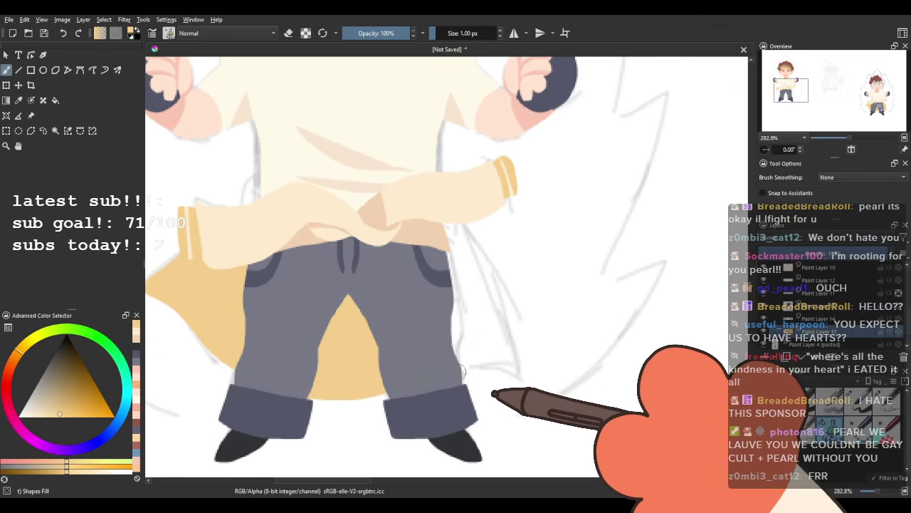
{"action": "mouse_move", "coordinate": [448, 372]}
{"action": "left_mouse_down"}
{"action": "mouse_move", "coordinate": [531, 367]}
{"action": "mouse_move", "coordinate": [450, 211]}
{"action": "mouse_move", "coordinate": [374, 234]}
{"action": "left_mouse_up"}
{"action": "left_click_drag", "start_coordinate": [378, 292], "coordinate": [413, 309]}
{"action": "scroll", "coordinate": [407, 319], "scroll_direction": "down", "scroll_amount": 3}
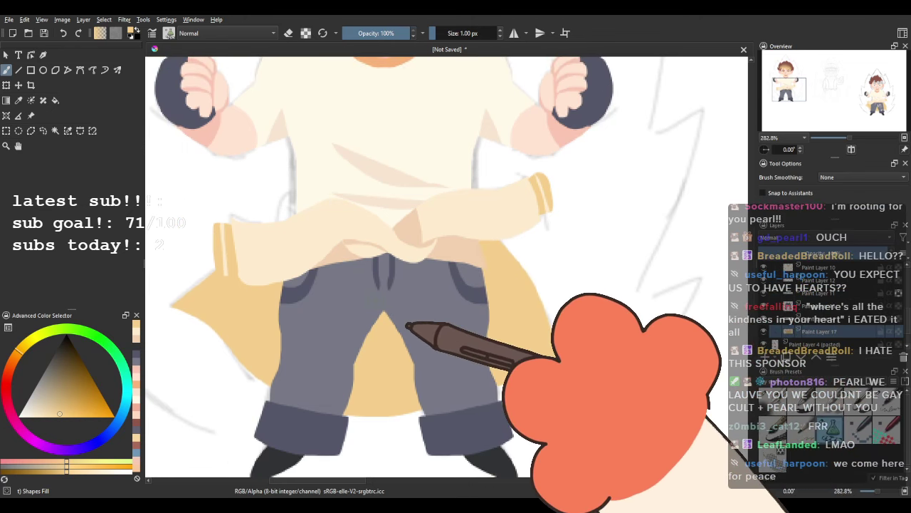
{"action": "scroll", "coordinate": [379, 318], "scroll_direction": "up", "scroll_amount": 2}
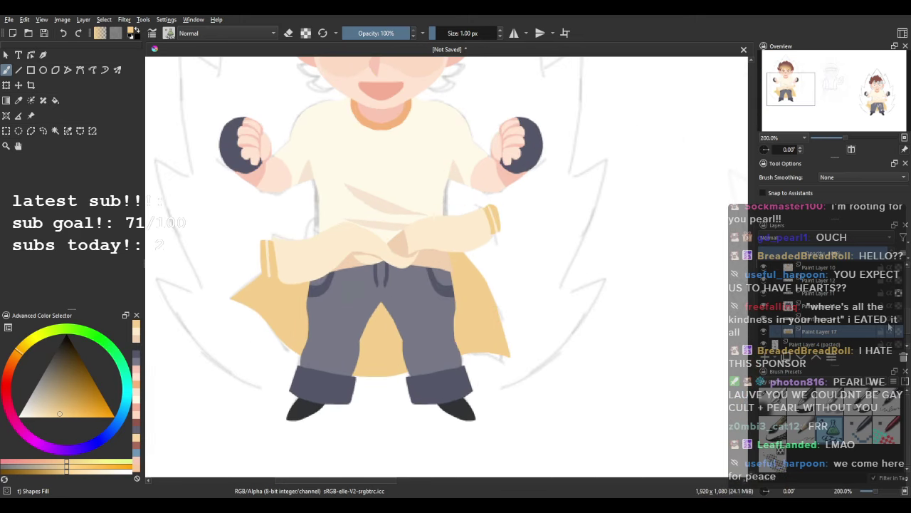
Shade the upper part of the hanging cloth with the Airbrush Soft brush at 132.30 px in a light orange, fading into the yellow.
{"action": "left_click", "coordinate": [780, 405]}
{"action": "scroll", "coordinate": [447, 287], "scroll_direction": "up", "scroll_amount": 1}
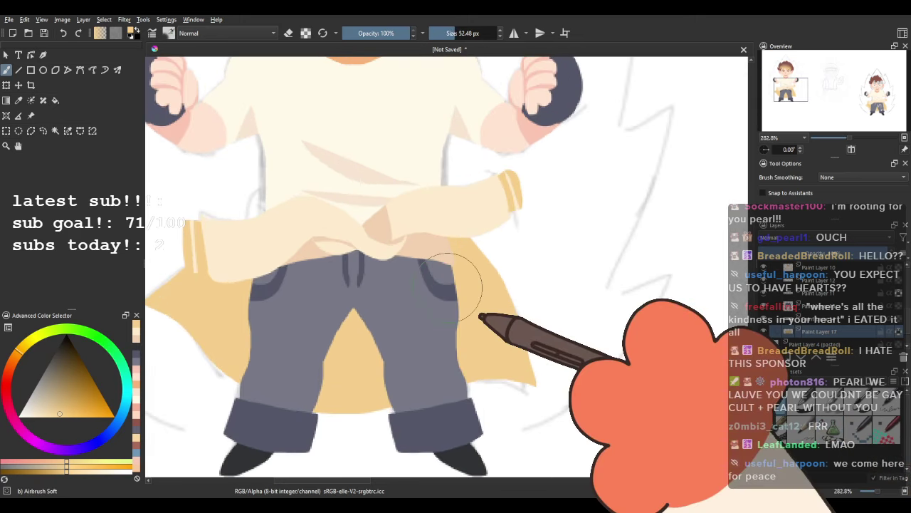
{"action": "left_click_drag", "start_coordinate": [289, 269], "coordinate": [396, 270]}
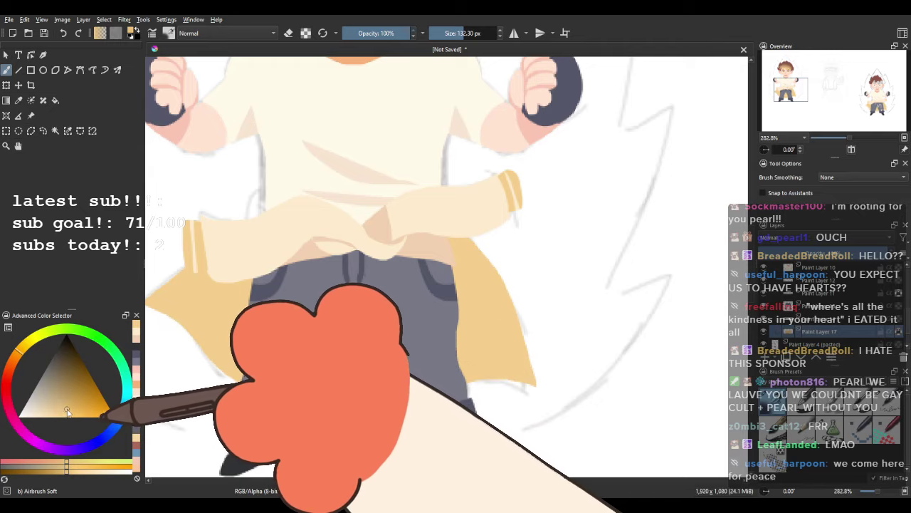
{"action": "left_click", "coordinate": [70, 413]}
{"action": "left_click", "coordinate": [15, 359]}
{"action": "left_click_drag", "start_coordinate": [253, 266], "coordinate": [286, 284]}
{"action": "mouse_move", "coordinate": [285, 215]}
{"action": "left_mouse_down"}
{"action": "mouse_move", "coordinate": [351, 200]}
{"action": "mouse_move", "coordinate": [502, 279]}
{"action": "mouse_move", "coordinate": [283, 213]}
{"action": "mouse_move", "coordinate": [383, 304]}
{"action": "mouse_move", "coordinate": [209, 243]}
{"action": "mouse_move", "coordinate": [534, 271]}
{"action": "left_mouse_up"}
{"action": "scroll", "coordinate": [535, 269], "scroll_direction": "down", "scroll_amount": 4}
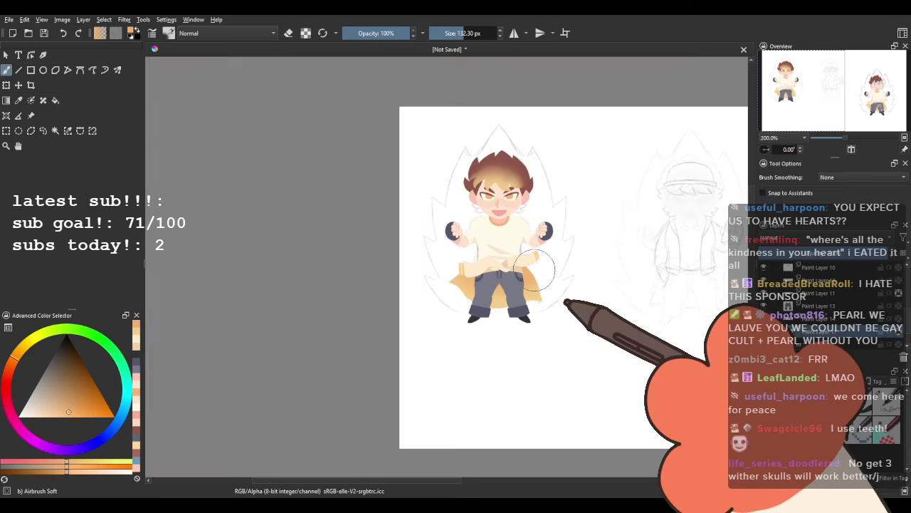
{"action": "left_click_drag", "start_coordinate": [562, 235], "coordinate": [514, 219]}
Toggle layer visibility to identify the first character's layers and select the tied sleeves' layer, Paint Layer 16.
{"action": "scroll", "coordinate": [481, 250], "scroll_direction": "up", "scroll_amount": 3}
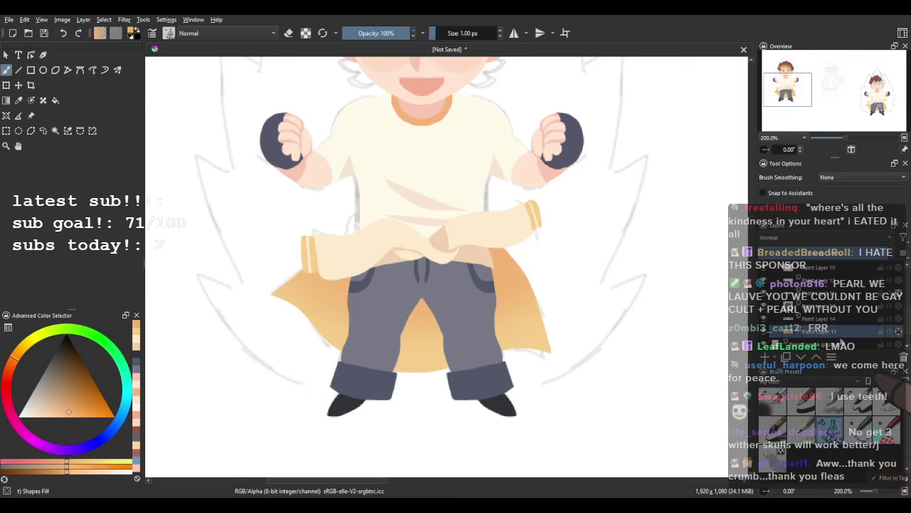
{"action": "left_click", "coordinate": [829, 319]}
{"action": "left_click", "coordinate": [764, 307]}
{"action": "left_click", "coordinate": [765, 307]}
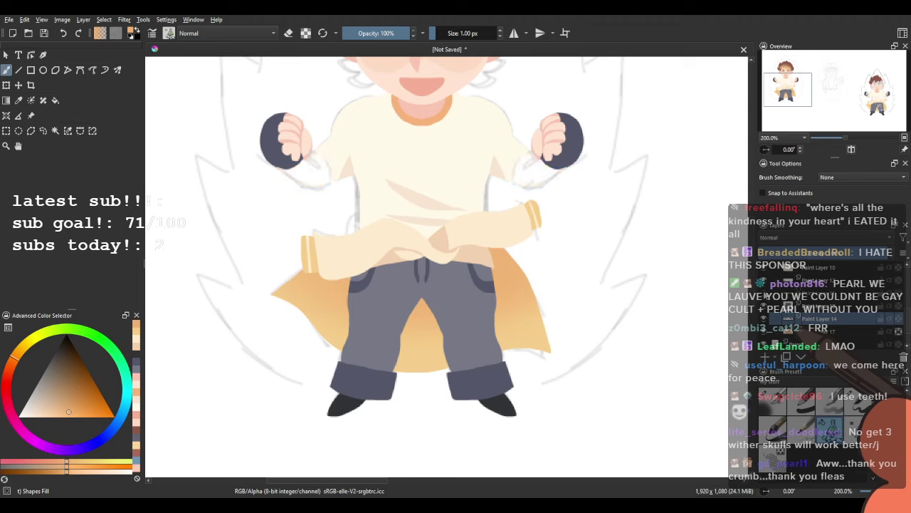
{"action": "left_click", "coordinate": [765, 278]}
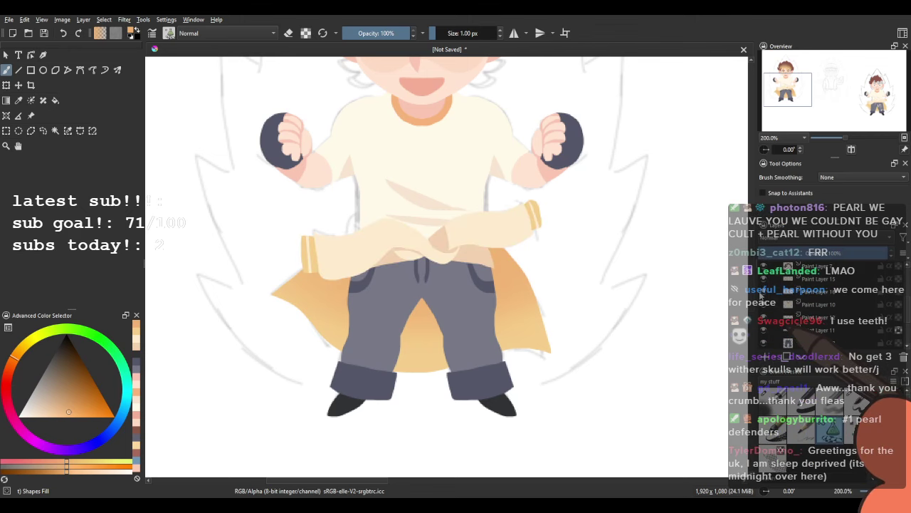
{"action": "left_click", "coordinate": [797, 292]}
Sample the sleeve's darker tan shade and paint the parts of the jacket that show behind the waist on both sides.
{"action": "scroll", "coordinate": [454, 264], "scroll_direction": "up", "scroll_amount": 2}
{"action": "left_click", "coordinate": [507, 245], "text": "ctrl"}
{"action": "left_click_drag", "start_coordinate": [506, 244], "coordinate": [571, 294]}
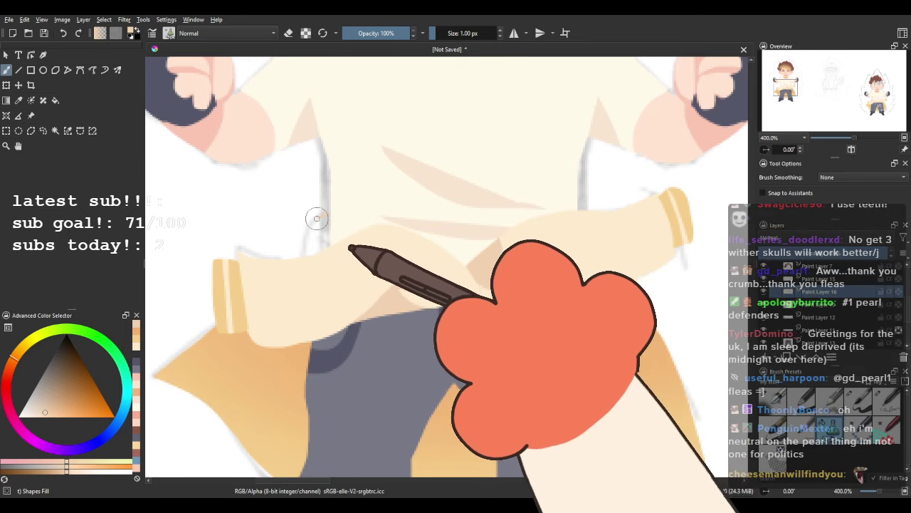
{"action": "left_click_drag", "start_coordinate": [593, 213], "coordinate": [491, 244]}
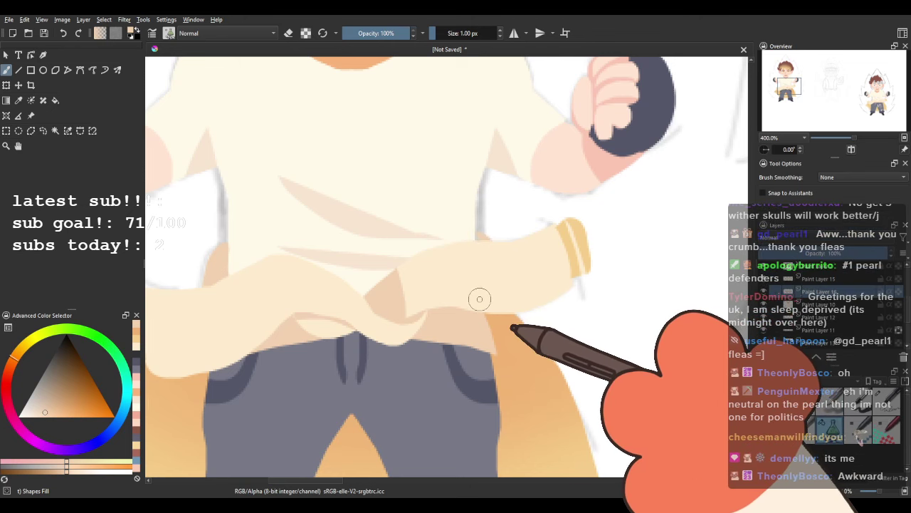
{"action": "scroll", "coordinate": [480, 299], "scroll_direction": "down", "scroll_amount": 3}
{"action": "mouse_move", "coordinate": [462, 266]}
{"action": "left_mouse_down"}
{"action": "mouse_move", "coordinate": [432, 228]}
{"action": "mouse_move", "coordinate": [370, 210]}
{"action": "left_mouse_up"}
{"action": "scroll", "coordinate": [432, 216], "scroll_direction": "down", "scroll_amount": 2}
{"action": "scroll", "coordinate": [352, 207], "scroll_direction": "up", "scroll_amount": 5}
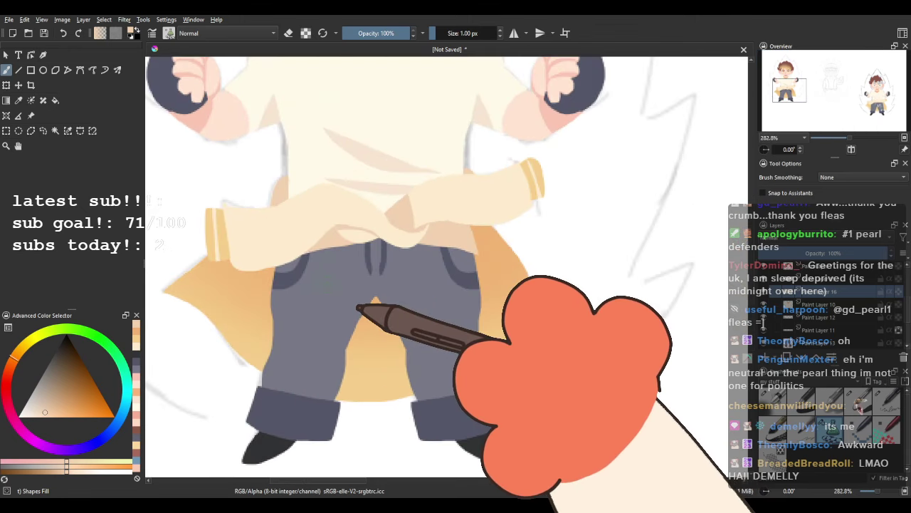
Select the hanging cloth's layer, Paint Layer 17, sample the sleeve's pale cream and paint thin accents along the cloth's outer edges.
{"action": "left_click_drag", "start_coordinate": [364, 282], "coordinate": [368, 274]}
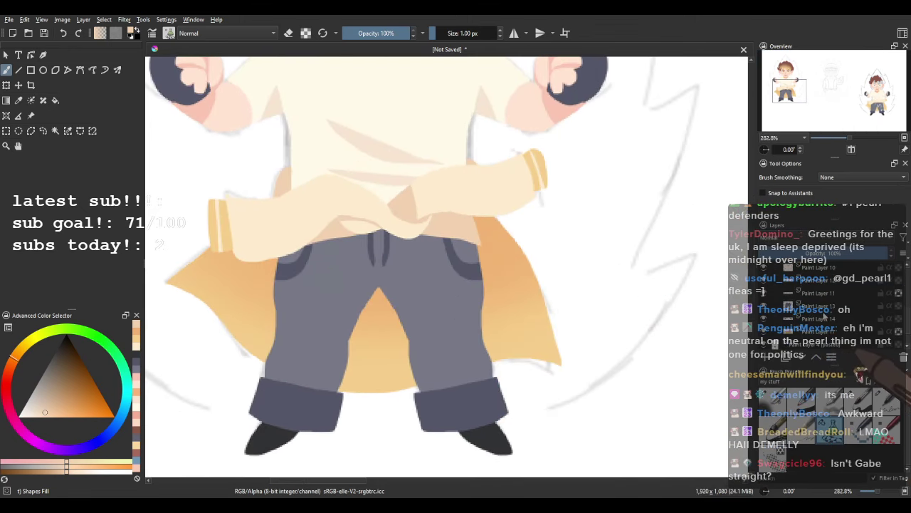
{"action": "left_click_drag", "start_coordinate": [464, 299], "coordinate": [364, 270]}
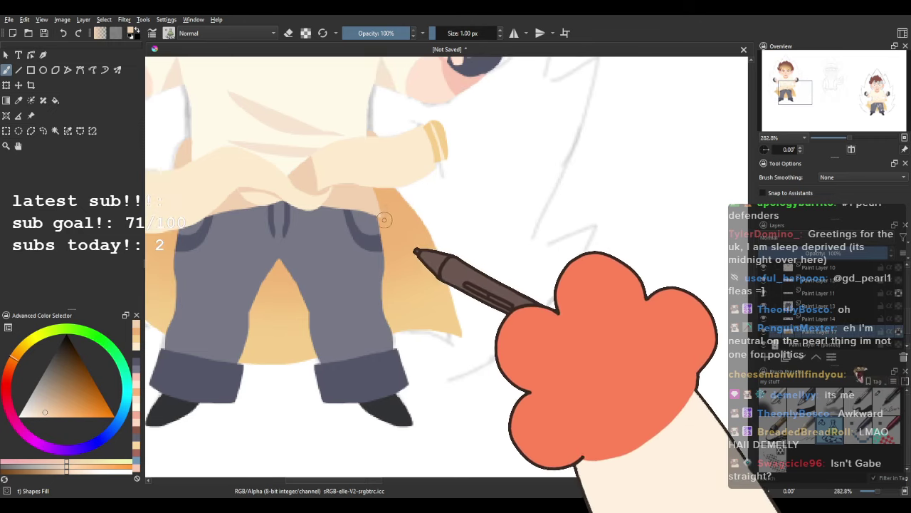
{"action": "left_click_drag", "start_coordinate": [372, 208], "coordinate": [441, 293]}
{"action": "mouse_move", "coordinate": [354, 161]}
{"action": "left_mouse_down"}
{"action": "mouse_move", "coordinate": [428, 216]}
{"action": "mouse_move", "coordinate": [549, 415]}
{"action": "mouse_move", "coordinate": [403, 203]}
{"action": "left_mouse_up"}
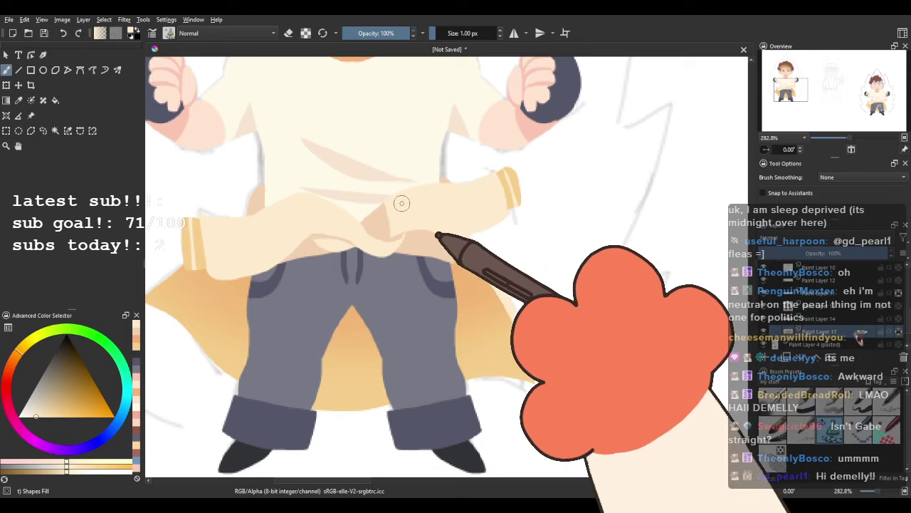
{"action": "left_click_drag", "start_coordinate": [349, 246], "coordinate": [463, 223]}
{"action": "mouse_move", "coordinate": [337, 241]}
{"action": "left_mouse_down"}
{"action": "mouse_move", "coordinate": [228, 299]}
{"action": "mouse_move", "coordinate": [329, 214]}
{"action": "left_mouse_up"}
Select the first character's eye colour layer, Paint Layer 8, sample golden yellow and paint a trial highlight in the irises.
{"action": "scroll", "coordinate": [329, 213], "scroll_direction": "down", "scroll_amount": 4}
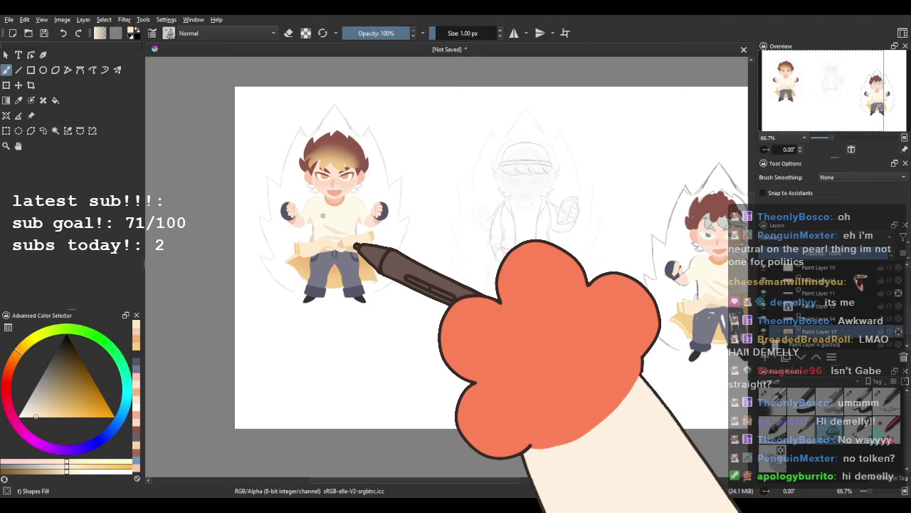
{"action": "scroll", "coordinate": [322, 215], "scroll_direction": "down", "scroll_amount": 1}
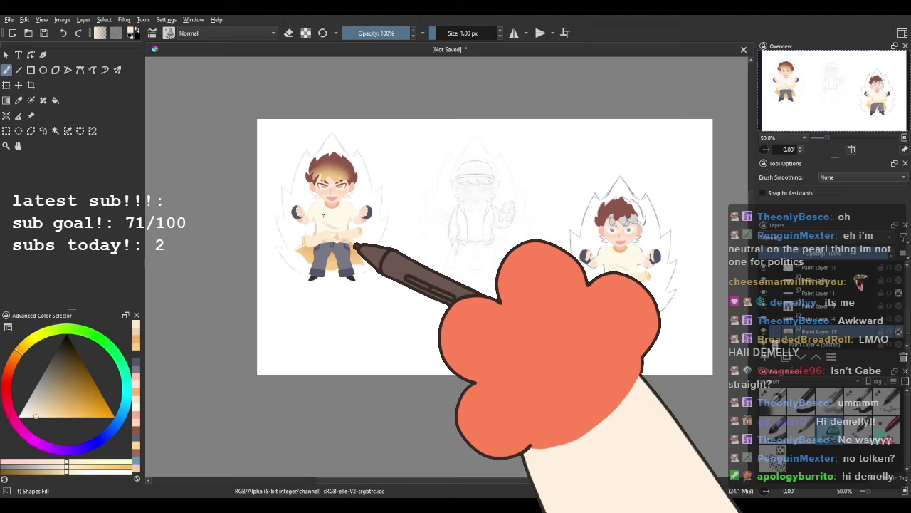
{"action": "scroll", "coordinate": [322, 215], "scroll_direction": "up", "scroll_amount": 4}
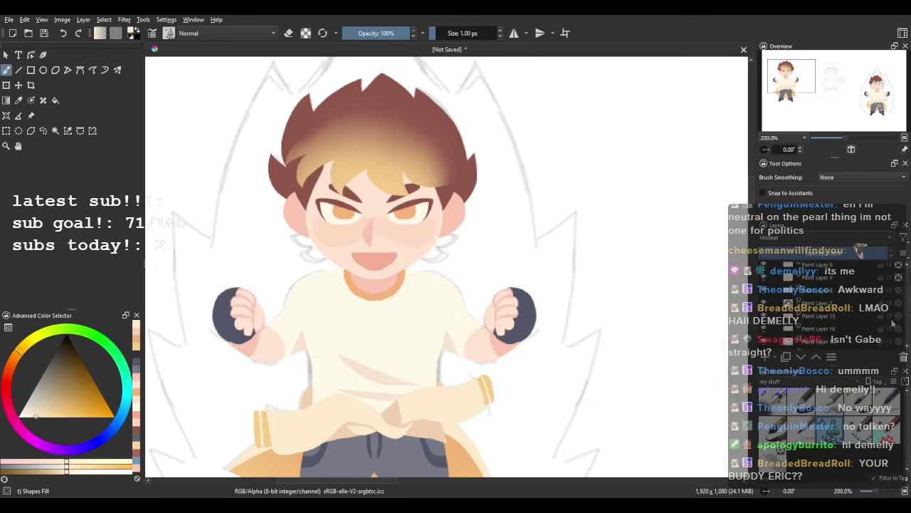
{"action": "scroll", "coordinate": [305, 191], "scroll_direction": "up", "scroll_amount": 1}
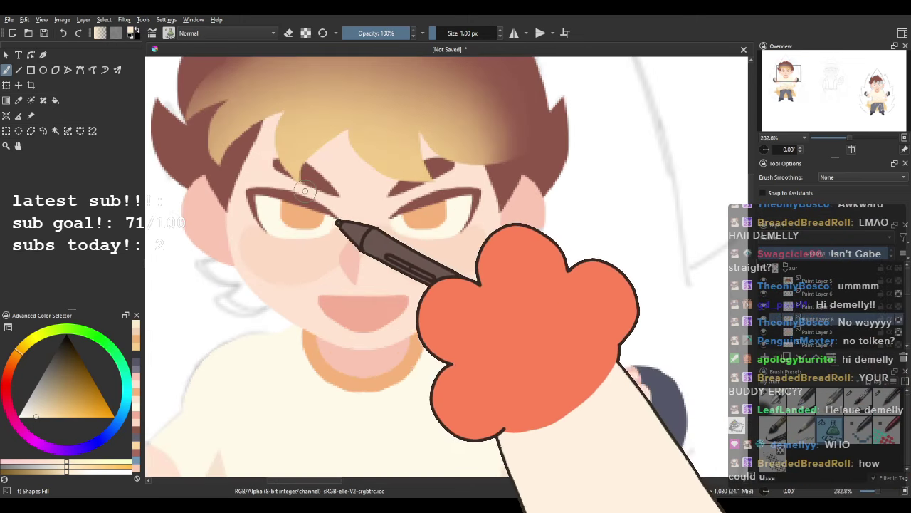
{"action": "scroll", "coordinate": [305, 191], "scroll_direction": "up", "scroll_amount": 1}
{"action": "left_click_drag", "start_coordinate": [362, 406], "coordinate": [320, 79]}
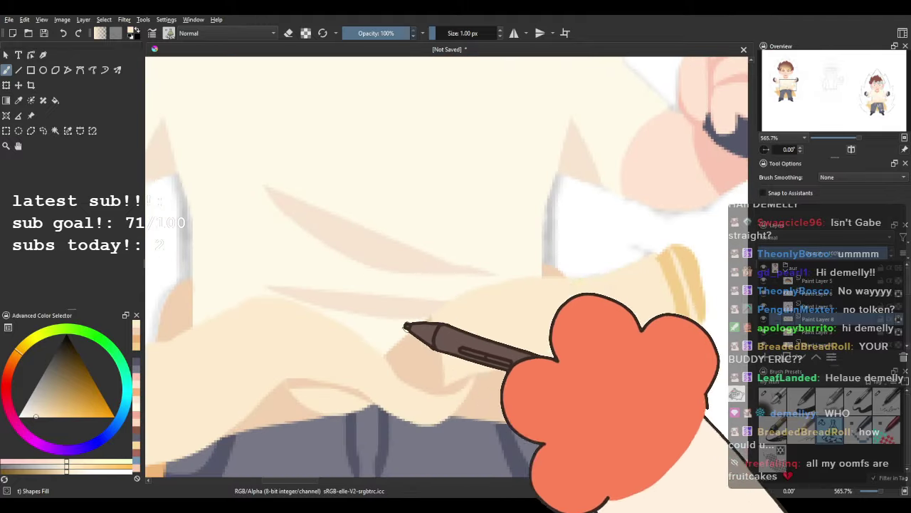
{"action": "scroll", "coordinate": [448, 366], "scroll_direction": "up", "scroll_amount": 6}
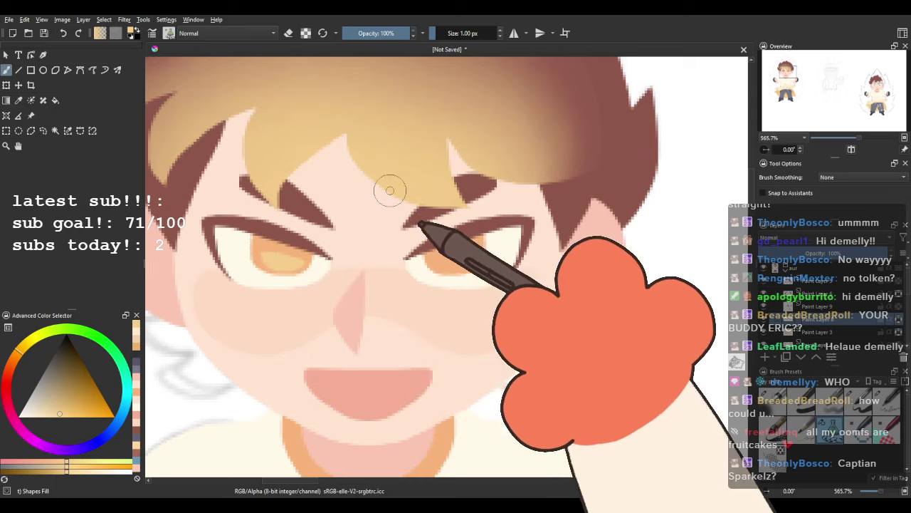
Undo the trial eye highlights and paint flame-shaped golden highlights low in both irises with horizontal mirroring, switching mirroring off when finished.
{"action": "left_click", "coordinate": [514, 33]}
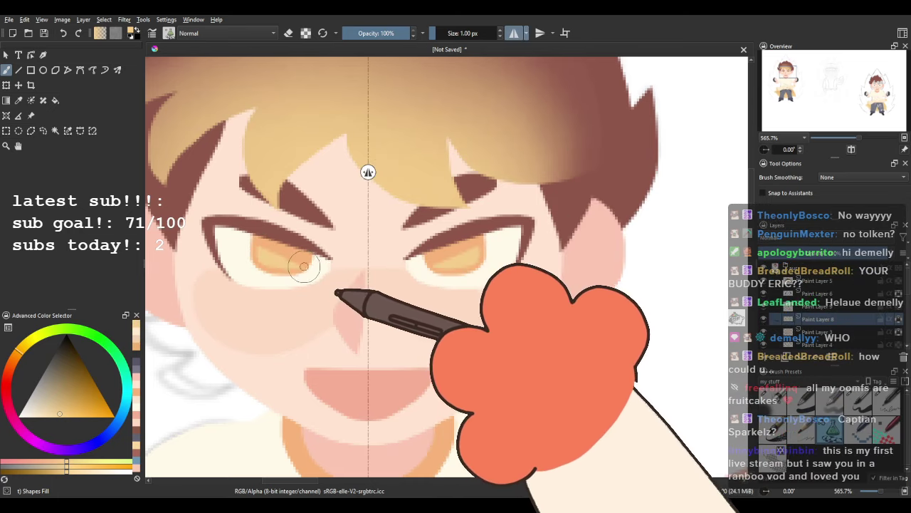
{"action": "key", "text": "ctrl+z"}
{"action": "key", "text": "ctrl+z"}
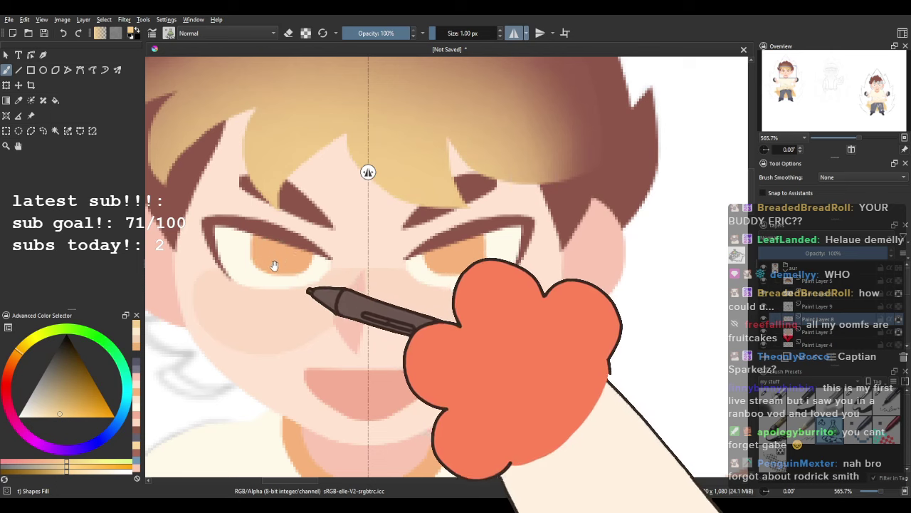
{"action": "left_click_drag", "start_coordinate": [280, 261], "coordinate": [312, 239]}
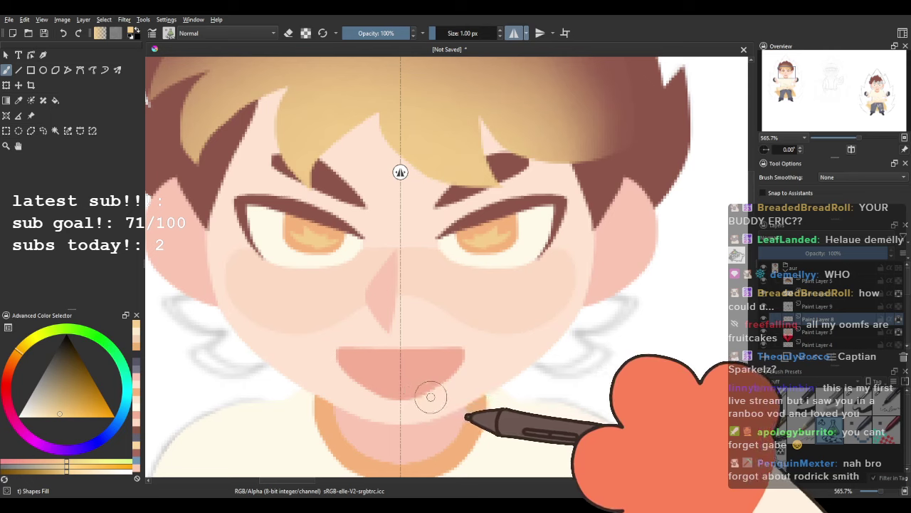
{"action": "scroll", "coordinate": [457, 361], "scroll_direction": "down", "scroll_amount": 3}
{"action": "left_click_drag", "start_coordinate": [457, 360], "coordinate": [408, 241]}
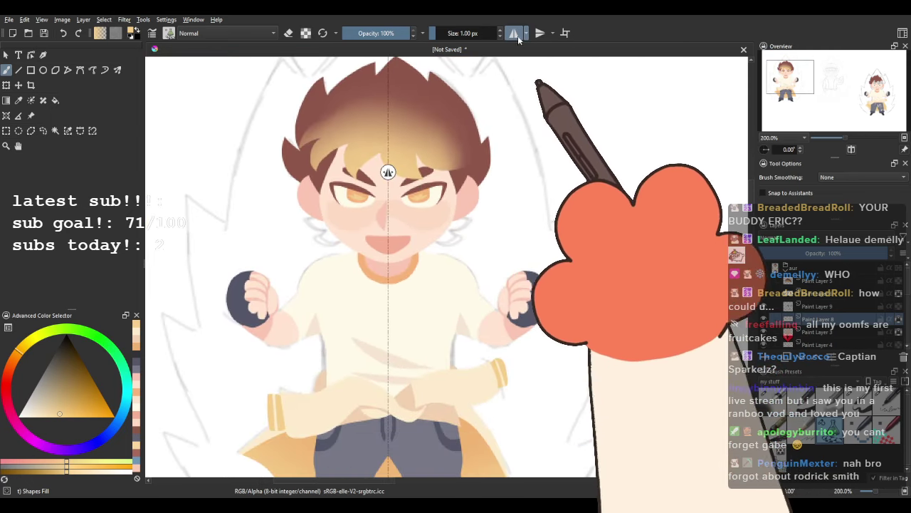
{"action": "left_click", "coordinate": [514, 34]}
Add a paint layer for the flame aura beneath the hanging cloth's layer and turn on horizontal mirroring.
{"action": "scroll", "coordinate": [461, 171], "scroll_direction": "down", "scroll_amount": 3}
{"action": "scroll", "coordinate": [406, 244], "scroll_direction": "up", "scroll_amount": 2}
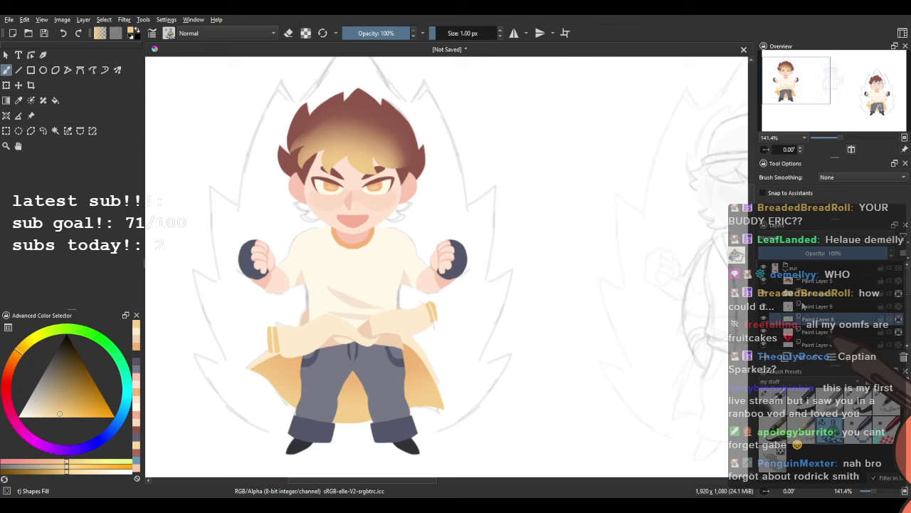
{"action": "scroll", "coordinate": [816, 317], "scroll_direction": "up", "scroll_amount": 3}
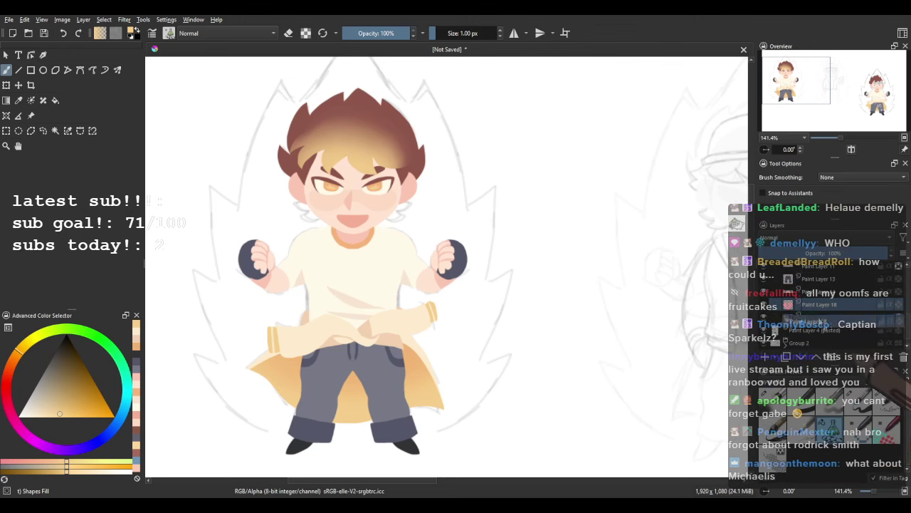
{"action": "left_click_drag", "start_coordinate": [331, 184], "coordinate": [363, 187]}
{"action": "left_click", "coordinate": [514, 33]}
{"action": "left_click_drag", "start_coordinate": [292, 344], "coordinate": [307, 304]}
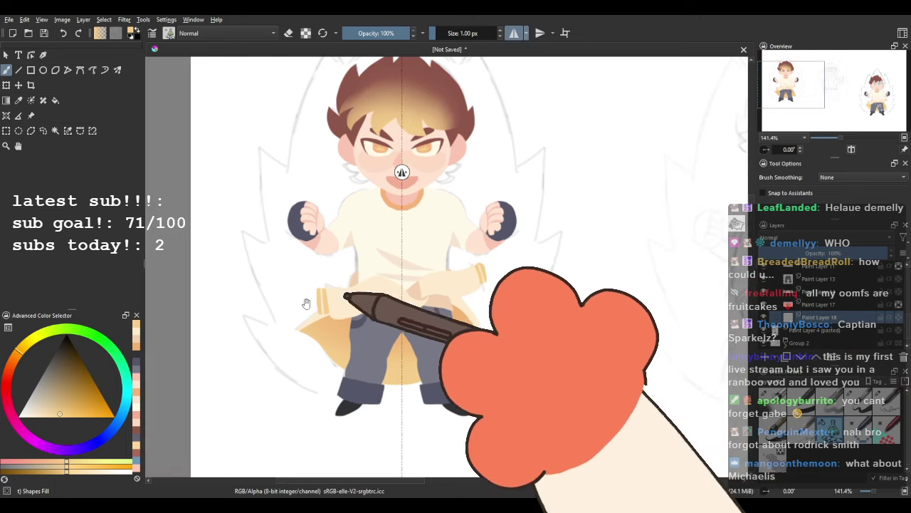
Paint the spiky flame aura around the first character solid golden yellow along the sketch outline, undoing a faulty stroke.
{"action": "mouse_move", "coordinate": [391, 412]}
{"action": "left_mouse_down"}
{"action": "mouse_move", "coordinate": [293, 381]}
{"action": "mouse_move", "coordinate": [237, 318]}
{"action": "mouse_move", "coordinate": [274, 360]}
{"action": "mouse_move", "coordinate": [239, 226]}
{"action": "mouse_move", "coordinate": [277, 235]}
{"action": "mouse_move", "coordinate": [258, 149]}
{"action": "mouse_move", "coordinate": [291, 170]}
{"action": "mouse_move", "coordinate": [291, 281]}
{"action": "mouse_move", "coordinate": [286, 257]}
{"action": "mouse_move", "coordinate": [323, 155]}
{"action": "mouse_move", "coordinate": [396, 111]}
{"action": "left_mouse_up"}
{"action": "key", "text": "ctrl+z"}
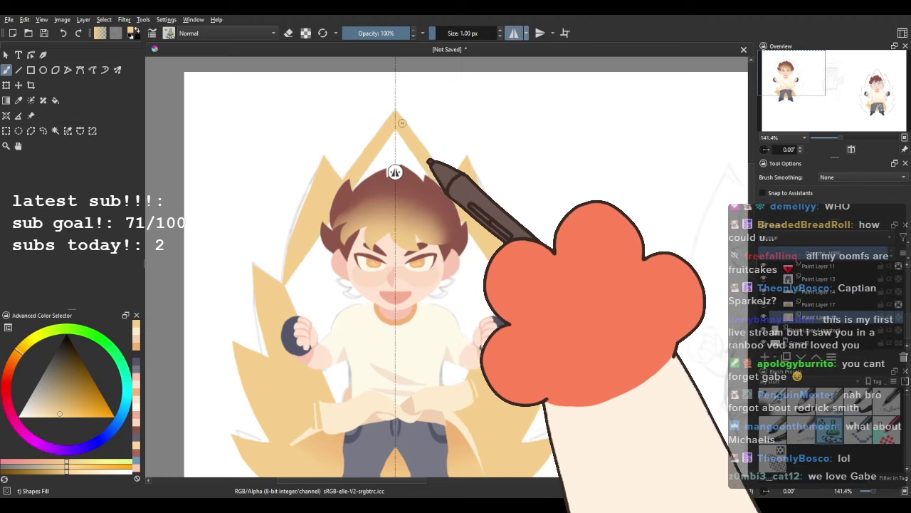
{"action": "left_click_drag", "start_coordinate": [469, 247], "coordinate": [396, 466]}
{"action": "left_click_drag", "start_coordinate": [373, 390], "coordinate": [364, 285]}
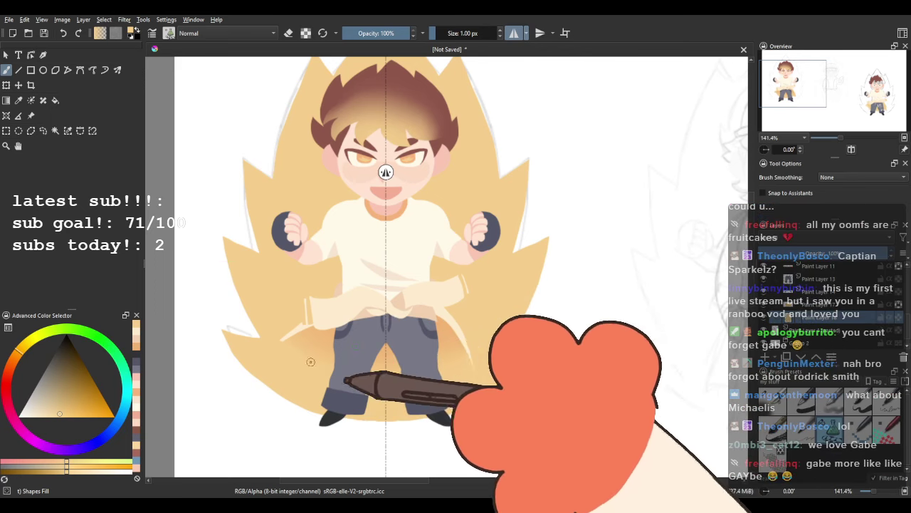
{"action": "left_click_drag", "start_coordinate": [396, 250], "coordinate": [364, 317]}
{"action": "scroll", "coordinate": [390, 250], "scroll_direction": "down", "scroll_amount": 3}
{"action": "scroll", "coordinate": [387, 263], "scroll_direction": "up", "scroll_amount": 2}
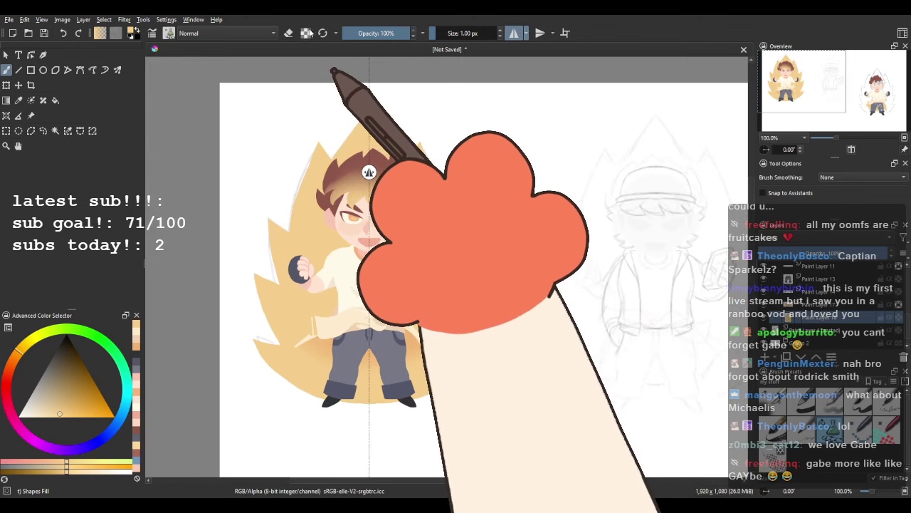
Turn on Preserve Alpha and recolour the aura a lighter pale gold, discarding a near-white cream attempt.
{"action": "left_click", "coordinate": [306, 33]}
{"action": "left_click", "coordinate": [36, 416]}
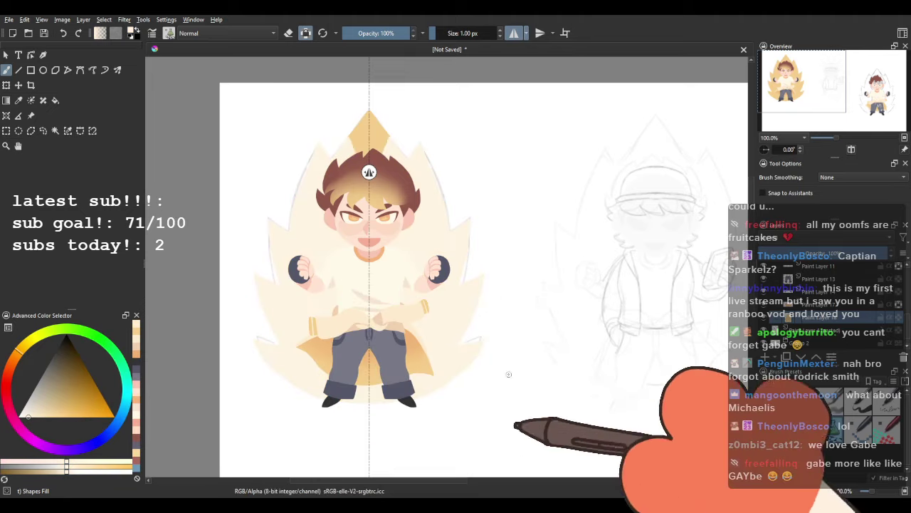
{"action": "left_click", "coordinate": [51, 417]}
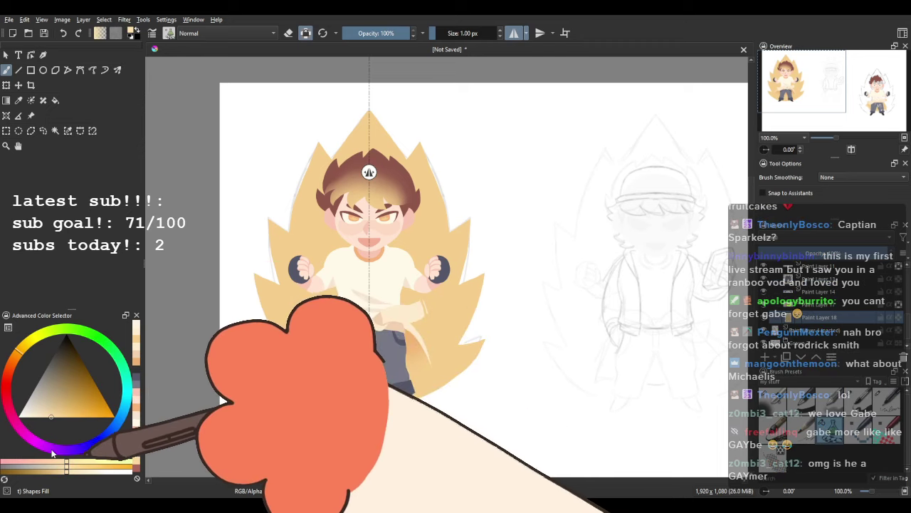
{"action": "mouse_move", "coordinate": [327, 146]}
{"action": "left_mouse_down"}
{"action": "mouse_move", "coordinate": [384, 419]}
{"action": "mouse_move", "coordinate": [274, 258]}
{"action": "left_mouse_up"}
{"action": "left_click_drag", "start_coordinate": [513, 332], "coordinate": [502, 317]}
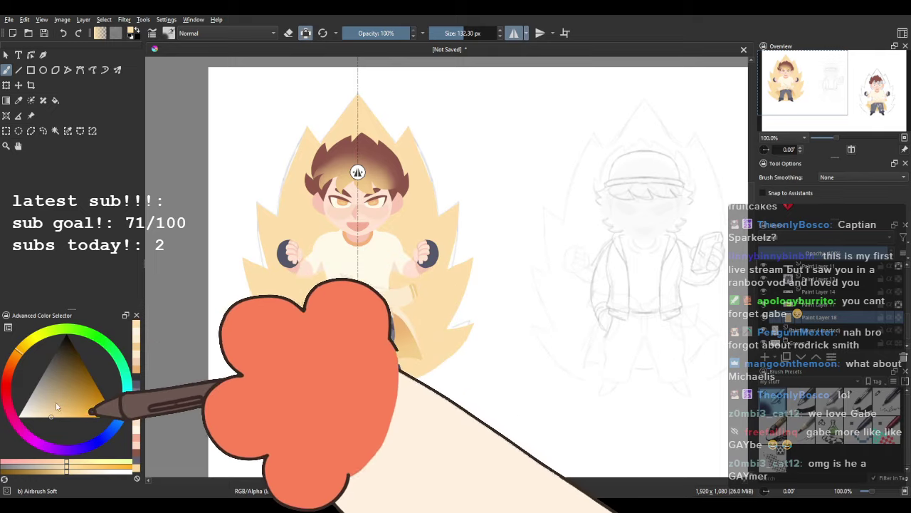
Airbrush a soft white glow over the middle of the flame aura with a brush of about 254 px.
{"action": "left_click", "coordinate": [19, 416]}
{"action": "left_click_drag", "start_coordinate": [325, 311], "coordinate": [382, 311]}
{"action": "mouse_move", "coordinate": [382, 311]}
{"action": "left_mouse_down"}
{"action": "mouse_move", "coordinate": [357, 288]}
{"action": "mouse_move", "coordinate": [377, 252]}
{"action": "mouse_move", "coordinate": [357, 257]}
{"action": "mouse_move", "coordinate": [374, 277]}
{"action": "mouse_move", "coordinate": [353, 245]}
{"action": "mouse_move", "coordinate": [369, 275]}
{"action": "left_mouse_up"}
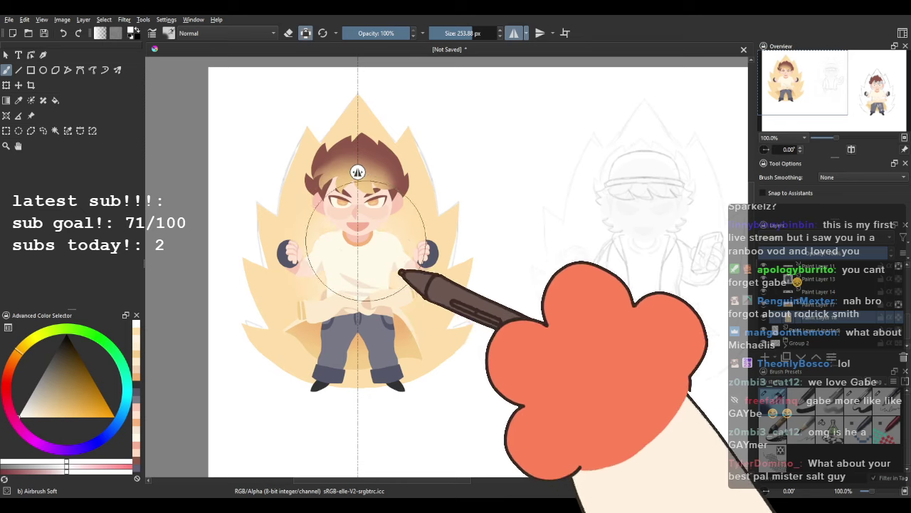
{"action": "key", "text": "minus"}
{"action": "key", "text": "plus"}
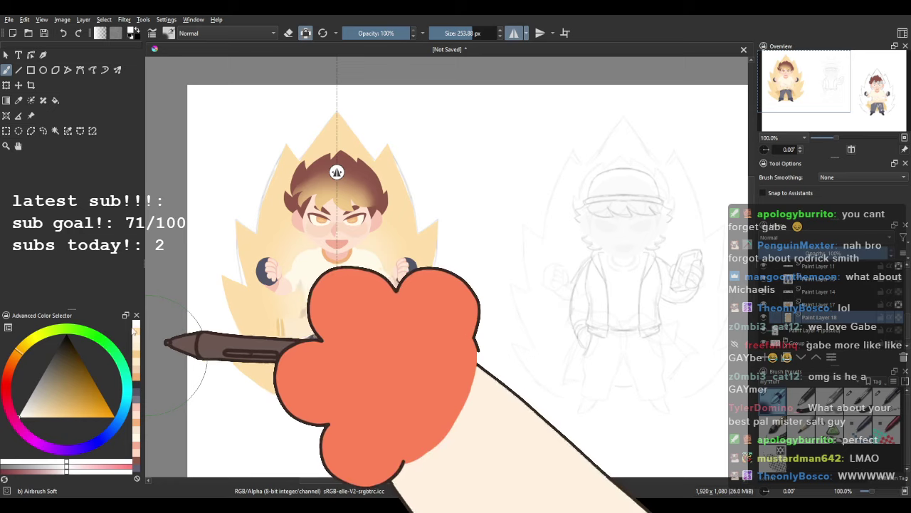
Choose a soft orange and airbrush it along the aura's outer edges and spikes, mirrored on both sides.
{"action": "left_click", "coordinate": [55, 415]}
{"action": "left_click_drag", "start_coordinate": [55, 415], "coordinate": [65, 424]}
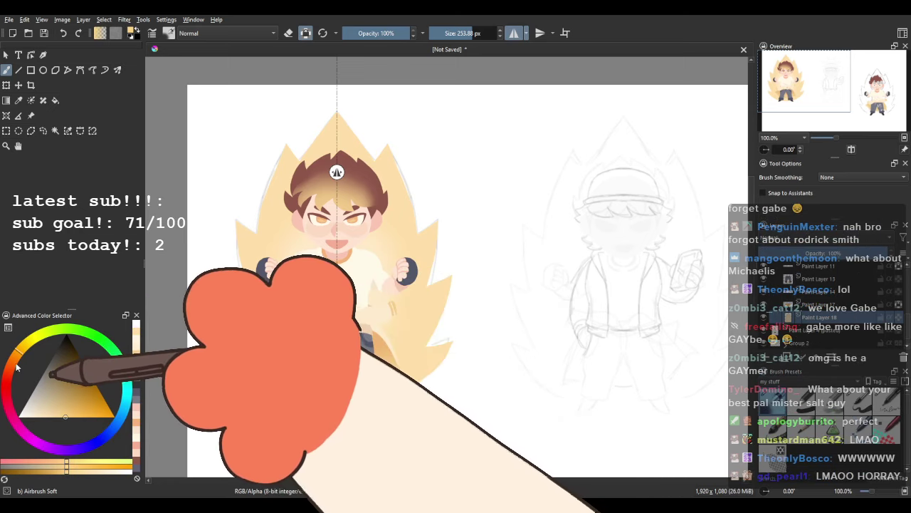
{"action": "left_click", "coordinate": [12, 359]}
{"action": "left_click_drag", "start_coordinate": [231, 178], "coordinate": [338, 102]}
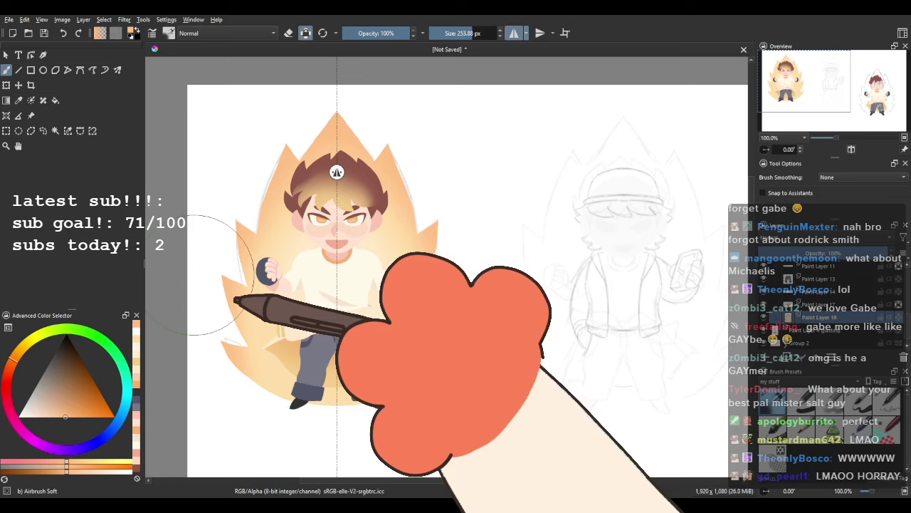
Turn off horizontal mirroring and hide the sketch to check the glowing aura around the first character.
{"action": "scroll", "coordinate": [423, 315], "scroll_direction": "down", "scroll_amount": 2}
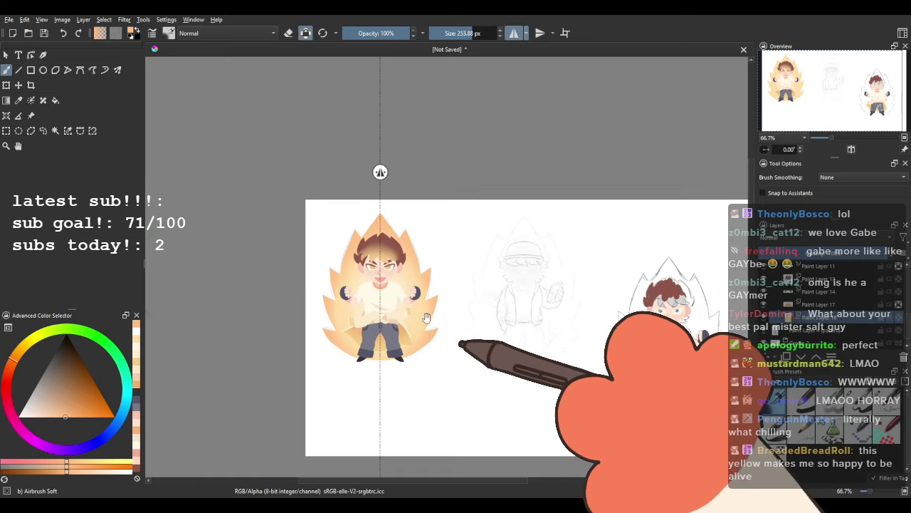
{"action": "left_click_drag", "start_coordinate": [427, 315], "coordinate": [430, 301]}
{"action": "scroll", "coordinate": [394, 288], "scroll_direction": "up", "scroll_amount": 1}
{"action": "key", "text": "plus"}
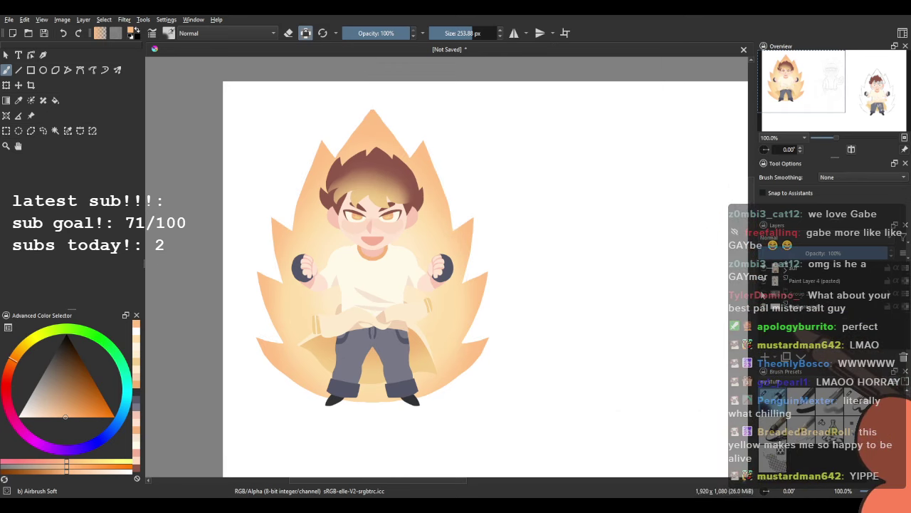
{"action": "key", "text": "plus"}
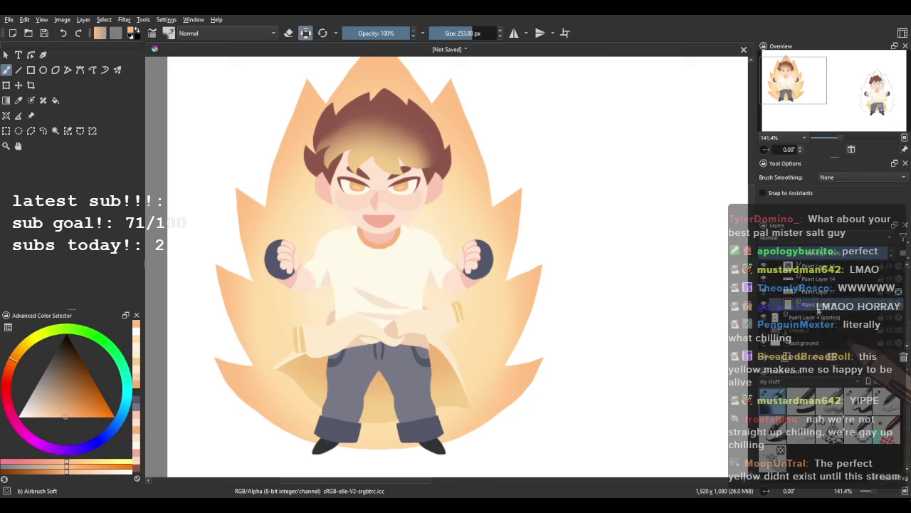
Add a paint layer above the aura, disable Preserve Alpha, enable horizontal mirroring and choose the Shapes Fill brush with a red-orange colour.
{"action": "left_click", "coordinate": [766, 357]}
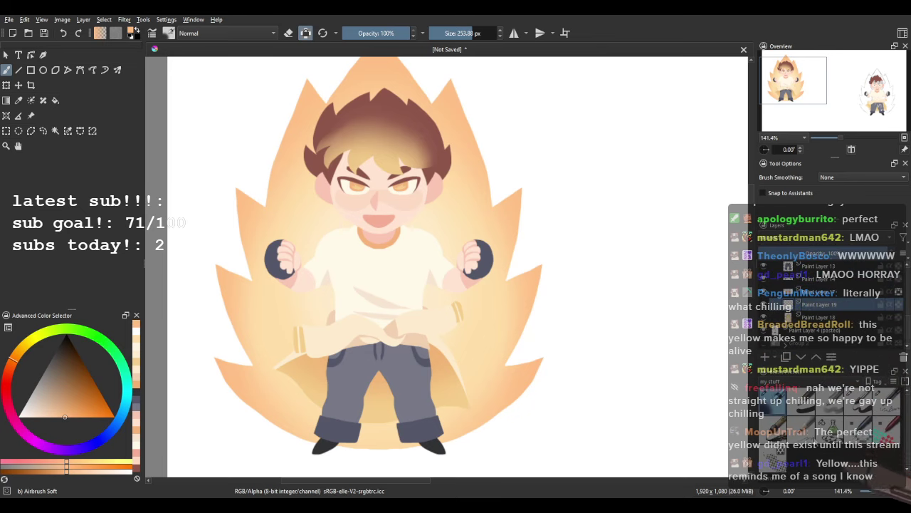
{"action": "left_click", "coordinate": [859, 402]}
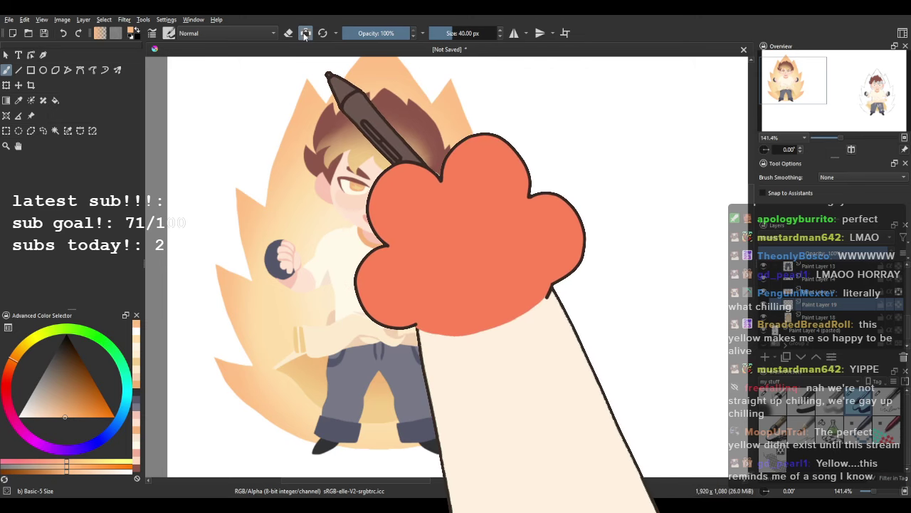
{"action": "left_click", "coordinate": [306, 33]}
{"action": "left_click", "coordinate": [514, 32]}
{"action": "scroll", "coordinate": [361, 107], "scroll_direction": "up", "scroll_amount": 1}
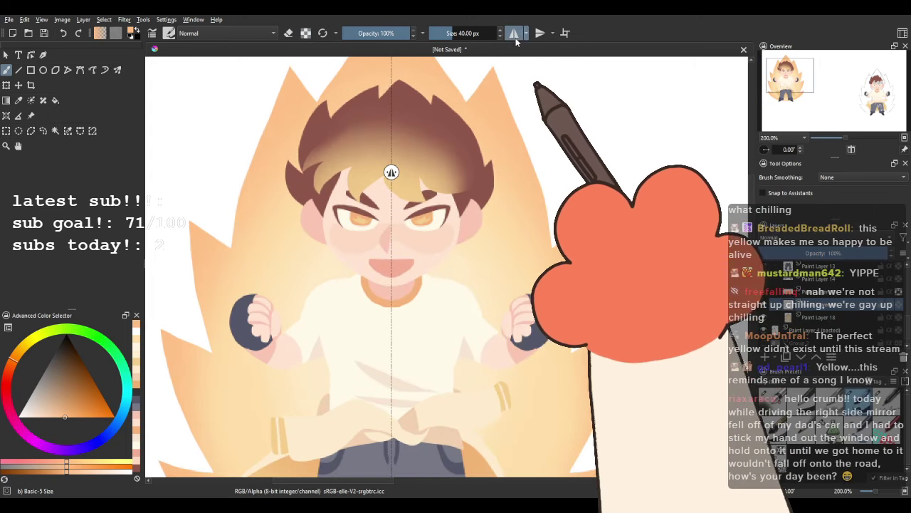
{"action": "scroll", "coordinate": [341, 222], "scroll_direction": "up", "scroll_amount": 1}
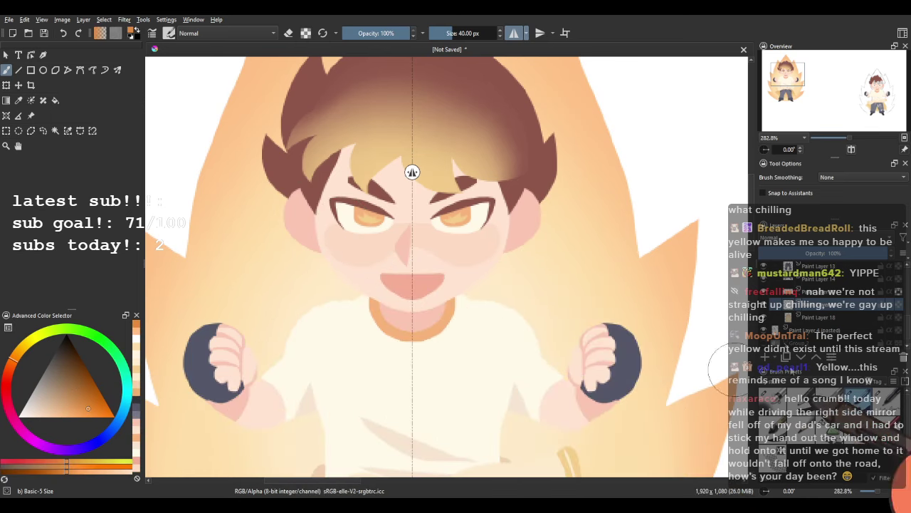
{"action": "left_click", "coordinate": [835, 441]}
{"action": "left_click", "coordinate": [9, 368]}
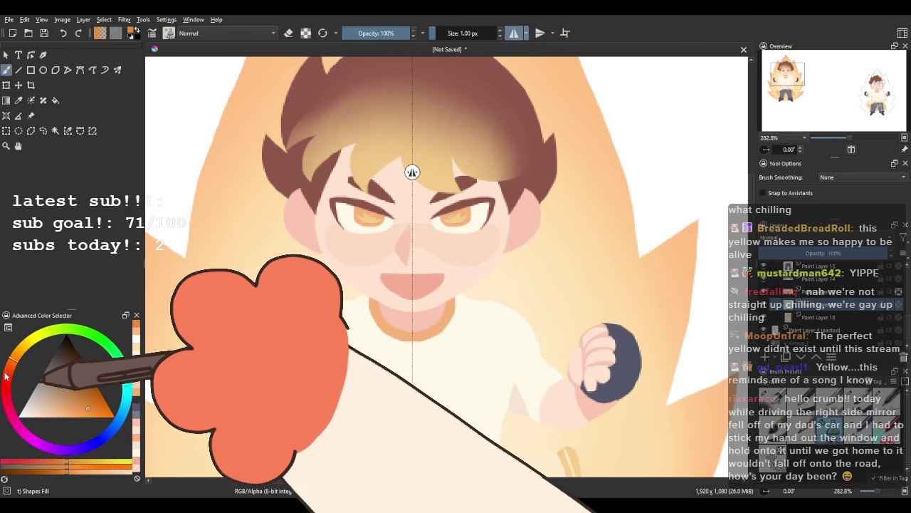
{"action": "left_click", "coordinate": [87, 411]}
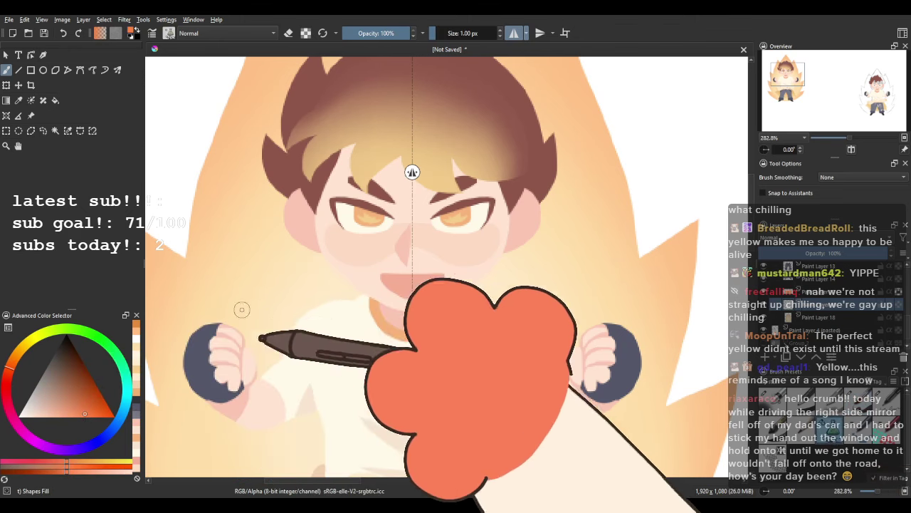
Paint a mirrored red-orange outline around the first character's ears, jaw, shoulders, raised arms, fists and torso sides.
{"action": "left_click_drag", "start_coordinate": [294, 257], "coordinate": [283, 275]}
{"action": "left_click_drag", "start_coordinate": [283, 232], "coordinate": [310, 286]}
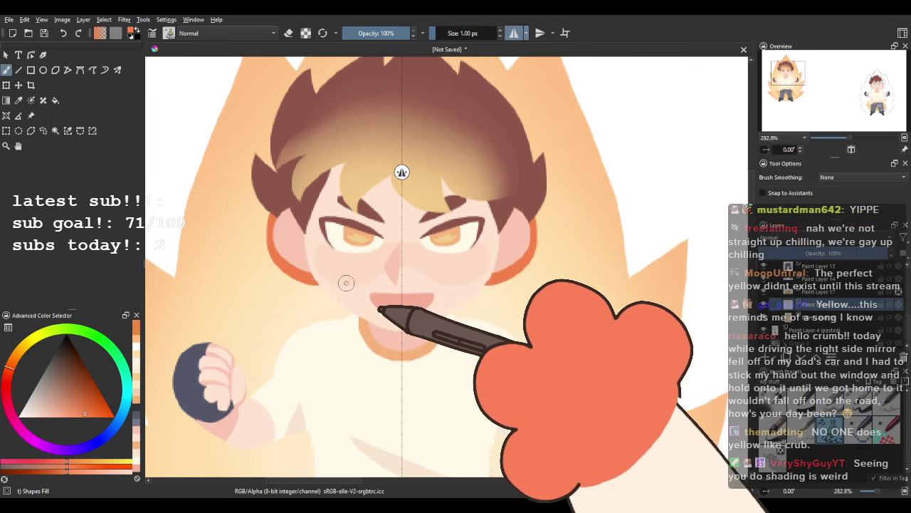
{"action": "left_click_drag", "start_coordinate": [338, 293], "coordinate": [465, 218]}
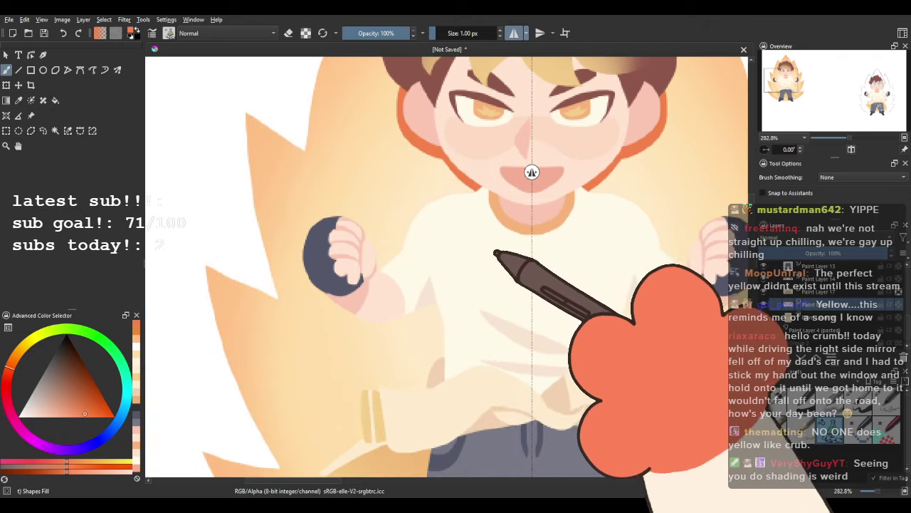
{"action": "mouse_move", "coordinate": [413, 259]}
{"action": "left_mouse_down"}
{"action": "mouse_move", "coordinate": [299, 272]}
{"action": "mouse_move", "coordinate": [379, 224]}
{"action": "left_mouse_up"}
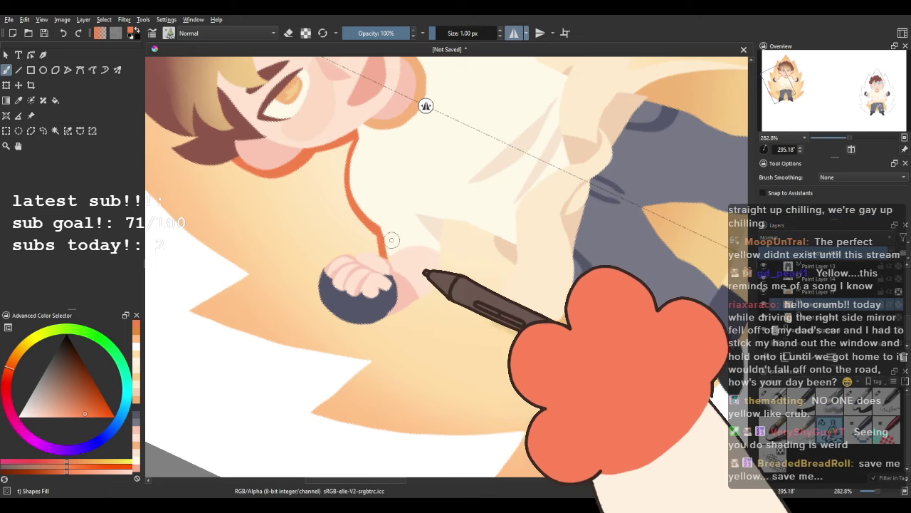
{"action": "mouse_move", "coordinate": [398, 227]}
{"action": "left_mouse_down"}
{"action": "mouse_move", "coordinate": [386, 327]}
{"action": "mouse_move", "coordinate": [319, 299]}
{"action": "left_mouse_up"}
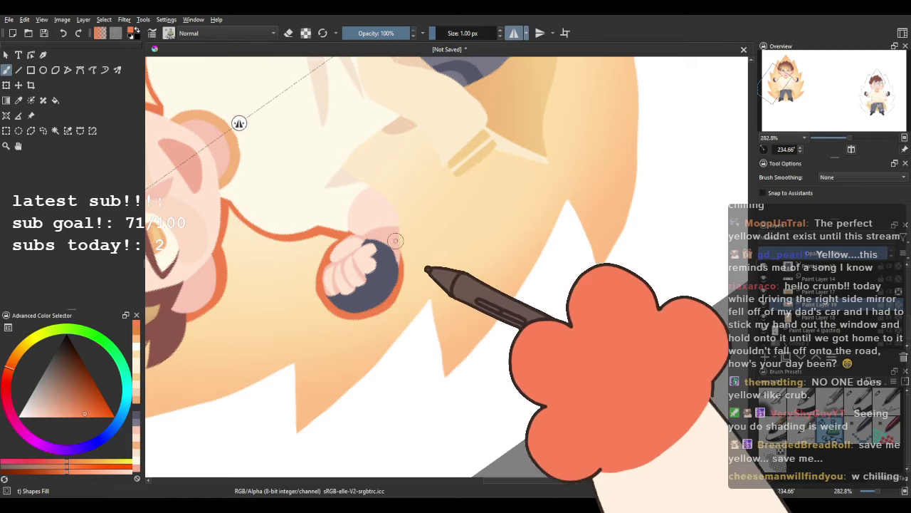
{"action": "left_click_drag", "start_coordinate": [239, 123], "coordinate": [597, 154]}
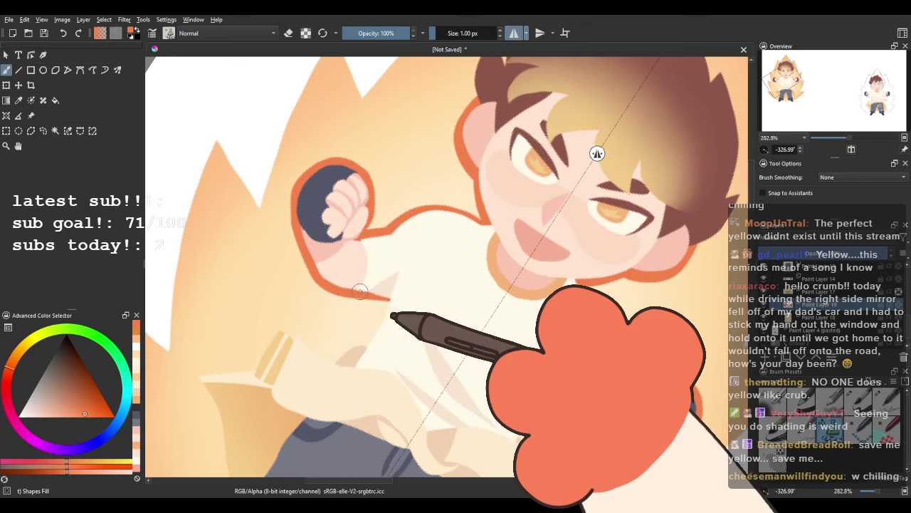
{"action": "left_click_drag", "start_coordinate": [360, 290], "coordinate": [362, 249]}
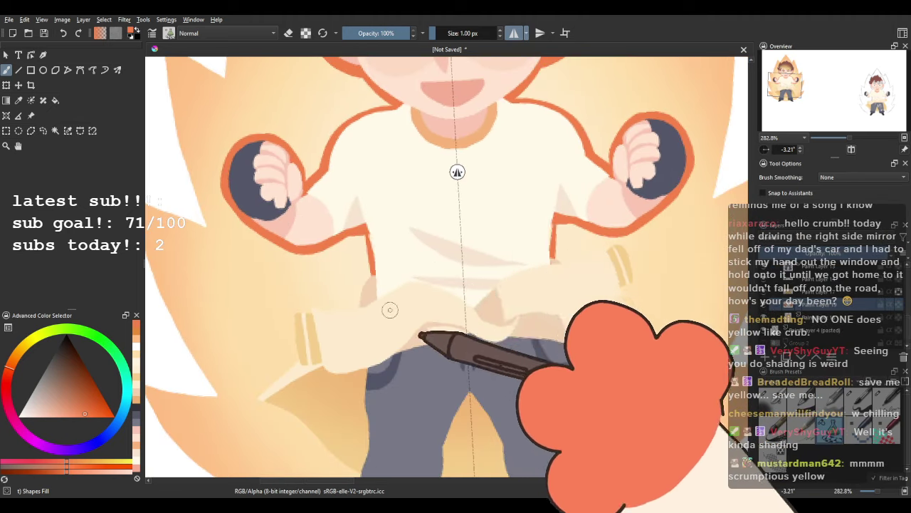
Turn off mirroring and outline the left side of the tied jacket, its sleeve and its hanging hem across the legs in red-orange.
{"action": "left_click_drag", "start_coordinate": [401, 292], "coordinate": [426, 179]}
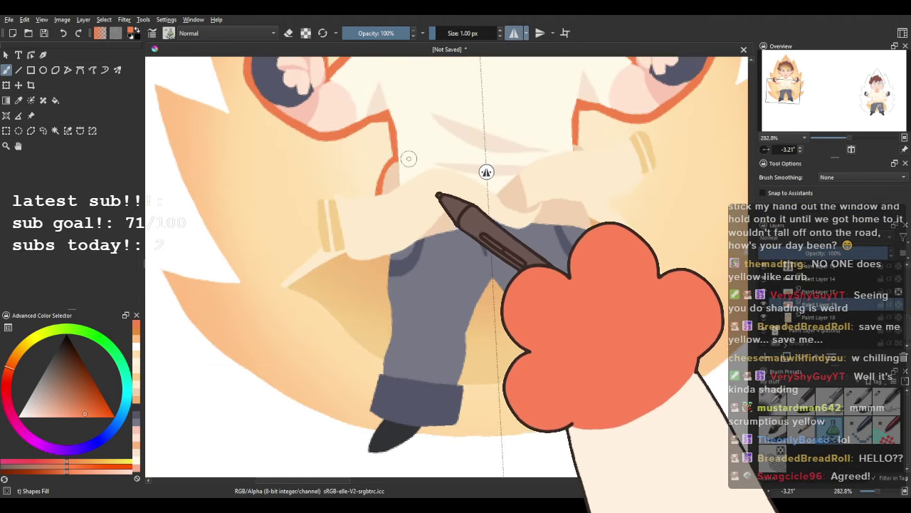
{"action": "left_click_drag", "start_coordinate": [413, 209], "coordinate": [372, 287]}
{"action": "left_click", "coordinate": [514, 32]}
{"action": "left_click_drag", "start_coordinate": [472, 191], "coordinate": [423, 146]}
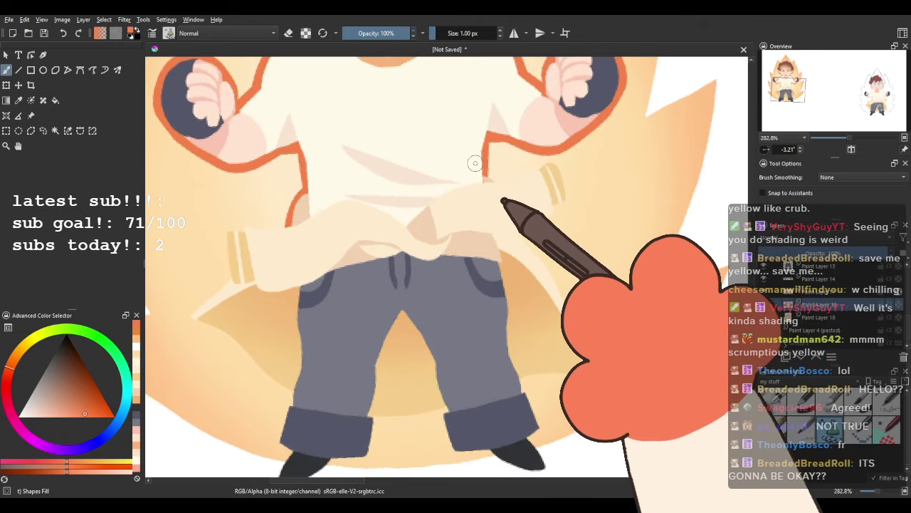
{"action": "left_click_drag", "start_coordinate": [293, 193], "coordinate": [306, 244]}
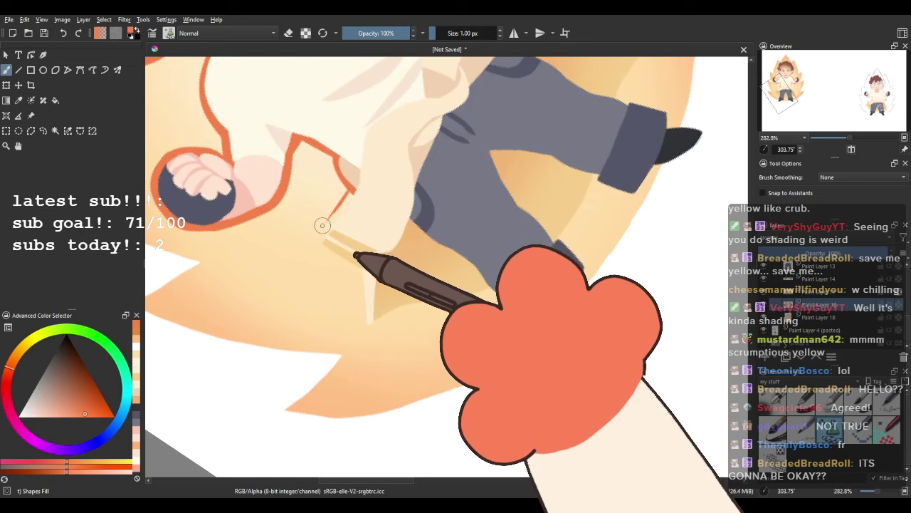
{"action": "left_click_drag", "start_coordinate": [353, 190], "coordinate": [326, 233]}
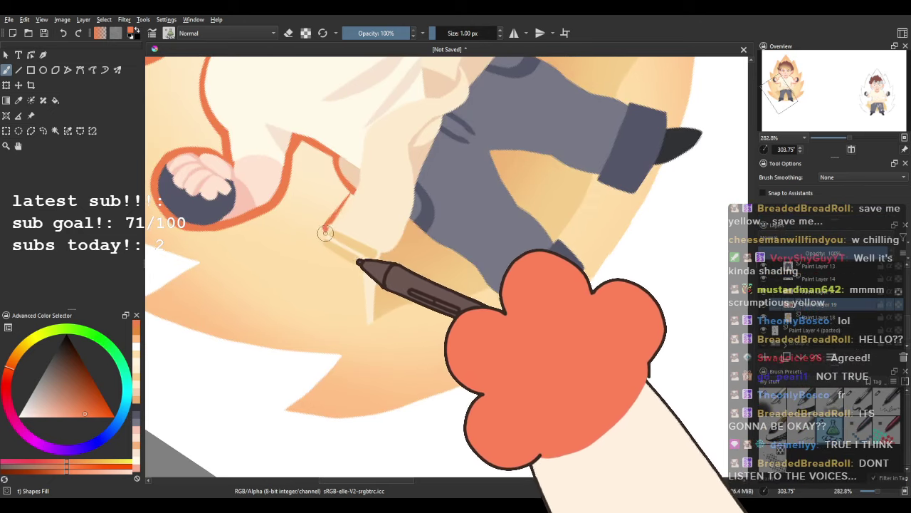
{"action": "mouse_move", "coordinate": [343, 265]}
{"action": "left_mouse_down"}
{"action": "mouse_move", "coordinate": [367, 280]}
{"action": "mouse_move", "coordinate": [363, 232]}
{"action": "mouse_move", "coordinate": [327, 264]}
{"action": "mouse_move", "coordinate": [332, 270]}
{"action": "left_mouse_up"}
{"action": "left_click_drag", "start_coordinate": [332, 271], "coordinate": [371, 253]}
{"action": "left_click_drag", "start_coordinate": [506, 245], "coordinate": [414, 352]}
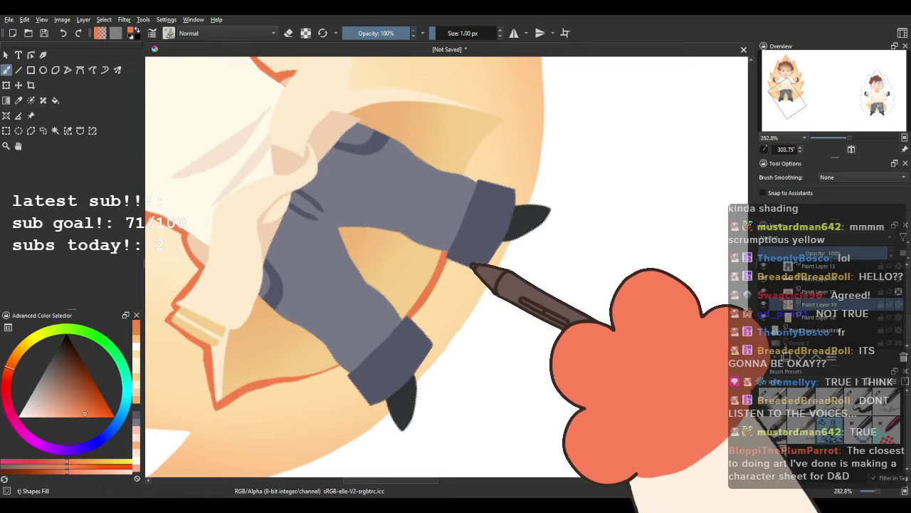
Outline the right side of the hanging jacket and its sleeve in red-orange up to the torso.
{"action": "left_click_drag", "start_coordinate": [472, 265], "coordinate": [368, 233]}
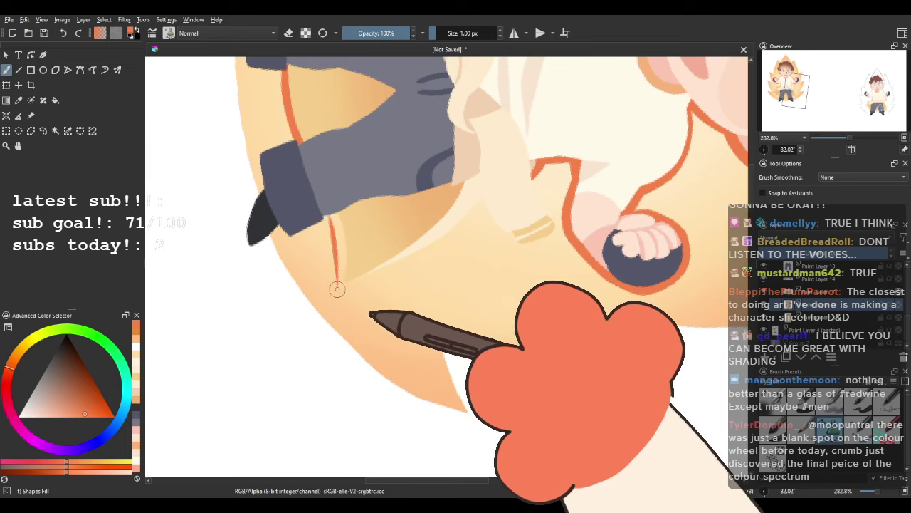
{"action": "mouse_move", "coordinate": [383, 275]}
{"action": "left_mouse_down"}
{"action": "mouse_move", "coordinate": [495, 159]}
{"action": "mouse_move", "coordinate": [344, 297]}
{"action": "left_mouse_up"}
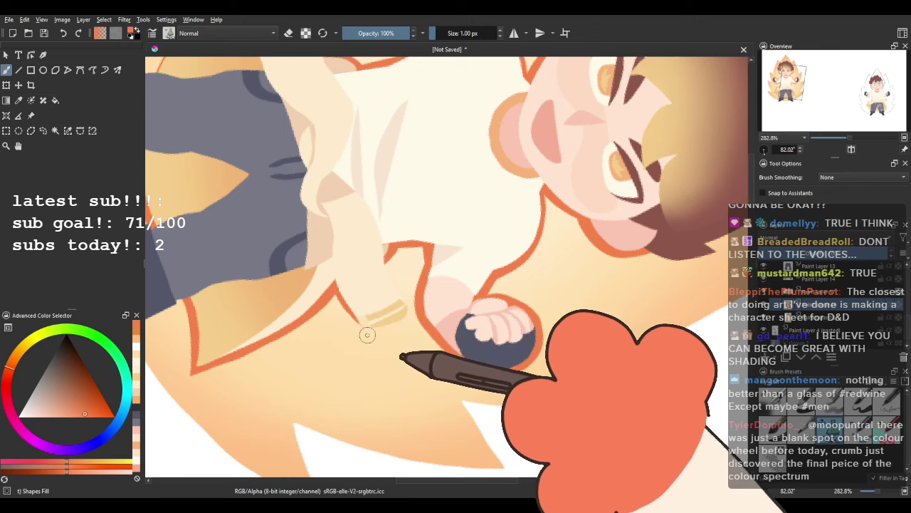
{"action": "left_click_drag", "start_coordinate": [373, 228], "coordinate": [463, 267]}
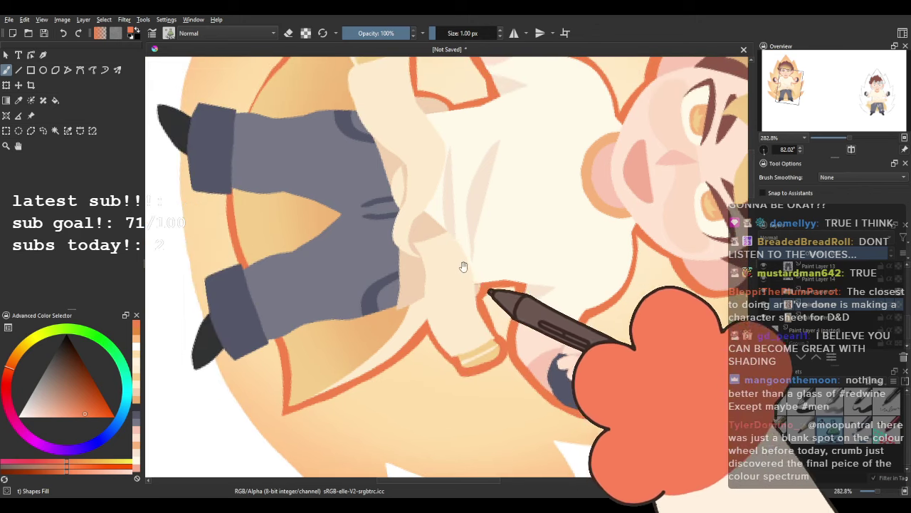
Refine the hem outline beside the left leg and outline both trouser cuffs and shoes in red-orange.
{"action": "left_click_drag", "start_coordinate": [411, 237], "coordinate": [319, 282]}
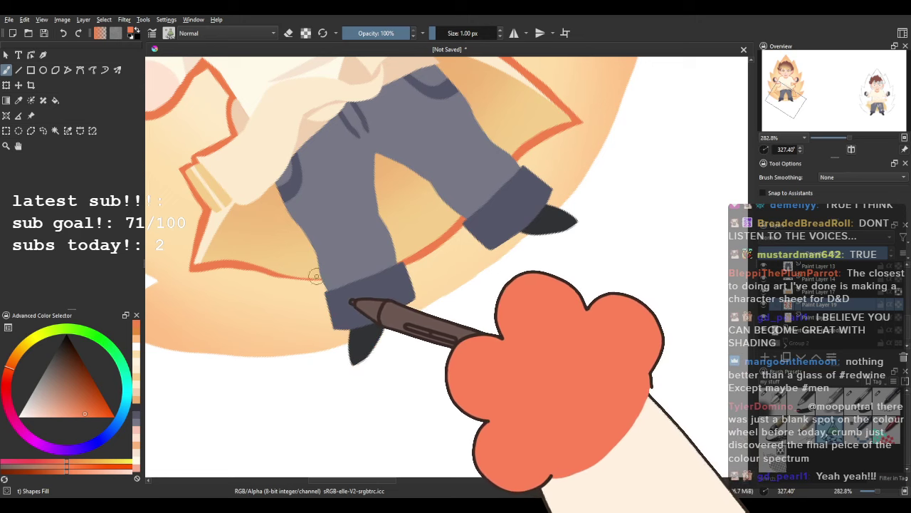
{"action": "left_click_drag", "start_coordinate": [318, 282], "coordinate": [335, 310]}
{"action": "left_click_drag", "start_coordinate": [315, 342], "coordinate": [362, 261]}
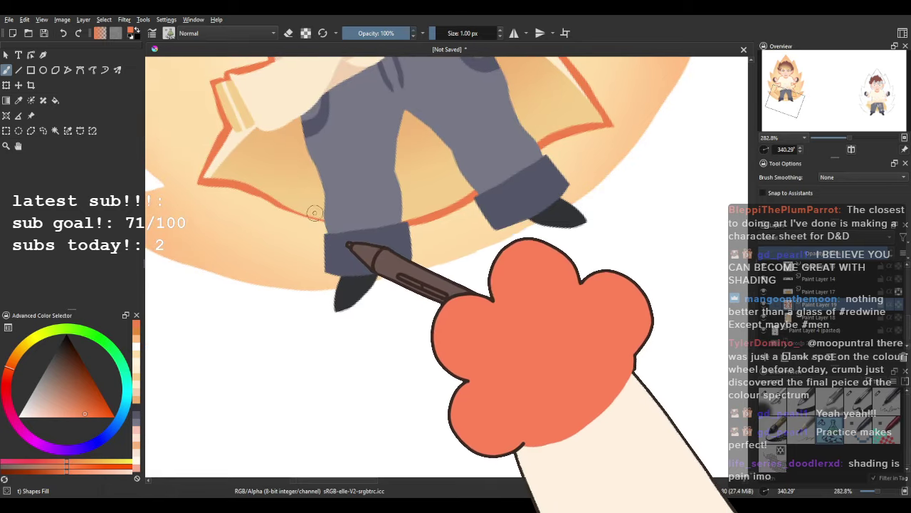
{"action": "mouse_move", "coordinate": [315, 218]}
{"action": "left_mouse_down"}
{"action": "mouse_move", "coordinate": [314, 248]}
{"action": "mouse_move", "coordinate": [349, 317]}
{"action": "mouse_move", "coordinate": [417, 264]}
{"action": "mouse_move", "coordinate": [413, 220]}
{"action": "left_mouse_up"}
{"action": "mouse_move", "coordinate": [462, 201]}
{"action": "left_mouse_down"}
{"action": "mouse_move", "coordinate": [405, 259]}
{"action": "mouse_move", "coordinate": [418, 267]}
{"action": "mouse_move", "coordinate": [447, 256]}
{"action": "mouse_move", "coordinate": [501, 267]}
{"action": "mouse_move", "coordinate": [518, 253]}
{"action": "mouse_move", "coordinate": [498, 230]}
{"action": "left_mouse_up"}
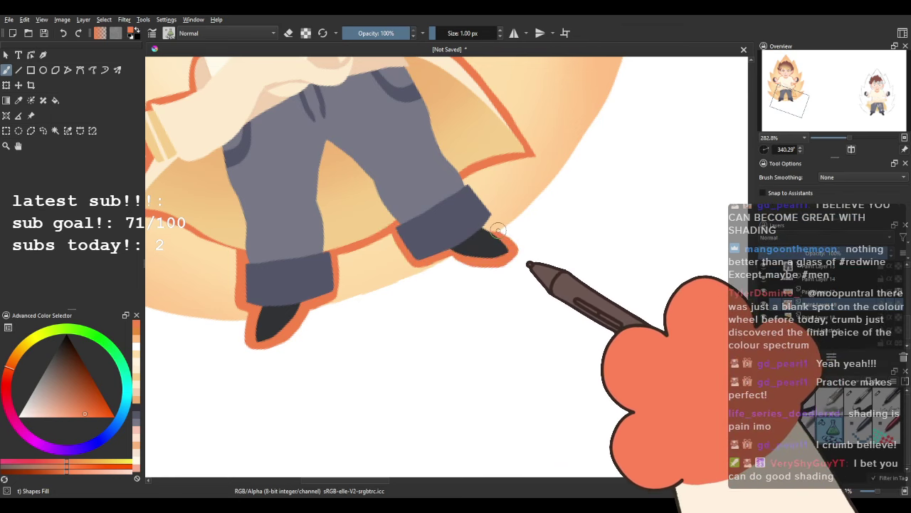
{"action": "left_click_drag", "start_coordinate": [363, 246], "coordinate": [380, 411]}
Outline the left side of the first character's hair in red-orange, including the side tuft above the ear.
{"action": "scroll", "coordinate": [378, 358], "scroll_direction": "down", "scroll_amount": 1}
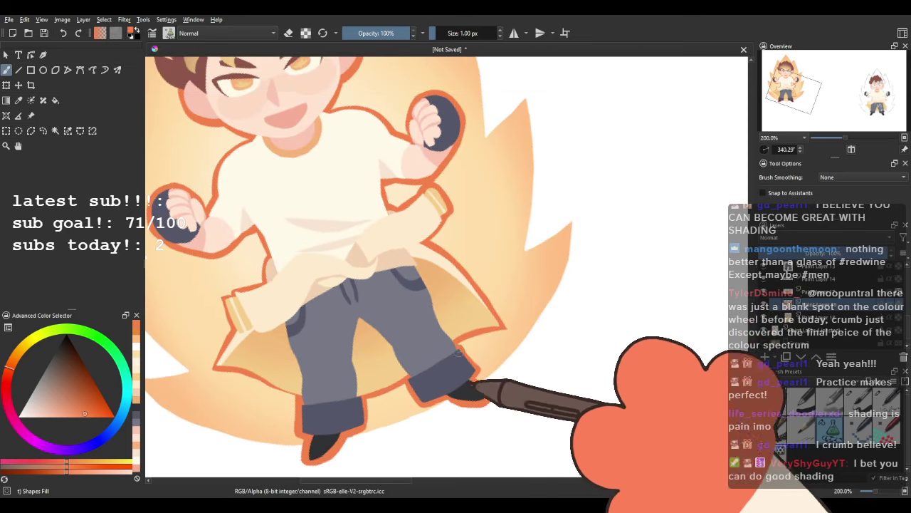
{"action": "left_click_drag", "start_coordinate": [762, 150], "coordinate": [775, 150]}
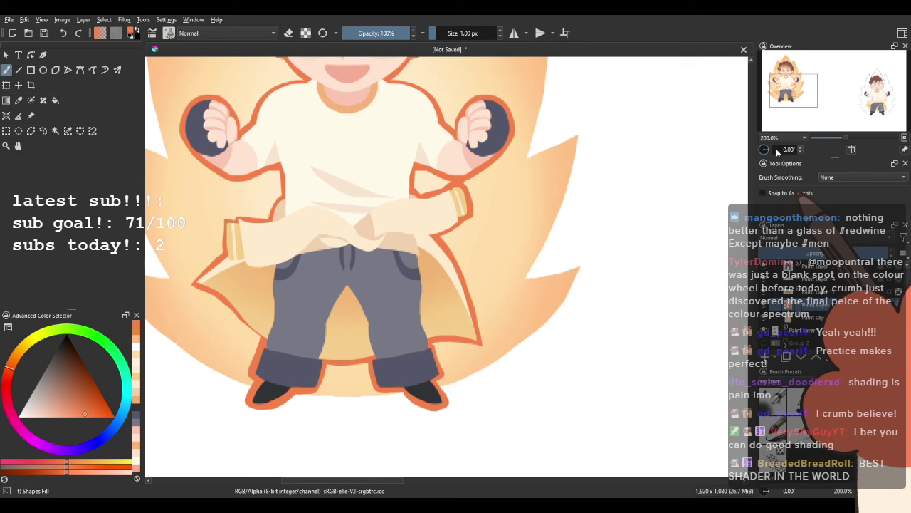
{"action": "scroll", "coordinate": [427, 292], "scroll_direction": "down", "scroll_amount": 1}
{"action": "scroll", "coordinate": [429, 294], "scroll_direction": "down", "scroll_amount": 1}
{"action": "scroll", "coordinate": [292, 247], "scroll_direction": "up", "scroll_amount": 5}
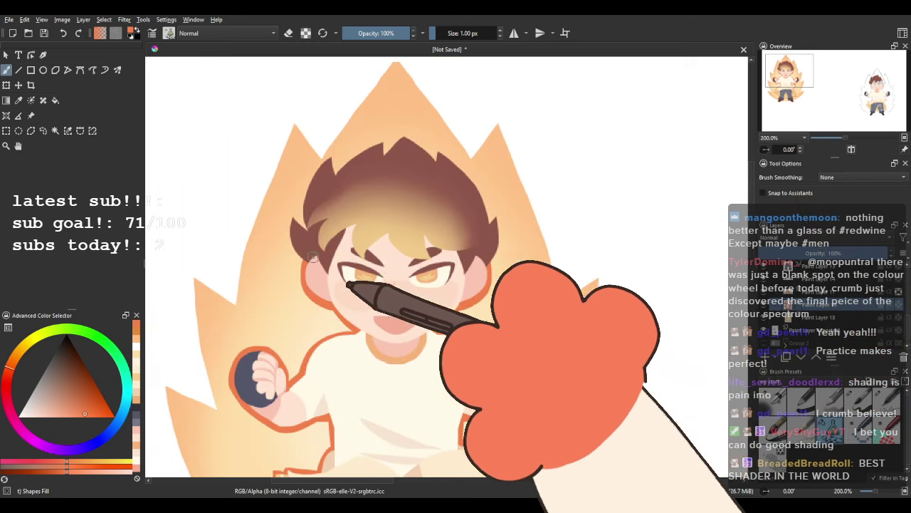
{"action": "mouse_move", "coordinate": [291, 247]}
{"action": "left_mouse_down"}
{"action": "mouse_move", "coordinate": [261, 323]}
{"action": "mouse_move", "coordinate": [287, 256]}
{"action": "mouse_move", "coordinate": [296, 279]}
{"action": "mouse_move", "coordinate": [284, 295]}
{"action": "mouse_move", "coordinate": [302, 279]}
{"action": "mouse_move", "coordinate": [281, 312]}
{"action": "mouse_move", "coordinate": [306, 180]}
{"action": "mouse_move", "coordinate": [326, 156]}
{"action": "left_mouse_up"}
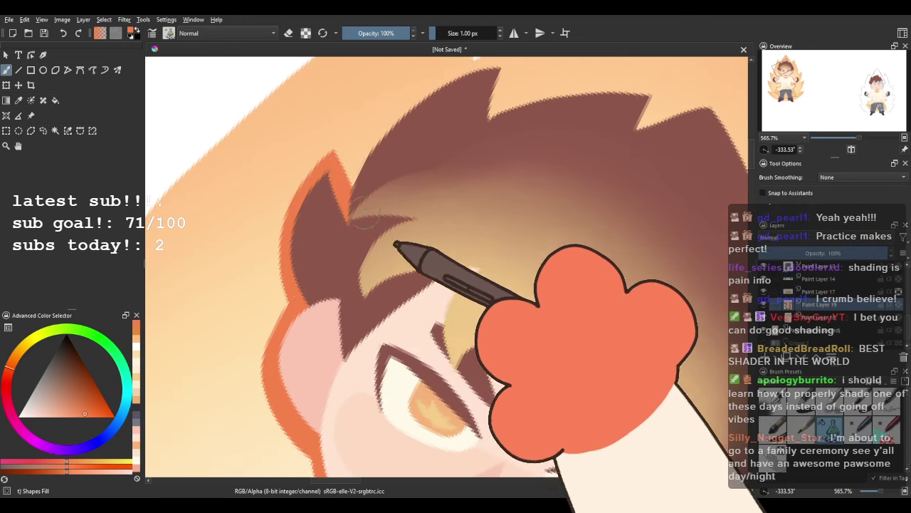
{"action": "left_click_drag", "start_coordinate": [412, 193], "coordinate": [298, 316]}
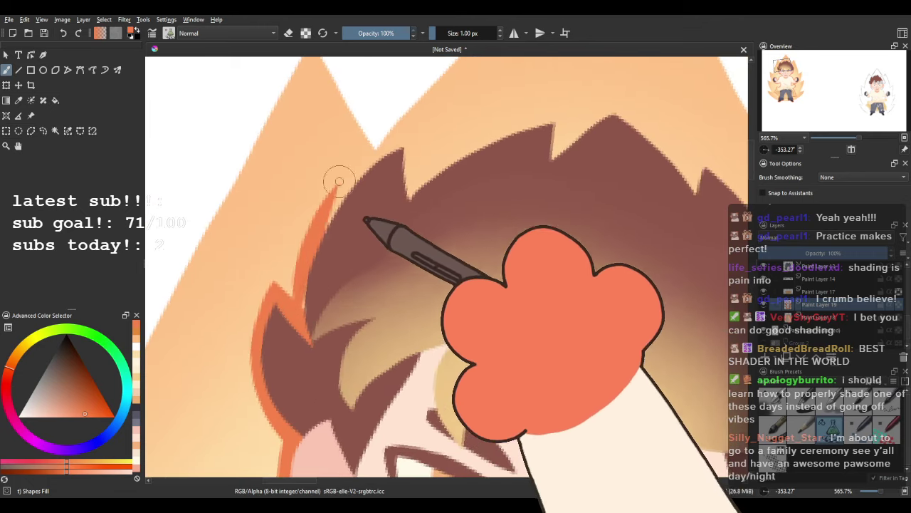
{"action": "left_click_drag", "start_coordinate": [413, 127], "coordinate": [318, 290]}
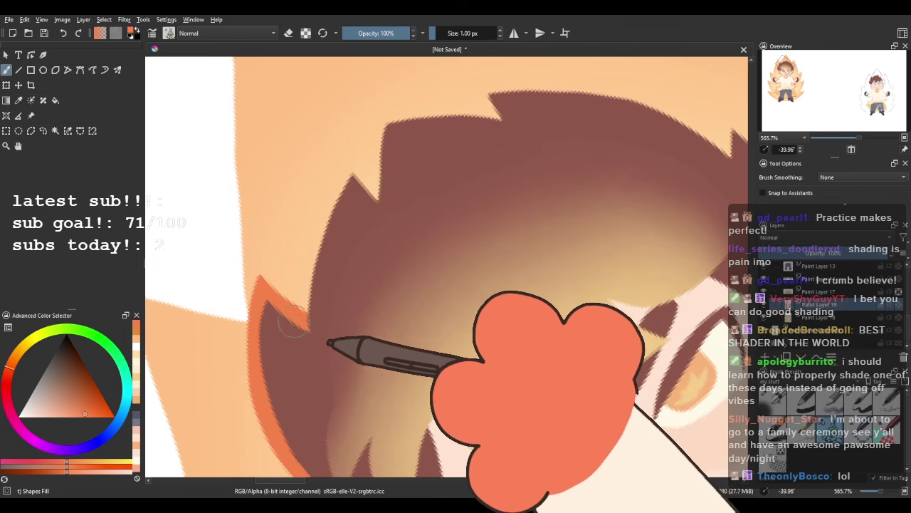
Continue the red-orange outline around the spiky tips across the top of the hair.
{"action": "mouse_move", "coordinate": [303, 310]}
{"action": "left_mouse_down"}
{"action": "mouse_move", "coordinate": [310, 239]}
{"action": "mouse_move", "coordinate": [354, 152]}
{"action": "mouse_move", "coordinate": [384, 173]}
{"action": "mouse_move", "coordinate": [362, 296]}
{"action": "left_mouse_up"}
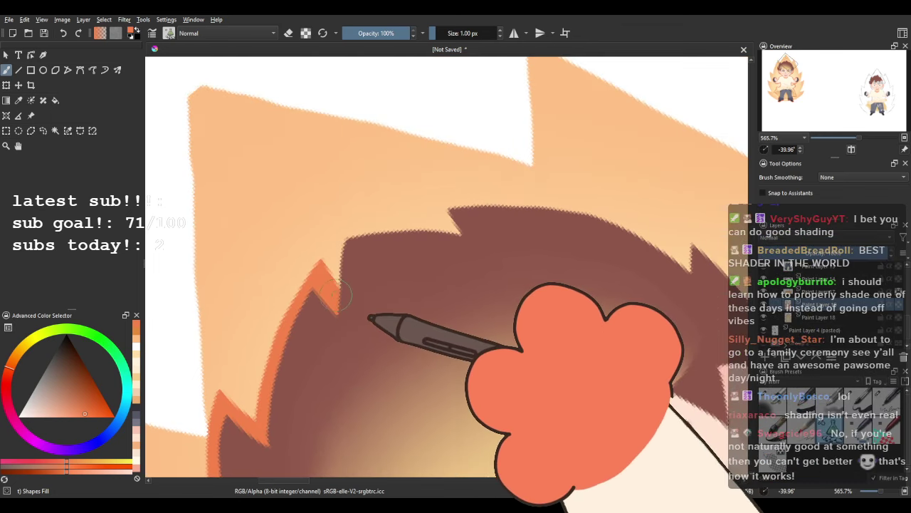
{"action": "left_click_drag", "start_coordinate": [349, 219], "coordinate": [460, 229]}
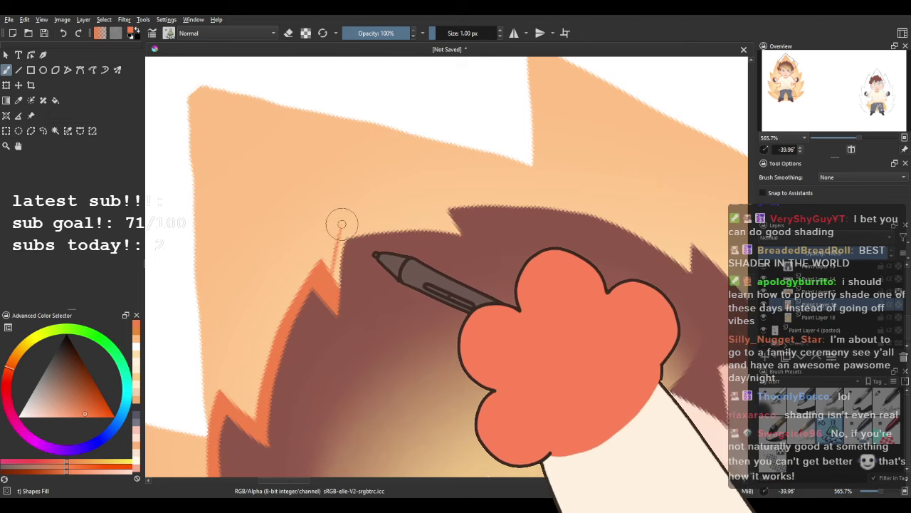
{"action": "left_click_drag", "start_coordinate": [342, 225], "coordinate": [459, 229]}
{"action": "mouse_move", "coordinate": [399, 146]}
{"action": "left_mouse_down"}
{"action": "mouse_move", "coordinate": [309, 246]}
{"action": "mouse_move", "coordinate": [348, 363]}
{"action": "left_mouse_up"}
{"action": "left_click_drag", "start_coordinate": [333, 214], "coordinate": [335, 302]}
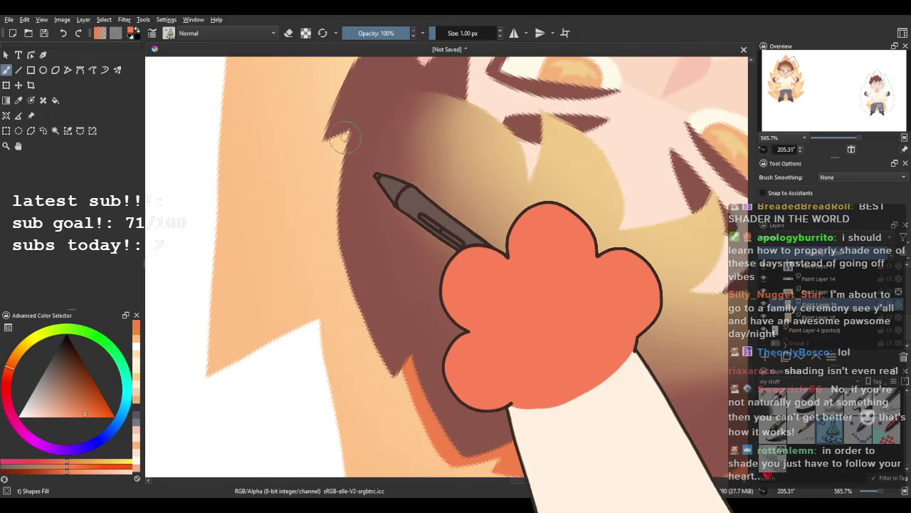
Outline the right side of the hair in red-orange down to the ear and reset the canvas rotation to 0°.
{"action": "mouse_move", "coordinate": [427, 313]}
{"action": "left_mouse_down"}
{"action": "mouse_move", "coordinate": [356, 254]}
{"action": "mouse_move", "coordinate": [321, 271]}
{"action": "mouse_move", "coordinate": [295, 178]}
{"action": "left_mouse_up"}
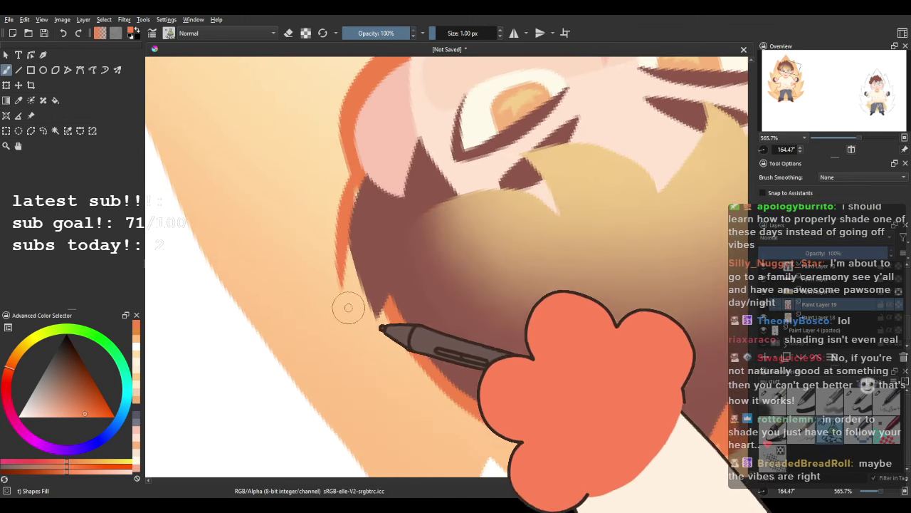
{"action": "scroll", "coordinate": [395, 290], "scroll_direction": "down", "scroll_amount": 3}
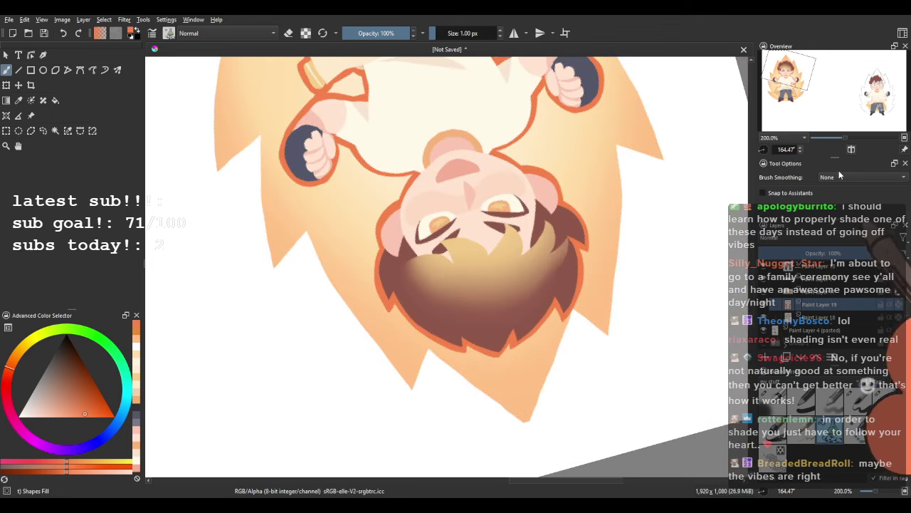
{"action": "mouse_move", "coordinate": [765, 150]}
{"action": "left_mouse_down"}
{"action": "mouse_move", "coordinate": [786, 148]}
{"action": "mouse_move", "coordinate": [764, 150]}
{"action": "mouse_move", "coordinate": [773, 151]}
{"action": "left_mouse_up"}
{"action": "scroll", "coordinate": [425, 262], "scroll_direction": "down", "scroll_amount": 3}
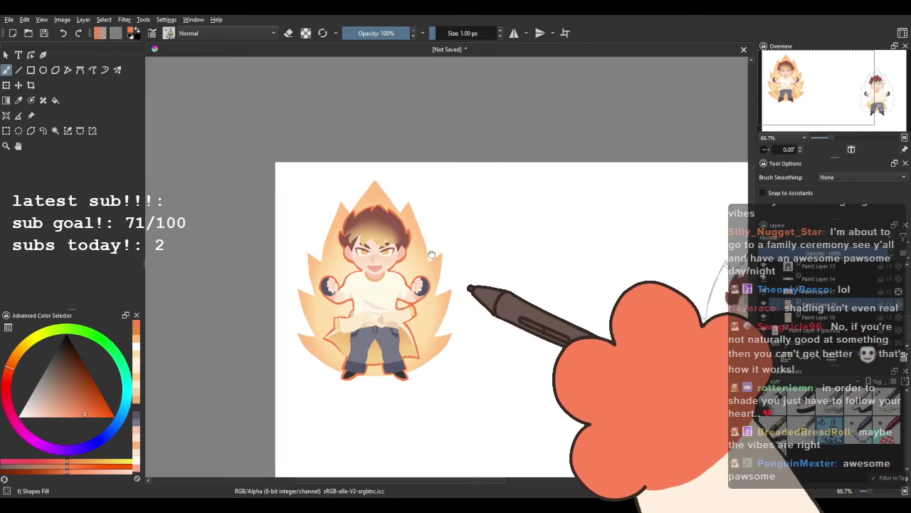
{"action": "scroll", "coordinate": [391, 334], "scroll_direction": "up", "scroll_amount": 2}
{"action": "scroll", "coordinate": [376, 313], "scroll_direction": "down", "scroll_amount": 3}
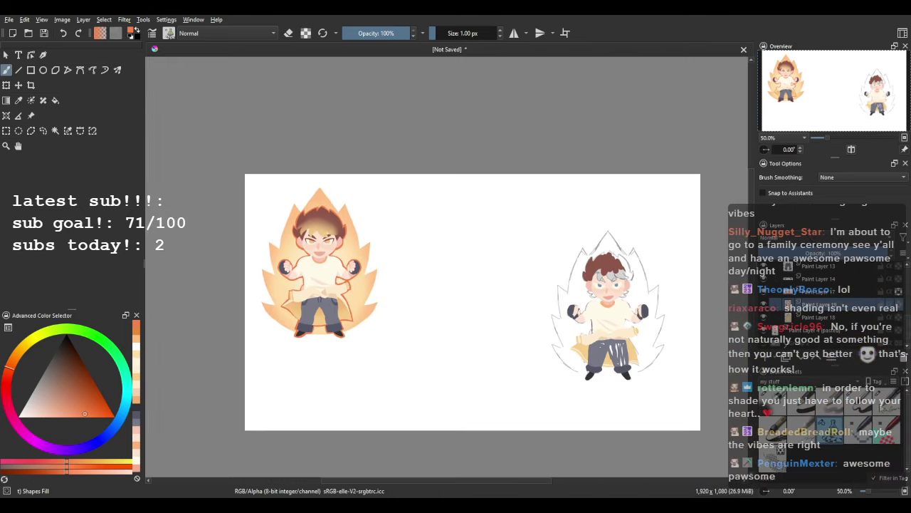
Doodle a small peach stick figure on the blank canvas with the 40 px Basic-5 Size brush and paint its shadow in black.
{"action": "left_click", "coordinate": [859, 403]}
{"action": "scroll", "coordinate": [496, 247], "scroll_direction": "up", "scroll_amount": 3}
{"action": "left_click_drag", "start_coordinate": [47, 380], "coordinate": [31, 416]}
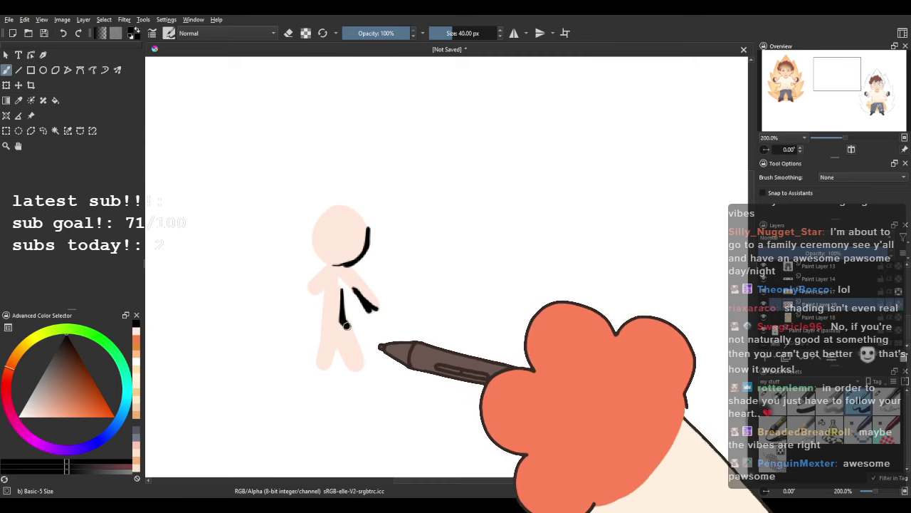
{"action": "left_click_drag", "start_coordinate": [345, 326], "coordinate": [365, 364]}
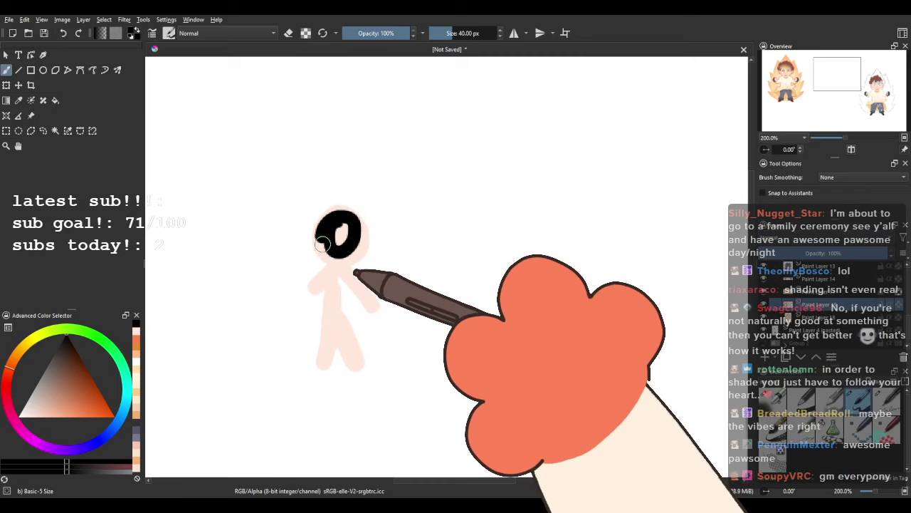
{"action": "left_click_drag", "start_coordinate": [329, 345], "coordinate": [321, 377]}
{"action": "left_click_drag", "start_coordinate": [340, 317], "coordinate": [354, 374]}
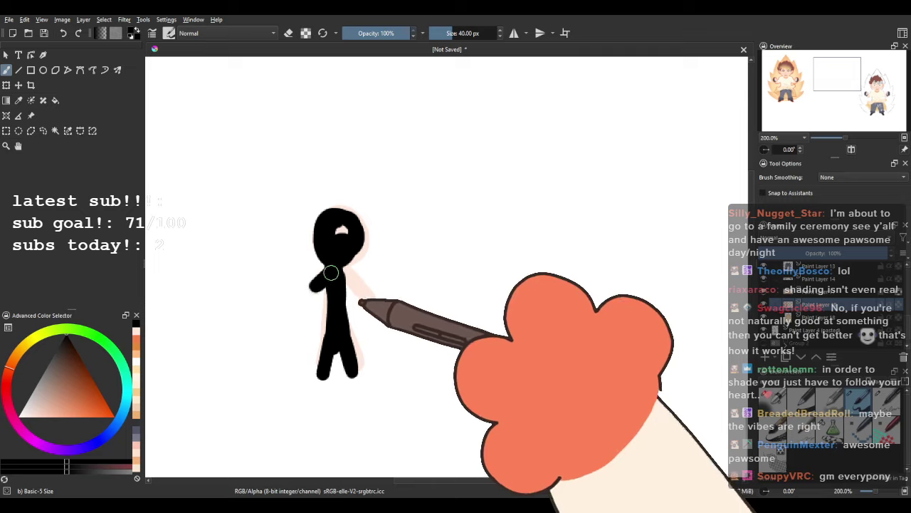
Paint pale peach highlights over the black stick figure's head, torso and limbs, plus three light rays beside its head.
{"action": "left_click", "coordinate": [30, 417]}
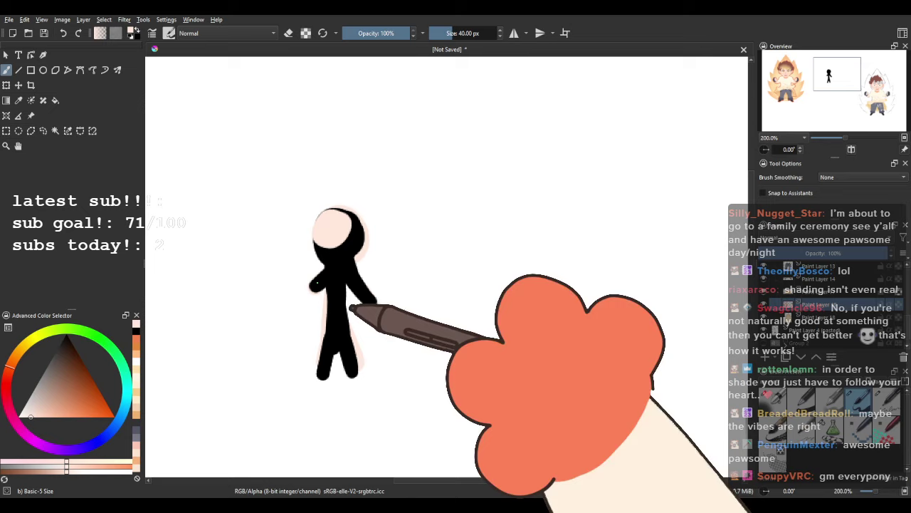
{"action": "left_click_drag", "start_coordinate": [325, 227], "coordinate": [333, 228]}
{"action": "mouse_move", "coordinate": [283, 188]}
{"action": "left_mouse_down"}
{"action": "mouse_move", "coordinate": [286, 213]}
{"action": "mouse_move", "coordinate": [307, 196]}
{"action": "left_mouse_up"}
{"action": "left_click_drag", "start_coordinate": [311, 168], "coordinate": [329, 179]}
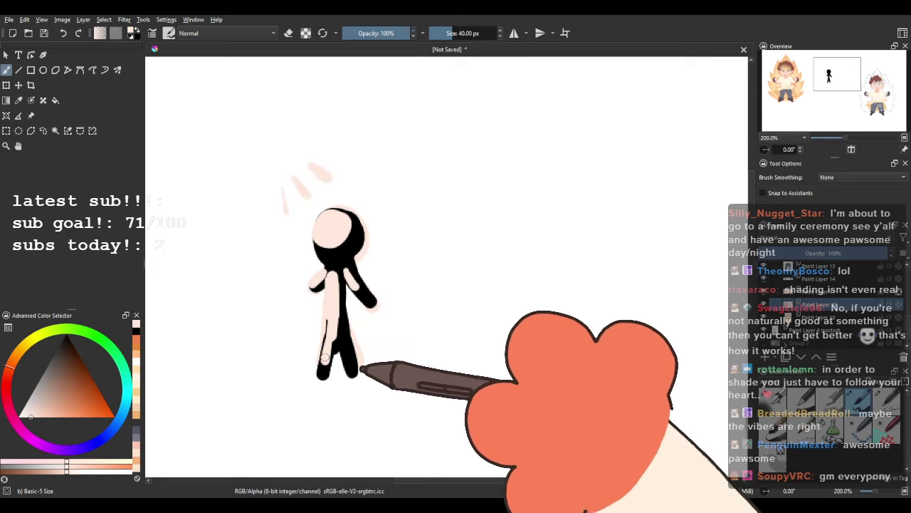
{"action": "scroll", "coordinate": [500, 289], "scroll_direction": "down", "scroll_amount": 2}
{"action": "scroll", "coordinate": [474, 282], "scroll_direction": "up", "scroll_amount": 2}
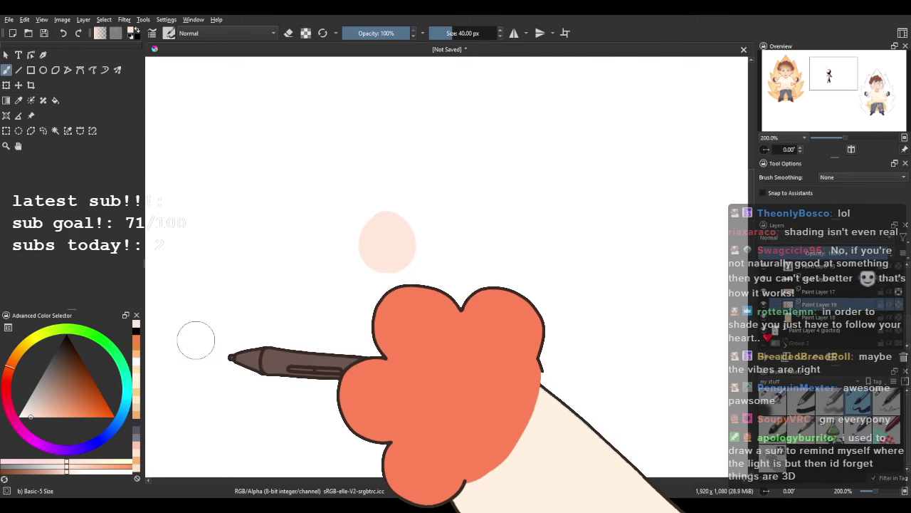
Undo the stick-figure shading doodles and return to the first character.
{"action": "key", "text": "ctrl+z"}
{"action": "scroll", "coordinate": [246, 309], "scroll_direction": "down", "scroll_amount": 2}
{"action": "left_click_drag", "start_coordinate": [246, 309], "coordinate": [454, 220]}
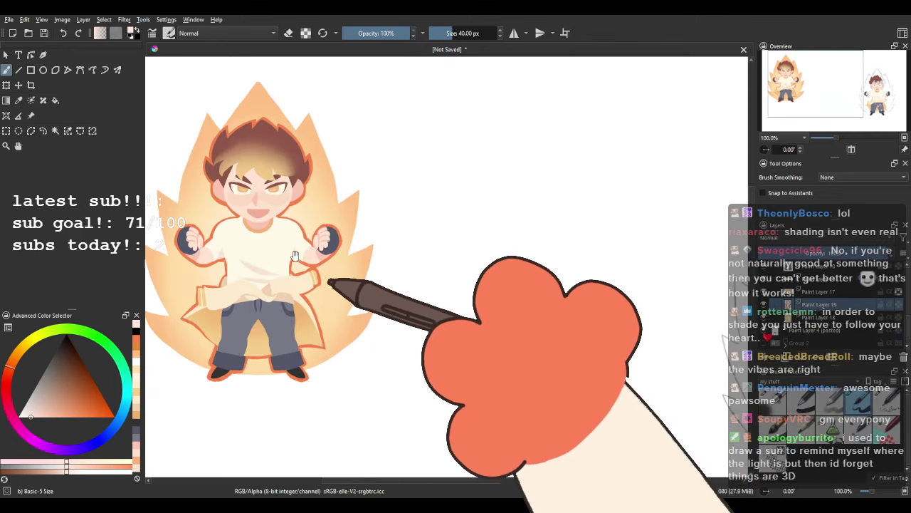
{"action": "left_click_drag", "start_coordinate": [288, 269], "coordinate": [338, 280]}
{"action": "left_click_drag", "start_coordinate": [267, 290], "coordinate": [309, 291]}
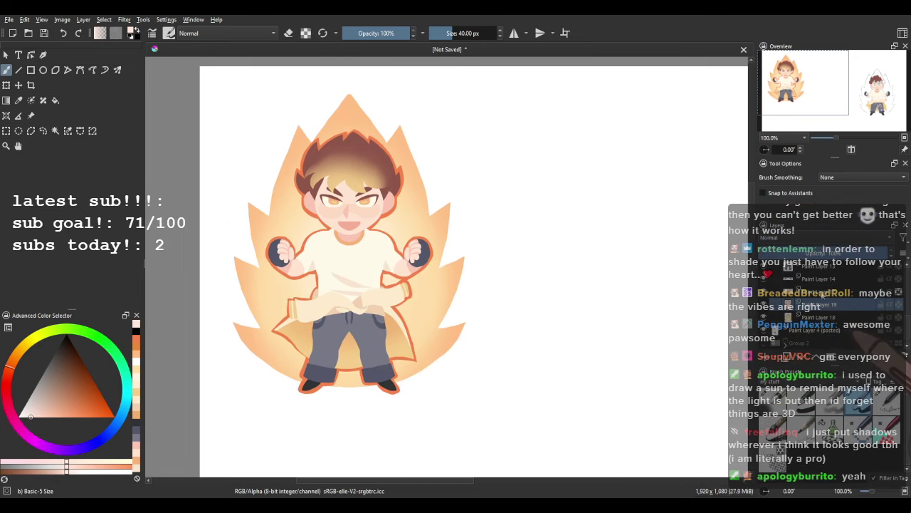
Enlarge the brush to 275.33 px, sample the outline's red-orange and choose a near-white tint of that hue.
{"action": "left_click_drag", "start_coordinate": [356, 322], "coordinate": [466, 322]}
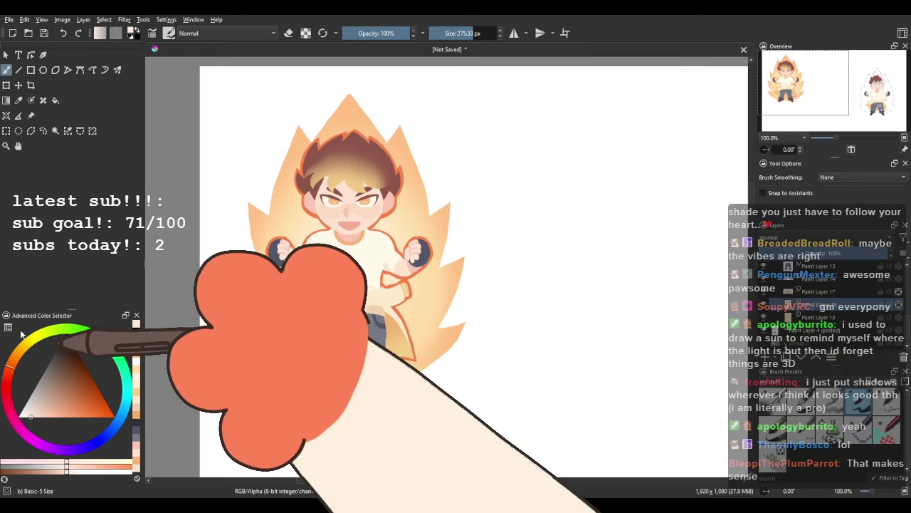
{"action": "left_click", "coordinate": [54, 385]}
{"action": "left_click", "coordinate": [81, 396]}
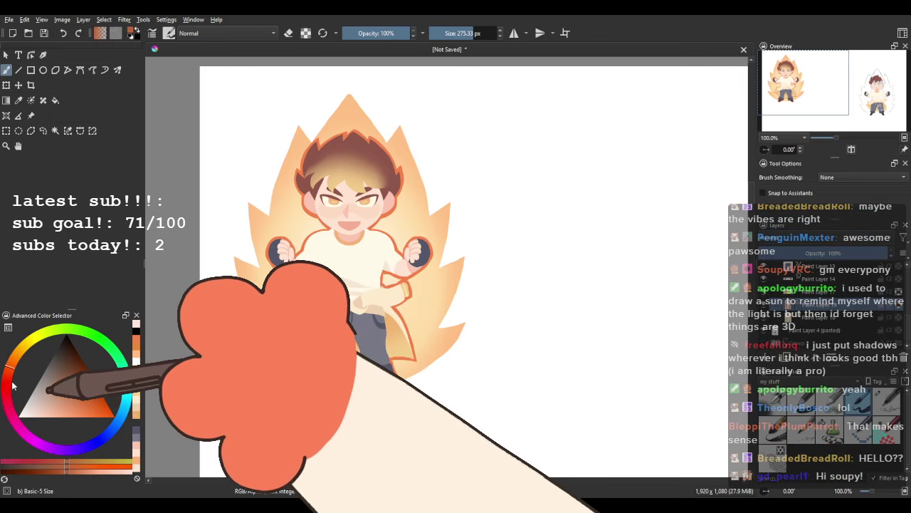
{"action": "key", "text": "ctrl+z"}
{"action": "scroll", "coordinate": [393, 279], "scroll_direction": "up", "scroll_amount": 4}
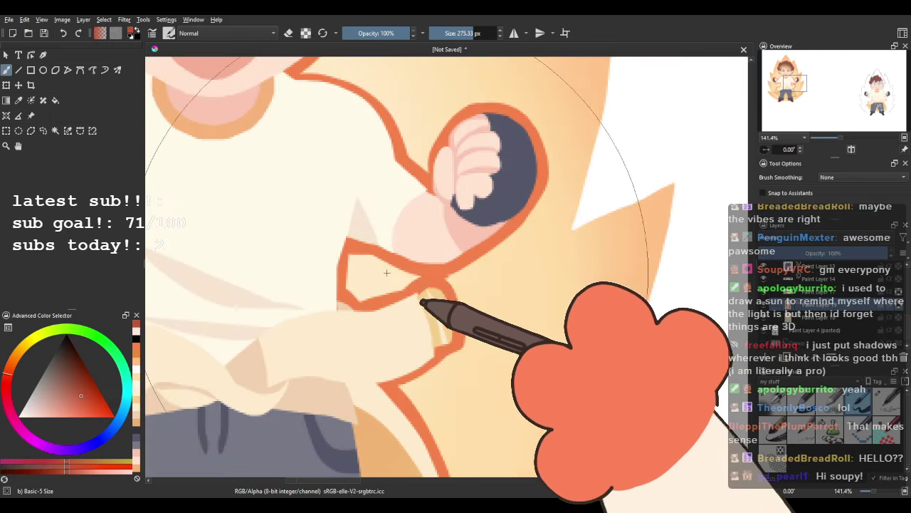
{"action": "left_click", "coordinate": [351, 244], "text": "ctrl"}
{"action": "scroll", "coordinate": [385, 276], "scroll_direction": "down", "scroll_amount": 4}
{"action": "left_click", "coordinate": [25, 417]}
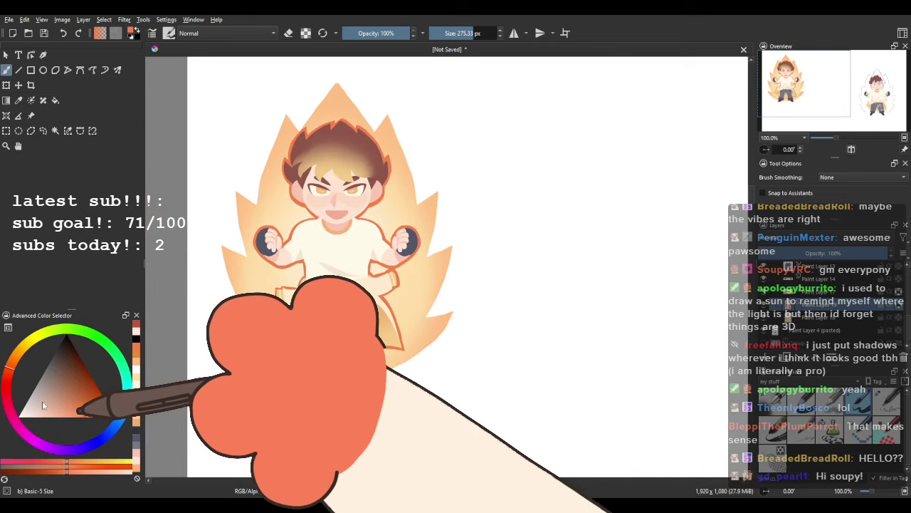
Select the aura group in the layer stack and add a new layer above it.
{"action": "scroll", "coordinate": [472, 271], "scroll_direction": "down", "scroll_amount": 1}
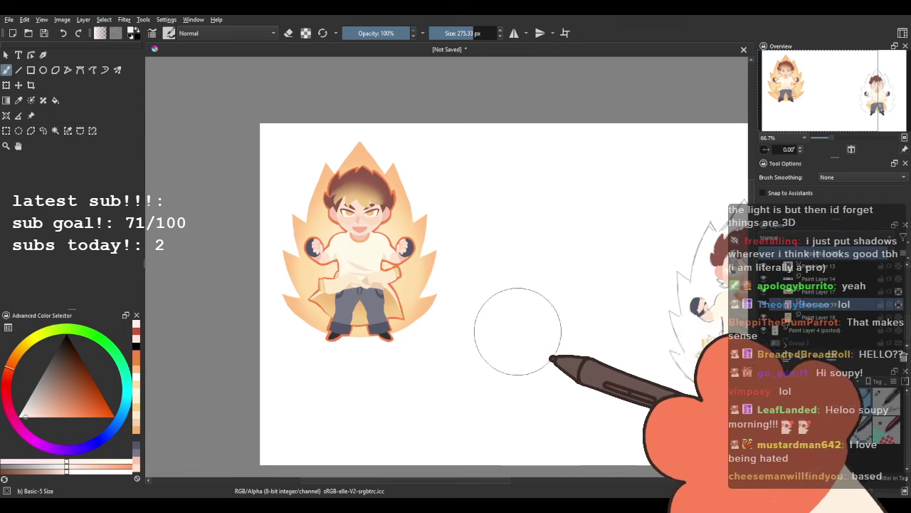
{"action": "scroll", "coordinate": [399, 285], "scroll_direction": "up", "scroll_amount": 2}
{"action": "scroll", "coordinate": [403, 294], "scroll_direction": "up", "scroll_amount": 1}
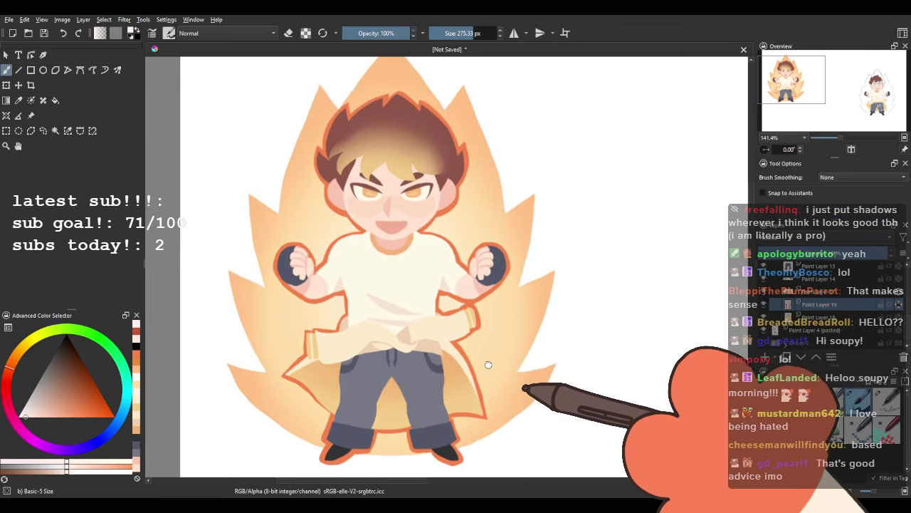
{"action": "scroll", "coordinate": [460, 361], "scroll_direction": "down", "scroll_amount": 2}
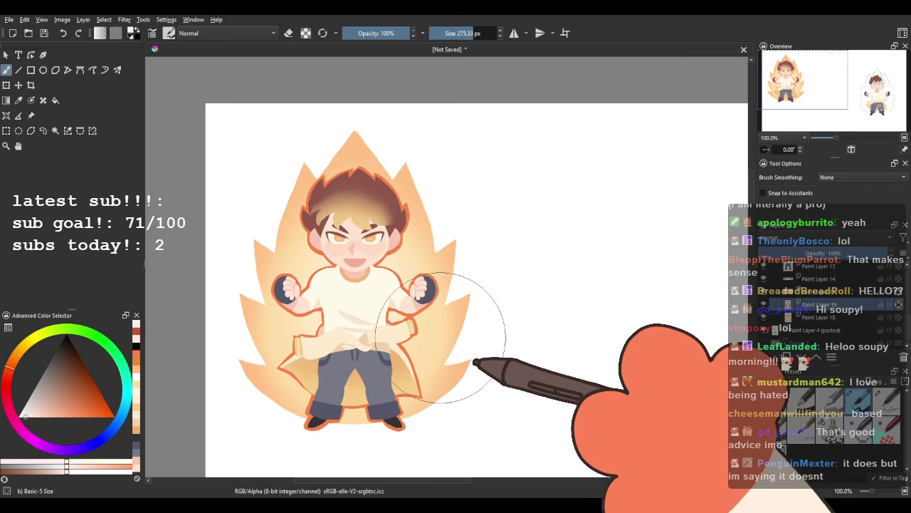
{"action": "scroll", "coordinate": [442, 337], "scroll_direction": "up", "scroll_amount": 1}
{"action": "scroll", "coordinate": [441, 337], "scroll_direction": "down", "scroll_amount": 1}
{"action": "left_click_drag", "start_coordinate": [567, 318], "coordinate": [506, 317]}
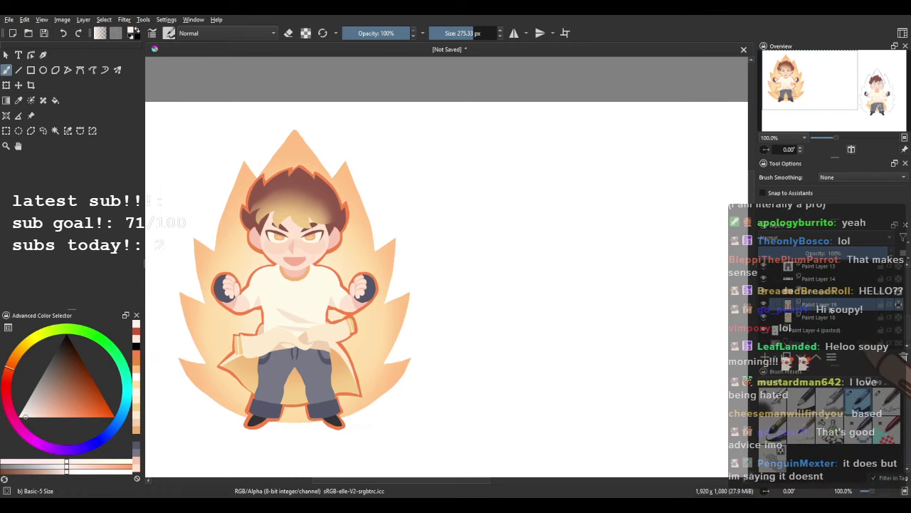
{"action": "scroll", "coordinate": [824, 303], "scroll_direction": "down", "scroll_amount": 3}
{"action": "left_click", "coordinate": [805, 272]}
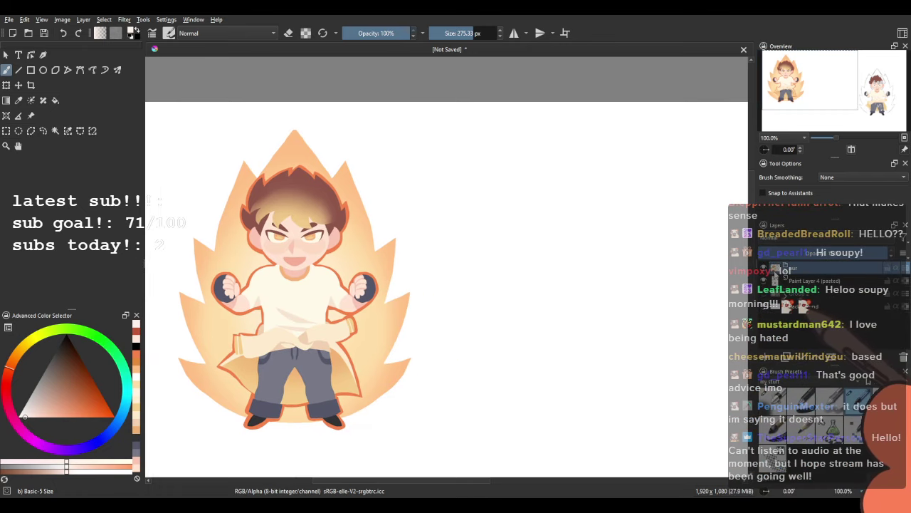
{"action": "left_click", "coordinate": [766, 358]}
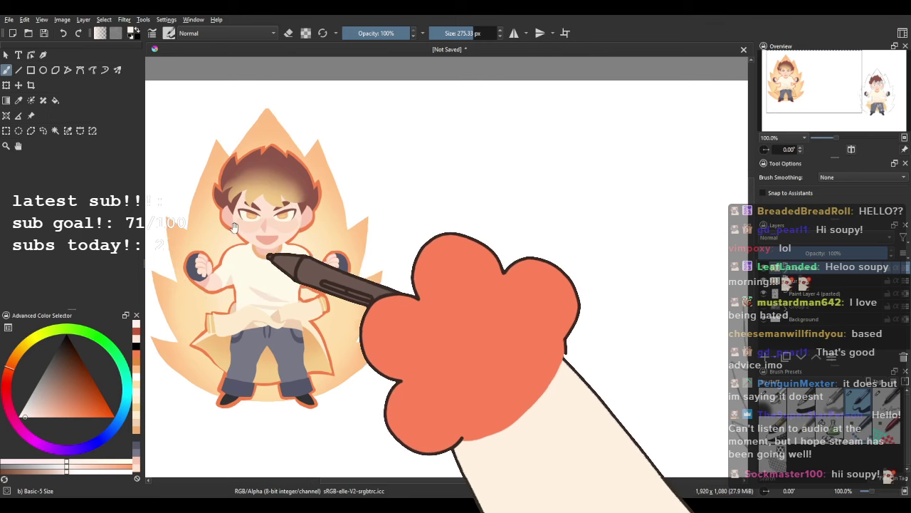
Reduce the brush size to 154.13 px over the blank area beside the first character and add another layer.
{"action": "scroll", "coordinate": [271, 249], "scroll_direction": "down", "scroll_amount": 2}
{"action": "scroll", "coordinate": [367, 229], "scroll_direction": "up", "scroll_amount": 2}
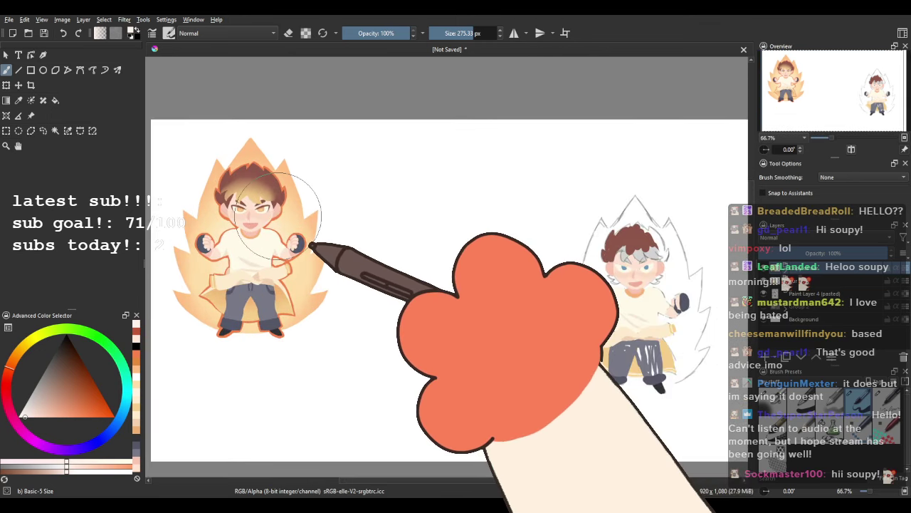
{"action": "scroll", "coordinate": [325, 181], "scroll_direction": "down", "scroll_amount": 1}
{"action": "scroll", "coordinate": [326, 181], "scroll_direction": "up", "scroll_amount": 3}
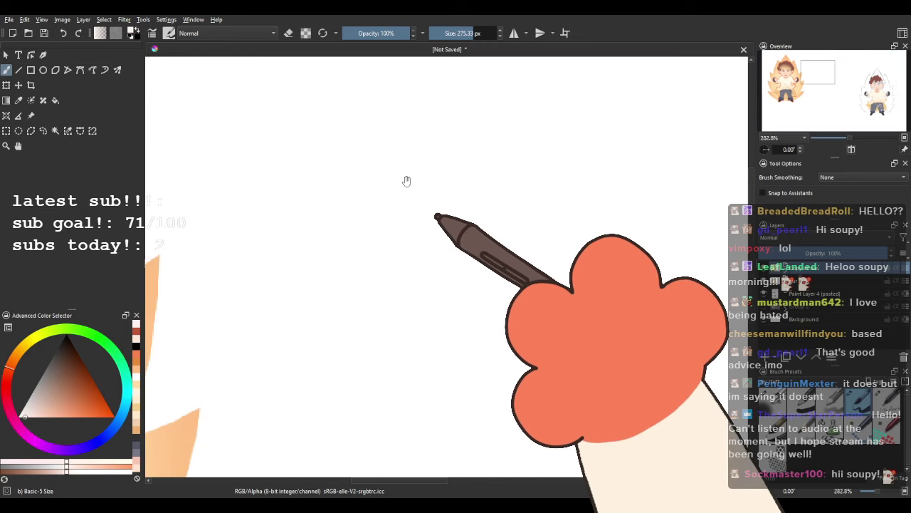
{"action": "left_click_drag", "start_coordinate": [407, 182], "coordinate": [358, 170]}
{"action": "left_click_drag", "start_coordinate": [467, 203], "coordinate": [360, 226]}
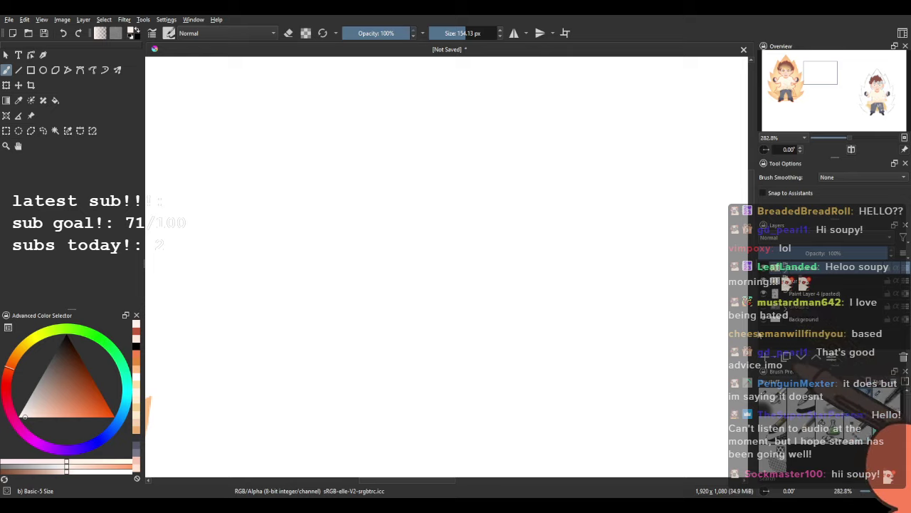
{"action": "key", "text": "ctrl+e"}
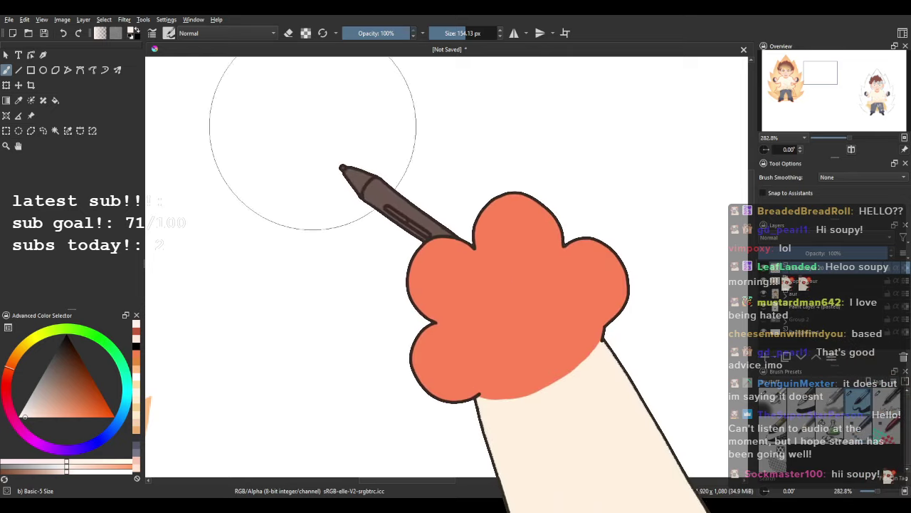
Hand-letter "HI SUPE" in large black brush strokes across the blank area beside the first character.
{"action": "left_click_drag", "start_coordinate": [261, 123], "coordinate": [279, 438]}
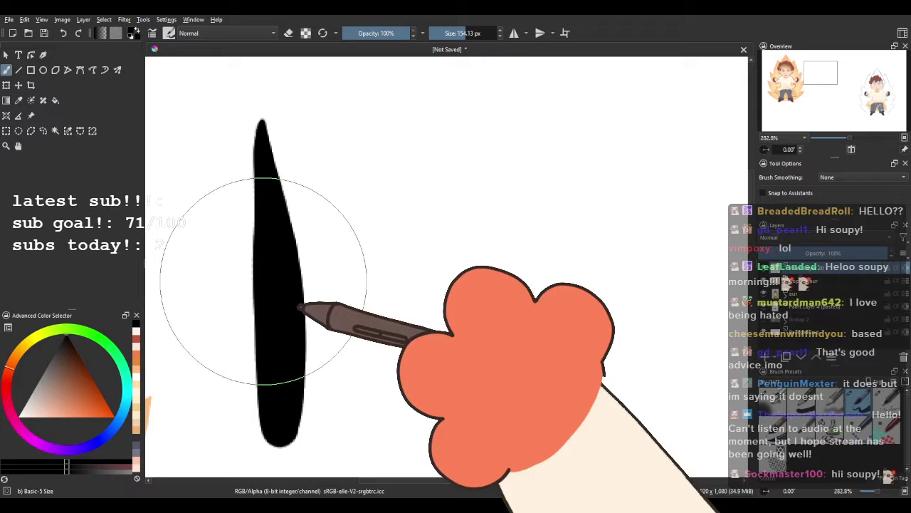
{"action": "left_click_drag", "start_coordinate": [299, 267], "coordinate": [403, 261]}
{"action": "left_click_drag", "start_coordinate": [365, 125], "coordinate": [403, 431]}
{"action": "left_click_drag", "start_coordinate": [470, 129], "coordinate": [510, 427]}
{"action": "left_click_drag", "start_coordinate": [522, 355], "coordinate": [257, 359]}
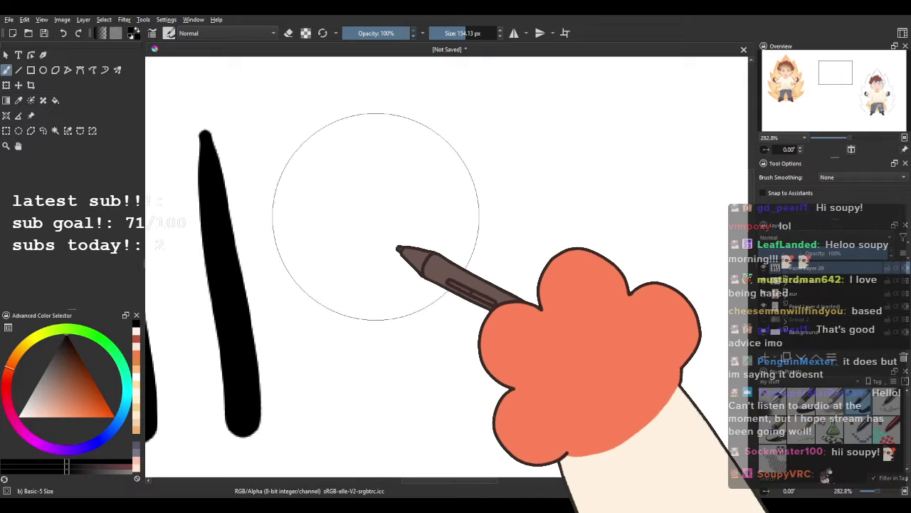
{"action": "mouse_move", "coordinate": [378, 164]}
{"action": "left_mouse_down"}
{"action": "mouse_move", "coordinate": [378, 243]}
{"action": "mouse_move", "coordinate": [335, 324]}
{"action": "left_mouse_up"}
{"action": "mouse_move", "coordinate": [428, 163]}
{"action": "left_mouse_down"}
{"action": "mouse_move", "coordinate": [509, 160]}
{"action": "mouse_move", "coordinate": [618, 415]}
{"action": "left_mouse_up"}
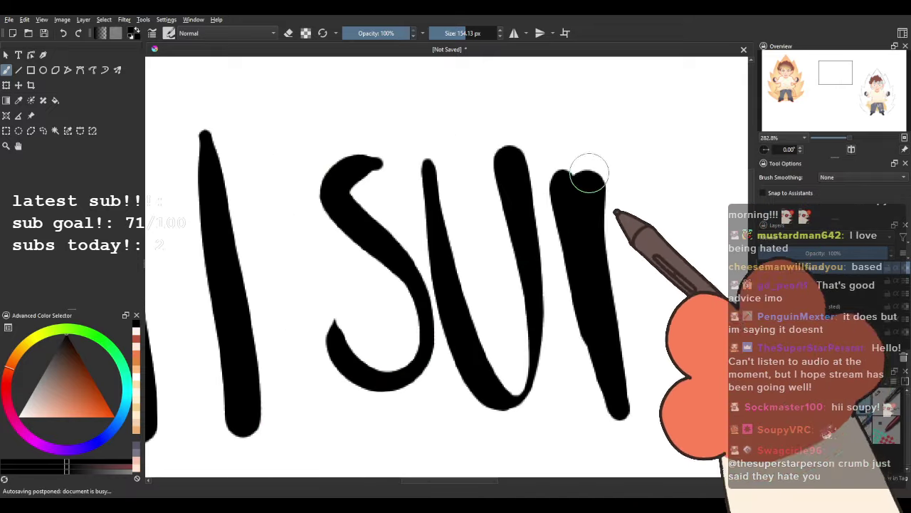
{"action": "left_click_drag", "start_coordinate": [590, 173], "coordinate": [604, 246]}
{"action": "left_click_drag", "start_coordinate": [702, 145], "coordinate": [715, 415]}
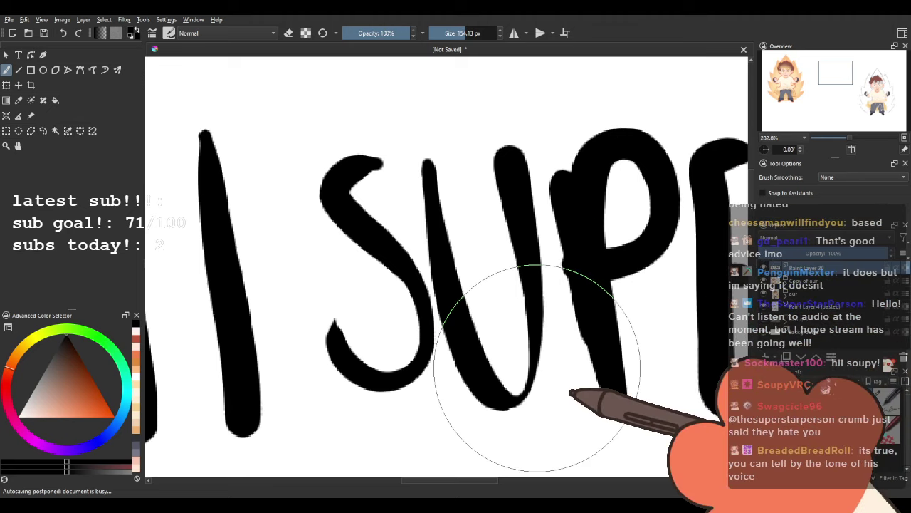
Undo all of the black hand-lettering beside the first character.
{"action": "scroll", "coordinate": [536, 368], "scroll_direction": "down", "scroll_amount": 4}
{"action": "key", "text": "ctrl+z"}
{"action": "key", "text": "ctrl+z"}
{"action": "key", "text": "ctrl+z"}
{"action": "key", "text": "ctrl+z"}
{"action": "key", "text": "ctrl+z"}
{"action": "key", "text": "ctrl+z"}
{"action": "key", "text": "ctrl+z"}
{"action": "key", "text": "ctrl+z"}
{"action": "key", "text": "ctrl+z"}
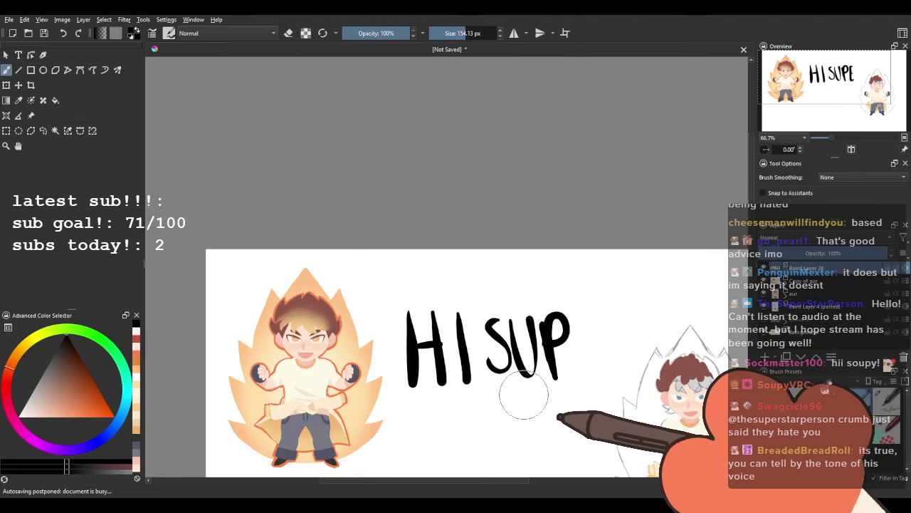
{"action": "key", "text": "ctrl+z"}
{"action": "key", "text": "ctrl+z"}
{"action": "scroll", "coordinate": [509, 221], "scroll_direction": "up", "scroll_amount": 2}
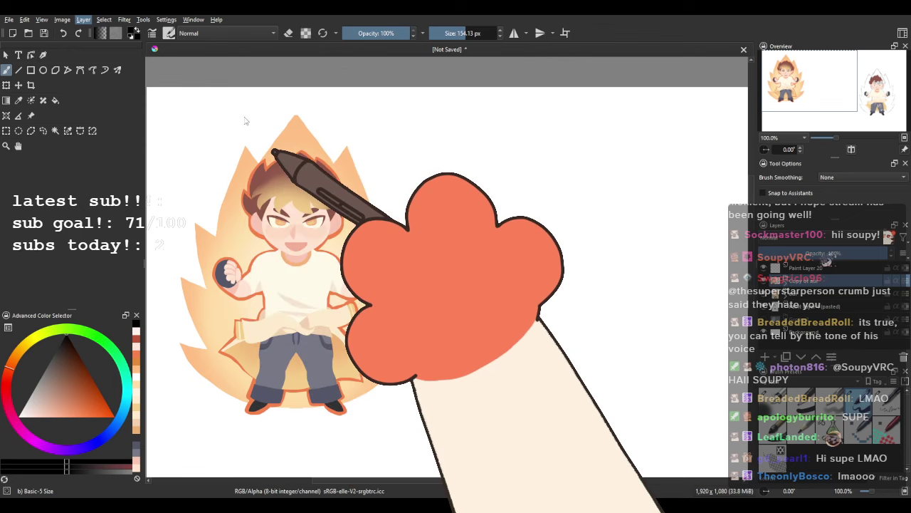
Move the duplicated flame character into the empty space directly beside the original, then return to the brush.
{"action": "key", "text": "minus"}
{"action": "key", "text": "minus"}
{"action": "left_click", "coordinate": [18, 85]}
{"action": "left_click_drag", "start_coordinate": [550, 240], "coordinate": [366, 234]}
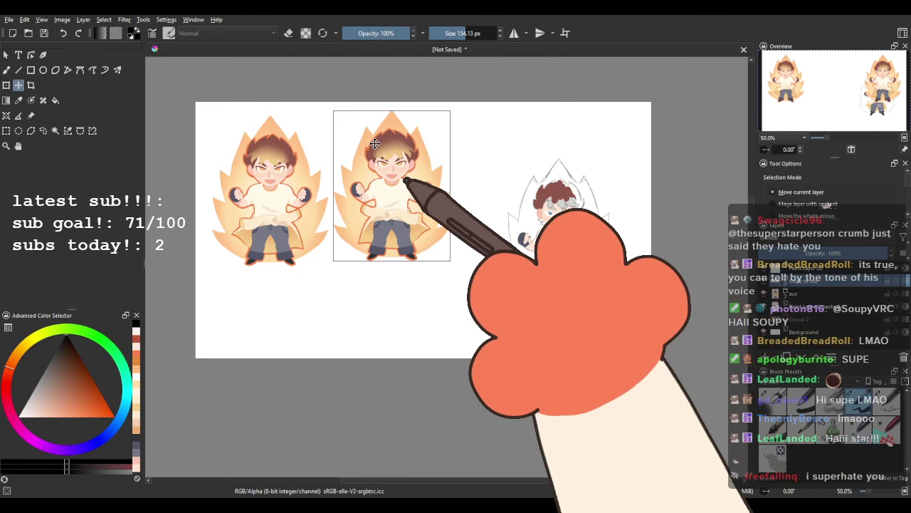
{"action": "key", "text": "plus"}
{"action": "key", "text": "plus"}
{"action": "left_click_drag", "start_coordinate": [362, 203], "coordinate": [365, 213]}
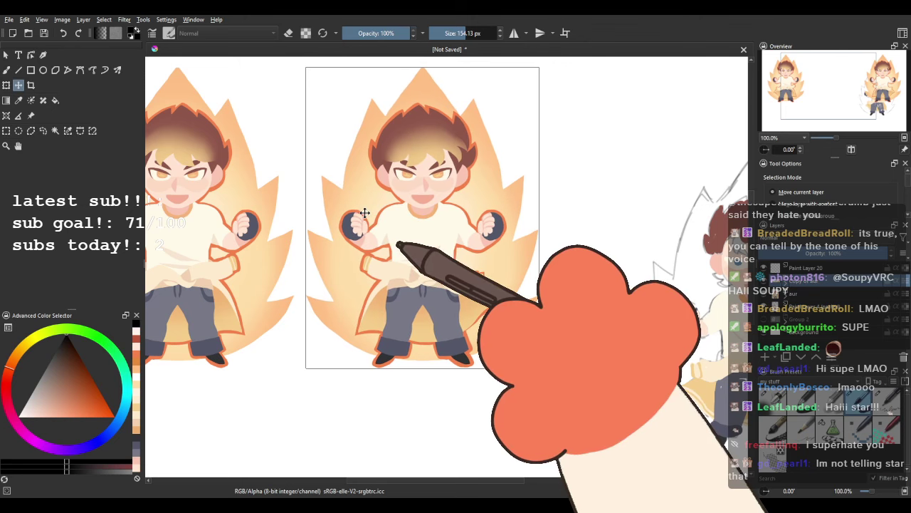
{"action": "left_click", "coordinate": [7, 70]}
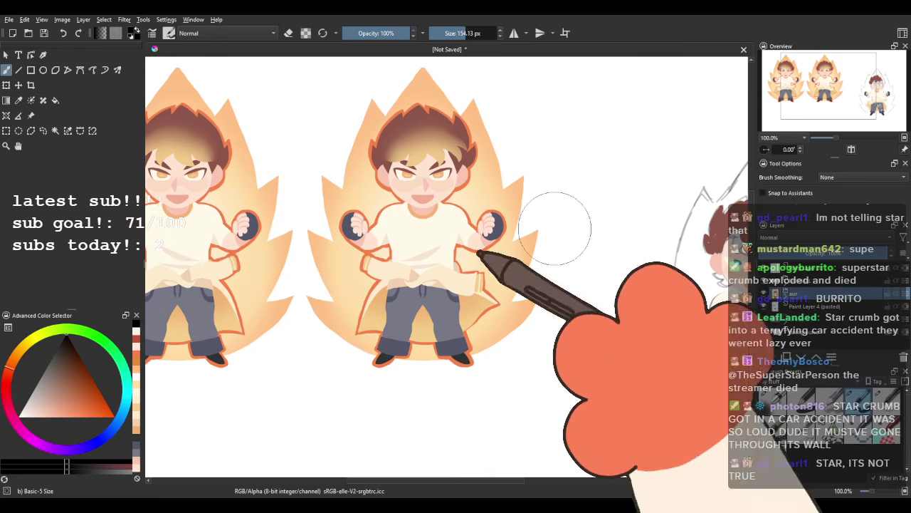
Open the duplicated character's group and hide its red-orange outline and flame aura layers.
{"action": "left_click", "coordinate": [784, 283]}
{"action": "left_click", "coordinate": [770, 295]}
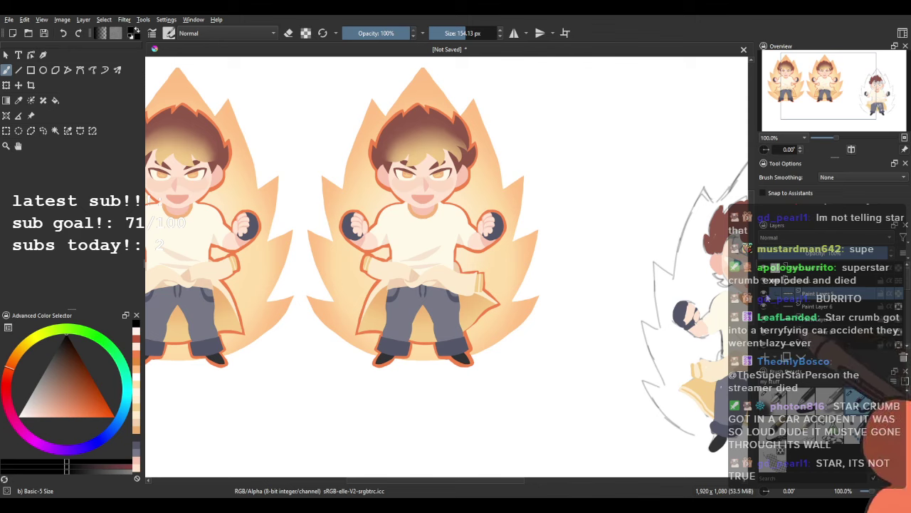
{"action": "scroll", "coordinate": [839, 315], "scroll_direction": "down", "scroll_amount": 2}
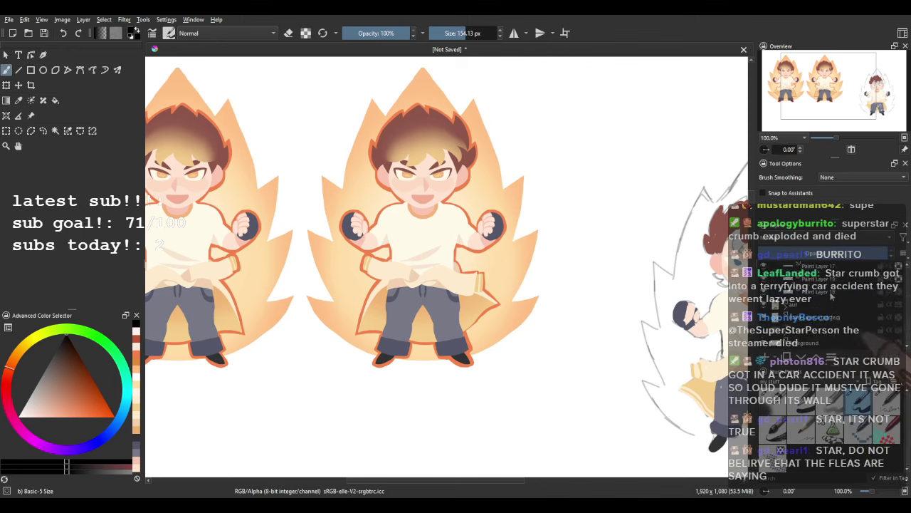
{"action": "left_click", "coordinate": [830, 292]}
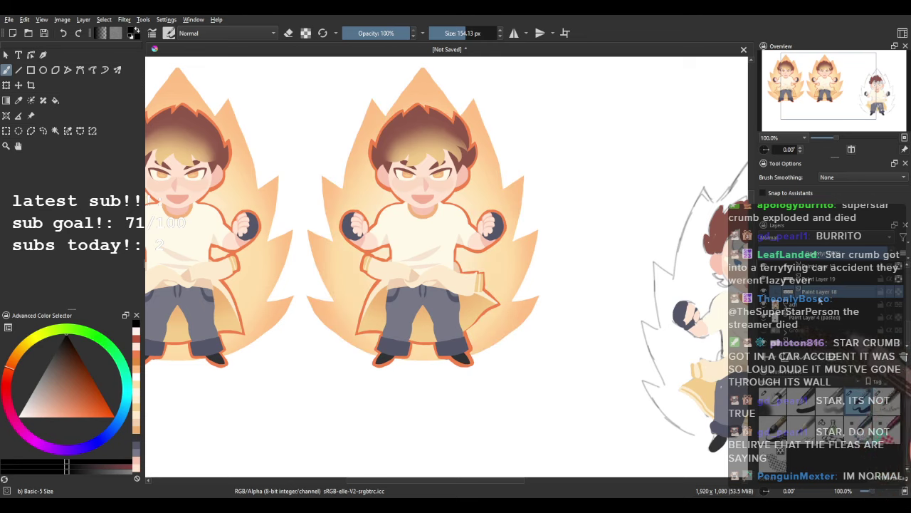
{"action": "left_click", "coordinate": [764, 292]}
{"action": "scroll", "coordinate": [767, 302], "scroll_direction": "up", "scroll_amount": 1}
{"action": "left_click", "coordinate": [764, 317]}
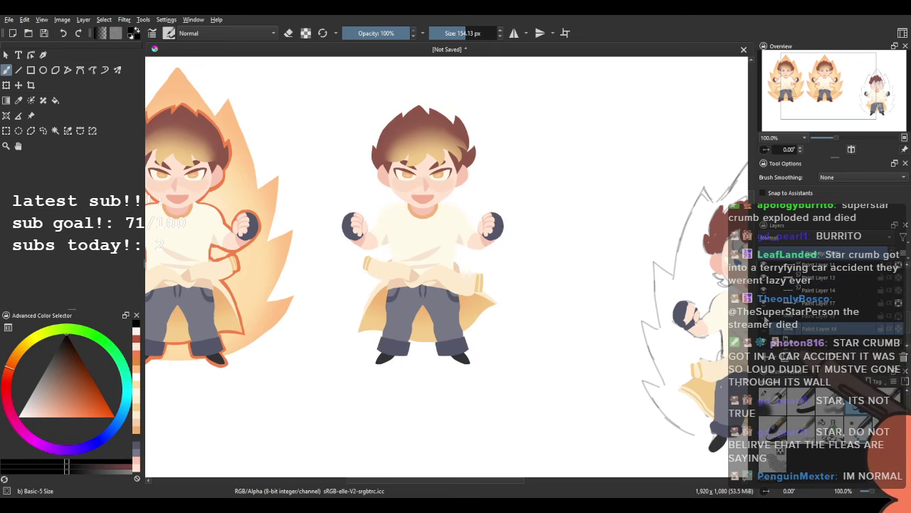
{"action": "left_click", "coordinate": [765, 316]}
{"action": "left_click", "coordinate": [765, 317]}
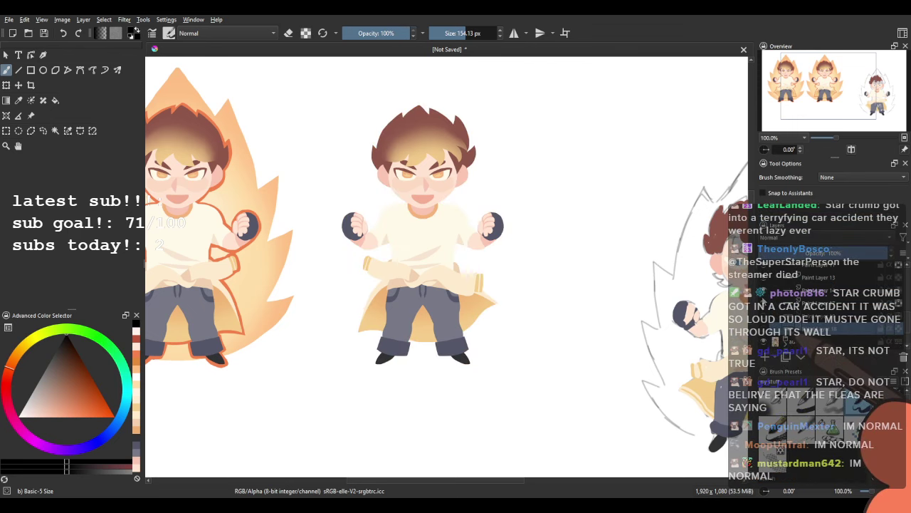
Remove the duplicate's coat tails and delete the jacket tied around its waist, keeping the shirt and trousers.
{"action": "left_click", "coordinate": [824, 307]}
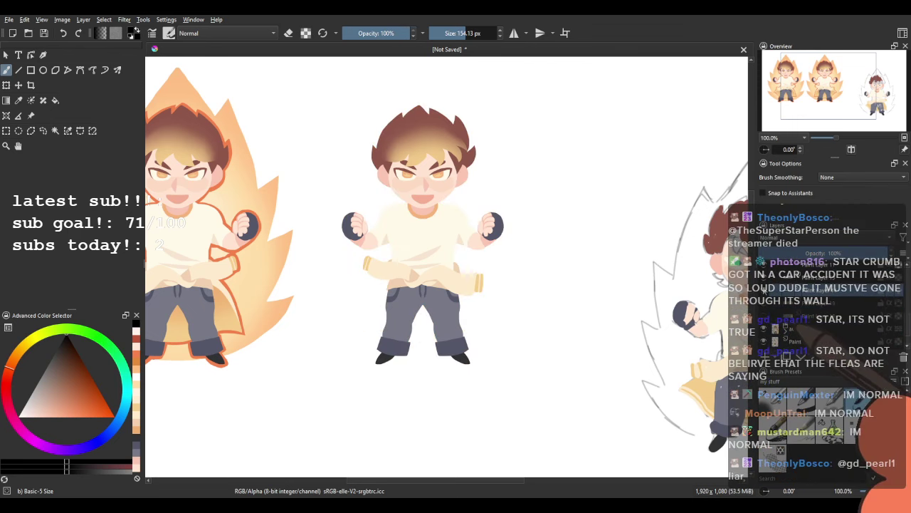
{"action": "left_click", "coordinate": [764, 290]}
{"action": "left_click", "coordinate": [764, 278]}
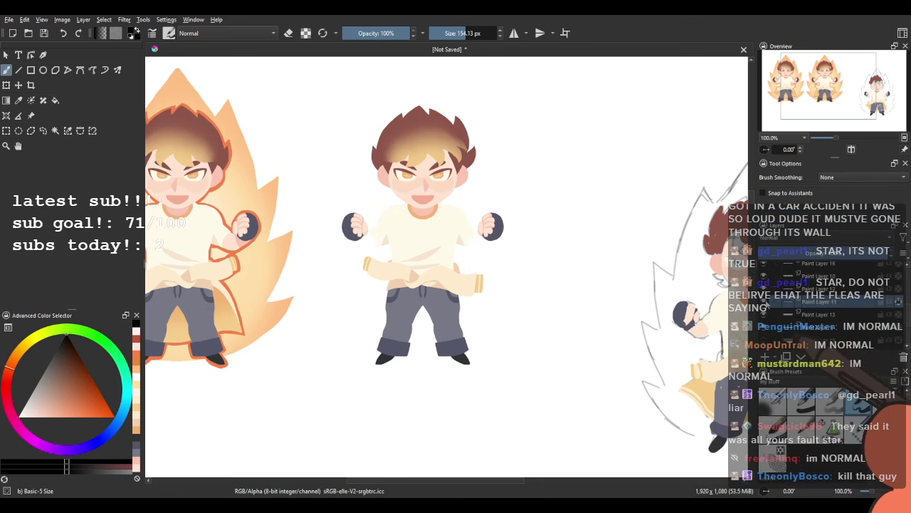
{"action": "left_click", "coordinate": [798, 290]}
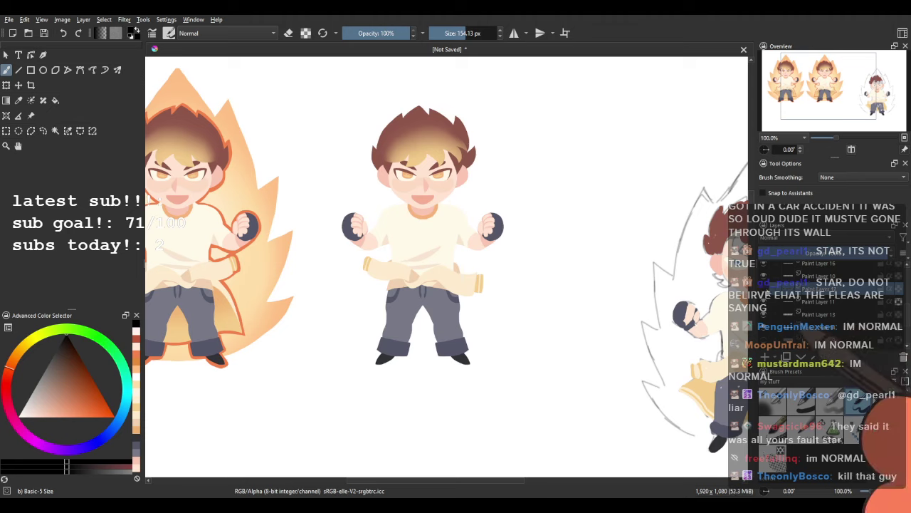
{"action": "left_click", "coordinate": [765, 276]}
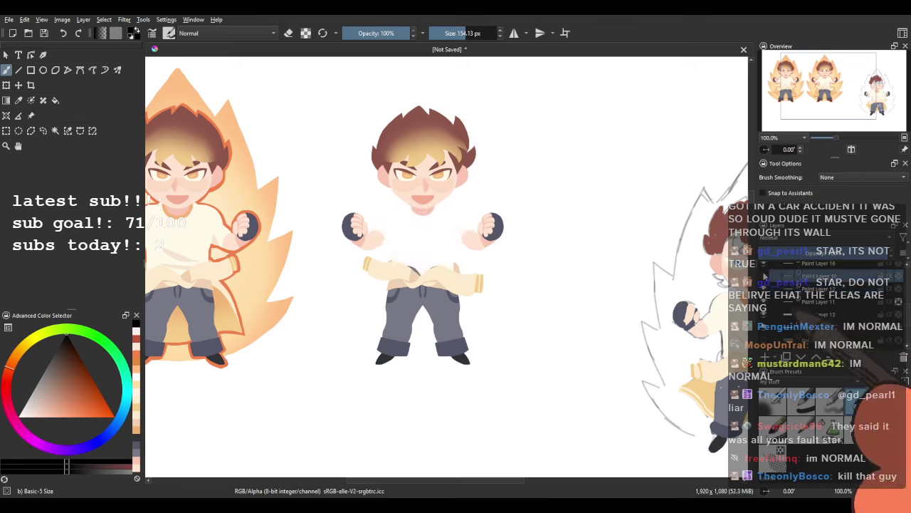
{"action": "scroll", "coordinate": [790, 287], "scroll_direction": "up", "scroll_amount": 1}
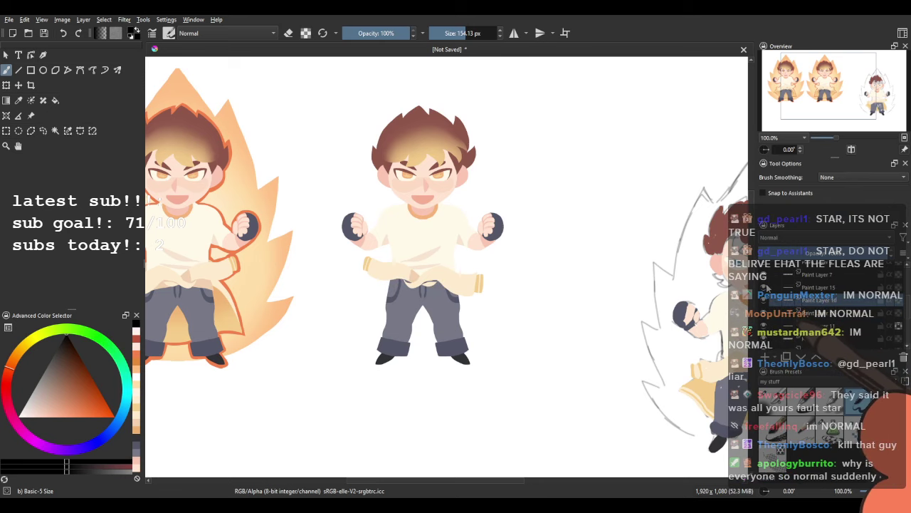
{"action": "left_click", "coordinate": [766, 287]}
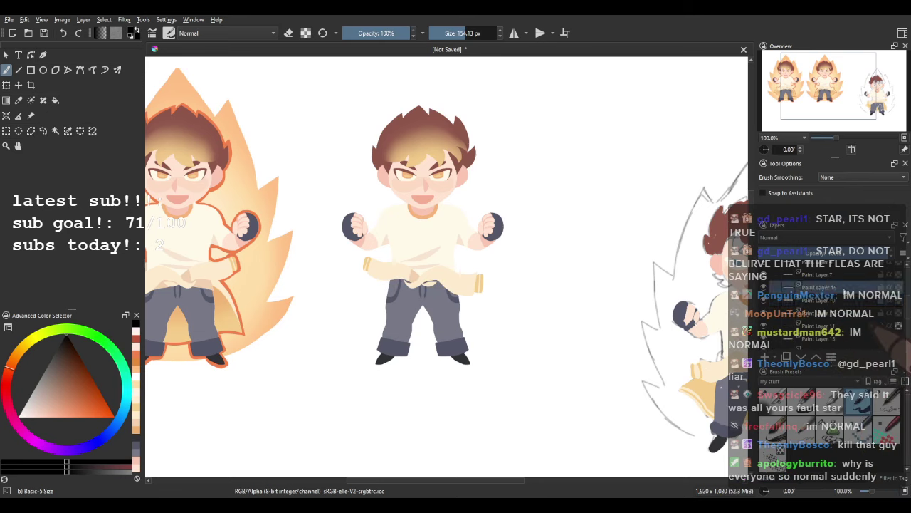
{"action": "left_click", "coordinate": [903, 357]}
{"action": "left_click_drag", "start_coordinate": [468, 275], "coordinate": [592, 299]}
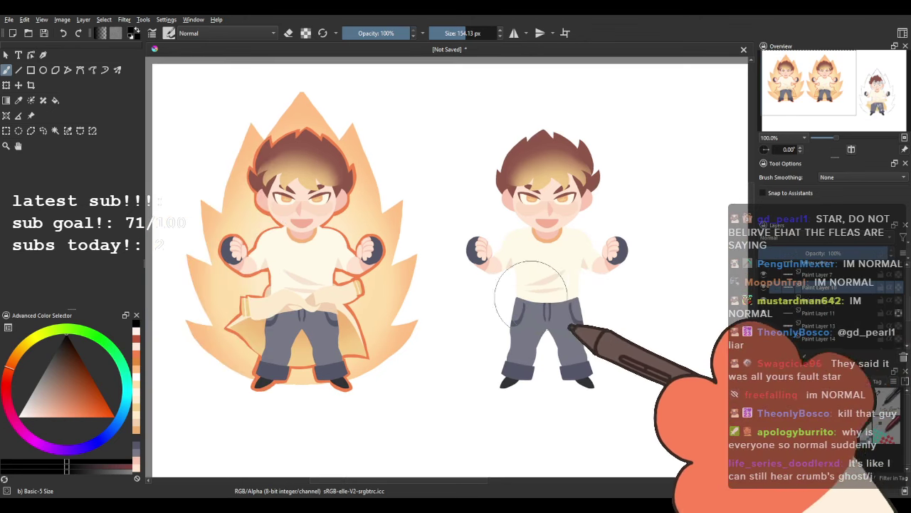
{"action": "scroll", "coordinate": [415, 287], "scroll_direction": "down", "scroll_amount": 1}
{"action": "scroll", "coordinate": [570, 311], "scroll_direction": "up", "scroll_amount": 1}
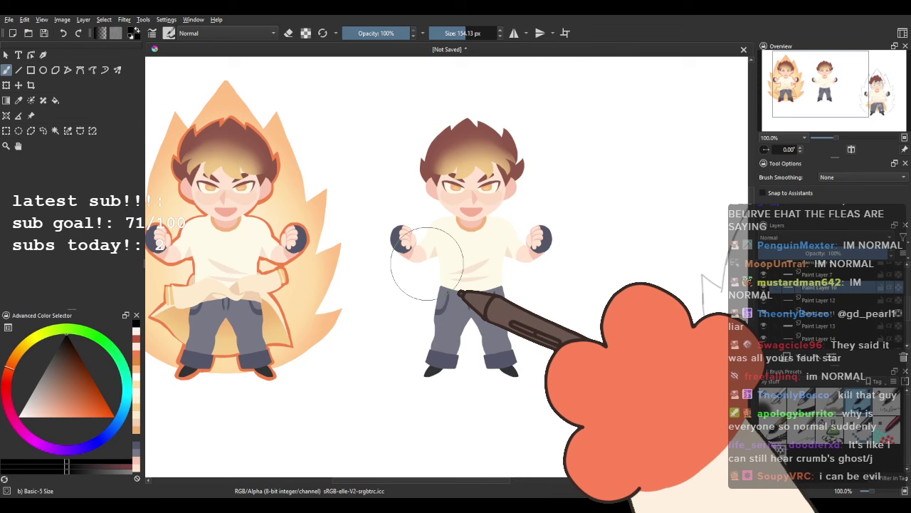
Draw a freehand selection around the duplicated character and the faint sketch behind it.
{"action": "key", "text": "minus"}
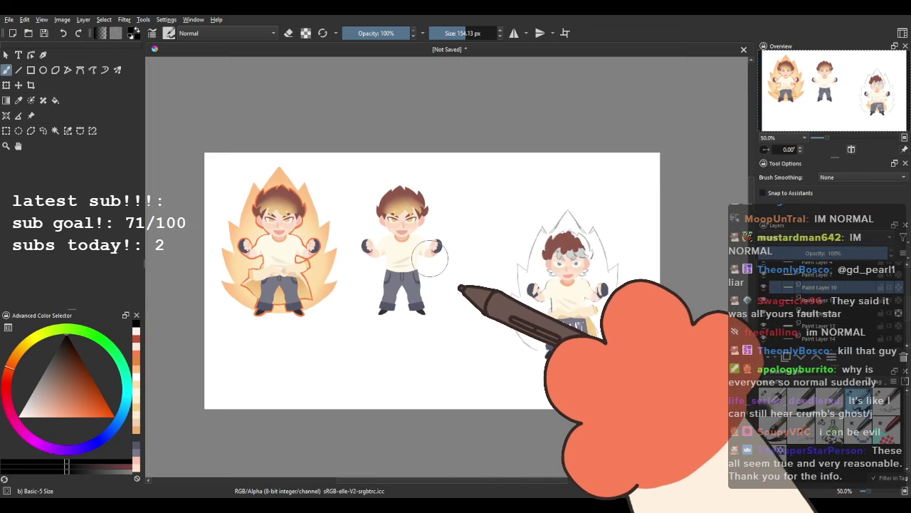
{"action": "key", "text": "plus"}
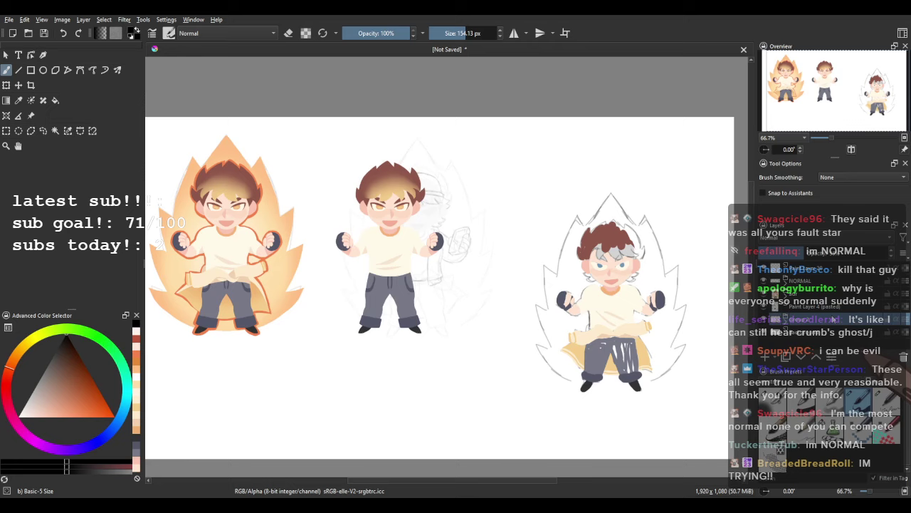
{"action": "scroll", "coordinate": [391, 198], "scroll_direction": "up", "scroll_amount": 1}
{"action": "left_click", "coordinate": [44, 131]}
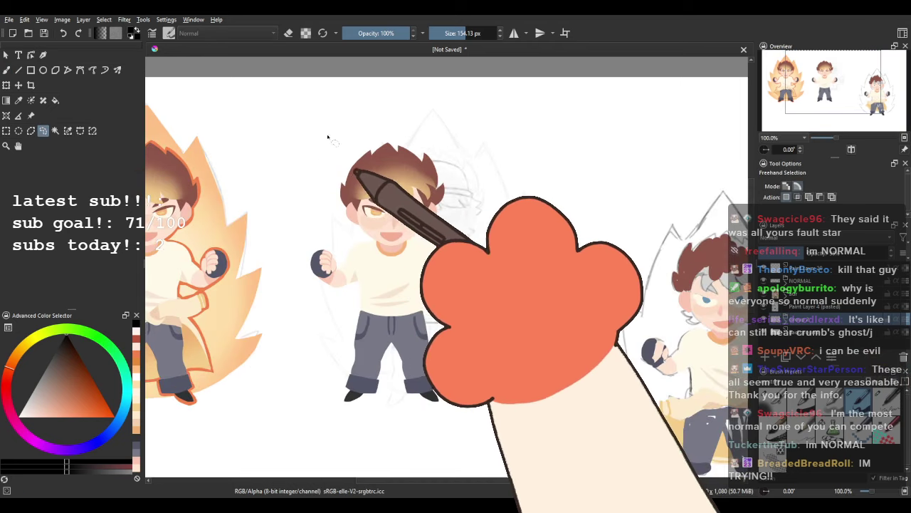
{"action": "mouse_move", "coordinate": [328, 136]}
{"action": "left_mouse_down"}
{"action": "mouse_move", "coordinate": [292, 345]}
{"action": "mouse_move", "coordinate": [314, 427]}
{"action": "mouse_move", "coordinate": [435, 460]}
{"action": "mouse_move", "coordinate": [553, 382]}
{"action": "mouse_move", "coordinate": [579, 255]}
{"action": "mouse_move", "coordinate": [533, 125]}
{"action": "mouse_move", "coordinate": [511, 104]}
{"action": "mouse_move", "coordinate": [459, 84]}
{"action": "left_mouse_up"}
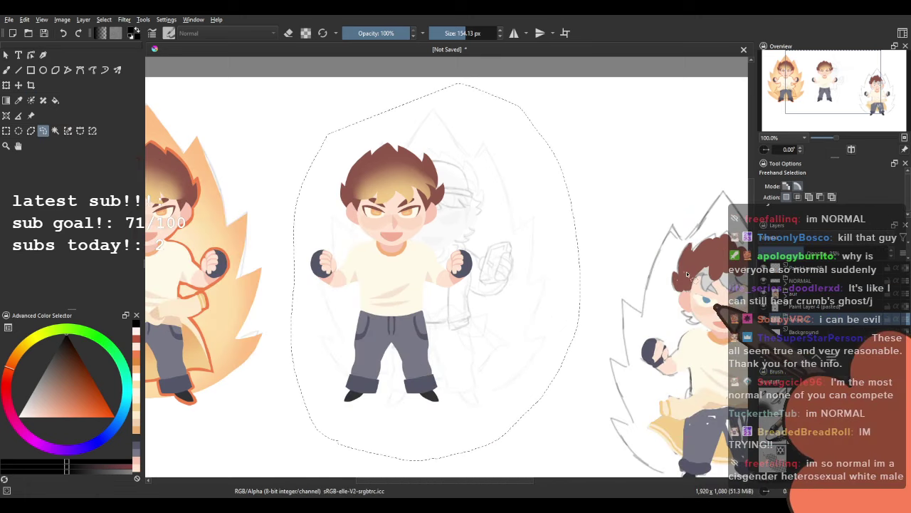
Clear the selection and move the NORMAL group over the faint sketch beside it.
{"action": "left_click", "coordinate": [803, 281]}
{"action": "left_click", "coordinate": [565, 225]}
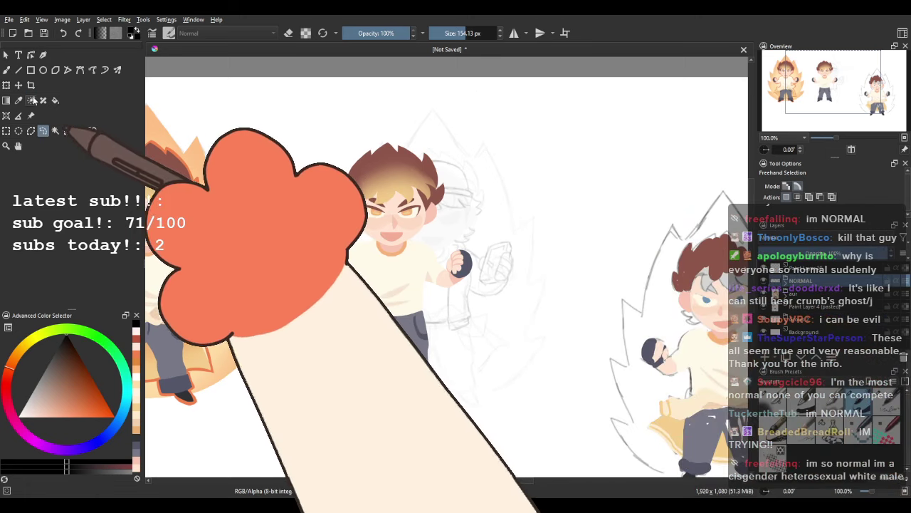
{"action": "left_click", "coordinate": [19, 85]}
{"action": "left_click_drag", "start_coordinate": [391, 396], "coordinate": [398, 321]}
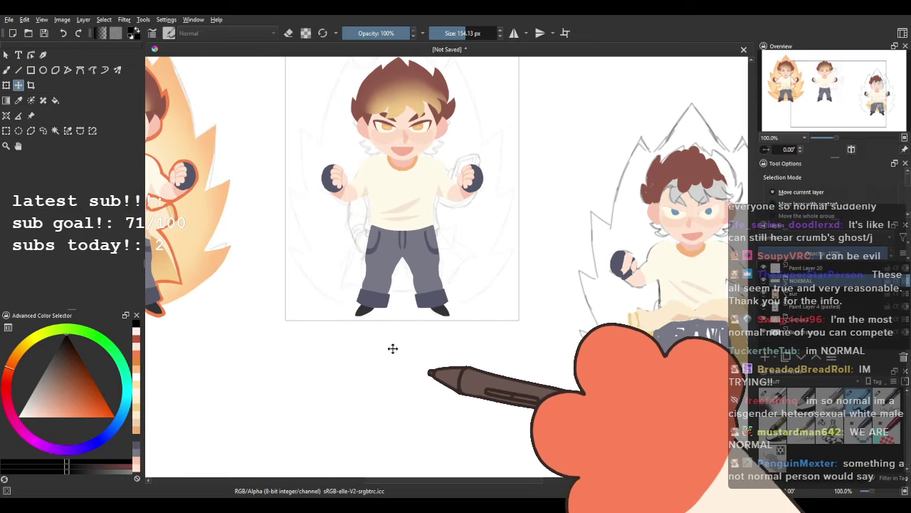
Lower the NORMAL group's opacity and nudge the figure slightly downward to line up with the sketch.
{"action": "scroll", "coordinate": [396, 342], "scroll_direction": "up", "scroll_amount": 3}
{"action": "left_click", "coordinate": [805, 253]}
{"action": "left_click_drag", "start_coordinate": [397, 356], "coordinate": [392, 502]}
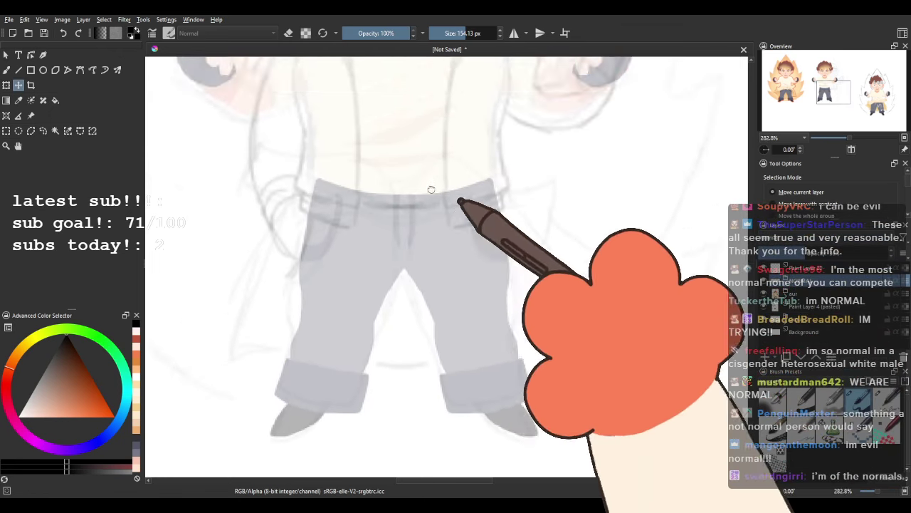
{"action": "scroll", "coordinate": [420, 213], "scroll_direction": "up", "scroll_amount": 10}
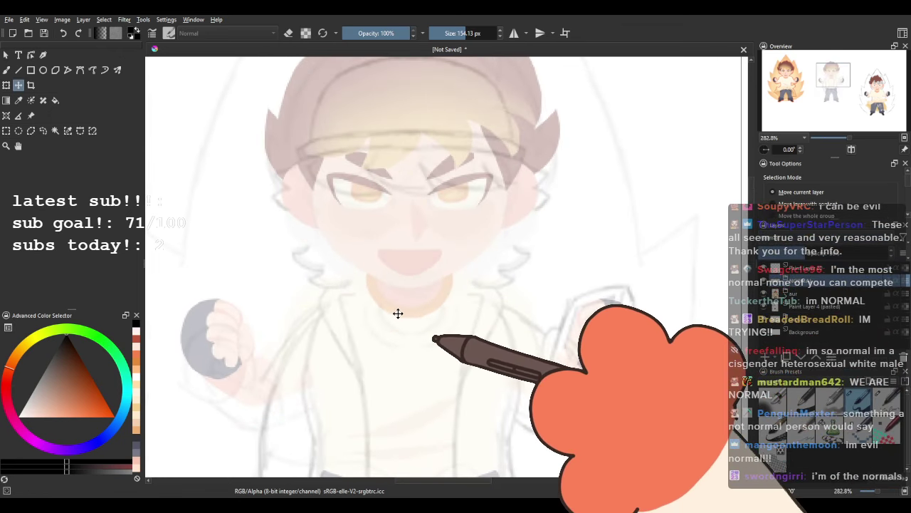
{"action": "scroll", "coordinate": [399, 335], "scroll_direction": "up", "scroll_amount": 3}
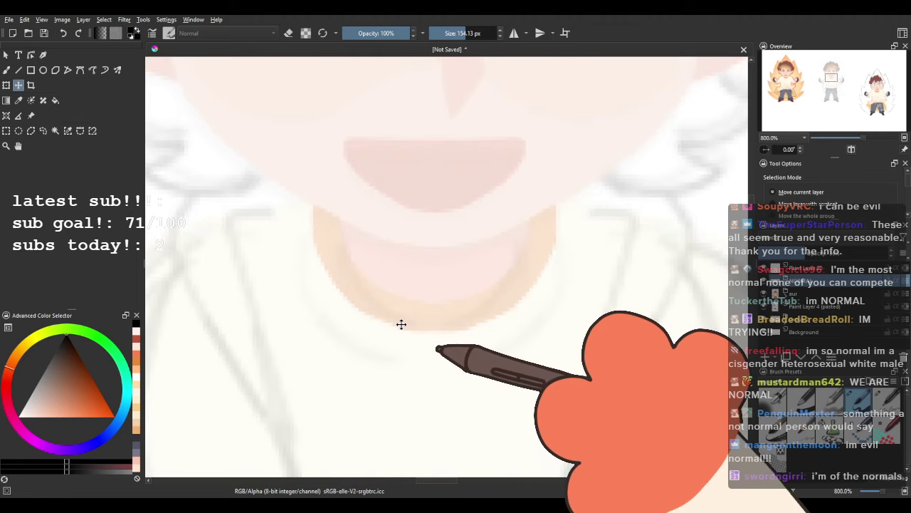
{"action": "left_click_drag", "start_coordinate": [400, 324], "coordinate": [399, 333]}
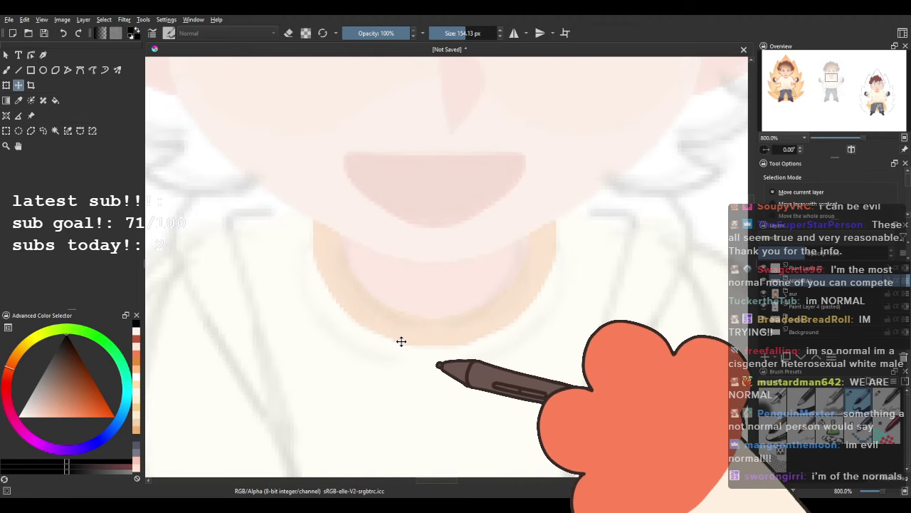
{"action": "scroll", "coordinate": [401, 341], "scroll_direction": "down", "scroll_amount": 6}
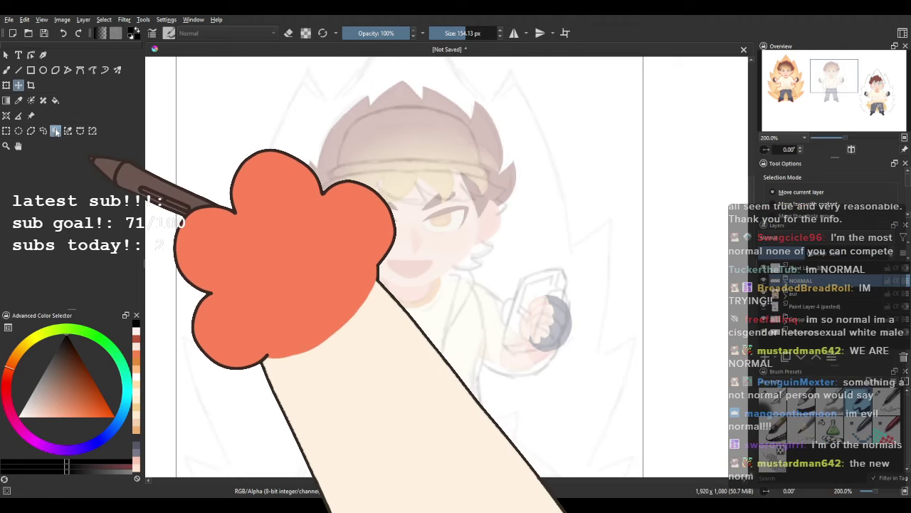
Delete the layer with the yellow-tinted fringe, Paint Layer 5, from the NORMAL group.
{"action": "left_click", "coordinate": [44, 131]}
{"action": "scroll", "coordinate": [331, 232], "scroll_direction": "down", "scroll_amount": 2}
{"action": "left_click", "coordinate": [839, 294]}
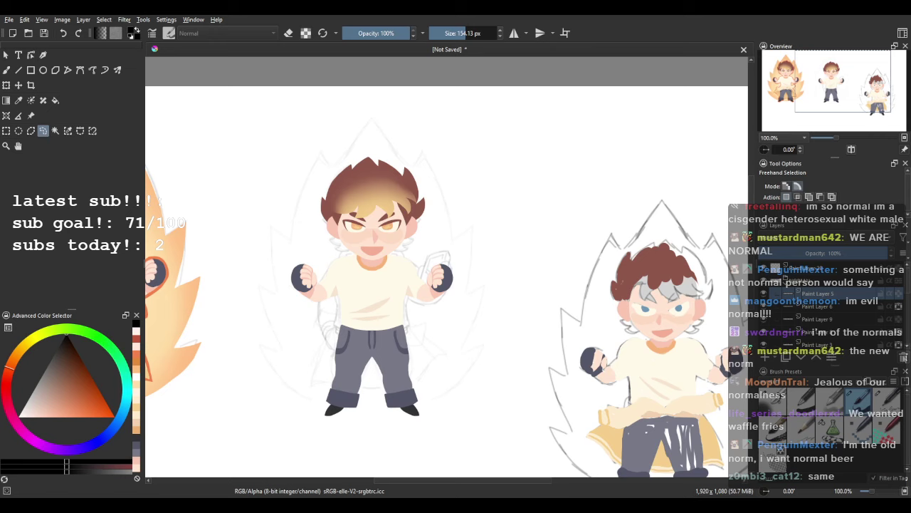
{"action": "left_click", "coordinate": [904, 358]}
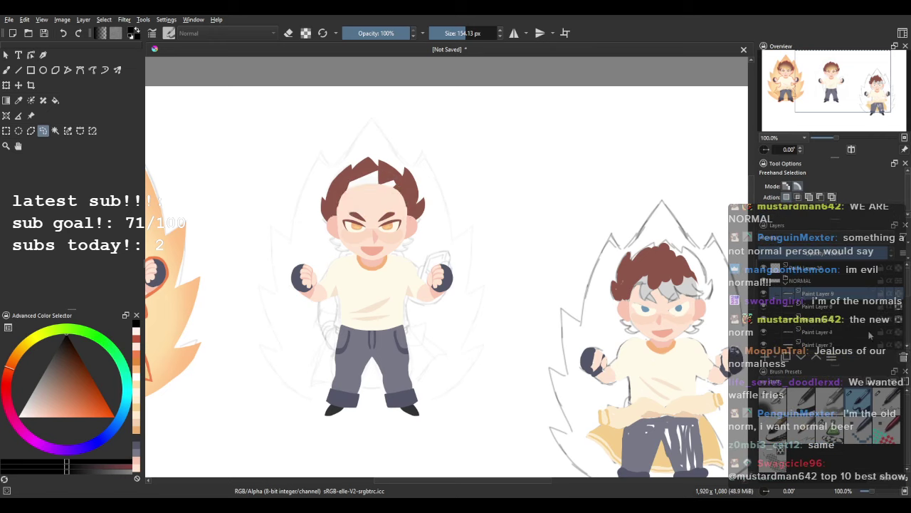
Delete the brown hair layer, Paint Layer 7, from the NORMAL group.
{"action": "left_click", "coordinate": [766, 307]}
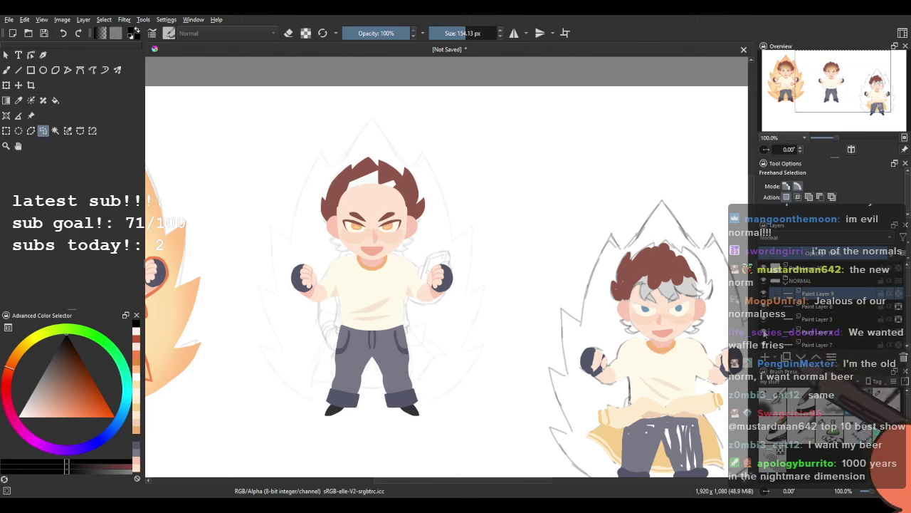
{"action": "left_click", "coordinate": [785, 344]}
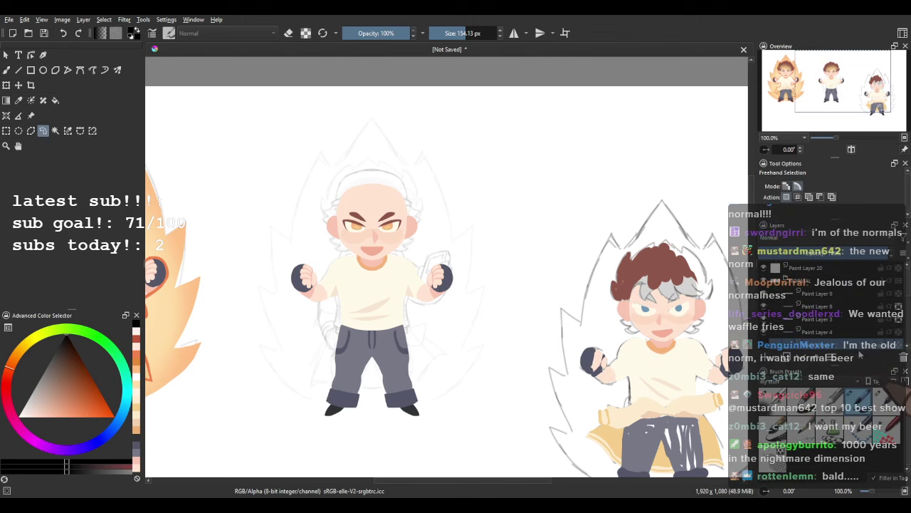
{"action": "left_click", "coordinate": [903, 357]}
{"action": "left_click", "coordinate": [823, 344]}
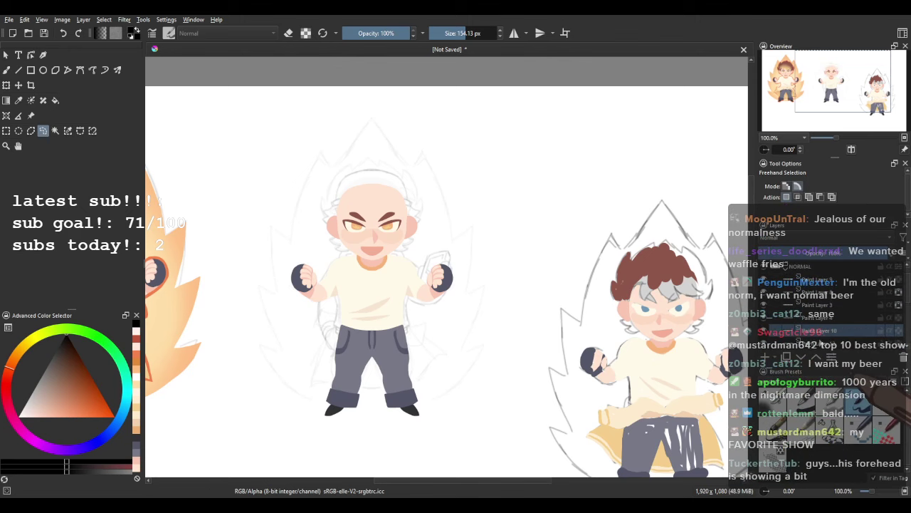
Add a new layer at the top of the NORMAL group and ready the Shapes Fill brush with the neighbouring character's yellow coat colour.
{"action": "scroll", "coordinate": [810, 326], "scroll_direction": "up", "scroll_amount": 1}
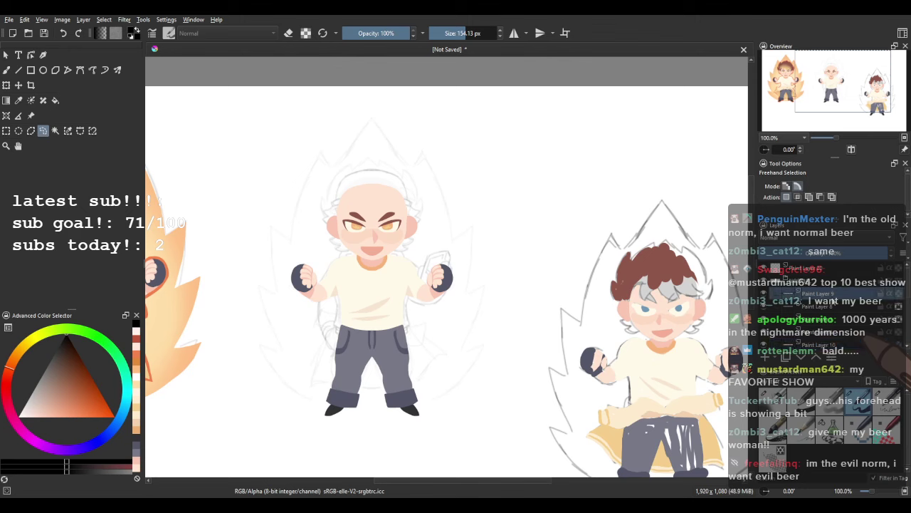
{"action": "scroll", "coordinate": [296, 258], "scroll_direction": "up", "scroll_amount": 1}
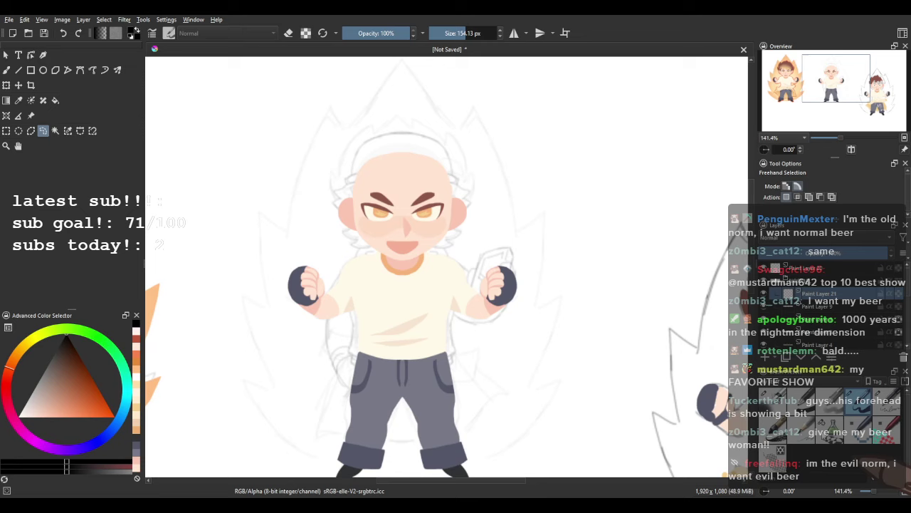
{"action": "left_click", "coordinate": [831, 431]}
{"action": "scroll", "coordinate": [428, 310], "scroll_direction": "down", "scroll_amount": 3}
{"action": "left_click_drag", "start_coordinate": [428, 310], "coordinate": [342, 241]}
{"action": "scroll", "coordinate": [264, 169], "scroll_direction": "up", "scroll_amount": 2}
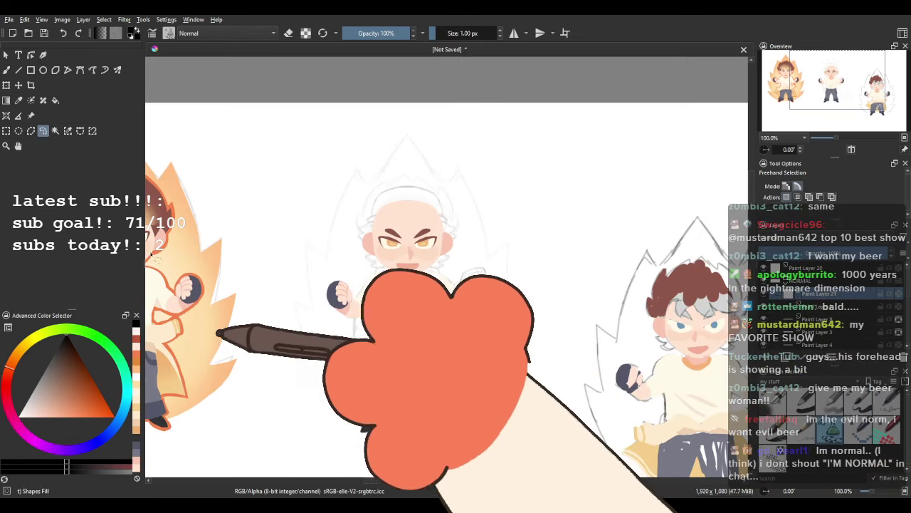
{"action": "key", "text": "b"}
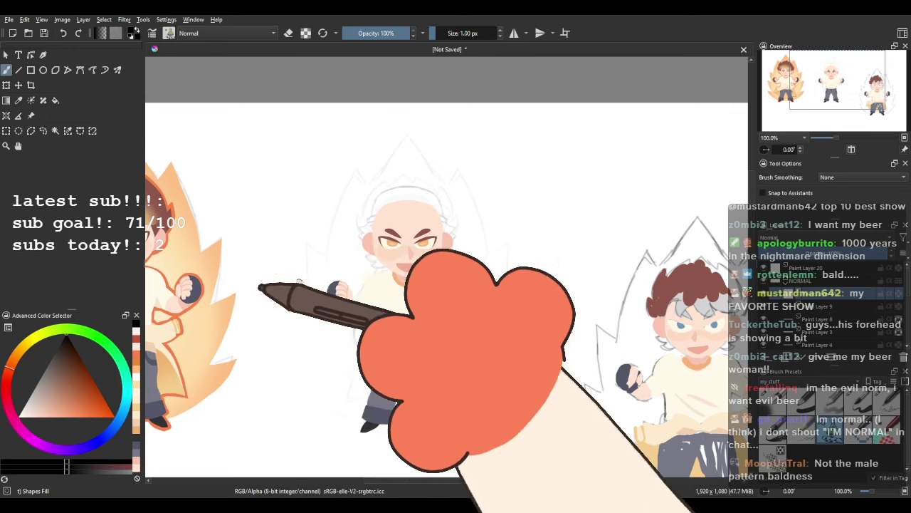
{"action": "left_click_drag", "start_coordinate": [460, 351], "coordinate": [289, 242]}
{"action": "scroll", "coordinate": [442, 304], "scroll_direction": "up", "scroll_amount": 2}
{"action": "left_click", "coordinate": [519, 380], "text": "ctrl"}
{"action": "left_click_drag", "start_coordinate": [338, 263], "coordinate": [558, 469]}
{"action": "left_click_drag", "start_coordinate": [238, 153], "coordinate": [400, 228]}
Turn on horizontal mirror painting and lower the NORMAL group's opacity to reveal the sketch beneath.
{"action": "left_click", "coordinate": [513, 33]}
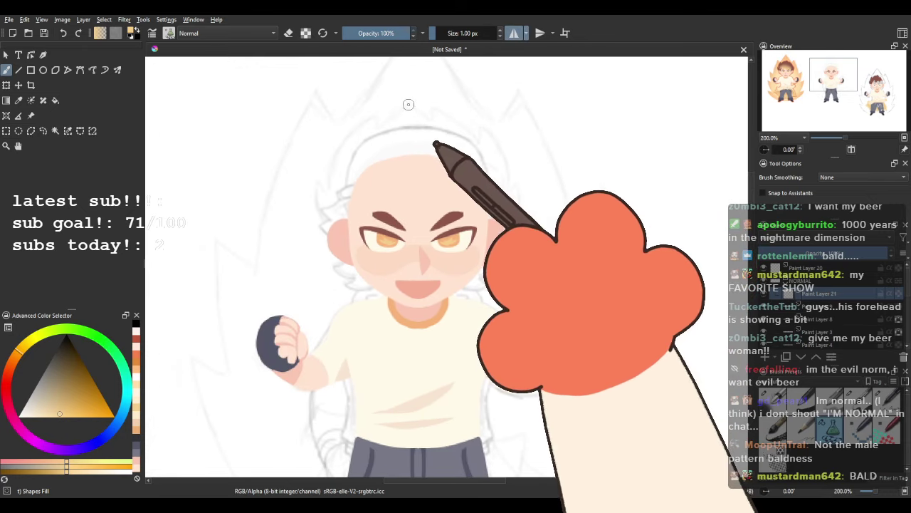
{"action": "scroll", "coordinate": [425, 145], "scroll_direction": "up", "scroll_amount": 2}
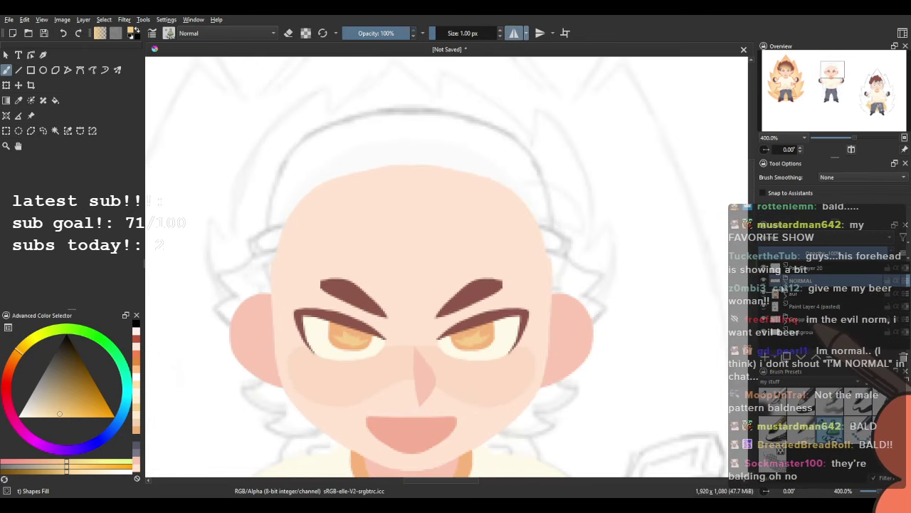
{"action": "left_click", "coordinate": [814, 253]}
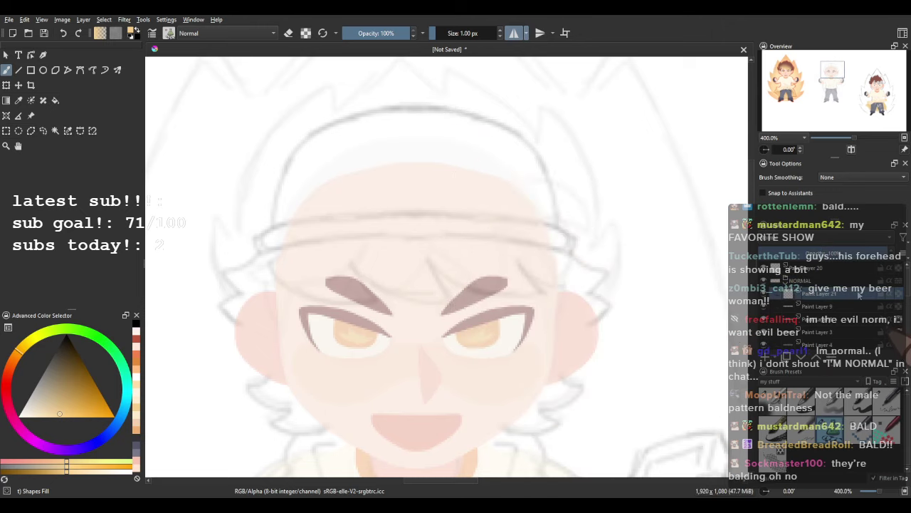
Move the vertical mirror axis from the flame character onto the centre of the NORMAL character's face.
{"action": "left_click_drag", "start_coordinate": [379, 197], "coordinate": [401, 197]}
{"action": "scroll", "coordinate": [450, 249], "scroll_direction": "down", "scroll_amount": 5}
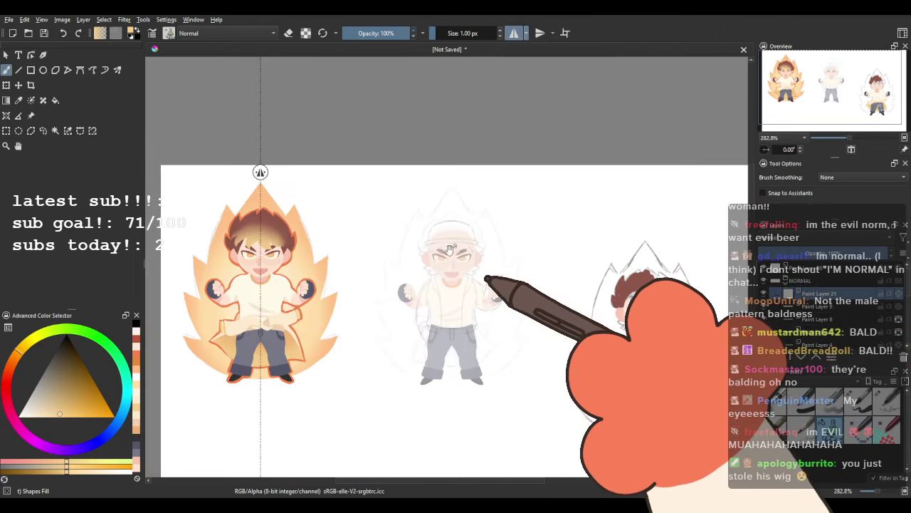
{"action": "scroll", "coordinate": [385, 240], "scroll_direction": "up", "scroll_amount": 2}
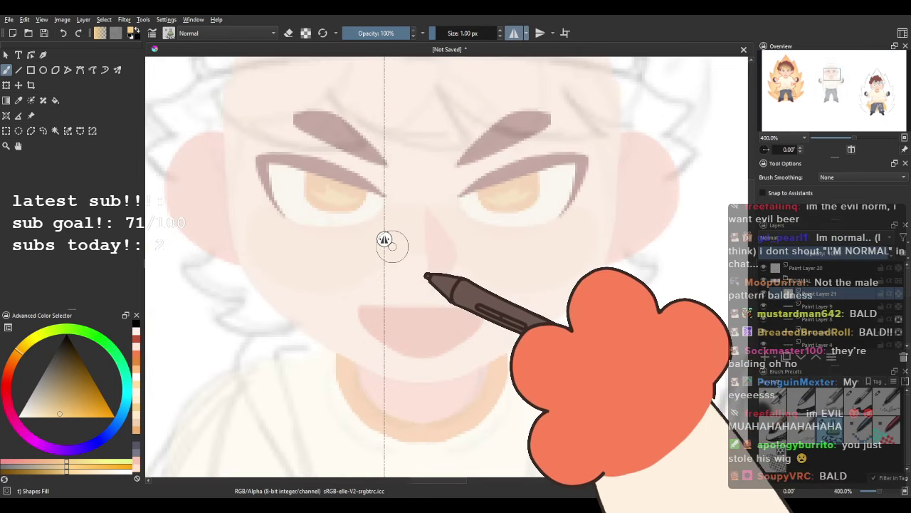
{"action": "left_click_drag", "start_coordinate": [383, 240], "coordinate": [418, 243]}
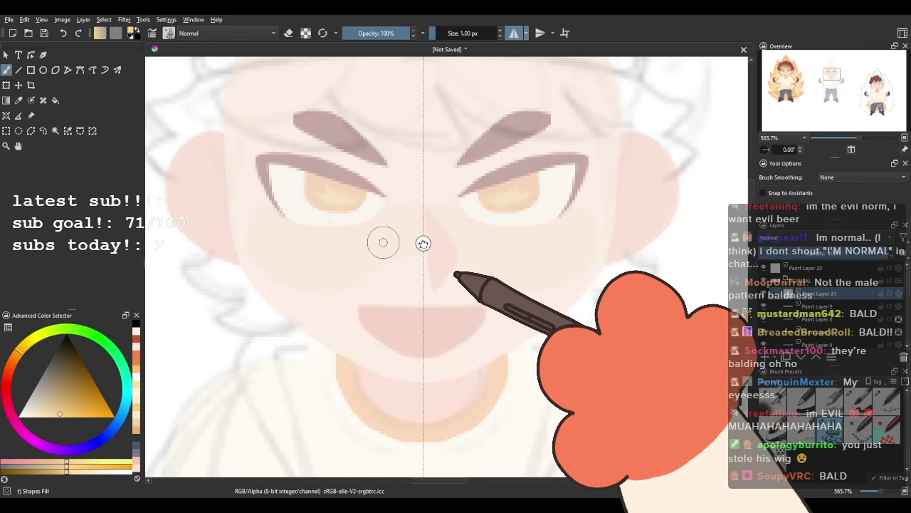
Paint the curved tan brim of the cap across the forehead, following the sketch lines.
{"action": "left_click_drag", "start_coordinate": [456, 173], "coordinate": [469, 321]}
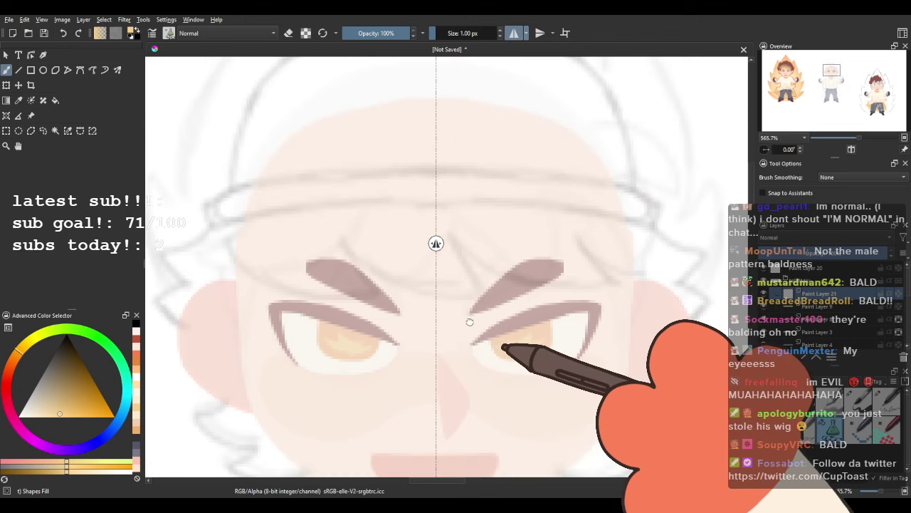
{"action": "left_click_drag", "start_coordinate": [315, 219], "coordinate": [348, 257]}
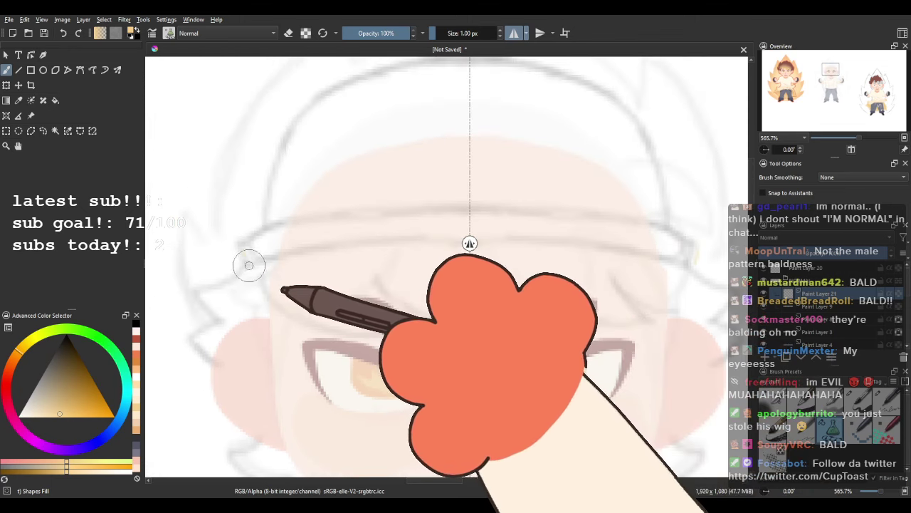
{"action": "left_click_drag", "start_coordinate": [249, 266], "coordinate": [436, 244]}
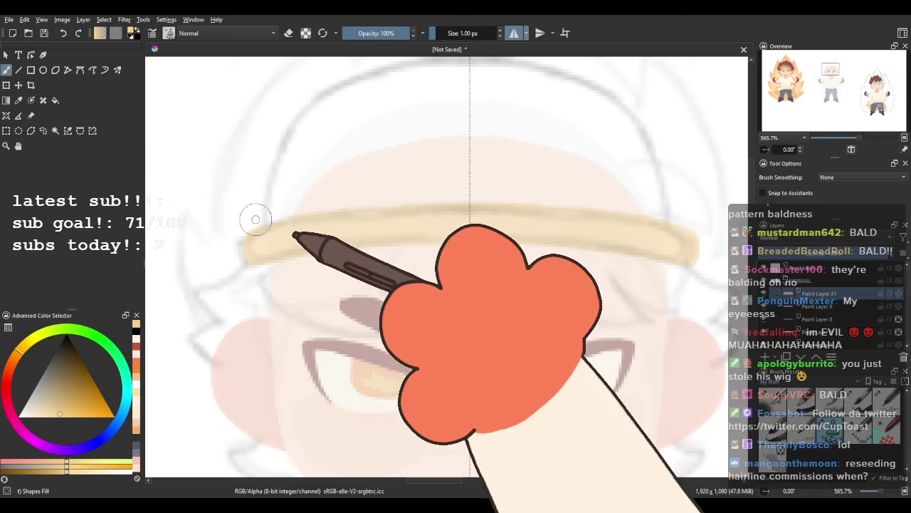
{"action": "left_click_drag", "start_coordinate": [261, 231], "coordinate": [316, 242]}
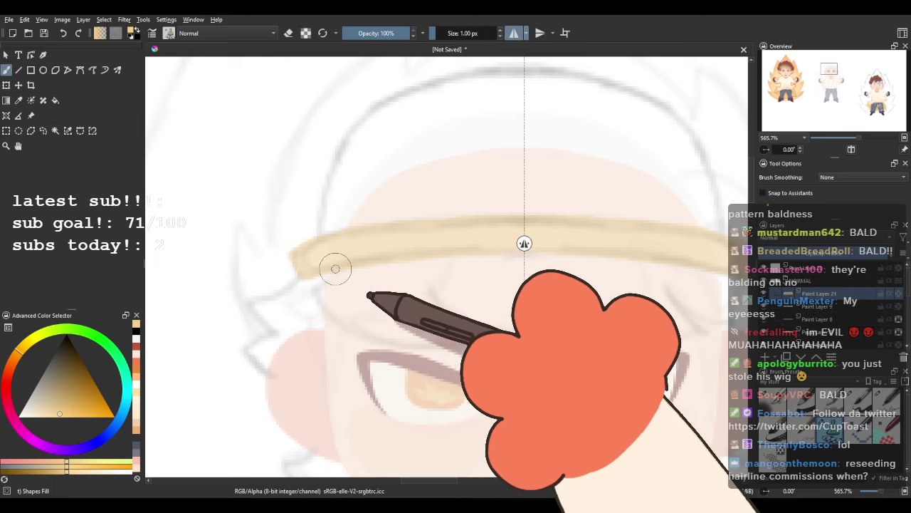
Add a new layer beneath the brim and fill in the cap's rounded tan crown over the sketch.
{"action": "scroll", "coordinate": [337, 217], "scroll_direction": "down", "scroll_amount": 4}
{"action": "left_click_drag", "start_coordinate": [348, 184], "coordinate": [362, 153]}
{"action": "scroll", "coordinate": [362, 153], "scroll_direction": "down", "scroll_amount": 2}
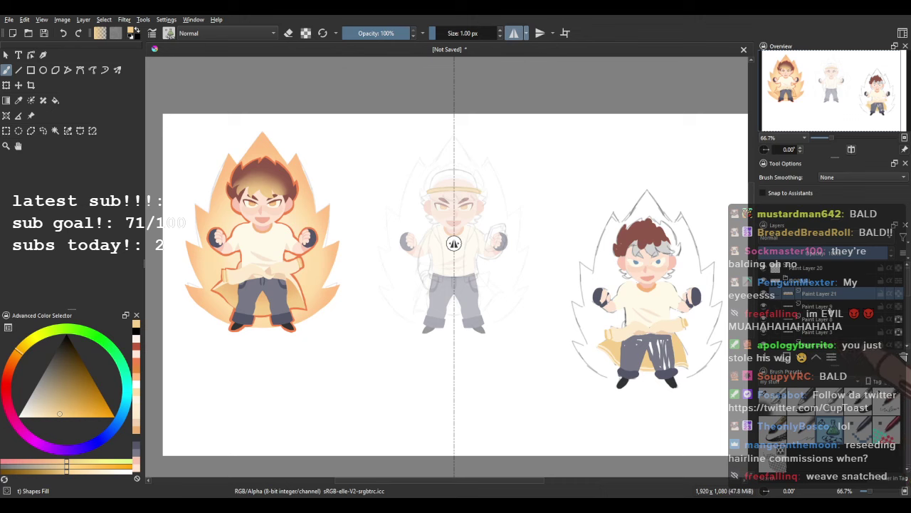
{"action": "scroll", "coordinate": [454, 243], "scroll_direction": "up", "scroll_amount": 2}
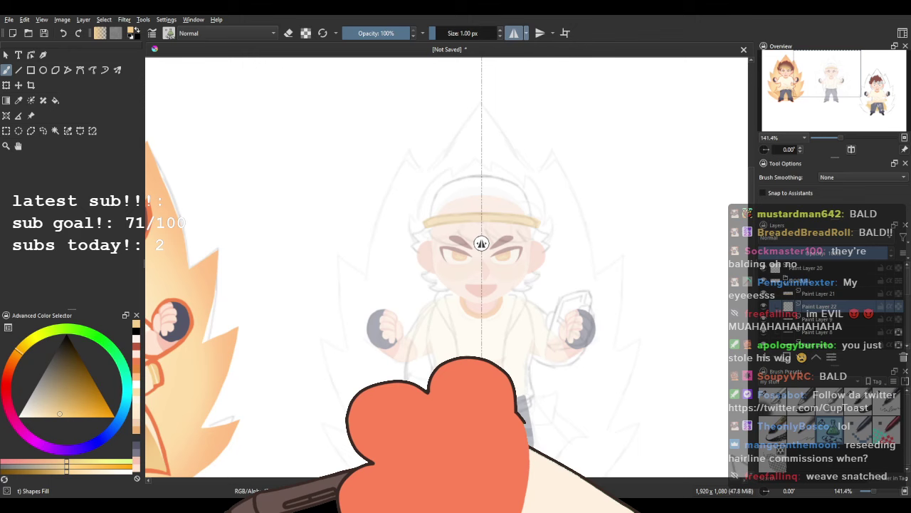
{"action": "scroll", "coordinate": [490, 220], "scroll_direction": "up", "scroll_amount": 3}
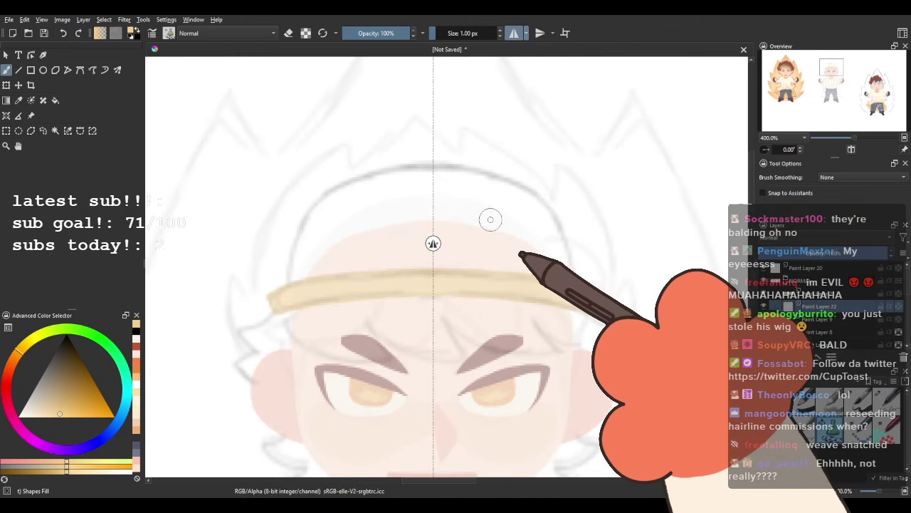
{"action": "mouse_move", "coordinate": [360, 277]}
{"action": "left_mouse_down"}
{"action": "mouse_move", "coordinate": [358, 253]}
{"action": "mouse_move", "coordinate": [363, 288]}
{"action": "left_mouse_up"}
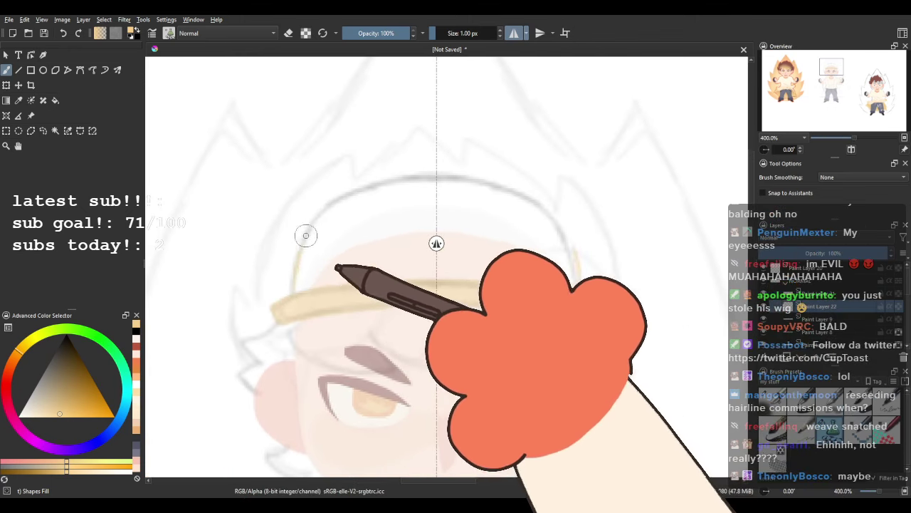
{"action": "mouse_move", "coordinate": [306, 235]}
{"action": "left_mouse_down"}
{"action": "mouse_move", "coordinate": [346, 196]}
{"action": "mouse_move", "coordinate": [424, 180]}
{"action": "mouse_move", "coordinate": [481, 207]}
{"action": "mouse_move", "coordinate": [515, 258]}
{"action": "left_mouse_up"}
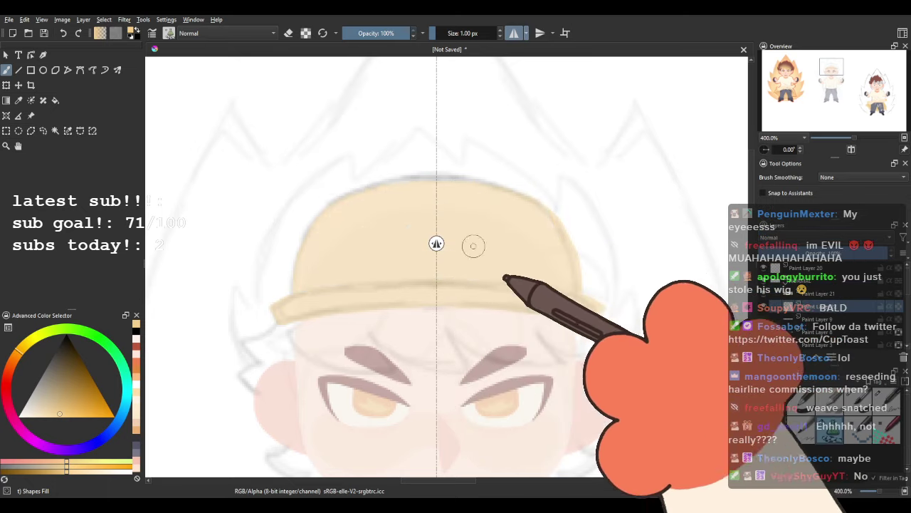
{"action": "mouse_move", "coordinate": [297, 291]}
{"action": "left_mouse_down"}
{"action": "mouse_move", "coordinate": [319, 217]}
{"action": "mouse_move", "coordinate": [366, 182]}
{"action": "mouse_move", "coordinate": [448, 173]}
{"action": "mouse_move", "coordinate": [478, 183]}
{"action": "left_mouse_up"}
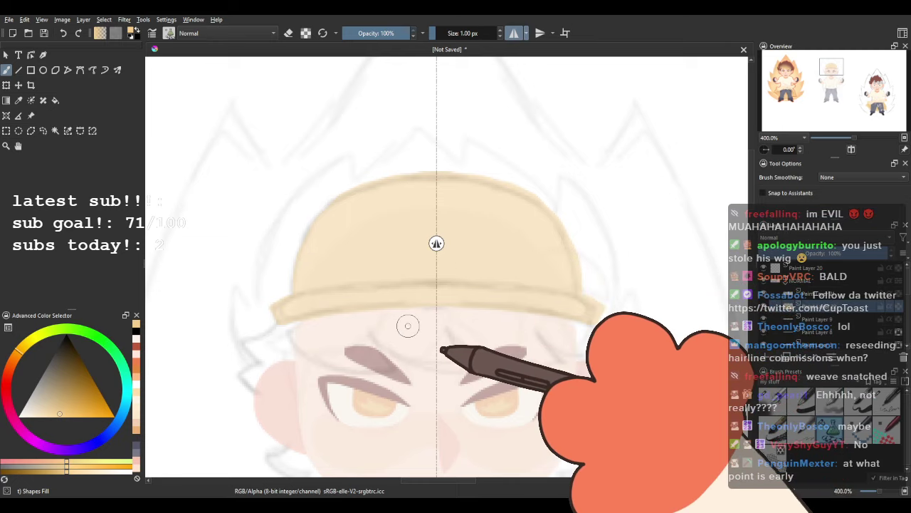
Sample the pale cream from the neighbouring character's clothes and paint a rounded front panel on the cap's crown.
{"action": "scroll", "coordinate": [370, 310], "scroll_direction": "down", "scroll_amount": 3}
{"action": "left_click_drag", "start_coordinate": [339, 265], "coordinate": [315, 161]}
{"action": "left_click_drag", "start_coordinate": [560, 297], "coordinate": [373, 131]}
{"action": "left_click", "coordinate": [553, 361], "text": "ctrl"}
{"action": "left_click_drag", "start_coordinate": [312, 245], "coordinate": [486, 378]}
{"action": "scroll", "coordinate": [335, 174], "scroll_direction": "up", "scroll_amount": 3}
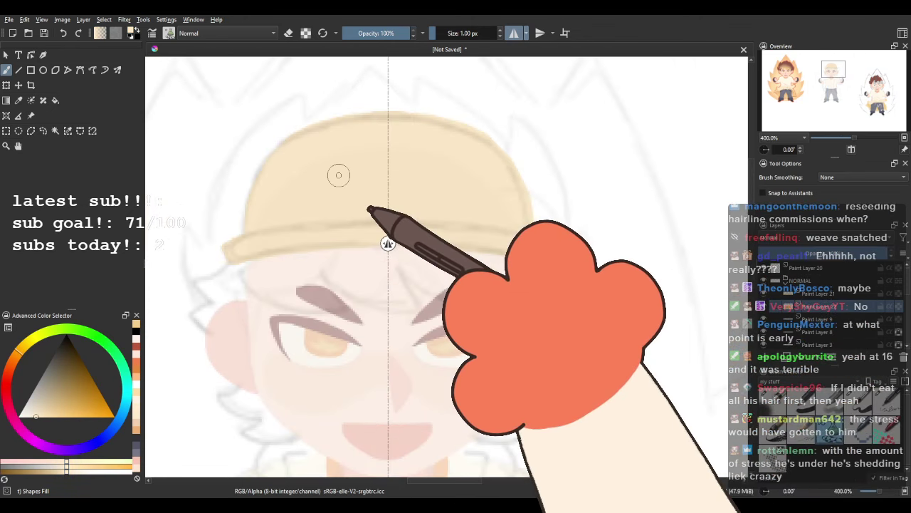
{"action": "left_click_drag", "start_coordinate": [315, 257], "coordinate": [306, 313]}
{"action": "mouse_move", "coordinate": [335, 287]}
{"action": "left_mouse_down"}
{"action": "mouse_move", "coordinate": [304, 297]}
{"action": "mouse_move", "coordinate": [278, 315]}
{"action": "mouse_move", "coordinate": [284, 281]}
{"action": "mouse_move", "coordinate": [336, 247]}
{"action": "left_mouse_up"}
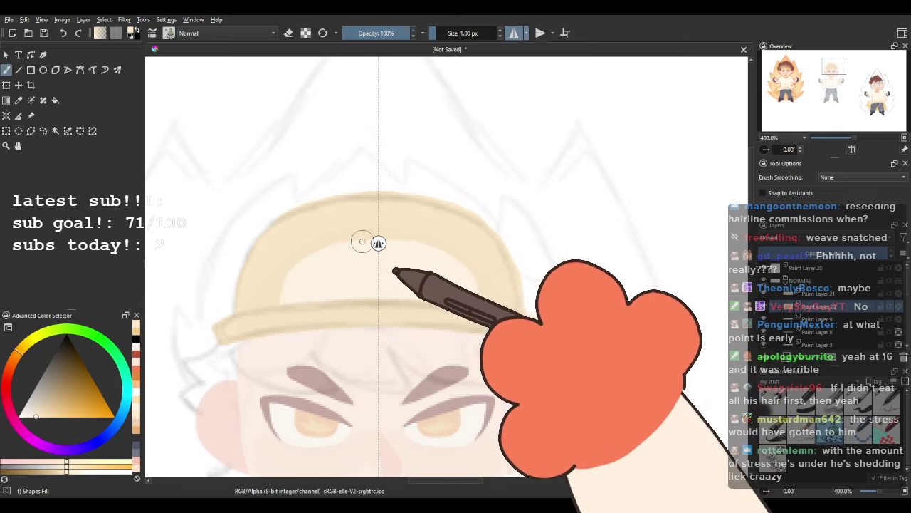
{"action": "left_click_drag", "start_coordinate": [415, 351], "coordinate": [406, 298]}
Select the NORMAL layer group.
{"action": "scroll", "coordinate": [407, 298], "scroll_direction": "down", "scroll_amount": 2}
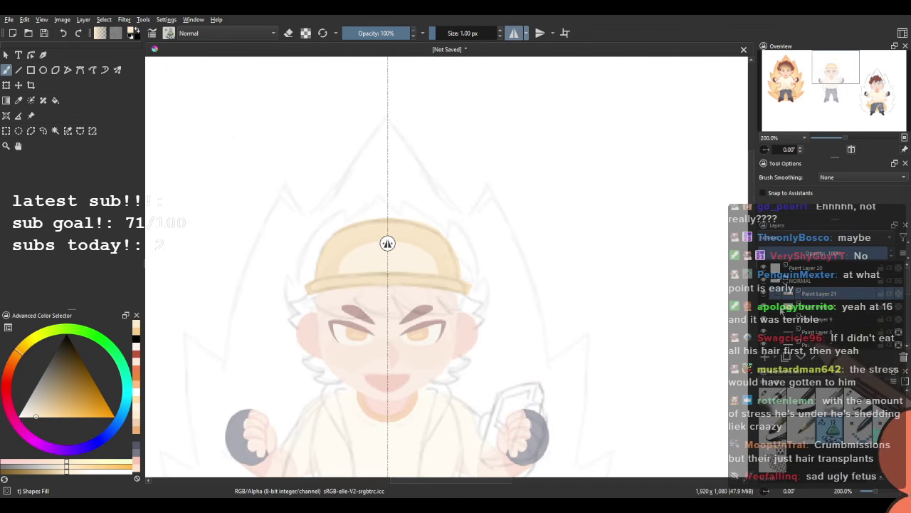
{"action": "left_click", "coordinate": [823, 281]}
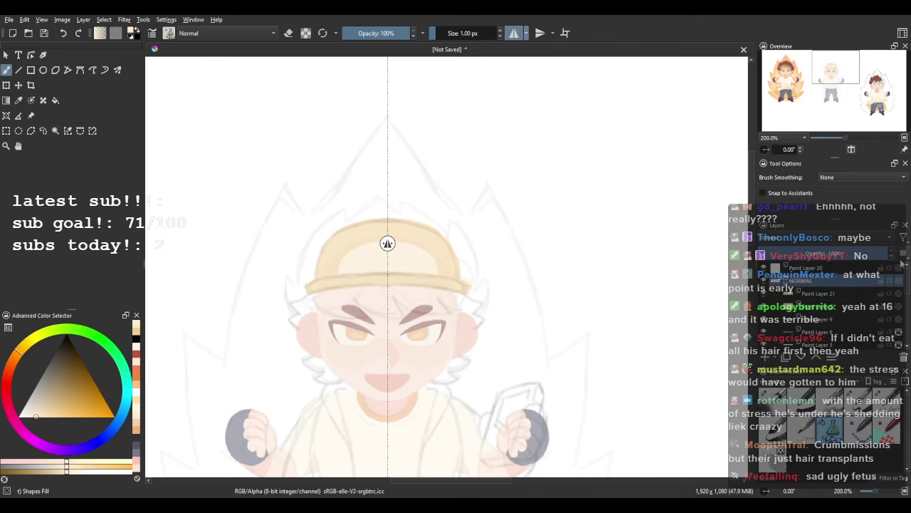
Add a new paint layer for the hair and sample the dark reddish brown from another character's hair.
{"action": "scroll", "coordinate": [498, 329], "scroll_direction": "down", "scroll_amount": 2}
{"action": "left_click_drag", "start_coordinate": [499, 327], "coordinate": [477, 271]}
{"action": "scroll", "coordinate": [410, 283], "scroll_direction": "up", "scroll_amount": 3}
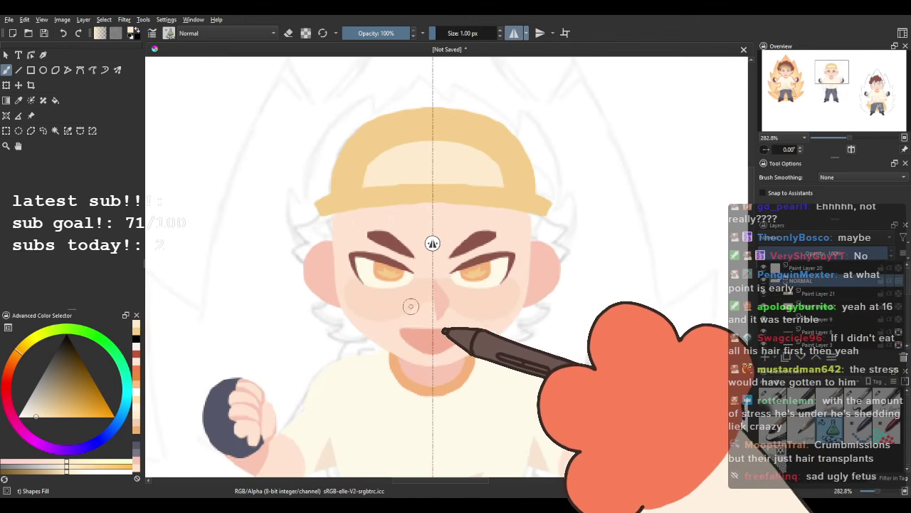
{"action": "left_click_drag", "start_coordinate": [581, 299], "coordinate": [525, 355]}
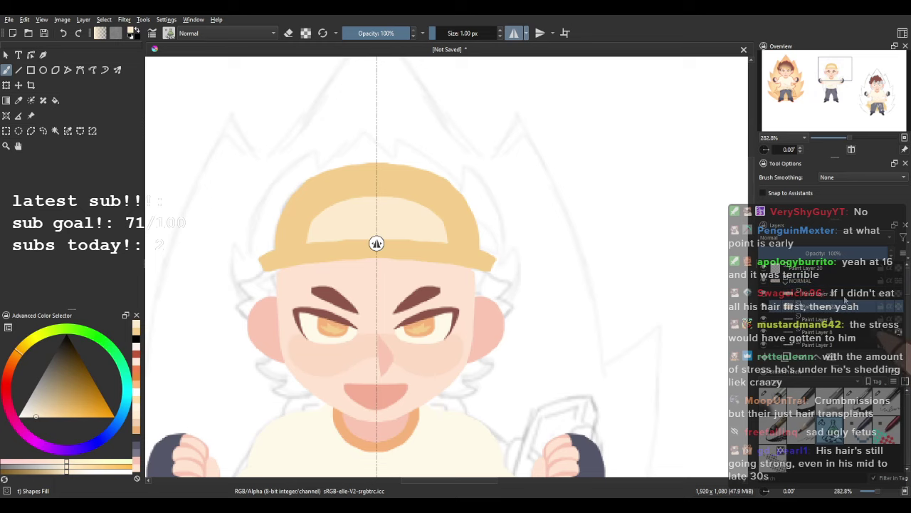
{"action": "left_click", "coordinate": [766, 360]}
{"action": "scroll", "coordinate": [499, 306], "scroll_direction": "down", "scroll_amount": 3}
{"action": "left_click_drag", "start_coordinate": [588, 326], "coordinate": [388, 156]}
{"action": "left_click", "coordinate": [518, 167], "text": "ctrl"}
{"action": "left_click_drag", "start_coordinate": [232, 128], "coordinate": [370, 255]}
{"action": "scroll", "coordinate": [366, 254], "scroll_direction": "up", "scroll_amount": 2}
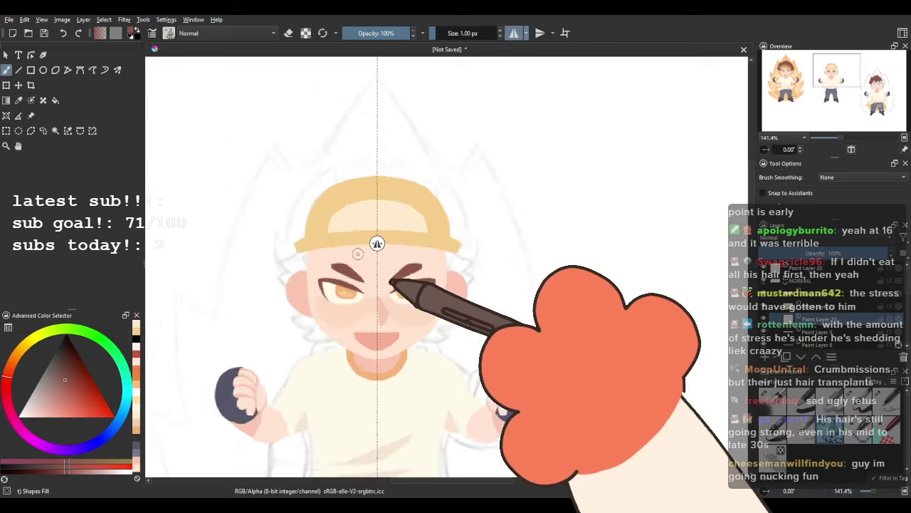
Lower the NORMAL group's opacity to 30% to reveal the sketch, then reselect Paint Layer 23.
{"action": "scroll", "coordinate": [357, 252], "scroll_direction": "up", "scroll_amount": 2}
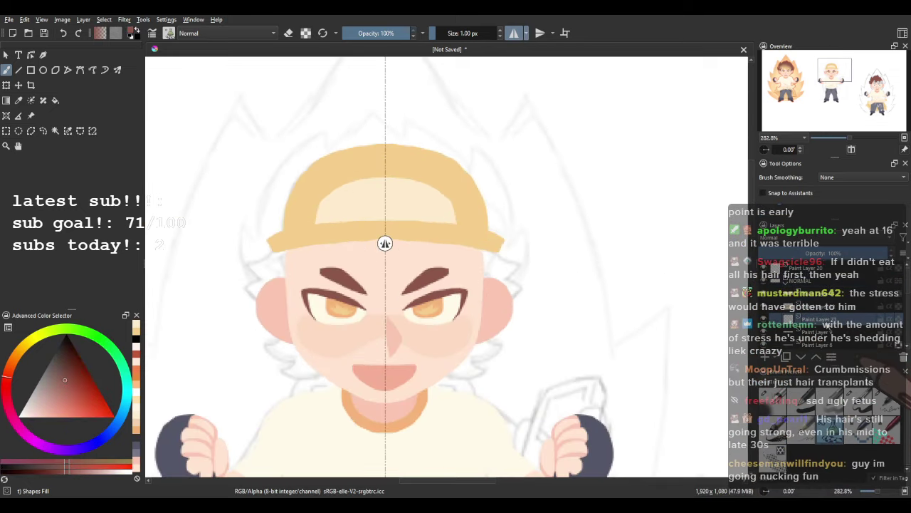
{"action": "left_click", "coordinate": [808, 254]}
{"action": "left_click", "coordinate": [816, 319]}
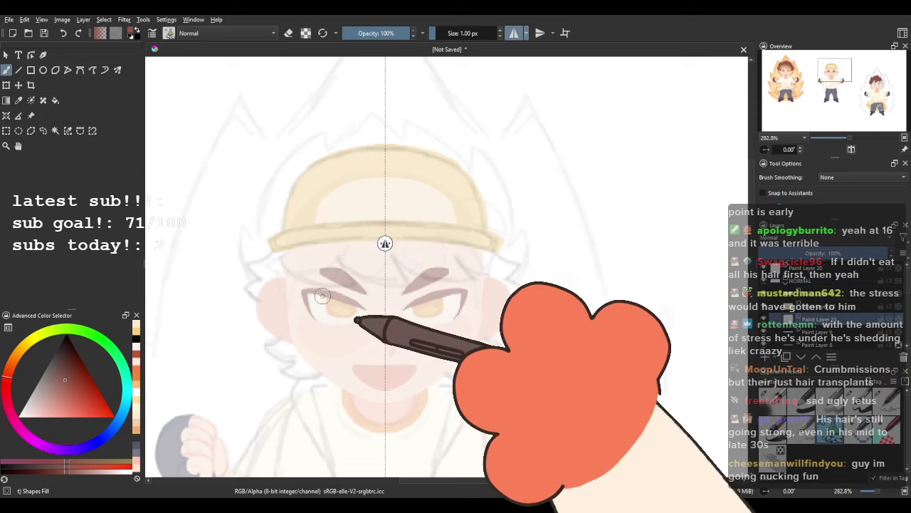
With mirror painting off, paint a brown fringe of pointed strands below the cap brim on Paint Layer 23.
{"action": "scroll", "coordinate": [321, 296], "scroll_direction": "up", "scroll_amount": 1}
{"action": "left_click", "coordinate": [514, 34]}
{"action": "left_click_drag", "start_coordinate": [334, 245], "coordinate": [296, 199]}
{"action": "mouse_move", "coordinate": [237, 184]}
{"action": "left_mouse_down"}
{"action": "mouse_move", "coordinate": [244, 212]}
{"action": "mouse_move", "coordinate": [324, 228]}
{"action": "mouse_move", "coordinate": [331, 218]}
{"action": "mouse_move", "coordinate": [417, 216]}
{"action": "mouse_move", "coordinate": [496, 228]}
{"action": "mouse_move", "coordinate": [483, 197]}
{"action": "mouse_move", "coordinate": [535, 207]}
{"action": "mouse_move", "coordinate": [432, 129]}
{"action": "left_mouse_up"}
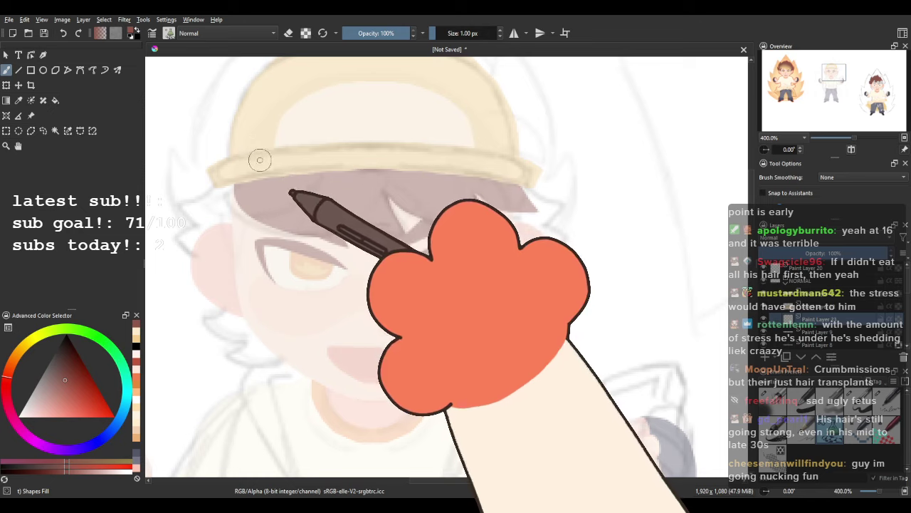
{"action": "mouse_move", "coordinate": [487, 215]}
{"action": "left_mouse_down"}
{"action": "mouse_move", "coordinate": [425, 258]}
{"action": "mouse_move", "coordinate": [472, 254]}
{"action": "mouse_move", "coordinate": [344, 227]}
{"action": "left_mouse_up"}
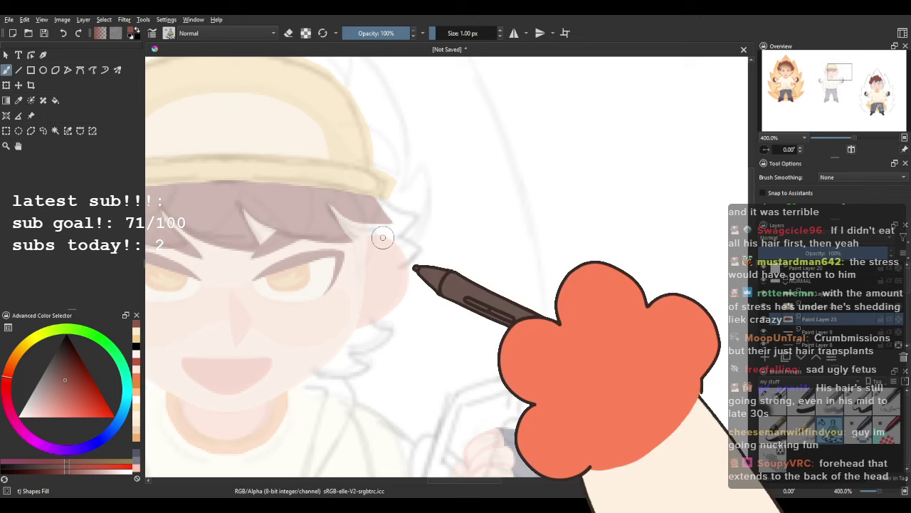
{"action": "left_click_drag", "start_coordinate": [310, 186], "coordinate": [421, 223]}
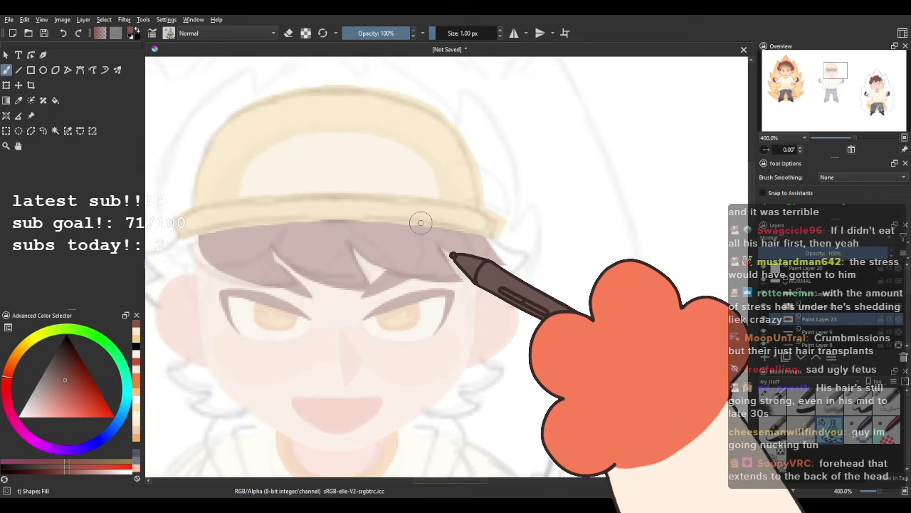
{"action": "left_click_drag", "start_coordinate": [275, 257], "coordinate": [337, 250]}
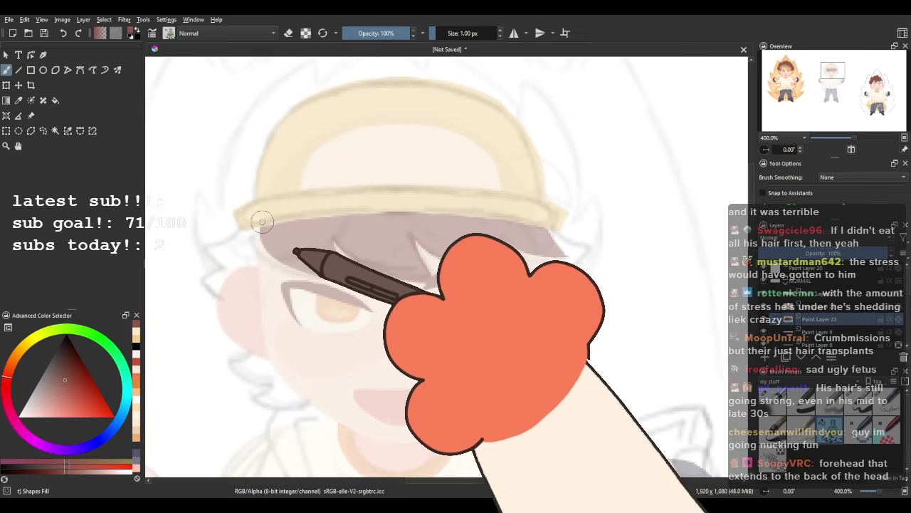
{"action": "mouse_move", "coordinate": [262, 218]}
{"action": "left_mouse_down"}
{"action": "mouse_move", "coordinate": [238, 232]}
{"action": "mouse_move", "coordinate": [288, 207]}
{"action": "mouse_move", "coordinate": [314, 209]}
{"action": "left_mouse_up"}
Restore the NORMAL group's opacity to 100%.
{"action": "scroll", "coordinate": [269, 205], "scroll_direction": "down", "scroll_amount": 4}
{"action": "scroll", "coordinate": [317, 212], "scroll_direction": "up", "scroll_amount": 4}
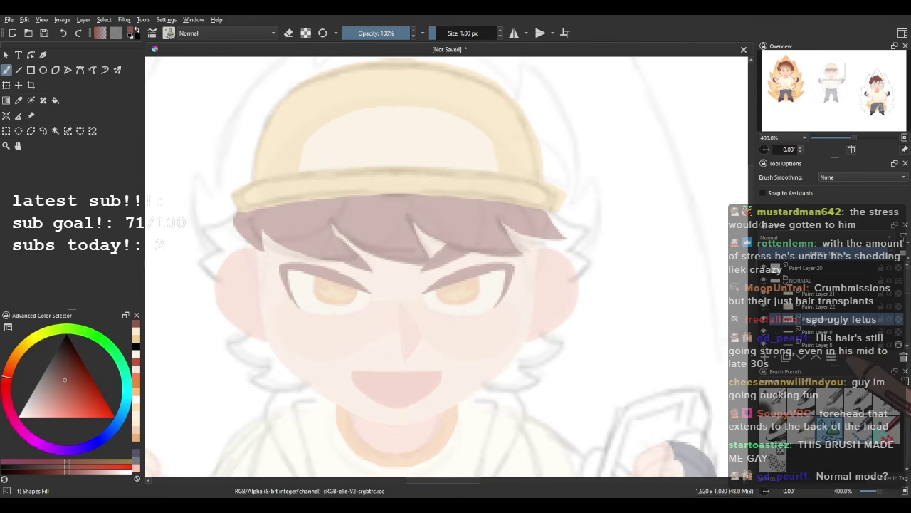
{"action": "scroll", "coordinate": [822, 301], "scroll_direction": "up", "scroll_amount": 1}
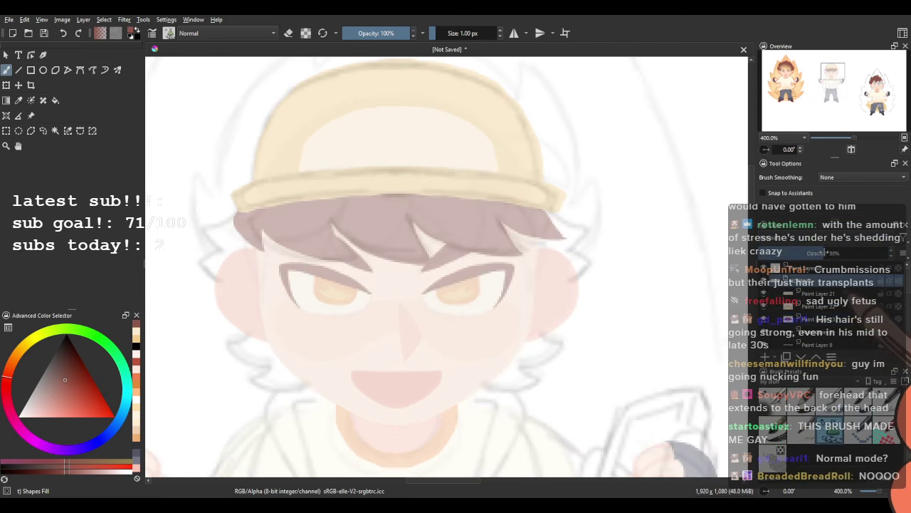
{"action": "left_click_drag", "start_coordinate": [819, 253], "coordinate": [890, 253]}
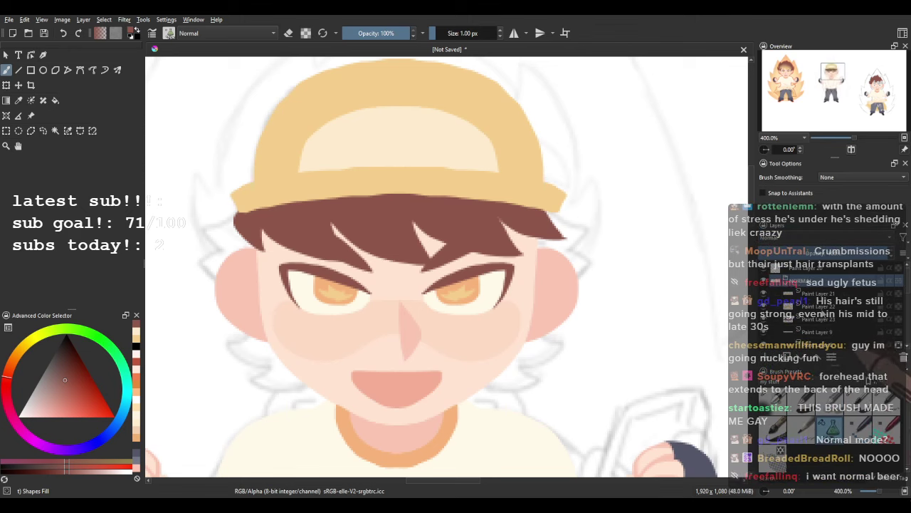
On Paint Layer 24 behind the head, paint mirrored spiky brown hair tufts above and below both ears.
{"action": "left_click", "coordinate": [763, 334]}
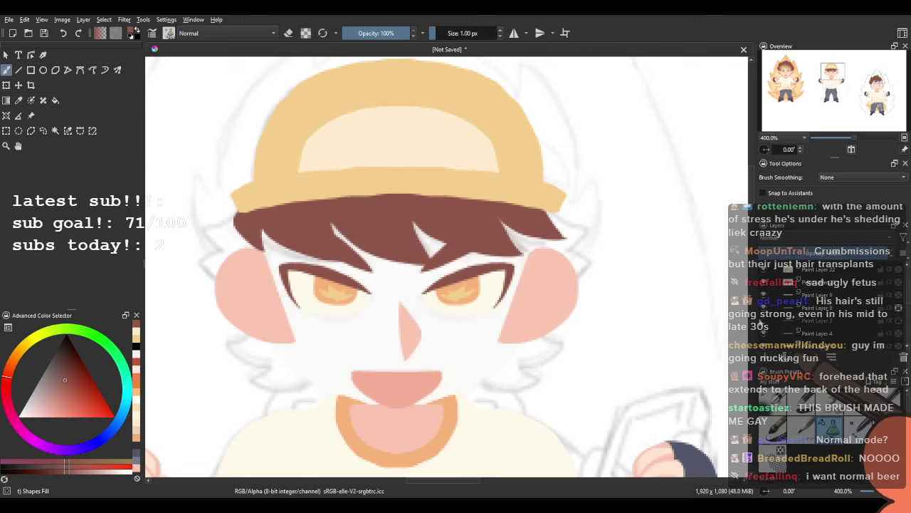
{"action": "left_click", "coordinate": [763, 334]}
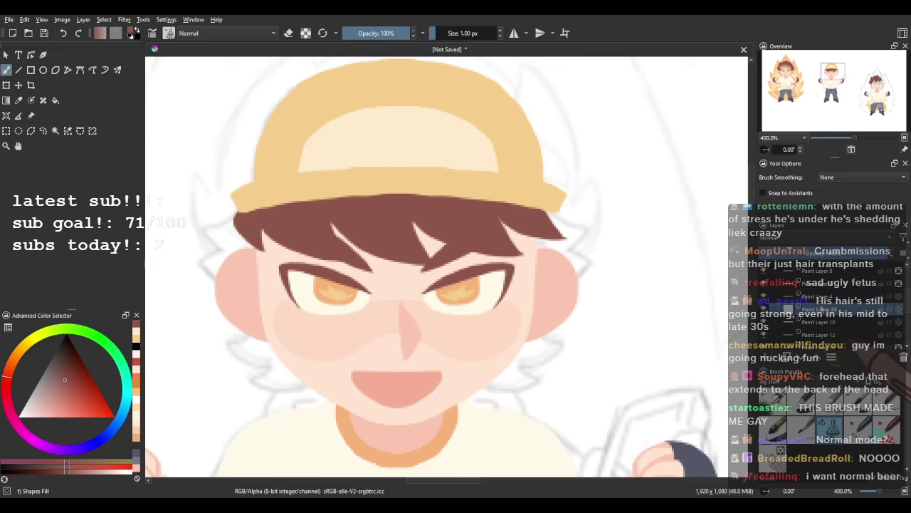
{"action": "left_click_drag", "start_coordinate": [375, 259], "coordinate": [451, 232]}
{"action": "scroll", "coordinate": [320, 196], "scroll_direction": "up", "scroll_amount": 1}
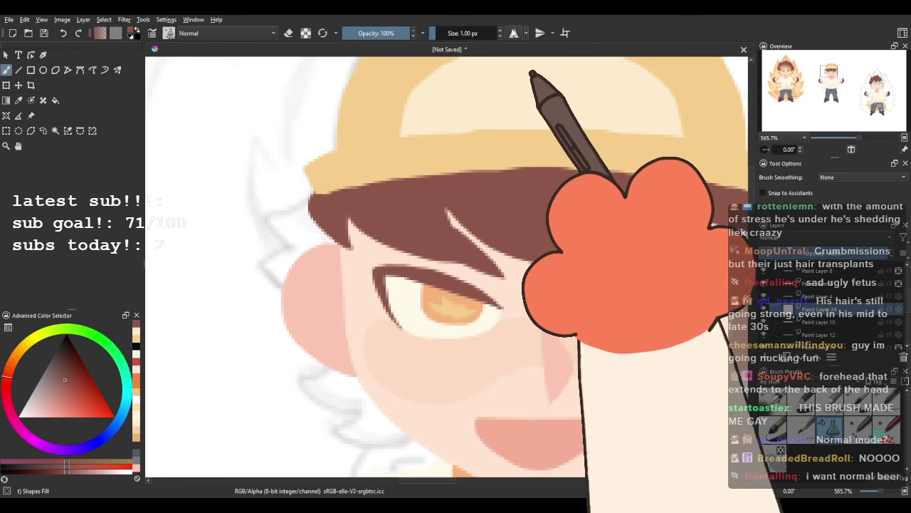
{"action": "left_click", "coordinate": [514, 33]}
{"action": "left_click_drag", "start_coordinate": [253, 184], "coordinate": [311, 207]}
{"action": "mouse_move", "coordinate": [364, 222]}
{"action": "left_mouse_down"}
{"action": "mouse_move", "coordinate": [348, 274]}
{"action": "mouse_move", "coordinate": [372, 327]}
{"action": "mouse_move", "coordinate": [433, 220]}
{"action": "mouse_move", "coordinate": [317, 230]}
{"action": "mouse_move", "coordinate": [313, 279]}
{"action": "mouse_move", "coordinate": [474, 203]}
{"action": "left_mouse_up"}
{"action": "key", "text": "ctrl+z"}
{"action": "mouse_move", "coordinate": [434, 382]}
{"action": "left_mouse_down"}
{"action": "mouse_move", "coordinate": [370, 216]}
{"action": "mouse_move", "coordinate": [353, 274]}
{"action": "mouse_move", "coordinate": [423, 295]}
{"action": "mouse_move", "coordinate": [420, 186]}
{"action": "left_mouse_up"}
{"action": "scroll", "coordinate": [420, 185], "scroll_direction": "down", "scroll_amount": 4}
{"action": "left_click_drag", "start_coordinate": [559, 163], "coordinate": [534, 222]}
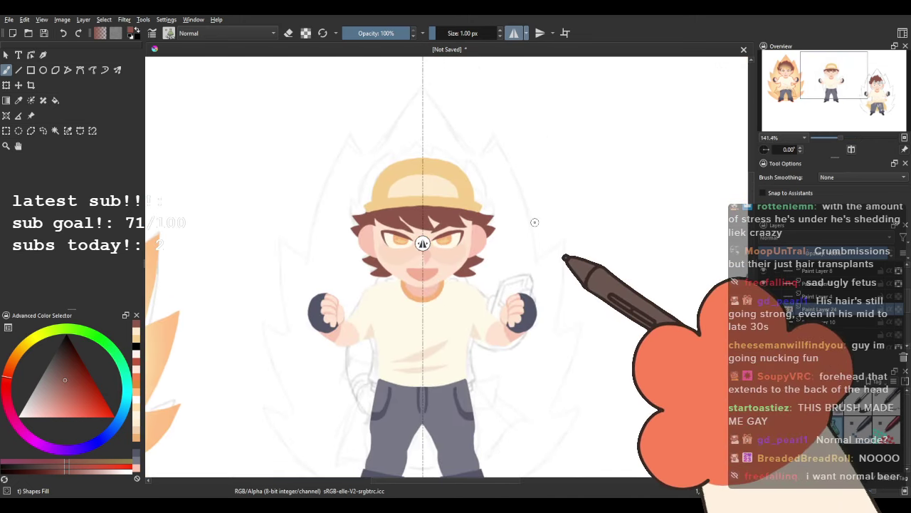
Extend the fringe on Paint Layer 23 with pointed brown sideburn strands in front of both ears.
{"action": "scroll", "coordinate": [535, 222], "scroll_direction": "down", "scroll_amount": 2}
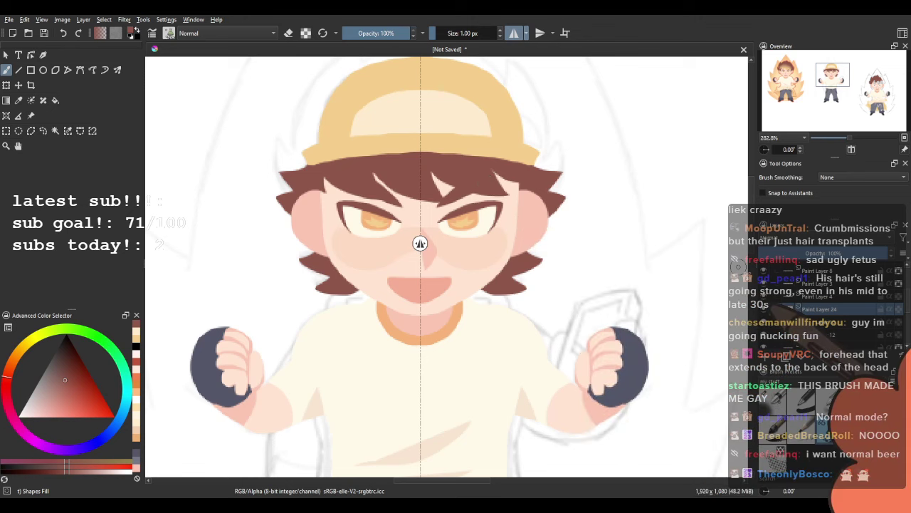
{"action": "scroll", "coordinate": [802, 298], "scroll_direction": "up", "scroll_amount": 2}
{"action": "scroll", "coordinate": [590, 221], "scroll_direction": "up", "scroll_amount": 1}
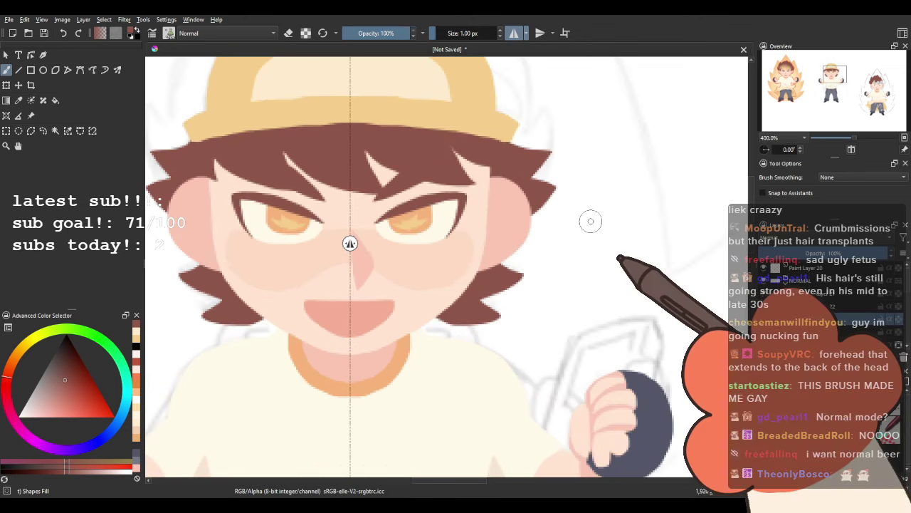
{"action": "left_click_drag", "start_coordinate": [373, 231], "coordinate": [372, 283]}
{"action": "left_click", "coordinate": [514, 33]}
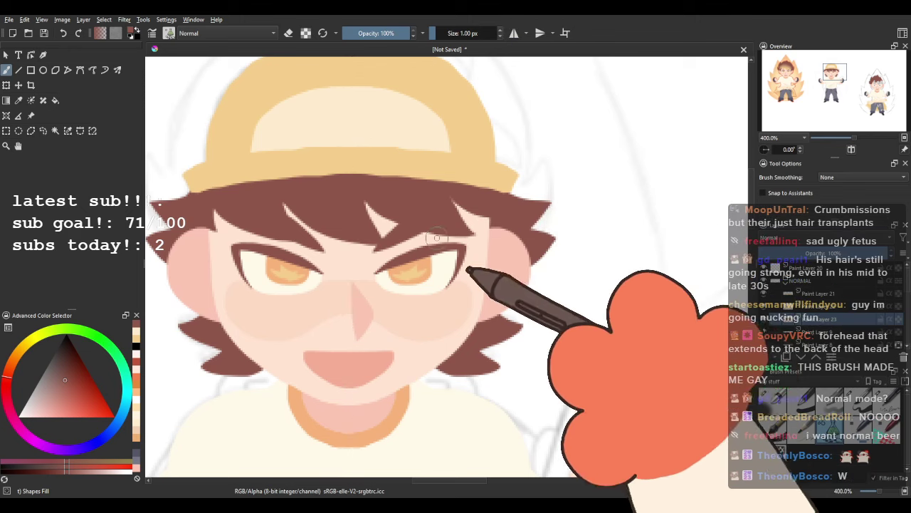
{"action": "mouse_move", "coordinate": [476, 211]}
{"action": "left_mouse_down"}
{"action": "mouse_move", "coordinate": [488, 267]}
{"action": "mouse_move", "coordinate": [507, 207]}
{"action": "left_mouse_up"}
{"action": "left_click_drag", "start_coordinate": [380, 261], "coordinate": [456, 290]}
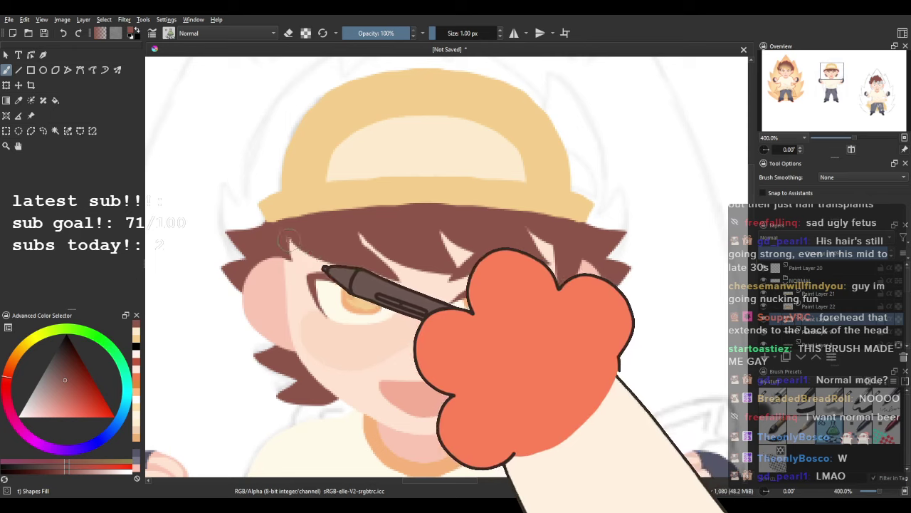
{"action": "left_click_drag", "start_coordinate": [281, 250], "coordinate": [297, 288]}
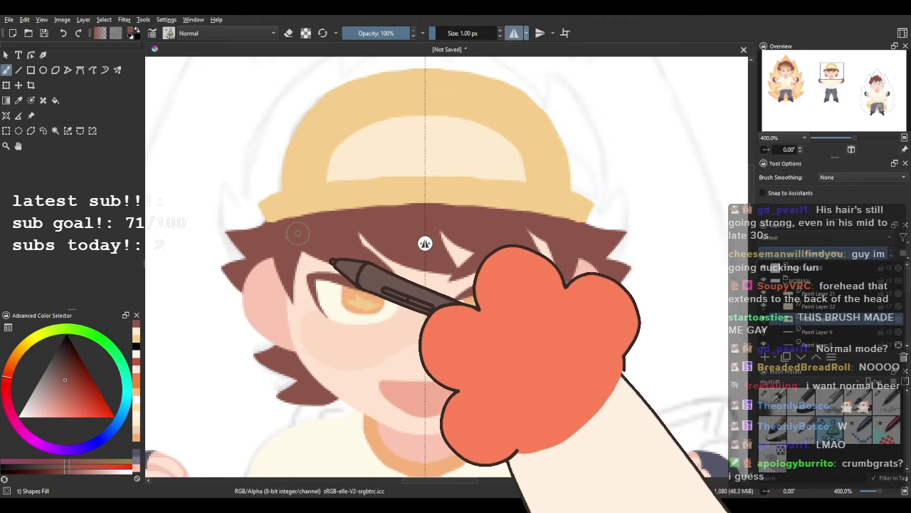
{"action": "left_click", "coordinate": [514, 34]}
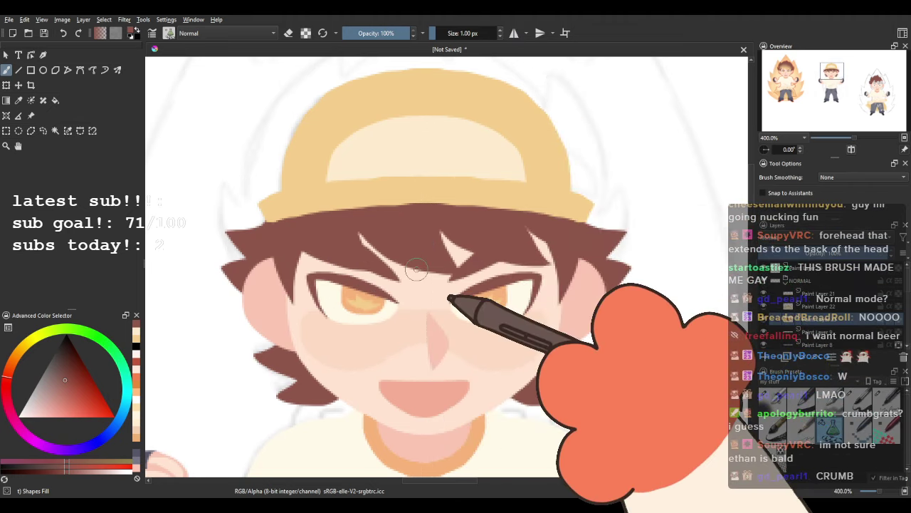
Sample the mouth's pink and erase the open mouth from Paint Layer 9.
{"action": "key", "text": "1"}
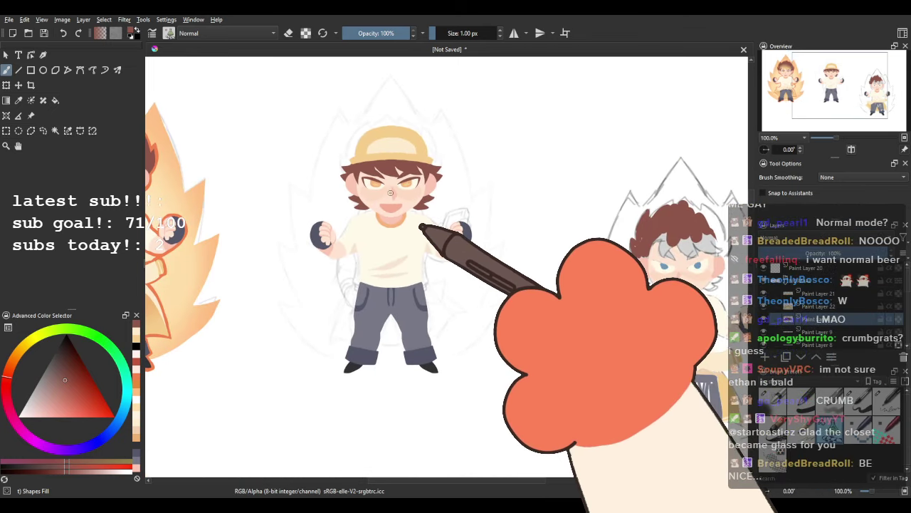
{"action": "left_click_drag", "start_coordinate": [411, 193], "coordinate": [433, 237]}
{"action": "scroll", "coordinate": [433, 239], "scroll_direction": "down", "scroll_amount": 1}
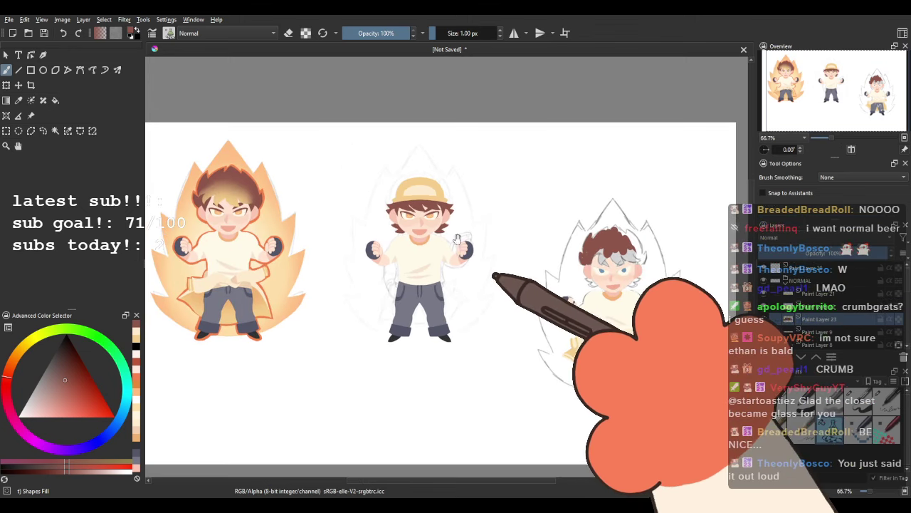
{"action": "scroll", "coordinate": [435, 241], "scroll_direction": "up", "scroll_amount": 4}
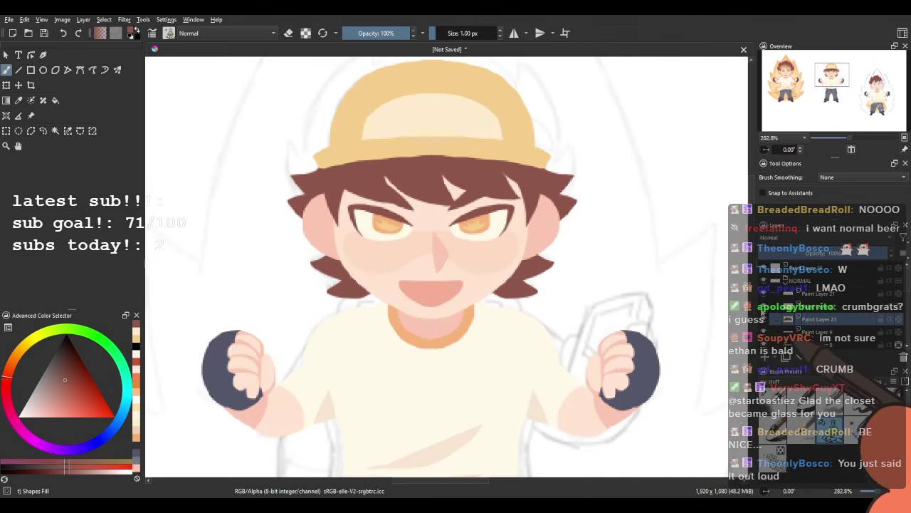
{"action": "left_click", "coordinate": [762, 331]}
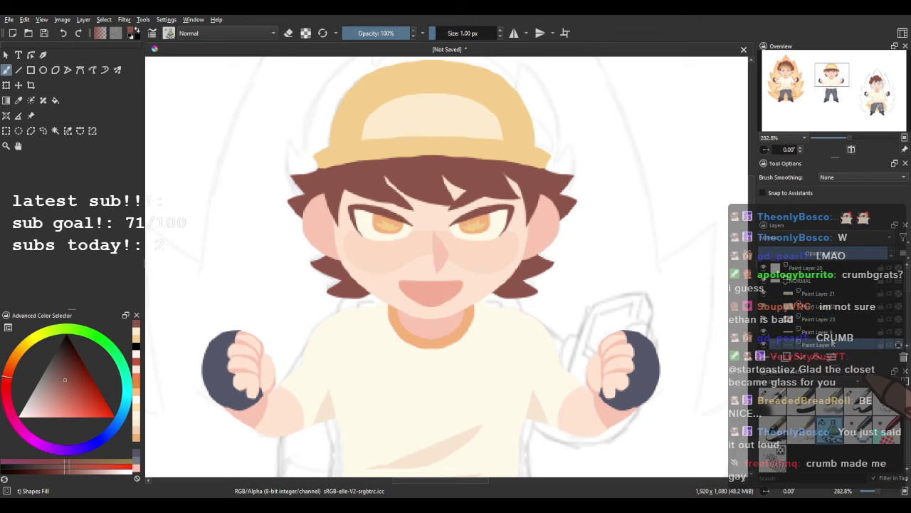
{"action": "scroll", "coordinate": [549, 283], "scroll_direction": "up", "scroll_amount": 1}
{"action": "left_click", "coordinate": [391, 284], "text": "ctrl"}
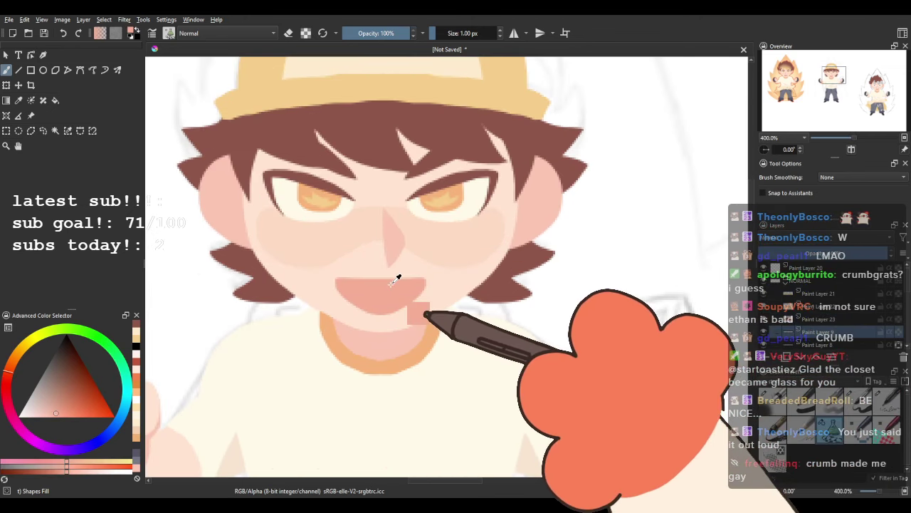
{"action": "key", "text": "e"}
{"action": "mouse_move", "coordinate": [346, 270]}
{"action": "left_mouse_down"}
{"action": "mouse_move", "coordinate": [405, 338]}
{"action": "mouse_move", "coordinate": [427, 279]}
{"action": "left_mouse_up"}
{"action": "key", "text": "e"}
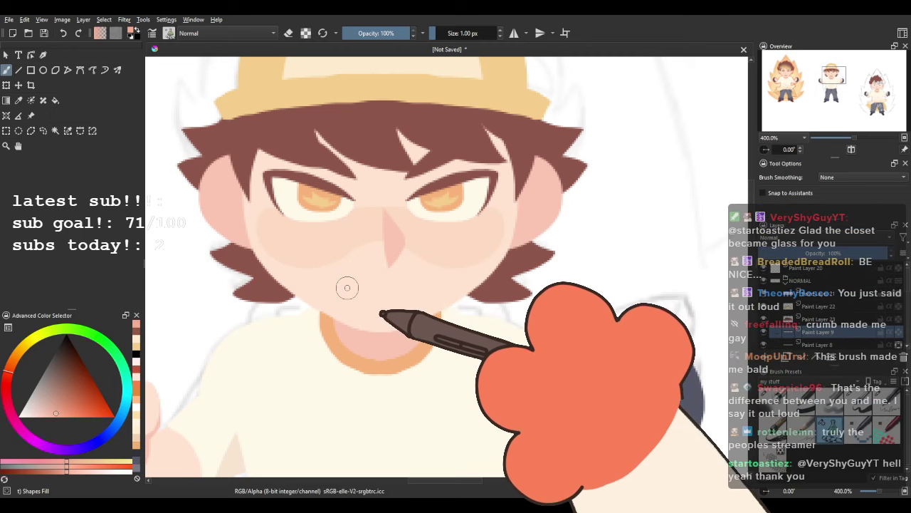
Paint a thin curved closed-mouth smile in the sampled pink on Paint Layer 9.
{"action": "mouse_move", "coordinate": [349, 287]}
{"action": "left_mouse_down"}
{"action": "mouse_move", "coordinate": [411, 286]}
{"action": "mouse_move", "coordinate": [358, 290]}
{"action": "left_mouse_up"}
{"action": "left_click_drag", "start_coordinate": [482, 328], "coordinate": [495, 357]}
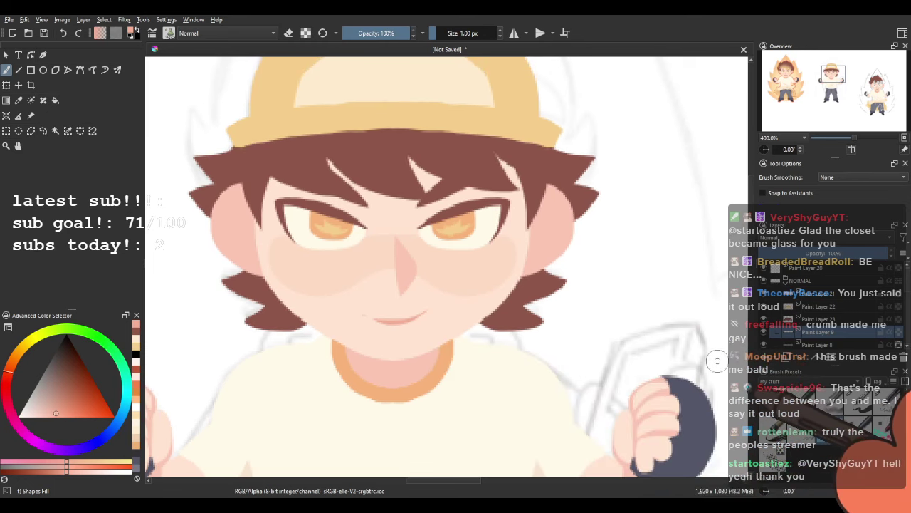
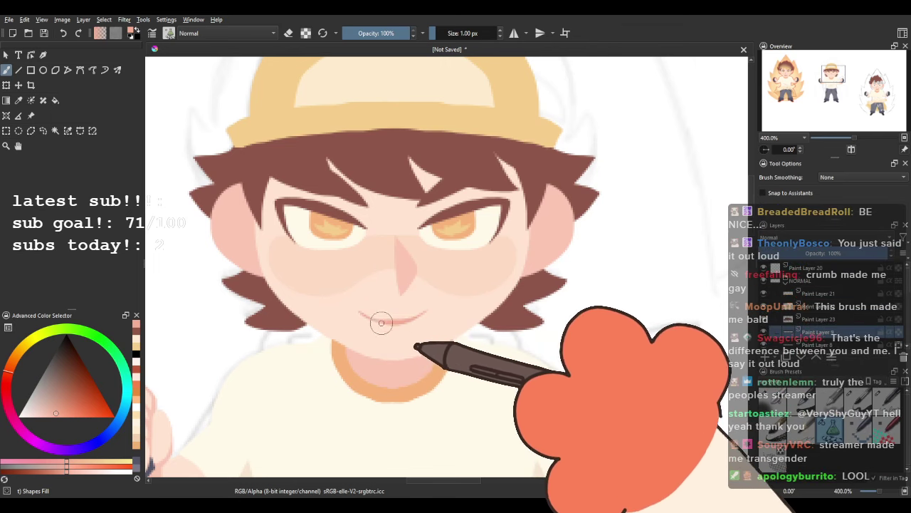
{"action": "left_click_drag", "start_coordinate": [624, 317], "coordinate": [638, 336]}
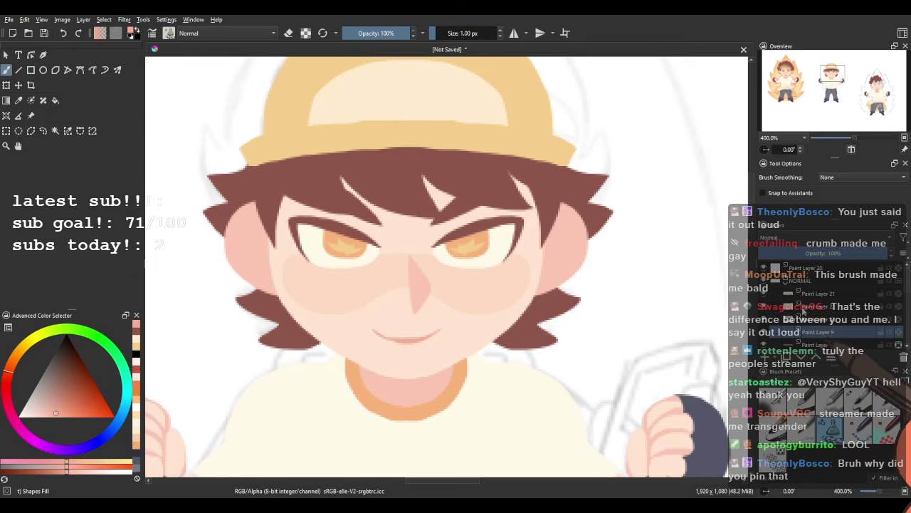
Erase both eyebrows and the dark lash outlines around the eyes on Paint Layer 9.
{"action": "left_click", "coordinate": [765, 319]}
{"action": "left_click", "coordinate": [765, 320]}
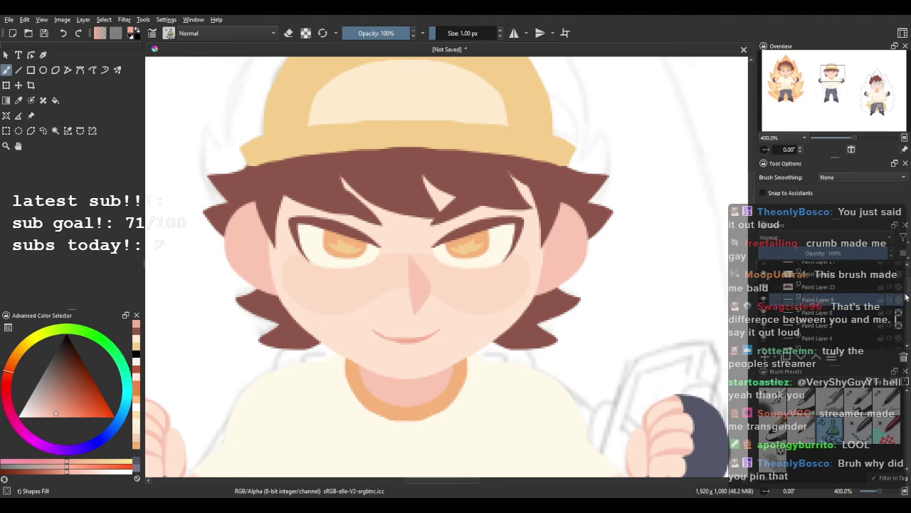
{"action": "left_click_drag", "start_coordinate": [907, 297], "coordinate": [906, 299]}
{"action": "key", "text": "e"}
{"action": "mouse_move", "coordinate": [330, 233]}
{"action": "left_mouse_down"}
{"action": "mouse_move", "coordinate": [417, 201]}
{"action": "mouse_move", "coordinate": [328, 189]}
{"action": "mouse_move", "coordinate": [522, 215]}
{"action": "left_mouse_up"}
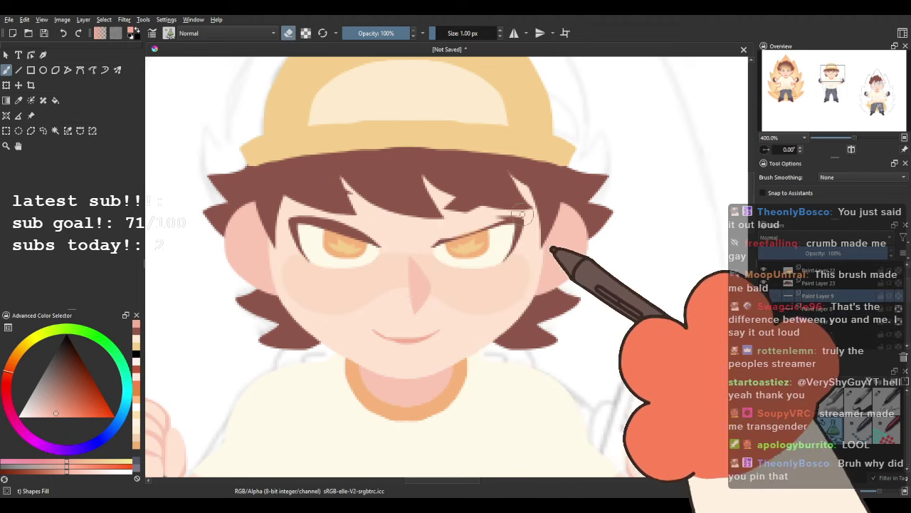
{"action": "key", "text": "ctrl+z"}
{"action": "key", "text": "ctrl+z"}
{"action": "key", "text": "ctrl+z"}
{"action": "mouse_move", "coordinate": [293, 216]}
{"action": "left_mouse_down"}
{"action": "mouse_move", "coordinate": [303, 258]}
{"action": "mouse_move", "coordinate": [364, 138]}
{"action": "mouse_move", "coordinate": [419, 226]}
{"action": "mouse_move", "coordinate": [511, 149]}
{"action": "left_mouse_up"}
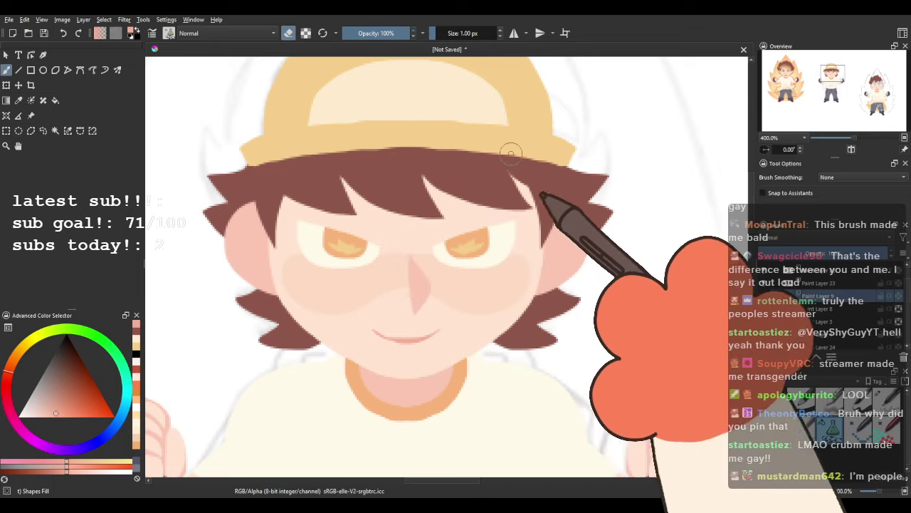
Sample the cream of the eye whites and erase both old eyes on Paint Layer 8 with horizontal mirroring enabled.
{"action": "left_click", "coordinate": [510, 249], "text": "ctrl"}
{"action": "left_click", "coordinate": [818, 308]}
{"action": "left_click_drag", "start_coordinate": [328, 218], "coordinate": [363, 270]}
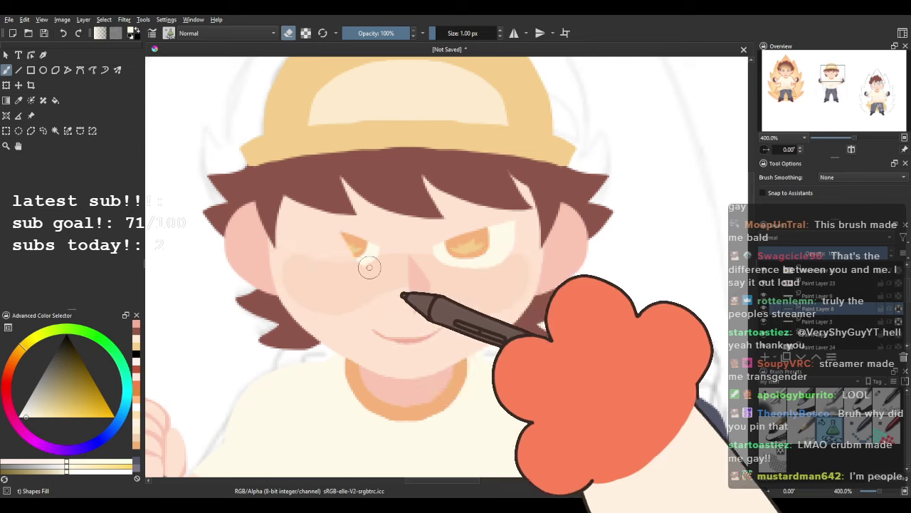
{"action": "left_click", "coordinate": [514, 33]}
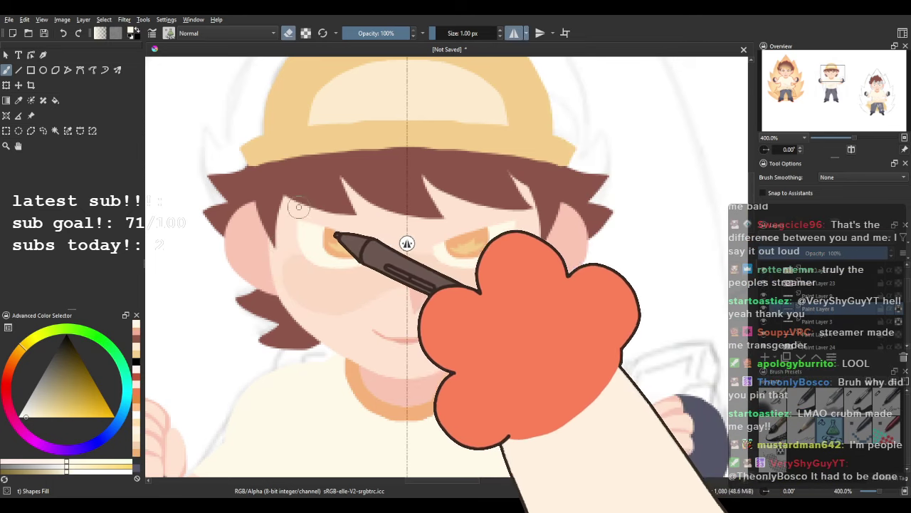
{"action": "key", "text": "ctrl+z"}
{"action": "scroll", "coordinate": [323, 199], "scroll_direction": "up", "scroll_amount": 1}
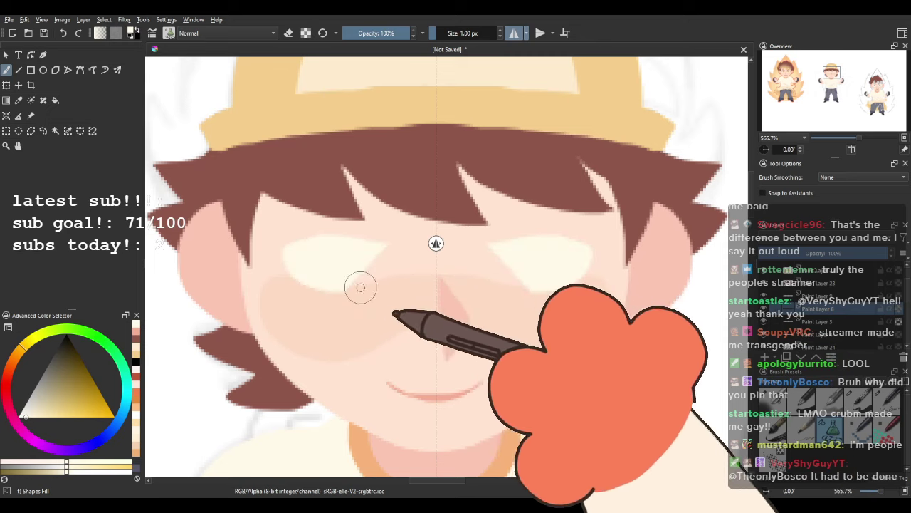
{"action": "key", "text": "ctrl+z"}
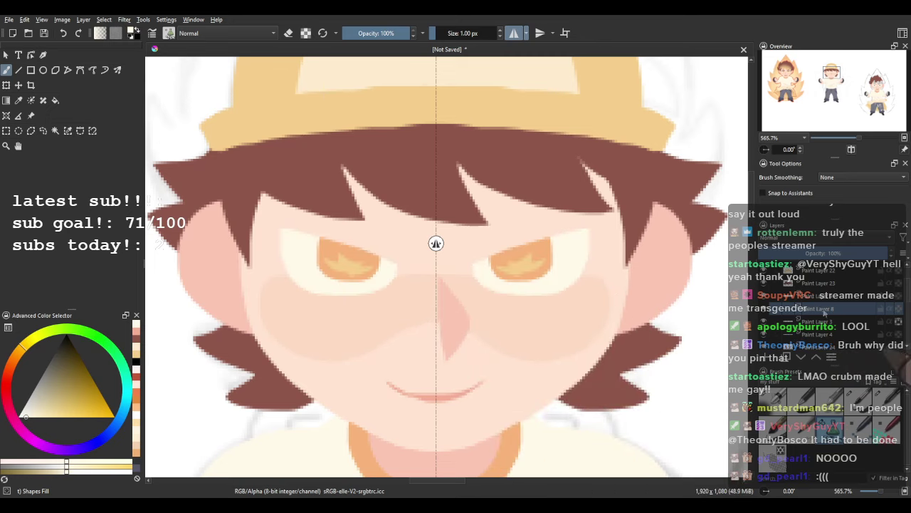
{"action": "left_click_drag", "start_coordinate": [300, 227], "coordinate": [407, 258]}
{"action": "key", "text": "e"}
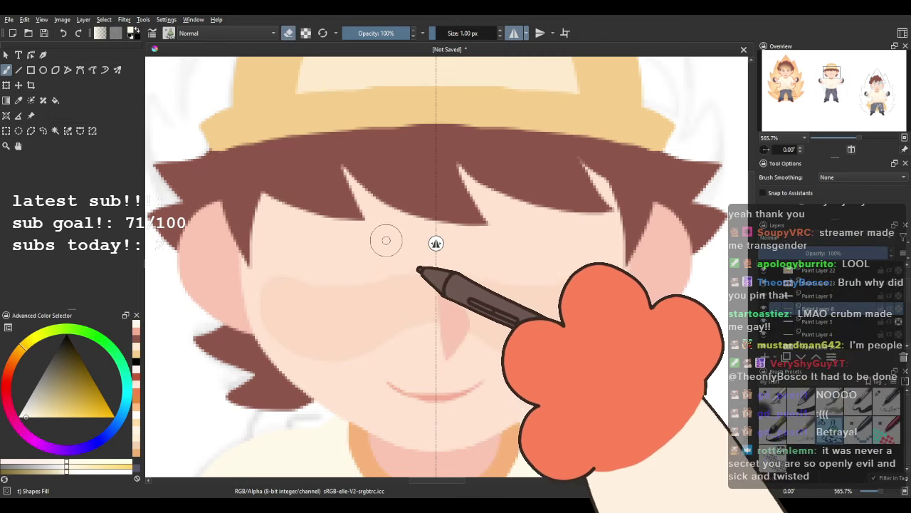
{"action": "key", "text": "ctrl+z"}
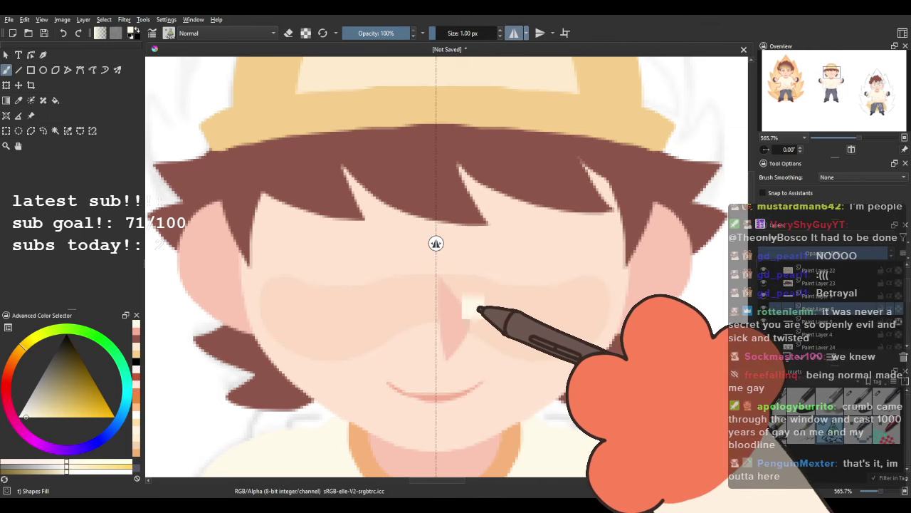
{"action": "key", "text": "ctrl+z"}
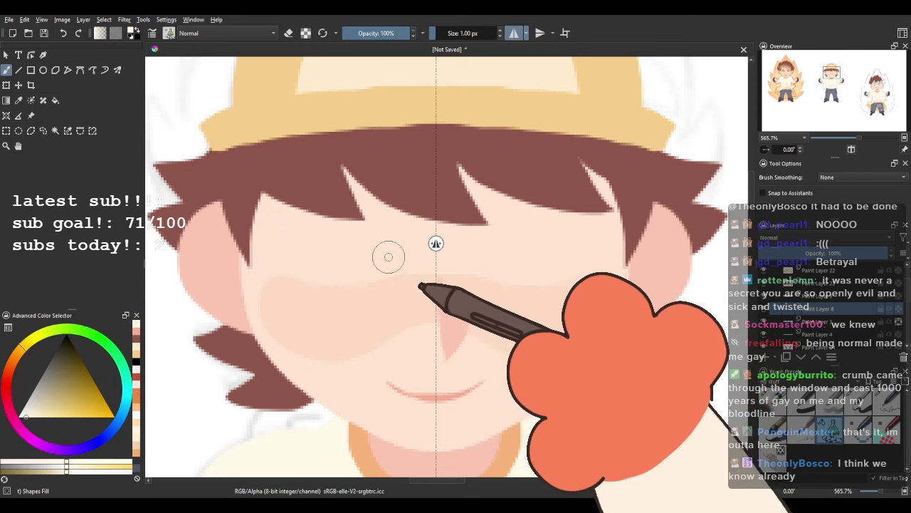
{"action": "key", "text": "ctrl+shift+z"}
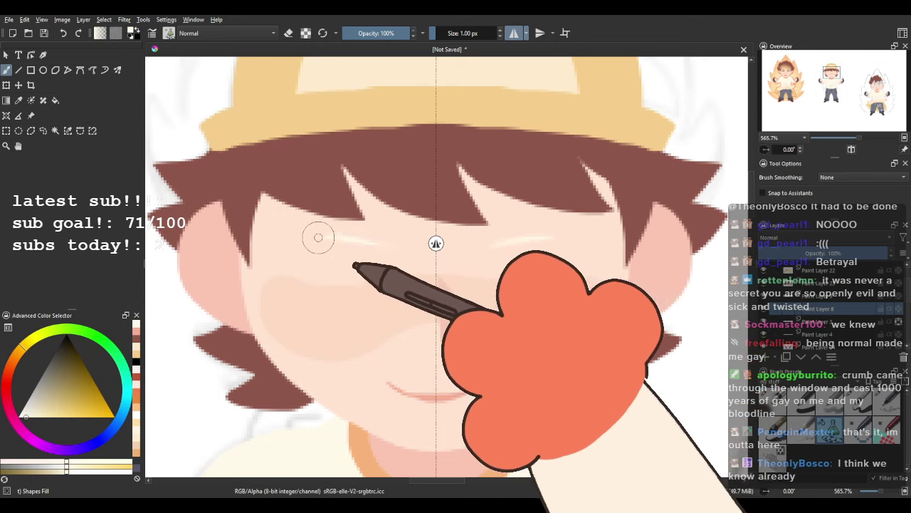
{"action": "key", "text": "ctrl+shift+z"}
{"action": "key", "text": "ctrl+shift+z"}
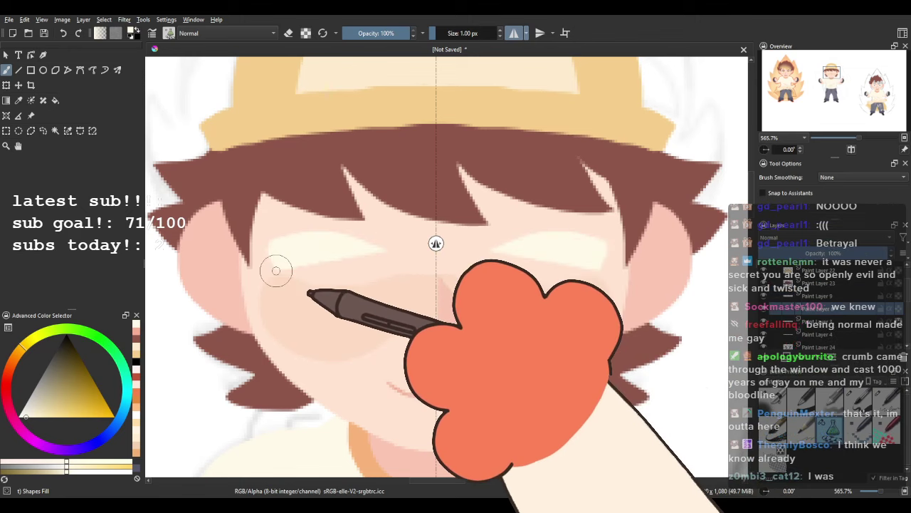
{"action": "scroll", "coordinate": [369, 257], "scroll_direction": "down", "scroll_amount": 2}
{"action": "scroll", "coordinate": [367, 250], "scroll_direction": "up", "scroll_amount": 2}
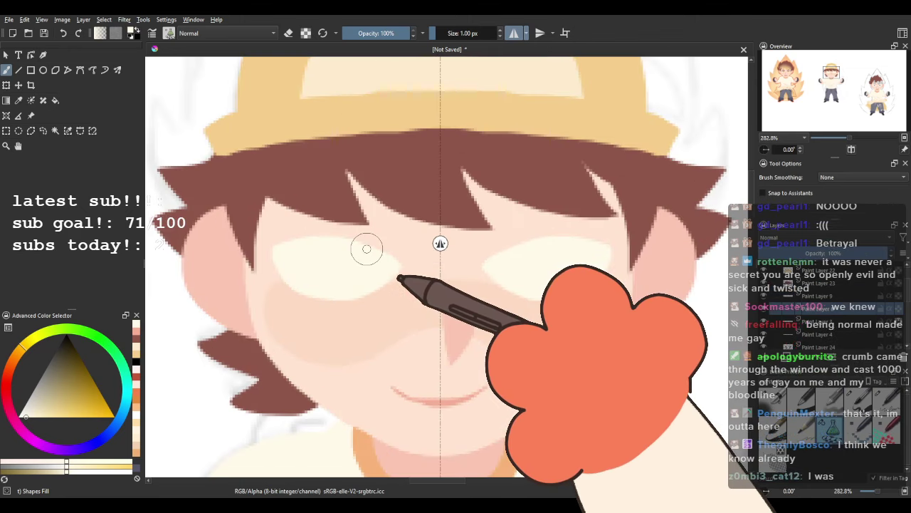
{"action": "key", "text": "ctrl+shift+z"}
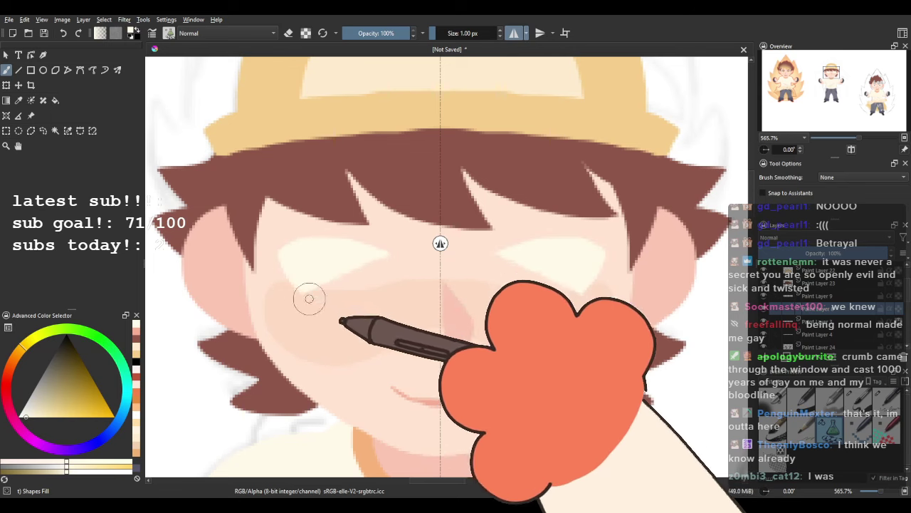
{"action": "left_click_drag", "start_coordinate": [567, 304], "coordinate": [506, 206]}
{"action": "scroll", "coordinate": [529, 306], "scroll_direction": "down", "scroll_amount": 4}
{"action": "scroll", "coordinate": [510, 253], "scroll_direction": "up", "scroll_amount": 3}
{"action": "scroll", "coordinate": [433, 236], "scroll_direction": "down", "scroll_amount": 4}
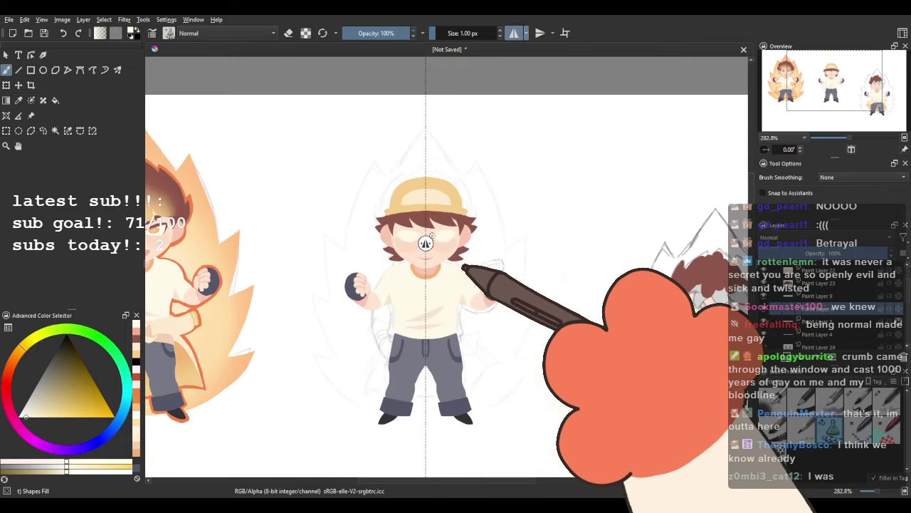
{"action": "scroll", "coordinate": [432, 235], "scroll_direction": "up", "scroll_amount": 3}
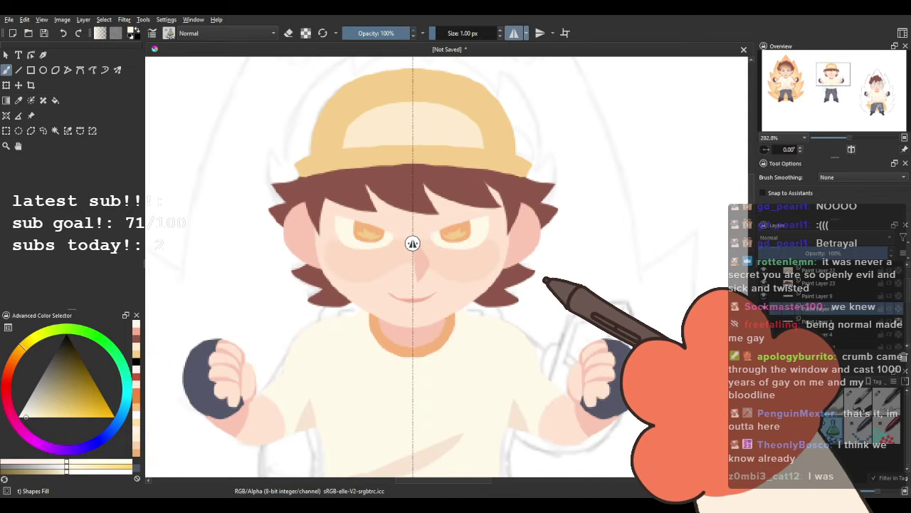
{"action": "scroll", "coordinate": [406, 228], "scroll_direction": "up", "scroll_amount": 2}
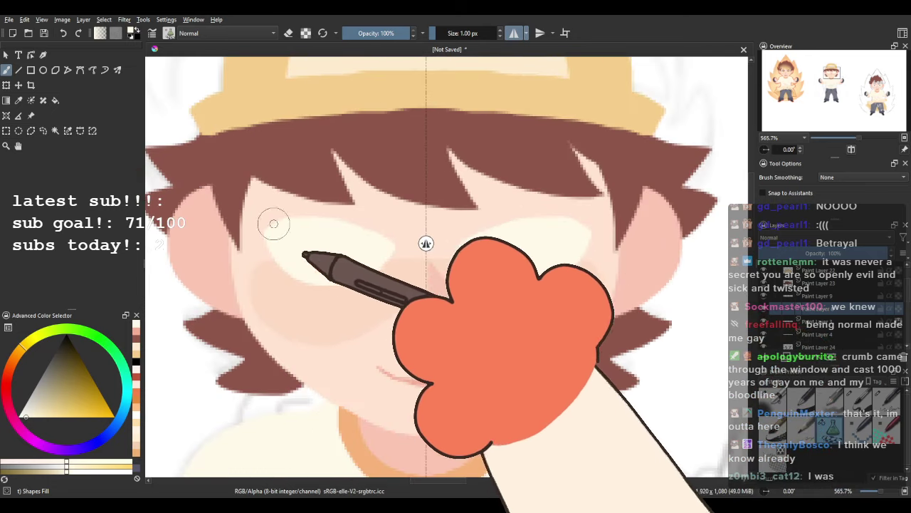
Paint a pair of mirrored almond-shaped cream eye whites on Paint Layer 8.
{"action": "key", "text": "e"}
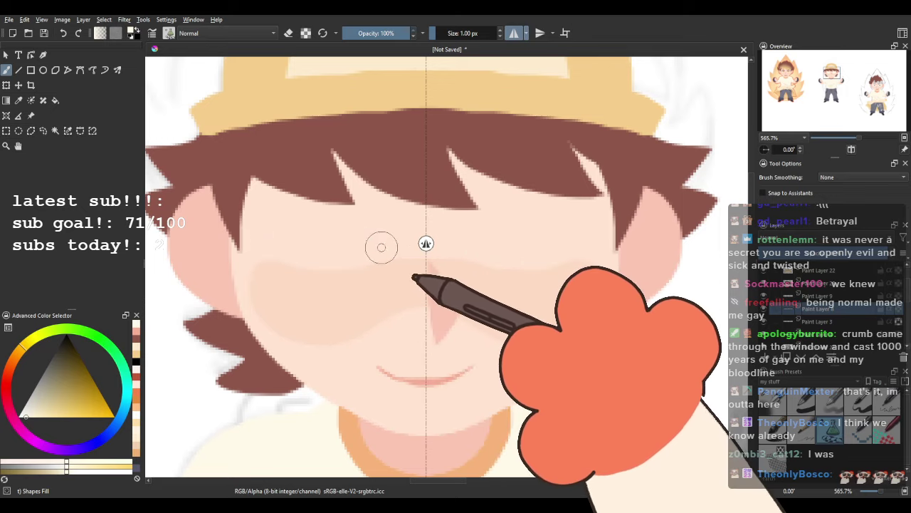
{"action": "mouse_move", "coordinate": [262, 243]}
{"action": "left_mouse_down"}
{"action": "mouse_move", "coordinate": [348, 275]}
{"action": "mouse_move", "coordinate": [386, 251]}
{"action": "mouse_move", "coordinate": [384, 236]}
{"action": "mouse_move", "coordinate": [374, 262]}
{"action": "left_mouse_up"}
{"action": "key", "text": "ctrl+z"}
{"action": "mouse_move", "coordinate": [260, 237]}
{"action": "left_mouse_down"}
{"action": "mouse_move", "coordinate": [313, 284]}
{"action": "mouse_move", "coordinate": [383, 262]}
{"action": "left_mouse_up"}
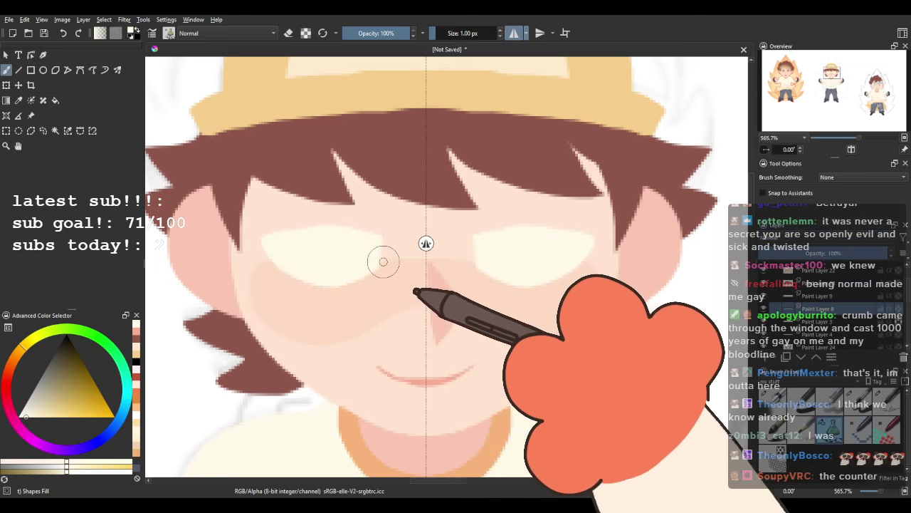
{"action": "scroll", "coordinate": [335, 214], "scroll_direction": "down", "scroll_amount": 5}
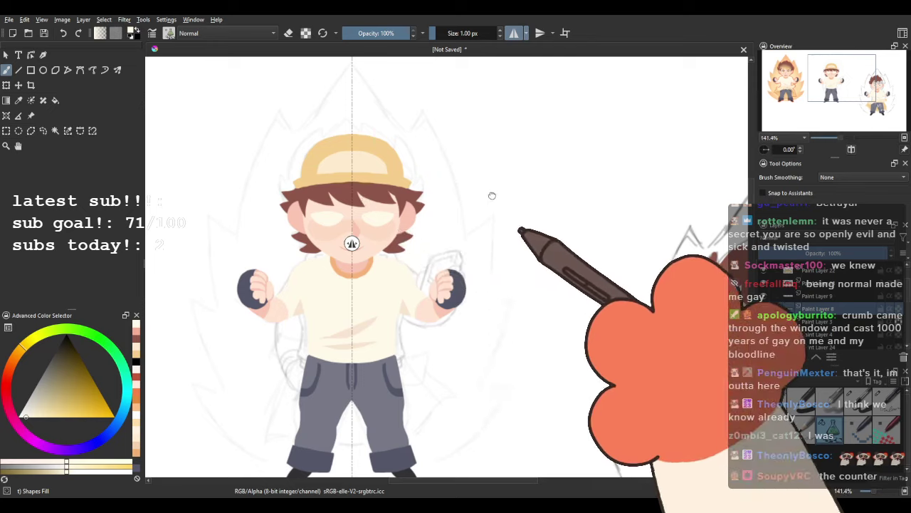
{"action": "scroll", "coordinate": [337, 185], "scroll_direction": "up", "scroll_amount": 4}
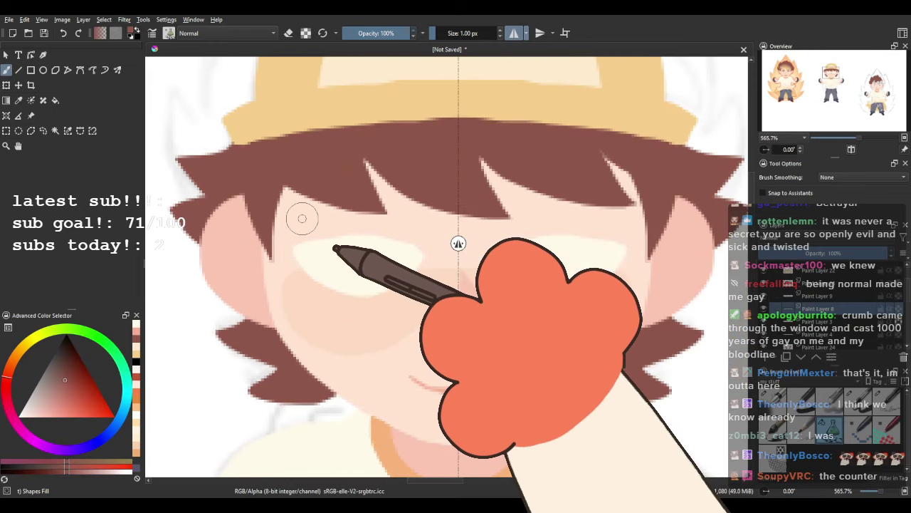
Sample the reddish brown from the third character and make Paint Layer 9 active for the middle character's face.
{"action": "scroll", "coordinate": [525, 213], "scroll_direction": "down", "scroll_amount": 2}
{"action": "left_click_drag", "start_coordinate": [510, 181], "coordinate": [324, 147]}
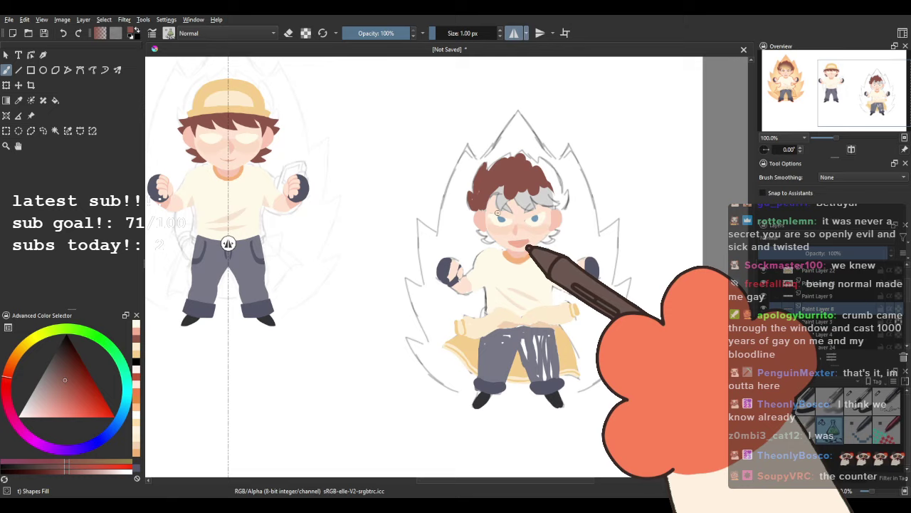
{"action": "scroll", "coordinate": [502, 211], "scroll_direction": "up", "scroll_amount": 3}
{"action": "left_click", "coordinate": [517, 228], "text": "ctrl"}
{"action": "scroll", "coordinate": [378, 203], "scroll_direction": "down", "scroll_amount": 2}
{"action": "left_click_drag", "start_coordinate": [379, 204], "coordinate": [608, 261]}
{"action": "left_click_drag", "start_coordinate": [319, 156], "coordinate": [633, 305]}
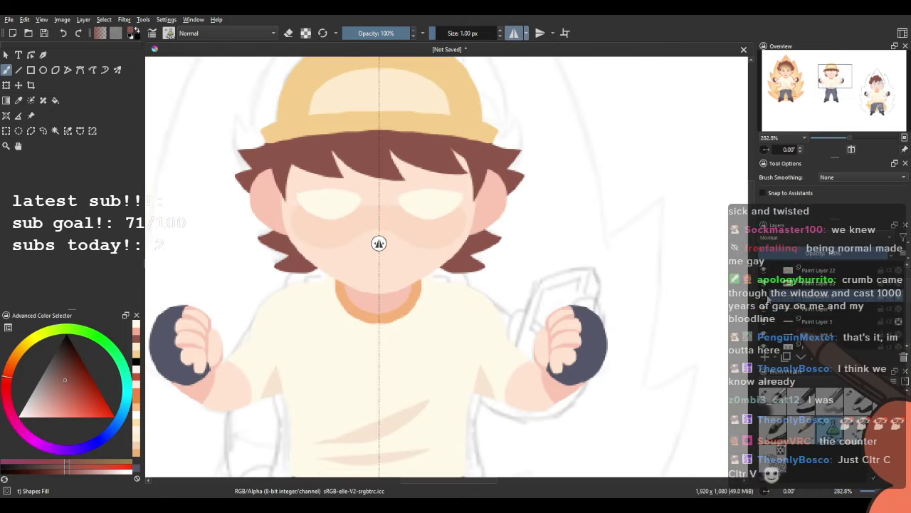
{"action": "scroll", "coordinate": [384, 243], "scroll_direction": "up", "scroll_amount": 2}
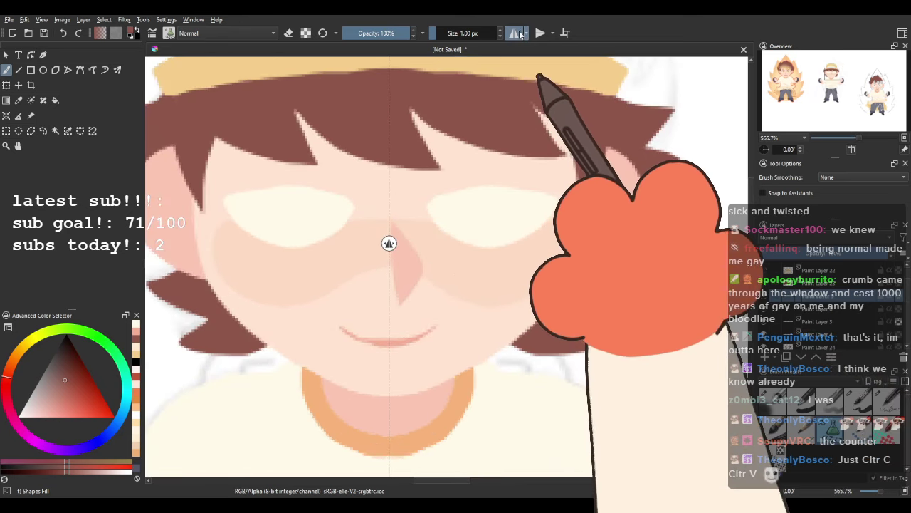
Paint mirrored, tapered brown upper lash lines curving over both eye whites on Paint Layer 9.
{"action": "left_click", "coordinate": [514, 33]}
{"action": "mouse_move", "coordinate": [287, 187]}
{"action": "left_mouse_down"}
{"action": "mouse_move", "coordinate": [341, 190]}
{"action": "mouse_move", "coordinate": [377, 220]}
{"action": "left_mouse_up"}
{"action": "left_click", "coordinate": [514, 33]}
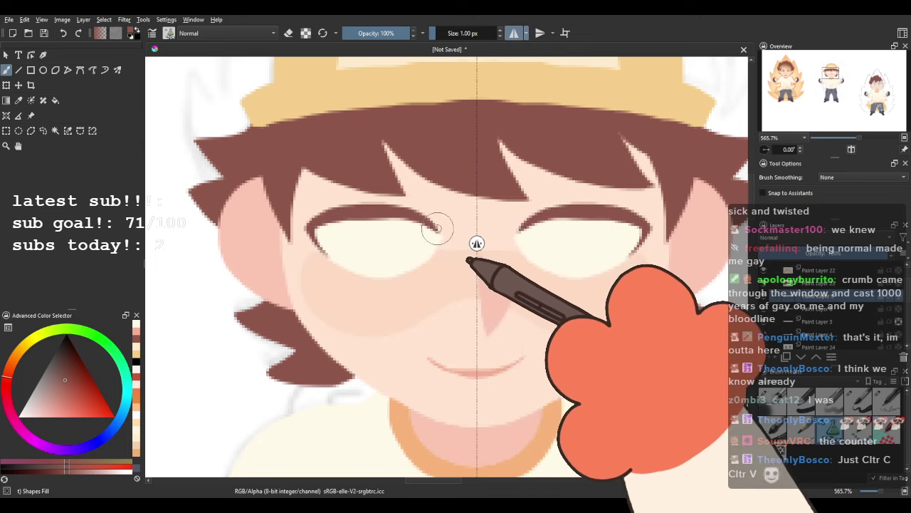
{"action": "key", "text": "ctrl+z"}
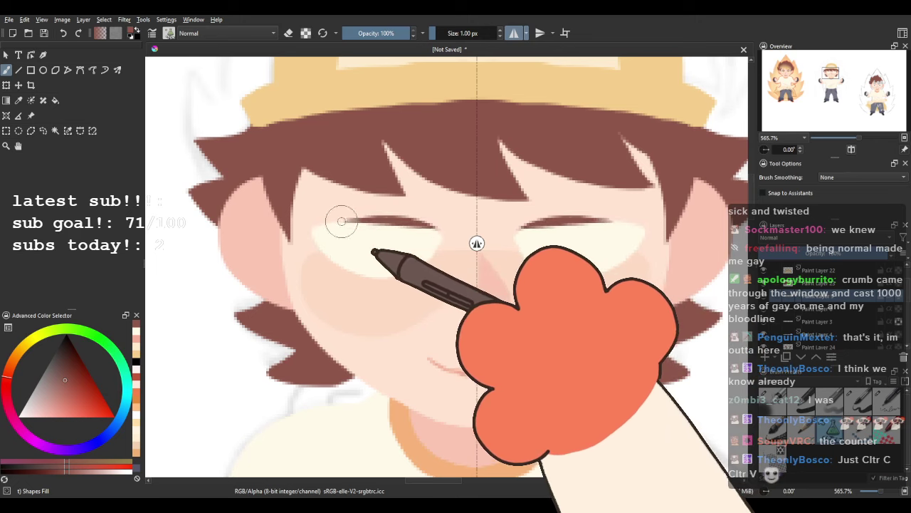
{"action": "mouse_move", "coordinate": [317, 237]}
{"action": "left_mouse_down"}
{"action": "mouse_move", "coordinate": [328, 261]}
{"action": "mouse_move", "coordinate": [304, 229]}
{"action": "left_mouse_up"}
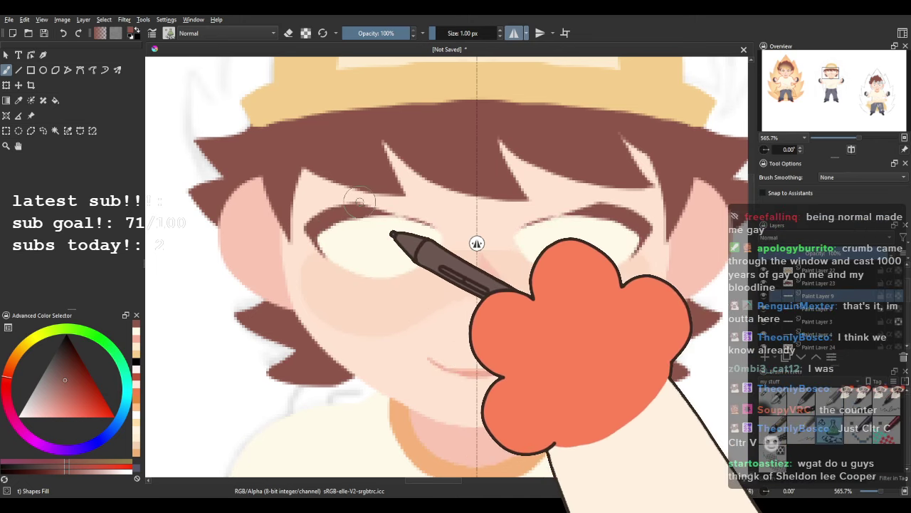
{"action": "key", "text": "minus"}
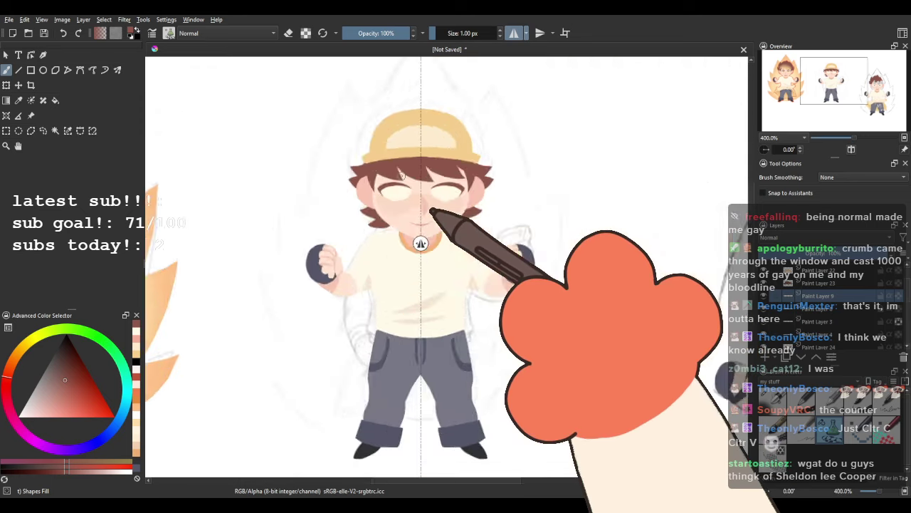
{"action": "scroll", "coordinate": [401, 175], "scroll_direction": "down", "scroll_amount": 1}
{"action": "left_click_drag", "start_coordinate": [402, 175], "coordinate": [335, 162]}
{"action": "scroll", "coordinate": [356, 161], "scroll_direction": "up", "scroll_amount": 2}
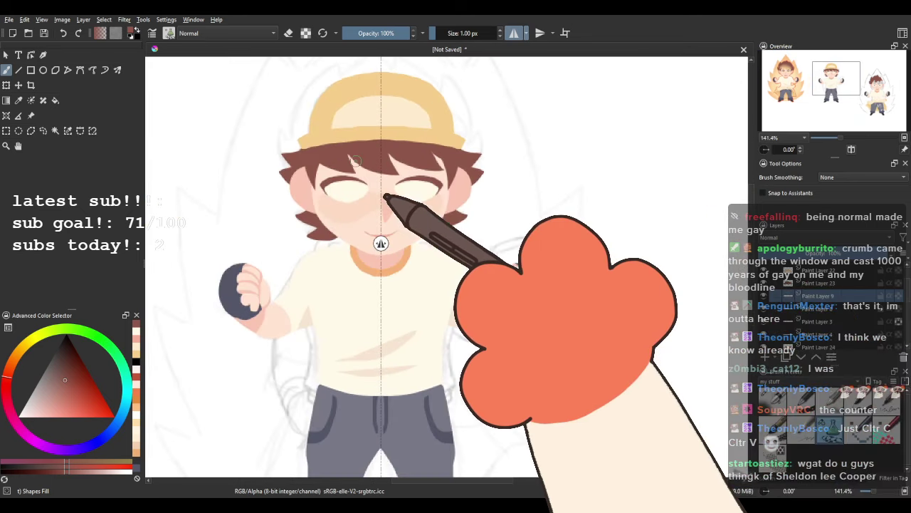
{"action": "scroll", "coordinate": [356, 160], "scroll_direction": "up", "scroll_amount": 1}
{"action": "left_click_drag", "start_coordinate": [567, 216], "coordinate": [493, 197]}
Activate Paint Layer 8 and sample the blue from the third character's iris.
{"action": "left_click", "coordinate": [819, 313]}
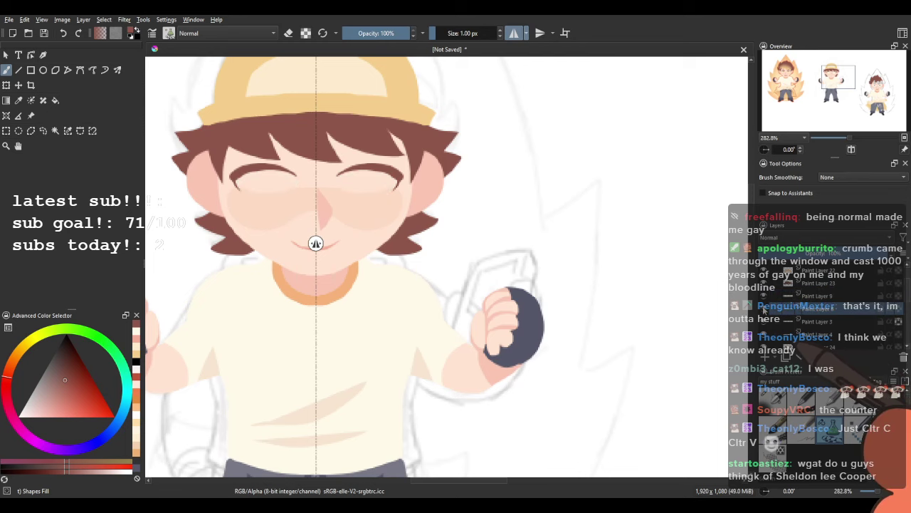
{"action": "left_click_drag", "start_coordinate": [582, 306], "coordinate": [183, 228]}
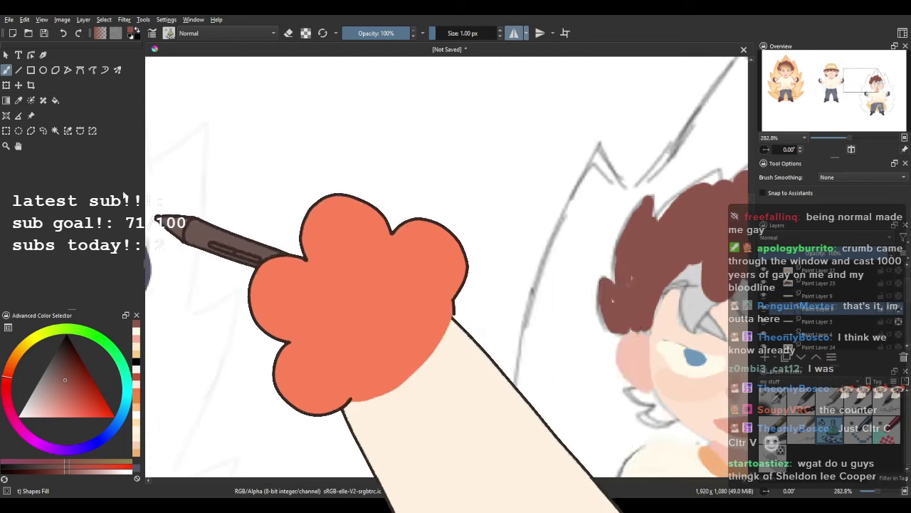
{"action": "left_click_drag", "start_coordinate": [541, 264], "coordinate": [309, 264]}
{"action": "scroll", "coordinate": [524, 399], "scroll_direction": "up", "scroll_amount": 3}
{"action": "left_click", "coordinate": [475, 395], "text": "ctrl"}
{"action": "scroll", "coordinate": [428, 335], "scroll_direction": "down", "scroll_amount": 5}
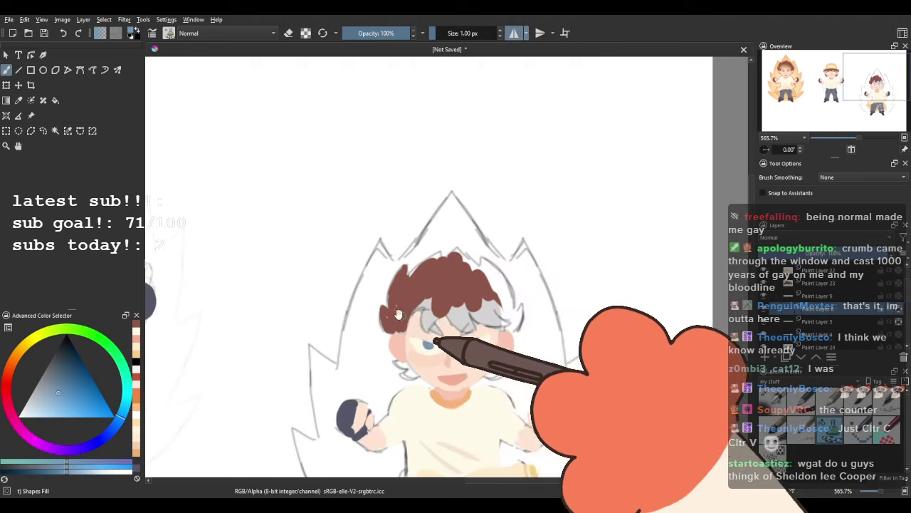
Paint mirrored blue irises beneath the upper lash lines in the middle character's eye whites.
{"action": "left_click_drag", "start_coordinate": [400, 318], "coordinate": [616, 339]}
{"action": "left_click_drag", "start_coordinate": [299, 241], "coordinate": [370, 250]}
{"action": "scroll", "coordinate": [319, 255], "scroll_direction": "up", "scroll_amount": 4}
{"action": "mouse_move", "coordinate": [248, 271]}
{"action": "left_mouse_down"}
{"action": "mouse_move", "coordinate": [268, 305]}
{"action": "mouse_move", "coordinate": [285, 290]}
{"action": "left_mouse_up"}
{"action": "mouse_move", "coordinate": [260, 244]}
{"action": "left_mouse_down"}
{"action": "mouse_move", "coordinate": [266, 276]}
{"action": "mouse_move", "coordinate": [307, 237]}
{"action": "mouse_move", "coordinate": [288, 233]}
{"action": "mouse_move", "coordinate": [318, 233]}
{"action": "mouse_move", "coordinate": [334, 209]}
{"action": "mouse_move", "coordinate": [410, 180]}
{"action": "mouse_move", "coordinate": [301, 278]}
{"action": "mouse_move", "coordinate": [326, 240]}
{"action": "left_mouse_up"}
{"action": "key", "text": "ctrl+z"}
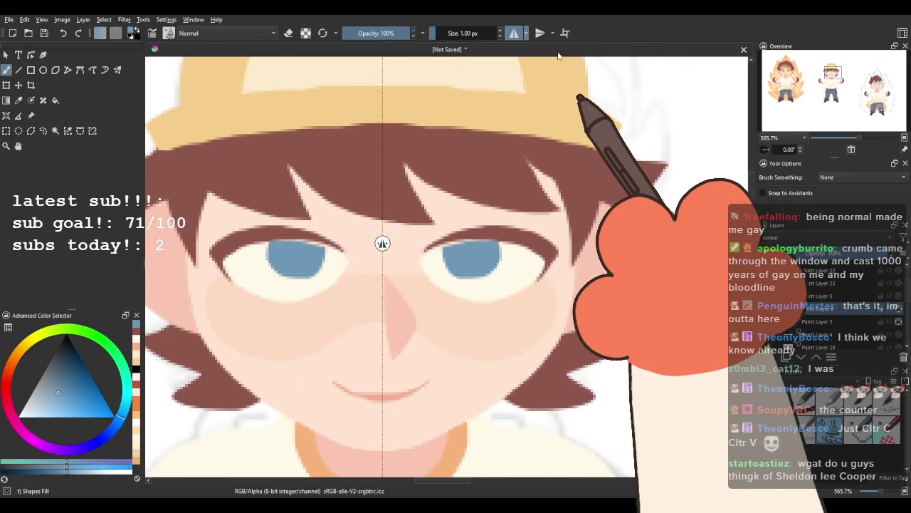
Turn off mirroring, select both eyes freehand on Paint Layer 8, and nudge the whites and irises slightly up and to the left.
{"action": "left_click", "coordinate": [514, 34]}
{"action": "left_click_drag", "start_coordinate": [422, 268], "coordinate": [446, 228]}
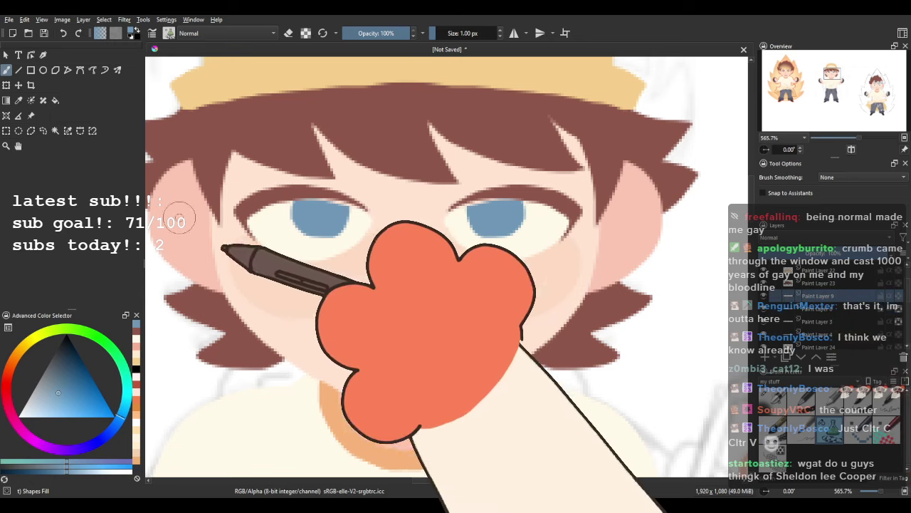
{"action": "left_click", "coordinate": [43, 131]}
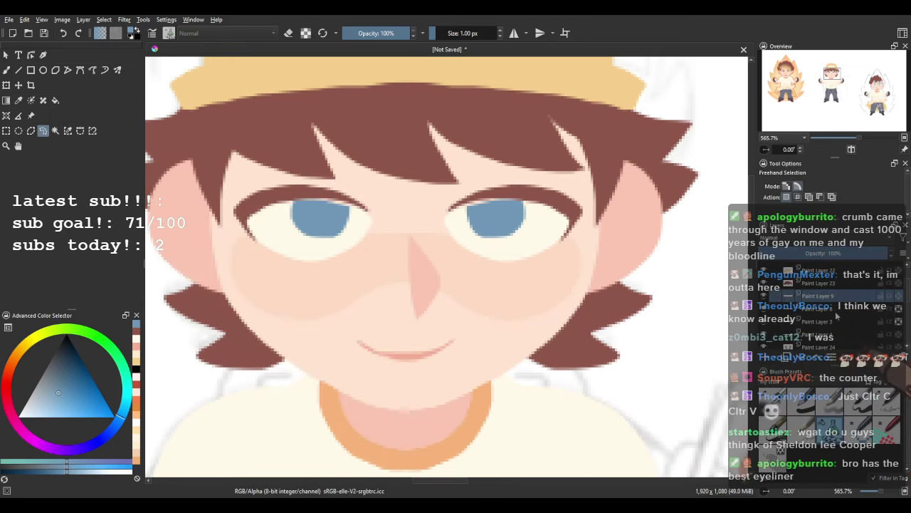
{"action": "mouse_move", "coordinate": [291, 158]}
{"action": "left_mouse_down"}
{"action": "mouse_move", "coordinate": [376, 248]}
{"action": "mouse_move", "coordinate": [440, 228]}
{"action": "mouse_move", "coordinate": [541, 107]}
{"action": "left_mouse_up"}
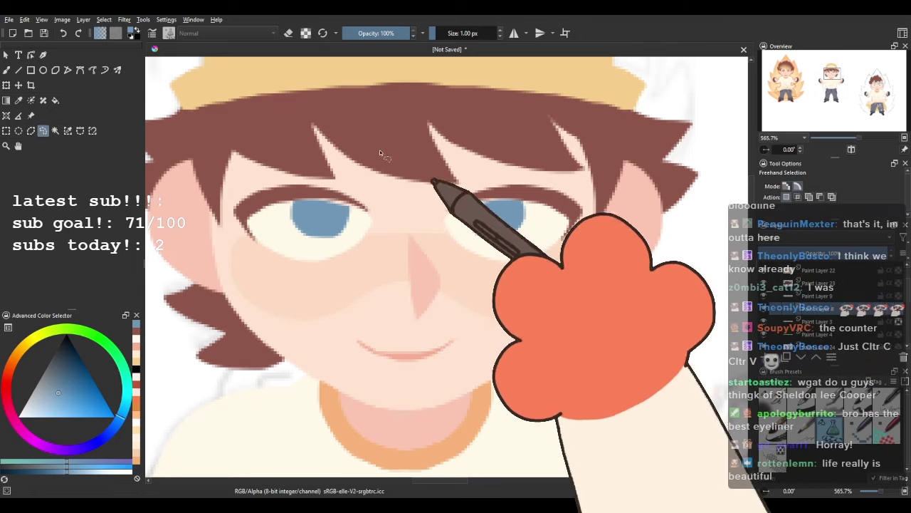
{"action": "left_click", "coordinate": [18, 85]}
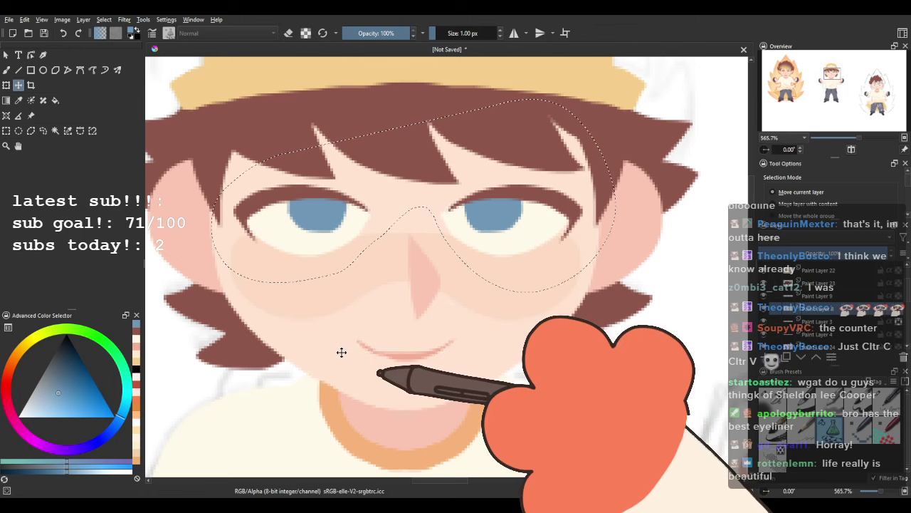
{"action": "scroll", "coordinate": [341, 352], "scroll_direction": "down", "scroll_amount": 2}
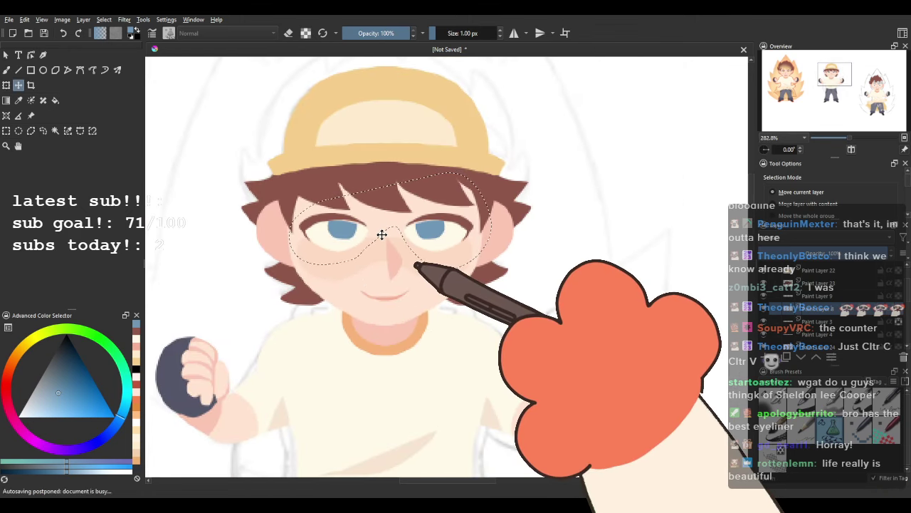
Select both eyes freehand on Paint Layer 9, nudge the lash lines into place over the eye whites, and clear the selection.
{"action": "scroll", "coordinate": [381, 234], "scroll_direction": "up", "scroll_amount": 3}
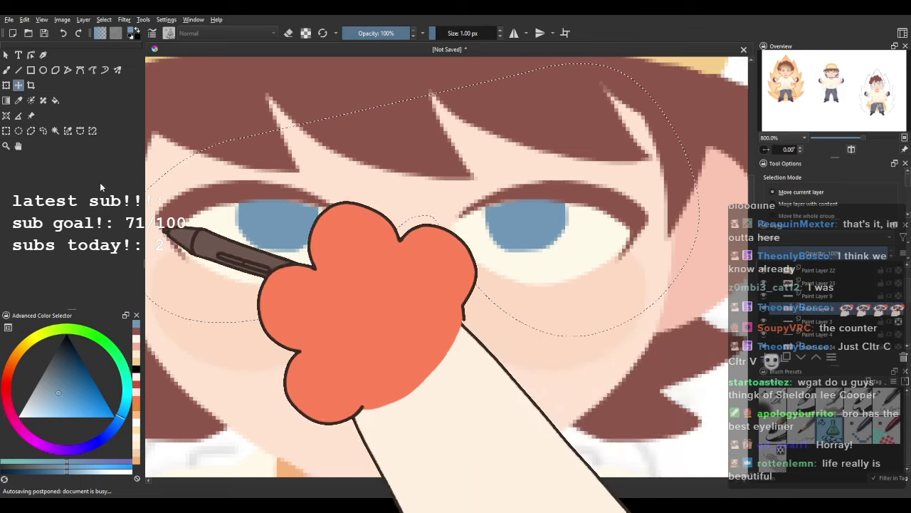
{"action": "left_click", "coordinate": [42, 130]}
{"action": "scroll", "coordinate": [411, 214], "scroll_direction": "down", "scroll_amount": 1}
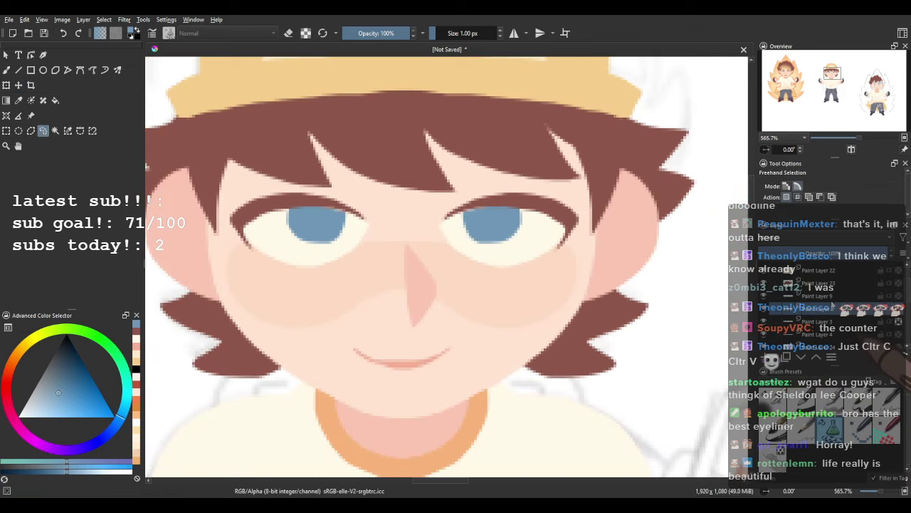
{"action": "mouse_move", "coordinate": [302, 176]}
{"action": "left_mouse_down"}
{"action": "mouse_move", "coordinate": [280, 315]}
{"action": "mouse_move", "coordinate": [407, 230]}
{"action": "mouse_move", "coordinate": [548, 317]}
{"action": "mouse_move", "coordinate": [388, 191]}
{"action": "mouse_move", "coordinate": [307, 178]}
{"action": "left_mouse_up"}
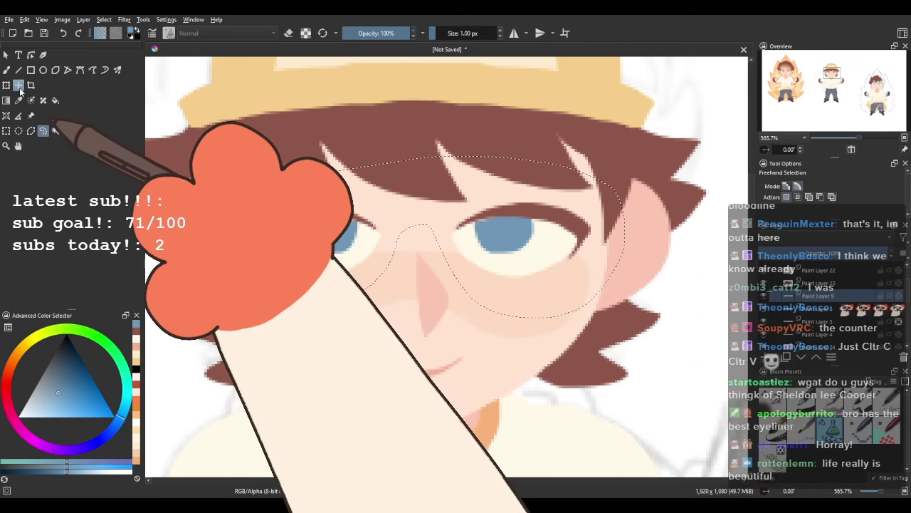
{"action": "left_click", "coordinate": [18, 84]}
{"action": "scroll", "coordinate": [349, 294], "scroll_direction": "up", "scroll_amount": 1}
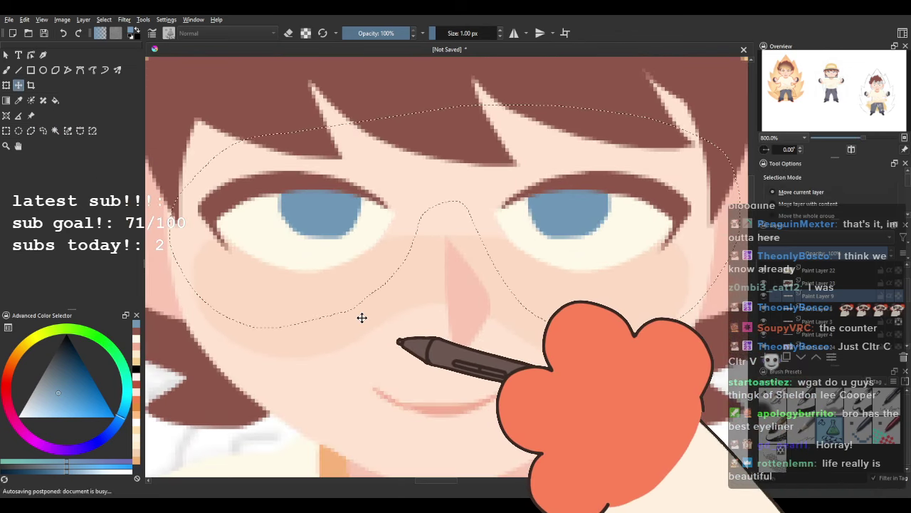
{"action": "scroll", "coordinate": [362, 318], "scroll_direction": "down", "scroll_amount": 2}
{"action": "left_click", "coordinate": [43, 131]}
{"action": "left_click", "coordinate": [278, 139]}
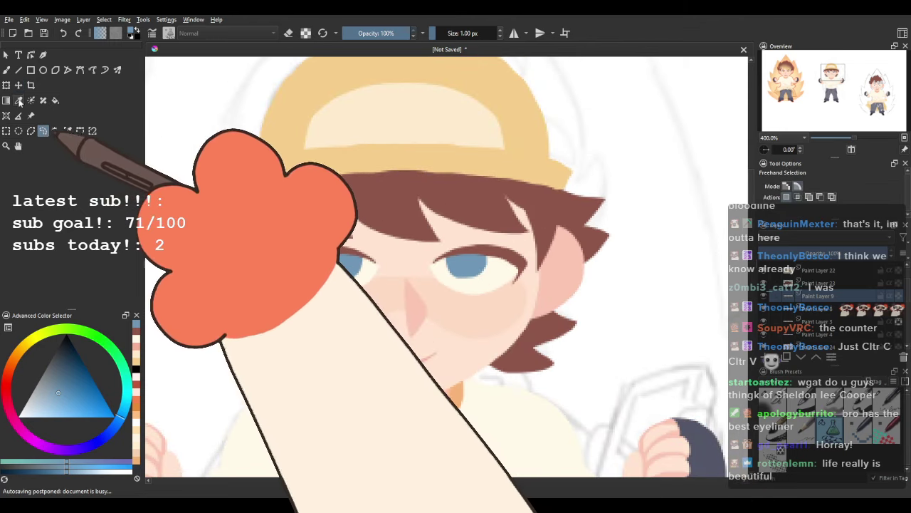
Paint mirrored eyebrows behind the fringe on Paint Layer 9, darken the sampled hair brown over them with alpha locked, and turn off mirroring.
{"action": "left_click", "coordinate": [6, 71]}
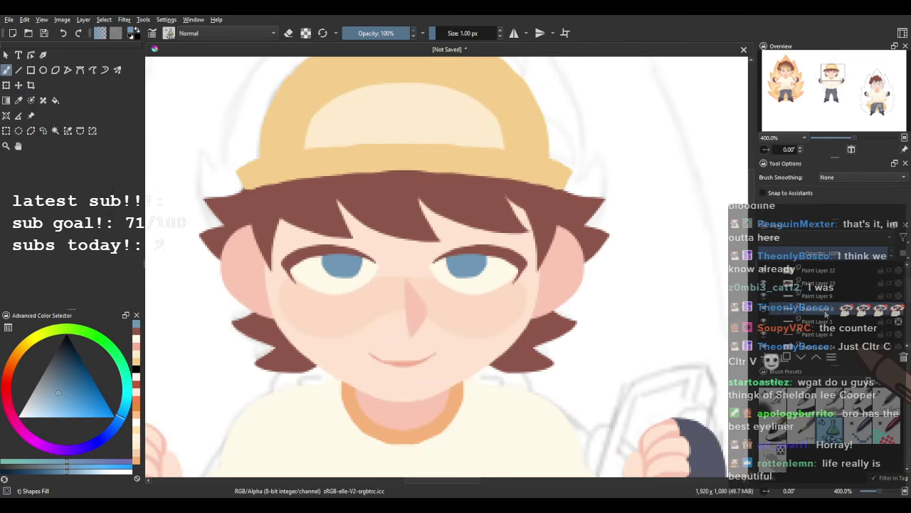
{"action": "left_click", "coordinate": [306, 206], "text": "ctrl"}
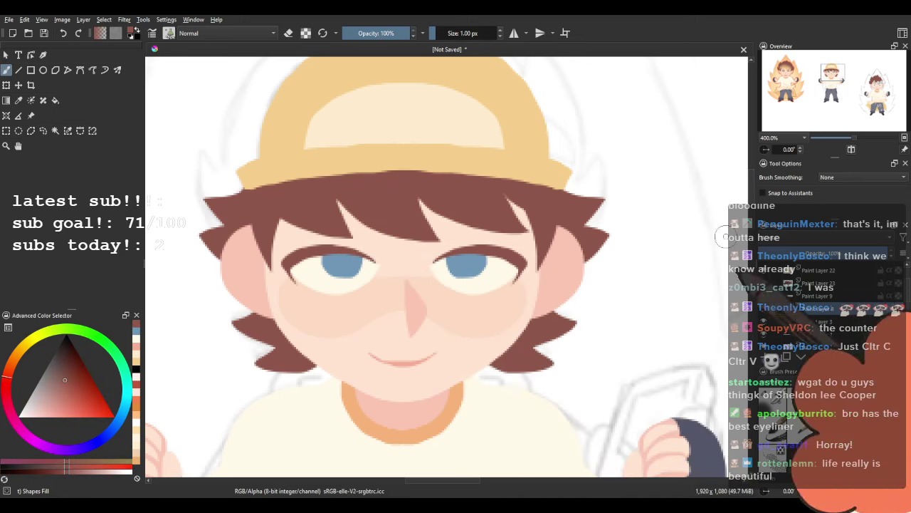
{"action": "left_click", "coordinate": [765, 309]}
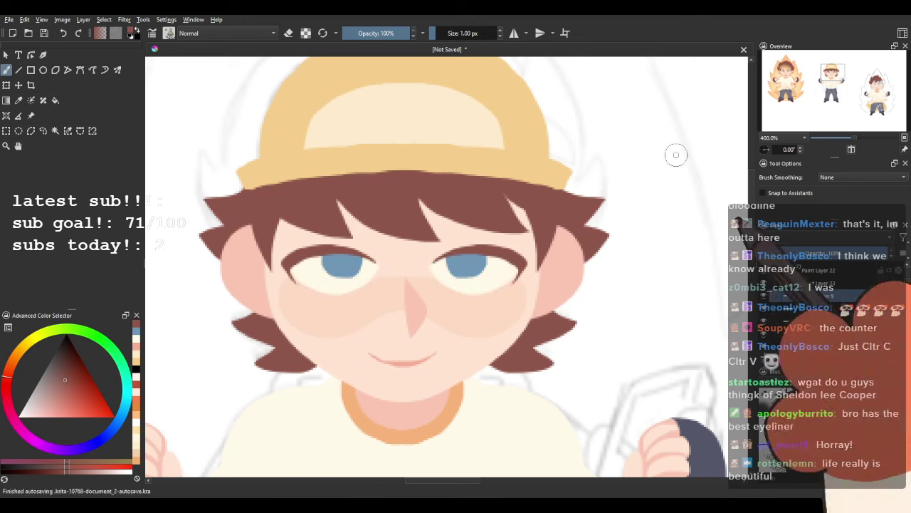
{"action": "left_click", "coordinate": [514, 33]}
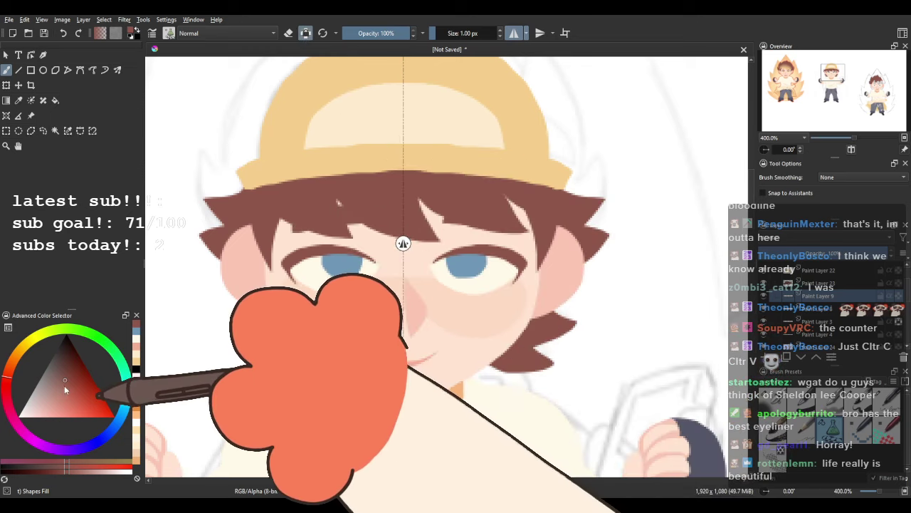
{"action": "left_click_drag", "start_coordinate": [62, 368], "coordinate": [63, 366]}
{"action": "mouse_move", "coordinate": [331, 195]}
{"action": "left_mouse_down"}
{"action": "mouse_move", "coordinate": [399, 203]}
{"action": "mouse_move", "coordinate": [309, 187]}
{"action": "left_mouse_up"}
{"action": "scroll", "coordinate": [437, 144], "scroll_direction": "down", "scroll_amount": 3}
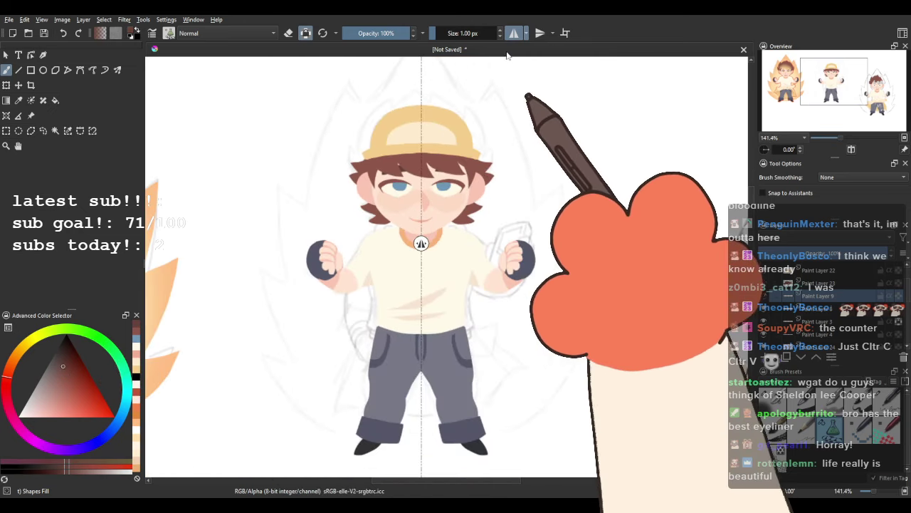
{"action": "left_click", "coordinate": [512, 34]}
Activate Paint Layer 8, sample the iris blue, and mix a lighter blue from it.
{"action": "scroll", "coordinate": [470, 168], "scroll_direction": "down", "scroll_amount": 1}
{"action": "left_click_drag", "start_coordinate": [465, 198], "coordinate": [494, 245]}
{"action": "scroll", "coordinate": [462, 211], "scroll_direction": "down", "scroll_amount": 2}
{"action": "scroll", "coordinate": [468, 233], "scroll_direction": "up", "scroll_amount": 1}
{"action": "scroll", "coordinate": [450, 222], "scroll_direction": "up", "scroll_amount": 1}
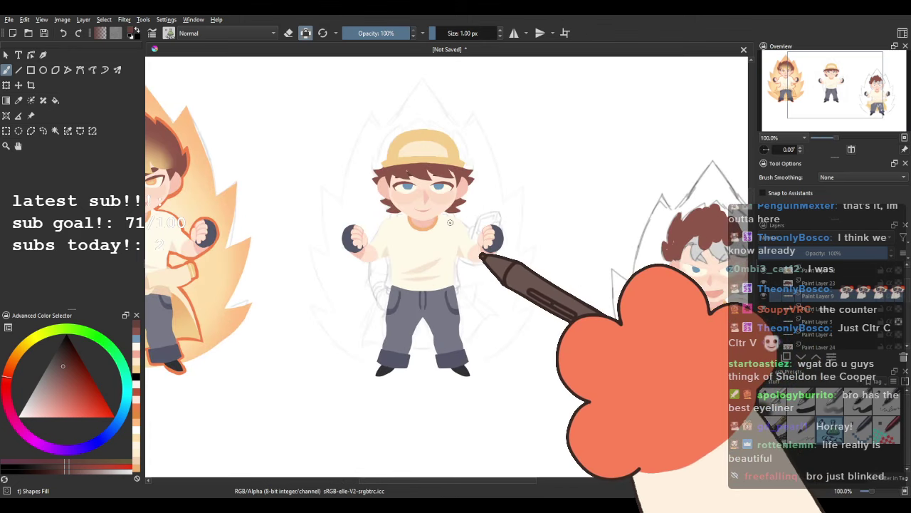
{"action": "scroll", "coordinate": [450, 223], "scroll_direction": "up", "scroll_amount": 3}
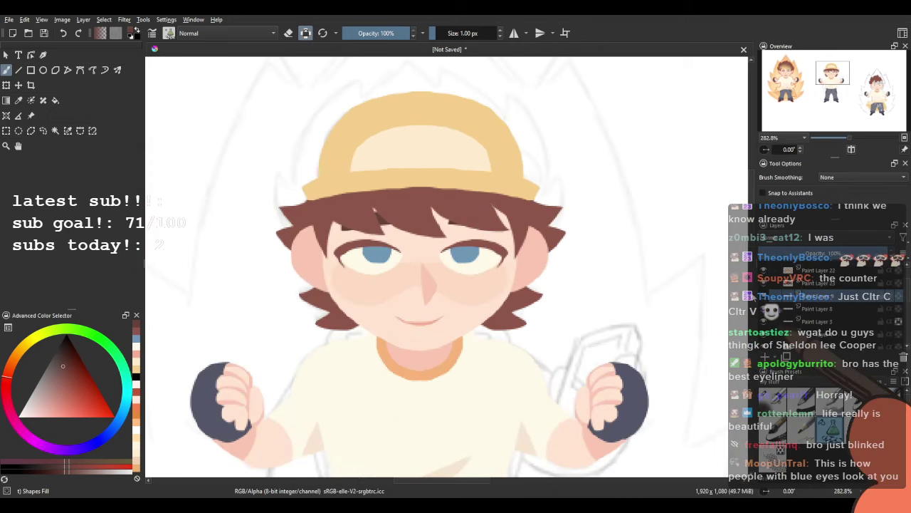
{"action": "left_click", "coordinate": [762, 309]}
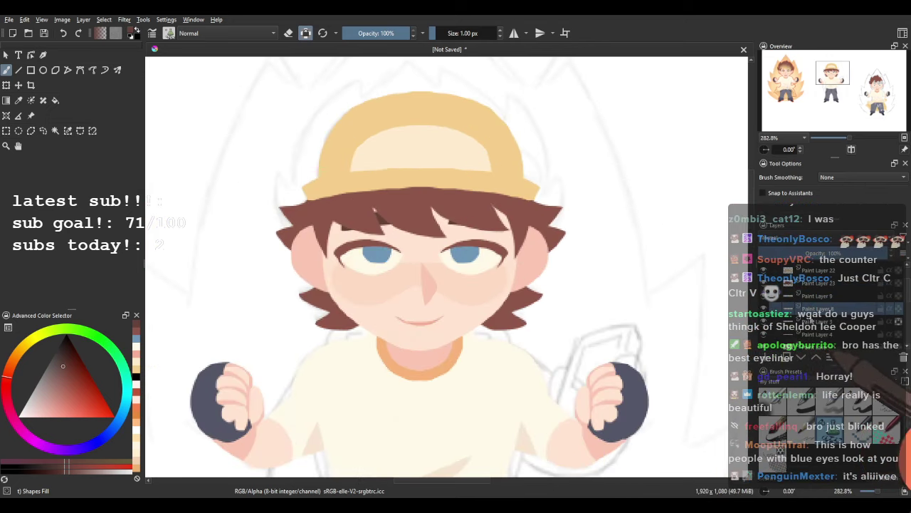
{"action": "scroll", "coordinate": [427, 235], "scroll_direction": "up", "scroll_amount": 4}
{"action": "left_click", "coordinate": [254, 242], "text": "ctrl"}
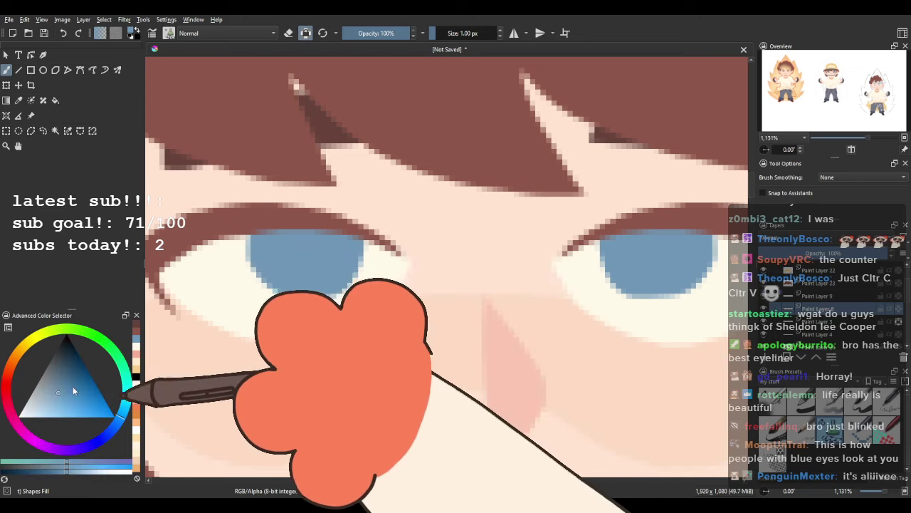
{"action": "left_click_drag", "start_coordinate": [58, 391], "coordinate": [53, 403]}
Turn on mirroring and paint lighter blue highlights inside the lower part of both irises.
{"action": "left_click", "coordinate": [514, 33]}
{"action": "mouse_move", "coordinate": [268, 256]}
{"action": "left_mouse_down"}
{"action": "mouse_move", "coordinate": [300, 266]}
{"action": "mouse_move", "coordinate": [305, 254]}
{"action": "mouse_move", "coordinate": [273, 251]}
{"action": "mouse_move", "coordinate": [324, 283]}
{"action": "mouse_move", "coordinate": [335, 251]}
{"action": "mouse_move", "coordinate": [269, 249]}
{"action": "mouse_move", "coordinate": [262, 228]}
{"action": "mouse_move", "coordinate": [305, 327]}
{"action": "left_mouse_up"}
{"action": "scroll", "coordinate": [268, 230], "scroll_direction": "down", "scroll_amount": 4}
{"action": "scroll", "coordinate": [302, 225], "scroll_direction": "up", "scroll_amount": 2}
{"action": "key", "text": "ctrl+z"}
{"action": "mouse_move", "coordinate": [278, 279]}
{"action": "left_mouse_down"}
{"action": "mouse_move", "coordinate": [300, 286]}
{"action": "mouse_move", "coordinate": [305, 276]}
{"action": "mouse_move", "coordinate": [269, 274]}
{"action": "left_mouse_up"}
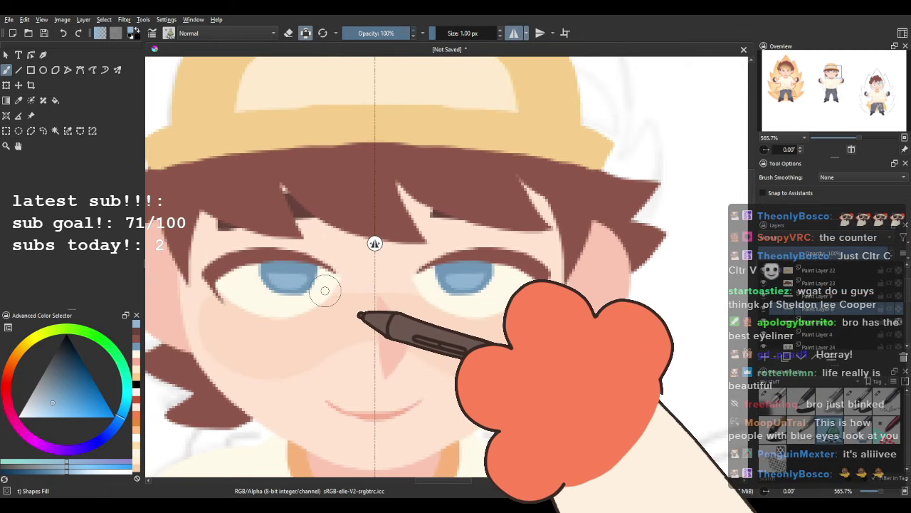
{"action": "scroll", "coordinate": [325, 291], "scroll_direction": "down", "scroll_amount": 8}
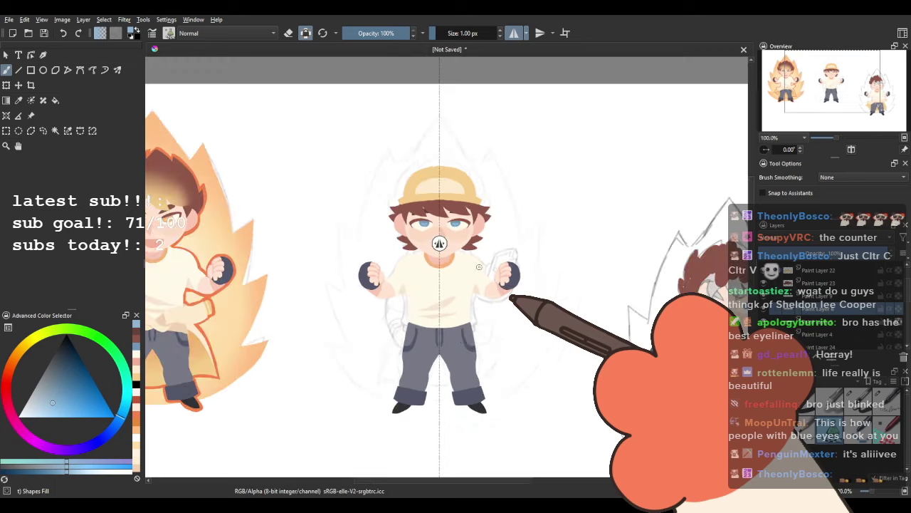
Identify the shirt's layer by toggling layer visibility, activate Paint Layer 10, and erase the canvas-left sleeve with mirroring off.
{"action": "scroll", "coordinate": [479, 266], "scroll_direction": "up", "scroll_amount": 2}
{"action": "scroll", "coordinate": [461, 194], "scroll_direction": "up", "scroll_amount": 1}
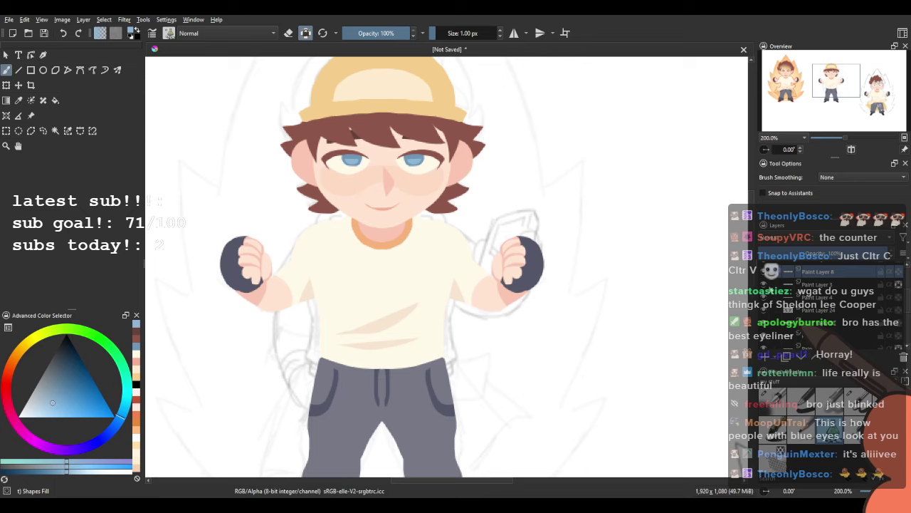
{"action": "left_click", "coordinate": [766, 285]}
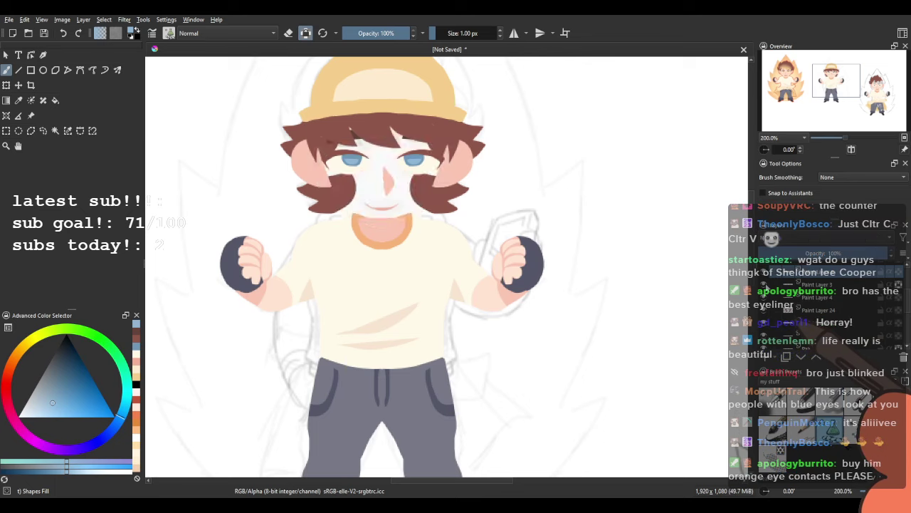
{"action": "left_click", "coordinate": [764, 325]}
{"action": "left_click", "coordinate": [764, 324]}
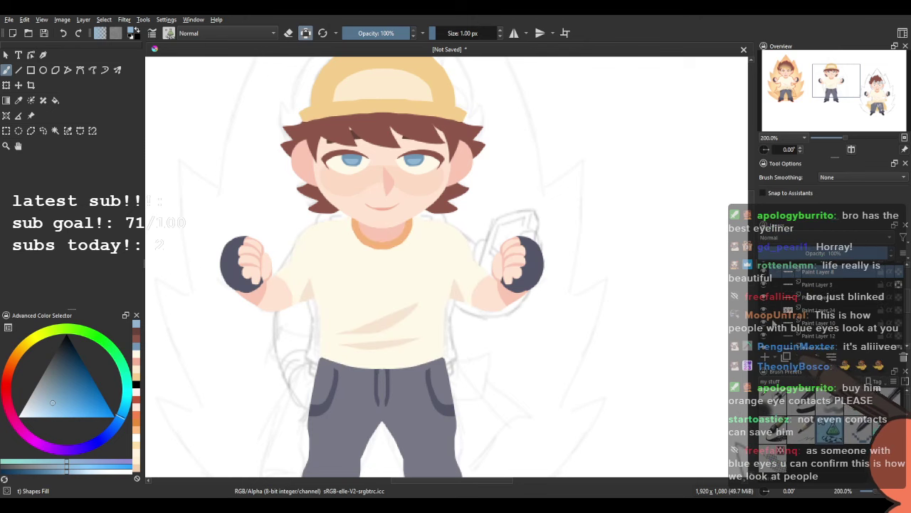
{"action": "scroll", "coordinate": [372, 222], "scroll_direction": "up", "scroll_amount": 1}
{"action": "left_click_drag", "start_coordinate": [372, 223], "coordinate": [441, 194]}
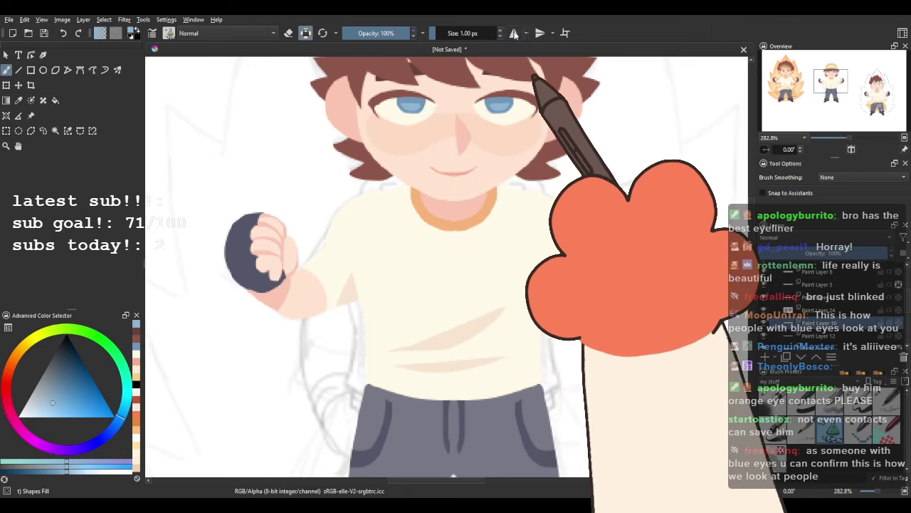
{"action": "left_click", "coordinate": [516, 34]}
{"action": "key", "text": "e"}
{"action": "left_click", "coordinate": [515, 35]}
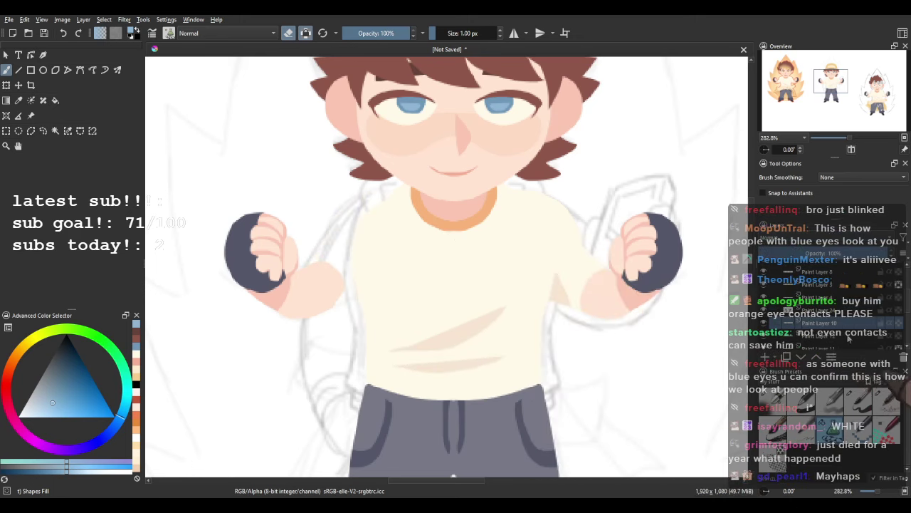
Erase the canvas-left fist and glove on Paint Layer 12, and erase the remaining forearm on the layer below.
{"action": "left_click", "coordinate": [848, 337]}
{"action": "mouse_move", "coordinate": [261, 189]}
{"action": "left_mouse_down"}
{"action": "mouse_move", "coordinate": [339, 326]}
{"action": "mouse_move", "coordinate": [316, 289]}
{"action": "left_mouse_up"}
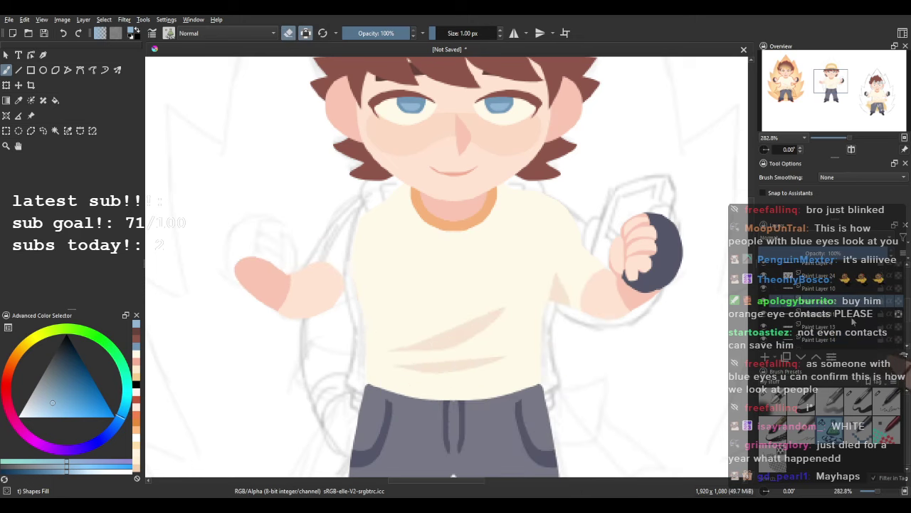
{"action": "left_click", "coordinate": [851, 317]}
{"action": "left_click_drag", "start_coordinate": [323, 259], "coordinate": [356, 278]}
Erase the remaining fist and glove on Paint Layer 12, return to painting mode, and sample the arm's skin colour.
{"action": "scroll", "coordinate": [437, 355], "scroll_direction": "down", "scroll_amount": 2}
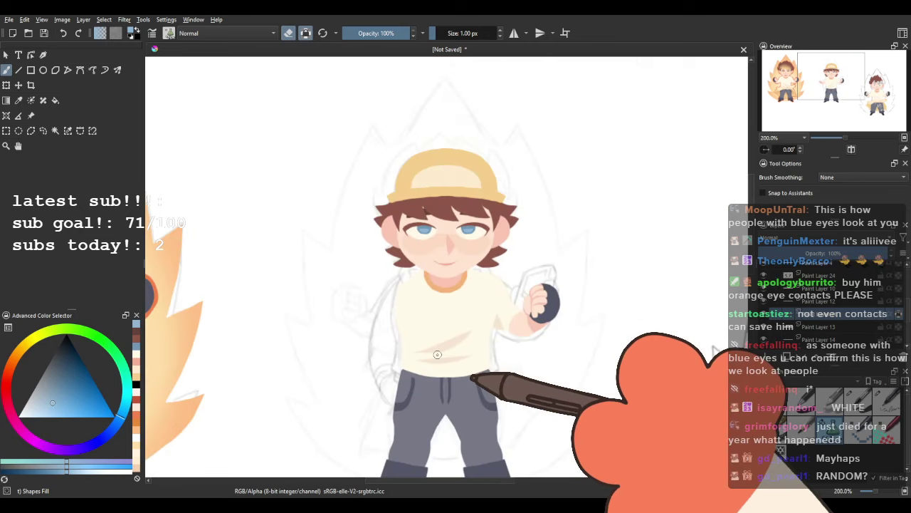
{"action": "scroll", "coordinate": [509, 336], "scroll_direction": "up", "scroll_amount": 2}
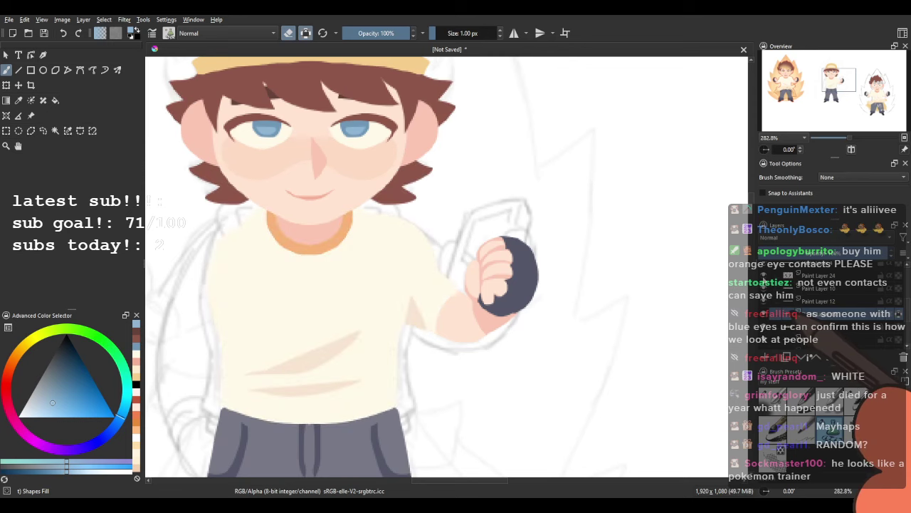
{"action": "scroll", "coordinate": [787, 292], "scroll_direction": "up", "scroll_amount": 1}
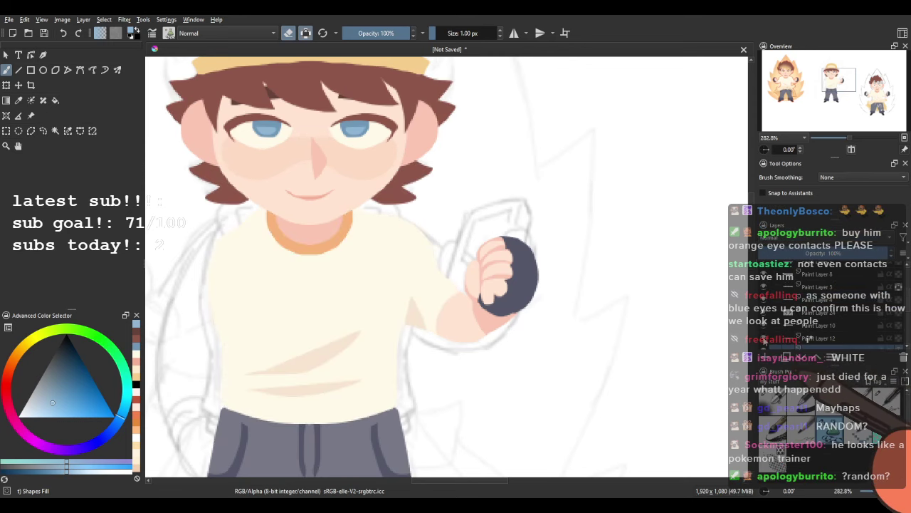
{"action": "scroll", "coordinate": [614, 301], "scroll_direction": "up", "scroll_amount": 1}
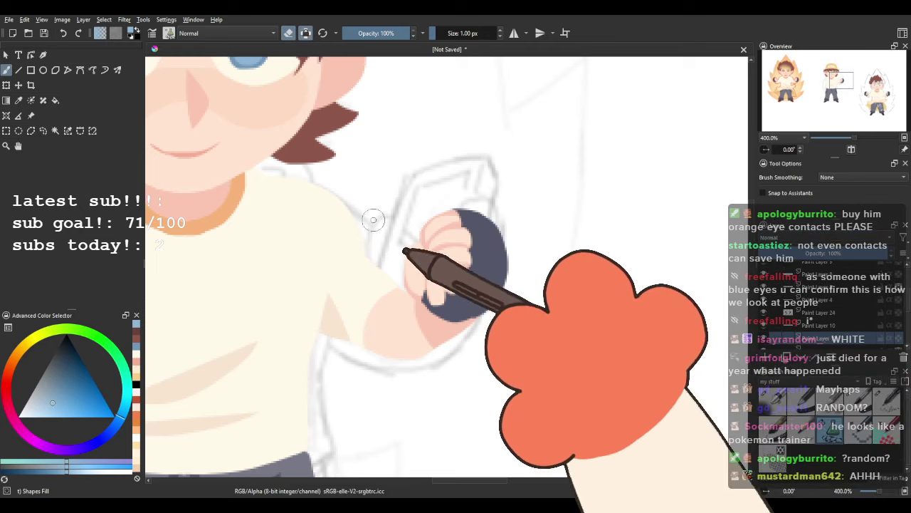
{"action": "key", "text": "e"}
{"action": "left_click", "coordinate": [405, 314], "text": "ctrl"}
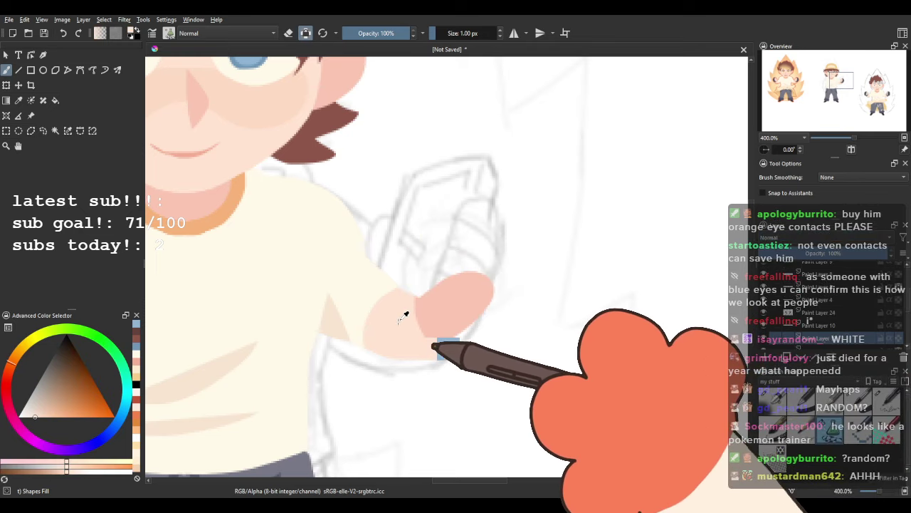
Try painting a thumb and palm at the end of the forearm in its sampled pink, with alpha lock off.
{"action": "mouse_move", "coordinate": [433, 301]}
{"action": "left_mouse_down"}
{"action": "mouse_move", "coordinate": [444, 235]}
{"action": "mouse_move", "coordinate": [445, 246]}
{"action": "mouse_move", "coordinate": [525, 203]}
{"action": "mouse_move", "coordinate": [564, 231]}
{"action": "mouse_move", "coordinate": [518, 316]}
{"action": "mouse_move", "coordinate": [452, 326]}
{"action": "mouse_move", "coordinate": [430, 316]}
{"action": "mouse_move", "coordinate": [427, 278]}
{"action": "mouse_move", "coordinate": [505, 250]}
{"action": "left_mouse_up"}
{"action": "left_click", "coordinate": [306, 34]}
{"action": "left_click", "coordinate": [435, 289], "text": "ctrl"}
{"action": "scroll", "coordinate": [505, 246], "scroll_direction": "down", "scroll_amount": 5}
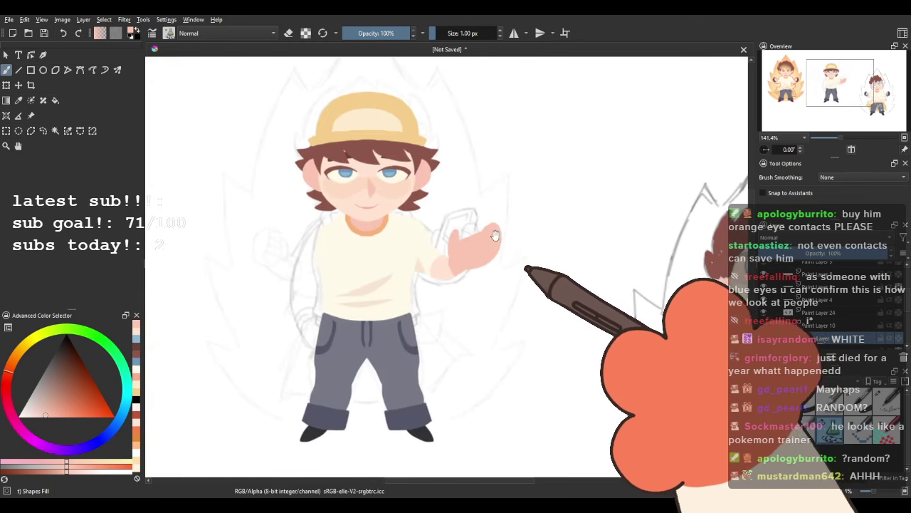
{"action": "scroll", "coordinate": [486, 239], "scroll_direction": "up", "scroll_amount": 5}
{"action": "key", "text": "ctrl+z"}
{"action": "key", "text": "ctrl+z"}
{"action": "key", "text": "ctrl+z"}
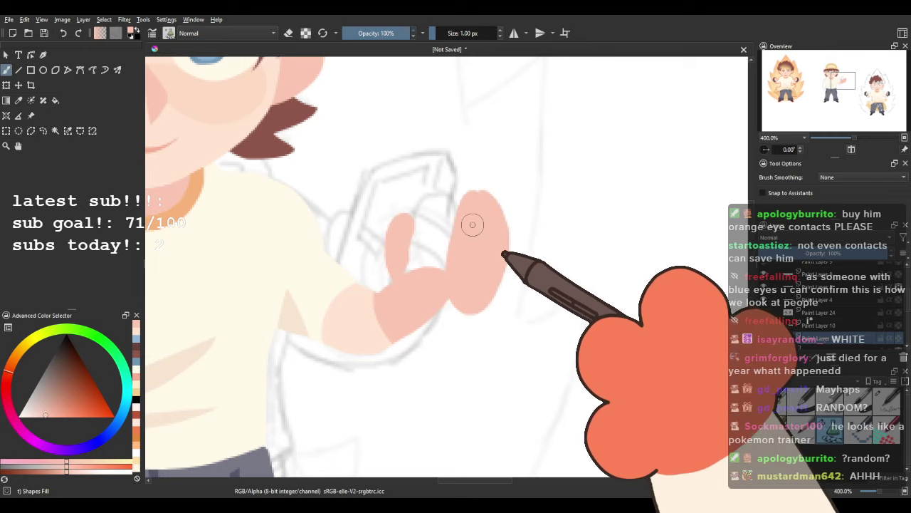
{"action": "key", "text": "ctrl+z"}
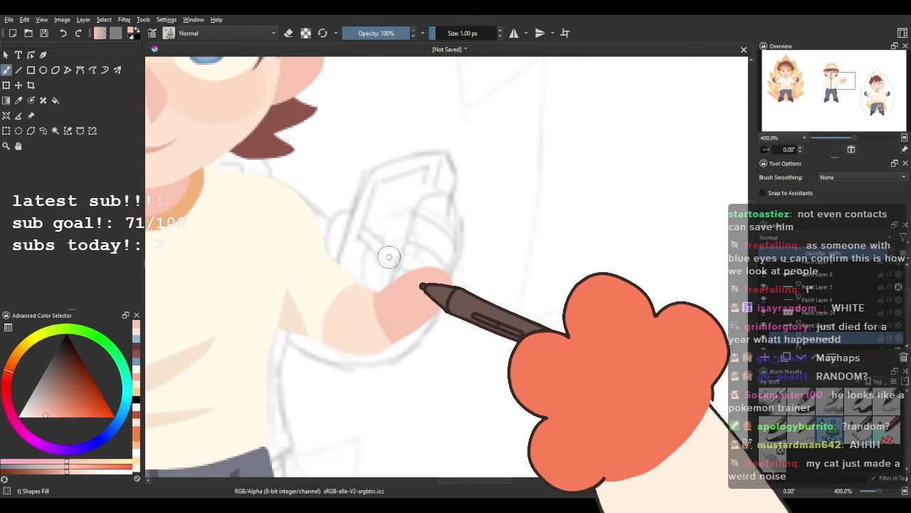
Choose a muted dark red as the brush colour for the sketched device in the raised hand.
{"action": "left_click_drag", "start_coordinate": [372, 209], "coordinate": [405, 241]}
{"action": "scroll", "coordinate": [413, 241], "scroll_direction": "down", "scroll_amount": 5}
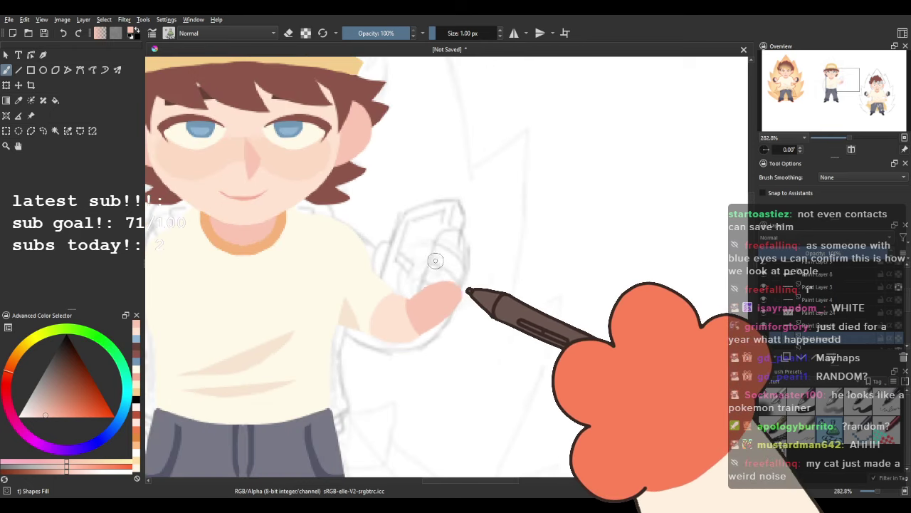
{"action": "scroll", "coordinate": [382, 230], "scroll_direction": "up", "scroll_amount": 3}
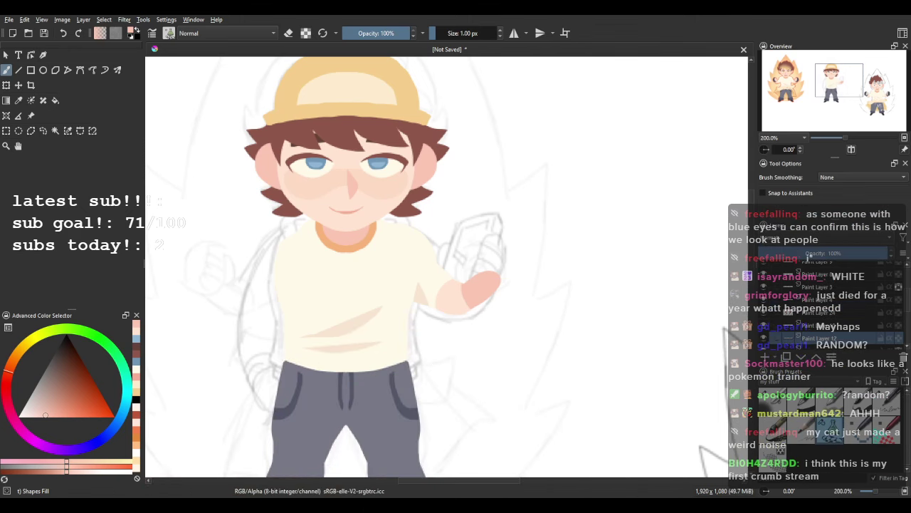
{"action": "scroll", "coordinate": [519, 244], "scroll_direction": "up", "scroll_amount": 2}
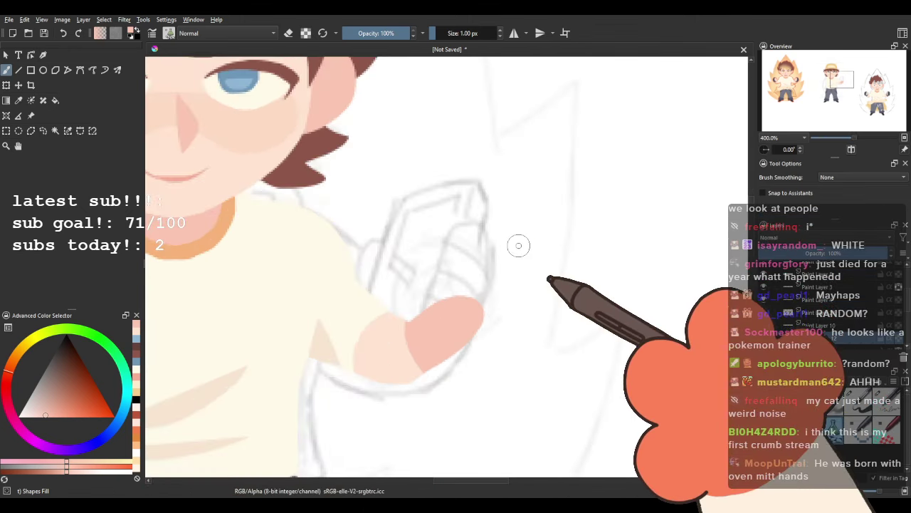
{"action": "left_click", "coordinate": [74, 373]}
{"action": "left_click", "coordinate": [7, 380]}
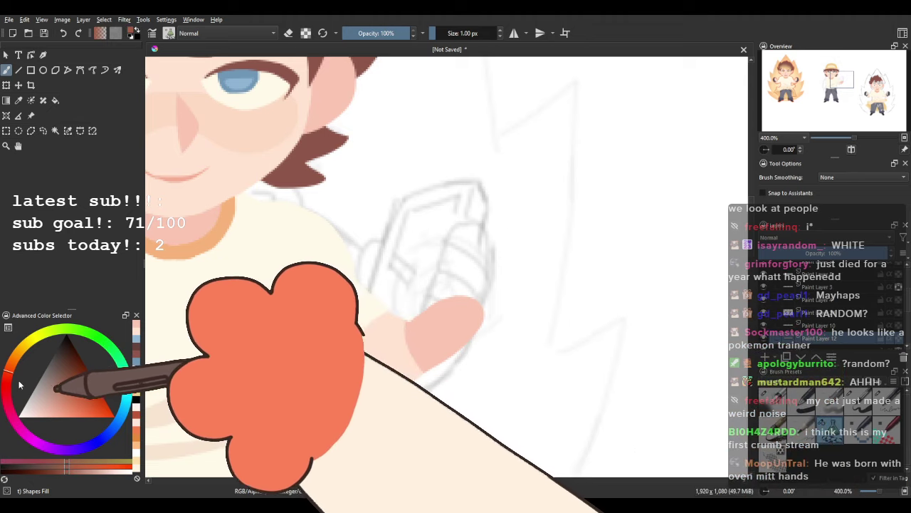
{"action": "left_click", "coordinate": [64, 379]}
{"action": "left_click", "coordinate": [68, 387]}
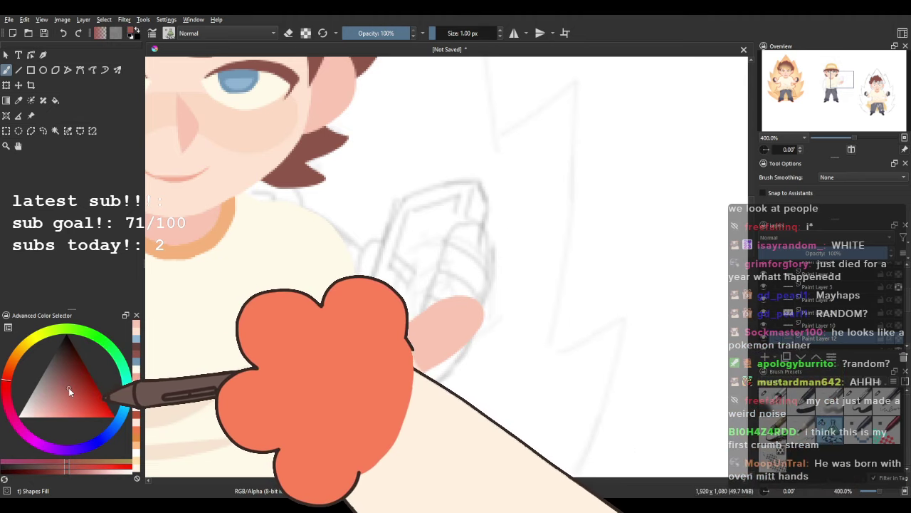
{"action": "left_click", "coordinate": [71, 390]}
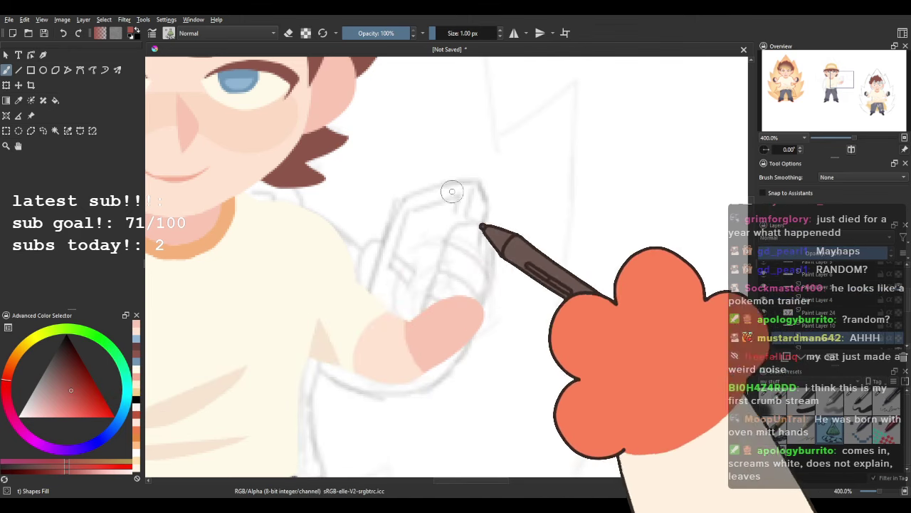
Place Paint Layer 12 above Paint Layer 10 and paint a muted red slanted block over the sketched handheld device.
{"action": "mouse_move", "coordinate": [402, 204]}
{"action": "left_mouse_down"}
{"action": "mouse_move", "coordinate": [369, 320]}
{"action": "mouse_move", "coordinate": [387, 342]}
{"action": "mouse_move", "coordinate": [460, 349]}
{"action": "left_mouse_up"}
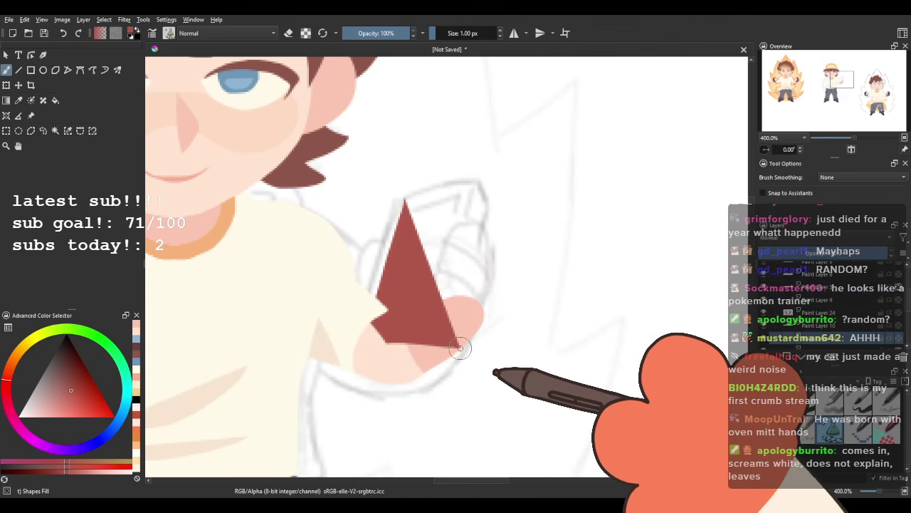
{"action": "key", "text": "ctrl+z"}
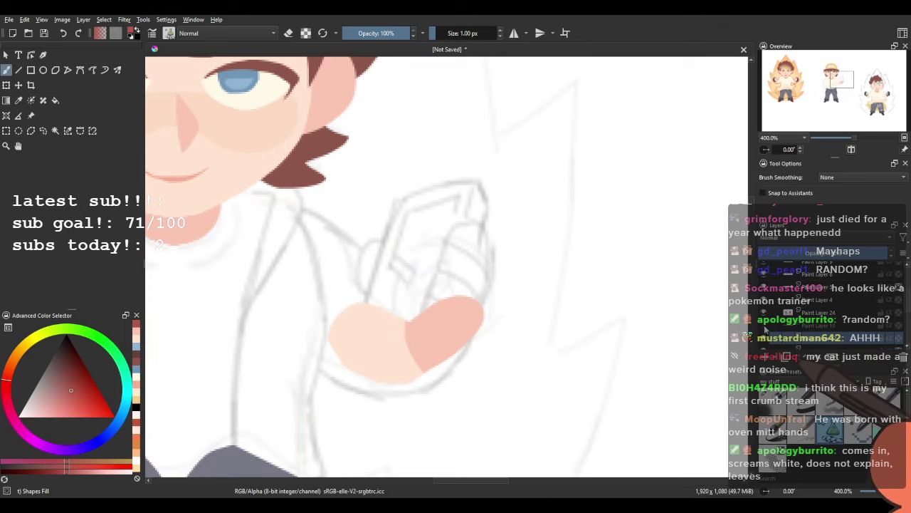
{"action": "left_click_drag", "start_coordinate": [824, 324], "coordinate": [824, 319]}
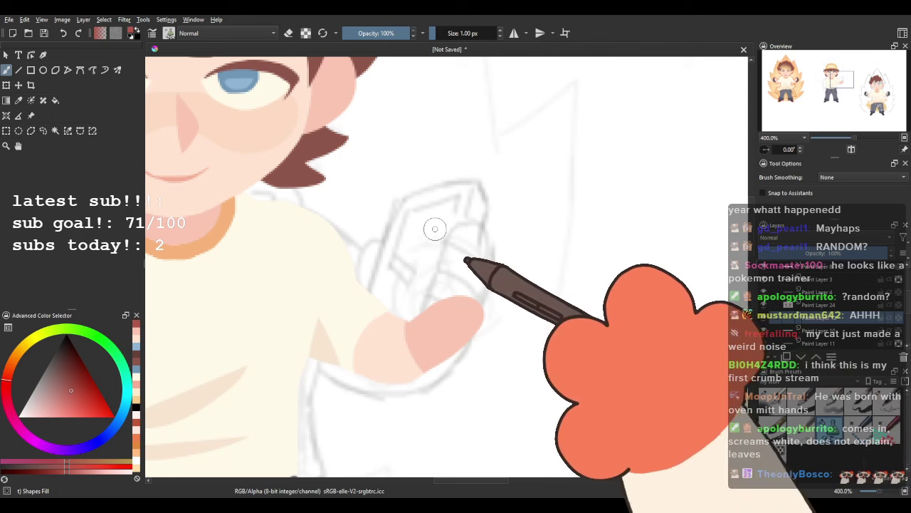
{"action": "mouse_move", "coordinate": [404, 199]}
{"action": "left_mouse_down"}
{"action": "mouse_move", "coordinate": [356, 313]}
{"action": "mouse_move", "coordinate": [376, 338]}
{"action": "mouse_move", "coordinate": [456, 348]}
{"action": "mouse_move", "coordinate": [499, 209]}
{"action": "mouse_move", "coordinate": [467, 189]}
{"action": "mouse_move", "coordinate": [502, 201]}
{"action": "mouse_move", "coordinate": [412, 187]}
{"action": "mouse_move", "coordinate": [488, 189]}
{"action": "mouse_move", "coordinate": [497, 211]}
{"action": "left_mouse_up"}
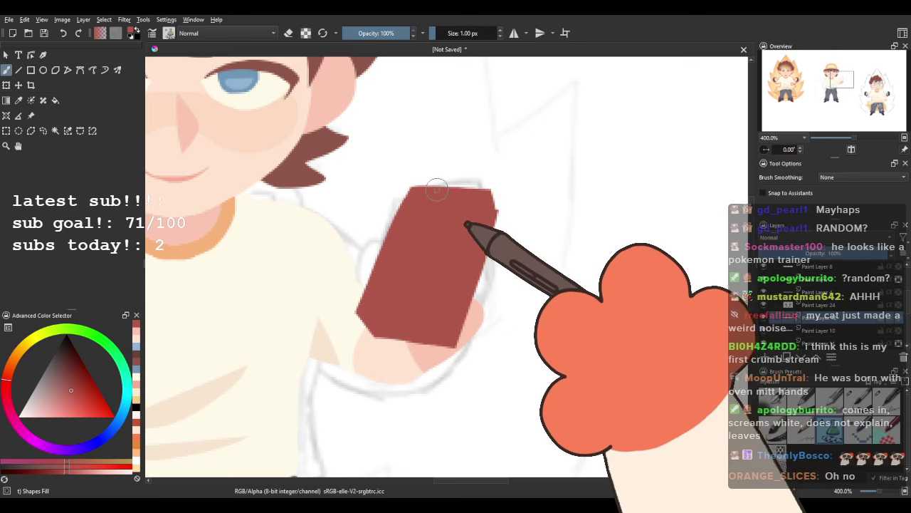
{"action": "mouse_move", "coordinate": [439, 188]}
{"action": "left_mouse_down"}
{"action": "mouse_move", "coordinate": [493, 191]}
{"action": "mouse_move", "coordinate": [501, 213]}
{"action": "mouse_move", "coordinate": [472, 262]}
{"action": "left_mouse_up"}
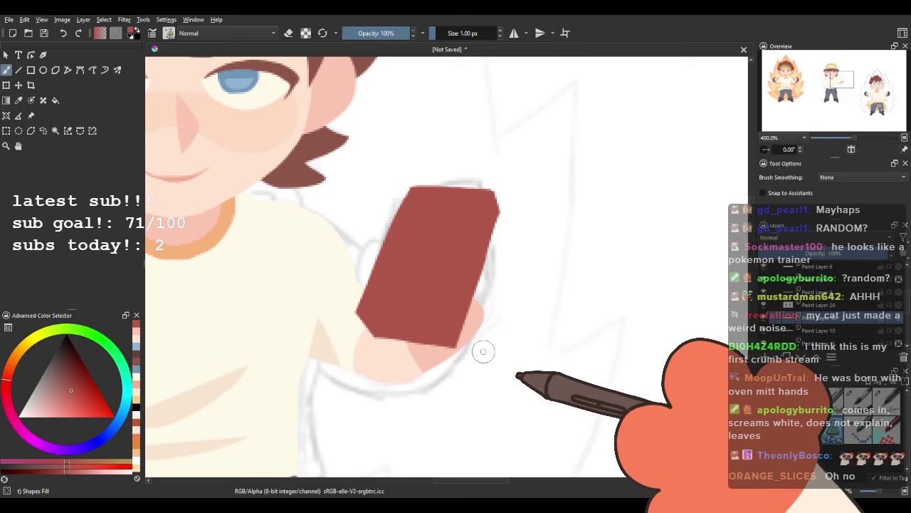
With alpha lock on, shade the red block's lower face and its canvas-right side in a darker red.
{"action": "scroll", "coordinate": [343, 292], "scroll_direction": "down", "scroll_amount": 3}
{"action": "scroll", "coordinate": [396, 235], "scroll_direction": "up", "scroll_amount": 3}
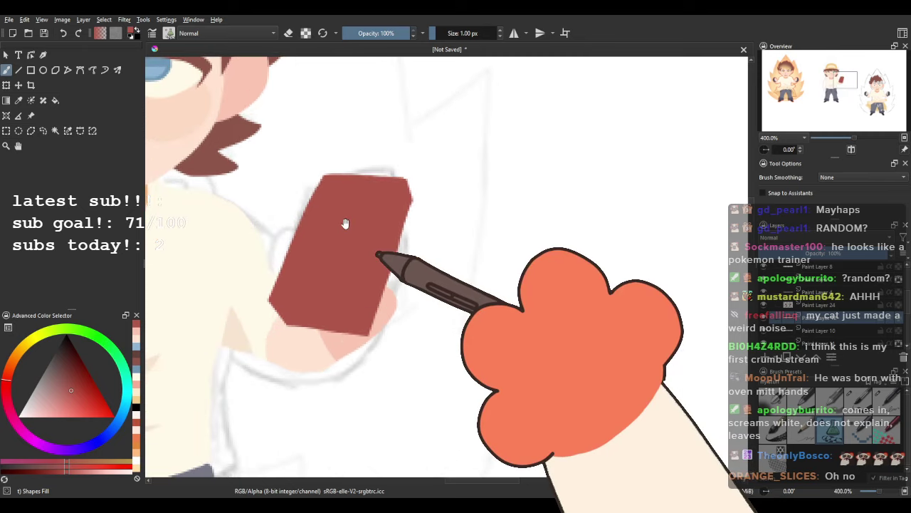
{"action": "left_click_drag", "start_coordinate": [345, 224], "coordinate": [283, 261]}
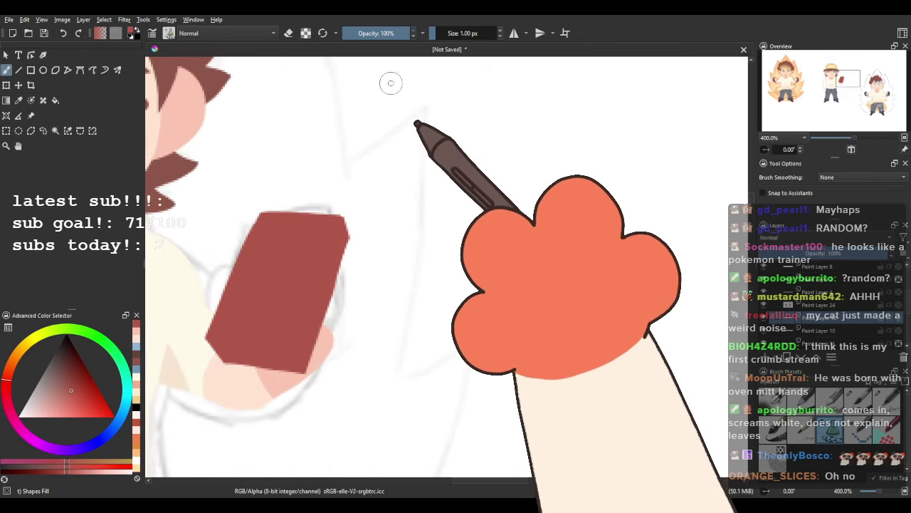
{"action": "left_click_drag", "start_coordinate": [360, 213], "coordinate": [382, 230]}
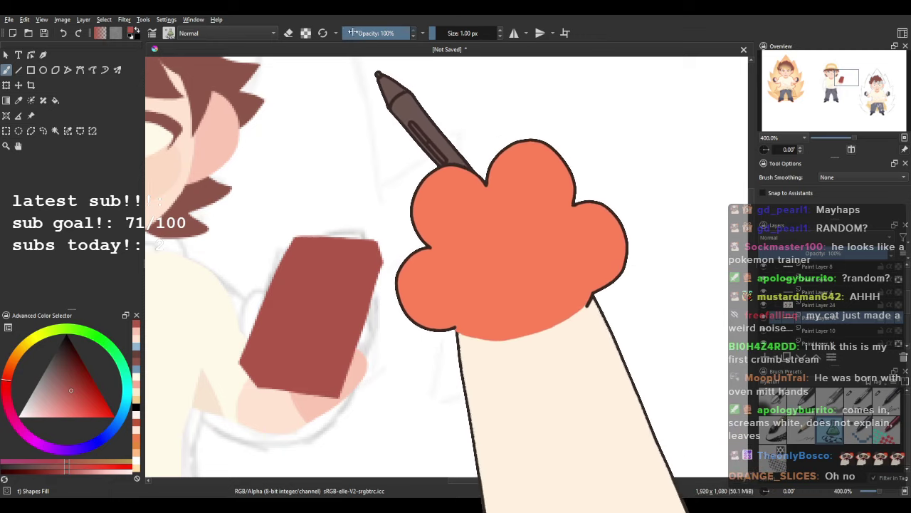
{"action": "left_click", "coordinate": [307, 33]}
{"action": "left_click_drag", "start_coordinate": [242, 308], "coordinate": [240, 281]}
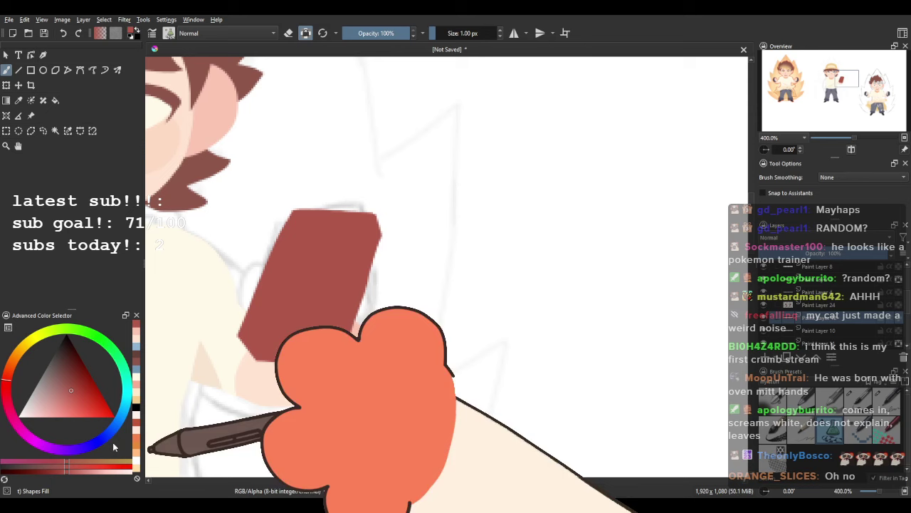
{"action": "left_click", "coordinate": [71, 384]}
{"action": "left_click", "coordinate": [6, 384]}
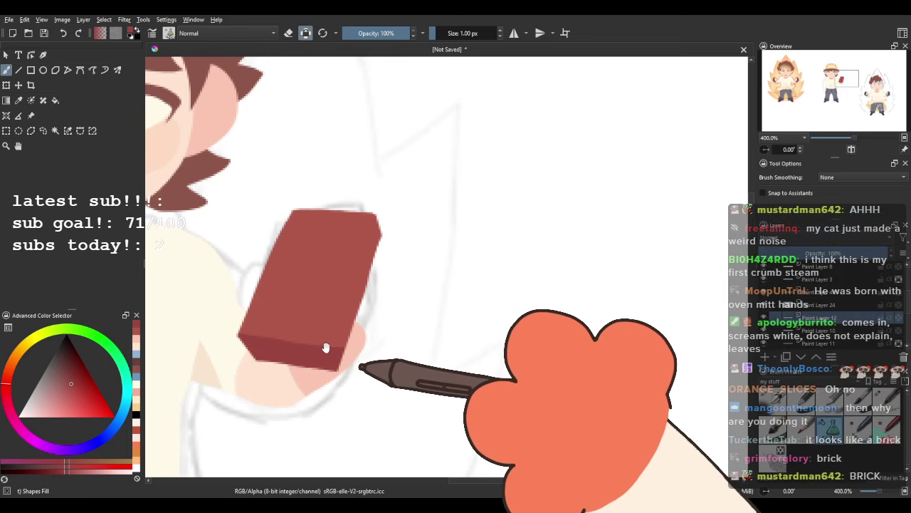
{"action": "left_click_drag", "start_coordinate": [326, 348], "coordinate": [328, 381]}
{"action": "left_click_drag", "start_coordinate": [345, 291], "coordinate": [405, 219]}
{"action": "scroll", "coordinate": [416, 218], "scroll_direction": "down", "scroll_amount": 3}
{"action": "scroll", "coordinate": [405, 216], "scroll_direction": "up", "scroll_amount": 3}
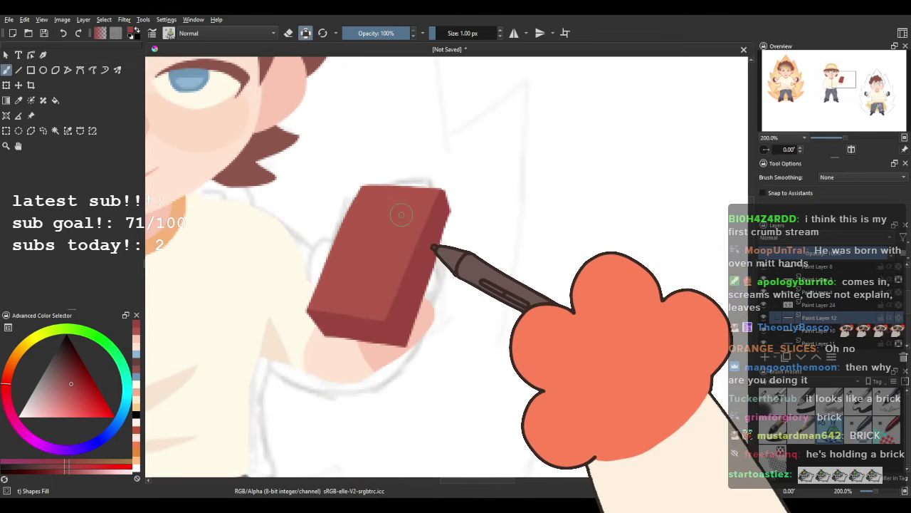
With alpha lock off, refine the block's canvas-left edge in the sampled front red and extend its canvas-right corner in the darker red.
{"action": "left_click", "coordinate": [365, 257], "text": "ctrl"}
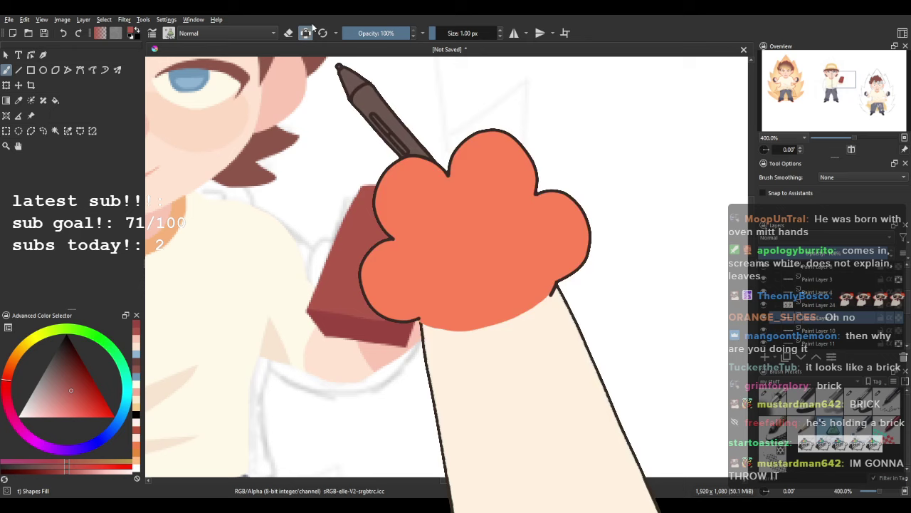
{"action": "left_click", "coordinate": [306, 32]}
{"action": "left_click_drag", "start_coordinate": [351, 185], "coordinate": [391, 198]}
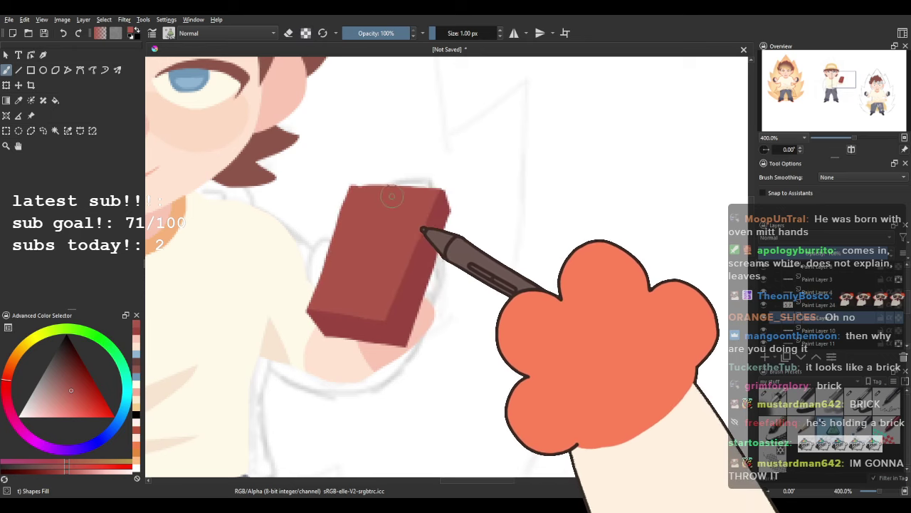
{"action": "mouse_move", "coordinate": [332, 277]}
{"action": "left_mouse_down"}
{"action": "mouse_move", "coordinate": [353, 183]}
{"action": "mouse_move", "coordinate": [383, 190]}
{"action": "left_mouse_up"}
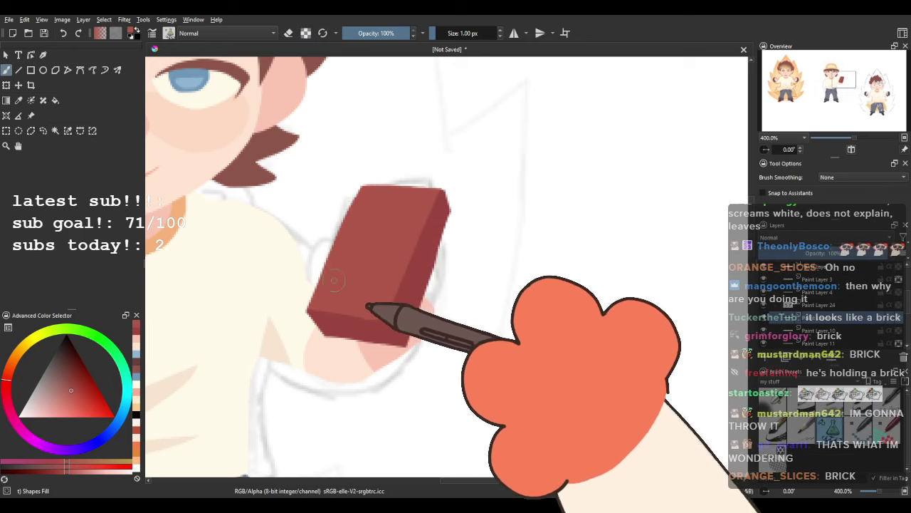
{"action": "left_click_drag", "start_coordinate": [407, 334], "coordinate": [400, 341]}
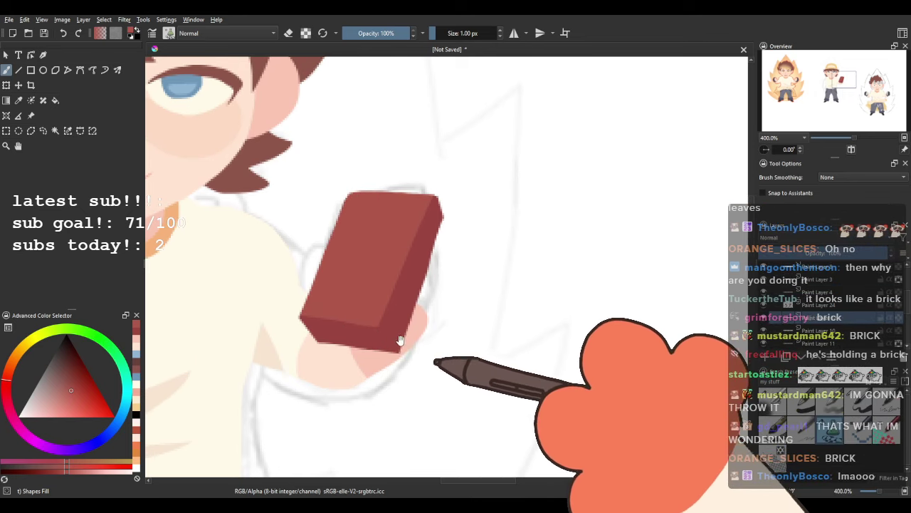
{"action": "left_click", "coordinate": [433, 227], "text": "ctrl"}
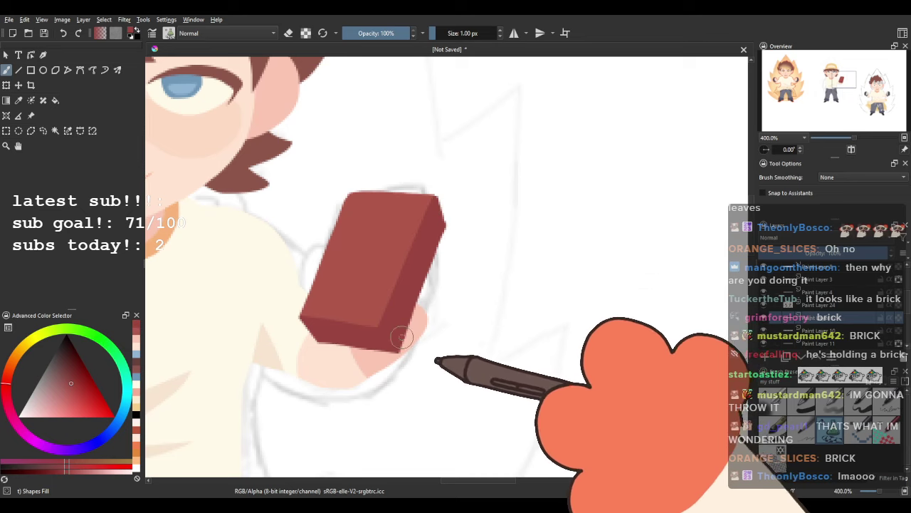
Paint a dark brown slanted panel with a pointed lower end on the red block's front face.
{"action": "scroll", "coordinate": [361, 275], "scroll_direction": "up", "scroll_amount": 1}
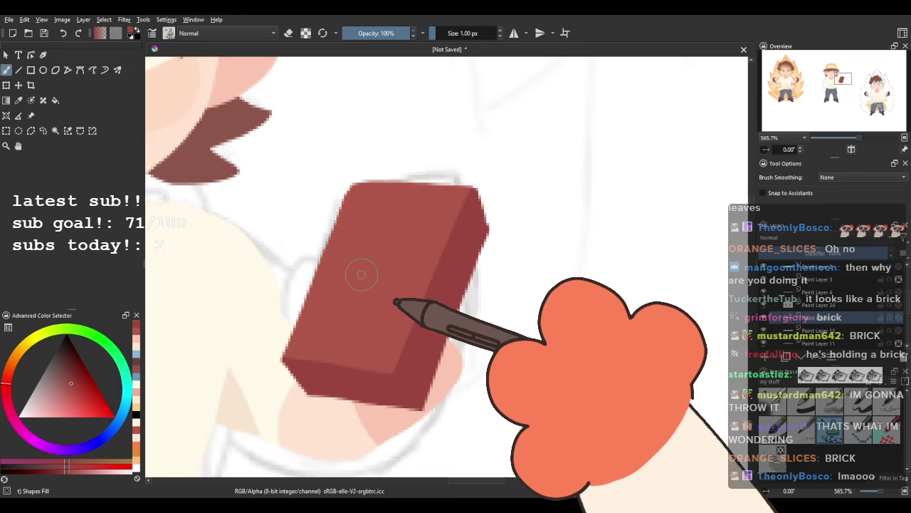
{"action": "left_click_drag", "start_coordinate": [362, 275], "coordinate": [333, 285]}
{"action": "left_click_drag", "start_coordinate": [69, 372], "coordinate": [60, 363]}
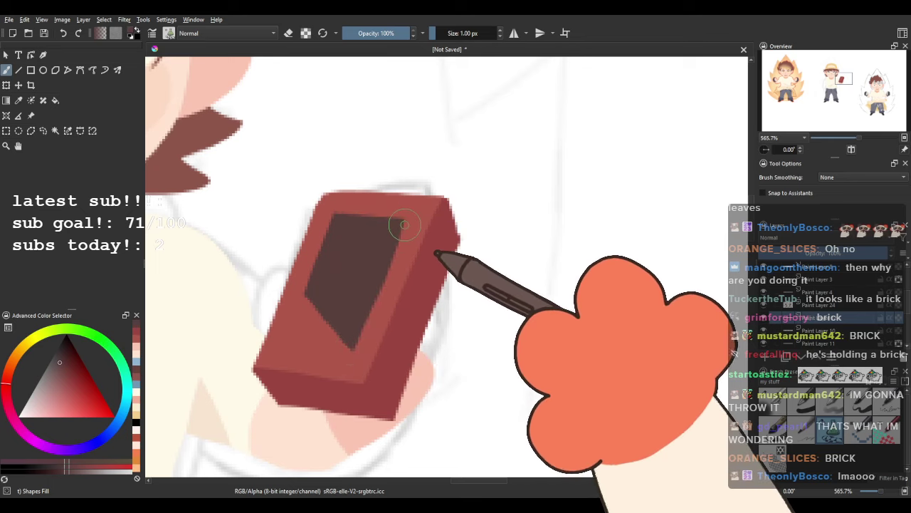
{"action": "mouse_move", "coordinate": [314, 276]}
{"action": "left_mouse_down"}
{"action": "mouse_move", "coordinate": [278, 260]}
{"action": "mouse_move", "coordinate": [272, 285]}
{"action": "left_mouse_up"}
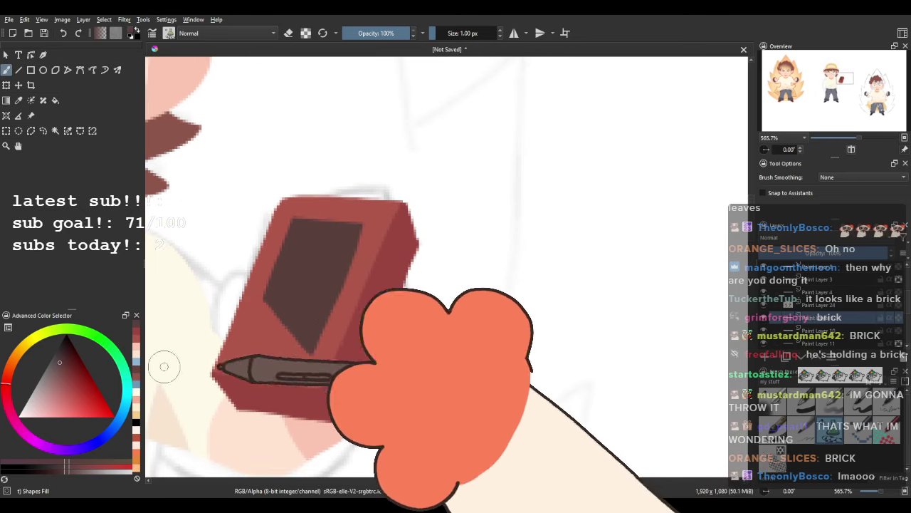
Add a lighter greyish-brown cassette window inside the dark panel and paint small dark reel holes on it.
{"action": "left_click", "coordinate": [54, 371]}
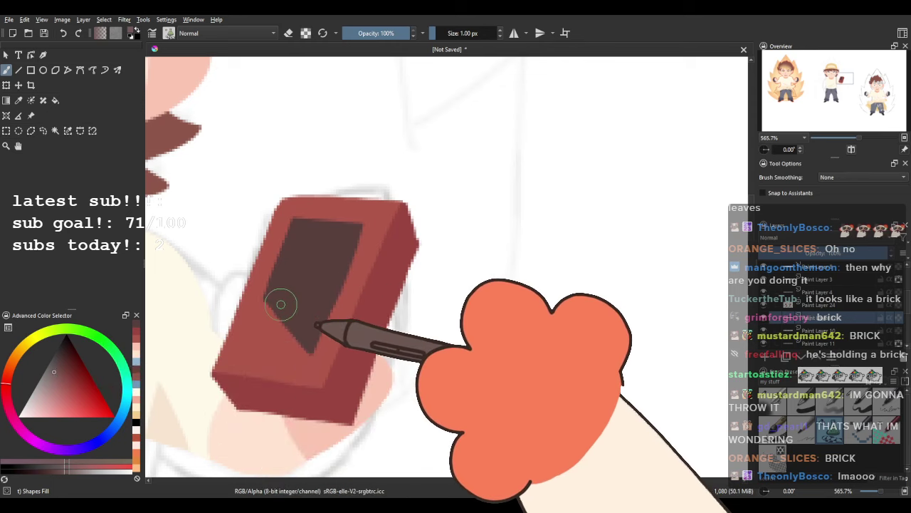
{"action": "mouse_move", "coordinate": [305, 339]}
{"action": "left_mouse_down"}
{"action": "mouse_move", "coordinate": [332, 242]}
{"action": "mouse_move", "coordinate": [317, 264]}
{"action": "left_mouse_up"}
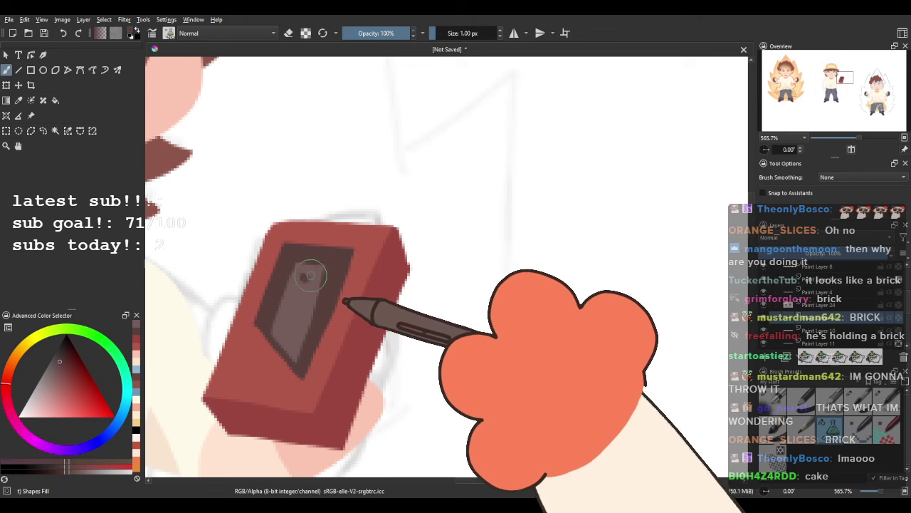
{"action": "left_click", "coordinate": [307, 277]}
{"action": "left_click_drag", "start_coordinate": [293, 327], "coordinate": [287, 330]}
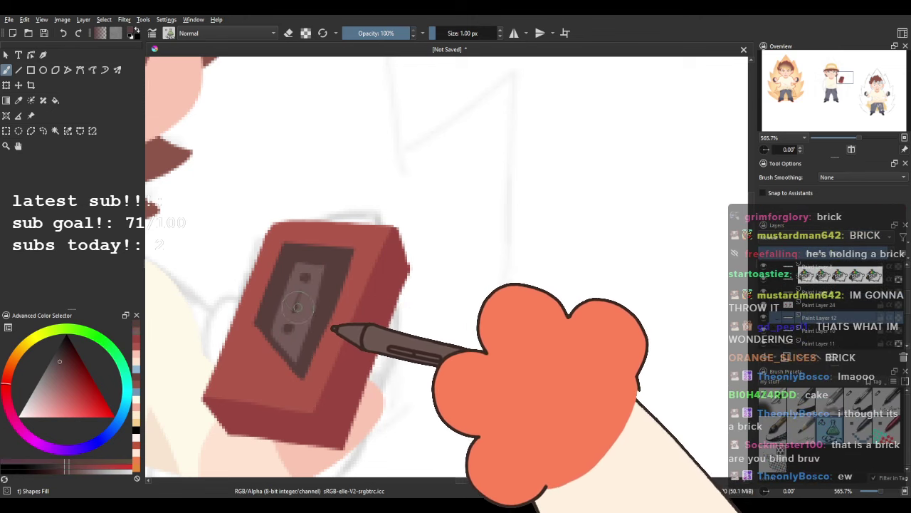
Choose a light peach-orange and paint a diagonal stripe along the dark panel's lower slanted edge.
{"action": "left_click_drag", "start_coordinate": [408, 358], "coordinate": [430, 314]}
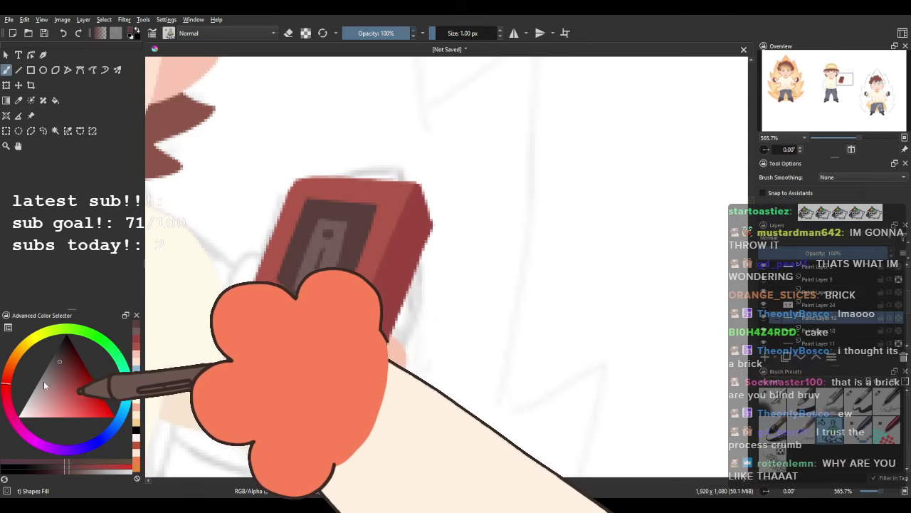
{"action": "left_click", "coordinate": [53, 404]}
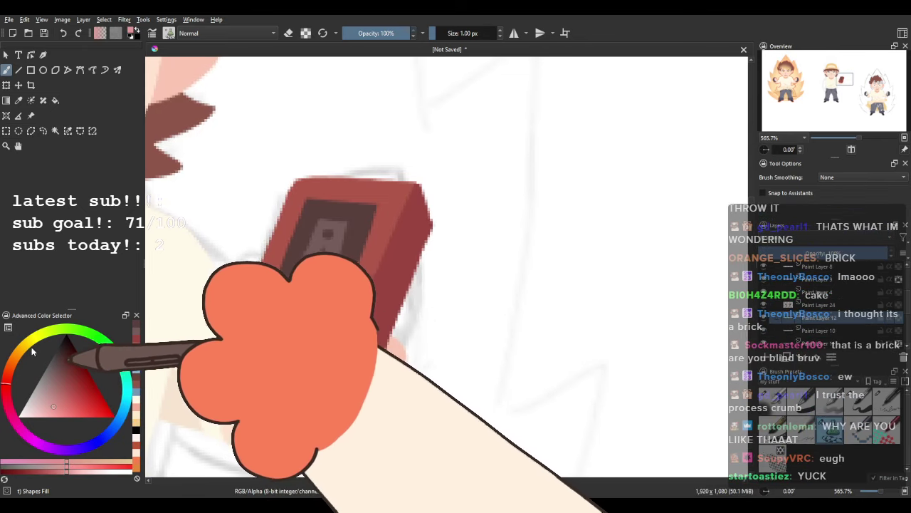
{"action": "left_click_drag", "start_coordinate": [24, 353], "coordinate": [12, 361]}
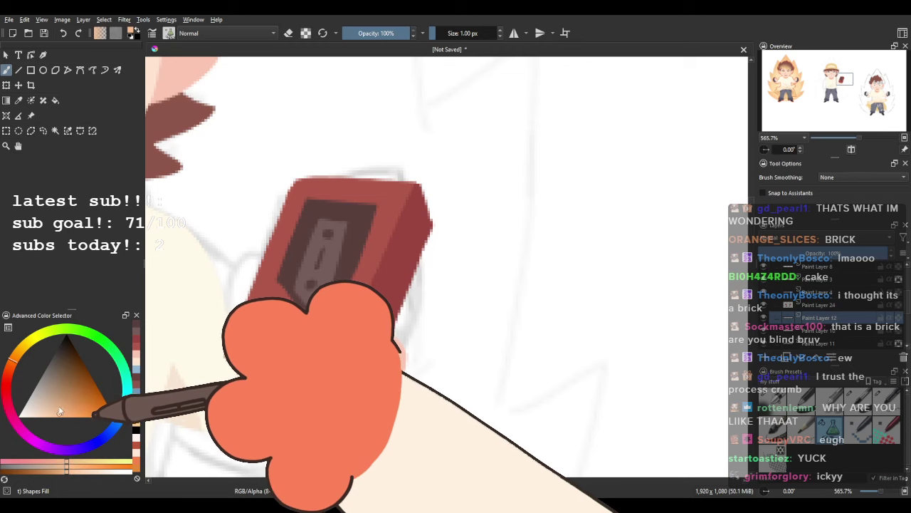
{"action": "left_click_drag", "start_coordinate": [314, 340], "coordinate": [277, 293]}
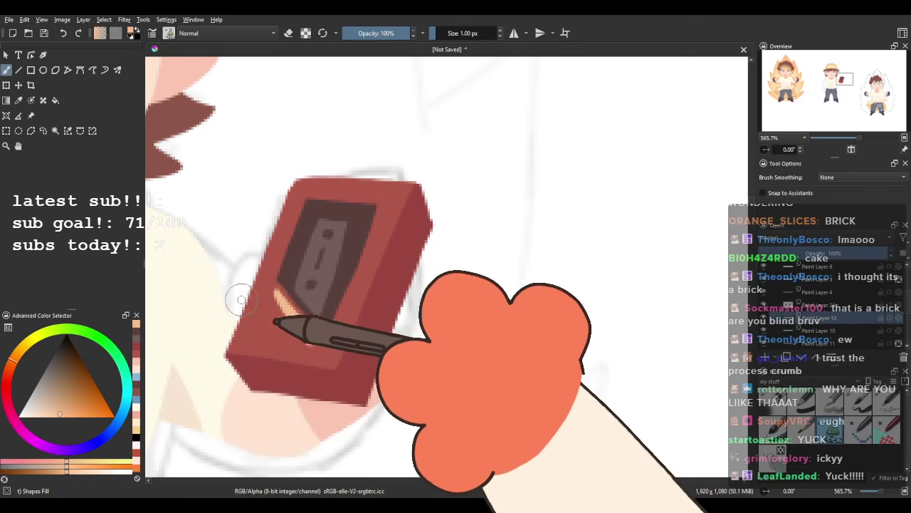
{"action": "mouse_move", "coordinate": [281, 282]}
{"action": "left_mouse_down"}
{"action": "mouse_move", "coordinate": [327, 334]}
{"action": "mouse_move", "coordinate": [319, 343]}
{"action": "mouse_move", "coordinate": [268, 299]}
{"action": "mouse_move", "coordinate": [284, 275]}
{"action": "mouse_move", "coordinate": [272, 304]}
{"action": "mouse_move", "coordinate": [320, 346]}
{"action": "left_mouse_up"}
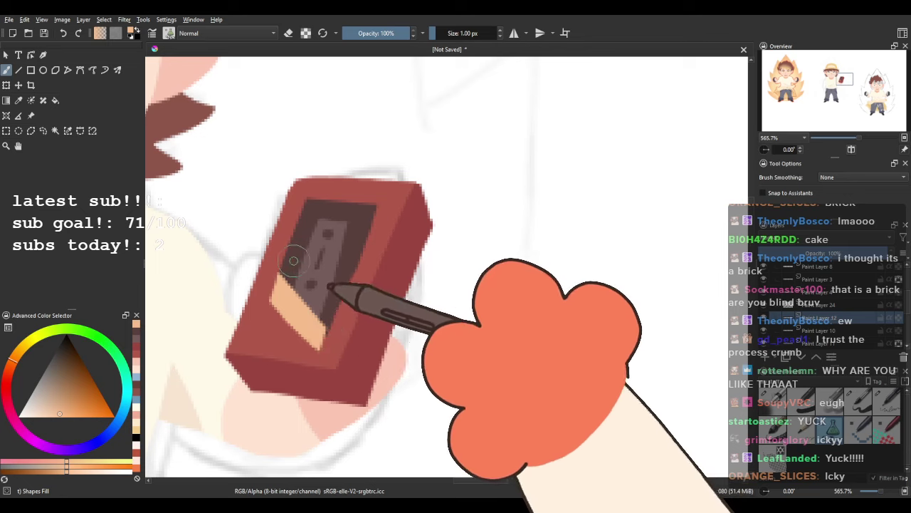
{"action": "left_click_drag", "start_coordinate": [281, 284], "coordinate": [322, 332]}
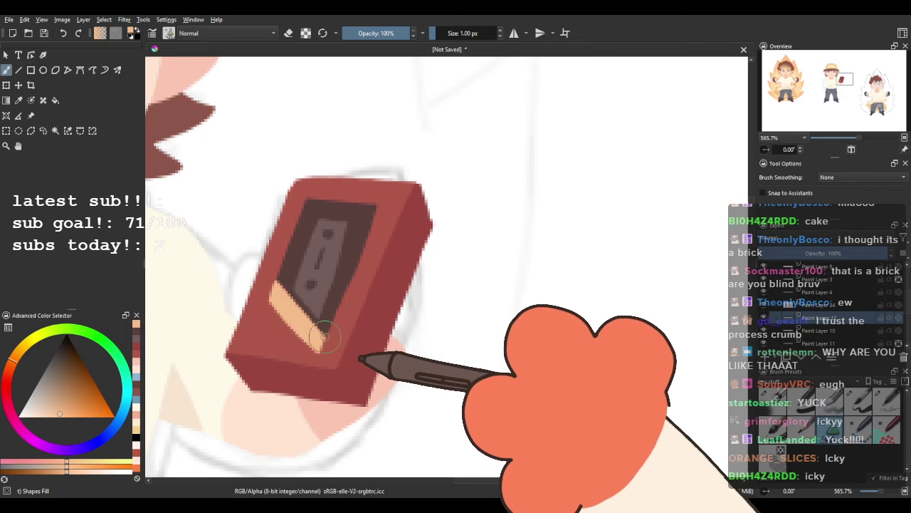
{"action": "key", "text": "minus"}
{"action": "key", "text": "minus"}
{"action": "key", "text": "minus"}
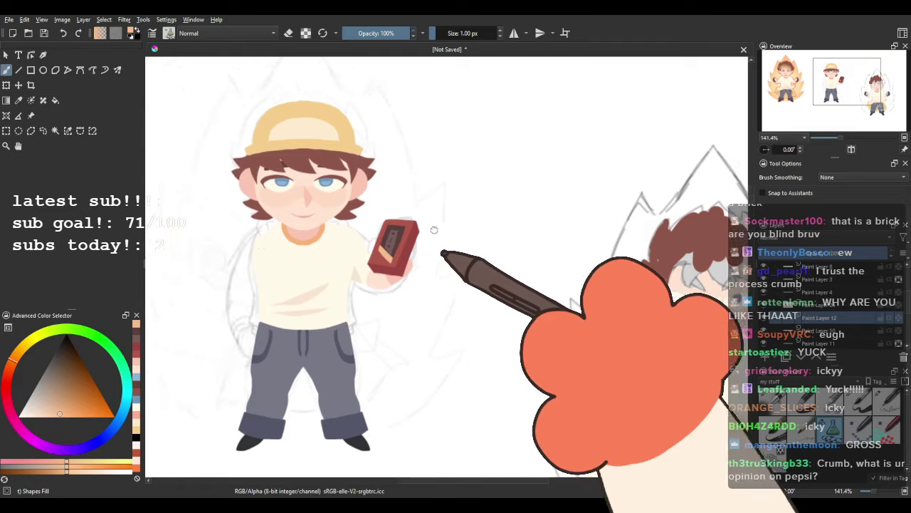
Sample the player's front red and paint a small slanted nub on its upper edge near the canvas-right corner.
{"action": "key", "text": "plus"}
{"action": "key", "text": "plus"}
{"action": "key", "text": "plus"}
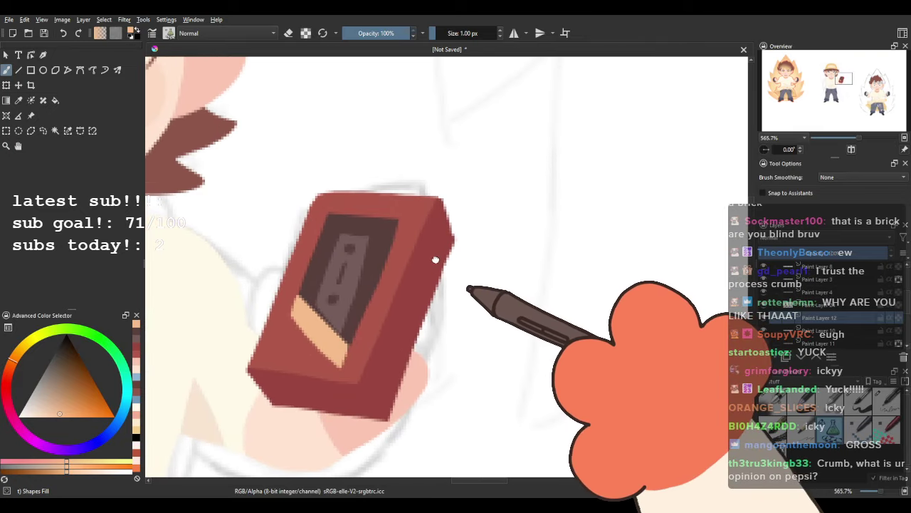
{"action": "left_click_drag", "start_coordinate": [403, 267], "coordinate": [360, 267]}
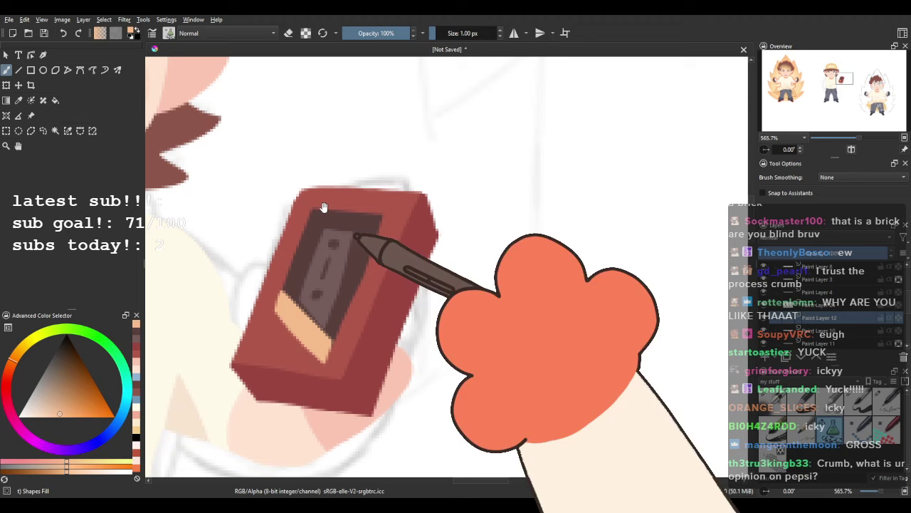
{"action": "left_click_drag", "start_coordinate": [323, 207], "coordinate": [315, 243]}
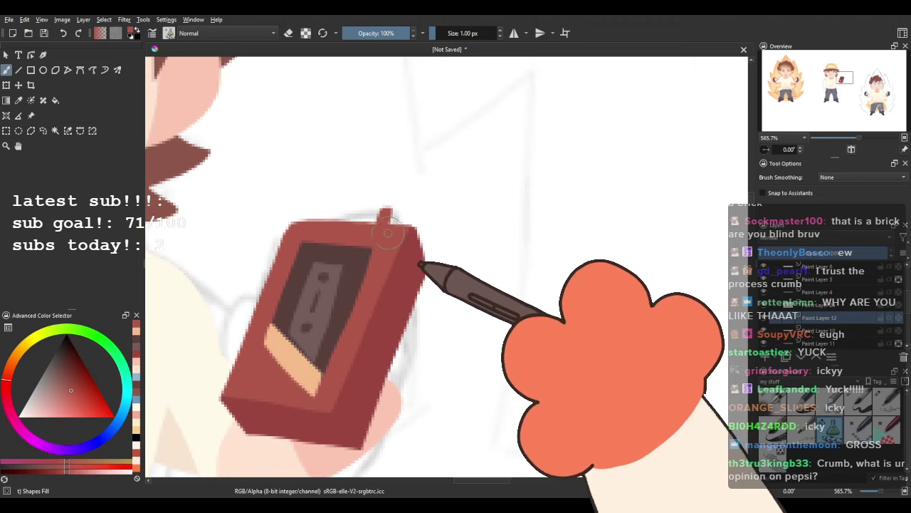
{"action": "key", "text": "ctrl+z"}
{"action": "mouse_move", "coordinate": [381, 223]}
{"action": "left_mouse_down"}
{"action": "mouse_move", "coordinate": [402, 217]}
{"action": "mouse_move", "coordinate": [394, 235]}
{"action": "mouse_move", "coordinate": [394, 213]}
{"action": "mouse_move", "coordinate": [377, 228]}
{"action": "mouse_move", "coordinate": [387, 208]}
{"action": "mouse_move", "coordinate": [400, 210]}
{"action": "mouse_move", "coordinate": [389, 247]}
{"action": "left_mouse_up"}
{"action": "key", "text": "ctrl+z"}
{"action": "left_click_drag", "start_coordinate": [384, 334], "coordinate": [430, 251]}
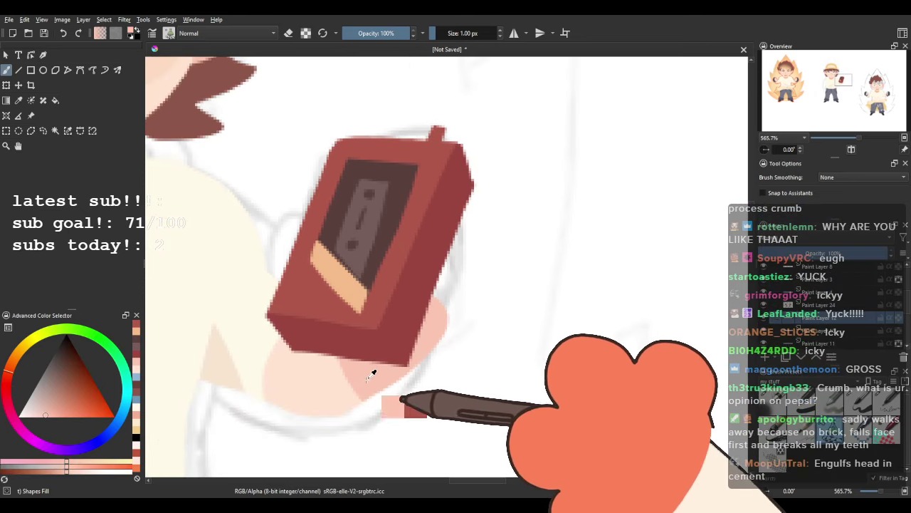
Try a solid pink hand shape wrapping the player's canvas-right side, with a pink thumb behind its canvas-left edge.
{"action": "left_click_drag", "start_coordinate": [452, 288], "coordinate": [416, 315]}
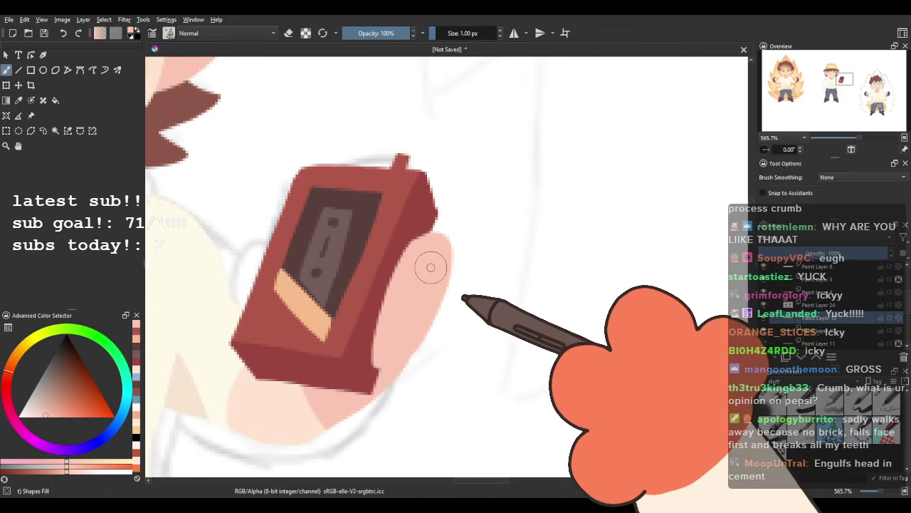
{"action": "key", "text": "ctrl+z"}
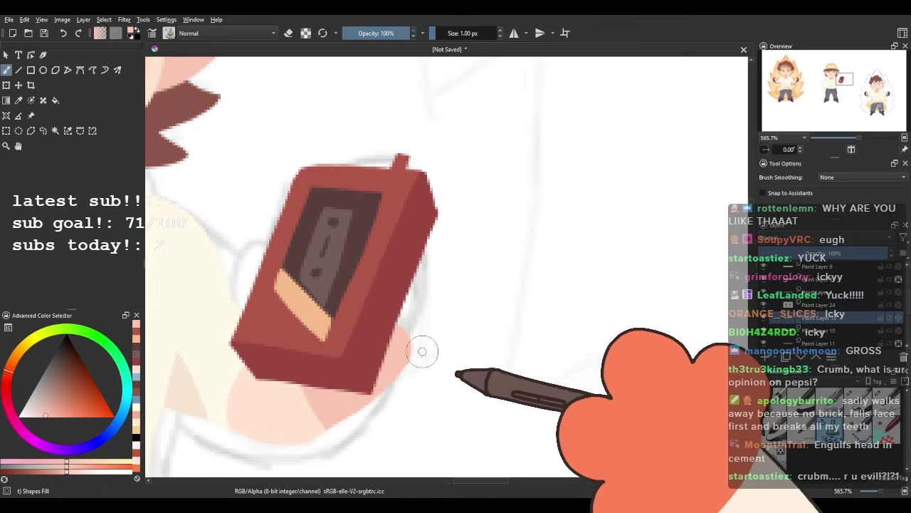
{"action": "left_click_drag", "start_coordinate": [355, 275], "coordinate": [396, 308]}
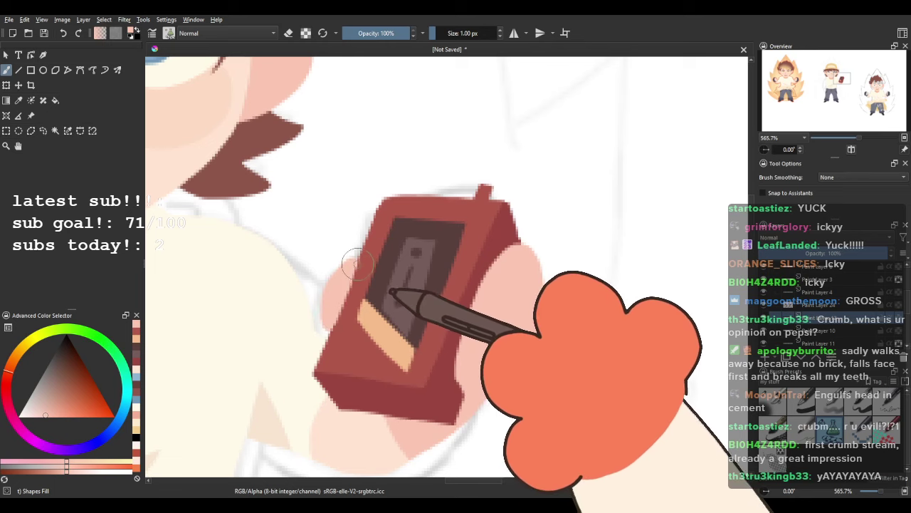
Compare the hand gripping the player with the fists of the flame-surrounded character.
{"action": "scroll", "coordinate": [355, 261], "scroll_direction": "down", "scroll_amount": 5}
{"action": "scroll", "coordinate": [427, 235], "scroll_direction": "up", "scroll_amount": 4}
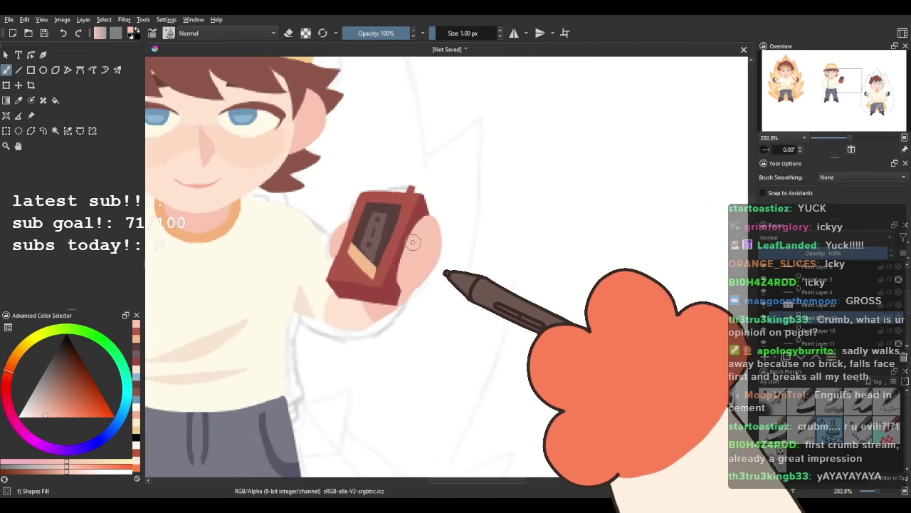
{"action": "scroll", "coordinate": [403, 242], "scroll_direction": "down", "scroll_amount": 3}
{"action": "left_click_drag", "start_coordinate": [404, 240], "coordinate": [600, 238]}
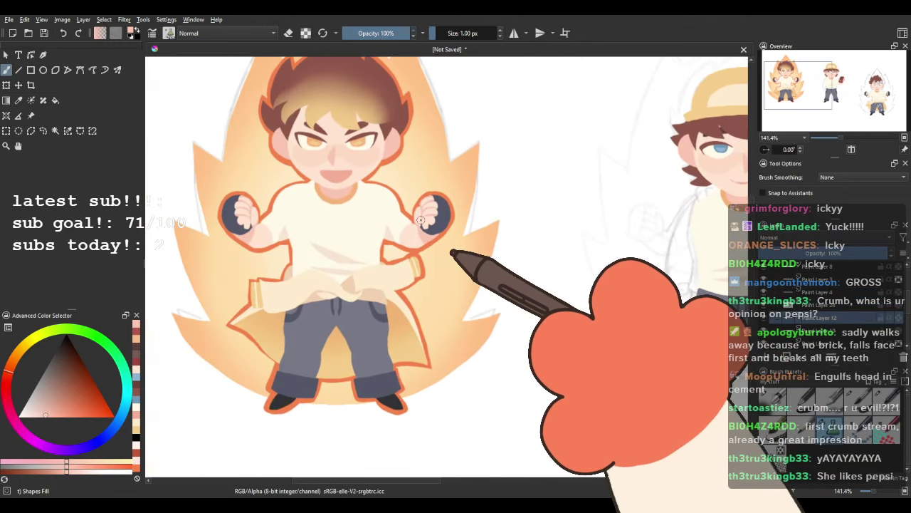
{"action": "scroll", "coordinate": [454, 274], "scroll_direction": "up", "scroll_amount": 4}
{"action": "scroll", "coordinate": [447, 287], "scroll_direction": "down", "scroll_amount": 4}
{"action": "left_click_drag", "start_coordinate": [479, 284], "coordinate": [204, 247]}
{"action": "scroll", "coordinate": [523, 235], "scroll_direction": "up", "scroll_amount": 5}
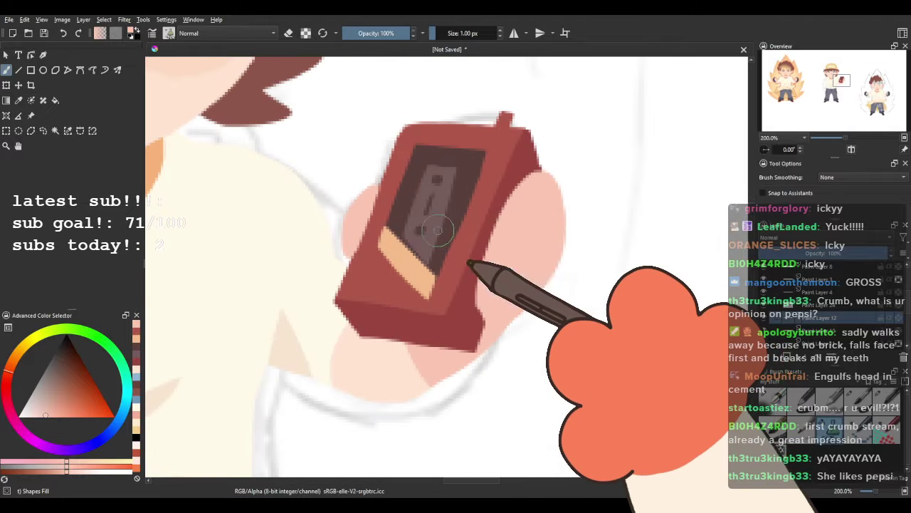
{"action": "left_click_drag", "start_coordinate": [506, 234], "coordinate": [328, 228]}
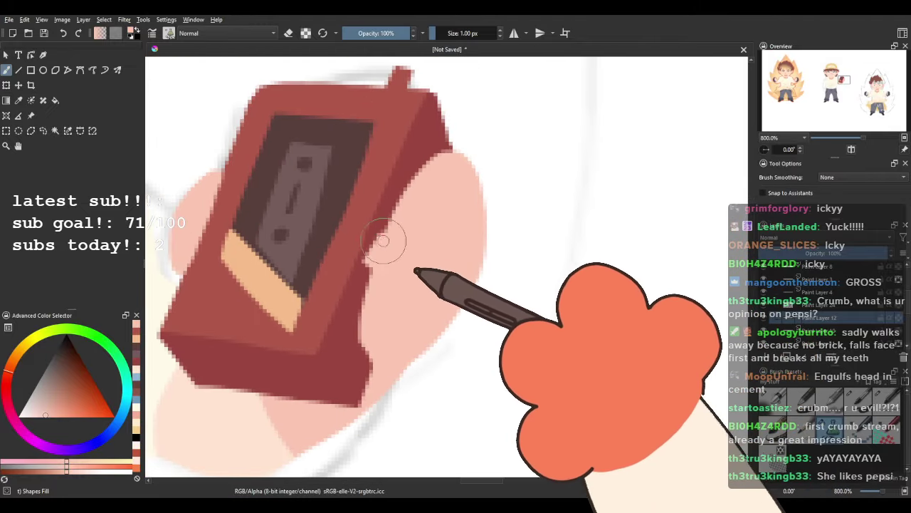
{"action": "scroll", "coordinate": [408, 281], "scroll_direction": "down", "scroll_amount": 8}
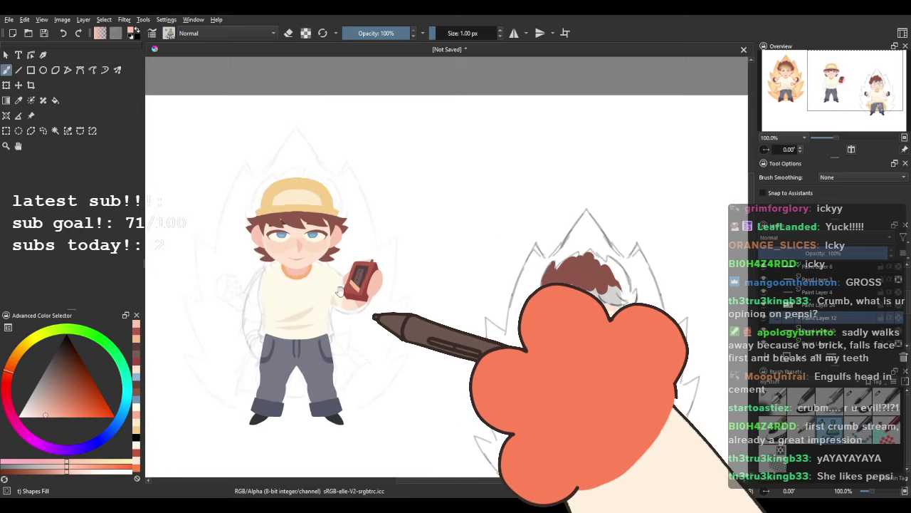
Try separate light peach fingers over the pink hand shape beside the player.
{"action": "scroll", "coordinate": [408, 281], "scroll_direction": "up", "scroll_amount": 3}
{"action": "scroll", "coordinate": [462, 285], "scroll_direction": "up", "scroll_amount": 1}
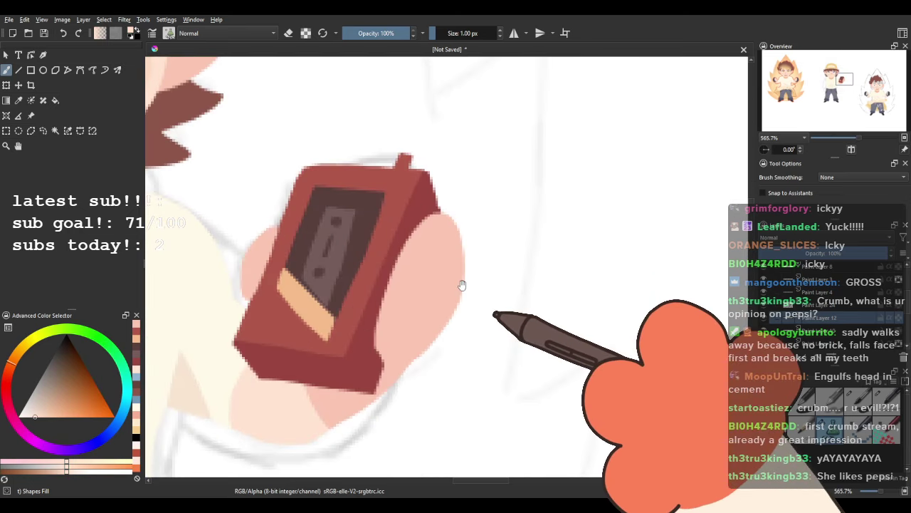
{"action": "left_click_drag", "start_coordinate": [462, 285], "coordinate": [452, 256]}
{"action": "left_click_drag", "start_coordinate": [379, 281], "coordinate": [376, 311]}
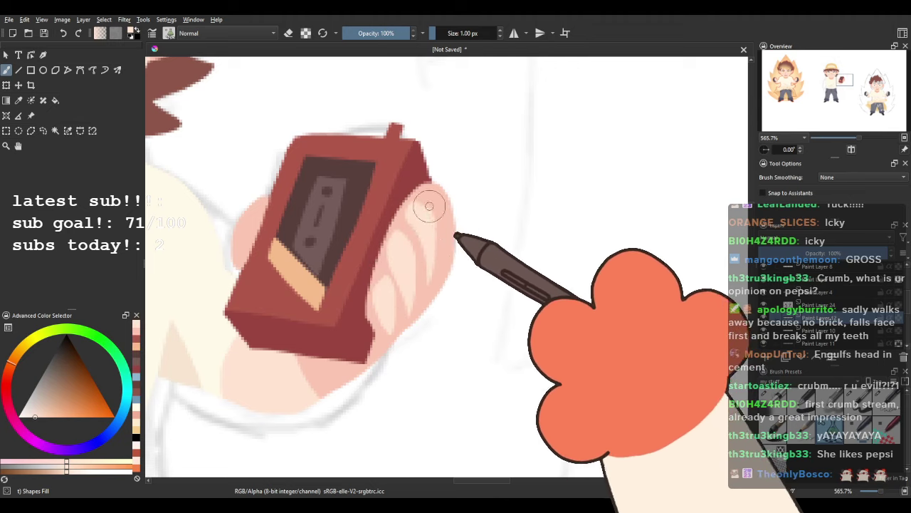
{"action": "left_click_drag", "start_coordinate": [420, 302], "coordinate": [462, 361]}
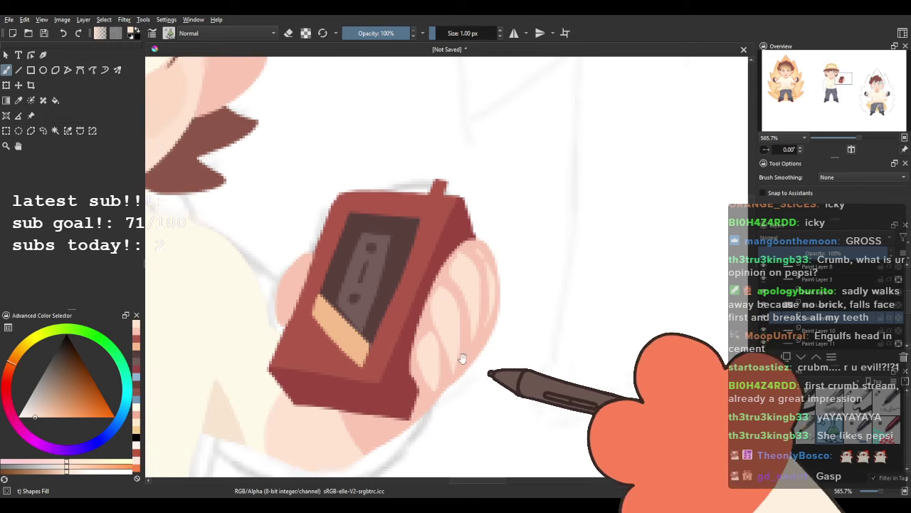
Repaint the gripping hand in solid light peach along the player's canvas-right side and add the thumb behind its canvas-left edge.
{"action": "scroll", "coordinate": [498, 299], "scroll_direction": "down", "scroll_amount": 5}
{"action": "scroll", "coordinate": [514, 296], "scroll_direction": "up", "scroll_amount": 2}
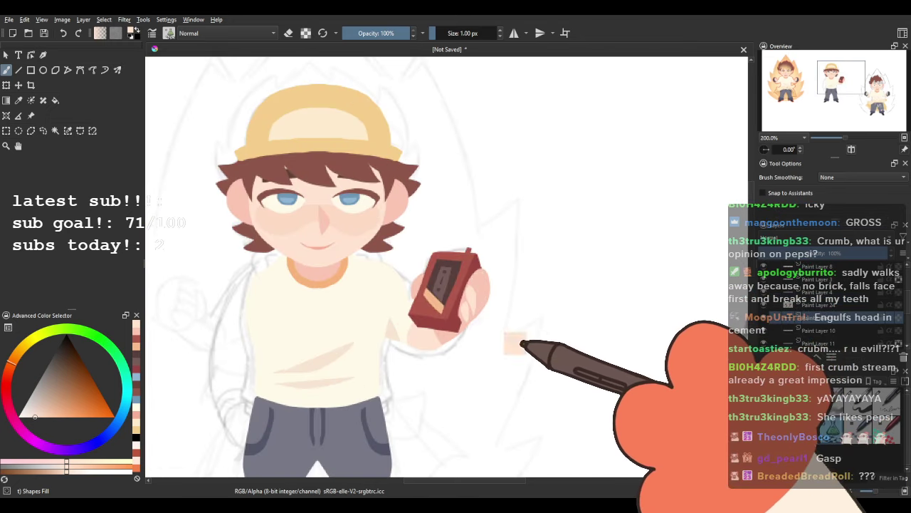
{"action": "scroll", "coordinate": [484, 306], "scroll_direction": "up", "scroll_amount": 3}
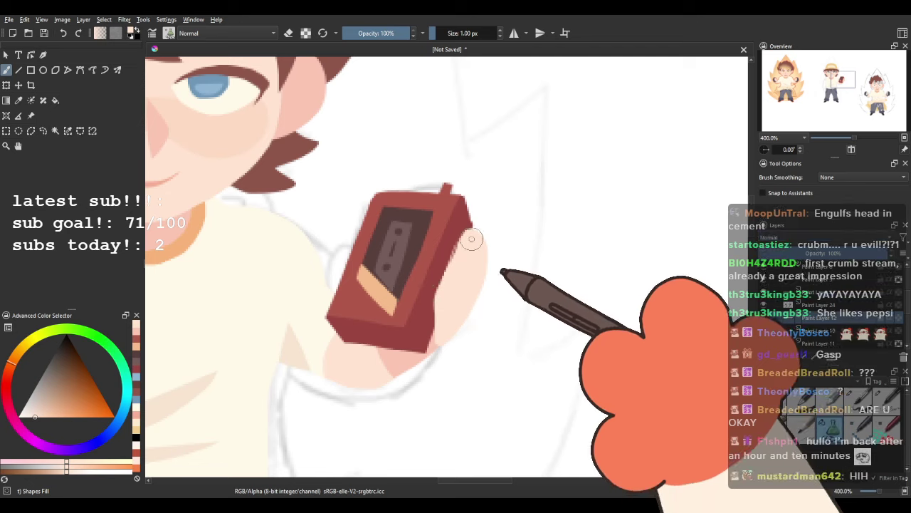
{"action": "left_click_drag", "start_coordinate": [347, 250], "coordinate": [353, 268]}
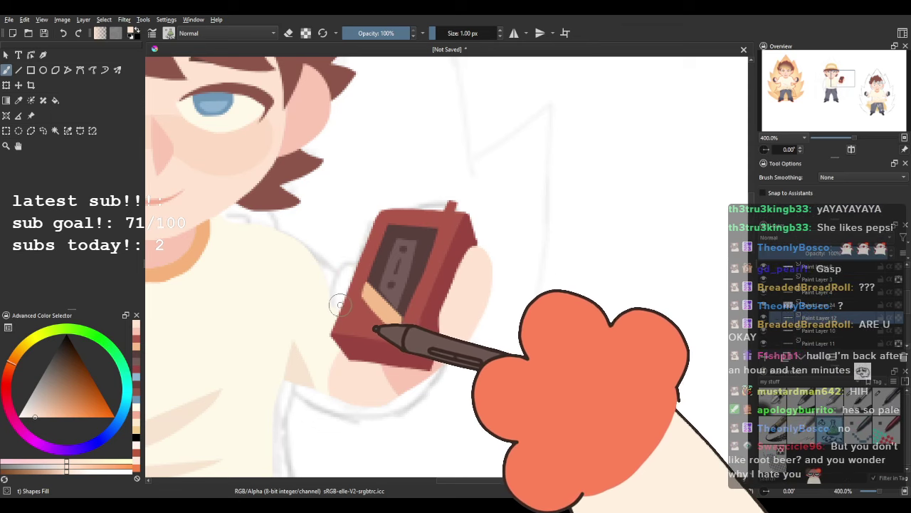
{"action": "mouse_move", "coordinate": [343, 302]}
{"action": "left_mouse_down"}
{"action": "mouse_move", "coordinate": [356, 254]}
{"action": "mouse_move", "coordinate": [366, 263]}
{"action": "left_mouse_up"}
Sample the pink skin shadow and paint curved shading strokes separating the fingers along the player's side.
{"action": "left_click_drag", "start_coordinate": [391, 293], "coordinate": [457, 281]}
{"action": "left_click_drag", "start_coordinate": [513, 283], "coordinate": [431, 270]}
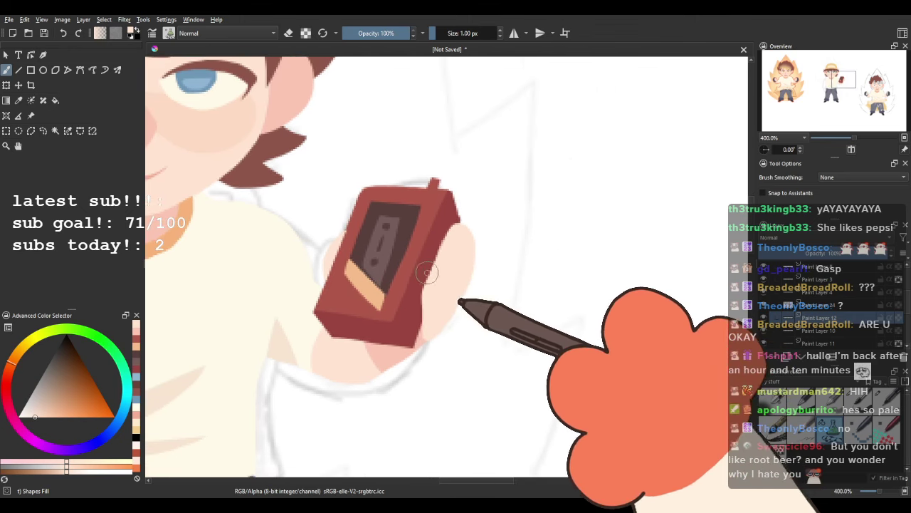
{"action": "scroll", "coordinate": [447, 284], "scroll_direction": "up", "scroll_amount": 1}
{"action": "left_click", "coordinate": [359, 391], "text": "ctrl"}
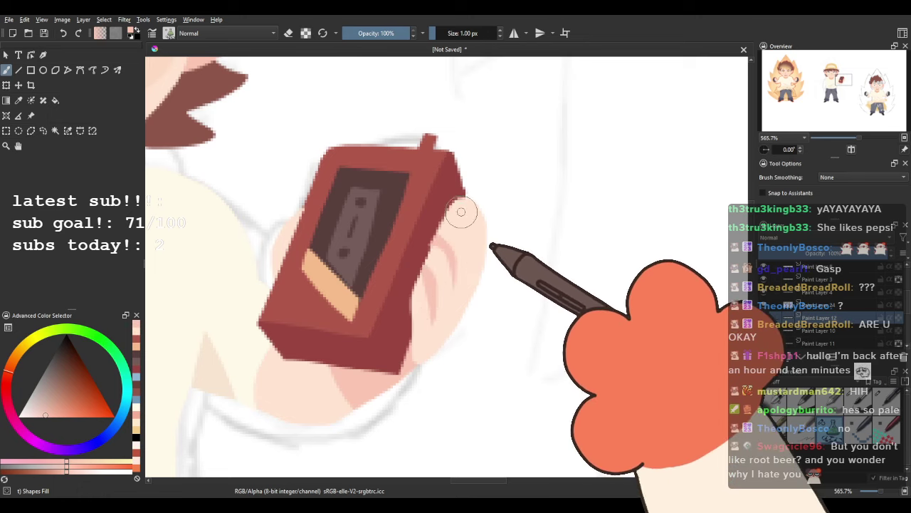
Sample the dark blue-grey from the flame-surrounded character's glove and paint a fingerless glove over the back of the gripping hand and palm.
{"action": "scroll", "coordinate": [457, 235], "scroll_direction": "down", "scroll_amount": 3}
{"action": "mouse_move", "coordinate": [281, 221]}
{"action": "left_mouse_down"}
{"action": "mouse_move", "coordinate": [403, 218]}
{"action": "mouse_move", "coordinate": [389, 218]}
{"action": "left_mouse_up"}
{"action": "mouse_move", "coordinate": [251, 220]}
{"action": "left_mouse_down"}
{"action": "mouse_move", "coordinate": [623, 230]}
{"action": "mouse_move", "coordinate": [313, 236]}
{"action": "left_mouse_up"}
{"action": "left_click_drag", "start_coordinate": [570, 241], "coordinate": [154, 242]}
{"action": "scroll", "coordinate": [418, 272], "scroll_direction": "up", "scroll_amount": 3}
{"action": "scroll", "coordinate": [348, 256], "scroll_direction": "down", "scroll_amount": 1}
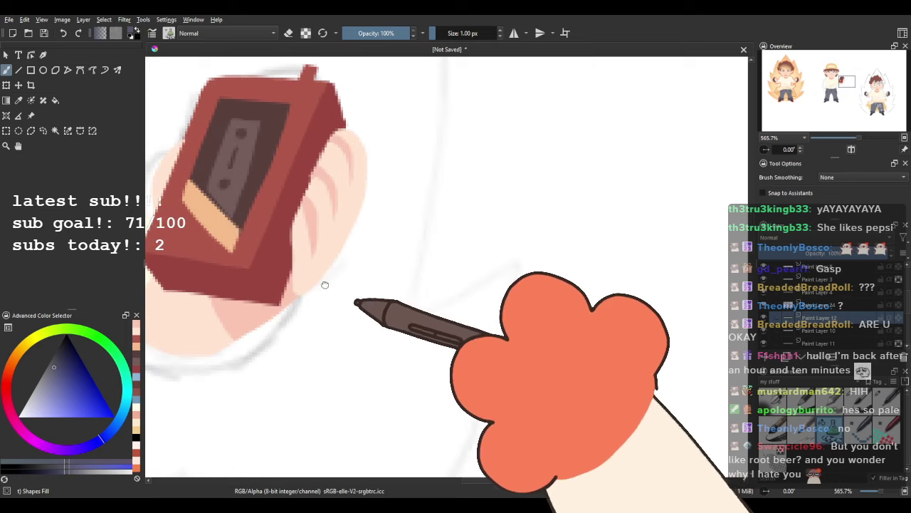
{"action": "scroll", "coordinate": [319, 290], "scroll_direction": "up", "scroll_amount": 1}
{"action": "mouse_move", "coordinate": [338, 280]}
{"action": "left_mouse_down"}
{"action": "mouse_move", "coordinate": [358, 263]}
{"action": "mouse_move", "coordinate": [374, 210]}
{"action": "mouse_move", "coordinate": [392, 201]}
{"action": "mouse_move", "coordinate": [382, 256]}
{"action": "mouse_move", "coordinate": [357, 301]}
{"action": "mouse_move", "coordinate": [299, 358]}
{"action": "left_mouse_up"}
{"action": "left_click_drag", "start_coordinate": [387, 293], "coordinate": [493, 384]}
{"action": "left_click_drag", "start_coordinate": [394, 382], "coordinate": [403, 327]}
{"action": "mouse_move", "coordinate": [360, 366]}
{"action": "left_mouse_down"}
{"action": "mouse_move", "coordinate": [385, 396]}
{"action": "mouse_move", "coordinate": [417, 384]}
{"action": "left_mouse_up"}
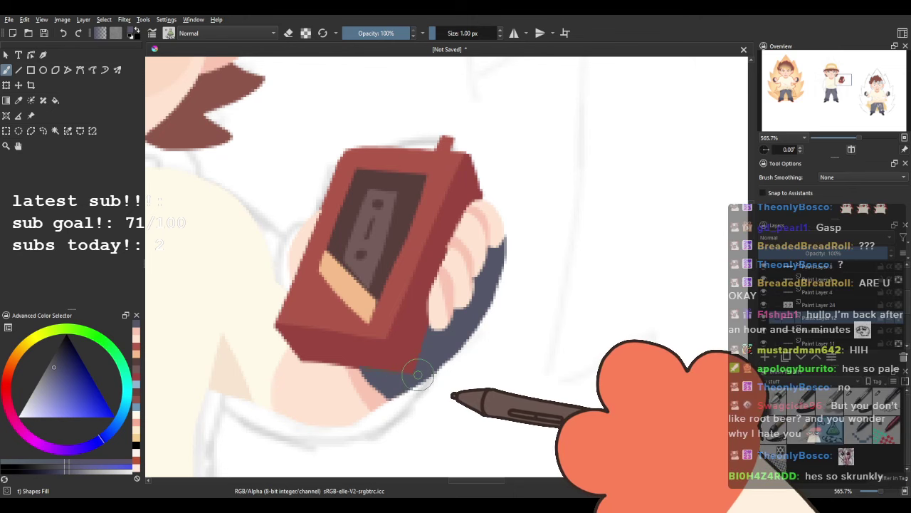
Sample the light peach skin and extend the rounded fingertips over the player's darker red side.
{"action": "left_click_drag", "start_coordinate": [457, 406], "coordinate": [473, 384]}
{"action": "left_click", "coordinate": [364, 336], "text": "ctrl"}
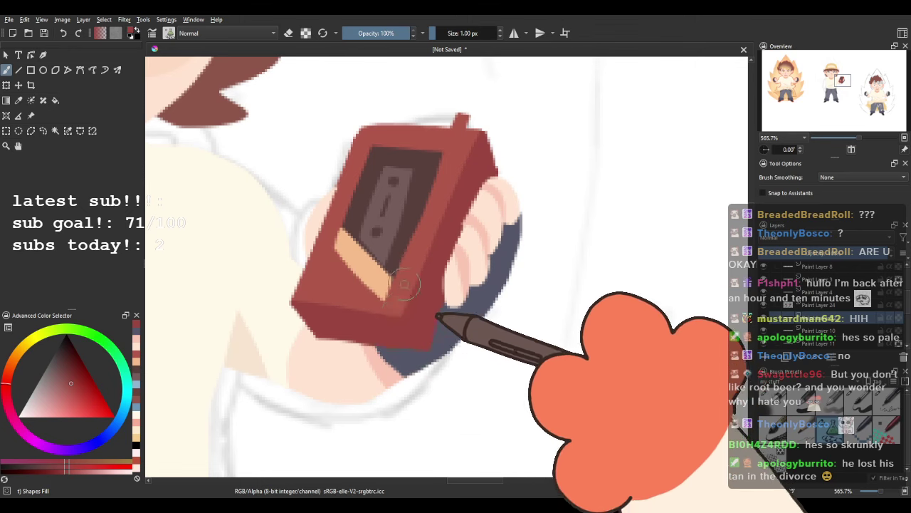
{"action": "scroll", "coordinate": [404, 285], "scroll_direction": "down", "scroll_amount": 4}
{"action": "scroll", "coordinate": [422, 249], "scroll_direction": "up", "scroll_amount": 4}
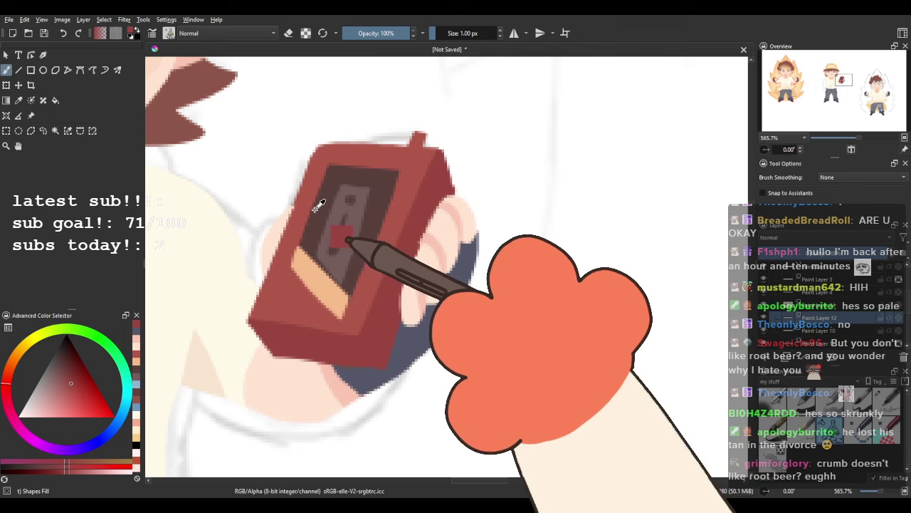
{"action": "left_click", "coordinate": [426, 248], "text": "ctrl"}
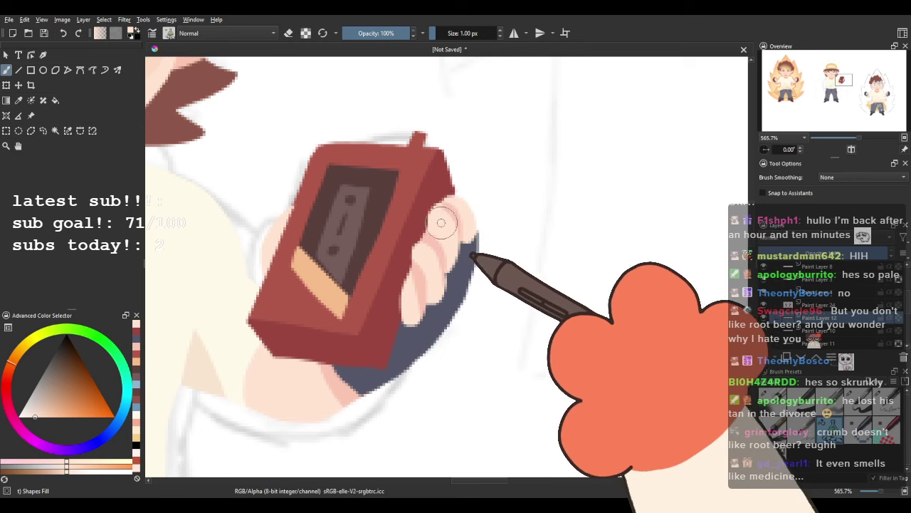
{"action": "left_click_drag", "start_coordinate": [529, 314], "coordinate": [533, 356]}
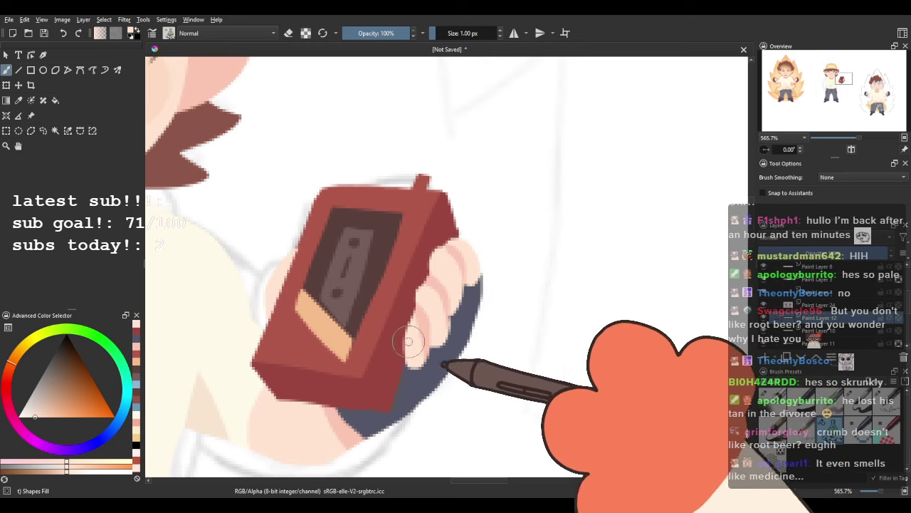
Check the gloved hand and cassette player up close and against the whole capped figure.
{"action": "scroll", "coordinate": [430, 234], "scroll_direction": "down", "scroll_amount": 3}
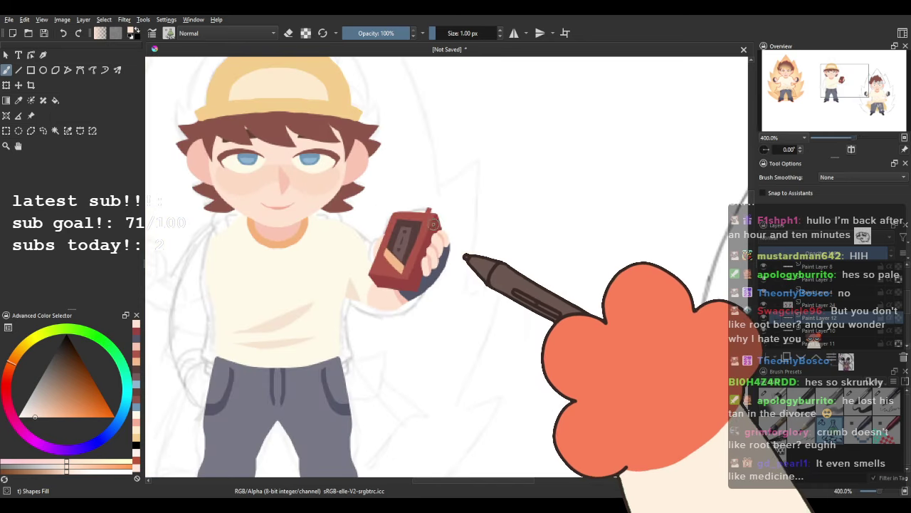
{"action": "left_click_drag", "start_coordinate": [431, 229], "coordinate": [491, 278]}
{"action": "scroll", "coordinate": [452, 255], "scroll_direction": "up", "scroll_amount": 3}
{"action": "scroll", "coordinate": [452, 255], "scroll_direction": "down", "scroll_amount": 3}
{"action": "scroll", "coordinate": [409, 236], "scroll_direction": "up", "scroll_amount": 1}
{"action": "scroll", "coordinate": [493, 278], "scroll_direction": "down", "scroll_amount": 3}
{"action": "scroll", "coordinate": [547, 279], "scroll_direction": "up", "scroll_amount": 5}
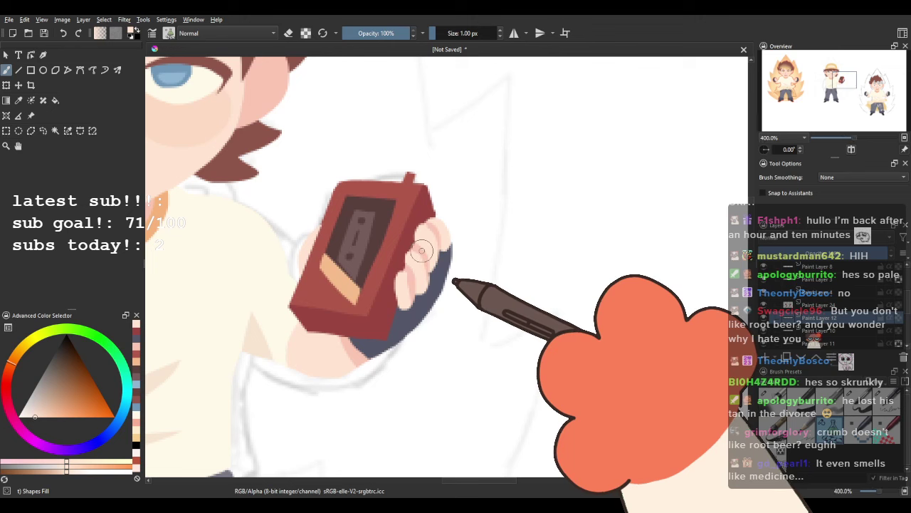
{"action": "scroll", "coordinate": [464, 249], "scroll_direction": "down", "scroll_amount": 1}
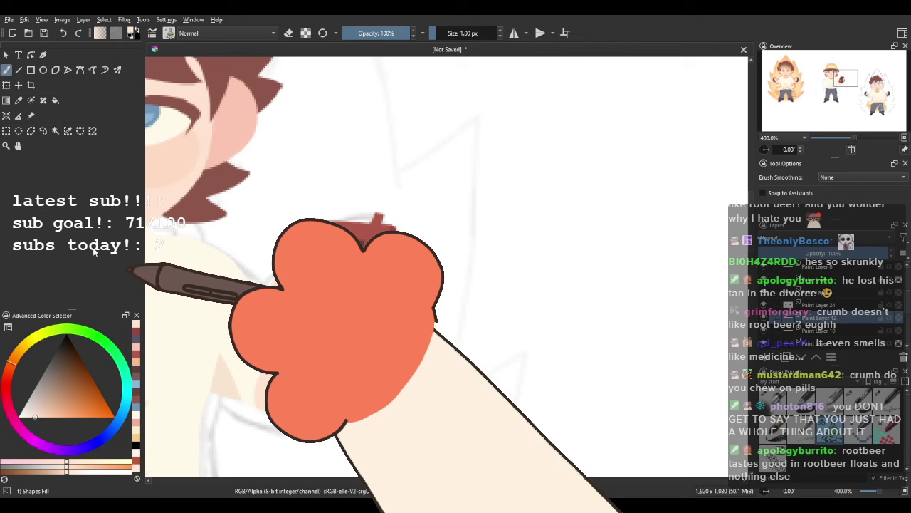
{"action": "left_click_drag", "start_coordinate": [295, 261], "coordinate": [313, 294]}
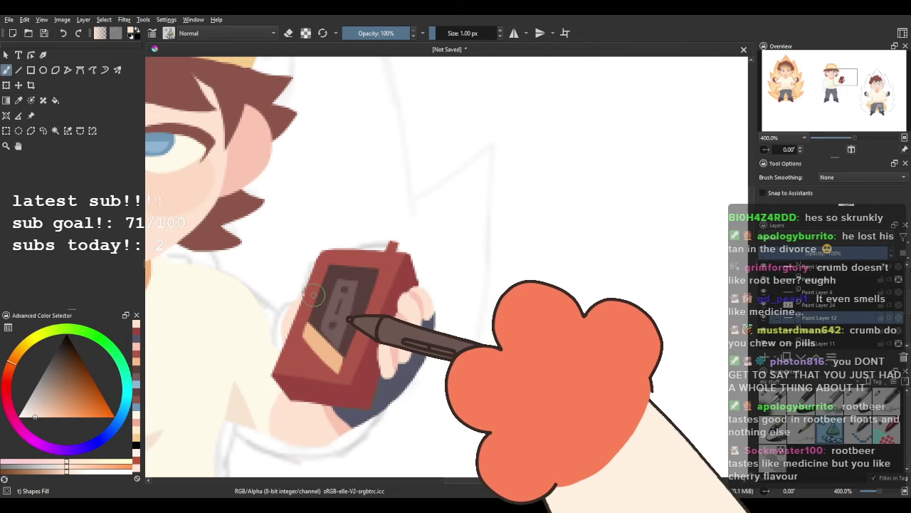
{"action": "scroll", "coordinate": [314, 294], "scroll_direction": "down", "scroll_amount": 1}
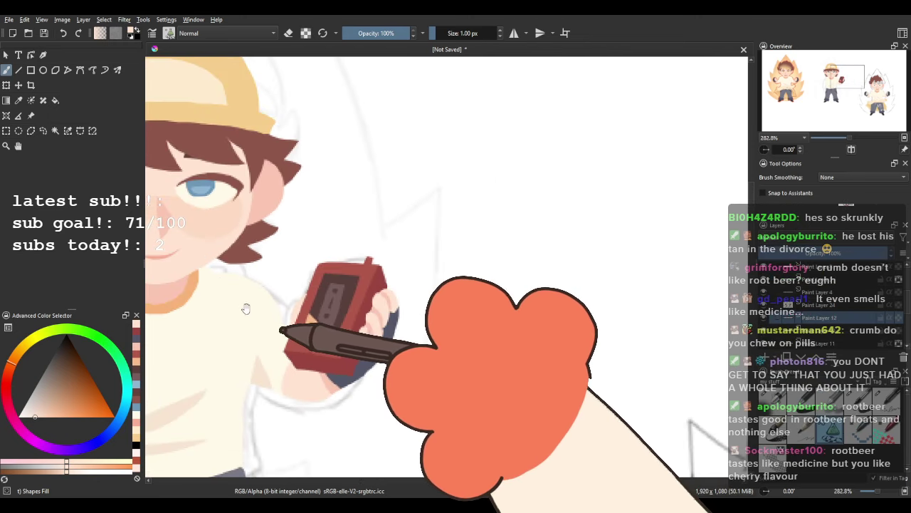
{"action": "left_click_drag", "start_coordinate": [268, 309], "coordinate": [288, 305]}
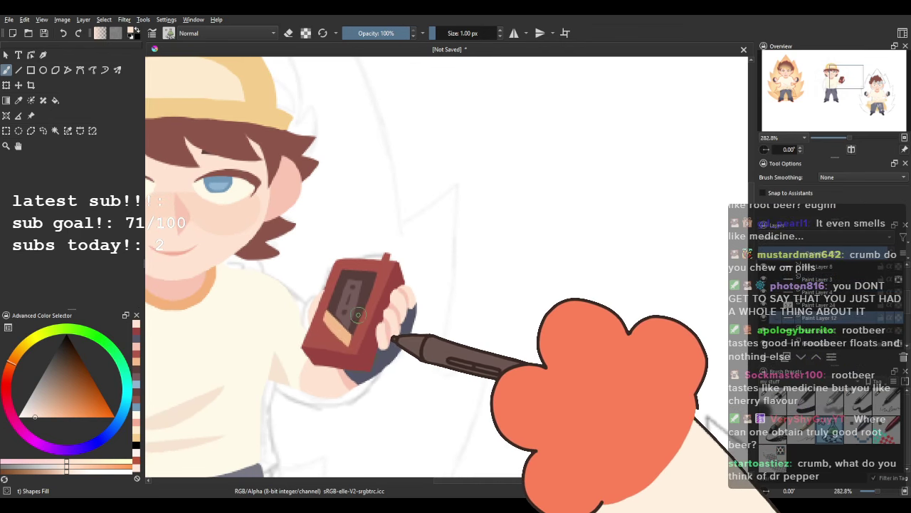
Sample the front red and straighten the player's canvas-left edge where it overlaps the thumb.
{"action": "scroll", "coordinate": [398, 294], "scroll_direction": "up", "scroll_amount": 1}
{"action": "scroll", "coordinate": [327, 283], "scroll_direction": "up", "scroll_amount": 2}
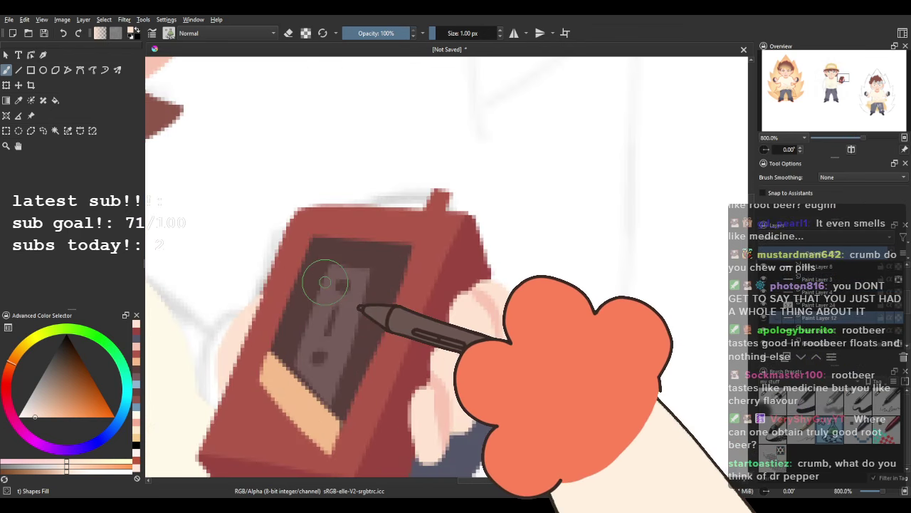
{"action": "left_click", "coordinate": [278, 277], "text": "ctrl"}
{"action": "left_click_drag", "start_coordinate": [278, 276], "coordinate": [238, 401]}
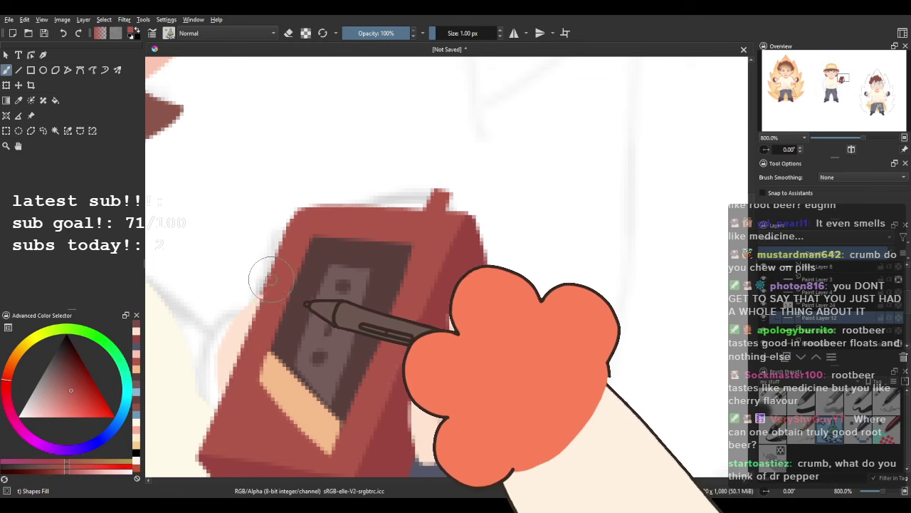
{"action": "left_click_drag", "start_coordinate": [276, 278], "coordinate": [252, 370]}
{"action": "left_click", "coordinate": [377, 256], "text": "ctrl"}
{"action": "mouse_move", "coordinate": [463, 174]}
{"action": "left_mouse_down"}
{"action": "mouse_move", "coordinate": [403, 216]}
{"action": "mouse_move", "coordinate": [482, 403]}
{"action": "left_mouse_up"}
{"action": "key", "text": "ctrl+z"}
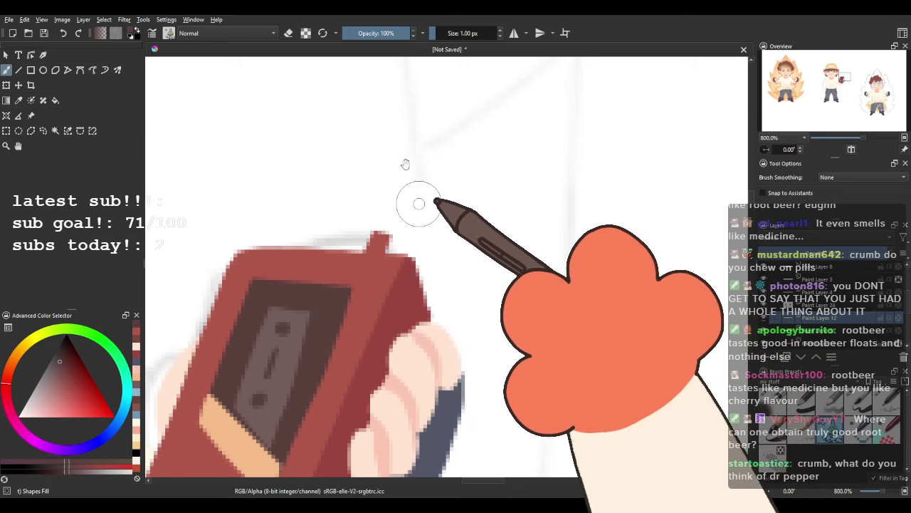
Paint a thick dark brown cable loop from the cassette player's red plug down to the topmost finger.
{"action": "mouse_move", "coordinate": [381, 232]}
{"action": "left_mouse_down"}
{"action": "mouse_move", "coordinate": [423, 183]}
{"action": "mouse_move", "coordinate": [476, 261]}
{"action": "mouse_move", "coordinate": [442, 345]}
{"action": "mouse_move", "coordinate": [461, 237]}
{"action": "mouse_move", "coordinate": [426, 203]}
{"action": "left_mouse_up"}
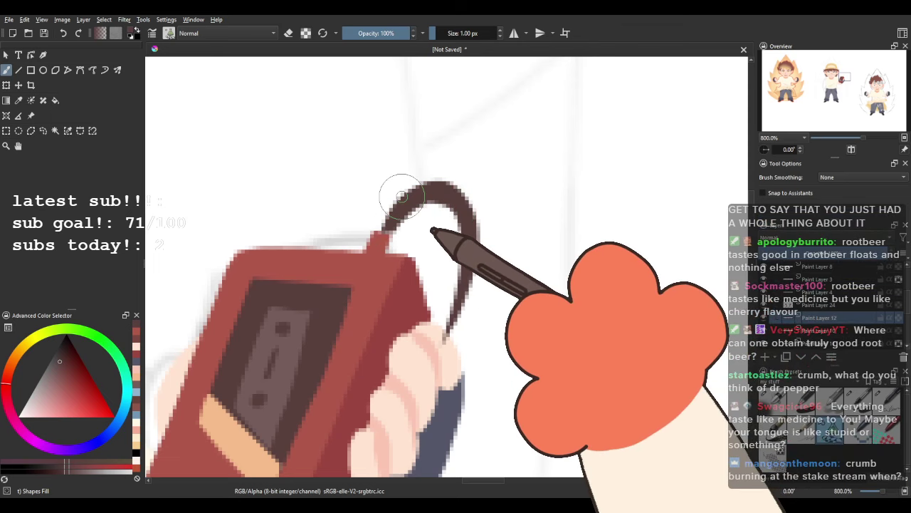
{"action": "scroll", "coordinate": [402, 196], "scroll_direction": "down", "scroll_amount": 5}
{"action": "scroll", "coordinate": [483, 215], "scroll_direction": "up", "scroll_amount": 3}
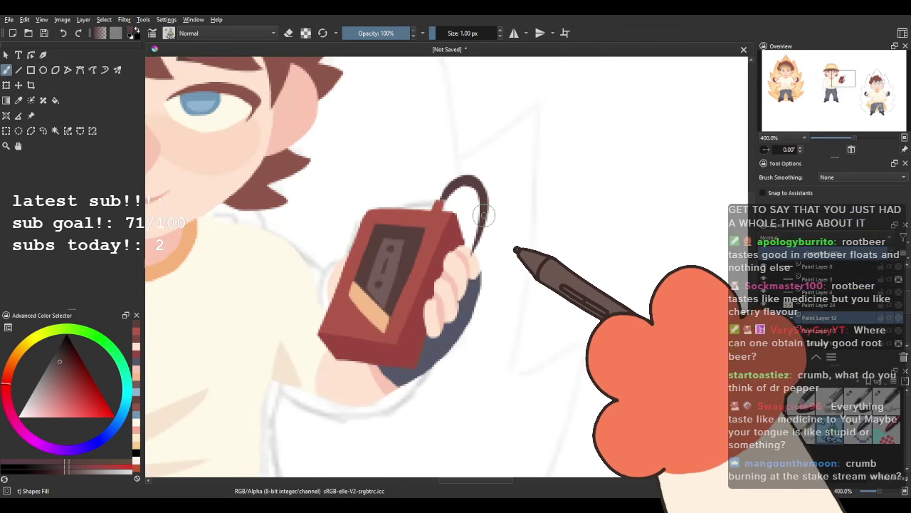
{"action": "scroll", "coordinate": [512, 216], "scroll_direction": "up", "scroll_amount": 1}
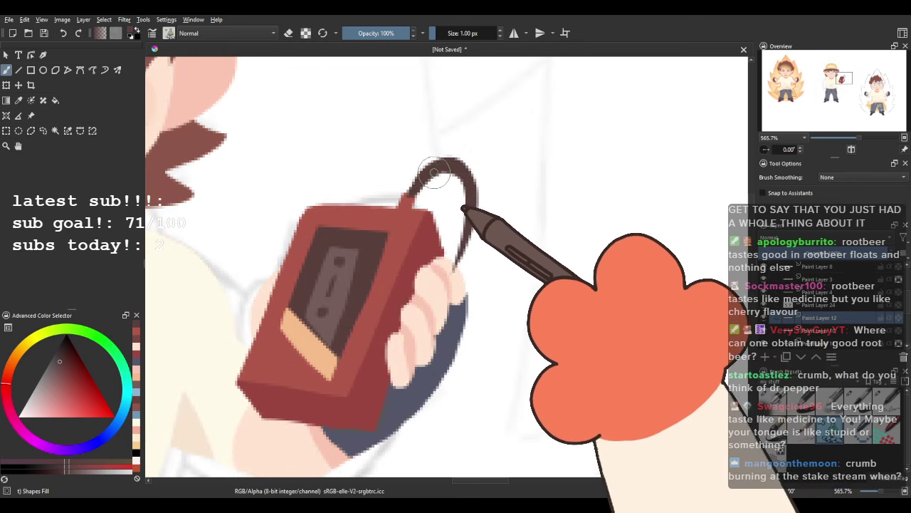
{"action": "left_click", "coordinate": [453, 275], "text": "ctrl"}
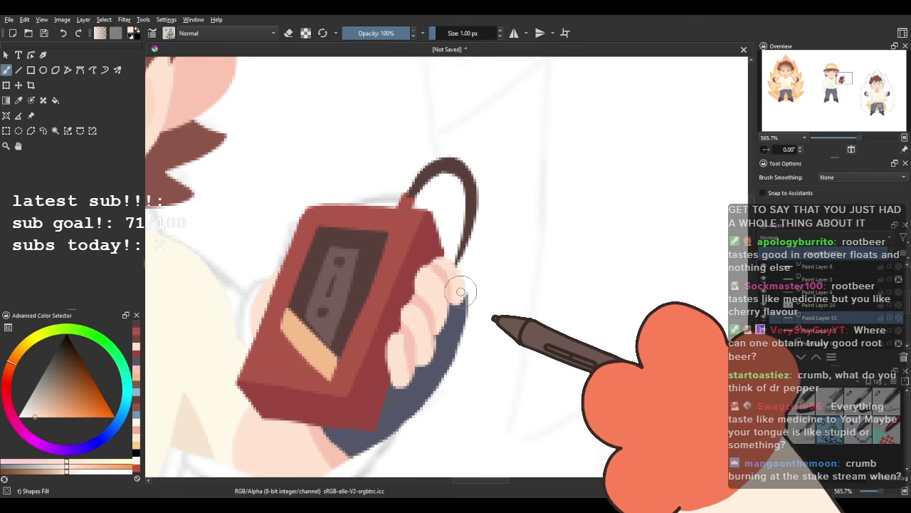
{"action": "left_click", "coordinate": [472, 198], "text": "ctrl"}
Try a thick dark brown cable loop hanging below the gloved hand, then undo it.
{"action": "left_click_drag", "start_coordinate": [415, 409], "coordinate": [419, 245]}
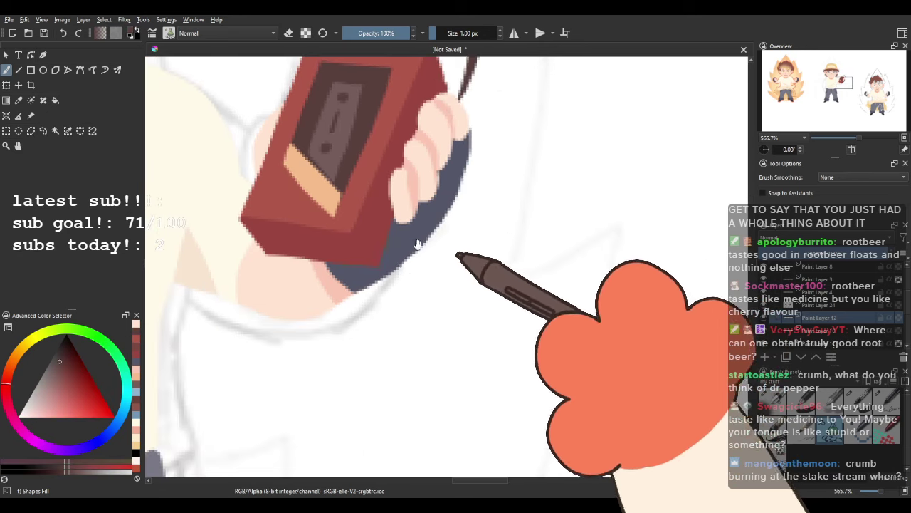
{"action": "mouse_move", "coordinate": [365, 287]}
{"action": "left_mouse_down"}
{"action": "mouse_move", "coordinate": [440, 316]}
{"action": "mouse_move", "coordinate": [435, 240]}
{"action": "left_mouse_up"}
{"action": "key", "text": "ctrl+z"}
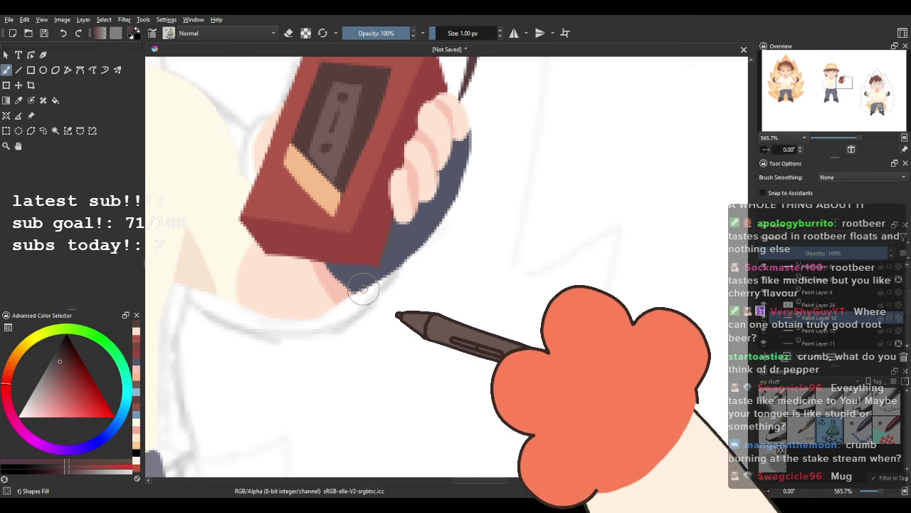
{"action": "mouse_move", "coordinate": [365, 287]}
{"action": "left_mouse_down"}
{"action": "mouse_move", "coordinate": [424, 356]}
{"action": "mouse_move", "coordinate": [447, 243]}
{"action": "mouse_move", "coordinate": [442, 221]}
{"action": "mouse_move", "coordinate": [426, 296]}
{"action": "mouse_move", "coordinate": [407, 329]}
{"action": "mouse_move", "coordinate": [388, 317]}
{"action": "mouse_move", "coordinate": [379, 281]}
{"action": "mouse_move", "coordinate": [444, 310]}
{"action": "left_mouse_up"}
{"action": "scroll", "coordinate": [382, 279], "scroll_direction": "down", "scroll_amount": 2}
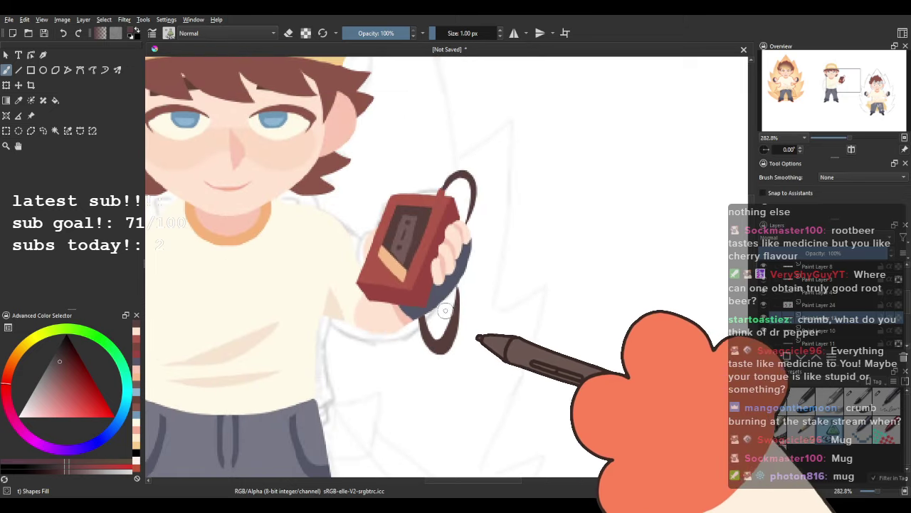
{"action": "scroll", "coordinate": [488, 294], "scroll_direction": "down", "scroll_amount": 1}
{"action": "key", "text": "ctrl+z"}
{"action": "key", "text": "minus"}
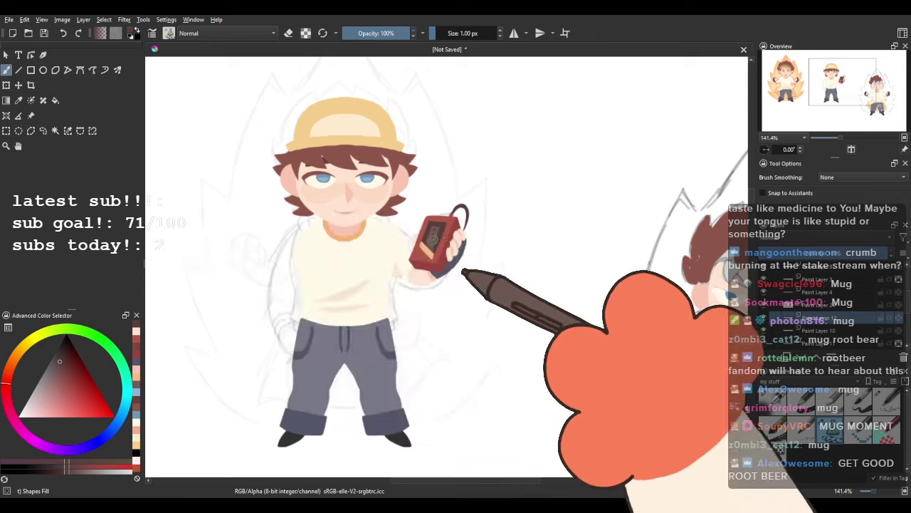
Undo the thick cable loop above the cassette player.
{"action": "scroll", "coordinate": [480, 234], "scroll_direction": "up", "scroll_amount": 2}
{"action": "scroll", "coordinate": [480, 234], "scroll_direction": "up", "scroll_amount": 2}
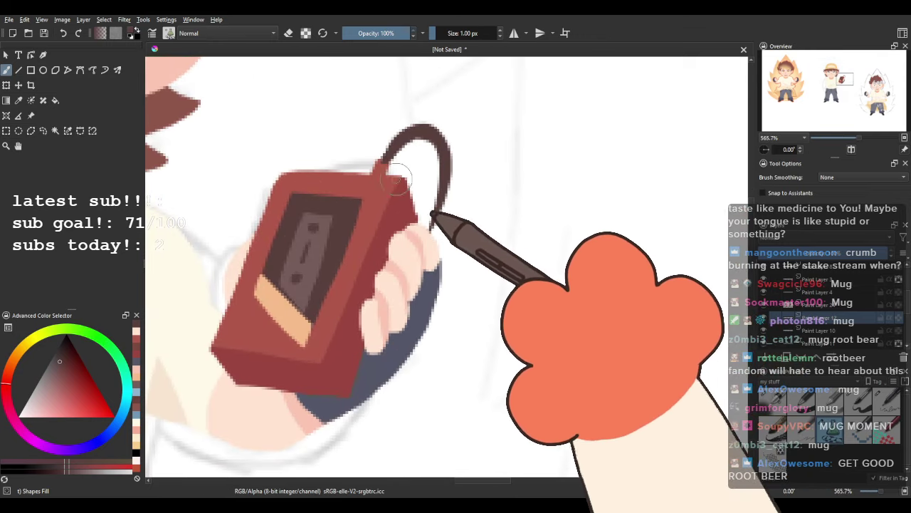
{"action": "left_click_drag", "start_coordinate": [351, 166], "coordinate": [348, 215]}
{"action": "left_click_drag", "start_coordinate": [406, 218], "coordinate": [369, 255]}
{"action": "key", "text": "ctrl+z"}
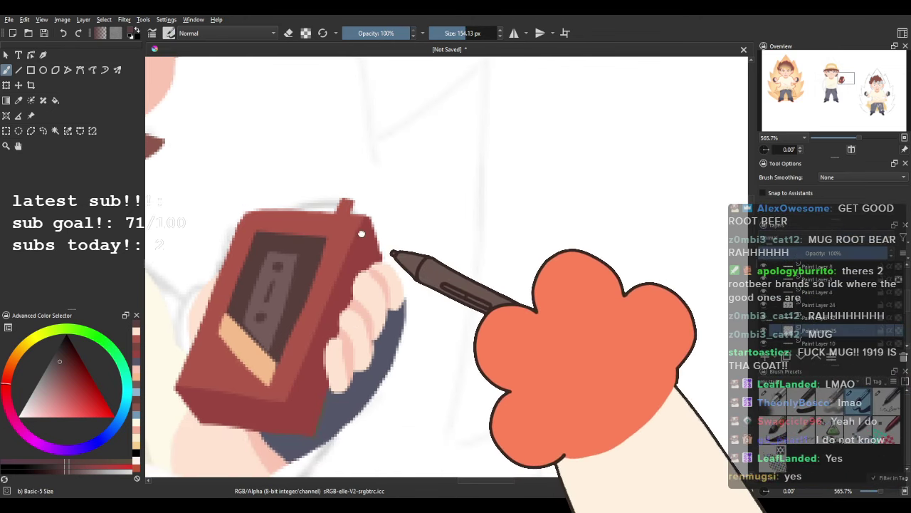
Using the Basic-5 Size brush at 6.73 px, draw a thin dark brown cable arching from the player's plug to the back of the fingers.
{"action": "left_click", "coordinate": [440, 32]}
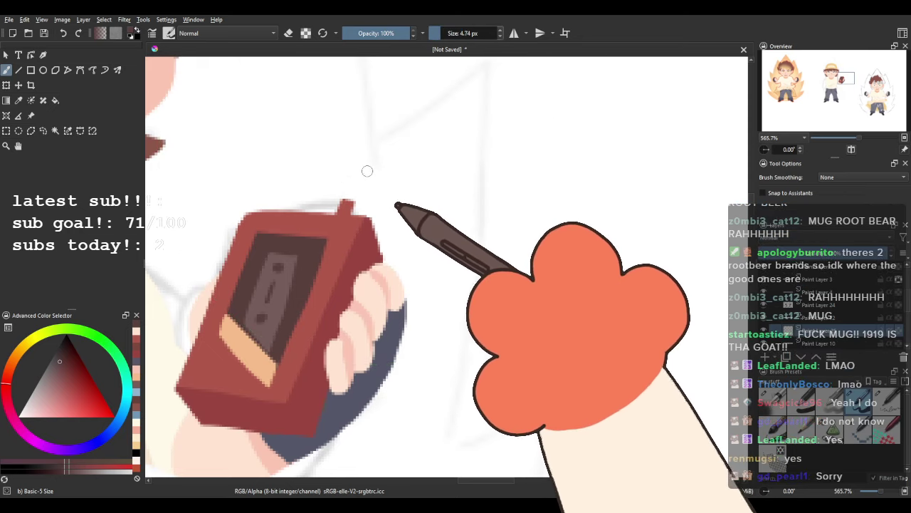
{"action": "mouse_move", "coordinate": [346, 200]}
{"action": "left_mouse_down"}
{"action": "mouse_move", "coordinate": [381, 168]}
{"action": "mouse_move", "coordinate": [395, 183]}
{"action": "mouse_move", "coordinate": [358, 194]}
{"action": "mouse_move", "coordinate": [378, 165]}
{"action": "left_mouse_up"}
{"action": "key", "text": "ctrl+z"}
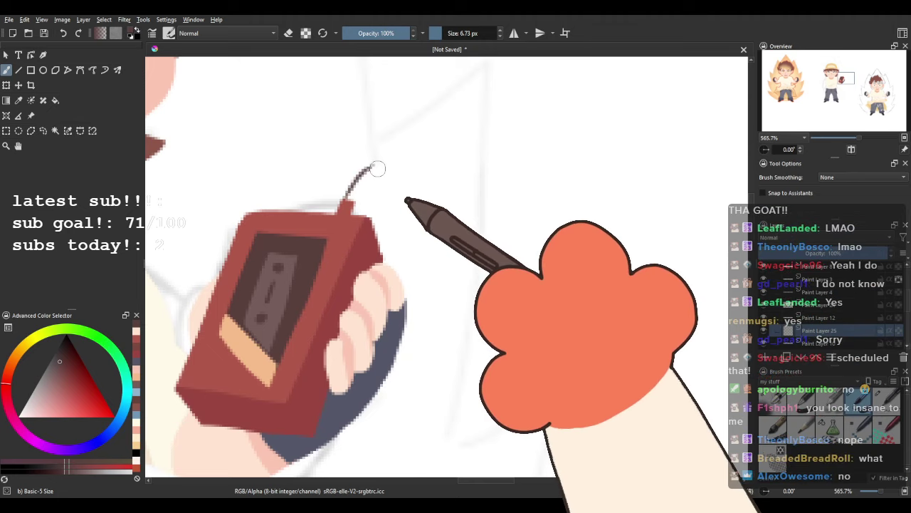
{"action": "mouse_move", "coordinate": [347, 205]}
{"action": "left_mouse_down"}
{"action": "mouse_move", "coordinate": [377, 159]}
{"action": "mouse_move", "coordinate": [421, 210]}
{"action": "left_mouse_up"}
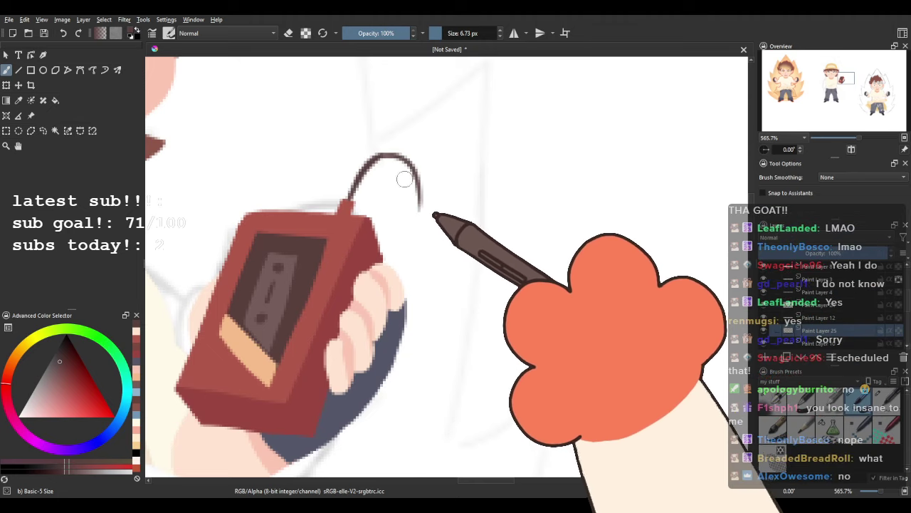
{"action": "key", "text": "ctrl+z"}
{"action": "key", "text": "ctrl+z"}
{"action": "mouse_move", "coordinate": [347, 204]}
{"action": "left_mouse_down"}
{"action": "mouse_move", "coordinate": [358, 182]}
{"action": "mouse_move", "coordinate": [406, 273]}
{"action": "left_mouse_up"}
{"action": "key", "text": "ctrl+z"}
{"action": "mouse_move", "coordinate": [348, 202]}
{"action": "left_mouse_down"}
{"action": "mouse_move", "coordinate": [398, 244]}
{"action": "mouse_move", "coordinate": [405, 276]}
{"action": "left_mouse_up"}
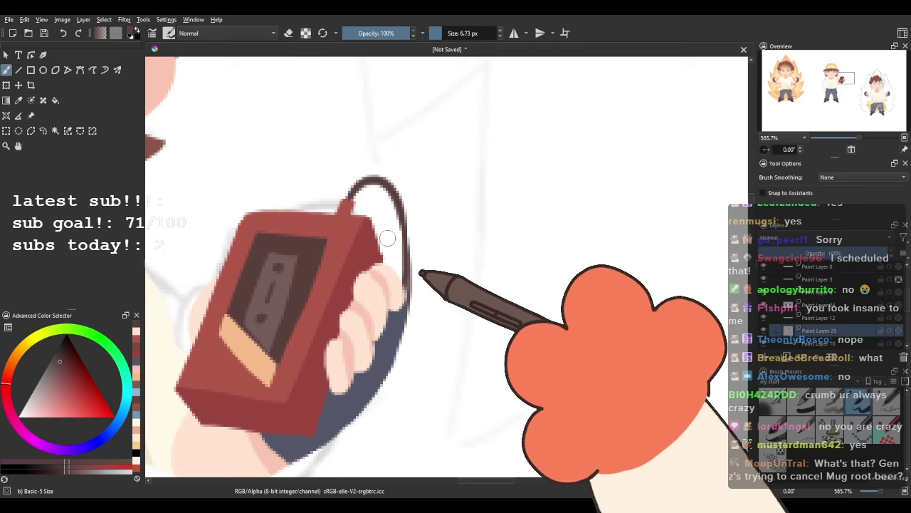
Draw a thin dark brown cable loop with doubled strands hanging below the gloved hand.
{"action": "left_click_drag", "start_coordinate": [400, 340], "coordinate": [457, 403]}
{"action": "left_click_drag", "start_coordinate": [339, 324], "coordinate": [354, 185]}
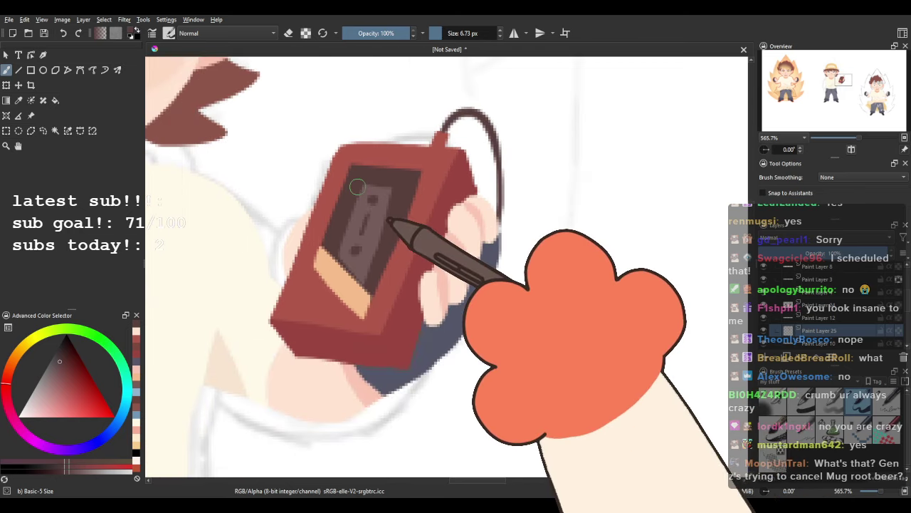
{"action": "scroll", "coordinate": [354, 188], "scroll_direction": "down", "scroll_amount": 4}
{"action": "scroll", "coordinate": [401, 217], "scroll_direction": "up", "scroll_amount": 4}
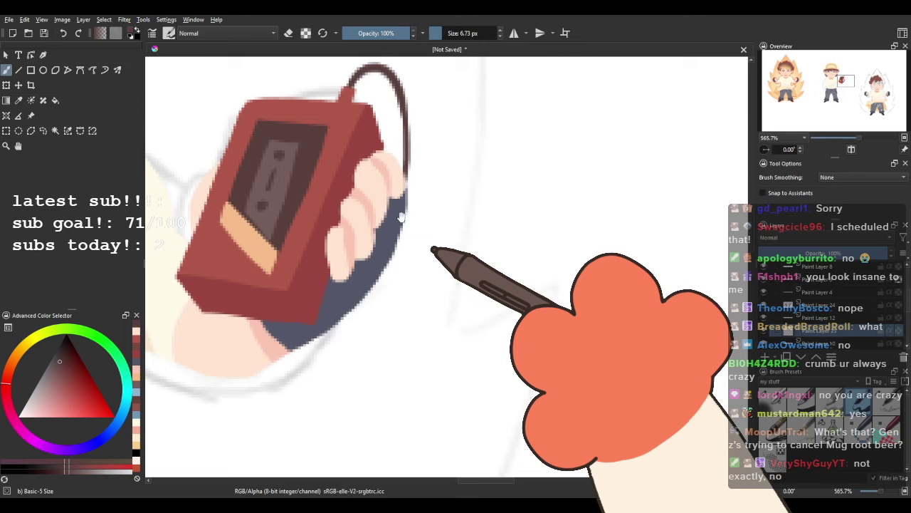
{"action": "left_click_drag", "start_coordinate": [373, 244], "coordinate": [381, 250]}
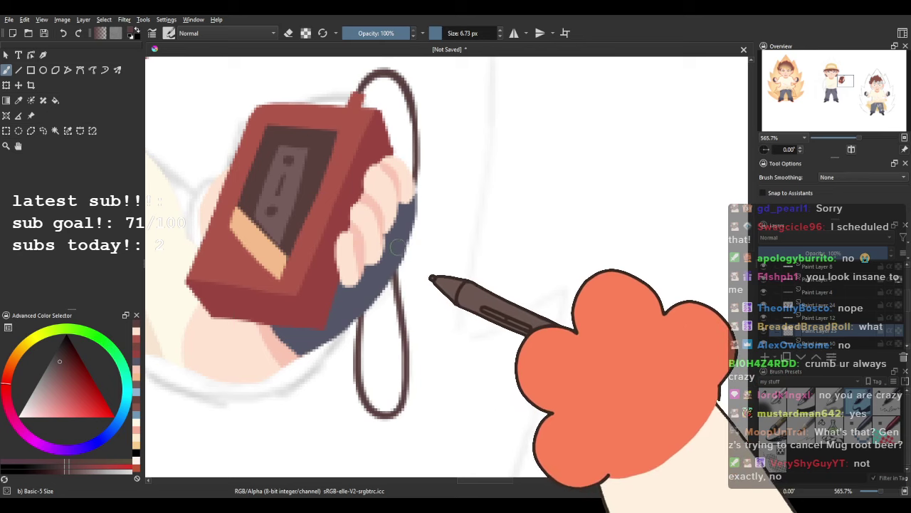
{"action": "scroll", "coordinate": [378, 265], "scroll_direction": "down", "scroll_amount": 4}
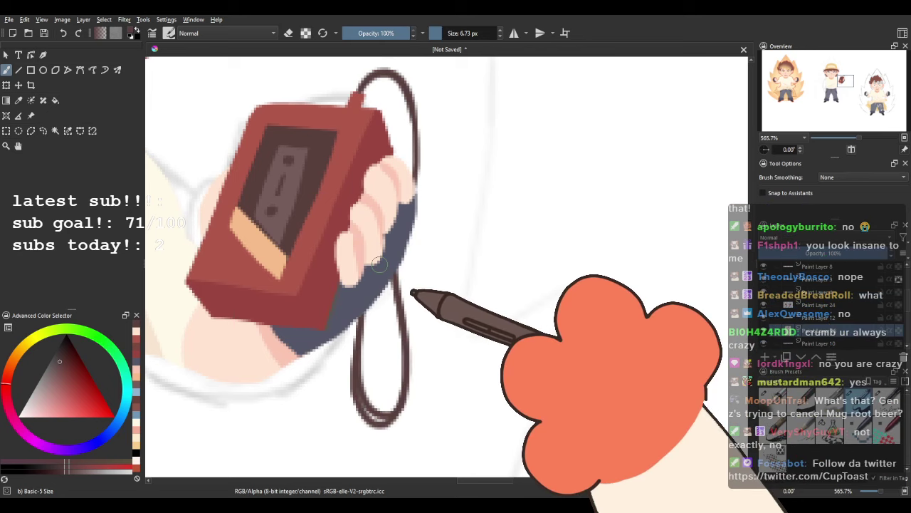
{"action": "scroll", "coordinate": [408, 318], "scroll_direction": "up", "scroll_amount": 4}
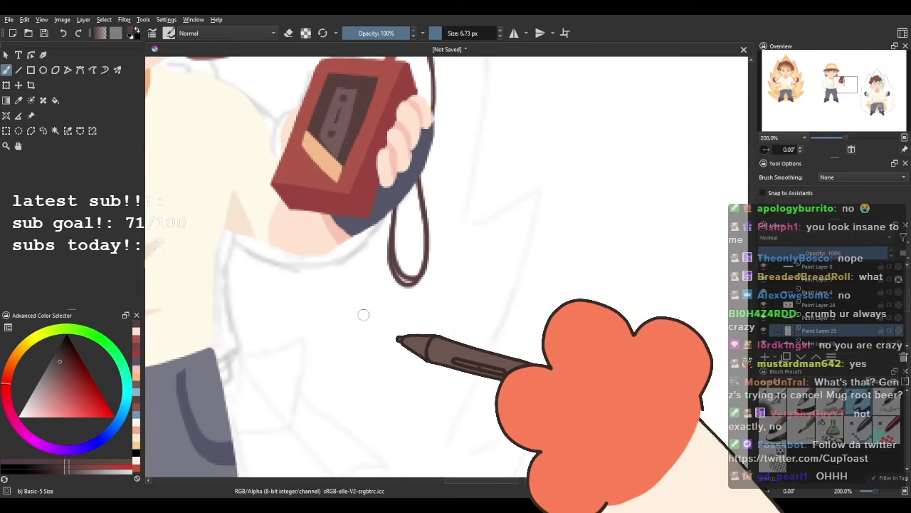
Draw a straight dark brown cable end hanging below the glove and tip it with an earbud in the player's front red.
{"action": "left_click_drag", "start_coordinate": [338, 165], "coordinate": [334, 166]}
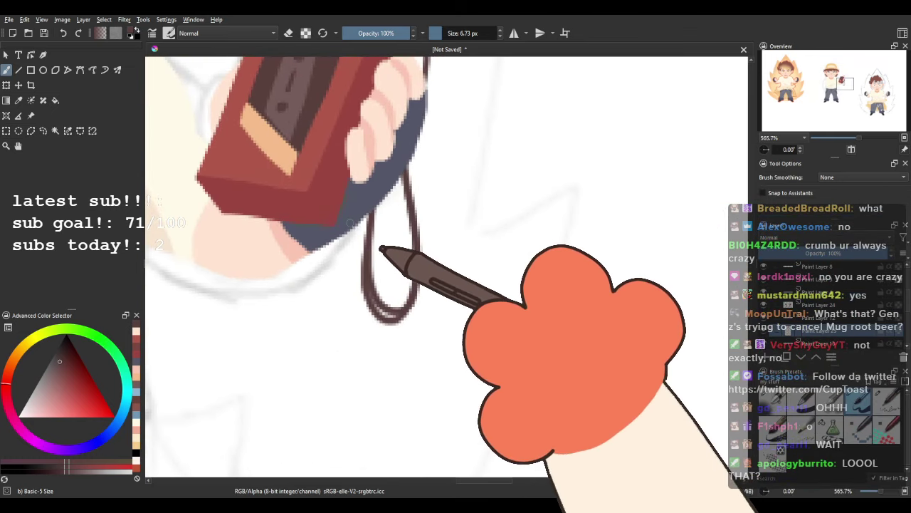
{"action": "left_click_drag", "start_coordinate": [345, 229], "coordinate": [347, 360]}
{"action": "key", "text": "ctrl+z"}
{"action": "mouse_move", "coordinate": [345, 231]}
{"action": "left_mouse_down"}
{"action": "mouse_move", "coordinate": [335, 350]}
{"action": "mouse_move", "coordinate": [337, 316]}
{"action": "mouse_move", "coordinate": [337, 339]}
{"action": "left_mouse_up"}
{"action": "left_click", "coordinate": [316, 158], "text": "ctrl"}
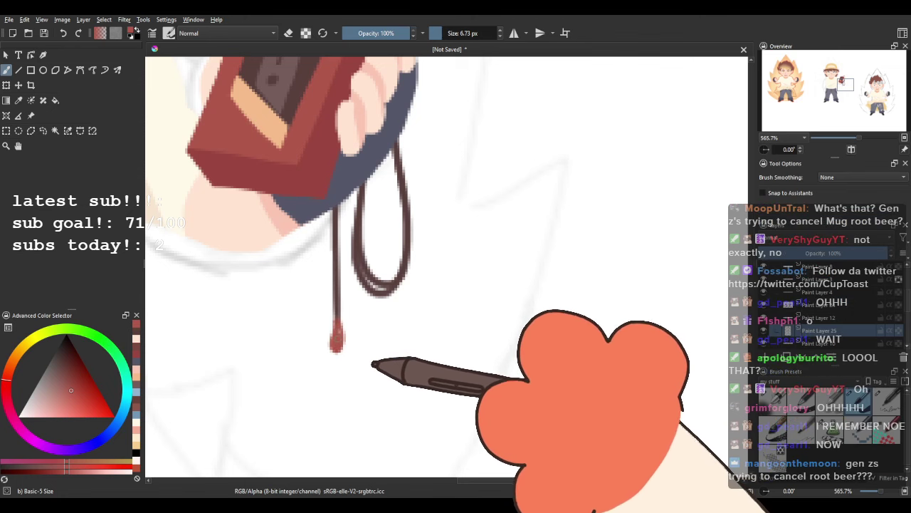
{"action": "left_click_drag", "start_coordinate": [340, 236], "coordinate": [346, 330]}
{"action": "scroll", "coordinate": [346, 324], "scroll_direction": "down", "scroll_amount": 1}
{"action": "scroll", "coordinate": [441, 224], "scroll_direction": "down", "scroll_amount": 3}
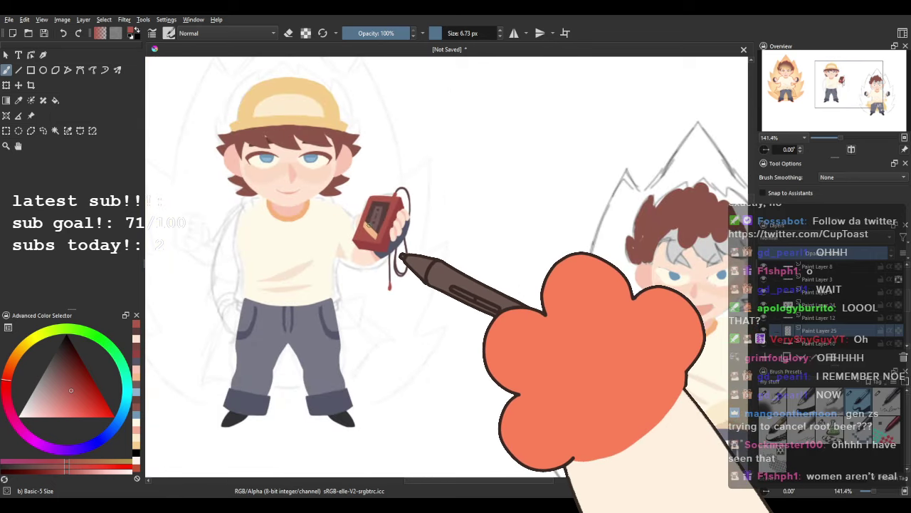
{"action": "scroll", "coordinate": [391, 253], "scroll_direction": "up", "scroll_amount": 5}
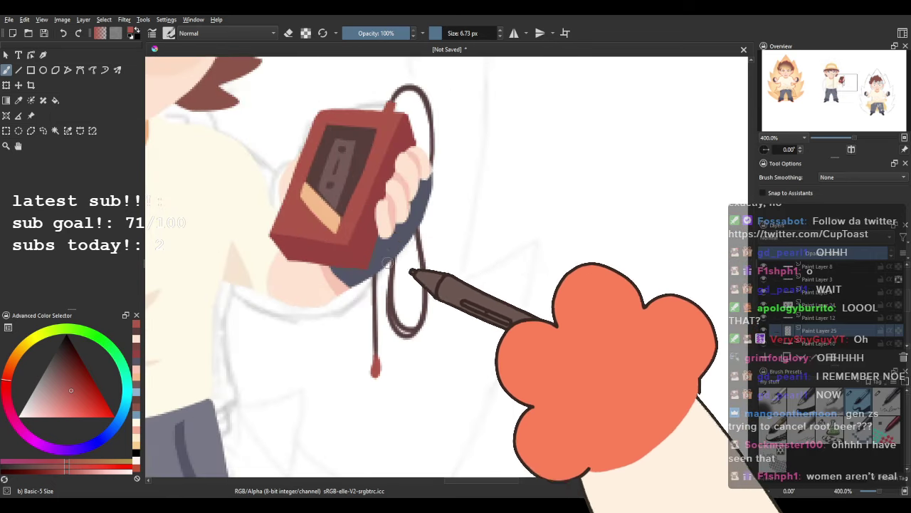
Add a second, shorter dark brown cable end beside the first and paint a red earbud at its tip.
{"action": "scroll", "coordinate": [390, 270], "scroll_direction": "down", "scroll_amount": 2}
{"action": "left_click_drag", "start_coordinate": [359, 214], "coordinate": [361, 301]}
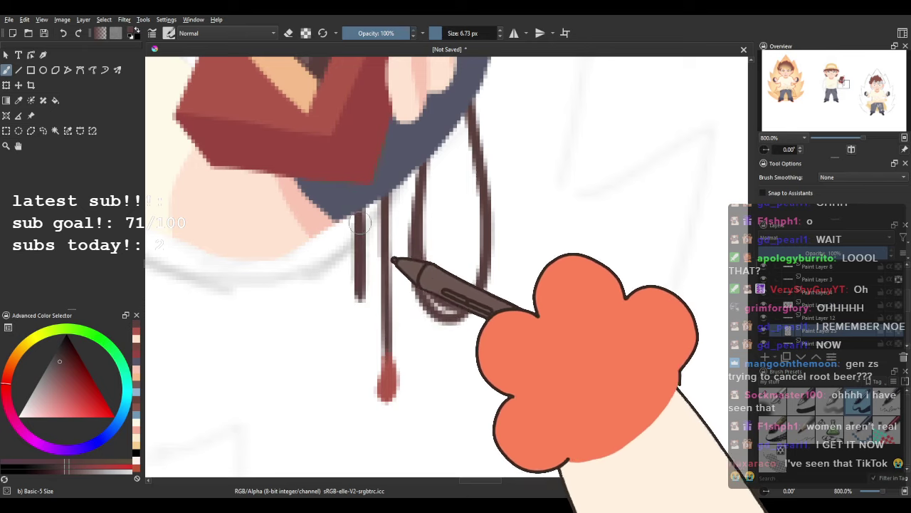
{"action": "scroll", "coordinate": [358, 232], "scroll_direction": "up", "scroll_amount": 3}
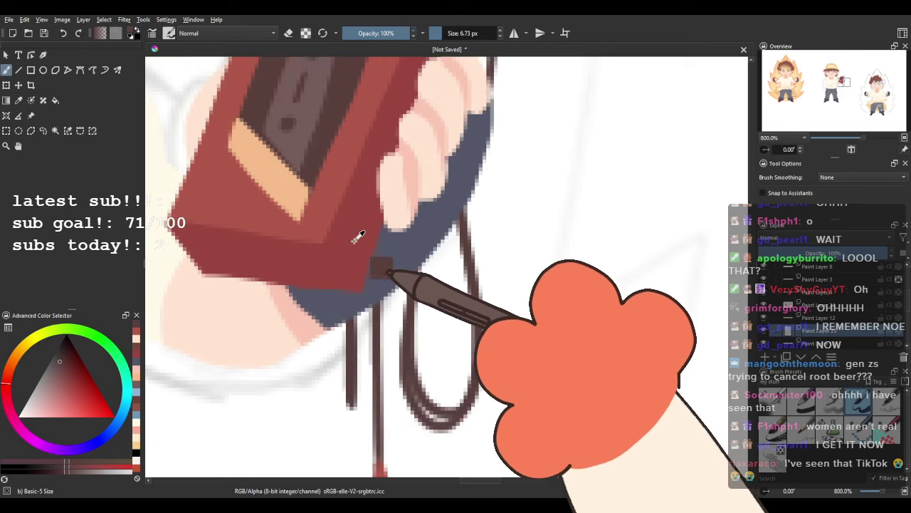
{"action": "left_click", "coordinate": [314, 206], "text": "ctrl"}
{"action": "scroll", "coordinate": [265, 213], "scroll_direction": "down", "scroll_amount": 2}
{"action": "mouse_move", "coordinate": [332, 276]}
{"action": "left_mouse_down"}
{"action": "mouse_move", "coordinate": [324, 320]}
{"action": "mouse_move", "coordinate": [328, 297]}
{"action": "left_mouse_up"}
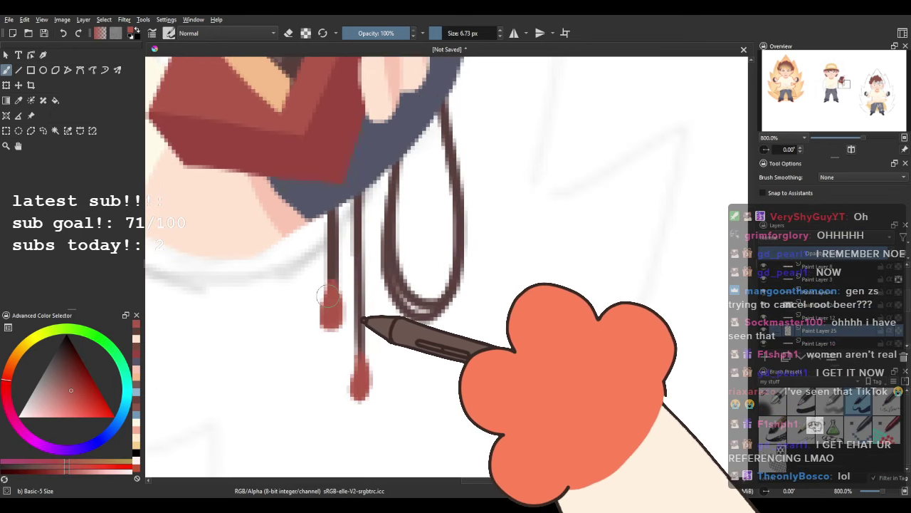
{"action": "scroll", "coordinate": [398, 271], "scroll_direction": "down", "scroll_amount": 5}
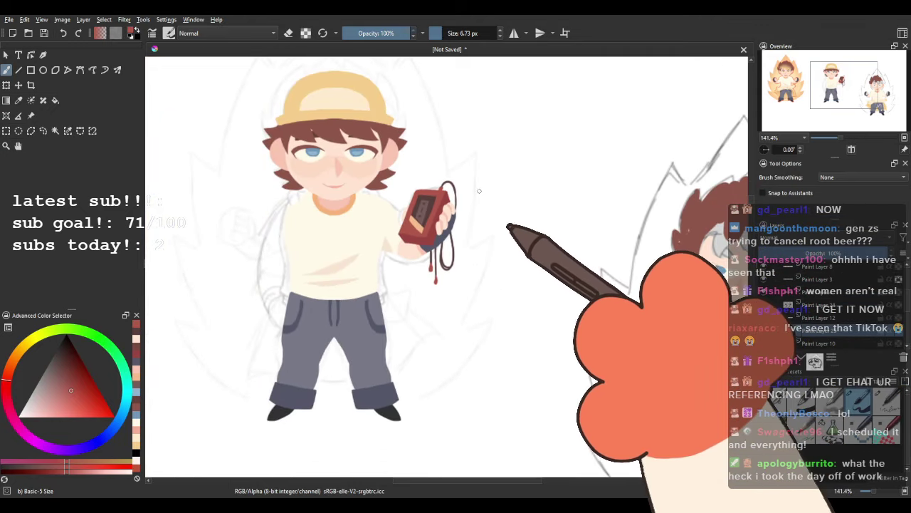
{"action": "scroll", "coordinate": [472, 195], "scroll_direction": "up", "scroll_amount": 2}
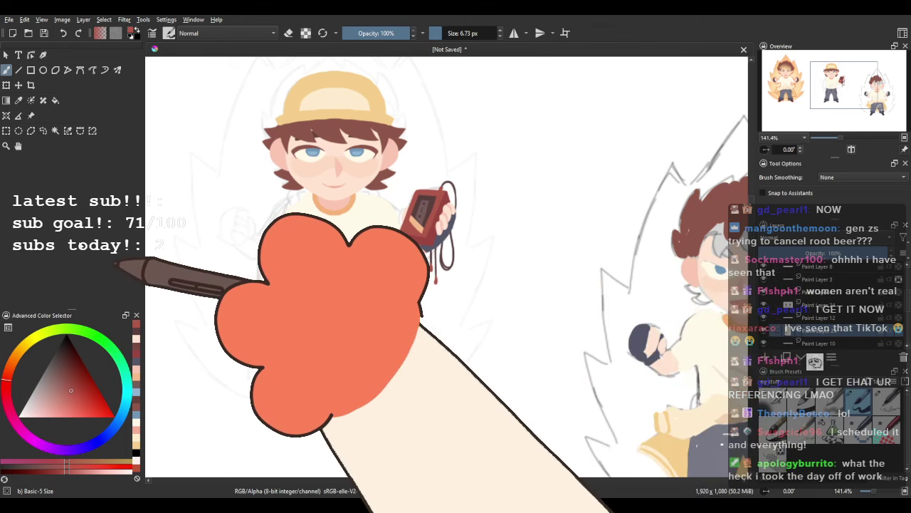
{"action": "scroll", "coordinate": [427, 221], "scroll_direction": "down", "scroll_amount": 3}
{"action": "scroll", "coordinate": [381, 248], "scroll_direction": "up", "scroll_amount": 3}
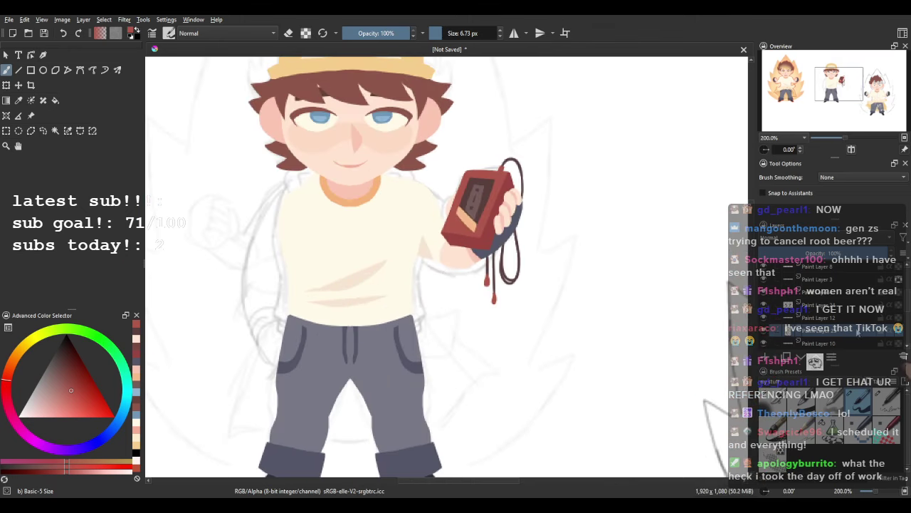
Toggle layer visibility to identify the layers, then select Paint Layer 10 and the Shapes Fill brush.
{"action": "left_click", "coordinate": [764, 318]}
{"action": "left_click", "coordinate": [764, 319]}
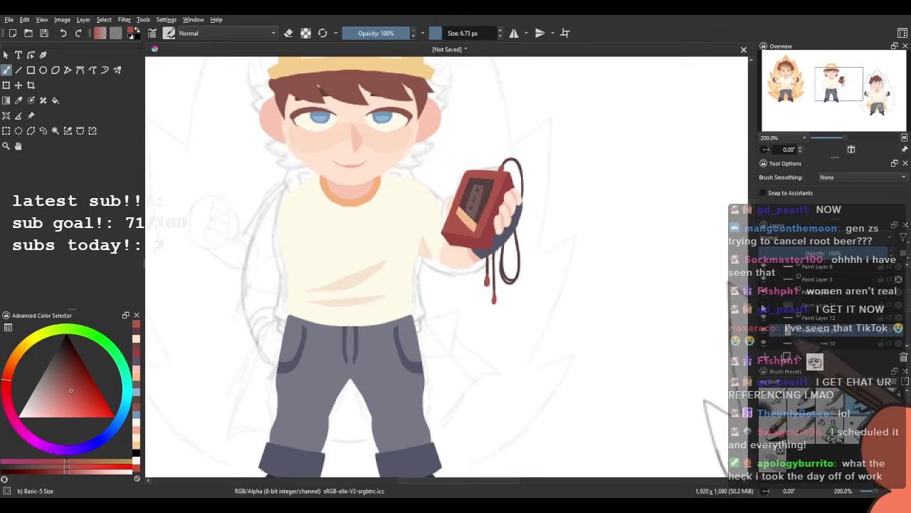
{"action": "left_click", "coordinate": [764, 308]}
{"action": "left_click", "coordinate": [764, 308]}
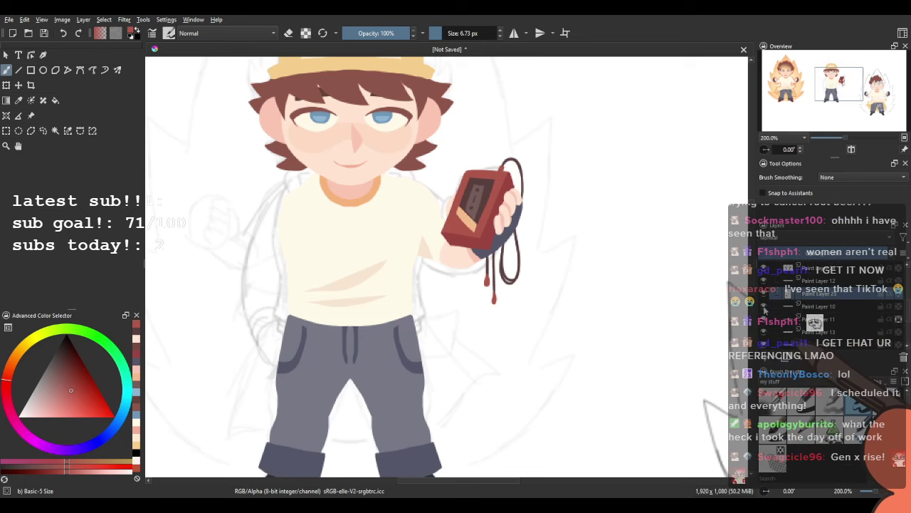
{"action": "left_click", "coordinate": [829, 309]}
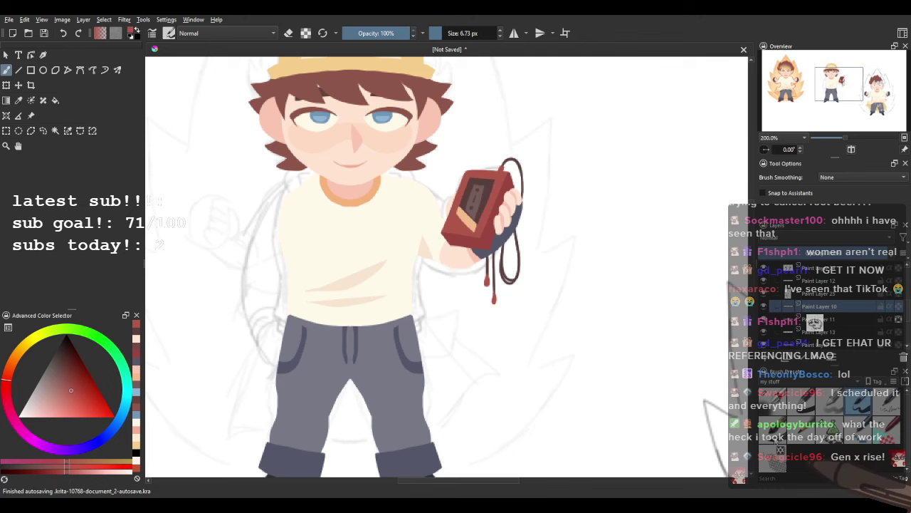
{"action": "scroll", "coordinate": [201, 242], "scroll_direction": "down", "scroll_amount": 2}
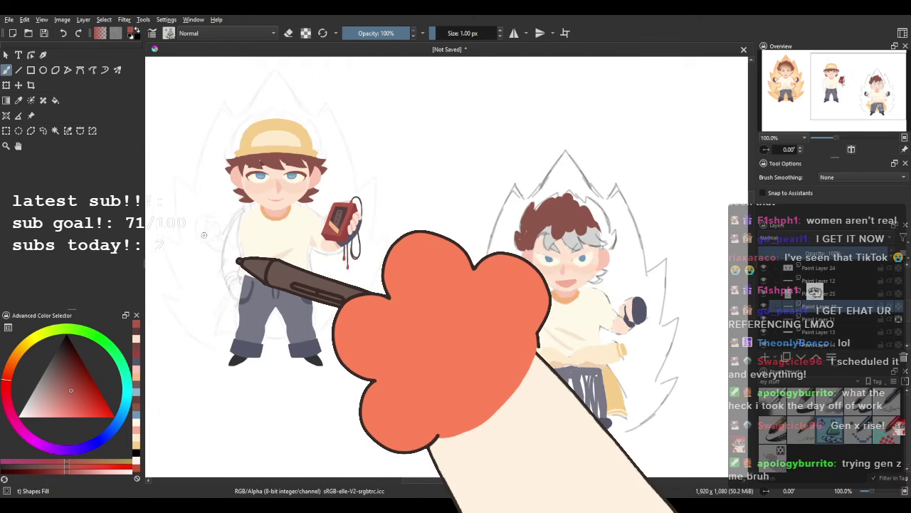
Examine the flame-surrounded character's fists and sleeves as reference for the capped figure's uncoloured arm.
{"action": "left_click_drag", "start_coordinate": [203, 234], "coordinate": [270, 203]}
{"action": "left_click_drag", "start_coordinate": [453, 229], "coordinate": [425, 204]}
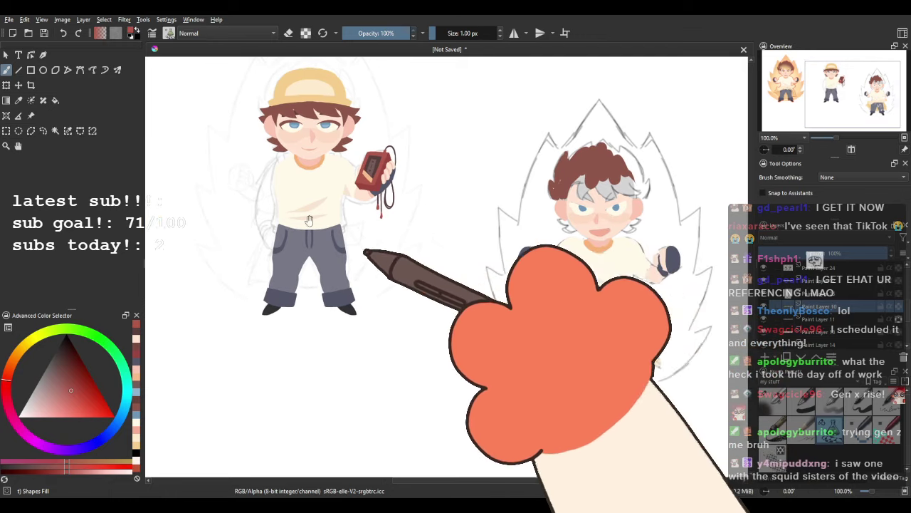
{"action": "left_click_drag", "start_coordinate": [309, 220], "coordinate": [527, 239]}
{"action": "left_click_drag", "start_coordinate": [306, 199], "coordinate": [399, 229]}
{"action": "scroll", "coordinate": [400, 229], "scroll_direction": "up", "scroll_amount": 2}
{"action": "scroll", "coordinate": [424, 234], "scroll_direction": "down", "scroll_amount": 1}
{"action": "scroll", "coordinate": [448, 242], "scroll_direction": "right", "scroll_amount": 5}
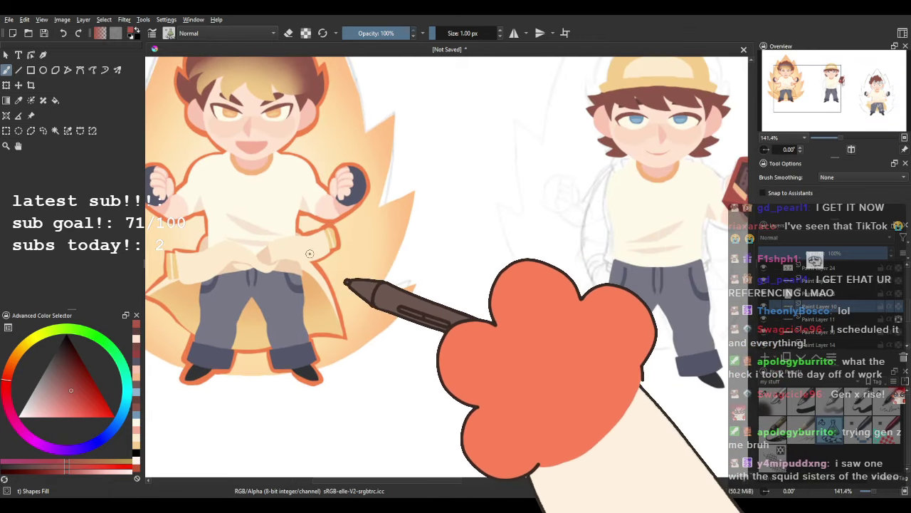
Sample the coat's yellow from the rightmost character and add a new paint layer above Paint Layer 10.
{"action": "scroll", "coordinate": [417, 206], "scroll_direction": "up", "scroll_amount": 2}
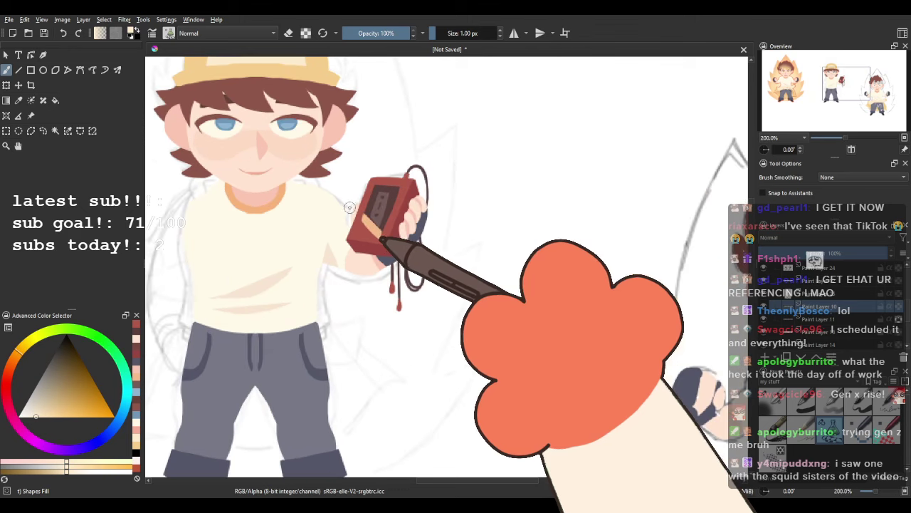
{"action": "scroll", "coordinate": [331, 206], "scroll_direction": "down", "scroll_amount": 3}
{"action": "scroll", "coordinate": [331, 214], "scroll_direction": "left", "scroll_amount": 5}
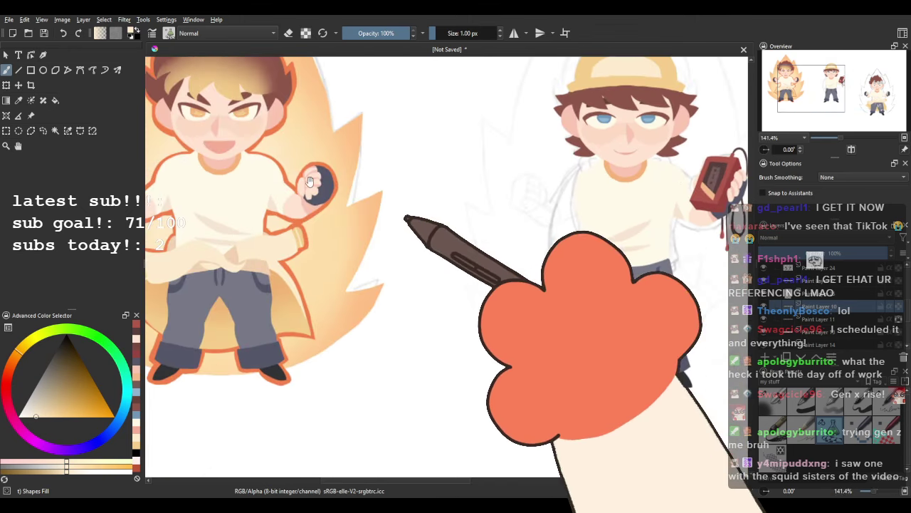
{"action": "scroll", "coordinate": [536, 233], "scroll_direction": "up", "scroll_amount": 1}
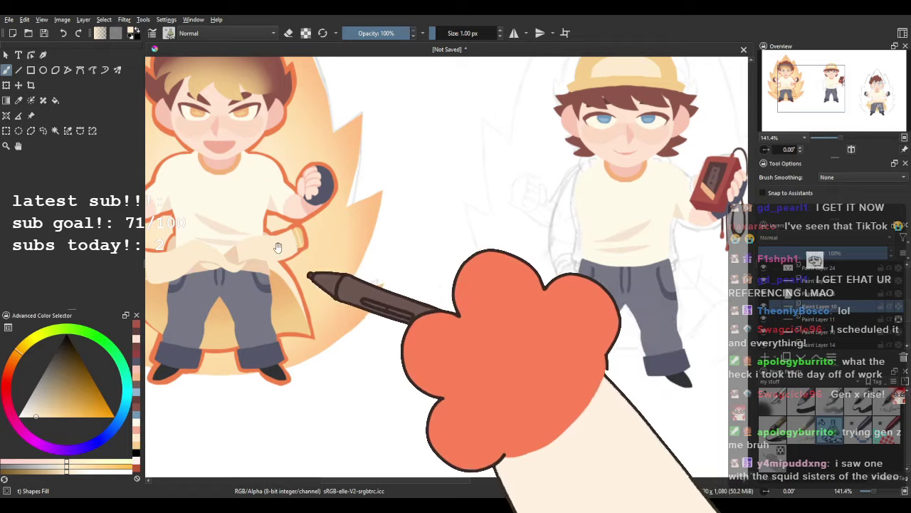
{"action": "left_click_drag", "start_coordinate": [276, 246], "coordinate": [121, 236]}
{"action": "left_click_drag", "start_coordinate": [598, 240], "coordinate": [262, 161]}
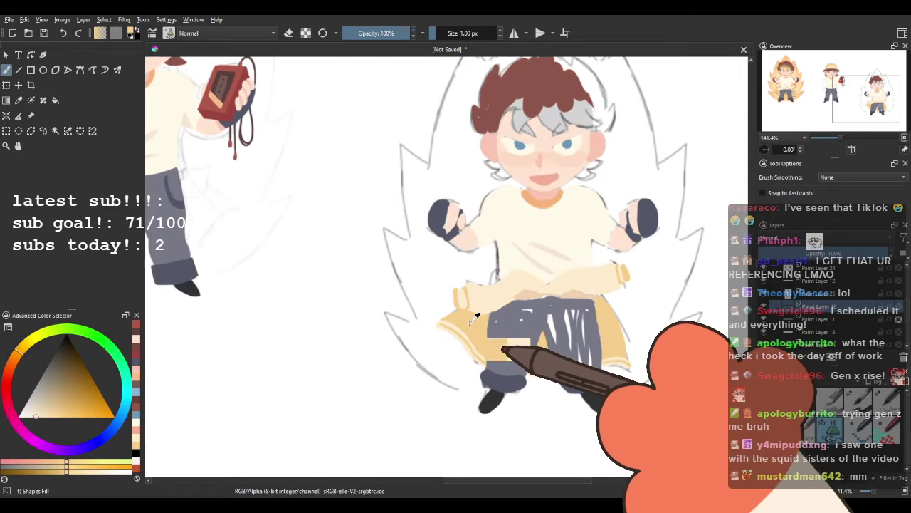
{"action": "scroll", "coordinate": [527, 240], "scroll_direction": "left", "scroll_amount": 3}
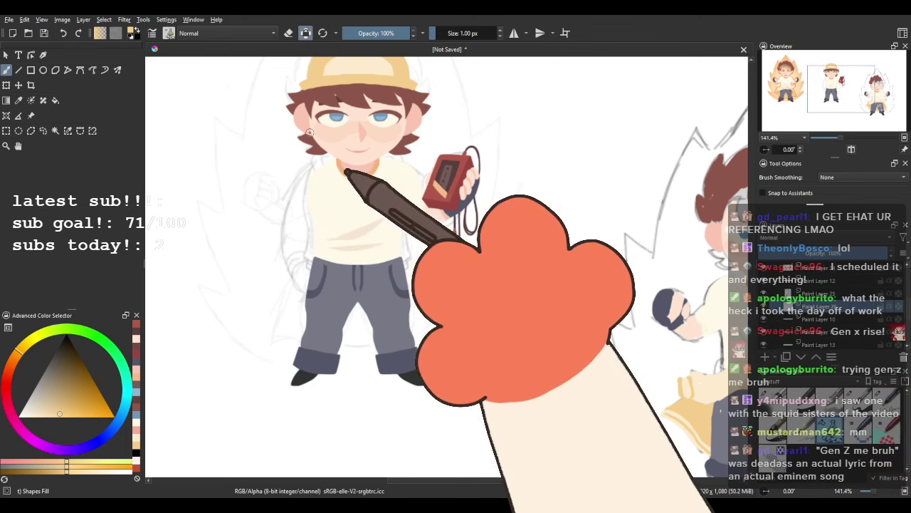
Turn on horizontal mirror painting, with its axis running through the middle of the capped character.
{"action": "scroll", "coordinate": [334, 148], "scroll_direction": "up", "scroll_amount": 2}
{"action": "scroll", "coordinate": [366, 256], "scroll_direction": "down", "scroll_amount": 2}
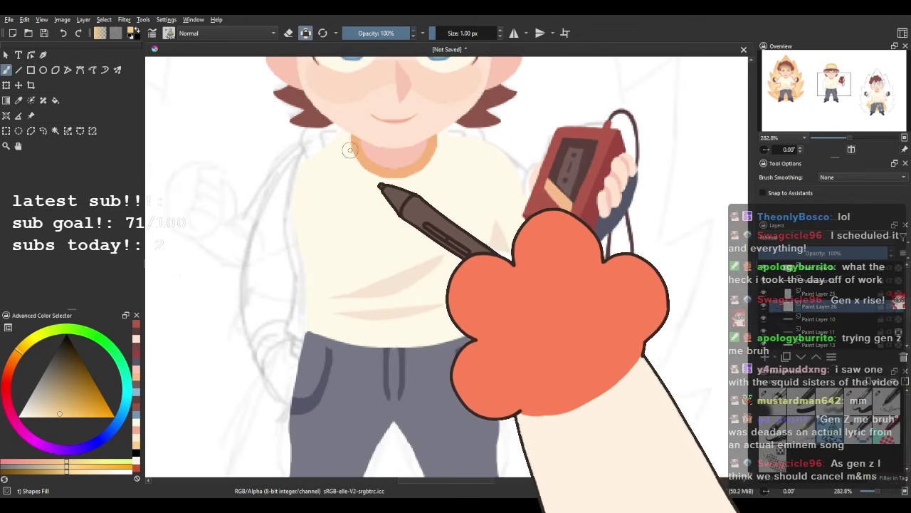
{"action": "left_click", "coordinate": [514, 33]}
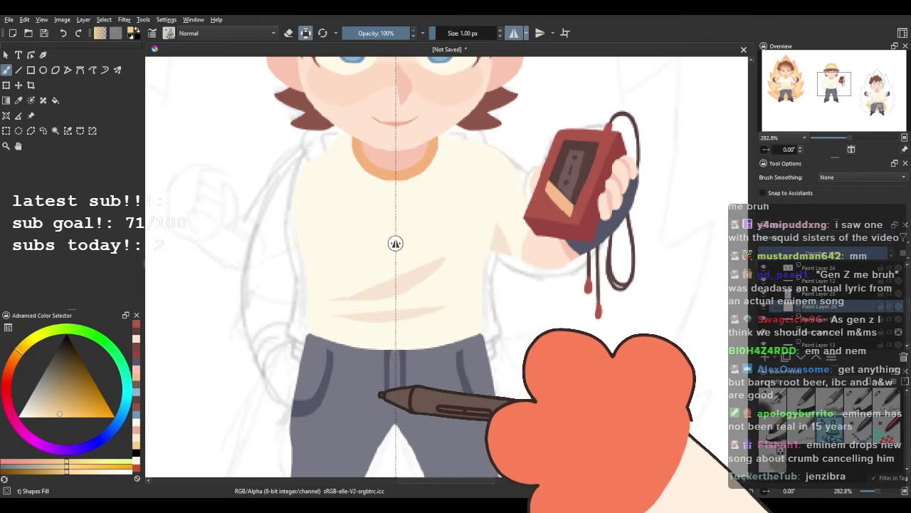
{"action": "mouse_move", "coordinate": [320, 161]}
{"action": "left_mouse_down"}
{"action": "mouse_move", "coordinate": [332, 377]}
{"action": "mouse_move", "coordinate": [272, 386]}
{"action": "mouse_move", "coordinate": [236, 378]}
{"action": "left_mouse_up"}
{"action": "key", "text": "ctrl+z"}
{"action": "mouse_move", "coordinate": [335, 151]}
{"action": "left_mouse_down"}
{"action": "mouse_move", "coordinate": [346, 347]}
{"action": "mouse_move", "coordinate": [324, 369]}
{"action": "mouse_move", "coordinate": [289, 369]}
{"action": "mouse_move", "coordinate": [270, 357]}
{"action": "mouse_move", "coordinate": [276, 329]}
{"action": "left_mouse_up"}
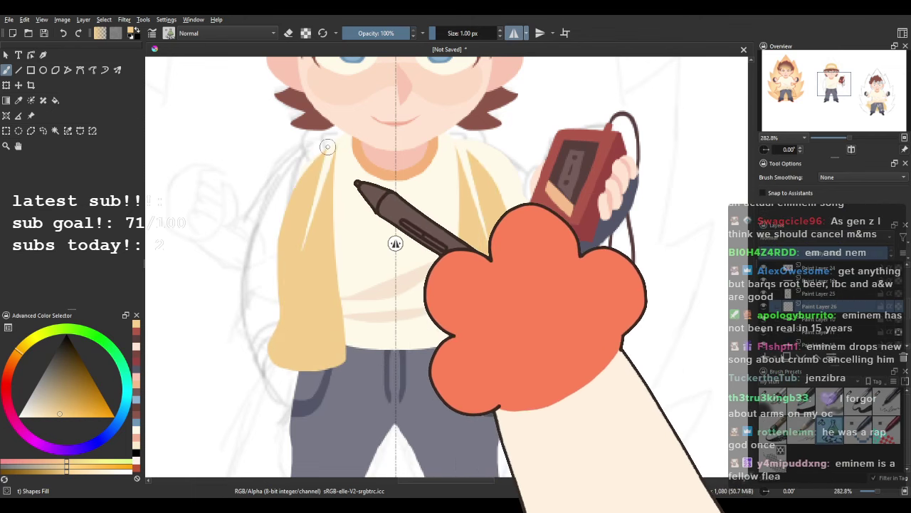
{"action": "scroll", "coordinate": [355, 191], "scroll_direction": "down", "scroll_amount": 3}
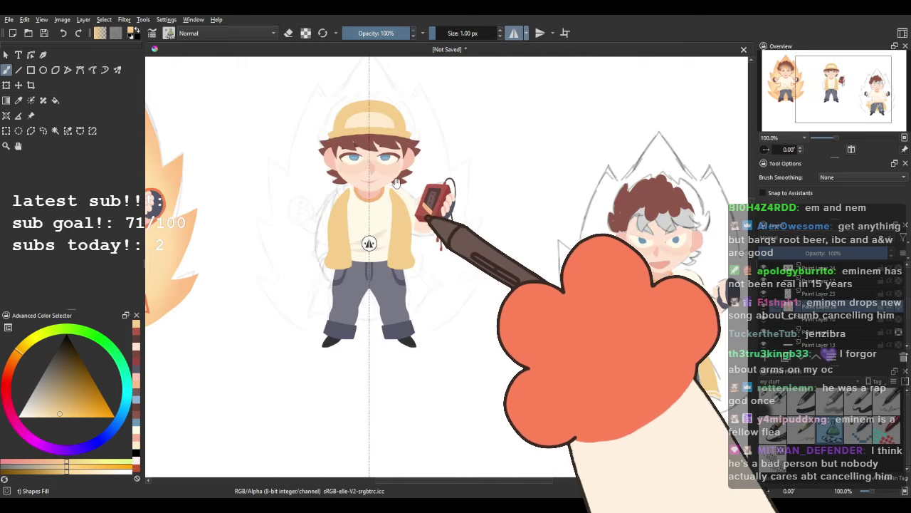
{"action": "scroll", "coordinate": [358, 193], "scroll_direction": "up", "scroll_amount": 3}
{"action": "key", "text": "ctrl+z"}
{"action": "key", "text": "ctrl+z"}
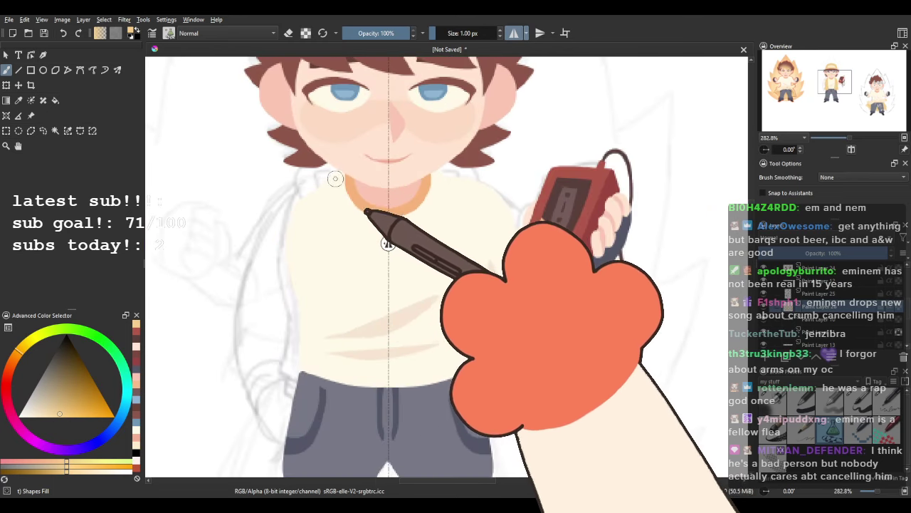
Paint mirrored yellow open-jacket panels down both sides of the capped character's shirt, from the shoulders to below the waist.
{"action": "mouse_move", "coordinate": [332, 401]}
{"action": "left_mouse_down"}
{"action": "mouse_move", "coordinate": [271, 388]}
{"action": "mouse_move", "coordinate": [261, 259]}
{"action": "mouse_move", "coordinate": [270, 215]}
{"action": "left_mouse_up"}
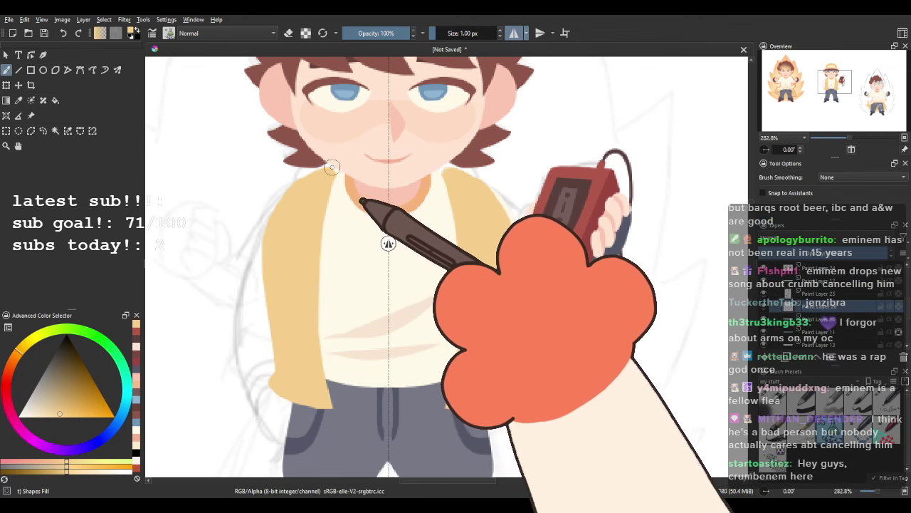
{"action": "scroll", "coordinate": [335, 173], "scroll_direction": "down", "scroll_amount": 3}
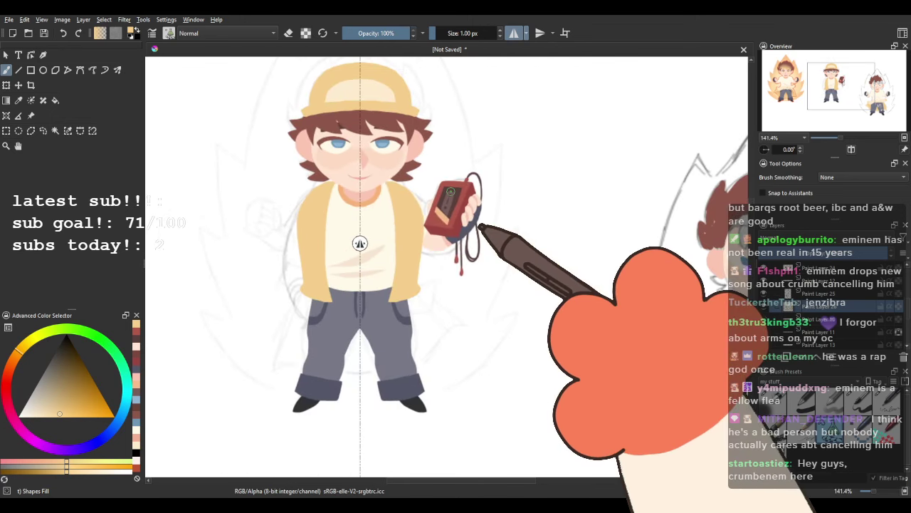
{"action": "scroll", "coordinate": [290, 173], "scroll_direction": "up", "scroll_amount": 3}
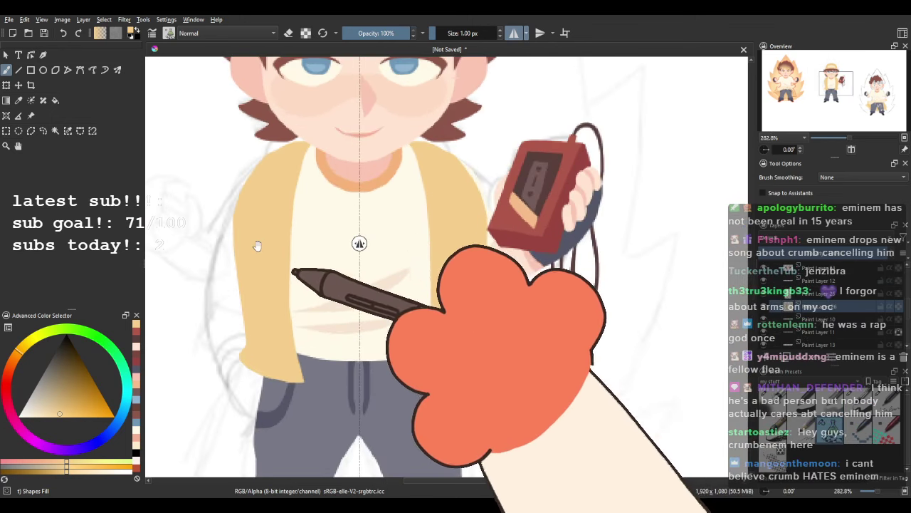
{"action": "left_click_drag", "start_coordinate": [258, 245], "coordinate": [278, 234]}
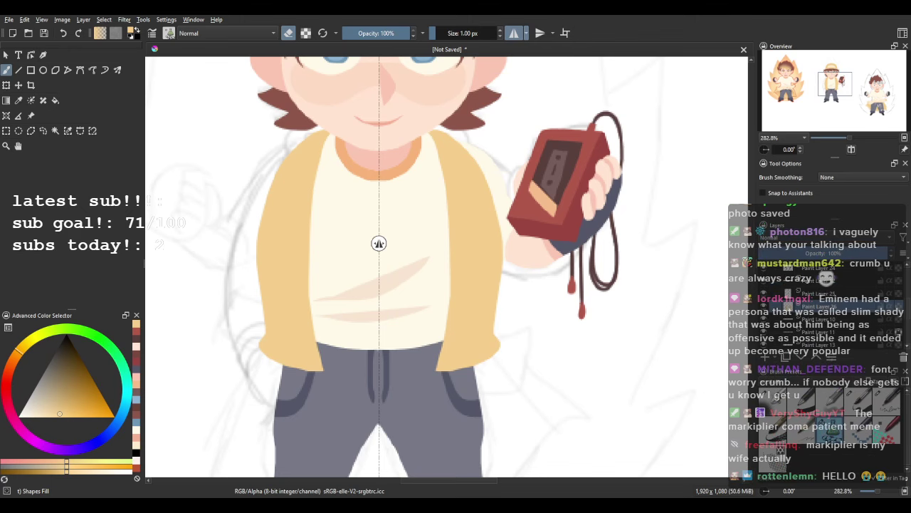
Toggle the yellow jacket layer's visibility to compare the capped figure with and without the jacket.
{"action": "key", "text": "ctrl+v"}
{"action": "scroll", "coordinate": [395, 205], "scroll_direction": "down", "scroll_amount": 5}
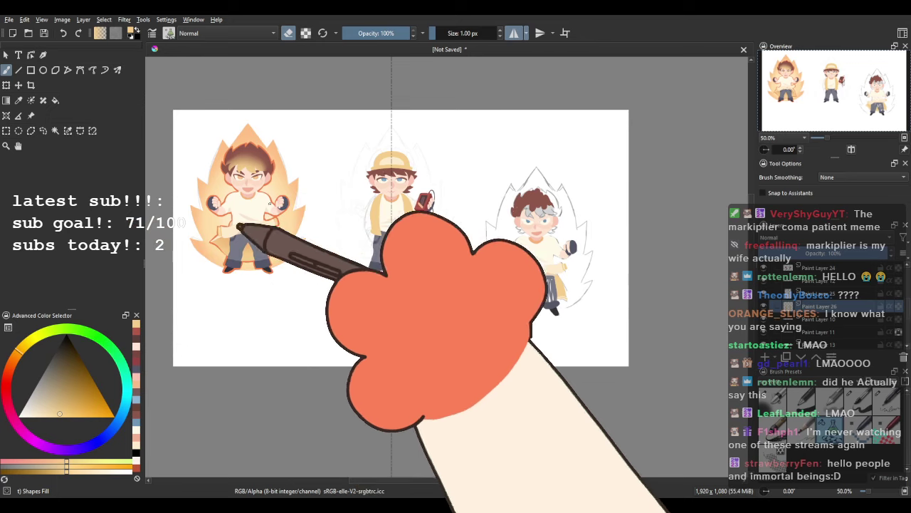
{"action": "scroll", "coordinate": [402, 244], "scroll_direction": "up", "scroll_amount": 4}
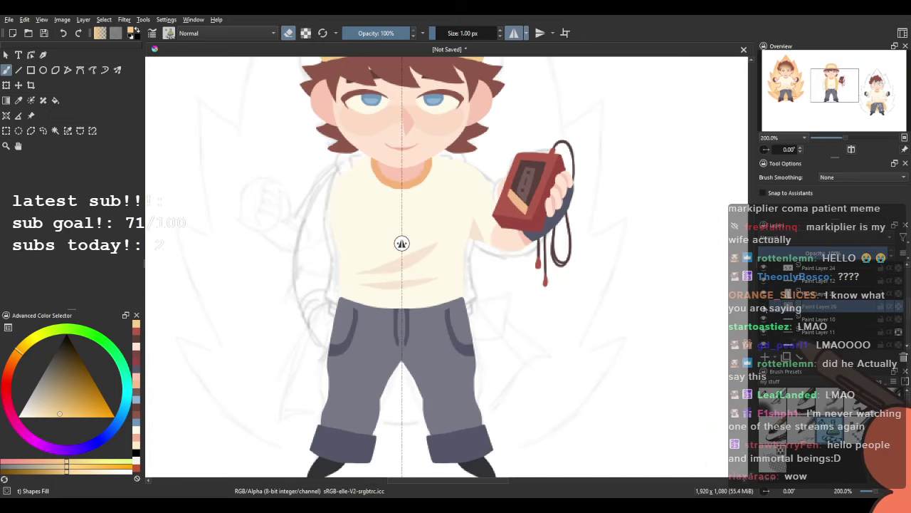
{"action": "left_click", "coordinate": [765, 307]}
{"action": "scroll", "coordinate": [387, 181], "scroll_direction": "up", "scroll_amount": 1}
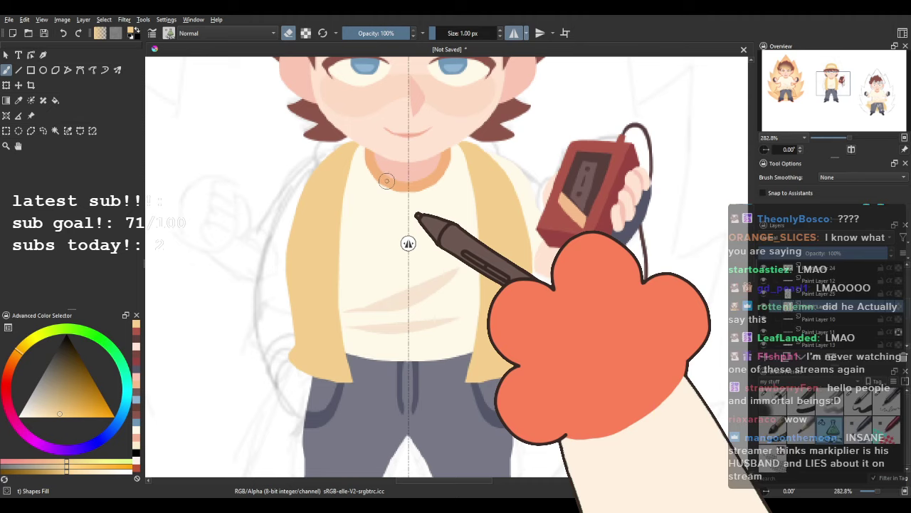
{"action": "key", "text": "Insert"}
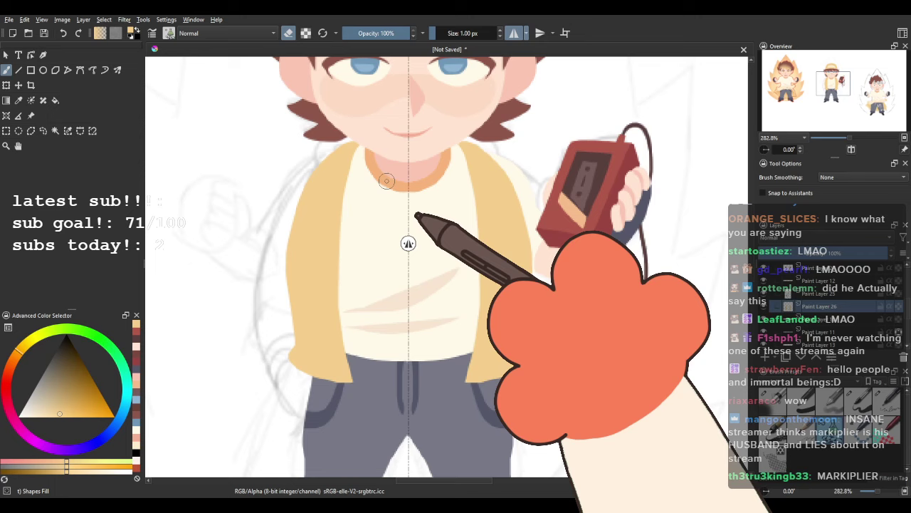
Sample the pale cream trim colour and paint mirrored, tapering lapel strips along the jacket's inner edges.
{"action": "scroll", "coordinate": [387, 181], "scroll_direction": "down", "scroll_amount": 4}
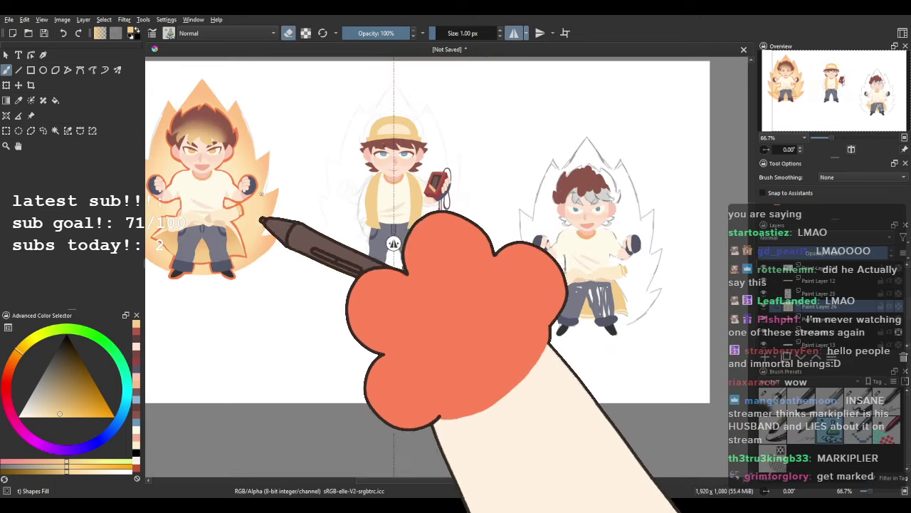
{"action": "scroll", "coordinate": [604, 279], "scroll_direction": "up", "scroll_amount": 3}
{"action": "left_click", "coordinate": [499, 265], "text": "ctrl"}
{"action": "mouse_move", "coordinate": [153, 156]}
{"action": "left_mouse_down"}
{"action": "mouse_move", "coordinate": [403, 256]}
{"action": "mouse_move", "coordinate": [557, 420]}
{"action": "left_mouse_up"}
{"action": "scroll", "coordinate": [354, 155], "scroll_direction": "up", "scroll_amount": 1}
{"action": "left_click_drag", "start_coordinate": [354, 154], "coordinate": [262, 161]}
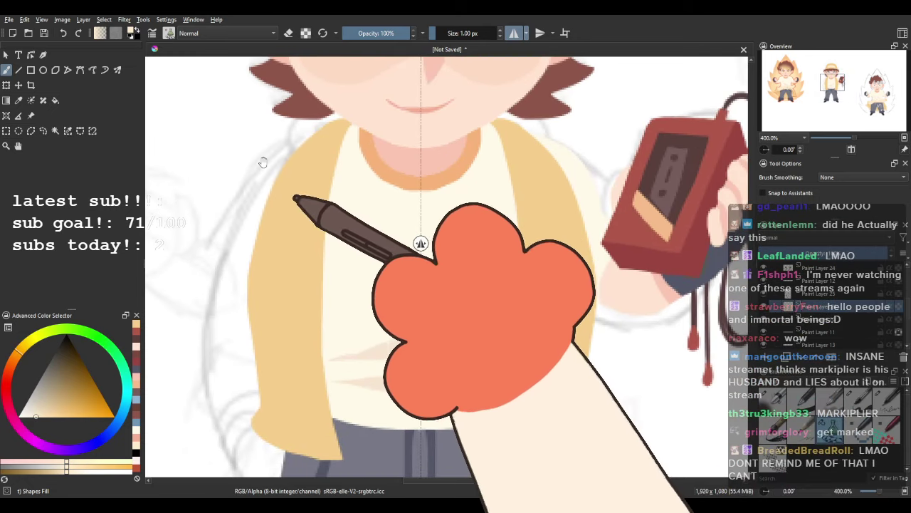
{"action": "left_click_drag", "start_coordinate": [324, 126], "coordinate": [316, 287]}
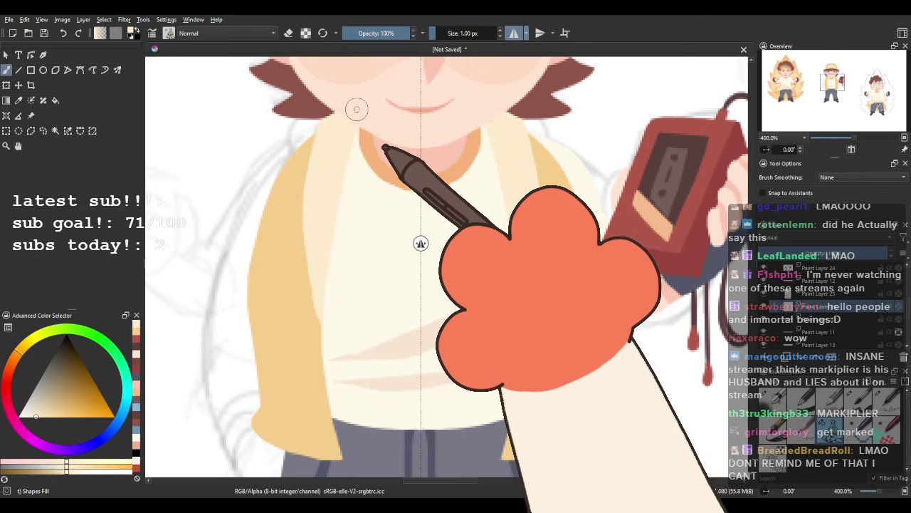
Erase along the jacket's outer edges on both sides to slim the shoulders and panels.
{"action": "scroll", "coordinate": [361, 167], "scroll_direction": "down", "scroll_amount": 4}
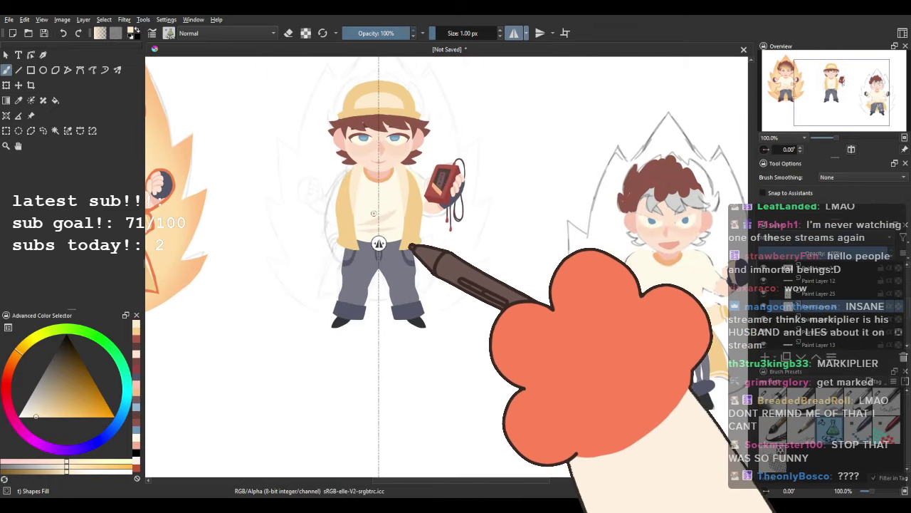
{"action": "scroll", "coordinate": [362, 207], "scroll_direction": "up", "scroll_amount": 1}
{"action": "scroll", "coordinate": [373, 204], "scroll_direction": "up", "scroll_amount": 2}
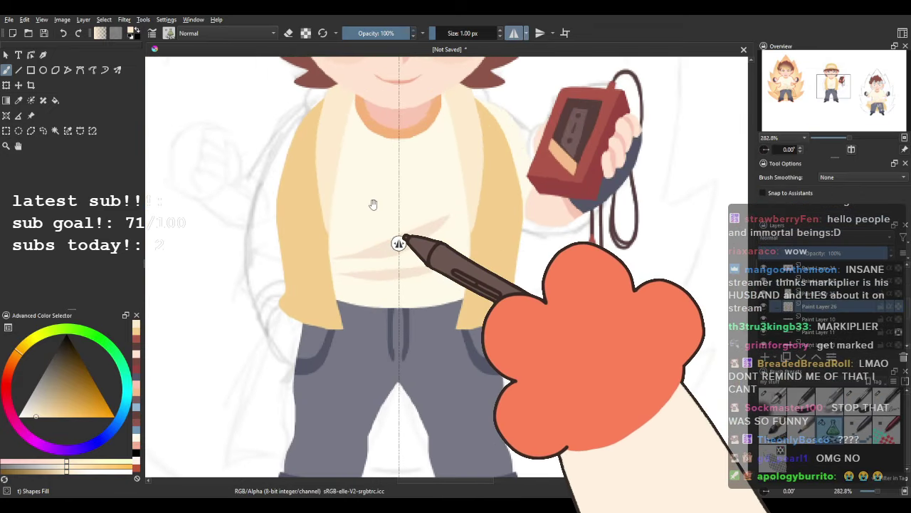
{"action": "left_click_drag", "start_coordinate": [332, 208], "coordinate": [335, 273]}
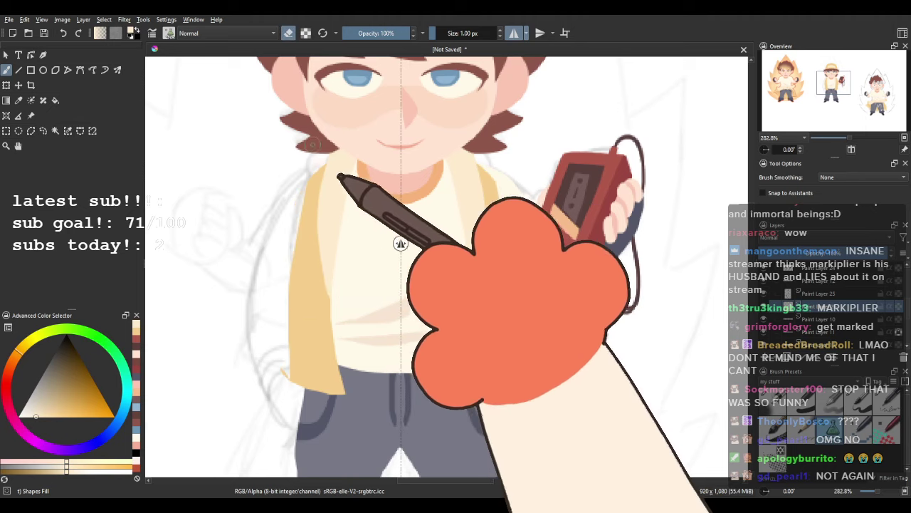
{"action": "key", "text": "e"}
{"action": "left_click_drag", "start_coordinate": [317, 156], "coordinate": [278, 382]}
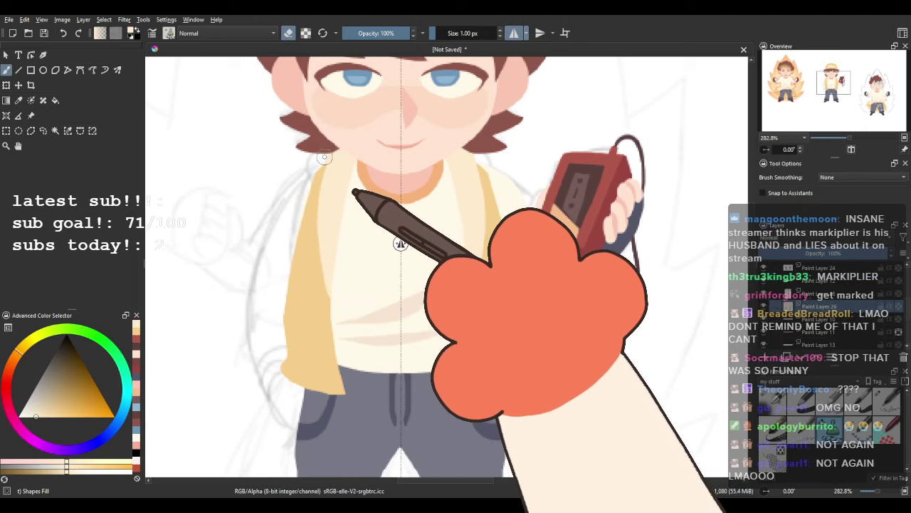
{"action": "left_click_drag", "start_coordinate": [374, 221], "coordinate": [354, 178]}
{"action": "key", "text": "e"}
Sample the jacket yellow and retouch the mirrored panels' outer edges, shaping a slight fold above the hems.
{"action": "left_click", "coordinate": [268, 258], "text": "ctrl"}
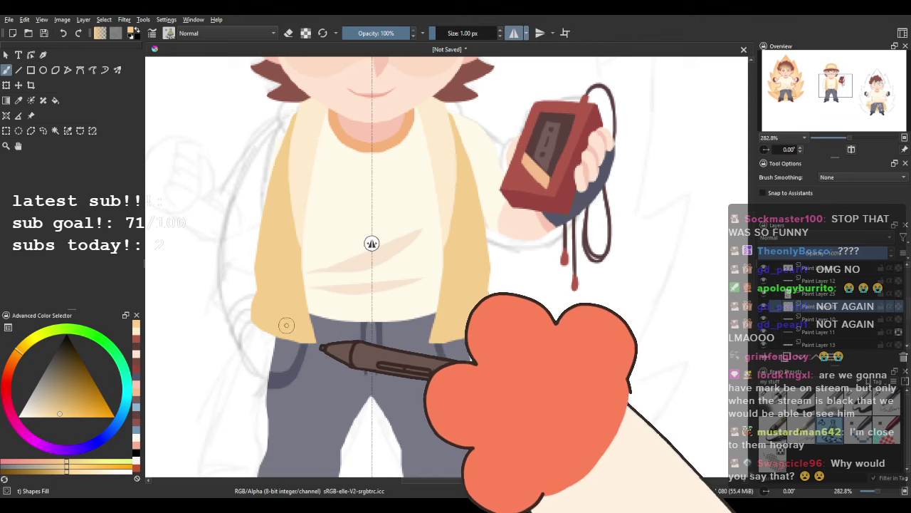
{"action": "scroll", "coordinate": [339, 274], "scroll_direction": "down", "scroll_amount": 2}
{"action": "scroll", "coordinate": [352, 251], "scroll_direction": "up", "scroll_amount": 2}
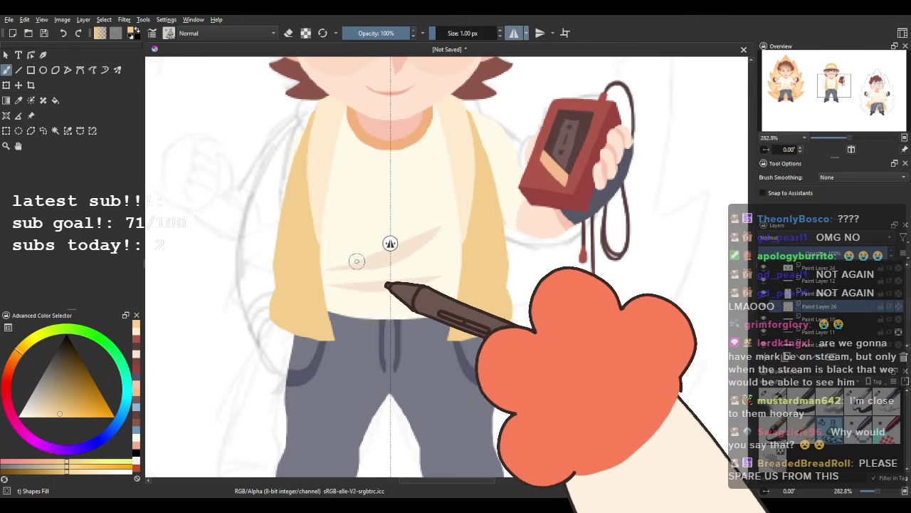
{"action": "left_click_drag", "start_coordinate": [361, 220], "coordinate": [342, 213]}
{"action": "scroll", "coordinate": [328, 246], "scroll_direction": "up", "scroll_amount": 1}
{"action": "left_click_drag", "start_coordinate": [287, 188], "coordinate": [294, 310]}
Paint pale cream trim bands across both jacket hems with a thin yellow stripe running through them.
{"action": "left_click", "coordinate": [315, 234], "text": "ctrl"}
{"action": "left_click_drag", "start_coordinate": [337, 381], "coordinate": [327, 226]}
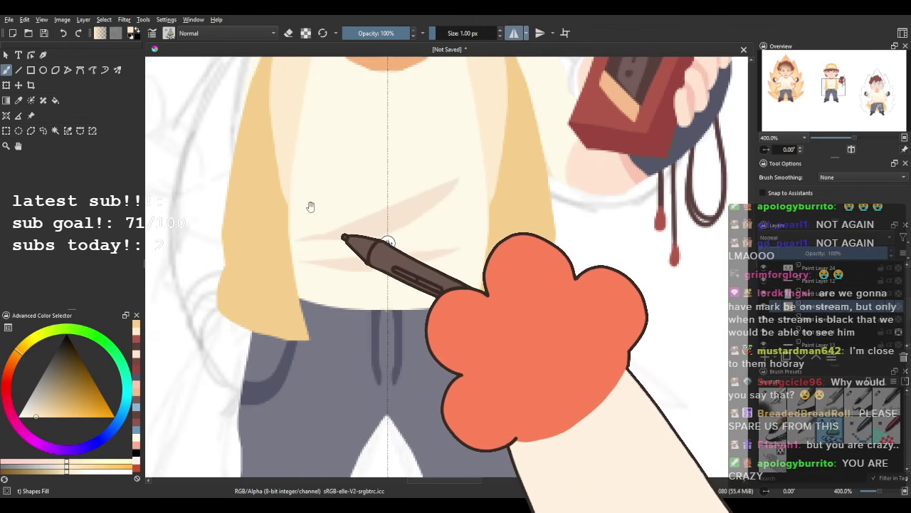
{"action": "scroll", "coordinate": [292, 235], "scroll_direction": "down", "scroll_amount": 2}
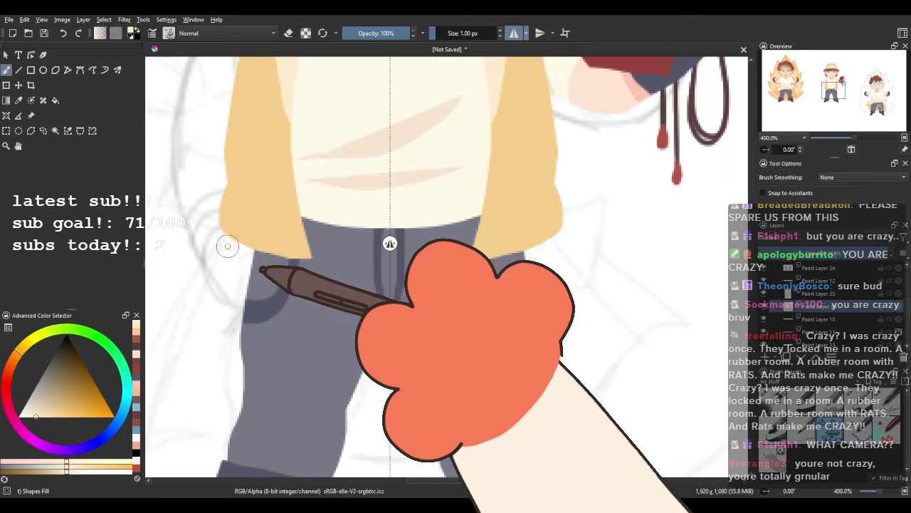
{"action": "left_click_drag", "start_coordinate": [227, 247], "coordinate": [299, 283]}
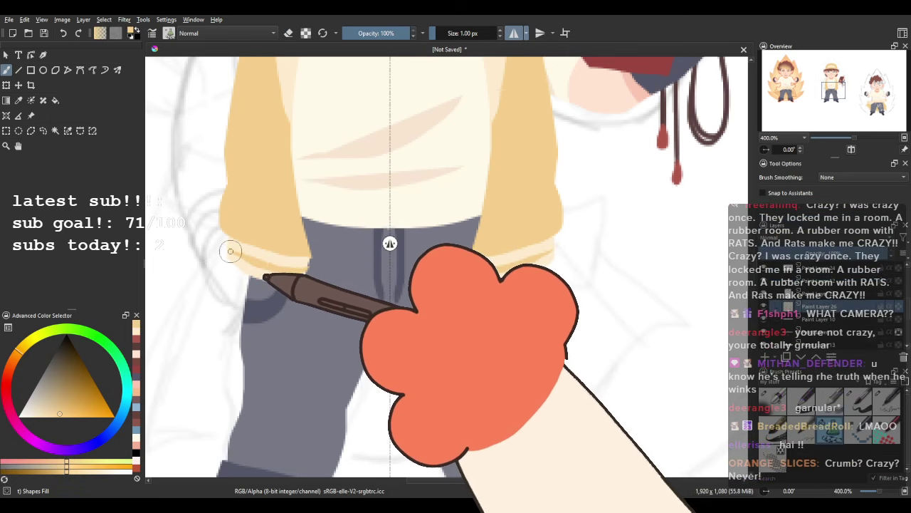
Switch the brush to erasing and examine the striped jacket hems, the waist and the whole capped figure.
{"action": "scroll", "coordinate": [346, 255], "scroll_direction": "down", "scroll_amount": 2}
{"action": "left_click_drag", "start_coordinate": [370, 287], "coordinate": [371, 367]}
{"action": "scroll", "coordinate": [371, 366], "scroll_direction": "up", "scroll_amount": 3}
{"action": "key", "text": "e"}
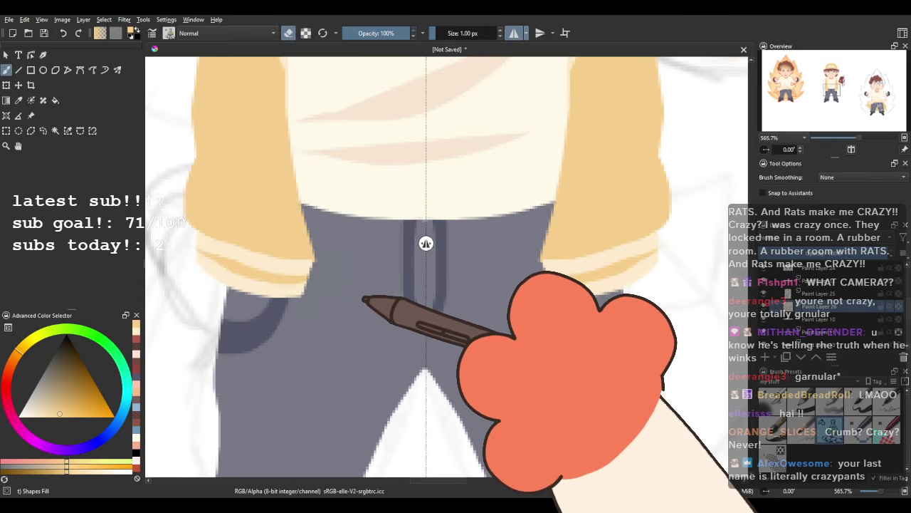
{"action": "scroll", "coordinate": [328, 272], "scroll_direction": "down", "scroll_amount": 2}
{"action": "left_click_drag", "start_coordinate": [377, 245], "coordinate": [375, 293]}
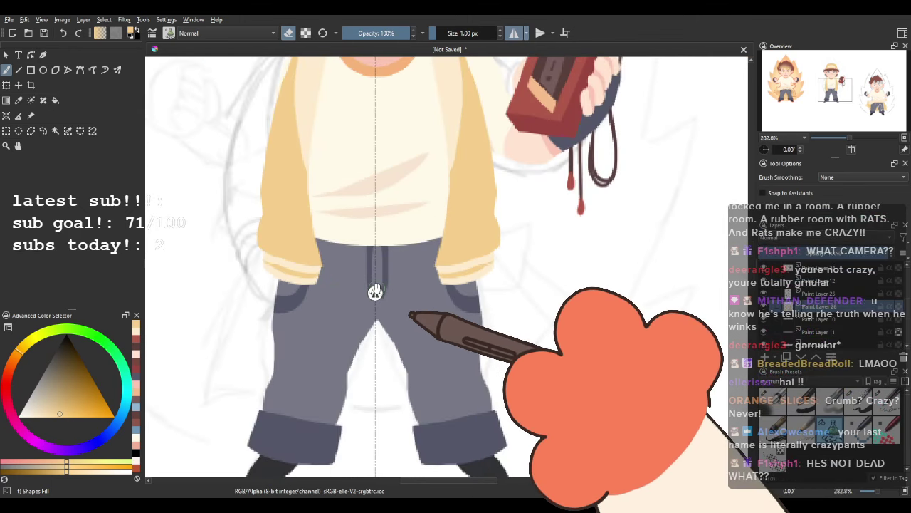
{"action": "scroll", "coordinate": [356, 291], "scroll_direction": "up", "scroll_amount": 3}
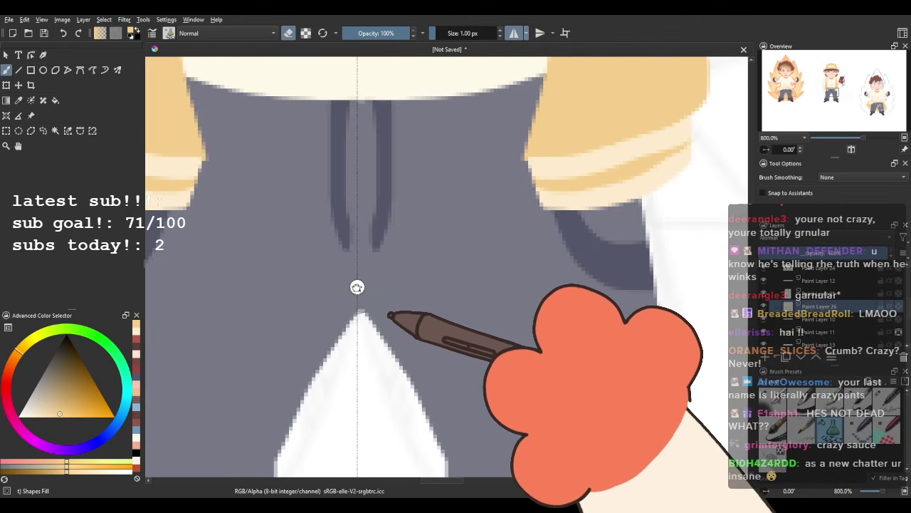
{"action": "scroll", "coordinate": [409, 278], "scroll_direction": "down", "scroll_amount": 4}
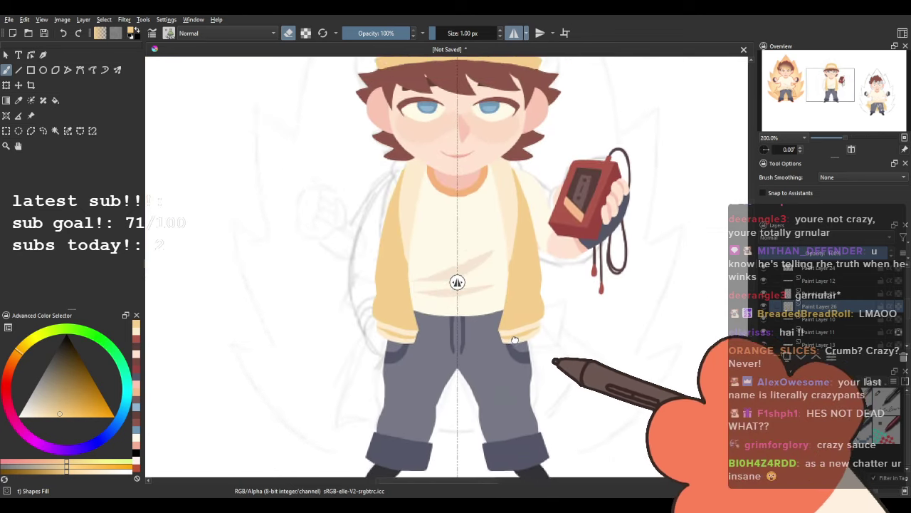
{"action": "scroll", "coordinate": [515, 340], "scroll_direction": "down", "scroll_amount": 2}
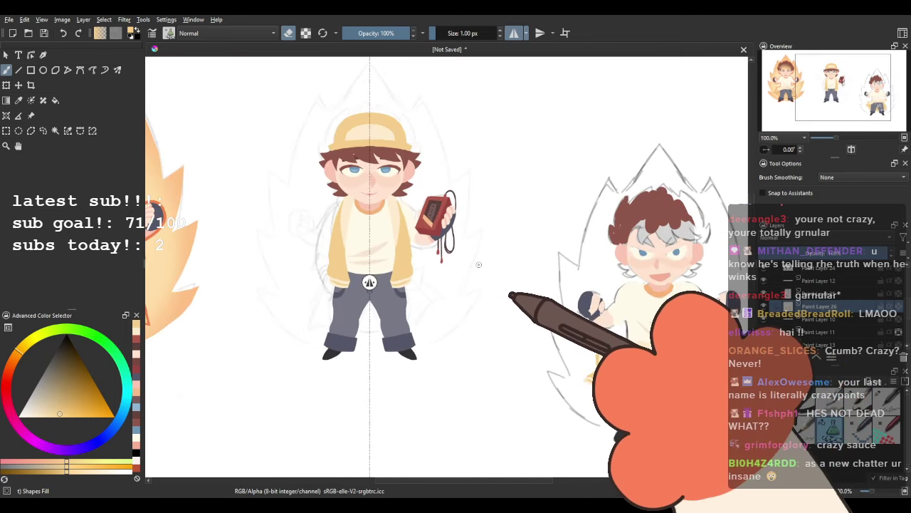
Select Paint Layer 10 beneath the jacket and paint a pale cream sleeve along the arm holding the cassette player.
{"action": "scroll", "coordinate": [358, 282], "scroll_direction": "up", "scroll_amount": 1}
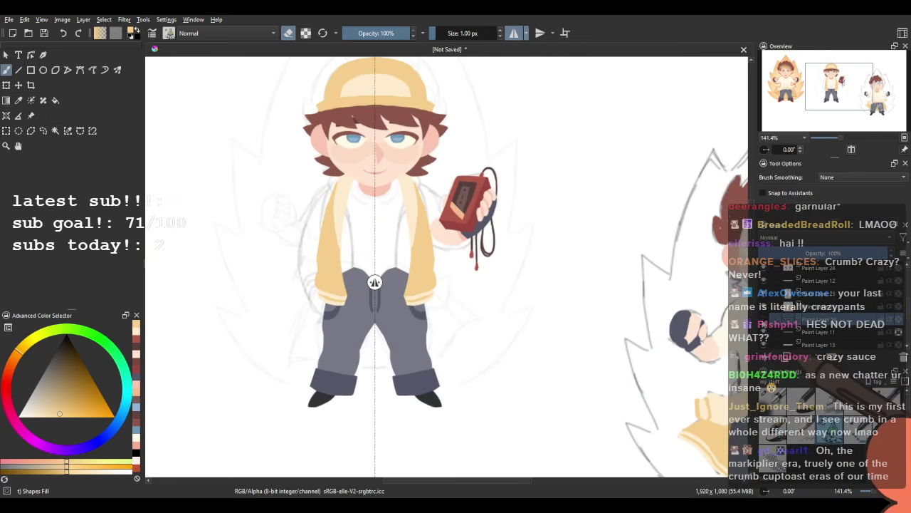
{"action": "scroll", "coordinate": [817, 322], "scroll_direction": "down", "scroll_amount": 1}
{"action": "left_click", "coordinate": [831, 308]}
{"action": "left_click", "coordinate": [834, 294]}
{"action": "left_click", "coordinate": [765, 296]}
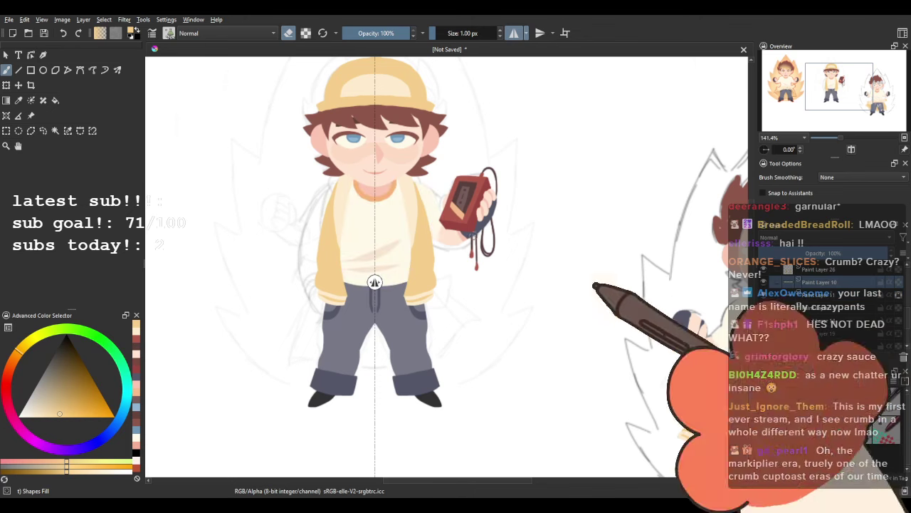
{"action": "scroll", "coordinate": [374, 282], "scroll_direction": "down", "scroll_amount": 3}
{"action": "scroll", "coordinate": [399, 285], "scroll_direction": "up", "scroll_amount": 6}
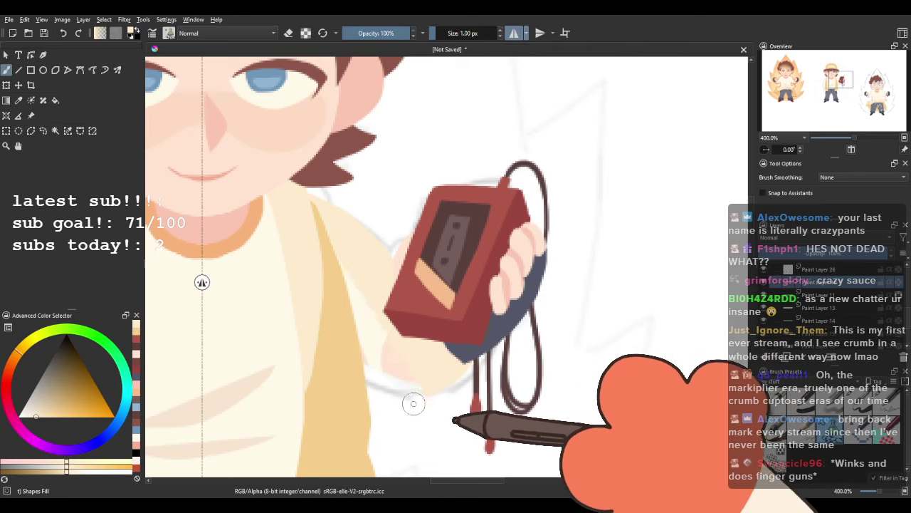
Finish the raised arm's cream sleeve, turn off mirroring and erase the mirrored copy from the other arm.
{"action": "key", "text": "e"}
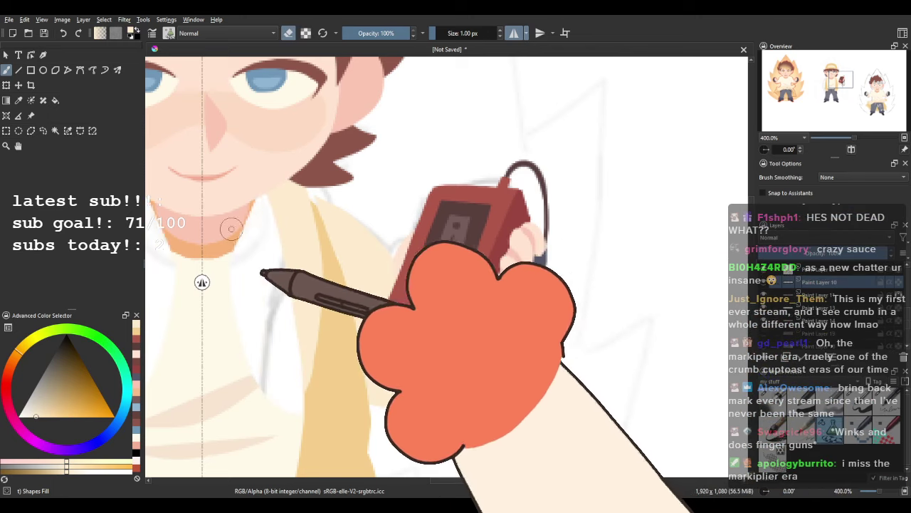
{"action": "key", "text": "ctrl+z"}
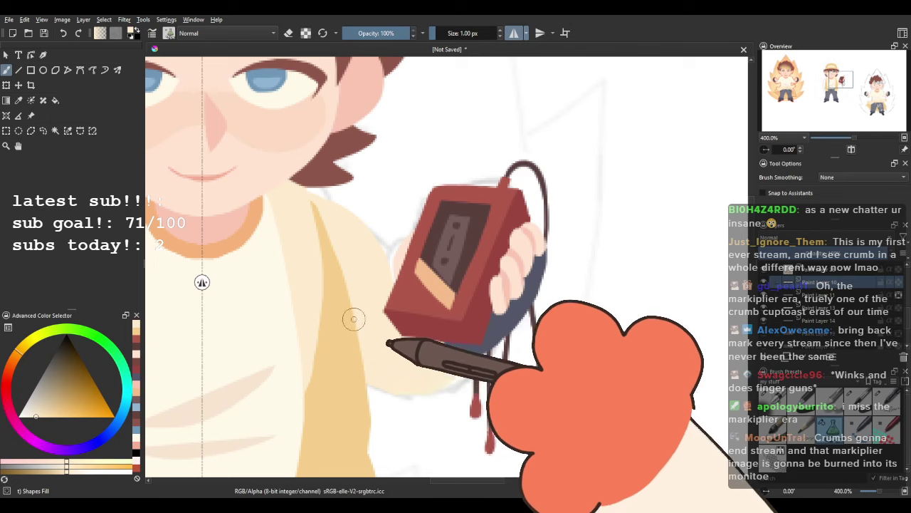
{"action": "key", "text": "minus"}
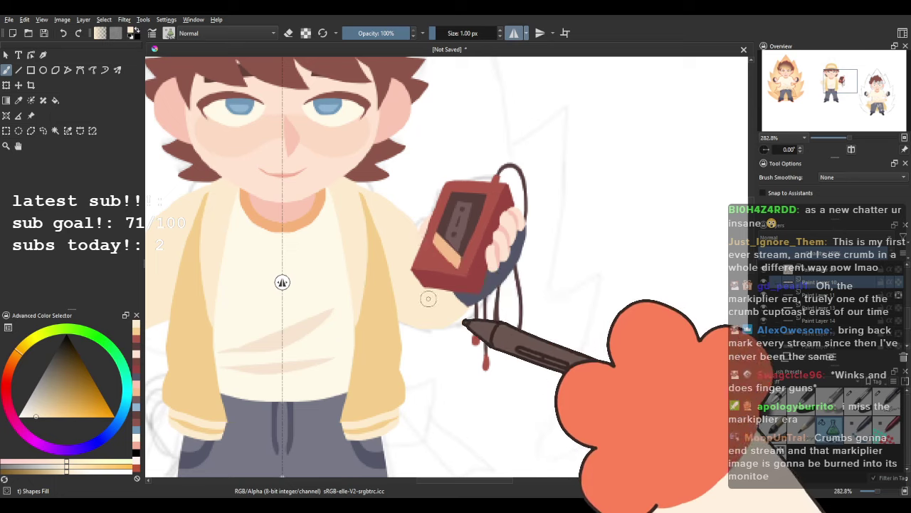
{"action": "left_click_drag", "start_coordinate": [382, 336], "coordinate": [496, 332]}
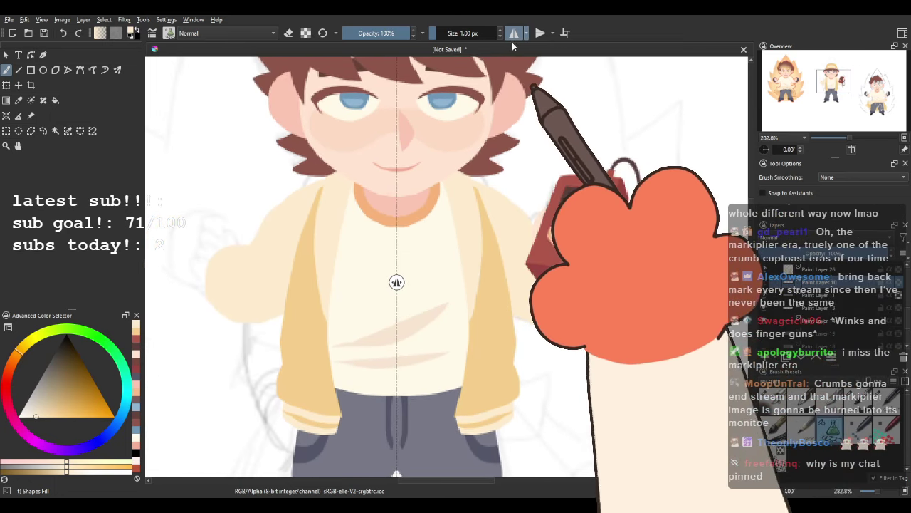
{"action": "key", "text": "e"}
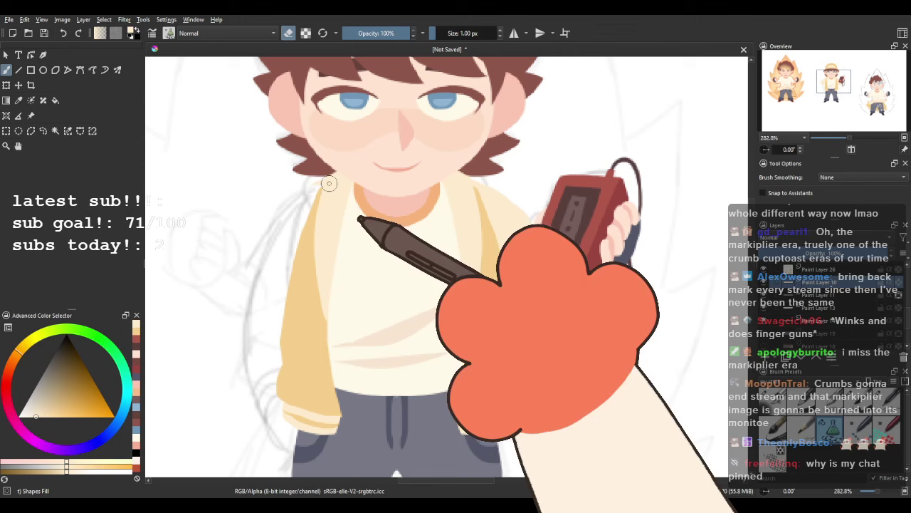
{"action": "key", "text": "e"}
Tidy the edges of the cream sleeve around the raised forearm and cassette player with the eraser.
{"action": "scroll", "coordinate": [303, 187], "scroll_direction": "down", "scroll_amount": 4}
{"action": "scroll", "coordinate": [352, 198], "scroll_direction": "up", "scroll_amount": 5}
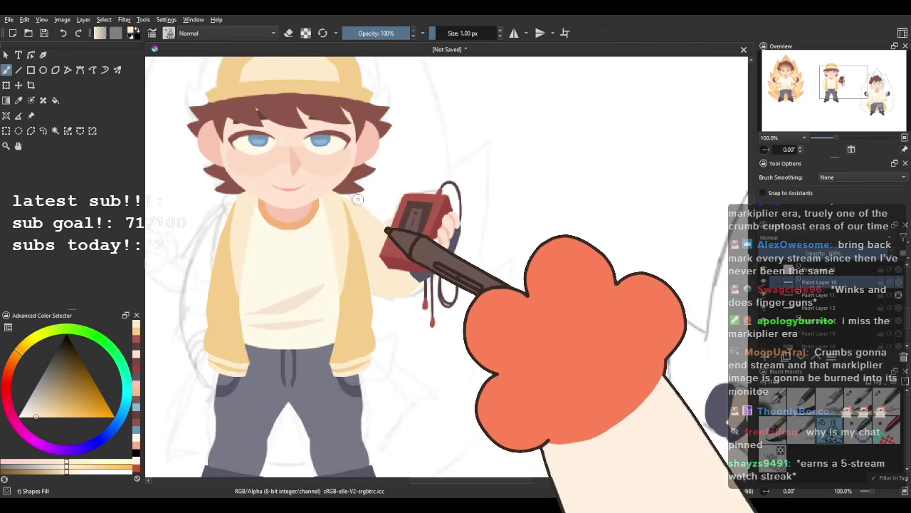
{"action": "key", "text": "e"}
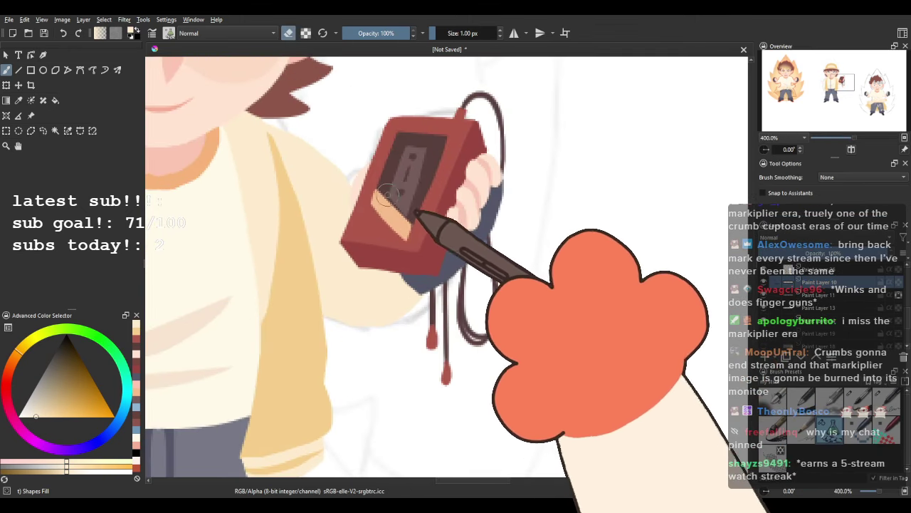
{"action": "scroll", "coordinate": [397, 300], "scroll_direction": "down", "scroll_amount": 6}
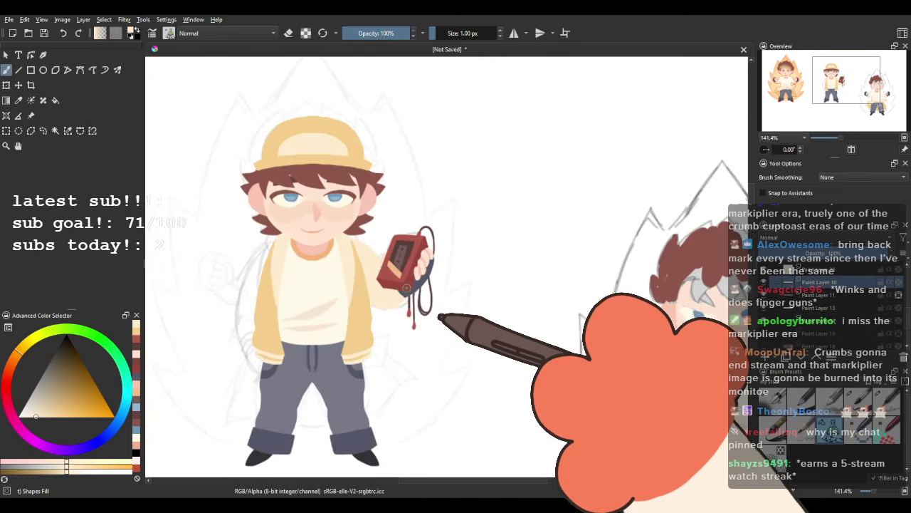
Examine the capped figure's jacket and sleeve against the flaming character and the other figures.
{"action": "left_click_drag", "start_coordinate": [418, 235], "coordinate": [456, 240]}
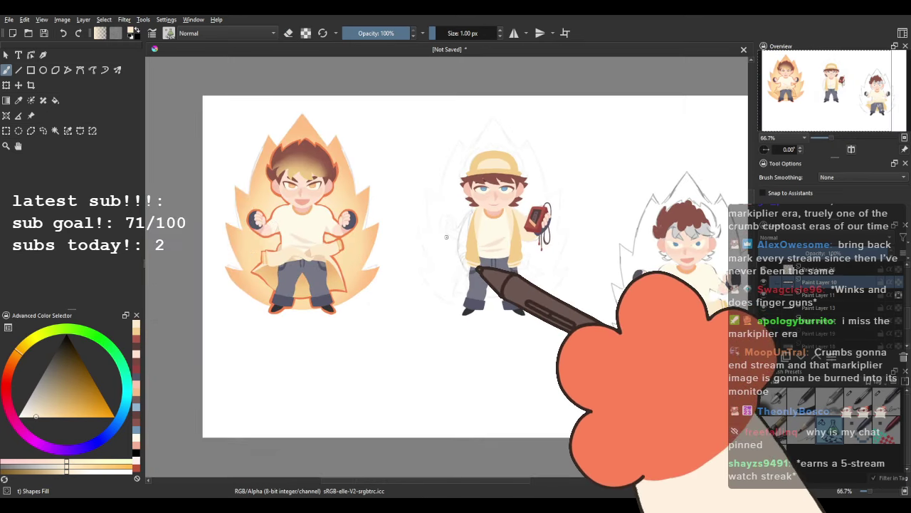
{"action": "scroll", "coordinate": [574, 230], "scroll_direction": "up", "scroll_amount": 3}
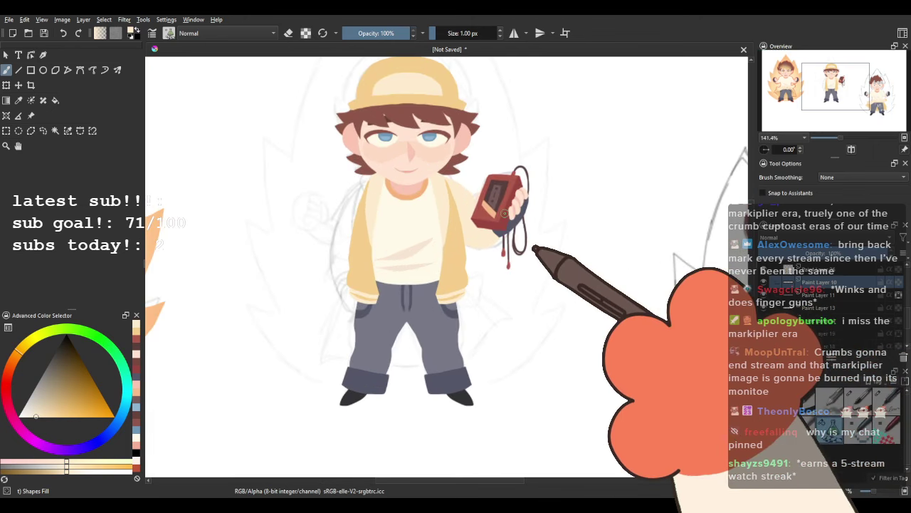
{"action": "scroll", "coordinate": [420, 199], "scroll_direction": "down", "scroll_amount": 3}
{"action": "left_click_drag", "start_coordinate": [436, 212], "coordinate": [470, 218]}
{"action": "scroll", "coordinate": [340, 206], "scroll_direction": "up", "scroll_amount": 2}
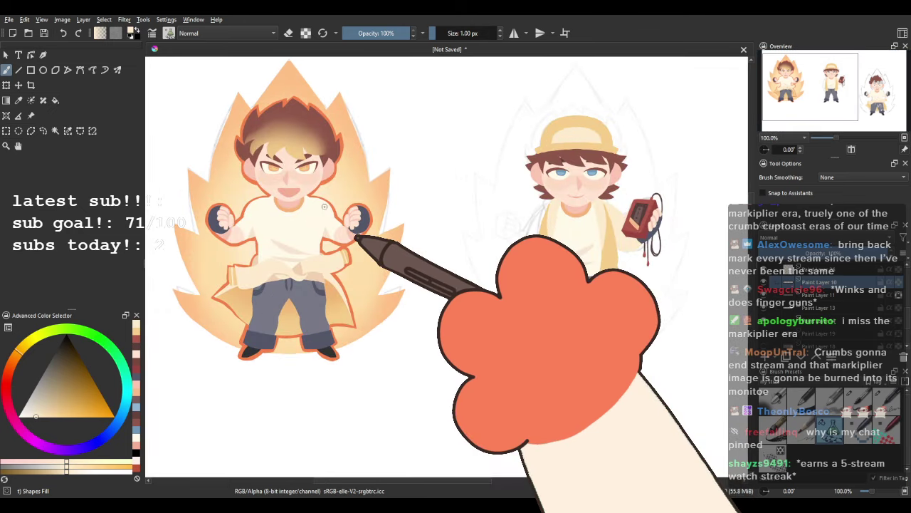
{"action": "left_click_drag", "start_coordinate": [607, 197], "coordinate": [372, 154]}
{"action": "scroll", "coordinate": [372, 155], "scroll_direction": "down", "scroll_amount": 2}
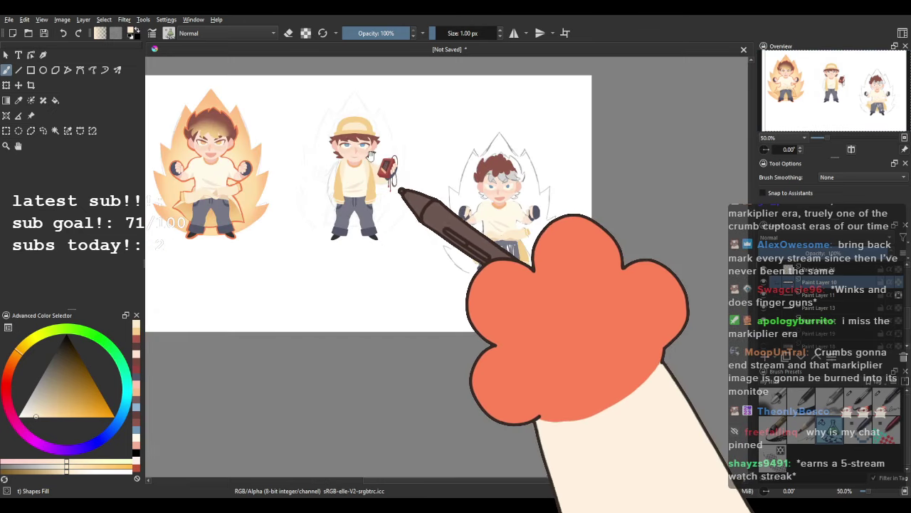
{"action": "scroll", "coordinate": [365, 160], "scroll_direction": "up", "scroll_amount": 1}
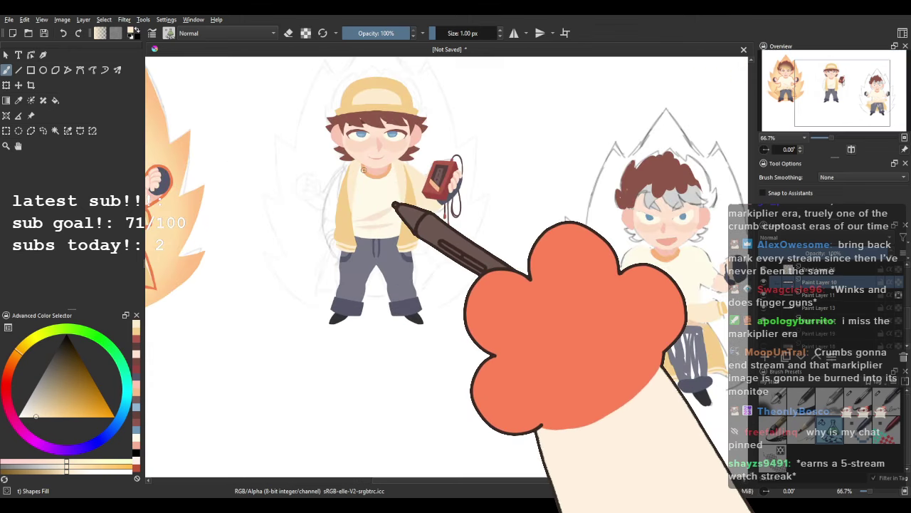
{"action": "scroll", "coordinate": [364, 168], "scroll_direction": "up", "scroll_amount": 2}
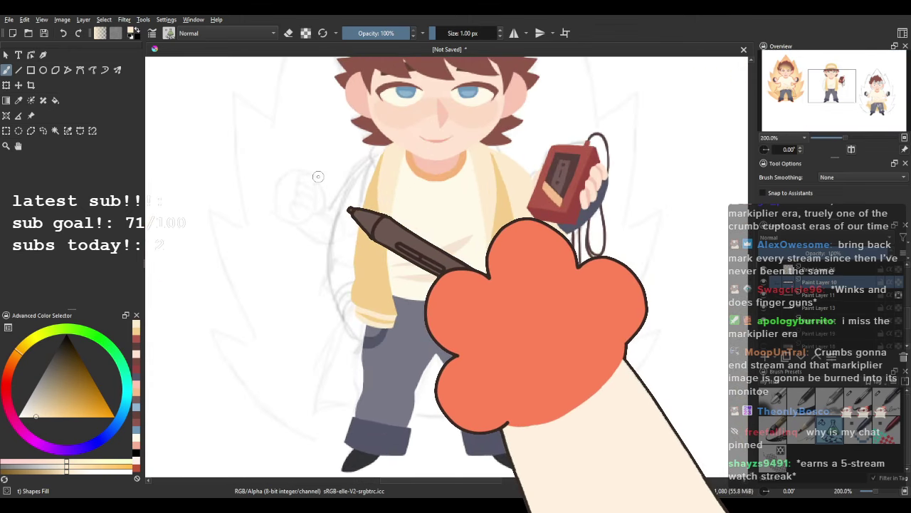
{"action": "scroll", "coordinate": [453, 184], "scroll_direction": "up", "scroll_amount": 1}
{"action": "left_click_drag", "start_coordinate": [343, 170], "coordinate": [354, 187]}
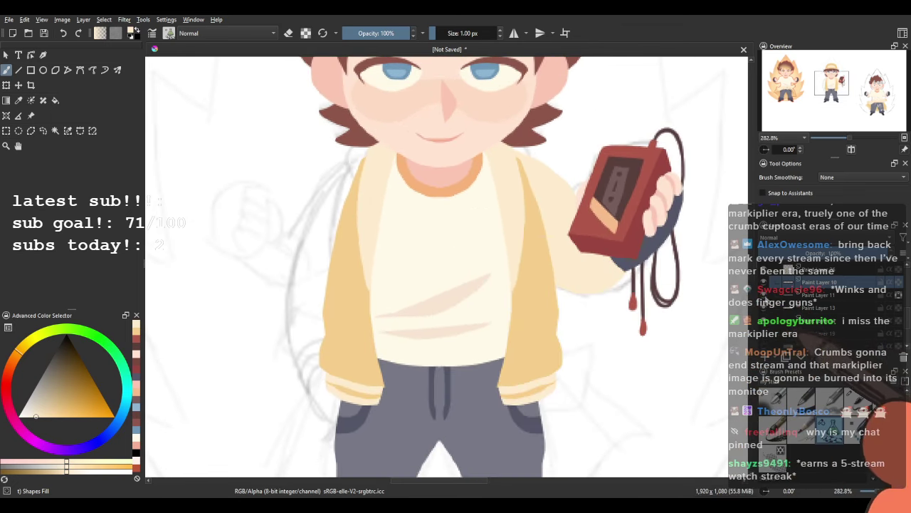
Identify the trousers layer by toggling its visibility and add a new paint layer directly above it.
{"action": "left_click", "coordinate": [765, 296]}
{"action": "left_click", "coordinate": [765, 296]}
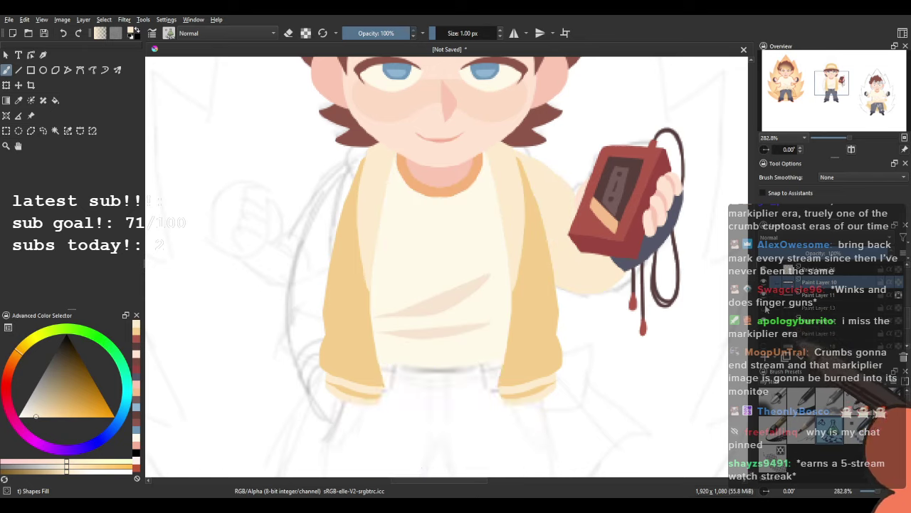
{"action": "left_click", "coordinate": [824, 308]}
{"action": "left_click", "coordinate": [765, 357]}
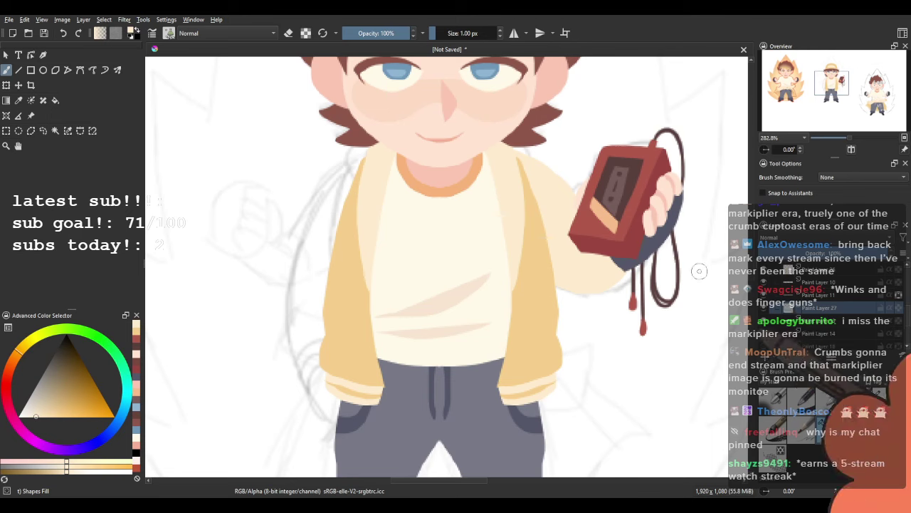
{"action": "left_click_drag", "start_coordinate": [312, 164], "coordinate": [356, 175]}
{"action": "left_click_drag", "start_coordinate": [425, 167], "coordinate": [320, 297]}
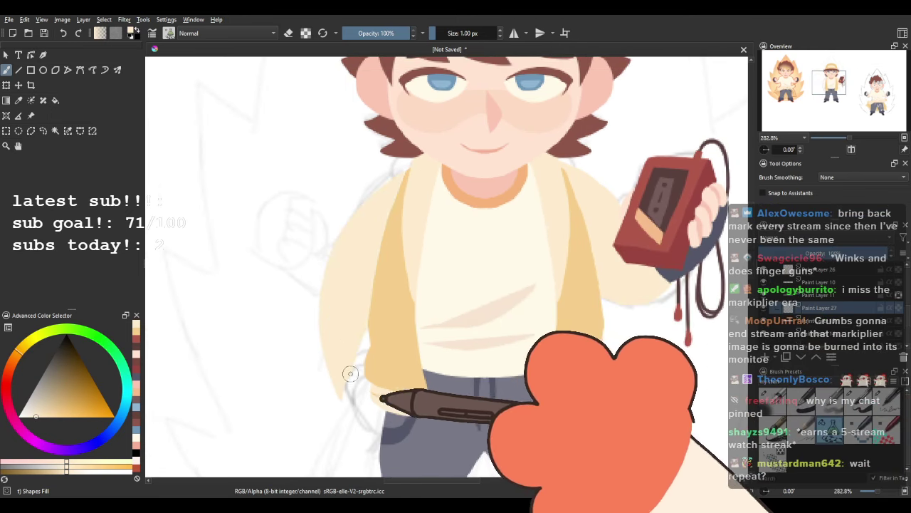
{"action": "left_click_drag", "start_coordinate": [386, 220], "coordinate": [369, 324]}
{"action": "scroll", "coordinate": [364, 218], "scroll_direction": "up", "scroll_amount": 1}
{"action": "key", "text": "ctrl+z"}
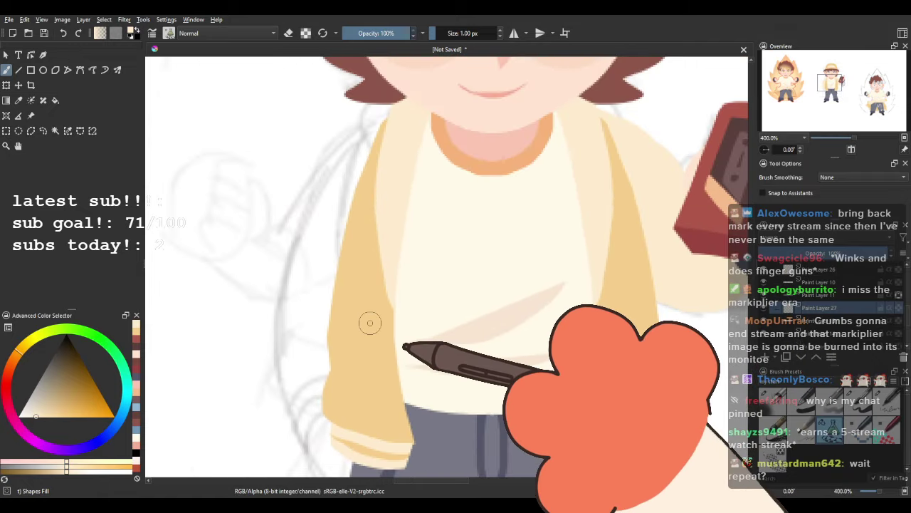
Paint a pale cream sleeve down the lowered arm from the shoulder to just above the jacket hem.
{"action": "left_click_drag", "start_coordinate": [352, 159], "coordinate": [362, 143]}
{"action": "mouse_move", "coordinate": [421, 95]}
{"action": "left_mouse_down"}
{"action": "mouse_move", "coordinate": [305, 403]}
{"action": "mouse_move", "coordinate": [372, 331]}
{"action": "left_mouse_up"}
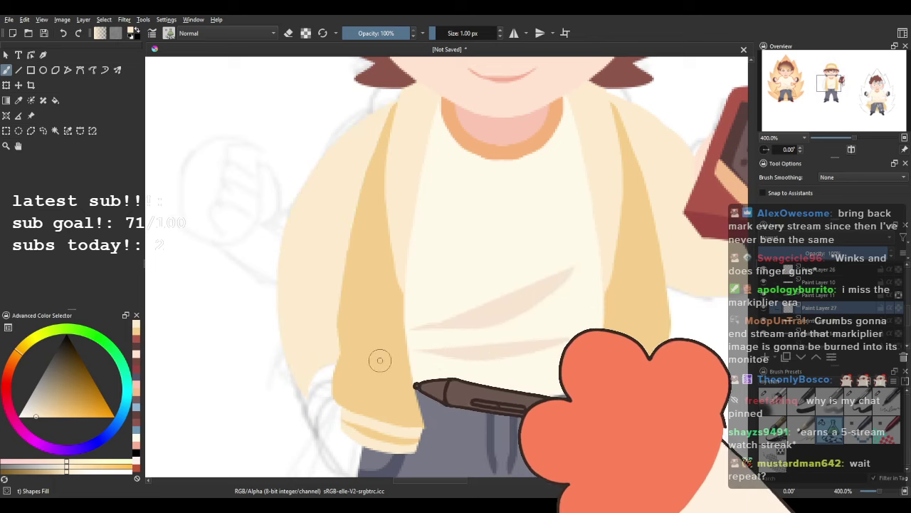
Paint a jacket-yellow cuff across the end of the lowered arm's cream sleeve, beside the jacket hem.
{"action": "left_click_drag", "start_coordinate": [380, 401], "coordinate": [394, 240]}
{"action": "scroll", "coordinate": [397, 231], "scroll_direction": "up", "scroll_amount": 1}
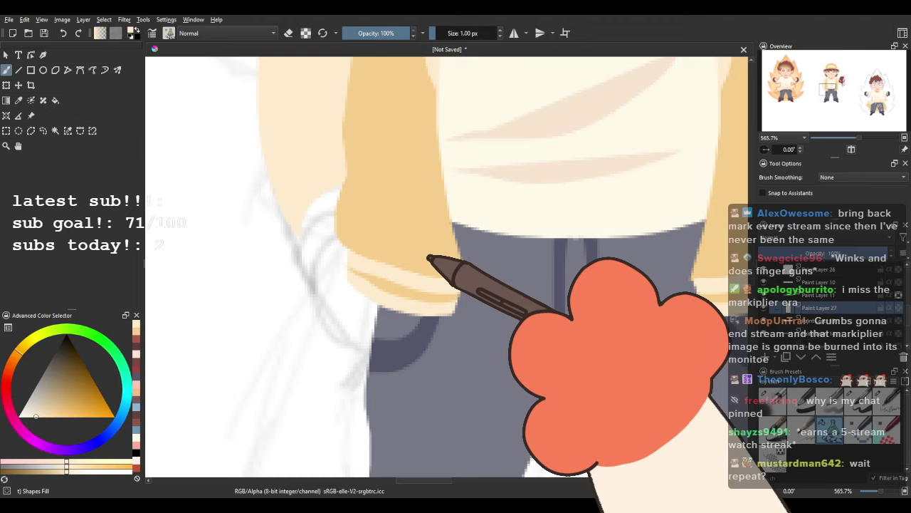
{"action": "mouse_move", "coordinate": [304, 211]}
{"action": "left_mouse_down"}
{"action": "mouse_move", "coordinate": [292, 260]}
{"action": "mouse_move", "coordinate": [314, 289]}
{"action": "left_mouse_up"}
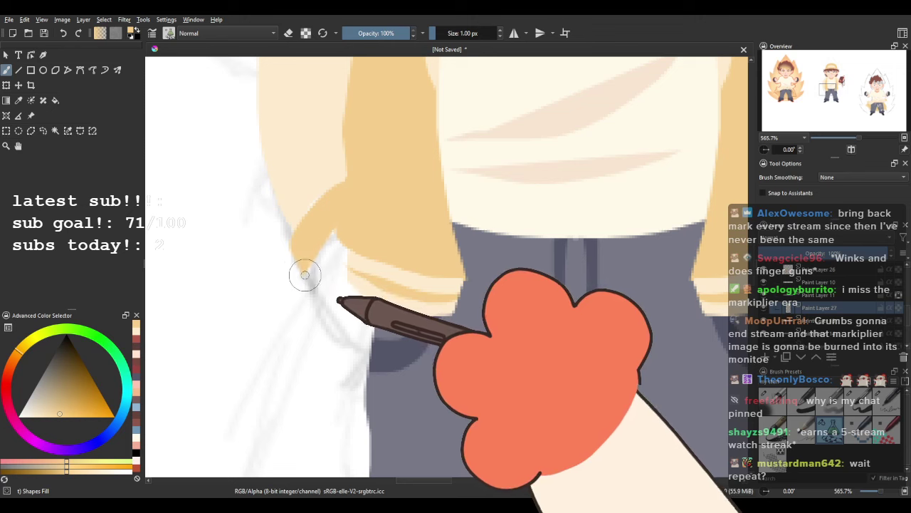
{"action": "left_click_drag", "start_coordinate": [342, 191], "coordinate": [305, 267]}
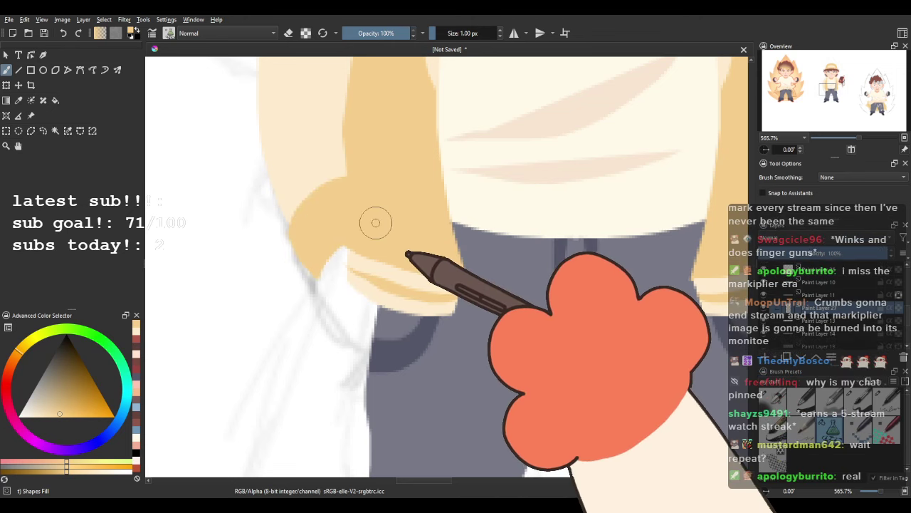
{"action": "scroll", "coordinate": [358, 201], "scroll_direction": "down", "scroll_amount": 4}
{"action": "scroll", "coordinate": [365, 183], "scroll_direction": "up", "scroll_amount": 3}
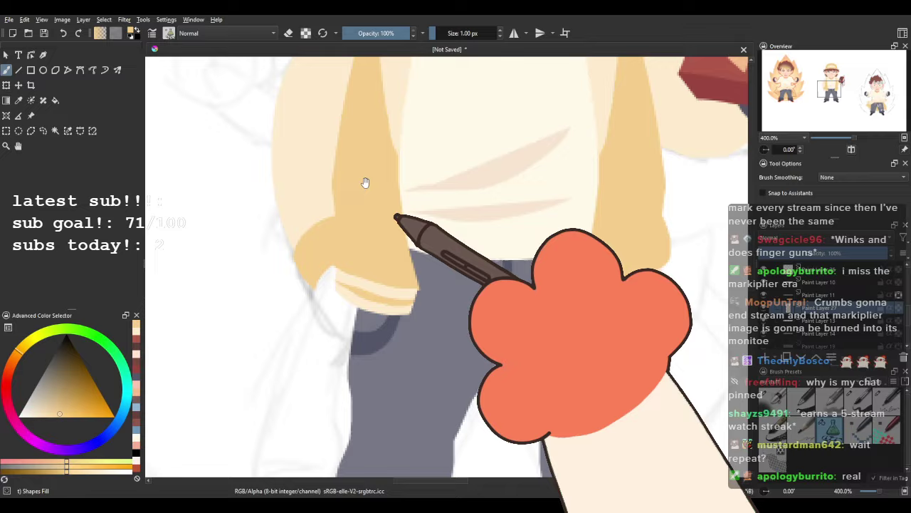
Turn on preserve alpha and paint pale cream stripes across the lowered arm's yellow cuff.
{"action": "scroll", "coordinate": [365, 183], "scroll_direction": "down", "scroll_amount": 1}
{"action": "left_click_drag", "start_coordinate": [342, 259], "coordinate": [591, 143]}
{"action": "scroll", "coordinate": [591, 143], "scroll_direction": "up", "scroll_amount": 1}
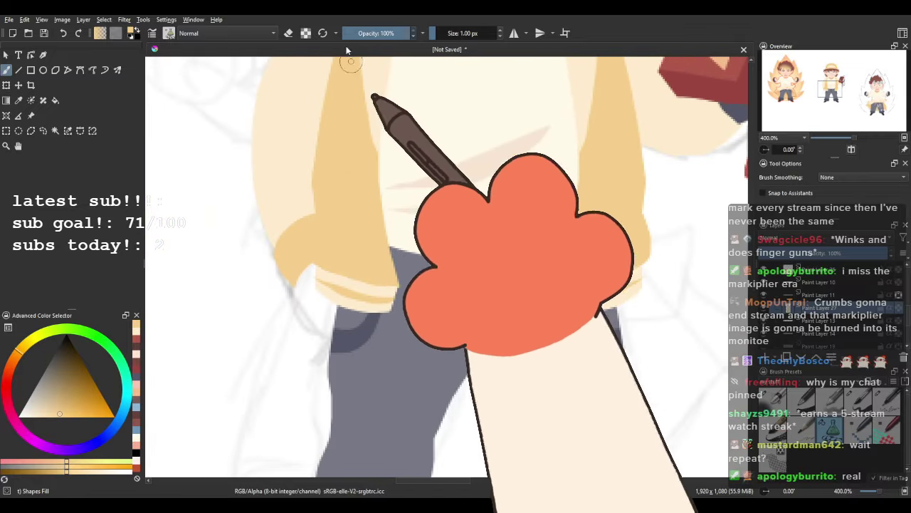
{"action": "left_click", "coordinate": [306, 33]}
{"action": "left_click_drag", "start_coordinate": [309, 233], "coordinate": [279, 281]}
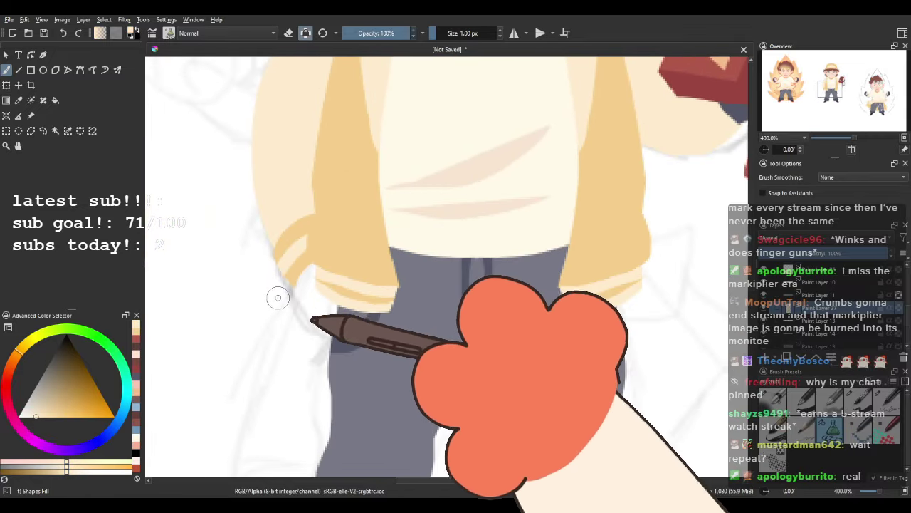
Add a yellow cuff with pale cream stripes to the raised arm's sleeve below the cassette player on Paint Layer 10.
{"action": "left_click_drag", "start_coordinate": [363, 154], "coordinate": [329, 291]}
{"action": "left_click", "coordinate": [328, 292], "text": "ctrl"}
{"action": "left_click_drag", "start_coordinate": [553, 300], "coordinate": [233, 315]}
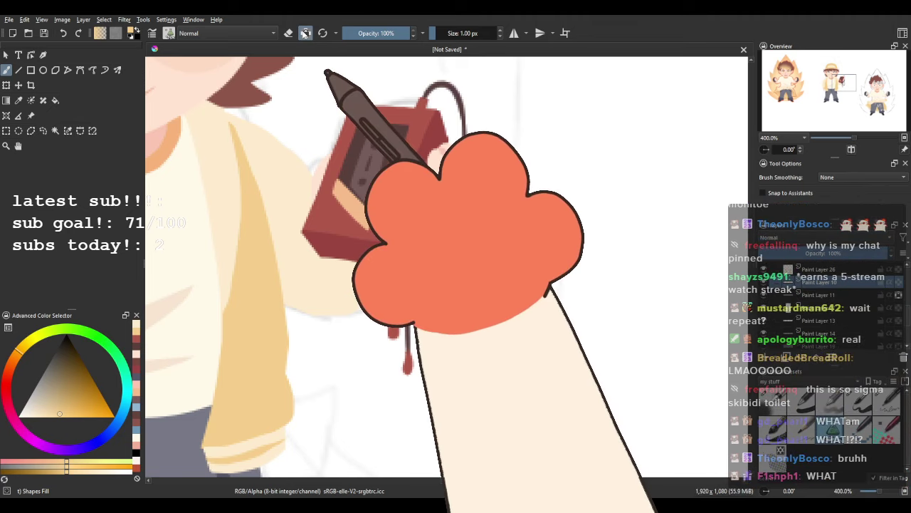
{"action": "left_click_drag", "start_coordinate": [345, 209], "coordinate": [390, 197]}
{"action": "left_click", "coordinate": [306, 33]}
{"action": "left_click", "coordinate": [360, 256], "text": "ctrl"}
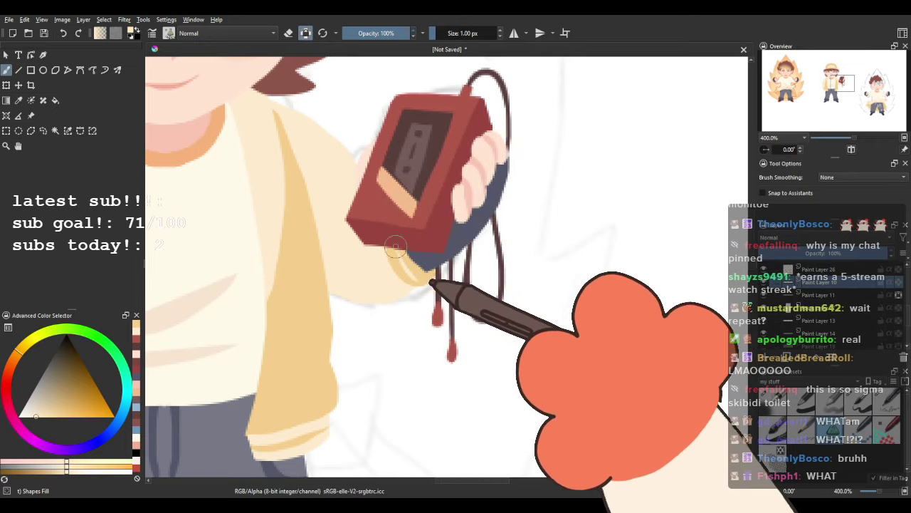
{"action": "left_click_drag", "start_coordinate": [348, 276], "coordinate": [655, 186]}
Paint the lowered arm's hand in pale skin tone below the striped cuff on Paint Layer 27, with preserve alpha turned off.
{"action": "left_click_drag", "start_coordinate": [545, 317], "coordinate": [522, 276]}
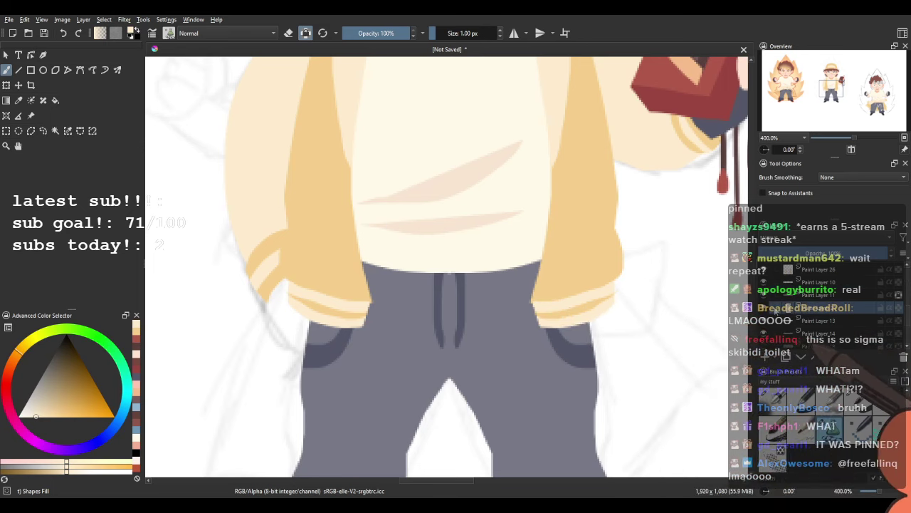
{"action": "key", "text": "ctrl+z"}
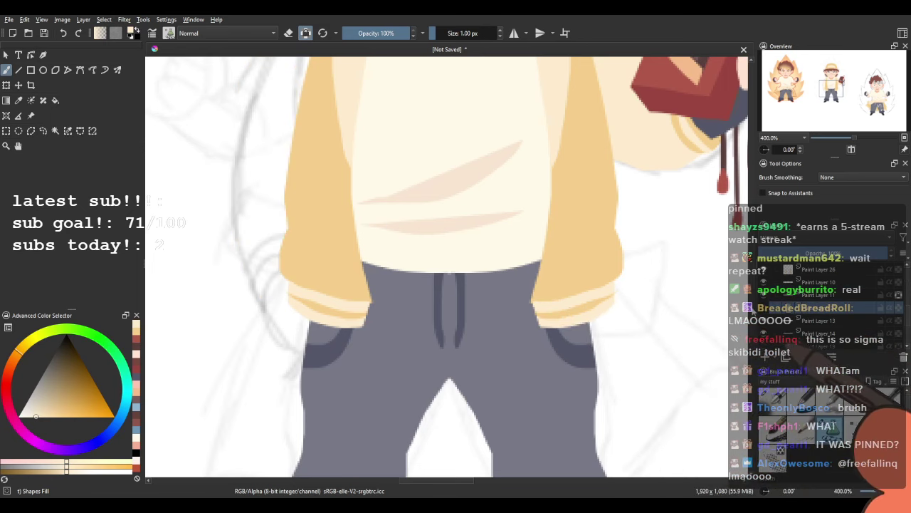
{"action": "left_click", "coordinate": [764, 308]}
{"action": "left_click_drag", "start_coordinate": [413, 61], "coordinate": [376, 244]}
{"action": "left_click_drag", "start_coordinate": [297, 208], "coordinate": [303, 290]}
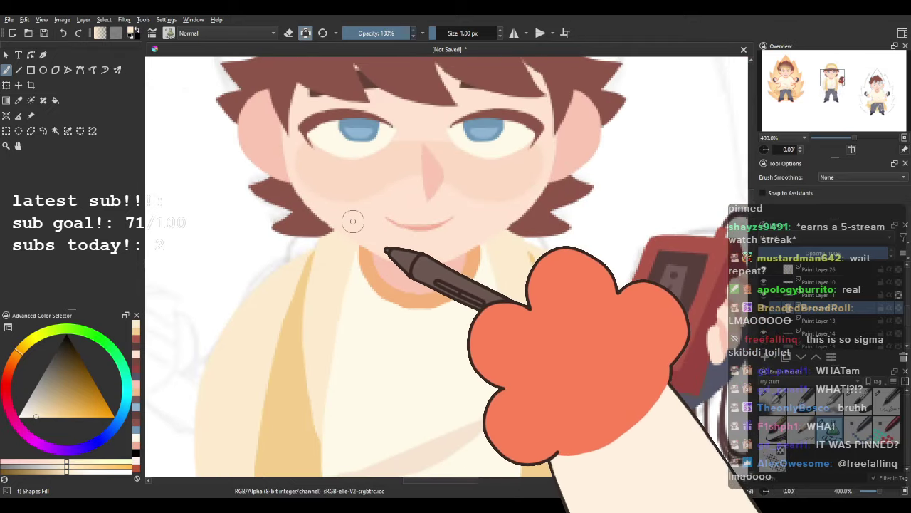
{"action": "left_click_drag", "start_coordinate": [350, 402], "coordinate": [363, 178]}
{"action": "mouse_move", "coordinate": [281, 399]}
{"action": "left_mouse_down"}
{"action": "mouse_move", "coordinate": [304, 223]}
{"action": "mouse_move", "coordinate": [313, 307]}
{"action": "left_mouse_up"}
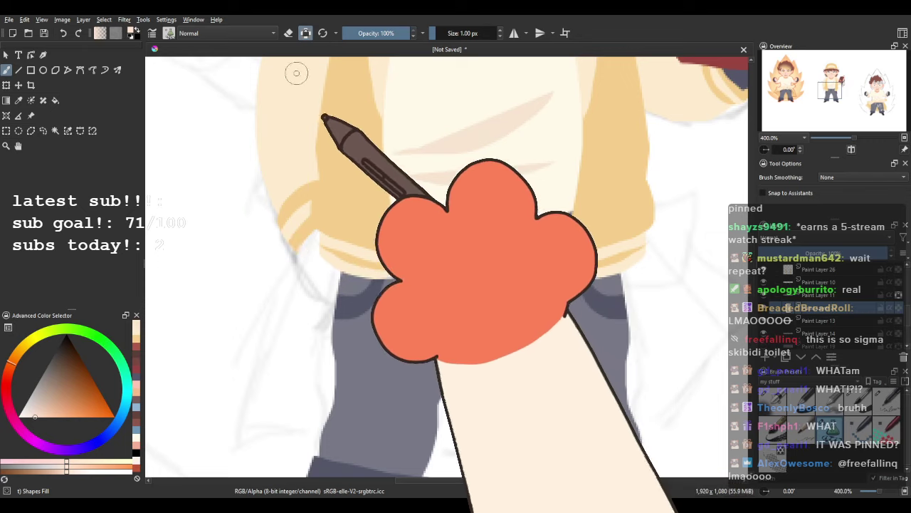
{"action": "left_click", "coordinate": [305, 33]}
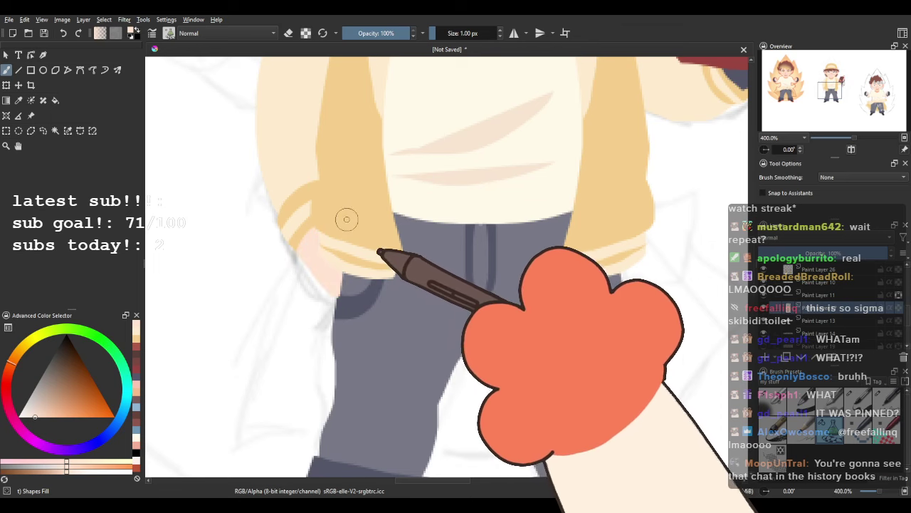
Paint the dark pocket edge and grey trouser fabric around the lowered hand's fingertips to tuck the hand into the pocket.
{"action": "left_click", "coordinate": [349, 271], "text": "ctrl"}
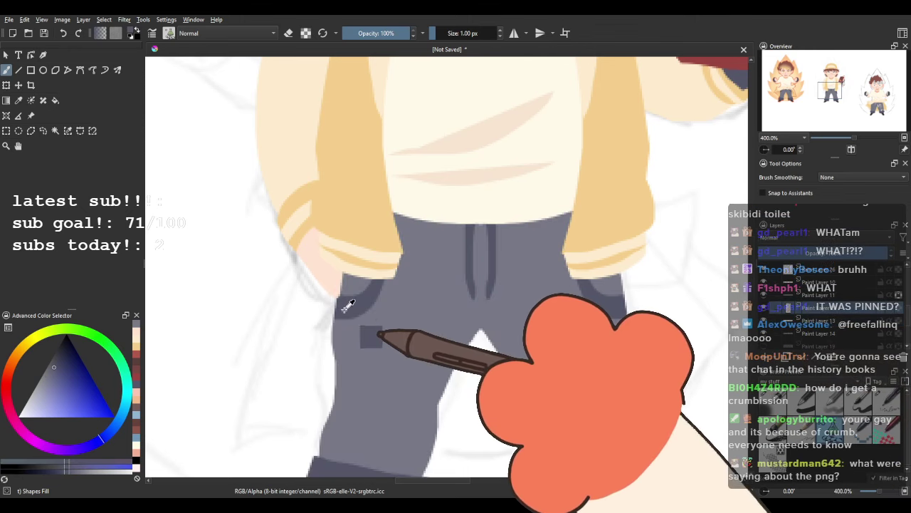
{"action": "left_click_drag", "start_coordinate": [341, 267], "coordinate": [321, 302]}
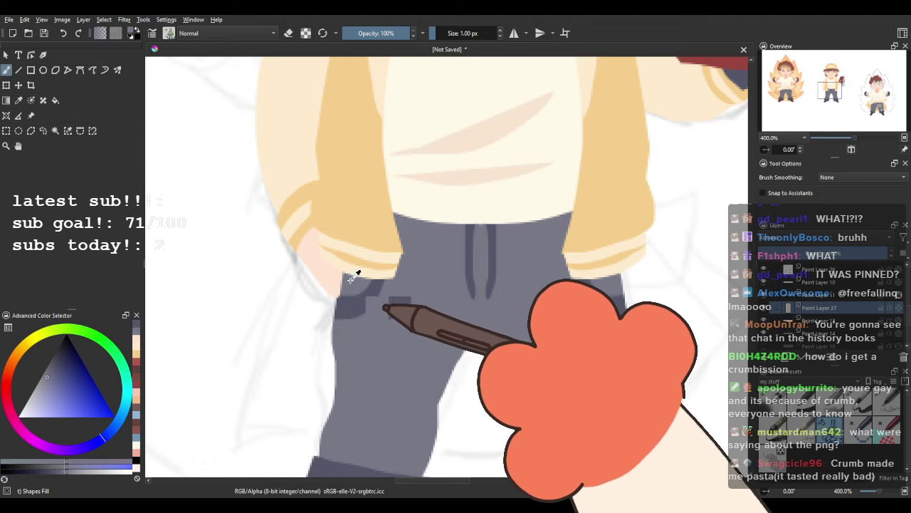
{"action": "left_click_drag", "start_coordinate": [341, 342], "coordinate": [367, 267]}
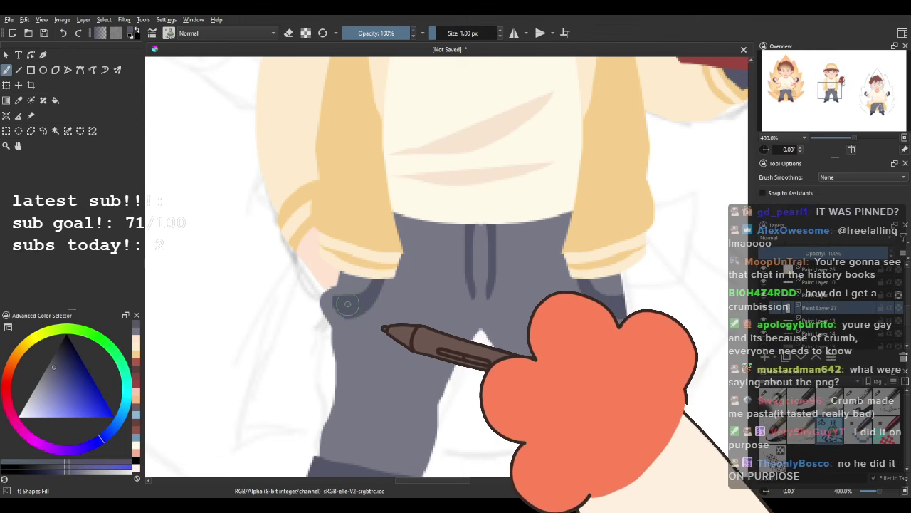
{"action": "scroll", "coordinate": [292, 252], "scroll_direction": "down", "scroll_amount": 2}
{"action": "left_click_drag", "start_coordinate": [372, 200], "coordinate": [361, 239]}
{"action": "scroll", "coordinate": [306, 324], "scroll_direction": "up", "scroll_amount": 3}
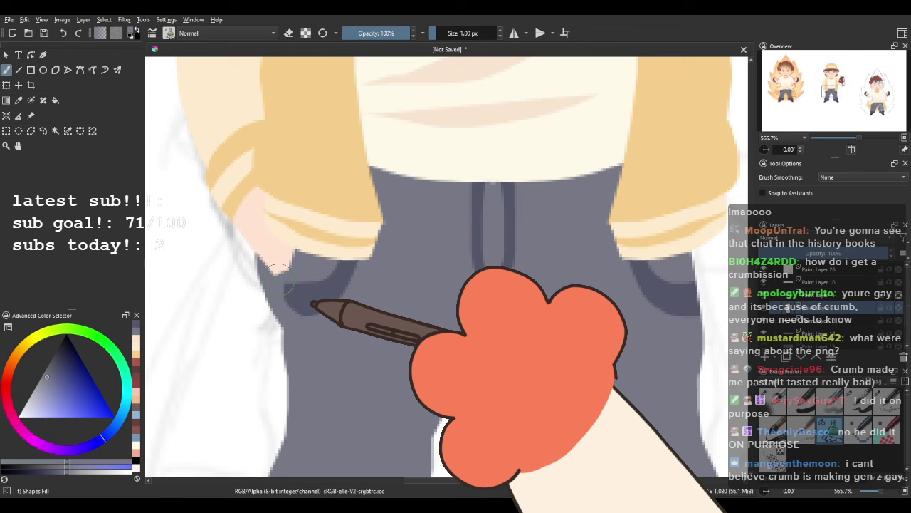
Examine the capped middle character at several zoom levels beside the other two characters.
{"action": "key", "text": "1"}
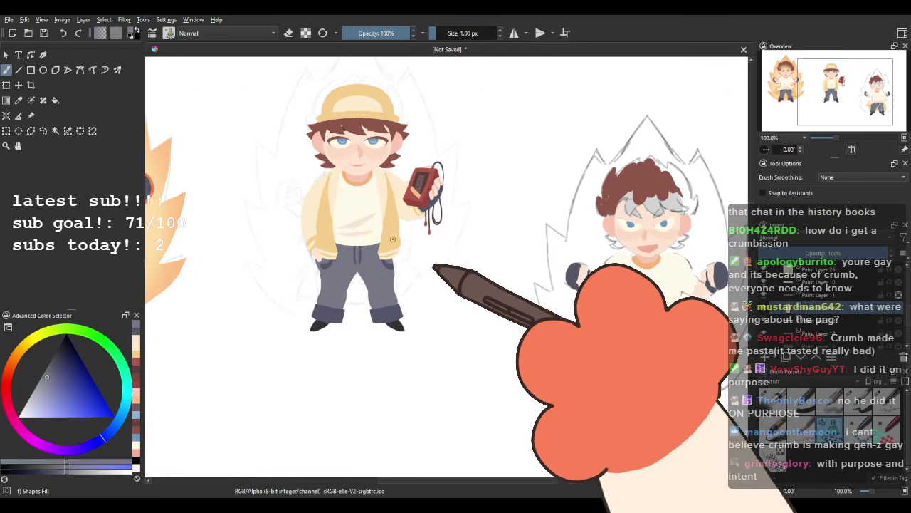
{"action": "left_click_drag", "start_coordinate": [359, 226], "coordinate": [517, 252]}
{"action": "scroll", "coordinate": [364, 270], "scroll_direction": "down", "scroll_amount": 1}
{"action": "scroll", "coordinate": [533, 251], "scroll_direction": "up", "scroll_amount": 2}
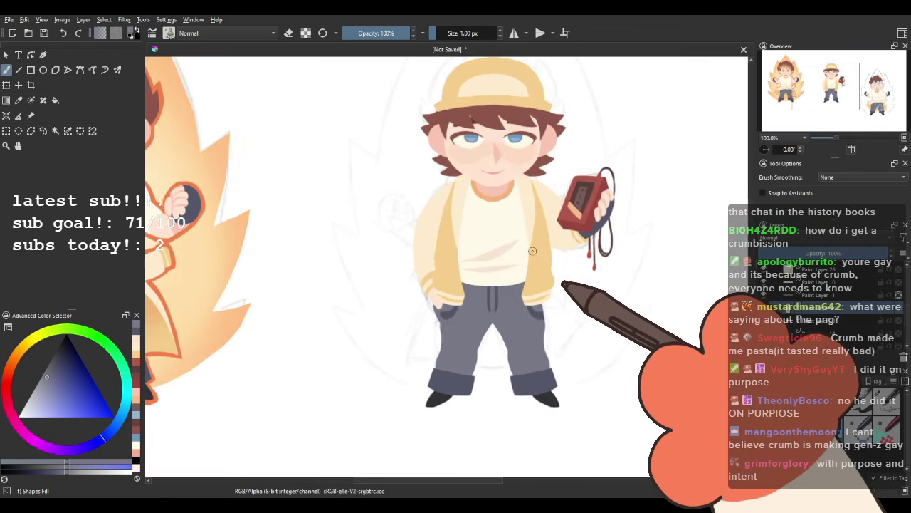
{"action": "scroll", "coordinate": [532, 251], "scroll_direction": "down", "scroll_amount": 2}
{"action": "scroll", "coordinate": [351, 257], "scroll_direction": "up", "scroll_amount": 2}
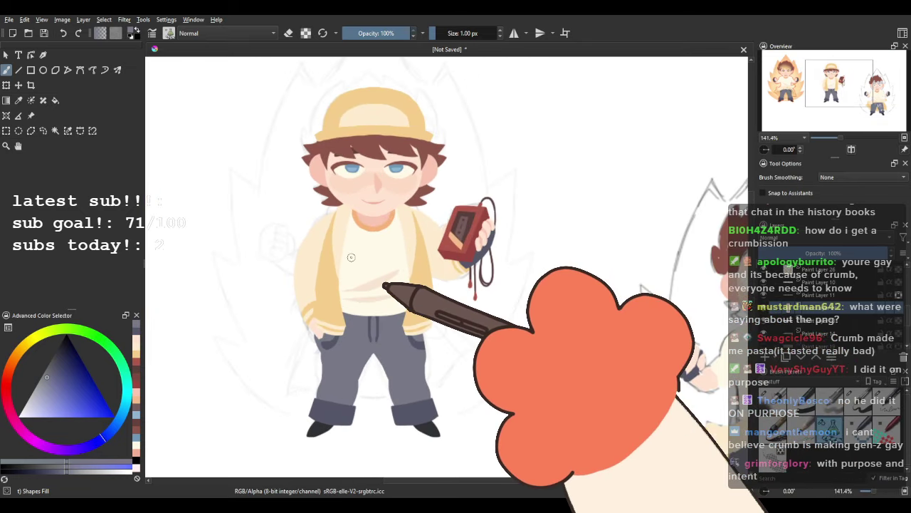
{"action": "scroll", "coordinate": [351, 257], "scroll_direction": "down", "scroll_amount": 1}
{"action": "left_click_drag", "start_coordinate": [424, 262], "coordinate": [502, 248]}
{"action": "scroll", "coordinate": [451, 261], "scroll_direction": "down", "scroll_amount": 1}
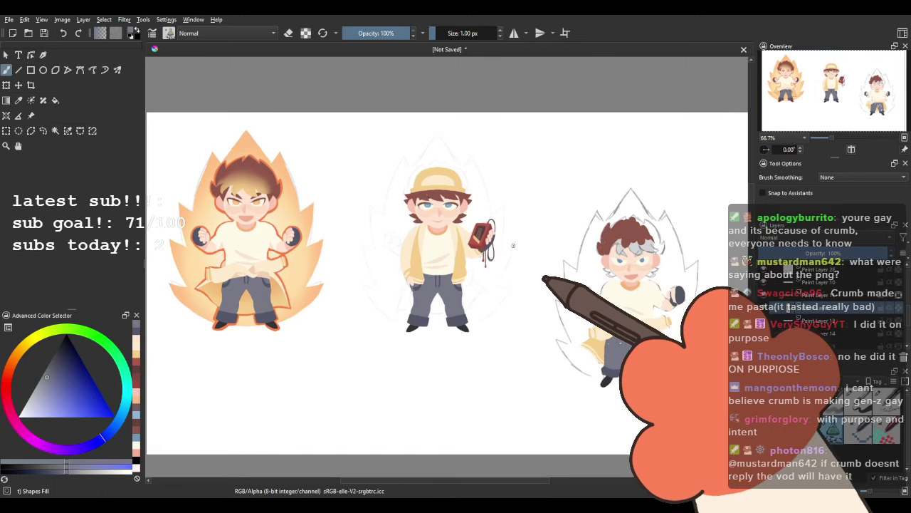
{"action": "scroll", "coordinate": [466, 267], "scroll_direction": "up", "scroll_amount": 2}
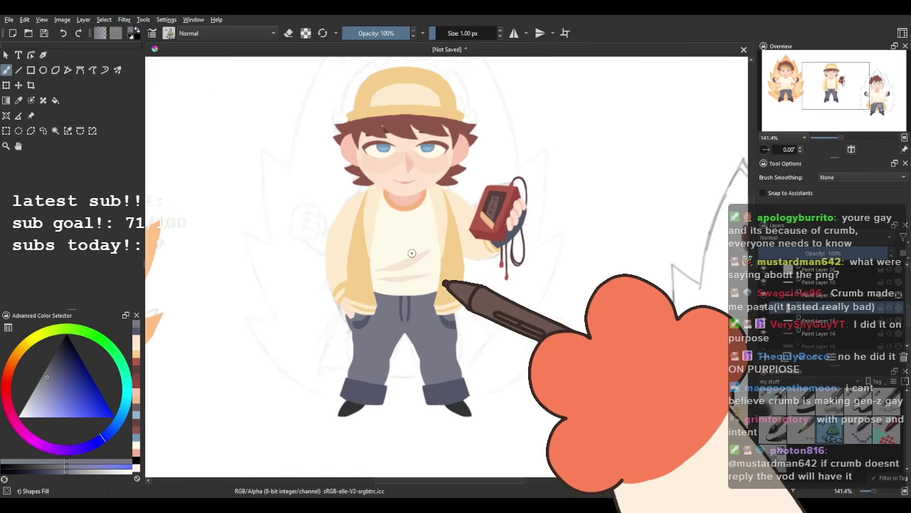
{"action": "scroll", "coordinate": [411, 253], "scroll_direction": "down", "scroll_amount": 1}
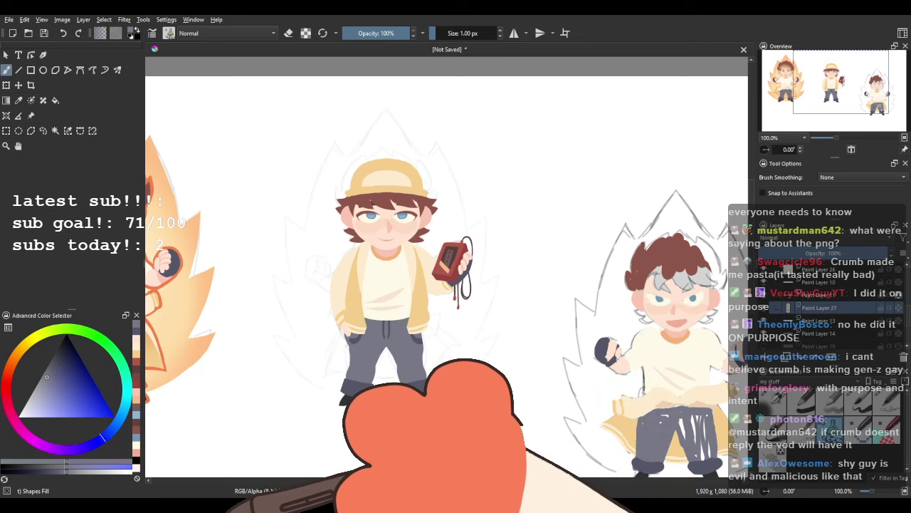
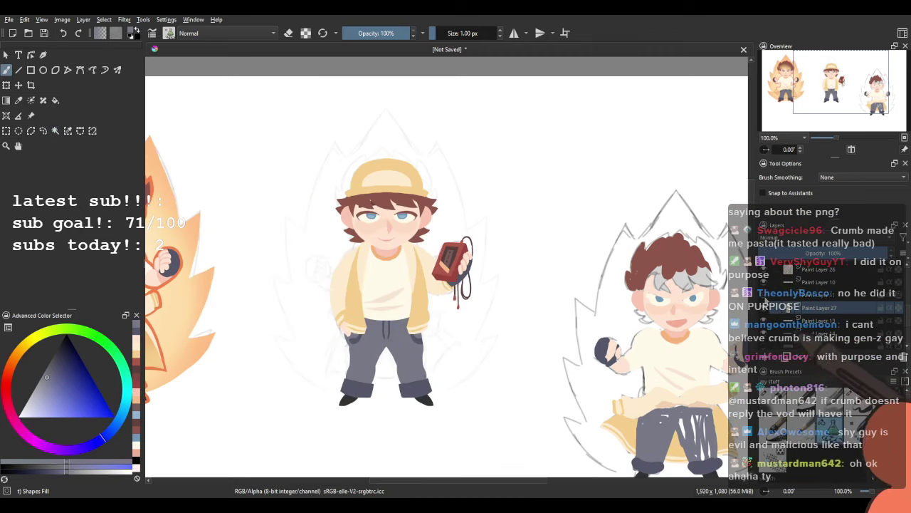
Paint three round buttons in the shirt's cream colour down the jacket panel below the cassette player on Paint Layer 26.
{"action": "left_click", "coordinate": [897, 269]}
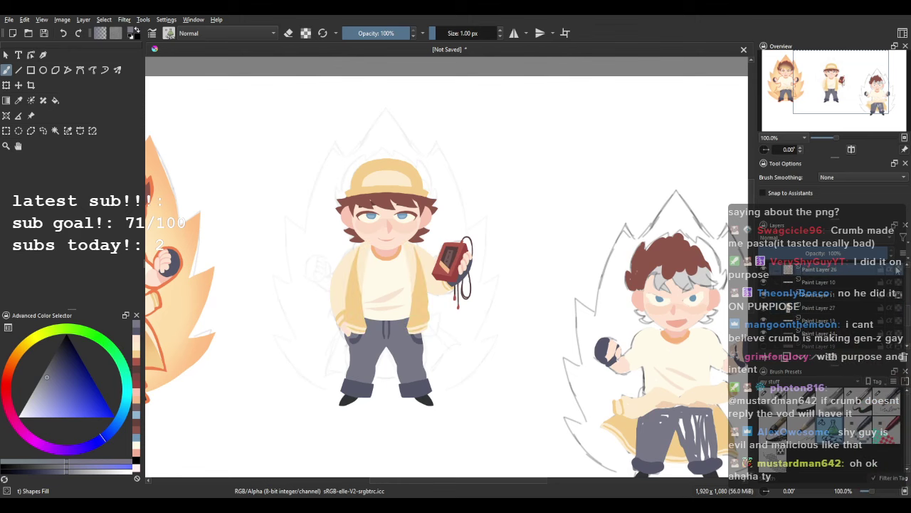
{"action": "scroll", "coordinate": [397, 311], "scroll_direction": "up", "scroll_amount": 4}
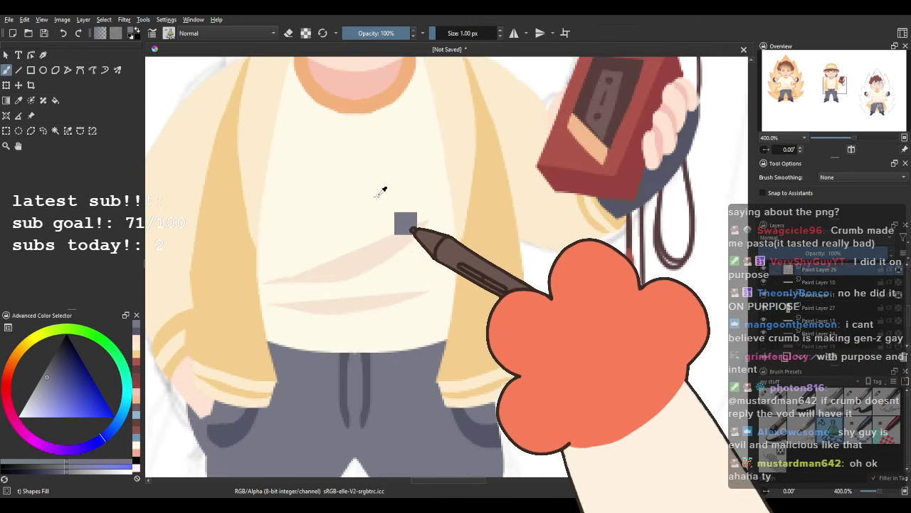
{"action": "left_click", "coordinate": [382, 195], "text": "ctrl"}
{"action": "mouse_move", "coordinate": [460, 220]}
{"action": "left_mouse_down"}
{"action": "mouse_move", "coordinate": [387, 217]}
{"action": "mouse_move", "coordinate": [405, 238]}
{"action": "left_mouse_up"}
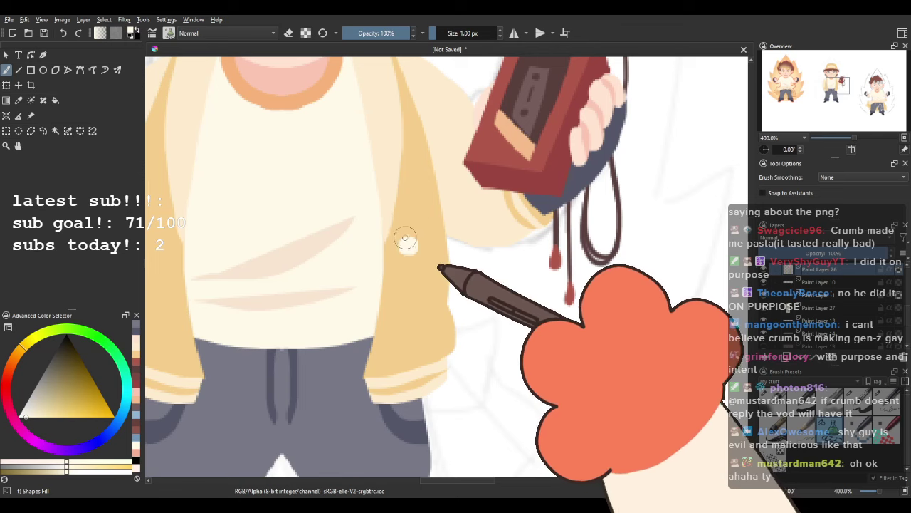
{"action": "left_click", "coordinate": [408, 288]}
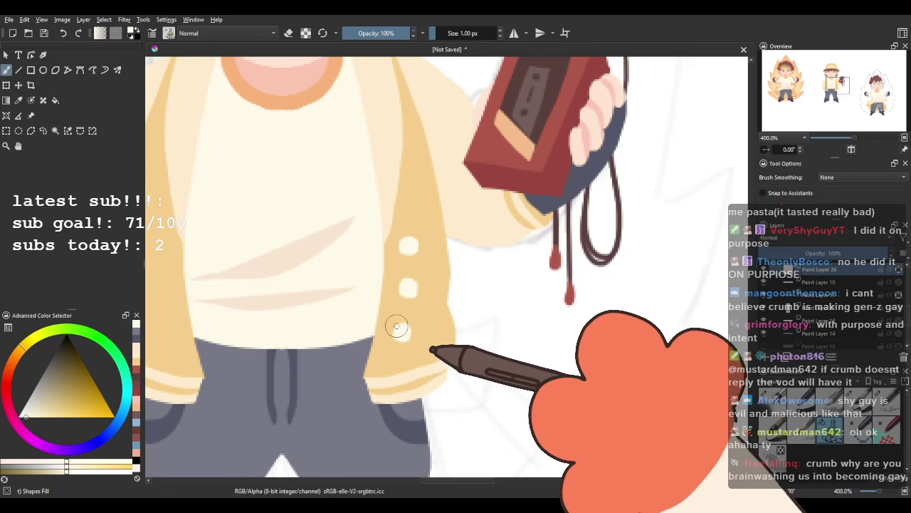
{"action": "mouse_move", "coordinate": [363, 168]}
{"action": "left_mouse_down"}
{"action": "mouse_move", "coordinate": [389, 285]}
{"action": "mouse_move", "coordinate": [436, 270]}
{"action": "mouse_move", "coordinate": [388, 240]}
{"action": "left_mouse_up"}
Paint mirrored jacket-yellow trim strips along both inner edges of the open jacket with preserve alpha on, and turn mirroring off.
{"action": "left_click", "coordinate": [492, 257], "text": "ctrl"}
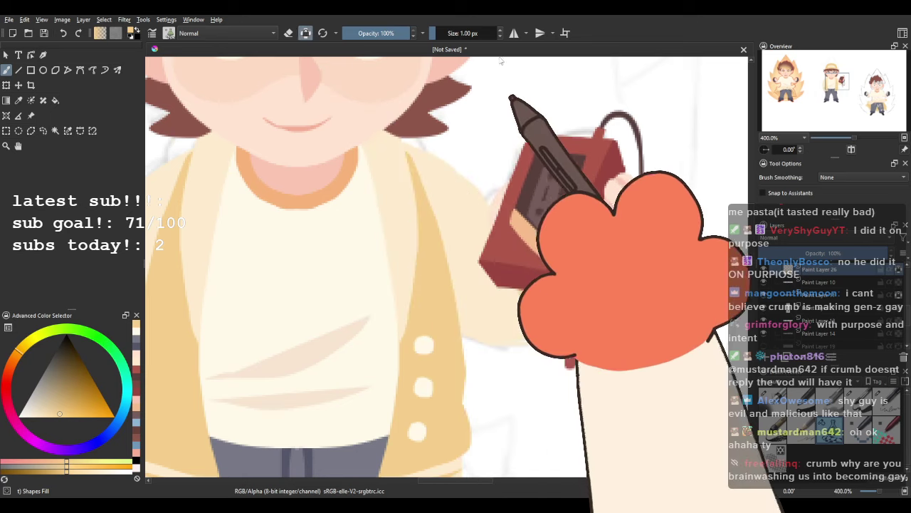
{"action": "left_click", "coordinate": [514, 33]}
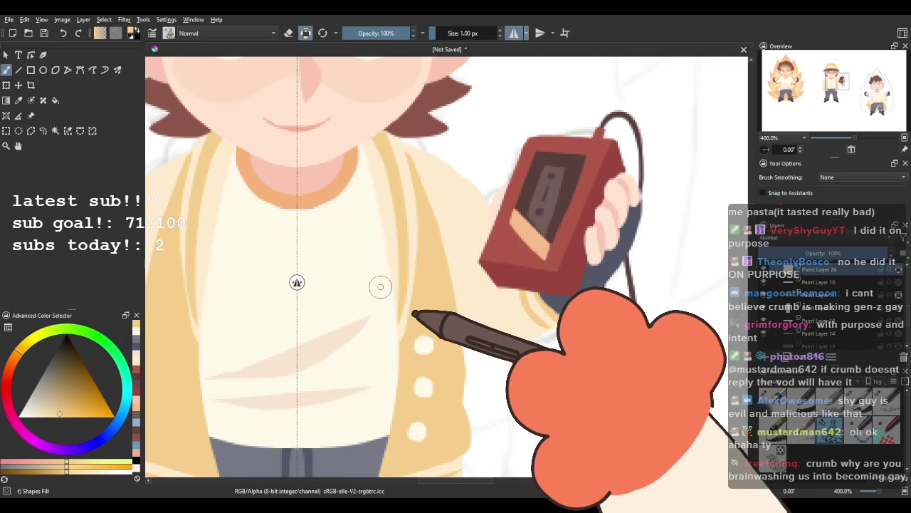
{"action": "scroll", "coordinate": [379, 285], "scroll_direction": "down", "scroll_amount": 3}
{"action": "left_click_drag", "start_coordinate": [381, 286], "coordinate": [386, 246]}
{"action": "scroll", "coordinate": [468, 187], "scroll_direction": "down", "scroll_amount": 1}
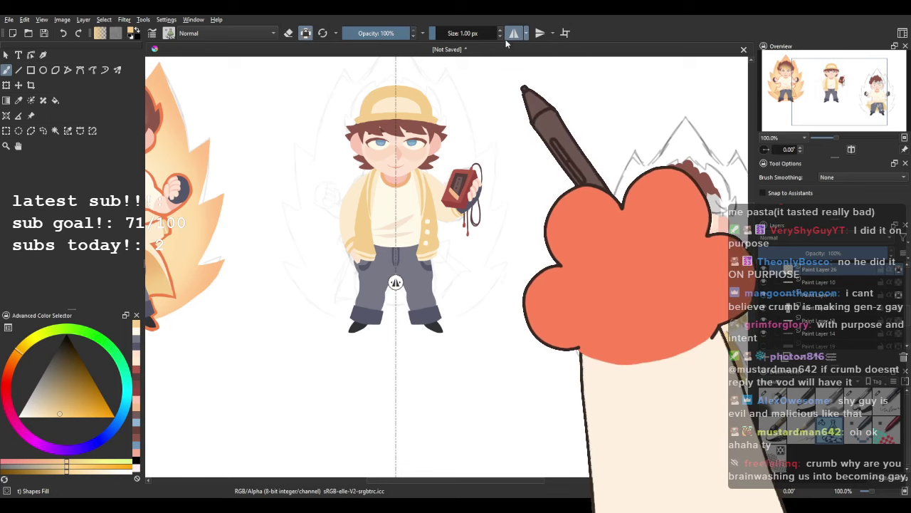
{"action": "left_click", "coordinate": [514, 33]}
Review the three characters together across the whole canvas.
{"action": "scroll", "coordinate": [479, 148], "scroll_direction": "down", "scroll_amount": 1}
{"action": "scroll", "coordinate": [362, 234], "scroll_direction": "up", "scroll_amount": 1}
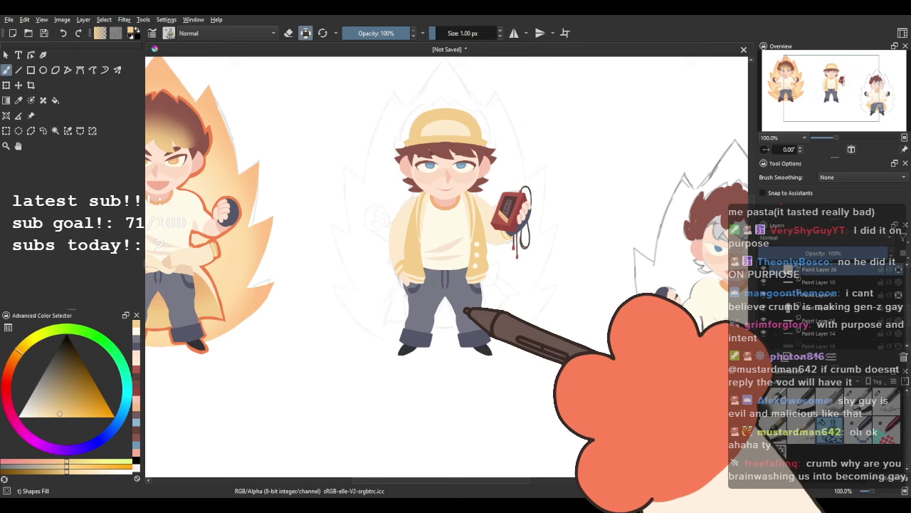
{"action": "scroll", "coordinate": [450, 283], "scroll_direction": "down", "scroll_amount": 1}
{"action": "scroll", "coordinate": [388, 249], "scroll_direction": "up", "scroll_amount": 1}
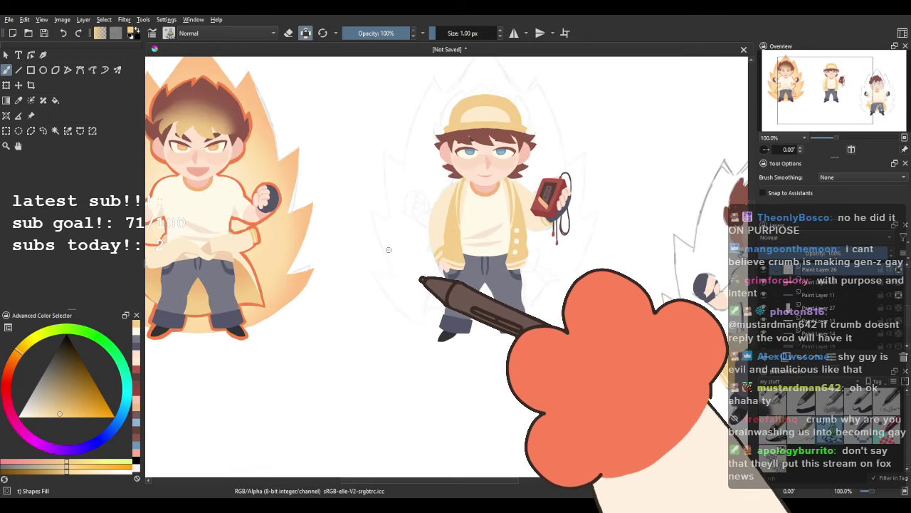
{"action": "scroll", "coordinate": [388, 249], "scroll_direction": "down", "scroll_amount": 2}
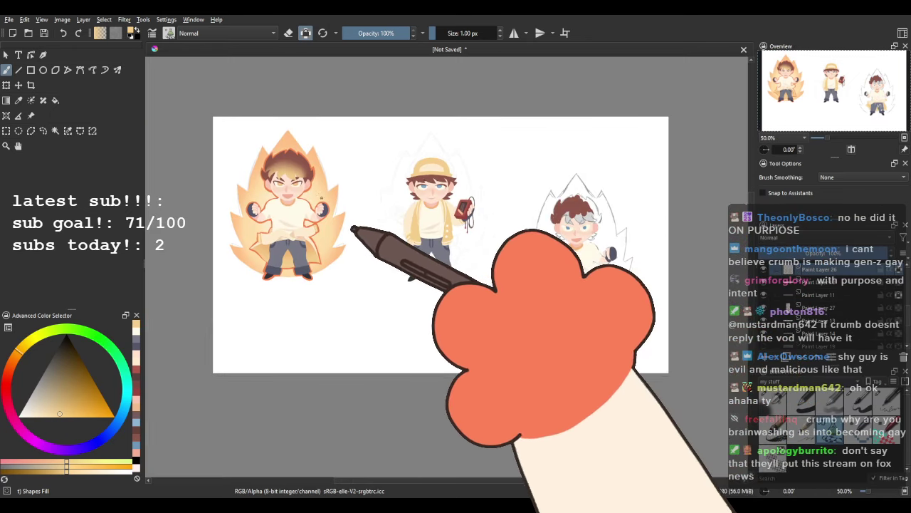
{"action": "scroll", "coordinate": [584, 236], "scroll_direction": "up", "scroll_amount": 1}
{"action": "left_click_drag", "start_coordinate": [712, 248], "coordinate": [679, 250]}
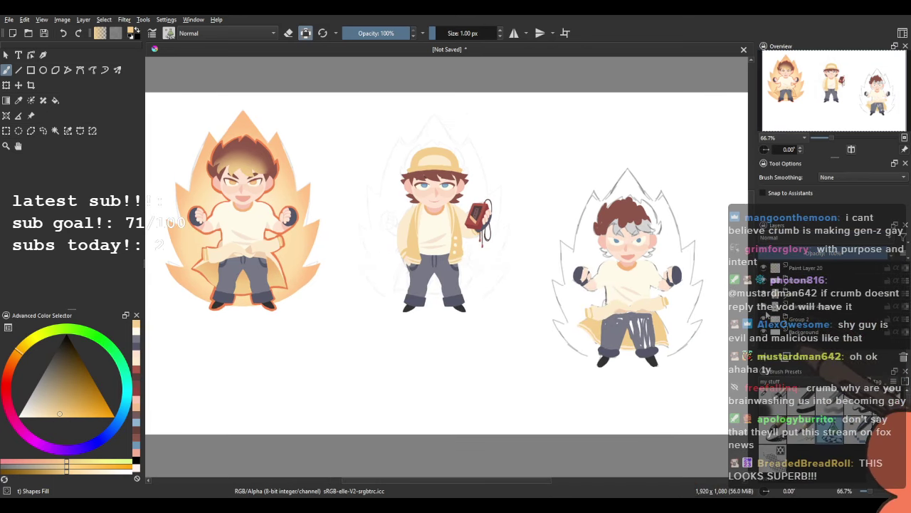
Hide the third character and the faint sketch, and add a new paint layer beneath the aura layer.
{"action": "left_click", "coordinate": [764, 306]}
{"action": "left_click", "coordinate": [764, 306]}
{"action": "left_click", "coordinate": [764, 306]}
{"action": "left_click", "coordinate": [764, 294]}
{"action": "left_click", "coordinate": [764, 293]}
{"action": "left_click", "coordinate": [766, 357]}
Turn on horizontal mirroring and align its axis with the centre of the flame-aura character.
{"action": "left_click_drag", "start_coordinate": [430, 248], "coordinate": [536, 250]}
{"action": "left_click", "coordinate": [513, 34]}
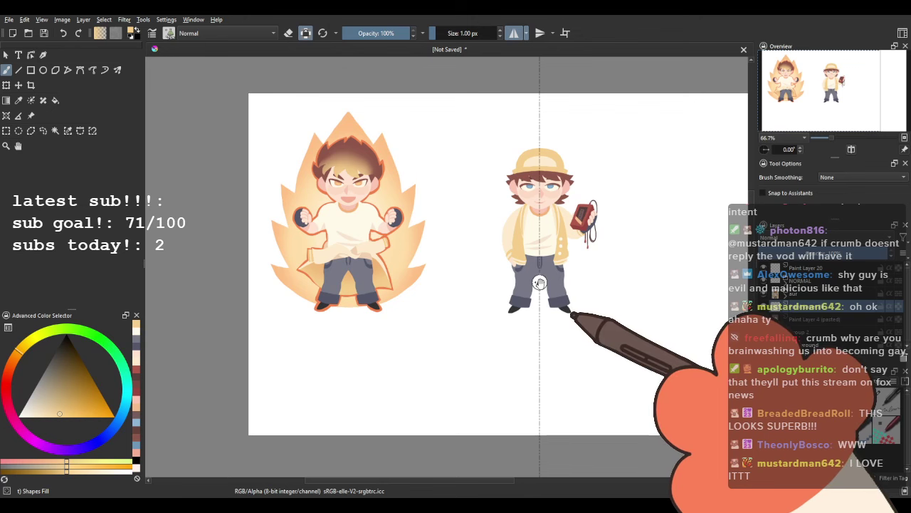
{"action": "left_click_drag", "start_coordinate": [540, 283], "coordinate": [346, 320]}
{"action": "scroll", "coordinate": [347, 313], "scroll_direction": "up", "scroll_amount": 5}
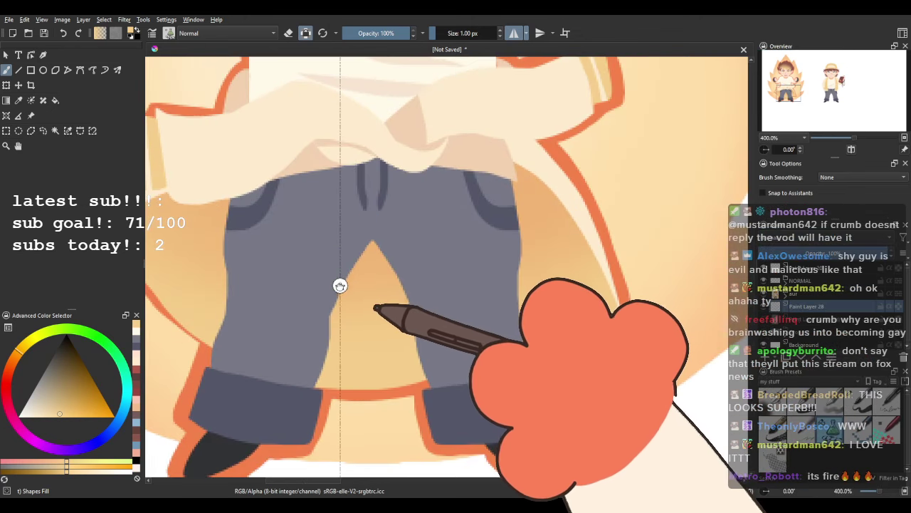
{"action": "left_click_drag", "start_coordinate": [340, 285], "coordinate": [376, 260]}
{"action": "scroll", "coordinate": [373, 260], "scroll_direction": "up", "scroll_amount": 4}
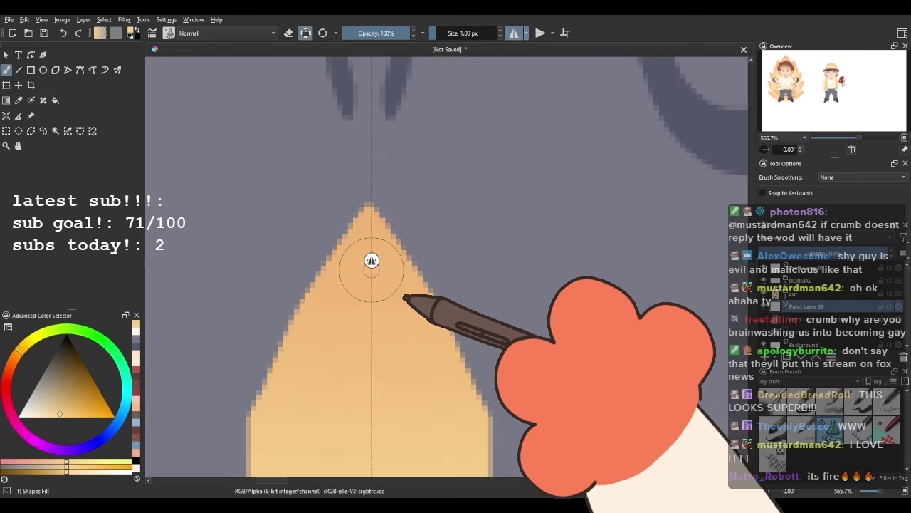
{"action": "scroll", "coordinate": [369, 260], "scroll_direction": "down", "scroll_amount": 9}
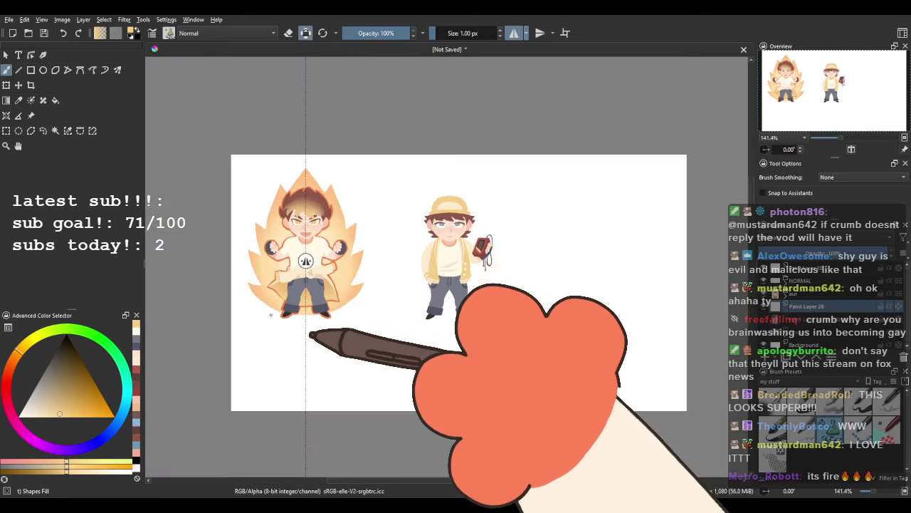
Paint a thick mirrored black outline around the aura's topmost flame with the Basic-5 Size brush at 71.42 px.
{"action": "scroll", "coordinate": [348, 170], "scroll_direction": "up", "scroll_amount": 5}
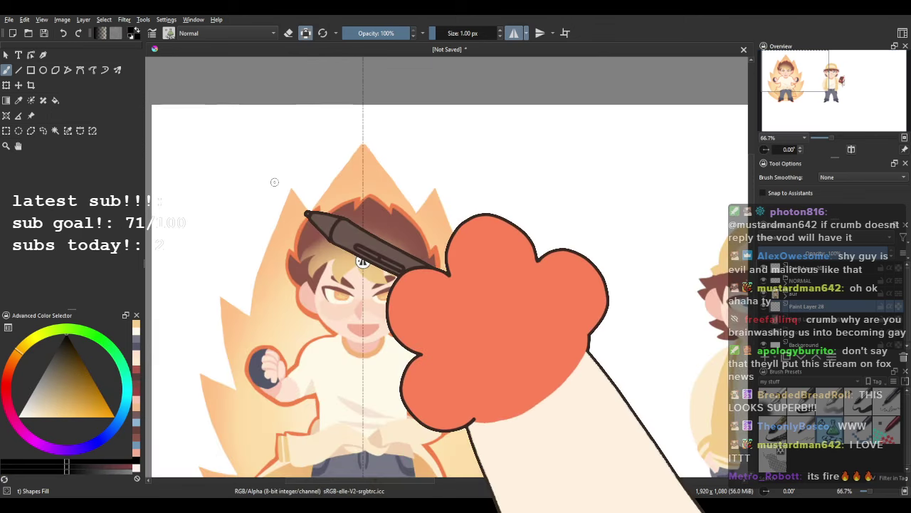
{"action": "left_click_drag", "start_coordinate": [348, 170], "coordinate": [387, 192]}
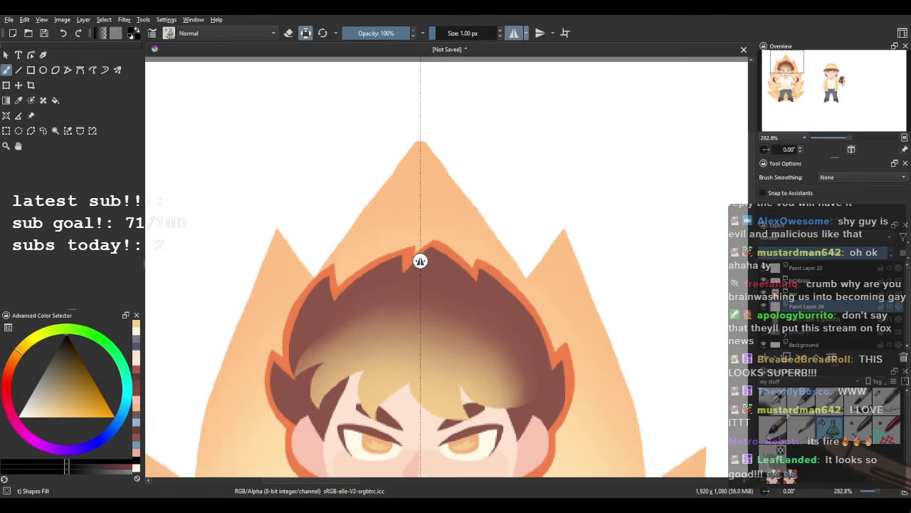
{"action": "left_click", "coordinate": [858, 403]}
{"action": "left_click_drag", "start_coordinate": [271, 215], "coordinate": [312, 212]}
{"action": "left_click_drag", "start_coordinate": [303, 274], "coordinate": [420, 119]}
{"action": "left_click_drag", "start_coordinate": [325, 252], "coordinate": [394, 229]}
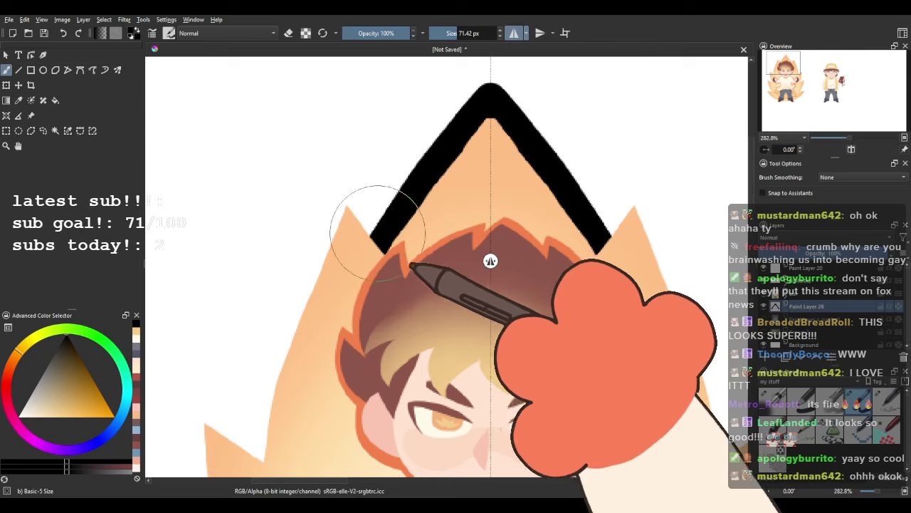
Extend the thick black outline over the aura's second pair of flame tips and down their outer edges.
{"action": "left_click_drag", "start_coordinate": [285, 367], "coordinate": [320, 326]}
{"action": "mouse_move", "coordinate": [300, 404]}
{"action": "left_mouse_down"}
{"action": "mouse_move", "coordinate": [304, 347]}
{"action": "mouse_move", "coordinate": [385, 171]}
{"action": "left_mouse_up"}
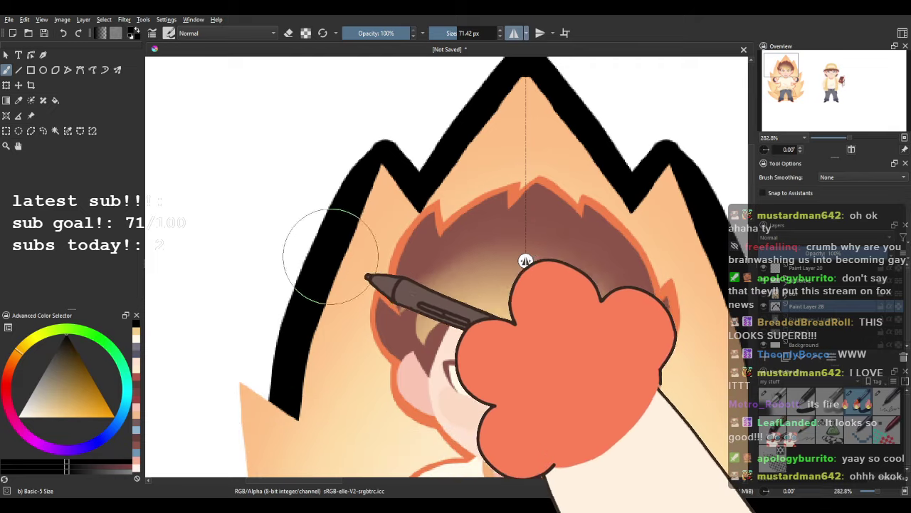
{"action": "left_click_drag", "start_coordinate": [374, 151], "coordinate": [413, 185]}
{"action": "mouse_move", "coordinate": [343, 339]}
{"action": "left_mouse_down"}
{"action": "mouse_move", "coordinate": [362, 261]}
{"action": "mouse_move", "coordinate": [419, 150]}
{"action": "left_mouse_up"}
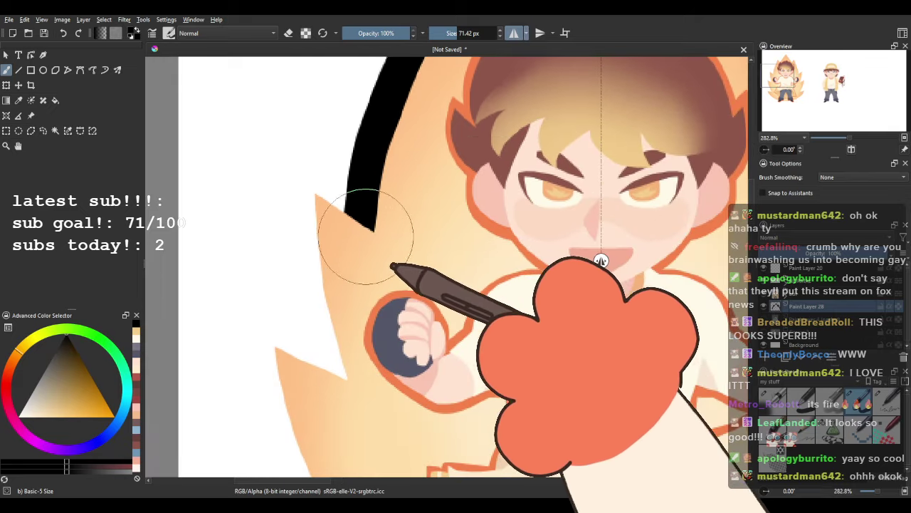
Outline the aura's third and fourth pairs of side flames in thick black, undoing and repainting the unwanted strokes.
{"action": "left_click_drag", "start_coordinate": [315, 191], "coordinate": [355, 425]}
{"action": "key", "text": "ctrl+z"}
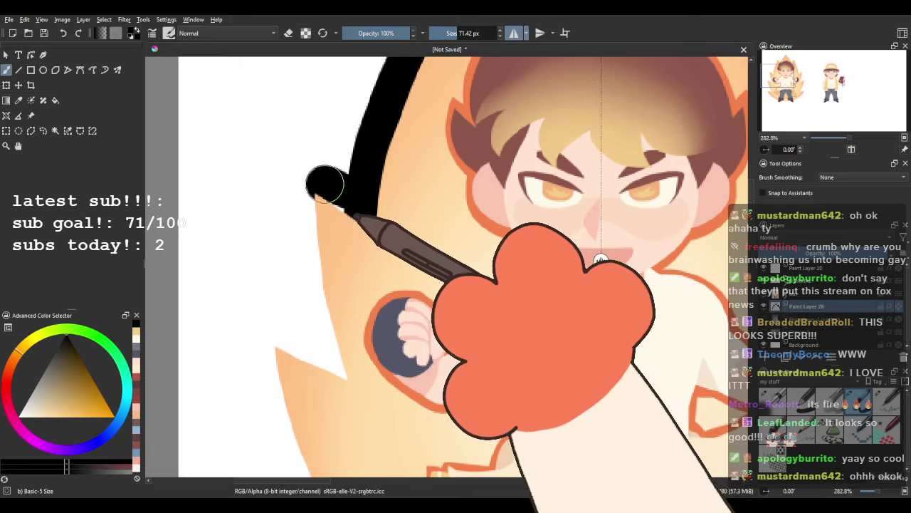
{"action": "left_click_drag", "start_coordinate": [322, 254], "coordinate": [360, 210]}
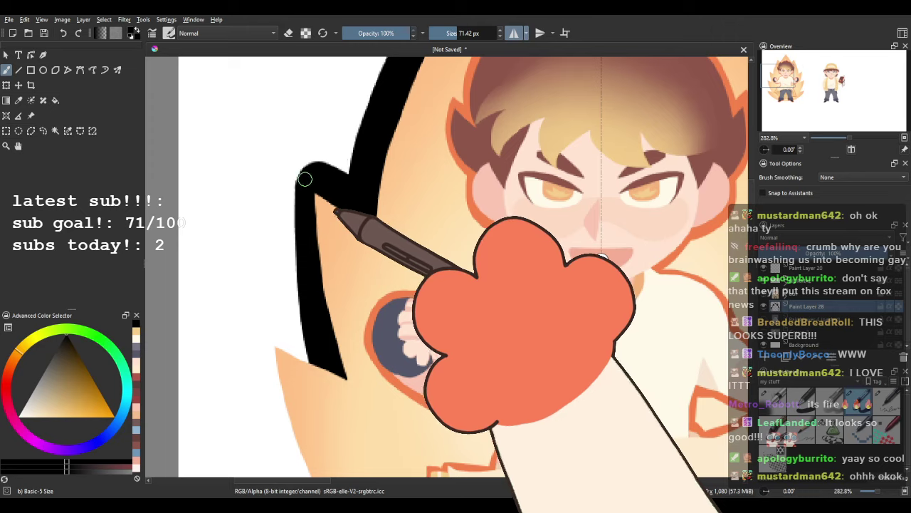
{"action": "key", "text": "ctrl+z"}
{"action": "left_click_drag", "start_coordinate": [320, 179], "coordinate": [317, 344]}
{"action": "mouse_move", "coordinate": [314, 352]}
{"action": "left_mouse_down"}
{"action": "mouse_move", "coordinate": [308, 265]}
{"action": "mouse_move", "coordinate": [310, 316]}
{"action": "mouse_move", "coordinate": [338, 312]}
{"action": "mouse_move", "coordinate": [274, 275]}
{"action": "mouse_move", "coordinate": [325, 431]}
{"action": "left_mouse_up"}
Outline the lowest pair of flames and close the black outline along the aura's bottom edge and around both shoes.
{"action": "scroll", "coordinate": [270, 221], "scroll_direction": "down", "scroll_amount": 3}
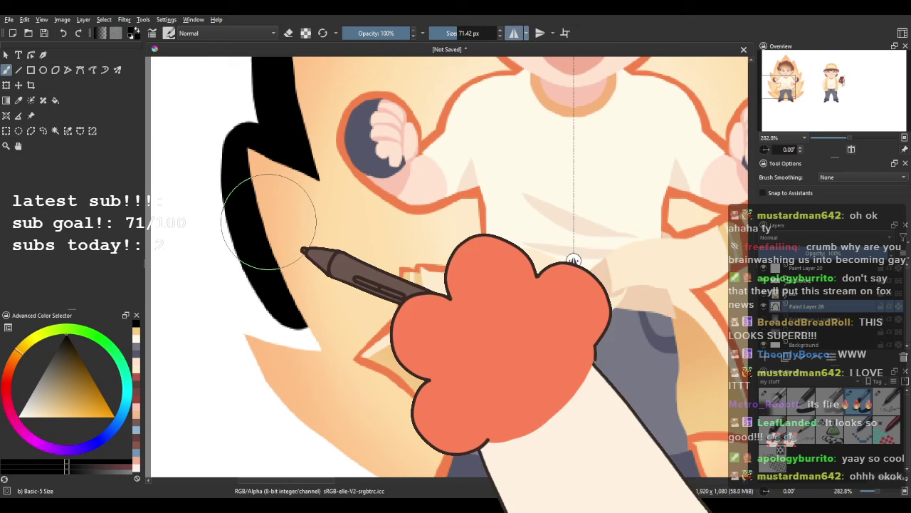
{"action": "left_click_drag", "start_coordinate": [338, 367], "coordinate": [309, 215]}
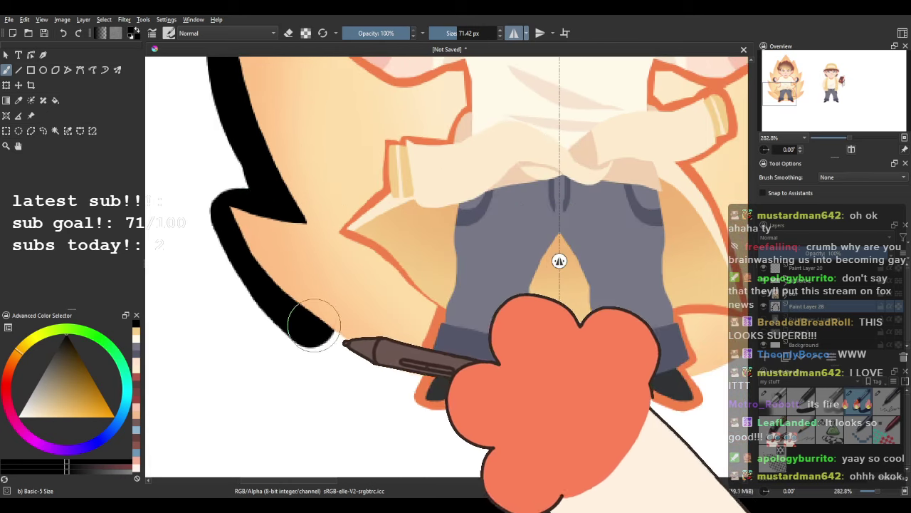
{"action": "mouse_move", "coordinate": [314, 324]}
{"action": "left_mouse_down"}
{"action": "mouse_move", "coordinate": [391, 367]}
{"action": "mouse_move", "coordinate": [434, 374]}
{"action": "mouse_move", "coordinate": [429, 400]}
{"action": "mouse_move", "coordinate": [509, 380]}
{"action": "mouse_move", "coordinate": [484, 386]}
{"action": "mouse_move", "coordinate": [547, 393]}
{"action": "mouse_move", "coordinate": [607, 375]}
{"action": "left_mouse_up"}
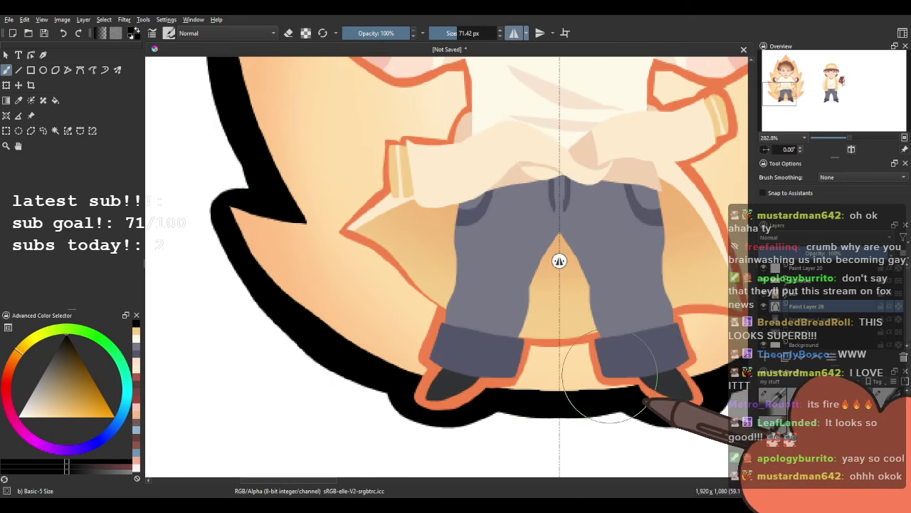
{"action": "left_click_drag", "start_coordinate": [374, 228], "coordinate": [408, 297]}
{"action": "mouse_move", "coordinate": [309, 278]}
{"action": "left_mouse_down"}
{"action": "mouse_move", "coordinate": [256, 262]}
{"action": "mouse_move", "coordinate": [274, 313]}
{"action": "left_mouse_up"}
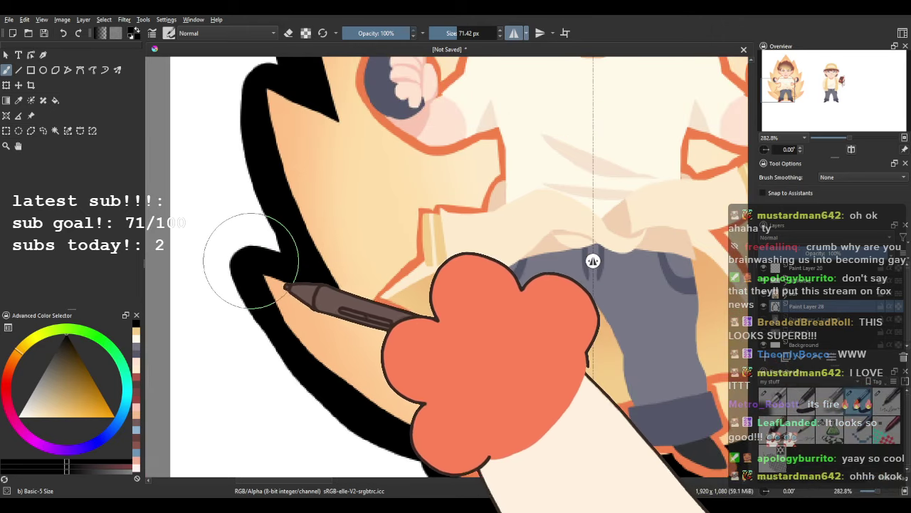
Rework the black outline around the third and fourth pairs of flame tips into wider, rounder corners.
{"action": "left_click_drag", "start_coordinate": [294, 254], "coordinate": [326, 318]}
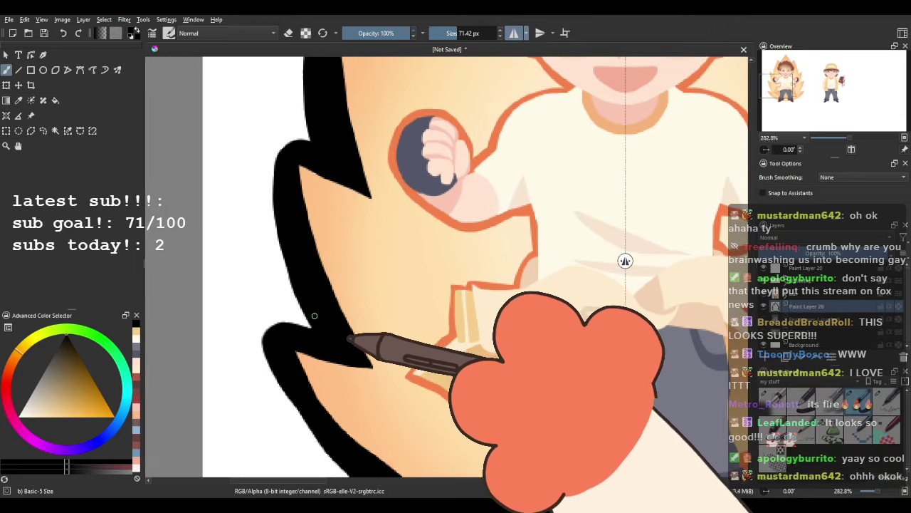
{"action": "key", "text": "ctrl+z"}
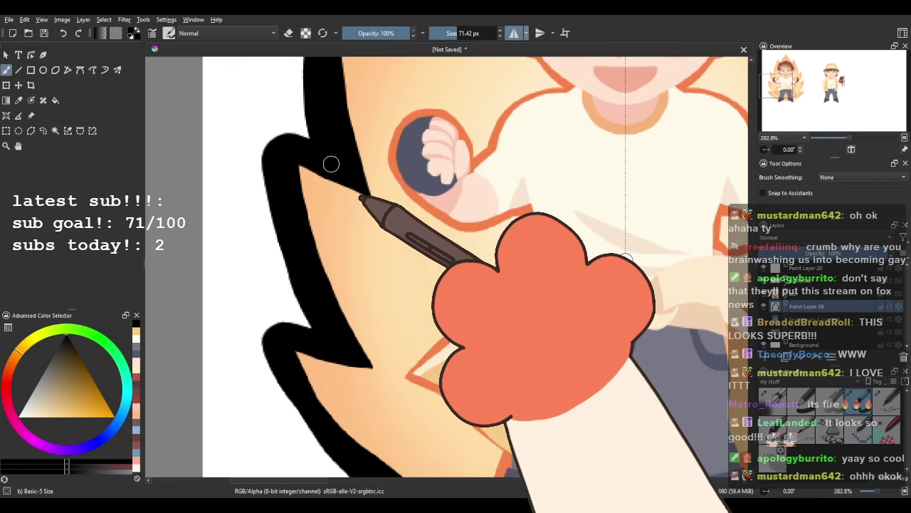
{"action": "left_click_drag", "start_coordinate": [332, 159], "coordinate": [345, 276]}
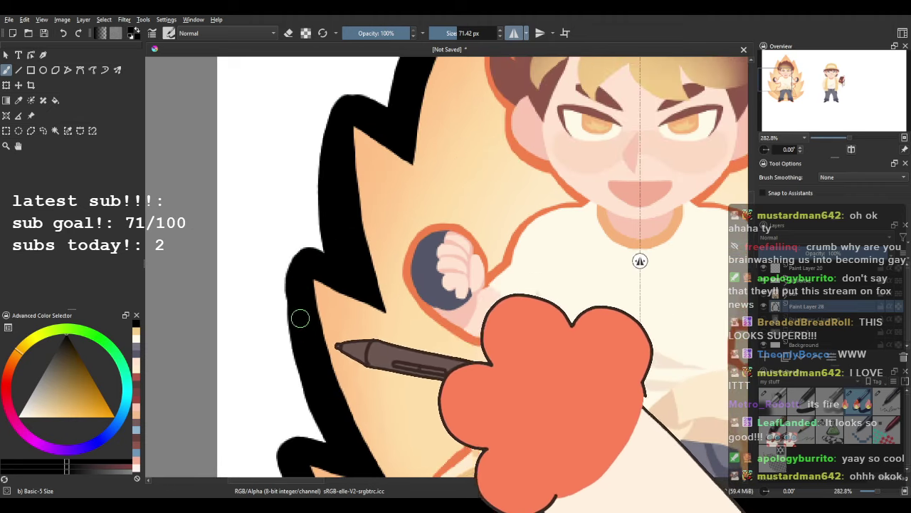
{"action": "left_click_drag", "start_coordinate": [297, 281], "coordinate": [299, 258]}
{"action": "left_click_drag", "start_coordinate": [355, 234], "coordinate": [307, 249]}
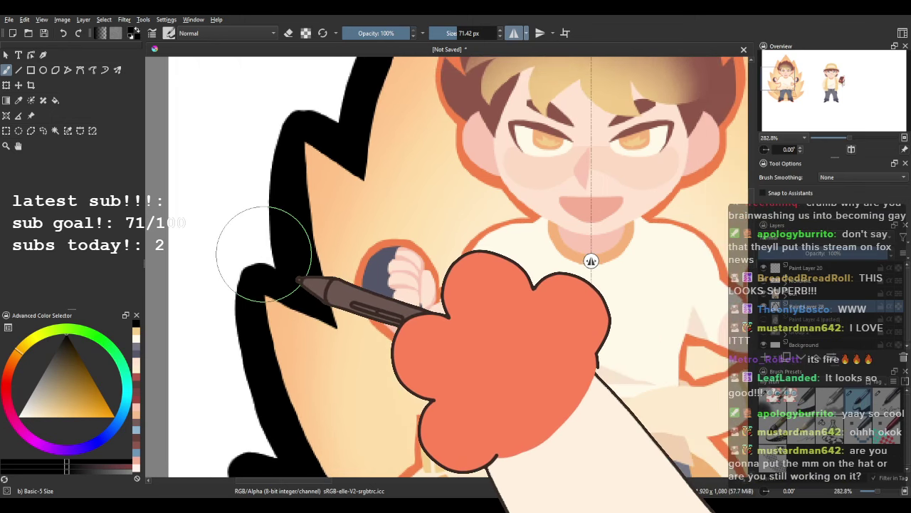
Examine the finished black outline along the aura's side flames, lower edge and shoes for uneven spots.
{"action": "scroll", "coordinate": [264, 255], "scroll_direction": "down", "scroll_amount": 3}
{"action": "left_click_drag", "start_coordinate": [427, 277], "coordinate": [363, 259]}
{"action": "scroll", "coordinate": [411, 240], "scroll_direction": "up", "scroll_amount": 2}
{"action": "mouse_move", "coordinate": [437, 241]}
{"action": "left_mouse_down"}
{"action": "mouse_move", "coordinate": [411, 240]}
{"action": "mouse_move", "coordinate": [387, 287]}
{"action": "left_mouse_up"}
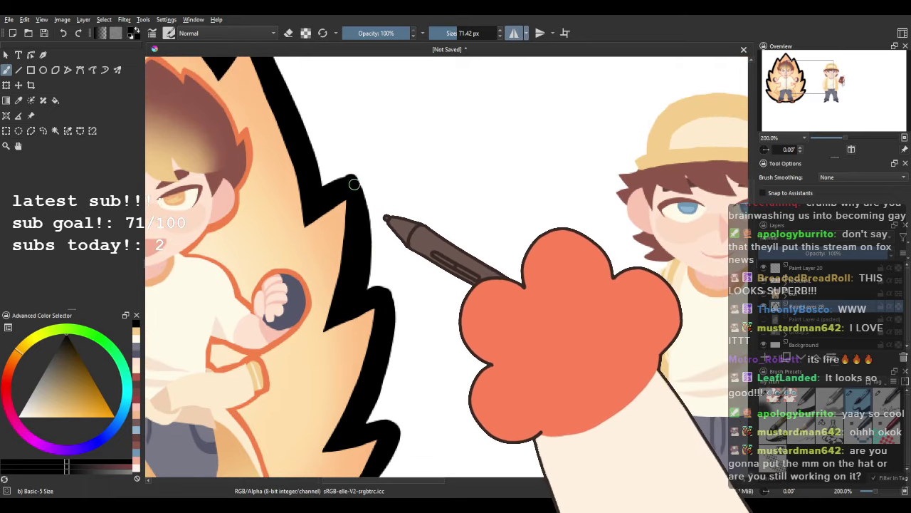
{"action": "scroll", "coordinate": [363, 214], "scroll_direction": "down", "scroll_amount": 1}
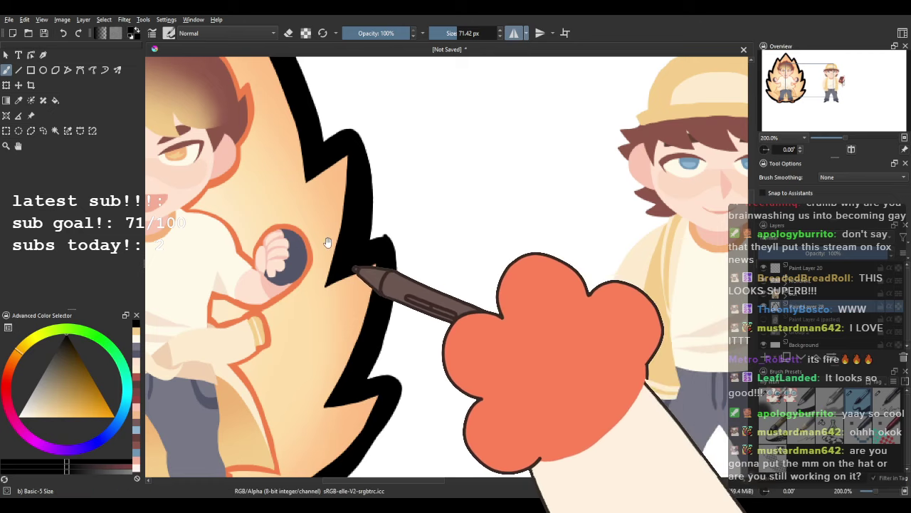
{"action": "scroll", "coordinate": [399, 235], "scroll_direction": "down", "scroll_amount": 4}
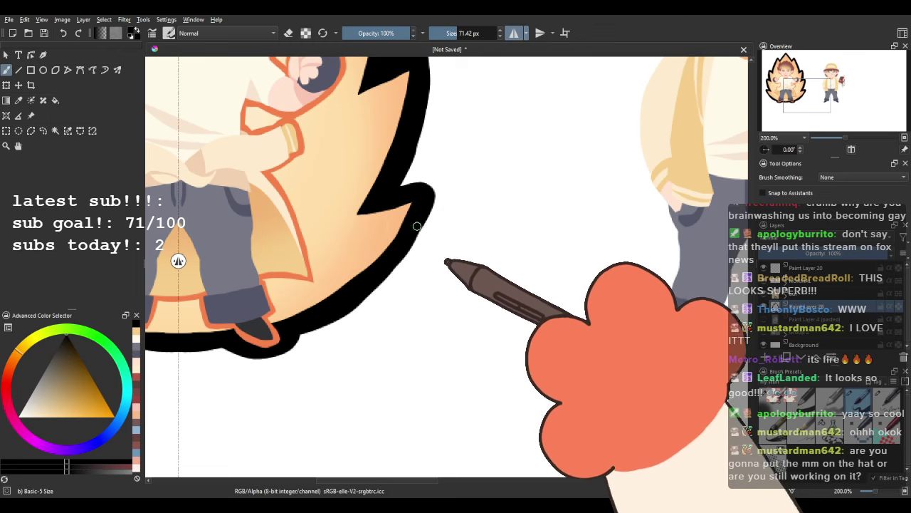
{"action": "scroll", "coordinate": [418, 225], "scroll_direction": "down", "scroll_amount": 3}
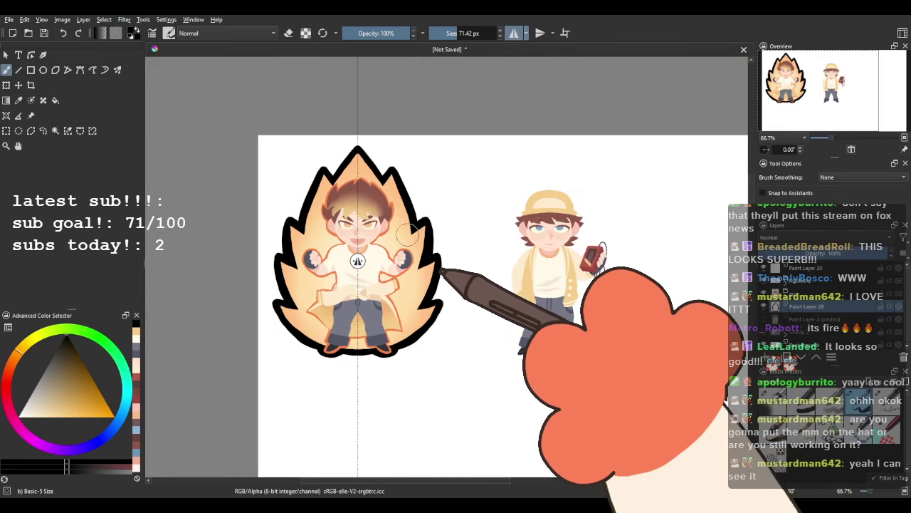
{"action": "scroll", "coordinate": [305, 366], "scroll_direction": "up", "scroll_amount": 4}
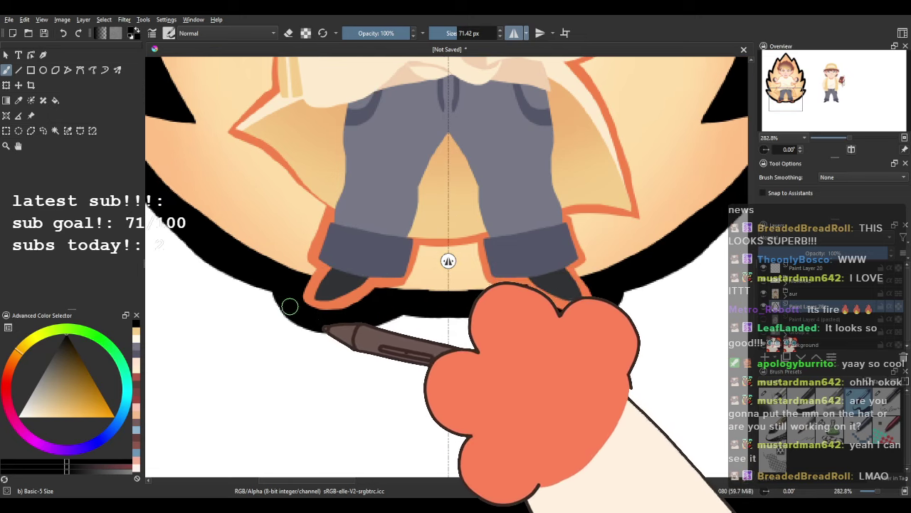
{"action": "left_click_drag", "start_coordinate": [448, 261], "coordinate": [451, 197]}
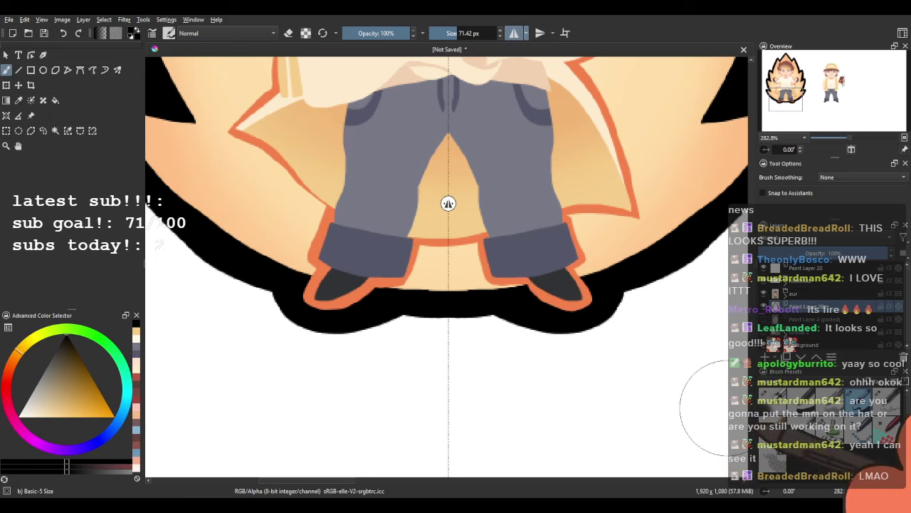
Stamp a black 40 px circle centred on the mirror axis above the outline's peak with the Basic-1 brush.
{"action": "left_click", "coordinate": [801, 402]}
{"action": "left_click_drag", "start_coordinate": [564, 116], "coordinate": [554, 420]}
{"action": "left_click_drag", "start_coordinate": [513, 171], "coordinate": [509, 406]}
{"action": "scroll", "coordinate": [503, 148], "scroll_direction": "up", "scroll_amount": 5}
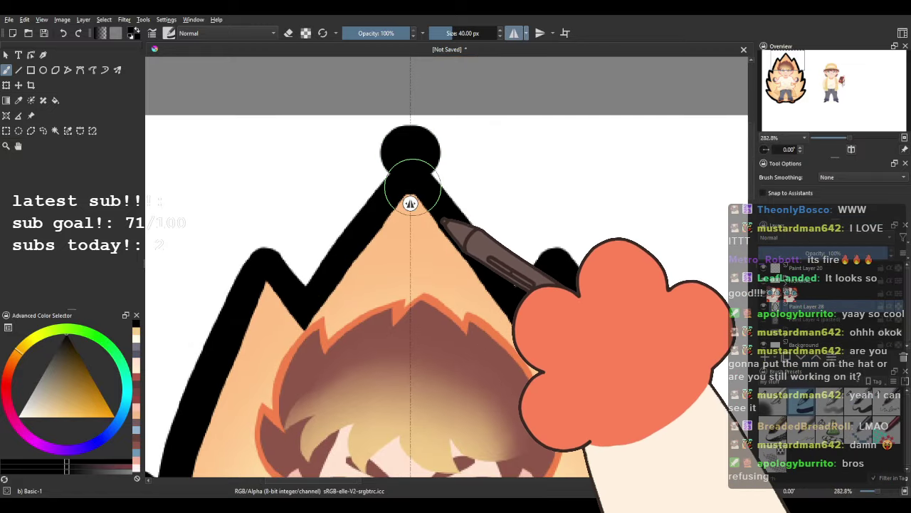
{"action": "scroll", "coordinate": [415, 154], "scroll_direction": "down", "scroll_amount": 3}
{"action": "scroll", "coordinate": [427, 148], "scroll_direction": "up", "scroll_amount": 5}
{"action": "key", "text": "ctrl+z"}
{"action": "left_click_drag", "start_coordinate": [341, 207], "coordinate": [352, 222]}
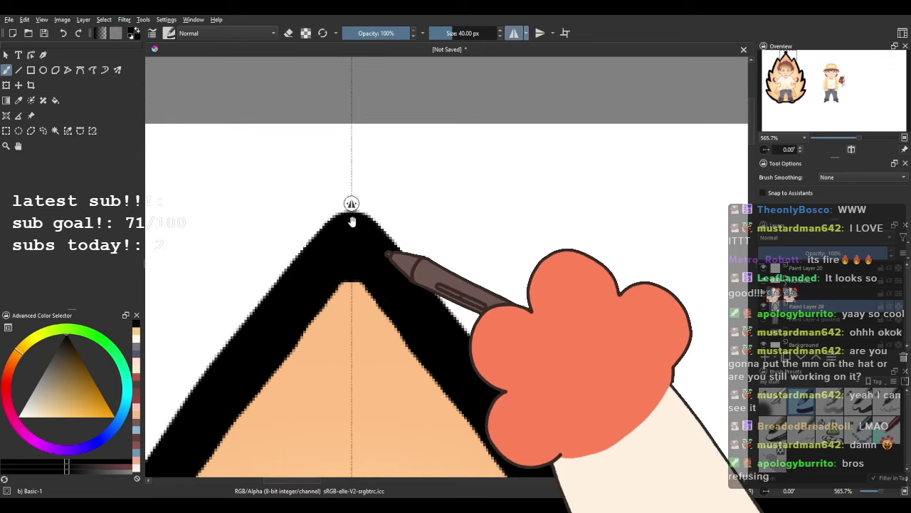
{"action": "left_click_drag", "start_coordinate": [395, 288], "coordinate": [405, 199]}
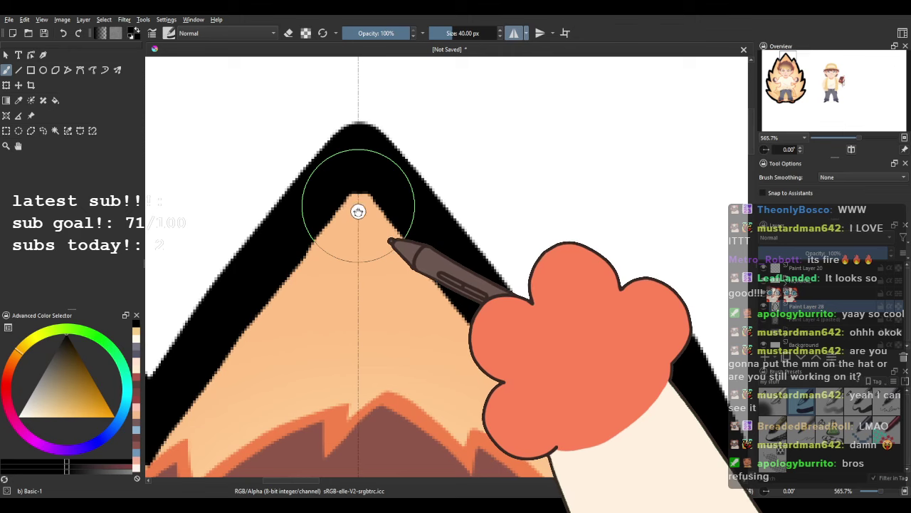
{"action": "left_click_drag", "start_coordinate": [377, 151], "coordinate": [395, 202]}
{"action": "left_click", "coordinate": [376, 152]}
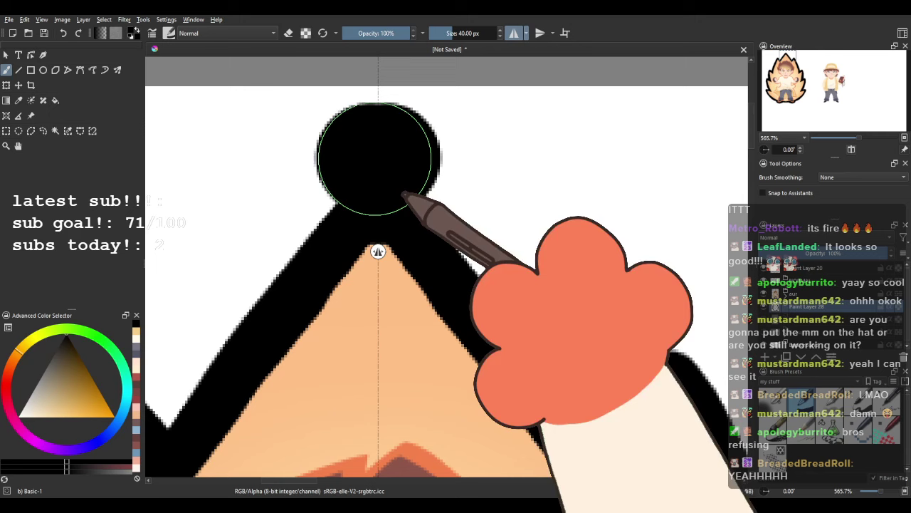
{"action": "key", "text": "ctrl+z"}
{"action": "left_click", "coordinate": [377, 152]}
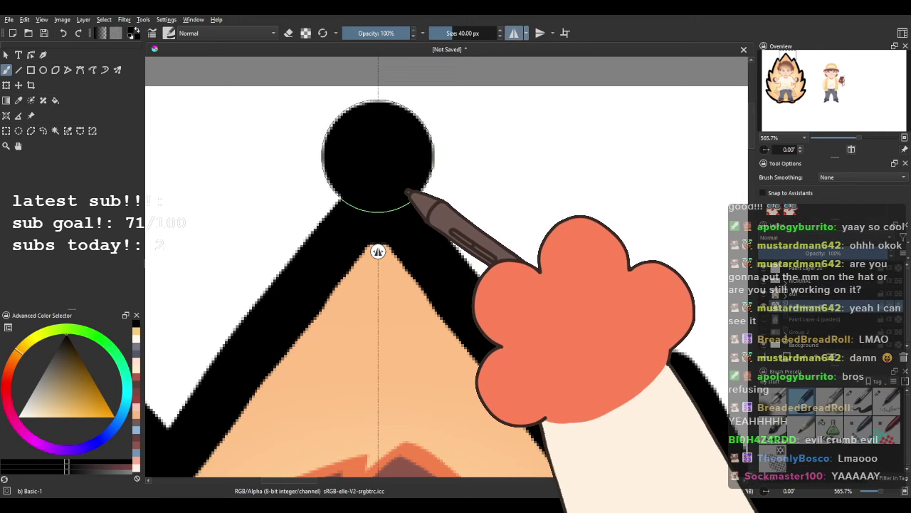
Erase a 16.34 px hole in the centre of the black circle to form a keychain ring.
{"action": "key", "text": "e"}
{"action": "left_click", "coordinate": [379, 152]}
{"action": "key", "text": "ctrl+z"}
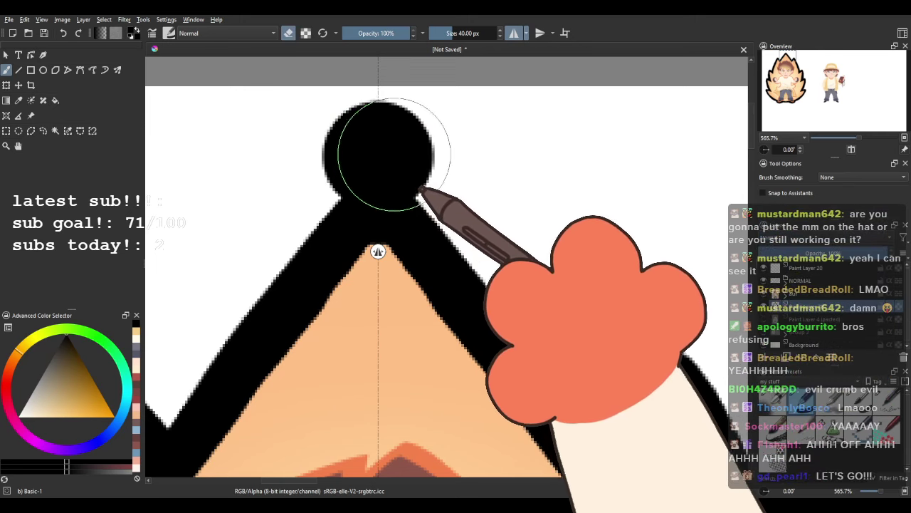
{"action": "left_click_drag", "start_coordinate": [394, 155], "coordinate": [370, 153]}
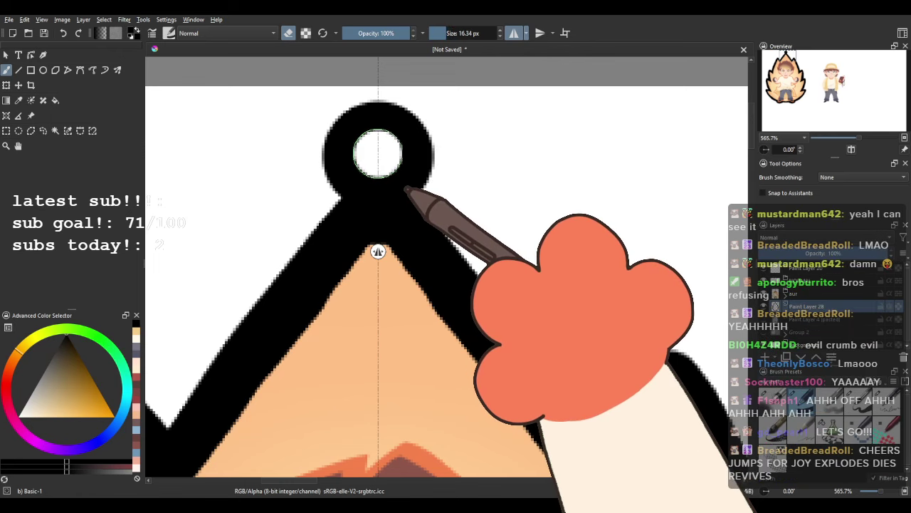
{"action": "scroll", "coordinate": [343, 143], "scroll_direction": "down", "scroll_amount": 6}
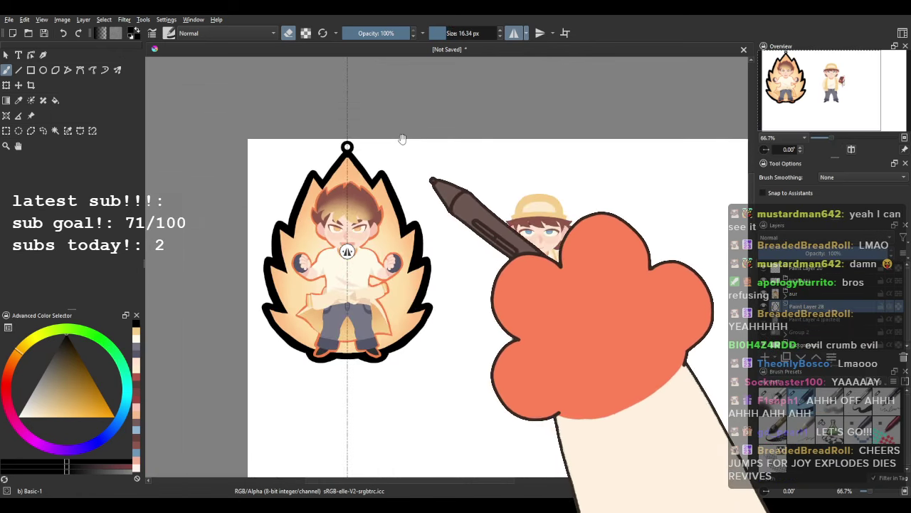
Turn off horizontal mirroring and review the outlined aura character beside the capped character.
{"action": "left_click", "coordinate": [514, 34]}
{"action": "mouse_move", "coordinate": [374, 147]}
{"action": "left_mouse_down"}
{"action": "mouse_move", "coordinate": [403, 155]}
{"action": "mouse_move", "coordinate": [386, 148]}
{"action": "left_mouse_up"}
{"action": "left_click_drag", "start_coordinate": [469, 186], "coordinate": [415, 166]}
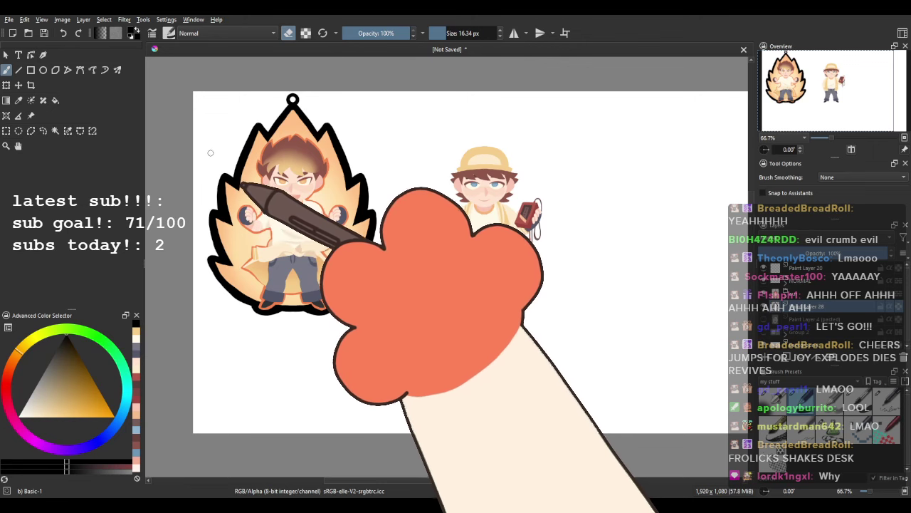
{"action": "scroll", "coordinate": [412, 58], "scroll_direction": "up", "scroll_amount": 2, "text": "ctrl"}
{"action": "scroll", "coordinate": [473, 218], "scroll_direction": "down", "scroll_amount": 1, "text": "ctrl"}
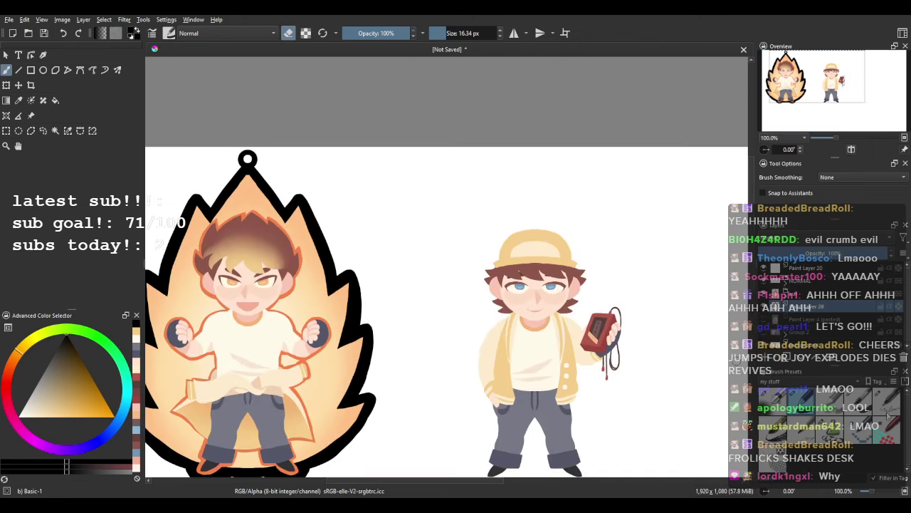
Choose the Basic-5 Size brush and sample the cap's cream and the dark panel of the capped character's red handheld device.
{"action": "left_click", "coordinate": [859, 402]}
{"action": "mouse_move", "coordinate": [598, 304]}
{"action": "left_mouse_down"}
{"action": "mouse_move", "coordinate": [486, 237]}
{"action": "mouse_move", "coordinate": [464, 255]}
{"action": "left_mouse_up"}
{"action": "scroll", "coordinate": [413, 210], "scroll_direction": "up", "scroll_amount": 2}
{"action": "scroll", "coordinate": [413, 207], "scroll_direction": "up", "scroll_amount": 2}
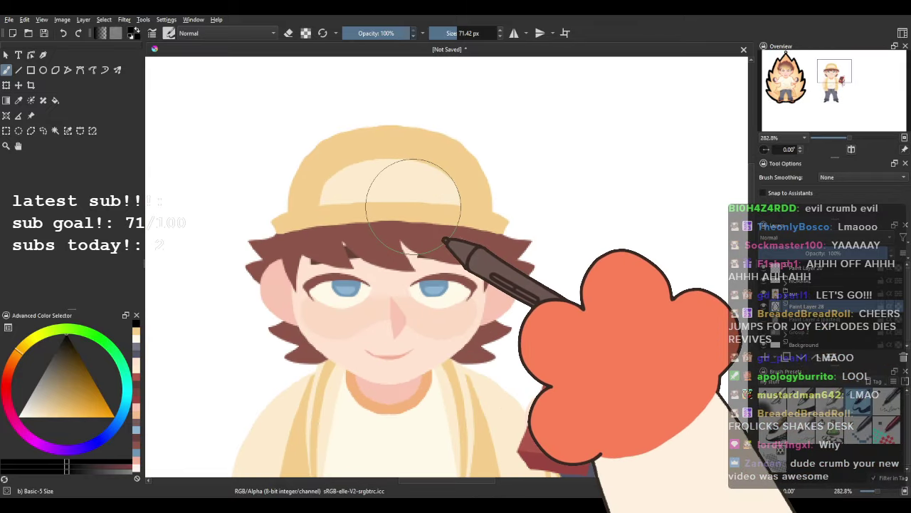
{"action": "left_click", "coordinate": [402, 185], "text": "ctrl"}
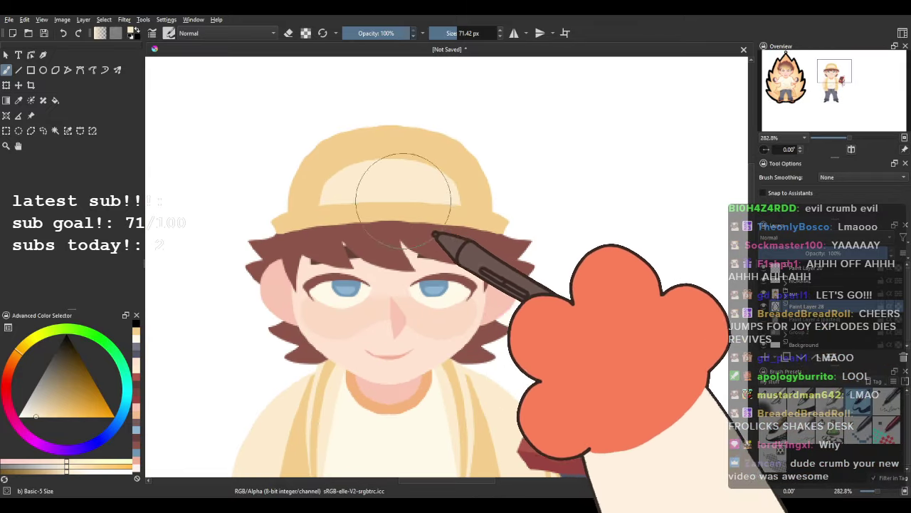
{"action": "left_click_drag", "start_coordinate": [360, 393], "coordinate": [340, 132]}
{"action": "left_click_drag", "start_coordinate": [374, 321], "coordinate": [352, 234]}
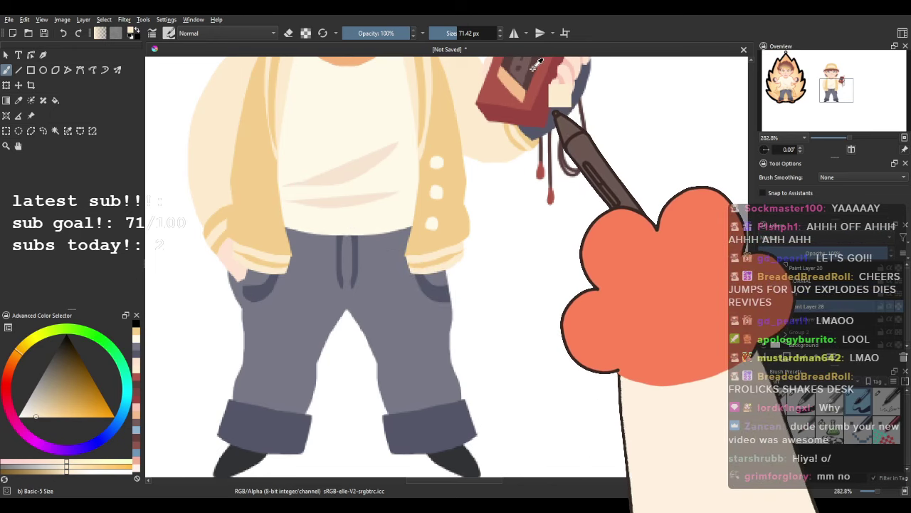
{"action": "left_click", "coordinate": [530, 72], "text": "ctrl"}
{"action": "left_click_drag", "start_coordinate": [504, 154], "coordinate": [520, 399]}
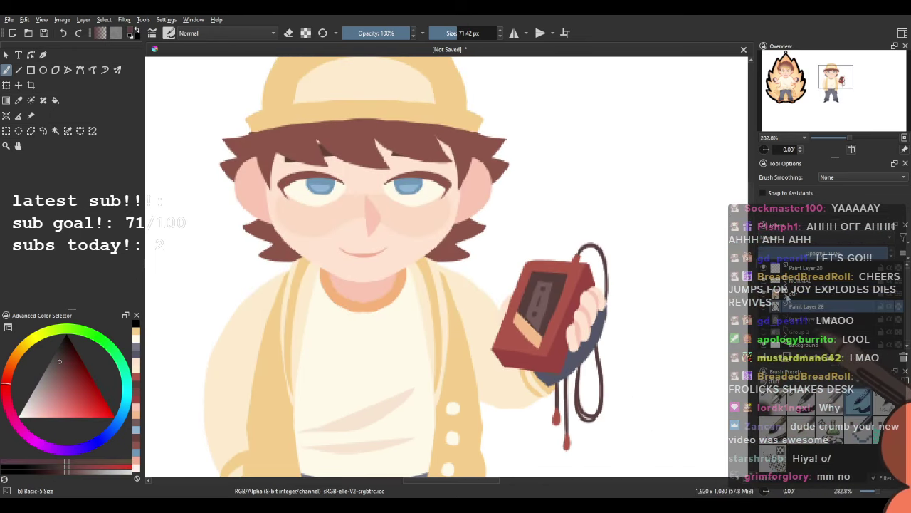
Select Paint Layer 22 of the capped character and reduce the Basic-5 Size brush to 19.25 px for detailing the cap.
{"action": "left_click", "coordinate": [786, 282]}
{"action": "left_click_drag", "start_coordinate": [423, 200], "coordinate": [431, 346]}
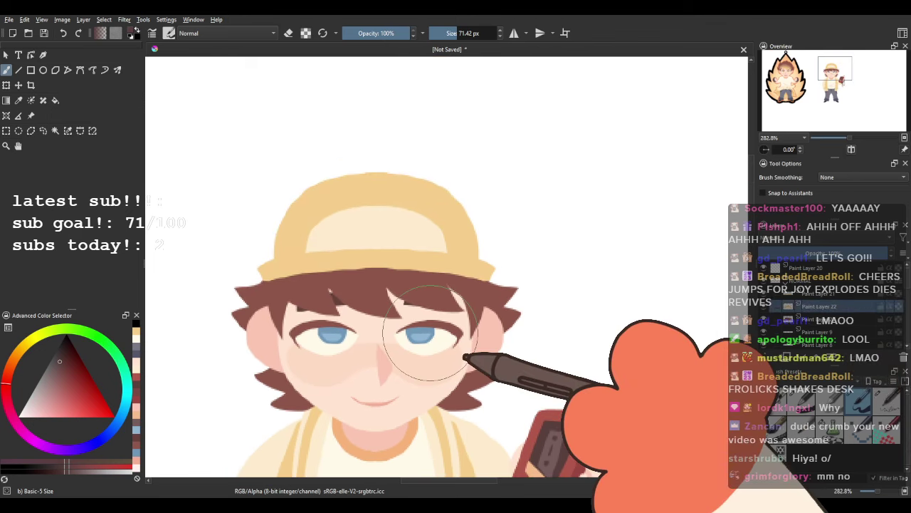
{"action": "scroll", "coordinate": [421, 269], "scroll_direction": "up", "scroll_amount": 2}
{"action": "left_click_drag", "start_coordinate": [242, 223], "coordinate": [207, 217]}
{"action": "mouse_move", "coordinate": [274, 205]}
{"action": "left_mouse_down"}
{"action": "mouse_move", "coordinate": [325, 281]}
{"action": "mouse_move", "coordinate": [324, 242]}
{"action": "left_mouse_up"}
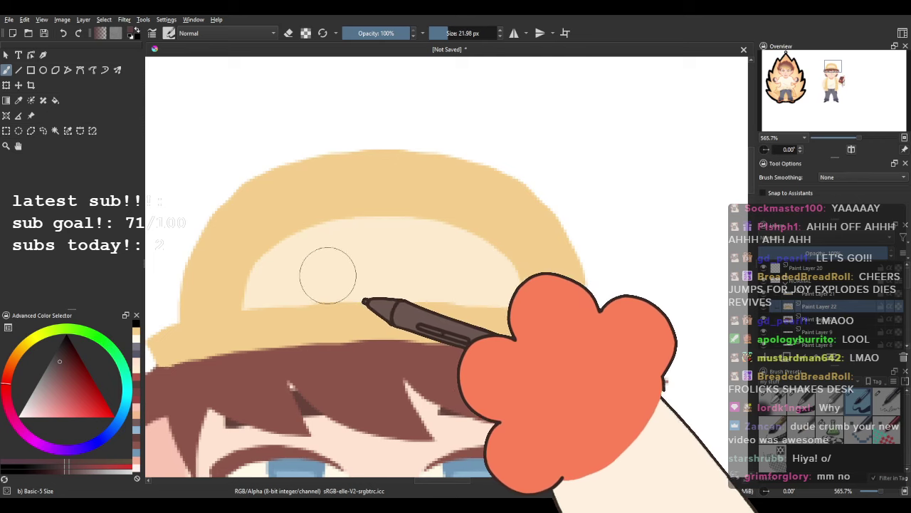
{"action": "key", "text": "bracketleft"}
Try out a dark, looping zigzag logo across the cap's cream front panel and undo the attempts.
{"action": "left_click_drag", "start_coordinate": [287, 286], "coordinate": [339, 248]}
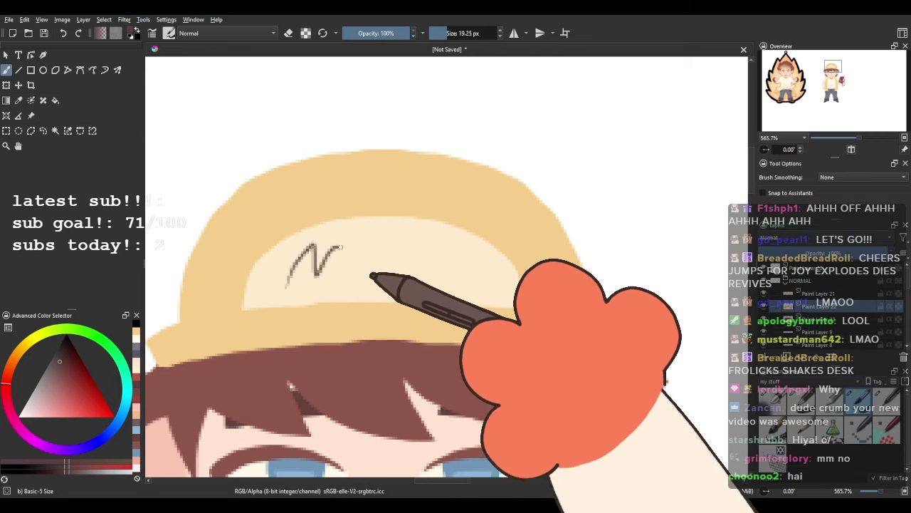
{"action": "key", "text": "ctrl+z"}
{"action": "mouse_move", "coordinate": [287, 288]}
{"action": "left_mouse_down"}
{"action": "mouse_move", "coordinate": [302, 267]}
{"action": "mouse_move", "coordinate": [349, 249]}
{"action": "mouse_move", "coordinate": [363, 282]}
{"action": "mouse_move", "coordinate": [390, 282]}
{"action": "left_mouse_up"}
{"action": "key", "text": "ctrl+z"}
{"action": "mouse_move", "coordinate": [277, 294]}
{"action": "left_mouse_down"}
{"action": "mouse_move", "coordinate": [304, 260]}
{"action": "mouse_move", "coordinate": [315, 275]}
{"action": "mouse_move", "coordinate": [337, 250]}
{"action": "mouse_move", "coordinate": [356, 269]}
{"action": "left_mouse_up"}
{"action": "key", "text": "ctrl+z"}
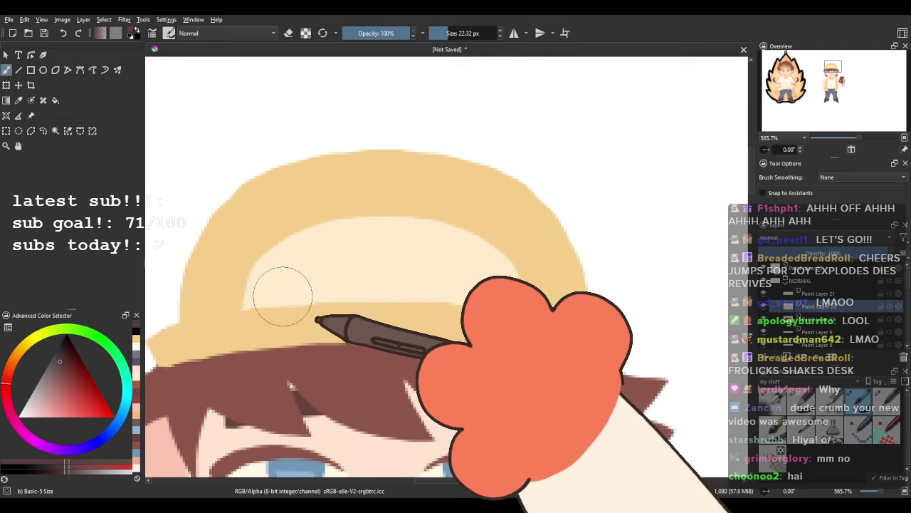
{"action": "mouse_move", "coordinate": [285, 294]}
{"action": "left_mouse_down"}
{"action": "mouse_move", "coordinate": [314, 253]}
{"action": "mouse_move", "coordinate": [378, 277]}
{"action": "mouse_move", "coordinate": [413, 252]}
{"action": "mouse_move", "coordinate": [447, 243]}
{"action": "mouse_move", "coordinate": [467, 289]}
{"action": "left_mouse_up"}
{"action": "key", "text": "ctrl+z"}
{"action": "mouse_move", "coordinate": [273, 290]}
{"action": "left_mouse_down"}
{"action": "mouse_move", "coordinate": [287, 270]}
{"action": "mouse_move", "coordinate": [310, 259]}
{"action": "left_mouse_up"}
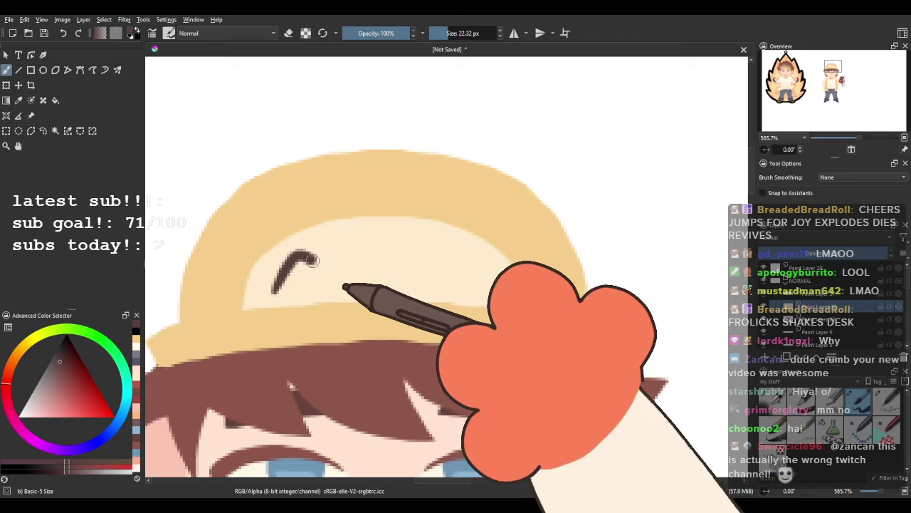
{"action": "mouse_move", "coordinate": [392, 244]}
{"action": "left_mouse_down"}
{"action": "mouse_move", "coordinate": [426, 261]}
{"action": "mouse_move", "coordinate": [449, 252]}
{"action": "mouse_move", "coordinate": [460, 291]}
{"action": "left_mouse_up"}
{"action": "scroll", "coordinate": [406, 206], "scroll_direction": "down", "scroll_amount": 5}
{"action": "scroll", "coordinate": [453, 206], "scroll_direction": "up", "scroll_amount": 5}
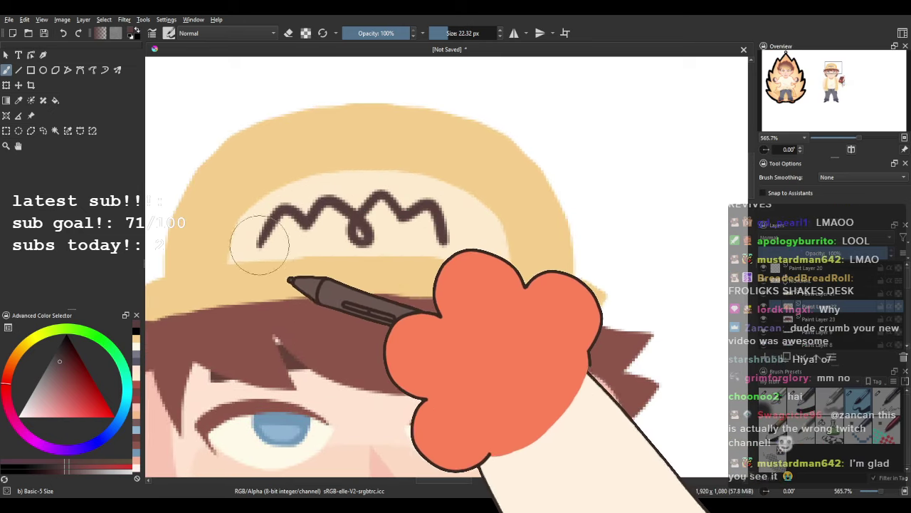
{"action": "key", "text": "ctrl+z"}
Choose a lighter greyish brown and draw a looping, M-like zigzag logo across the cap's cream panel with the 22.32 px brush.
{"action": "left_click", "coordinate": [56, 374]}
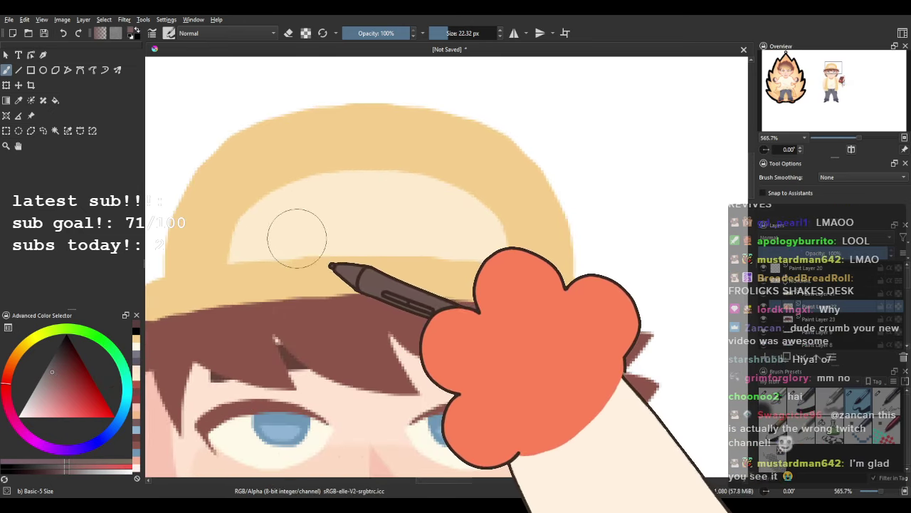
{"action": "mouse_move", "coordinate": [296, 238]}
{"action": "left_mouse_down"}
{"action": "mouse_move", "coordinate": [328, 226]}
{"action": "mouse_move", "coordinate": [306, 201]}
{"action": "mouse_move", "coordinate": [330, 224]}
{"action": "mouse_move", "coordinate": [391, 217]}
{"action": "left_mouse_up"}
{"action": "key", "text": "ctrl+z"}
{"action": "key", "text": "ctrl+z"}
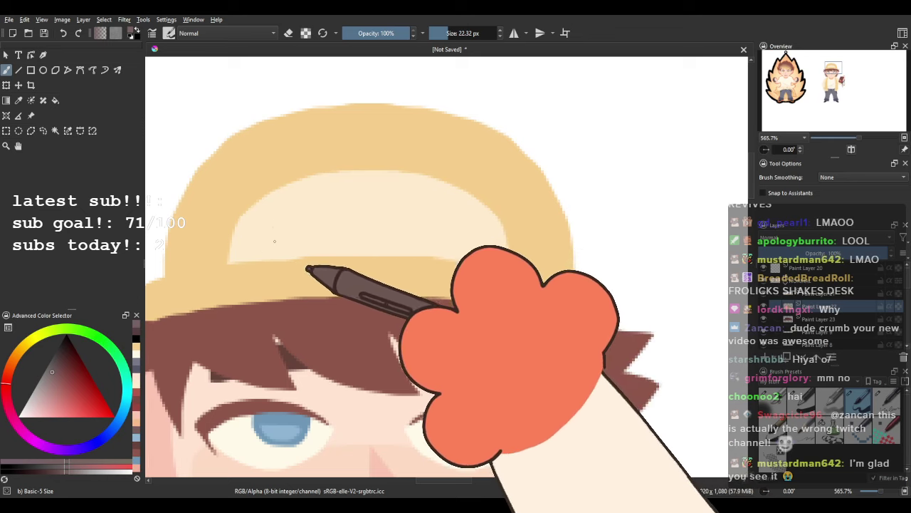
{"action": "mouse_move", "coordinate": [274, 238]}
{"action": "left_mouse_down"}
{"action": "mouse_move", "coordinate": [295, 205]}
{"action": "mouse_move", "coordinate": [311, 217]}
{"action": "mouse_move", "coordinate": [334, 197]}
{"action": "mouse_move", "coordinate": [365, 220]}
{"action": "mouse_move", "coordinate": [381, 238]}
{"action": "left_mouse_up"}
{"action": "key", "text": "ctrl+z"}
{"action": "mouse_move", "coordinate": [278, 241]}
{"action": "left_mouse_down"}
{"action": "mouse_move", "coordinate": [291, 214]}
{"action": "mouse_move", "coordinate": [312, 220]}
{"action": "mouse_move", "coordinate": [336, 193]}
{"action": "mouse_move", "coordinate": [369, 223]}
{"action": "mouse_move", "coordinate": [357, 241]}
{"action": "mouse_move", "coordinate": [369, 210]}
{"action": "mouse_move", "coordinate": [388, 197]}
{"action": "mouse_move", "coordinate": [403, 217]}
{"action": "mouse_move", "coordinate": [423, 201]}
{"action": "mouse_move", "coordinate": [437, 228]}
{"action": "left_mouse_up"}
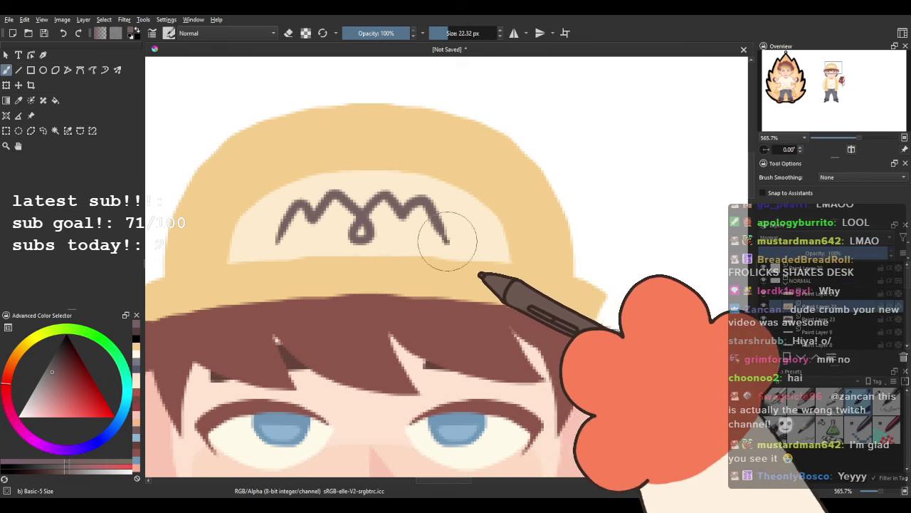
{"action": "scroll", "coordinate": [408, 207], "scroll_direction": "down", "scroll_amount": 4}
{"action": "left_click_drag", "start_coordinate": [507, 218], "coordinate": [550, 176]}
{"action": "scroll", "coordinate": [548, 177], "scroll_direction": "down", "scroll_amount": 1}
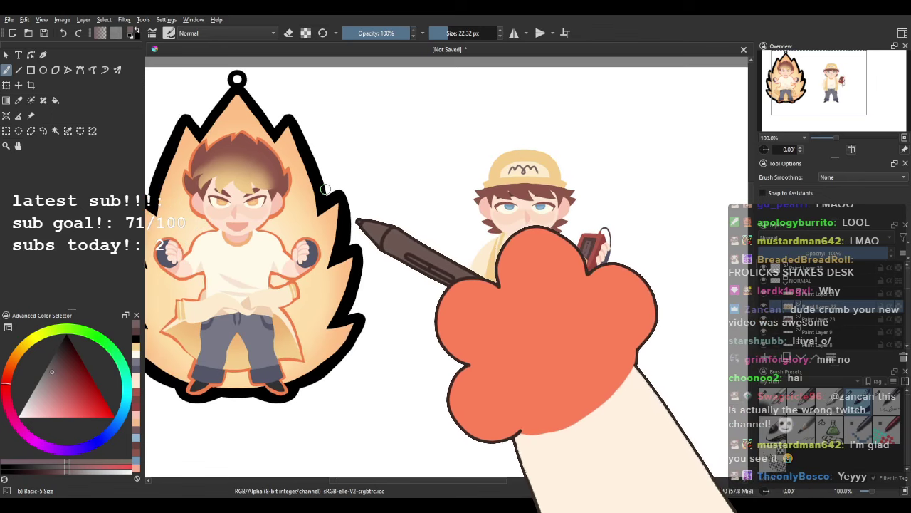
{"action": "scroll", "coordinate": [335, 190], "scroll_direction": "down", "scroll_amount": 1}
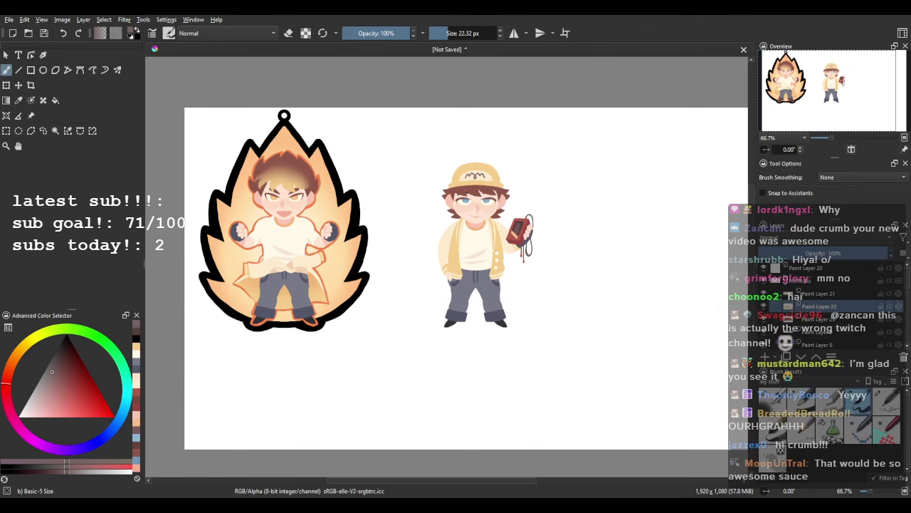
Duplicate the Paint Layer 28 outline, place the copy above the aur group, and hide the aura character and original outline.
{"action": "scroll", "coordinate": [800, 318], "scroll_direction": "down", "scroll_amount": 5}
{"action": "scroll", "coordinate": [799, 318], "scroll_direction": "down", "scroll_amount": 2}
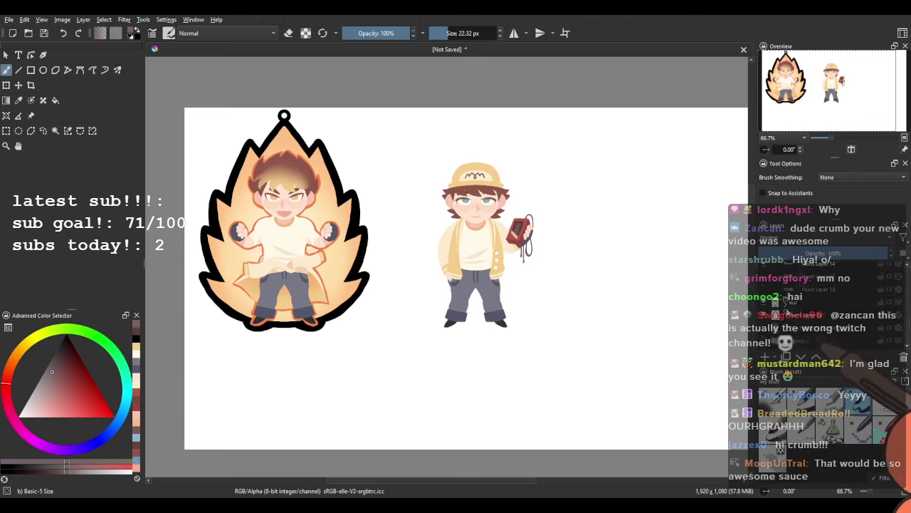
{"action": "left_click", "coordinate": [763, 317]}
{"action": "left_click", "coordinate": [764, 317]}
{"action": "scroll", "coordinate": [762, 318], "scroll_direction": "down", "scroll_amount": 5}
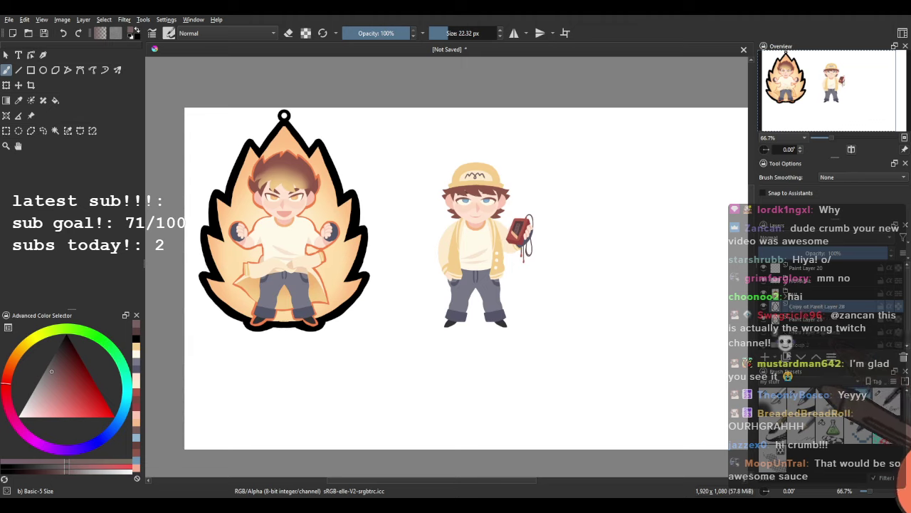
{"action": "left_click_drag", "start_coordinate": [820, 292], "coordinate": [820, 291]}
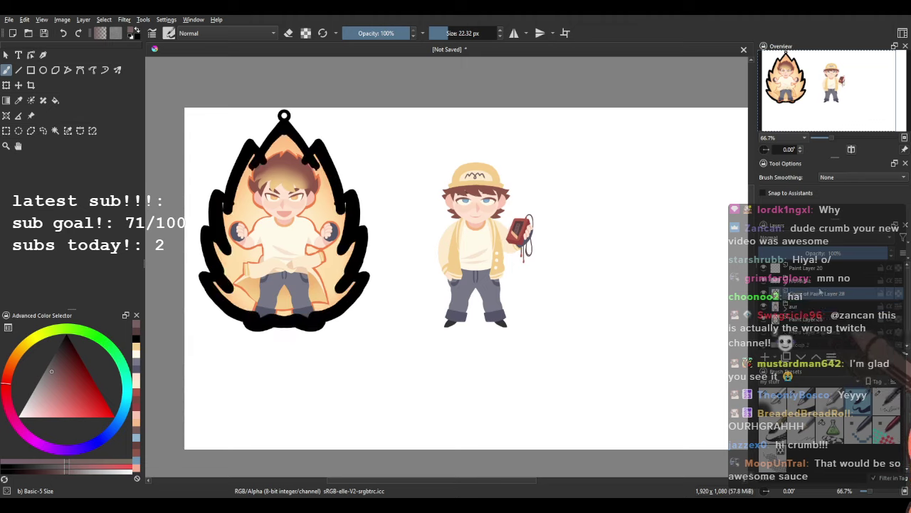
{"action": "left_click", "coordinate": [764, 306]}
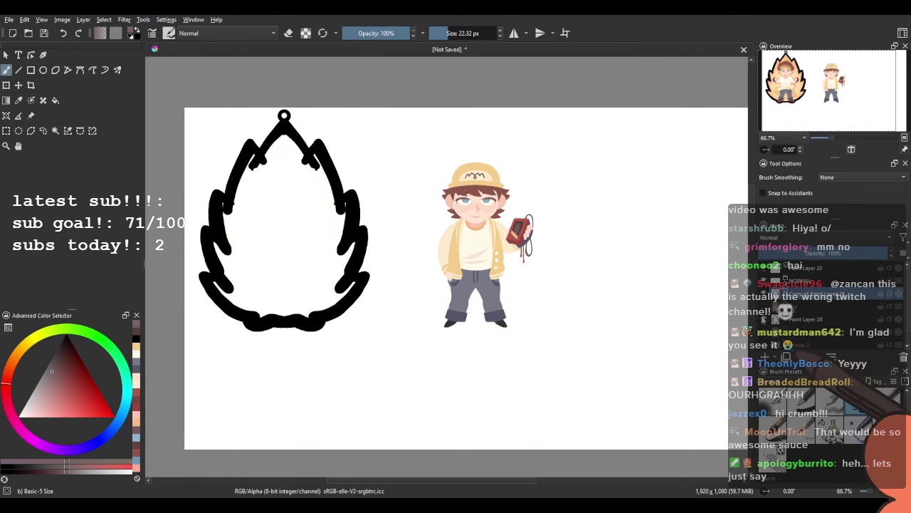
{"action": "left_click", "coordinate": [764, 319]}
Fill the copied flame outline with black and paint over the remaining gaps to form a solid keychain silhouette.
{"action": "key", "text": "f"}
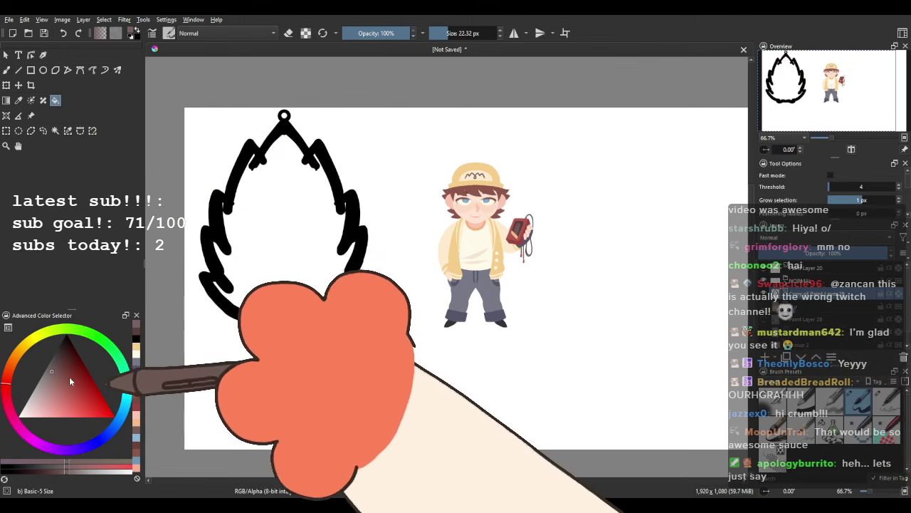
{"action": "left_click", "coordinate": [259, 264]}
{"action": "scroll", "coordinate": [259, 264], "scroll_direction": "up", "scroll_amount": 1}
{"action": "scroll", "coordinate": [259, 264], "scroll_direction": "up", "scroll_amount": 1}
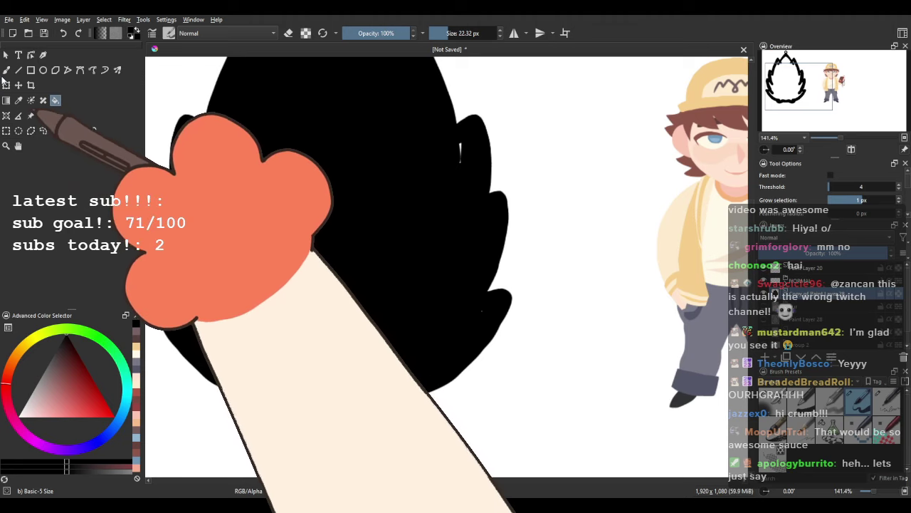
{"action": "left_click", "coordinate": [7, 70]}
{"action": "left_click_drag", "start_coordinate": [221, 297], "coordinate": [279, 333]}
{"action": "mouse_move", "coordinate": [290, 319]}
{"action": "left_mouse_down"}
{"action": "mouse_move", "coordinate": [330, 331]}
{"action": "mouse_move", "coordinate": [316, 358]}
{"action": "mouse_move", "coordinate": [248, 361]}
{"action": "mouse_move", "coordinate": [267, 249]}
{"action": "mouse_move", "coordinate": [260, 191]}
{"action": "left_mouse_up"}
{"action": "mouse_move", "coordinate": [499, 198]}
{"action": "left_mouse_down"}
{"action": "mouse_move", "coordinate": [420, 220]}
{"action": "mouse_move", "coordinate": [431, 210]}
{"action": "left_mouse_up"}
{"action": "scroll", "coordinate": [444, 218], "scroll_direction": "up", "scroll_amount": 4}
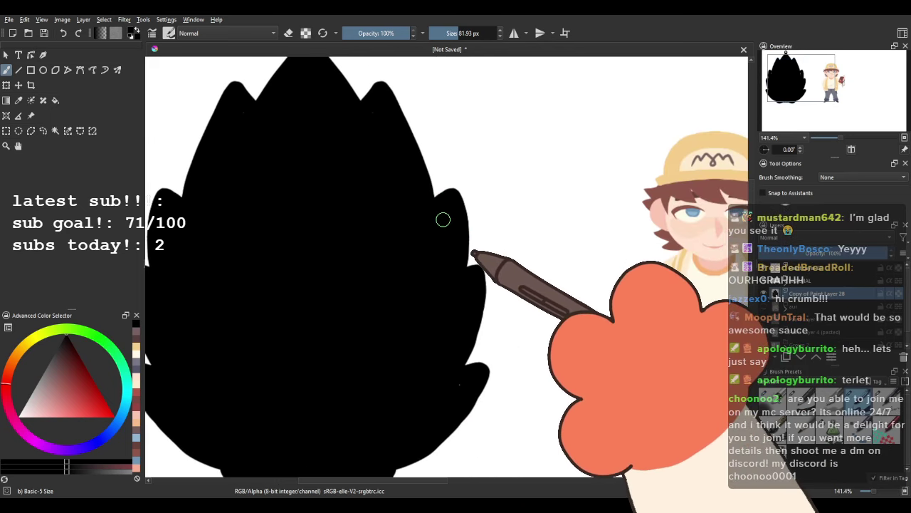
{"action": "scroll", "coordinate": [406, 234], "scroll_direction": "down", "scroll_amount": 1}
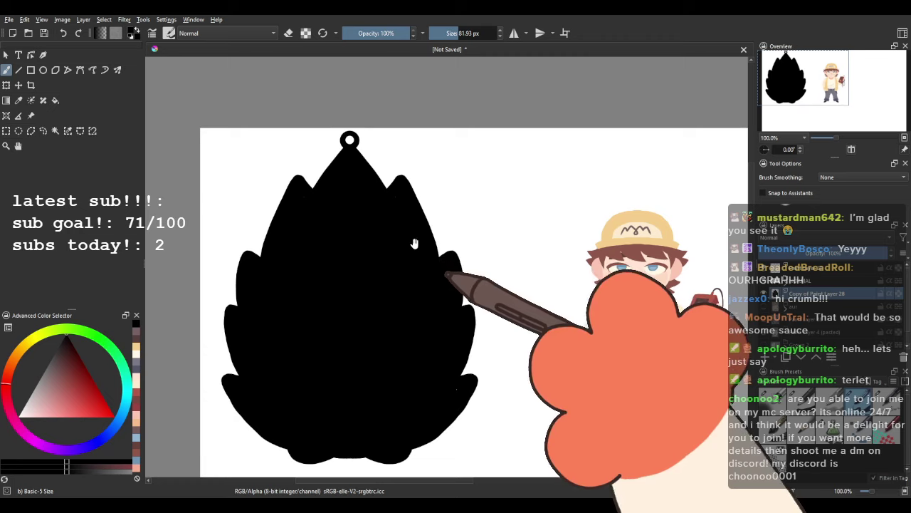
{"action": "left_click_drag", "start_coordinate": [407, 232], "coordinate": [271, 157]}
{"action": "scroll", "coordinate": [241, 174], "scroll_direction": "down", "scroll_amount": 1}
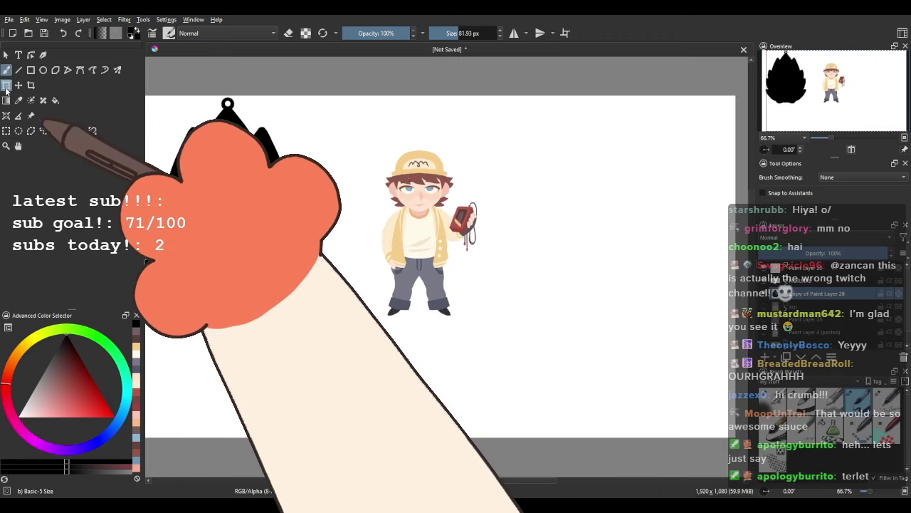
Try to move the black flame silhouette behind the capped character, and undo the move.
{"action": "left_click", "coordinate": [18, 85]}
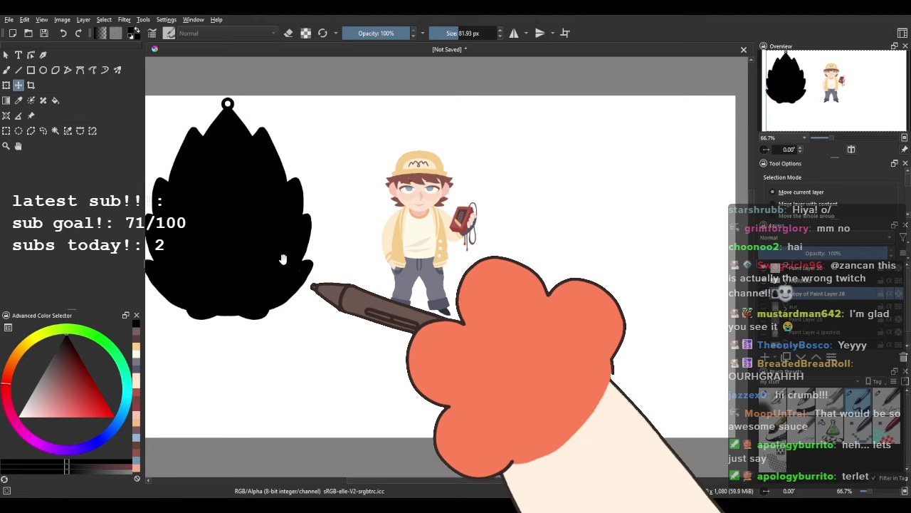
{"action": "left_click_drag", "start_coordinate": [250, 256], "coordinate": [420, 261]}
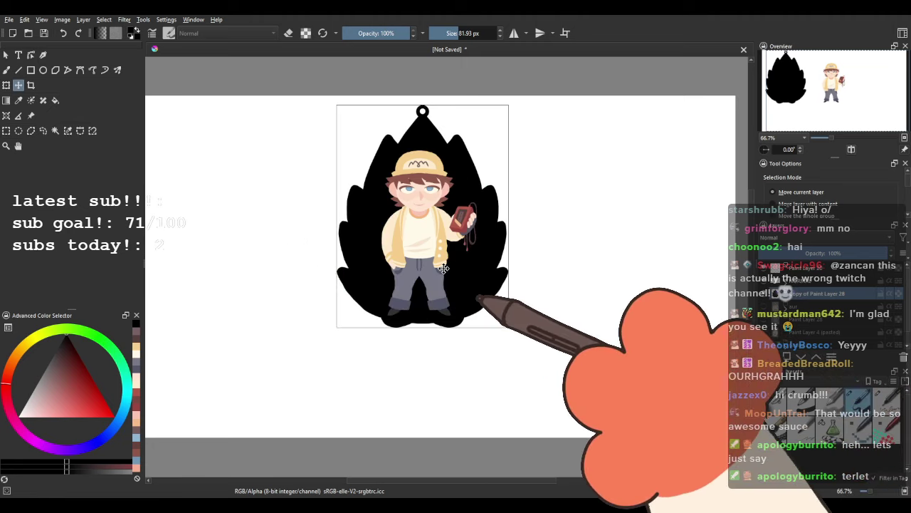
{"action": "scroll", "coordinate": [421, 321], "scroll_direction": "up", "scroll_amount": 4}
{"action": "key", "text": "ctrl+z"}
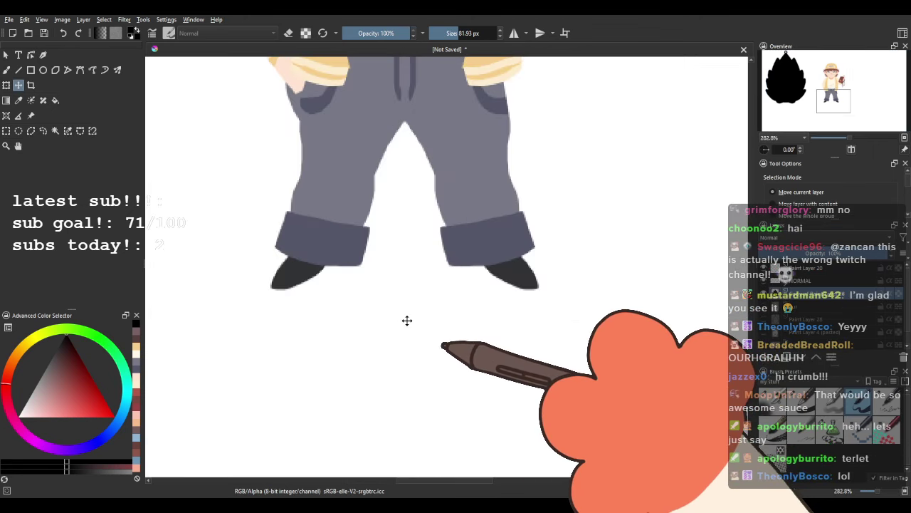
Check the capped character group and silhouette by toggling their visibility, and delete the original Paint Layer 28 outline.
{"action": "scroll", "coordinate": [406, 320], "scroll_direction": "down", "scroll_amount": 5}
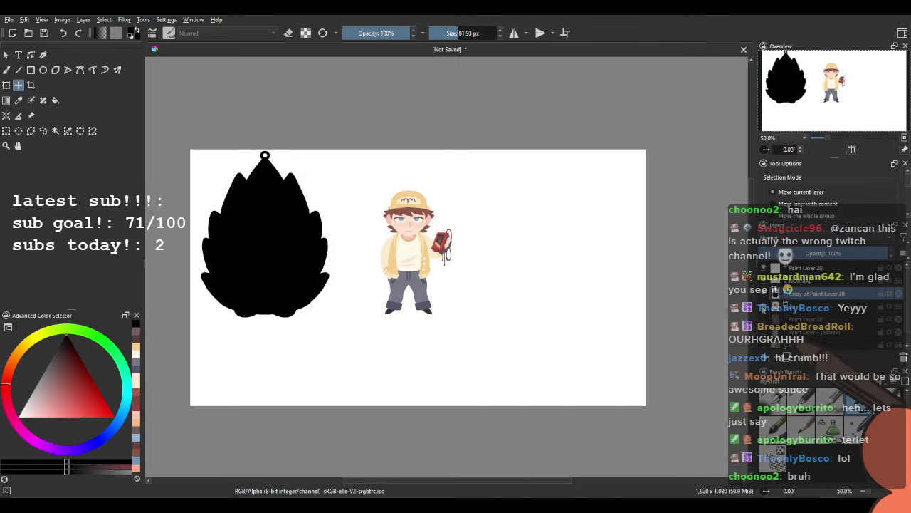
{"action": "left_click", "coordinate": [765, 280]}
{"action": "left_click", "coordinate": [765, 281]}
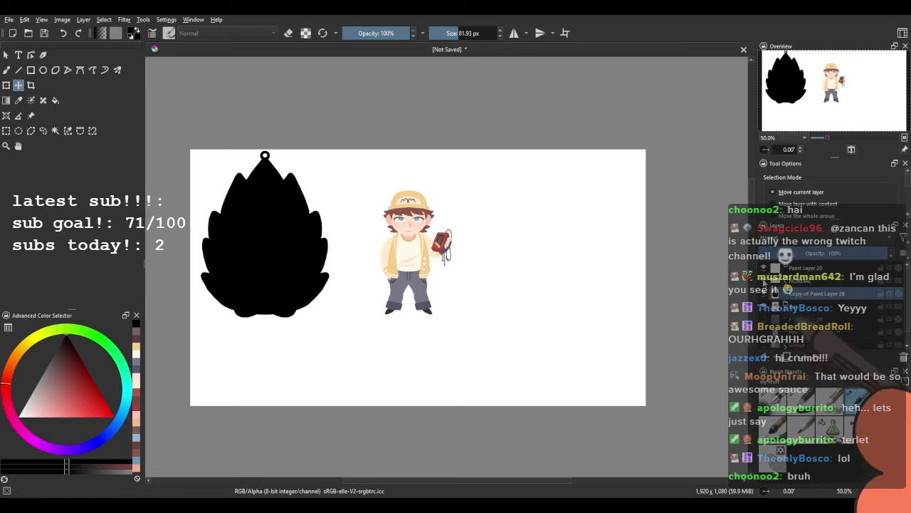
{"action": "left_click", "coordinate": [764, 294]}
{"action": "left_click", "coordinate": [765, 293]}
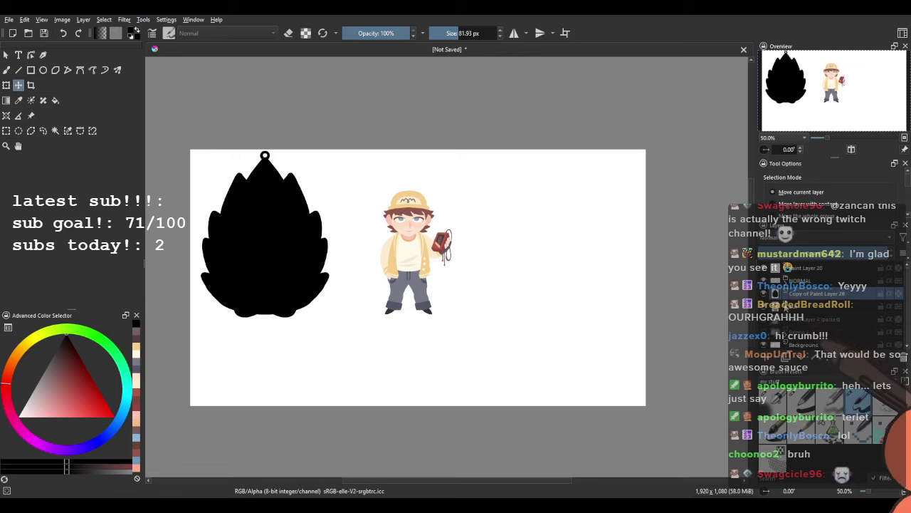
Move the solid silhouette layer beneath the paint layers of the aur group and show the aura character over it.
{"action": "left_click_drag", "start_coordinate": [820, 343], "coordinate": [821, 350]}
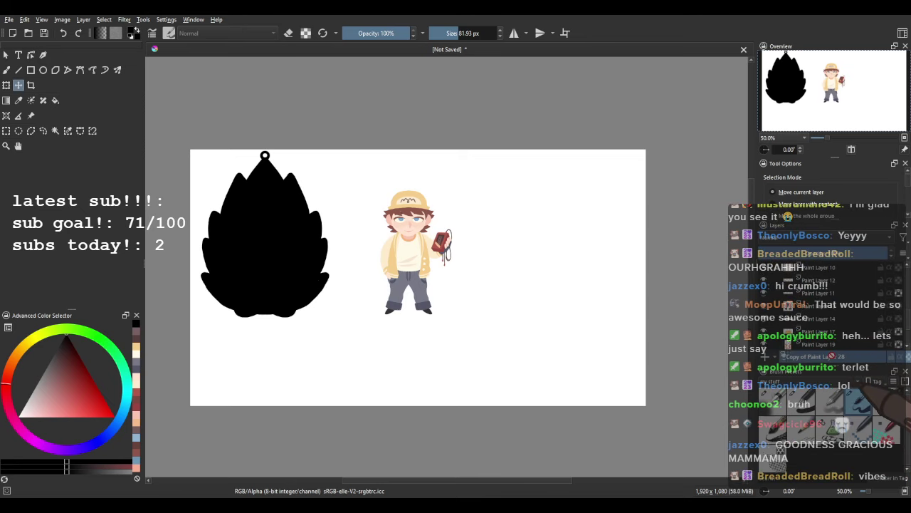
{"action": "left_click_drag", "start_coordinate": [826, 349], "coordinate": [826, 348]}
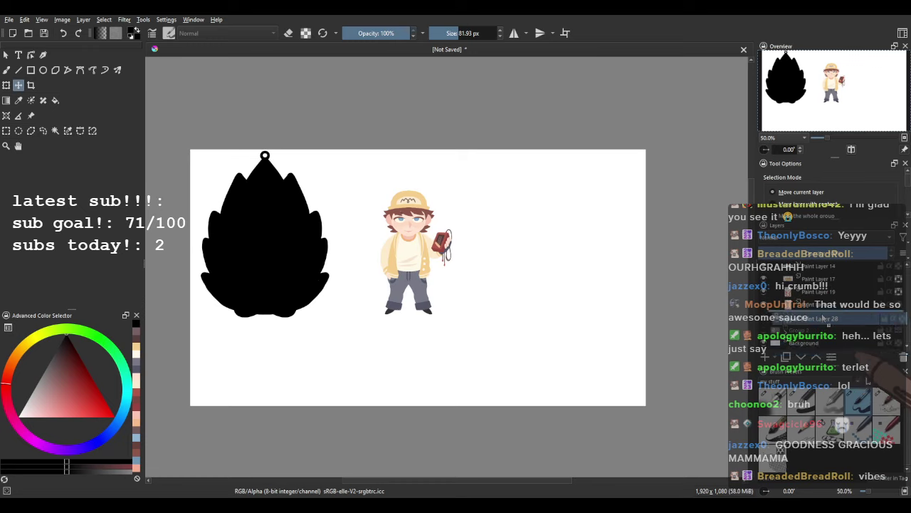
{"action": "left_click_drag", "start_coordinate": [822, 318], "coordinate": [822, 317]}
{"action": "scroll", "coordinate": [810, 299], "scroll_direction": "up", "scroll_amount": 5}
{"action": "left_click", "coordinate": [787, 294]}
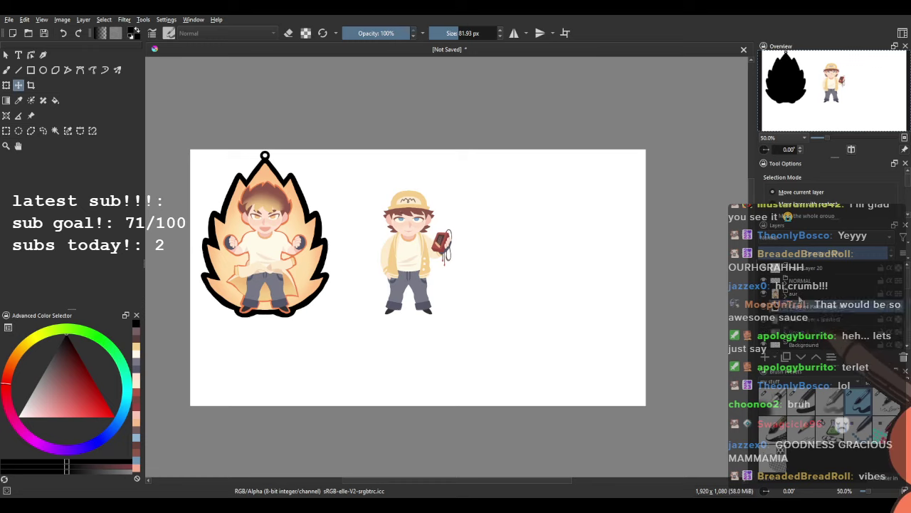
{"action": "left_click", "coordinate": [801, 297]}
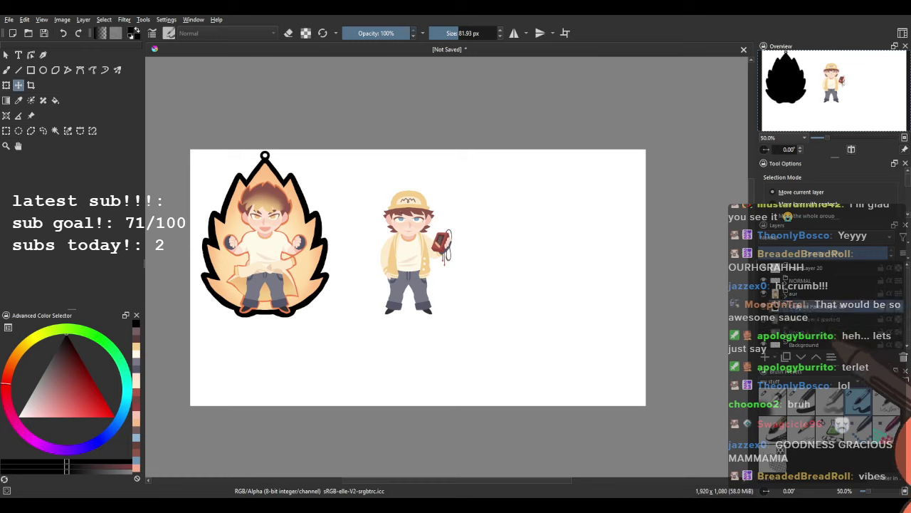
{"action": "scroll", "coordinate": [801, 310], "scroll_direction": "down", "scroll_amount": 5}
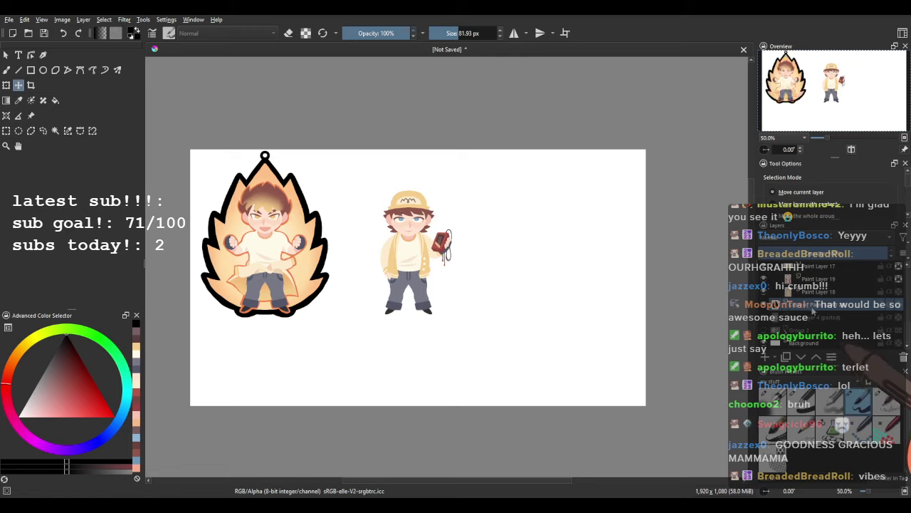
Move the whole aur group behind the capped character and select the NORMAL group.
{"action": "scroll", "coordinate": [806, 317], "scroll_direction": "up", "scroll_amount": 5}
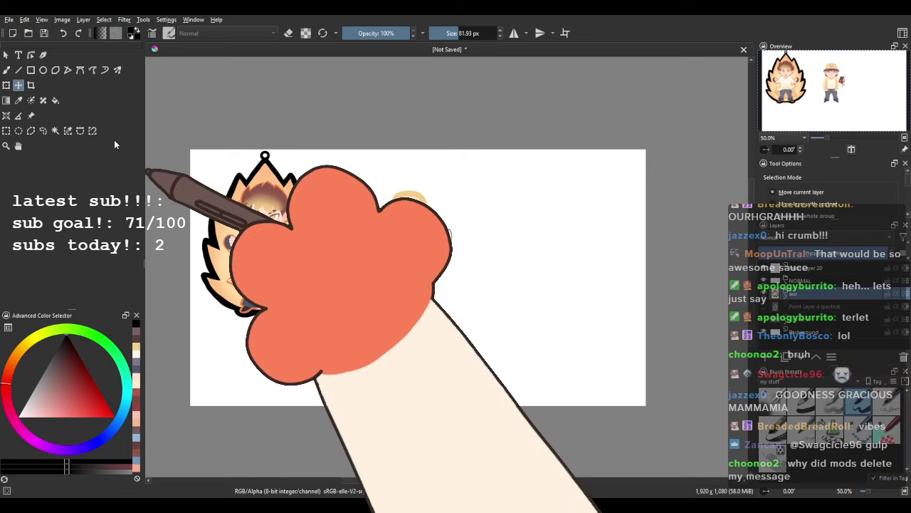
{"action": "left_click_drag", "start_coordinate": [286, 317], "coordinate": [427, 320]}
{"action": "scroll", "coordinate": [392, 216], "scroll_direction": "up", "scroll_amount": 4}
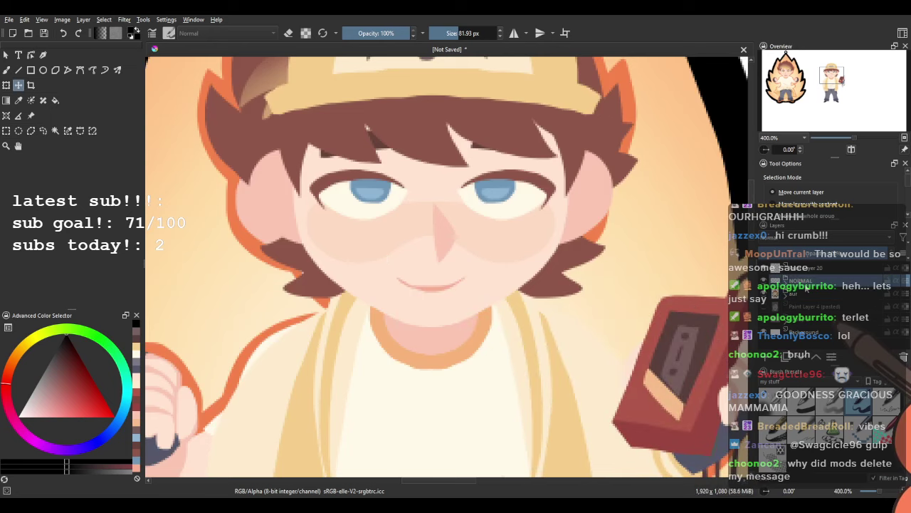
Align the flaming character over the capped character so that their bodies and feet overlap, comparing the two.
{"action": "left_click_drag", "start_coordinate": [460, 287], "coordinate": [460, 291]}
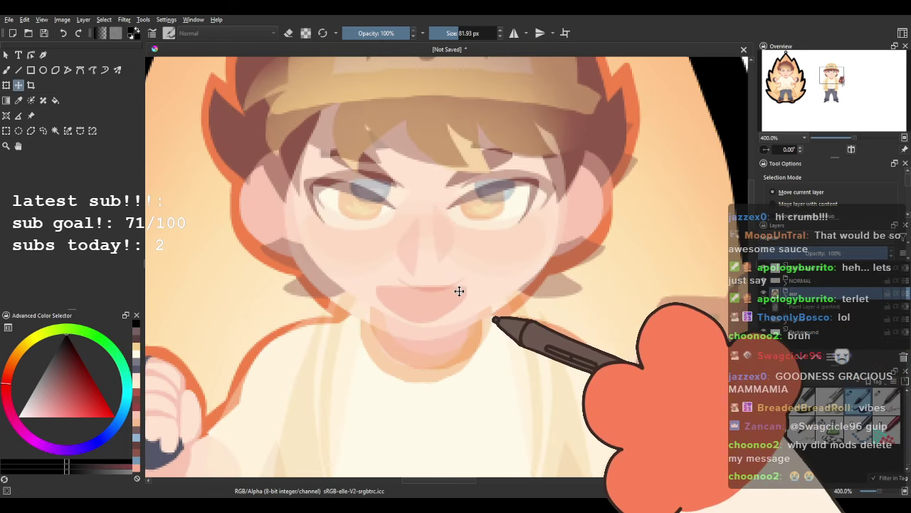
{"action": "scroll", "coordinate": [426, 359], "scroll_direction": "up", "scroll_amount": 3}
{"action": "left_click_drag", "start_coordinate": [421, 372], "coordinate": [448, 335]}
{"action": "scroll", "coordinate": [448, 335], "scroll_direction": "down", "scroll_amount": 6}
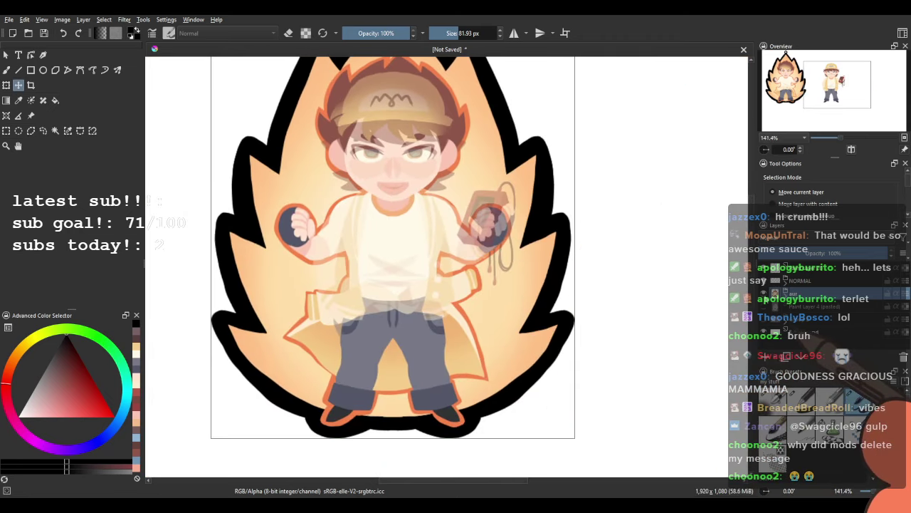
{"action": "left_click", "coordinate": [764, 294]}
{"action": "left_click", "coordinate": [764, 294]}
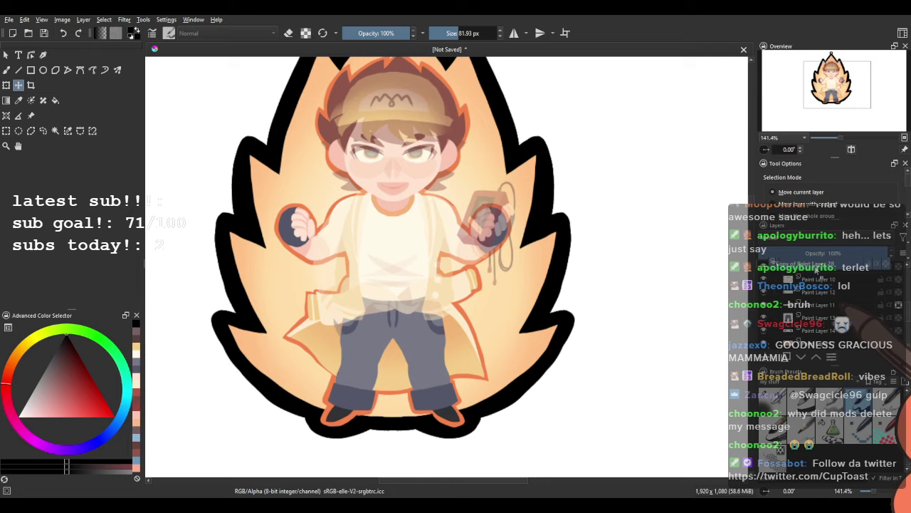
Move the copied black silhouette layer out of the flaming character's group to the bottom of the NORMAL group.
{"action": "left_click_drag", "start_coordinate": [819, 283], "coordinate": [819, 265]}
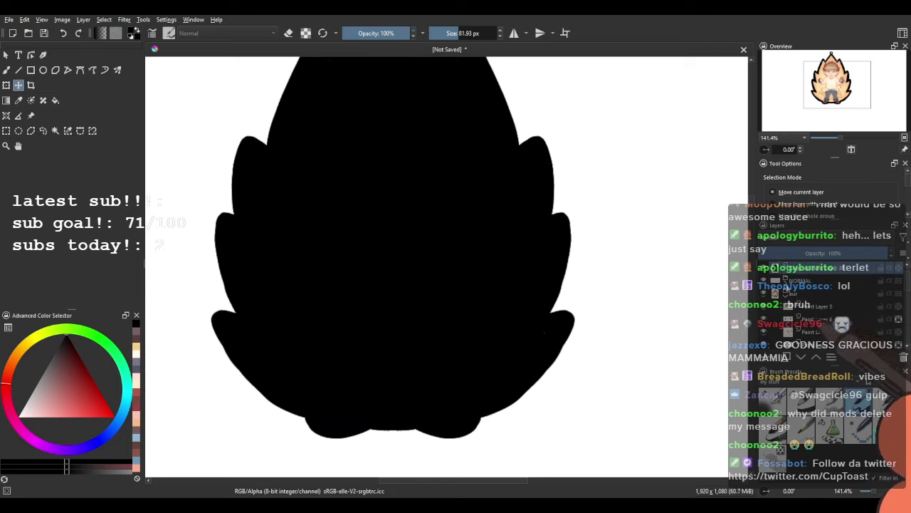
{"action": "left_click", "coordinate": [786, 283]}
{"action": "left_click_drag", "start_coordinate": [813, 269], "coordinate": [820, 345]}
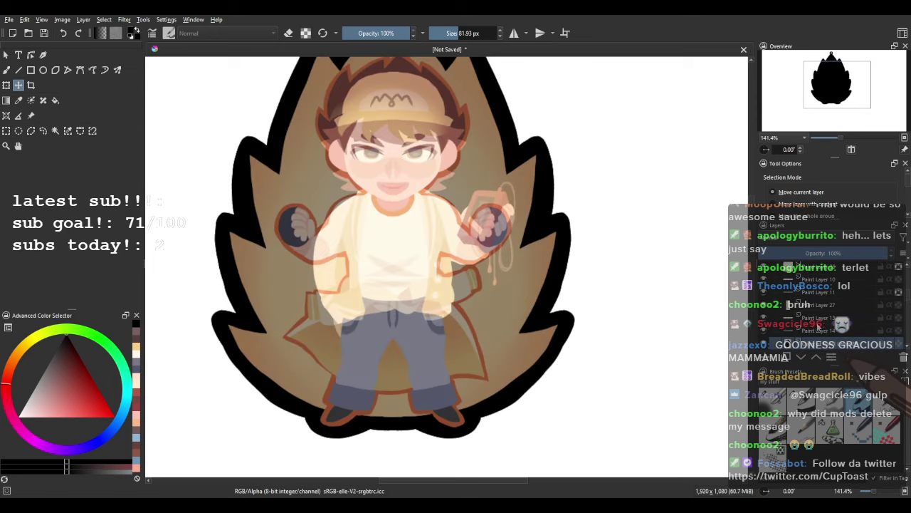
Move the flaming character back beside the capped character so that both hanging rings sit level.
{"action": "scroll", "coordinate": [818, 328], "scroll_direction": "up", "scroll_amount": 3}
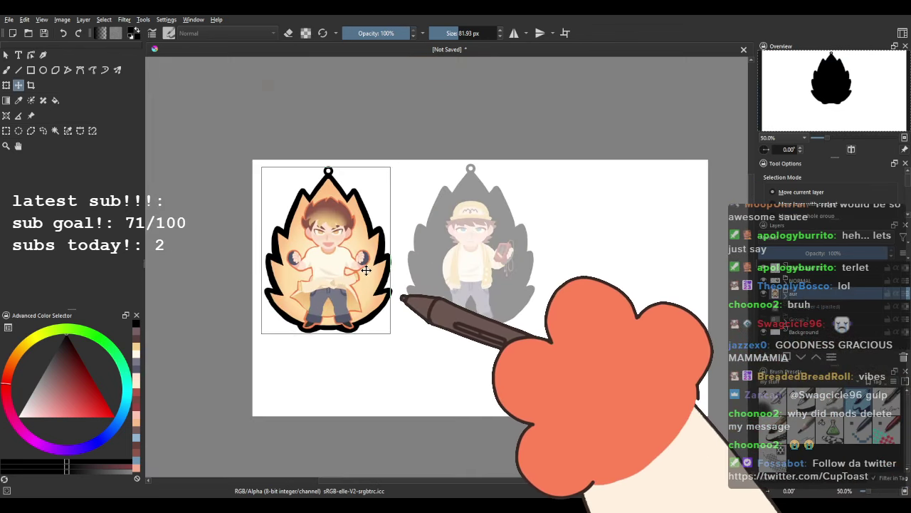
{"action": "scroll", "coordinate": [486, 267], "scroll_direction": "up", "scroll_amount": 3}
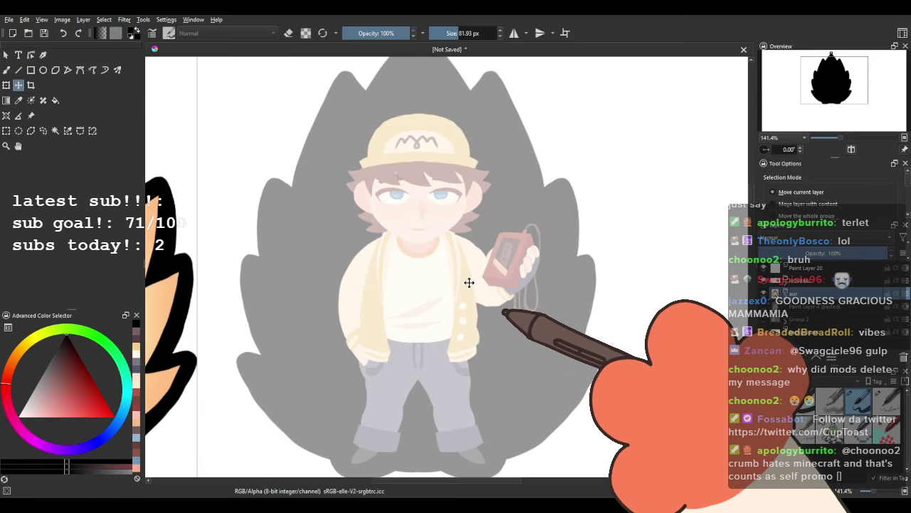
{"action": "scroll", "coordinate": [442, 288], "scroll_direction": "down", "scroll_amount": 3}
{"action": "scroll", "coordinate": [406, 299], "scroll_direction": "up", "scroll_amount": 1}
{"action": "left_click_drag", "start_coordinate": [378, 294], "coordinate": [377, 296]}
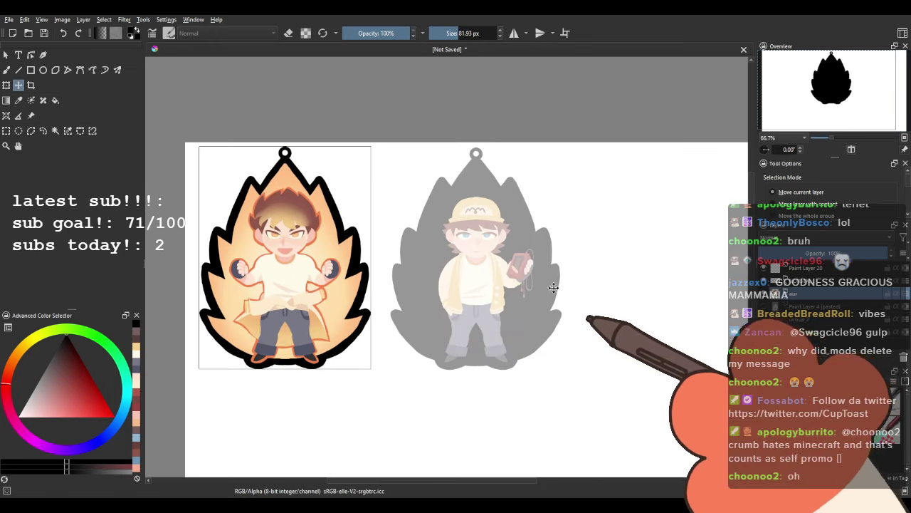
Restore the NORMAL group to full opacity and select its black silhouette layer for painting.
{"action": "left_click", "coordinate": [7, 70]}
{"action": "left_click_drag", "start_coordinate": [596, 238], "coordinate": [541, 237]}
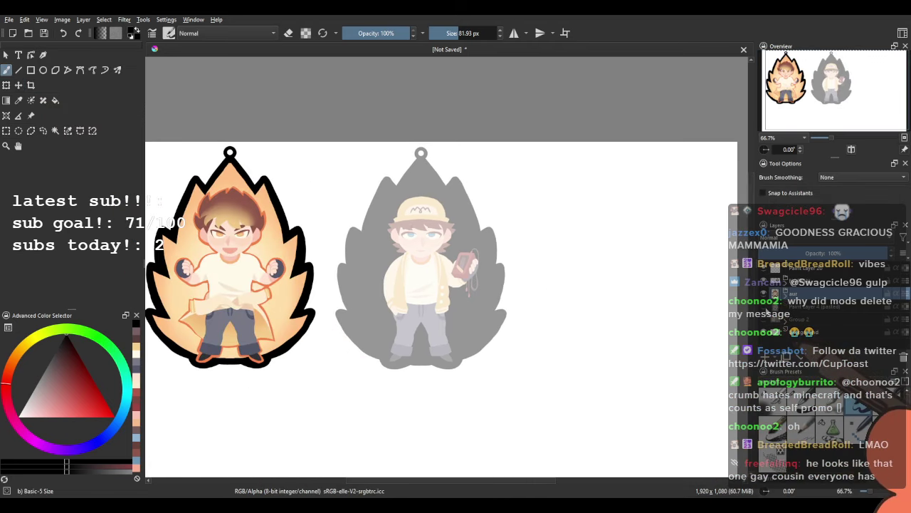
{"action": "scroll", "coordinate": [817, 306], "scroll_direction": "down", "scroll_amount": 5}
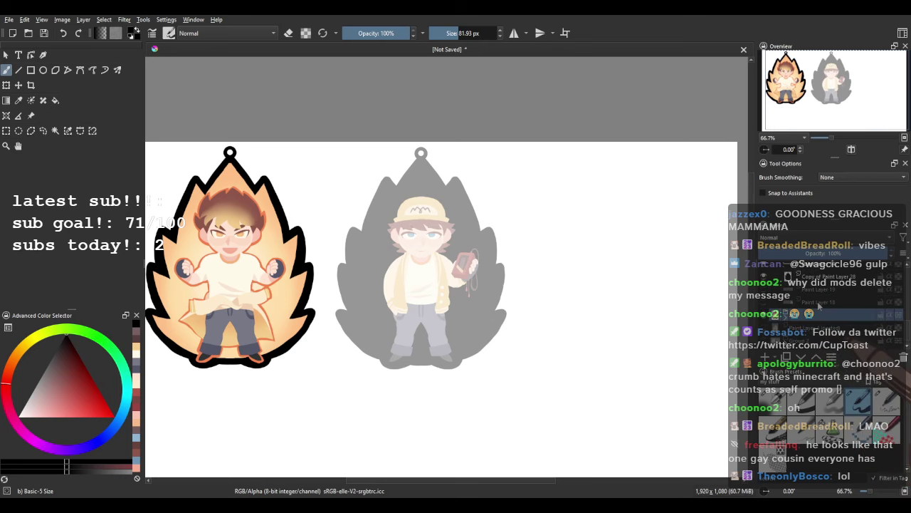
{"action": "scroll", "coordinate": [821, 304], "scroll_direction": "down", "scroll_amount": 5}
{"action": "left_click", "coordinate": [826, 285]}
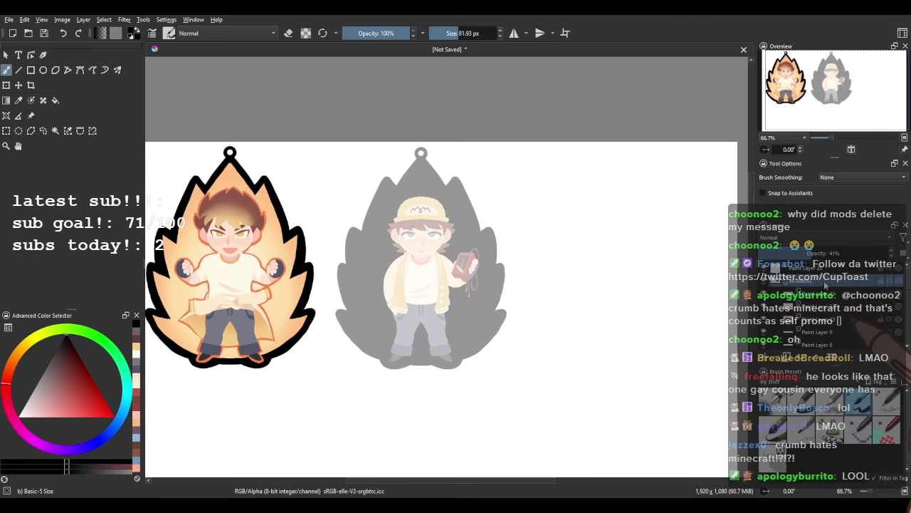
{"action": "scroll", "coordinate": [825, 311], "scroll_direction": "down", "scroll_amount": 2}
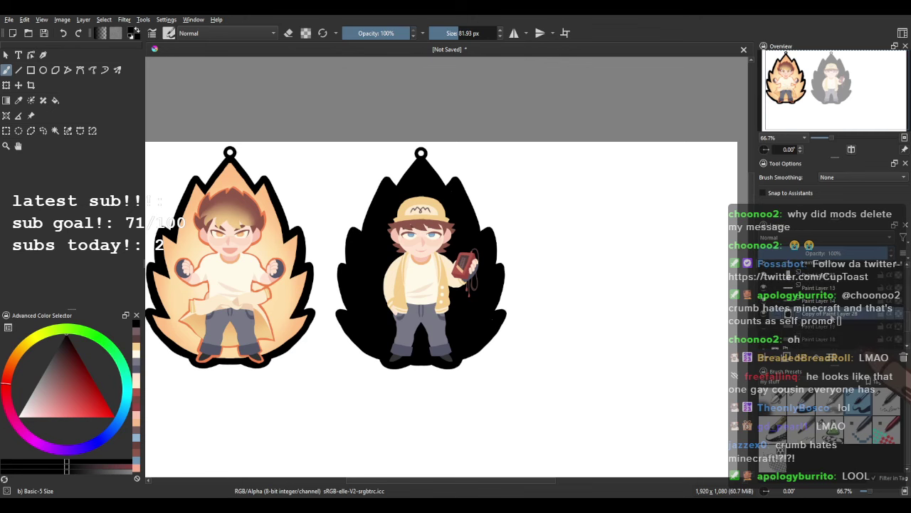
Enlarge the brush to about 210 px for recolouring the silhouette behind the capped character.
{"action": "scroll", "coordinate": [508, 299], "scroll_direction": "up", "scroll_amount": 1}
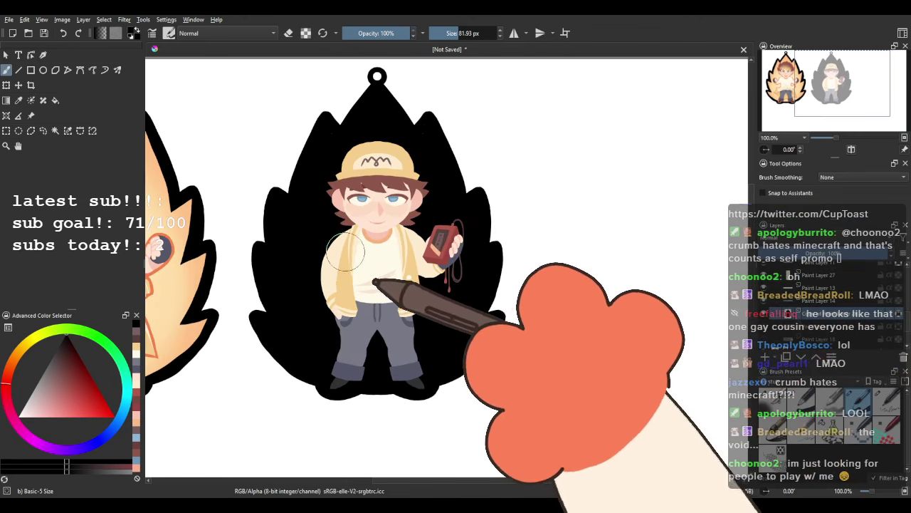
{"action": "left_click_drag", "start_coordinate": [307, 247], "coordinate": [362, 235]}
{"action": "left_click_drag", "start_coordinate": [361, 236], "coordinate": [311, 248]}
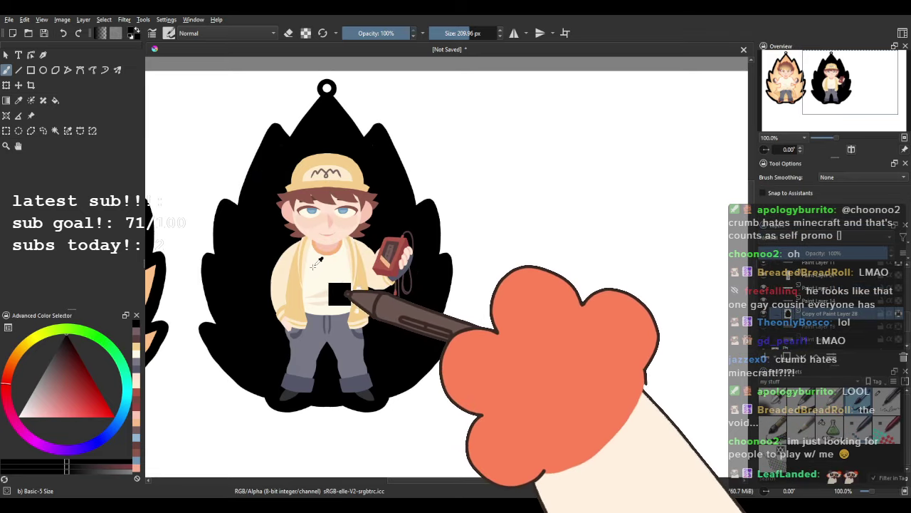
Try recolouring the capped character's silhouette with the cream sampled from the shirt.
{"action": "left_click", "coordinate": [314, 267], "text": "ctrl"}
{"action": "left_click_drag", "start_coordinate": [276, 134], "coordinate": [265, 419]}
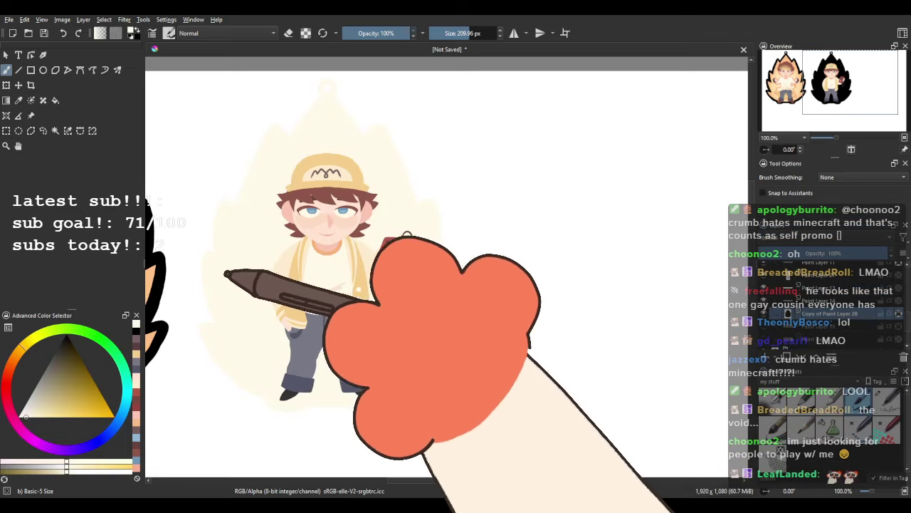
{"action": "key", "text": "ctrl+z"}
Paint the silhouette behind the capped character white.
{"action": "left_click_drag", "start_coordinate": [25, 420], "coordinate": [10, 452]}
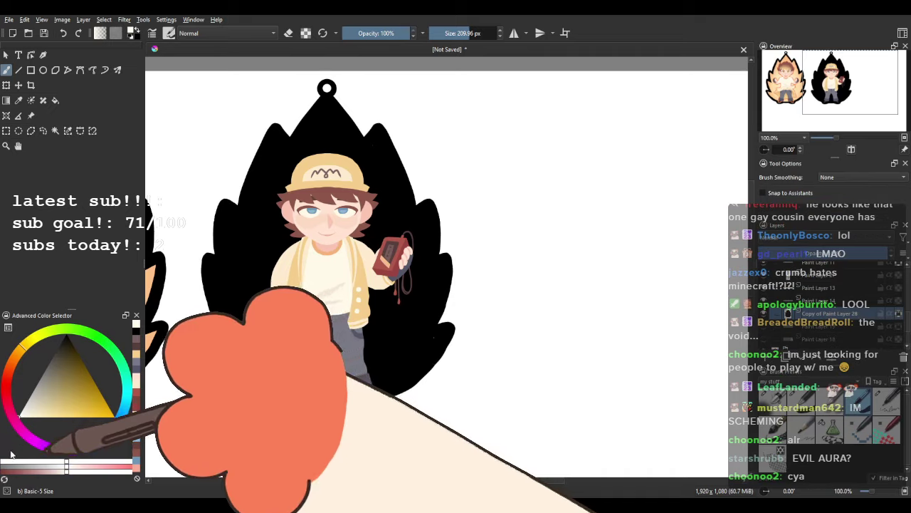
{"action": "mouse_move", "coordinate": [276, 125]}
{"action": "left_mouse_down"}
{"action": "mouse_move", "coordinate": [304, 132]}
{"action": "mouse_move", "coordinate": [425, 329]}
{"action": "mouse_move", "coordinate": [445, 245]}
{"action": "left_mouse_up"}
Paint the black flame outline layer around the flaming character white.
{"action": "left_click_drag", "start_coordinate": [352, 261], "coordinate": [611, 236]}
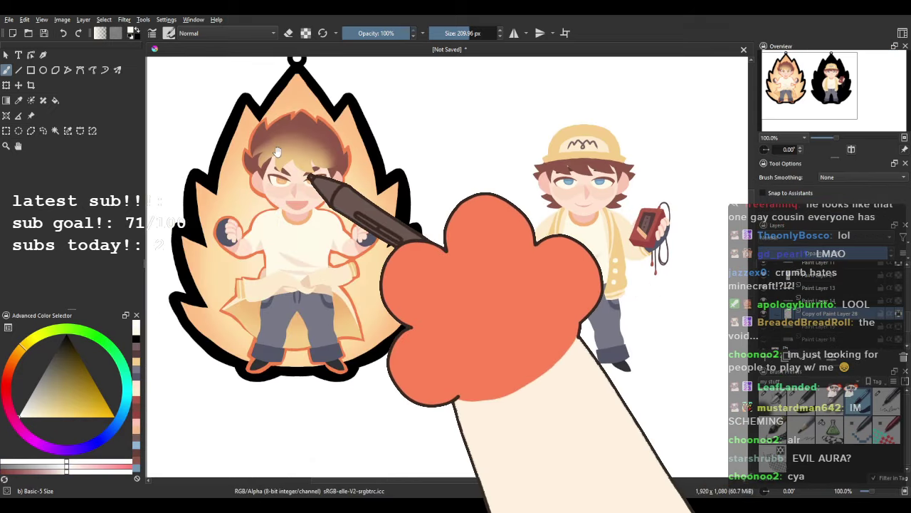
{"action": "left_click_drag", "start_coordinate": [277, 157], "coordinate": [305, 190]}
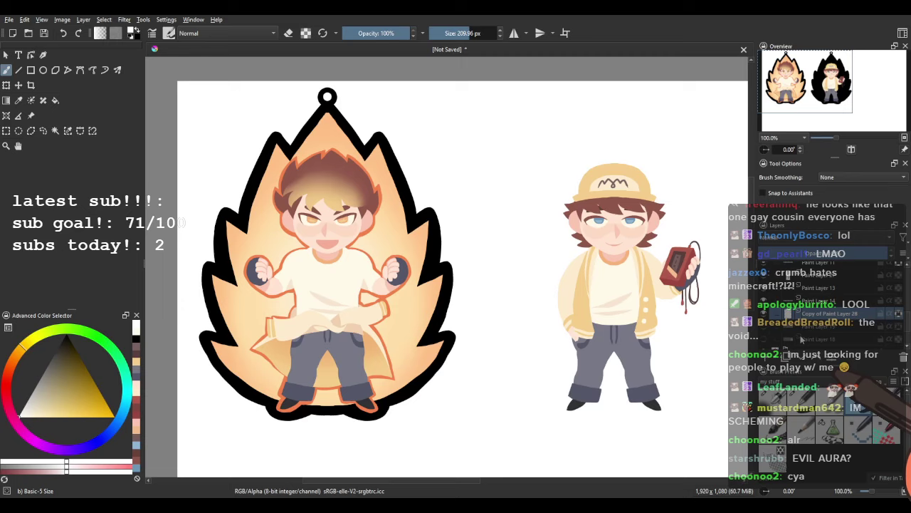
{"action": "scroll", "coordinate": [802, 334], "scroll_direction": "down", "scroll_amount": 5}
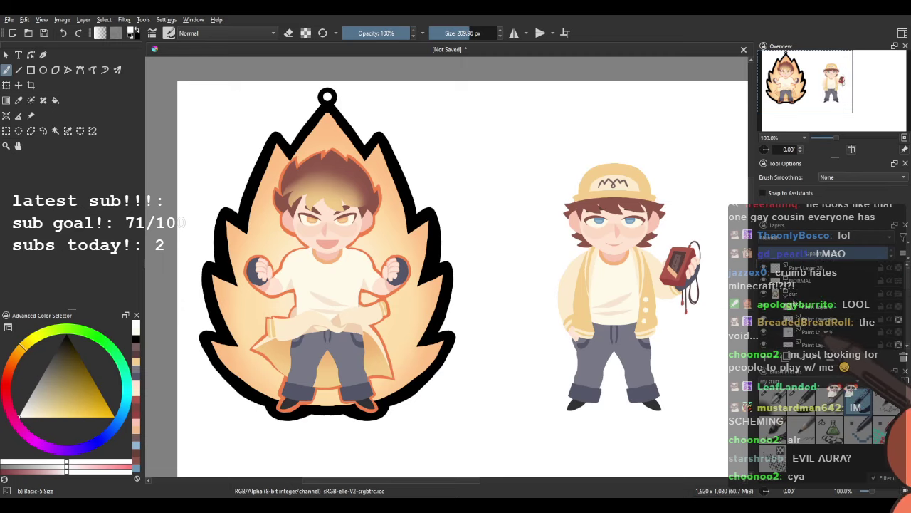
{"action": "scroll", "coordinate": [826, 337], "scroll_direction": "down", "scroll_amount": 5}
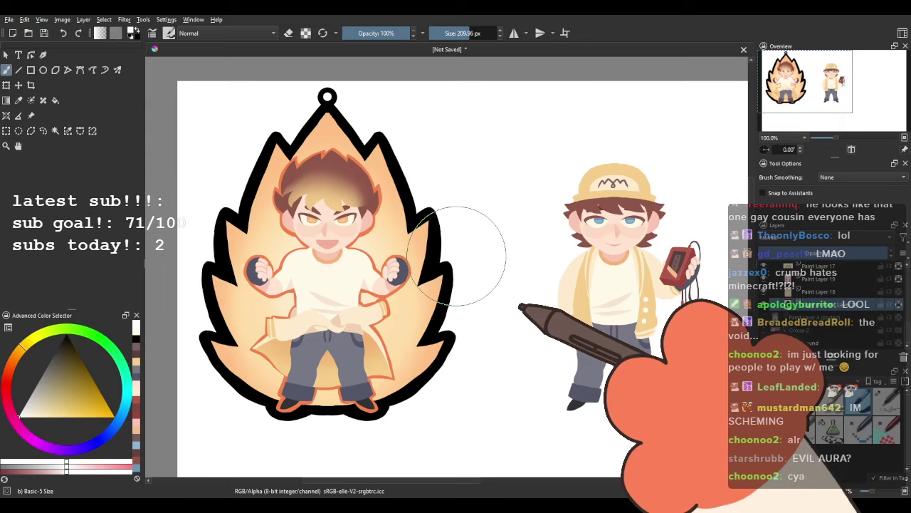
{"action": "mouse_move", "coordinate": [442, 235]}
{"action": "left_mouse_down"}
{"action": "mouse_move", "coordinate": [273, 101]}
{"action": "mouse_move", "coordinate": [280, 418]}
{"action": "mouse_move", "coordinate": [279, 404]}
{"action": "left_mouse_up"}
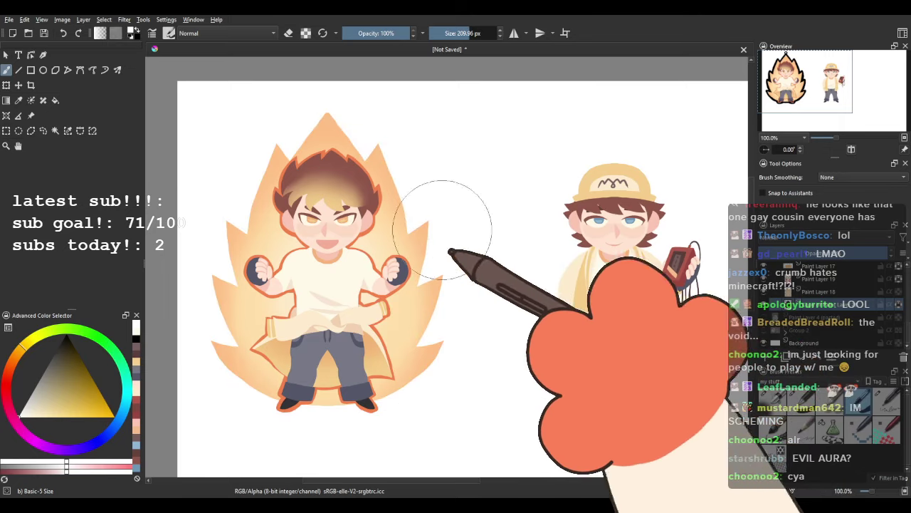
Paint the Background layer light grey with the brush enlarged to about 491 px.
{"action": "left_click_drag", "start_coordinate": [907, 332], "coordinate": [908, 281]}
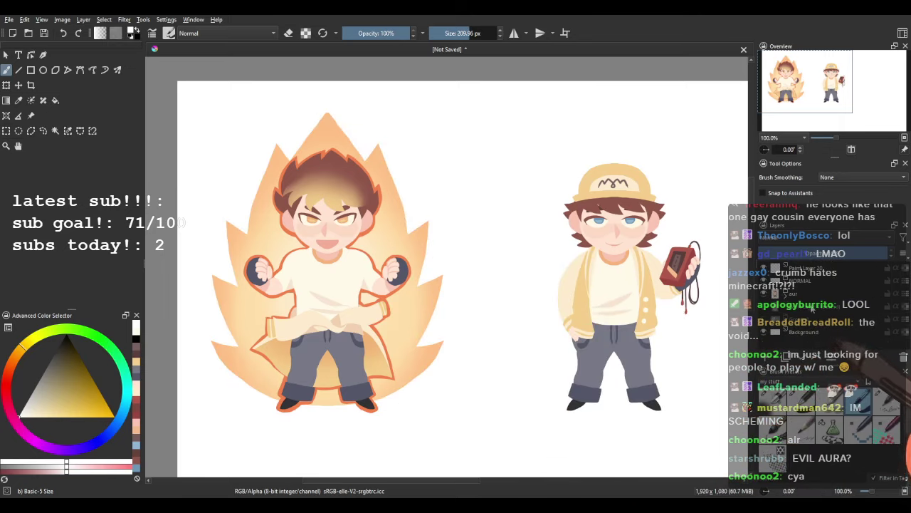
{"action": "left_click", "coordinate": [818, 331]}
{"action": "scroll", "coordinate": [370, 284], "scroll_direction": "down", "scroll_amount": 4}
{"action": "left_click_drag", "start_coordinate": [81, 380], "coordinate": [8, 410]}
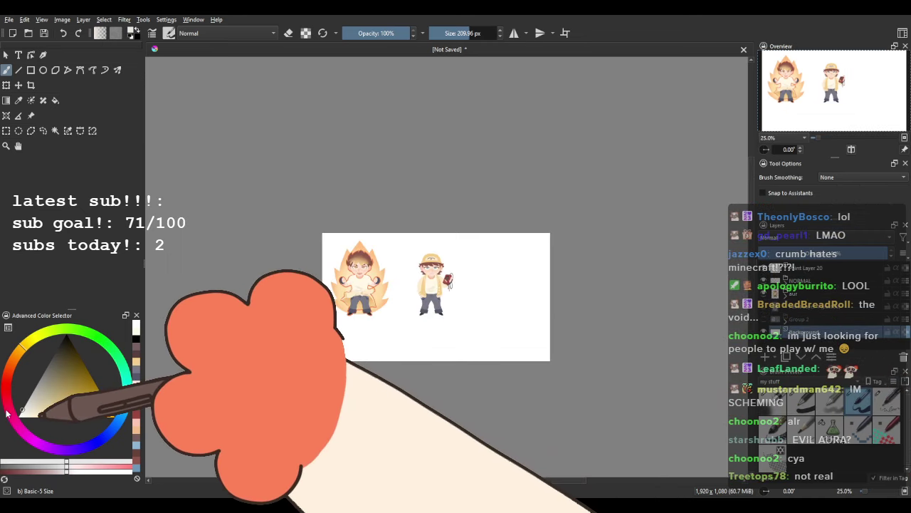
{"action": "left_click_drag", "start_coordinate": [382, 299], "coordinate": [498, 298], "text": "shift"}
{"action": "mouse_move", "coordinate": [449, 277]}
{"action": "left_mouse_down"}
{"action": "mouse_move", "coordinate": [314, 281]}
{"action": "mouse_move", "coordinate": [476, 287]}
{"action": "mouse_move", "coordinate": [381, 335]}
{"action": "left_mouse_up"}
Examine both characters and their white outlines against the light grey background.
{"action": "scroll", "coordinate": [363, 278], "scroll_direction": "up", "scroll_amount": 3}
{"action": "scroll", "coordinate": [507, 312], "scroll_direction": "up", "scroll_amount": 1}
{"action": "left_click_drag", "start_coordinate": [572, 320], "coordinate": [452, 321]}
{"action": "scroll", "coordinate": [450, 303], "scroll_direction": "up", "scroll_amount": 1}
{"action": "key", "text": "minus"}
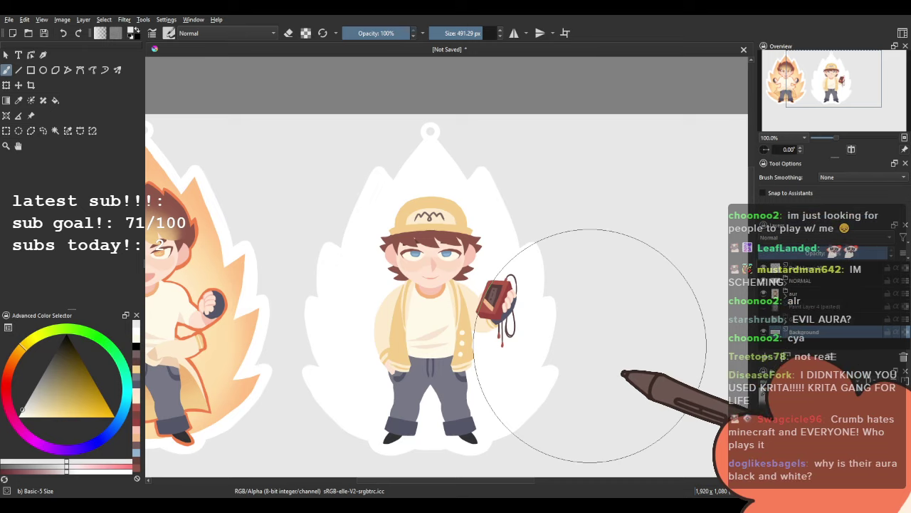
{"action": "scroll", "coordinate": [590, 333], "scroll_direction": "down", "scroll_amount": 2}
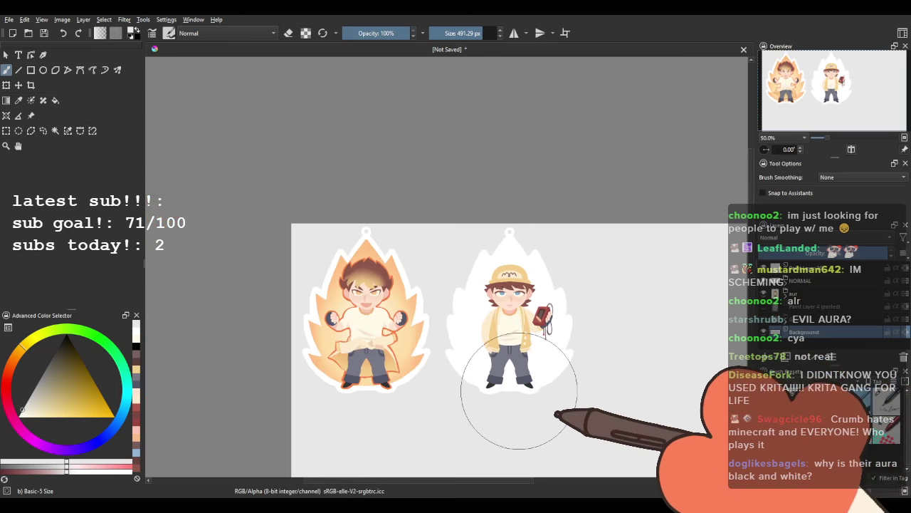
{"action": "scroll", "coordinate": [415, 316], "scroll_direction": "up", "scroll_amount": 2}
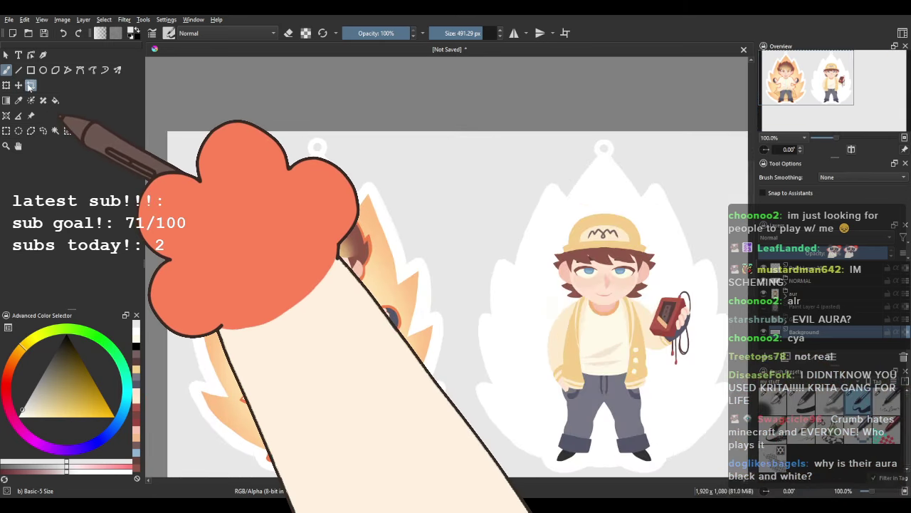
Shift the canvas frame up and to the left with the Crop tool to add margin around the characters.
{"action": "left_click", "coordinate": [31, 85]}
{"action": "scroll", "coordinate": [331, 199], "scroll_direction": "down", "scroll_amount": 2}
{"action": "left_click", "coordinate": [367, 246]}
{"action": "left_click_drag", "start_coordinate": [367, 246], "coordinate": [358, 212]}
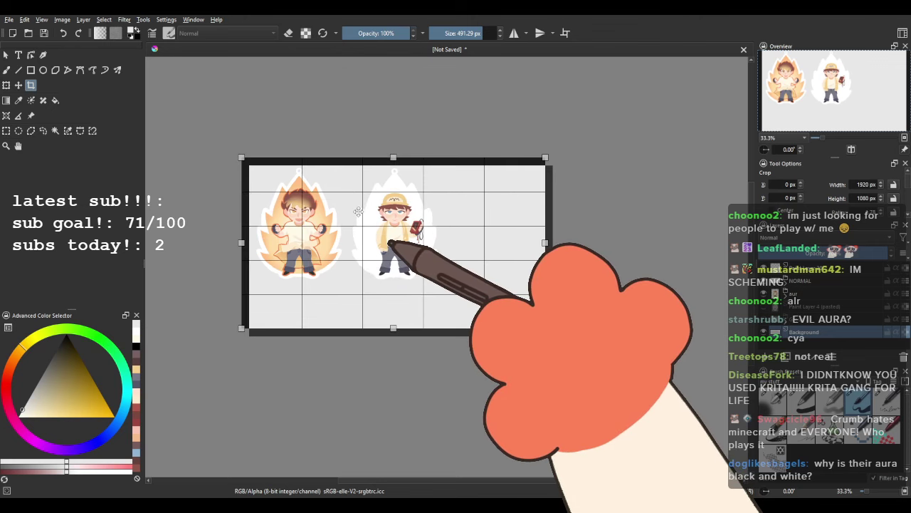
{"action": "key", "text": "Return"}
Readjust the canvas frame slightly down and to the right with Crop, tightening the margin around the flaming character.
{"action": "scroll", "coordinate": [273, 235], "scroll_direction": "up", "scroll_amount": 1}
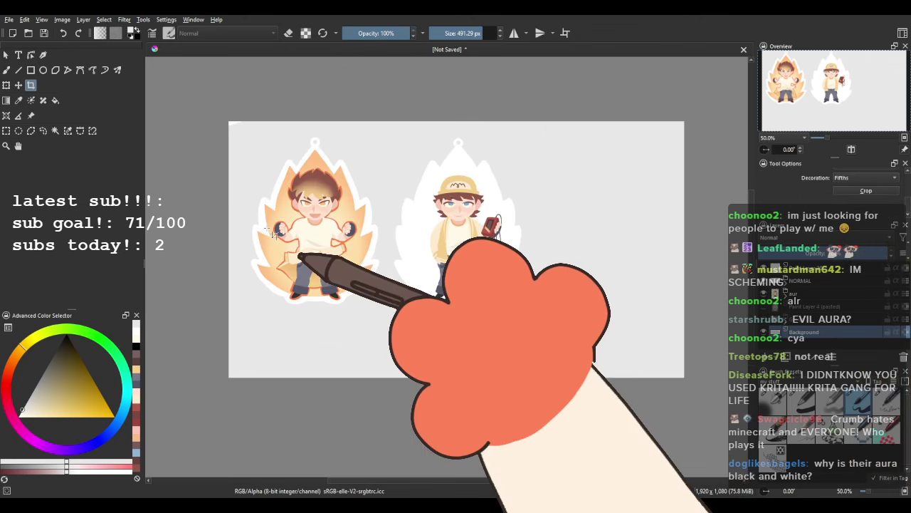
{"action": "left_click", "coordinate": [273, 235]}
{"action": "left_click_drag", "start_coordinate": [228, 121], "coordinate": [238, 127]}
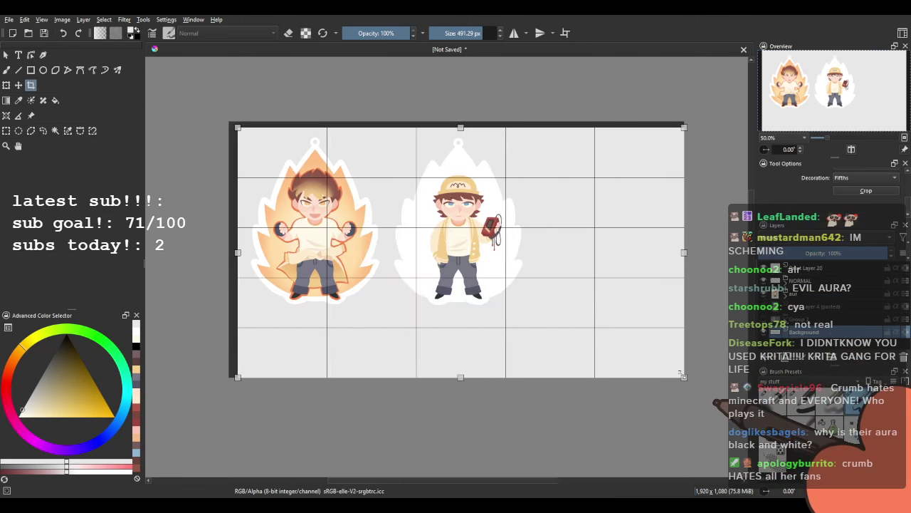
{"action": "key", "text": "Return"}
{"action": "left_click", "coordinate": [512, 264]}
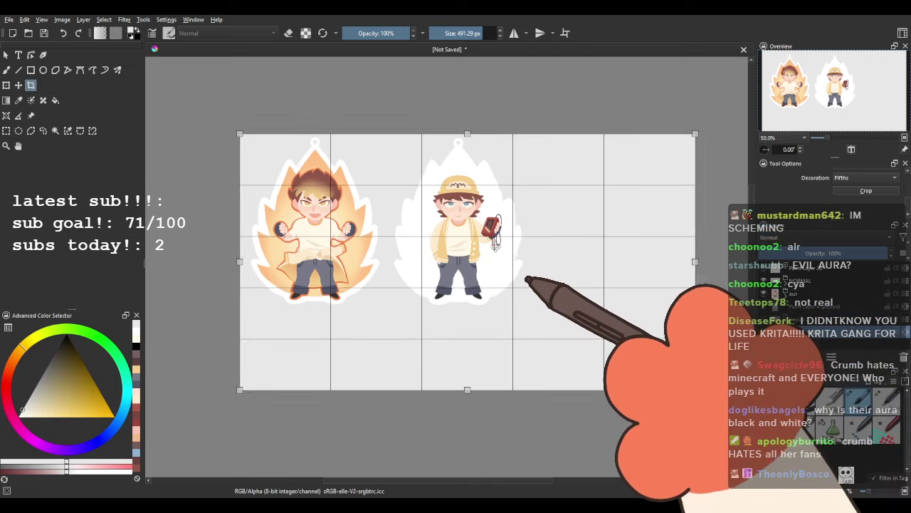
{"action": "key", "text": "Return"}
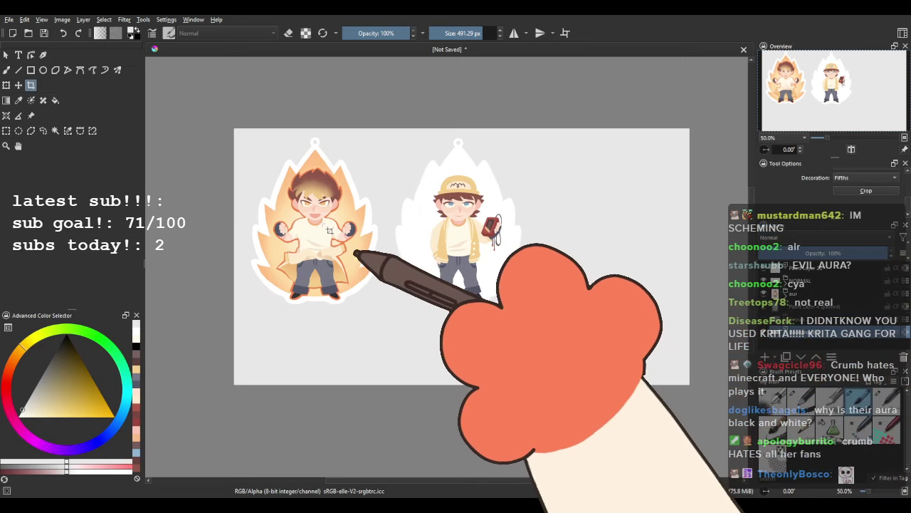
Crop the canvas to 1306 × 776 px around both characters, removing the empty area beside and below them.
{"action": "left_click", "coordinate": [330, 232]}
{"action": "left_click_drag", "start_coordinate": [689, 385], "coordinate": [544, 313]}
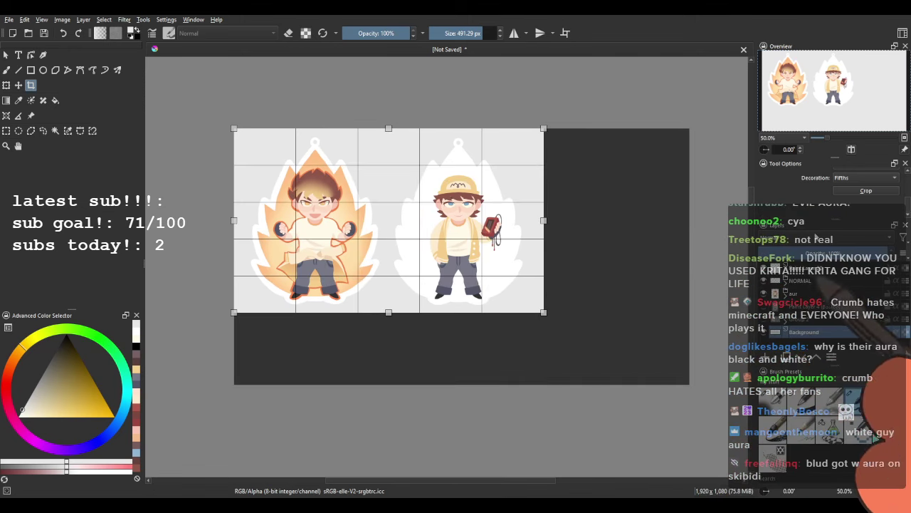
{"action": "key", "text": "Return"}
{"action": "scroll", "coordinate": [277, 273], "scroll_direction": "up", "scroll_amount": 2}
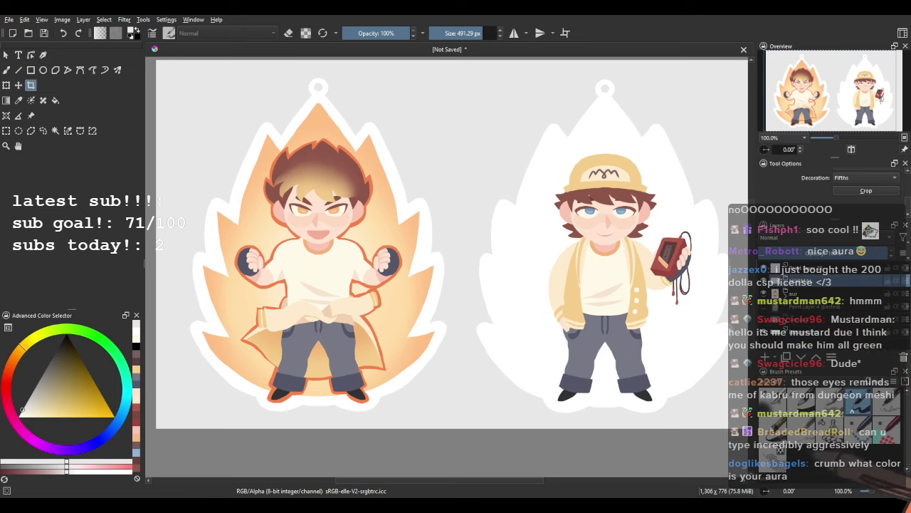
Create a clipping group from the NORMAL group and paint its mask layer bright green with a brush of about 911 px.
{"action": "key", "text": "ctrl+shift+g"}
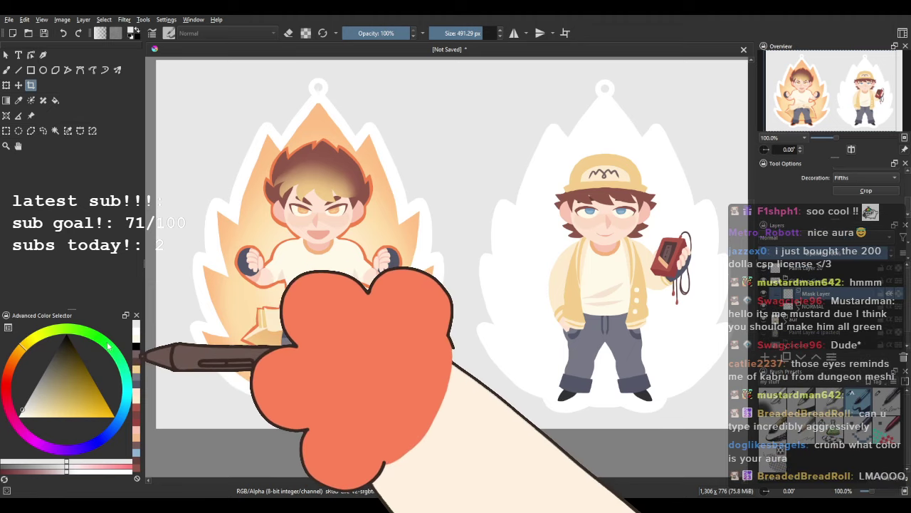
{"action": "left_click", "coordinate": [107, 345]}
{"action": "left_click_drag", "start_coordinate": [106, 410], "coordinate": [209, 455]}
{"action": "left_click", "coordinate": [7, 70]}
{"action": "left_click_drag", "start_coordinate": [267, 291], "coordinate": [467, 292]}
{"action": "mouse_move", "coordinate": [214, 245]}
{"action": "left_mouse_down"}
{"action": "mouse_move", "coordinate": [377, 339]}
{"action": "mouse_move", "coordinate": [559, 344]}
{"action": "mouse_move", "coordinate": [348, 332]}
{"action": "left_mouse_up"}
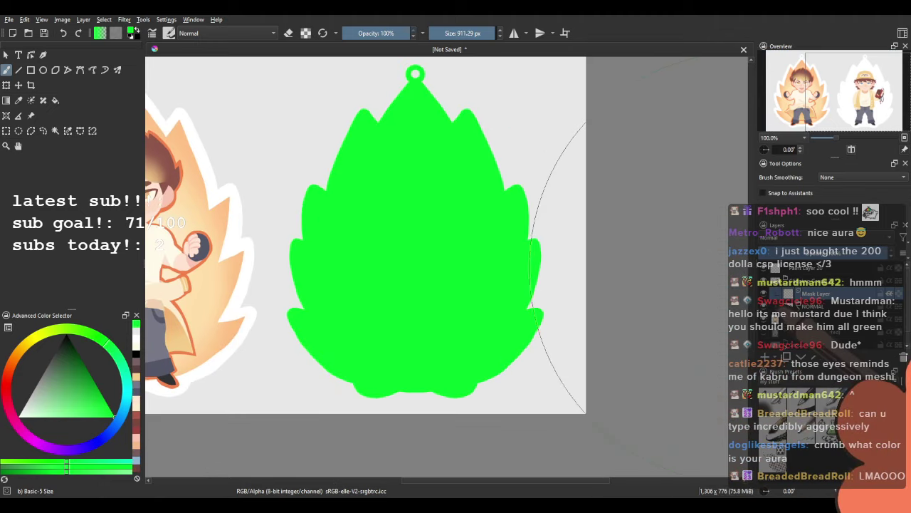
Switch the green mask layer's blending mode to Color and check the tinted character beside the flaming one.
{"action": "left_click", "coordinate": [814, 178]}
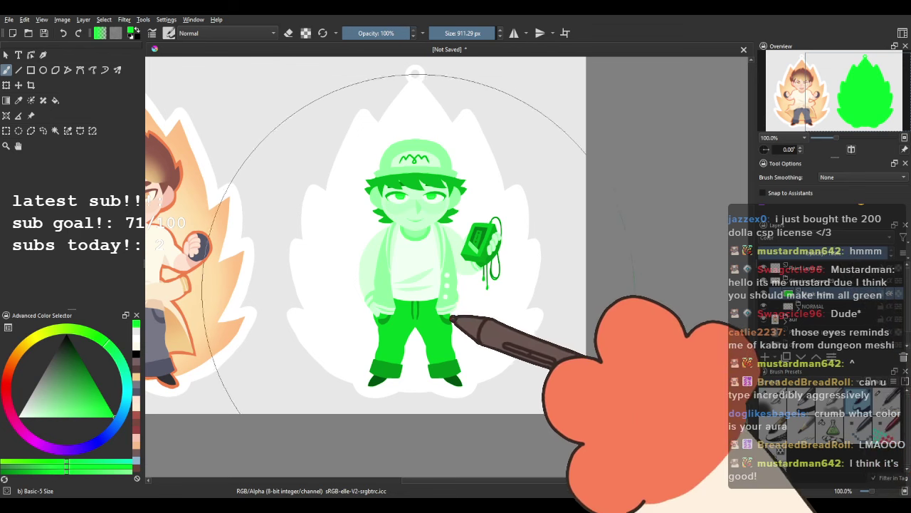
{"action": "scroll", "coordinate": [411, 296], "scroll_direction": "up", "scroll_amount": 1}
{"action": "left_click_drag", "start_coordinate": [397, 295], "coordinate": [412, 344]}
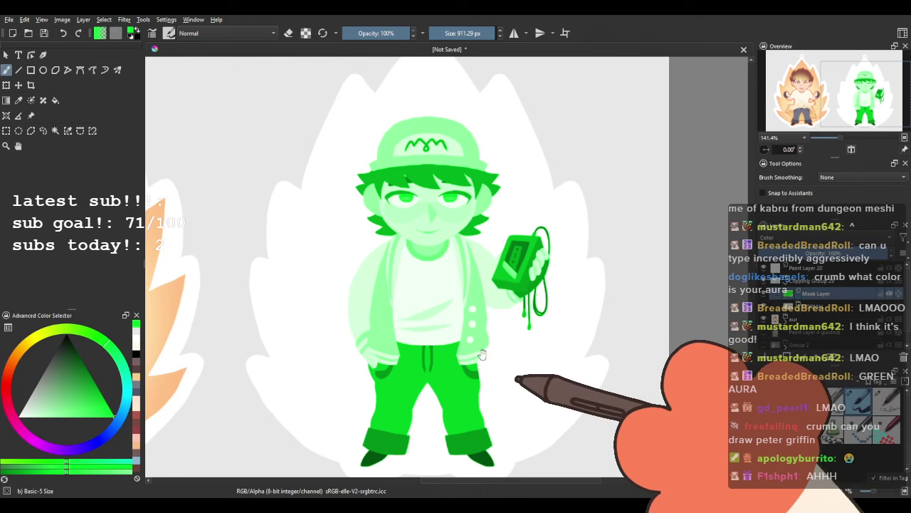
{"action": "left_click_drag", "start_coordinate": [483, 355], "coordinate": [509, 354]}
{"action": "scroll", "coordinate": [510, 354], "scroll_direction": "down", "scroll_amount": 3}
{"action": "scroll", "coordinate": [501, 363], "scroll_direction": "up", "scroll_amount": 1}
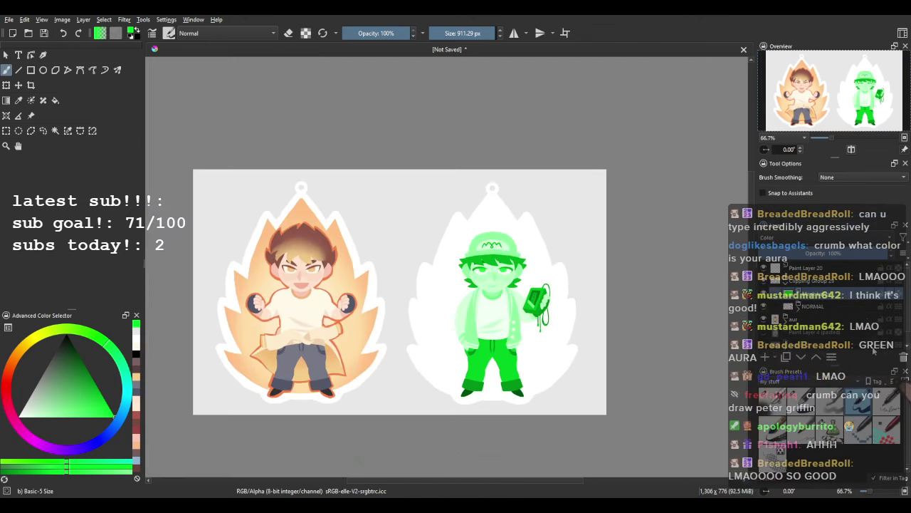
Undo the green recolouring of the capped character.
{"action": "key", "text": "ctrl+z"}
{"action": "key", "text": "ctrl+z"}
{"action": "key", "text": "ctrl+z"}
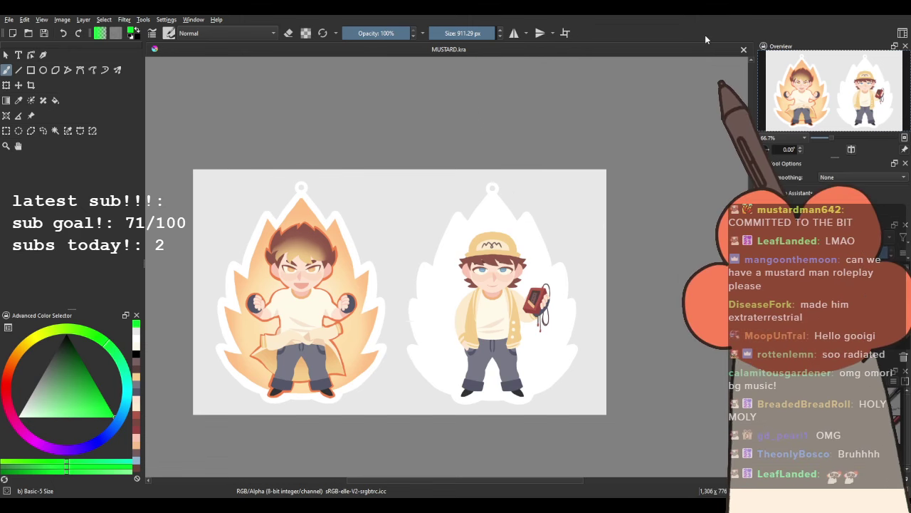
Close MUSTARD.kra and open battery.kra from the recent documents.
{"action": "left_click", "coordinate": [744, 50]}
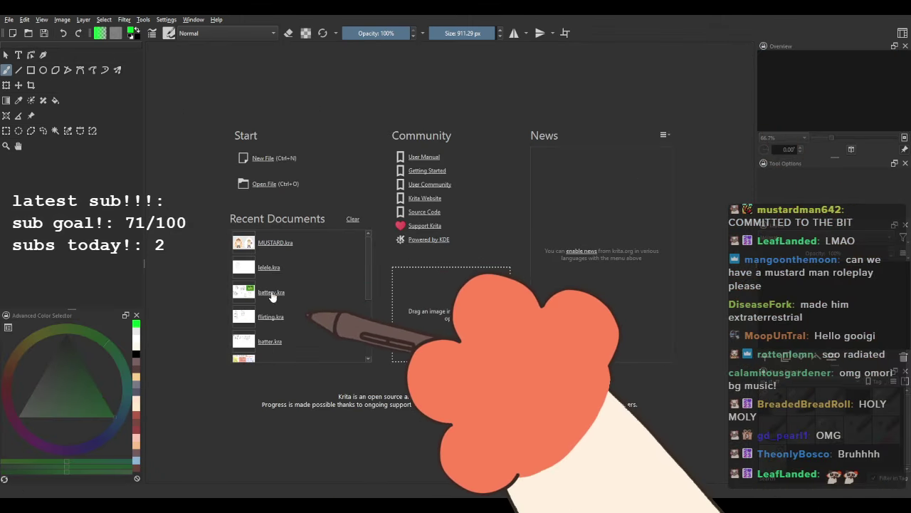
{"action": "left_click", "coordinate": [228, 289]}
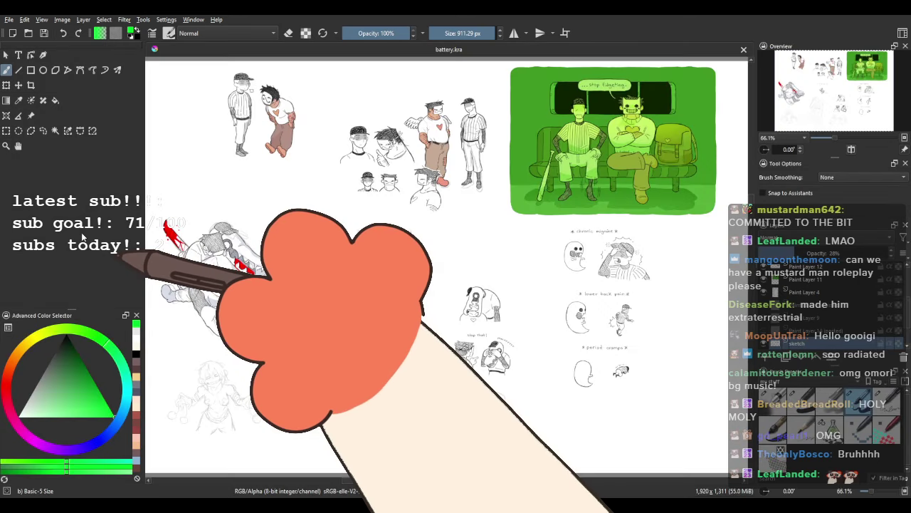
Make Paint Layer 6 active and set up the Ink-1 Precision brush at 3 px in black.
{"action": "left_click", "coordinate": [892, 408]}
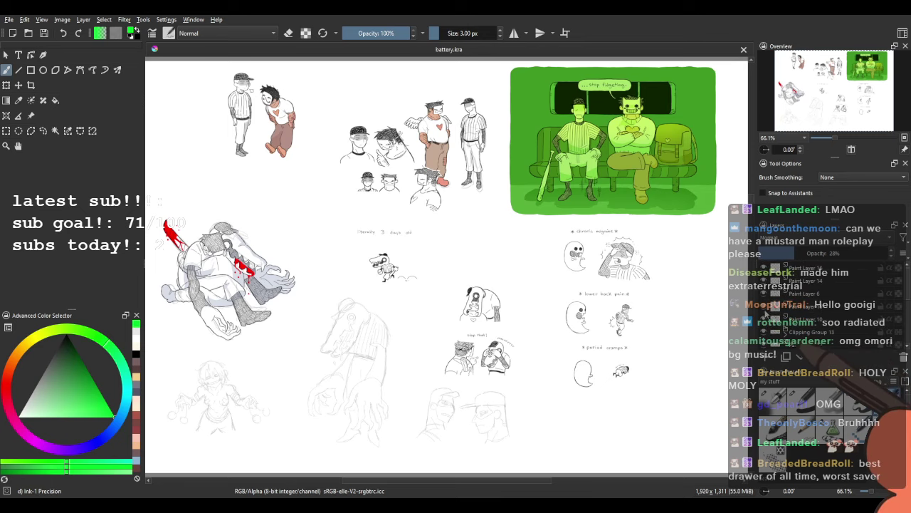
{"action": "left_click", "coordinate": [765, 321]}
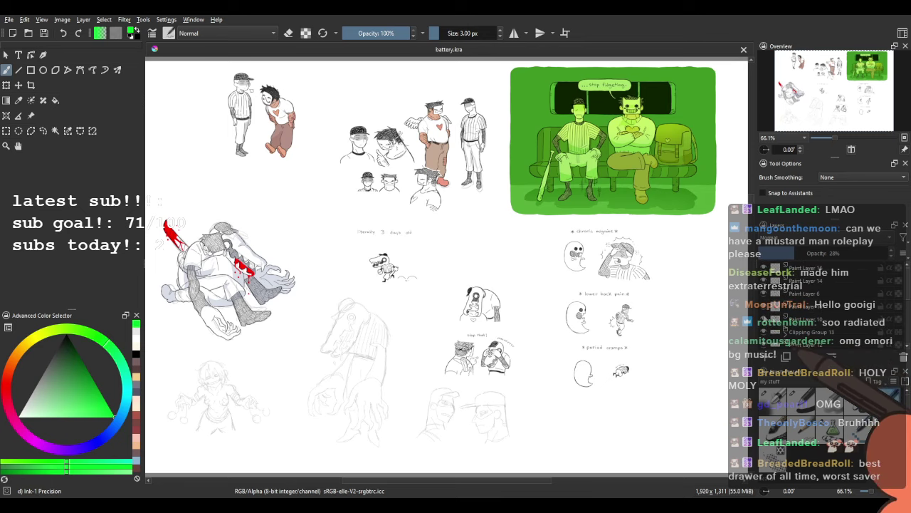
{"action": "left_click", "coordinate": [764, 293]}
{"action": "left_click", "coordinate": [764, 293]}
{"action": "left_click", "coordinate": [804, 293]}
{"action": "left_click_drag", "start_coordinate": [484, 382], "coordinate": [525, 322]}
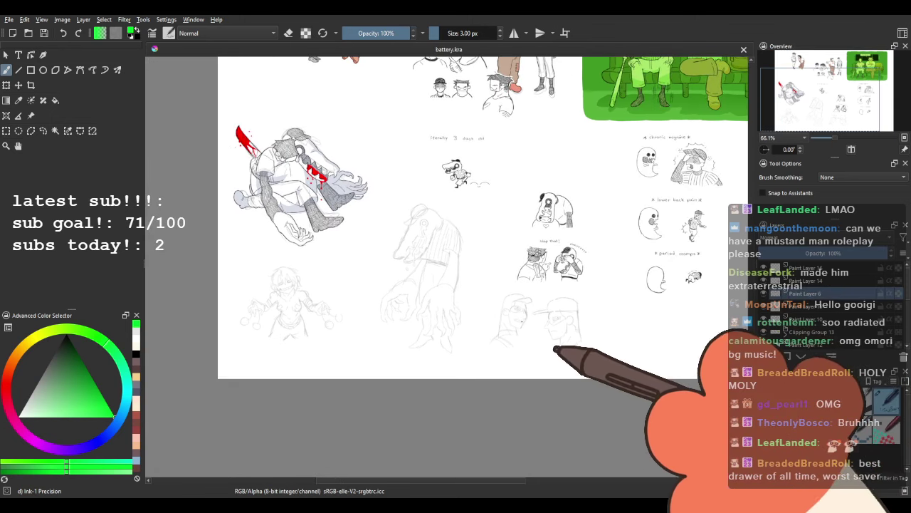
{"action": "scroll", "coordinate": [525, 320], "scroll_direction": "up", "scroll_amount": 4}
{"action": "scroll", "coordinate": [437, 312], "scroll_direction": "down", "scroll_amount": 1}
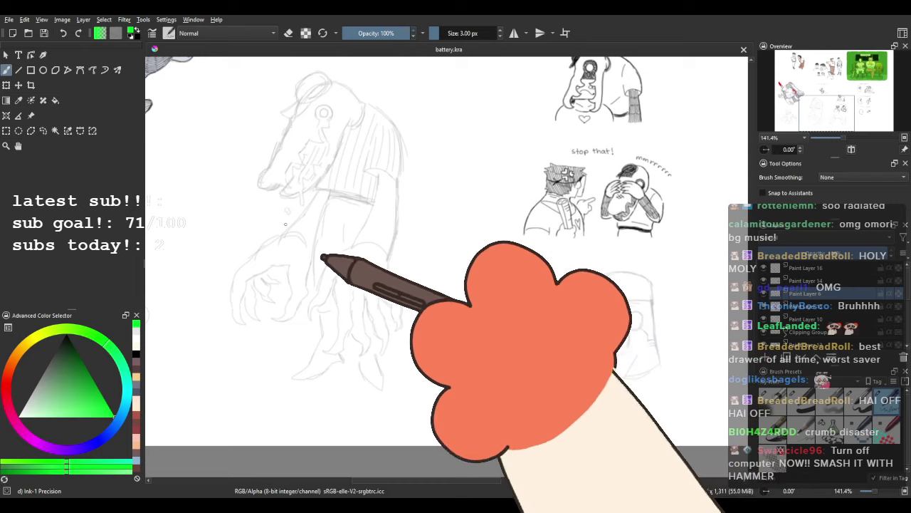
{"action": "left_click", "coordinate": [68, 395]}
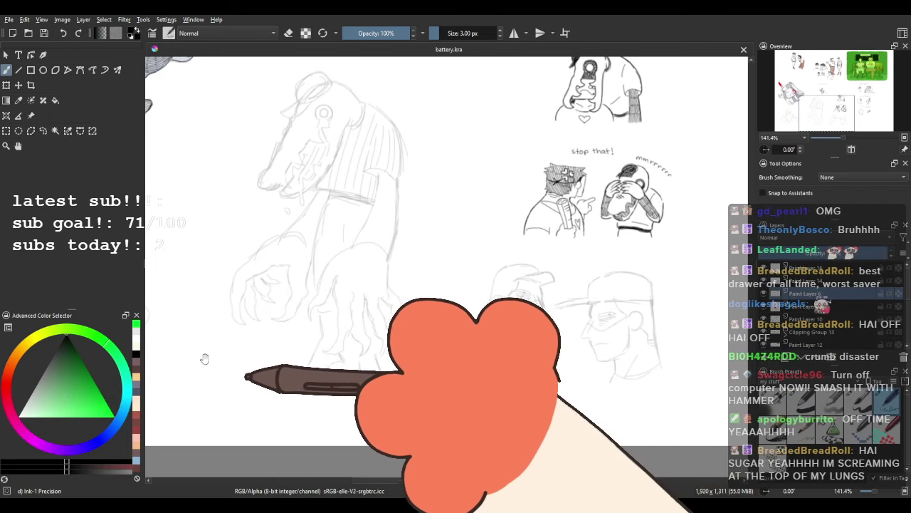
Go to the crocodile-headed batter sketch and set the brush opacity to 21%.
{"action": "left_click_drag", "start_coordinate": [198, 359], "coordinate": [525, 360]}
{"action": "scroll", "coordinate": [427, 361], "scroll_direction": "up", "scroll_amount": 1}
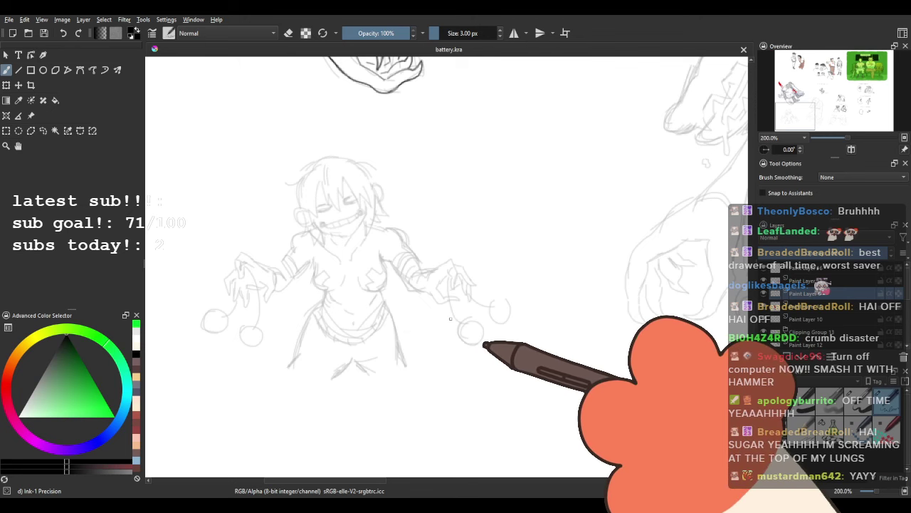
{"action": "key", "text": "minus"}
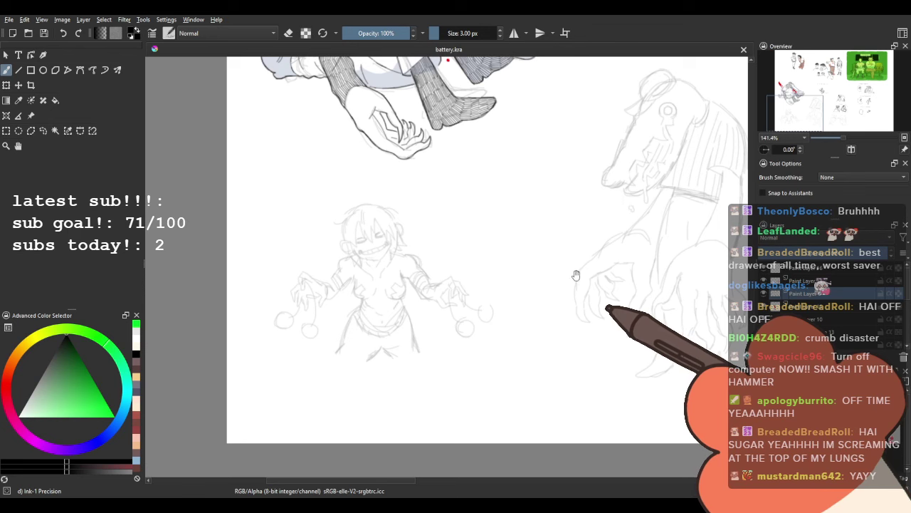
{"action": "left_click_drag", "start_coordinate": [577, 276], "coordinate": [380, 306]}
{"action": "left_click_drag", "start_coordinate": [457, 226], "coordinate": [393, 279]}
{"action": "scroll", "coordinate": [395, 225], "scroll_direction": "up", "scroll_amount": 4}
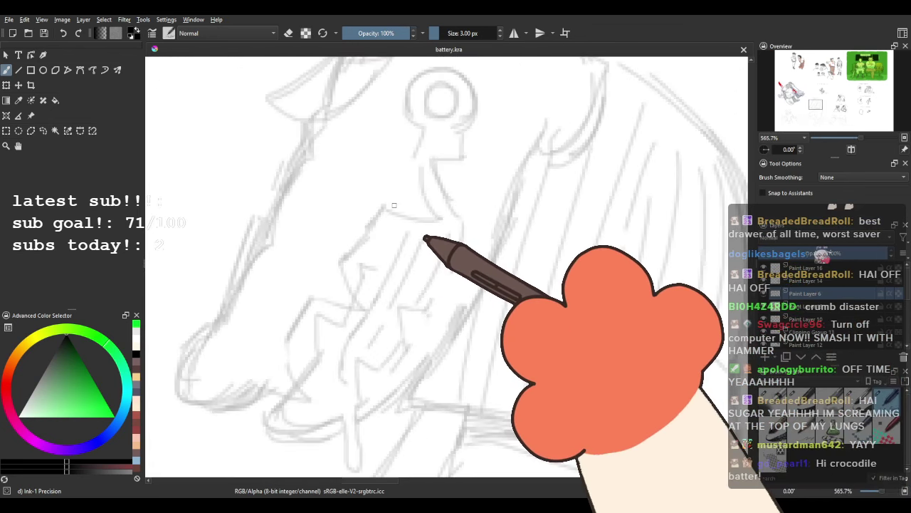
{"action": "left_click_drag", "start_coordinate": [356, 249], "coordinate": [377, 307]}
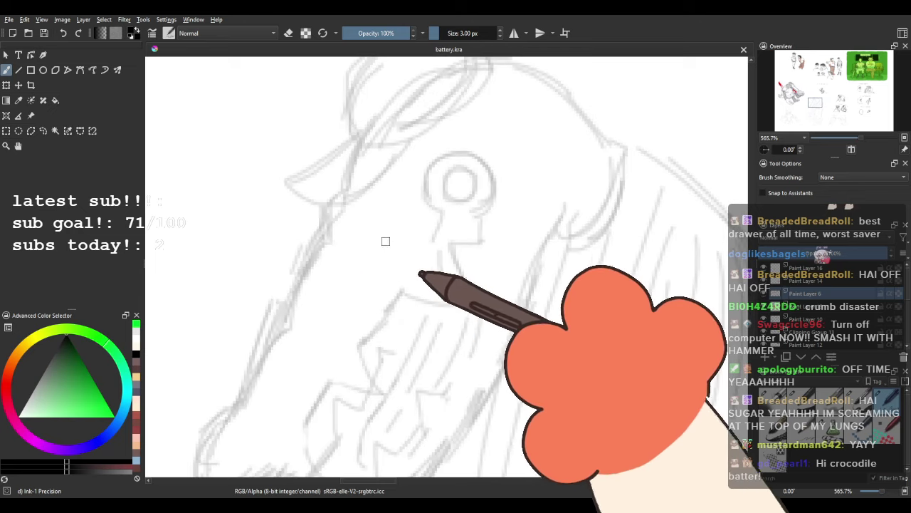
{"action": "key", "text": "ctrl+z"}
{"action": "left_click", "coordinate": [357, 34]}
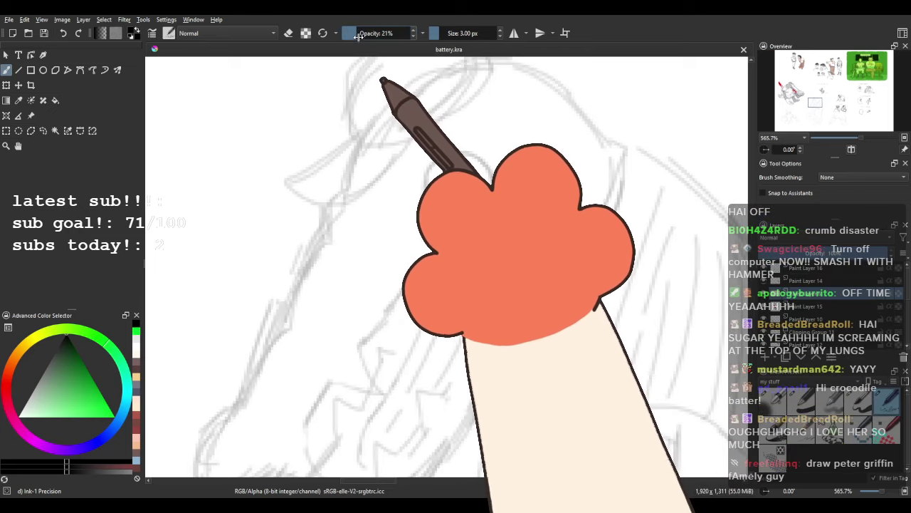
Ink the upper edge of the crocodile's snout from the cap brim down to the tip.
{"action": "left_click_drag", "start_coordinate": [333, 247], "coordinate": [378, 152]}
{"action": "left_click_drag", "start_coordinate": [372, 110], "coordinate": [330, 228]}
{"action": "key", "text": "ctrl+z"}
{"action": "mouse_move", "coordinate": [331, 165]}
{"action": "left_mouse_down"}
{"action": "mouse_move", "coordinate": [271, 291]}
{"action": "mouse_move", "coordinate": [334, 311]}
{"action": "left_mouse_up"}
{"action": "mouse_move", "coordinate": [338, 311]}
{"action": "left_mouse_down"}
{"action": "mouse_move", "coordinate": [287, 223]}
{"action": "mouse_move", "coordinate": [321, 232]}
{"action": "left_mouse_up"}
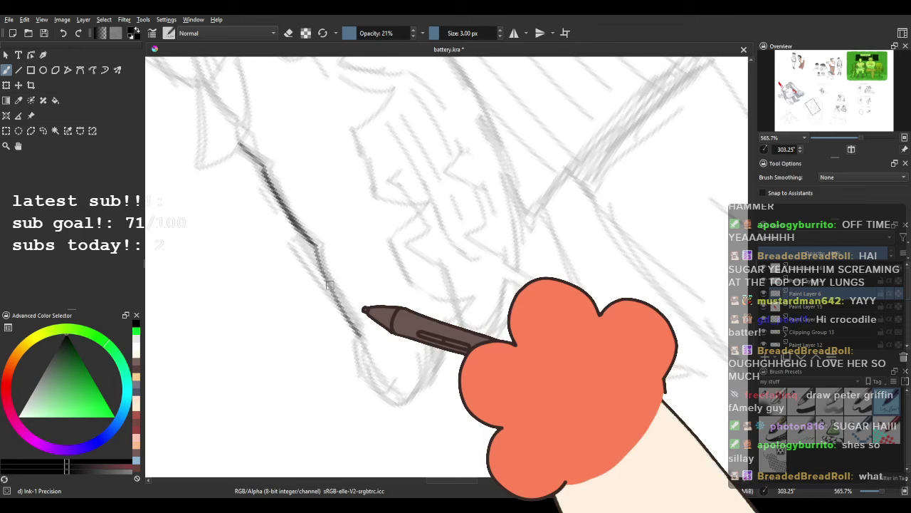
{"action": "left_click_drag", "start_coordinate": [329, 285], "coordinate": [359, 333]}
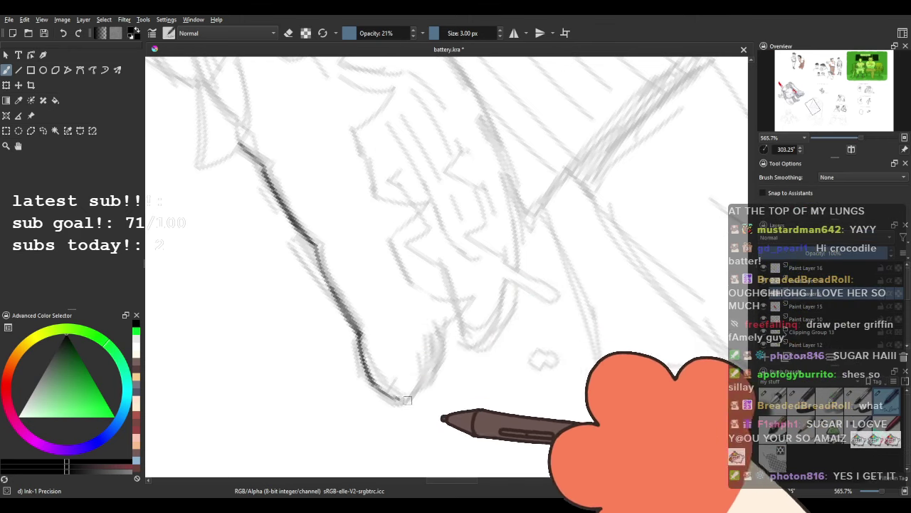
Ink the rounded snout tip and its underside up to the start of the first upper tooth.
{"action": "mouse_move", "coordinate": [307, 314]}
{"action": "left_mouse_down"}
{"action": "mouse_move", "coordinate": [429, 112]}
{"action": "mouse_move", "coordinate": [455, 113]}
{"action": "left_mouse_up"}
{"action": "mouse_move", "coordinate": [394, 164]}
{"action": "left_mouse_down"}
{"action": "mouse_move", "coordinate": [443, 142]}
{"action": "mouse_move", "coordinate": [403, 167]}
{"action": "left_mouse_up"}
{"action": "mouse_move", "coordinate": [434, 161]}
{"action": "left_mouse_down"}
{"action": "mouse_move", "coordinate": [402, 163]}
{"action": "mouse_move", "coordinate": [400, 216]}
{"action": "left_mouse_up"}
{"action": "mouse_move", "coordinate": [395, 175]}
{"action": "left_mouse_down"}
{"action": "mouse_move", "coordinate": [416, 232]}
{"action": "mouse_move", "coordinate": [386, 246]}
{"action": "mouse_move", "coordinate": [367, 282]}
{"action": "left_mouse_up"}
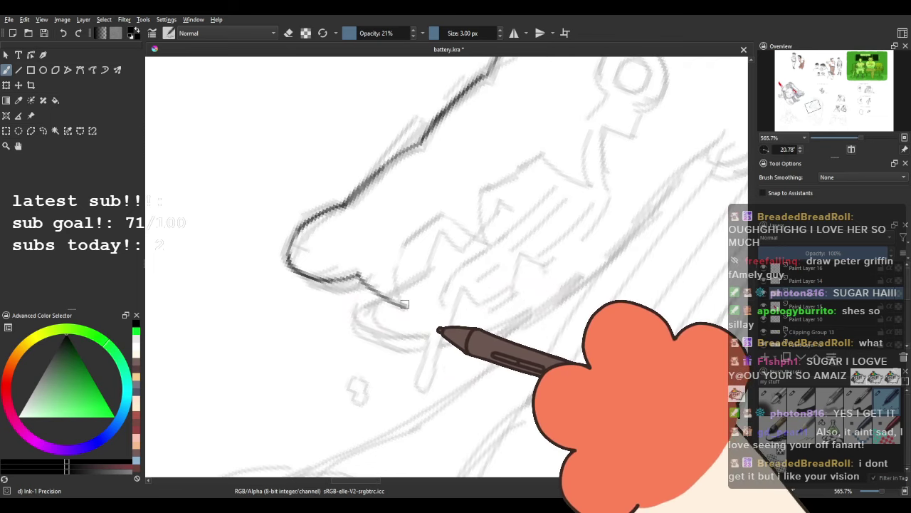
Ink the large pointed upper teeth along the mouth and continue the line up to the eye.
{"action": "mouse_move", "coordinate": [445, 221]}
{"action": "left_mouse_down"}
{"action": "mouse_move", "coordinate": [399, 234]}
{"action": "mouse_move", "coordinate": [355, 230]}
{"action": "left_mouse_up"}
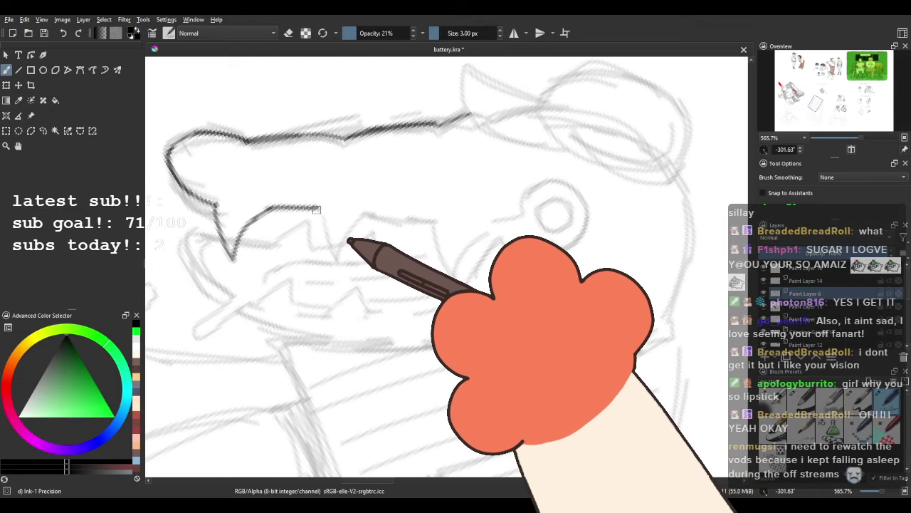
{"action": "left_click_drag", "start_coordinate": [426, 188], "coordinate": [338, 309]}
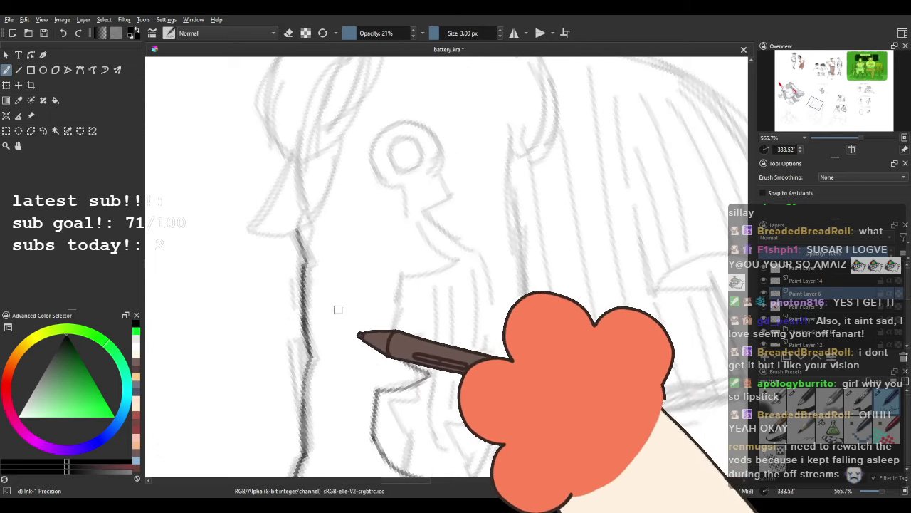
{"action": "left_click_drag", "start_coordinate": [404, 272], "coordinate": [393, 215]}
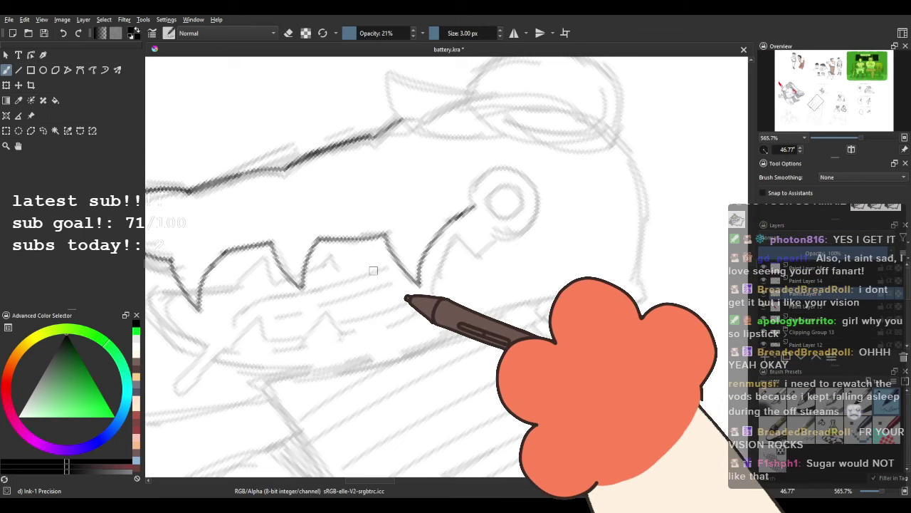
Ink the smaller teeth in the gaps between the large upper teeth.
{"action": "scroll", "coordinate": [372, 269], "scroll_direction": "down", "scroll_amount": 1}
{"action": "left_click_drag", "start_coordinate": [390, 135], "coordinate": [345, 267]}
{"action": "left_click_drag", "start_coordinate": [387, 322], "coordinate": [377, 210]}
{"action": "scroll", "coordinate": [392, 293], "scroll_direction": "up", "scroll_amount": 3}
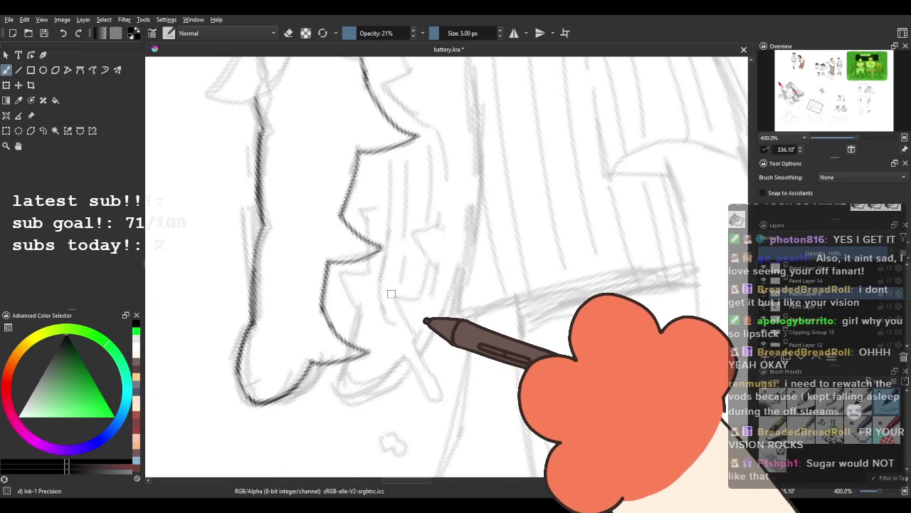
{"action": "left_click_drag", "start_coordinate": [394, 288], "coordinate": [293, 271]}
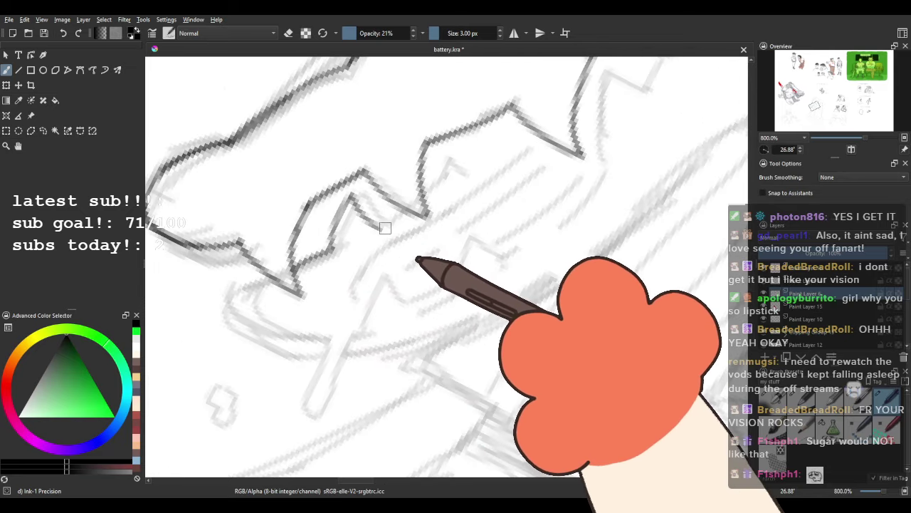
{"action": "left_click_drag", "start_coordinate": [385, 228], "coordinate": [339, 264]}
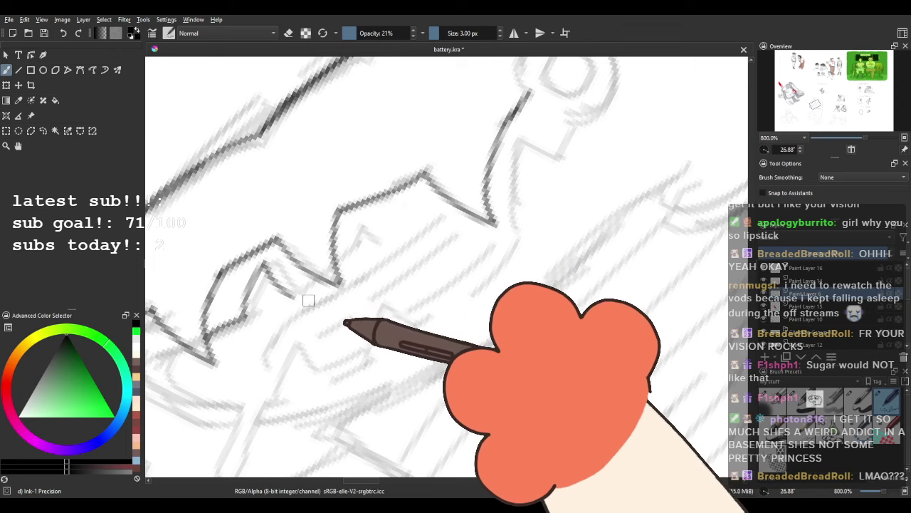
{"action": "mouse_move", "coordinate": [357, 259]}
{"action": "left_mouse_down"}
{"action": "mouse_move", "coordinate": [379, 209]}
{"action": "mouse_move", "coordinate": [410, 229]}
{"action": "mouse_move", "coordinate": [442, 205]}
{"action": "mouse_move", "coordinate": [404, 230]}
{"action": "mouse_move", "coordinate": [438, 202]}
{"action": "left_mouse_up"}
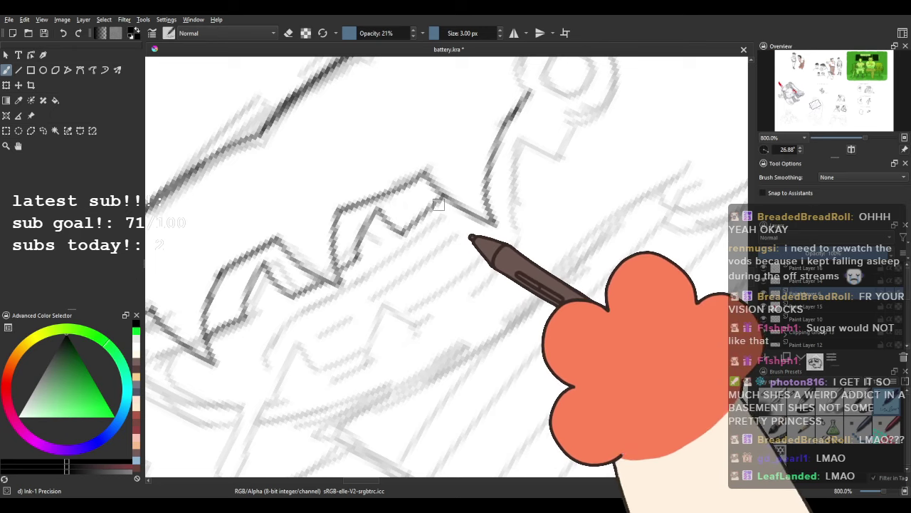
Ink the rounded tip and front outline of the crocodile's lower jaw.
{"action": "mouse_move", "coordinate": [340, 186]}
{"action": "left_mouse_down"}
{"action": "mouse_move", "coordinate": [311, 255]}
{"action": "mouse_move", "coordinate": [331, 334]}
{"action": "left_mouse_up"}
{"action": "mouse_move", "coordinate": [397, 392]}
{"action": "left_mouse_down"}
{"action": "mouse_move", "coordinate": [318, 216]}
{"action": "mouse_move", "coordinate": [308, 150]}
{"action": "left_mouse_up"}
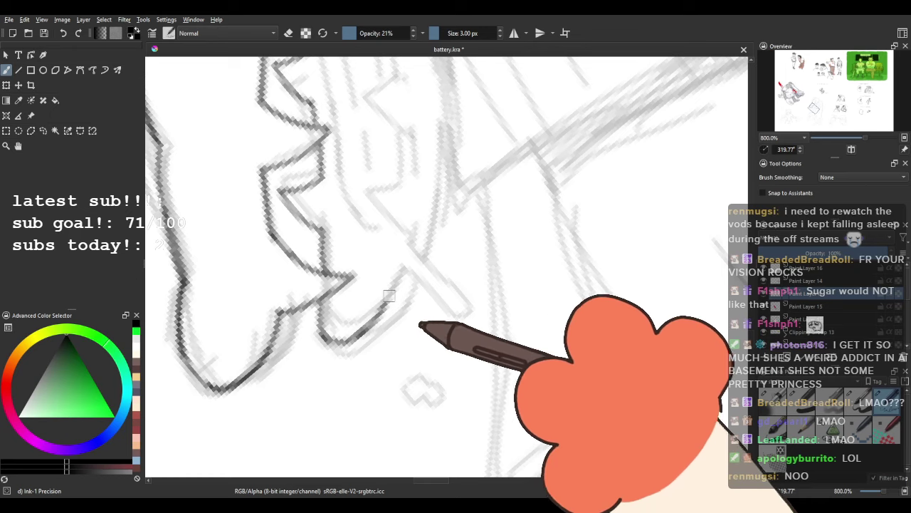
{"action": "mouse_move", "coordinate": [334, 255]}
{"action": "left_mouse_down"}
{"action": "mouse_move", "coordinate": [433, 164]}
{"action": "mouse_move", "coordinate": [351, 303]}
{"action": "left_mouse_up"}
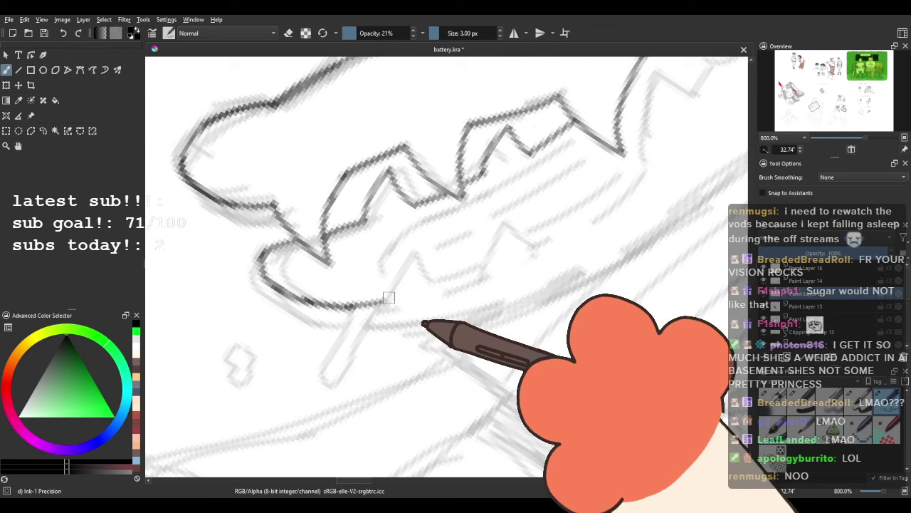
{"action": "left_click_drag", "start_coordinate": [385, 306], "coordinate": [350, 314]}
Ink the pointed lower teeth and carry the jagged mouth line back up to the eye.
{"action": "mouse_move", "coordinate": [374, 264]}
{"action": "left_mouse_down"}
{"action": "mouse_move", "coordinate": [397, 298]}
{"action": "mouse_move", "coordinate": [402, 288]}
{"action": "mouse_move", "coordinate": [408, 297]}
{"action": "mouse_move", "coordinate": [458, 279]}
{"action": "mouse_move", "coordinate": [332, 343]}
{"action": "mouse_move", "coordinate": [322, 339]}
{"action": "mouse_move", "coordinate": [373, 321]}
{"action": "left_mouse_up"}
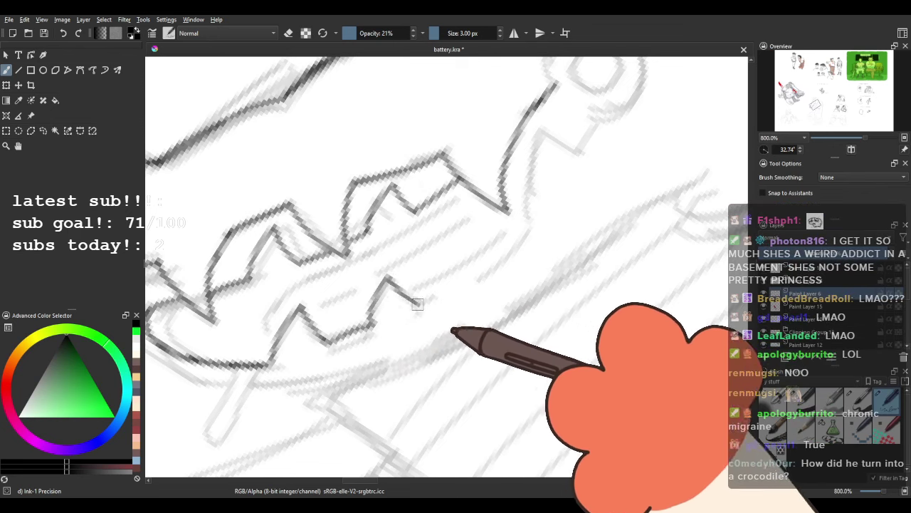
{"action": "left_click_drag", "start_coordinate": [442, 293], "coordinate": [397, 314]}
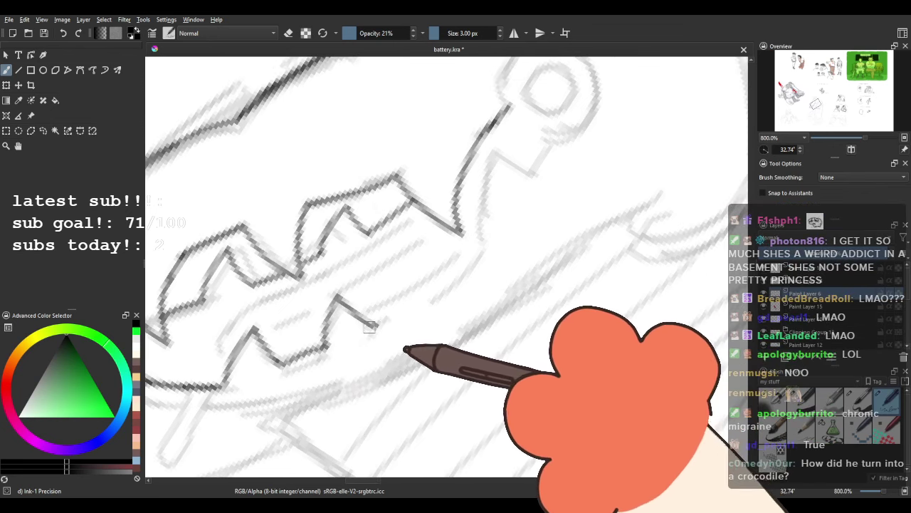
{"action": "key", "text": "ctrl+z"}
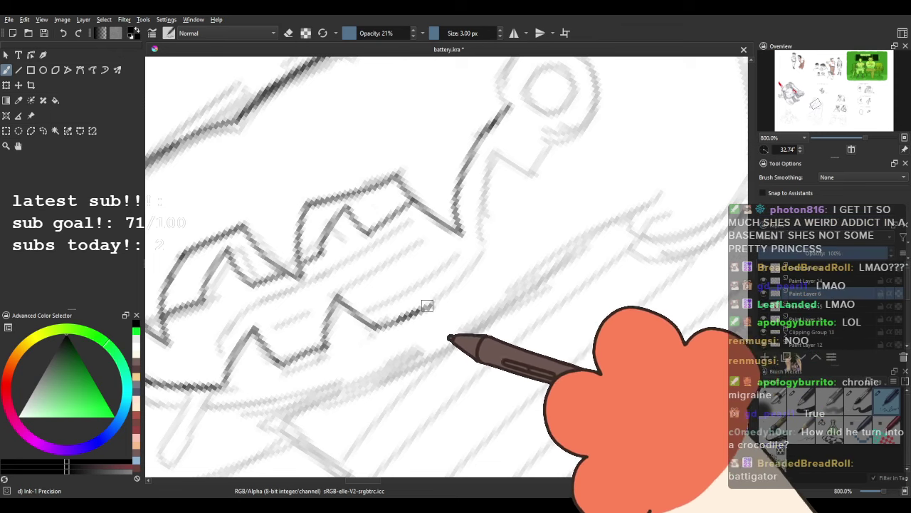
{"action": "left_click_drag", "start_coordinate": [470, 260], "coordinate": [359, 360]}
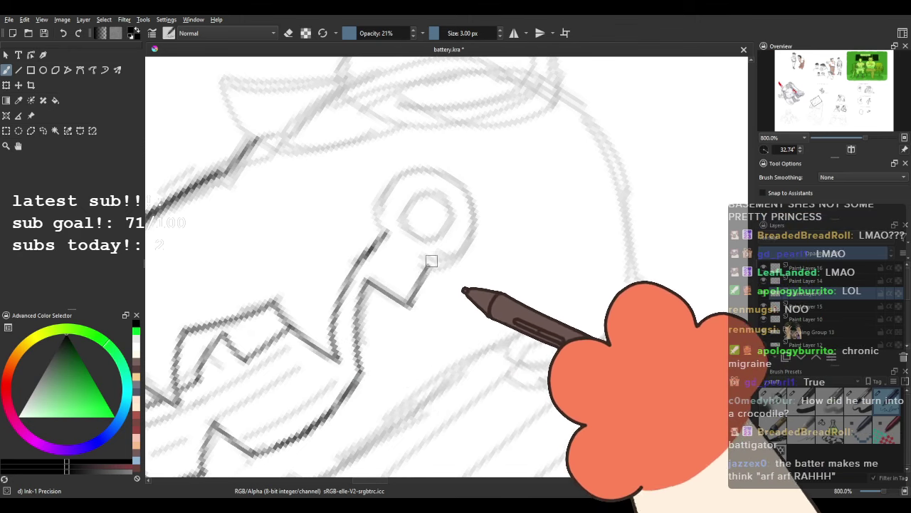
Ink the outer ring around the crocodile's eye, joining it to both ends of the mouth line.
{"action": "scroll", "coordinate": [397, 259], "scroll_direction": "down", "scroll_amount": 4}
{"action": "mouse_move", "coordinate": [397, 258]}
{"action": "left_mouse_down"}
{"action": "mouse_move", "coordinate": [407, 218]}
{"action": "mouse_move", "coordinate": [319, 304]}
{"action": "left_mouse_up"}
{"action": "scroll", "coordinate": [413, 217], "scroll_direction": "up", "scroll_amount": 5}
{"action": "mouse_move", "coordinate": [349, 276]}
{"action": "left_mouse_down"}
{"action": "mouse_move", "coordinate": [332, 232]}
{"action": "mouse_move", "coordinate": [352, 227]}
{"action": "mouse_move", "coordinate": [358, 212]}
{"action": "left_mouse_up"}
{"action": "mouse_move", "coordinate": [305, 231]}
{"action": "left_mouse_down"}
{"action": "mouse_move", "coordinate": [323, 178]}
{"action": "mouse_move", "coordinate": [307, 203]}
{"action": "mouse_move", "coordinate": [352, 160]}
{"action": "mouse_move", "coordinate": [323, 176]}
{"action": "mouse_move", "coordinate": [403, 169]}
{"action": "left_mouse_up"}
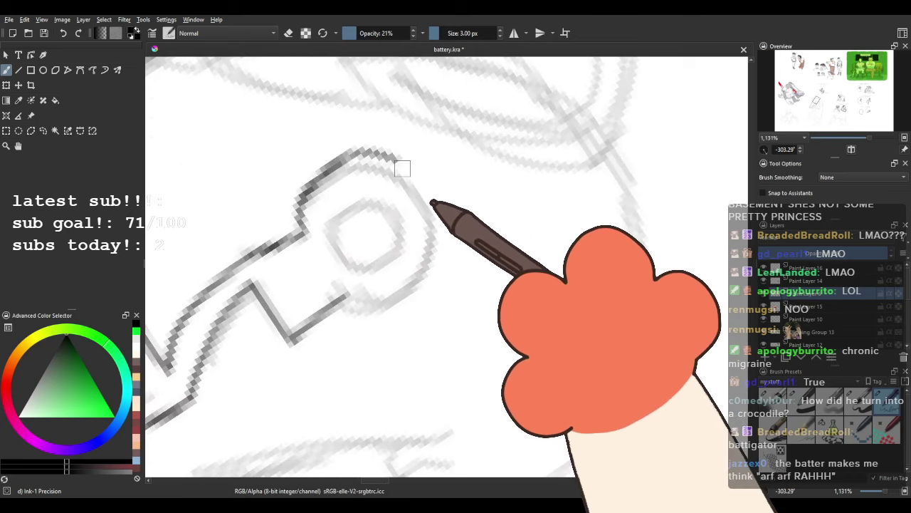
{"action": "key", "text": "ctrl+z"}
{"action": "mouse_move", "coordinate": [317, 181]}
{"action": "left_mouse_down"}
{"action": "mouse_move", "coordinate": [377, 160]}
{"action": "mouse_move", "coordinate": [428, 196]}
{"action": "left_mouse_up"}
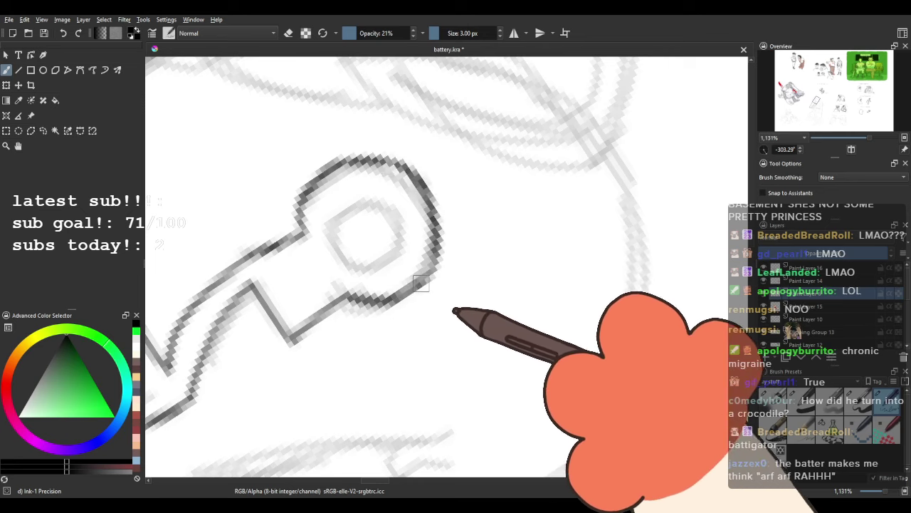
Ink the inner ring of the crocodile's eye.
{"action": "left_click_drag", "start_coordinate": [373, 196], "coordinate": [392, 216]}
{"action": "mouse_move", "coordinate": [422, 246]}
{"action": "left_mouse_down"}
{"action": "mouse_move", "coordinate": [357, 228]}
{"action": "mouse_move", "coordinate": [408, 285]}
{"action": "left_mouse_up"}
{"action": "key", "text": "ctrl+z"}
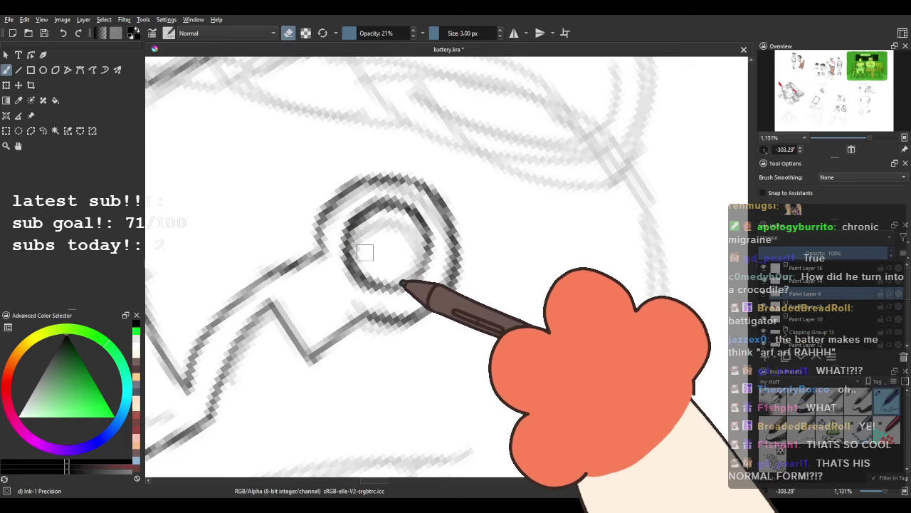
Ink a short curved crease across the crocodile's snout just below the cap brim, redrawing it until it sits right.
{"action": "key", "text": "e"}
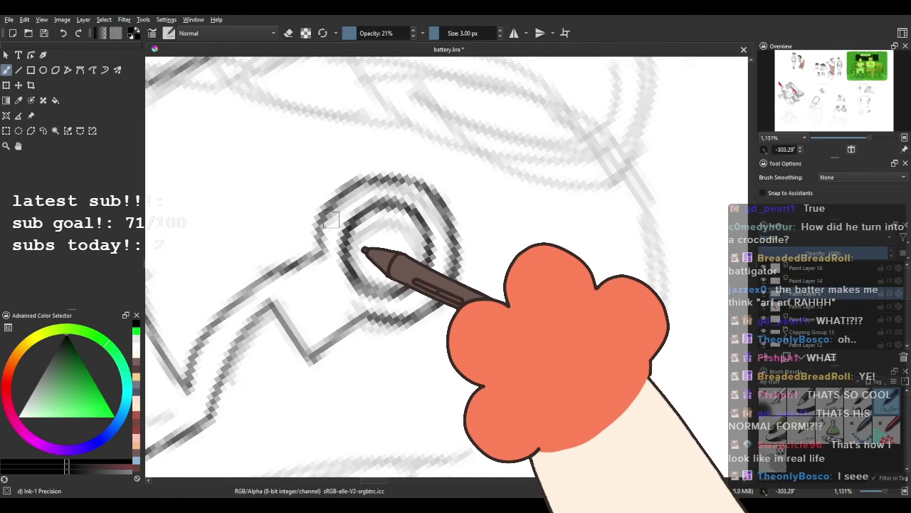
{"action": "scroll", "coordinate": [330, 220], "scroll_direction": "down", "scroll_amount": 10}
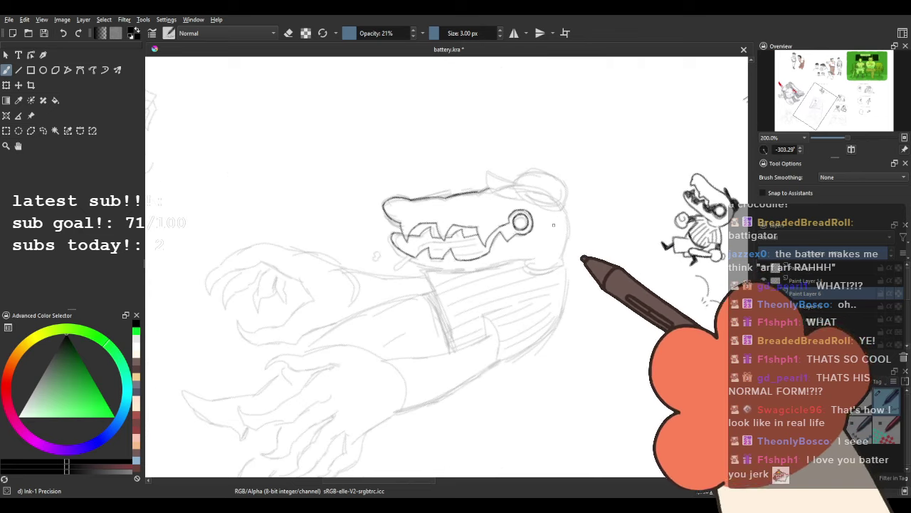
{"action": "double_click", "coordinate": [765, 151]}
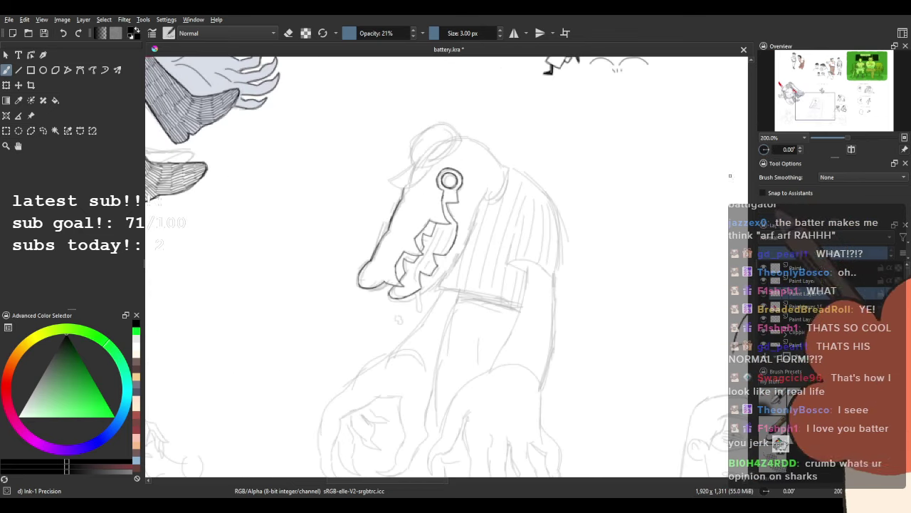
{"action": "scroll", "coordinate": [354, 231], "scroll_direction": "up", "scroll_amount": 3}
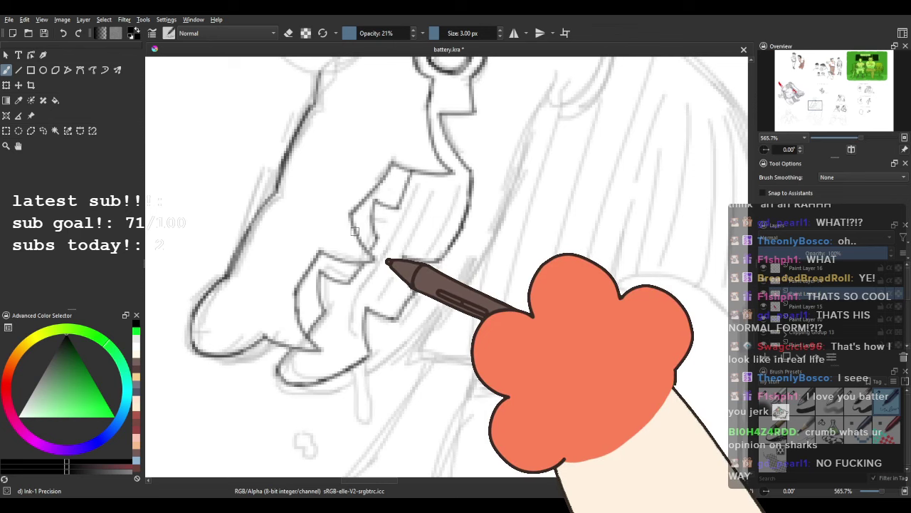
{"action": "left_click_drag", "start_coordinate": [270, 248], "coordinate": [302, 325]}
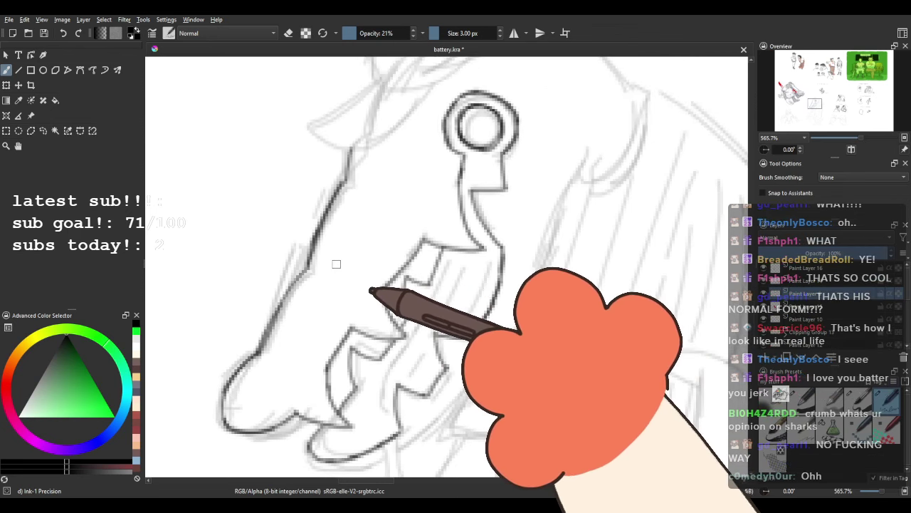
{"action": "left_click_drag", "start_coordinate": [364, 182], "coordinate": [405, 175]}
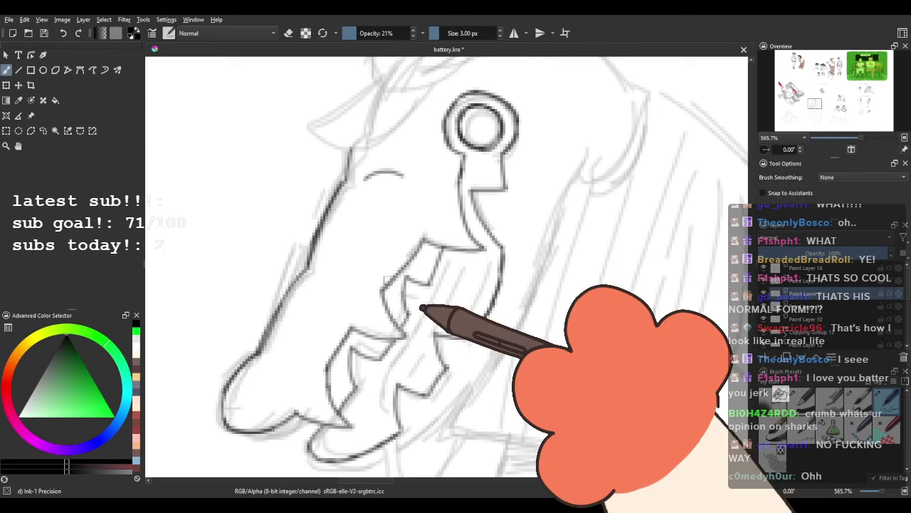
{"action": "scroll", "coordinate": [390, 278], "scroll_direction": "down", "scroll_amount": 4}
{"action": "left_click_drag", "start_coordinate": [437, 296], "coordinate": [447, 244]}
{"action": "scroll", "coordinate": [451, 262], "scroll_direction": "down", "scroll_amount": 1}
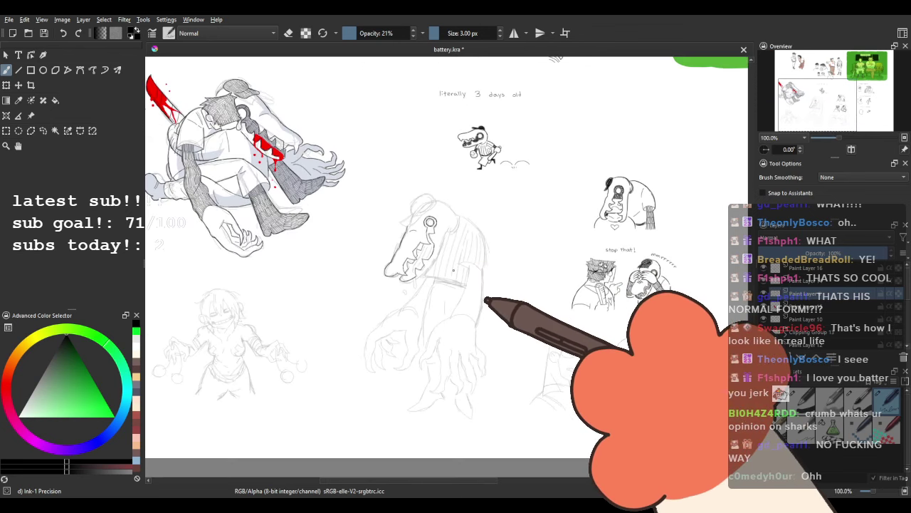
{"action": "scroll", "coordinate": [426, 235], "scroll_direction": "up", "scroll_amount": 5}
{"action": "left_click_drag", "start_coordinate": [406, 209], "coordinate": [512, 252]}
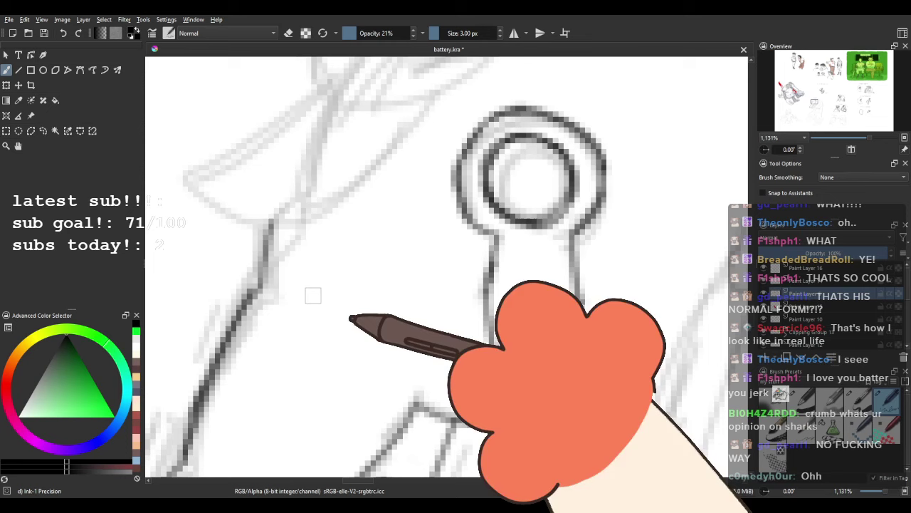
{"action": "left_click_drag", "start_coordinate": [281, 286], "coordinate": [407, 292]}
{"action": "key", "text": "ctrl+z"}
{"action": "left_click_drag", "start_coordinate": [282, 284], "coordinate": [393, 290]}
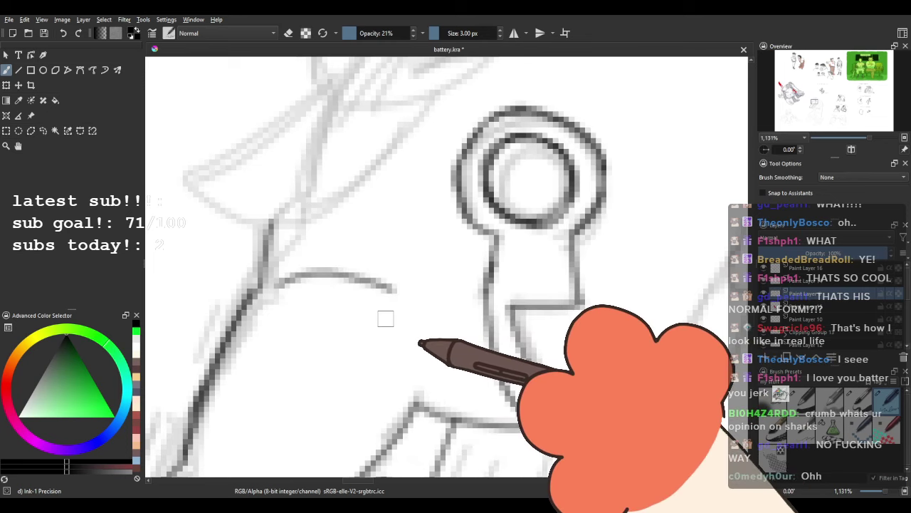
{"action": "scroll", "coordinate": [387, 318], "scroll_direction": "down", "scroll_amount": 4}
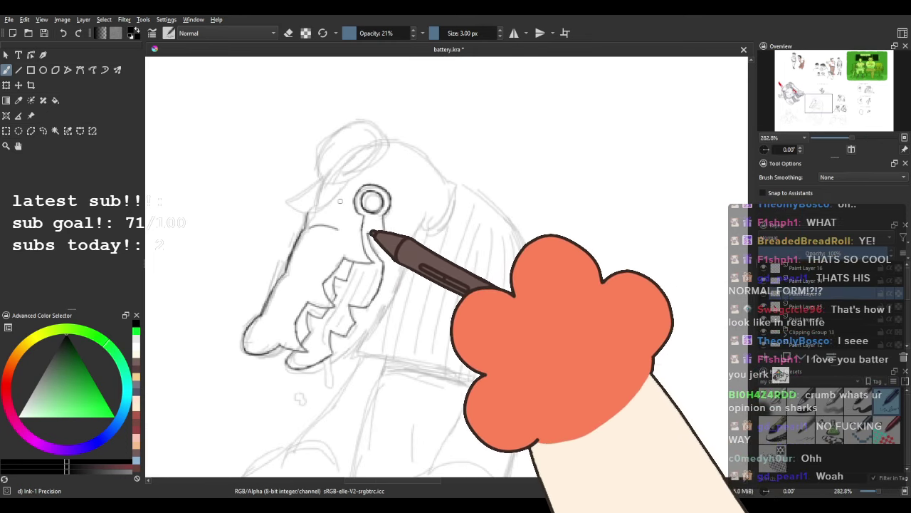
{"action": "scroll", "coordinate": [392, 211], "scroll_direction": "down", "scroll_amount": 2}
Ink the pointed cap brim's upper edge, its curved underside and the start of its rear edge.
{"action": "scroll", "coordinate": [332, 199], "scroll_direction": "up", "scroll_amount": 5}
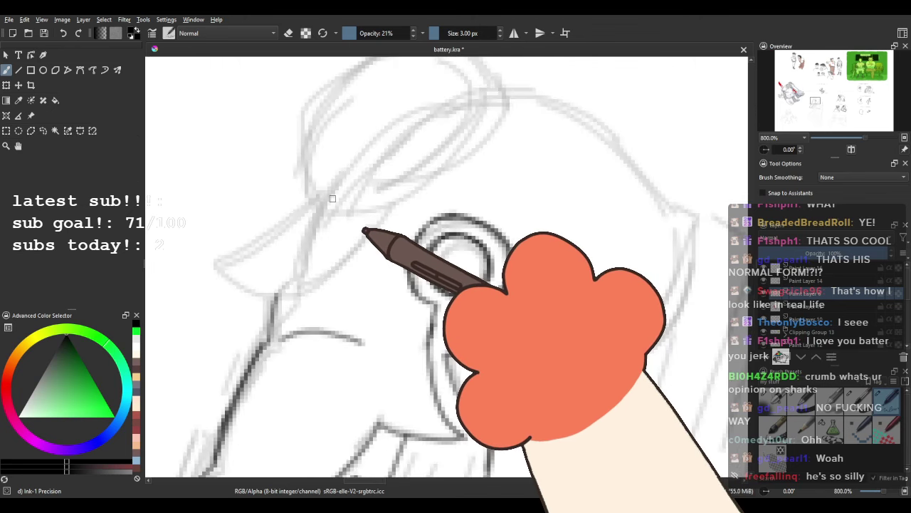
{"action": "left_click_drag", "start_coordinate": [292, 243], "coordinate": [316, 271]}
{"action": "left_click_drag", "start_coordinate": [332, 229], "coordinate": [259, 308]}
{"action": "mouse_move", "coordinate": [260, 307]}
{"action": "left_mouse_down"}
{"action": "mouse_move", "coordinate": [368, 319]}
{"action": "mouse_move", "coordinate": [442, 233]}
{"action": "left_mouse_up"}
{"action": "key", "text": "ctrl+z"}
{"action": "mouse_move", "coordinate": [330, 219]}
{"action": "left_mouse_down"}
{"action": "mouse_move", "coordinate": [321, 292]}
{"action": "mouse_move", "coordinate": [359, 315]}
{"action": "mouse_move", "coordinate": [430, 218]}
{"action": "left_mouse_up"}
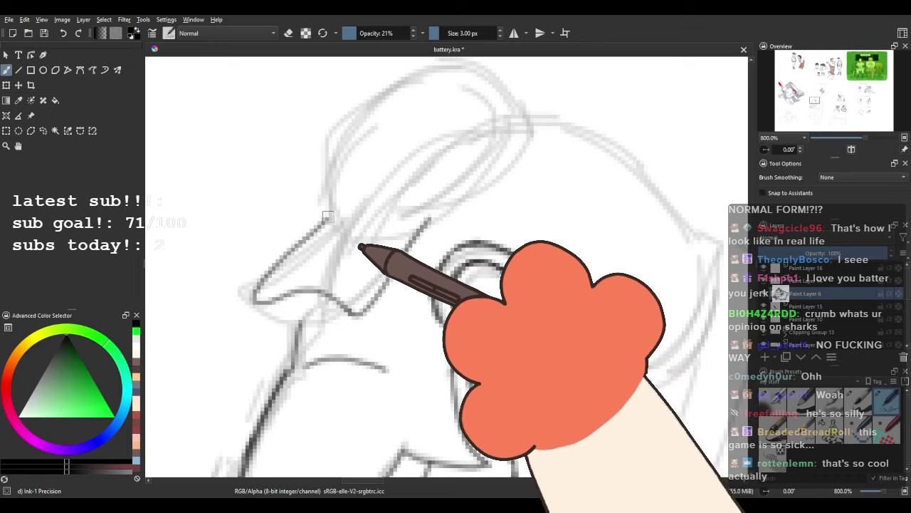
Undo the last brim strokes and ink the cap's lower edge as a long line running back above the eye.
{"action": "scroll", "coordinate": [402, 214], "scroll_direction": "down", "scroll_amount": 3}
{"action": "scroll", "coordinate": [384, 201], "scroll_direction": "up", "scroll_amount": 3}
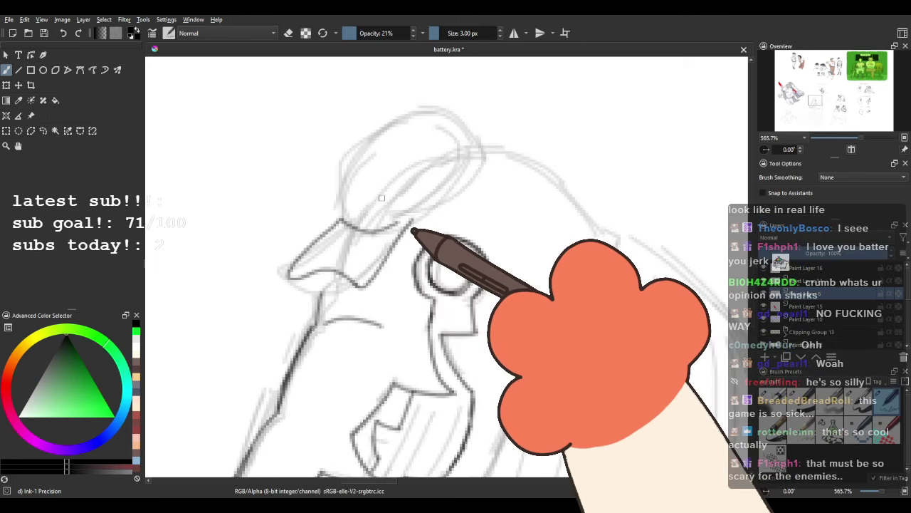
{"action": "left_click_drag", "start_coordinate": [410, 232], "coordinate": [419, 218]}
{"action": "key", "text": "ctrl+z"}
{"action": "key", "text": "ctrl+z"}
{"action": "key", "text": "ctrl+z"}
{"action": "mouse_move", "coordinate": [330, 229]}
{"action": "left_mouse_down"}
{"action": "mouse_move", "coordinate": [270, 292]}
{"action": "mouse_move", "coordinate": [354, 296]}
{"action": "mouse_move", "coordinate": [516, 165]}
{"action": "left_mouse_up"}
Ink the cap's rounded crown from the brim over the top and join it to the lower edge at the back.
{"action": "mouse_move", "coordinate": [378, 203]}
{"action": "left_mouse_down"}
{"action": "mouse_move", "coordinate": [426, 129]}
{"action": "mouse_move", "coordinate": [370, 182]}
{"action": "mouse_move", "coordinate": [342, 170]}
{"action": "mouse_move", "coordinate": [417, 133]}
{"action": "left_mouse_up"}
{"action": "key", "text": "ctrl+z"}
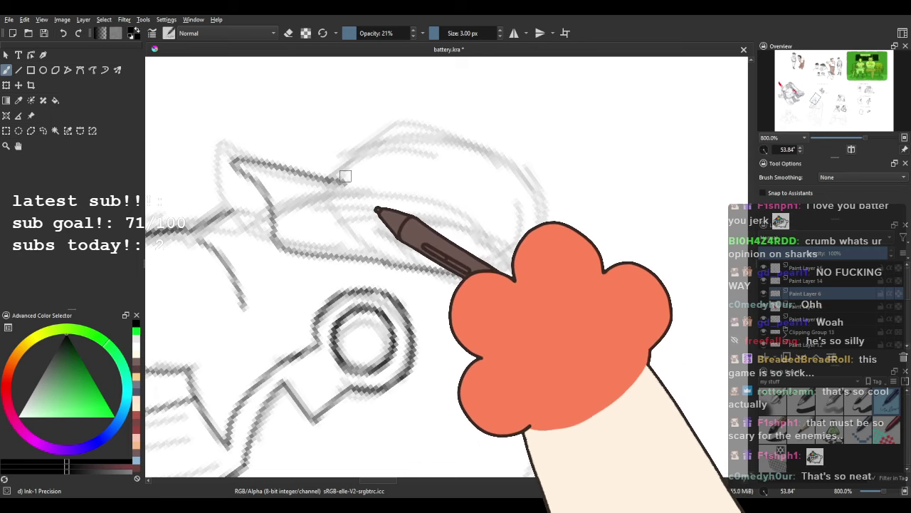
{"action": "left_click_drag", "start_coordinate": [346, 173], "coordinate": [435, 145]}
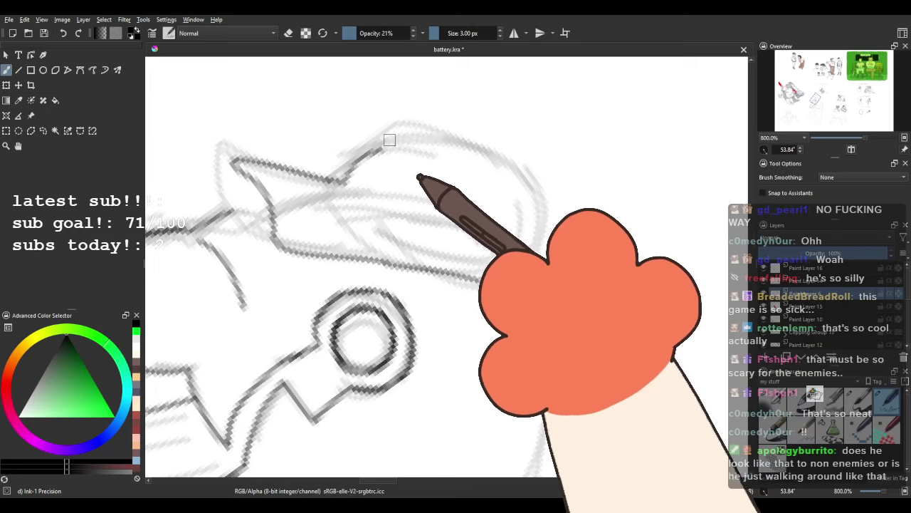
{"action": "mouse_move", "coordinate": [389, 139]}
{"action": "left_mouse_down"}
{"action": "mouse_move", "coordinate": [499, 161]}
{"action": "mouse_move", "coordinate": [448, 137]}
{"action": "mouse_move", "coordinate": [523, 179]}
{"action": "mouse_move", "coordinate": [505, 167]}
{"action": "mouse_move", "coordinate": [537, 204]}
{"action": "mouse_move", "coordinate": [527, 189]}
{"action": "mouse_move", "coordinate": [540, 252]}
{"action": "left_mouse_up"}
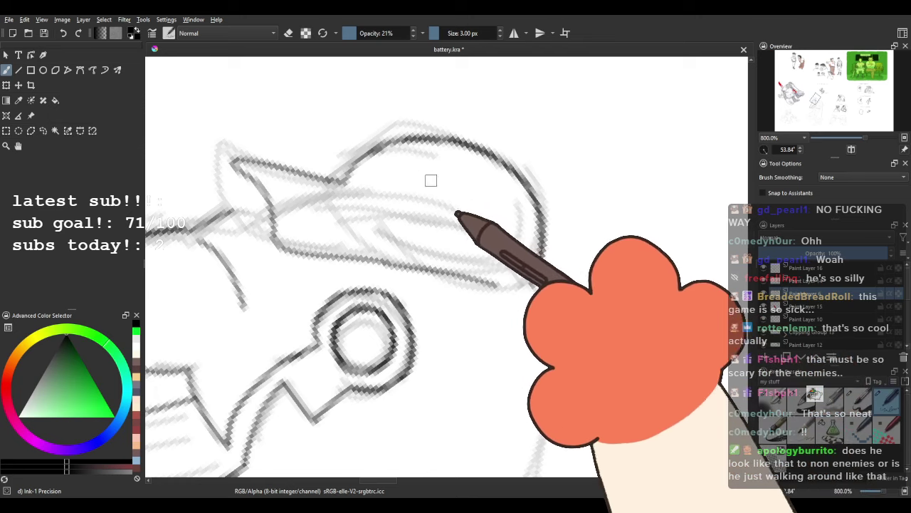
{"action": "mouse_move", "coordinate": [527, 206]}
{"action": "left_mouse_down"}
{"action": "mouse_move", "coordinate": [452, 178]}
{"action": "mouse_move", "coordinate": [472, 185]}
{"action": "left_mouse_up"}
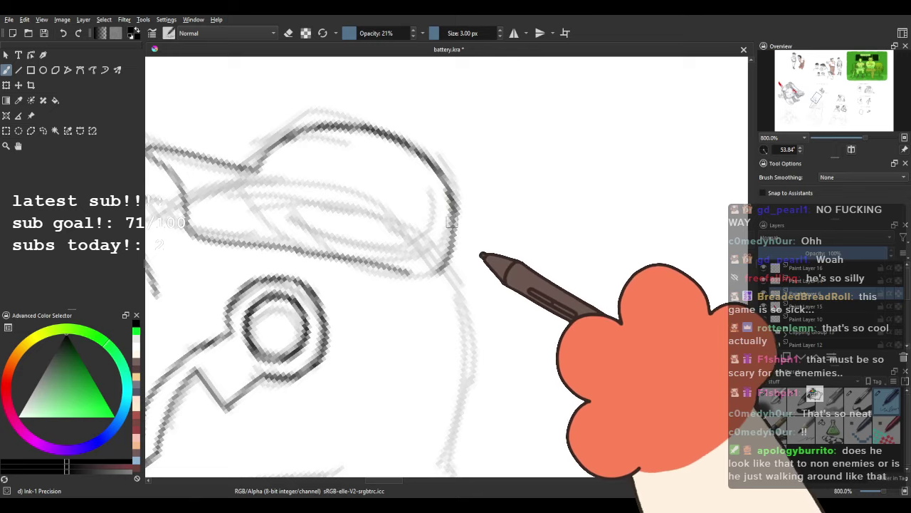
{"action": "left_click_drag", "start_coordinate": [367, 251], "coordinate": [454, 143]}
{"action": "left_click_drag", "start_coordinate": [436, 218], "coordinate": [437, 264]}
{"action": "mouse_move", "coordinate": [411, 186]}
{"action": "left_mouse_down"}
{"action": "mouse_move", "coordinate": [343, 331]}
{"action": "mouse_move", "coordinate": [361, 201]}
{"action": "left_mouse_up"}
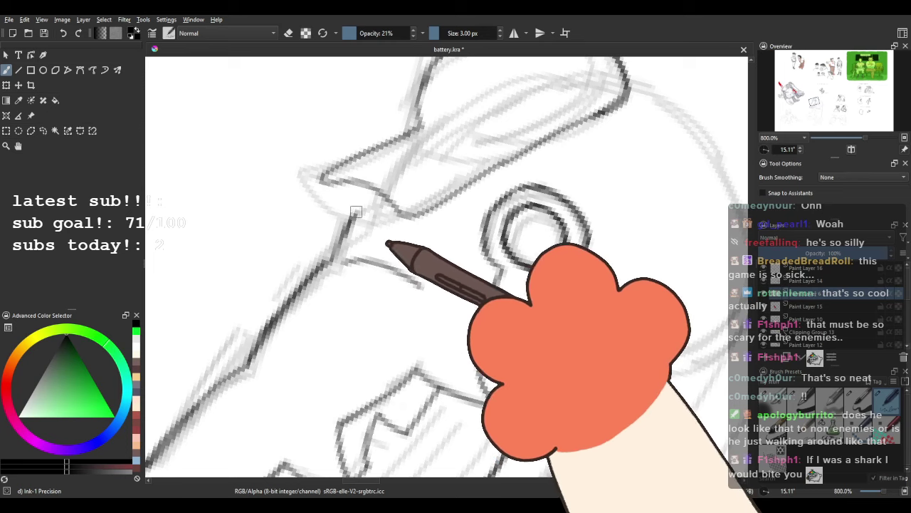
{"action": "scroll", "coordinate": [361, 199], "scroll_direction": "down", "scroll_amount": 5}
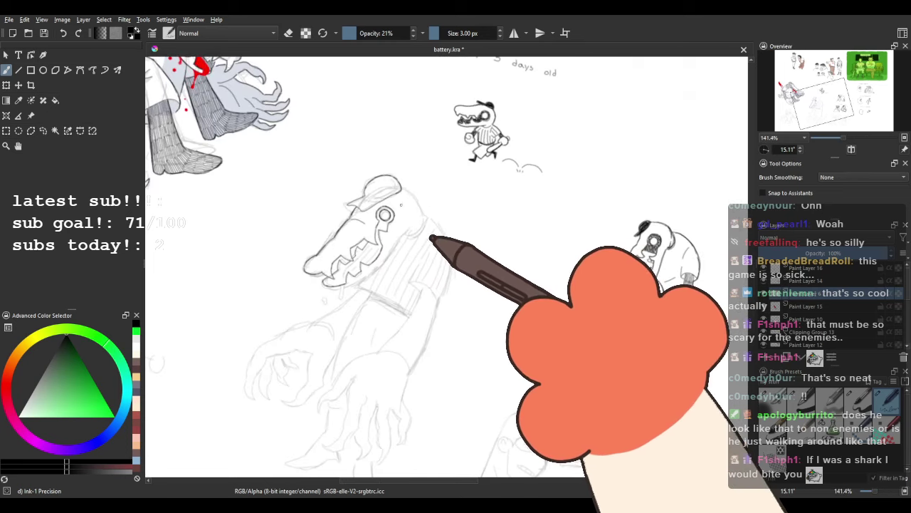
{"action": "scroll", "coordinate": [351, 225], "scroll_direction": "up", "scroll_amount": 2}
{"action": "left_click_drag", "start_coordinate": [767, 149], "coordinate": [771, 152]}
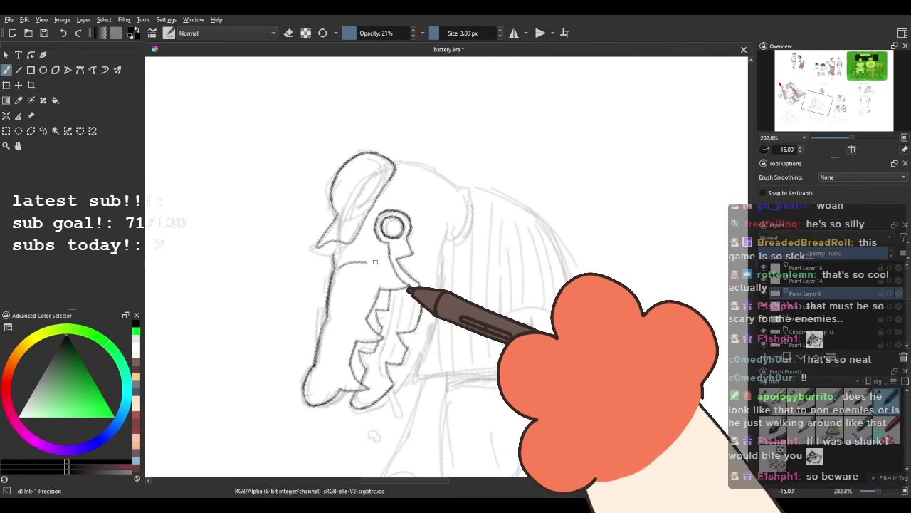
{"action": "scroll", "coordinate": [322, 260], "scroll_direction": "up", "scroll_amount": 2}
{"action": "left_click", "coordinate": [858, 408]}
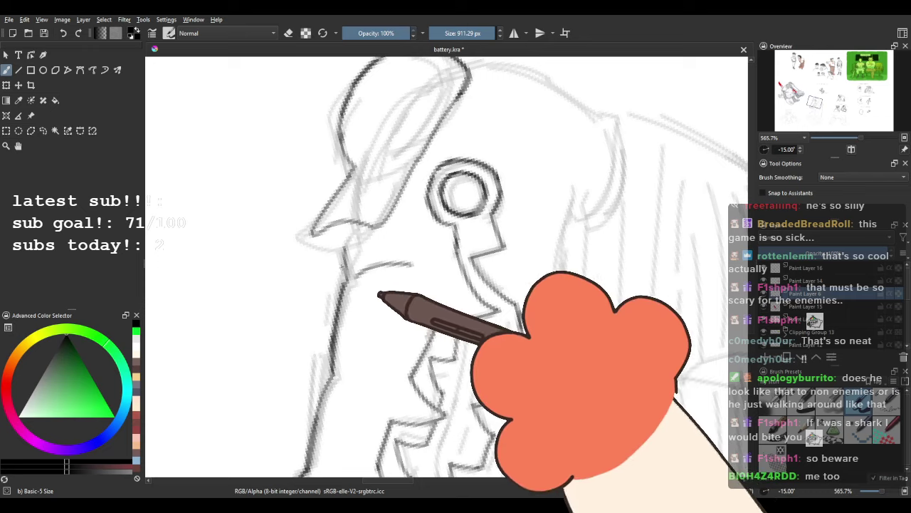
{"action": "left_click", "coordinate": [454, 34]}
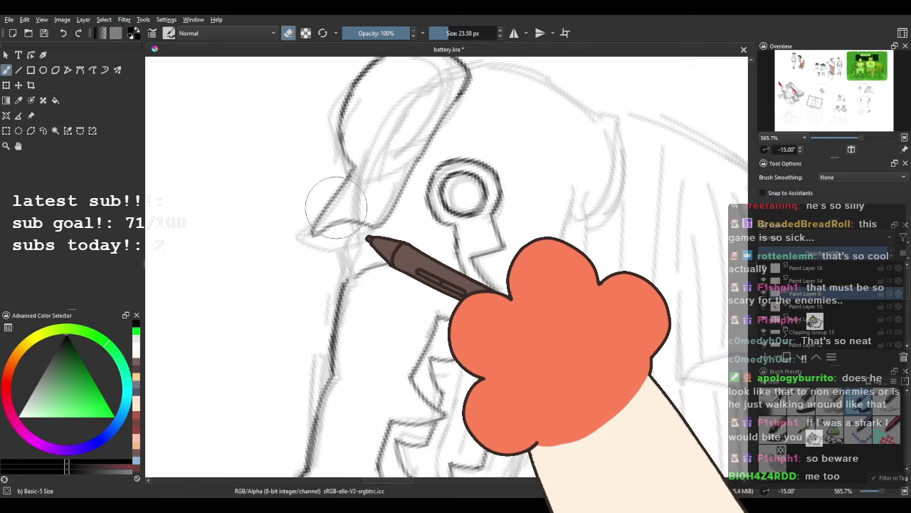
{"action": "scroll", "coordinate": [336, 207], "scroll_direction": "down", "scroll_amount": 3}
{"action": "key", "text": "/"}
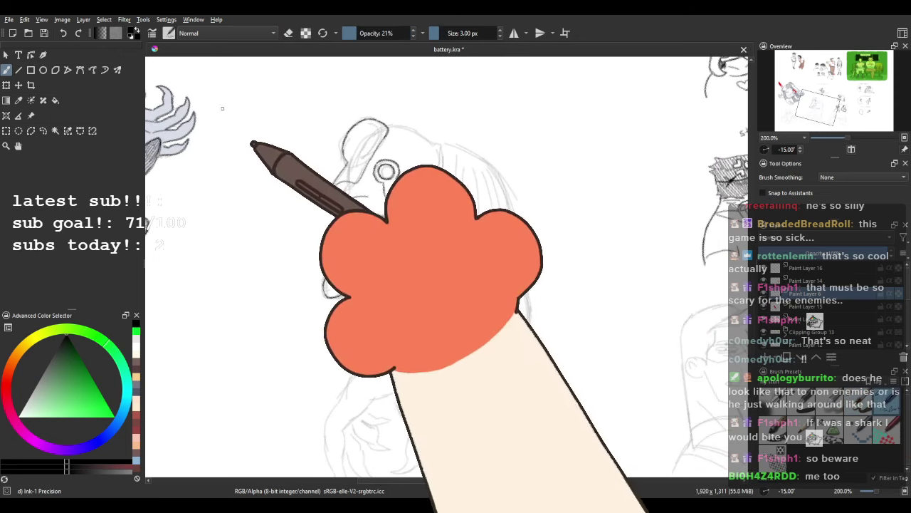
{"action": "scroll", "coordinate": [222, 108], "scroll_direction": "up", "scroll_amount": 4}
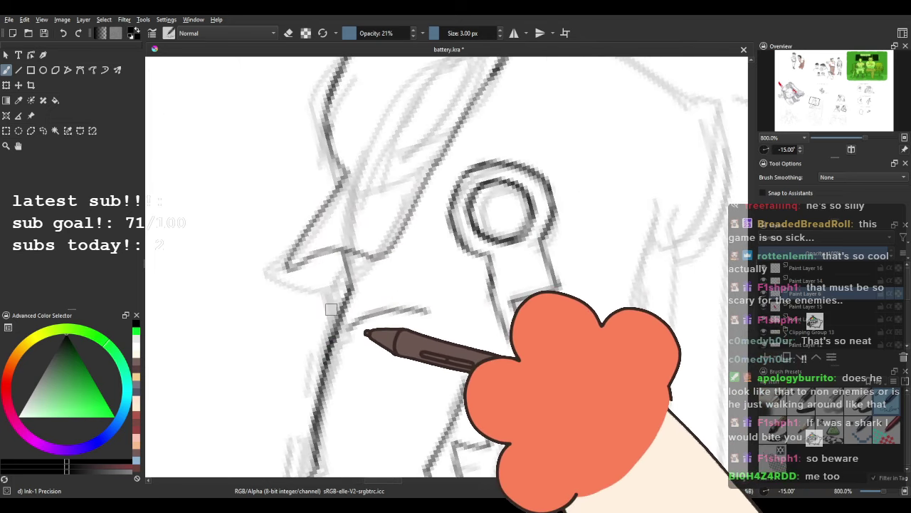
{"action": "scroll", "coordinate": [331, 309], "scroll_direction": "down", "scroll_amount": 4}
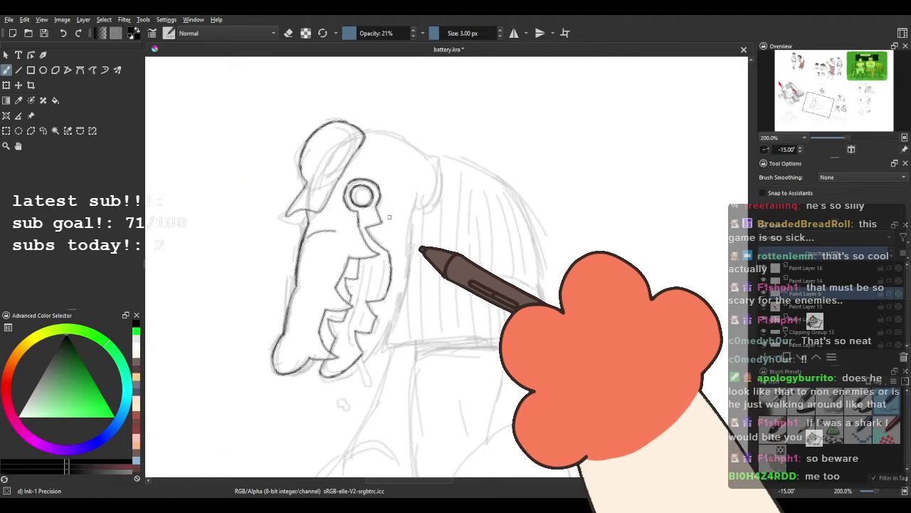
Ink a second outer line along the tip and underside of the crocodile's lower jaw.
{"action": "scroll", "coordinate": [389, 217], "scroll_direction": "up", "scroll_amount": 1}
{"action": "left_click_drag", "start_coordinate": [333, 205], "coordinate": [620, 89]}
{"action": "scroll", "coordinate": [387, 108], "scroll_direction": "up", "scroll_amount": 2}
{"action": "left_click_drag", "start_coordinate": [539, 159], "coordinate": [383, 175]}
{"action": "left_click_drag", "start_coordinate": [226, 213], "coordinate": [309, 223]}
{"action": "scroll", "coordinate": [263, 218], "scroll_direction": "up", "scroll_amount": 1}
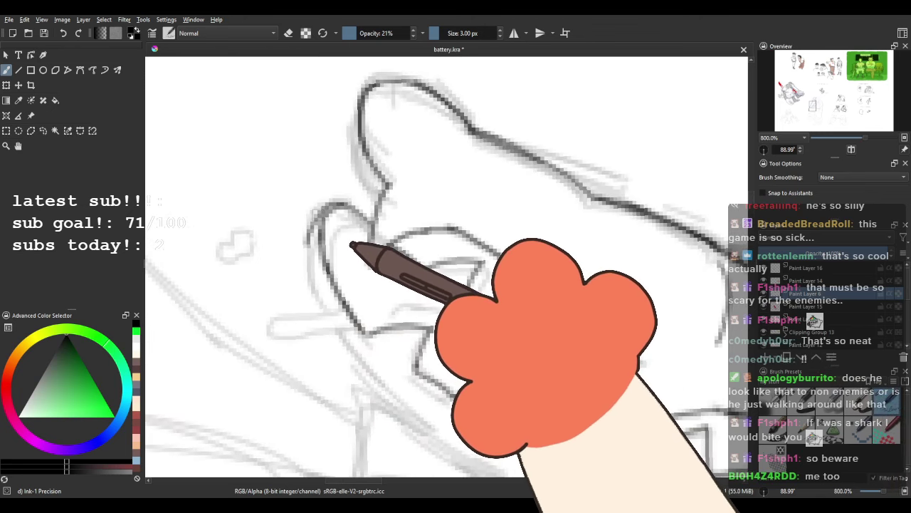
{"action": "left_click_drag", "start_coordinate": [310, 233], "coordinate": [321, 289]}
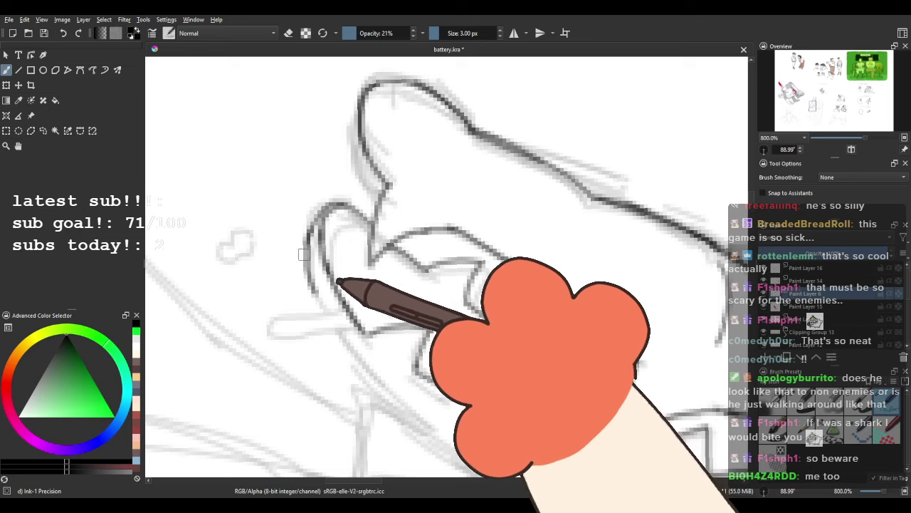
{"action": "left_click_drag", "start_coordinate": [305, 254], "coordinate": [333, 305]}
Ink the thin drool drip hanging from the lower jaw and erase the jaw corner where the drip passes.
{"action": "left_click_drag", "start_coordinate": [293, 278], "coordinate": [308, 199]}
{"action": "left_click_drag", "start_coordinate": [330, 266], "coordinate": [326, 235]}
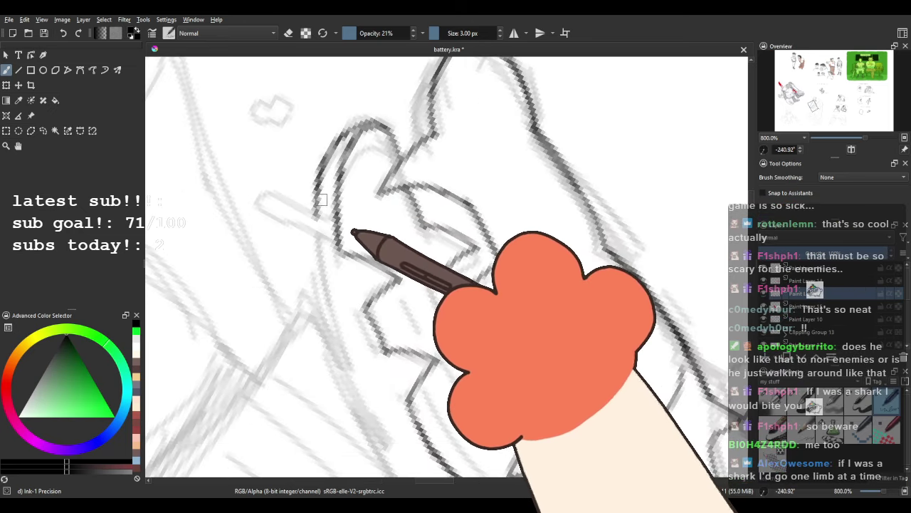
{"action": "mouse_move", "coordinate": [327, 148]}
{"action": "left_mouse_down"}
{"action": "mouse_move", "coordinate": [318, 419]}
{"action": "mouse_move", "coordinate": [370, 228]}
{"action": "left_mouse_up"}
{"action": "key", "text": "e"}
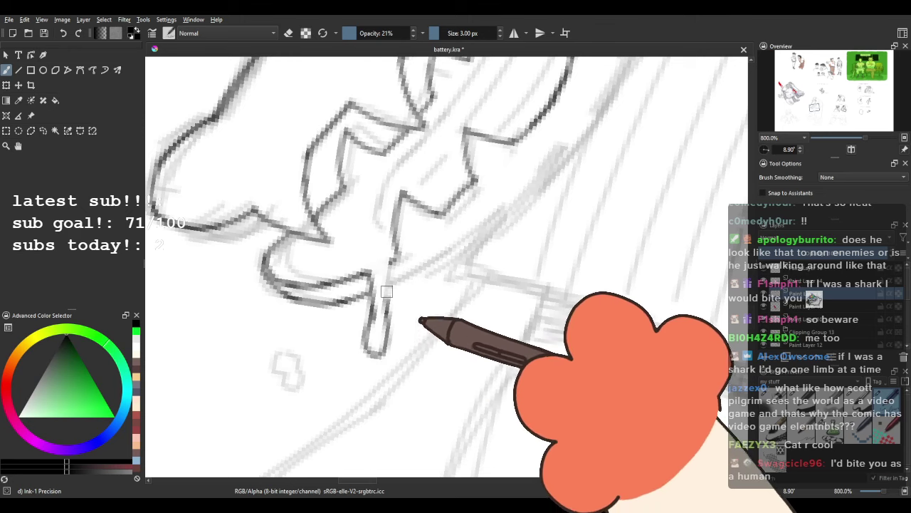
Ink the small drool droplet falling below the crocodile's lower jaw.
{"action": "scroll", "coordinate": [393, 261], "scroll_direction": "down", "scroll_amount": 4}
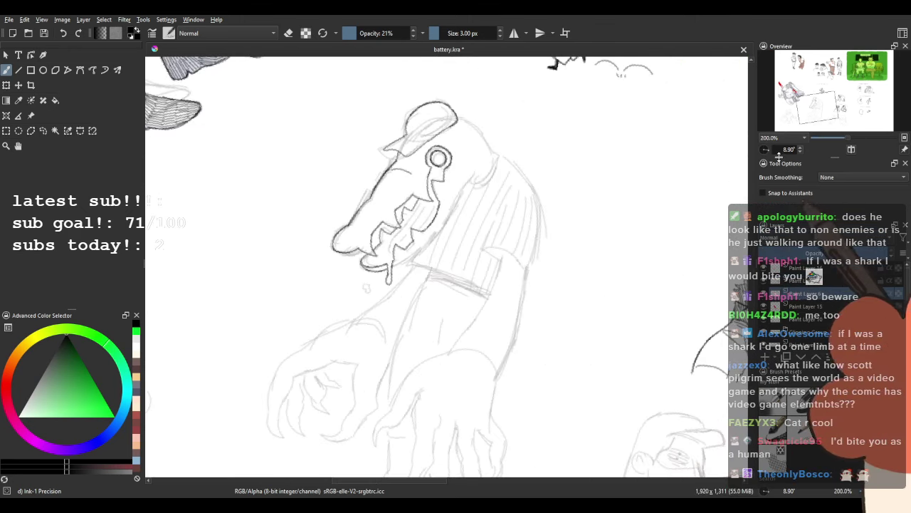
{"action": "left_click_drag", "start_coordinate": [769, 151], "coordinate": [768, 153]}
{"action": "scroll", "coordinate": [382, 332], "scroll_direction": "up", "scroll_amount": 5}
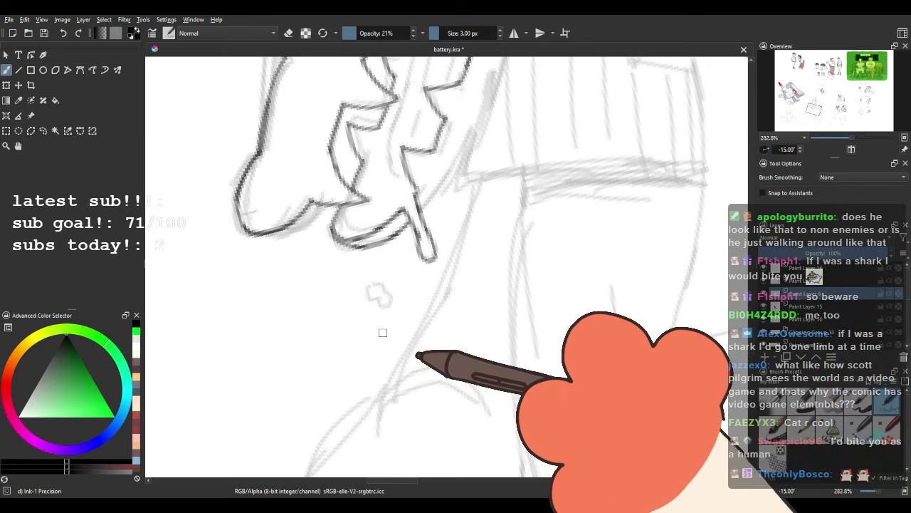
{"action": "left_click", "coordinate": [768, 150]}
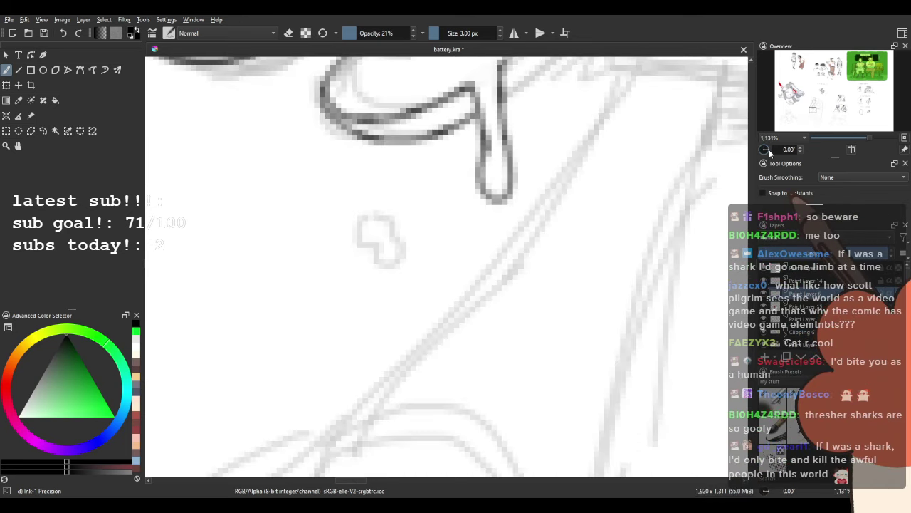
{"action": "left_click_drag", "start_coordinate": [347, 237], "coordinate": [342, 231]}
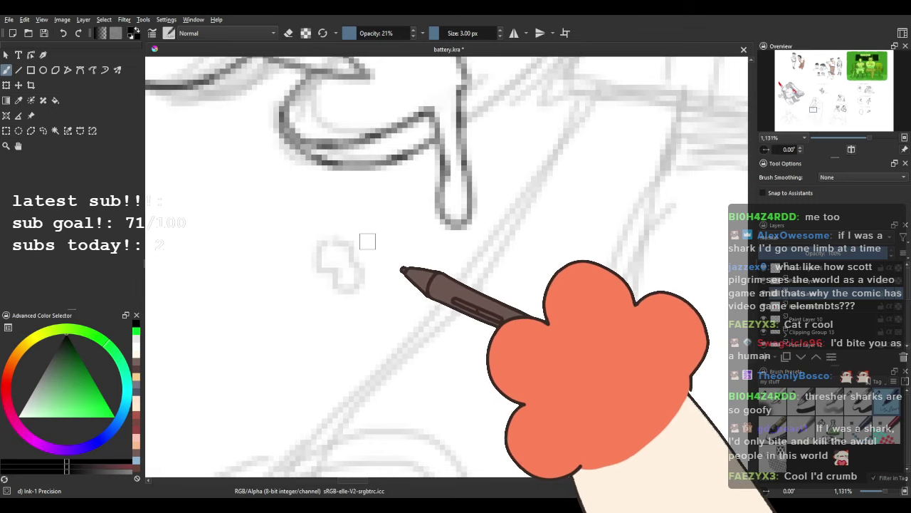
{"action": "mouse_move", "coordinate": [351, 261]}
{"action": "left_mouse_down"}
{"action": "mouse_move", "coordinate": [329, 243]}
{"action": "mouse_move", "coordinate": [354, 310]}
{"action": "mouse_move", "coordinate": [452, 221]}
{"action": "left_mouse_up"}
{"action": "key", "text": "ctrl+z"}
{"action": "key", "text": "ctrl+z"}
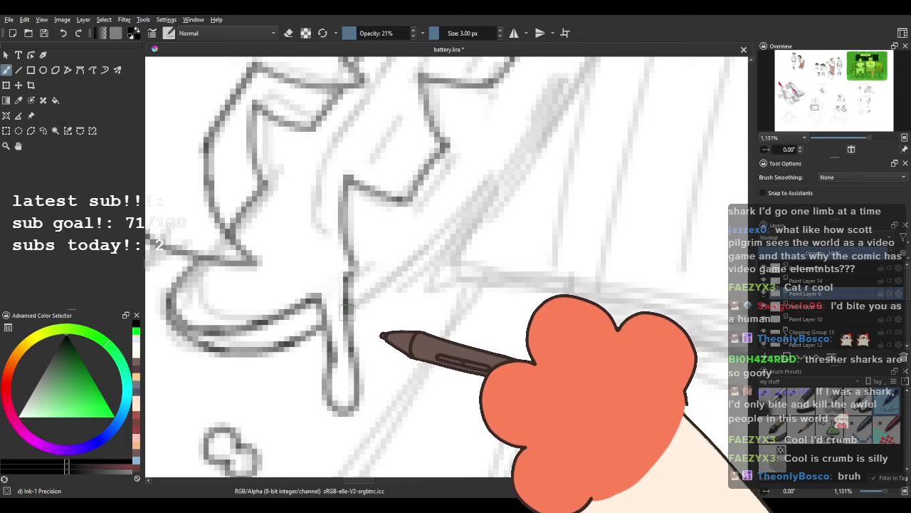
Ink the long back line of the crocodile's lower jaw from the drool drip up behind the teeth towards the neck.
{"action": "left_click_drag", "start_coordinate": [350, 308], "coordinate": [429, 248]}
{"action": "left_click_drag", "start_coordinate": [382, 290], "coordinate": [404, 273]}
{"action": "left_click_drag", "start_coordinate": [437, 243], "coordinate": [504, 171]}
{"action": "mouse_move", "coordinate": [502, 170]}
{"action": "left_mouse_down"}
{"action": "mouse_move", "coordinate": [376, 352]}
{"action": "mouse_move", "coordinate": [449, 273]}
{"action": "left_mouse_up"}
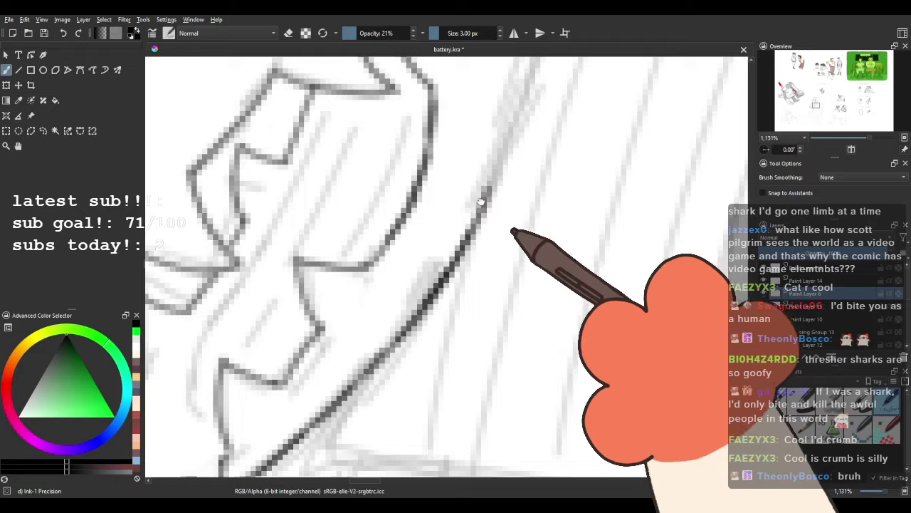
{"action": "left_click_drag", "start_coordinate": [483, 195], "coordinate": [418, 316]}
{"action": "mouse_move", "coordinate": [436, 258]}
{"action": "left_mouse_down"}
{"action": "mouse_move", "coordinate": [456, 165]}
{"action": "mouse_move", "coordinate": [477, 146]}
{"action": "mouse_move", "coordinate": [500, 94]}
{"action": "left_mouse_up"}
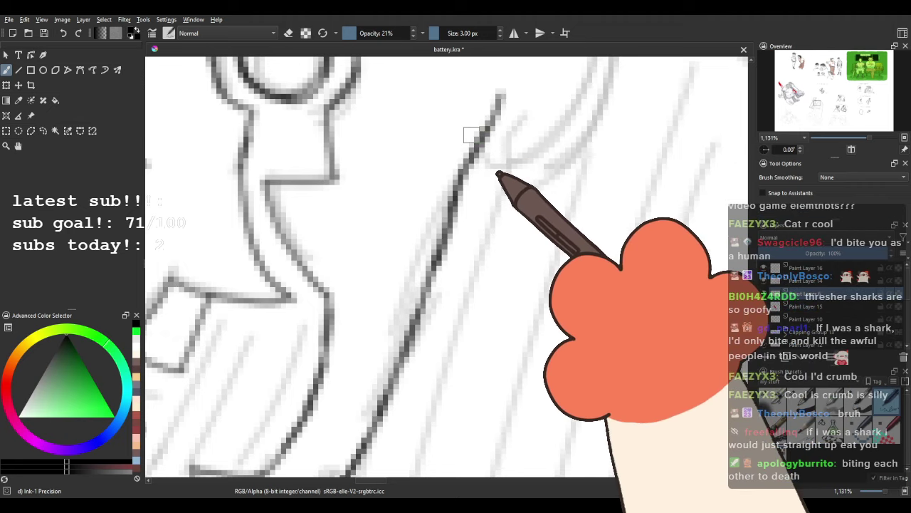
{"action": "scroll", "coordinate": [470, 140], "scroll_direction": "down", "scroll_amount": 5}
{"action": "scroll", "coordinate": [517, 122], "scroll_direction": "up", "scroll_amount": 3}
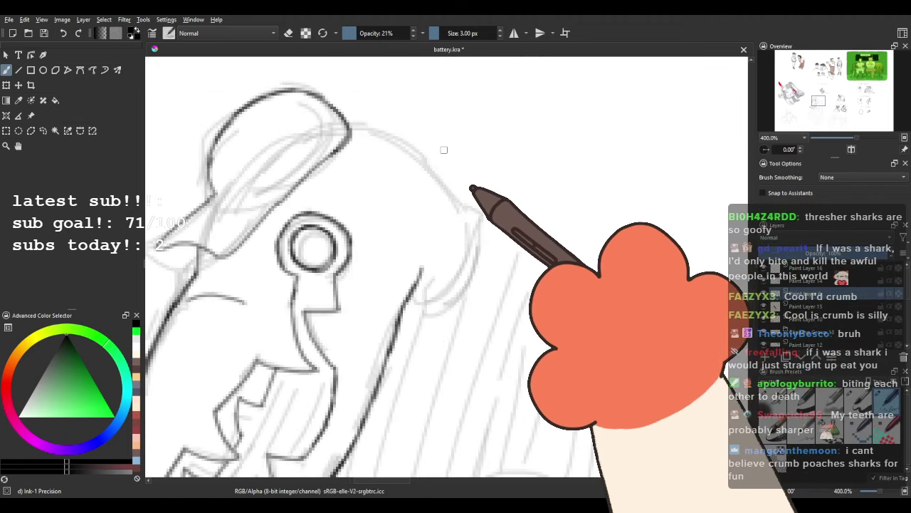
Ink the back of the crocodile's head from the cap down to the small corner at the nape.
{"action": "mouse_move", "coordinate": [439, 151]}
{"action": "left_mouse_down"}
{"action": "mouse_move", "coordinate": [381, 191]}
{"action": "mouse_move", "coordinate": [450, 172]}
{"action": "left_mouse_up"}
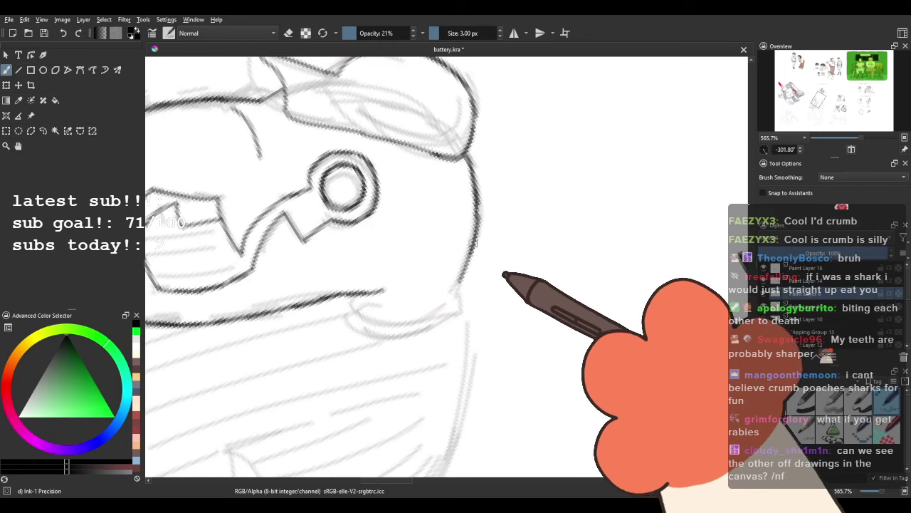
{"action": "scroll", "coordinate": [456, 307], "scroll_direction": "down", "scroll_amount": 2}
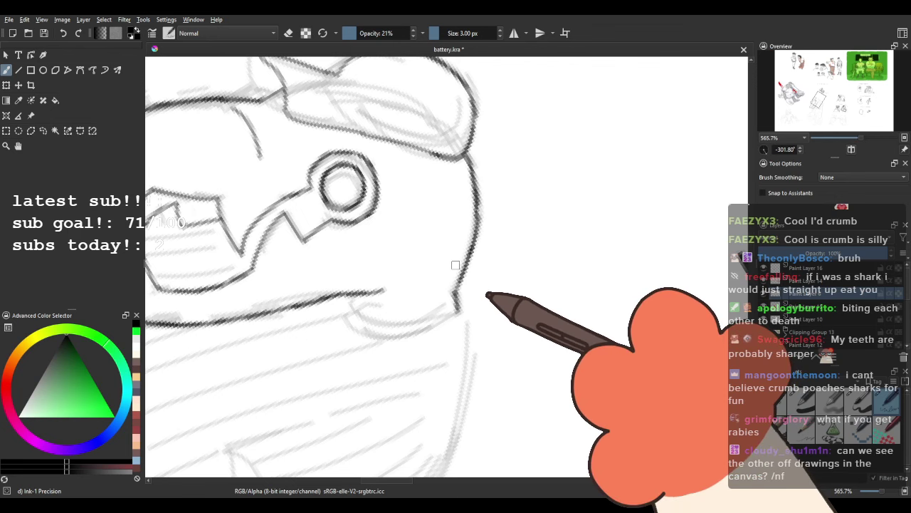
{"action": "left_click_drag", "start_coordinate": [764, 151], "coordinate": [779, 149]}
{"action": "scroll", "coordinate": [458, 283], "scroll_direction": "down", "scroll_amount": 3}
{"action": "left_click_drag", "start_coordinate": [458, 283], "coordinate": [460, 253]}
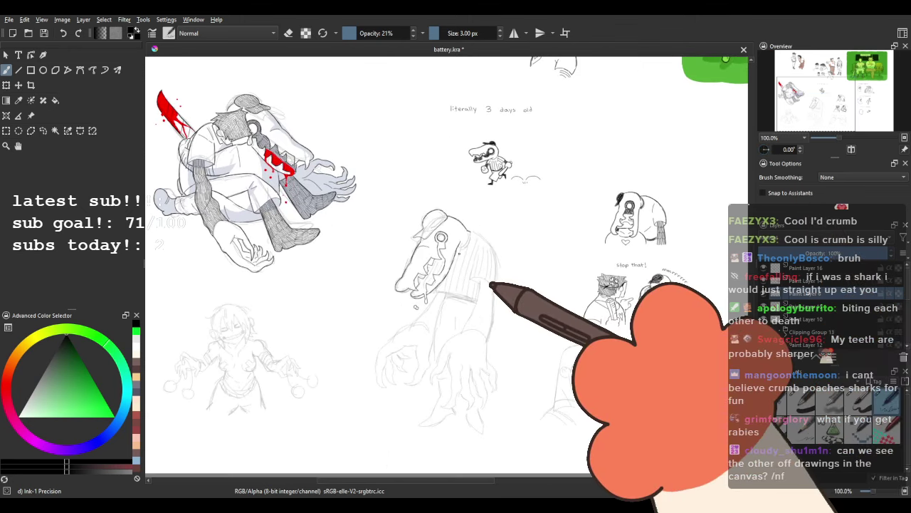
Ink the inner and outer curves of the jersey collar from the nape round to the jaw line.
{"action": "scroll", "coordinate": [446, 212], "scroll_direction": "up", "scroll_amount": 7}
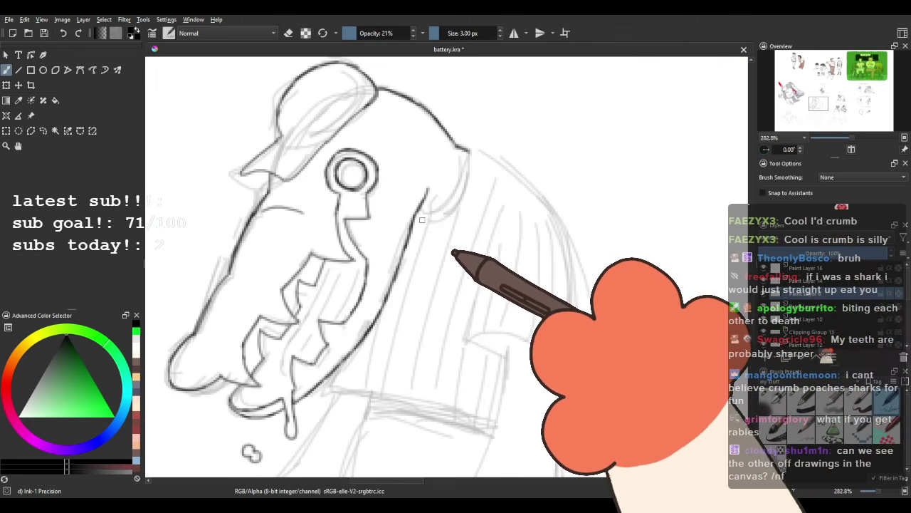
{"action": "scroll", "coordinate": [447, 212], "scroll_direction": "down", "scroll_amount": 3}
{"action": "scroll", "coordinate": [409, 239], "scroll_direction": "up", "scroll_amount": 1}
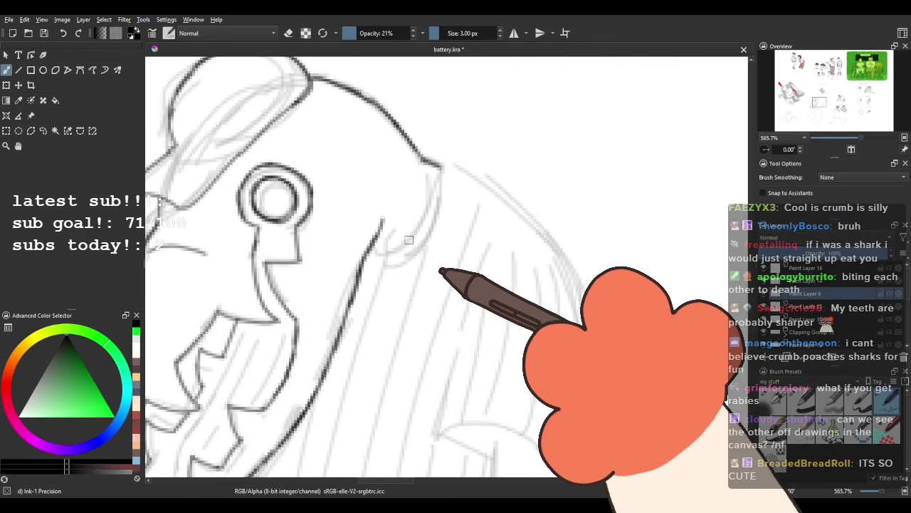
{"action": "left_click_drag", "start_coordinate": [367, 204], "coordinate": [338, 246]}
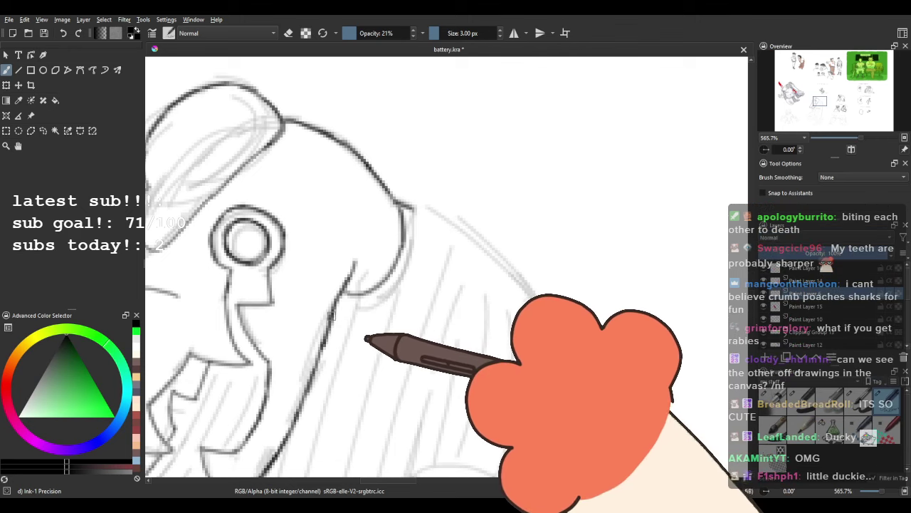
{"action": "left_click_drag", "start_coordinate": [335, 318], "coordinate": [397, 309]}
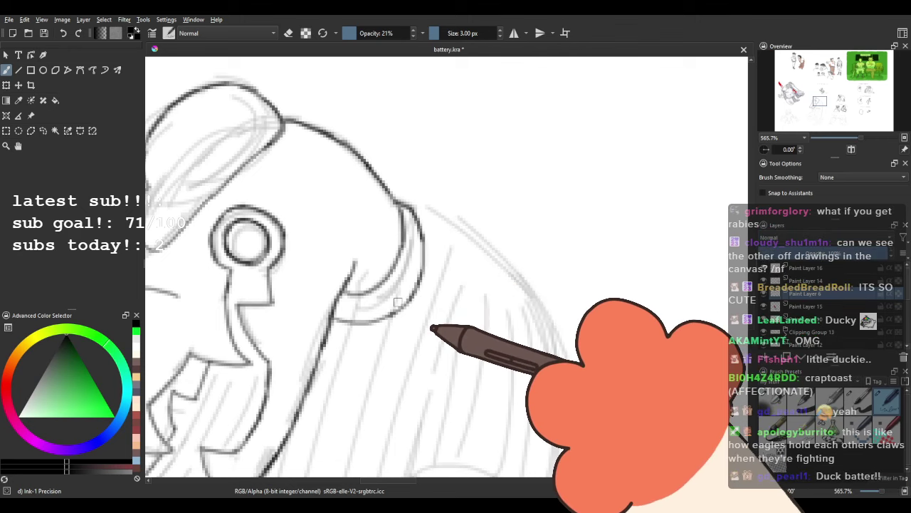
Ink the sleeve's front edge and the short lower edge of its opening, redrawing the latter once.
{"action": "scroll", "coordinate": [397, 303], "scroll_direction": "down", "scroll_amount": 5}
{"action": "scroll", "coordinate": [448, 285], "scroll_direction": "up", "scroll_amount": 5}
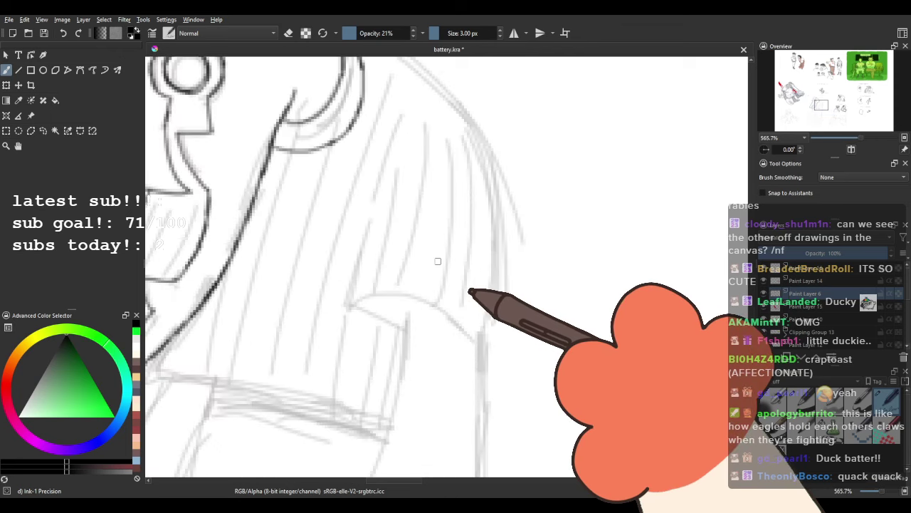
{"action": "mouse_move", "coordinate": [438, 261]}
{"action": "left_mouse_down"}
{"action": "mouse_move", "coordinate": [388, 274]}
{"action": "mouse_move", "coordinate": [349, 253]}
{"action": "mouse_move", "coordinate": [338, 294]}
{"action": "mouse_move", "coordinate": [344, 279]}
{"action": "mouse_move", "coordinate": [371, 315]}
{"action": "mouse_move", "coordinate": [367, 307]}
{"action": "left_mouse_up"}
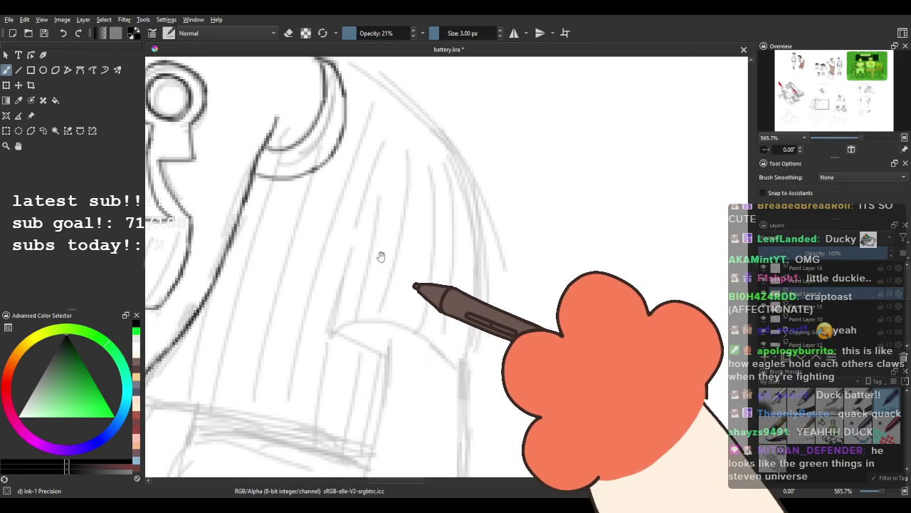
{"action": "left_click_drag", "start_coordinate": [381, 257], "coordinate": [388, 328]}
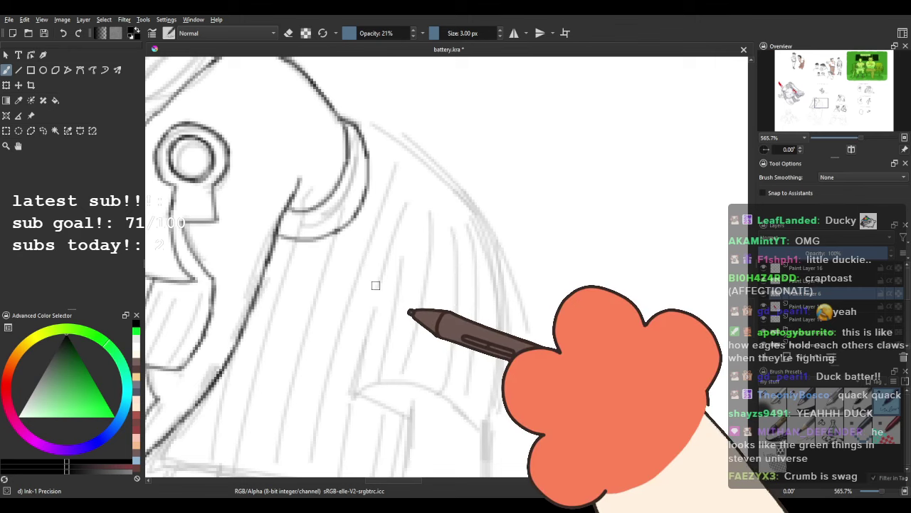
{"action": "left_click_drag", "start_coordinate": [390, 286], "coordinate": [377, 227]}
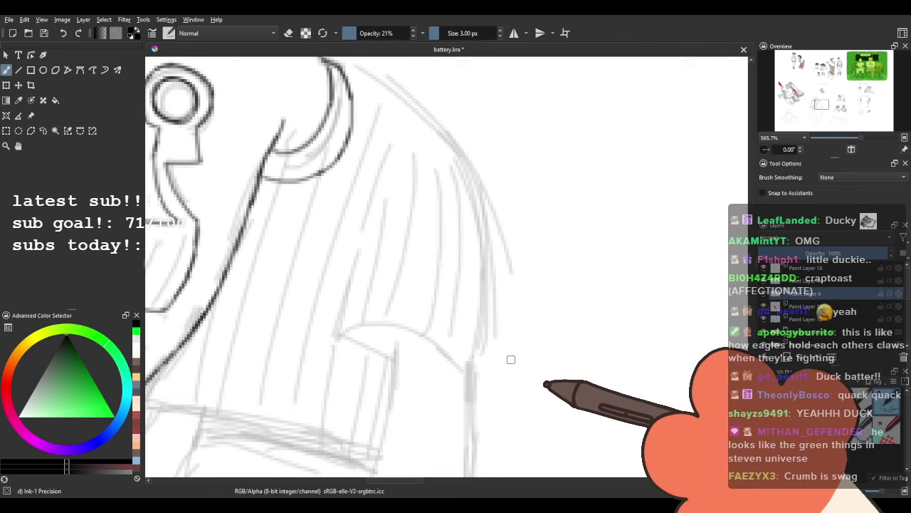
{"action": "mouse_move", "coordinate": [316, 320]}
{"action": "left_mouse_down"}
{"action": "mouse_move", "coordinate": [306, 318]}
{"action": "mouse_move", "coordinate": [303, 293]}
{"action": "left_mouse_up"}
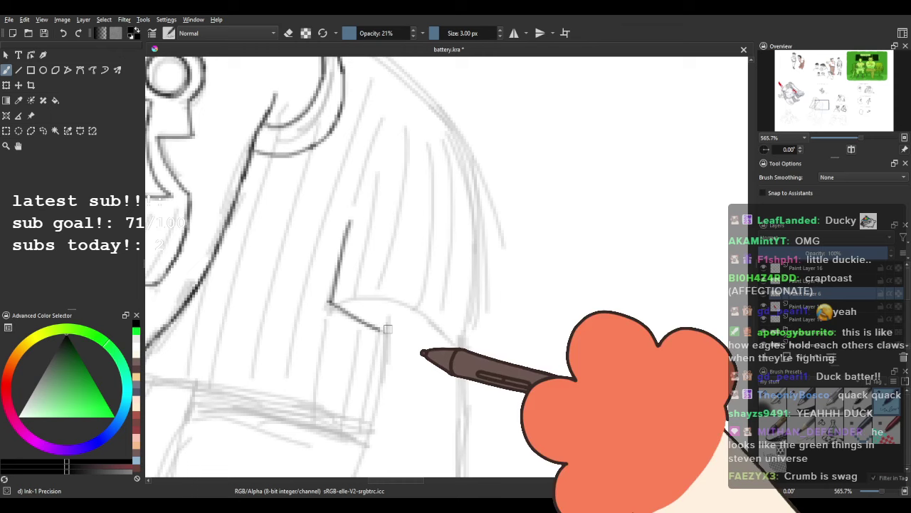
{"action": "key", "text": "ctrl+z"}
{"action": "left_click_drag", "start_coordinate": [332, 306], "coordinate": [387, 335]}
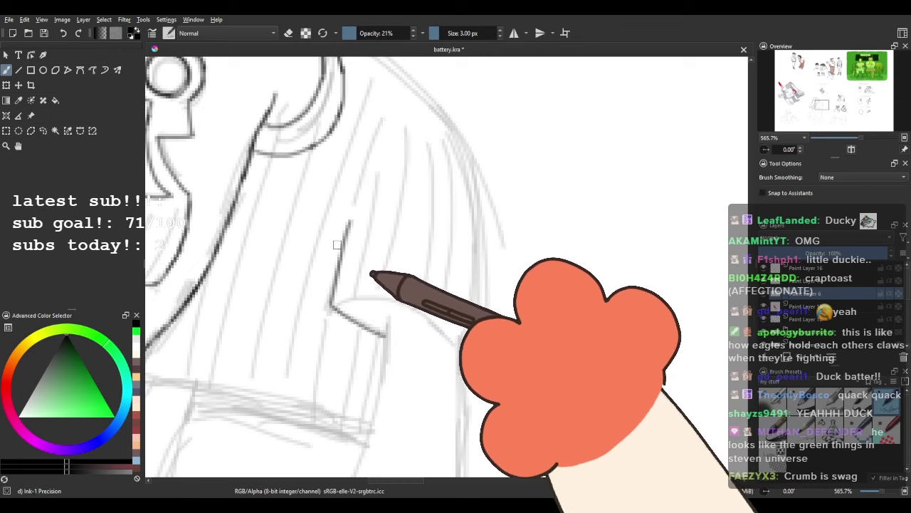
Ink the long curved edge of the sleeve opening from its front corner across to the back of the arm.
{"action": "left_click_drag", "start_coordinate": [338, 245], "coordinate": [312, 242]}
{"action": "mouse_move", "coordinate": [307, 304]}
{"action": "left_mouse_down"}
{"action": "mouse_move", "coordinate": [326, 297]}
{"action": "mouse_move", "coordinate": [421, 324]}
{"action": "left_mouse_up"}
{"action": "left_click_drag", "start_coordinate": [311, 293], "coordinate": [435, 339]}
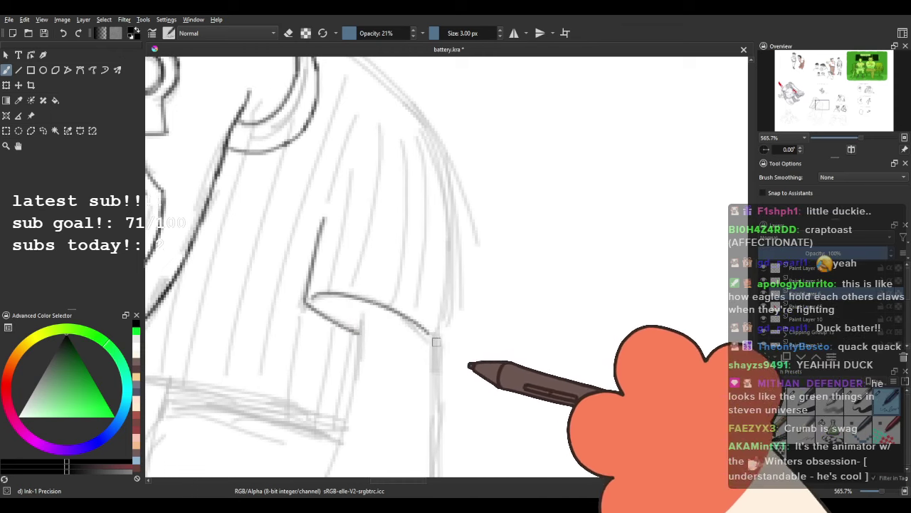
Ink the rounded shoulder line from the collar over the back and down to the sleeve opening.
{"action": "left_click_drag", "start_coordinate": [376, 233], "coordinate": [382, 321]}
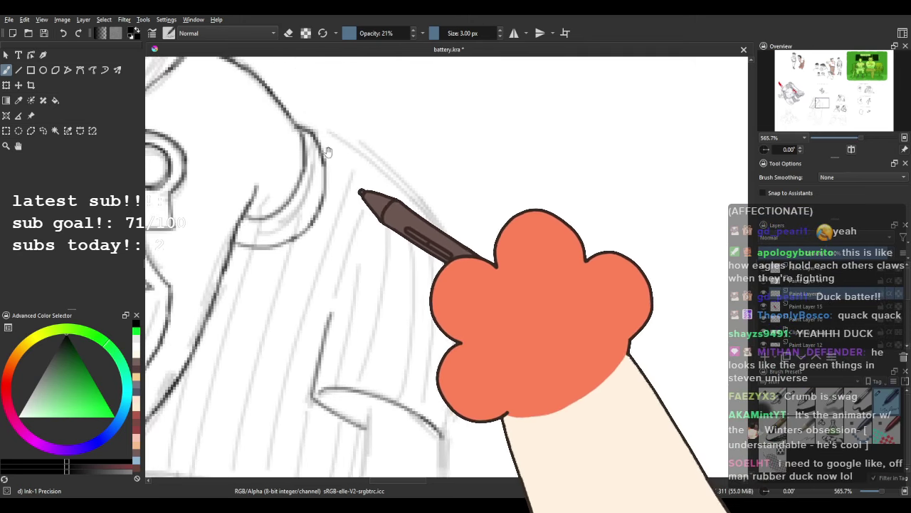
{"action": "left_click_drag", "start_coordinate": [330, 152], "coordinate": [328, 198]}
{"action": "mouse_move", "coordinate": [296, 168]}
{"action": "left_mouse_down"}
{"action": "mouse_move", "coordinate": [395, 225]}
{"action": "mouse_move", "coordinate": [433, 269]}
{"action": "left_mouse_up"}
{"action": "left_click_drag", "start_coordinate": [391, 214], "coordinate": [421, 249]}
{"action": "mouse_move", "coordinate": [448, 331]}
{"action": "left_mouse_down"}
{"action": "mouse_move", "coordinate": [405, 205]}
{"action": "mouse_move", "coordinate": [410, 294]}
{"action": "left_mouse_up"}
{"action": "left_click_drag", "start_coordinate": [413, 226], "coordinate": [400, 348]}
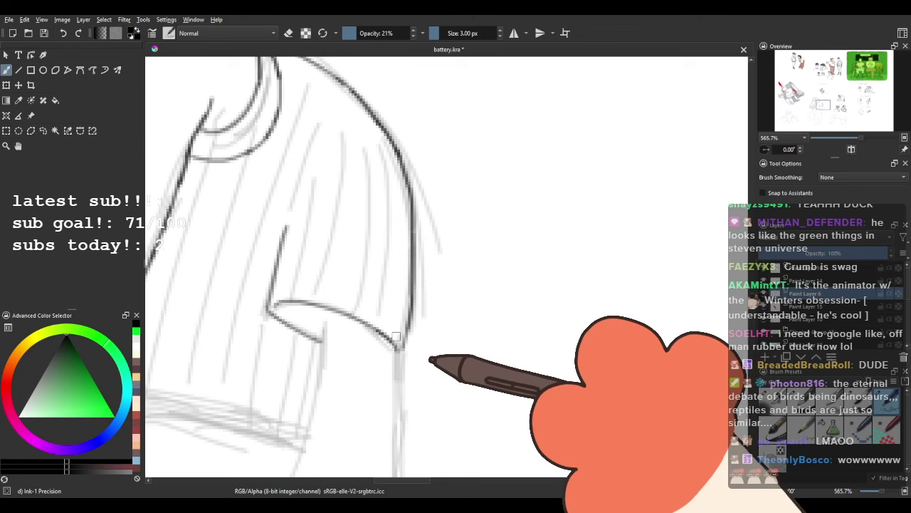
Look over the other drawings across the canvas, including the capped heads, stabbed figure, small running batter and captioned moon sketches.
{"action": "scroll", "coordinate": [338, 216], "scroll_direction": "down", "scroll_amount": 2}
{"action": "left_click_drag", "start_coordinate": [338, 240], "coordinate": [403, 231]}
{"action": "scroll", "coordinate": [385, 199], "scroll_direction": "down", "scroll_amount": 1}
{"action": "left_click_drag", "start_coordinate": [413, 196], "coordinate": [392, 200]}
{"action": "scroll", "coordinate": [417, 175], "scroll_direction": "down", "scroll_amount": 2}
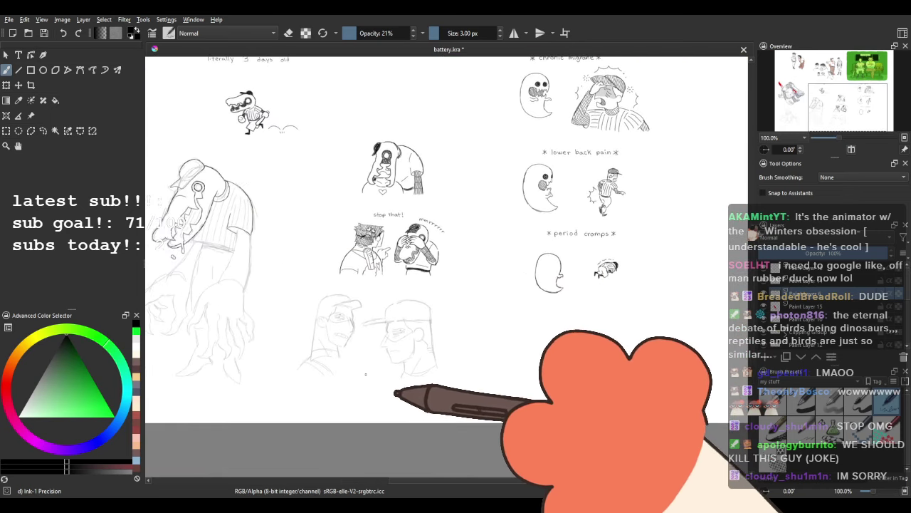
{"action": "scroll", "coordinate": [351, 398], "scroll_direction": "up", "scroll_amount": 3}
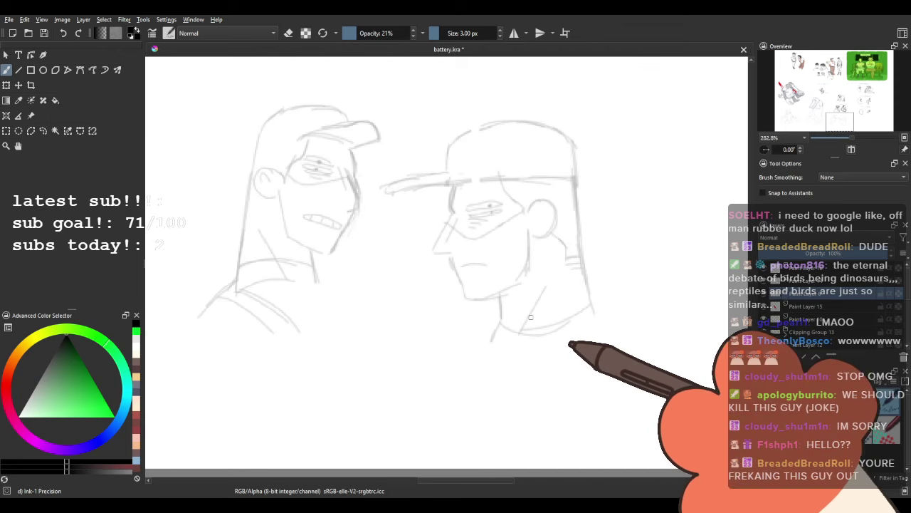
{"action": "left_click_drag", "start_coordinate": [844, 120], "coordinate": [791, 116]}
{"action": "scroll", "coordinate": [407, 263], "scroll_direction": "down", "scroll_amount": 2}
{"action": "left_click_drag", "start_coordinate": [415, 205], "coordinate": [369, 348]}
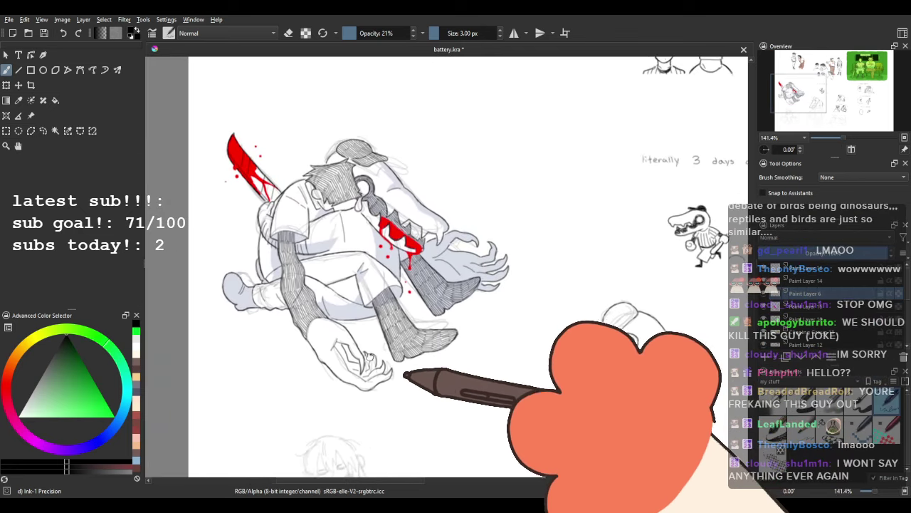
{"action": "left_click_drag", "start_coordinate": [508, 320], "coordinate": [377, 313]}
{"action": "left_click_drag", "start_coordinate": [600, 289], "coordinate": [352, 277]}
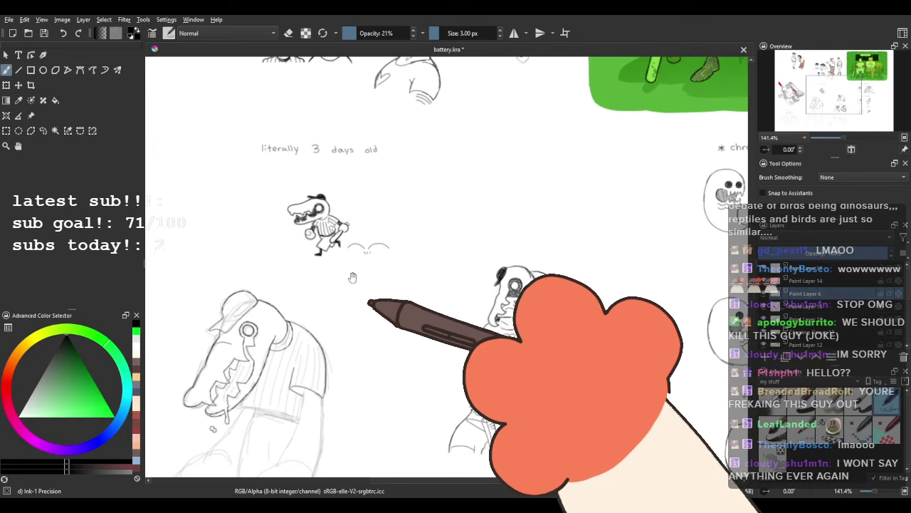
{"action": "scroll", "coordinate": [340, 214], "scroll_direction": "up", "scroll_amount": 2}
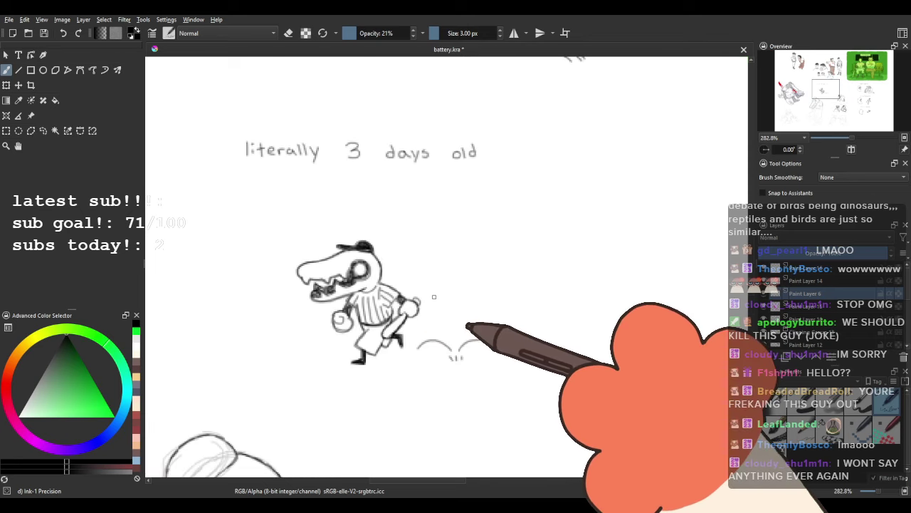
{"action": "scroll", "coordinate": [431, 295], "scroll_direction": "down", "scroll_amount": 1}
{"action": "left_click_drag", "start_coordinate": [414, 270], "coordinate": [377, 370]}
{"action": "left_click_drag", "start_coordinate": [441, 278], "coordinate": [400, 427]}
{"action": "left_click_drag", "start_coordinate": [481, 320], "coordinate": [455, 385]}
{"action": "left_click_drag", "start_coordinate": [590, 361], "coordinate": [366, 357]}
{"action": "mouse_move", "coordinate": [638, 330]}
{"action": "left_mouse_down"}
{"action": "mouse_move", "coordinate": [386, 333]}
{"action": "mouse_move", "coordinate": [355, 358]}
{"action": "left_mouse_up"}
{"action": "scroll", "coordinate": [360, 360], "scroll_direction": "down", "scroll_amount": 2}
{"action": "mouse_move", "coordinate": [379, 423]}
{"action": "left_mouse_down"}
{"action": "mouse_move", "coordinate": [385, 216]}
{"action": "mouse_move", "coordinate": [393, 211]}
{"action": "left_mouse_up"}
{"action": "left_click_drag", "start_coordinate": [391, 312], "coordinate": [419, 221]}
{"action": "scroll", "coordinate": [386, 299], "scroll_direction": "up", "scroll_amount": 1}
{"action": "left_click_drag", "start_coordinate": [431, 291], "coordinate": [431, 310]}
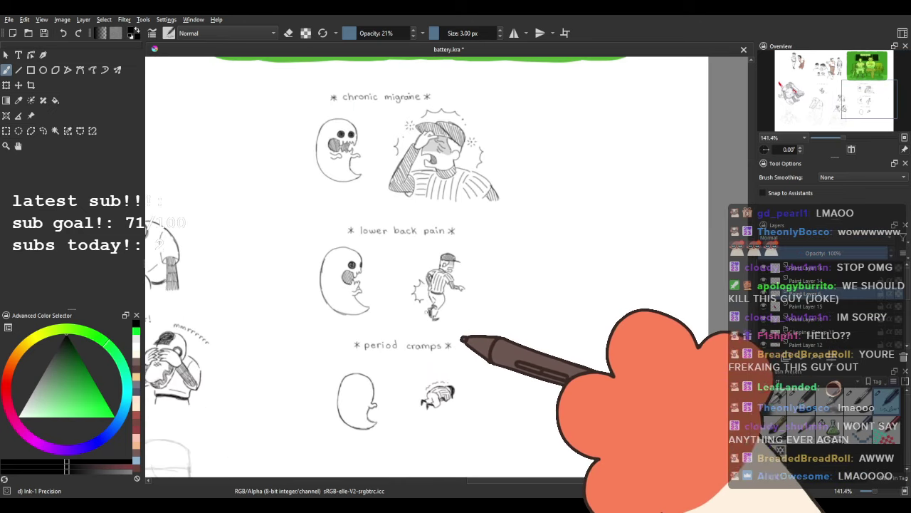
{"action": "scroll", "coordinate": [377, 296], "scroll_direction": "down", "scroll_amount": 1}
{"action": "left_click_drag", "start_coordinate": [345, 263], "coordinate": [501, 422]}
{"action": "left_click_drag", "start_coordinate": [257, 251], "coordinate": [493, 312]}
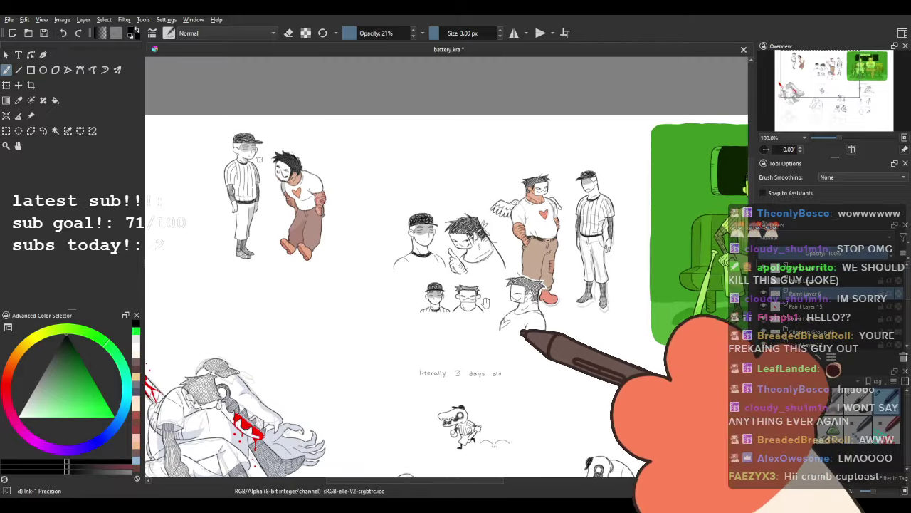
{"action": "left_click_drag", "start_coordinate": [299, 265], "coordinate": [474, 262]}
{"action": "left_click_drag", "start_coordinate": [545, 267], "coordinate": [496, 273]}
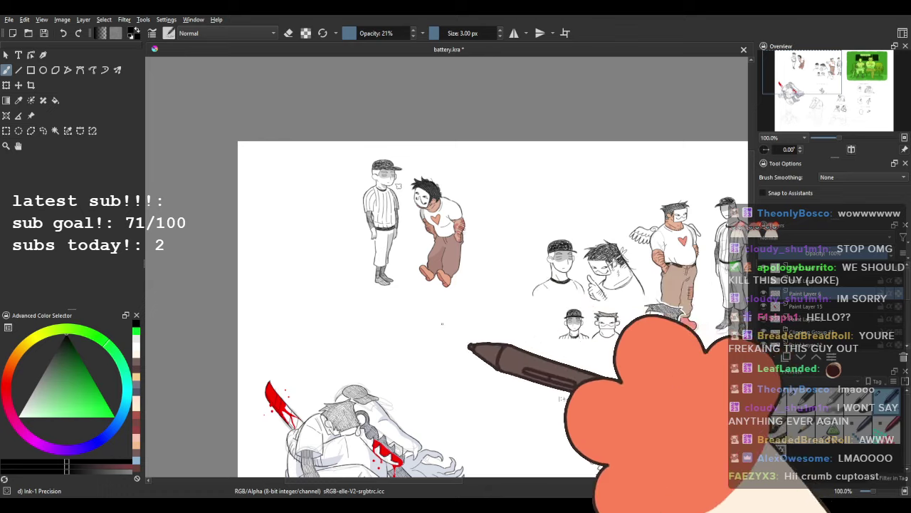
{"action": "left_click_drag", "start_coordinate": [468, 410], "coordinate": [354, 210]}
{"action": "mouse_move", "coordinate": [431, 335]}
{"action": "left_mouse_down"}
{"action": "mouse_move", "coordinate": [382, 210]}
{"action": "mouse_move", "coordinate": [366, 208]}
{"action": "left_mouse_up"}
{"action": "left_click_drag", "start_coordinate": [396, 266], "coordinate": [387, 236]}
Ink the curved sleeve seam from the shoulder line down towards the sleeve's front edge.
{"action": "scroll", "coordinate": [398, 254], "scroll_direction": "up", "scroll_amount": 1}
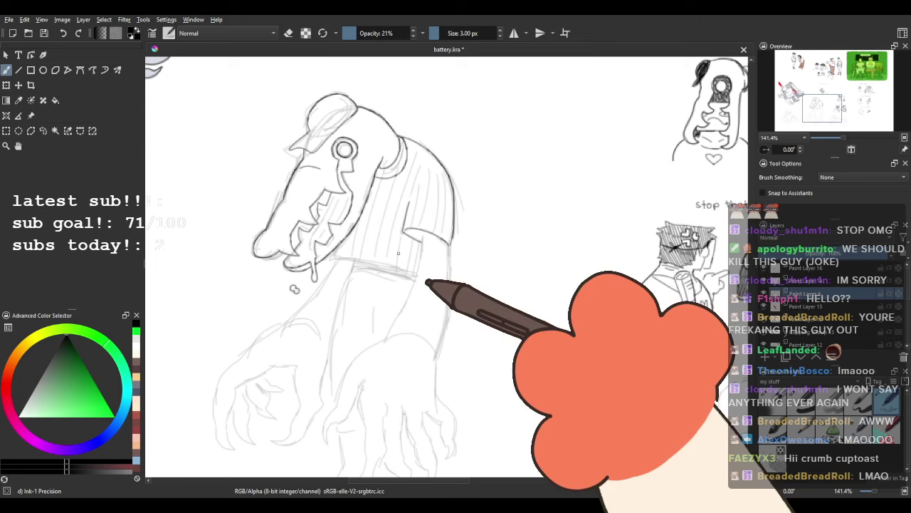
{"action": "scroll", "coordinate": [398, 252], "scroll_direction": "up", "scroll_amount": 4}
{"action": "left_click_drag", "start_coordinate": [364, 158], "coordinate": [366, 246]}
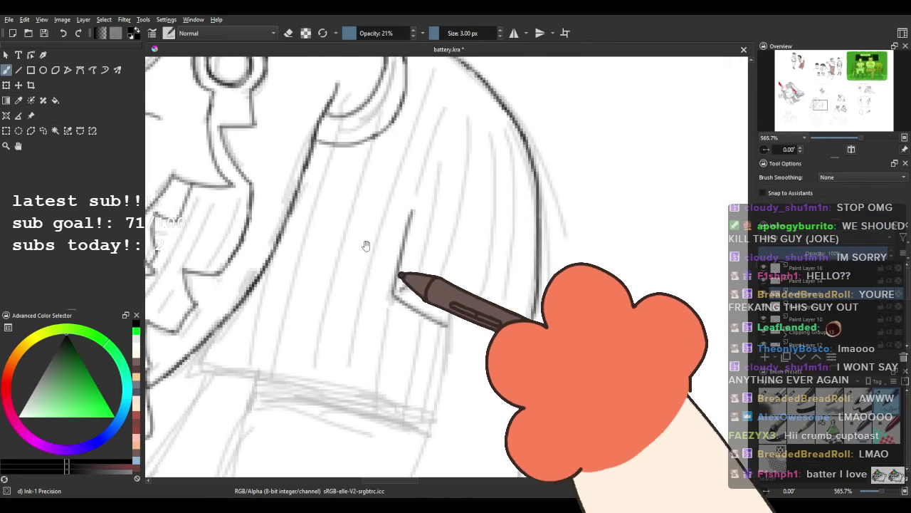
{"action": "left_click_drag", "start_coordinate": [391, 150], "coordinate": [366, 253]}
{"action": "mouse_move", "coordinate": [390, 298]}
{"action": "left_mouse_down"}
{"action": "mouse_move", "coordinate": [427, 195]}
{"action": "mouse_move", "coordinate": [397, 306]}
{"action": "mouse_move", "coordinate": [404, 225]}
{"action": "left_mouse_up"}
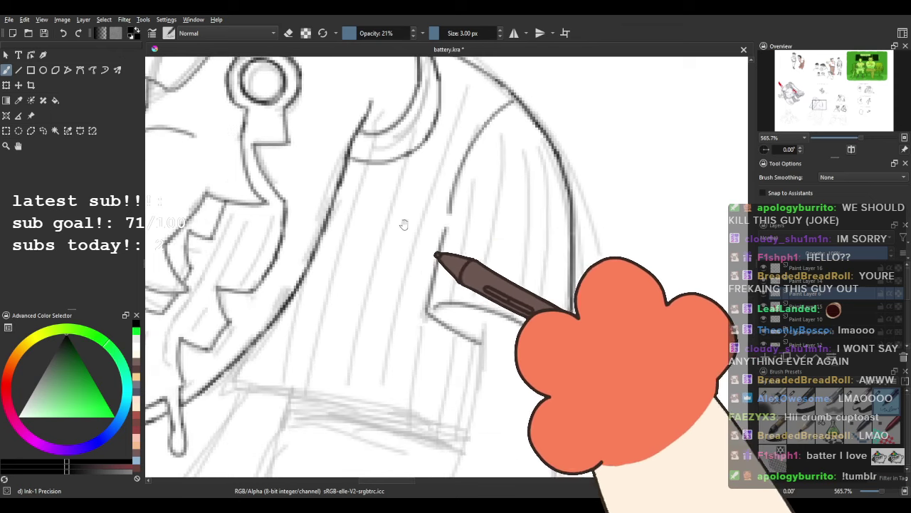
Ink the jersey's front corner beneath the jaw and its bottom hem across the waist, redrawing the hem stroke once.
{"action": "scroll", "coordinate": [401, 229], "scroll_direction": "down", "scroll_amount": 4}
{"action": "scroll", "coordinate": [366, 245], "scroll_direction": "up", "scroll_amount": 4}
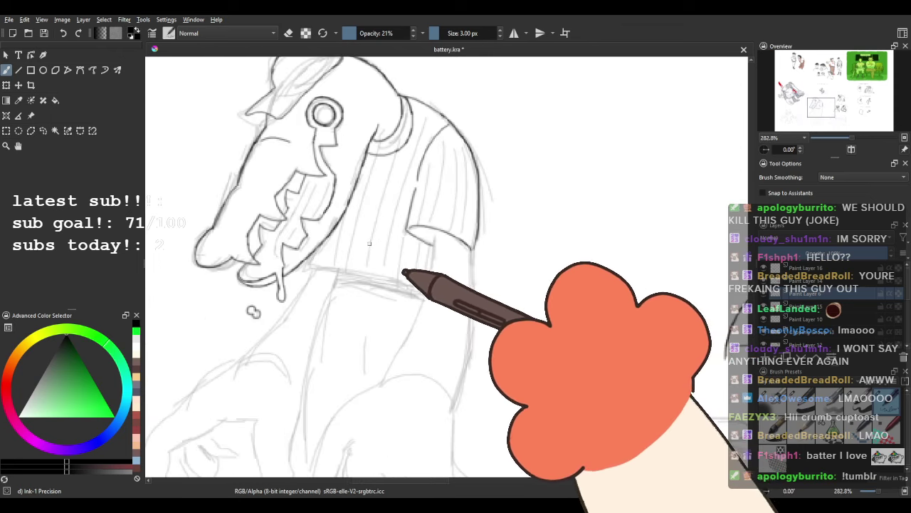
{"action": "mouse_move", "coordinate": [299, 270]}
{"action": "left_mouse_down"}
{"action": "mouse_move", "coordinate": [320, 291]}
{"action": "mouse_move", "coordinate": [331, 336]}
{"action": "mouse_move", "coordinate": [378, 181]}
{"action": "mouse_move", "coordinate": [374, 157]}
{"action": "left_mouse_up"}
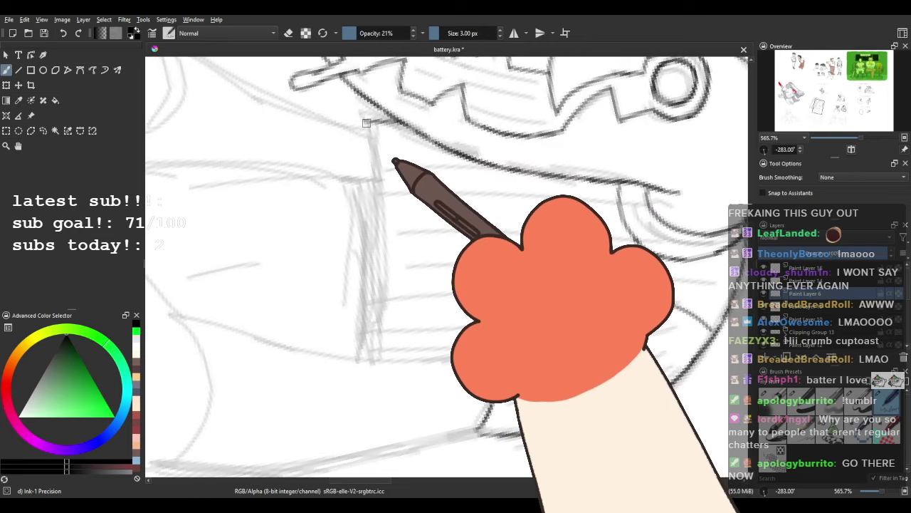
{"action": "left_click_drag", "start_coordinate": [368, 122], "coordinate": [384, 236]}
{"action": "key", "text": "ctrl+z"}
{"action": "left_click_drag", "start_coordinate": [367, 121], "coordinate": [379, 261]}
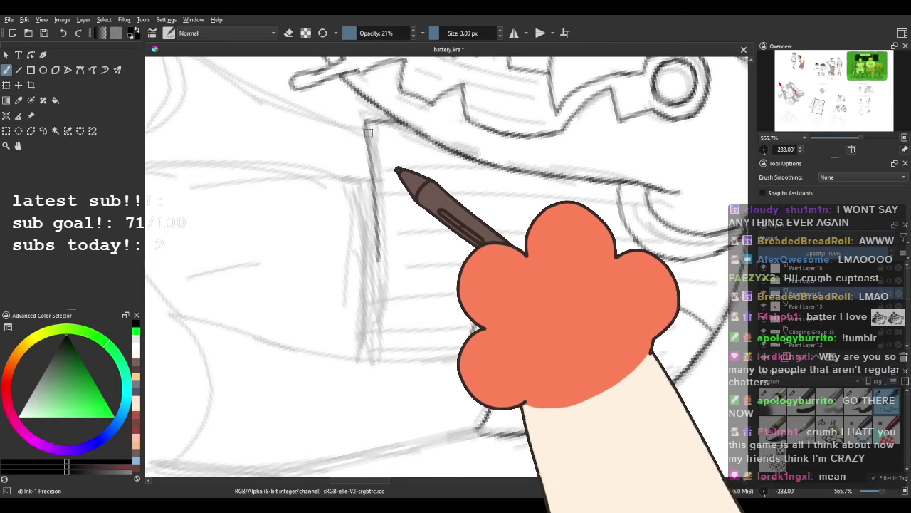
{"action": "left_click_drag", "start_coordinate": [367, 124], "coordinate": [379, 286]}
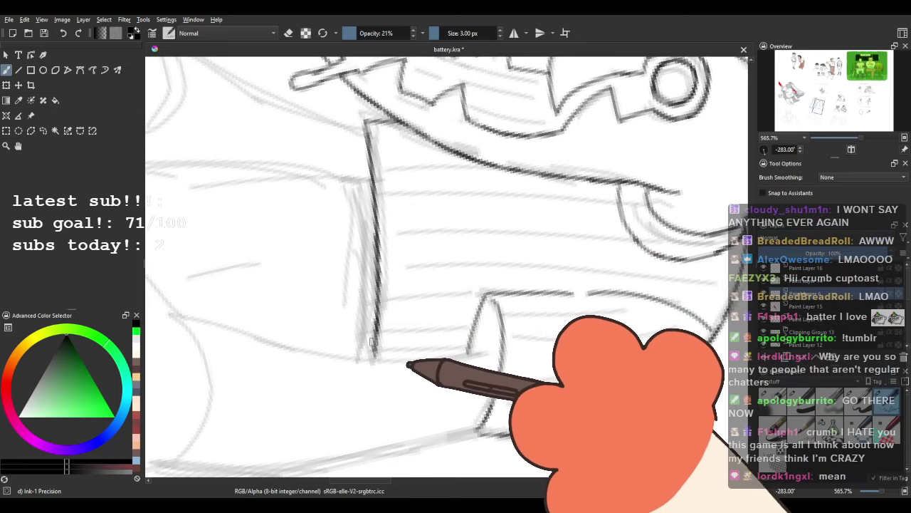
{"action": "mouse_move", "coordinate": [372, 342]}
{"action": "left_mouse_down"}
{"action": "mouse_move", "coordinate": [335, 205]}
{"action": "mouse_move", "coordinate": [462, 292]}
{"action": "mouse_move", "coordinate": [336, 240]}
{"action": "mouse_move", "coordinate": [439, 349]}
{"action": "left_mouse_up"}
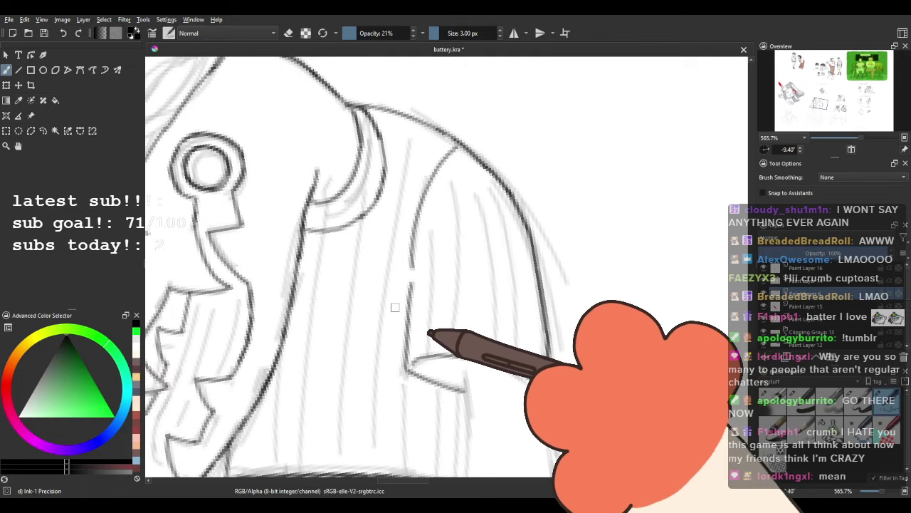
Ink both edges of the forearm from the sleeve opening down to the wrist, with a wavy outer contour.
{"action": "mouse_move", "coordinate": [487, 284]}
{"action": "left_mouse_down"}
{"action": "mouse_move", "coordinate": [330, 244]}
{"action": "mouse_move", "coordinate": [316, 272]}
{"action": "mouse_move", "coordinate": [354, 235]}
{"action": "mouse_move", "coordinate": [368, 279]}
{"action": "left_mouse_up"}
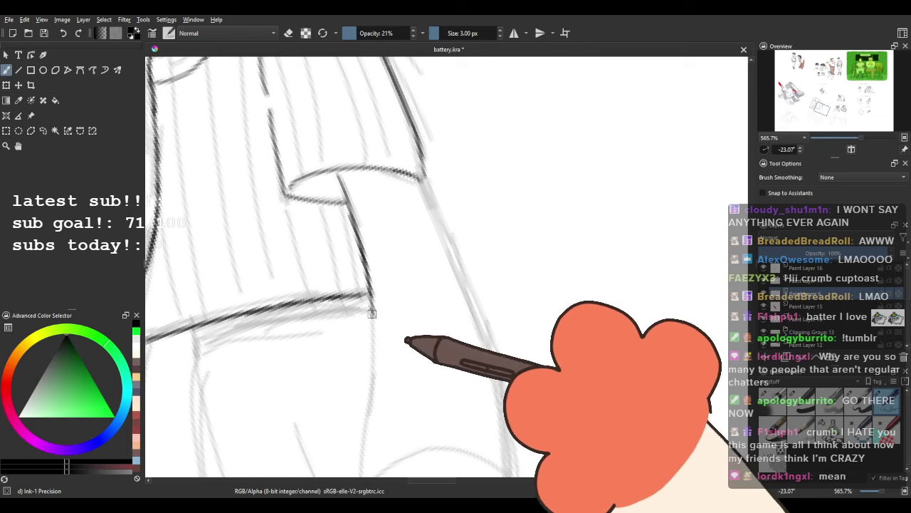
{"action": "left_click_drag", "start_coordinate": [371, 313], "coordinate": [364, 267]}
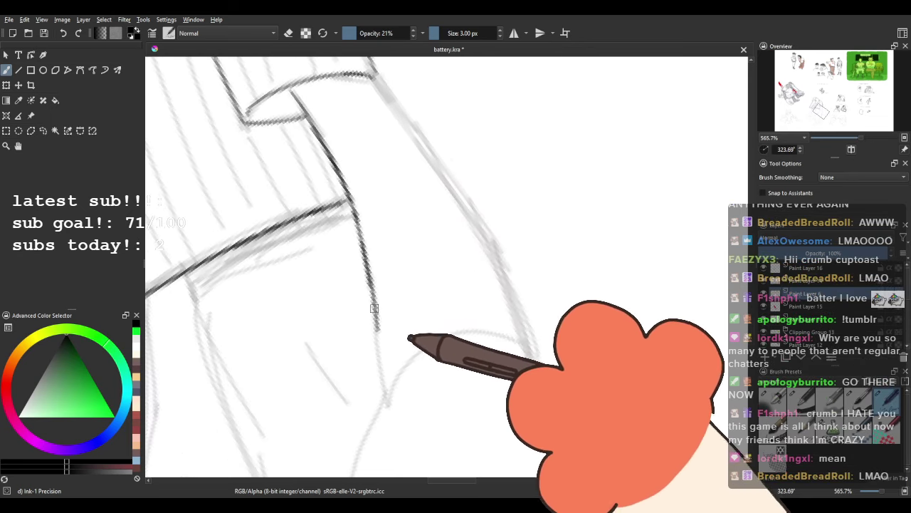
{"action": "left_click_drag", "start_coordinate": [388, 318], "coordinate": [368, 398]}
{"action": "left_click_drag", "start_coordinate": [354, 154], "coordinate": [484, 404]}
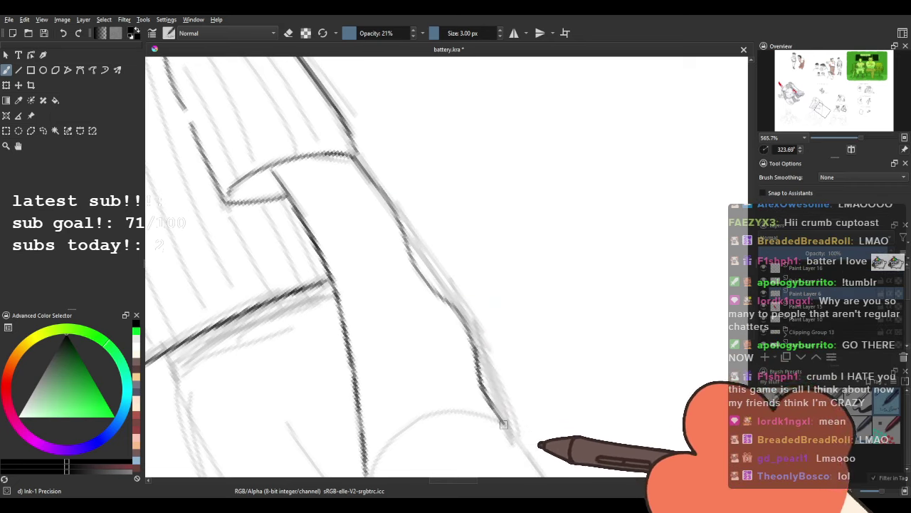
Ink the curved wrist line joining the two forearm edges above the clawed hand.
{"action": "key", "text": "1"}
{"action": "scroll", "coordinate": [506, 269], "scroll_direction": "up", "scroll_amount": 5}
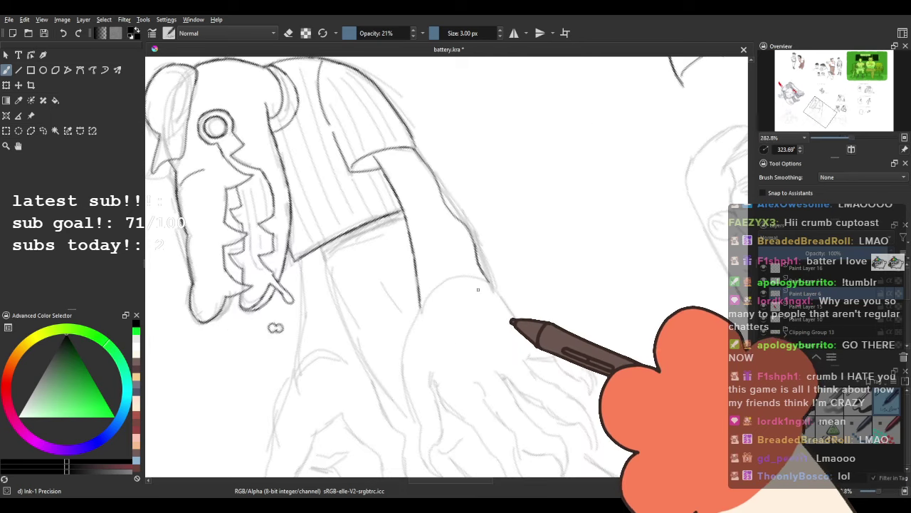
{"action": "scroll", "coordinate": [497, 277], "scroll_direction": "up", "scroll_amount": 1}
{"action": "scroll", "coordinate": [497, 277], "scroll_direction": "down", "scroll_amount": 1}
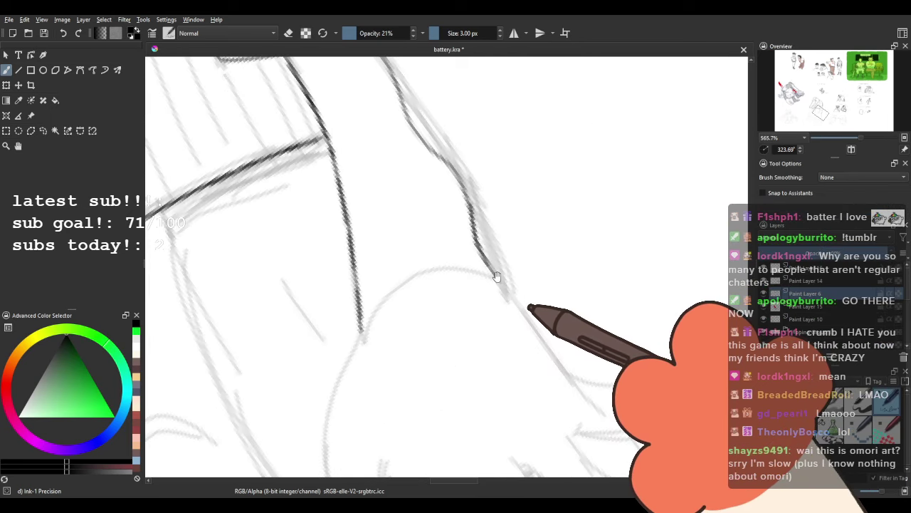
{"action": "left_click_drag", "start_coordinate": [493, 276], "coordinate": [440, 175]}
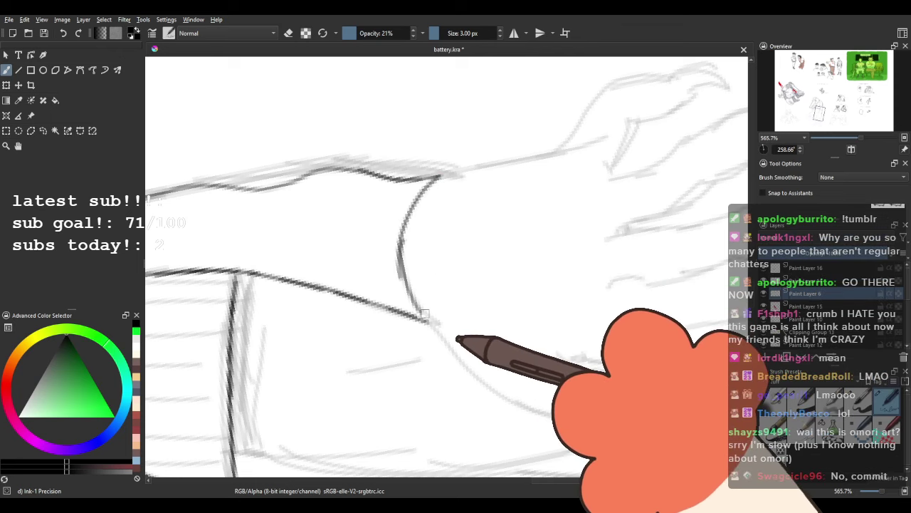
{"action": "left_click_drag", "start_coordinate": [406, 281], "coordinate": [428, 322]}
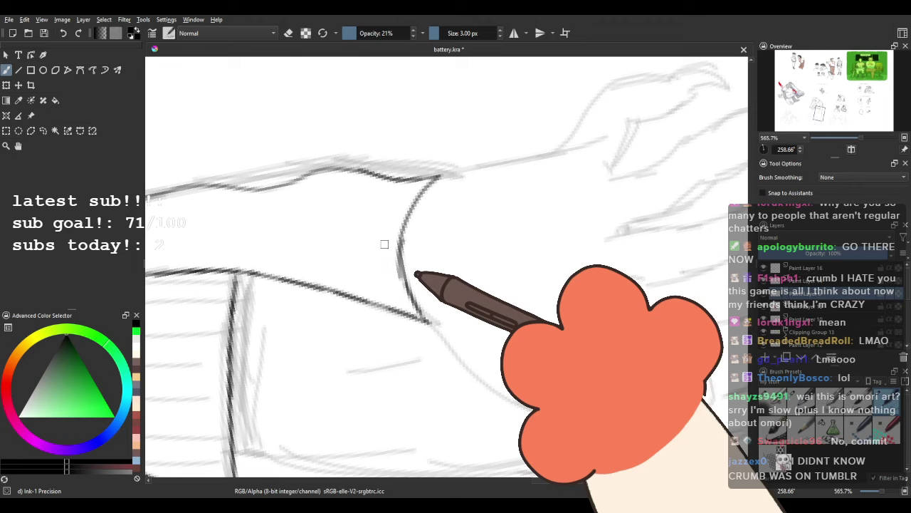
Ink the thumb-side contour of the hand from the wrist down towards the thumb.
{"action": "scroll", "coordinate": [385, 244], "scroll_direction": "down", "scroll_amount": 3}
{"action": "mouse_move", "coordinate": [347, 250]}
{"action": "left_mouse_down"}
{"action": "mouse_move", "coordinate": [577, 191]}
{"action": "mouse_move", "coordinate": [469, 183]}
{"action": "mouse_move", "coordinate": [445, 209]}
{"action": "left_mouse_up"}
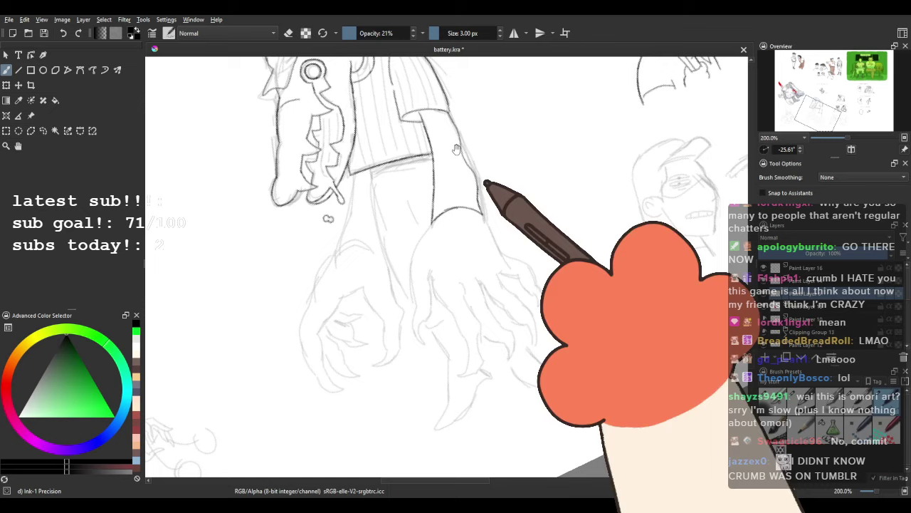
{"action": "mouse_move", "coordinate": [457, 151]}
{"action": "left_mouse_down"}
{"action": "mouse_move", "coordinate": [435, 211]}
{"action": "mouse_move", "coordinate": [389, 203]}
{"action": "mouse_move", "coordinate": [401, 157]}
{"action": "mouse_move", "coordinate": [383, 179]}
{"action": "mouse_move", "coordinate": [359, 264]}
{"action": "left_mouse_up"}
{"action": "scroll", "coordinate": [417, 195], "scroll_direction": "up", "scroll_amount": 3}
{"action": "scroll", "coordinate": [389, 203], "scroll_direction": "up", "scroll_amount": 1}
{"action": "left_click_drag", "start_coordinate": [369, 232], "coordinate": [361, 311]}
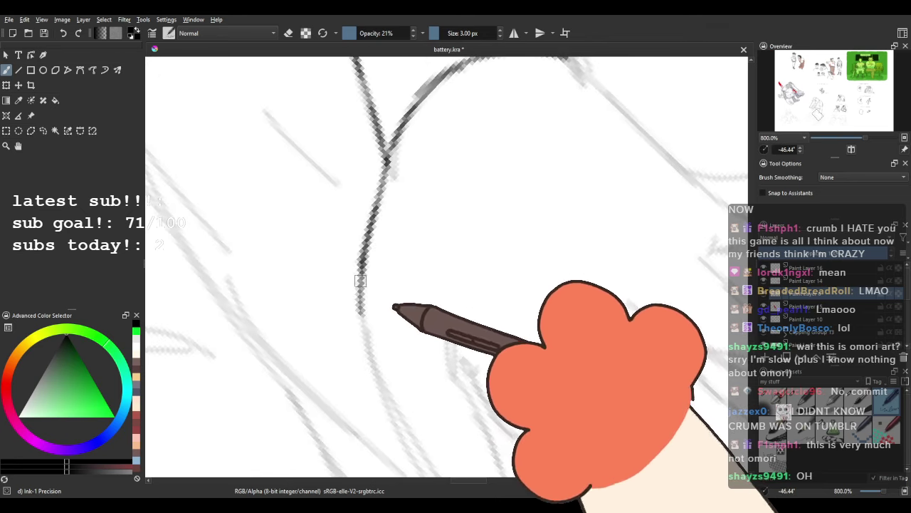
{"action": "left_click_drag", "start_coordinate": [362, 385], "coordinate": [319, 240]}
{"action": "mouse_move", "coordinate": [318, 168]}
{"action": "left_mouse_down"}
{"action": "mouse_move", "coordinate": [325, 207]}
{"action": "mouse_move", "coordinate": [365, 288]}
{"action": "left_mouse_up"}
{"action": "left_click_drag", "start_coordinate": [347, 256], "coordinate": [396, 340]}
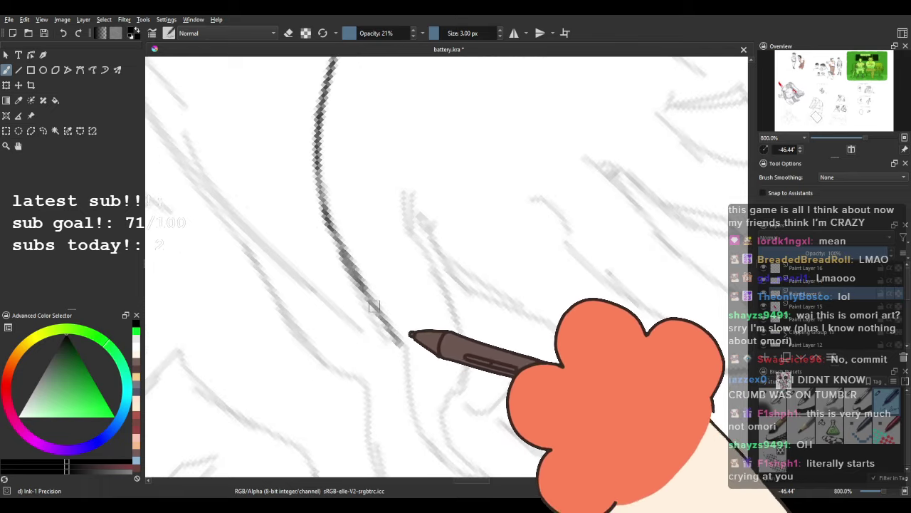
Ink the thumb's pointed claw and its inner edge back up to the web of the hand.
{"action": "left_click_drag", "start_coordinate": [352, 311], "coordinate": [347, 239]}
{"action": "mouse_move", "coordinate": [378, 264]}
{"action": "left_mouse_down"}
{"action": "mouse_move", "coordinate": [387, 120]}
{"action": "mouse_move", "coordinate": [354, 226]}
{"action": "mouse_move", "coordinate": [308, 306]}
{"action": "mouse_move", "coordinate": [328, 390]}
{"action": "left_mouse_up"}
{"action": "mouse_move", "coordinate": [326, 327]}
{"action": "left_mouse_down"}
{"action": "mouse_move", "coordinate": [349, 300]}
{"action": "mouse_move", "coordinate": [386, 289]}
{"action": "mouse_move", "coordinate": [420, 230]}
{"action": "left_mouse_up"}
{"action": "mouse_move", "coordinate": [429, 194]}
{"action": "left_mouse_down"}
{"action": "mouse_move", "coordinate": [433, 150]}
{"action": "mouse_move", "coordinate": [460, 132]}
{"action": "left_mouse_up"}
{"action": "scroll", "coordinate": [399, 174], "scroll_direction": "down", "scroll_amount": 2}
Ink the index finger's thumb-side edge from the web down to the curved claw tip.
{"action": "left_click_drag", "start_coordinate": [459, 200], "coordinate": [383, 199]}
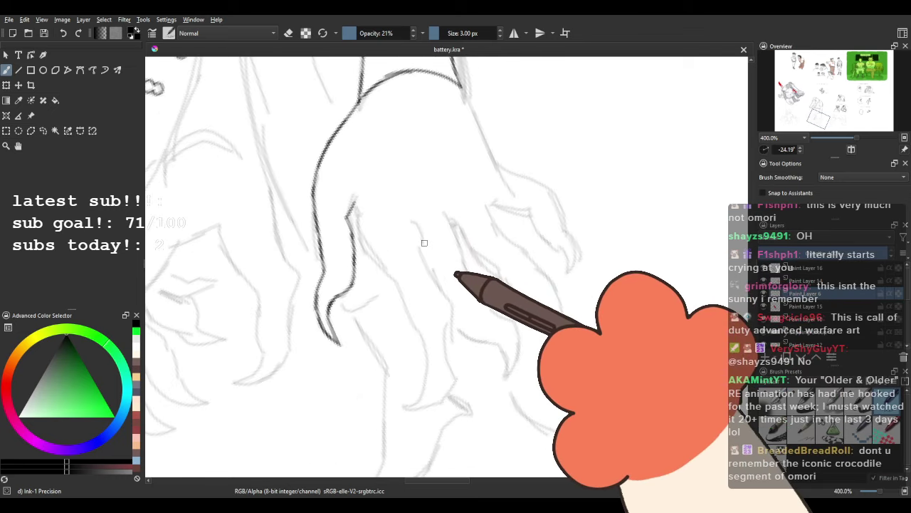
{"action": "left_click_drag", "start_coordinate": [425, 242], "coordinate": [419, 204]}
{"action": "scroll", "coordinate": [375, 174], "scroll_direction": "up", "scroll_amount": 1}
{"action": "left_click_drag", "start_coordinate": [365, 244], "coordinate": [312, 228]}
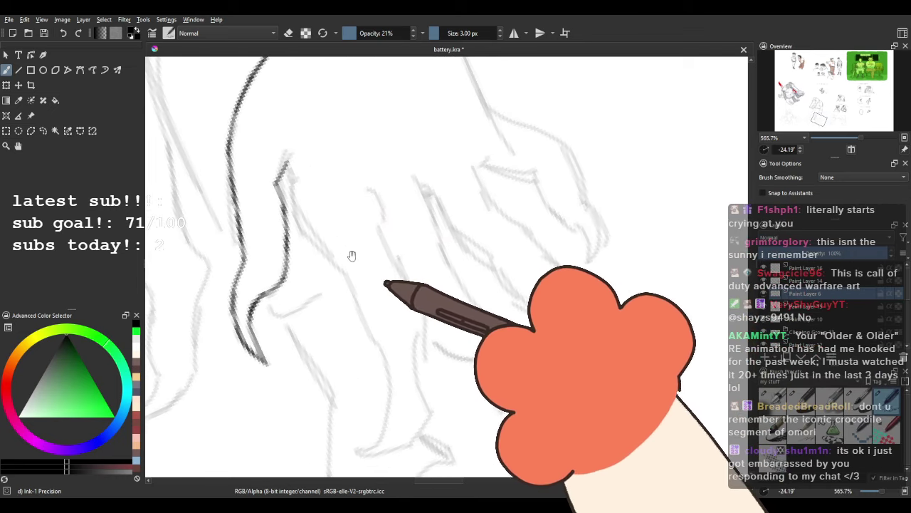
{"action": "mouse_move", "coordinate": [332, 273]}
{"action": "left_mouse_down"}
{"action": "mouse_move", "coordinate": [330, 261]}
{"action": "mouse_move", "coordinate": [335, 278]}
{"action": "left_mouse_up"}
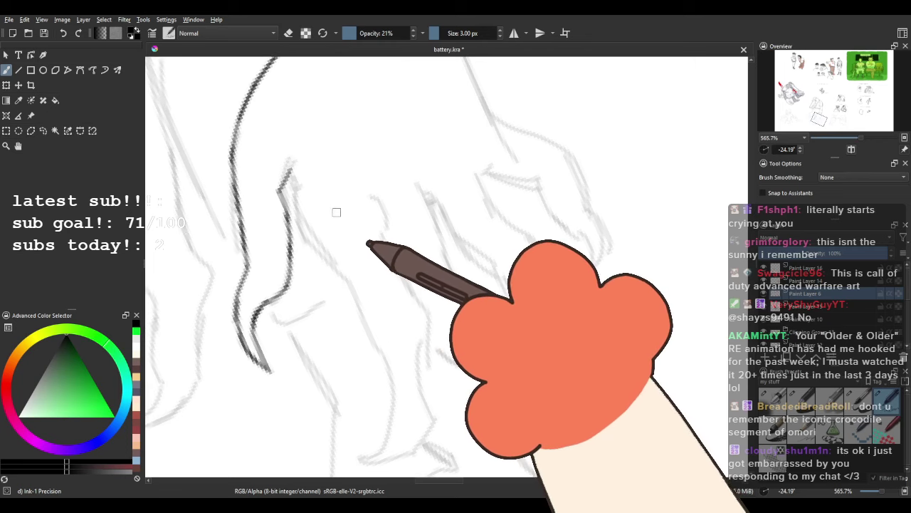
{"action": "left_click_drag", "start_coordinate": [336, 245], "coordinate": [334, 223]}
{"action": "mouse_move", "coordinate": [288, 151]}
{"action": "left_mouse_down"}
{"action": "mouse_move", "coordinate": [292, 196]}
{"action": "mouse_move", "coordinate": [310, 221]}
{"action": "left_mouse_up"}
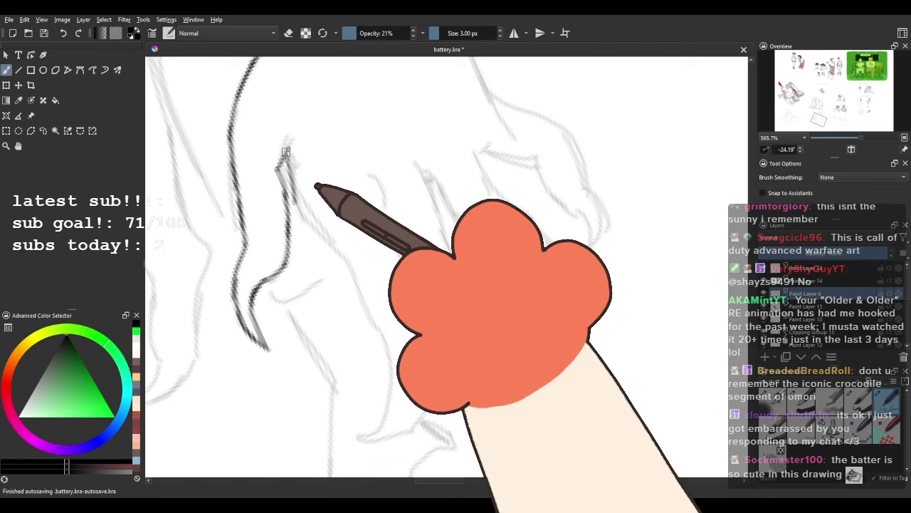
{"action": "mouse_move", "coordinate": [305, 218]}
{"action": "left_mouse_down"}
{"action": "mouse_move", "coordinate": [349, 263]}
{"action": "mouse_move", "coordinate": [362, 303]}
{"action": "mouse_move", "coordinate": [347, 245]}
{"action": "left_mouse_up"}
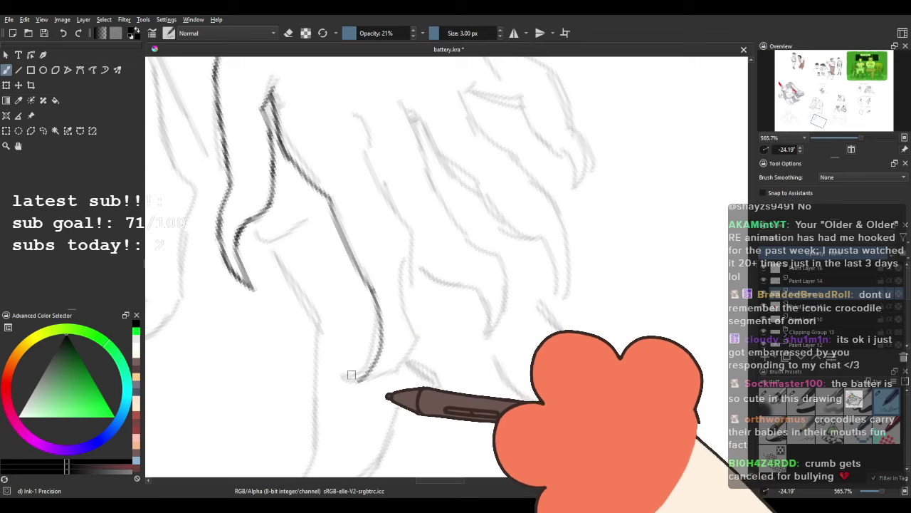
Ink the outer curve of the index finger's claw, redrawing the stroke once.
{"action": "left_click_drag", "start_coordinate": [347, 376], "coordinate": [403, 334]}
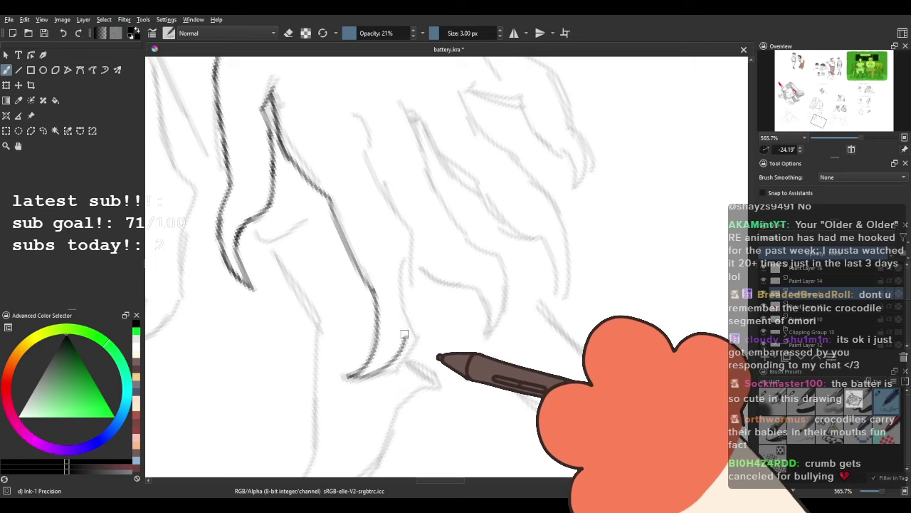
{"action": "left_click_drag", "start_coordinate": [358, 379], "coordinate": [413, 333]}
{"action": "key", "text": "ctrl+z"}
{"action": "mouse_move", "coordinate": [347, 378]}
{"action": "left_mouse_down"}
{"action": "mouse_move", "coordinate": [411, 335]}
{"action": "mouse_move", "coordinate": [406, 348]}
{"action": "mouse_move", "coordinate": [409, 155]}
{"action": "left_mouse_up"}
Ink the index finger's far edge from the claw base up towards the knuckle, redrawing the first stroke.
{"action": "mouse_move", "coordinate": [275, 238]}
{"action": "left_mouse_down", "text": "shift"}
{"action": "mouse_move", "coordinate": [437, 104]}
{"action": "mouse_move", "coordinate": [523, 178]}
{"action": "left_mouse_up", "text": "shift"}
{"action": "left_click_drag", "start_coordinate": [470, 261], "coordinate": [309, 273]}
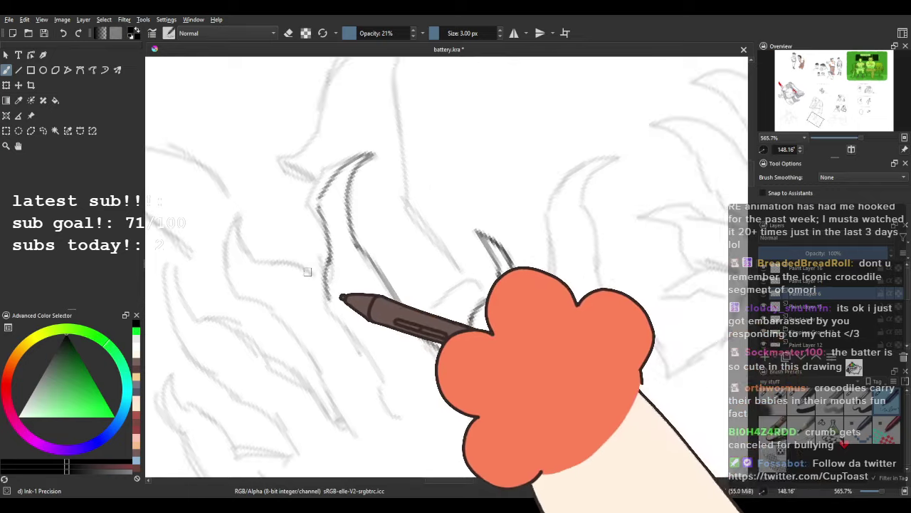
{"action": "key", "text": "ctrl+z"}
{"action": "mouse_move", "coordinate": [332, 181]}
{"action": "left_mouse_down"}
{"action": "mouse_move", "coordinate": [314, 210]}
{"action": "mouse_move", "coordinate": [326, 252]}
{"action": "mouse_move", "coordinate": [318, 229]}
{"action": "mouse_move", "coordinate": [322, 274]}
{"action": "left_mouse_up"}
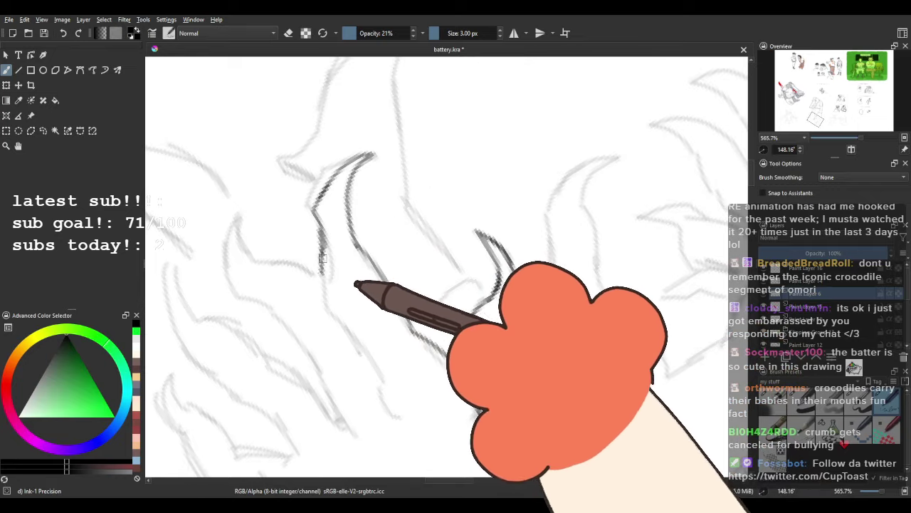
{"action": "left_click_drag", "start_coordinate": [321, 229], "coordinate": [321, 271]}
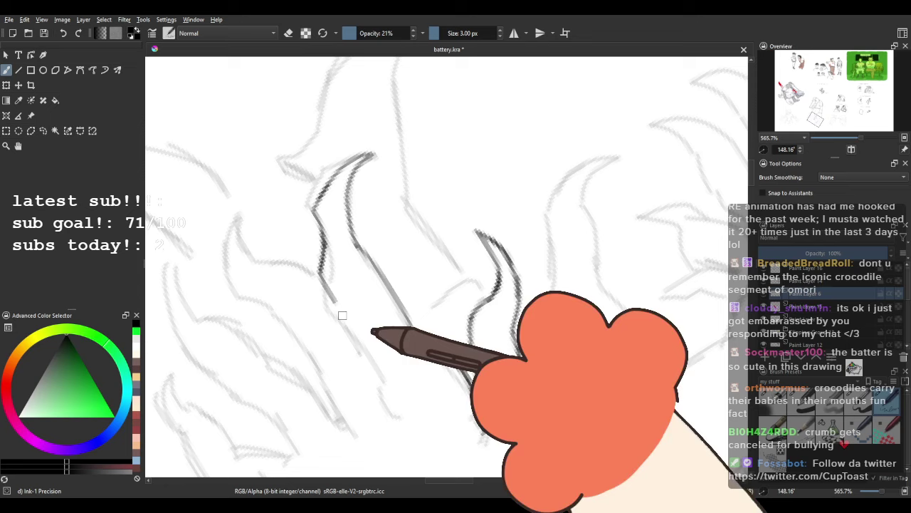
{"action": "left_click_drag", "start_coordinate": [343, 315], "coordinate": [359, 356]}
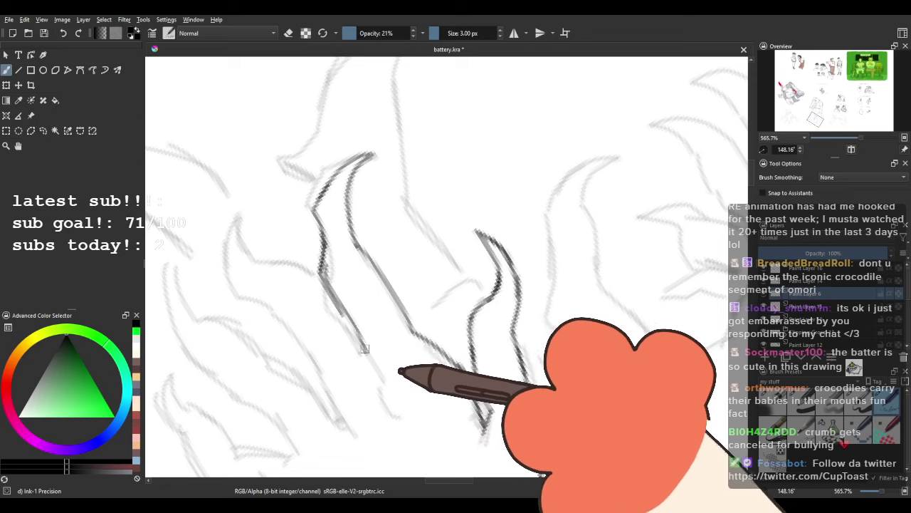
Undo the index finger's claw and far-edge strokes.
{"action": "left_click_drag", "start_coordinate": [331, 258], "coordinate": [359, 185]}
{"action": "key", "text": "ctrl+z"}
{"action": "key", "text": "ctrl+z"}
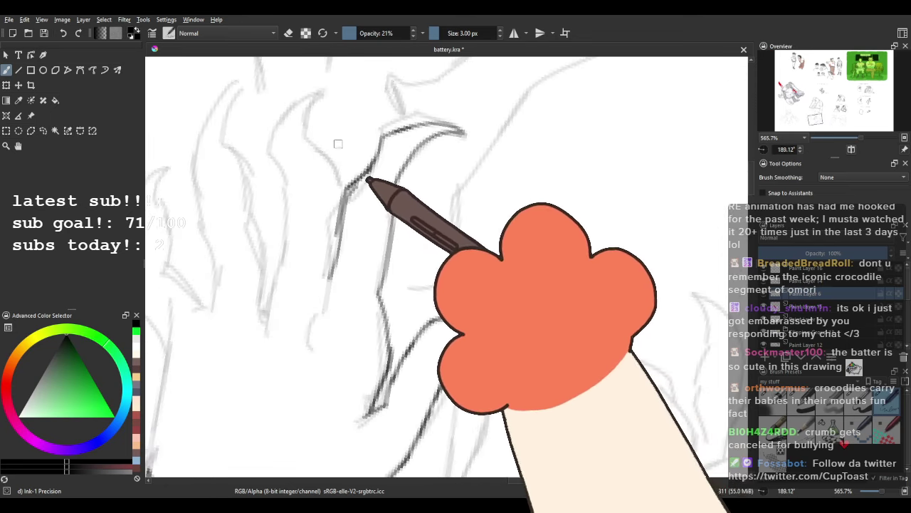
{"action": "key", "text": "ctrl+z"}
{"action": "key", "text": "ctrl+z"}
{"action": "key", "text": "ctrl+z"}
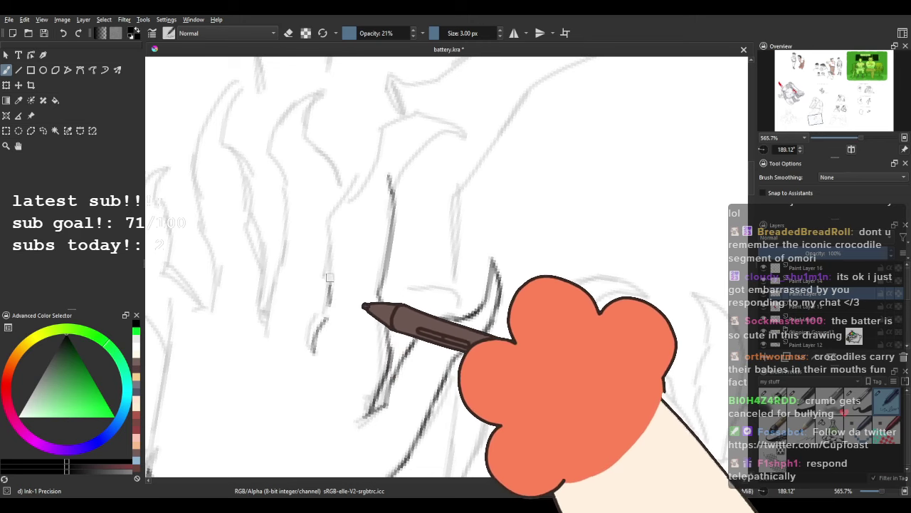
Ink the index finger's far edge again, ending in a longer, more sweeping claw.
{"action": "mouse_move", "coordinate": [327, 299]}
{"action": "left_mouse_down"}
{"action": "mouse_move", "coordinate": [336, 183]}
{"action": "mouse_move", "coordinate": [386, 120]}
{"action": "mouse_move", "coordinate": [344, 153]}
{"action": "mouse_move", "coordinate": [331, 152]}
{"action": "mouse_move", "coordinate": [380, 137]}
{"action": "mouse_move", "coordinate": [328, 187]}
{"action": "left_mouse_up"}
{"action": "key", "text": "ctrl+z"}
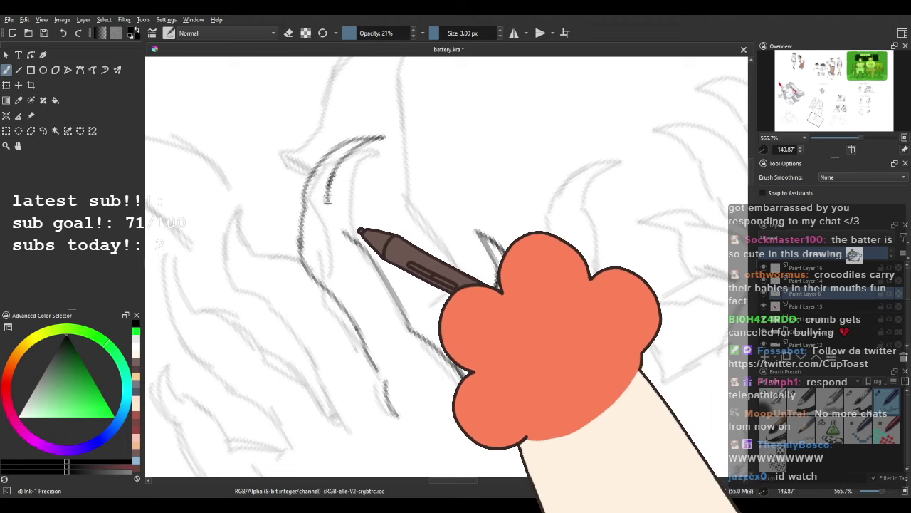
{"action": "scroll", "coordinate": [343, 195], "scroll_direction": "down", "scroll_amount": 3}
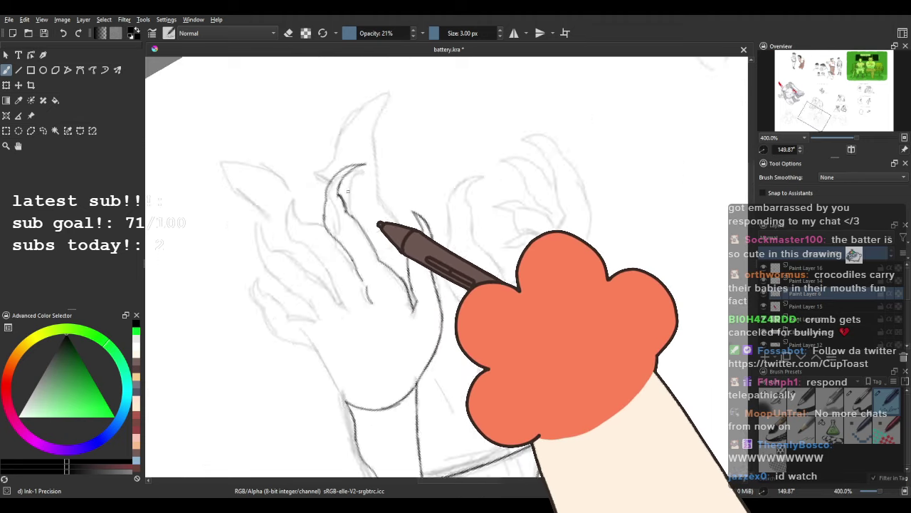
Erase the lower part of the index finger's thumb-side edge and redraw it down to the claw.
{"action": "left_click_drag", "start_coordinate": [765, 151], "coordinate": [788, 150]}
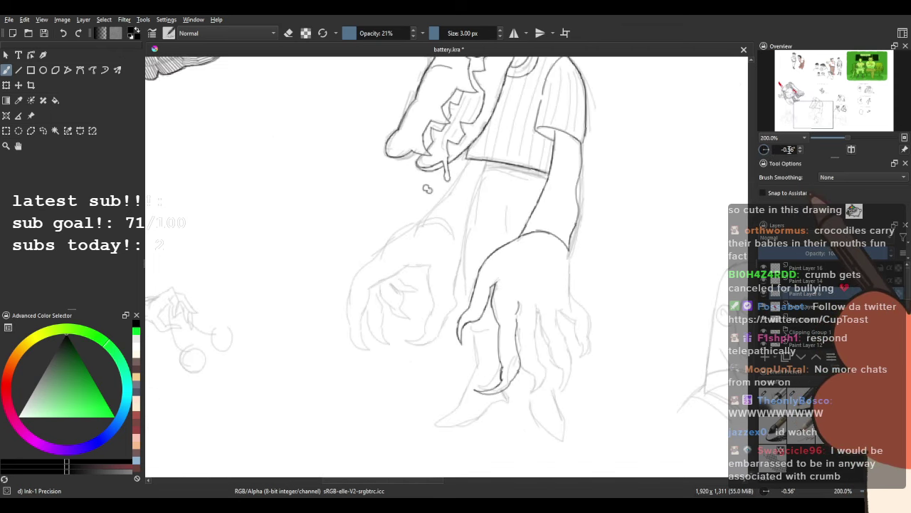
{"action": "left_click_drag", "start_coordinate": [560, 264], "coordinate": [449, 189]}
{"action": "scroll", "coordinate": [397, 277], "scroll_direction": "up", "scroll_amount": 3}
{"action": "left_click_drag", "start_coordinate": [392, 224], "coordinate": [356, 208]}
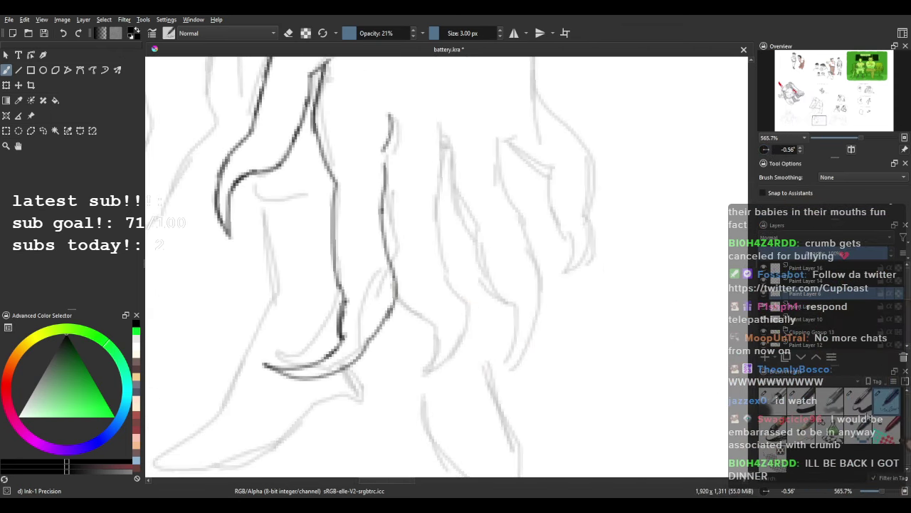
{"action": "left_click", "coordinate": [858, 400]}
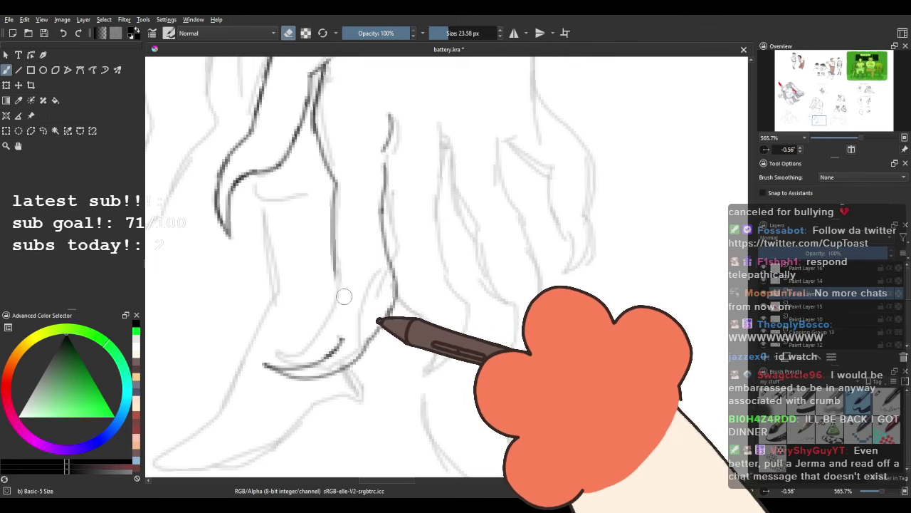
{"action": "key", "text": "slash"}
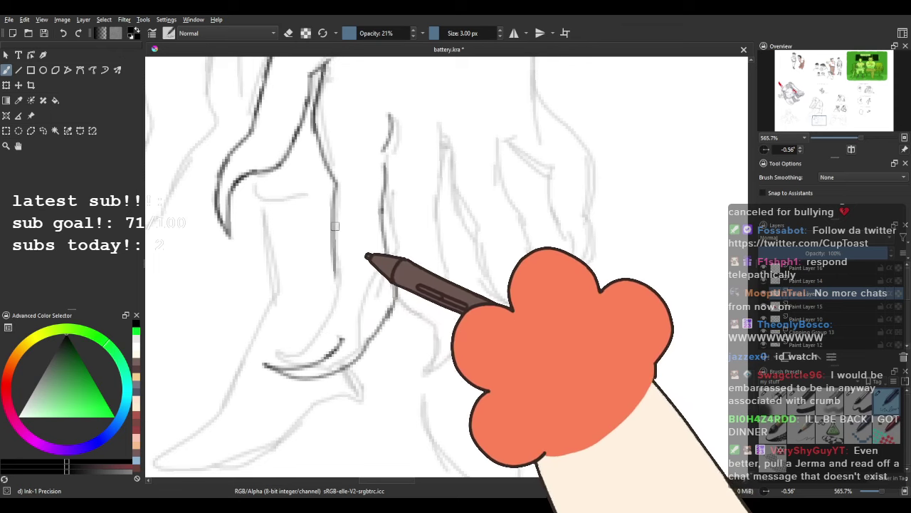
{"action": "left_click_drag", "start_coordinate": [334, 232], "coordinate": [341, 276]}
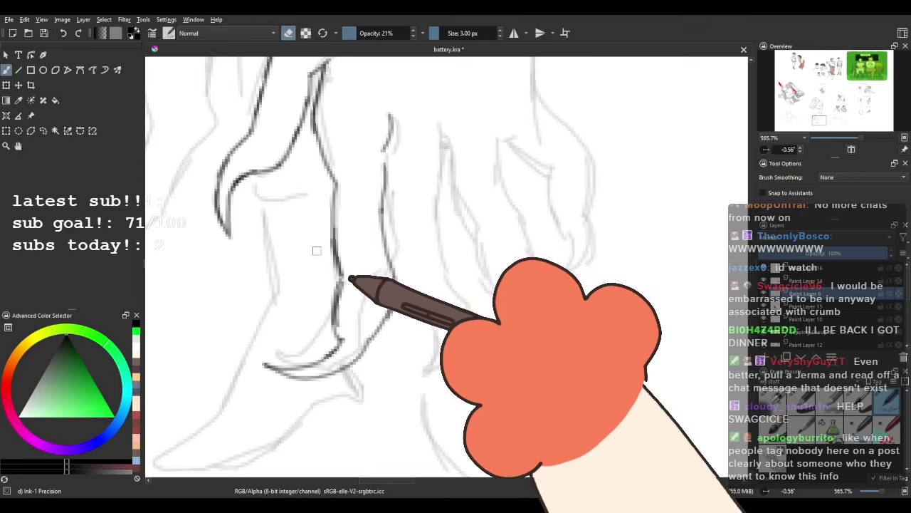
{"action": "key", "text": "e"}
Ink both edges of the middle finger and its short curved claw.
{"action": "mouse_move", "coordinate": [385, 208]}
{"action": "left_mouse_down"}
{"action": "mouse_move", "coordinate": [378, 230]}
{"action": "mouse_move", "coordinate": [387, 264]}
{"action": "mouse_move", "coordinate": [367, 292]}
{"action": "mouse_move", "coordinate": [365, 254]}
{"action": "mouse_move", "coordinate": [393, 264]}
{"action": "mouse_move", "coordinate": [402, 283]}
{"action": "left_mouse_up"}
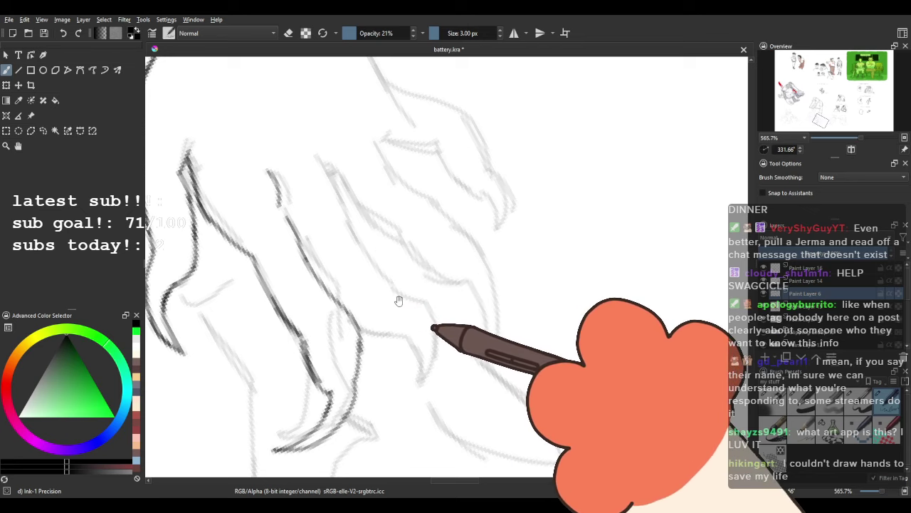
{"action": "left_click_drag", "start_coordinate": [404, 298], "coordinate": [352, 317]}
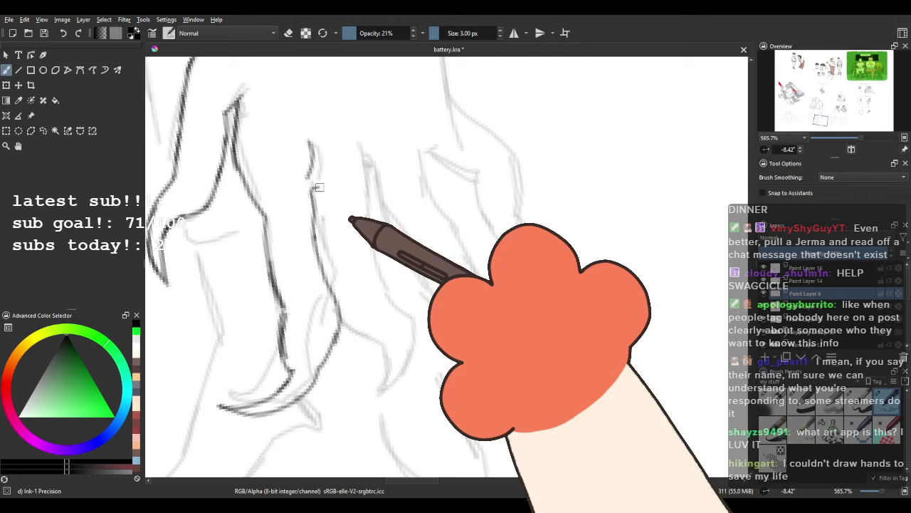
{"action": "mouse_move", "coordinate": [319, 187]}
{"action": "left_mouse_down"}
{"action": "mouse_move", "coordinate": [341, 326]}
{"action": "mouse_move", "coordinate": [343, 302]}
{"action": "mouse_move", "coordinate": [299, 237]}
{"action": "mouse_move", "coordinate": [342, 450]}
{"action": "mouse_move", "coordinate": [371, 265]}
{"action": "mouse_move", "coordinate": [366, 217]}
{"action": "mouse_move", "coordinate": [310, 297]}
{"action": "mouse_move", "coordinate": [350, 279]}
{"action": "mouse_move", "coordinate": [375, 291]}
{"action": "mouse_move", "coordinate": [361, 287]}
{"action": "mouse_move", "coordinate": [315, 316]}
{"action": "left_mouse_up"}
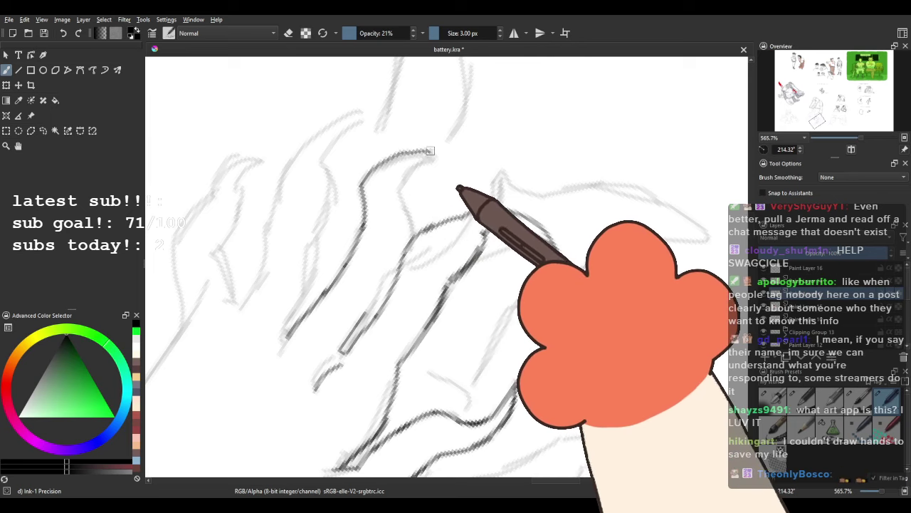
{"action": "mouse_move", "coordinate": [426, 152]}
{"action": "left_mouse_down"}
{"action": "mouse_move", "coordinate": [392, 193]}
{"action": "mouse_move", "coordinate": [403, 178]}
{"action": "mouse_move", "coordinate": [395, 189]}
{"action": "mouse_move", "coordinate": [413, 224]}
{"action": "mouse_move", "coordinate": [396, 193]}
{"action": "mouse_move", "coordinate": [406, 237]}
{"action": "mouse_move", "coordinate": [399, 205]}
{"action": "mouse_move", "coordinate": [403, 242]}
{"action": "left_mouse_up"}
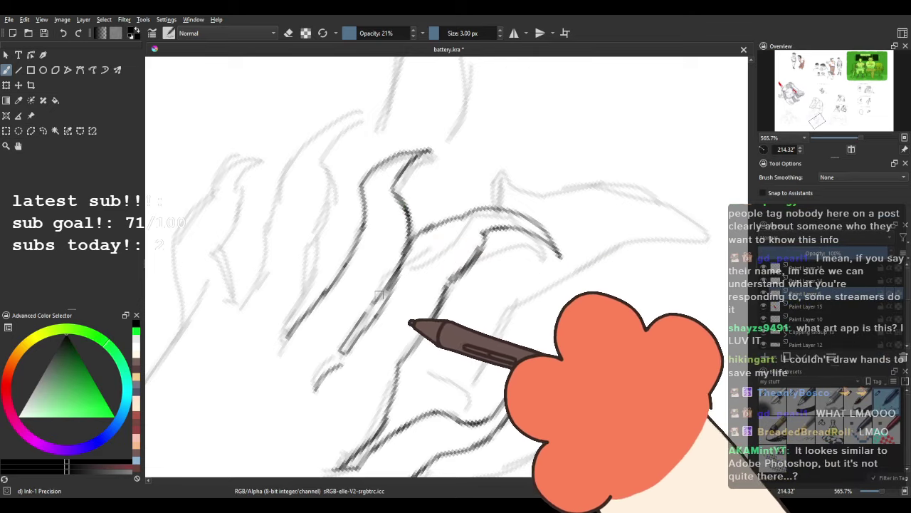
{"action": "mouse_move", "coordinate": [370, 290]}
{"action": "left_mouse_down"}
{"action": "mouse_move", "coordinate": [444, 157]}
{"action": "mouse_move", "coordinate": [503, 206]}
{"action": "mouse_move", "coordinate": [372, 210]}
{"action": "mouse_move", "coordinate": [412, 207]}
{"action": "left_mouse_up"}
Ink the ring finger's edge facing the middle finger down to its curved claw.
{"action": "mouse_move", "coordinate": [404, 173]}
{"action": "left_mouse_down"}
{"action": "mouse_move", "coordinate": [358, 251]}
{"action": "mouse_move", "coordinate": [368, 204]}
{"action": "left_mouse_up"}
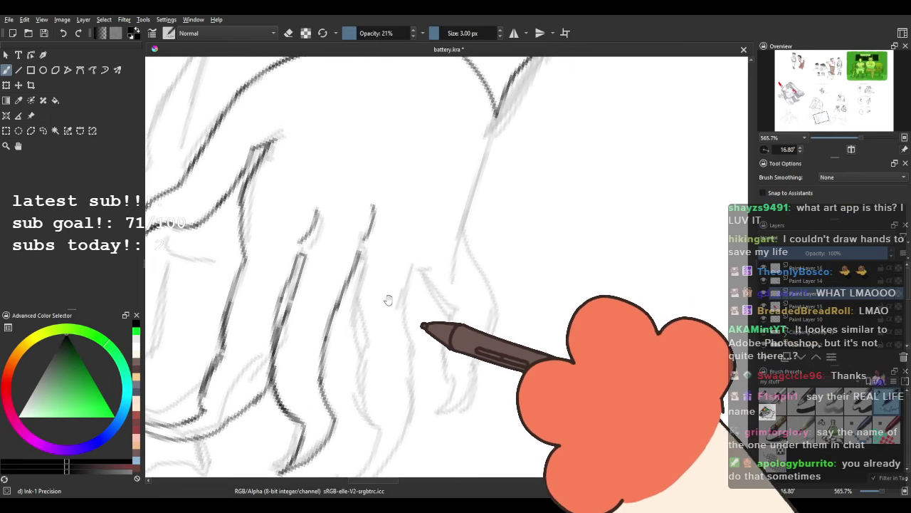
{"action": "left_click_drag", "start_coordinate": [388, 300], "coordinate": [384, 265]}
{"action": "mouse_move", "coordinate": [359, 210]}
{"action": "left_mouse_down"}
{"action": "mouse_move", "coordinate": [352, 168]}
{"action": "mouse_move", "coordinate": [350, 183]}
{"action": "mouse_move", "coordinate": [351, 151]}
{"action": "mouse_move", "coordinate": [364, 373]}
{"action": "mouse_move", "coordinate": [380, 284]}
{"action": "mouse_move", "coordinate": [356, 280]}
{"action": "mouse_move", "coordinate": [400, 340]}
{"action": "left_mouse_up"}
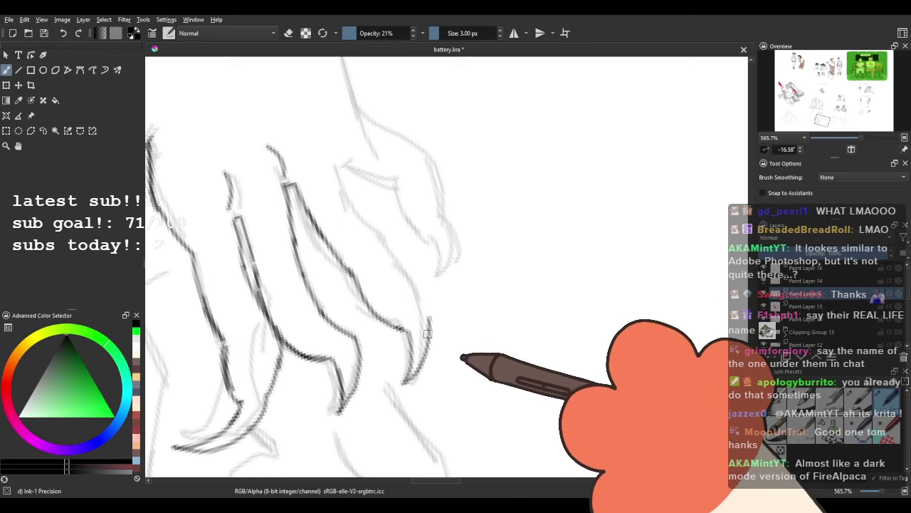
Ink the ring finger's outer edge, then both edges of the little finger with its small hooked claw.
{"action": "left_click_drag", "start_coordinate": [356, 237], "coordinate": [397, 189]}
{"action": "left_click_drag", "start_coordinate": [421, 122], "coordinate": [407, 279]}
{"action": "mouse_move", "coordinate": [429, 156]}
{"action": "left_mouse_down"}
{"action": "mouse_move", "coordinate": [403, 272]}
{"action": "mouse_move", "coordinate": [381, 261]}
{"action": "left_mouse_up"}
{"action": "mouse_move", "coordinate": [389, 228]}
{"action": "left_mouse_down"}
{"action": "mouse_move", "coordinate": [414, 272]}
{"action": "mouse_move", "coordinate": [408, 339]}
{"action": "left_mouse_up"}
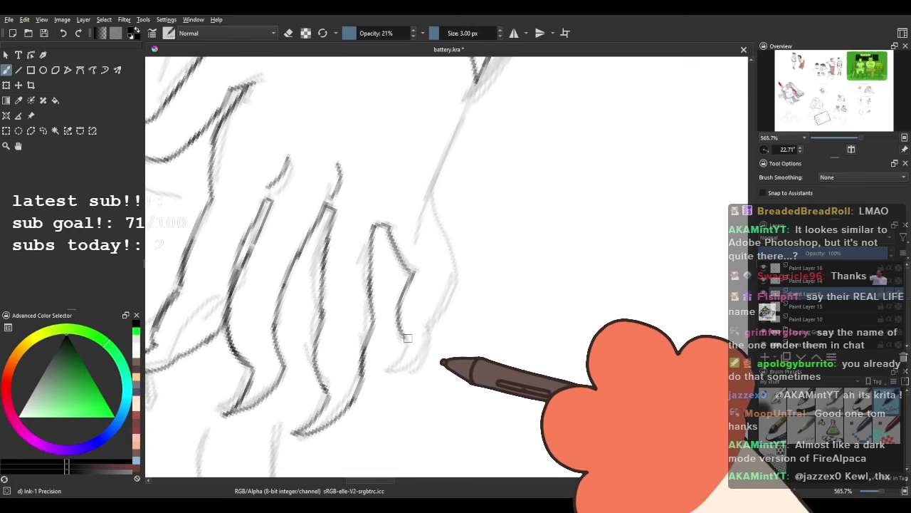
{"action": "mouse_move", "coordinate": [376, 379]}
{"action": "left_mouse_down"}
{"action": "mouse_move", "coordinate": [426, 351]}
{"action": "mouse_move", "coordinate": [429, 338]}
{"action": "mouse_move", "coordinate": [376, 379]}
{"action": "mouse_move", "coordinate": [429, 338]}
{"action": "mouse_move", "coordinate": [429, 349]}
{"action": "mouse_move", "coordinate": [445, 296]}
{"action": "left_mouse_up"}
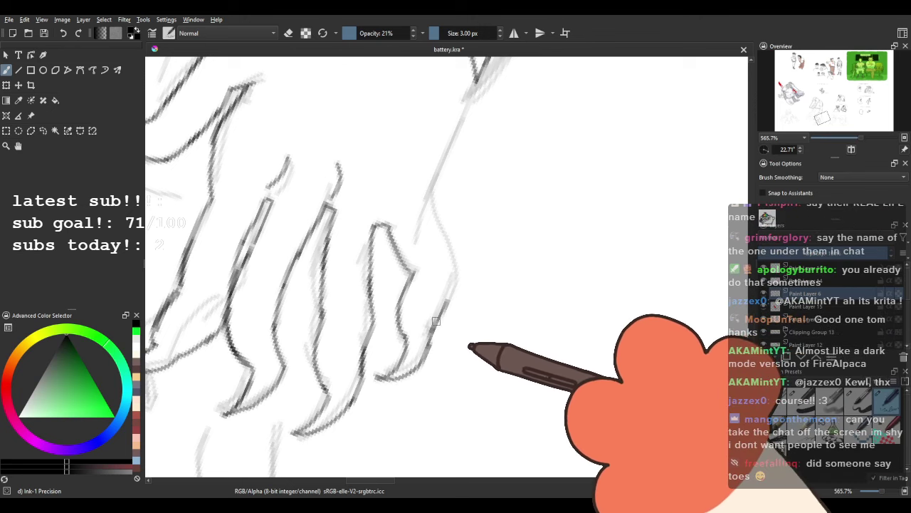
{"action": "mouse_move", "coordinate": [433, 329]}
{"action": "left_mouse_down"}
{"action": "mouse_move", "coordinate": [452, 267]}
{"action": "mouse_move", "coordinate": [425, 194]}
{"action": "left_mouse_up"}
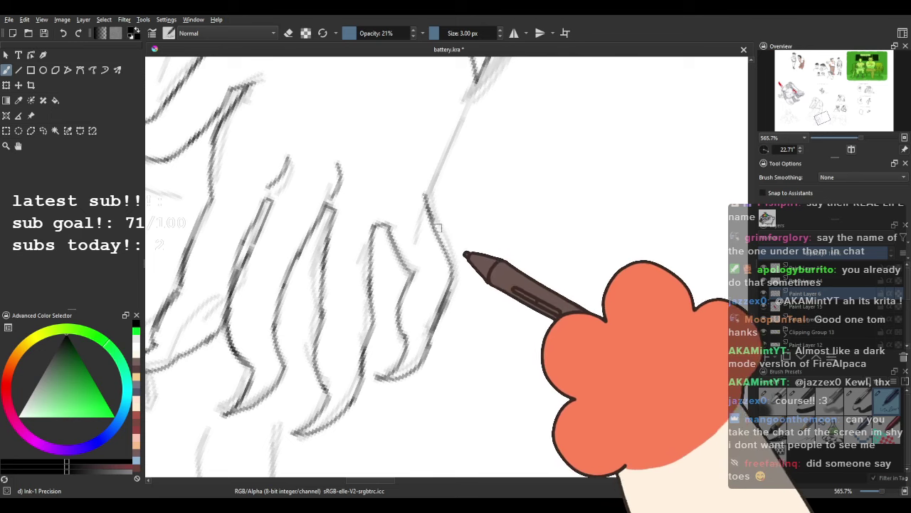
Ink the outer edge of the palm from the wrist down to the base of the little finger.
{"action": "scroll", "coordinate": [438, 228], "scroll_direction": "down", "scroll_amount": 3}
{"action": "scroll", "coordinate": [398, 234], "scroll_direction": "down", "scroll_amount": 2}
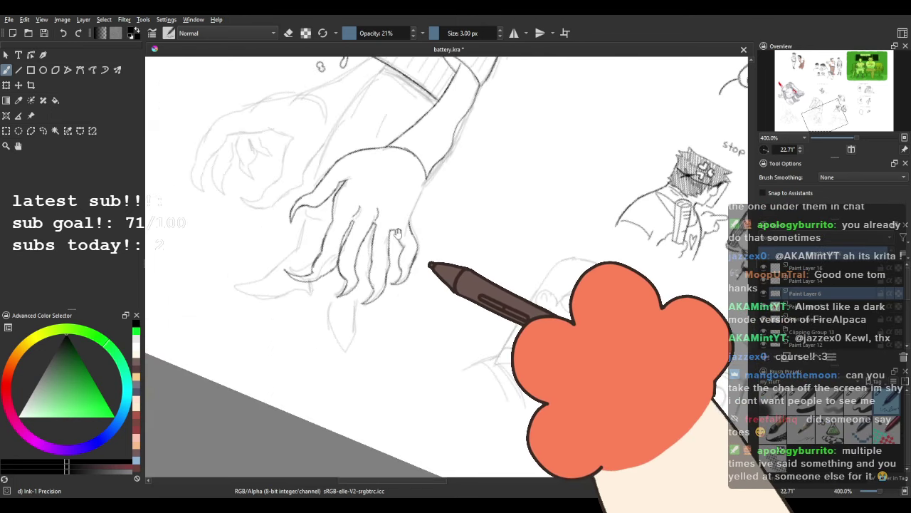
{"action": "left_click_drag", "start_coordinate": [398, 233], "coordinate": [344, 218]}
{"action": "scroll", "coordinate": [390, 233], "scroll_direction": "up", "scroll_amount": 3}
{"action": "left_click_drag", "start_coordinate": [350, 272], "coordinate": [350, 220]}
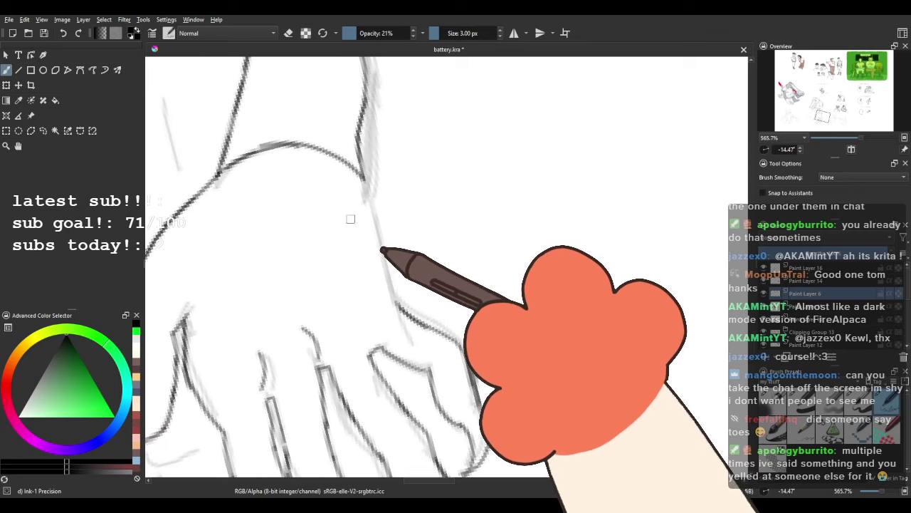
{"action": "left_click_drag", "start_coordinate": [364, 179], "coordinate": [395, 294]}
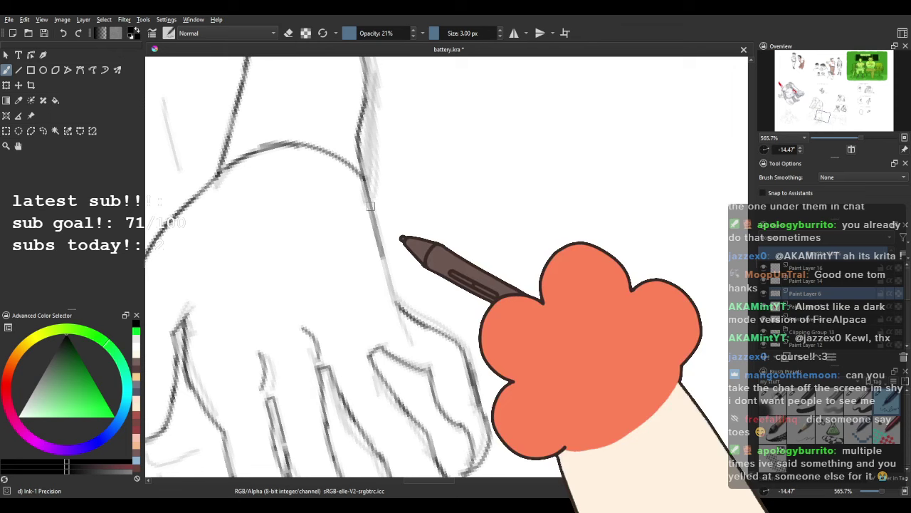
{"action": "mouse_move", "coordinate": [370, 206]}
{"action": "left_mouse_down"}
{"action": "mouse_move", "coordinate": [399, 301]}
{"action": "mouse_move", "coordinate": [419, 216]}
{"action": "left_mouse_up"}
{"action": "scroll", "coordinate": [400, 300], "scroll_direction": "down", "scroll_amount": 2}
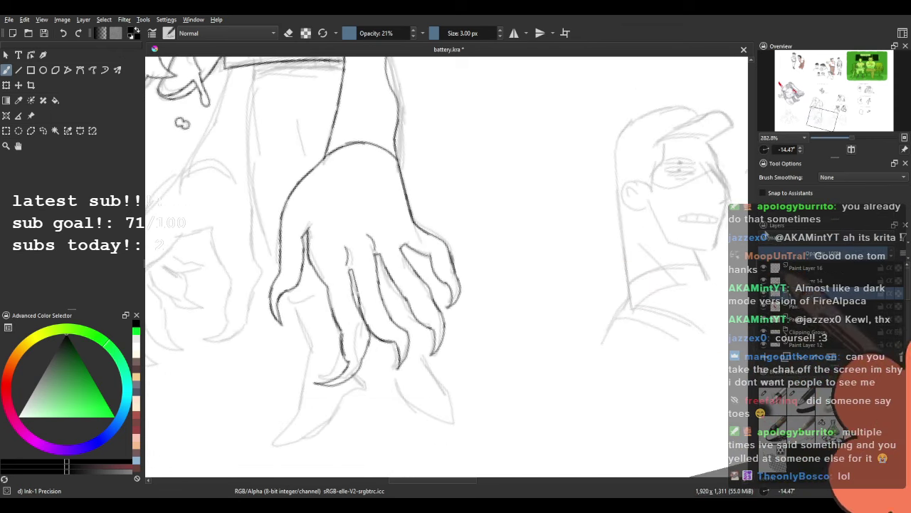
Reset the canvas rotation to 0° and erase both inked edges and the claw of the middle finger.
{"action": "left_click", "coordinate": [768, 151]}
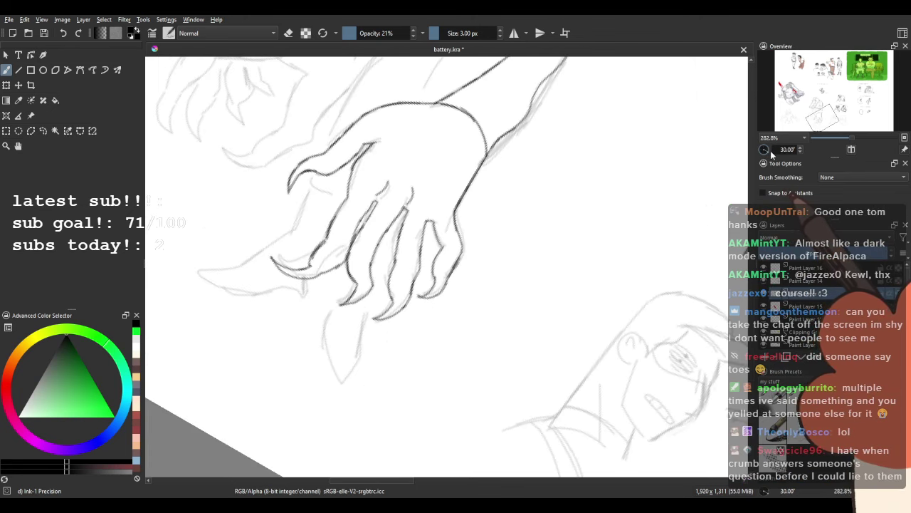
{"action": "left_click_drag", "start_coordinate": [771, 151], "coordinate": [780, 149]}
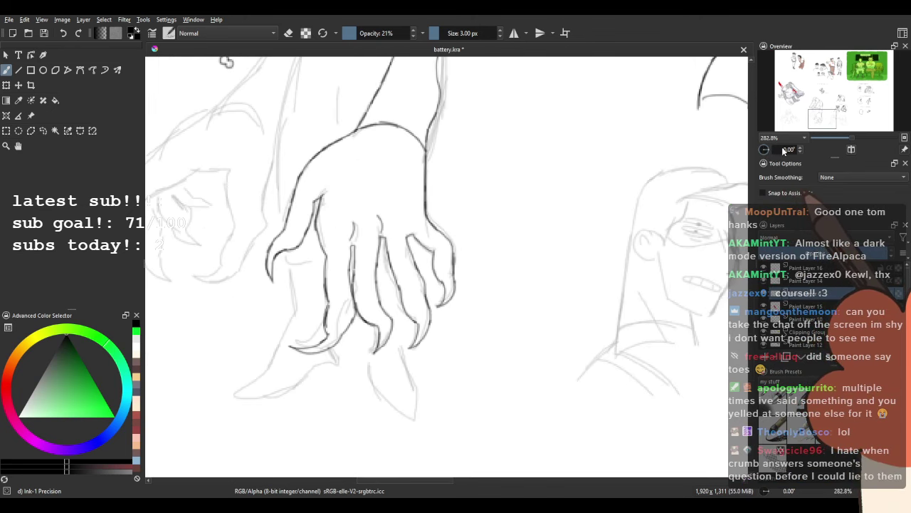
{"action": "scroll", "coordinate": [454, 247], "scroll_direction": "down", "scroll_amount": 2}
{"action": "left_click_drag", "start_coordinate": [455, 248], "coordinate": [435, 289]}
{"action": "scroll", "coordinate": [430, 344], "scroll_direction": "down", "scroll_amount": 1}
{"action": "left_click_drag", "start_coordinate": [429, 343], "coordinate": [430, 326]}
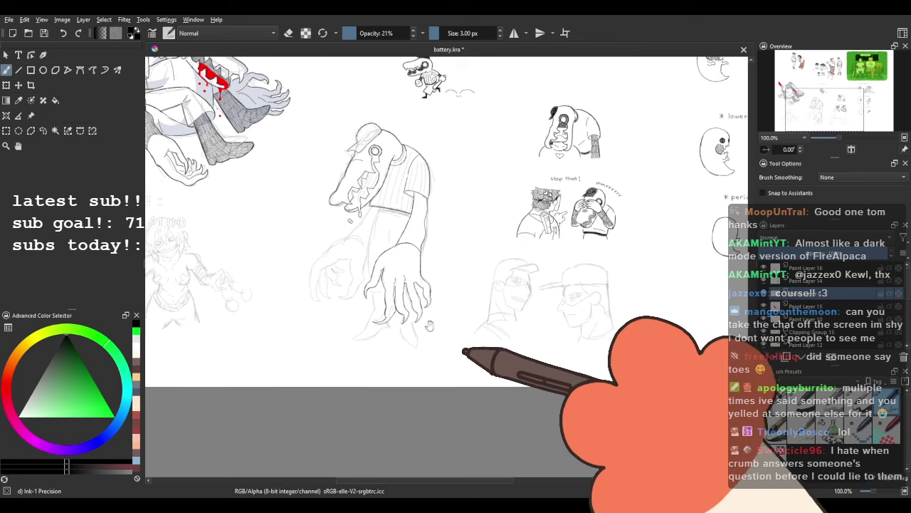
{"action": "scroll", "coordinate": [413, 326], "scroll_direction": "up", "scroll_amount": 3}
{"action": "left_click", "coordinate": [858, 401]}
{"action": "scroll", "coordinate": [336, 264], "scroll_direction": "up", "scroll_amount": 1}
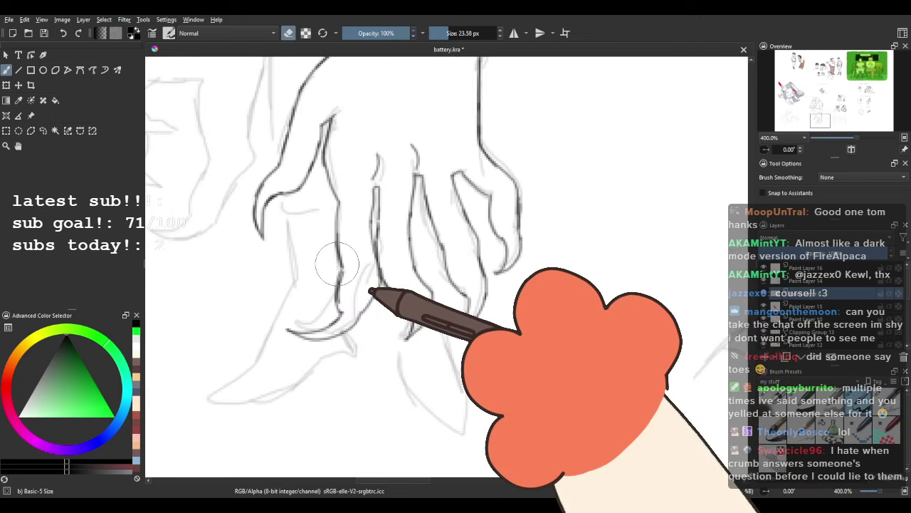
{"action": "left_click_drag", "start_coordinate": [337, 264], "coordinate": [286, 294]}
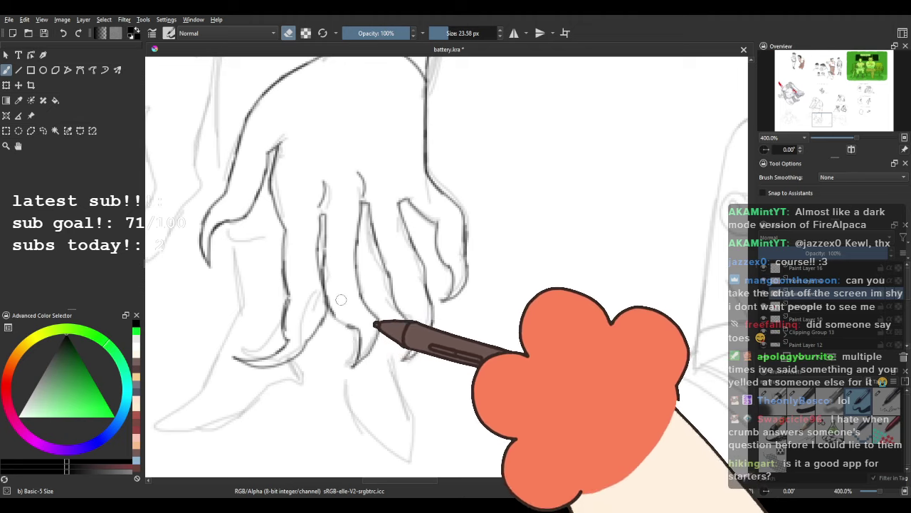
{"action": "mouse_move", "coordinate": [339, 304]}
{"action": "left_mouse_down"}
{"action": "mouse_move", "coordinate": [371, 366]}
{"action": "mouse_move", "coordinate": [348, 289]}
{"action": "mouse_move", "coordinate": [357, 262]}
{"action": "mouse_move", "coordinate": [327, 248]}
{"action": "mouse_move", "coordinate": [324, 212]}
{"action": "mouse_move", "coordinate": [357, 238]}
{"action": "mouse_move", "coordinate": [356, 255]}
{"action": "left_mouse_up"}
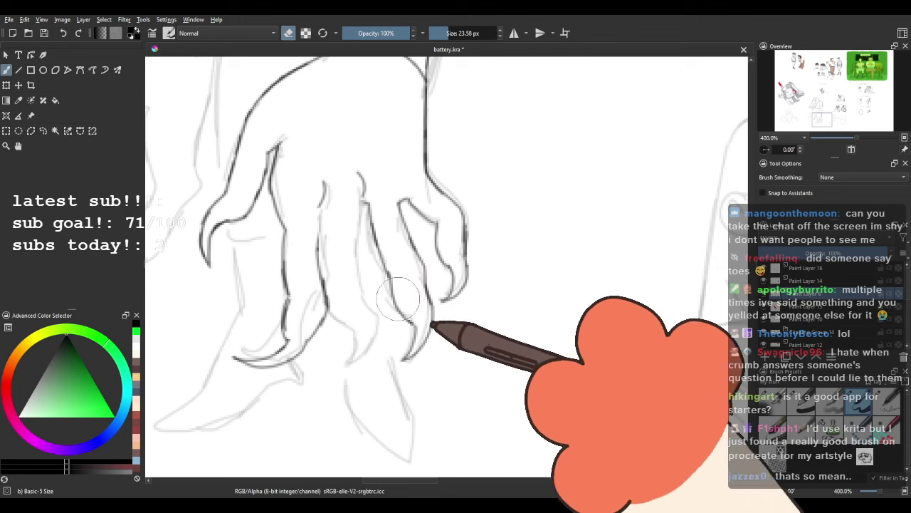
Ink both edges of the middle finger again with the 3 px ink brush, making the finger longer.
{"action": "left_click", "coordinate": [887, 401]}
{"action": "scroll", "coordinate": [470, 292], "scroll_direction": "up", "scroll_amount": 1}
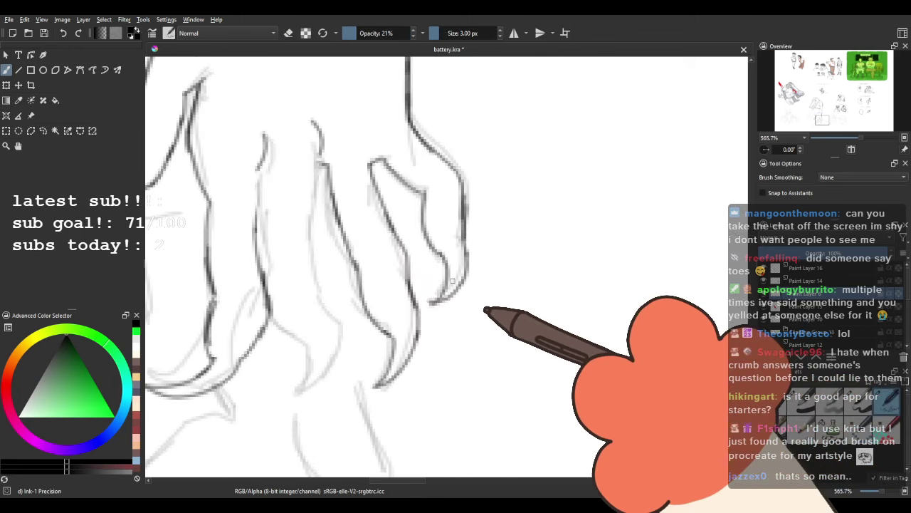
{"action": "left_click_drag", "start_coordinate": [287, 226], "coordinate": [318, 270]}
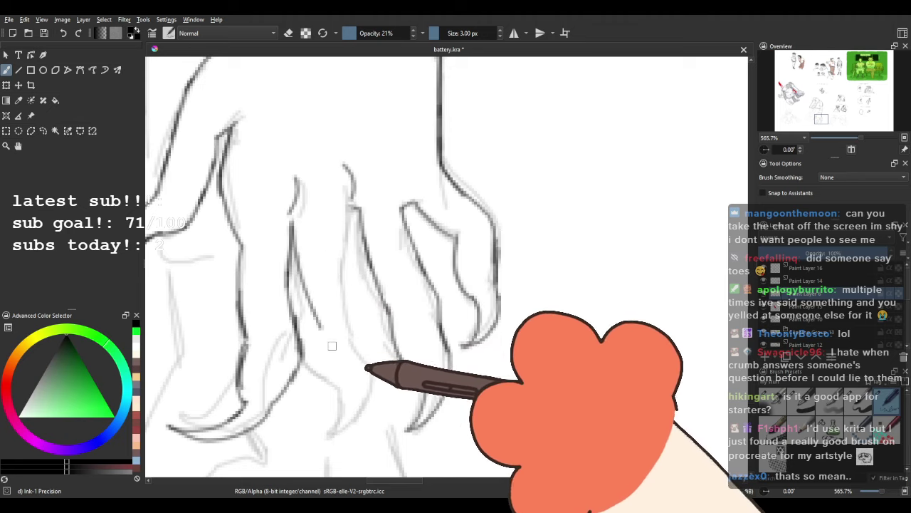
{"action": "left_click_drag", "start_coordinate": [332, 334], "coordinate": [321, 292]}
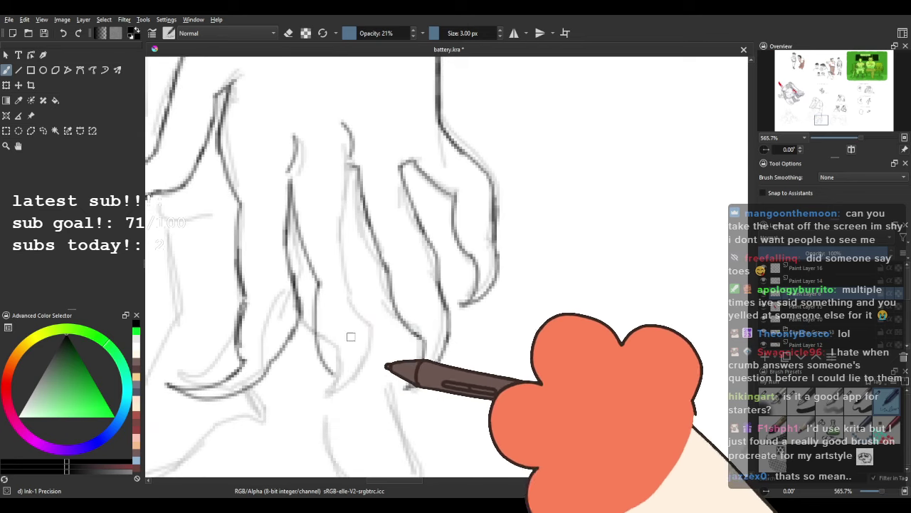
{"action": "left_click_drag", "start_coordinate": [350, 172], "coordinate": [364, 276]}
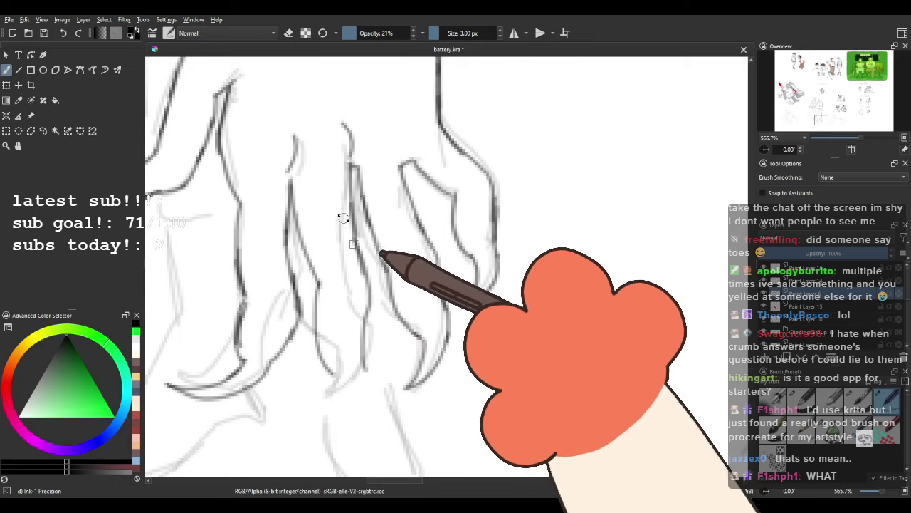
Try a long curved claw at the tip of the lengthened middle finger, undoing a stray stroke.
{"action": "left_click_drag", "start_coordinate": [343, 218], "coordinate": [429, 312]}
{"action": "mouse_move", "coordinate": [543, 245]}
{"action": "left_mouse_down"}
{"action": "mouse_move", "coordinate": [336, 150]}
{"action": "mouse_move", "coordinate": [312, 217]}
{"action": "mouse_move", "coordinate": [391, 270]}
{"action": "left_mouse_up"}
{"action": "mouse_move", "coordinate": [318, 264]}
{"action": "left_mouse_down"}
{"action": "mouse_move", "coordinate": [358, 247]}
{"action": "mouse_move", "coordinate": [337, 240]}
{"action": "mouse_move", "coordinate": [389, 273]}
{"action": "mouse_move", "coordinate": [405, 255]}
{"action": "left_mouse_up"}
{"action": "key", "text": "ctrl+z"}
{"action": "scroll", "coordinate": [386, 251], "scroll_direction": "down", "scroll_amount": 4}
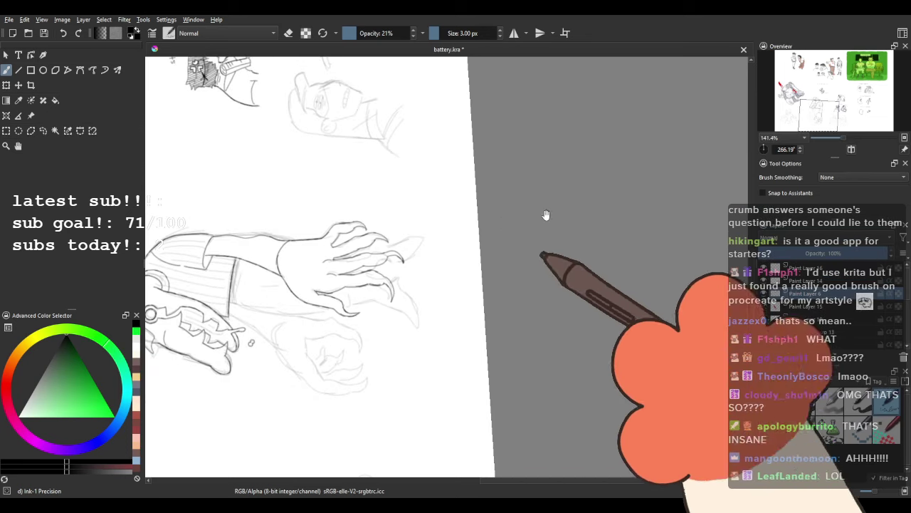
{"action": "left_click_drag", "start_coordinate": [765, 149], "coordinate": [772, 148]}
{"action": "left_click_drag", "start_coordinate": [523, 238], "coordinate": [504, 335]}
{"action": "left_click_drag", "start_coordinate": [426, 283], "coordinate": [429, 318]}
{"action": "scroll", "coordinate": [440, 342], "scroll_direction": "up", "scroll_amount": 4}
{"action": "left_click_drag", "start_coordinate": [461, 349], "coordinate": [469, 313]}
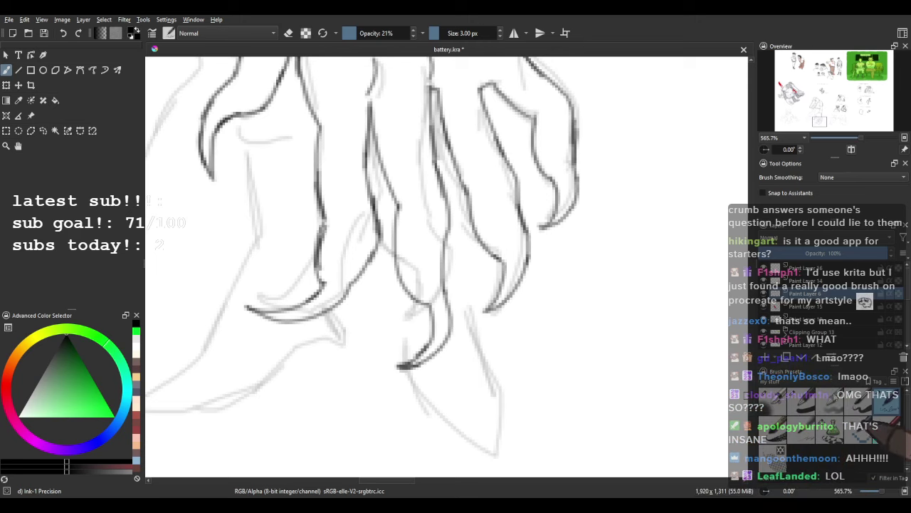
Erase the middle finger's long claw and ink a shorter curved one in its place.
{"action": "left_click", "coordinate": [859, 402]}
{"action": "left_click_drag", "start_coordinate": [417, 223], "coordinate": [330, 221]}
{"action": "mouse_move", "coordinate": [334, 344]}
{"action": "left_mouse_down"}
{"action": "mouse_move", "coordinate": [332, 302]}
{"action": "mouse_move", "coordinate": [332, 335]}
{"action": "left_mouse_up"}
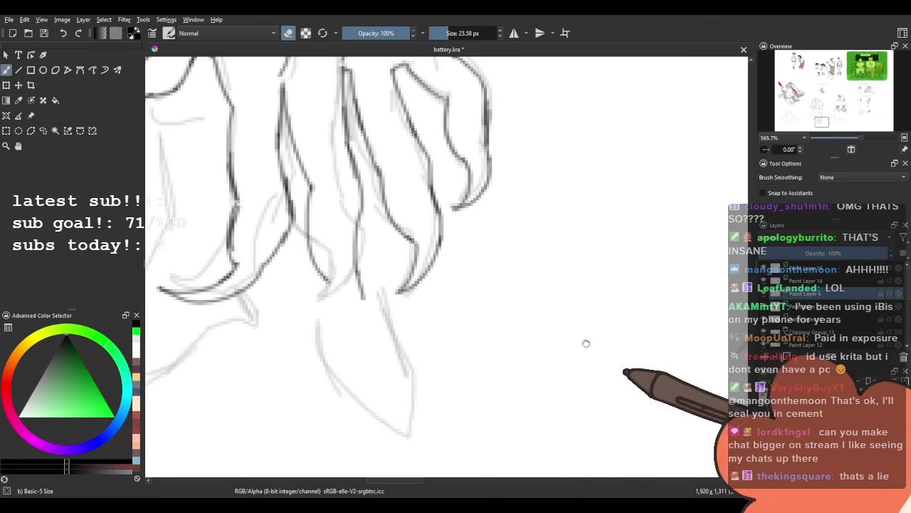
{"action": "left_click_drag", "start_coordinate": [592, 344], "coordinate": [571, 317]}
{"action": "left_click", "coordinate": [888, 401]}
{"action": "left_click_drag", "start_coordinate": [554, 273], "coordinate": [561, 302]}
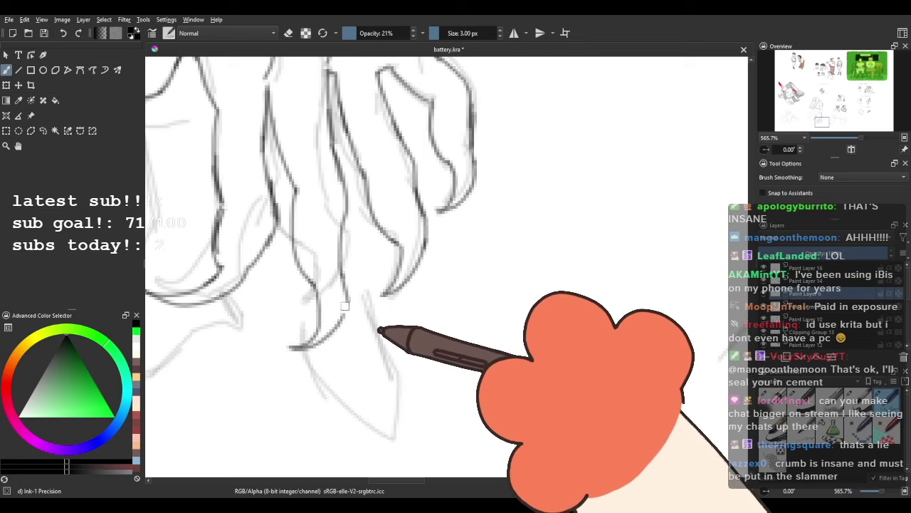
{"action": "left_click_drag", "start_coordinate": [329, 307], "coordinate": [392, 411]}
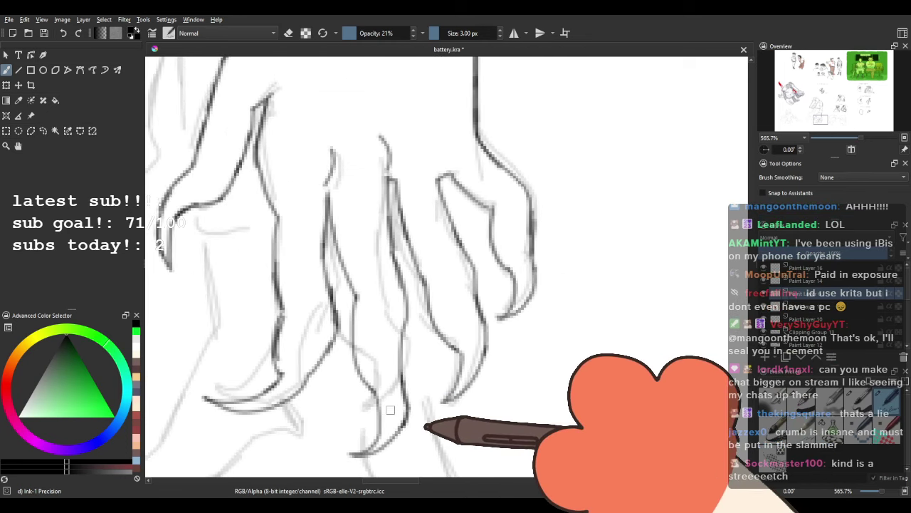
Ink the belt's short end and lower edge beneath the jersey hem.
{"action": "scroll", "coordinate": [403, 380], "scroll_direction": "down", "scroll_amount": 2}
{"action": "left_click_drag", "start_coordinate": [288, 292], "coordinate": [293, 329]}
{"action": "scroll", "coordinate": [292, 329], "scroll_direction": "down", "scroll_amount": 2}
{"action": "left_click_drag", "start_coordinate": [334, 306], "coordinate": [344, 330]}
{"action": "scroll", "coordinate": [356, 288], "scroll_direction": "down", "scroll_amount": 1}
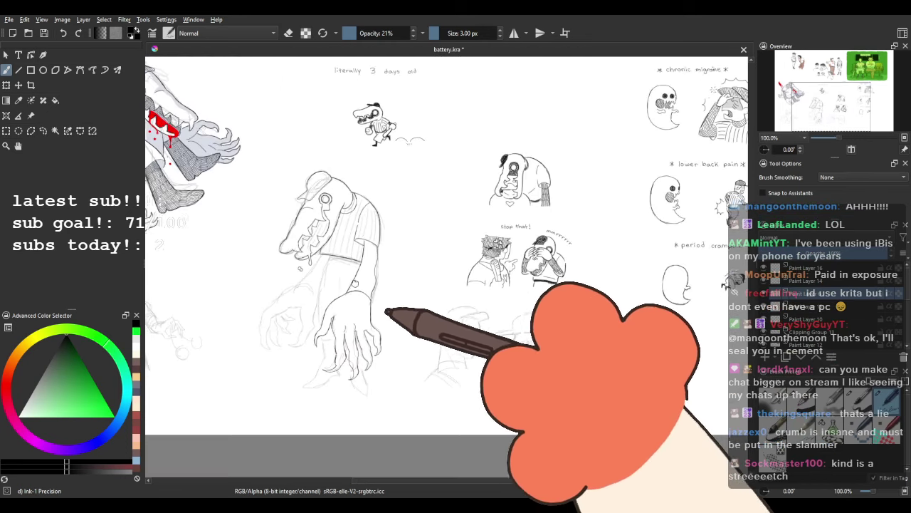
{"action": "left_click_drag", "start_coordinate": [356, 284], "coordinate": [376, 243]}
{"action": "scroll", "coordinate": [364, 227], "scroll_direction": "up", "scroll_amount": 1}
{"action": "key", "text": "plus"}
{"action": "key", "text": "plus"}
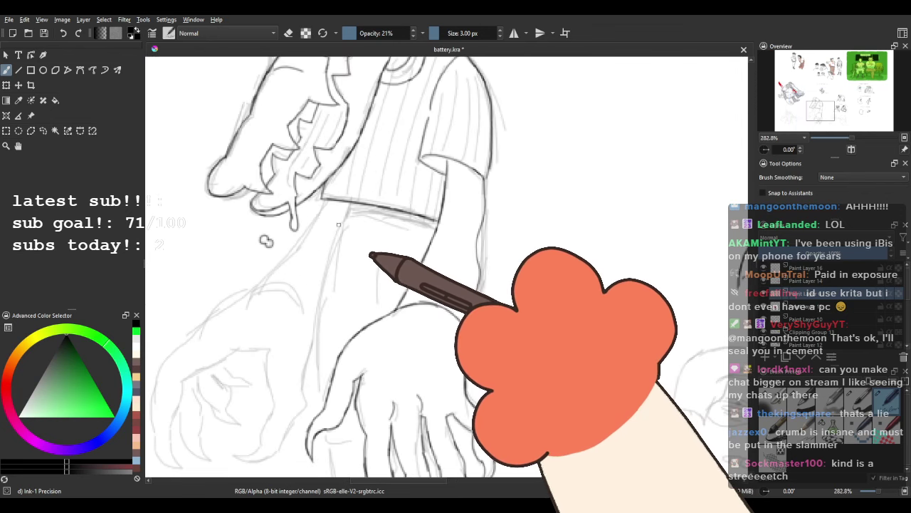
{"action": "scroll", "coordinate": [383, 224], "scroll_direction": "up", "scroll_amount": 2}
{"action": "left_click_drag", "start_coordinate": [383, 222], "coordinate": [417, 193]}
{"action": "left_click_drag", "start_coordinate": [408, 150], "coordinate": [403, 232]}
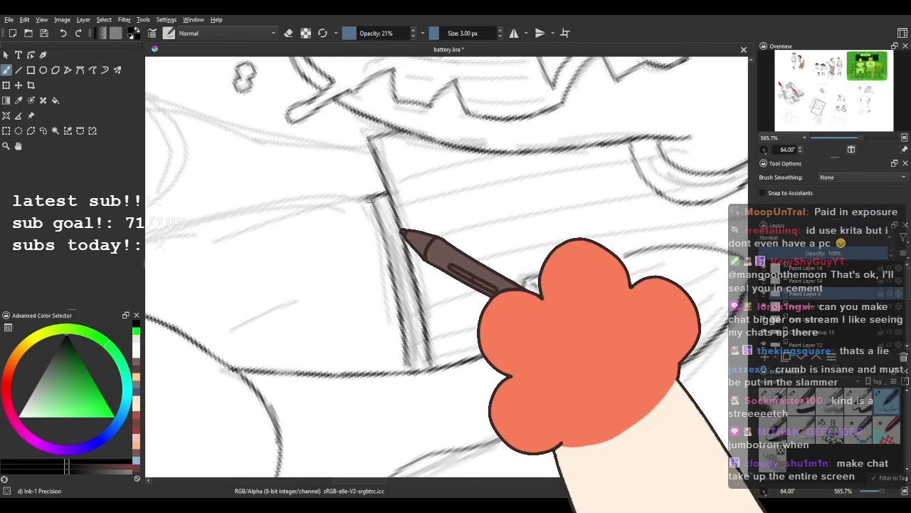
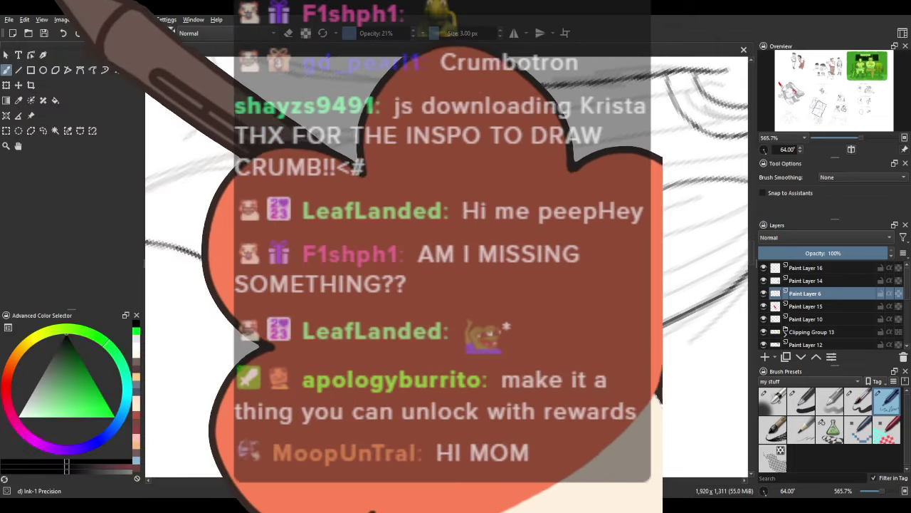
Fill the belt band below the jersey hem with dense lengthwise hatching and reset the canvas rotation to 0°.
{"action": "left_click_drag", "start_coordinate": [440, 183], "coordinate": [365, 251]}
{"action": "left_click_drag", "start_coordinate": [346, 247], "coordinate": [416, 197]}
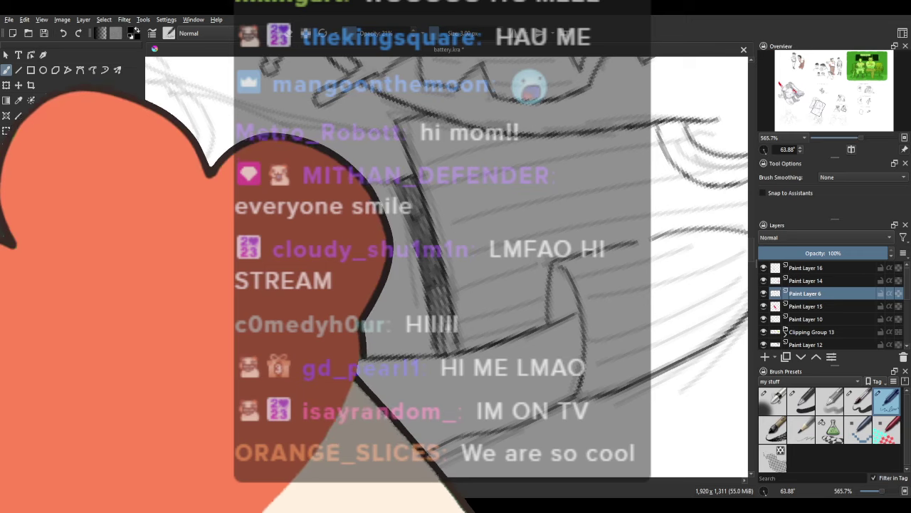
{"action": "scroll", "coordinate": [413, 326], "scroll_direction": "down", "scroll_amount": 3}
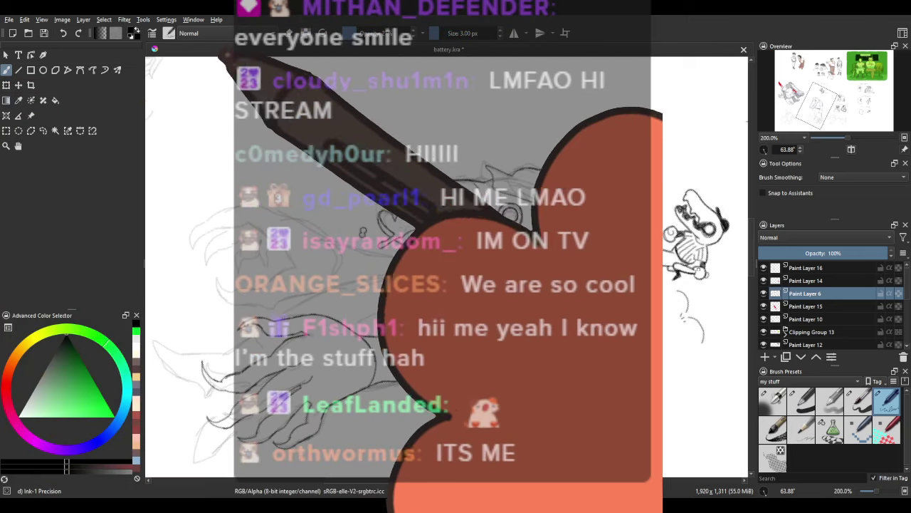
{"action": "left_click", "coordinate": [766, 149]}
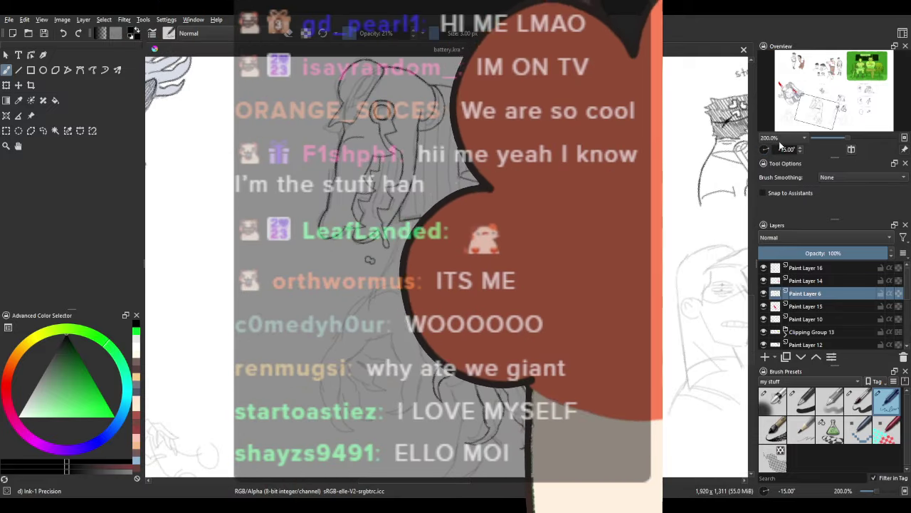
{"action": "left_click", "coordinate": [768, 150]}
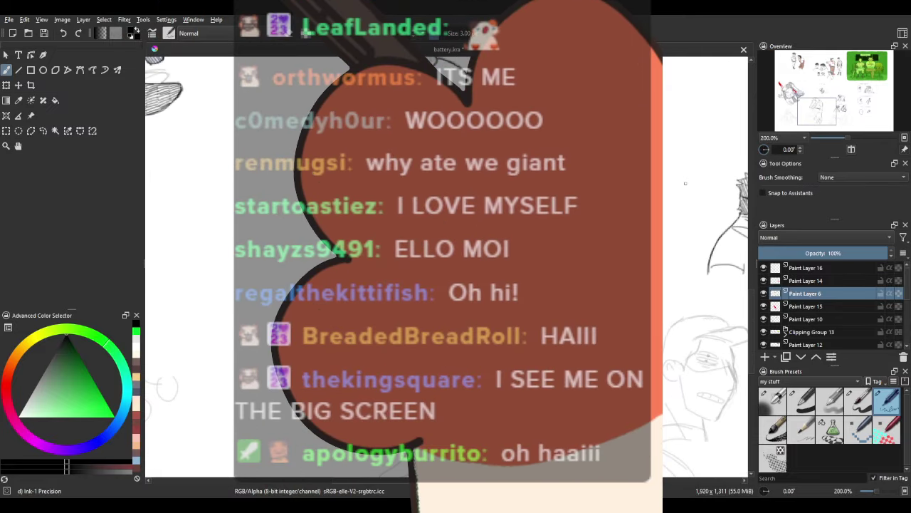
{"action": "scroll", "coordinate": [675, 279], "scroll_direction": "up", "scroll_amount": 1}
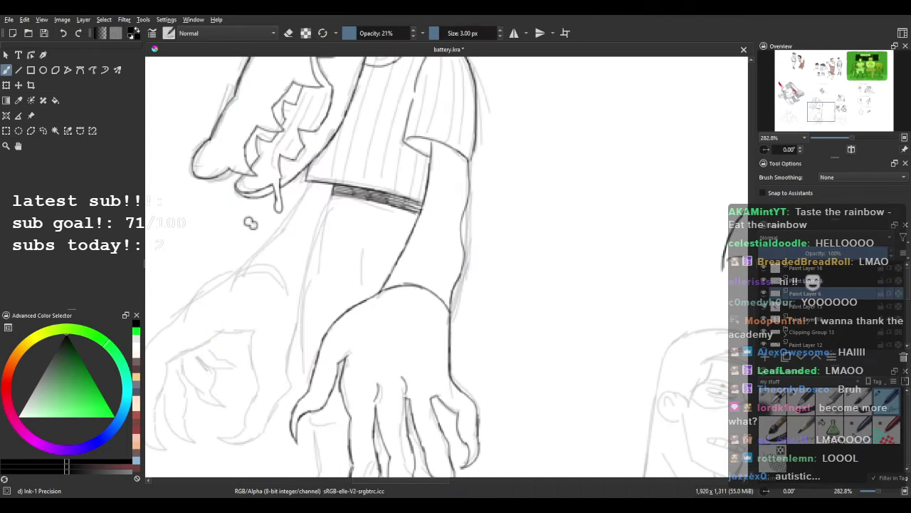
{"action": "left_click_drag", "start_coordinate": [283, 186], "coordinate": [356, 212]}
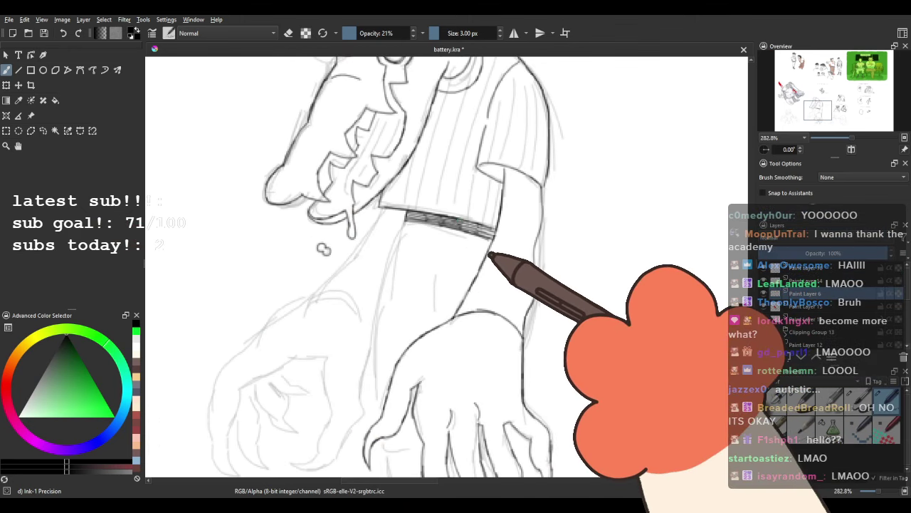
{"action": "left_click_drag", "start_coordinate": [523, 244], "coordinate": [522, 231]}
{"action": "key", "text": "plus"}
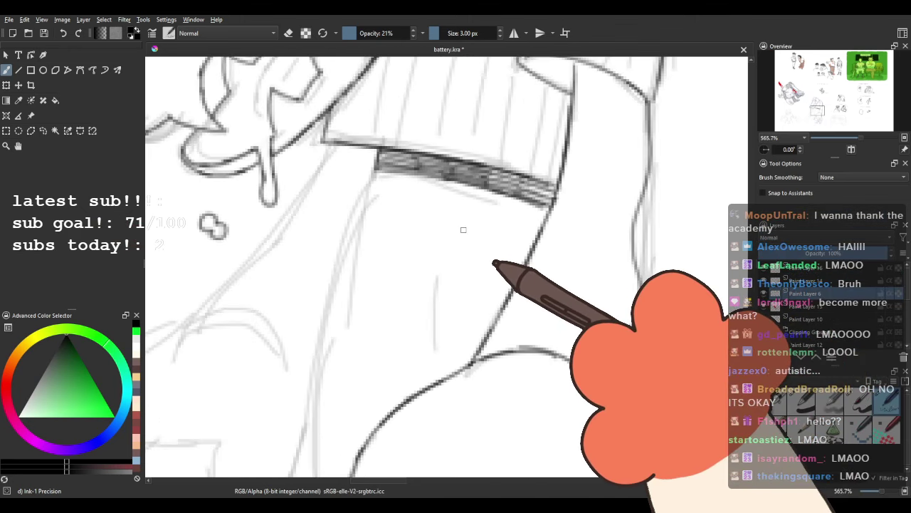
Ink the two parallel fly lines below the belt and the short pocket curve beside the near arm.
{"action": "mouse_move", "coordinate": [392, 197]}
{"action": "left_mouse_down"}
{"action": "mouse_move", "coordinate": [354, 206]}
{"action": "mouse_move", "coordinate": [378, 260]}
{"action": "mouse_move", "coordinate": [373, 304]}
{"action": "left_mouse_up"}
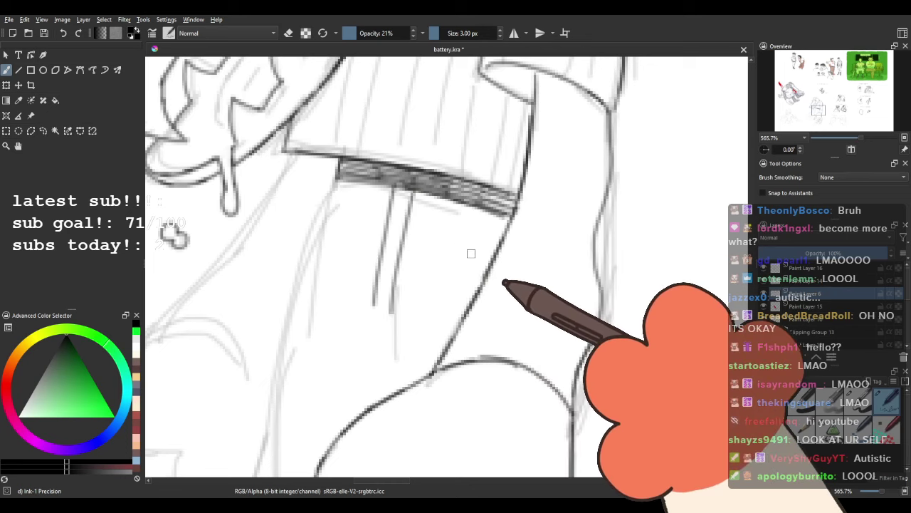
{"action": "left_click_drag", "start_coordinate": [471, 217], "coordinate": [469, 292]}
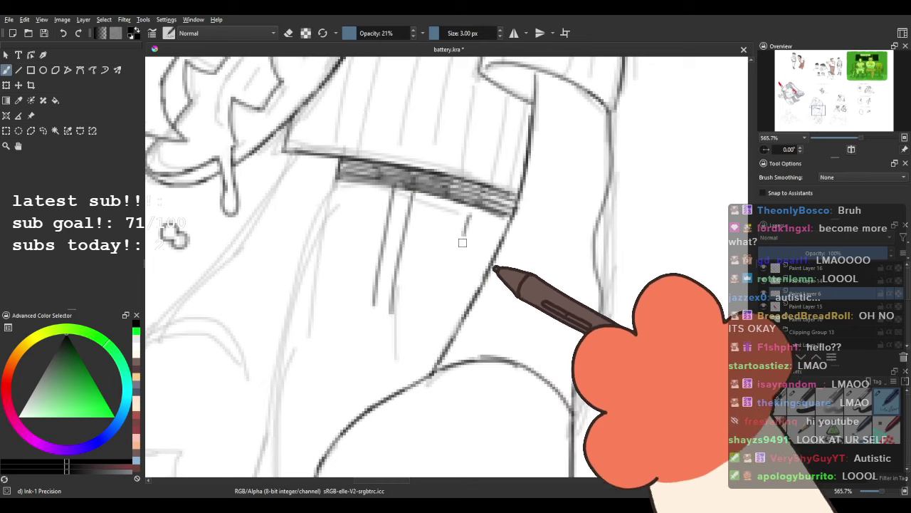
{"action": "scroll", "coordinate": [413, 284], "scroll_direction": "down", "scroll_amount": 3}
Ink the trousers' front outline from the belt down to the large hand's thumb, working in a temporarily mirrored canvas view.
{"action": "left_click_drag", "start_coordinate": [423, 251], "coordinate": [405, 228]}
{"action": "scroll", "coordinate": [485, 219], "scroll_direction": "down", "scroll_amount": 1}
{"action": "left_click", "coordinate": [853, 150]}
{"action": "scroll", "coordinate": [426, 221], "scroll_direction": "up", "scroll_amount": 3}
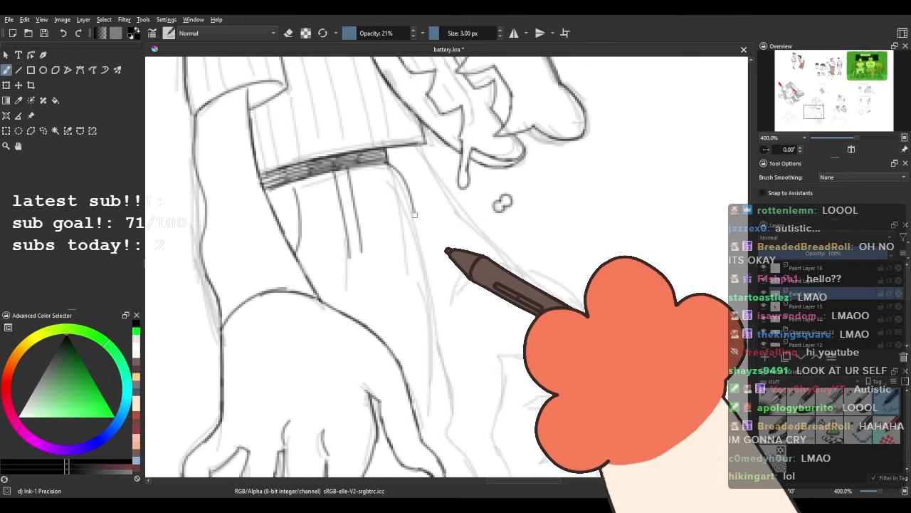
{"action": "left_click_drag", "start_coordinate": [424, 292], "coordinate": [418, 188]}
{"action": "left_click_drag", "start_coordinate": [416, 274], "coordinate": [419, 313]}
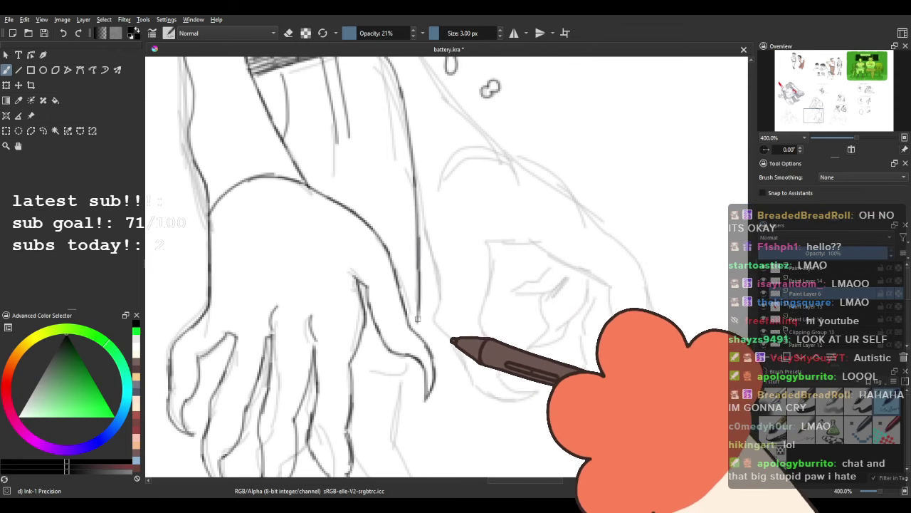
{"action": "scroll", "coordinate": [385, 186], "scroll_direction": "down", "scroll_amount": 3}
{"action": "left_click_drag", "start_coordinate": [384, 186], "coordinate": [379, 240]}
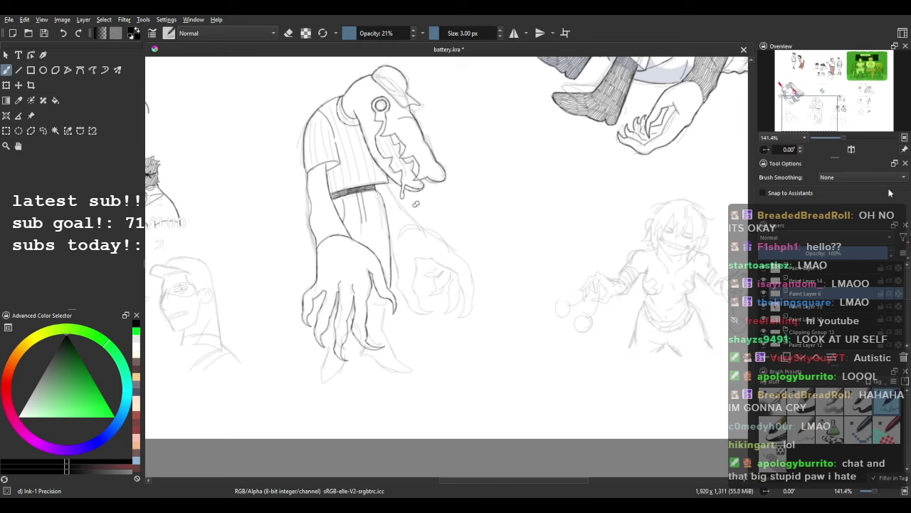
{"action": "left_click", "coordinate": [851, 149]}
{"action": "left_click_drag", "start_coordinate": [545, 225], "coordinate": [451, 186]}
{"action": "scroll", "coordinate": [452, 187], "scroll_direction": "up", "scroll_amount": 3}
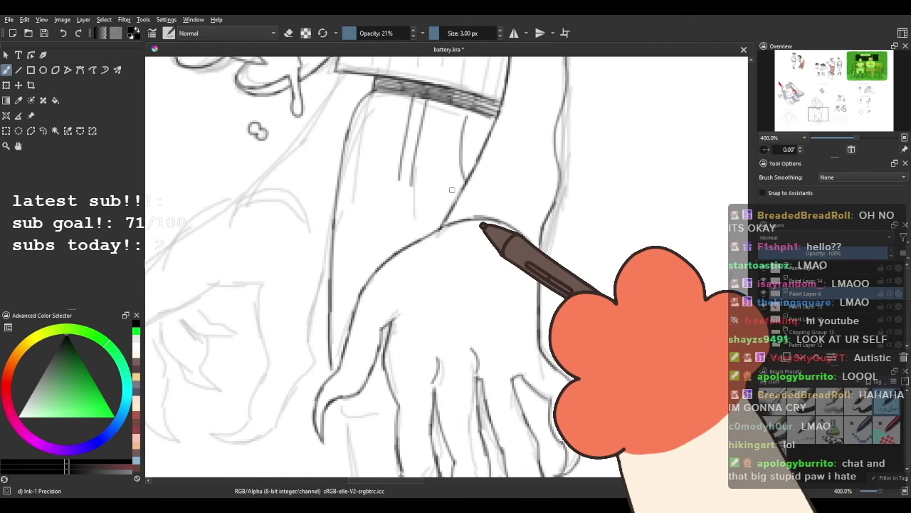
Continue the trousers' centre crease with a broken line below the fly, ending at the back of the large hand.
{"action": "left_click_drag", "start_coordinate": [286, 227], "coordinate": [268, 245]}
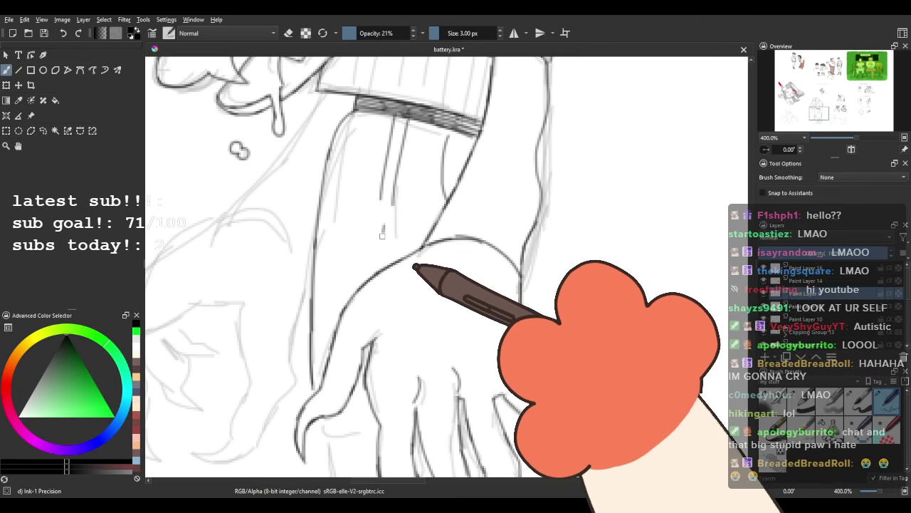
{"action": "left_click_drag", "start_coordinate": [385, 288], "coordinate": [376, 385]}
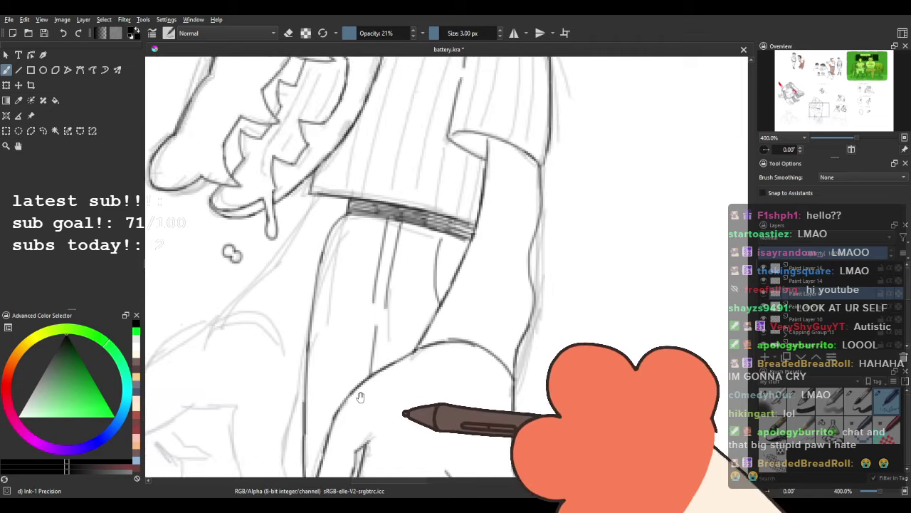
{"action": "scroll", "coordinate": [390, 227], "scroll_direction": "down", "scroll_amount": 2}
{"action": "scroll", "coordinate": [390, 280], "scroll_direction": "up", "scroll_amount": 2}
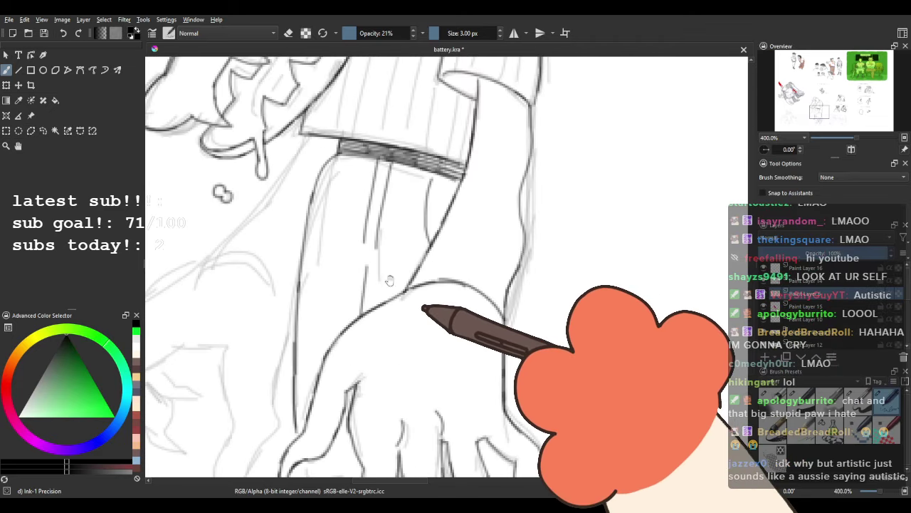
{"action": "left_click_drag", "start_coordinate": [390, 281], "coordinate": [375, 241]}
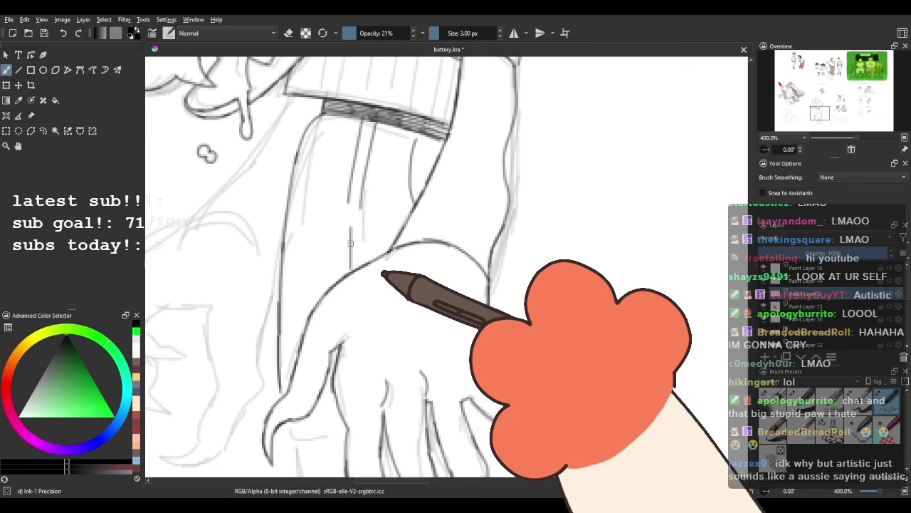
{"action": "left_click_drag", "start_coordinate": [353, 357], "coordinate": [349, 149]}
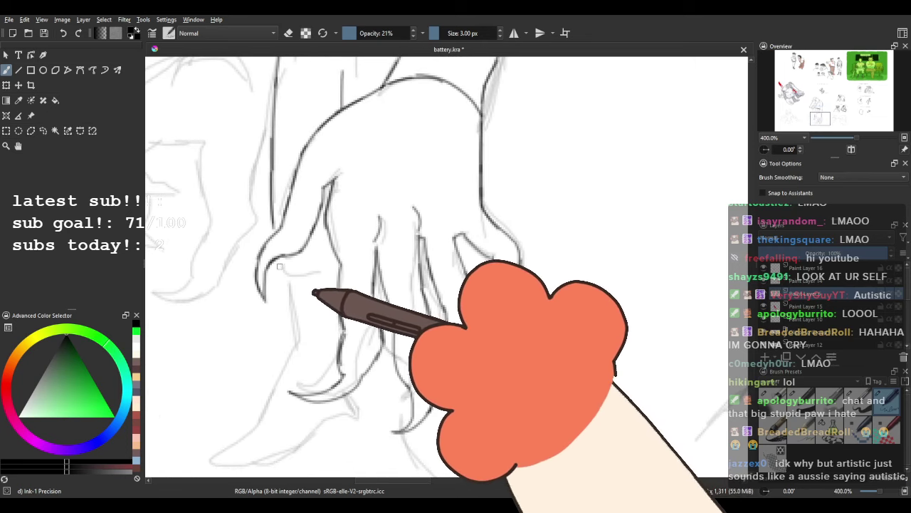
Ink the trouser cuff between the large hand's thumb claw and next finger, plus the ankle's front edge beneath it.
{"action": "mouse_move", "coordinate": [276, 277]}
{"action": "left_mouse_down"}
{"action": "mouse_move", "coordinate": [336, 274]}
{"action": "mouse_move", "coordinate": [361, 402]}
{"action": "mouse_move", "coordinate": [384, 336]}
{"action": "left_mouse_up"}
{"action": "scroll", "coordinate": [367, 406], "scroll_direction": "down", "scroll_amount": 3}
{"action": "left_click_drag", "start_coordinate": [362, 391], "coordinate": [372, 342]}
{"action": "scroll", "coordinate": [372, 342], "scroll_direction": "up", "scroll_amount": 5}
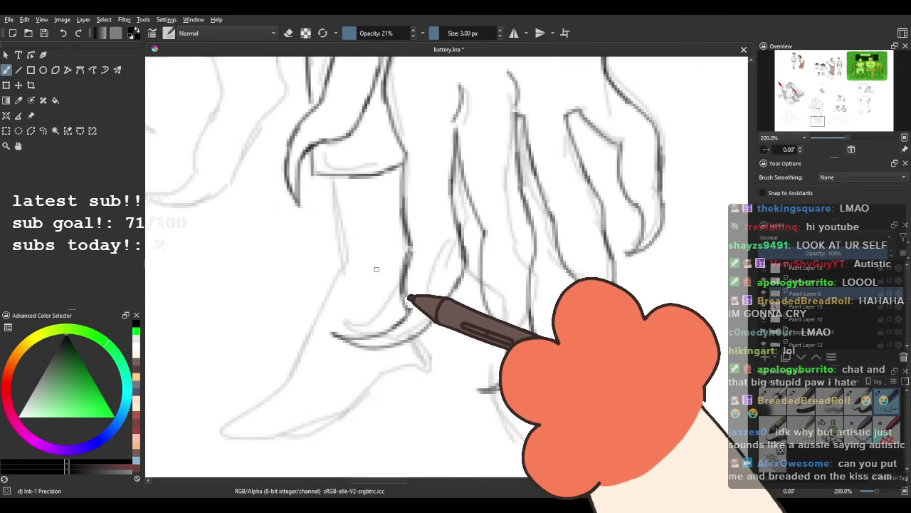
{"action": "left_click_drag", "start_coordinate": [348, 195], "coordinate": [362, 319]}
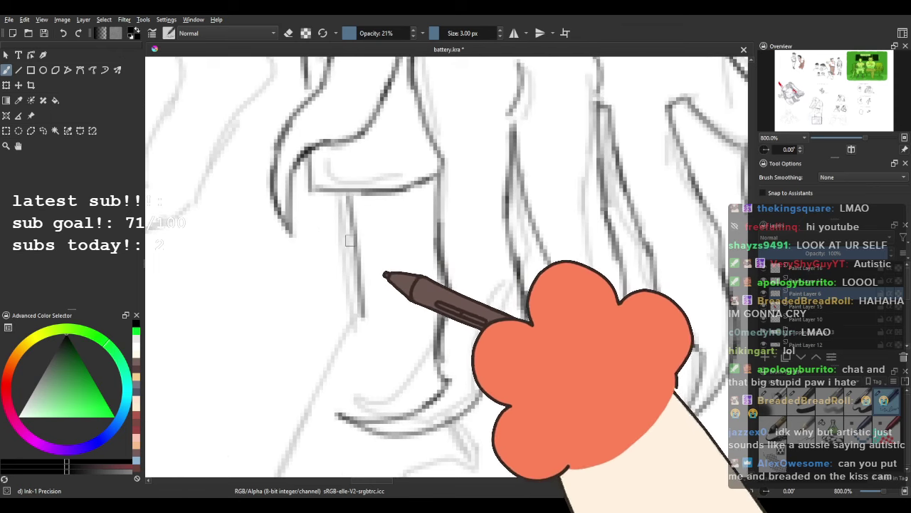
{"action": "mouse_move", "coordinate": [353, 200]}
{"action": "left_mouse_down"}
{"action": "mouse_move", "coordinate": [361, 298]}
{"action": "mouse_move", "coordinate": [434, 187]}
{"action": "left_mouse_up"}
{"action": "mouse_move", "coordinate": [392, 238]}
{"action": "left_mouse_down"}
{"action": "mouse_move", "coordinate": [425, 214]}
{"action": "mouse_move", "coordinate": [375, 272]}
{"action": "left_mouse_up"}
{"action": "scroll", "coordinate": [401, 227], "scroll_direction": "down", "scroll_amount": 1}
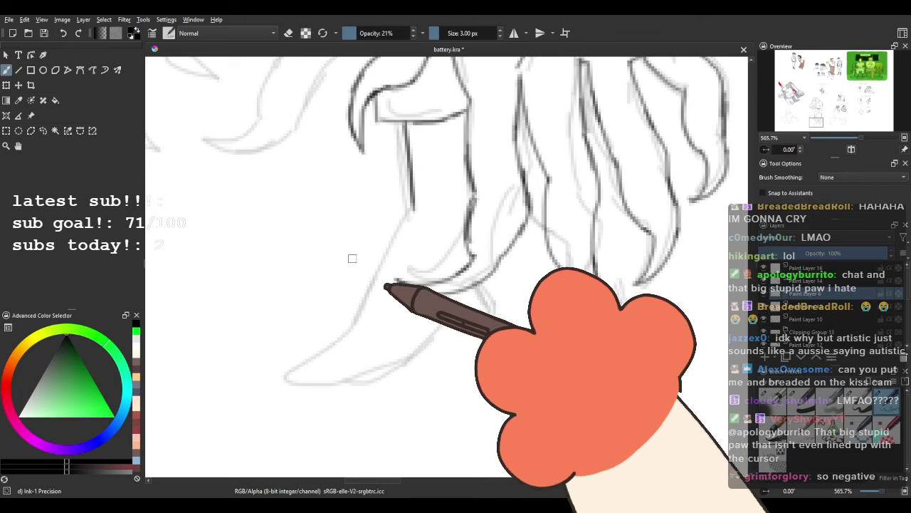
Ink the pointed front shoe from the ankle around the toe, sole and heel, undoing a stray stroke.
{"action": "mouse_move", "coordinate": [408, 216]}
{"action": "left_mouse_down"}
{"action": "mouse_move", "coordinate": [356, 265]}
{"action": "mouse_move", "coordinate": [382, 227]}
{"action": "mouse_move", "coordinate": [413, 322]}
{"action": "left_mouse_up"}
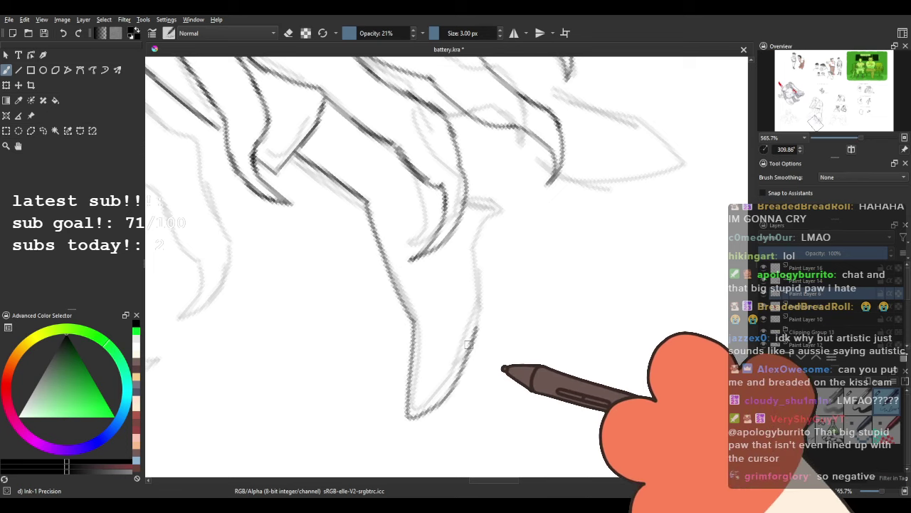
{"action": "mouse_move", "coordinate": [411, 313]}
{"action": "left_mouse_down"}
{"action": "mouse_move", "coordinate": [410, 408]}
{"action": "mouse_move", "coordinate": [463, 344]}
{"action": "mouse_move", "coordinate": [447, 377]}
{"action": "mouse_move", "coordinate": [471, 317]}
{"action": "mouse_move", "coordinate": [463, 347]}
{"action": "mouse_move", "coordinate": [473, 221]}
{"action": "mouse_move", "coordinate": [457, 170]}
{"action": "mouse_move", "coordinate": [485, 204]}
{"action": "mouse_move", "coordinate": [448, 220]}
{"action": "left_mouse_up"}
{"action": "mouse_move", "coordinate": [483, 263]}
{"action": "left_mouse_down"}
{"action": "mouse_move", "coordinate": [522, 268]}
{"action": "mouse_move", "coordinate": [519, 234]}
{"action": "left_mouse_up"}
{"action": "key", "text": "ctrl+z"}
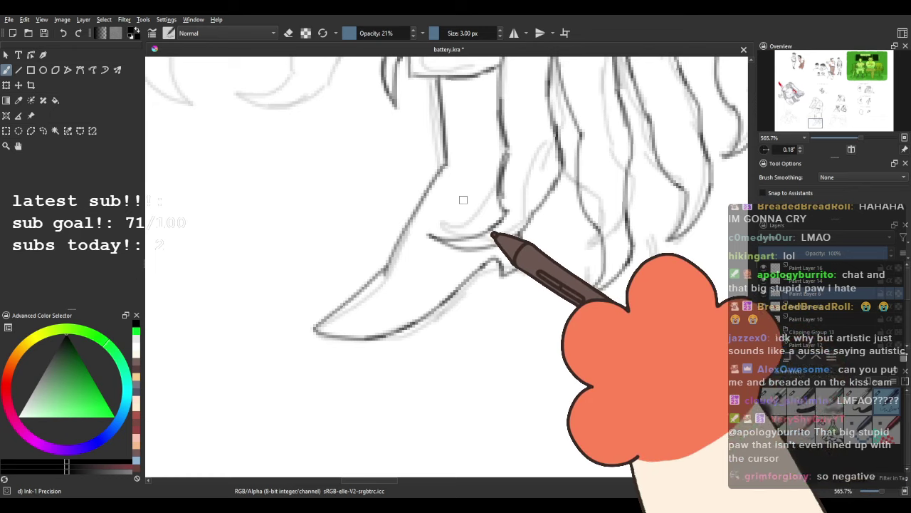
{"action": "scroll", "coordinate": [463, 200], "scroll_direction": "down", "scroll_amount": 2}
{"action": "left_click_drag", "start_coordinate": [463, 200], "coordinate": [426, 388]}
{"action": "scroll", "coordinate": [425, 388], "scroll_direction": "down", "scroll_amount": 4}
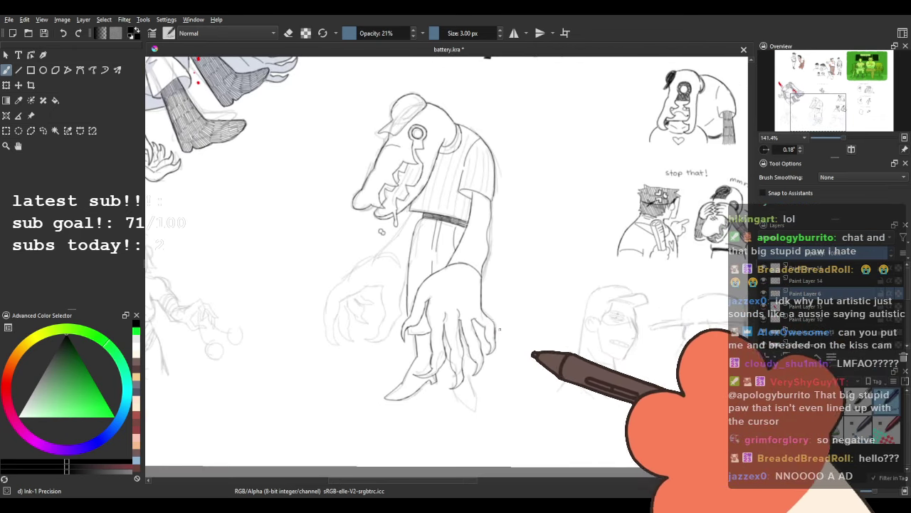
Ink the far arm's outer edge from the jersey hem to the wrist and the arched top of the second hand.
{"action": "scroll", "coordinate": [400, 244], "scroll_direction": "up", "scroll_amount": 4}
{"action": "scroll", "coordinate": [400, 244], "scroll_direction": "up", "scroll_amount": 2}
{"action": "left_click_drag", "start_coordinate": [409, 226], "coordinate": [306, 288]}
{"action": "mouse_move", "coordinate": [380, 258]}
{"action": "left_mouse_down"}
{"action": "mouse_move", "coordinate": [319, 237]}
{"action": "mouse_move", "coordinate": [340, 242]}
{"action": "mouse_move", "coordinate": [366, 298]}
{"action": "mouse_move", "coordinate": [355, 260]}
{"action": "mouse_move", "coordinate": [349, 247]}
{"action": "mouse_move", "coordinate": [352, 321]}
{"action": "mouse_move", "coordinate": [336, 317]}
{"action": "mouse_move", "coordinate": [349, 322]}
{"action": "mouse_move", "coordinate": [348, 278]}
{"action": "left_mouse_up"}
{"action": "left_click_drag", "start_coordinate": [326, 203], "coordinate": [363, 405]}
{"action": "left_click_drag", "start_coordinate": [357, 273], "coordinate": [321, 357]}
{"action": "left_click_drag", "start_coordinate": [425, 400], "coordinate": [331, 292]}
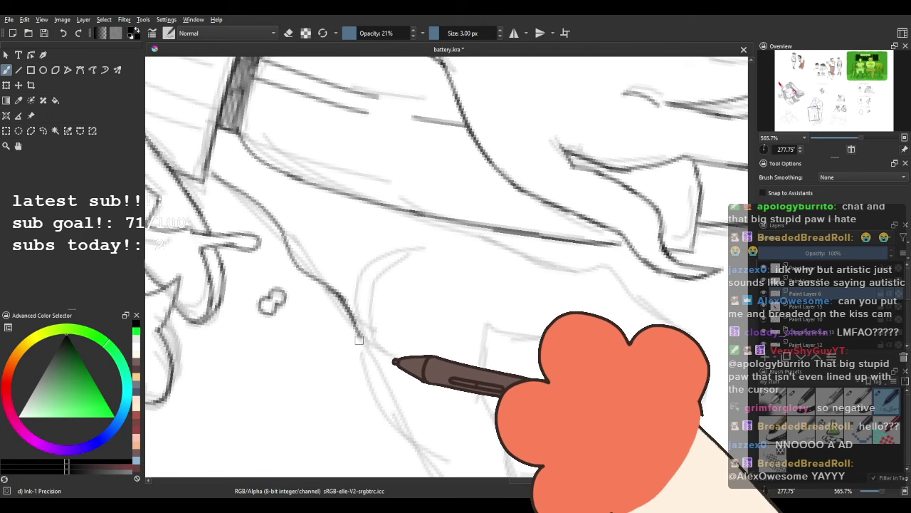
{"action": "left_click_drag", "start_coordinate": [383, 276], "coordinate": [430, 250]}
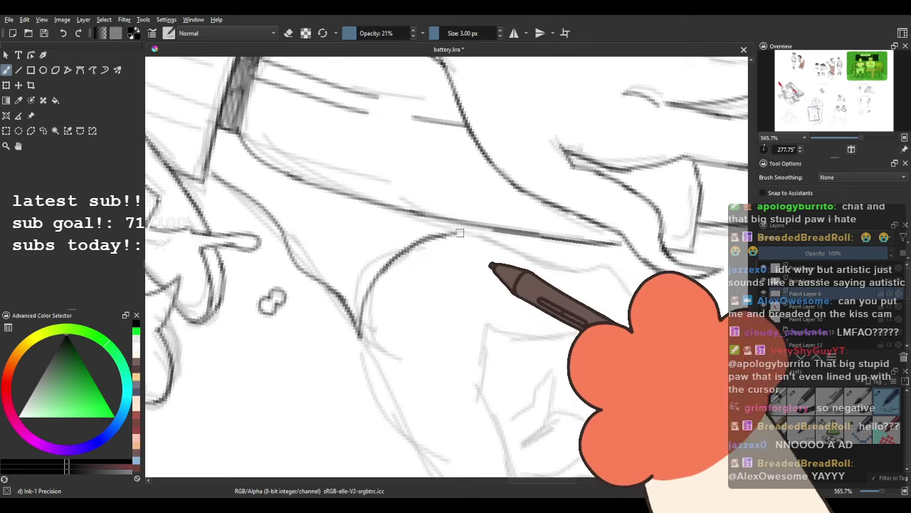
Ink the second hand's outer edge downward from the wrist, redoing the line to follow the sketch more tightly.
{"action": "scroll", "coordinate": [406, 223], "scroll_direction": "down", "scroll_amount": 5}
{"action": "left_click_drag", "start_coordinate": [420, 178], "coordinate": [580, 103]}
{"action": "scroll", "coordinate": [480, 228], "scroll_direction": "up", "scroll_amount": 5}
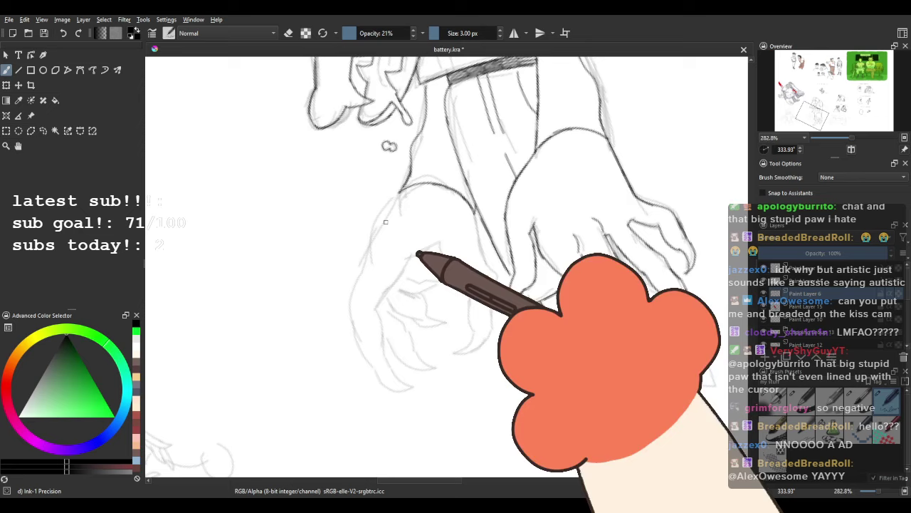
{"action": "left_click_drag", "start_coordinate": [403, 185], "coordinate": [349, 244]}
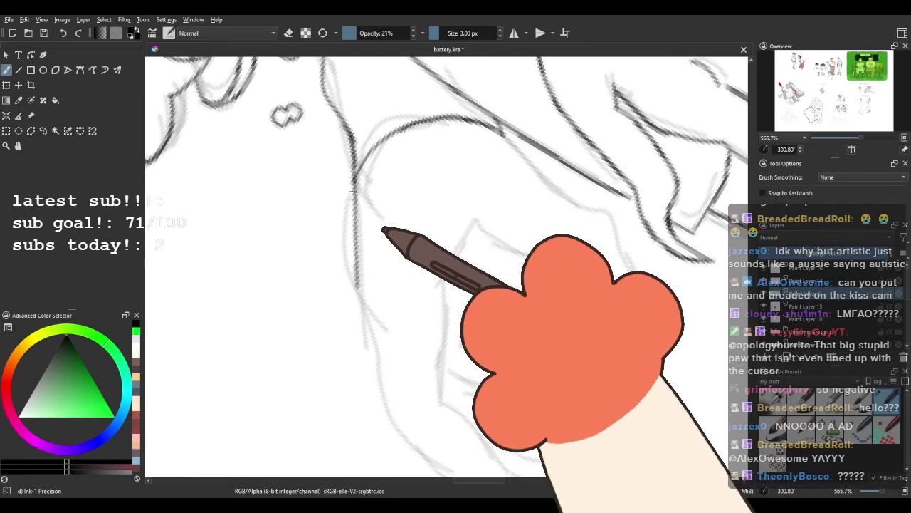
{"action": "left_click_drag", "start_coordinate": [352, 195], "coordinate": [370, 318]}
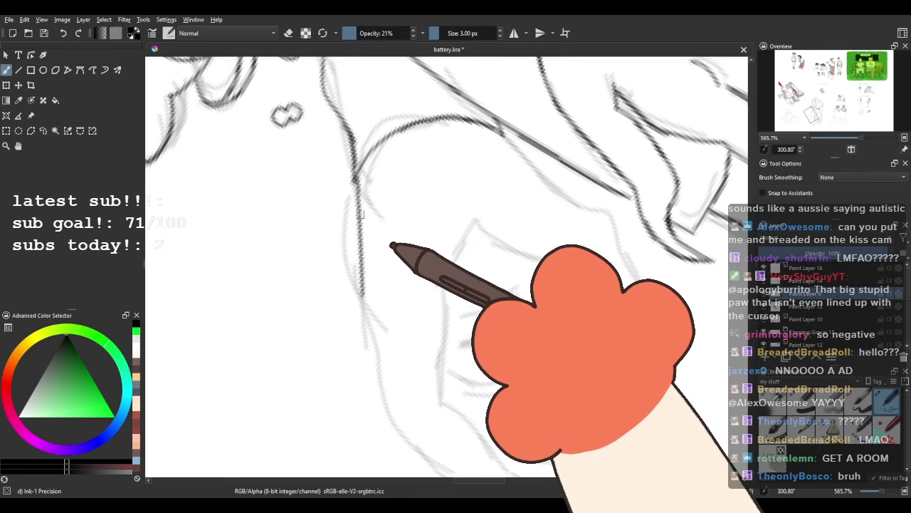
{"action": "left_click_drag", "start_coordinate": [363, 286], "coordinate": [377, 351]}
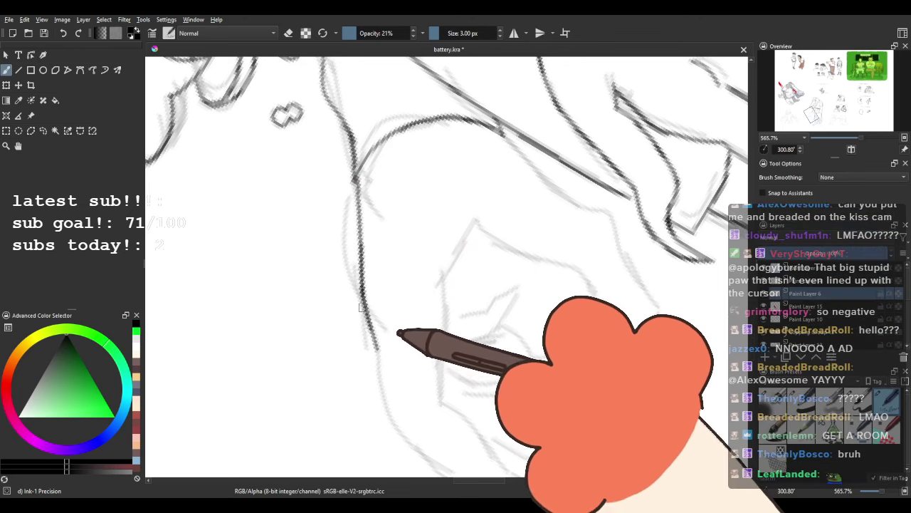
{"action": "mouse_move", "coordinate": [332, 334]}
{"action": "left_mouse_down"}
{"action": "mouse_move", "coordinate": [337, 265]}
{"action": "mouse_move", "coordinate": [343, 331]}
{"action": "mouse_move", "coordinate": [331, 198]}
{"action": "left_mouse_up"}
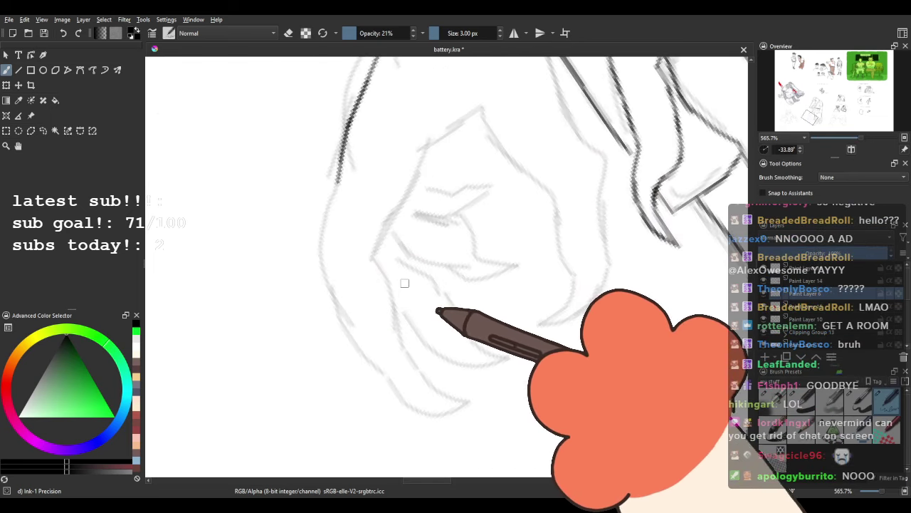
Extend the second hand's outer edge around the knuckle bend towards the outermost finger, undoing stray strokes.
{"action": "scroll", "coordinate": [406, 281], "scroll_direction": "up", "scroll_amount": 1}
{"action": "left_click_drag", "start_coordinate": [361, 288], "coordinate": [354, 309]}
{"action": "left_click_drag", "start_coordinate": [334, 225], "coordinate": [331, 300]}
{"action": "mouse_move", "coordinate": [324, 244]}
{"action": "left_mouse_down"}
{"action": "mouse_move", "coordinate": [307, 212]}
{"action": "mouse_move", "coordinate": [289, 299]}
{"action": "mouse_move", "coordinate": [295, 288]}
{"action": "mouse_move", "coordinate": [269, 240]}
{"action": "mouse_move", "coordinate": [305, 193]}
{"action": "mouse_move", "coordinate": [289, 214]}
{"action": "mouse_move", "coordinate": [309, 156]}
{"action": "mouse_move", "coordinate": [332, 264]}
{"action": "left_mouse_up"}
{"action": "key", "text": "ctrl+z"}
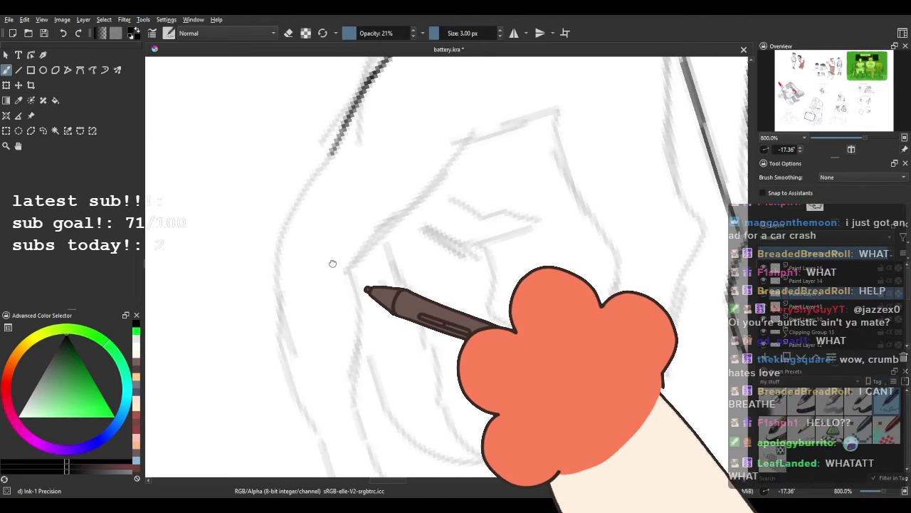
{"action": "left_click_drag", "start_coordinate": [343, 191], "coordinate": [356, 153]}
{"action": "left_click_drag", "start_coordinate": [347, 114], "coordinate": [290, 200]}
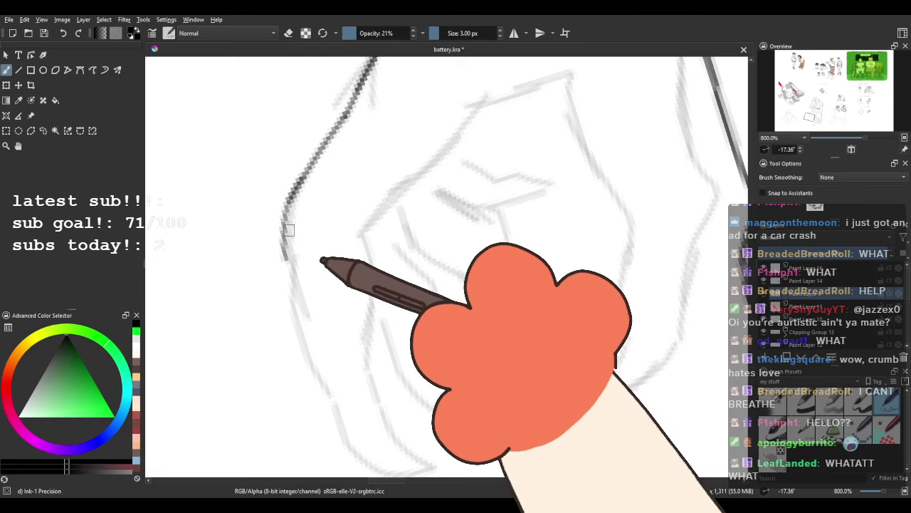
{"action": "key", "text": "ctrl+z"}
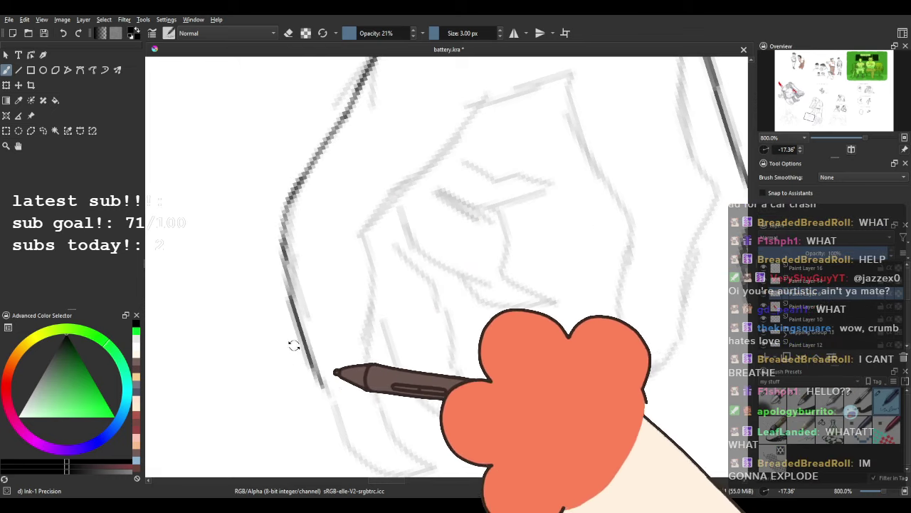
Ink the second hand's outermost finger down to its curved claw and back up along the inner edge.
{"action": "mouse_move", "coordinate": [294, 345]}
{"action": "left_mouse_down"}
{"action": "mouse_move", "coordinate": [316, 225]}
{"action": "mouse_move", "coordinate": [273, 308]}
{"action": "mouse_move", "coordinate": [334, 357]}
{"action": "mouse_move", "coordinate": [302, 304]}
{"action": "mouse_move", "coordinate": [311, 284]}
{"action": "left_mouse_up"}
{"action": "mouse_move", "coordinate": [314, 335]}
{"action": "left_mouse_down"}
{"action": "mouse_move", "coordinate": [336, 339]}
{"action": "mouse_move", "coordinate": [323, 240]}
{"action": "left_mouse_up"}
{"action": "mouse_move", "coordinate": [343, 243]}
{"action": "left_mouse_down"}
{"action": "mouse_move", "coordinate": [314, 341]}
{"action": "mouse_move", "coordinate": [347, 272]}
{"action": "left_mouse_up"}
{"action": "left_click_drag", "start_coordinate": [350, 203], "coordinate": [321, 287]}
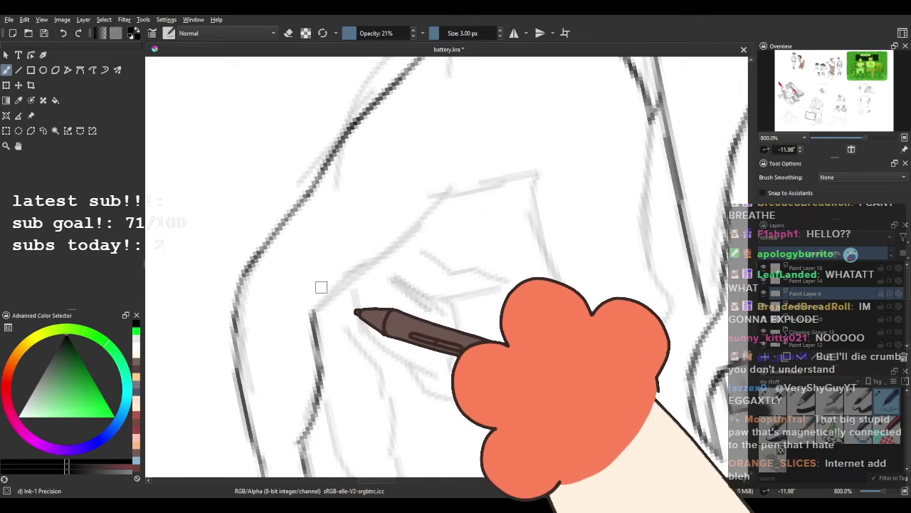
Ink the second hand's angular palm edge from the outermost finger across to the corner and down the thumb's inner side.
{"action": "left_click_drag", "start_coordinate": [382, 237], "coordinate": [463, 170]}
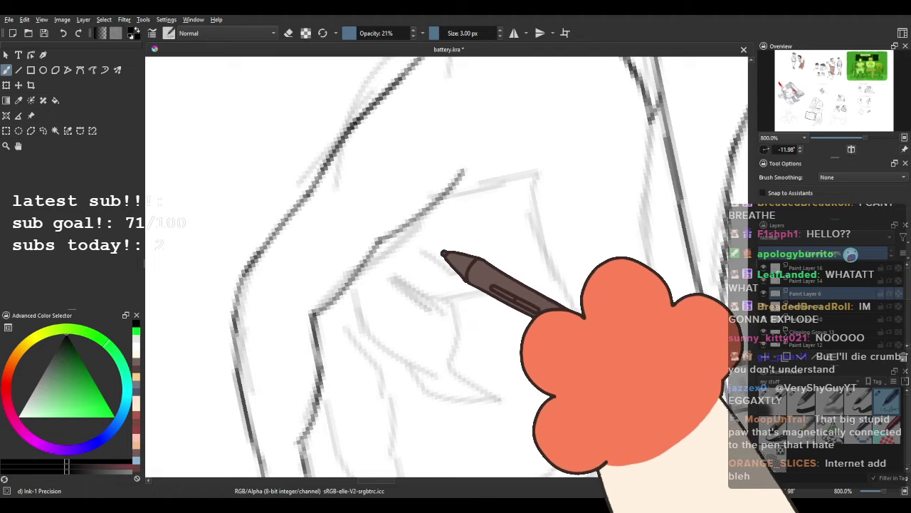
{"action": "left_click_drag", "start_coordinate": [401, 235], "coordinate": [464, 193]}
{"action": "left_click_drag", "start_coordinate": [339, 234], "coordinate": [447, 165]}
{"action": "mouse_move", "coordinate": [496, 252]}
{"action": "left_mouse_down"}
{"action": "mouse_move", "coordinate": [440, 191]}
{"action": "mouse_move", "coordinate": [505, 254]}
{"action": "left_mouse_up"}
{"action": "mouse_move", "coordinate": [393, 165]}
{"action": "left_mouse_down"}
{"action": "mouse_move", "coordinate": [321, 236]}
{"action": "mouse_move", "coordinate": [321, 271]}
{"action": "left_mouse_up"}
{"action": "left_click_drag", "start_coordinate": [416, 296], "coordinate": [332, 210]}
{"action": "left_click_drag", "start_coordinate": [380, 133], "coordinate": [413, 265]}
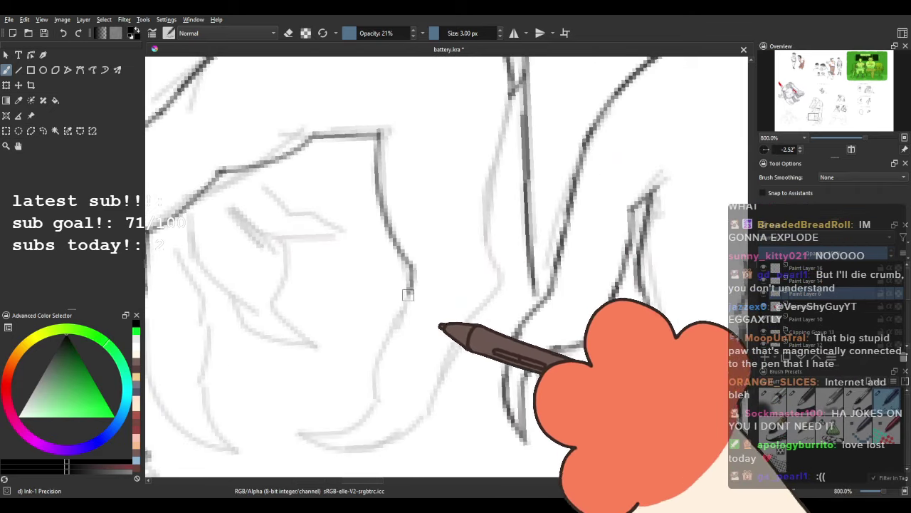
Ink the second hand's curved thumb claw and its outer edge back up to the wrist beside the trousers.
{"action": "mouse_move", "coordinate": [385, 301]}
{"action": "left_mouse_down"}
{"action": "mouse_move", "coordinate": [435, 361]}
{"action": "mouse_move", "coordinate": [399, 328]}
{"action": "mouse_move", "coordinate": [374, 260]}
{"action": "left_mouse_up"}
{"action": "mouse_move", "coordinate": [369, 341]}
{"action": "left_mouse_down"}
{"action": "mouse_move", "coordinate": [454, 279]}
{"action": "mouse_move", "coordinate": [368, 349]}
{"action": "mouse_move", "coordinate": [444, 292]}
{"action": "left_mouse_up"}
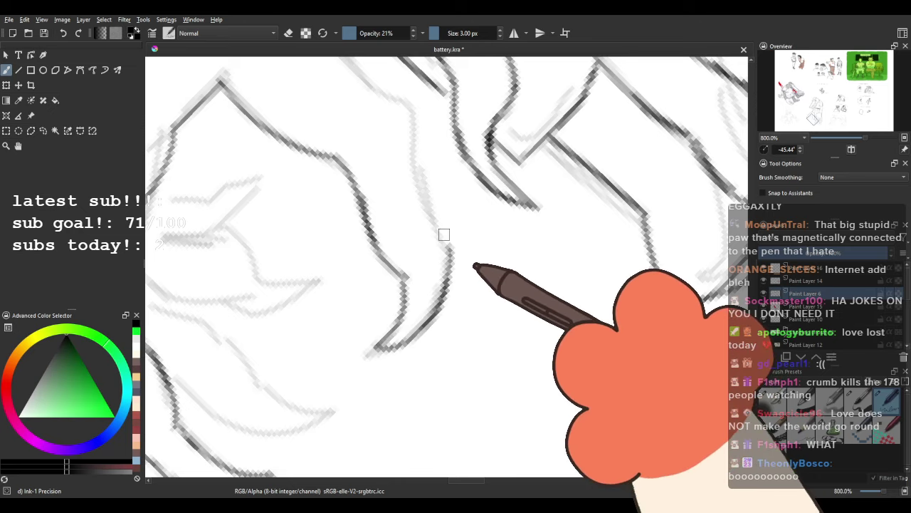
{"action": "left_click_drag", "start_coordinate": [389, 213], "coordinate": [456, 203]}
{"action": "left_click_drag", "start_coordinate": [466, 216], "coordinate": [406, 334]}
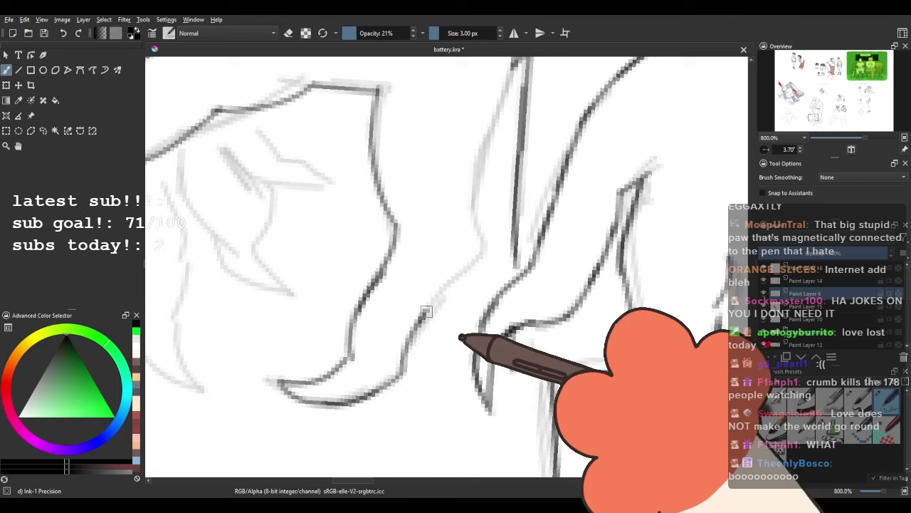
{"action": "left_click_drag", "start_coordinate": [464, 267], "coordinate": [441, 327]}
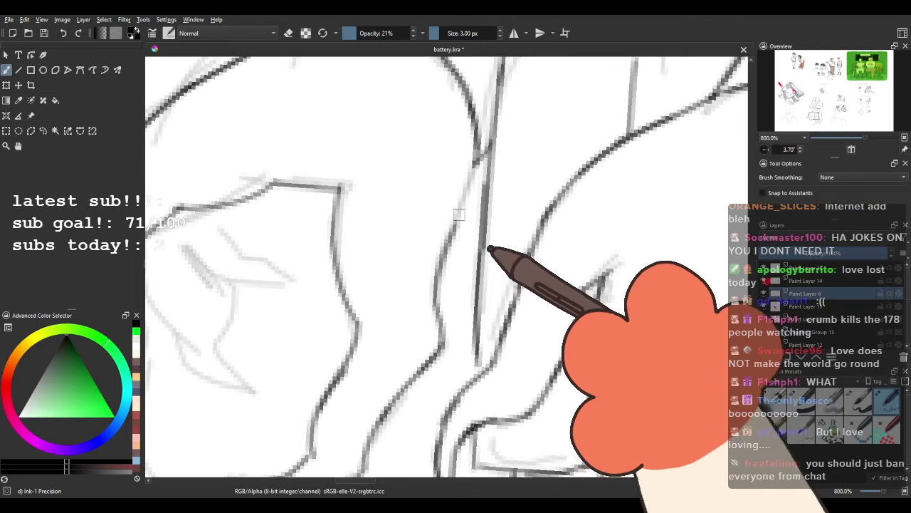
{"action": "left_click_drag", "start_coordinate": [427, 221], "coordinate": [467, 78]}
Ink the second hand's next curled finger with its pointed claw, beside the outermost finger.
{"action": "left_click_drag", "start_coordinate": [323, 235], "coordinate": [352, 181]}
{"action": "left_click_drag", "start_coordinate": [324, 153], "coordinate": [335, 275]}
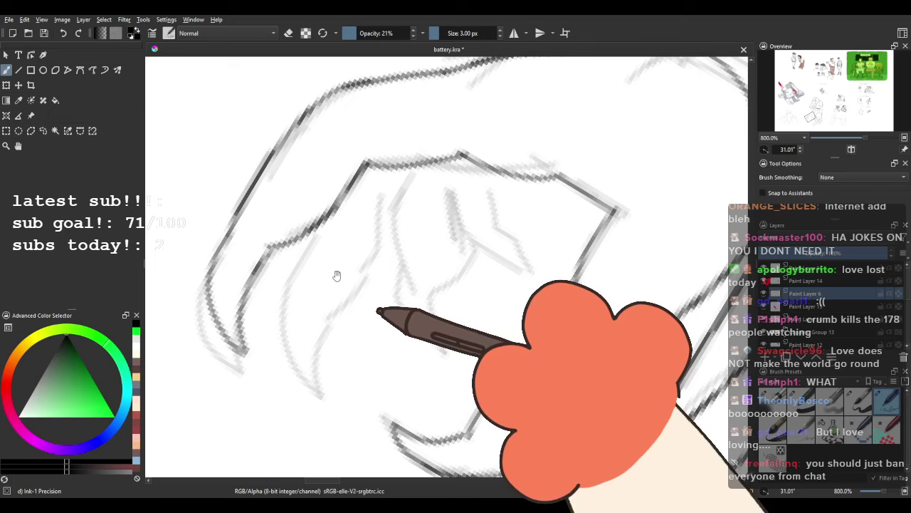
{"action": "left_click_drag", "start_coordinate": [309, 232], "coordinate": [319, 391]}
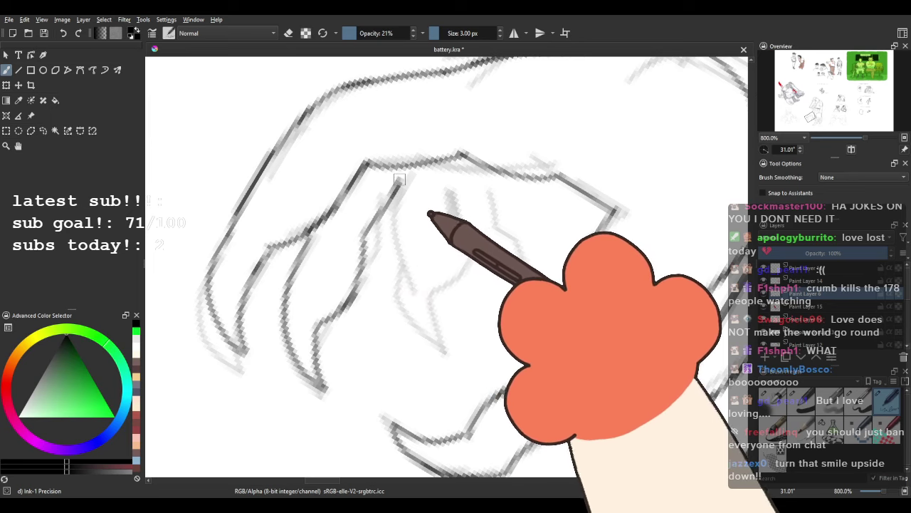
Ink the second hand's remaining curled inner fingers with their pointed claws, joining the last one to the palm edge.
{"action": "left_click_drag", "start_coordinate": [434, 220], "coordinate": [398, 186]}
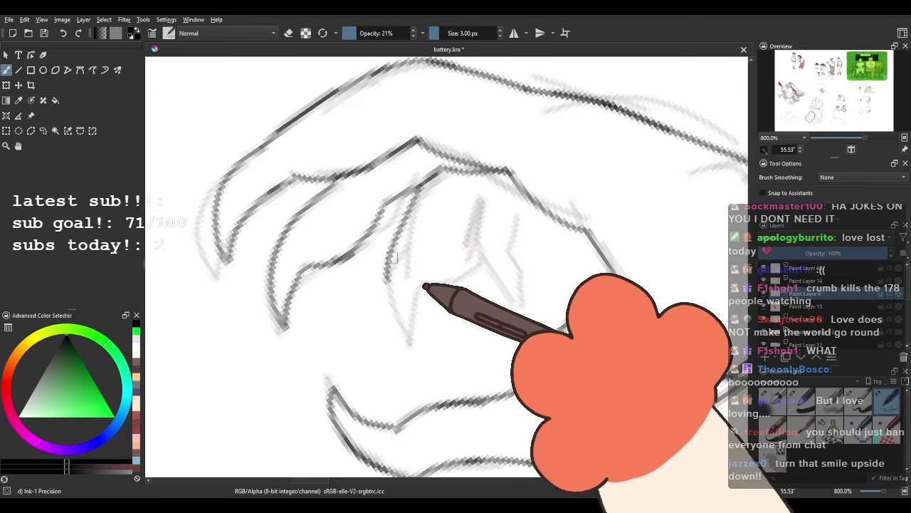
{"action": "left_click_drag", "start_coordinate": [409, 342], "coordinate": [414, 277]}
{"action": "left_click_drag", "start_coordinate": [465, 199], "coordinate": [528, 195]}
{"action": "mouse_move", "coordinate": [483, 214]}
{"action": "left_mouse_down"}
{"action": "mouse_move", "coordinate": [421, 203]}
{"action": "mouse_move", "coordinate": [447, 302]}
{"action": "mouse_move", "coordinate": [436, 263]}
{"action": "left_mouse_up"}
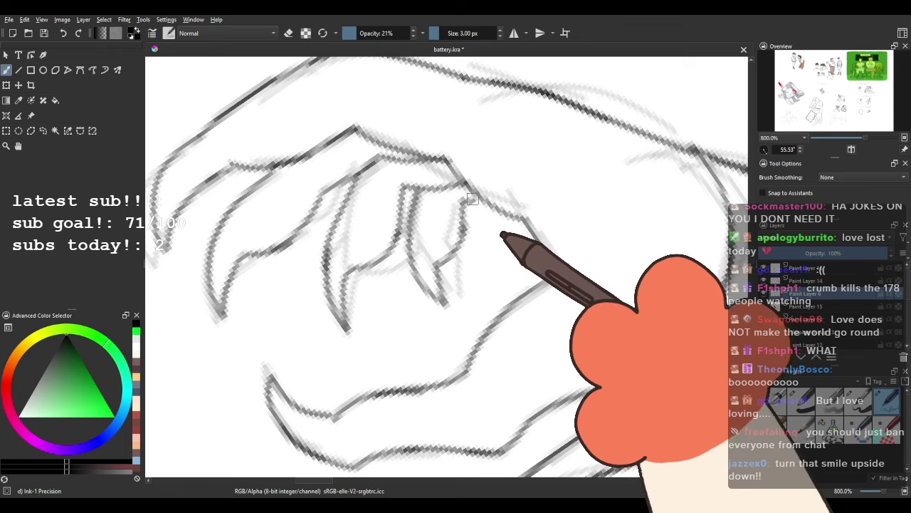
{"action": "scroll", "coordinate": [481, 197], "scroll_direction": "down", "scroll_amount": 4}
{"action": "left_click_drag", "start_coordinate": [475, 206], "coordinate": [461, 248]}
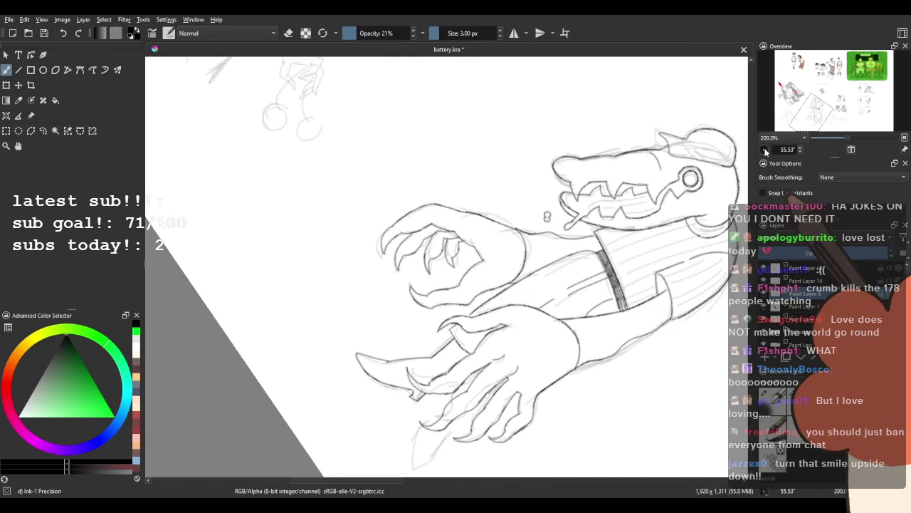
Reset the canvas rotation and ink the short pieces of trouser hem showing between the front hand's fingers.
{"action": "mouse_move", "coordinate": [766, 150]}
{"action": "left_mouse_down"}
{"action": "mouse_move", "coordinate": [785, 152]}
{"action": "mouse_move", "coordinate": [772, 150]}
{"action": "left_mouse_up"}
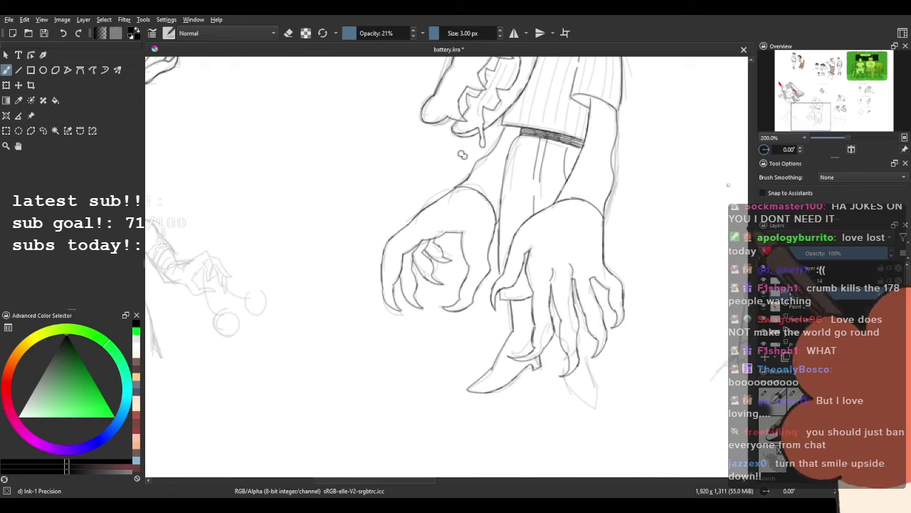
{"action": "scroll", "coordinate": [515, 214], "scroll_direction": "down", "scroll_amount": 1}
{"action": "left_click_drag", "start_coordinate": [515, 214], "coordinate": [397, 278]}
{"action": "scroll", "coordinate": [396, 278], "scroll_direction": "down", "scroll_amount": 1}
{"action": "scroll", "coordinate": [416, 322], "scroll_direction": "up", "scroll_amount": 5}
{"action": "left_click_drag", "start_coordinate": [408, 376], "coordinate": [399, 261]}
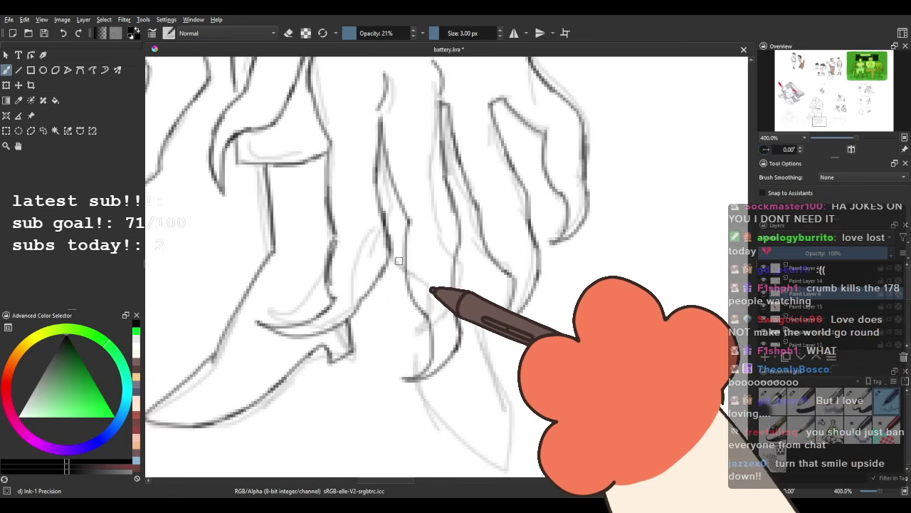
{"action": "left_click_drag", "start_coordinate": [362, 186], "coordinate": [371, 249]}
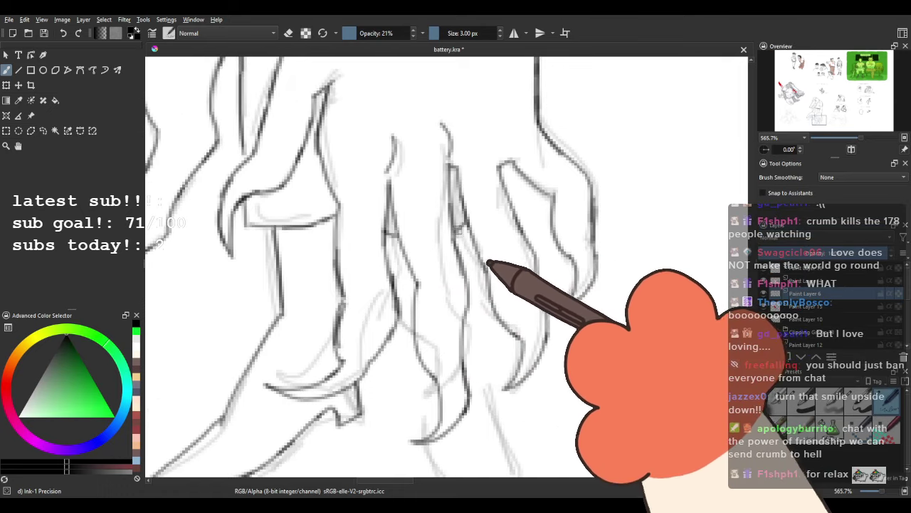
{"action": "scroll", "coordinate": [447, 239], "scroll_direction": "down", "scroll_amount": 4}
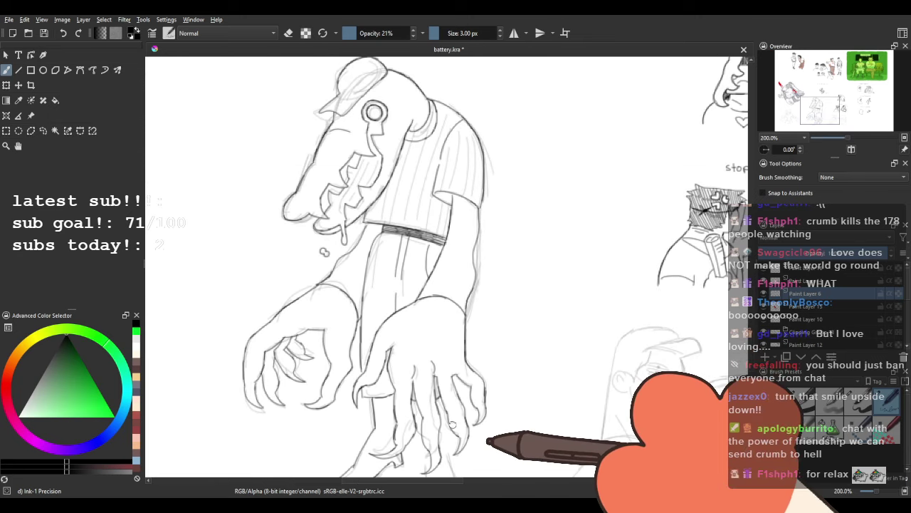
{"action": "scroll", "coordinate": [441, 261], "scroll_direction": "up", "scroll_amount": 3}
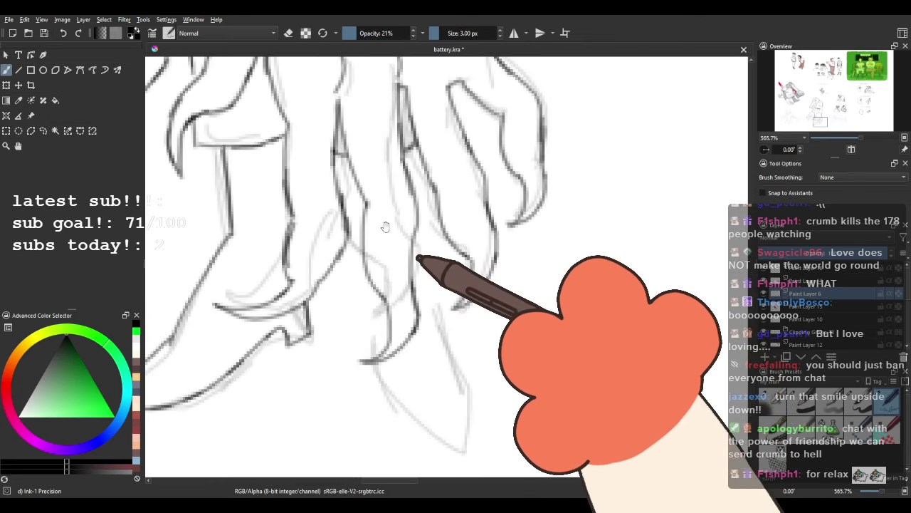
Ink the second leg's front edge down from between the fingers and the pointed toe and sole of its shoe.
{"action": "mouse_move", "coordinate": [385, 226]}
{"action": "left_mouse_down"}
{"action": "mouse_move", "coordinate": [396, 253]}
{"action": "mouse_move", "coordinate": [441, 295]}
{"action": "left_mouse_up"}
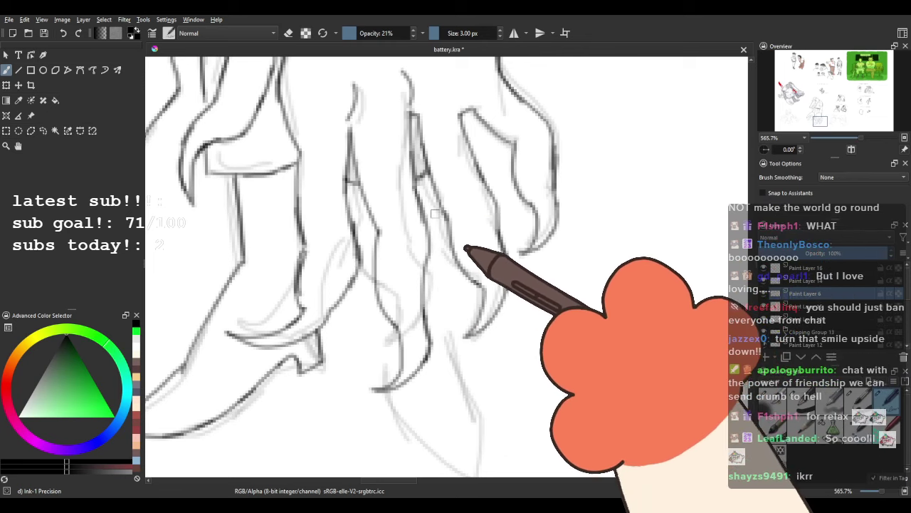
{"action": "left_click_drag", "start_coordinate": [446, 306], "coordinate": [434, 231]}
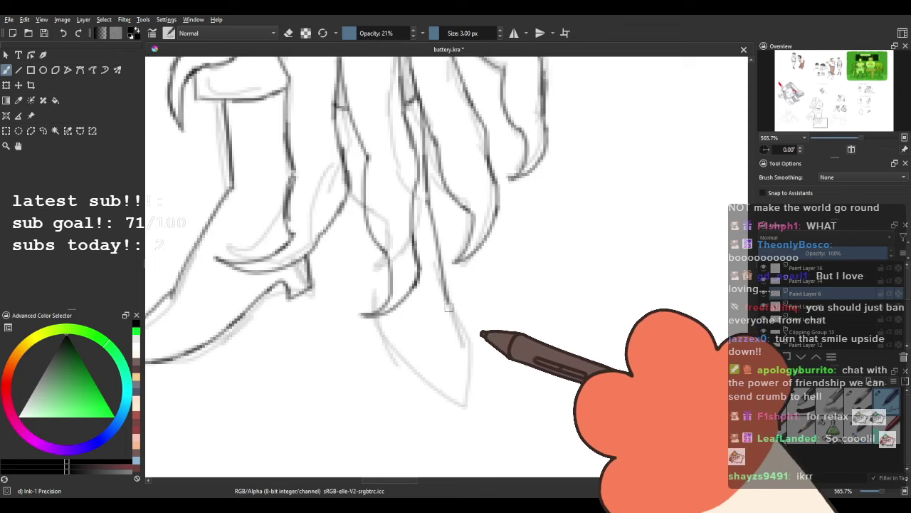
{"action": "left_click_drag", "start_coordinate": [369, 336], "coordinate": [476, 399]}
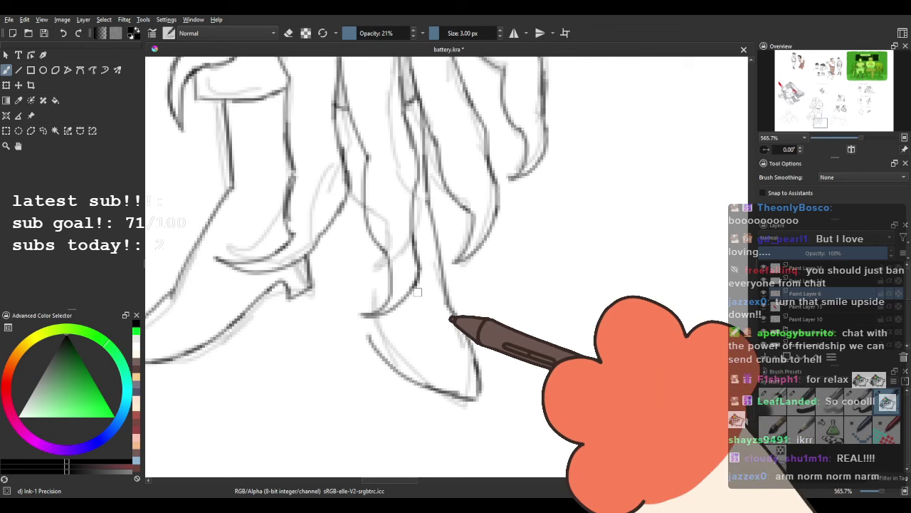
{"action": "scroll", "coordinate": [415, 291], "scroll_direction": "down", "scroll_amount": 3}
{"action": "mouse_move", "coordinate": [415, 285]}
{"action": "left_mouse_down"}
{"action": "mouse_move", "coordinate": [416, 429]}
{"action": "mouse_move", "coordinate": [421, 340]}
{"action": "mouse_move", "coordinate": [417, 362]}
{"action": "left_mouse_up"}
{"action": "scroll", "coordinate": [409, 336], "scroll_direction": "down", "scroll_amount": 2}
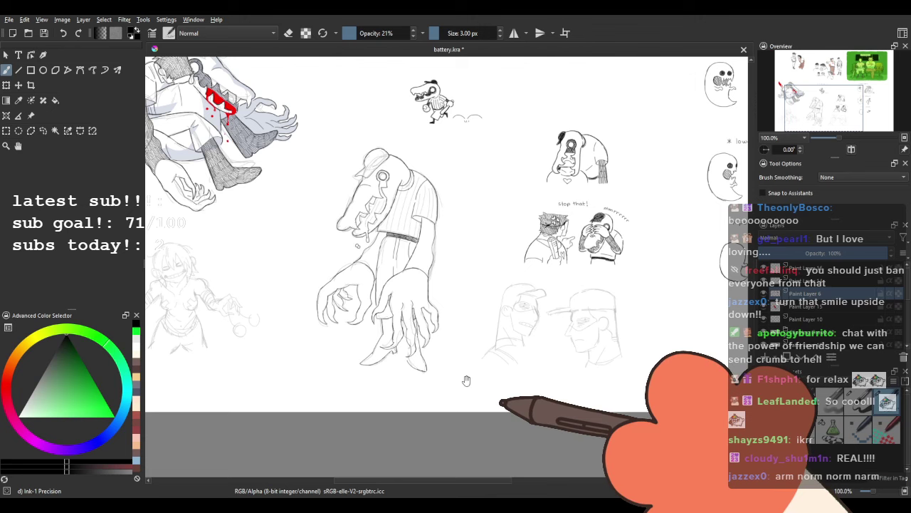
Ink the second leg's back edge behind the fingers and the shoe's heel, connecting it to the sole.
{"action": "scroll", "coordinate": [466, 380], "scroll_direction": "up", "scroll_amount": 6}
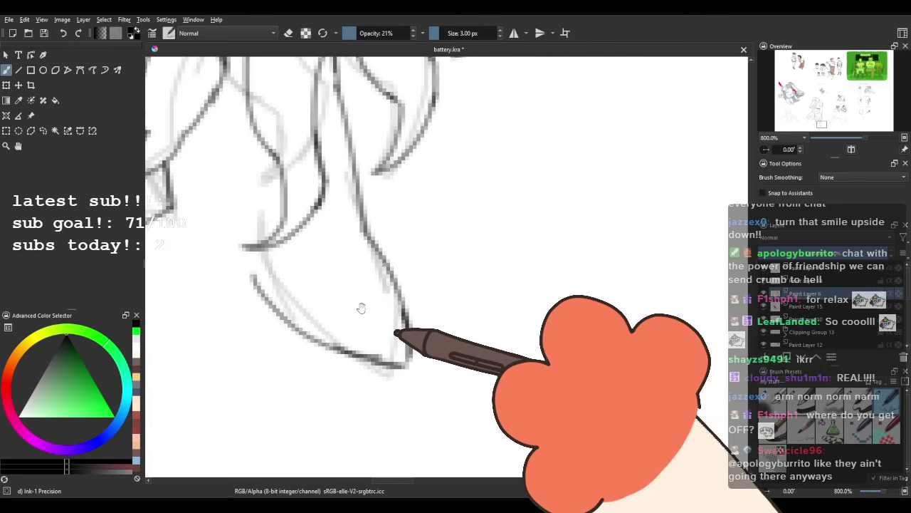
{"action": "left_click_drag", "start_coordinate": [362, 308], "coordinate": [445, 381]}
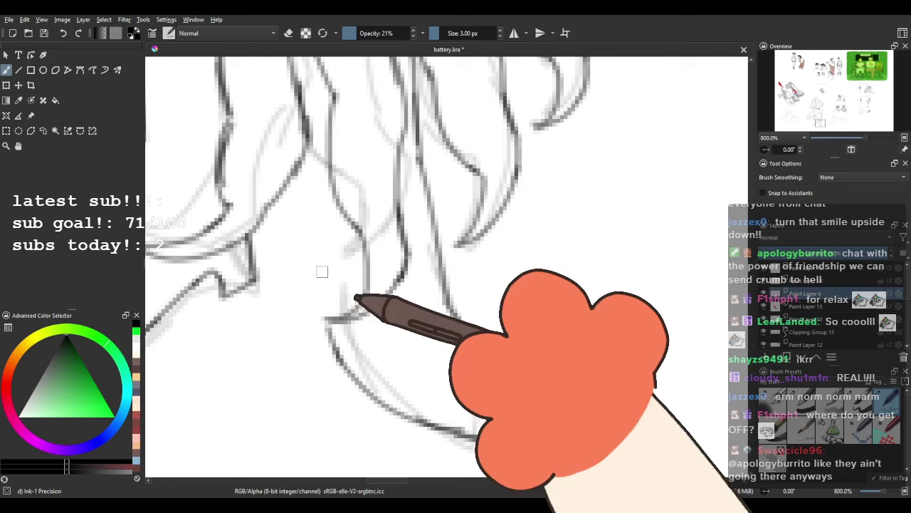
{"action": "left_click_drag", "start_coordinate": [311, 142], "coordinate": [324, 241]}
{"action": "mouse_move", "coordinate": [331, 133]}
{"action": "left_mouse_down"}
{"action": "mouse_move", "coordinate": [341, 234]}
{"action": "mouse_move", "coordinate": [328, 292]}
{"action": "mouse_move", "coordinate": [339, 248]}
{"action": "left_mouse_up"}
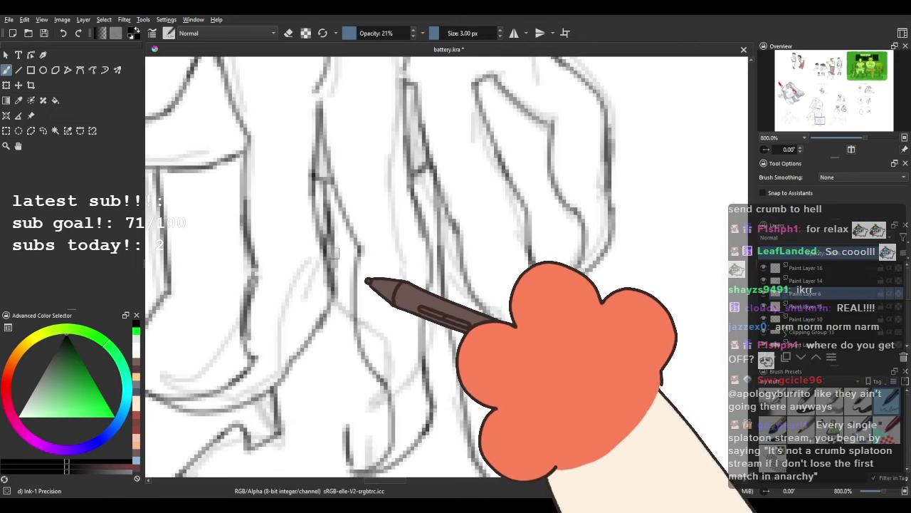
{"action": "scroll", "coordinate": [328, 228], "scroll_direction": "down", "scroll_amount": 2}
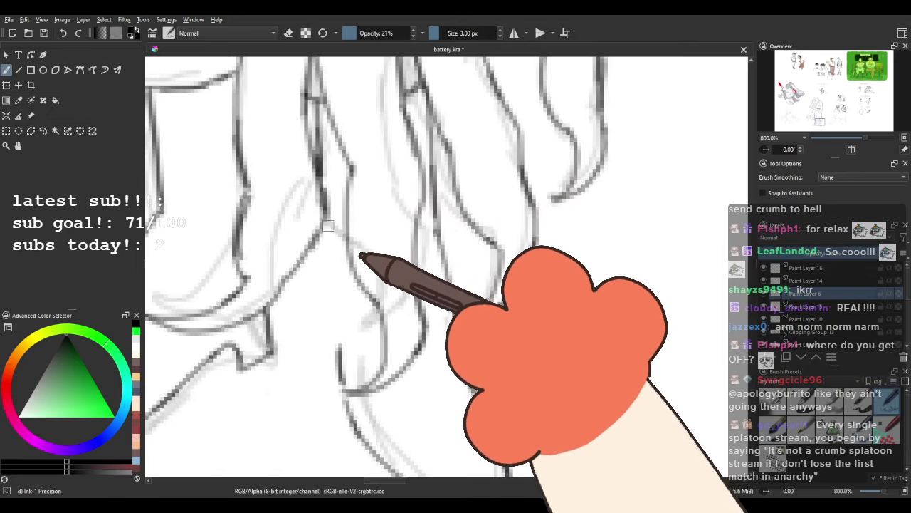
{"action": "left_click_drag", "start_coordinate": [321, 318], "coordinate": [329, 363]}
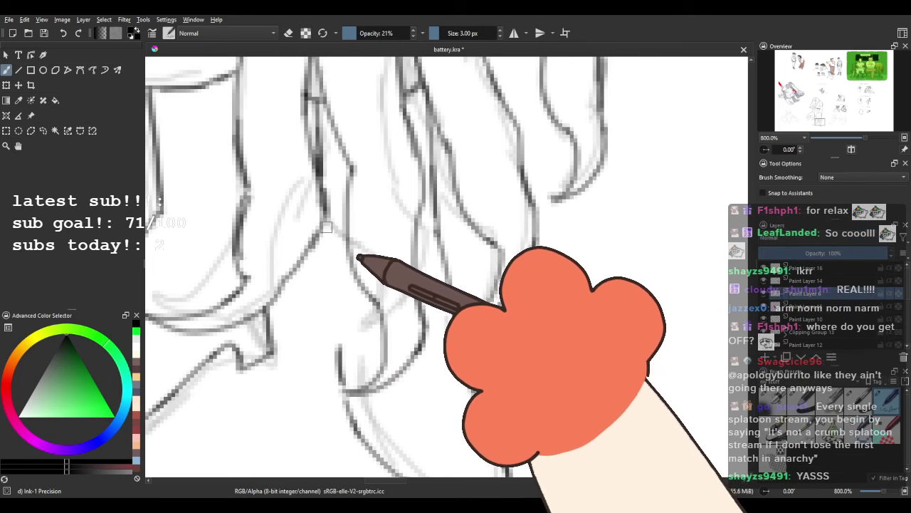
{"action": "left_click_drag", "start_coordinate": [318, 346], "coordinate": [316, 302]}
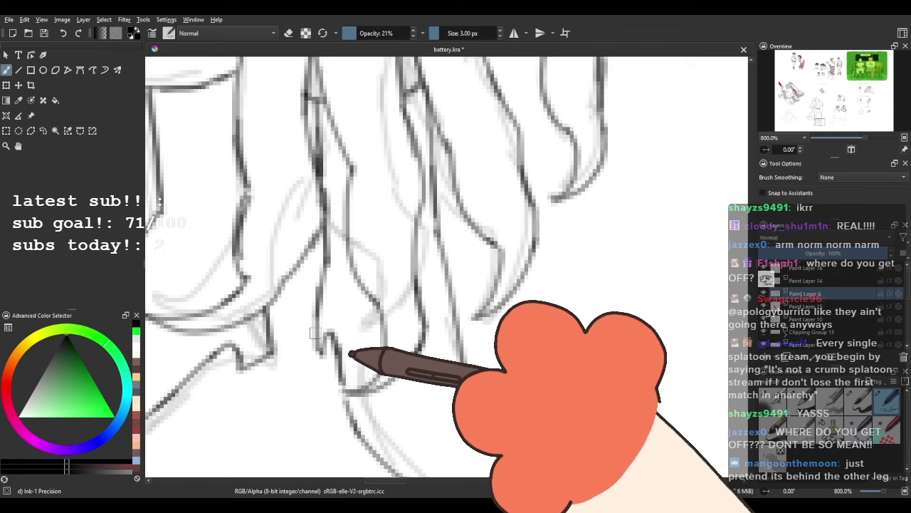
Tilt the canvas and ink the first pinstripe on the shirt sleeve, running from near the shoulder seam to the cuff.
{"action": "scroll", "coordinate": [338, 334], "scroll_direction": "down", "scroll_amount": 5}
{"action": "left_click_drag", "start_coordinate": [395, 299], "coordinate": [417, 369]}
{"action": "left_click_drag", "start_coordinate": [343, 233], "coordinate": [353, 267]}
{"action": "scroll", "coordinate": [398, 203], "scroll_direction": "up", "scroll_amount": 2}
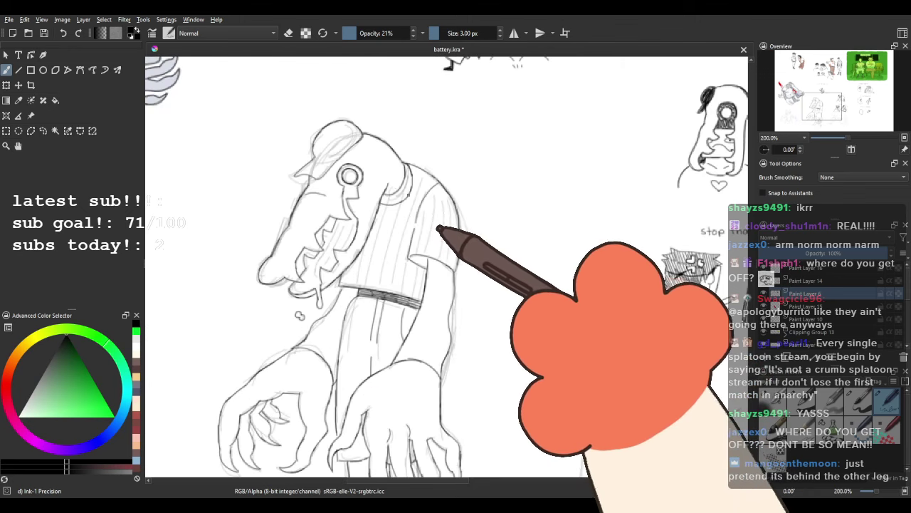
{"action": "left_click_drag", "start_coordinate": [423, 207], "coordinate": [383, 222]}
{"action": "scroll", "coordinate": [382, 223], "scroll_direction": "up", "scroll_amount": 1}
{"action": "scroll", "coordinate": [435, 242], "scroll_direction": "up", "scroll_amount": 1}
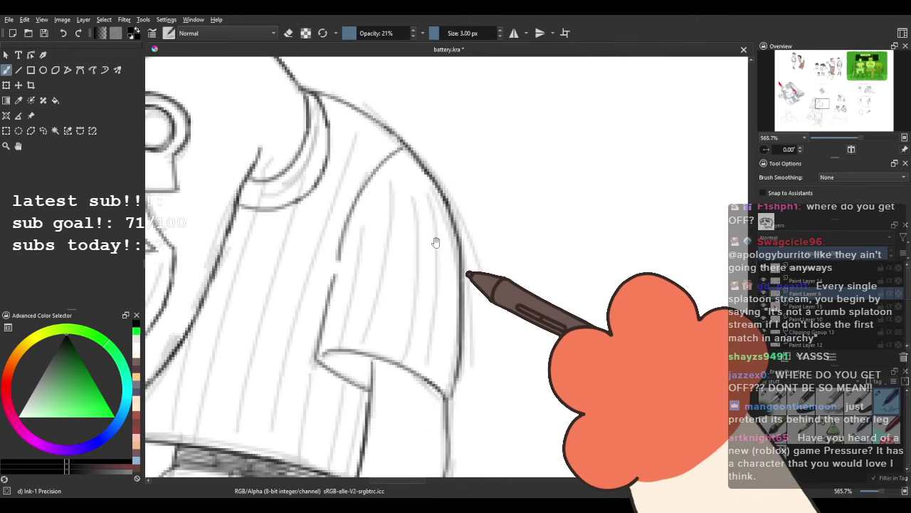
{"action": "left_click_drag", "start_coordinate": [435, 242], "coordinate": [438, 202]}
{"action": "mouse_move", "coordinate": [309, 208]}
{"action": "left_mouse_down"}
{"action": "mouse_move", "coordinate": [248, 278]}
{"action": "mouse_move", "coordinate": [282, 269]}
{"action": "mouse_move", "coordinate": [319, 207]}
{"action": "mouse_move", "coordinate": [331, 208]}
{"action": "mouse_move", "coordinate": [335, 251]}
{"action": "left_mouse_up"}
{"action": "left_click_drag", "start_coordinate": [325, 189], "coordinate": [336, 324]}
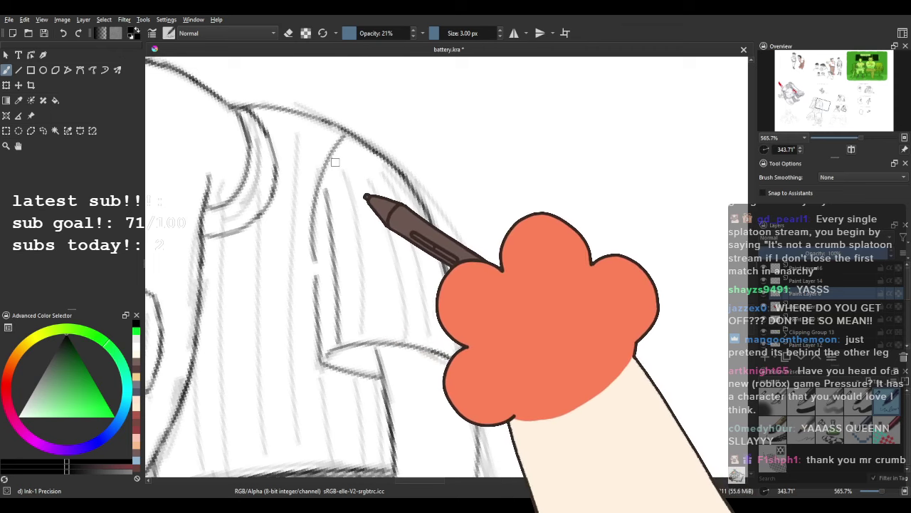
Ink the three remaining sleeve pinstripes towards the outer edge, redoing strokes that miss the sketch.
{"action": "left_click_drag", "start_coordinate": [340, 166], "coordinate": [365, 319]}
{"action": "key", "text": "ctrl+z"}
{"action": "left_click_drag", "start_coordinate": [343, 164], "coordinate": [351, 195]}
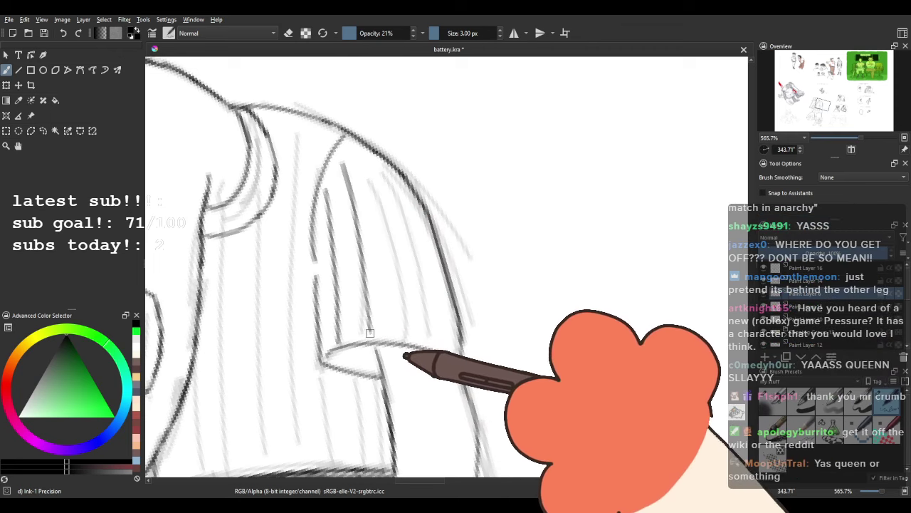
{"action": "mouse_move", "coordinate": [365, 158]}
{"action": "left_mouse_down"}
{"action": "mouse_move", "coordinate": [385, 195]}
{"action": "mouse_move", "coordinate": [405, 302]}
{"action": "left_mouse_up"}
{"action": "key", "text": "ctrl+z"}
{"action": "left_click_drag", "start_coordinate": [365, 156], "coordinate": [378, 196]}
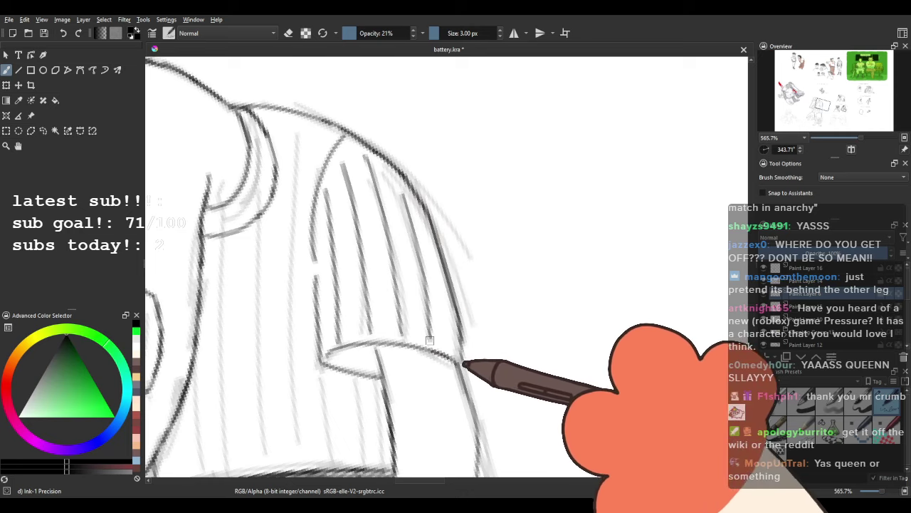
Ink the short shirt pinstripes below the sleeve cuff and the long stripe beside the shoulder seam down to the belt.
{"action": "mouse_move", "coordinate": [260, 240]}
{"action": "left_mouse_down"}
{"action": "mouse_move", "coordinate": [252, 285]}
{"action": "mouse_move", "coordinate": [281, 305]}
{"action": "mouse_move", "coordinate": [340, 286]}
{"action": "mouse_move", "coordinate": [372, 386]}
{"action": "mouse_move", "coordinate": [368, 248]}
{"action": "left_mouse_up"}
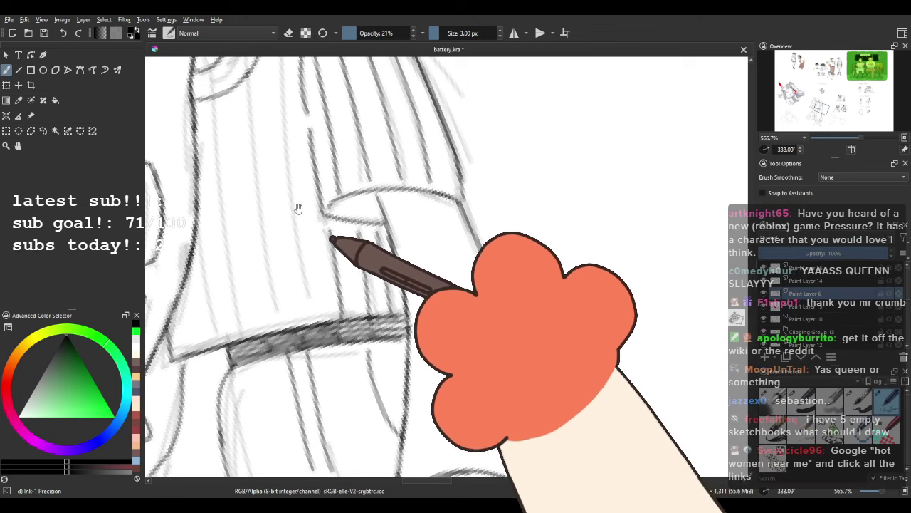
{"action": "left_click_drag", "start_coordinate": [298, 208], "coordinate": [334, 275]}
{"action": "left_click_drag", "start_coordinate": [324, 169], "coordinate": [339, 246]}
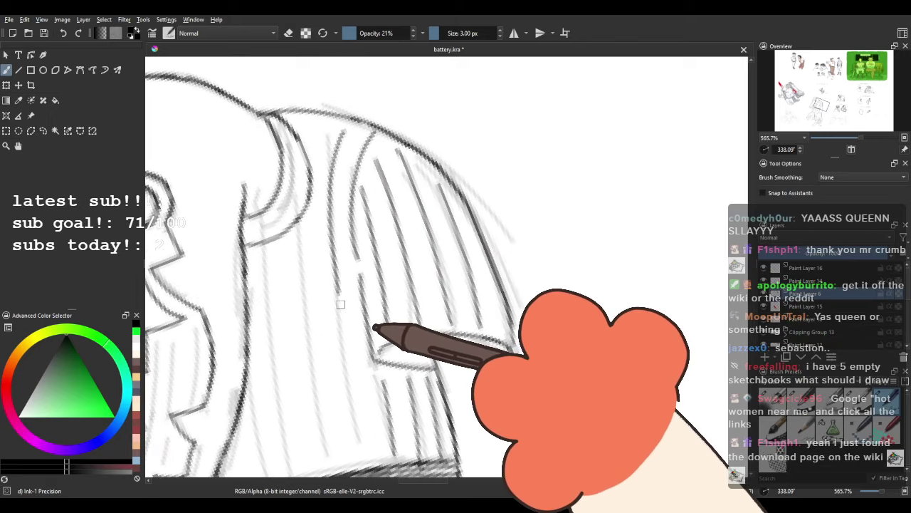
{"action": "scroll", "coordinate": [362, 399], "scroll_direction": "down", "scroll_amount": 3}
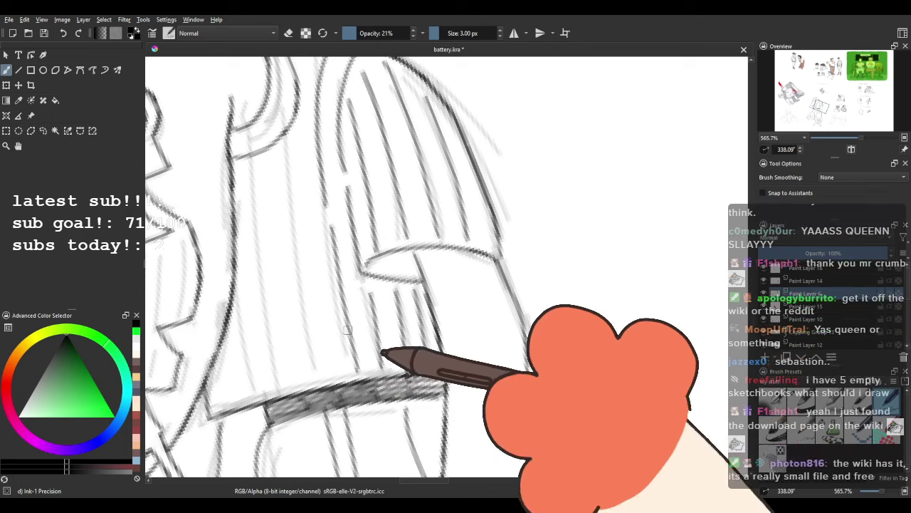
Ink the remaining torso pinstripes from the shoulder and collar down to the shirt hem, across to the front edge.
{"action": "scroll", "coordinate": [332, 254], "scroll_direction": "up", "scroll_amount": 4}
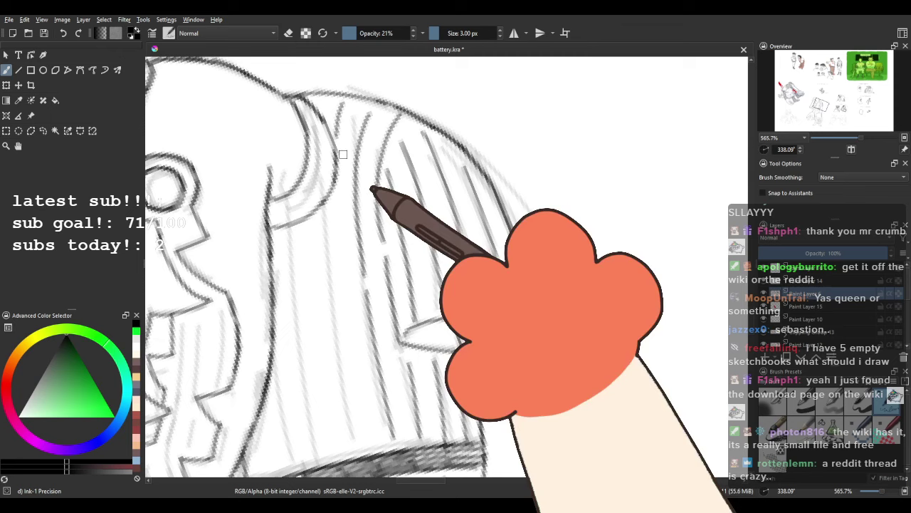
{"action": "scroll", "coordinate": [335, 159], "scroll_direction": "down", "scroll_amount": 2}
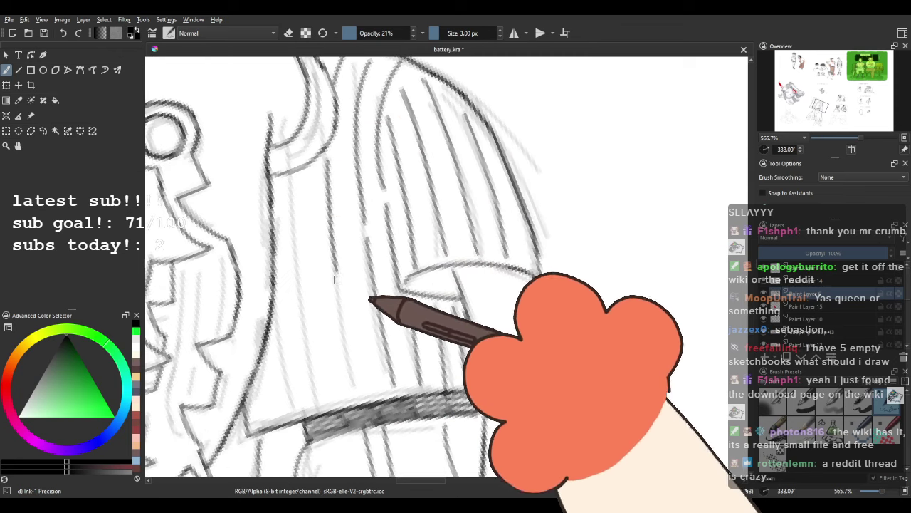
{"action": "left_click_drag", "start_coordinate": [332, 157], "coordinate": [365, 392]}
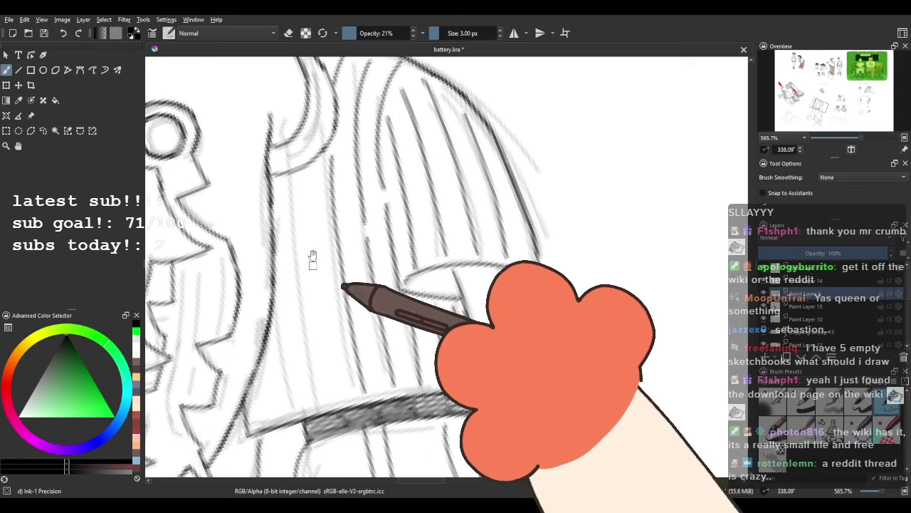
{"action": "left_click_drag", "start_coordinate": [311, 258], "coordinate": [344, 253]}
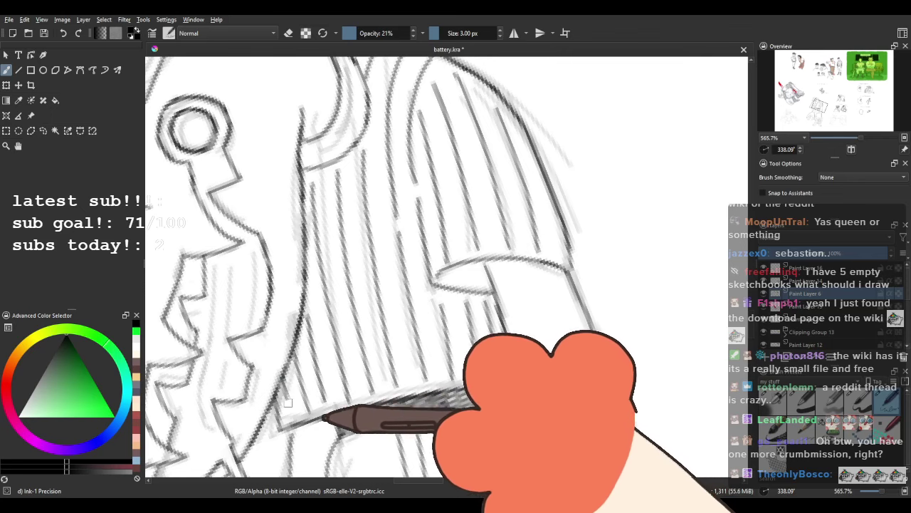
Reset the canvas rotation and examine the scale hatching on the legs and feet of the neighbouring bloody-mouthed crocodile drawing.
{"action": "scroll", "coordinate": [332, 214], "scroll_direction": "down", "scroll_amount": 4}
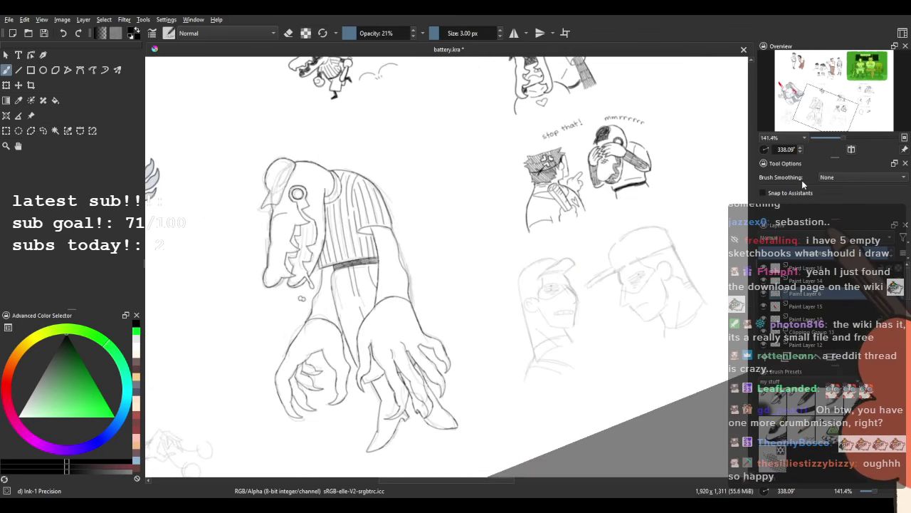
{"action": "left_click_drag", "start_coordinate": [765, 148], "coordinate": [778, 151]}
{"action": "scroll", "coordinate": [541, 328], "scroll_direction": "down", "scroll_amount": 1}
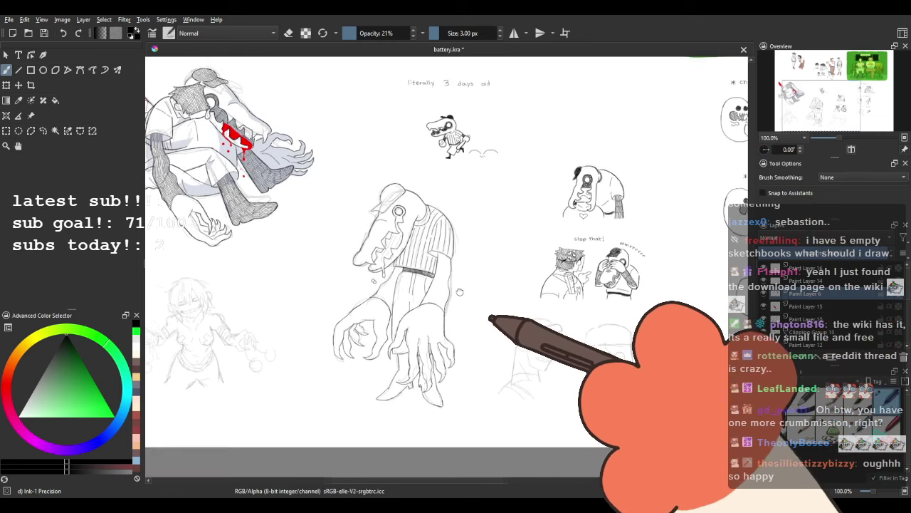
{"action": "left_click_drag", "start_coordinate": [460, 292], "coordinate": [475, 298]}
{"action": "left_click_drag", "start_coordinate": [535, 322], "coordinate": [577, 350]}
{"action": "left_click_drag", "start_coordinate": [303, 230], "coordinate": [352, 279]}
{"action": "scroll", "coordinate": [349, 277], "scroll_direction": "up", "scroll_amount": 3}
{"action": "scroll", "coordinate": [358, 368], "scroll_direction": "up", "scroll_amount": 2}
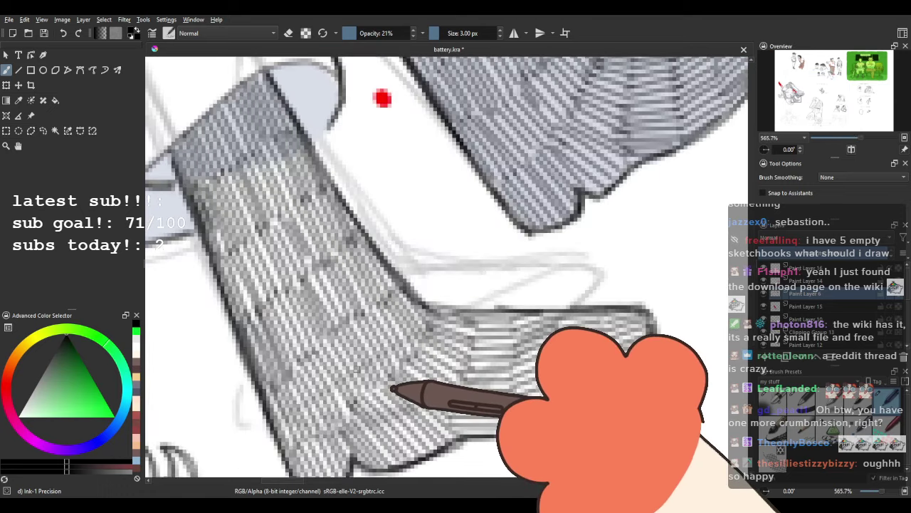
{"action": "key", "text": "plus"}
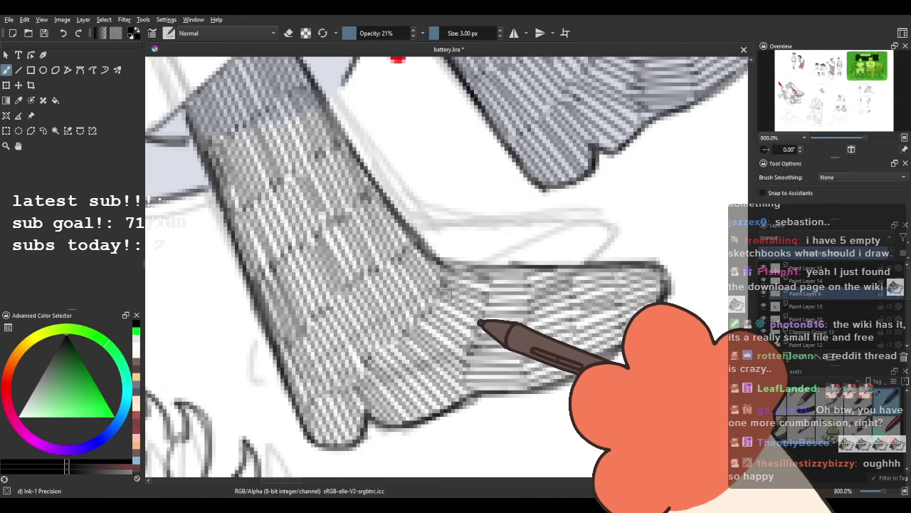
{"action": "scroll", "coordinate": [327, 269], "scroll_direction": "down", "scroll_amount": 3}
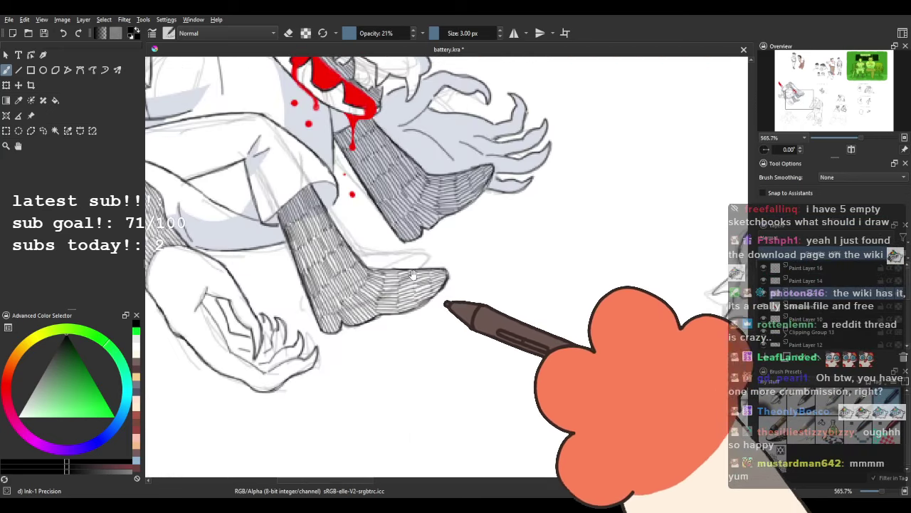
Return to the crocodile-headed batter and hide the rough sketch layer beneath its linework.
{"action": "scroll", "coordinate": [413, 274], "scroll_direction": "down", "scroll_amount": 2}
{"action": "left_click_drag", "start_coordinate": [413, 274], "coordinate": [224, 182]}
{"action": "scroll", "coordinate": [502, 215], "scroll_direction": "up", "scroll_amount": 1}
{"action": "scroll", "coordinate": [788, 314], "scroll_direction": "down", "scroll_amount": 1}
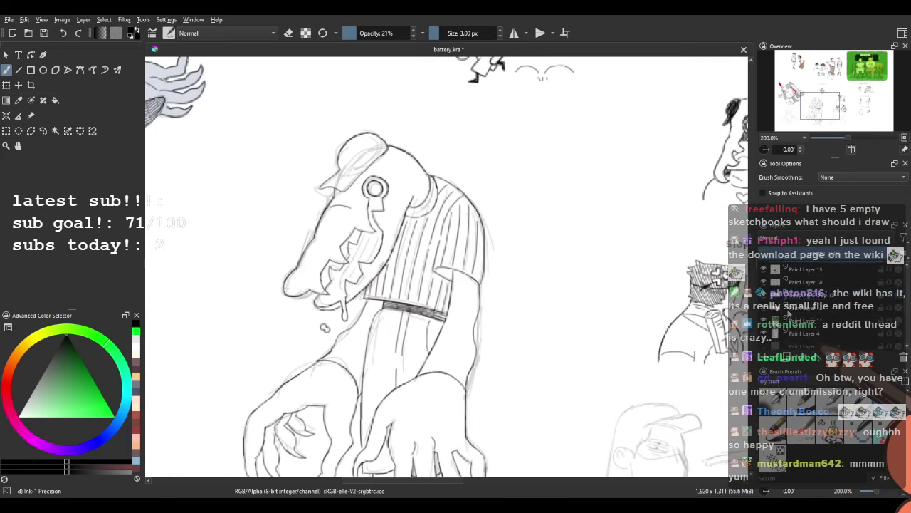
{"action": "scroll", "coordinate": [787, 314], "scroll_direction": "down", "scroll_amount": 3}
{"action": "left_click", "coordinate": [766, 312]}
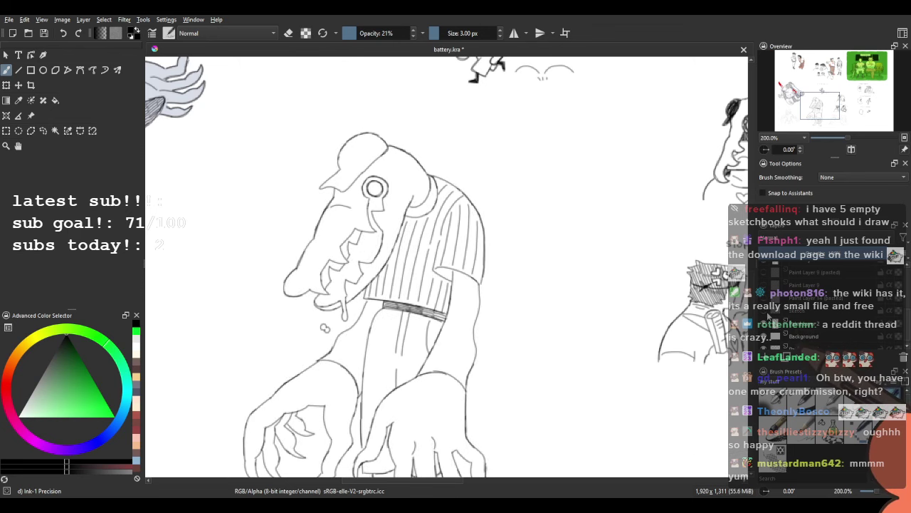
Fill the shirt's collar band with dense grey strokes following its curve, from the throat around to the back of the neck.
{"action": "scroll", "coordinate": [768, 316], "scroll_direction": "up", "scroll_amount": 3}
{"action": "scroll", "coordinate": [445, 253], "scroll_direction": "down", "scroll_amount": 2}
{"action": "left_click_drag", "start_coordinate": [443, 251], "coordinate": [452, 211]}
{"action": "scroll", "coordinate": [388, 202], "scroll_direction": "up", "scroll_amount": 1}
{"action": "key", "text": "plus"}
{"action": "scroll", "coordinate": [423, 211], "scroll_direction": "down", "scroll_amount": 1}
{"action": "scroll", "coordinate": [466, 196], "scroll_direction": "up", "scroll_amount": 3}
{"action": "scroll", "coordinate": [475, 194], "scroll_direction": "up", "scroll_amount": 1}
{"action": "left_click_drag", "start_coordinate": [311, 335], "coordinate": [401, 225]}
{"action": "left_click_drag", "start_coordinate": [401, 225], "coordinate": [282, 249]}
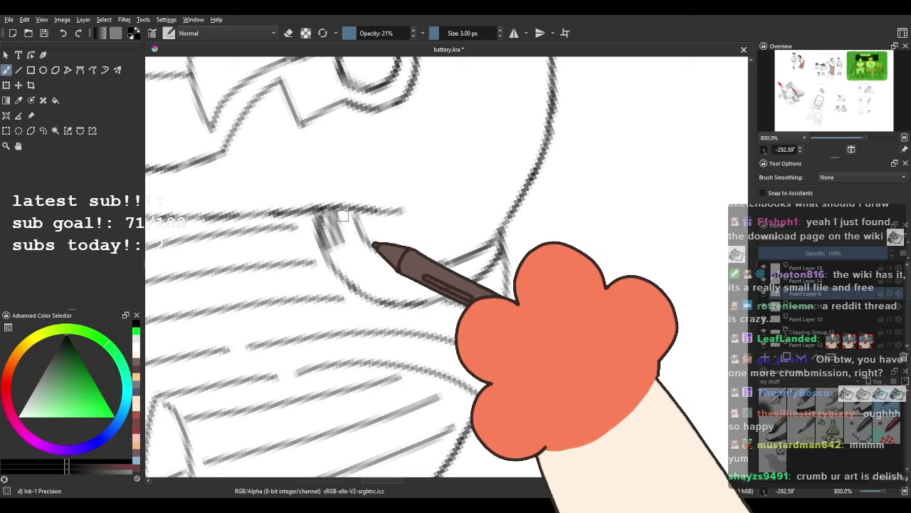
{"action": "mouse_move", "coordinate": [351, 215]}
{"action": "left_mouse_down"}
{"action": "mouse_move", "coordinate": [332, 119]}
{"action": "mouse_move", "coordinate": [371, 198]}
{"action": "mouse_move", "coordinate": [351, 216]}
{"action": "left_mouse_up"}
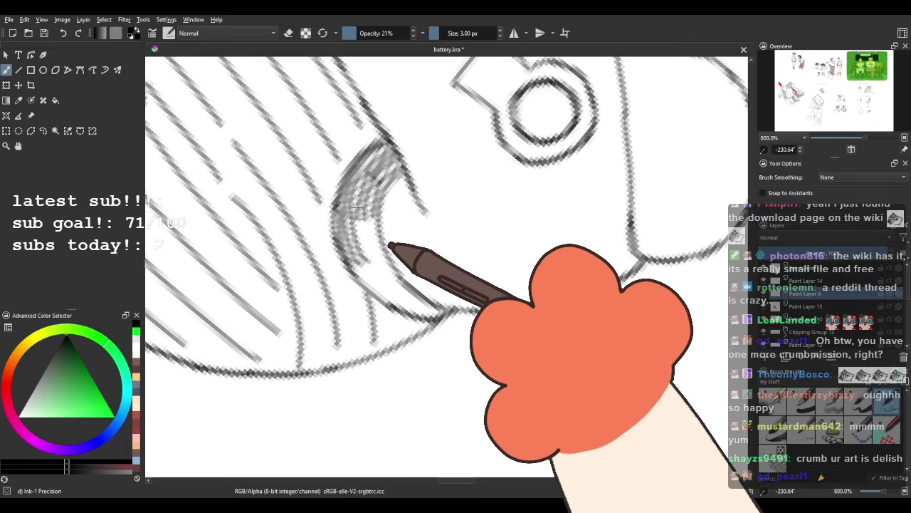
{"action": "left_click_drag", "start_coordinate": [379, 233], "coordinate": [391, 139]}
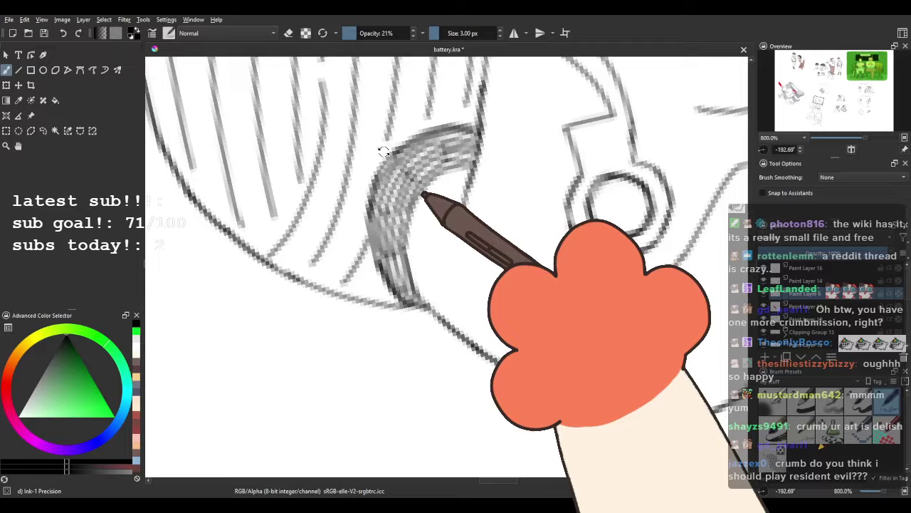
{"action": "left_click_drag", "start_coordinate": [433, 204], "coordinate": [397, 342]}
{"action": "left_click_drag", "start_coordinate": [762, 156], "coordinate": [774, 142]}
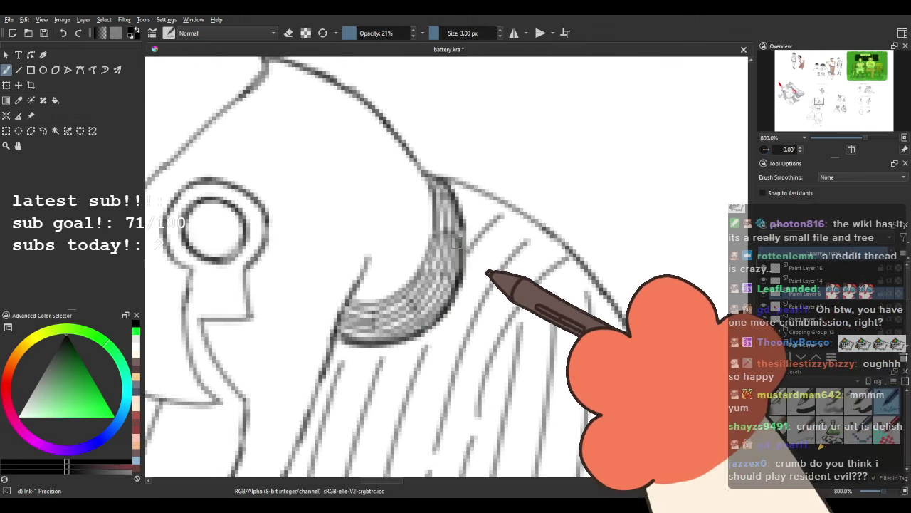
Darken the outer snout contour from the cap brim down around the rounded nose tip.
{"action": "left_click_drag", "start_coordinate": [321, 311], "coordinate": [433, 295]}
{"action": "left_click_drag", "start_coordinate": [310, 283], "coordinate": [407, 277]}
{"action": "left_click_drag", "start_coordinate": [391, 200], "coordinate": [387, 233]}
{"action": "mouse_move", "coordinate": [382, 266]}
{"action": "left_mouse_down"}
{"action": "mouse_move", "coordinate": [395, 307]}
{"action": "mouse_move", "coordinate": [358, 216]}
{"action": "left_mouse_up"}
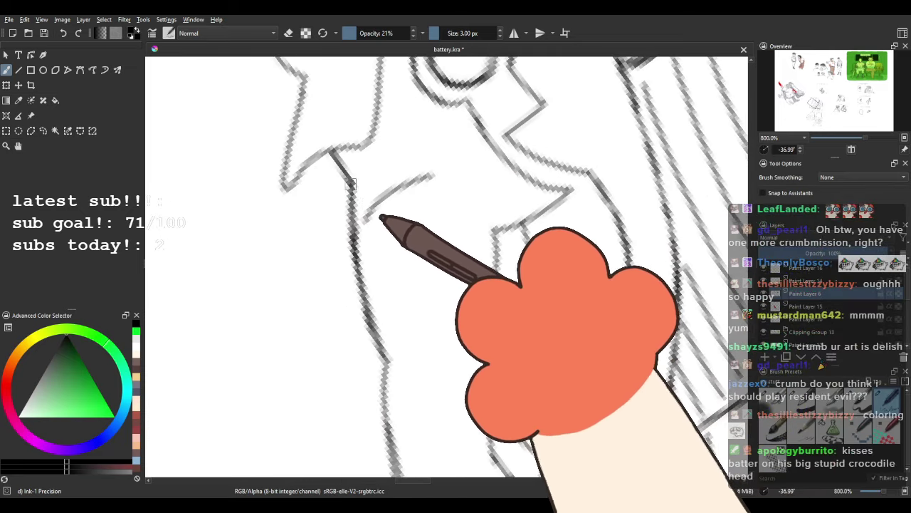
{"action": "left_click_drag", "start_coordinate": [350, 183], "coordinate": [385, 345]}
{"action": "mouse_move", "coordinate": [391, 377]}
{"action": "left_mouse_down"}
{"action": "mouse_move", "coordinate": [371, 232]}
{"action": "mouse_move", "coordinate": [351, 188]}
{"action": "mouse_move", "coordinate": [379, 342]}
{"action": "mouse_move", "coordinate": [360, 238]}
{"action": "mouse_move", "coordinate": [350, 233]}
{"action": "mouse_move", "coordinate": [360, 330]}
{"action": "mouse_move", "coordinate": [396, 344]}
{"action": "mouse_move", "coordinate": [426, 322]}
{"action": "left_mouse_up"}
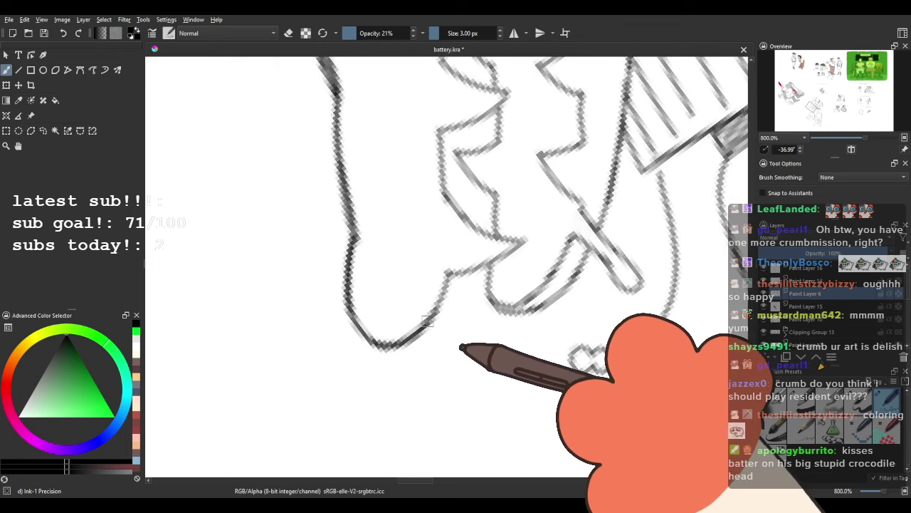
{"action": "left_click_drag", "start_coordinate": [314, 299], "coordinate": [353, 100]}
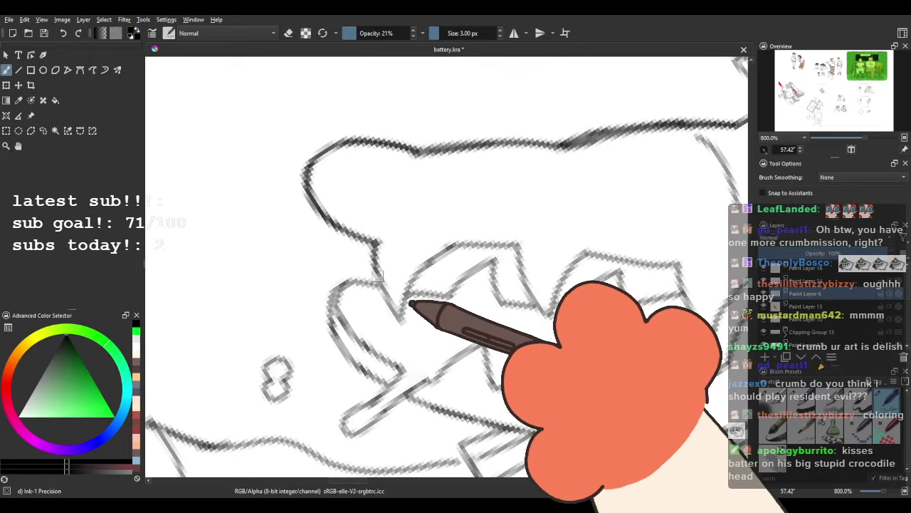
Darken the jagged upper jaw line from the snout tip back to the eye, including the ring around the eye.
{"action": "left_click_drag", "start_coordinate": [457, 243], "coordinate": [381, 223]}
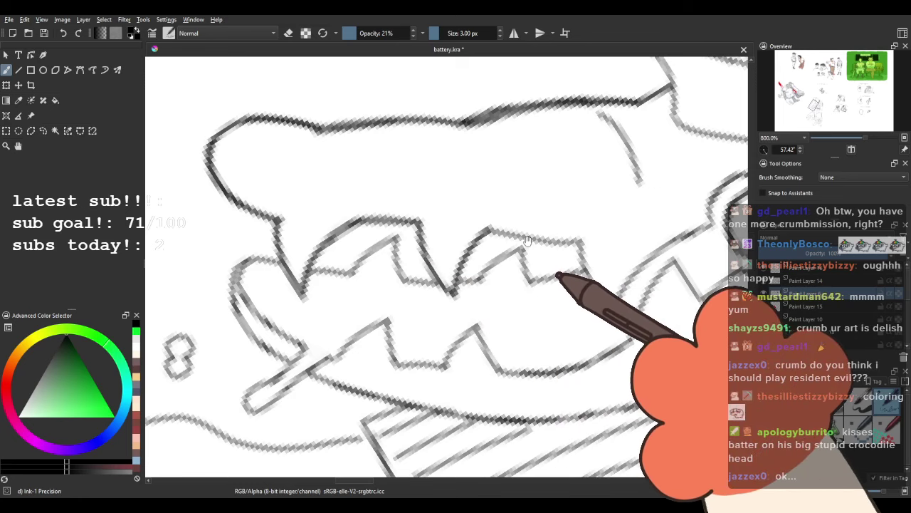
{"action": "left_click_drag", "start_coordinate": [457, 279], "coordinate": [347, 197]}
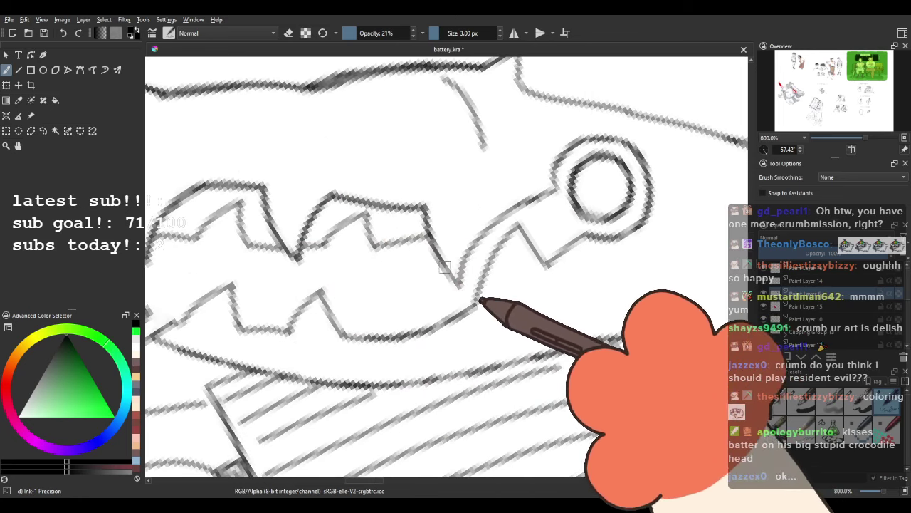
{"action": "mouse_move", "coordinate": [464, 267]}
{"action": "left_mouse_down"}
{"action": "mouse_move", "coordinate": [503, 215]}
{"action": "mouse_move", "coordinate": [559, 186]}
{"action": "mouse_move", "coordinate": [428, 231]}
{"action": "left_mouse_up"}
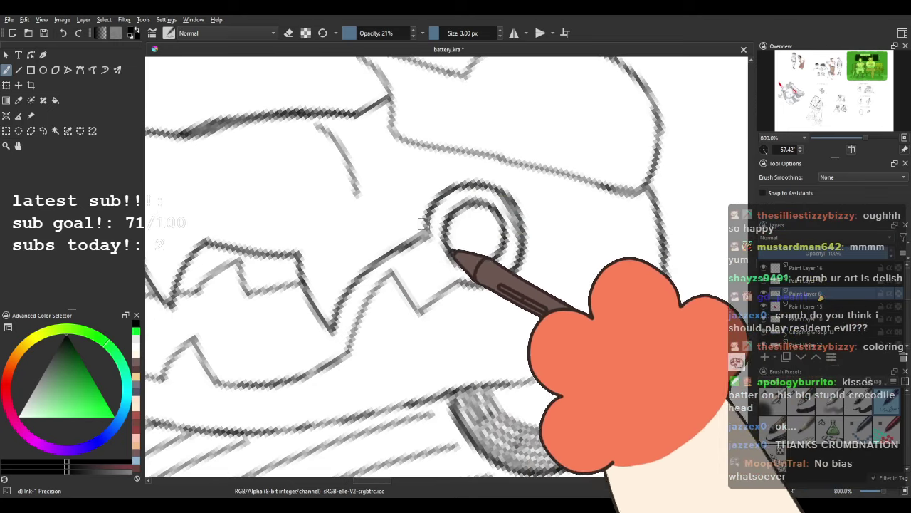
{"action": "mouse_move", "coordinate": [376, 207]}
{"action": "left_mouse_down"}
{"action": "mouse_move", "coordinate": [326, 252]}
{"action": "mouse_move", "coordinate": [384, 203]}
{"action": "left_mouse_up"}
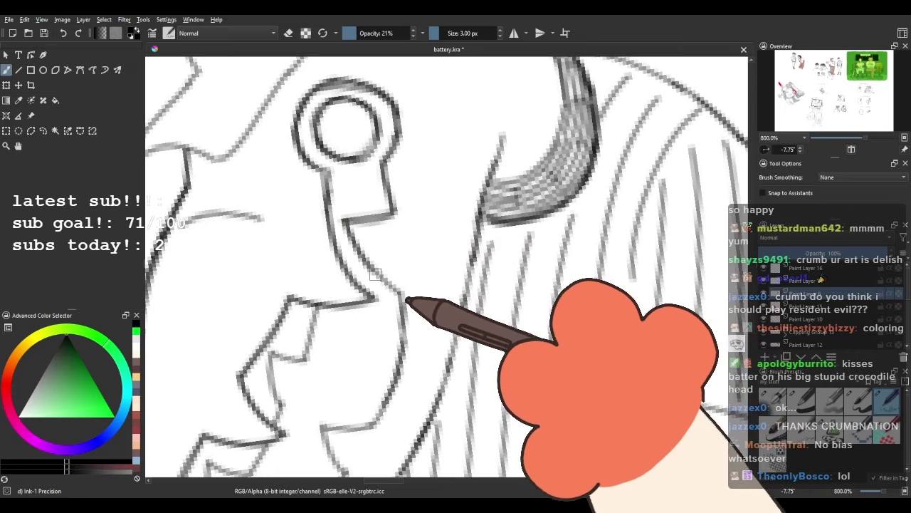
Darken the lower jaw line with its tooth notches from below the eye down to the drool strand.
{"action": "left_click_drag", "start_coordinate": [371, 197], "coordinate": [390, 180]}
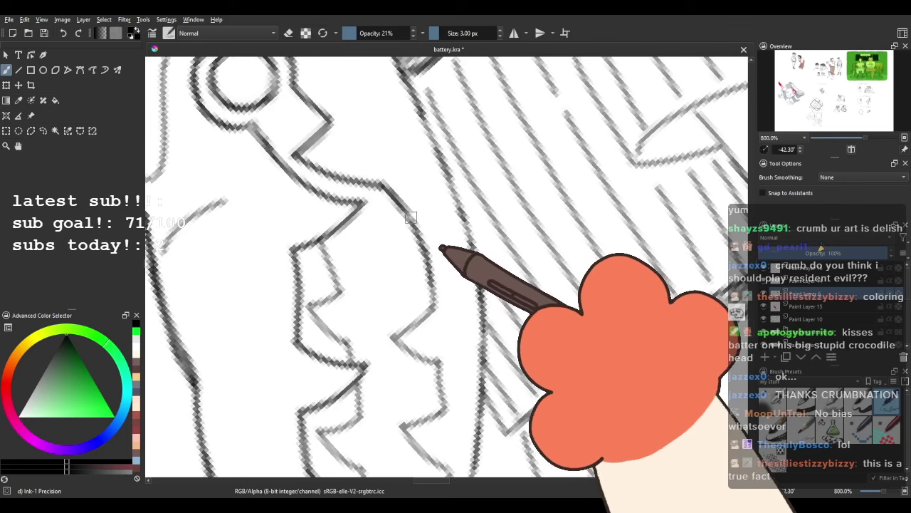
{"action": "mouse_move", "coordinate": [440, 366]}
{"action": "left_mouse_down"}
{"action": "mouse_move", "coordinate": [408, 172]}
{"action": "mouse_move", "coordinate": [406, 205]}
{"action": "left_mouse_up"}
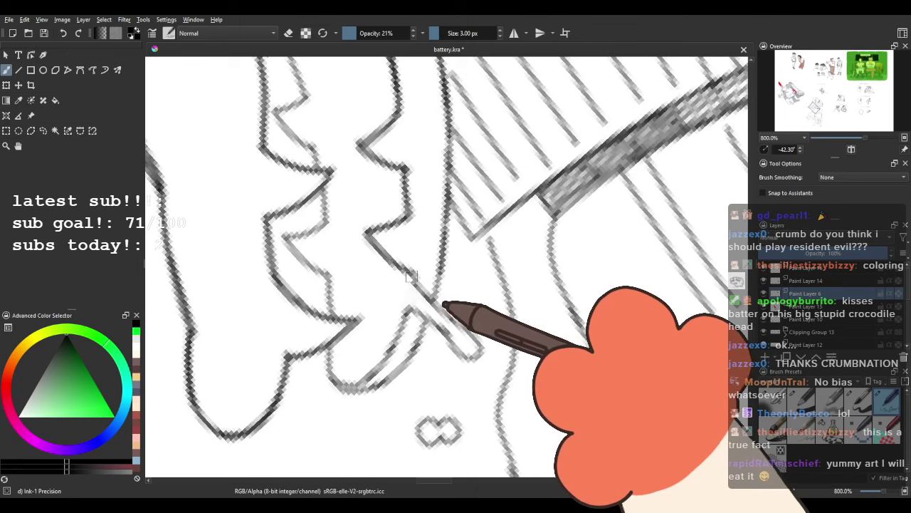
{"action": "left_click_drag", "start_coordinate": [347, 238], "coordinate": [406, 343]}
Darken the inner tooth edges, the lower jaw tip, the hanging drool strand and the small droplet beneath it.
{"action": "left_click_drag", "start_coordinate": [344, 155], "coordinate": [352, 211]}
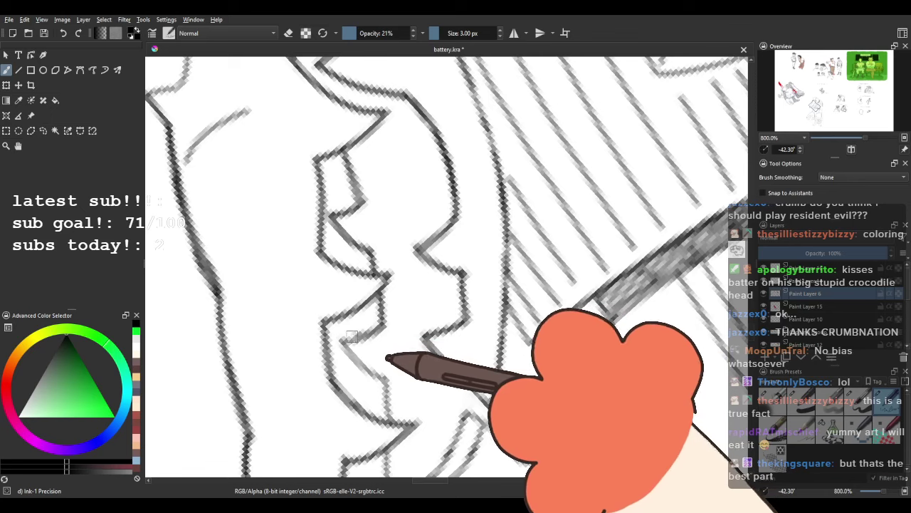
{"action": "mouse_move", "coordinate": [352, 336]}
{"action": "left_mouse_down"}
{"action": "mouse_move", "coordinate": [369, 251]}
{"action": "mouse_move", "coordinate": [364, 293]}
{"action": "left_mouse_up"}
{"action": "mouse_move", "coordinate": [390, 327]}
{"action": "left_mouse_down"}
{"action": "mouse_move", "coordinate": [362, 288]}
{"action": "mouse_move", "coordinate": [378, 317]}
{"action": "mouse_move", "coordinate": [411, 296]}
{"action": "left_mouse_up"}
{"action": "left_click_drag", "start_coordinate": [430, 263], "coordinate": [403, 273]}
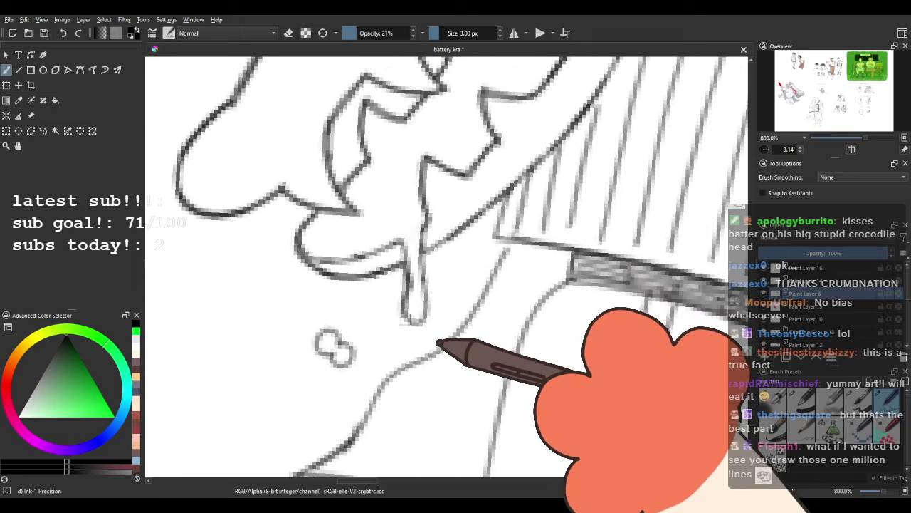
{"action": "left_click_drag", "start_coordinate": [310, 321], "coordinate": [359, 280]}
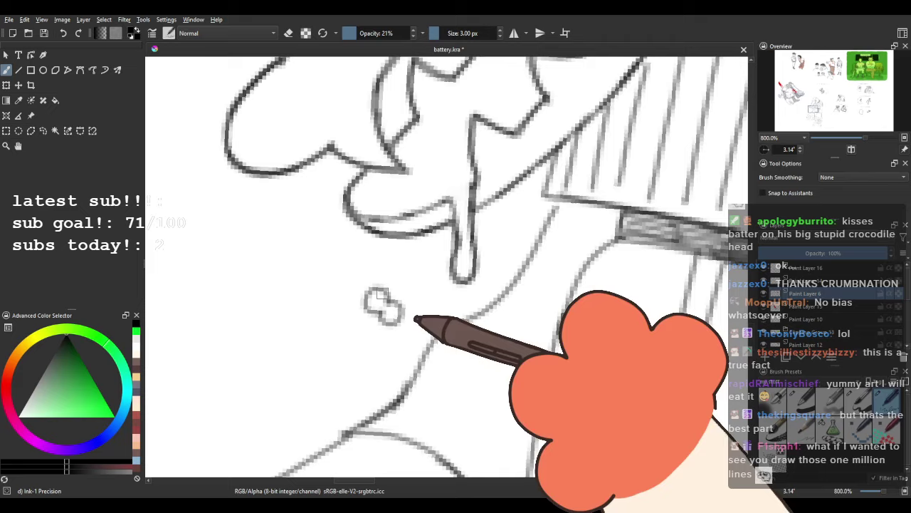
{"action": "left_click_drag", "start_coordinate": [475, 260], "coordinate": [393, 363]}
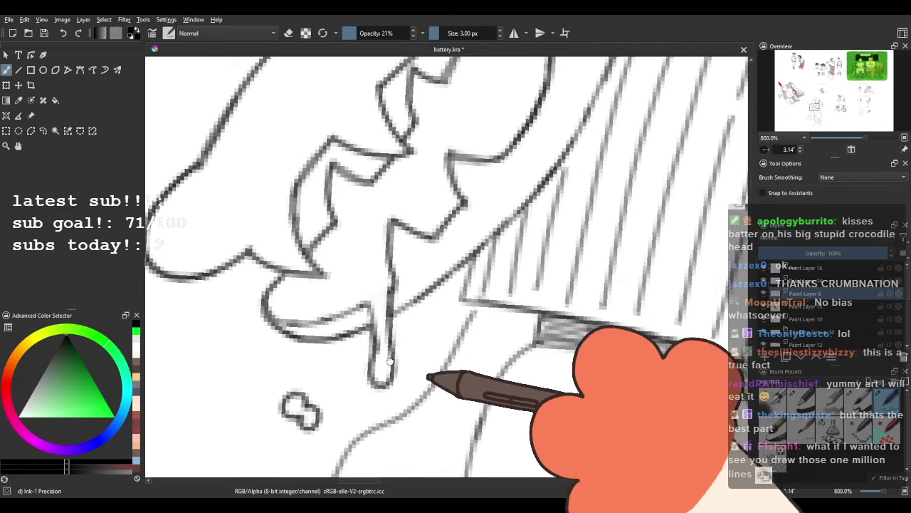
Darken the baseball cap's outline, covering the crown, the brim and the edge against the head.
{"action": "left_click_drag", "start_coordinate": [530, 100], "coordinate": [418, 362]}
{"action": "left_click_drag", "start_coordinate": [260, 276], "coordinate": [354, 282]}
{"action": "left_click_drag", "start_coordinate": [364, 236], "coordinate": [360, 252]}
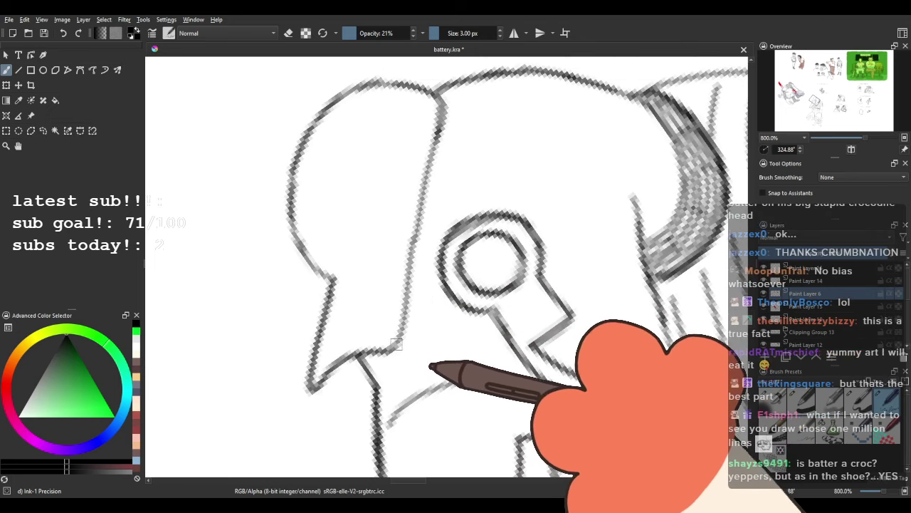
{"action": "mouse_move", "coordinate": [418, 130]}
{"action": "left_mouse_down"}
{"action": "mouse_move", "coordinate": [427, 193]}
{"action": "mouse_move", "coordinate": [428, 168]}
{"action": "left_mouse_up"}
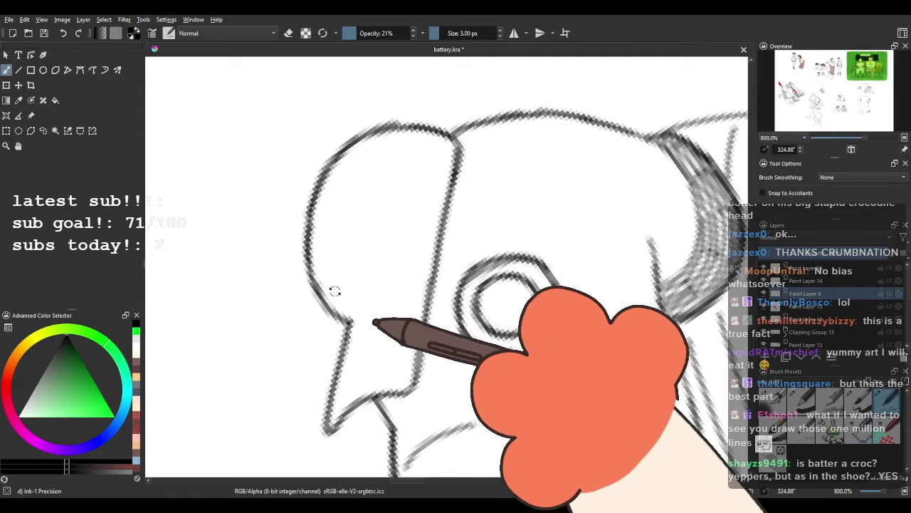
{"action": "left_click_drag", "start_coordinate": [334, 292], "coordinate": [416, 186]}
{"action": "left_click_drag", "start_coordinate": [296, 397], "coordinate": [460, 163]}
Darken the shirt hem and the lower edge of the belt across the waist.
{"action": "left_click_drag", "start_coordinate": [257, 325], "coordinate": [374, 373]}
{"action": "scroll", "coordinate": [394, 240], "scroll_direction": "down", "scroll_amount": 3}
{"action": "scroll", "coordinate": [364, 232], "scroll_direction": "up", "scroll_amount": 1}
{"action": "left_click_drag", "start_coordinate": [375, 416], "coordinate": [306, 297]}
{"action": "scroll", "coordinate": [334, 286], "scroll_direction": "up", "scroll_amount": 3}
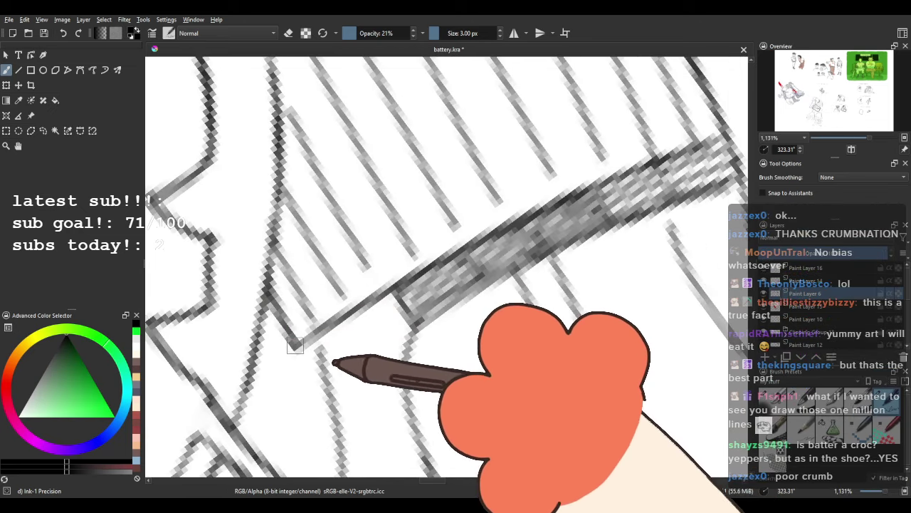
{"action": "left_click_drag", "start_coordinate": [295, 346], "coordinate": [413, 276]}
{"action": "left_click_drag", "start_coordinate": [489, 244], "coordinate": [363, 317]}
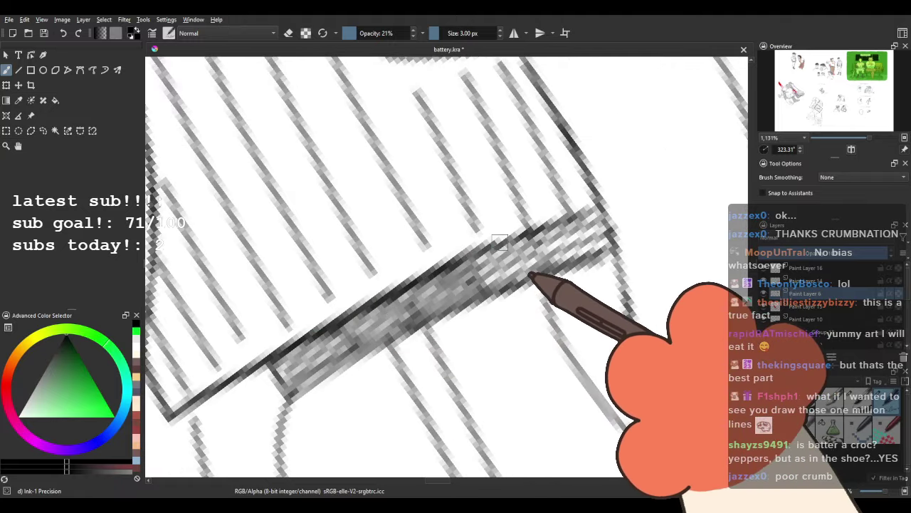
{"action": "scroll", "coordinate": [277, 314], "scroll_direction": "down", "scroll_amount": 3}
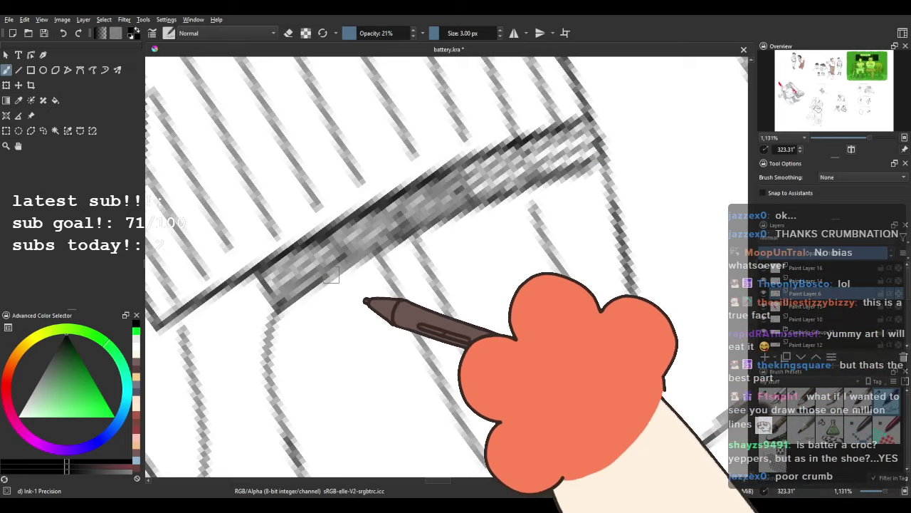
{"action": "mouse_move", "coordinate": [331, 275]}
{"action": "left_mouse_down"}
{"action": "mouse_move", "coordinate": [442, 213]}
{"action": "mouse_move", "coordinate": [596, 160]}
{"action": "left_mouse_up"}
Darken the long front edge of the trousers from the belt down past the near hand.
{"action": "mouse_move", "coordinate": [249, 384]}
{"action": "left_mouse_down"}
{"action": "mouse_move", "coordinate": [255, 294]}
{"action": "mouse_move", "coordinate": [278, 248]}
{"action": "left_mouse_up"}
{"action": "left_click_drag", "start_coordinate": [337, 225], "coordinate": [330, 188]}
{"action": "mouse_move", "coordinate": [298, 155]}
{"action": "left_mouse_down"}
{"action": "mouse_move", "coordinate": [281, 310]}
{"action": "mouse_move", "coordinate": [287, 336]}
{"action": "left_mouse_up"}
{"action": "left_click_drag", "start_coordinate": [286, 327], "coordinate": [283, 244]}
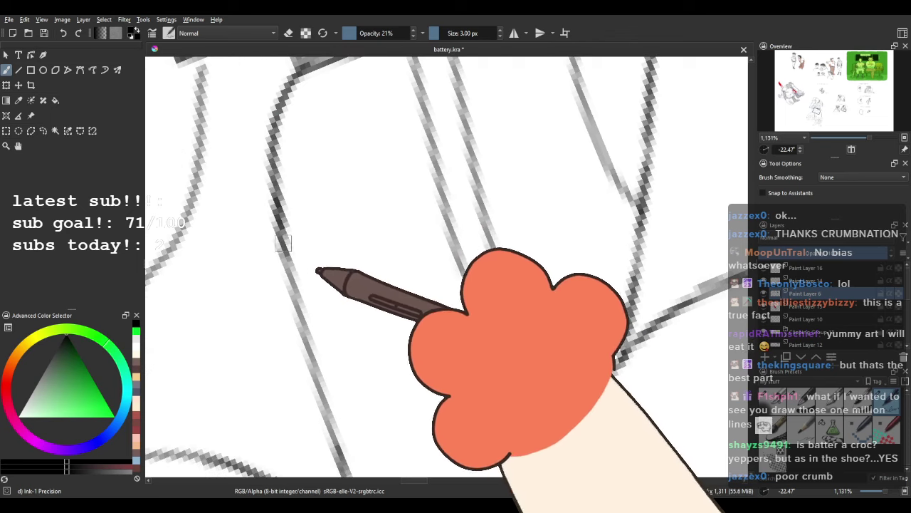
{"action": "scroll", "coordinate": [286, 238], "scroll_direction": "down", "scroll_amount": 4}
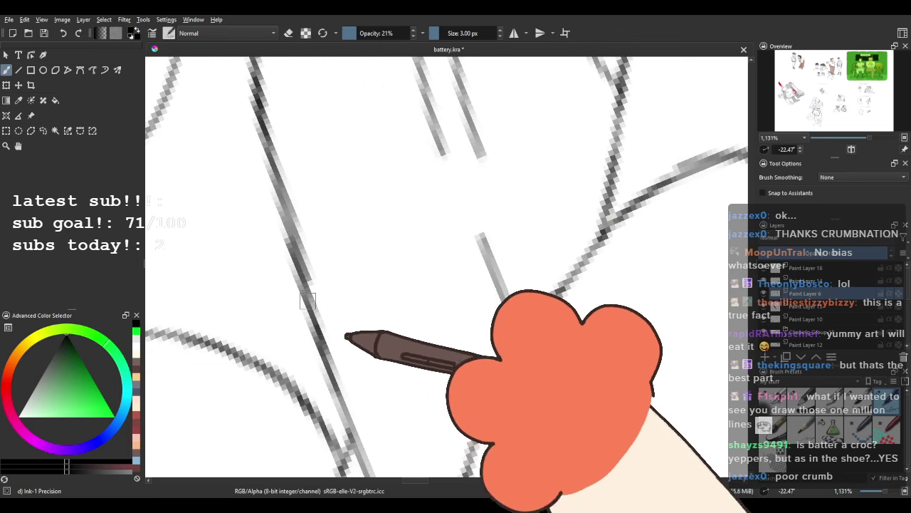
{"action": "scroll", "coordinate": [351, 410], "scroll_direction": "down", "scroll_amount": 4}
{"action": "scroll", "coordinate": [312, 243], "scroll_direction": "down", "scroll_amount": 4}
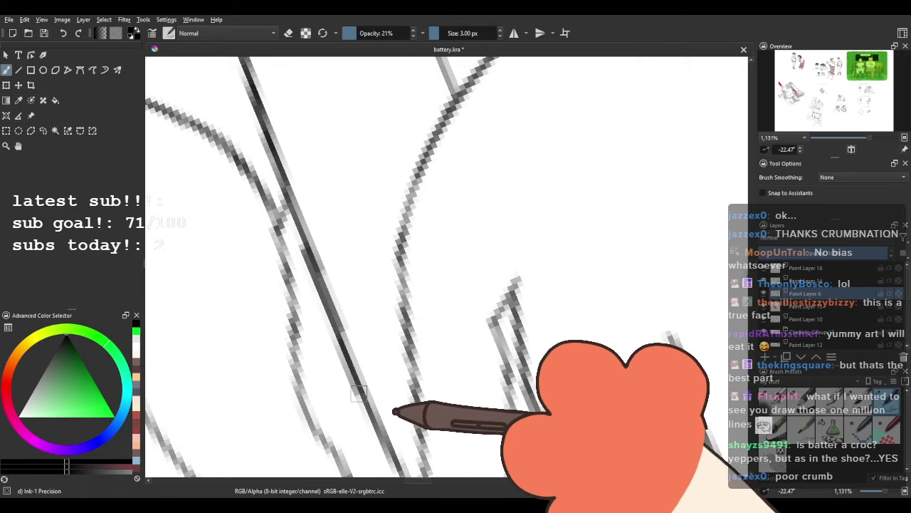
{"action": "scroll", "coordinate": [358, 394], "scroll_direction": "down", "scroll_amount": 8}
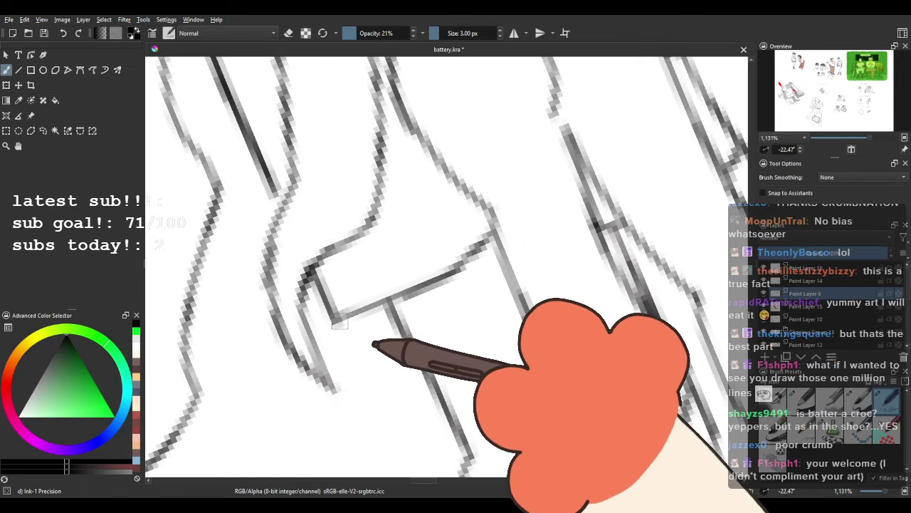
Darken the front leg's trouser cuff, lower leg and pointed shoe, including the sole and heel.
{"action": "scroll", "coordinate": [360, 254], "scroll_direction": "down", "scroll_amount": 4}
{"action": "left_click_drag", "start_coordinate": [313, 180], "coordinate": [375, 316]}
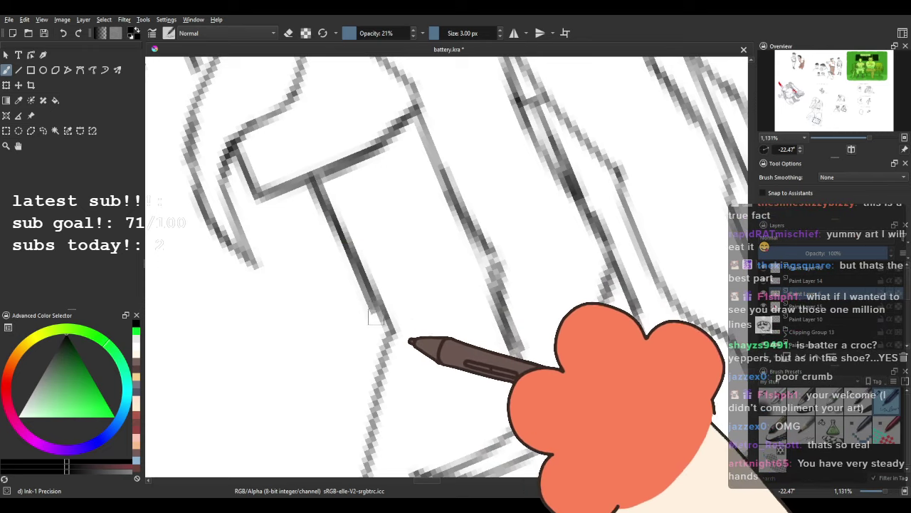
{"action": "left_click_drag", "start_coordinate": [388, 381], "coordinate": [329, 178]}
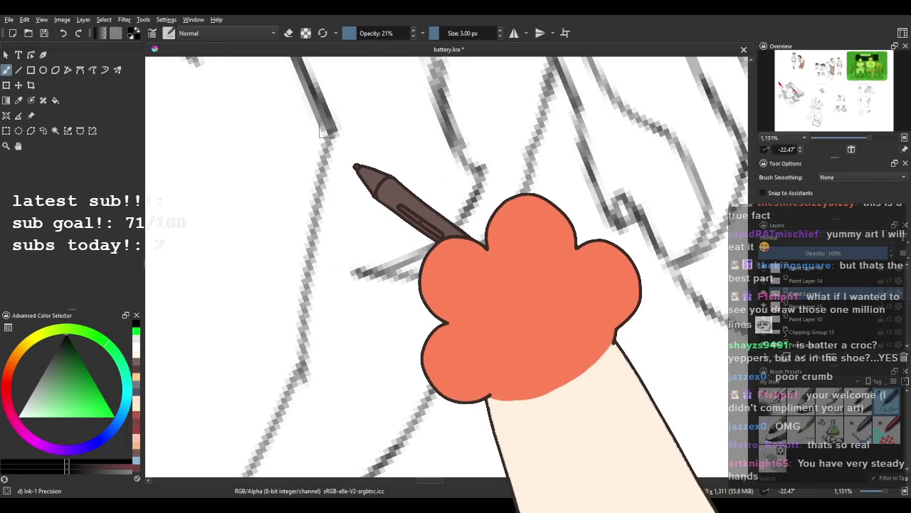
{"action": "mouse_move", "coordinate": [331, 137]}
{"action": "left_mouse_down"}
{"action": "mouse_move", "coordinate": [304, 355]}
{"action": "mouse_move", "coordinate": [326, 169]}
{"action": "mouse_move", "coordinate": [251, 327]}
{"action": "left_mouse_up"}
{"action": "left_click_drag", "start_coordinate": [408, 281], "coordinate": [337, 393]}
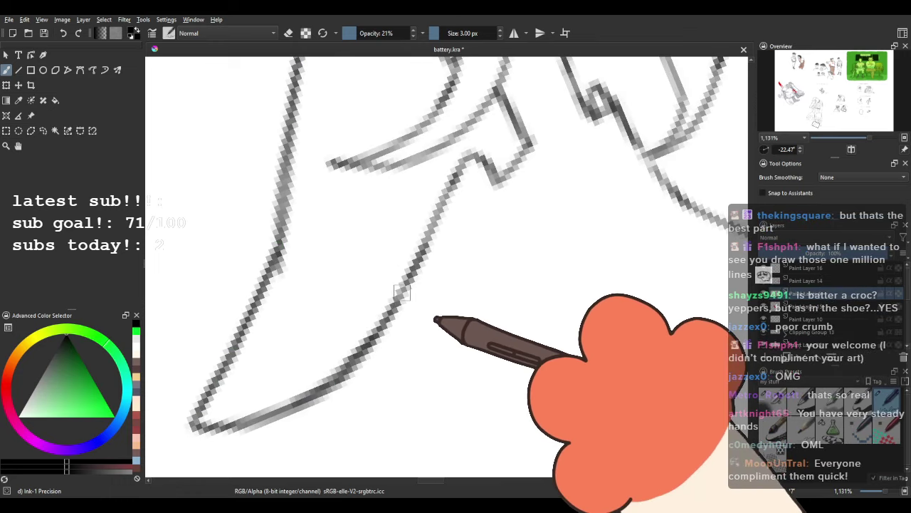
{"action": "left_click_drag", "start_coordinate": [435, 223], "coordinate": [362, 354]}
Darken the trouser, leg and shoe edges of the second leg showing between the clawed fingers.
{"action": "mouse_move", "coordinate": [367, 310]}
{"action": "left_mouse_down"}
{"action": "mouse_move", "coordinate": [399, 327]}
{"action": "mouse_move", "coordinate": [419, 277]}
{"action": "mouse_move", "coordinate": [401, 239]}
{"action": "left_mouse_up"}
{"action": "mouse_move", "coordinate": [399, 215]}
{"action": "left_mouse_down"}
{"action": "mouse_move", "coordinate": [416, 327]}
{"action": "mouse_move", "coordinate": [374, 140]}
{"action": "mouse_move", "coordinate": [362, 284]}
{"action": "mouse_move", "coordinate": [351, 192]}
{"action": "mouse_move", "coordinate": [360, 342]}
{"action": "left_mouse_up"}
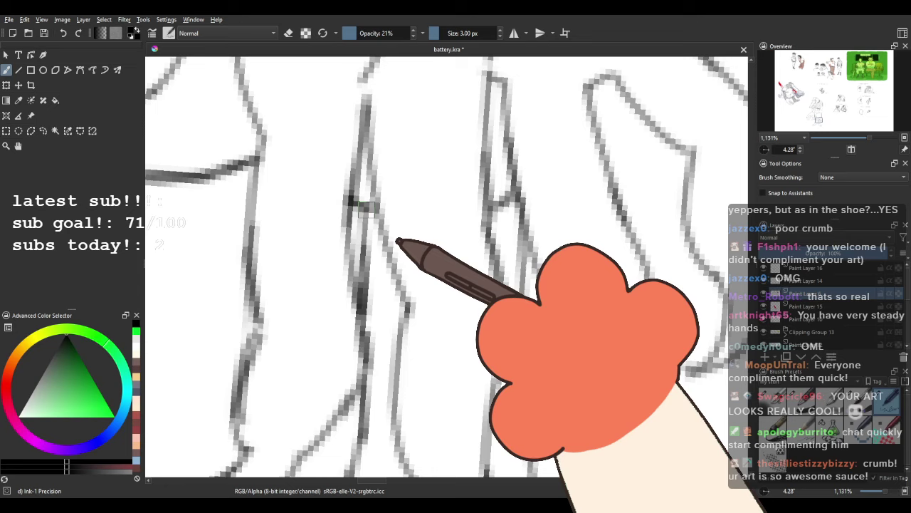
{"action": "mouse_move", "coordinate": [359, 205]}
{"action": "left_mouse_down"}
{"action": "mouse_move", "coordinate": [372, 299]}
{"action": "mouse_move", "coordinate": [348, 213]}
{"action": "left_mouse_up"}
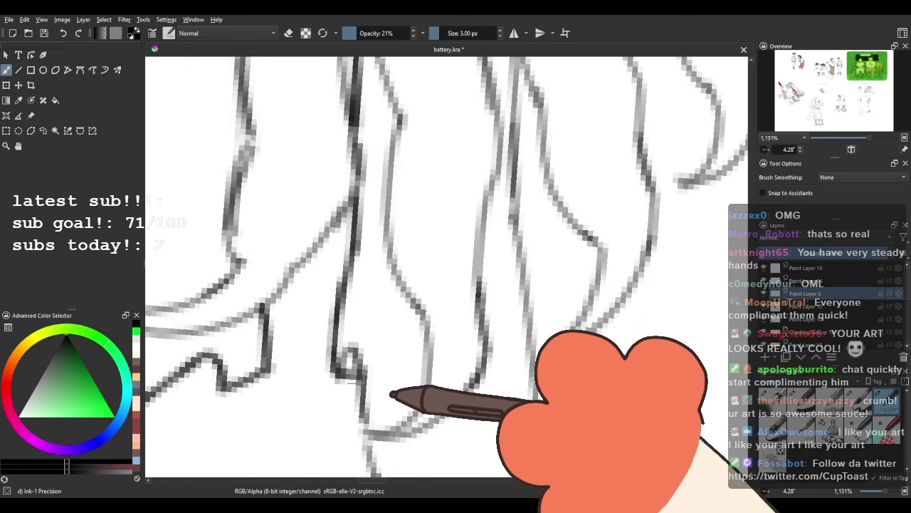
{"action": "left_click_drag", "start_coordinate": [351, 380], "coordinate": [342, 235]}
{"action": "mouse_move", "coordinate": [344, 285]}
{"action": "left_mouse_down"}
{"action": "mouse_move", "coordinate": [311, 209]}
{"action": "mouse_move", "coordinate": [358, 139]}
{"action": "mouse_move", "coordinate": [376, 252]}
{"action": "mouse_move", "coordinate": [425, 352]}
{"action": "mouse_move", "coordinate": [362, 394]}
{"action": "mouse_move", "coordinate": [392, 352]}
{"action": "left_mouse_up"}
{"action": "mouse_move", "coordinate": [410, 235]}
{"action": "left_mouse_down"}
{"action": "mouse_move", "coordinate": [392, 262]}
{"action": "mouse_move", "coordinate": [310, 157]}
{"action": "mouse_move", "coordinate": [387, 346]}
{"action": "left_mouse_up"}
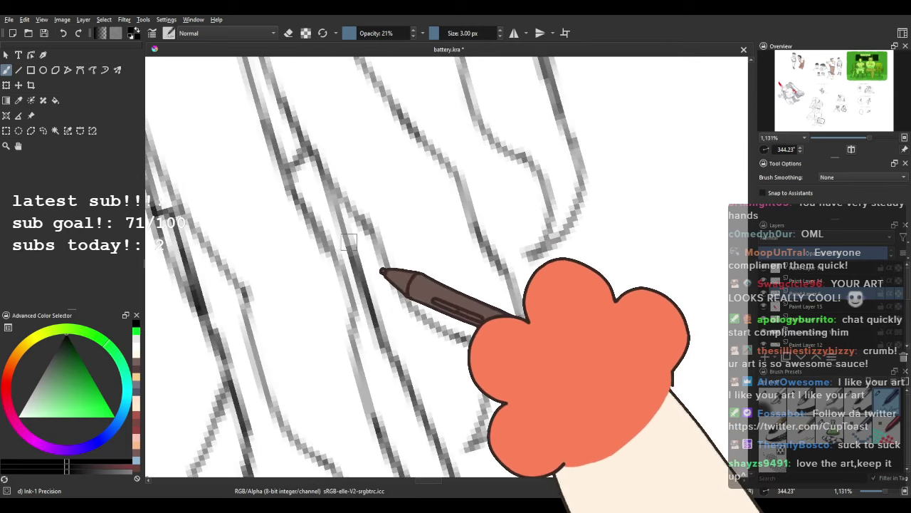
{"action": "scroll", "coordinate": [330, 243], "scroll_direction": "down", "scroll_amount": 3}
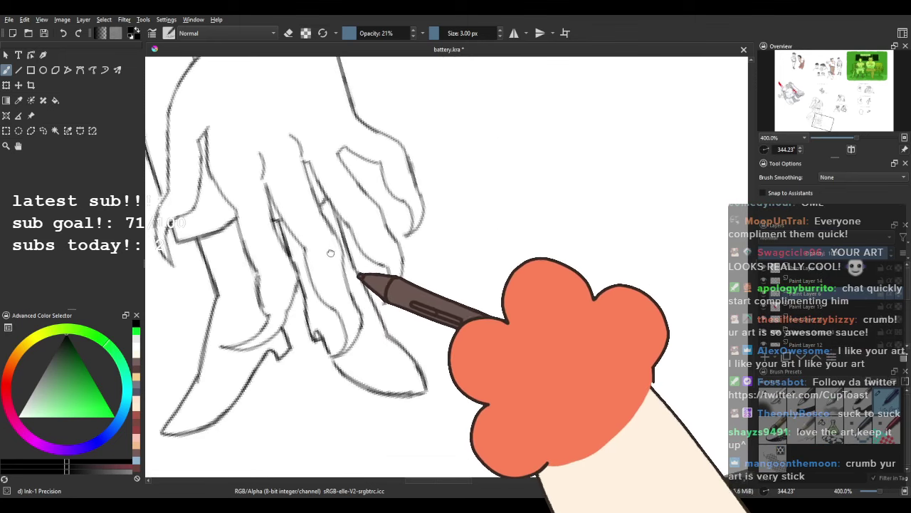
Darken the near sleeve's fold and lower opening edge, plus the shirt's front side line from the sleeve down to the belt.
{"action": "scroll", "coordinate": [400, 265], "scroll_direction": "down", "scroll_amount": 1}
{"action": "left_click_drag", "start_coordinate": [330, 254], "coordinate": [449, 299]}
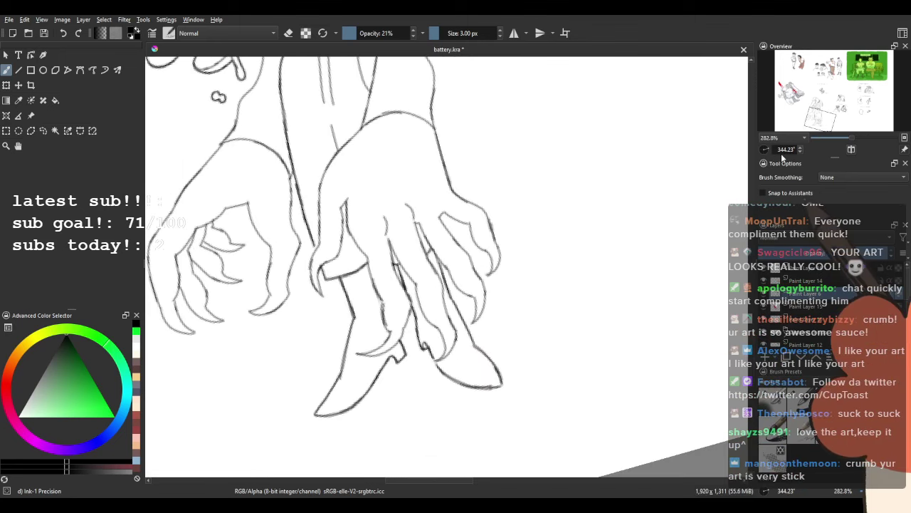
{"action": "left_click_drag", "start_coordinate": [764, 151], "coordinate": [776, 149]}
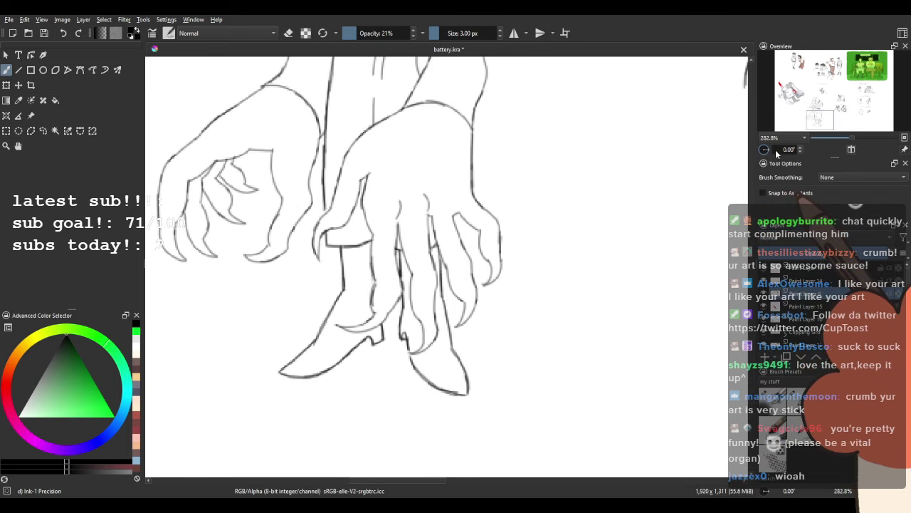
{"action": "scroll", "coordinate": [520, 232], "scroll_direction": "down", "scroll_amount": 1}
{"action": "left_click_drag", "start_coordinate": [509, 215], "coordinate": [468, 327]}
{"action": "left_click_drag", "start_coordinate": [438, 142], "coordinate": [418, 225]}
{"action": "scroll", "coordinate": [419, 223], "scroll_direction": "up", "scroll_amount": 4}
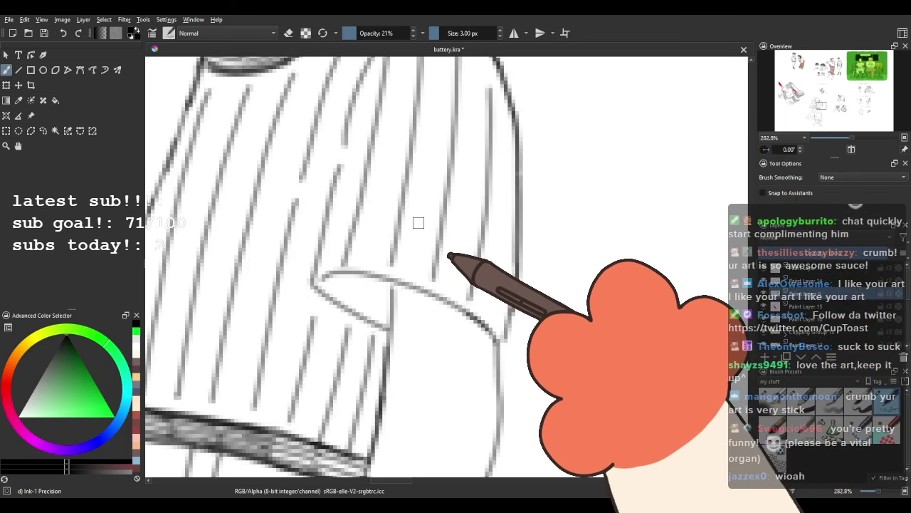
{"action": "left_click_drag", "start_coordinate": [286, 275], "coordinate": [293, 328]}
{"action": "mouse_move", "coordinate": [310, 210]}
{"action": "left_mouse_down"}
{"action": "mouse_move", "coordinate": [321, 289]}
{"action": "mouse_move", "coordinate": [313, 298]}
{"action": "mouse_move", "coordinate": [287, 257]}
{"action": "mouse_move", "coordinate": [349, 197]}
{"action": "left_mouse_up"}
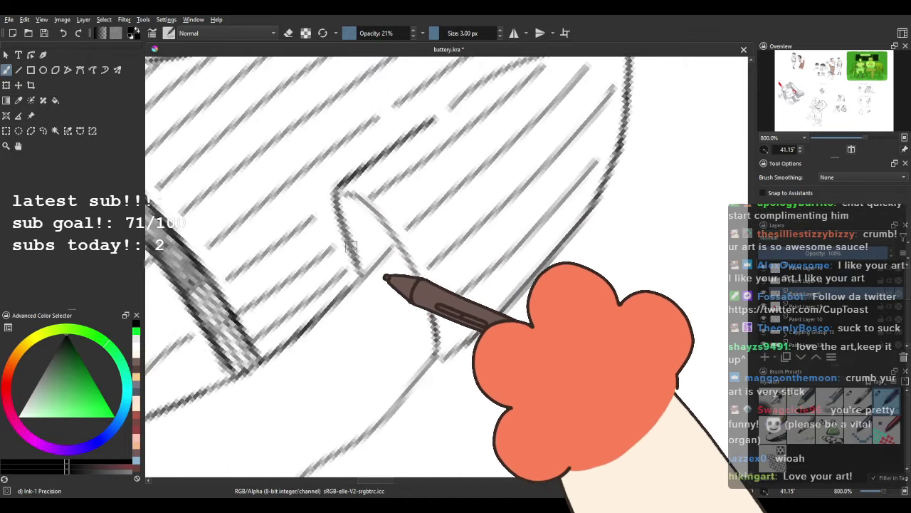
{"action": "mouse_move", "coordinate": [354, 245]}
{"action": "left_mouse_down"}
{"action": "mouse_move", "coordinate": [302, 352]}
{"action": "mouse_move", "coordinate": [355, 217]}
{"action": "left_mouse_up"}
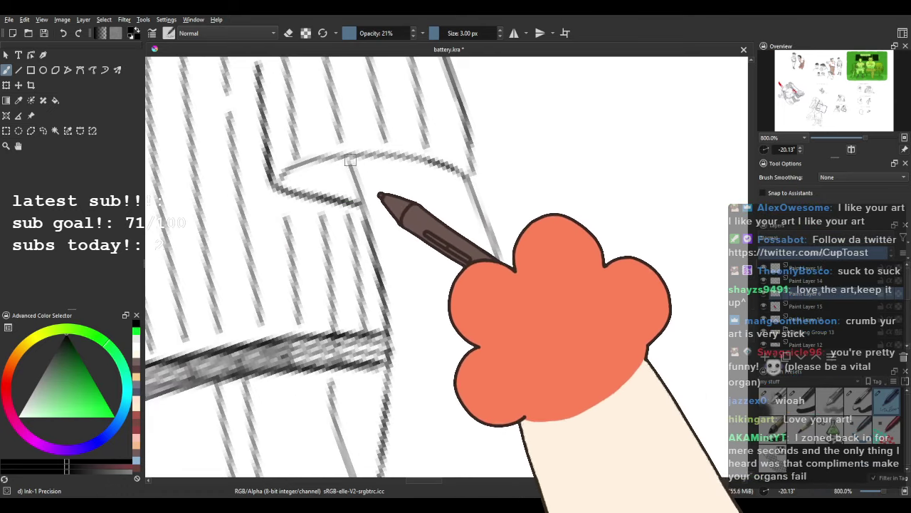
{"action": "left_click_drag", "start_coordinate": [386, 327], "coordinate": [378, 295]}
Darken the near hand's inner contour from the wrist to the thumb claw, and the edges between thumb and first finger.
{"action": "mouse_move", "coordinate": [398, 393]}
{"action": "left_mouse_down"}
{"action": "mouse_move", "coordinate": [398, 326]}
{"action": "mouse_move", "coordinate": [369, 175]}
{"action": "mouse_move", "coordinate": [349, 215]}
{"action": "left_mouse_up"}
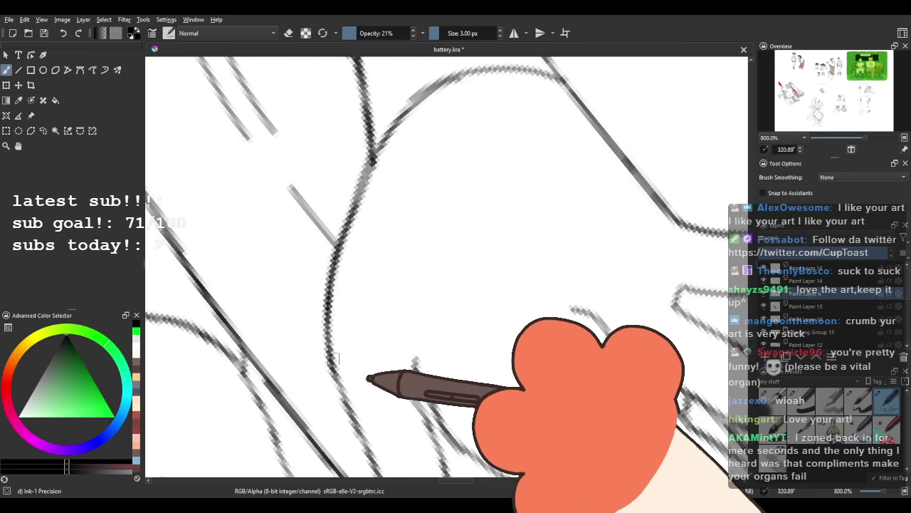
{"action": "mouse_move", "coordinate": [341, 398]}
{"action": "left_mouse_down"}
{"action": "mouse_move", "coordinate": [324, 319]}
{"action": "mouse_move", "coordinate": [351, 378]}
{"action": "mouse_move", "coordinate": [320, 272]}
{"action": "left_mouse_up"}
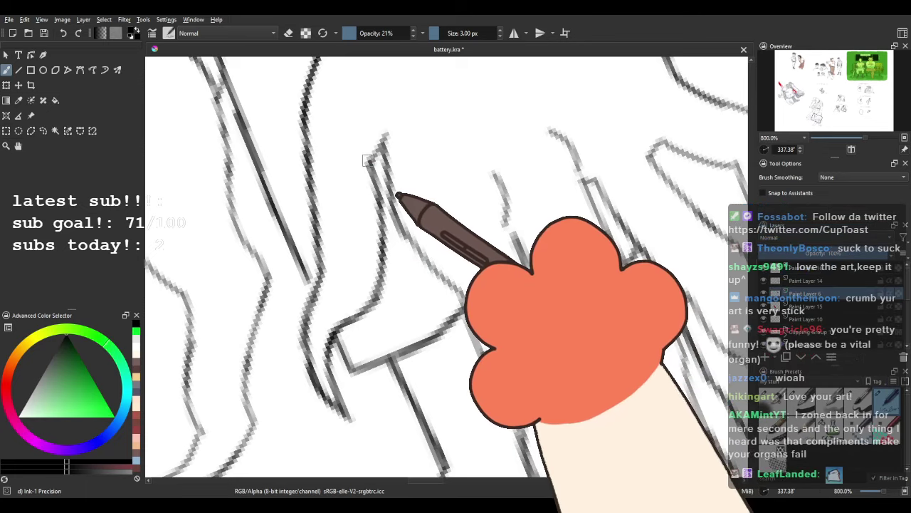
{"action": "left_click_drag", "start_coordinate": [368, 157], "coordinate": [325, 203]}
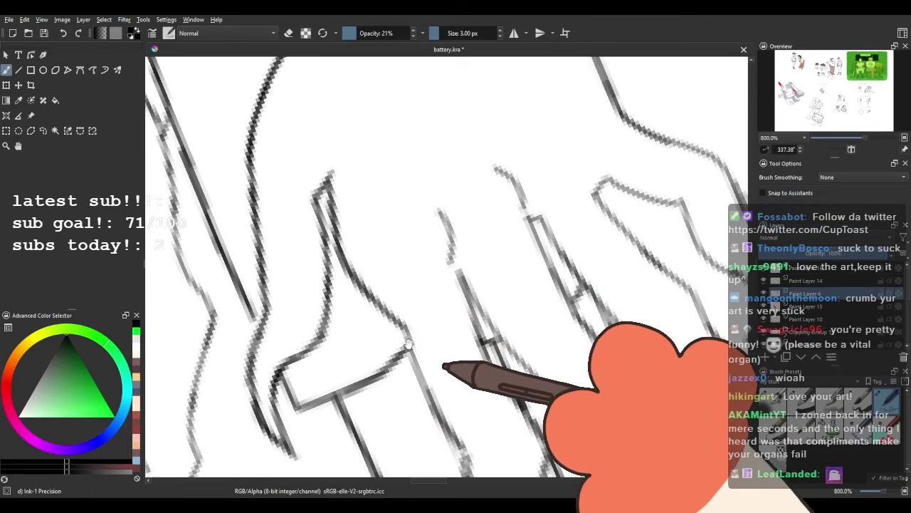
{"action": "left_click_drag", "start_coordinate": [408, 344], "coordinate": [324, 240]}
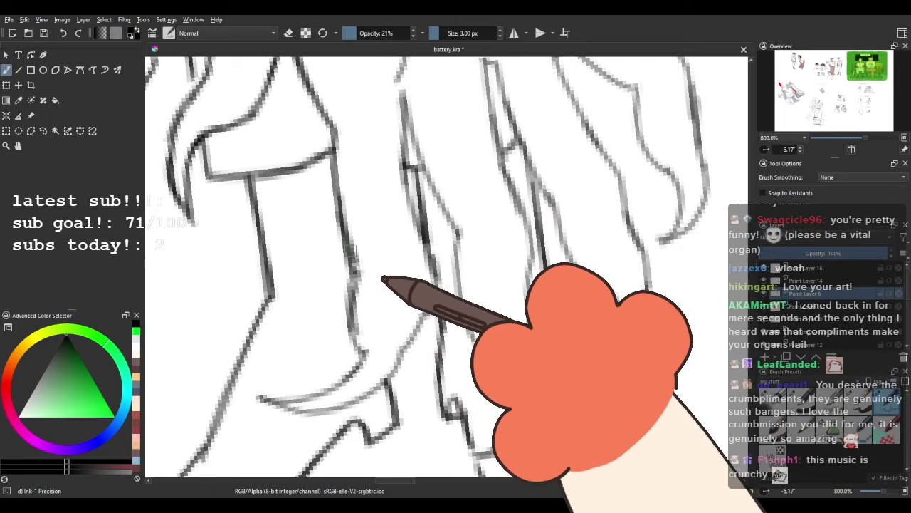
Darken the first and second clawed fingers of the near hand, including their curved claw tips.
{"action": "scroll", "coordinate": [385, 318], "scroll_direction": "down", "scroll_amount": 3}
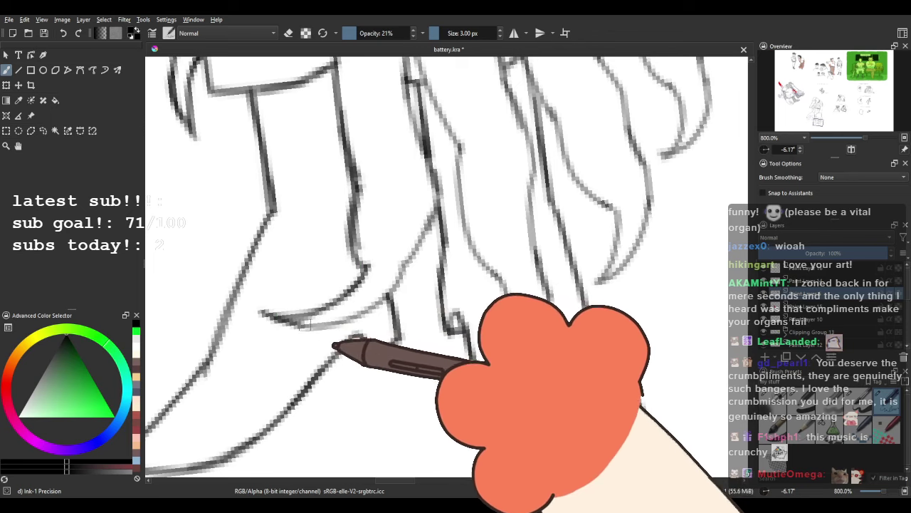
{"action": "scroll", "coordinate": [467, 243], "scroll_direction": "up", "scroll_amount": 6}
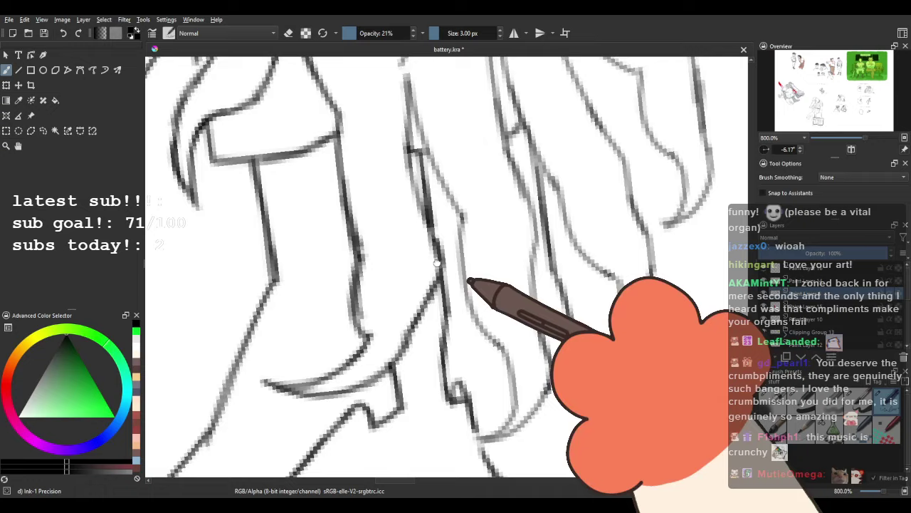
{"action": "mouse_move", "coordinate": [413, 229]}
{"action": "left_mouse_down"}
{"action": "mouse_move", "coordinate": [385, 149]}
{"action": "mouse_move", "coordinate": [450, 303]}
{"action": "mouse_move", "coordinate": [392, 188]}
{"action": "left_mouse_up"}
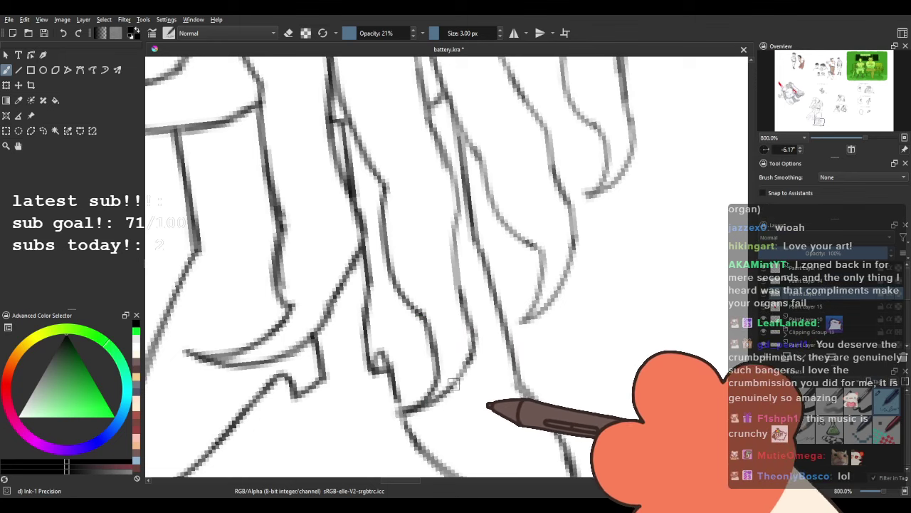
{"action": "scroll", "coordinate": [442, 356], "scroll_direction": "up", "scroll_amount": 3}
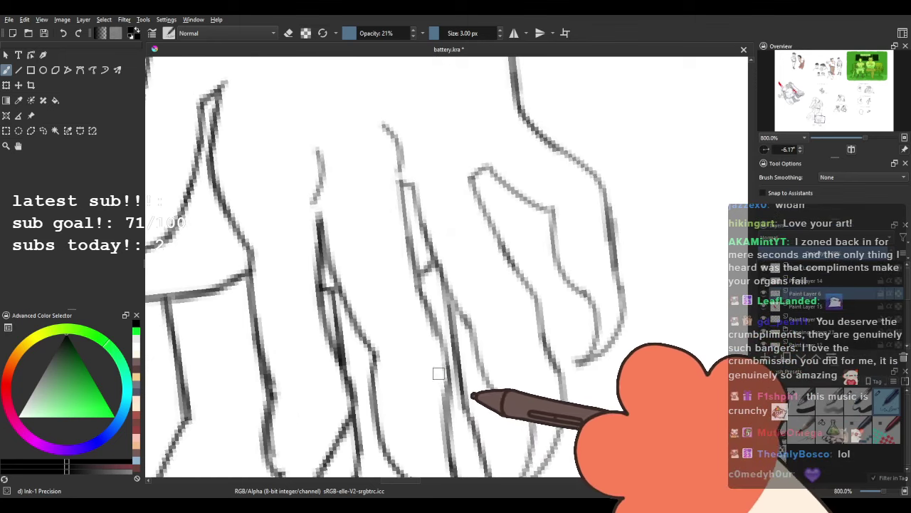
Darken the near hand's third finger and outermost finger, tracing both edges and the claw tips.
{"action": "mouse_move", "coordinate": [412, 260]}
{"action": "left_mouse_down"}
{"action": "mouse_move", "coordinate": [401, 180]}
{"action": "mouse_move", "coordinate": [391, 214]}
{"action": "mouse_move", "coordinate": [316, 163]}
{"action": "mouse_move", "coordinate": [324, 148]}
{"action": "mouse_move", "coordinate": [352, 218]}
{"action": "left_mouse_up"}
{"action": "scroll", "coordinate": [354, 228], "scroll_direction": "down", "scroll_amount": 2}
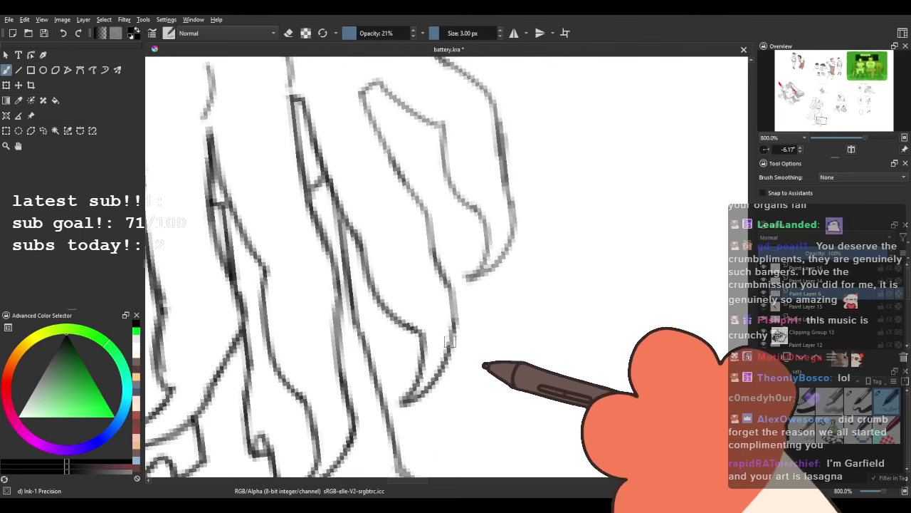
{"action": "scroll", "coordinate": [445, 313], "scroll_direction": "up", "scroll_amount": 3}
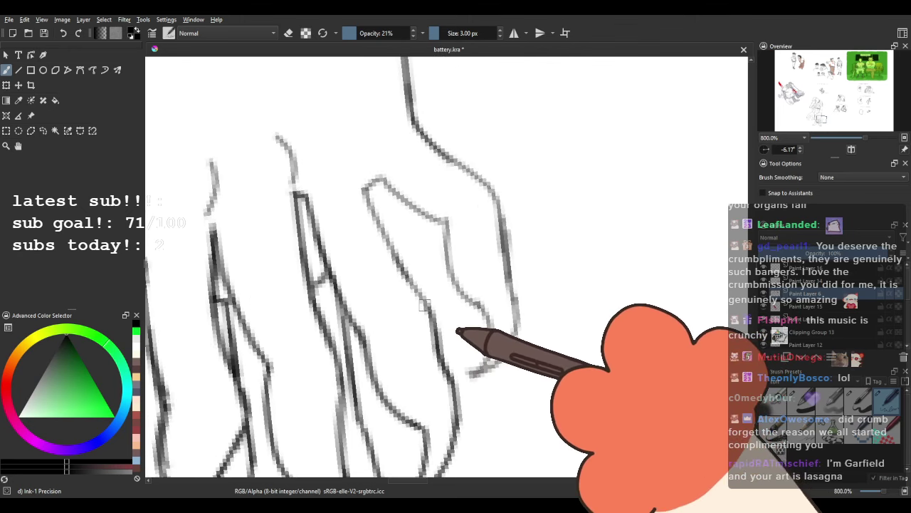
{"action": "mouse_move", "coordinate": [425, 305]}
{"action": "left_mouse_down"}
{"action": "mouse_move", "coordinate": [367, 190]}
{"action": "mouse_move", "coordinate": [389, 176]}
{"action": "mouse_move", "coordinate": [343, 172]}
{"action": "left_mouse_up"}
{"action": "mouse_move", "coordinate": [373, 158]}
{"action": "left_mouse_down"}
{"action": "mouse_move", "coordinate": [415, 219]}
{"action": "mouse_move", "coordinate": [401, 191]}
{"action": "left_mouse_up"}
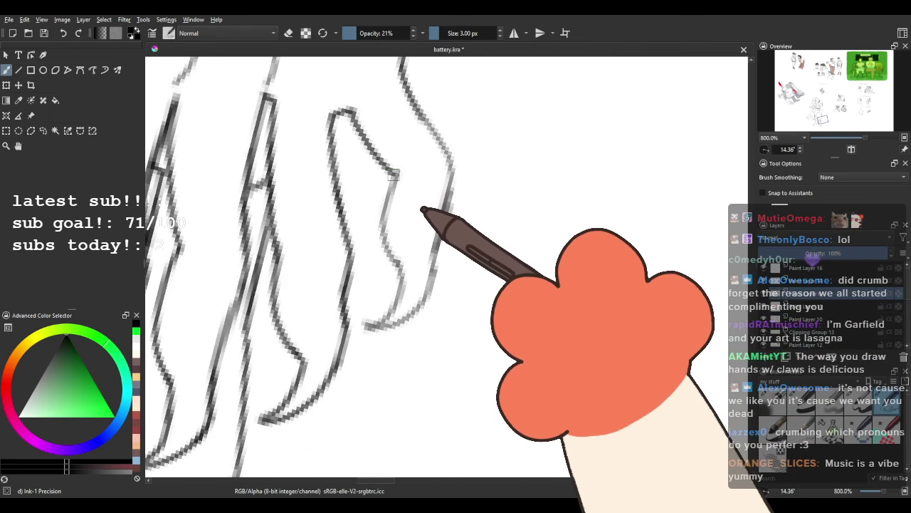
{"action": "mouse_move", "coordinate": [363, 326]}
{"action": "left_mouse_down"}
{"action": "mouse_move", "coordinate": [403, 320]}
{"action": "mouse_move", "coordinate": [429, 290]}
{"action": "left_mouse_up"}
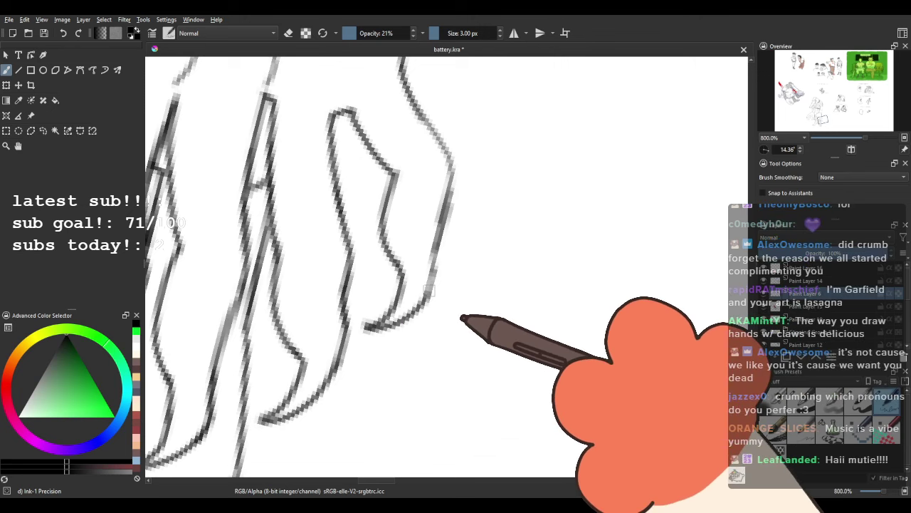
Darken the outer edge of the near hand and forearm from the little finger's knuckle up to the sleeve.
{"action": "scroll", "coordinate": [449, 186], "scroll_direction": "up", "scroll_amount": 4}
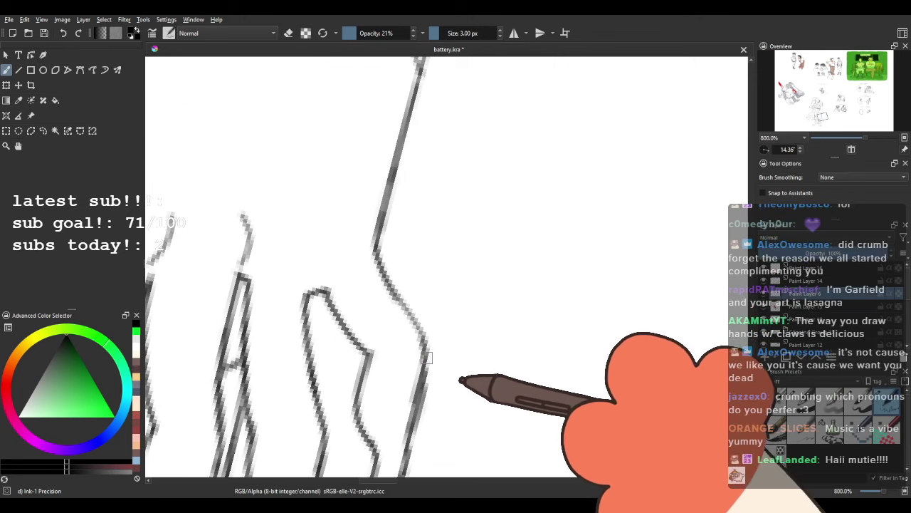
{"action": "scroll", "coordinate": [390, 288], "scroll_direction": "up", "scroll_amount": 3}
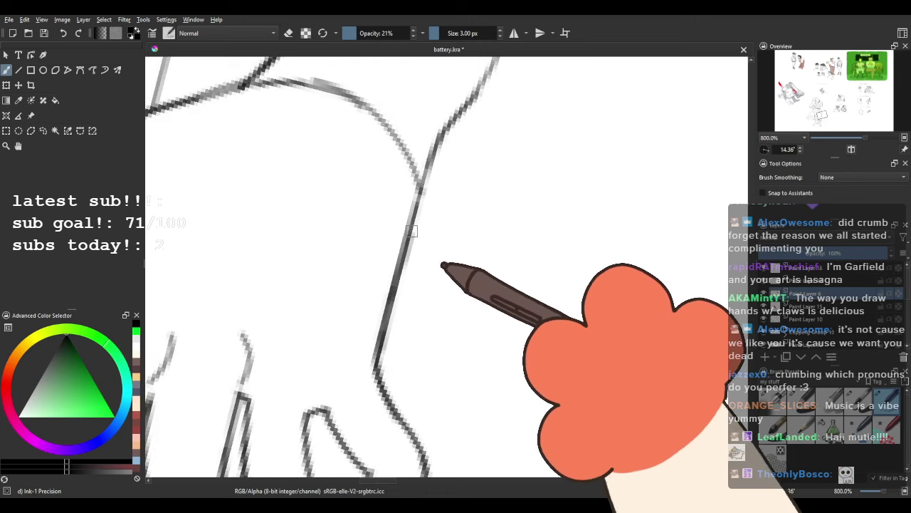
{"action": "left_click_drag", "start_coordinate": [438, 228], "coordinate": [375, 426]}
{"action": "left_click_drag", "start_coordinate": [360, 282], "coordinate": [324, 277]}
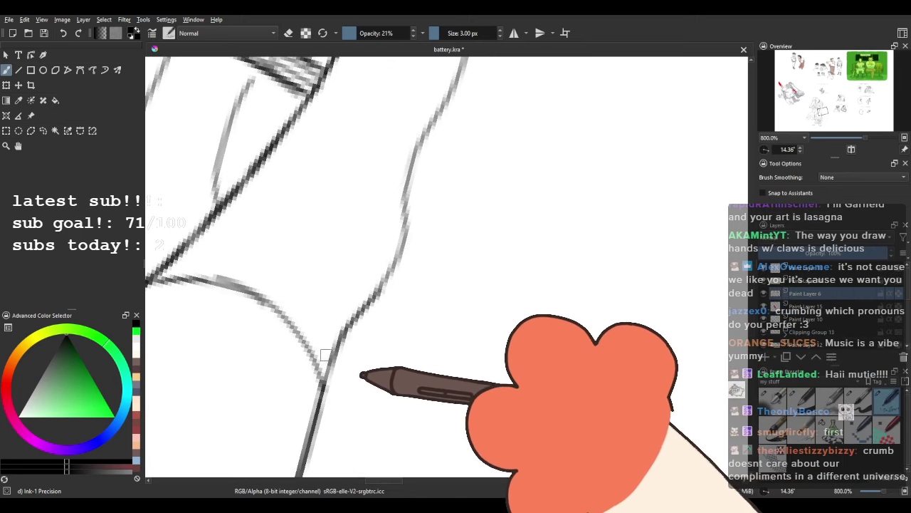
{"action": "mouse_move", "coordinate": [408, 224]}
{"action": "left_mouse_down"}
{"action": "mouse_move", "coordinate": [414, 182]}
{"action": "mouse_move", "coordinate": [349, 375]}
{"action": "left_mouse_up"}
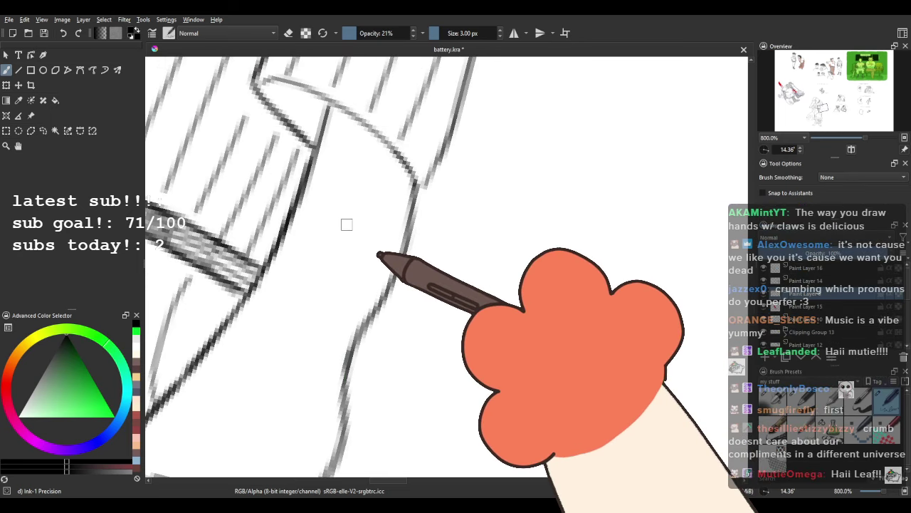
Darken the far forearm's outer edge from below the shirt hem and jaw down to the wrist.
{"action": "scroll", "coordinate": [347, 225], "scroll_direction": "down", "scroll_amount": 7}
{"action": "mouse_move", "coordinate": [347, 222]}
{"action": "left_mouse_down"}
{"action": "mouse_move", "coordinate": [430, 221]}
{"action": "mouse_move", "coordinate": [335, 223]}
{"action": "mouse_move", "coordinate": [334, 204]}
{"action": "mouse_move", "coordinate": [340, 235]}
{"action": "left_mouse_up"}
{"action": "scroll", "coordinate": [342, 266], "scroll_direction": "up", "scroll_amount": 2}
{"action": "scroll", "coordinate": [336, 186], "scroll_direction": "up", "scroll_amount": 3}
{"action": "scroll", "coordinate": [420, 161], "scroll_direction": "up", "scroll_amount": 1}
{"action": "left_click_drag", "start_coordinate": [347, 174], "coordinate": [375, 271]}
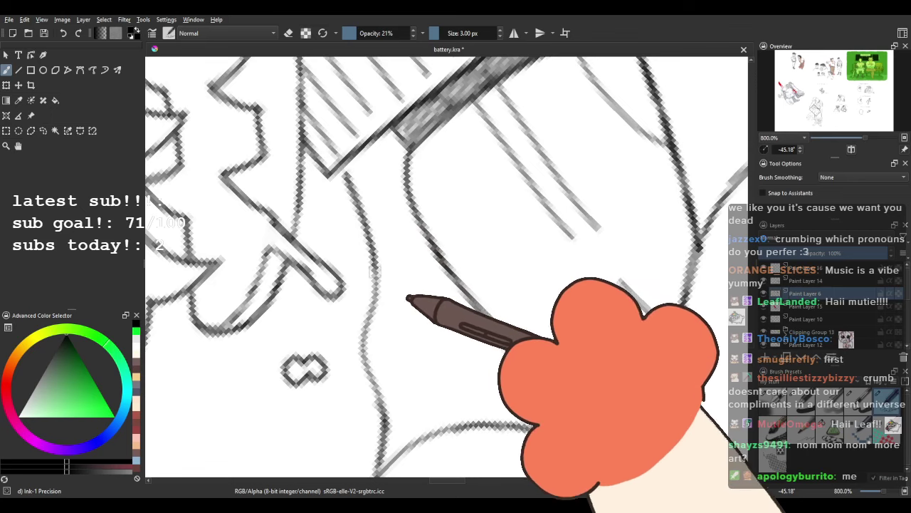
{"action": "left_click_drag", "start_coordinate": [383, 407], "coordinate": [354, 224]}
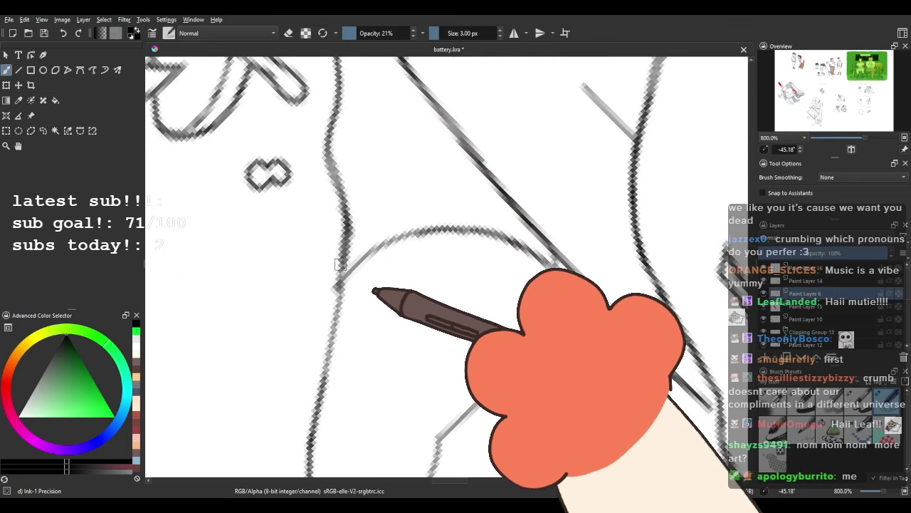
{"action": "mouse_move", "coordinate": [341, 265]}
{"action": "left_mouse_down"}
{"action": "mouse_move", "coordinate": [333, 223]}
{"action": "mouse_move", "coordinate": [362, 172]}
{"action": "left_mouse_up"}
Darken the far hand's outer contour and its two outermost clawed fingers, including the claw tips.
{"action": "left_click_drag", "start_coordinate": [322, 116], "coordinate": [312, 192]}
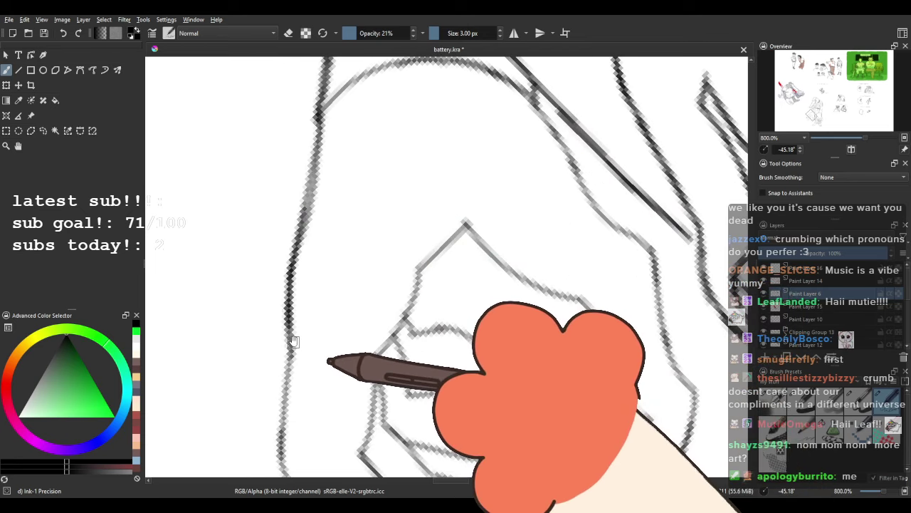
{"action": "left_click_drag", "start_coordinate": [293, 341], "coordinate": [286, 289]}
{"action": "left_click_drag", "start_coordinate": [283, 334], "coordinate": [322, 214]}
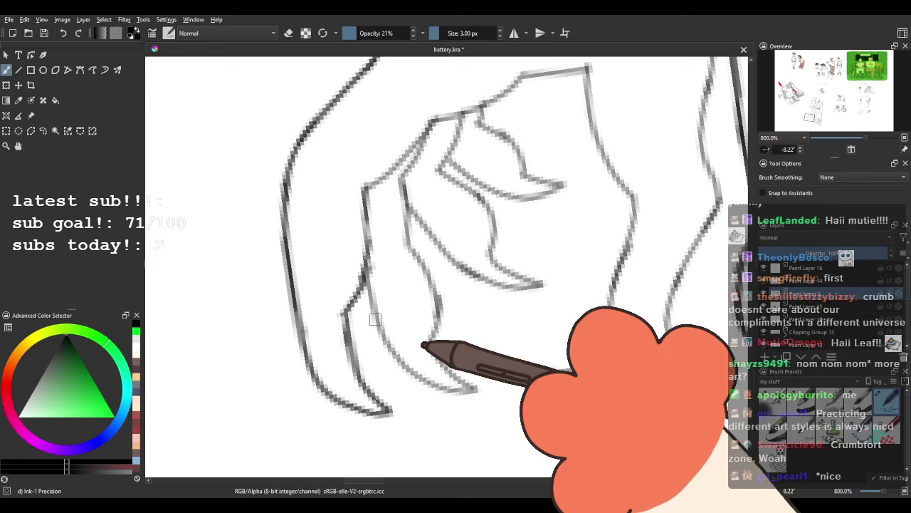
{"action": "left_click_drag", "start_coordinate": [351, 343], "coordinate": [269, 265]}
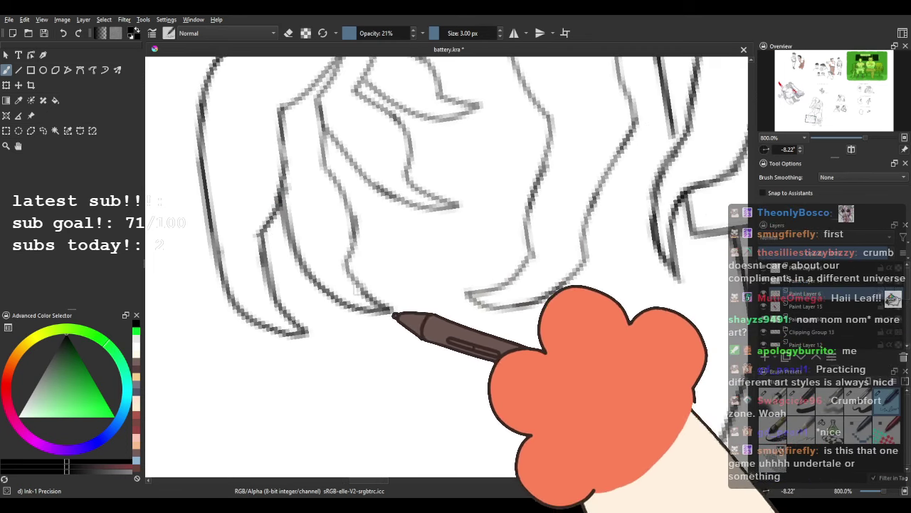
{"action": "left_click_drag", "start_coordinate": [350, 251], "coordinate": [318, 103]}
{"action": "left_click_drag", "start_coordinate": [328, 159], "coordinate": [325, 284]}
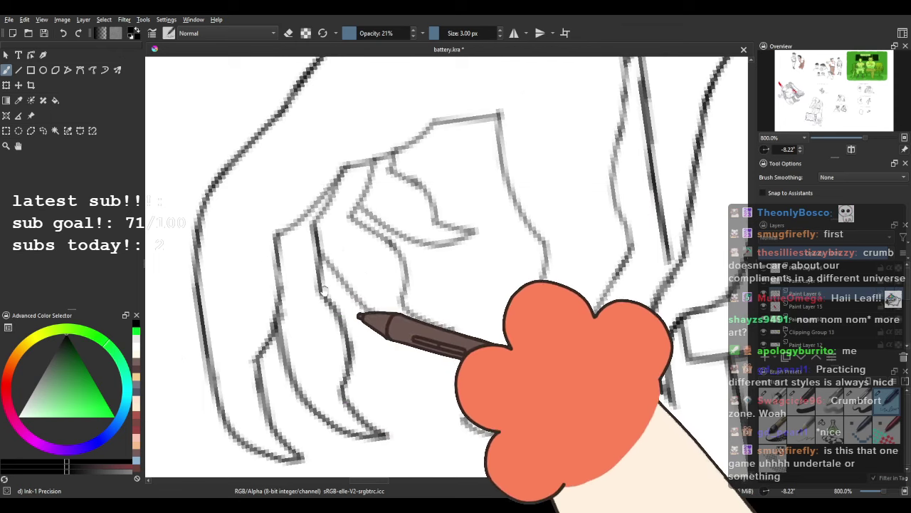
Darken the far hand's two curled inner fingers with their claws and the palm edge above them.
{"action": "mouse_move", "coordinate": [340, 254]}
{"action": "left_mouse_down"}
{"action": "mouse_move", "coordinate": [369, 186]}
{"action": "mouse_move", "coordinate": [358, 200]}
{"action": "mouse_move", "coordinate": [388, 304]}
{"action": "left_mouse_up"}
{"action": "mouse_move", "coordinate": [412, 205]}
{"action": "left_mouse_down"}
{"action": "mouse_move", "coordinate": [404, 165]}
{"action": "mouse_move", "coordinate": [430, 171]}
{"action": "mouse_move", "coordinate": [422, 168]}
{"action": "mouse_move", "coordinate": [423, 183]}
{"action": "mouse_move", "coordinate": [445, 231]}
{"action": "mouse_move", "coordinate": [486, 255]}
{"action": "mouse_move", "coordinate": [469, 220]}
{"action": "mouse_move", "coordinate": [477, 186]}
{"action": "mouse_move", "coordinate": [478, 145]}
{"action": "left_mouse_up"}
{"action": "left_click_drag", "start_coordinate": [482, 178], "coordinate": [363, 163]}
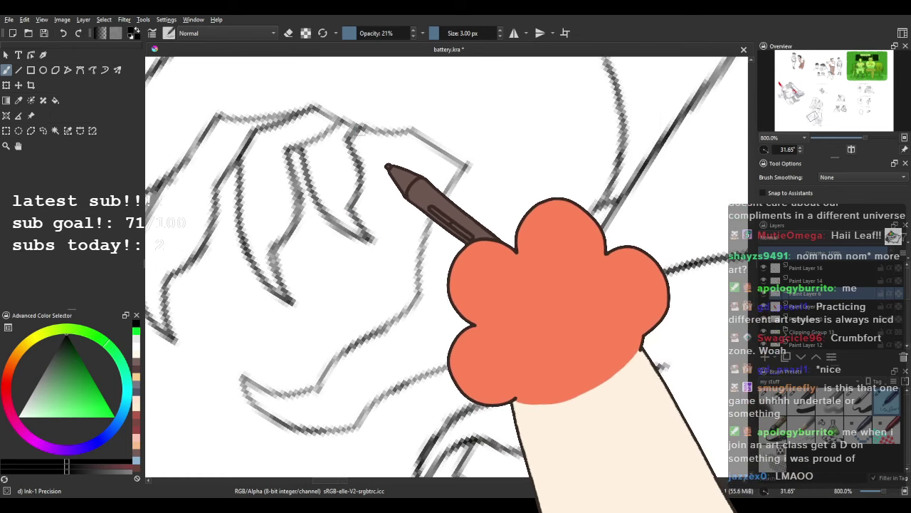
{"action": "mouse_move", "coordinate": [361, 130]}
{"action": "left_mouse_down"}
{"action": "mouse_move", "coordinate": [424, 139]}
{"action": "mouse_move", "coordinate": [463, 165]}
{"action": "mouse_move", "coordinate": [386, 110]}
{"action": "mouse_move", "coordinate": [375, 139]}
{"action": "left_mouse_up"}
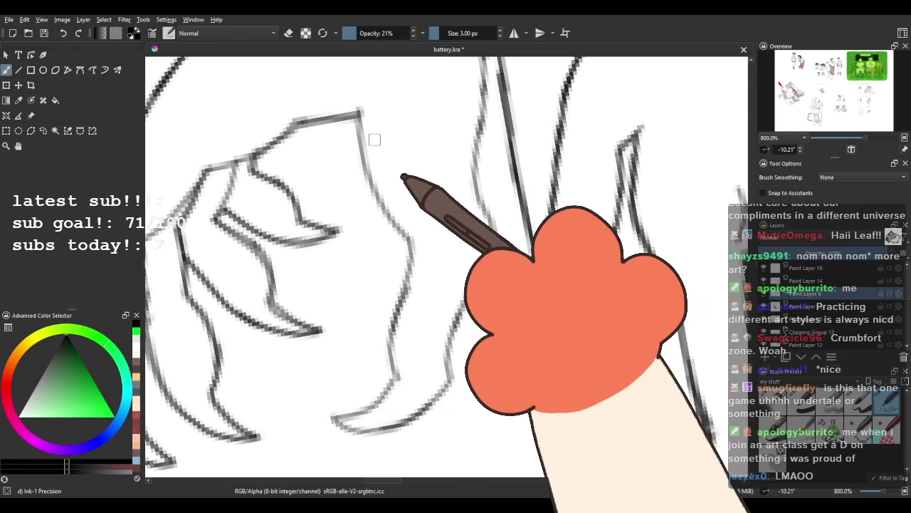
Darken both edges of the far hand's thumb and its claw, continuing up the hand's inner contour toward the wrist.
{"action": "scroll", "coordinate": [400, 183], "scroll_direction": "down", "scroll_amount": 3}
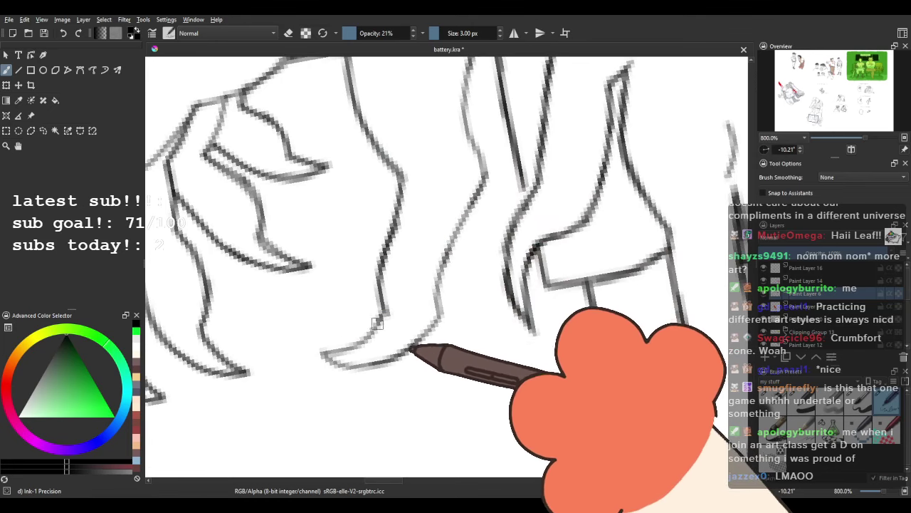
{"action": "scroll", "coordinate": [410, 346], "scroll_direction": "up", "scroll_amount": 3}
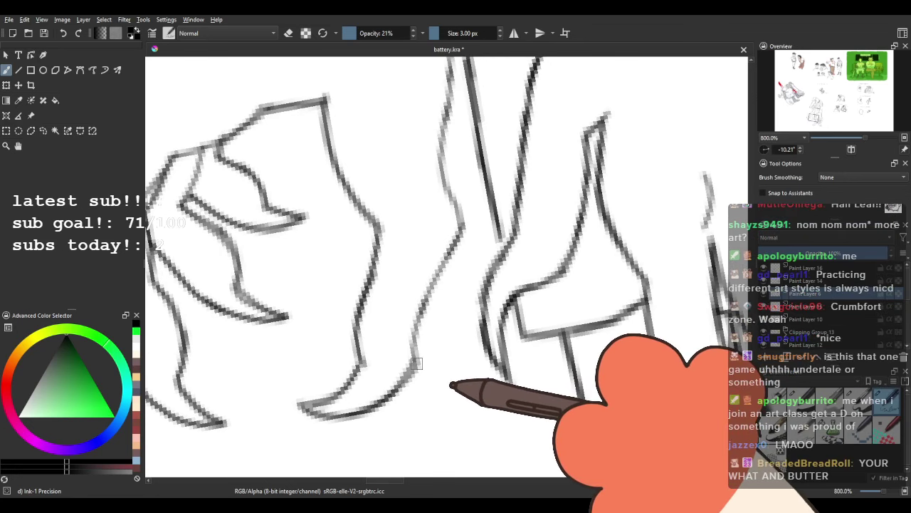
{"action": "scroll", "coordinate": [456, 214], "scroll_direction": "up", "scroll_amount": 4}
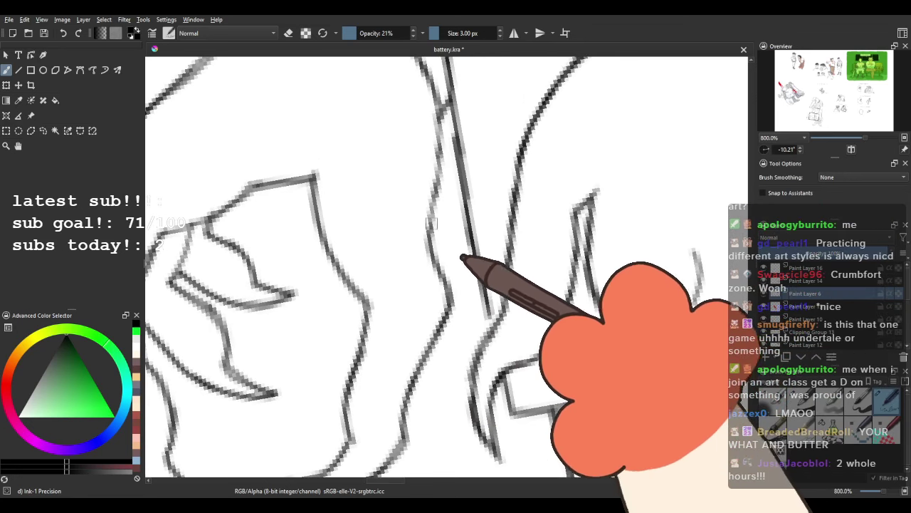
{"action": "scroll", "coordinate": [432, 150], "scroll_direction": "down", "scroll_amount": 5}
{"action": "left_click_drag", "start_coordinate": [433, 151], "coordinate": [403, 355]}
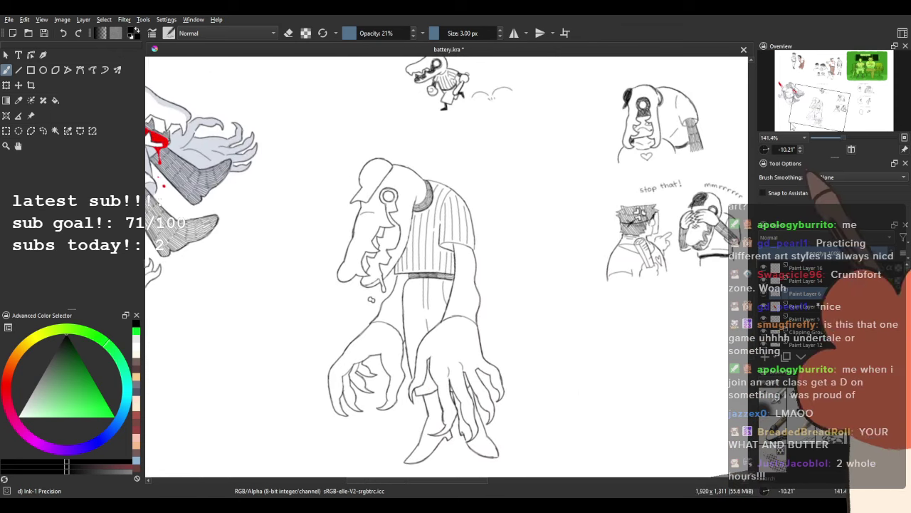
Redraw the collar's inner neck edge as one dark curve from the front corner up to the nape.
{"action": "left_click", "coordinate": [767, 151]}
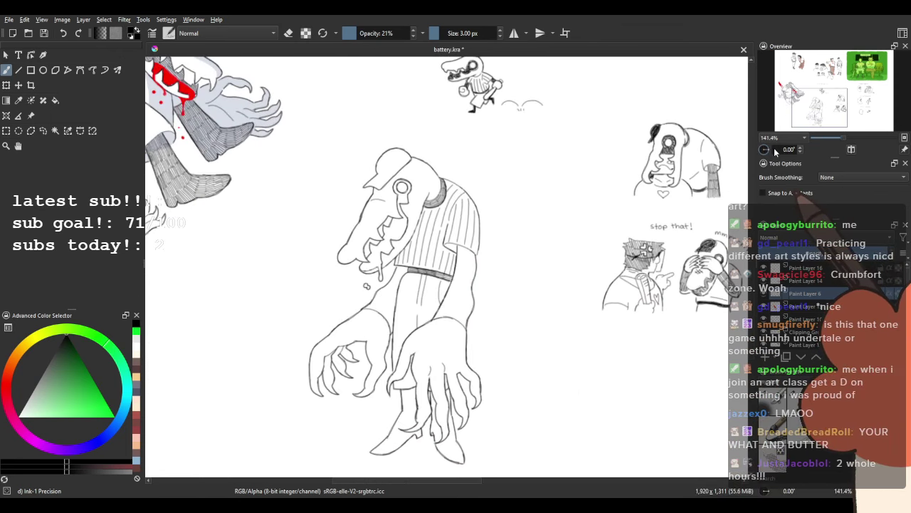
{"action": "scroll", "coordinate": [465, 185], "scroll_direction": "up", "scroll_amount": 6}
{"action": "mouse_move", "coordinate": [208, 354]}
{"action": "left_mouse_down"}
{"action": "mouse_move", "coordinate": [352, 234]}
{"action": "mouse_move", "coordinate": [386, 396]}
{"action": "left_mouse_up"}
{"action": "left_click_drag", "start_coordinate": [292, 287], "coordinate": [335, 316]}
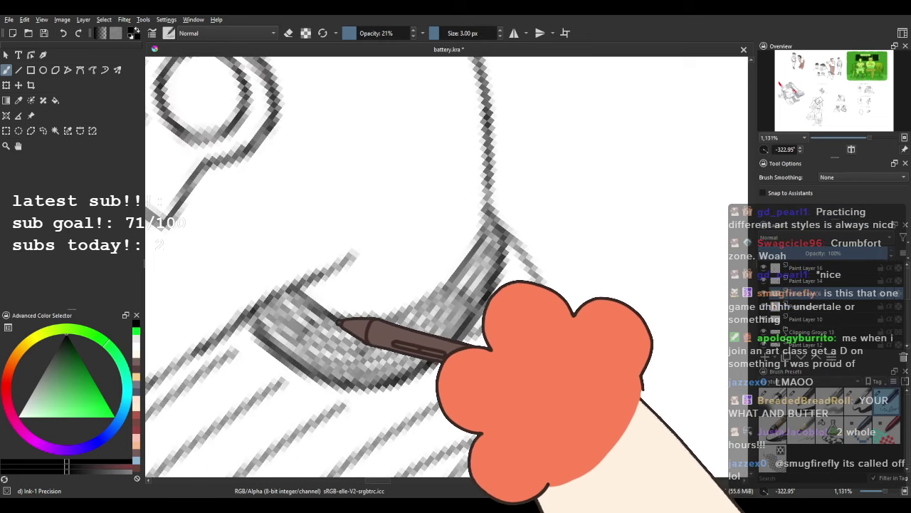
{"action": "key", "text": "ctrl+z"}
{"action": "mouse_move", "coordinate": [291, 287]}
{"action": "left_mouse_down"}
{"action": "mouse_move", "coordinate": [346, 317]}
{"action": "mouse_move", "coordinate": [392, 319]}
{"action": "mouse_move", "coordinate": [432, 299]}
{"action": "left_mouse_up"}
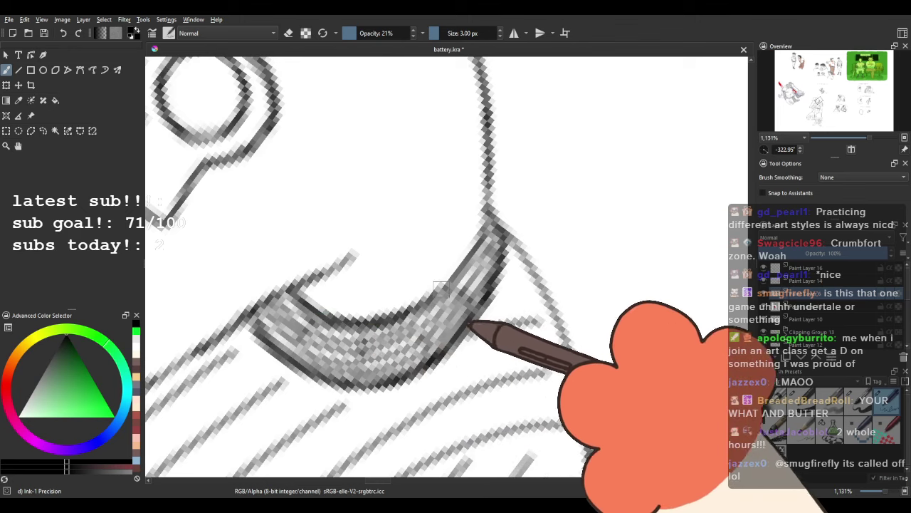
{"action": "key", "text": "minus"}
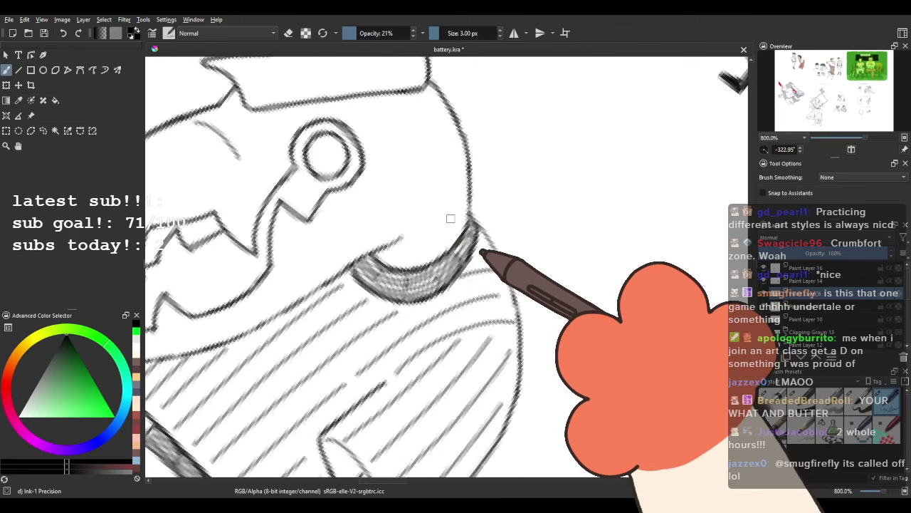
{"action": "key", "text": "minus"}
{"action": "key", "text": "minus"}
{"action": "key", "text": "minus"}
{"action": "key", "text": "minus"}
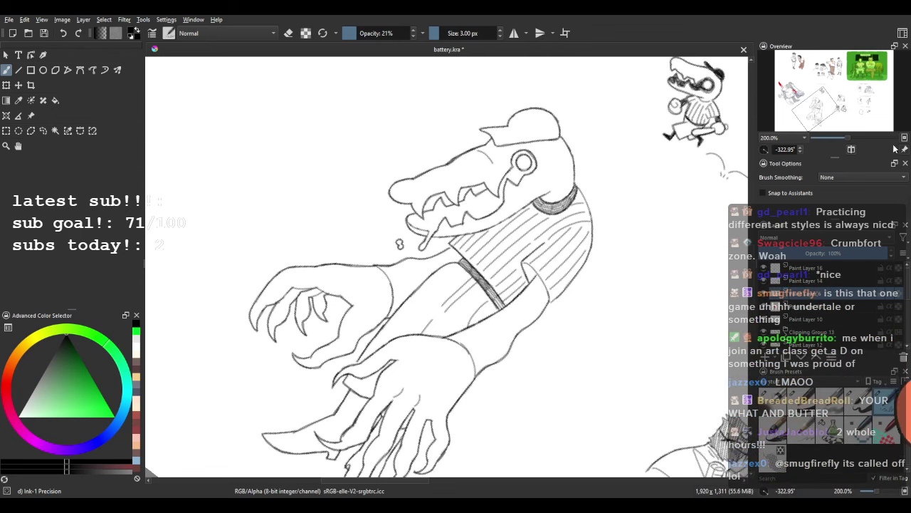
Fill the cap's brim with dense parallel hatching from its pointed tip back to the crown.
{"action": "double_click", "coordinate": [767, 150]}
{"action": "scroll", "coordinate": [453, 156], "scroll_direction": "down", "scroll_amount": 1}
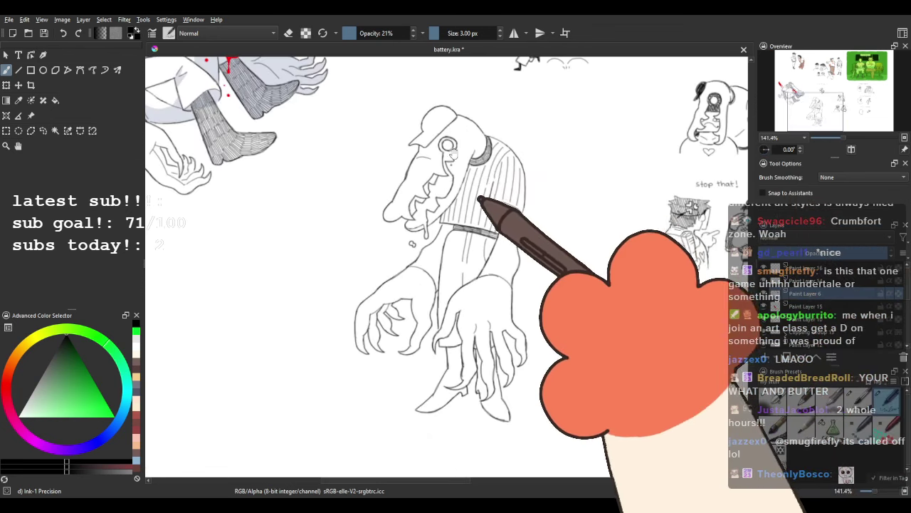
{"action": "left_click_drag", "start_coordinate": [474, 136], "coordinate": [413, 150]}
{"action": "scroll", "coordinate": [423, 151], "scroll_direction": "up", "scroll_amount": 6}
{"action": "scroll", "coordinate": [456, 157], "scroll_direction": "down", "scroll_amount": 1}
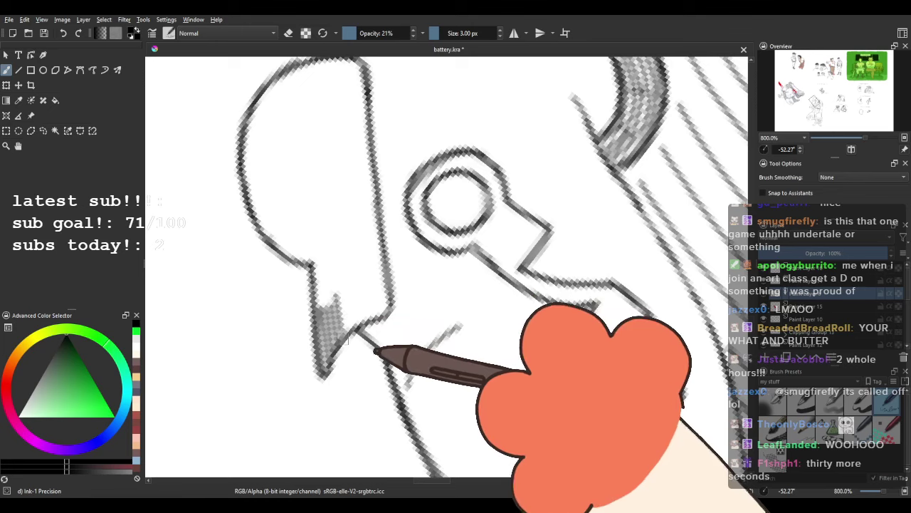
{"action": "mouse_move", "coordinate": [376, 307]}
{"action": "left_mouse_down"}
{"action": "mouse_move", "coordinate": [382, 280]}
{"action": "mouse_move", "coordinate": [362, 321]}
{"action": "mouse_move", "coordinate": [334, 318]}
{"action": "left_mouse_up"}
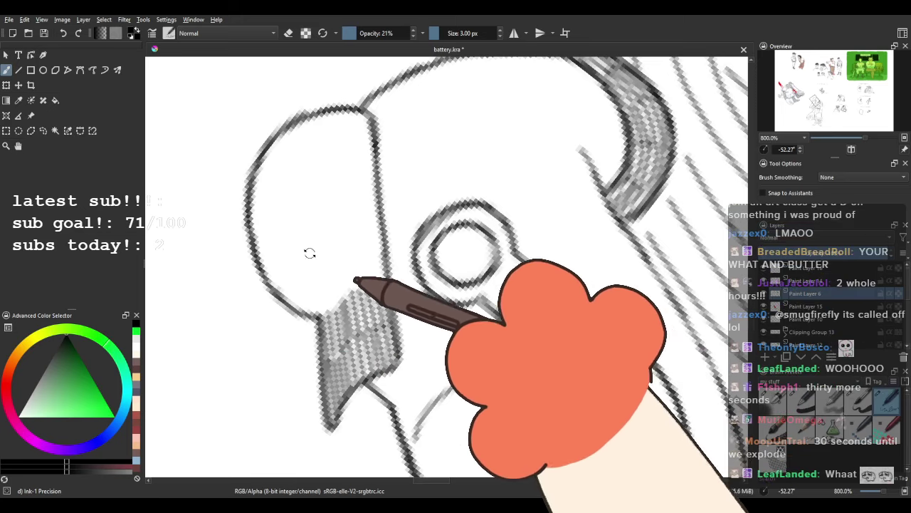
Hatch the lower part of the cap's crown in rows of short strokes above the brim.
{"action": "mouse_move", "coordinate": [310, 254]}
{"action": "left_mouse_down"}
{"action": "mouse_move", "coordinate": [331, 302]}
{"action": "mouse_move", "coordinate": [320, 312]}
{"action": "mouse_move", "coordinate": [340, 284]}
{"action": "left_mouse_up"}
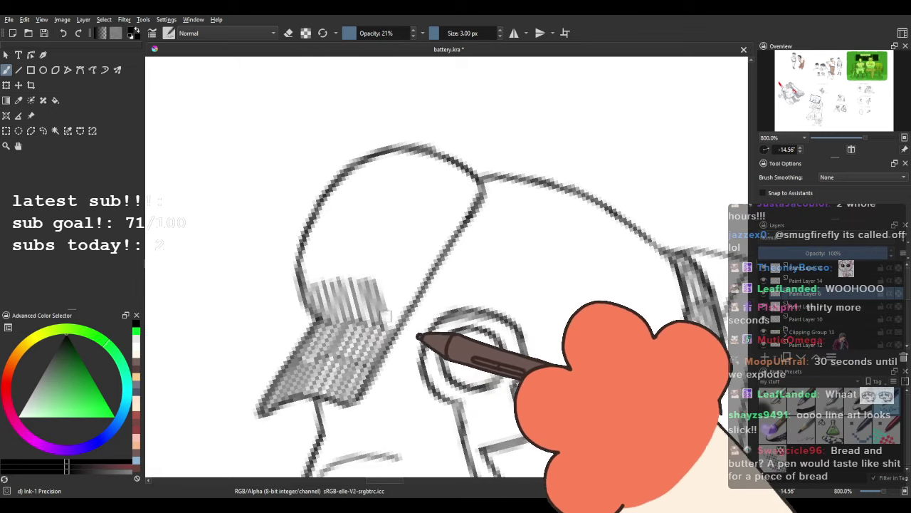
{"action": "left_click_drag", "start_coordinate": [409, 287], "coordinate": [304, 281]}
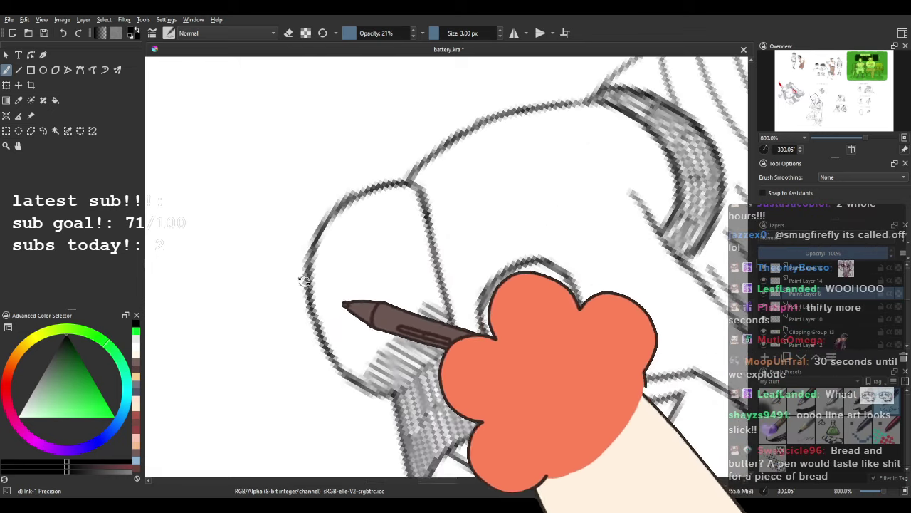
{"action": "left_click_drag", "start_coordinate": [333, 341], "coordinate": [308, 281]}
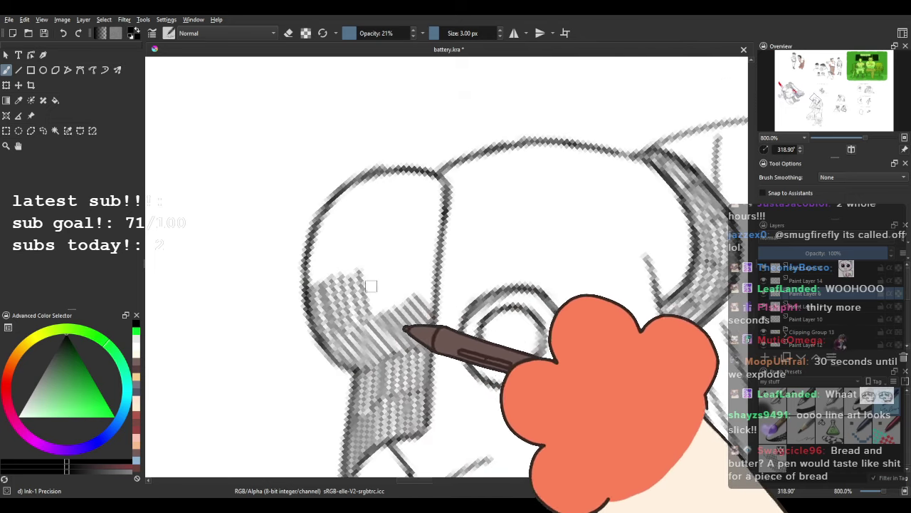
{"action": "left_click_drag", "start_coordinate": [371, 293], "coordinate": [388, 315]}
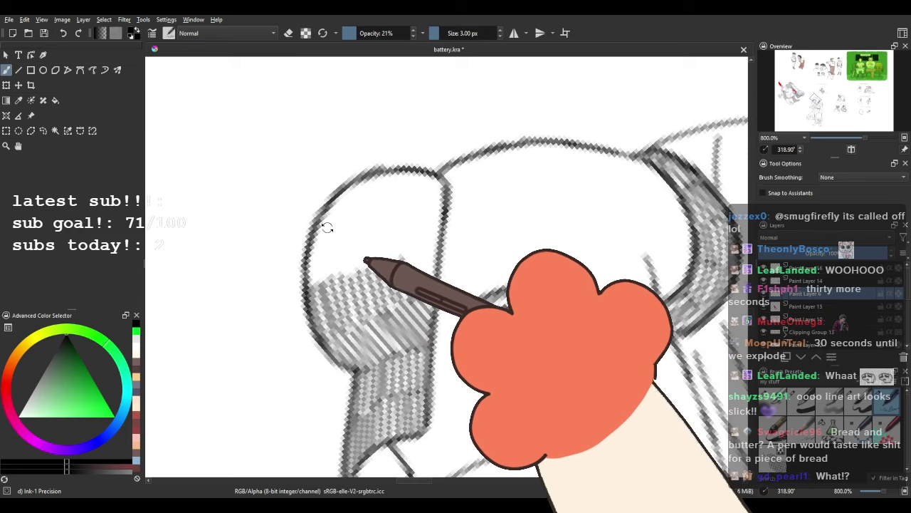
Extend the hatching over the rest of the cap's crown up to its top and rear edge.
{"action": "left_click_drag", "start_coordinate": [327, 227], "coordinate": [322, 263]}
{"action": "left_click_drag", "start_coordinate": [317, 298], "coordinate": [330, 325]}
{"action": "left_click_drag", "start_coordinate": [320, 261], "coordinate": [333, 307]}
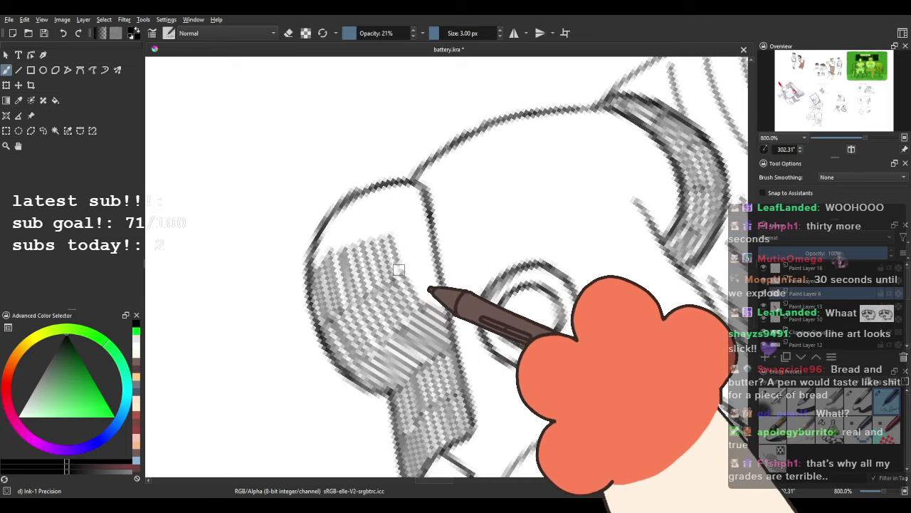
{"action": "left_click_drag", "start_coordinate": [399, 270], "coordinate": [331, 277]}
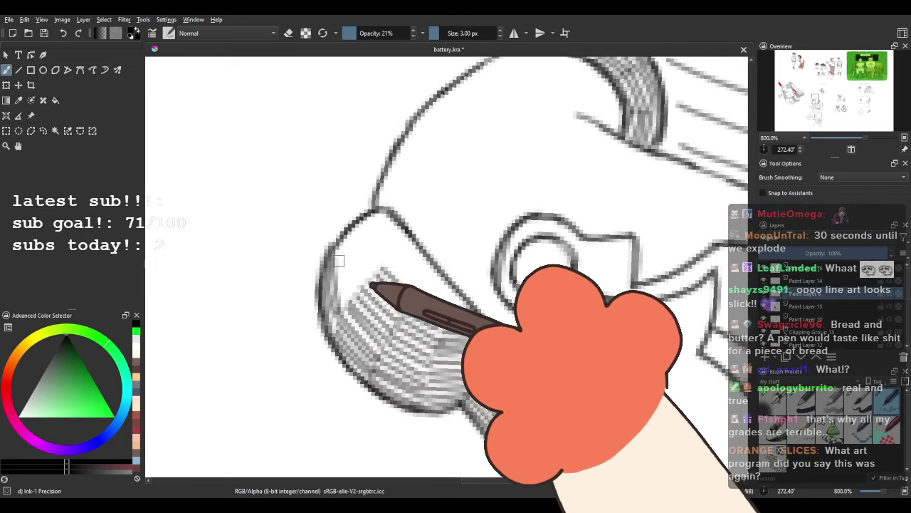
{"action": "mouse_move", "coordinate": [376, 239]}
{"action": "left_mouse_down"}
{"action": "mouse_move", "coordinate": [322, 269]}
{"action": "mouse_move", "coordinate": [366, 282]}
{"action": "left_mouse_up"}
{"action": "mouse_move", "coordinate": [373, 319]}
{"action": "left_mouse_down"}
{"action": "mouse_move", "coordinate": [340, 441]}
{"action": "mouse_move", "coordinate": [440, 275]}
{"action": "mouse_move", "coordinate": [372, 229]}
{"action": "left_mouse_up"}
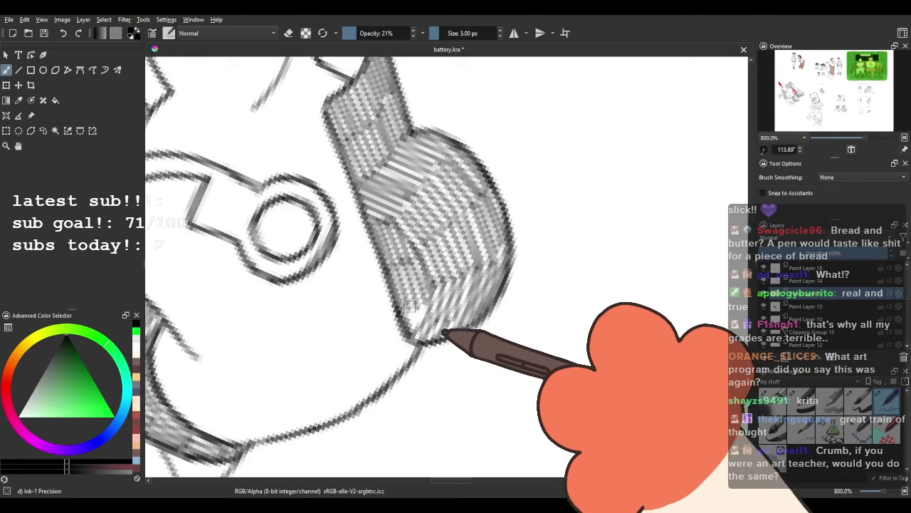
Reset the canvas rotation to 0° and save the battery.kra drawing.
{"action": "scroll", "coordinate": [456, 274], "scroll_direction": "down", "scroll_amount": 3}
{"action": "left_click_drag", "start_coordinate": [509, 223], "coordinate": [532, 205]}
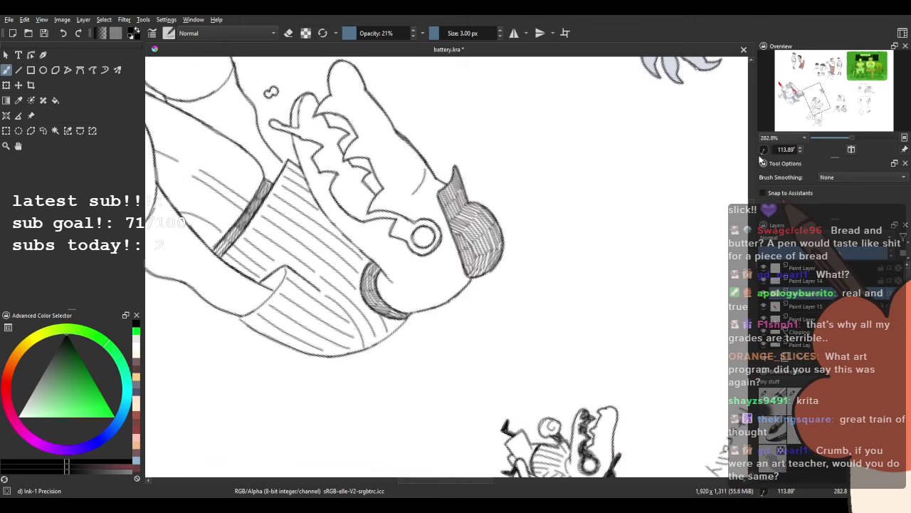
{"action": "left_click", "coordinate": [764, 150]}
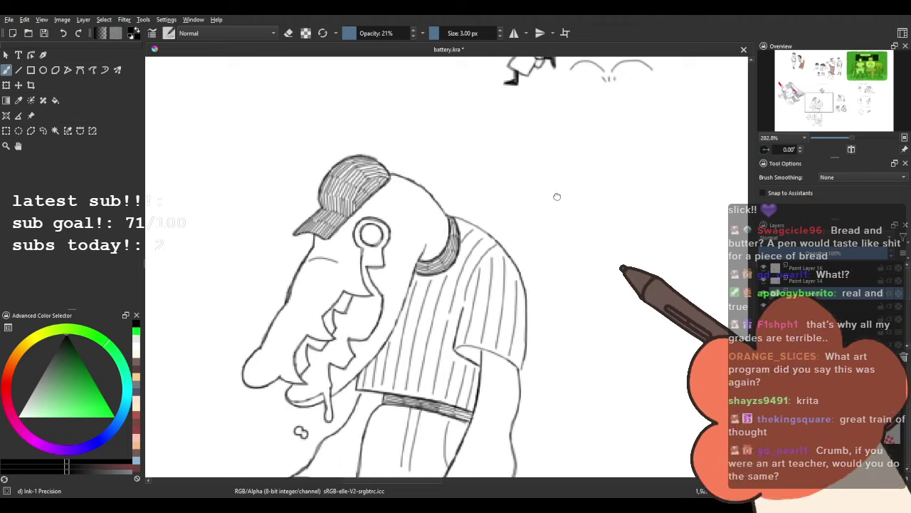
{"action": "scroll", "coordinate": [541, 184], "scroll_direction": "down", "scroll_amount": 2}
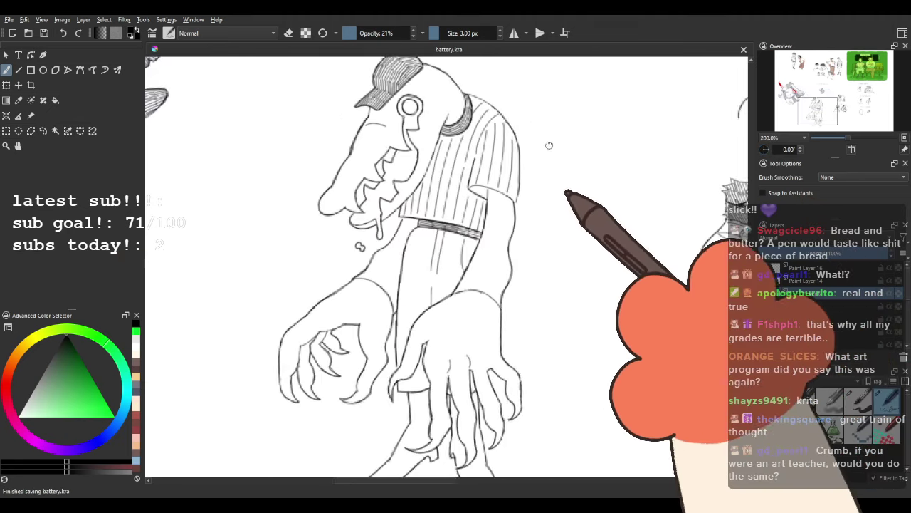
Turn on the visibility of the rough sketch layer beneath the inked drawings.
{"action": "left_click_drag", "start_coordinate": [540, 183], "coordinate": [462, 254]}
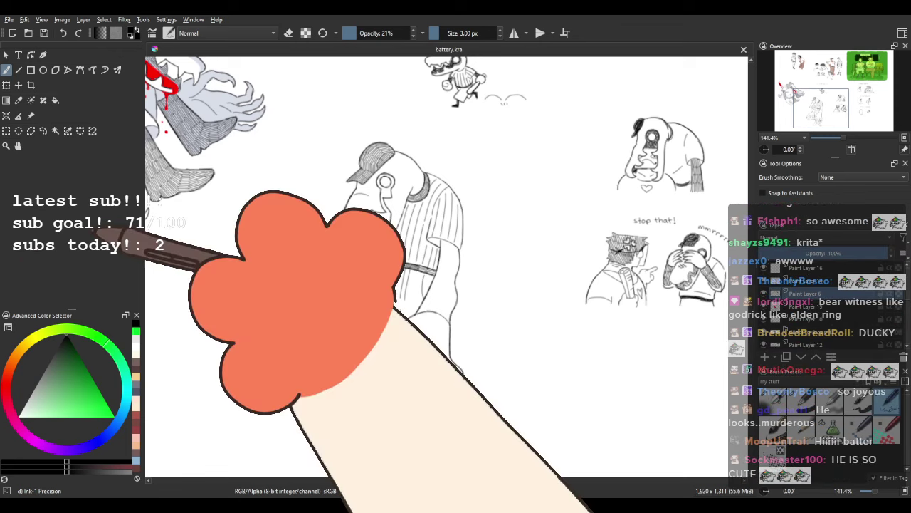
{"action": "key", "text": "1"}
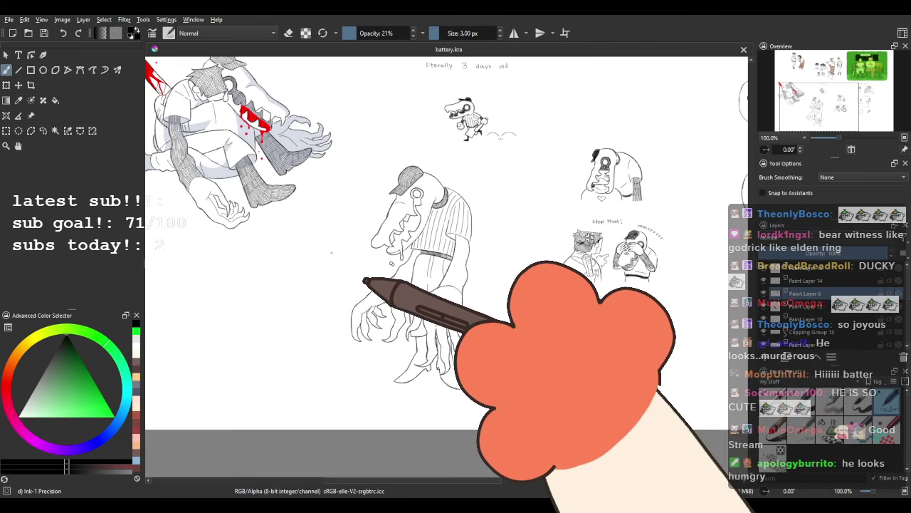
{"action": "scroll", "coordinate": [347, 260], "scroll_direction": "up", "scroll_amount": 1}
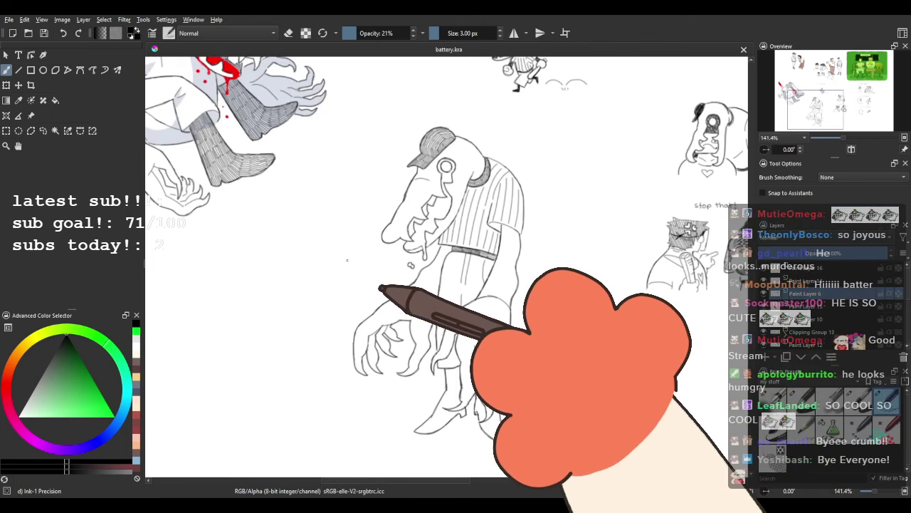
{"action": "scroll", "coordinate": [425, 290], "scroll_direction": "down", "scroll_amount": 1}
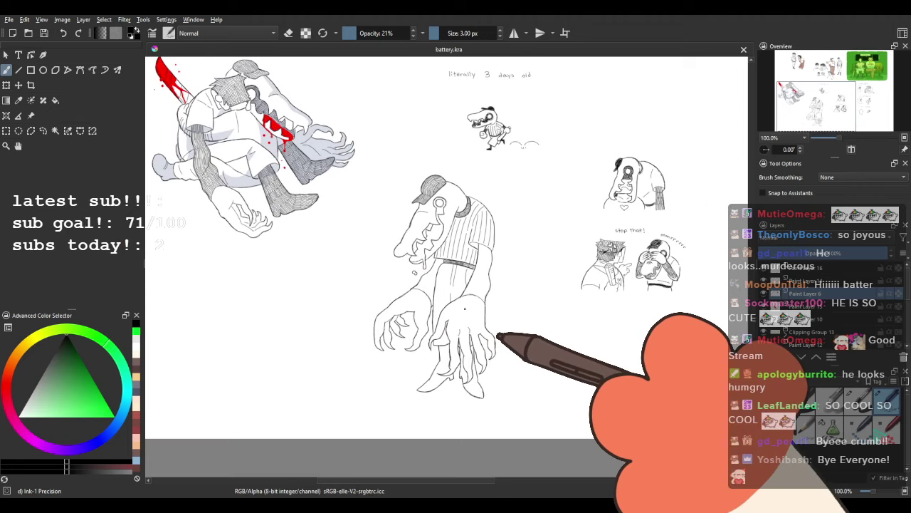
{"action": "scroll", "coordinate": [465, 308], "scroll_direction": "down", "scroll_amount": 1}
{"action": "scroll", "coordinate": [465, 309], "scroll_direction": "up", "scroll_amount": 1}
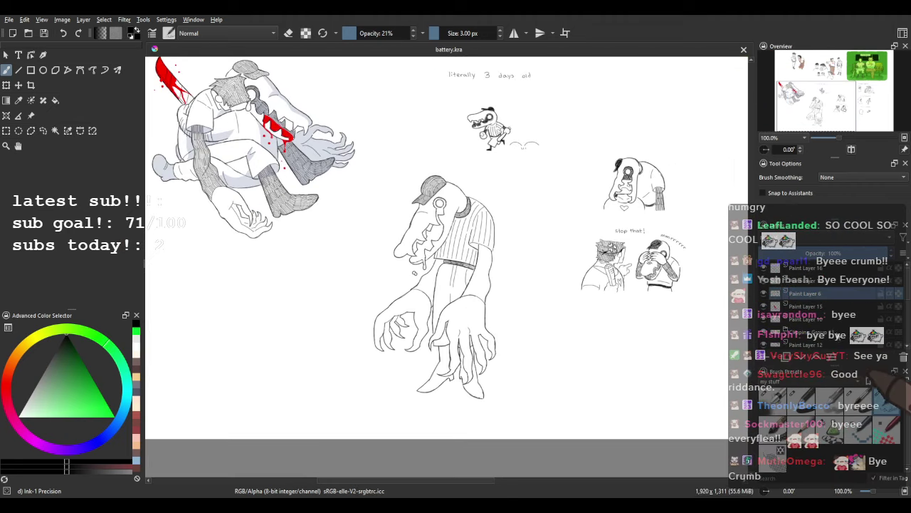
{"action": "left_click", "coordinate": [764, 305]}
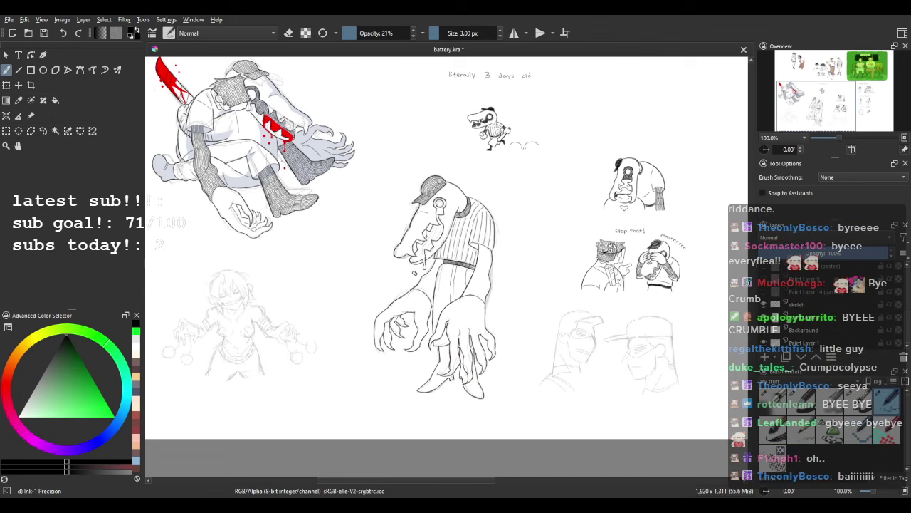